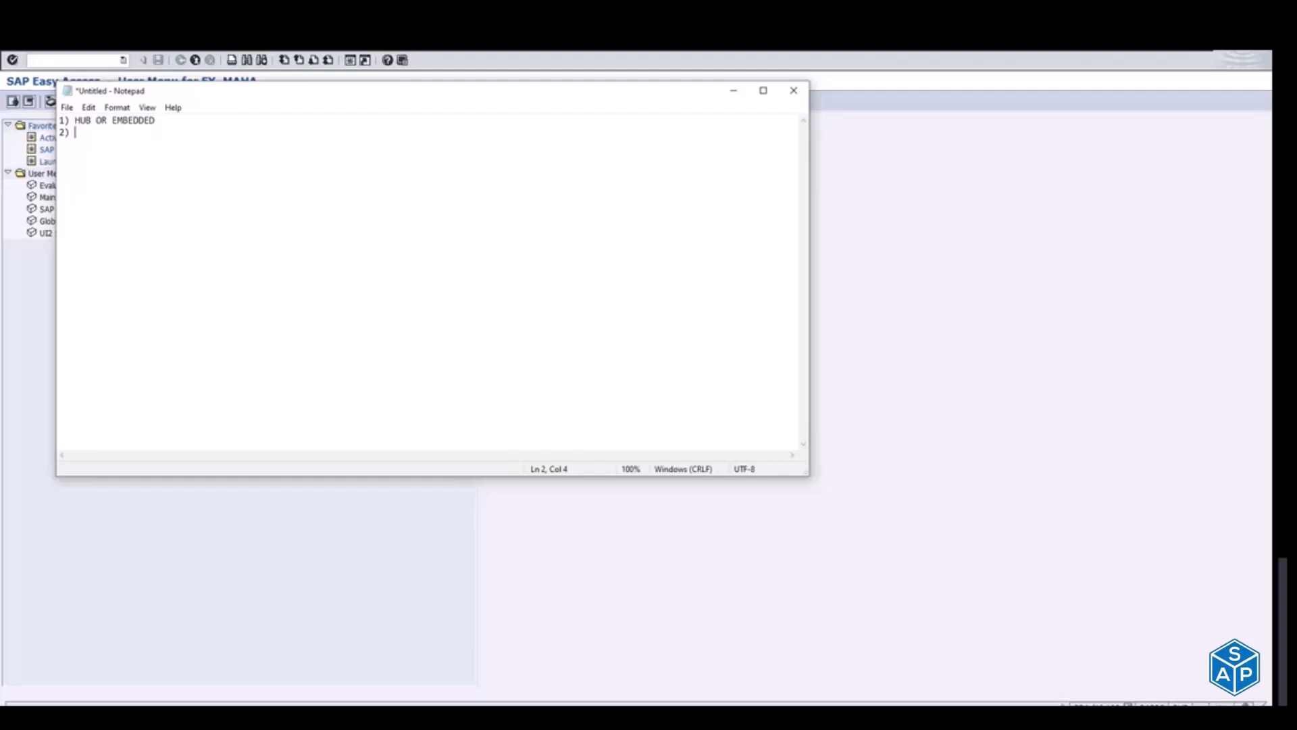
Step: Remove "HUB OR" from item 1 of the note so that it reads "EMBEDDED"
drag(111, 121, 158, 122)
drag(74, 121, 167, 120)
click(111, 136)
click(111, 120)
key(BackSpace)
key(BackSpace)
key(BackSpace)
key(BackSpace)
key(BackSpace)
key(BackSpace)
key(BackSpace)
key(Down)
Step: Append "(FIORI NWGW & S/4HANA 2020)" to the "EMBEDDED" entry in item 1
click(124, 120)
text((FIORI NWGW & S/)
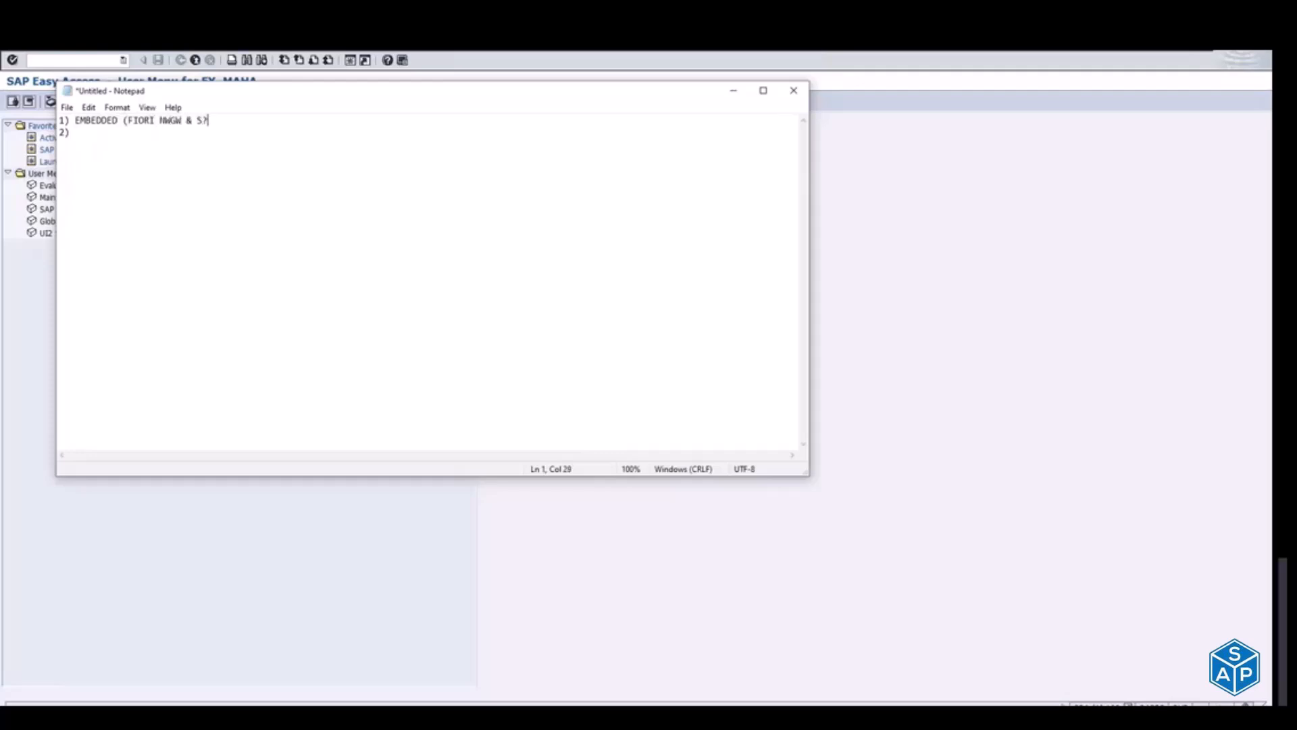
text(4HANA )
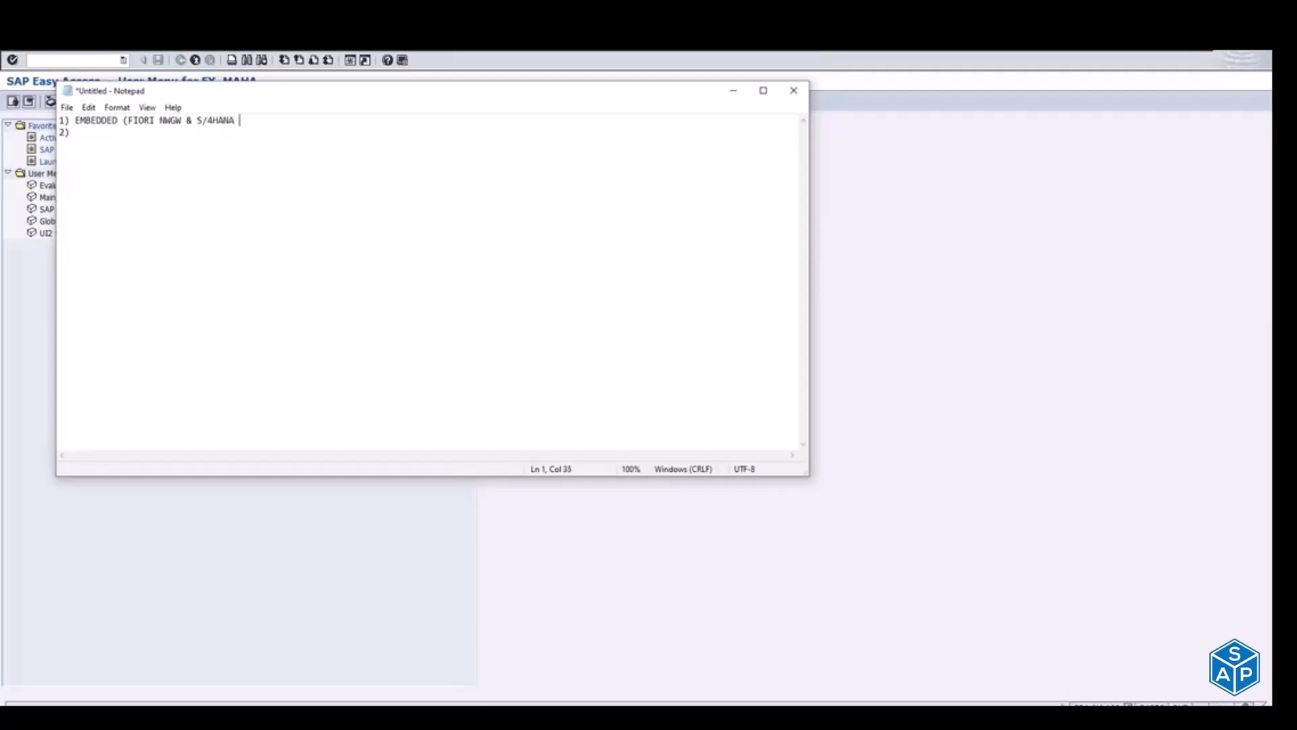
text(2020))
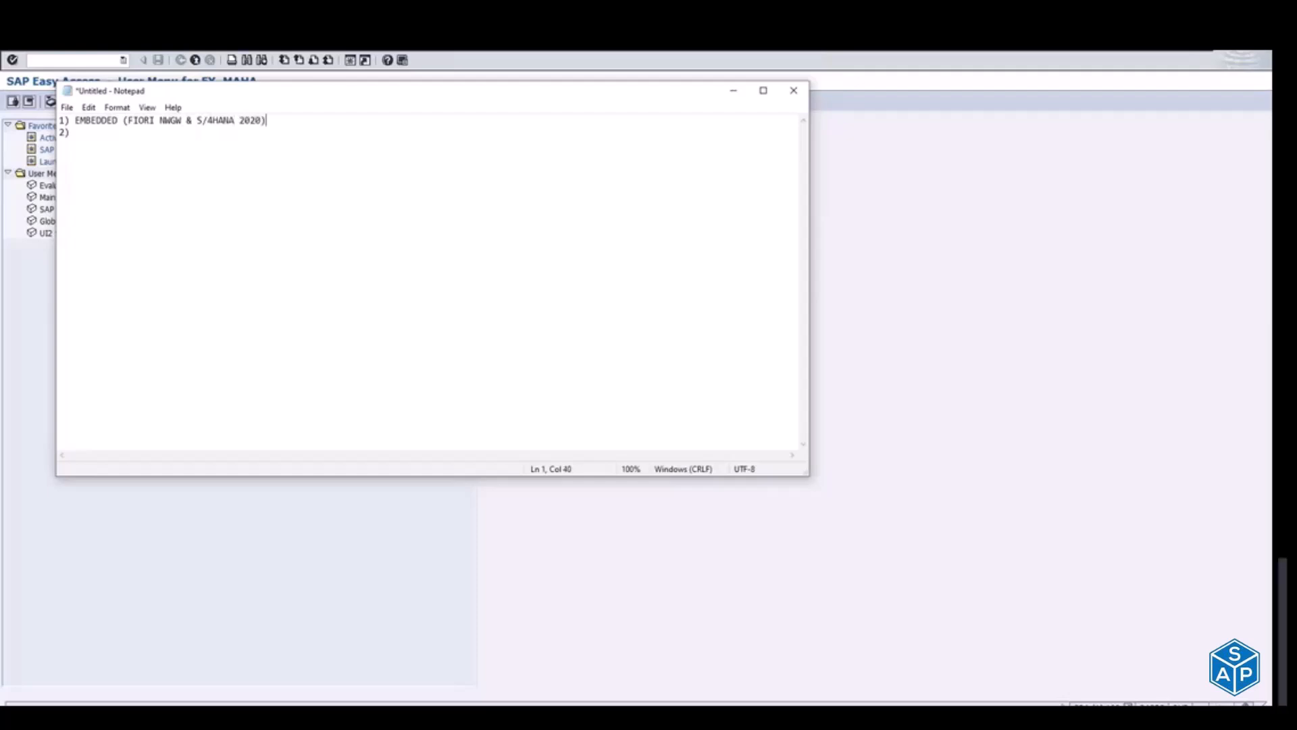
Step: Fill in item 2 of the list with "Co-Deploy"
key(Down)
text(Co-Deploy)
Step: Add item 3 to the list, reading "MASS ACTIVATION (RAPID)"
key(Return)
text(3))
text(MASS ACTIVATIO)
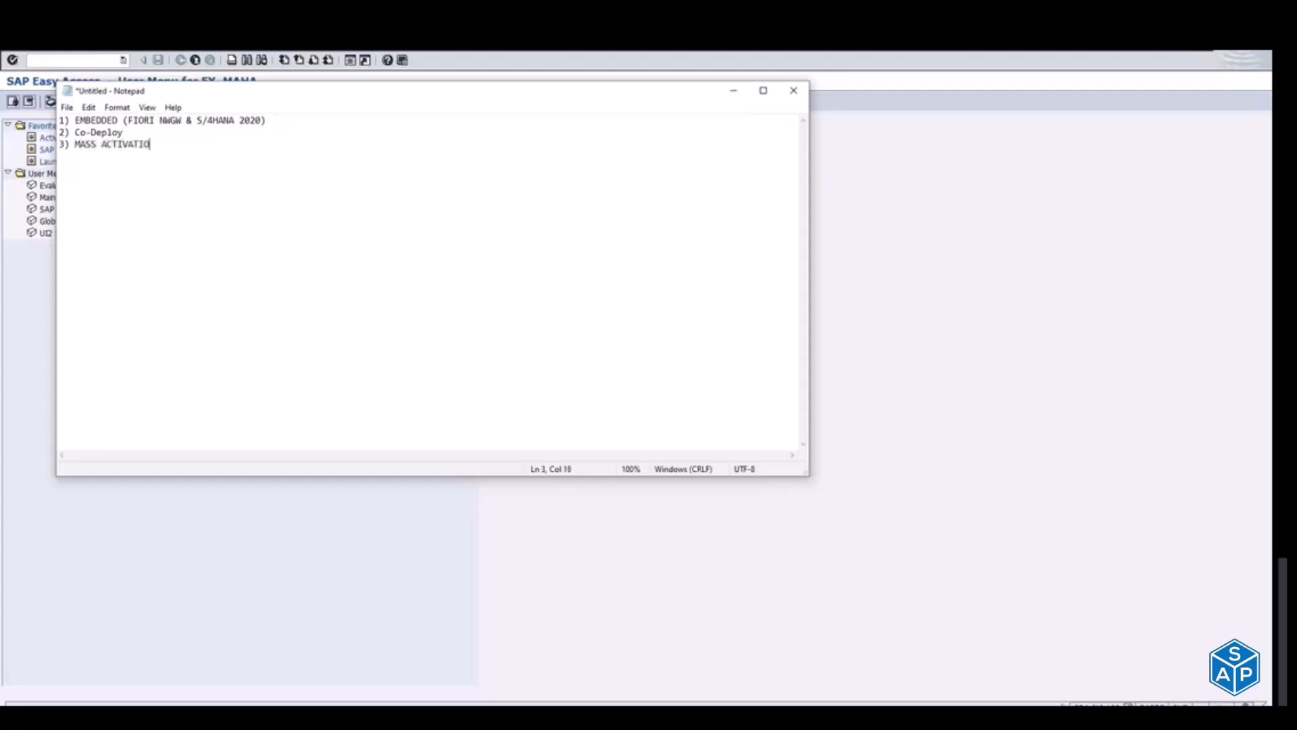
text(N (RAPID))
Step: Add an indented sub-item under item 3 reading "a) TASK ODATA SERVICES --> 30/50 odata services"
shift+click(75, 144)
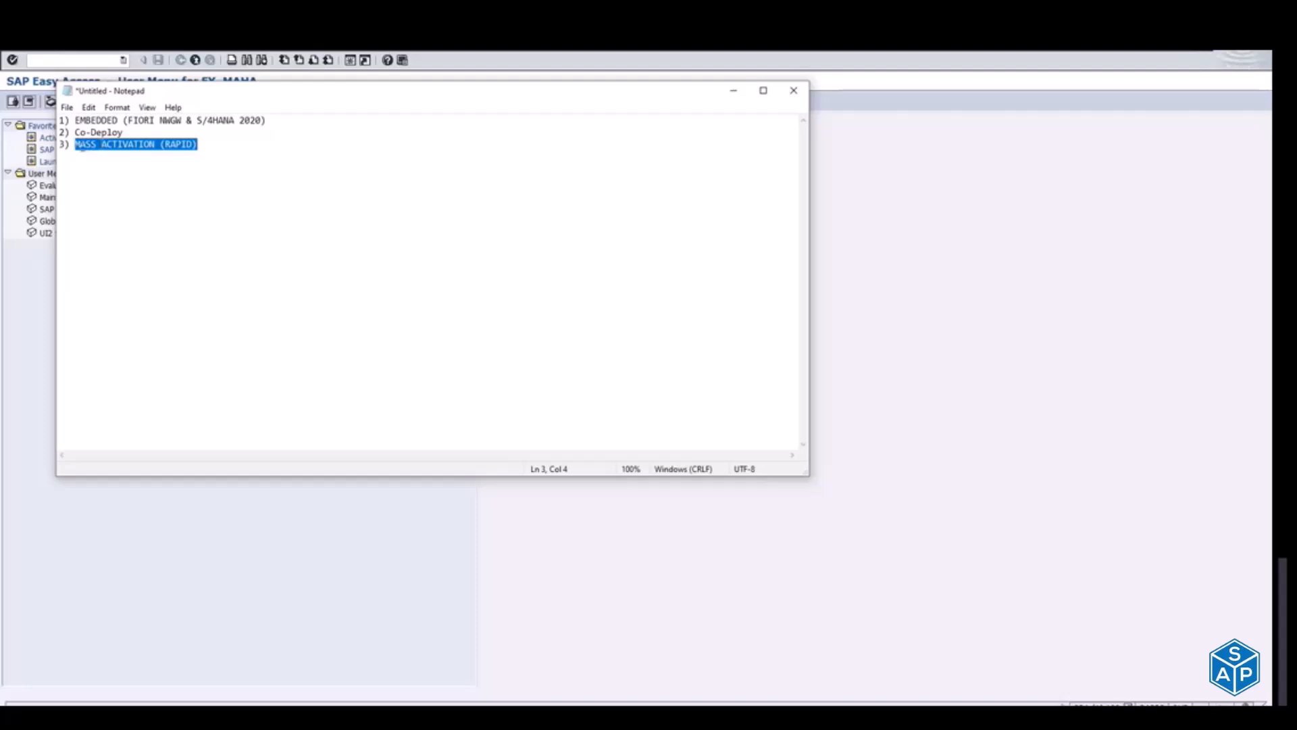
click(207, 144)
key(Return)
key(Tab)
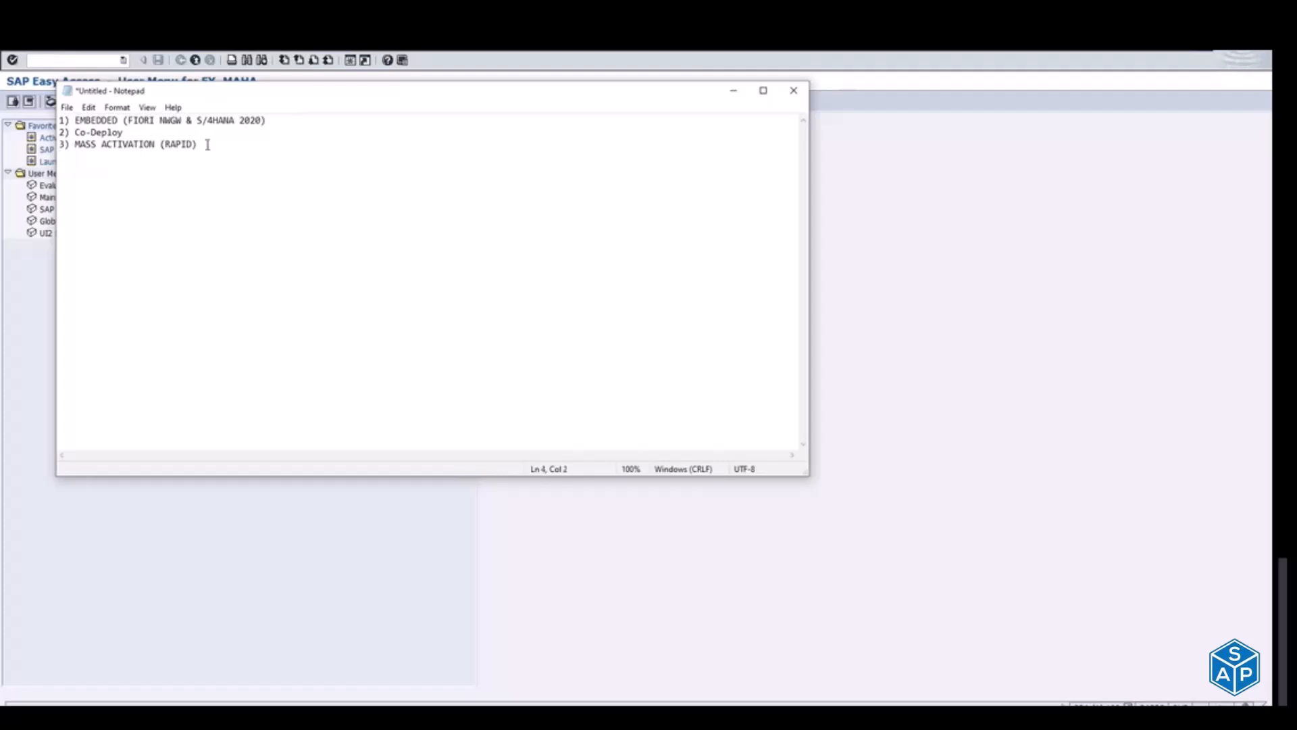
text(a) TASK ODATA SERVICES)
text(-->)
text(30/50 odata services)
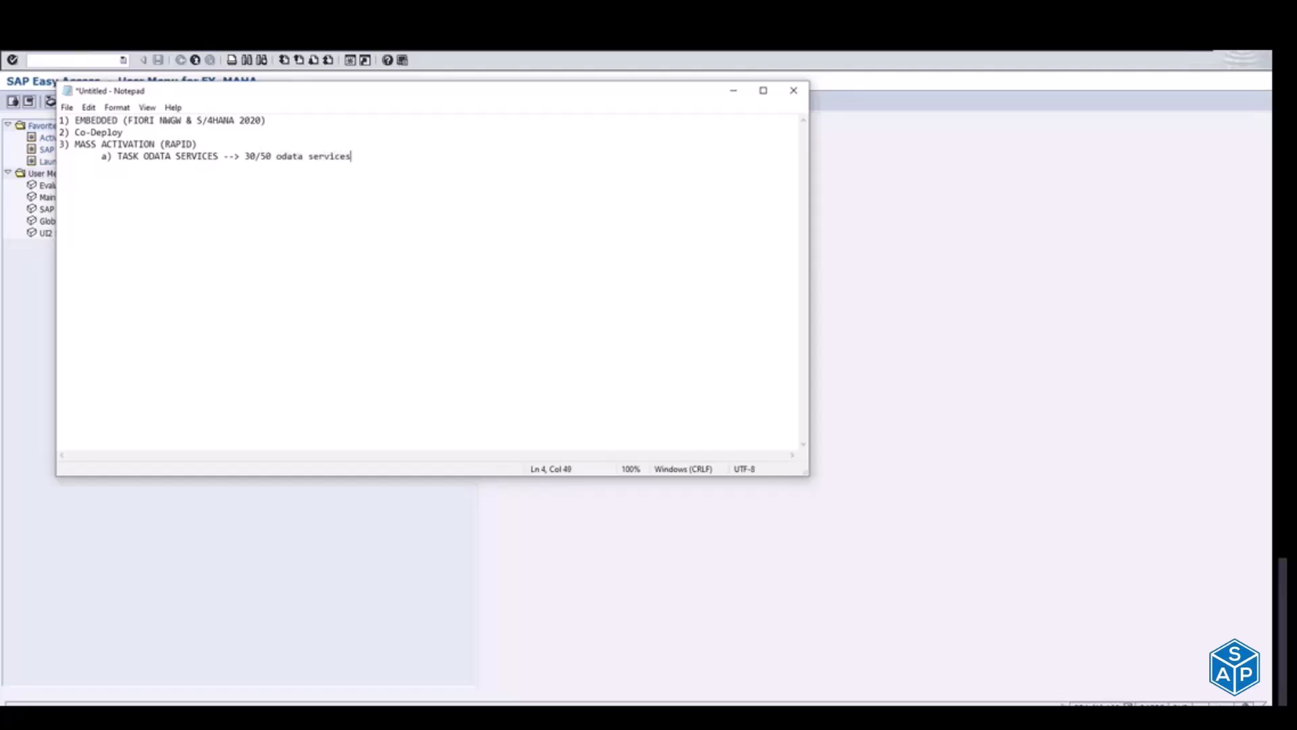
drag(112, 156, 229, 151)
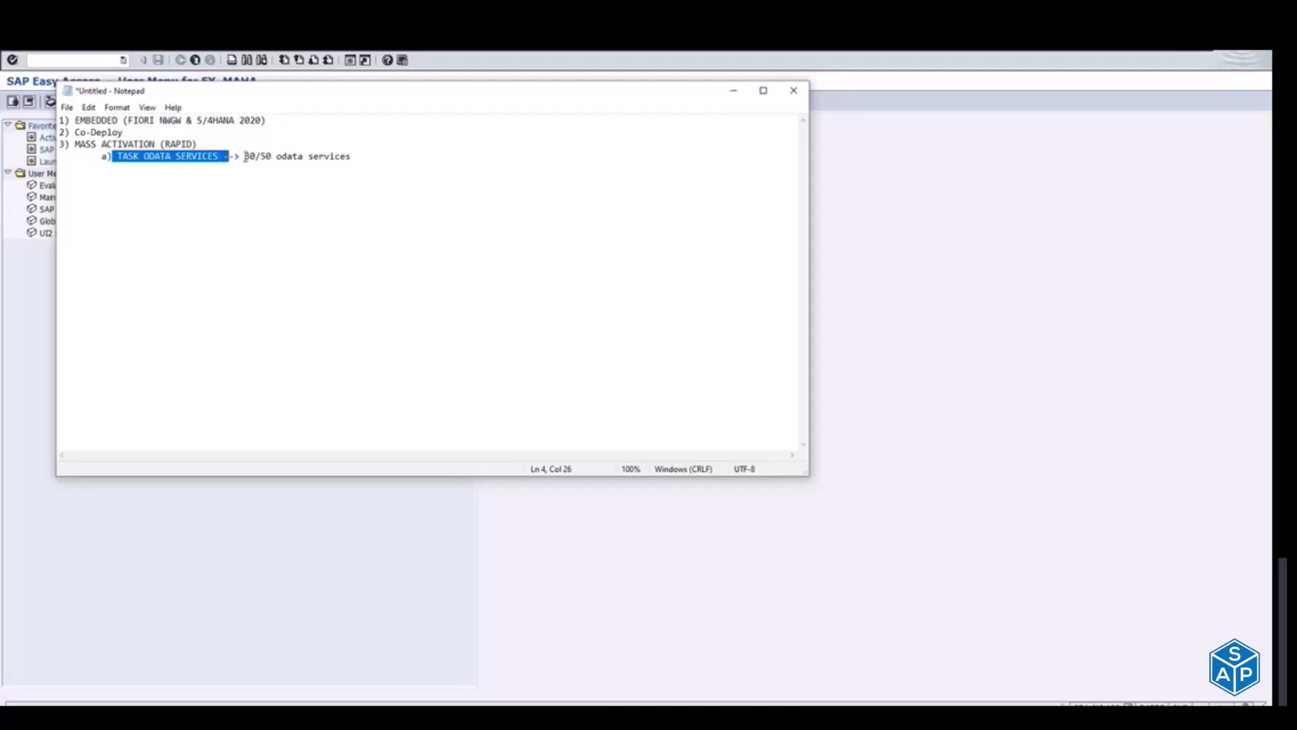
drag(244, 156, 365, 157)
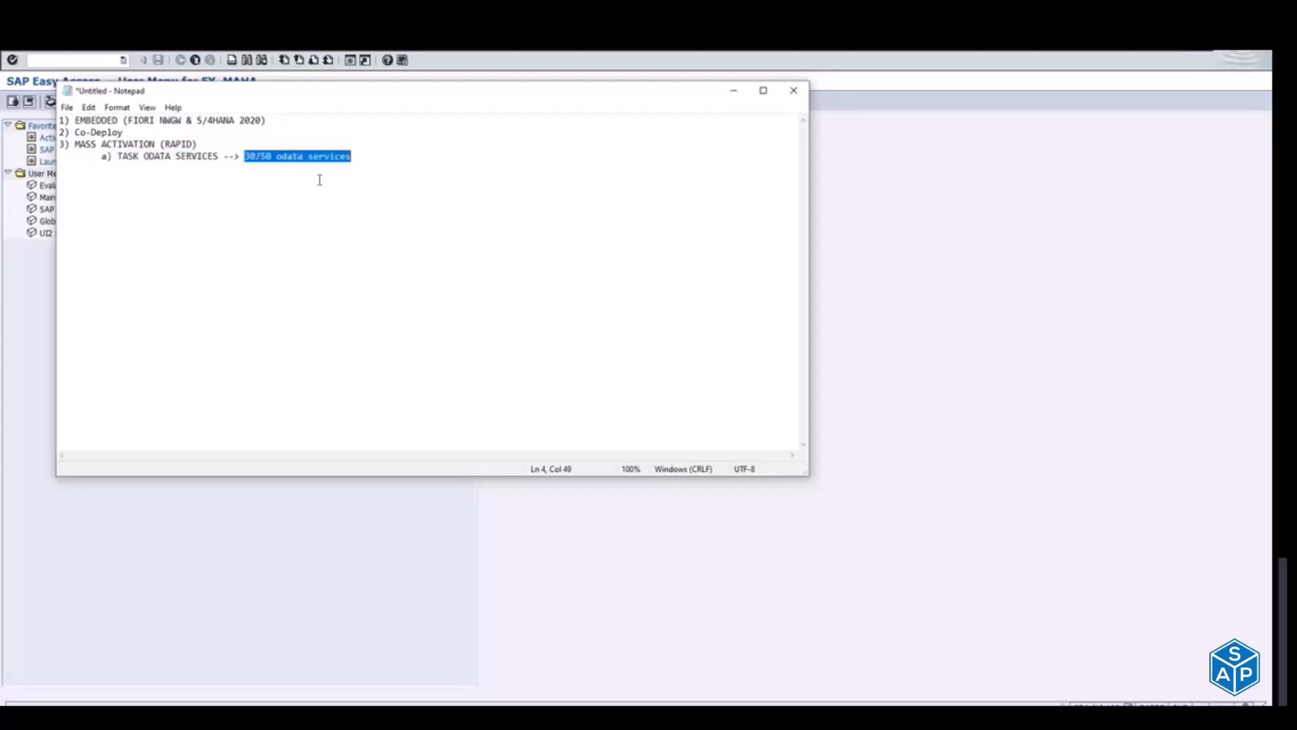
click(373, 152)
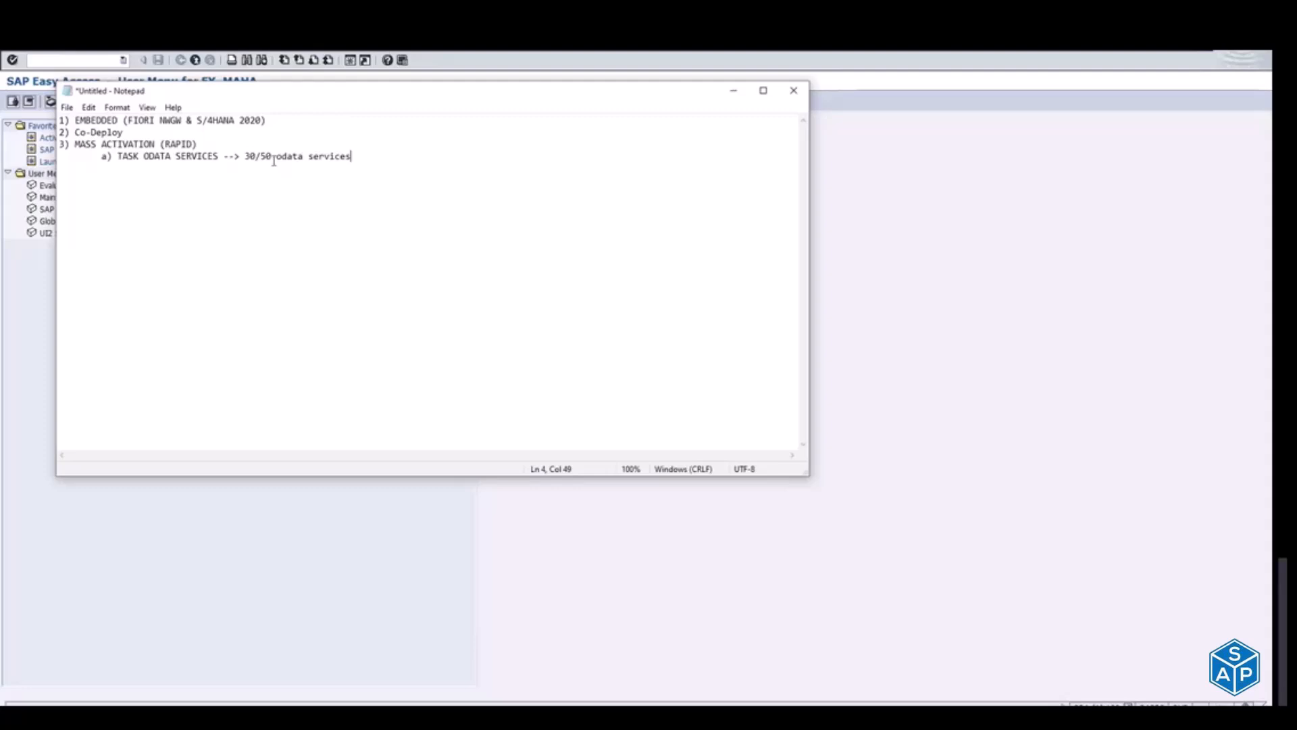
drag(240, 156, 278, 151)
drag(124, 145, 129, 145)
click(127, 158)
click(369, 157)
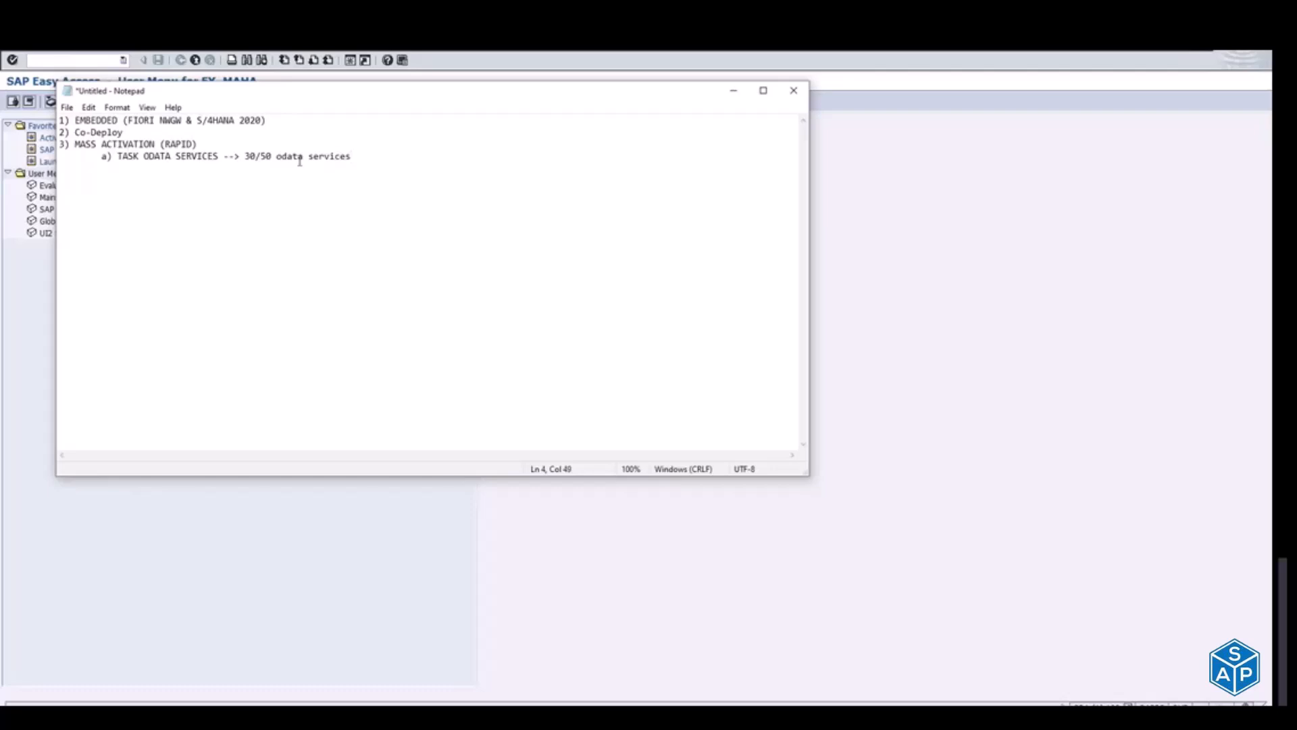
drag(139, 145, 194, 141)
Step: Add a second sub-item under mass activation reading "b) SICF --> NODE /UI5/"
click(365, 157)
key(Return)
text(b) SICF --> NODE /UI5/)
Step: Append "(MASS SICF)" to the SICF sub-item
drag(122, 168, 132, 167)
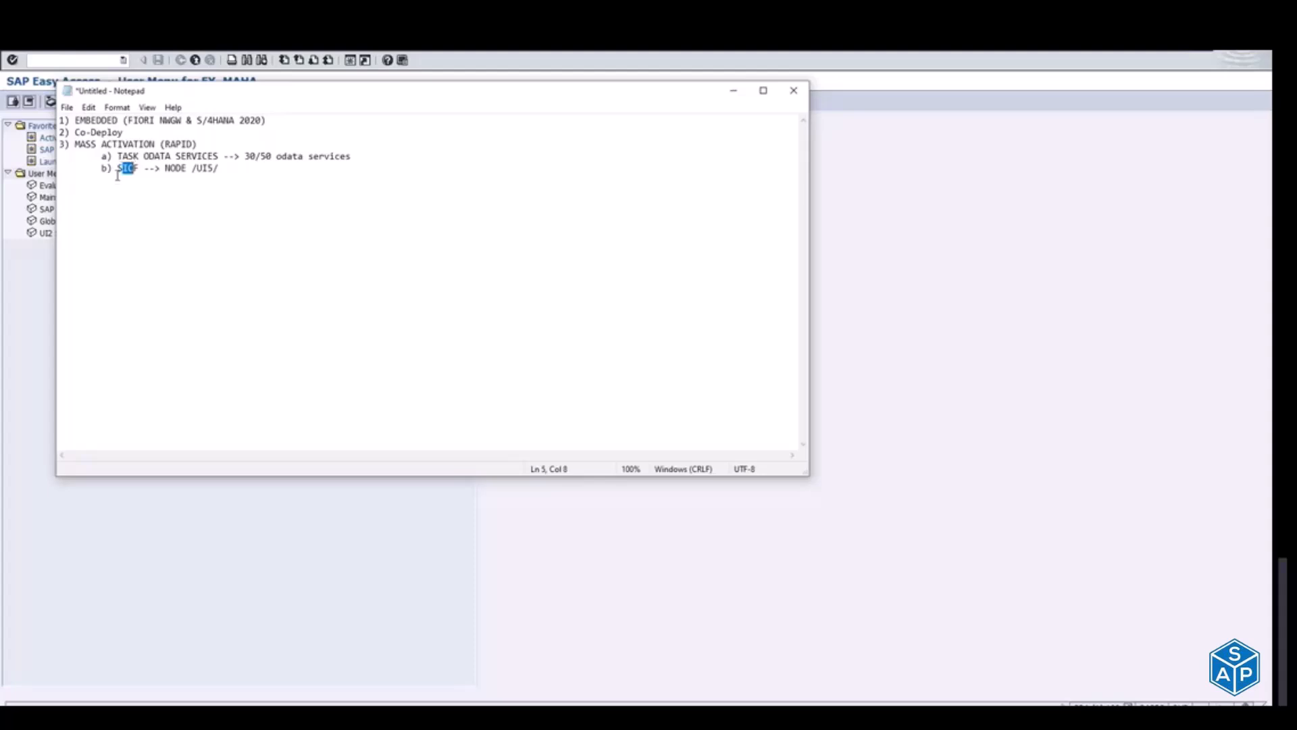
drag(118, 170, 231, 175)
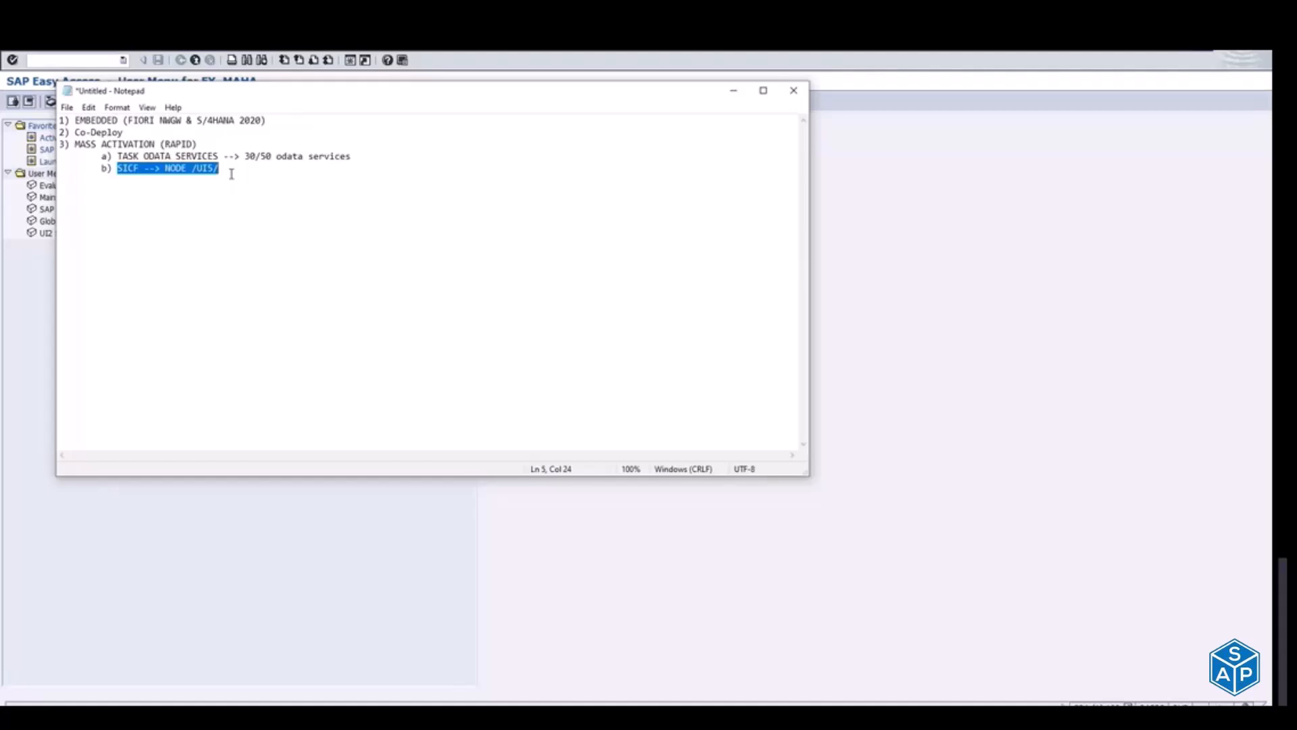
click(231, 174)
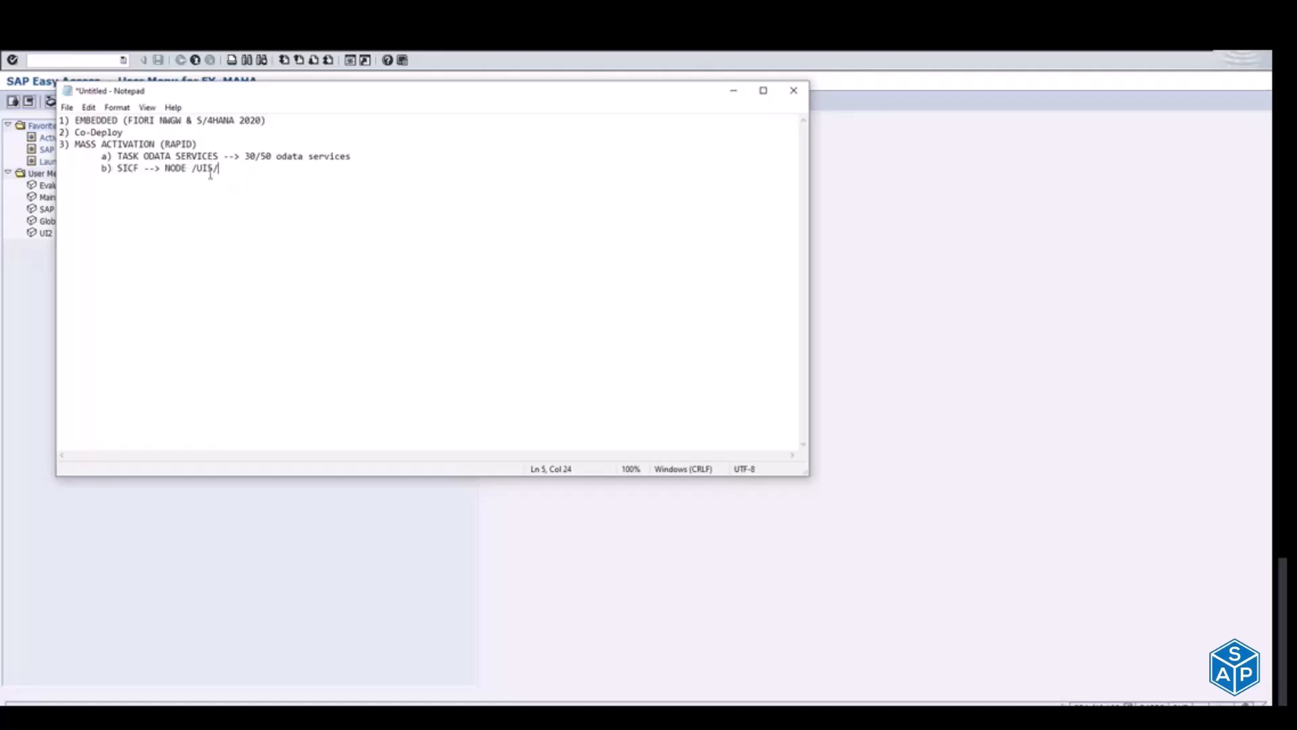
text((MASS SICF))
Step: Add item 4, "ZPACKAGE", on a new unindented line below the SICF sub-item
key(Return)
key(shift+Up)
key(shift+Up)
key(shift+Up)
key(shift+Up)
key(shift+Up)
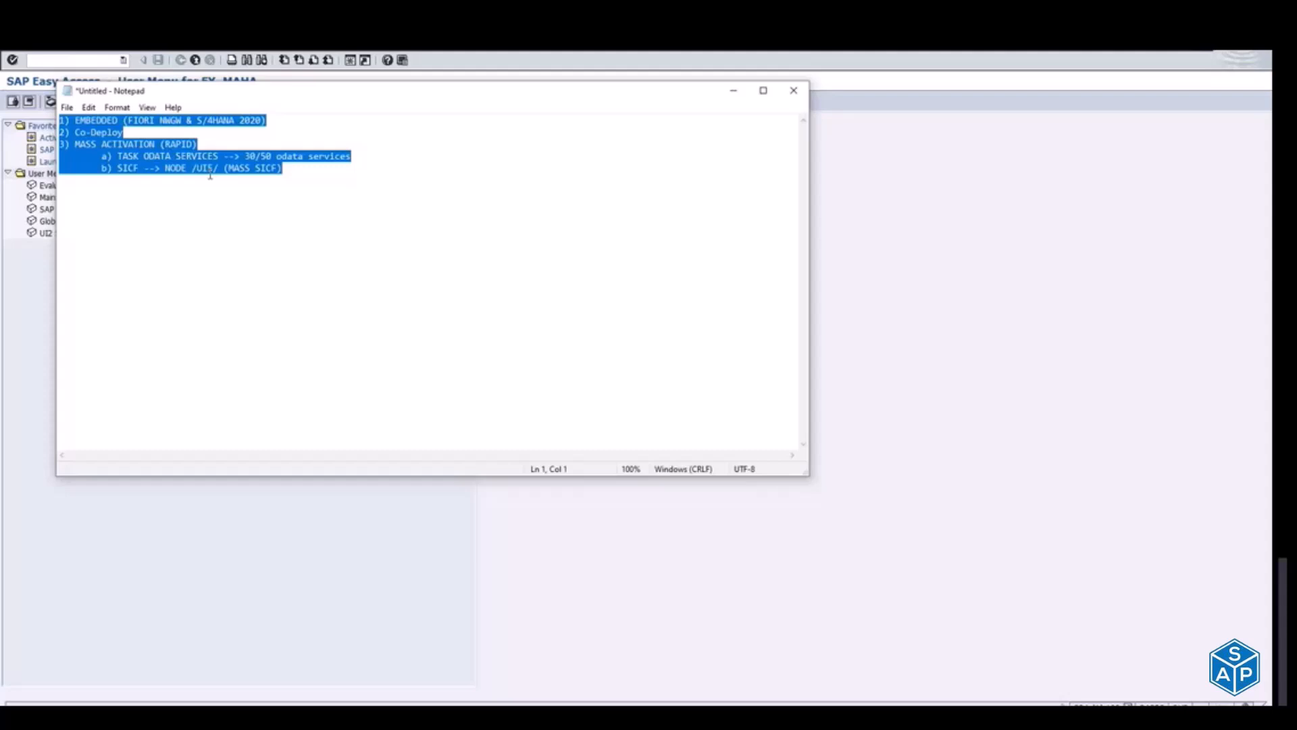
key(Down)
key(Down)
key(Down)
key(Down)
key(Down)
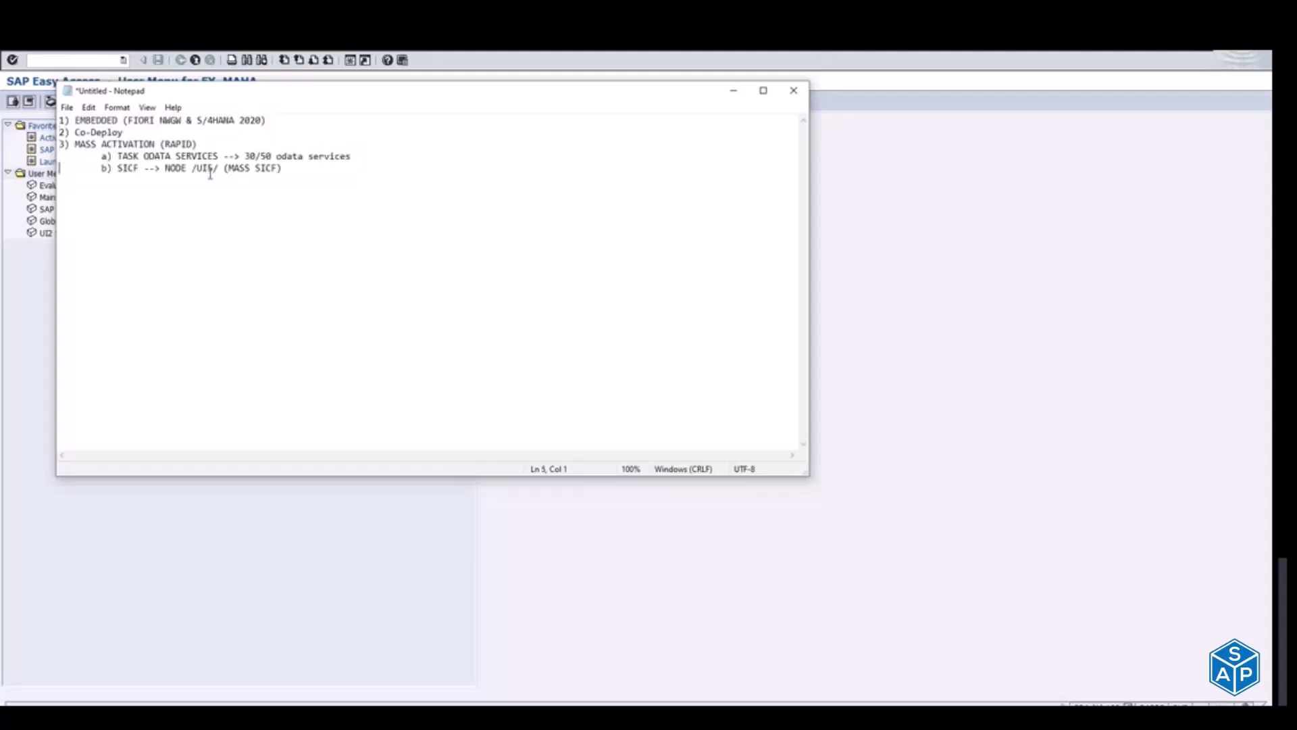
text(4) ZPACKAGE)
Step: Add item 5 to the list, reading "TR (Transport)"
key(Return)
text(4))
key(BackSpace)
key(BackSpace)
key(BackSpace)
text(5) TR (Transport)
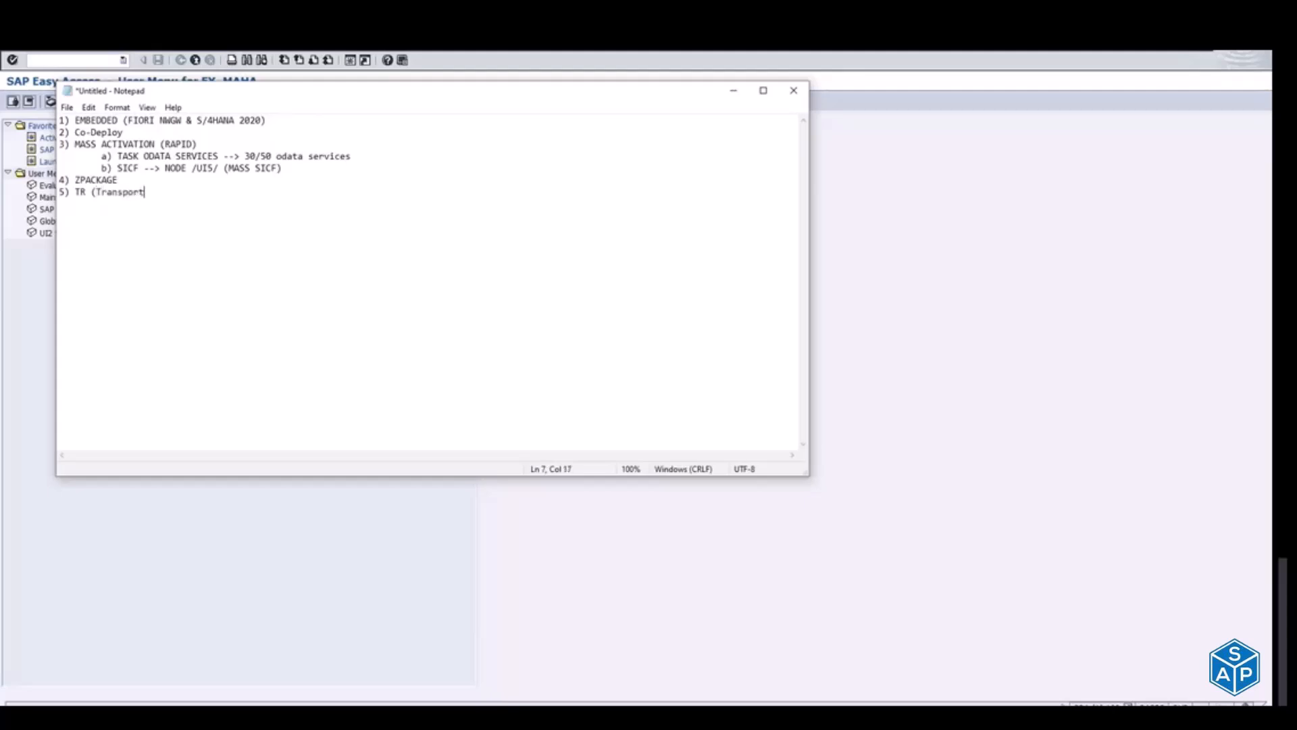
text())
drag(284, 168, 95, 170)
click(86, 191)
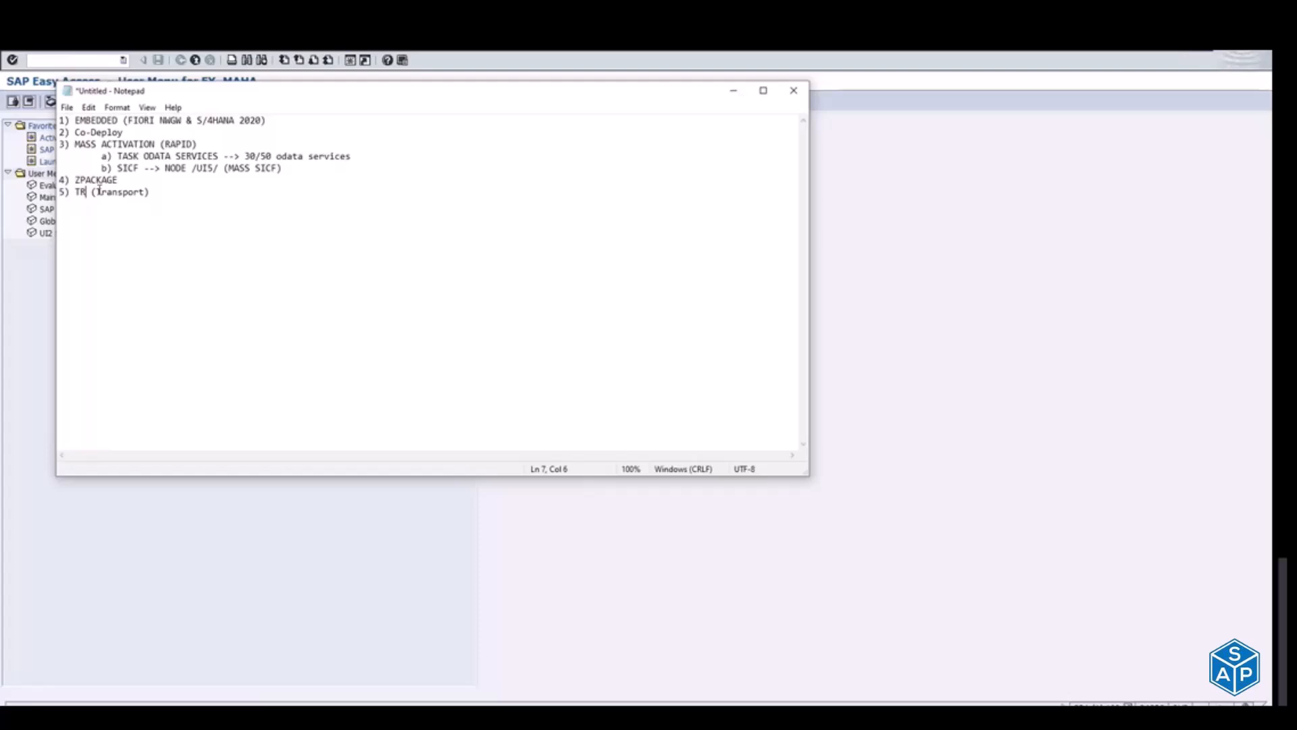
drag(75, 179, 171, 193)
click(170, 193)
Step: Add the heading "Second - II" below the list, leaving a blank line after item 5
key(Return)
key(shift+Up)
key(shift+Up)
key(shift+Up)
key(shift+Up)
key(shift+Up)
key(shift+Up)
key(shift+Up)
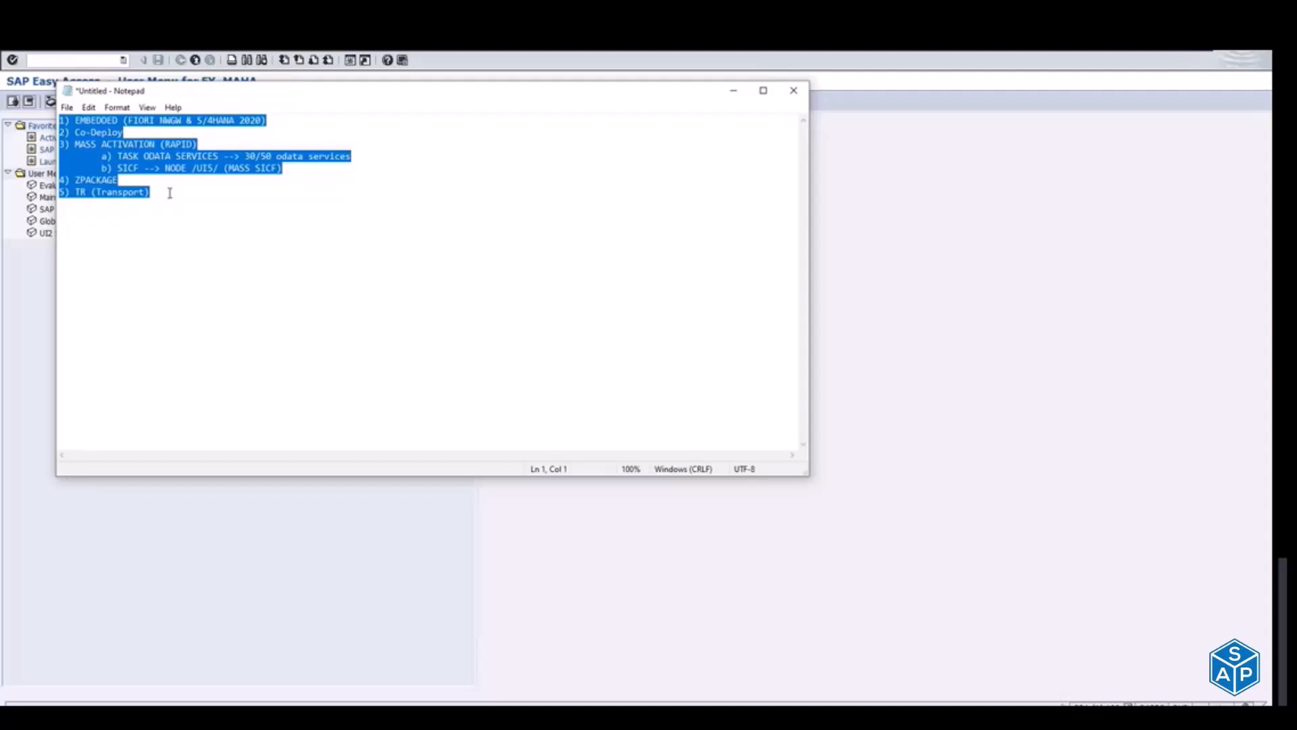
key(Down)
key(Down)
key(Down)
key(Down)
key(Down)
key(Down)
key(Down)
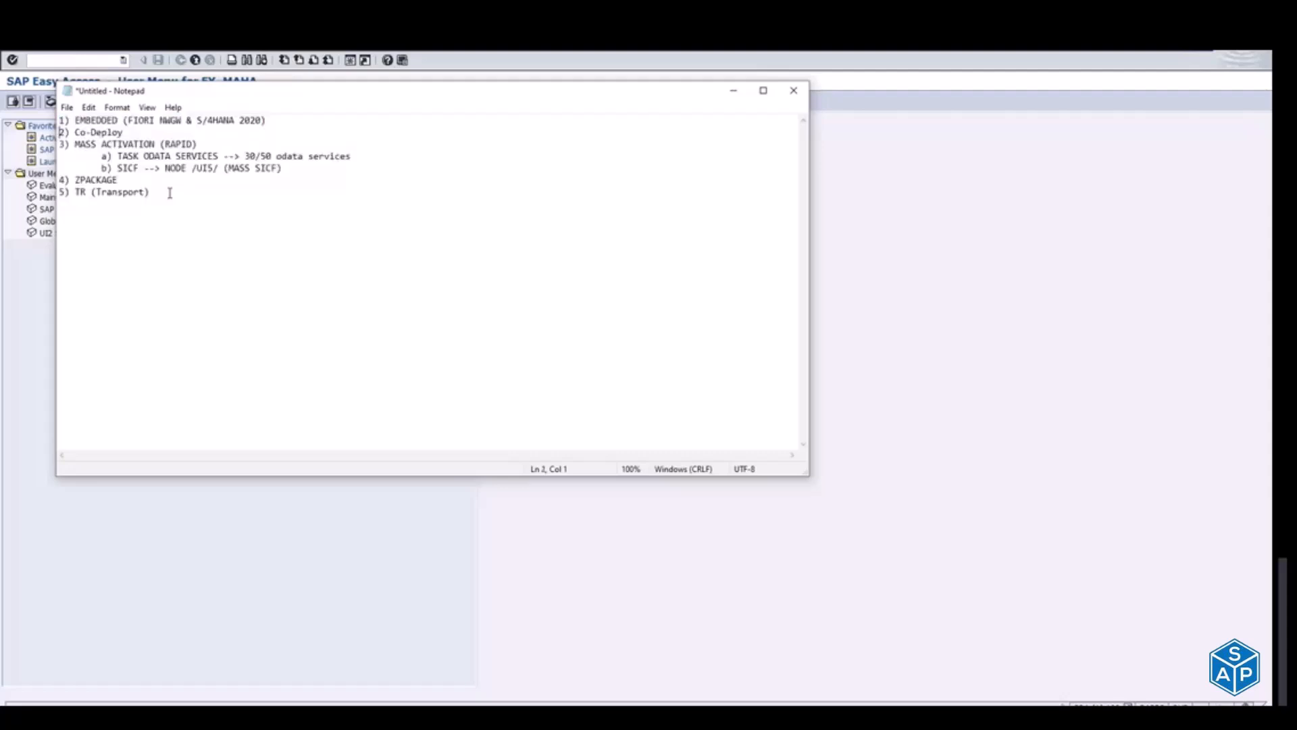
key(Return)
text(Second - II)
key(Return)
key(Return)
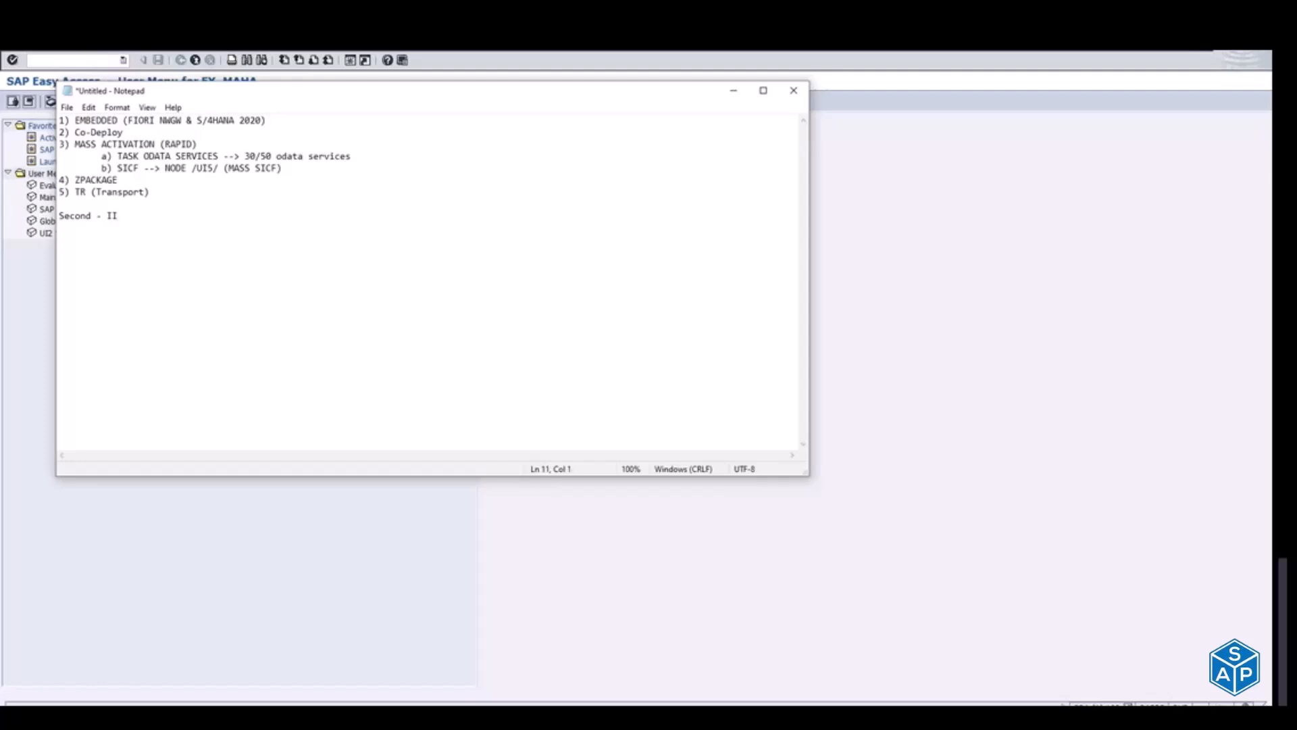
Step: Add item 6 on the blank line below item 5, reading "SU01 --. Add role to user "SAP_BR_MANAGER"", followed by a new empty line
click(107, 200)
text(6) SU01)
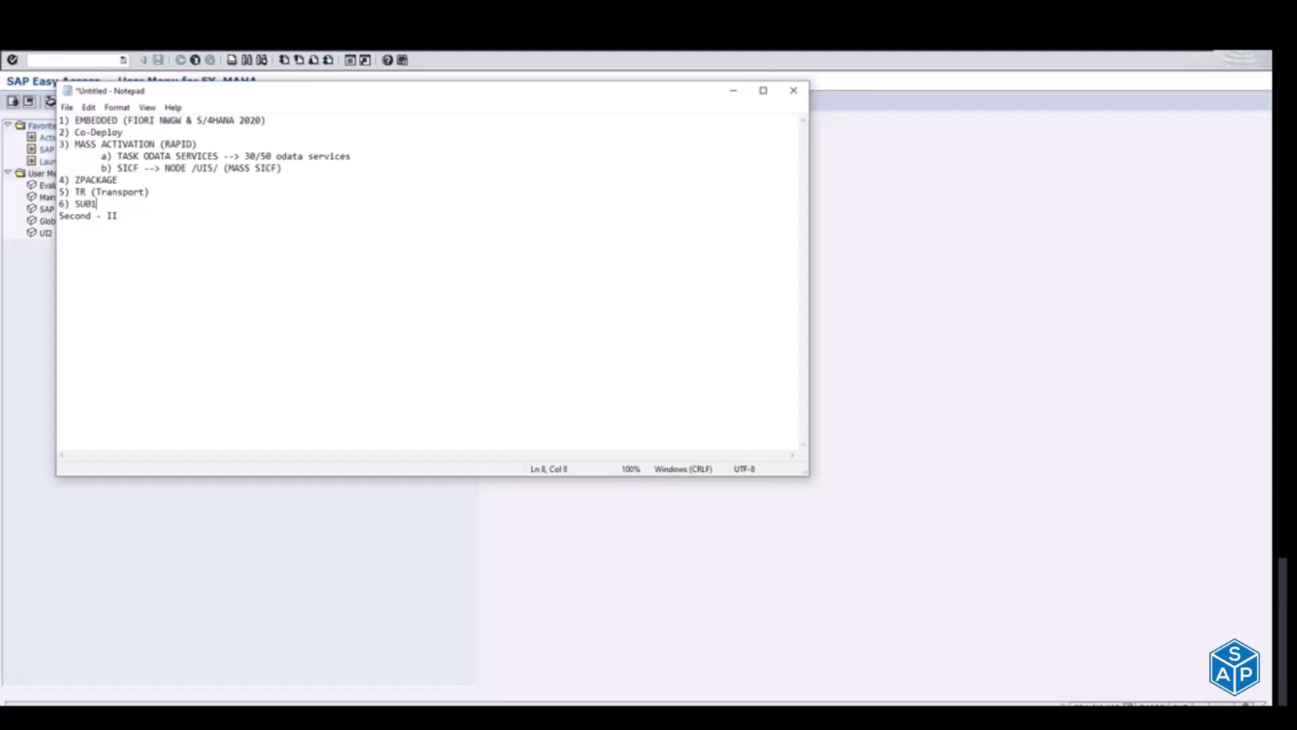
text( --. A)
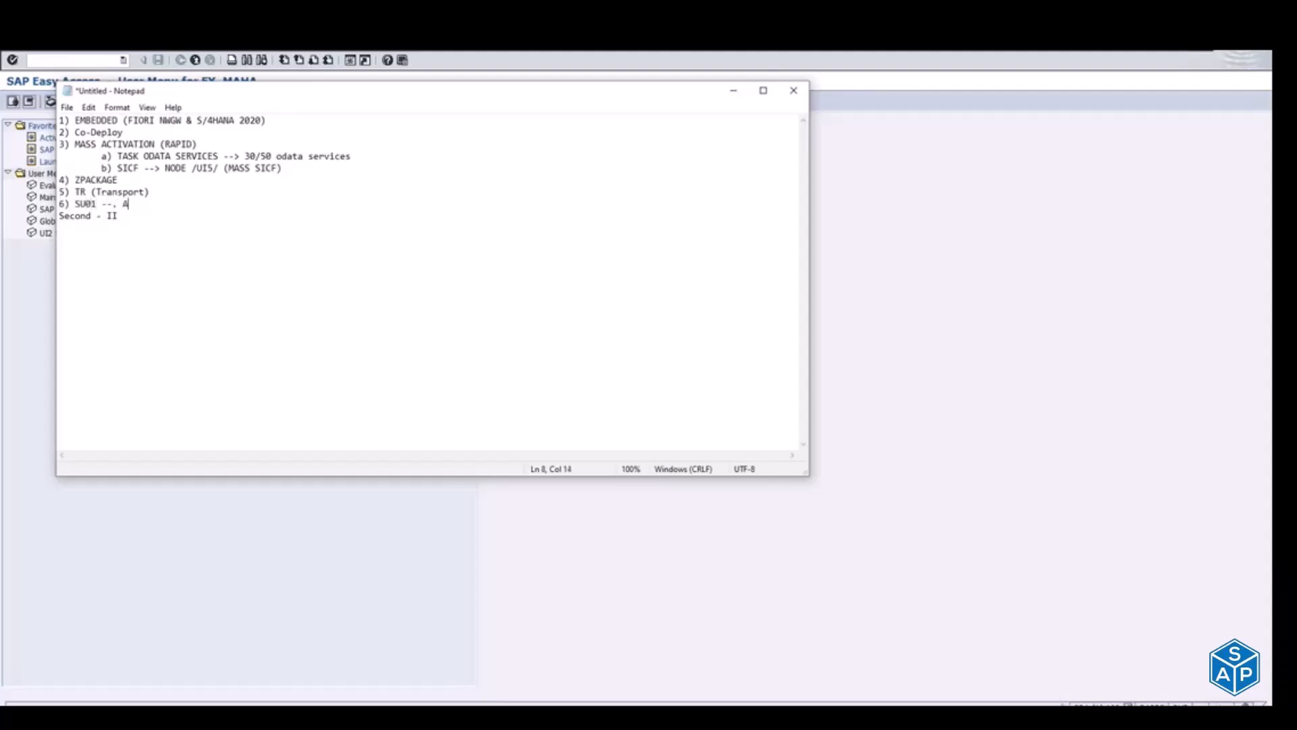
text(dd role to )
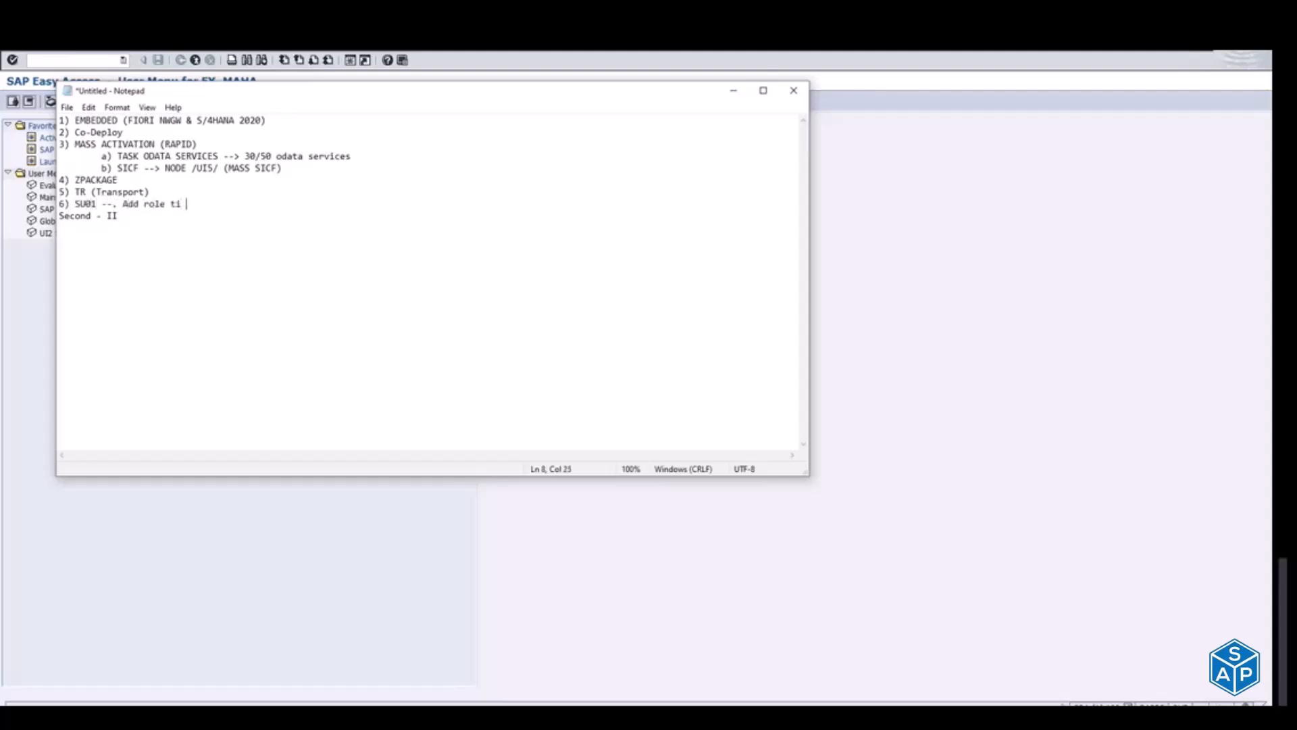
text(user )
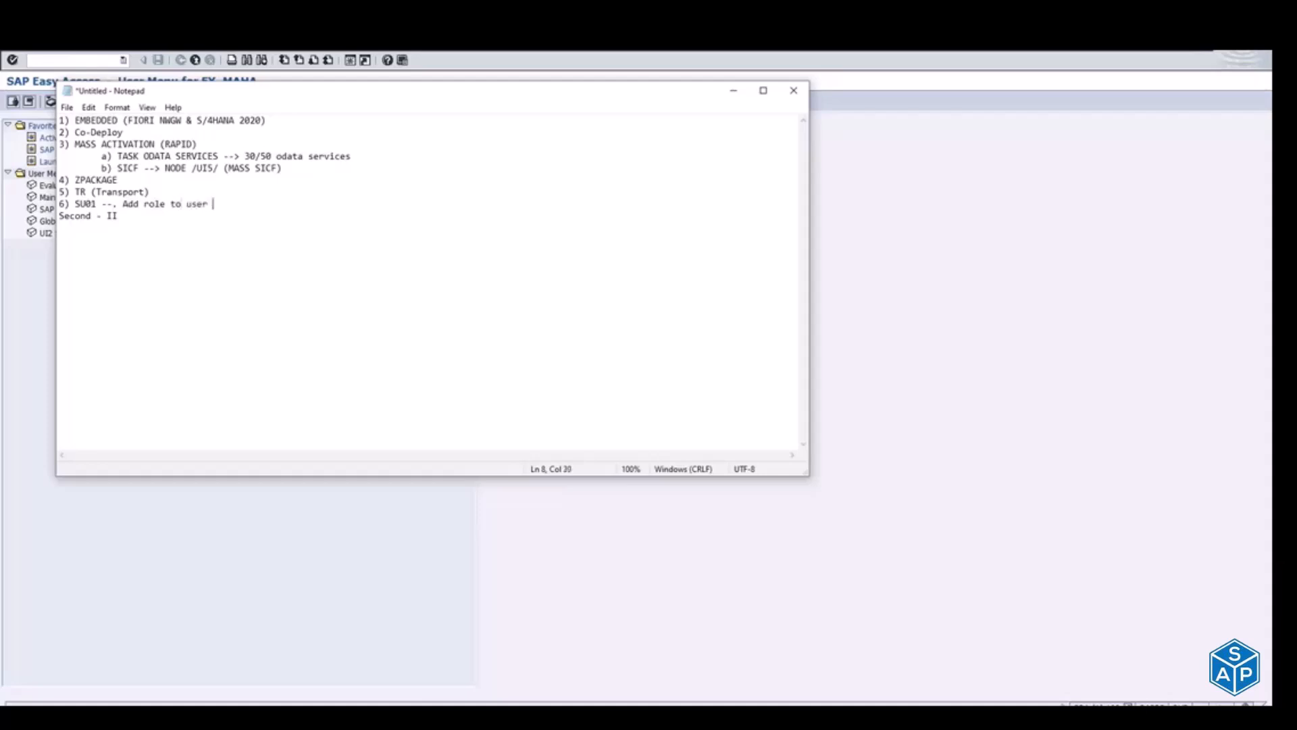
text("SAP_B)
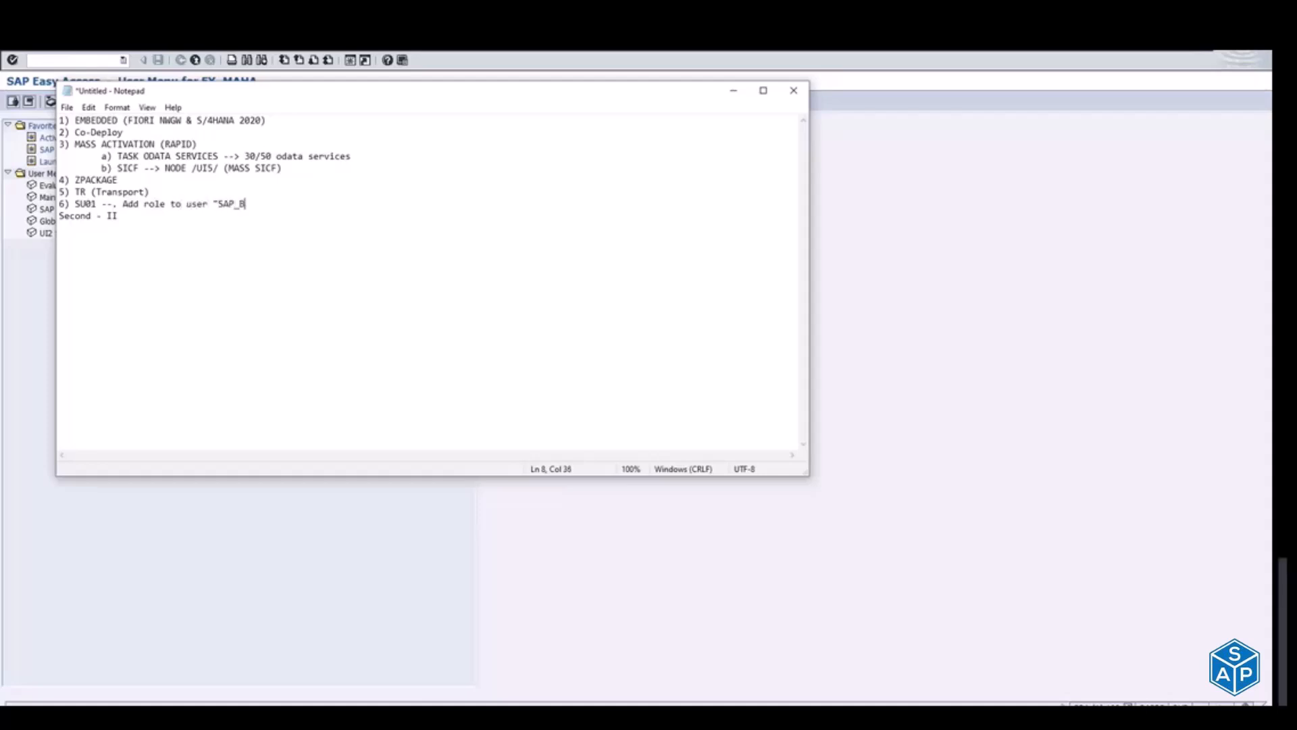
text(R_MANAGER")
key(Return)
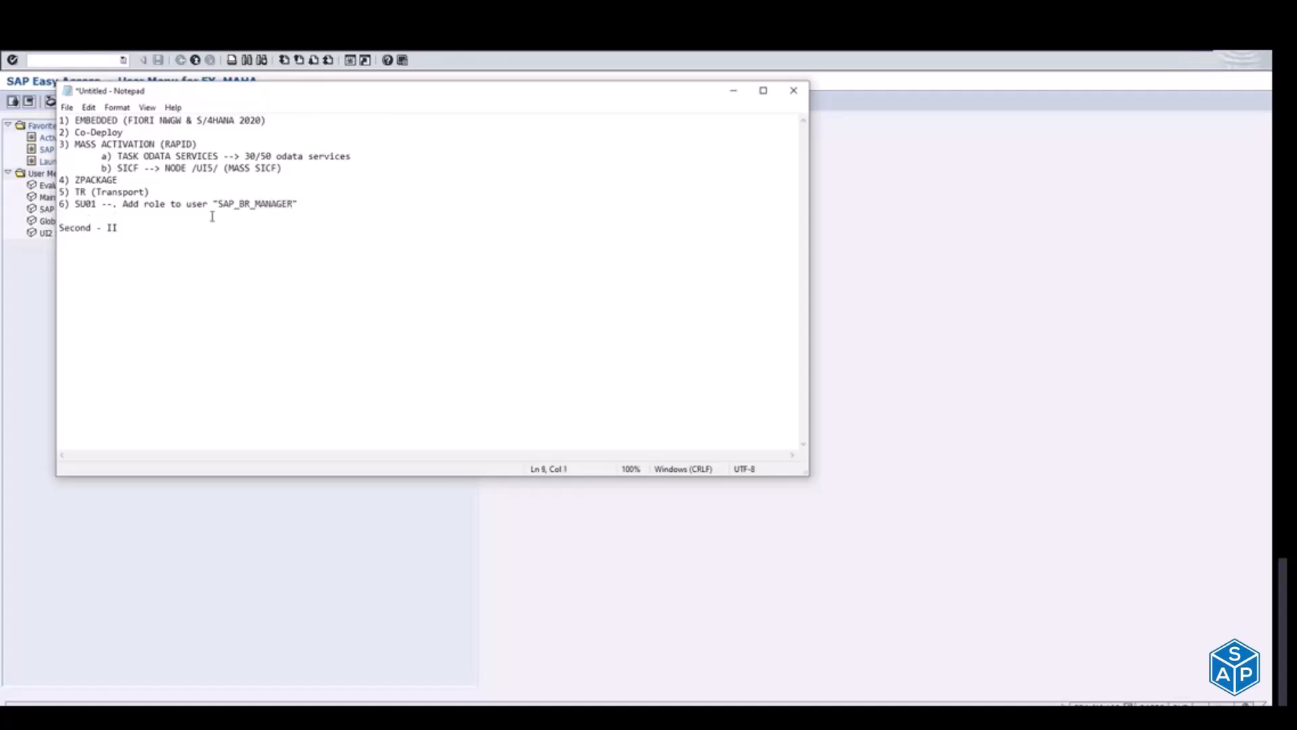
Step: Add item 7, "Roles & Authorization -->", below item 6 with a blank line after it
drag(218, 204, 292, 200)
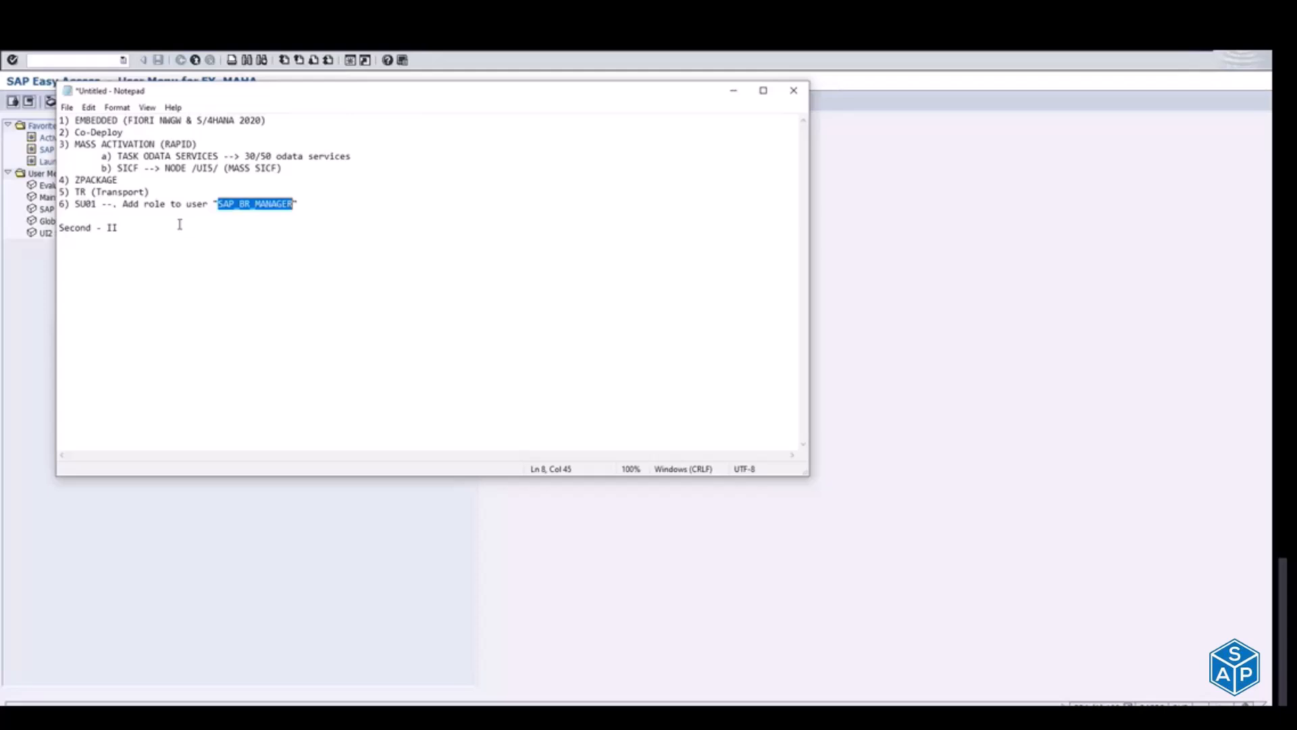
click(89, 215)
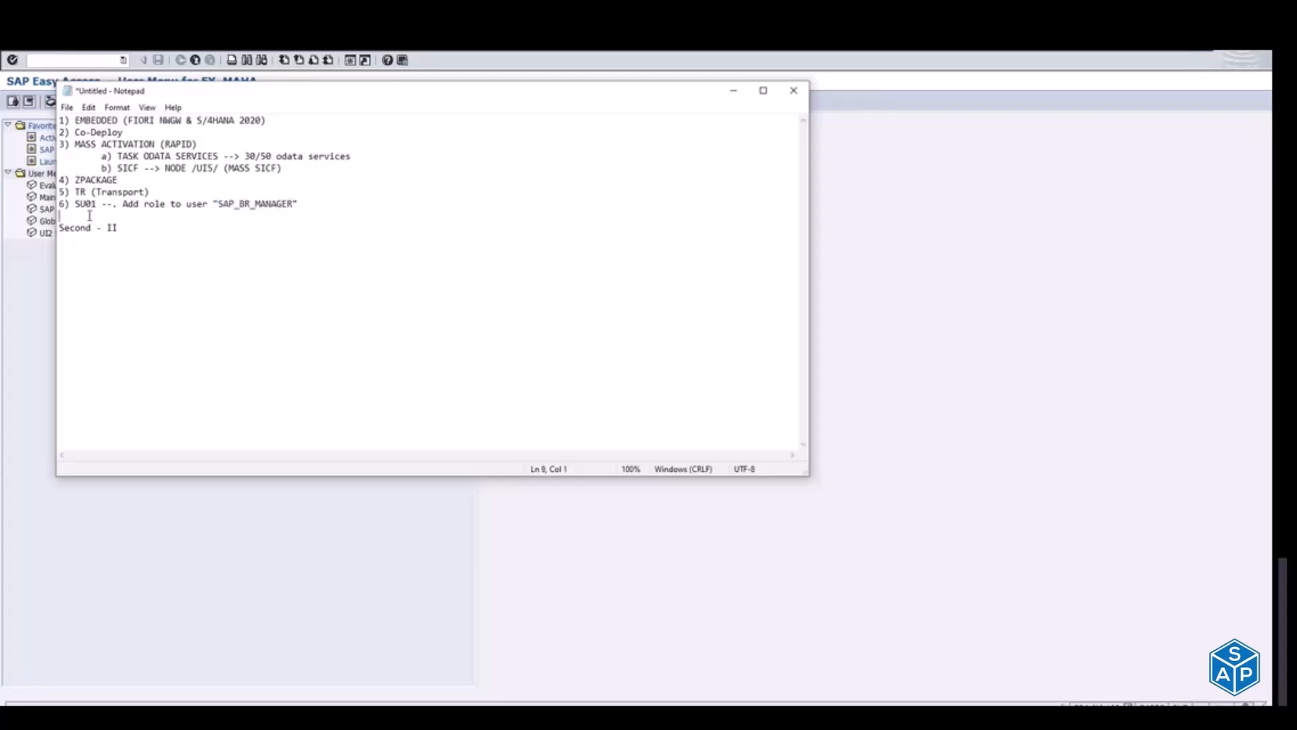
text(7) Roles & Authorizatio)
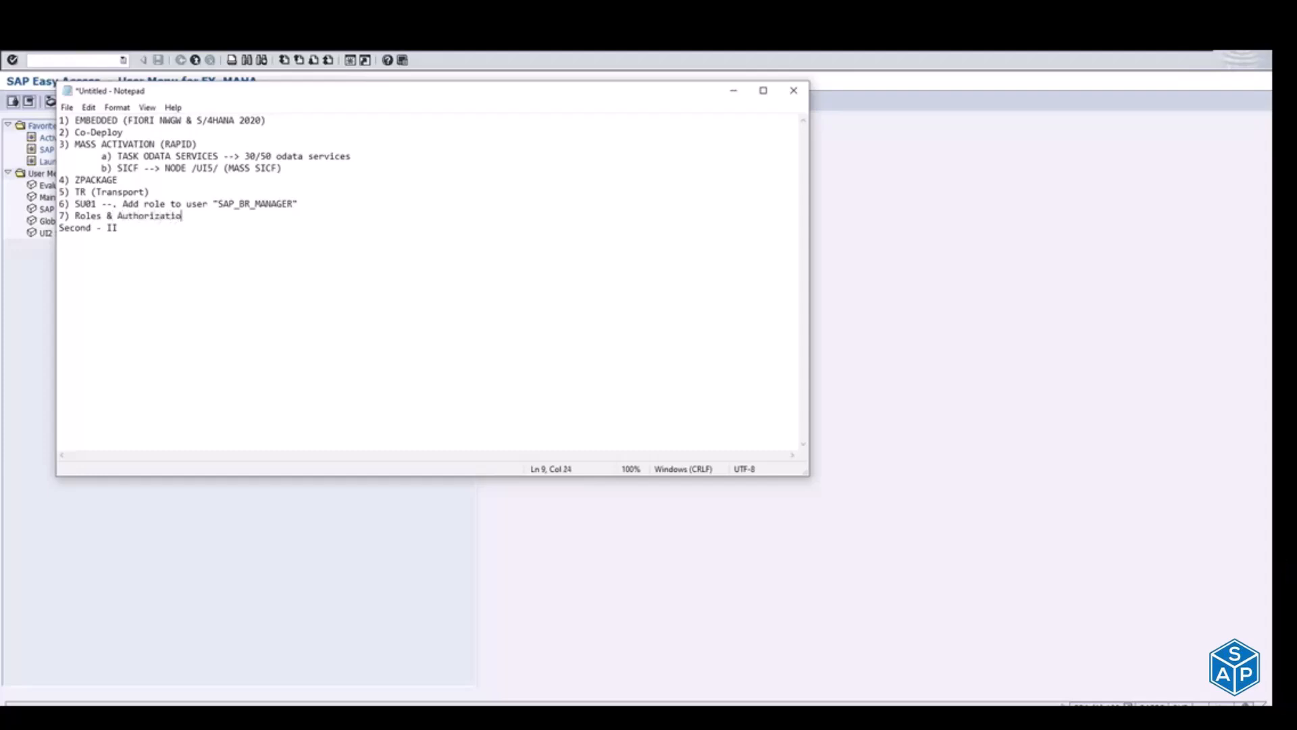
text(n -- )
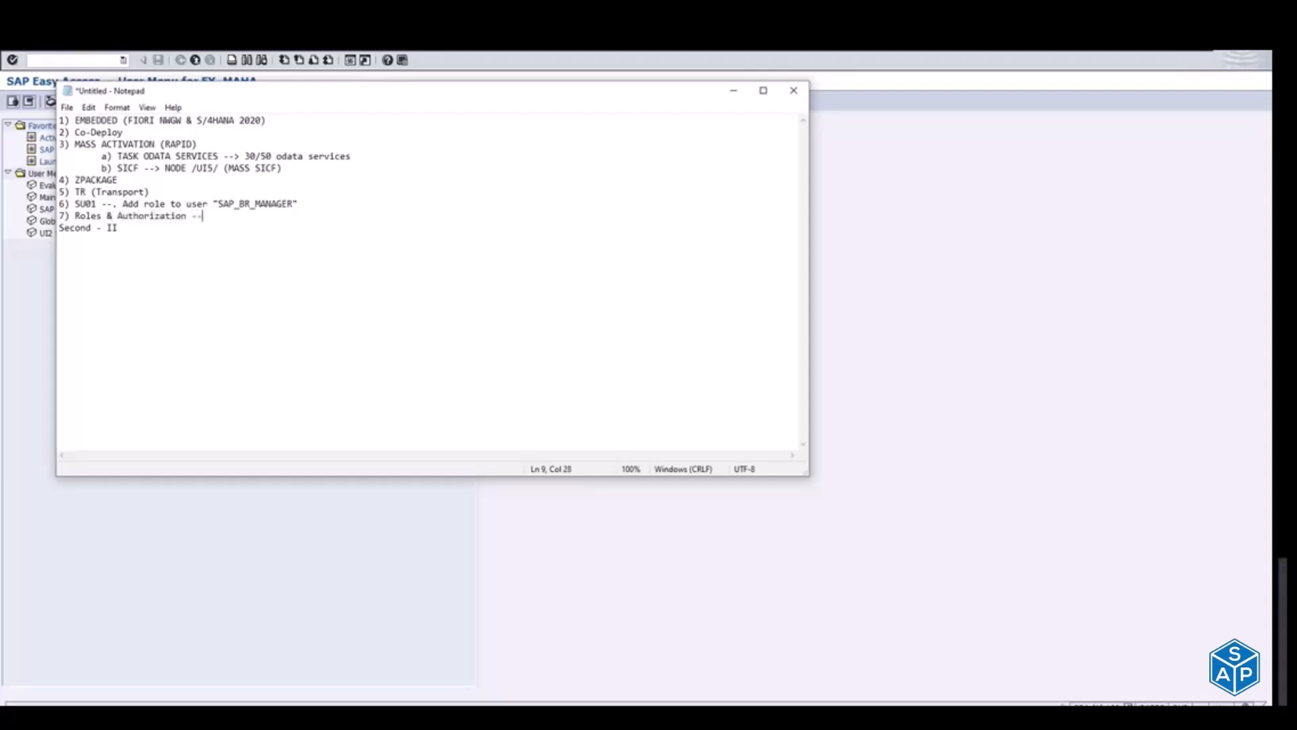
text(>)
key(Return)
Step: Start a numbered list with "1)" under the "Second - II" heading
click(222, 221)
click(157, 251)
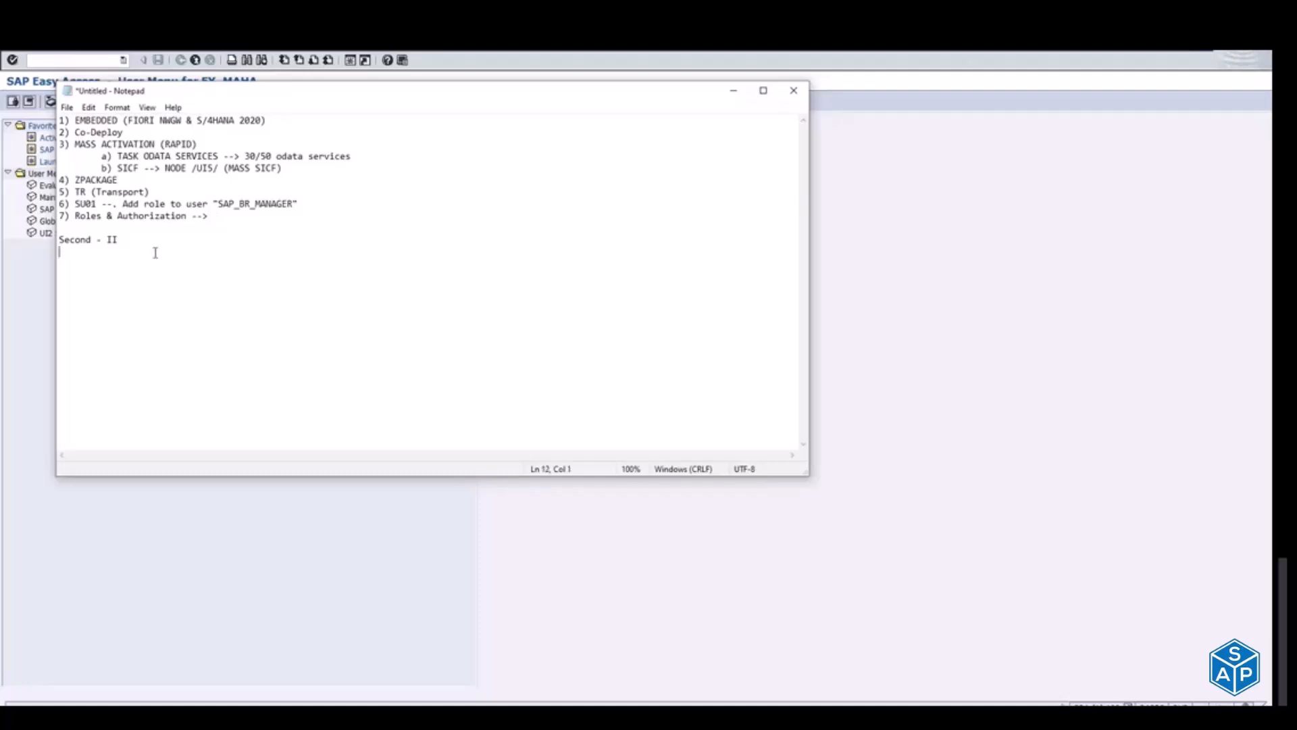
text(1))
Step: Insert the heading "Step - 1" on a new line above the first list
click(59, 122)
key(Return)
key(Up)
text(S)
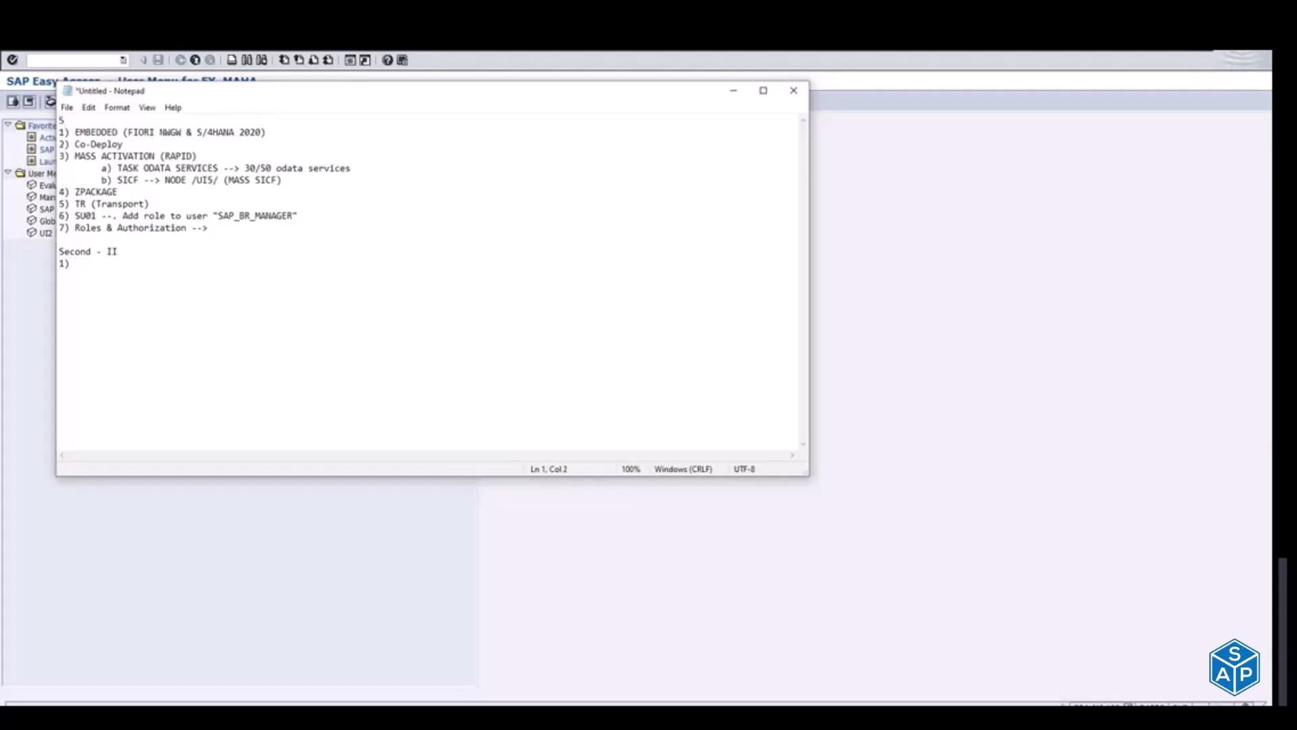
text(tep - 1)
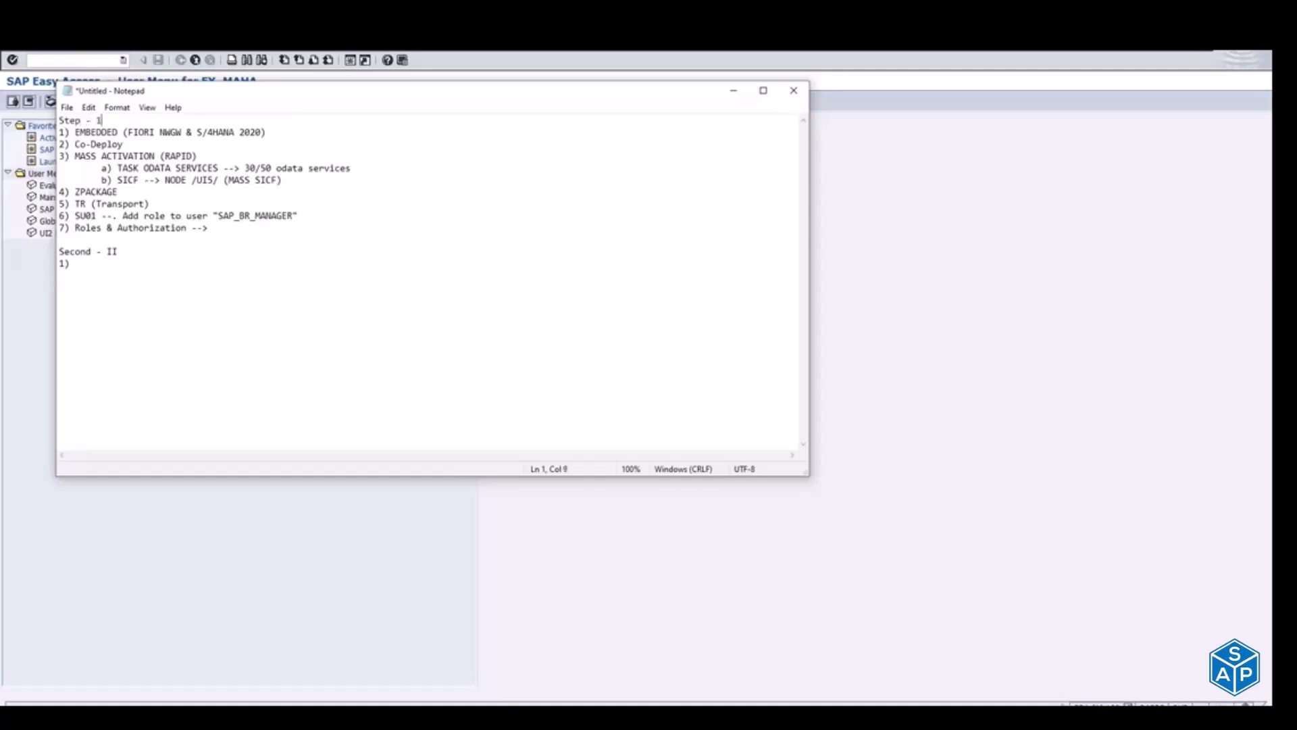
Step: Change the "Second - II" heading in the note to "Step- II"
double_click(74, 252)
text(St)
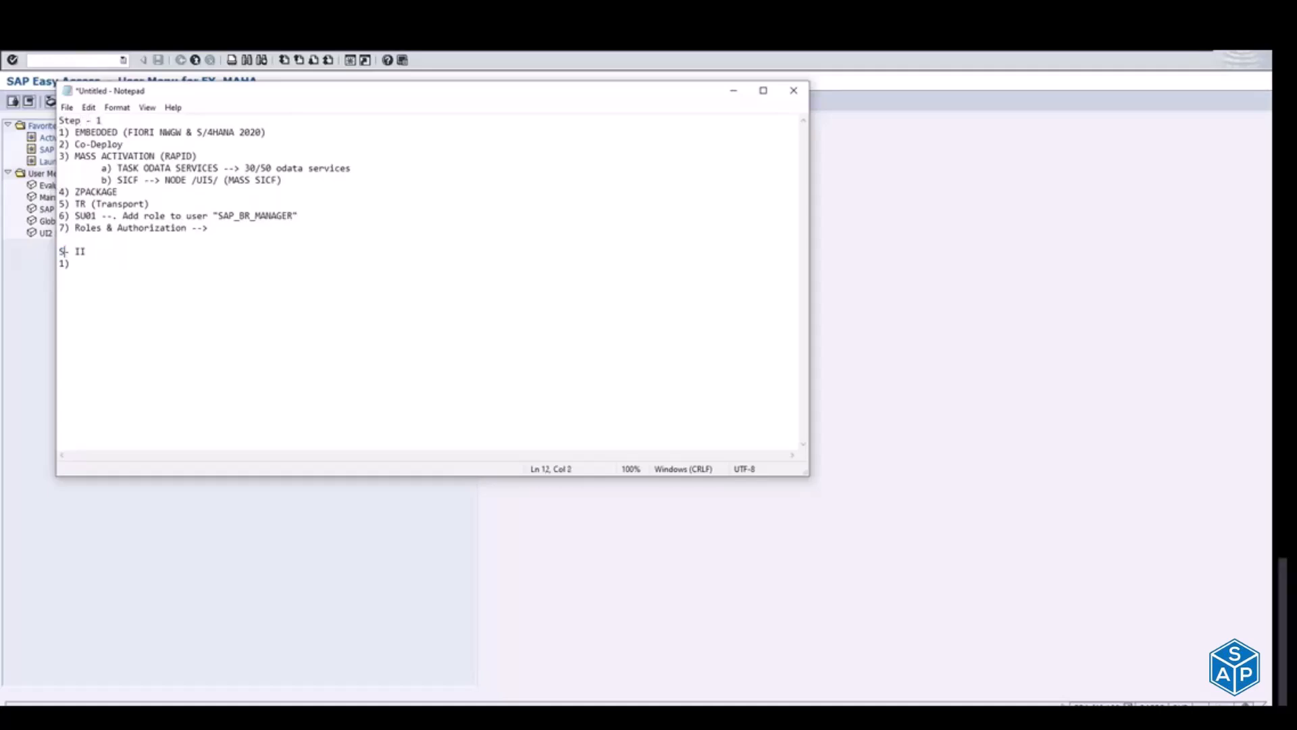
text(ep-)
Step: Complete item 1 under the "Step- II" heading as "LAUNCHPAD Designer" and start a new line with "2)"
text(LAUNCH)
text(PAD Design)
text(er)
key(Return)
text(2))
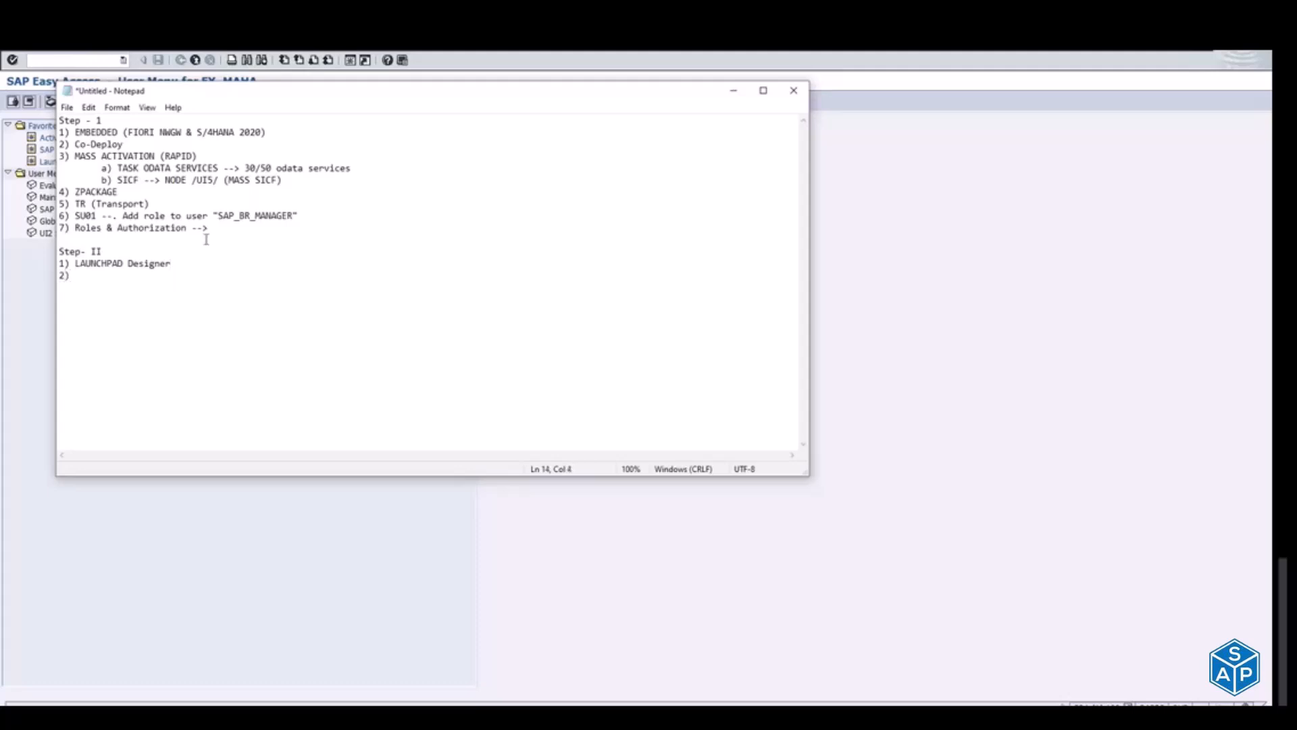
Step: Replace the empty "2)" below "LAUNCHPAD Designer" with an indented sub-item "a) Catlogues"
drag(119, 264, 185, 264)
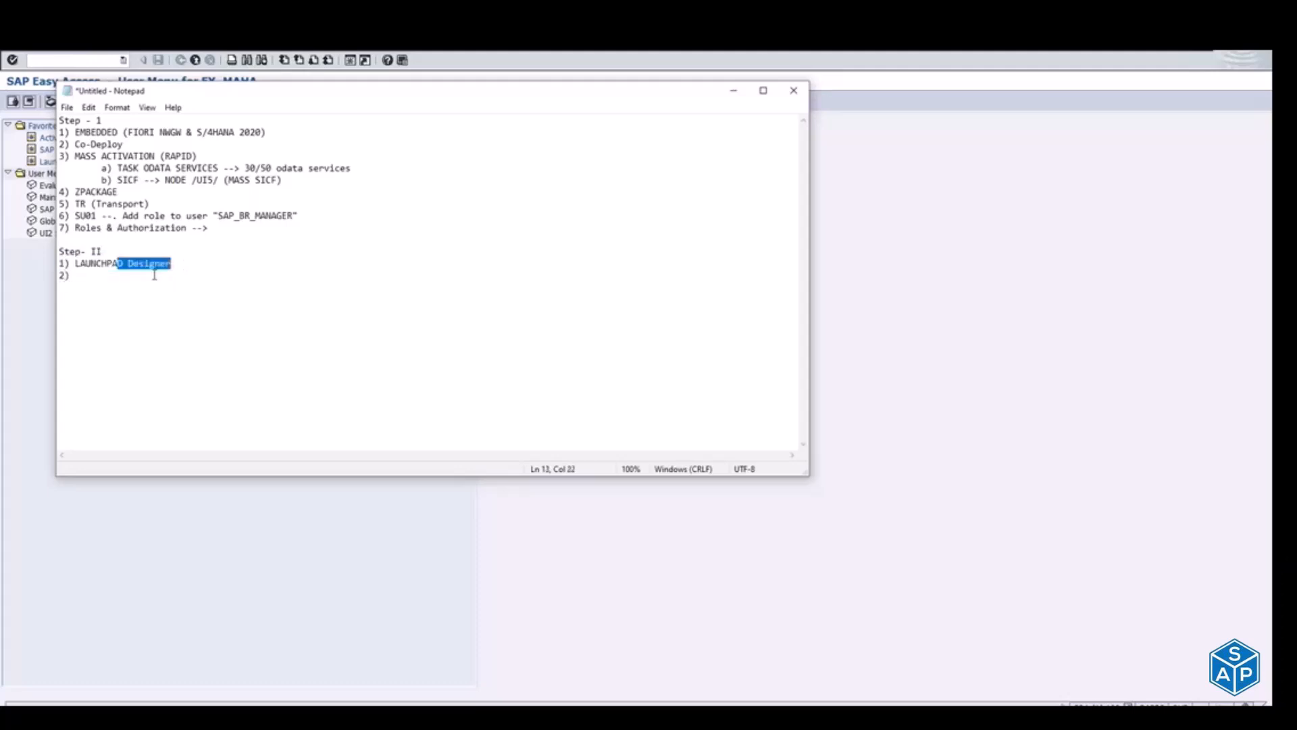
click(75, 282)
key(BackSpace)
key(BackSpace)
key(Tab)
text(a)
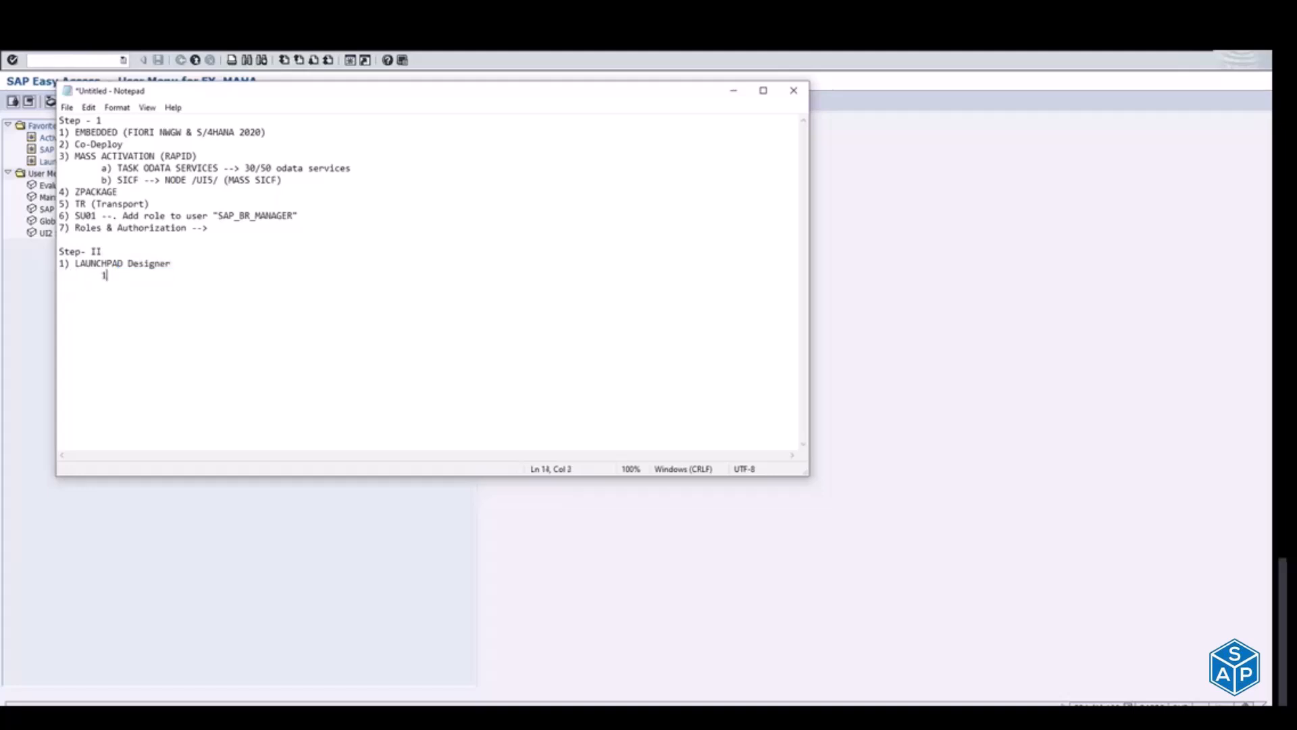
text() C)
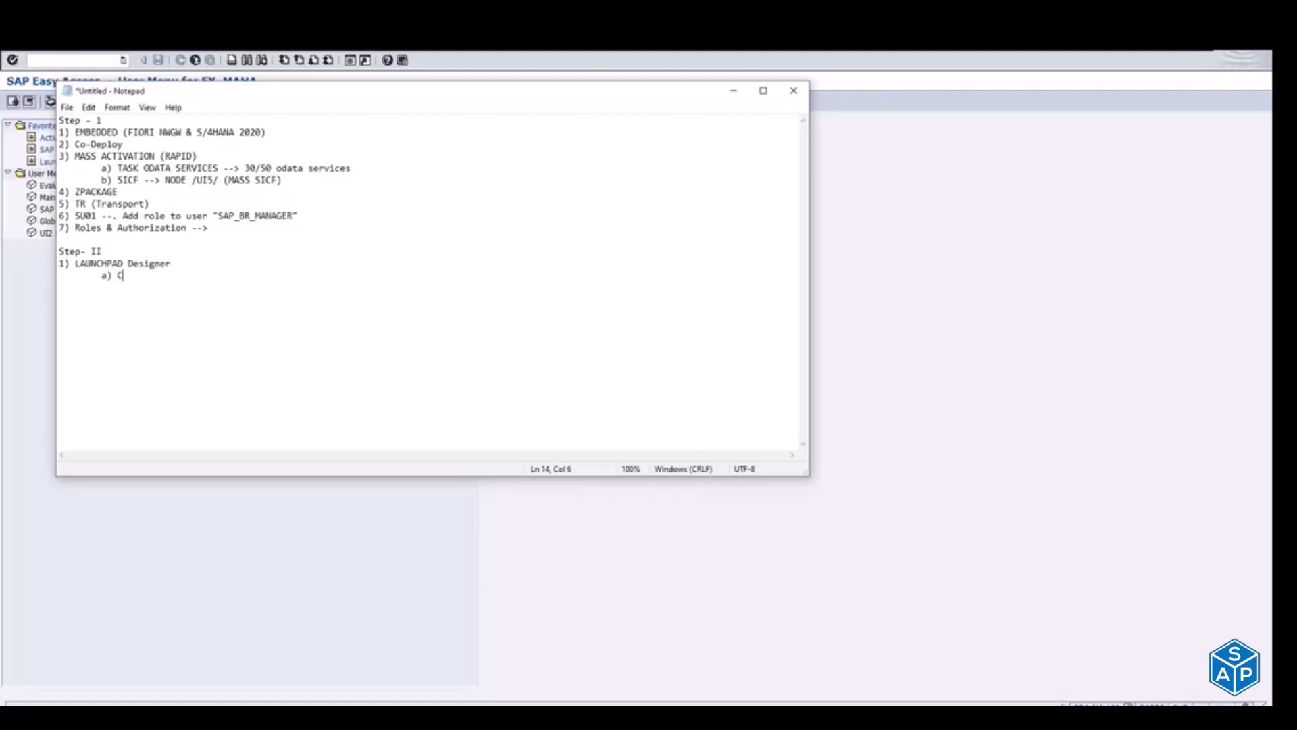
text(atlogues)
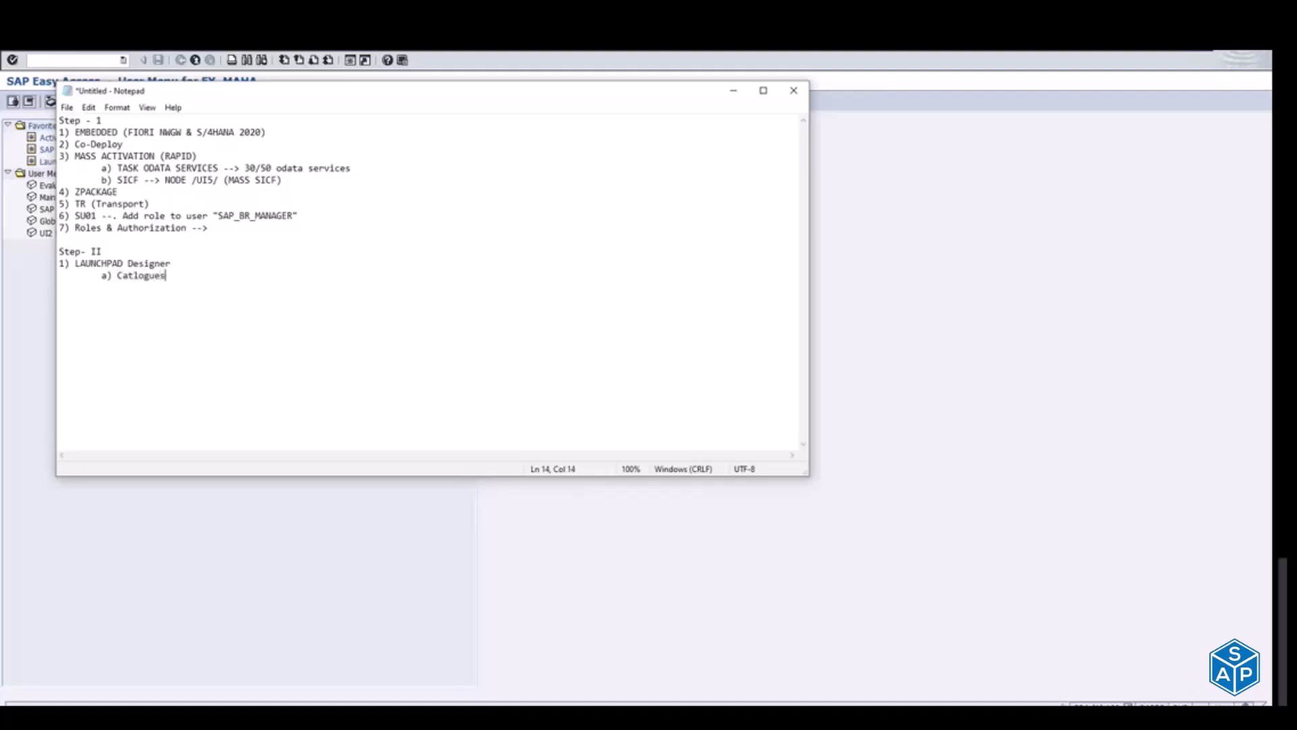
Step: Add an indented sub-item "b) Business Groups" below the "Catlogues" sub-item
key(Return)
key(Tab)
text(b) Busien)
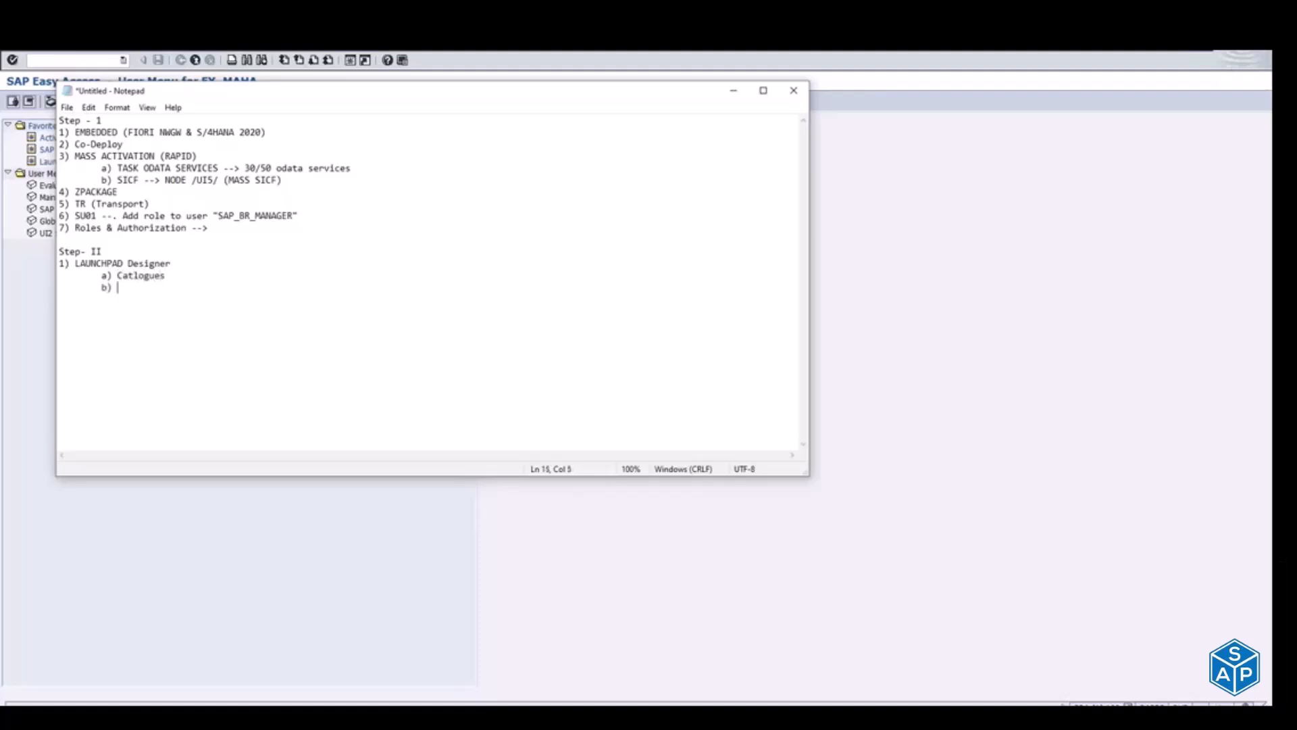
key(BackSpace)
key(BackSpace)
text(ness Groups)
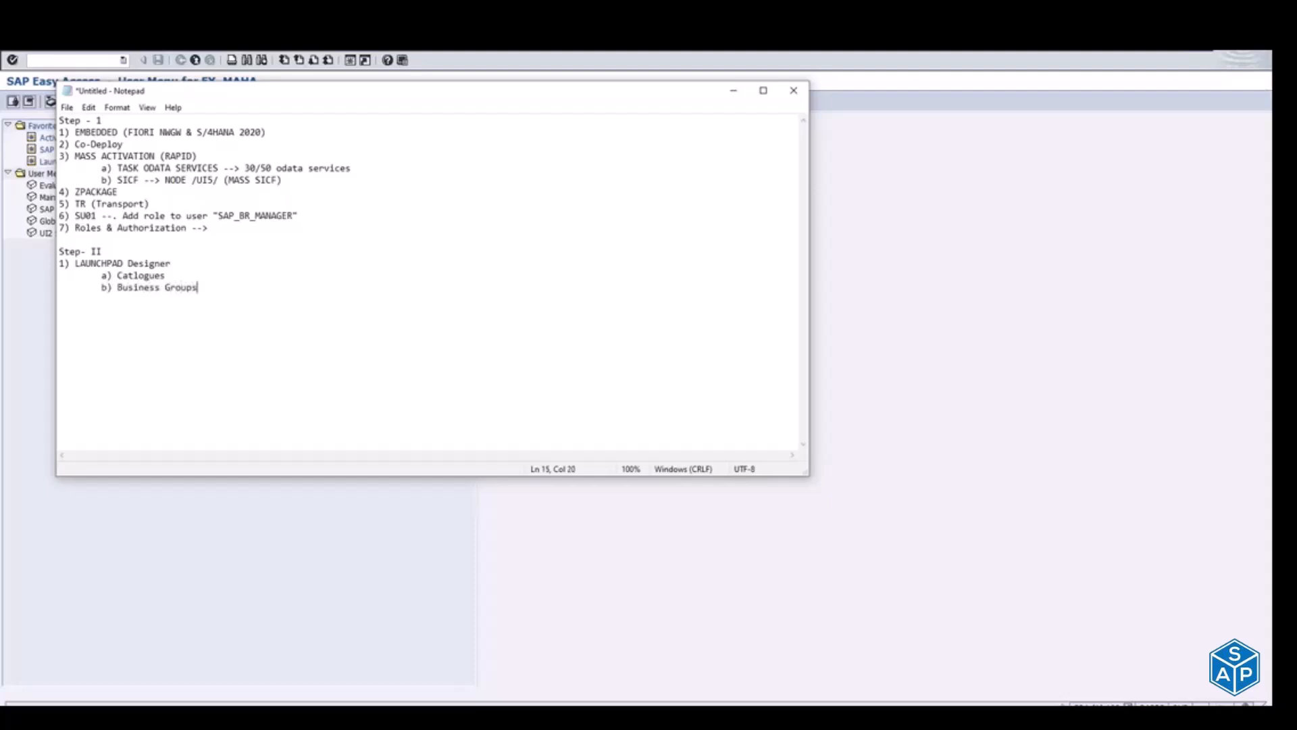
Step: Append the catalogue name "SAP_TC_SALES_Report", in quotation marks, to the "a) Catlogues" sub-item
key(Return)
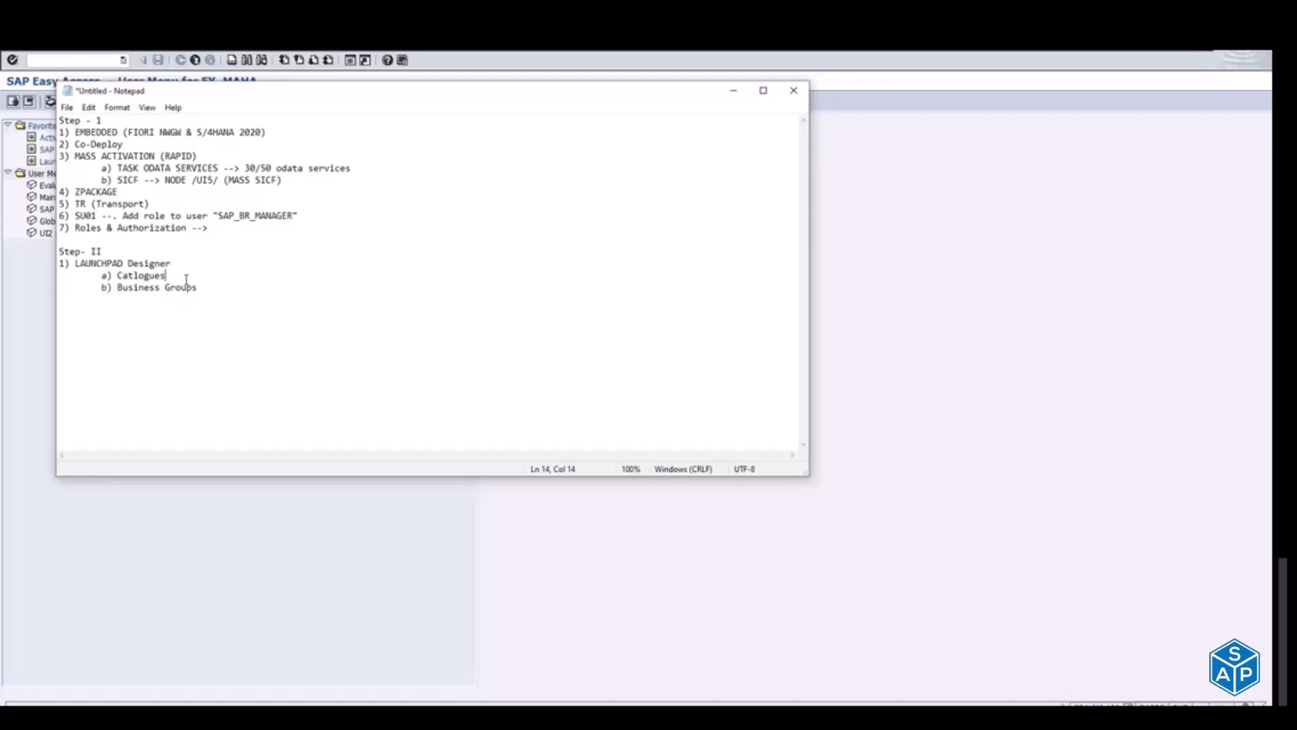
text("SAP_TC_SALES_)
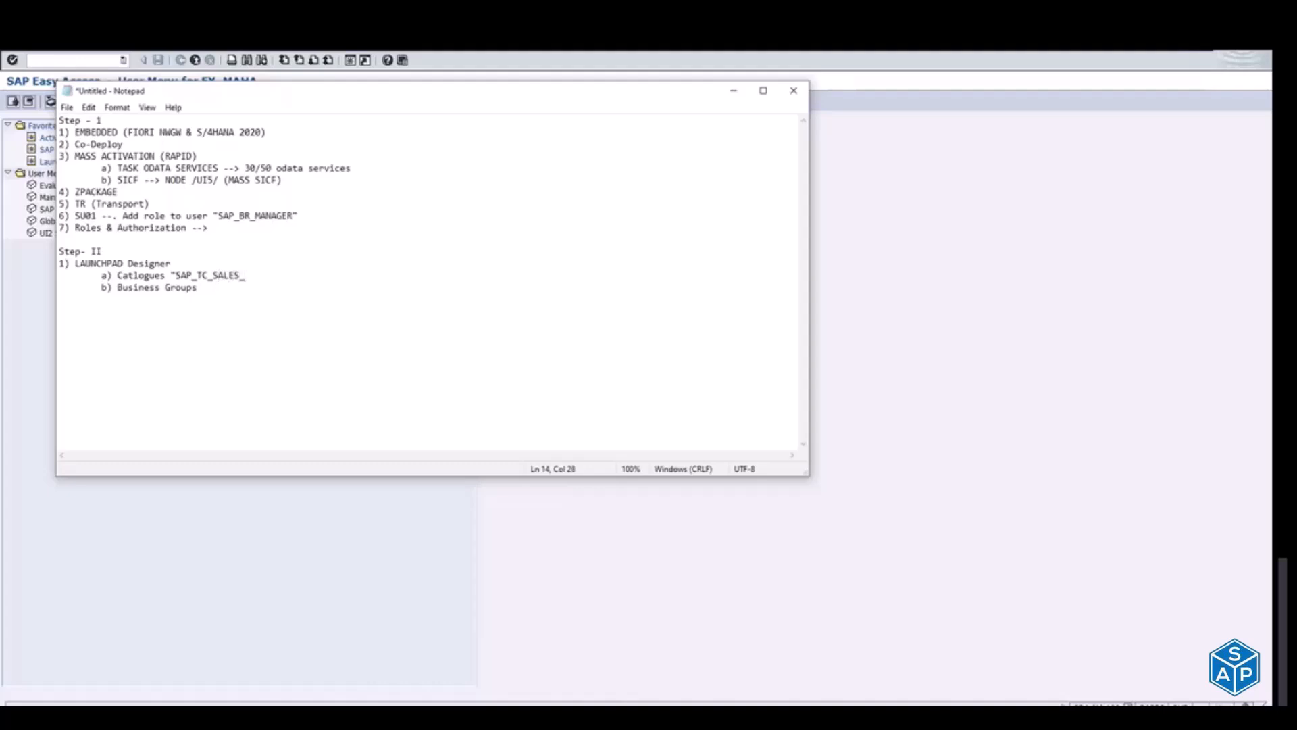
text(Report")
shift+click(176, 272)
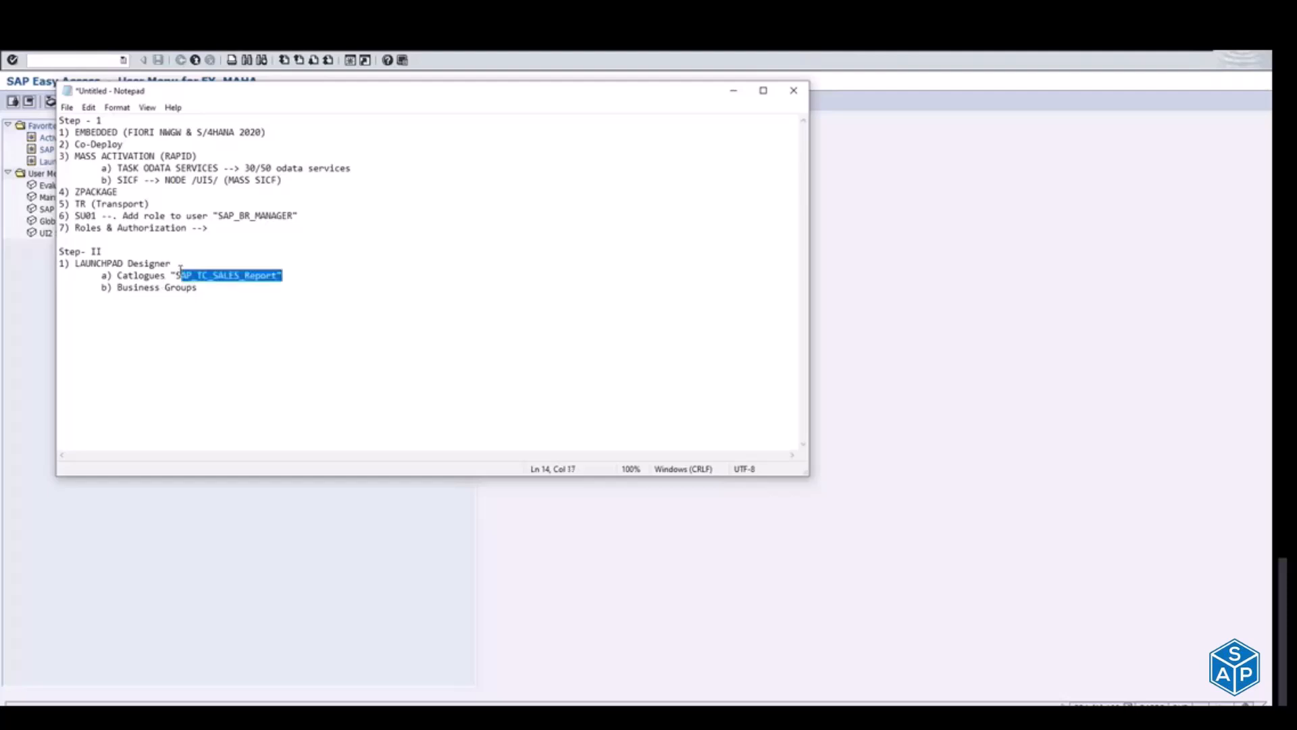
Step: Add item "2) Create ZTC_SALES_REPORT" below "Business Groups", leaving one blank line between them
click(239, 289)
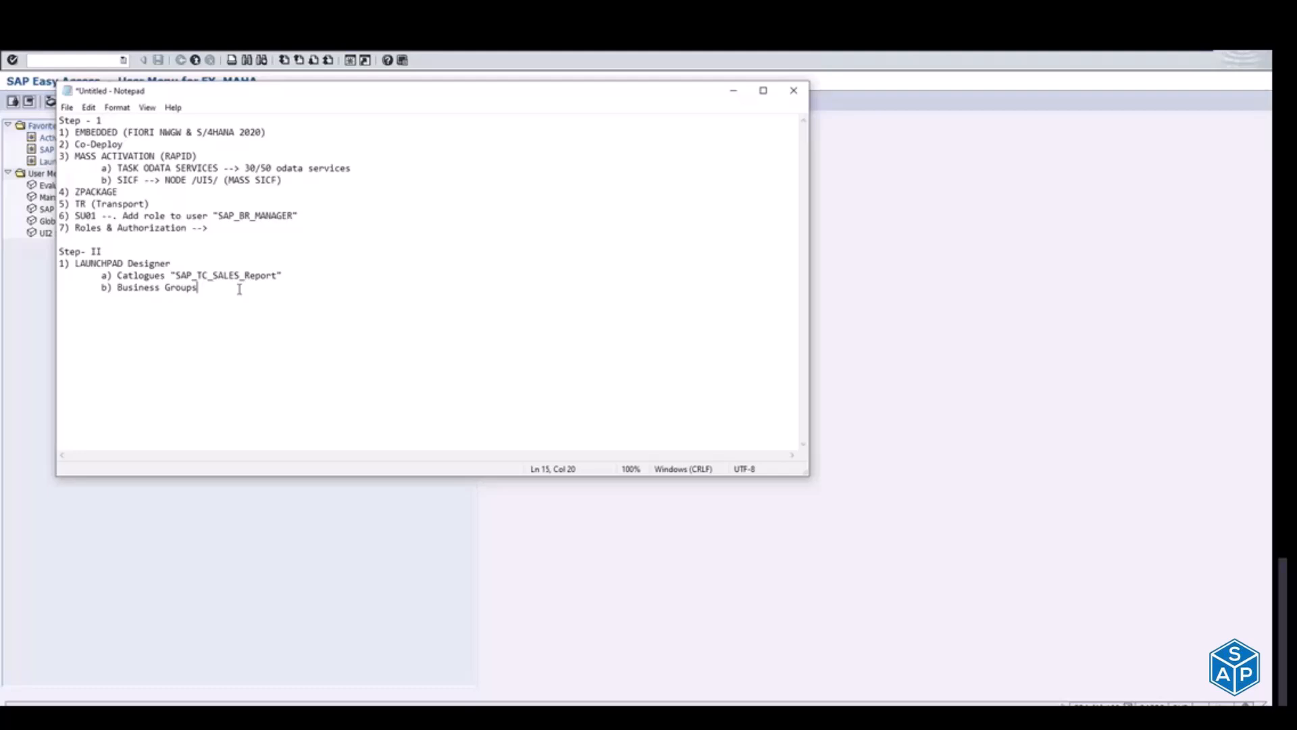
key(Return)
key(Return)
text(2) Create ZTC_SALES_REPORT)
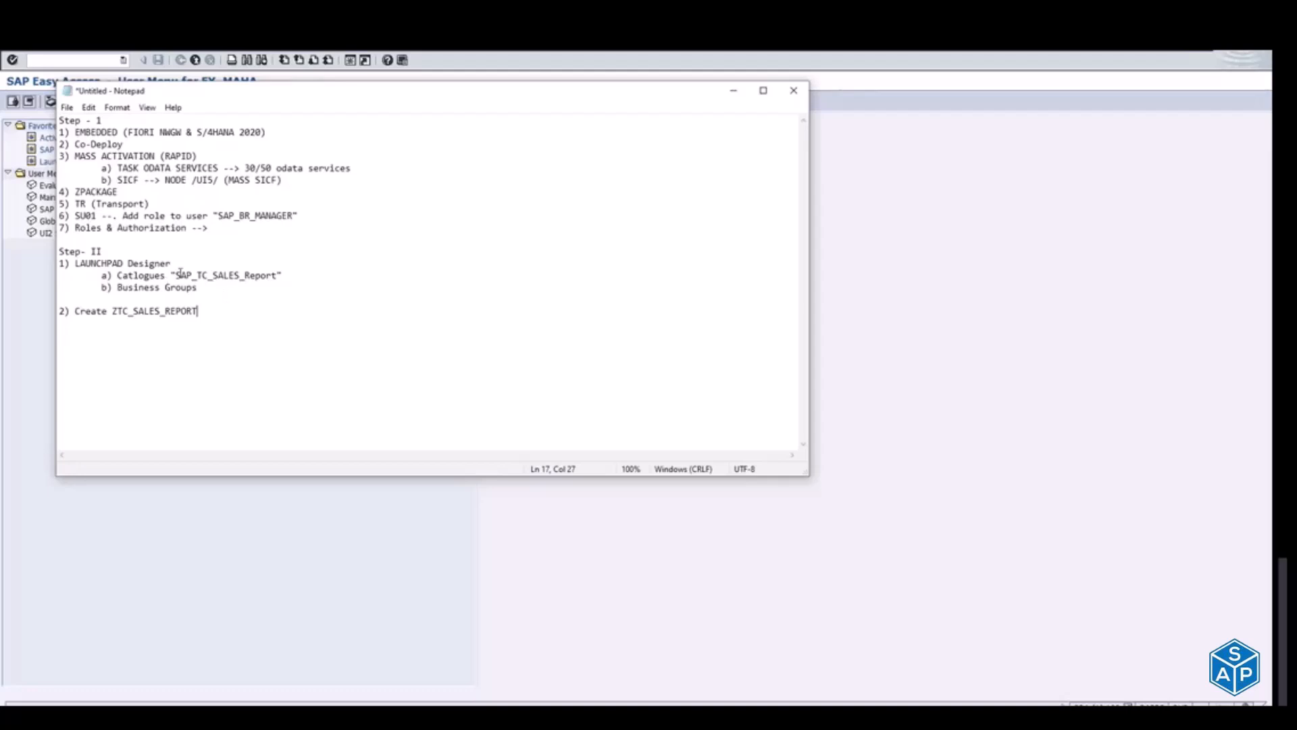
Step: Highlight the standard and custom catalogue names, and add the line "VA02" below item 2
drag(179, 275, 246, 273)
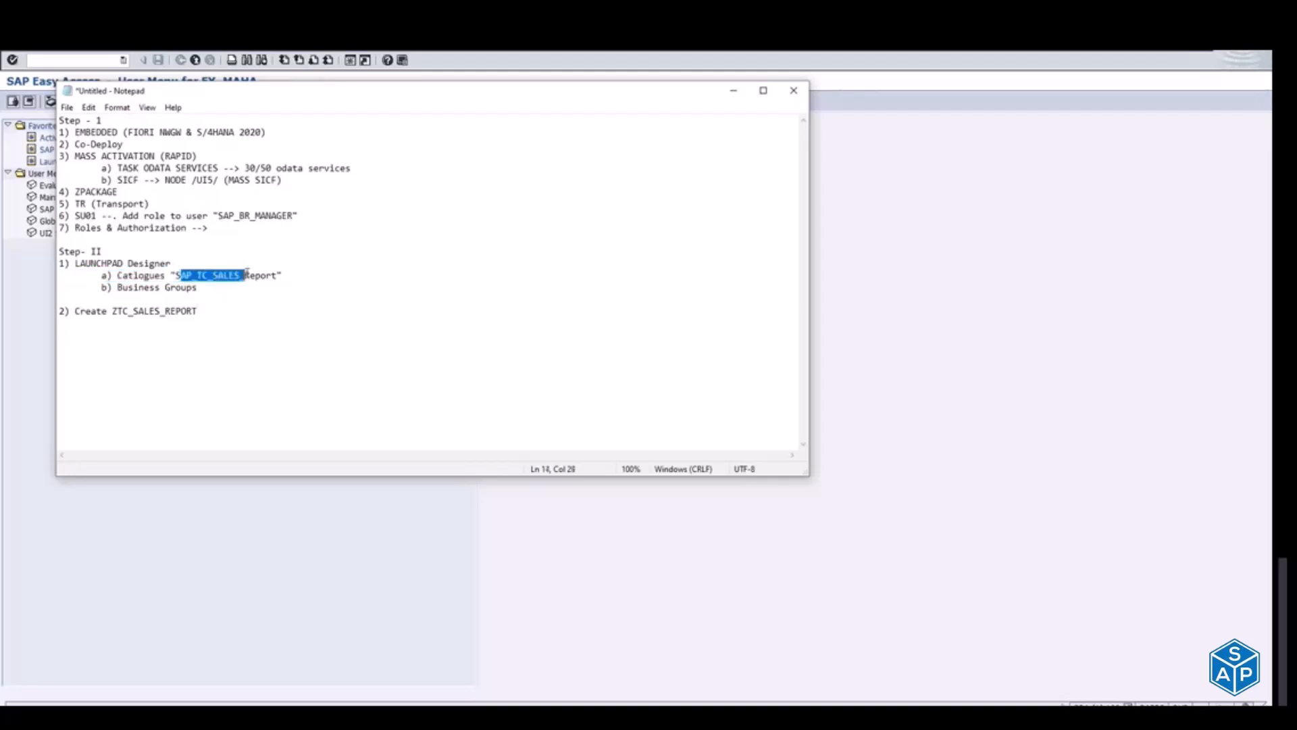
drag(111, 311, 197, 312)
click(199, 327)
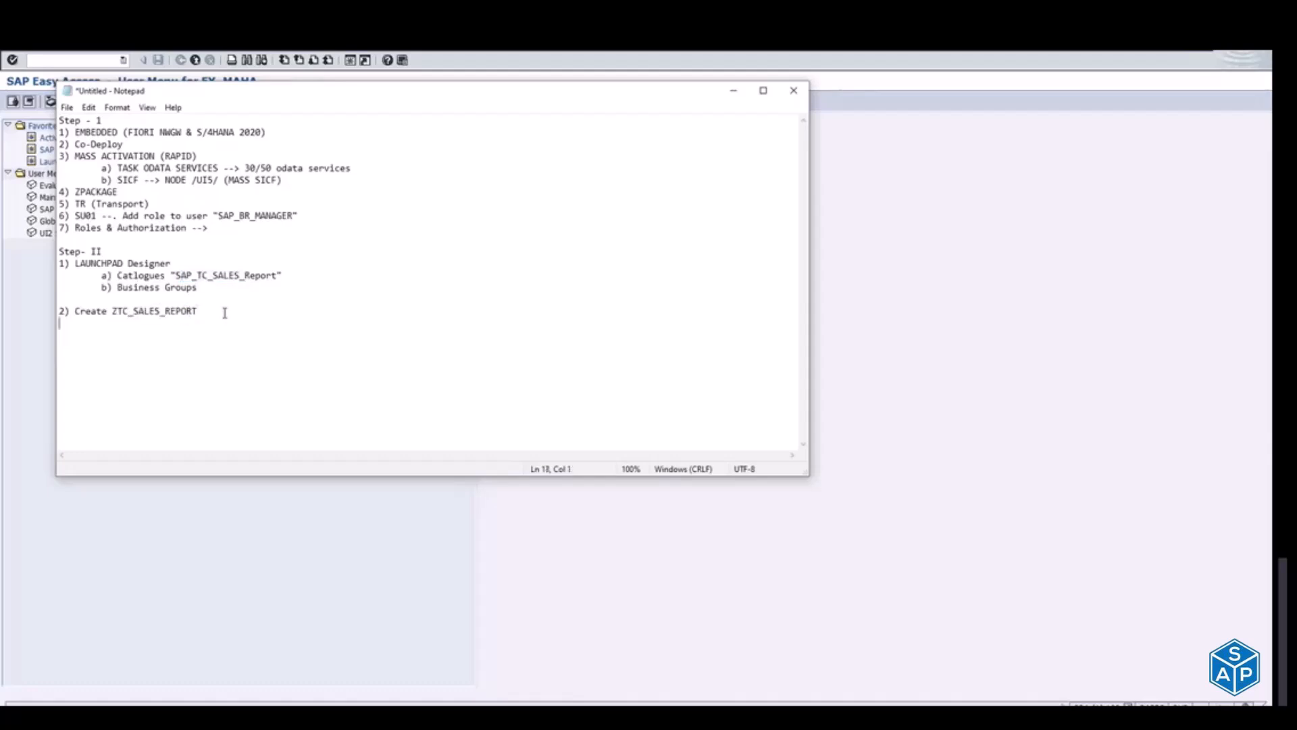
click(215, 315)
key(Return)
text(VA02)
key(Return)
shift+click(134, 311)
click(165, 310)
click(105, 331)
drag(59, 120, 122, 358)
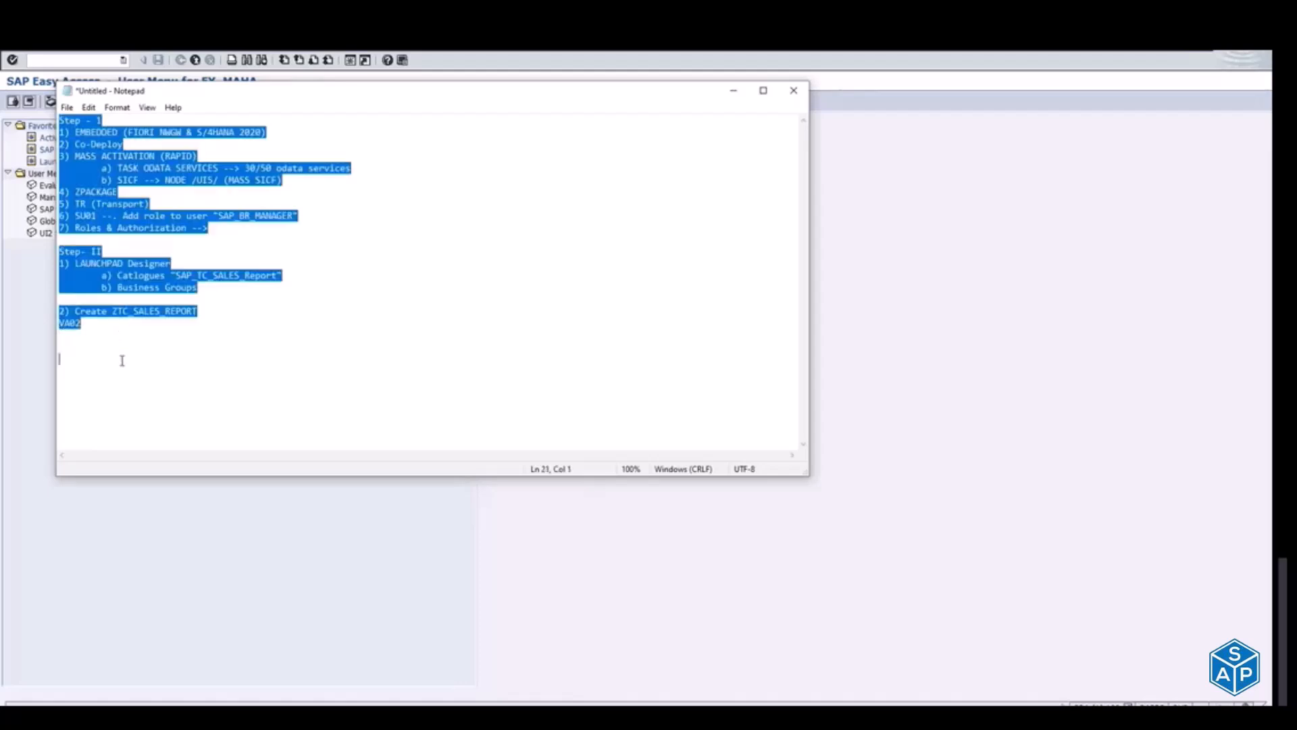
click(147, 352)
click(100, 329)
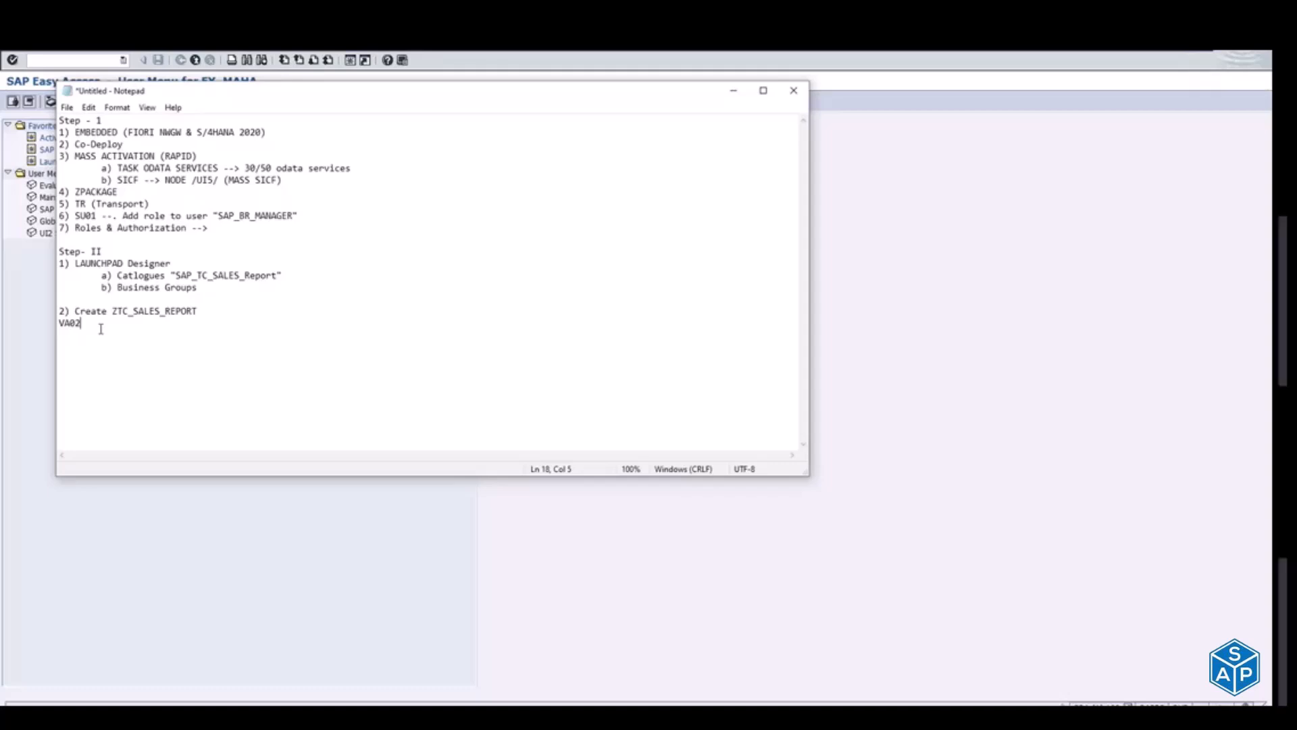
Step: Switch from the note to the SAP Logon window
key(alt+Tab)
key(alt+Tab)
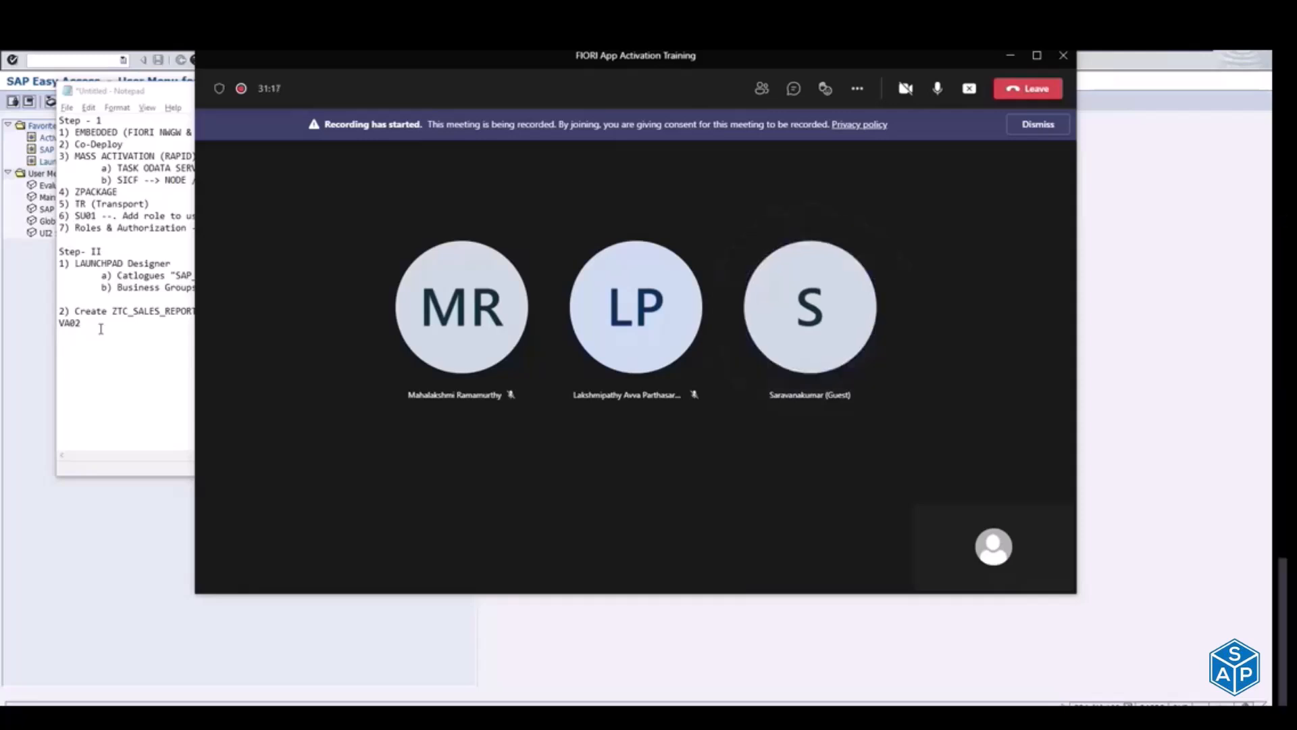
key(alt+Tab)
key(alt+Tab)
key(alt+Tab)
key(alt+Tab)
key(alt+Tab)
key(alt+Tab)
key(alt+Tab)
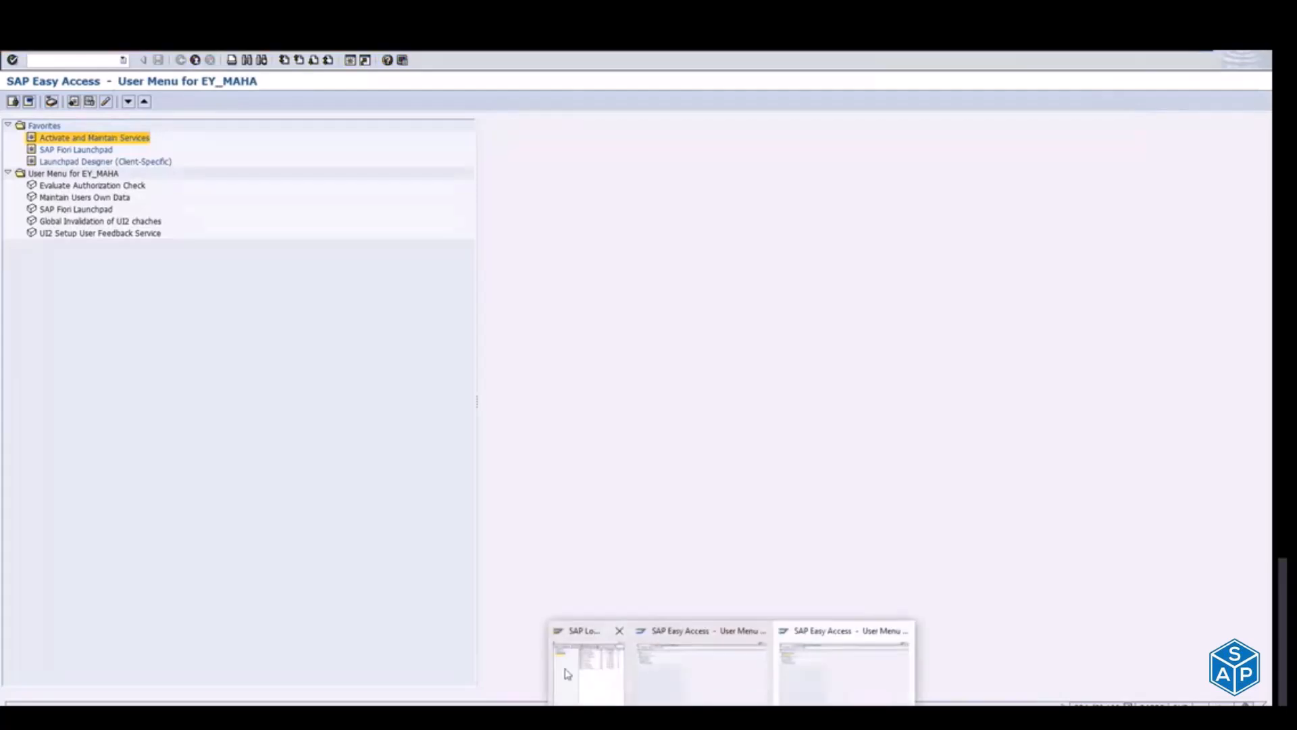
click(569, 672)
Step: Try to open the "CCPL S/4HANA Dev" connection and dismiss the detailed error description
key(Up)
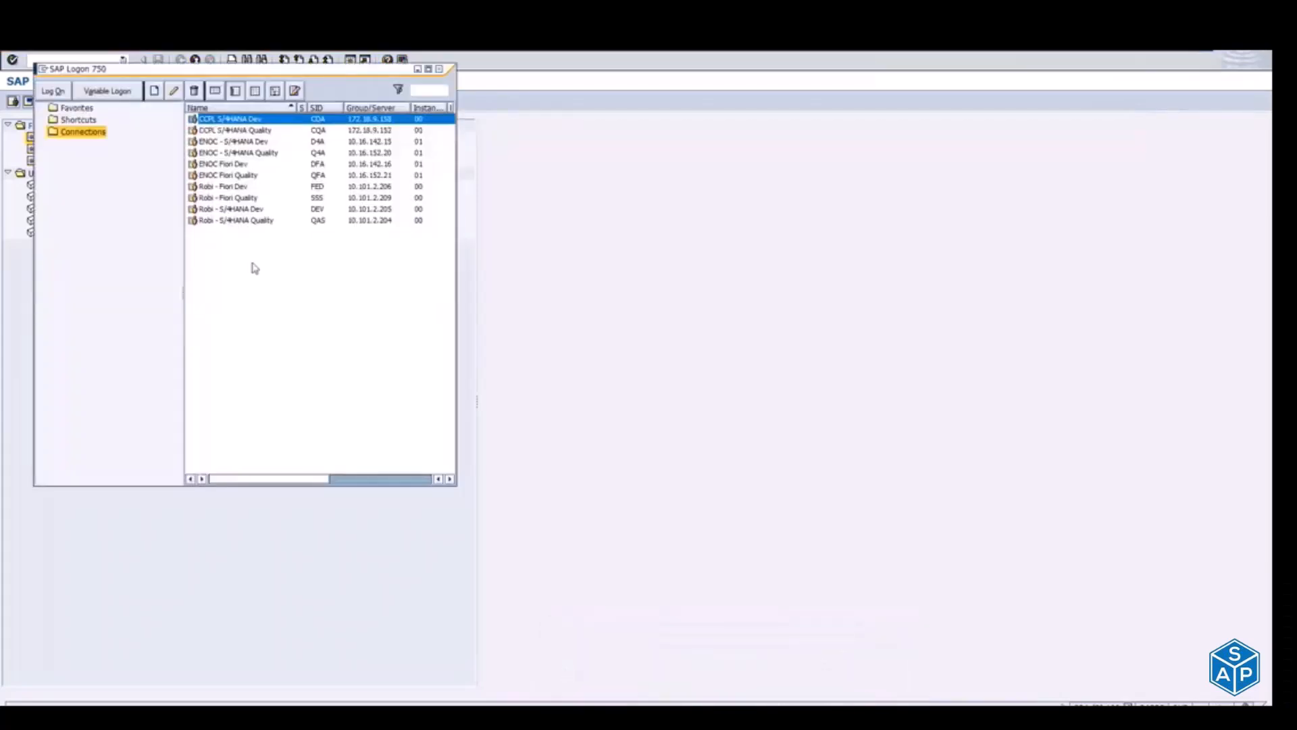
key(Return)
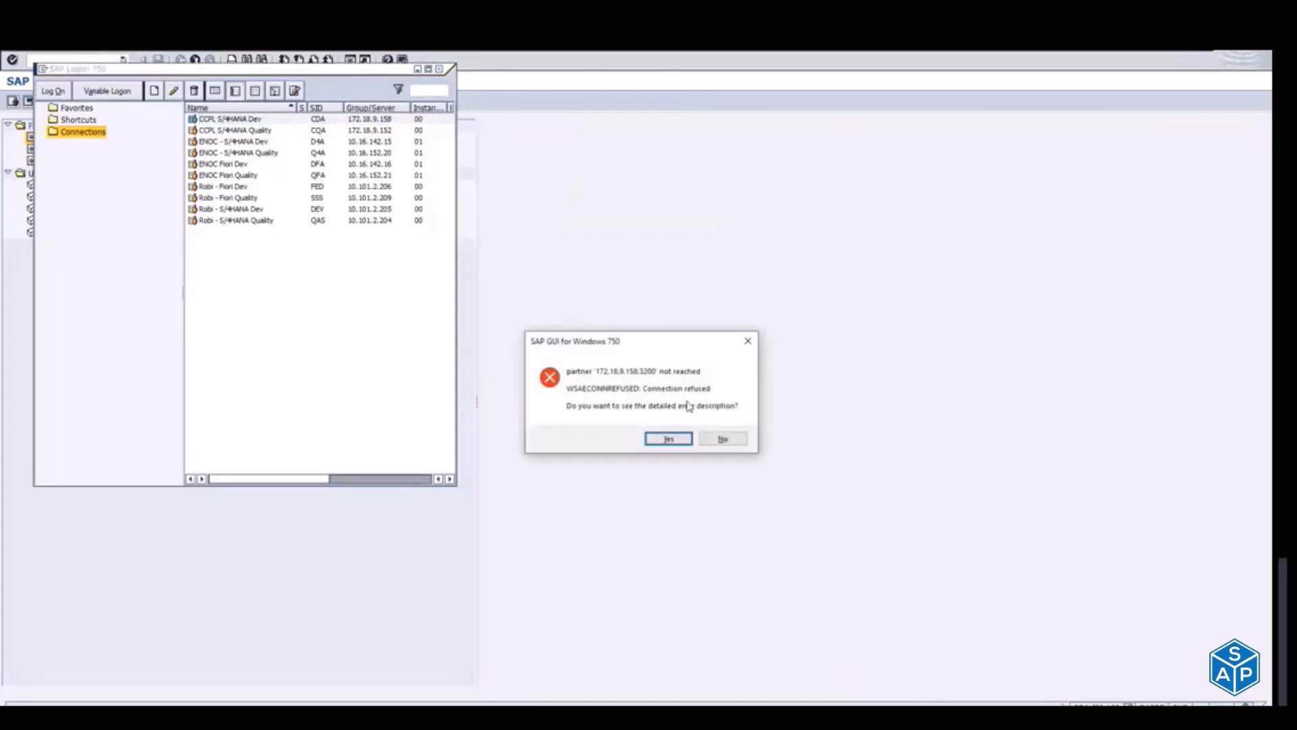
click(722, 440)
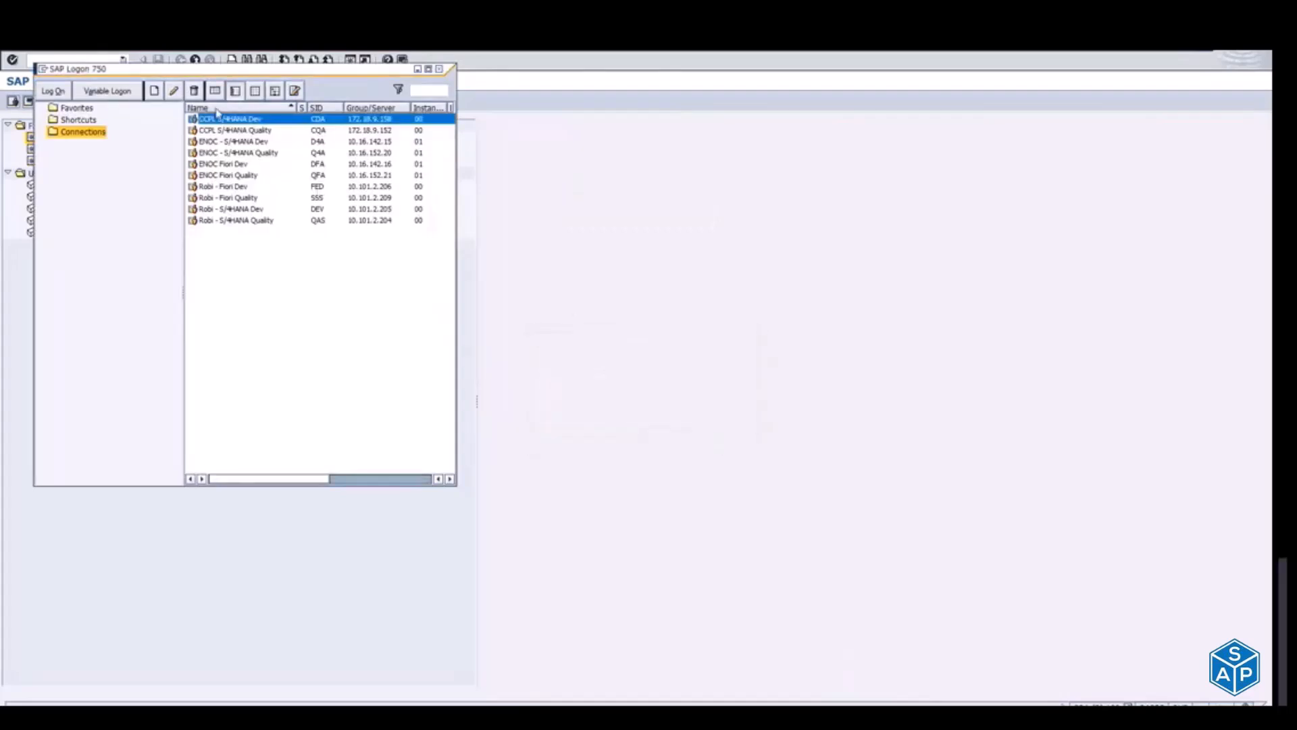
Step: Open the "CCPL S/4HANA Quality" connection and set the logon client to 100
double_click(250, 130)
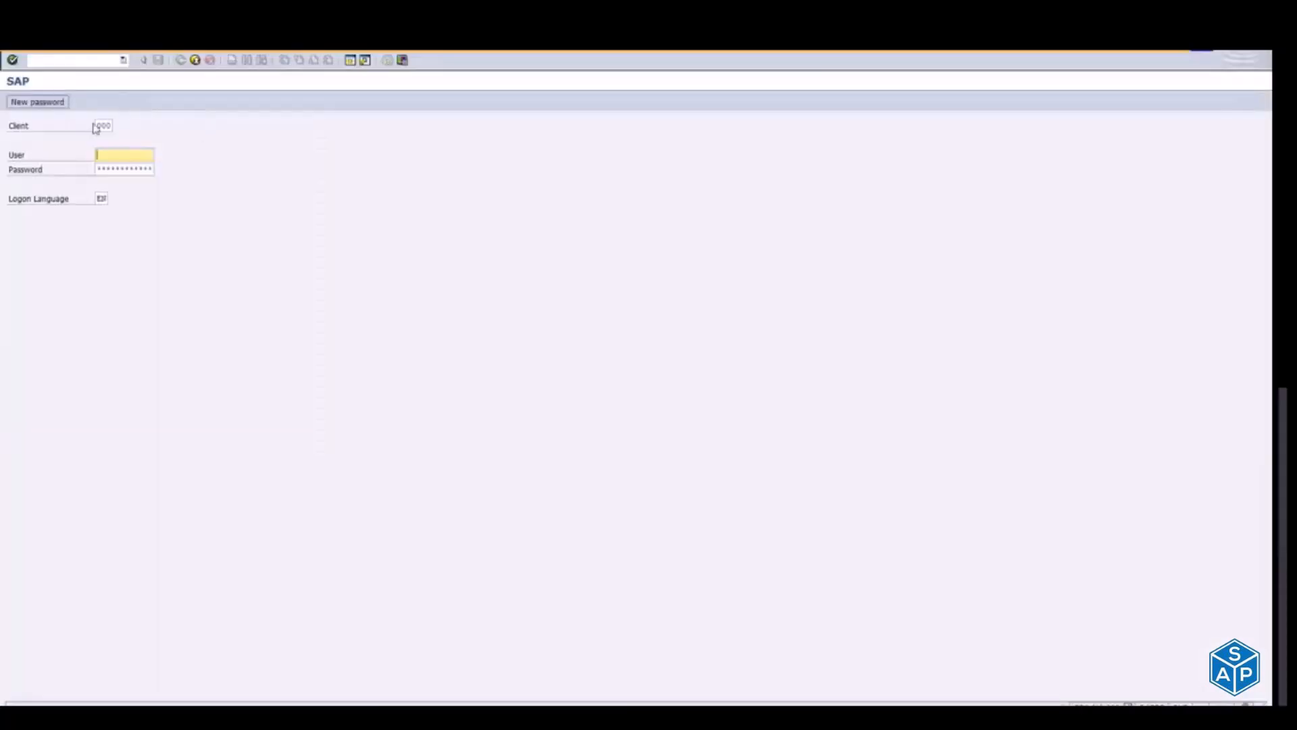
click(100, 127)
text(100)
key(Tab)
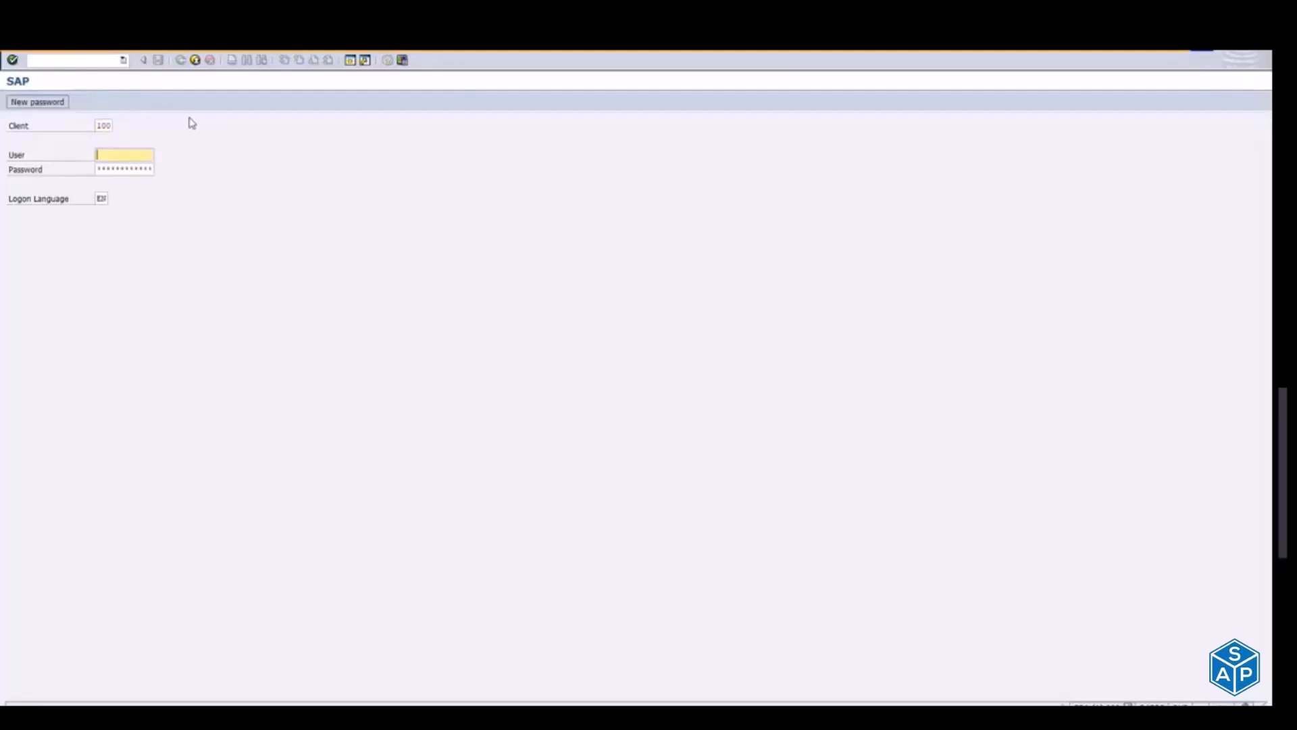
Step: Enter the user name and account password, and complete the logon to the quality system
text(ey)
key(Down)
key(Tab)
text(*****)
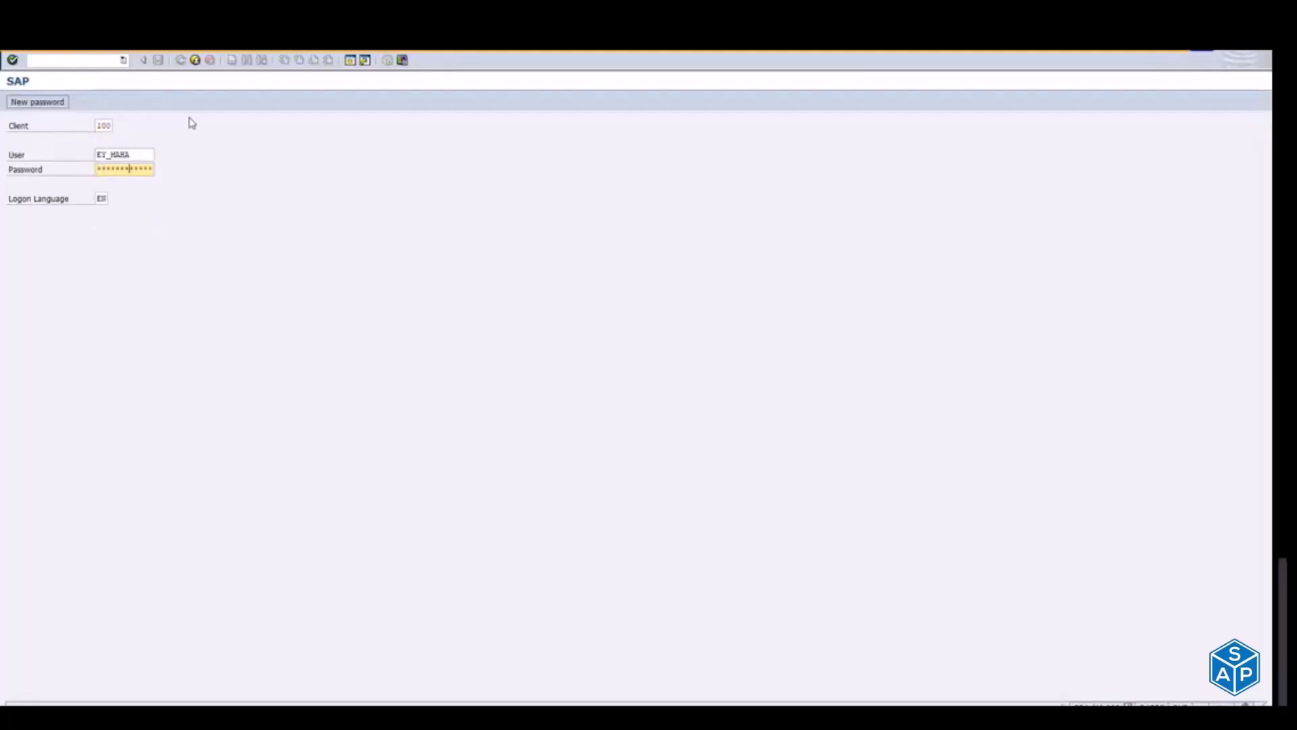
key(Return)
click(86, 435)
click(56, 544)
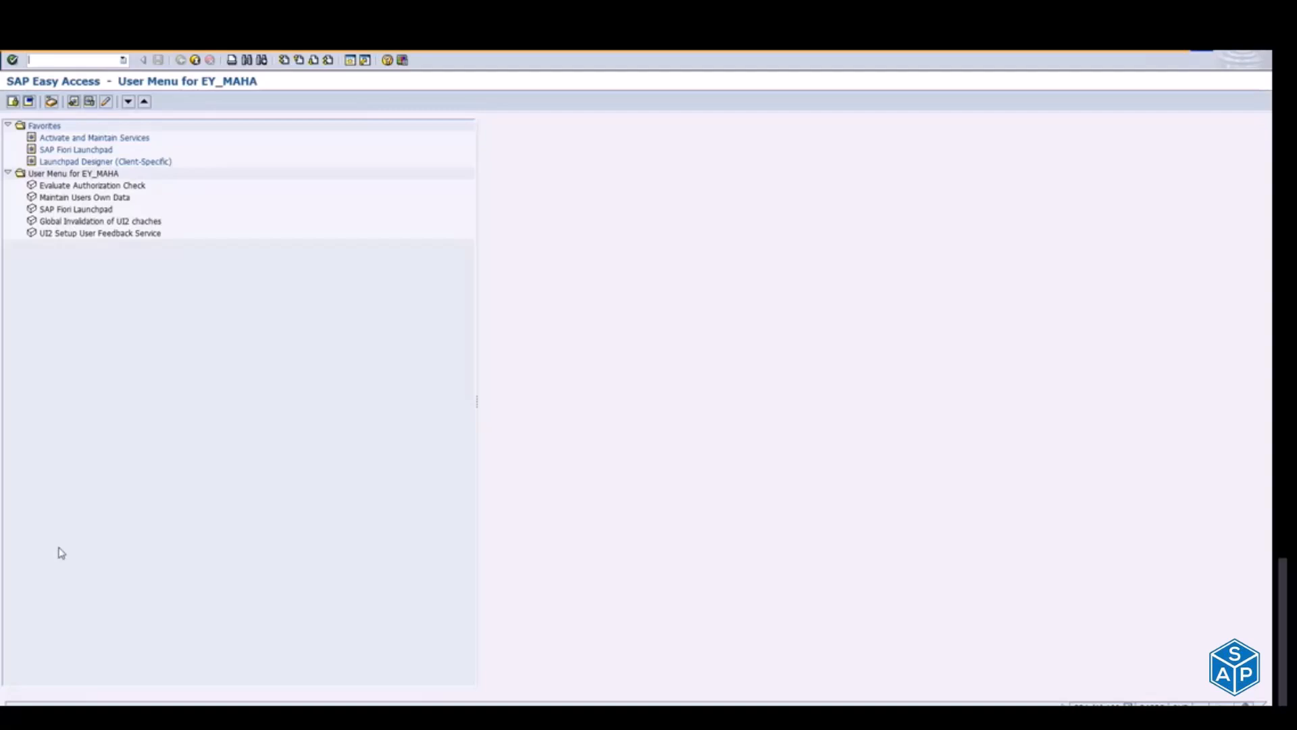
Step: Switch to the note, highlight the embedded Fiori and S/4HANA 2020 item, and return to the SAP Easy Access window
key(alt+Tab)
key(alt+Tab)
key(alt+Tab)
key(alt+Tab)
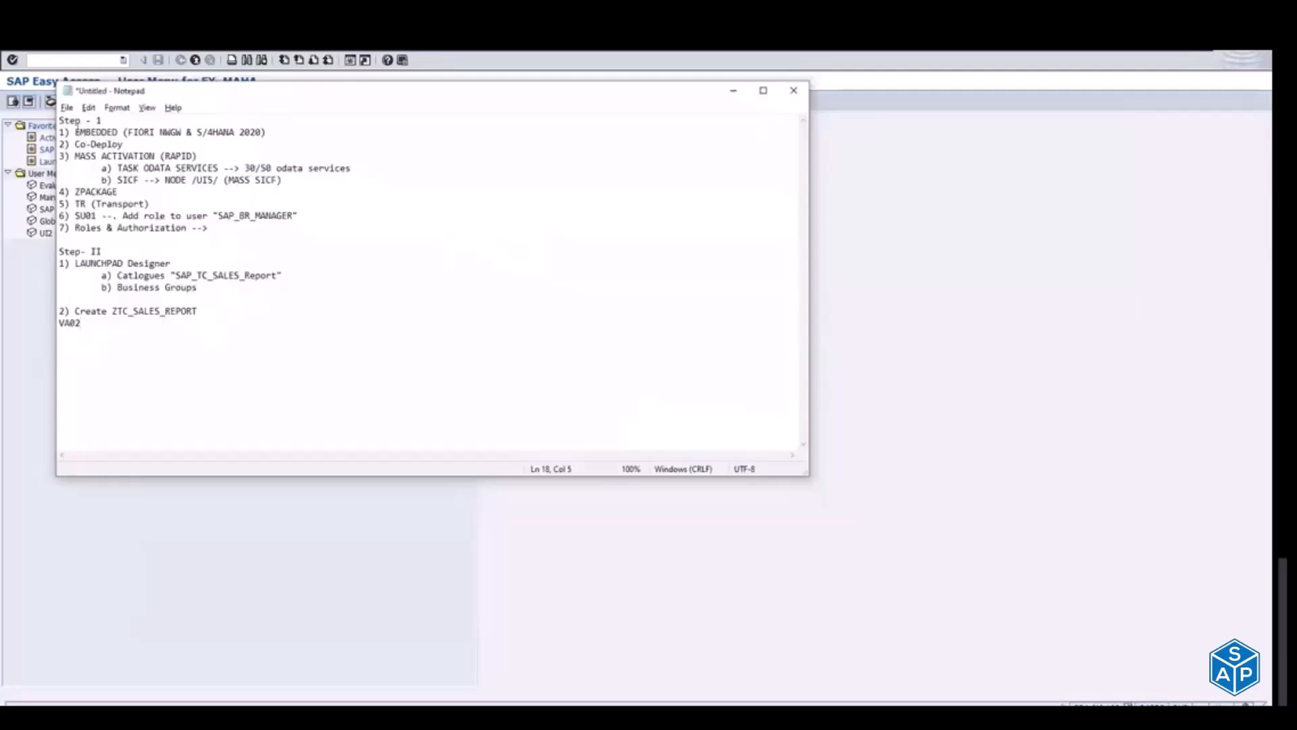
drag(77, 131, 212, 130)
click(882, 272)
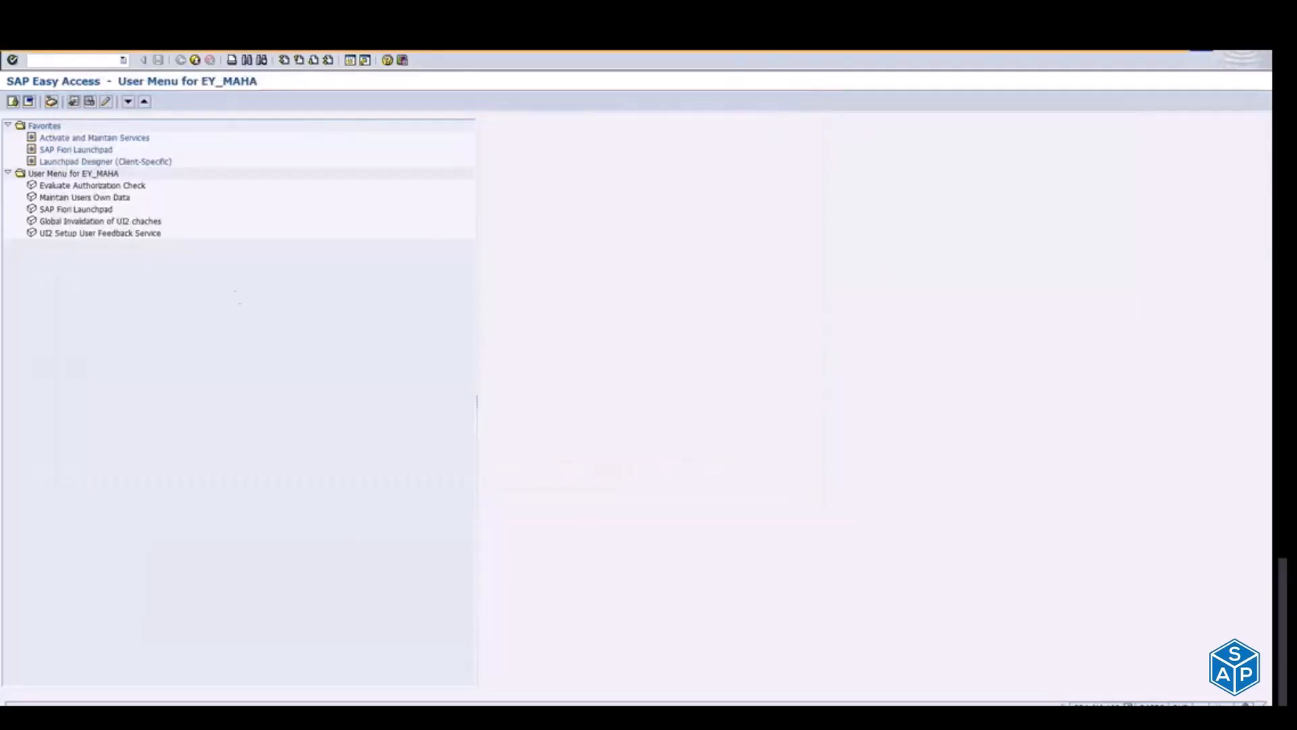
Step: Open the system status and display the installed software component versions
click(154, 55)
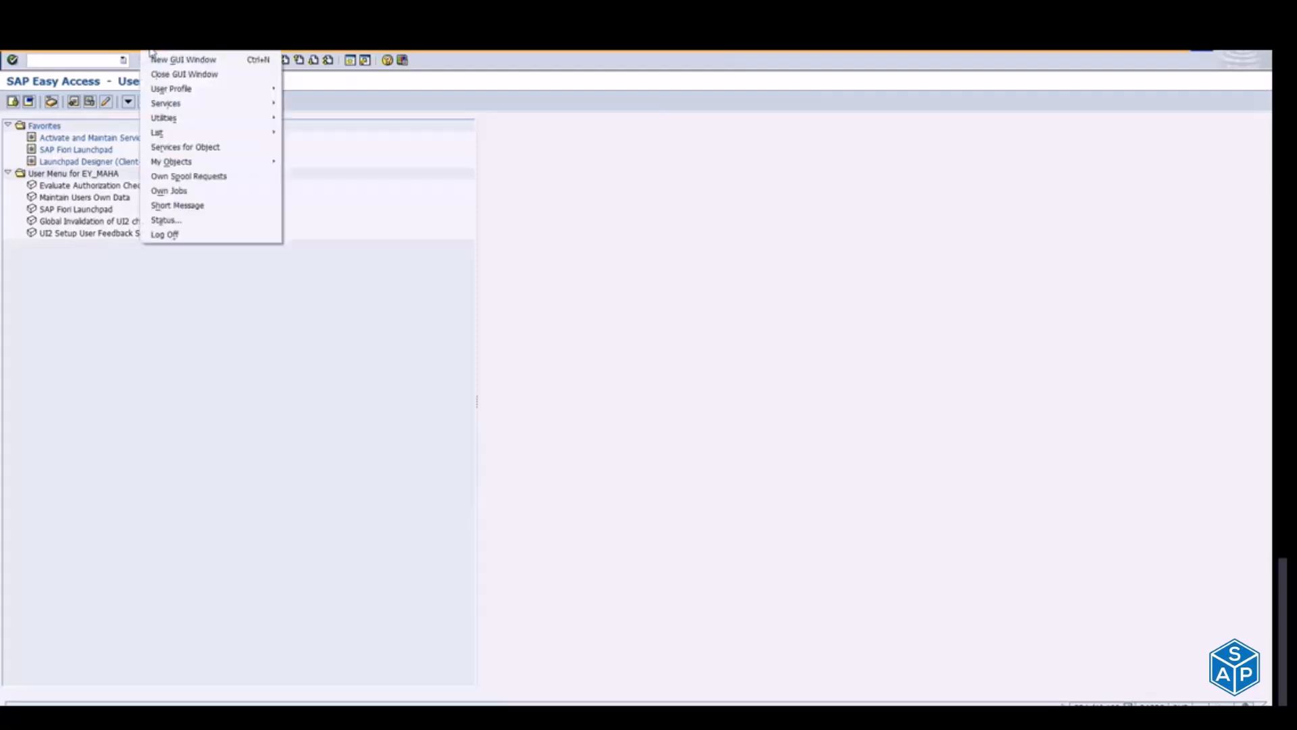
click(190, 224)
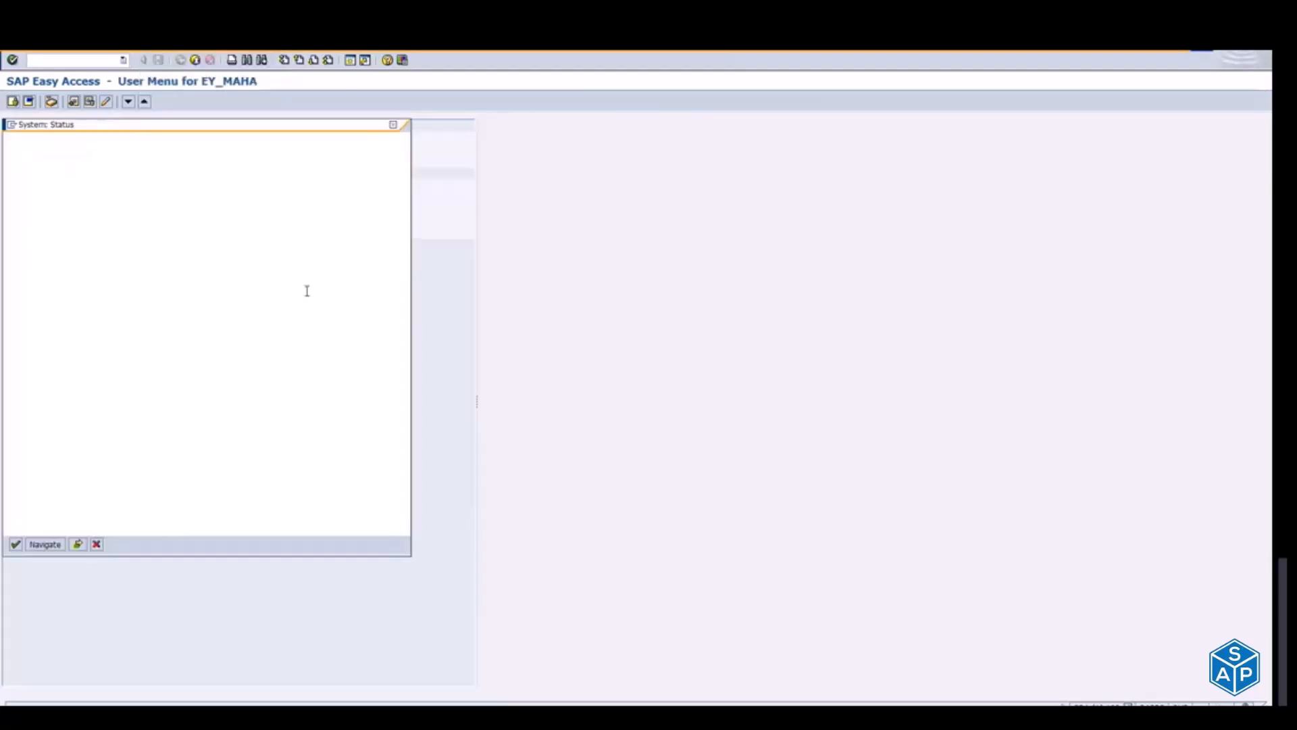
click(218, 336)
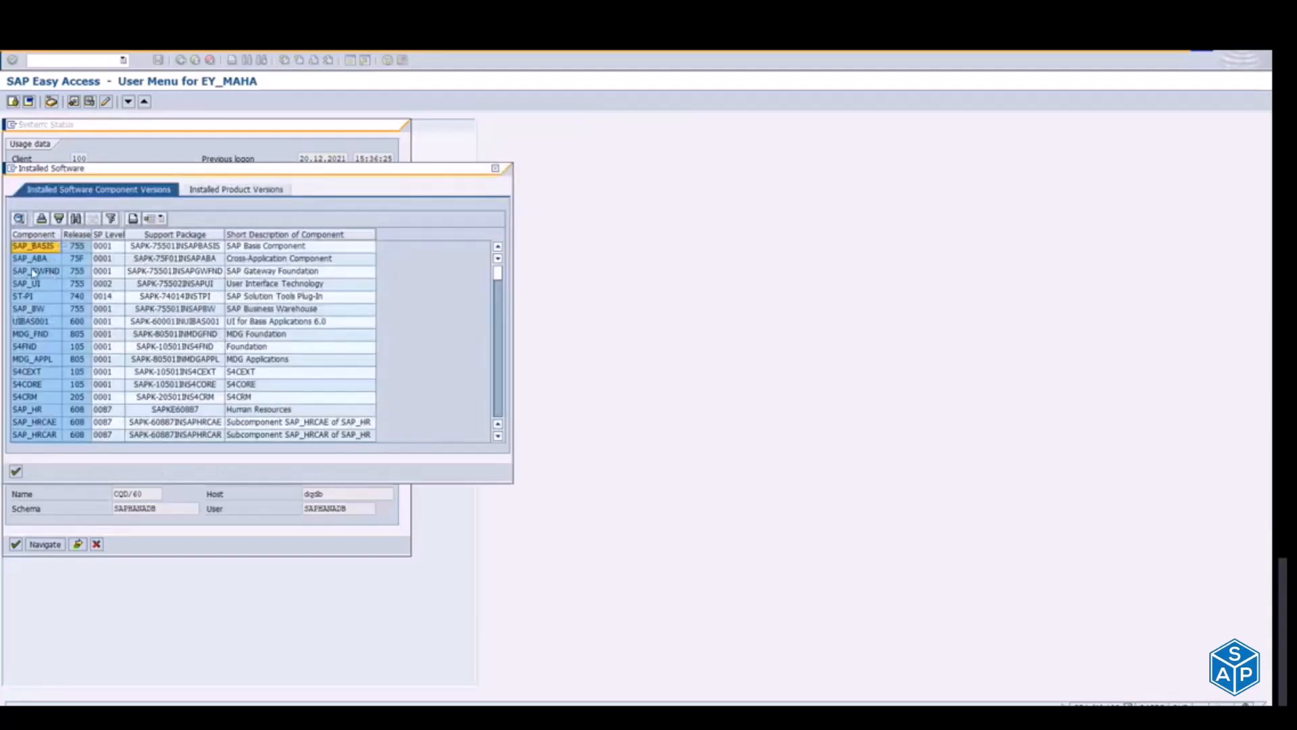
Step: Examine the SAP_GWFND, SAP_UI and S4CORE entries and look through the rest of the installed component list
click(33, 271)
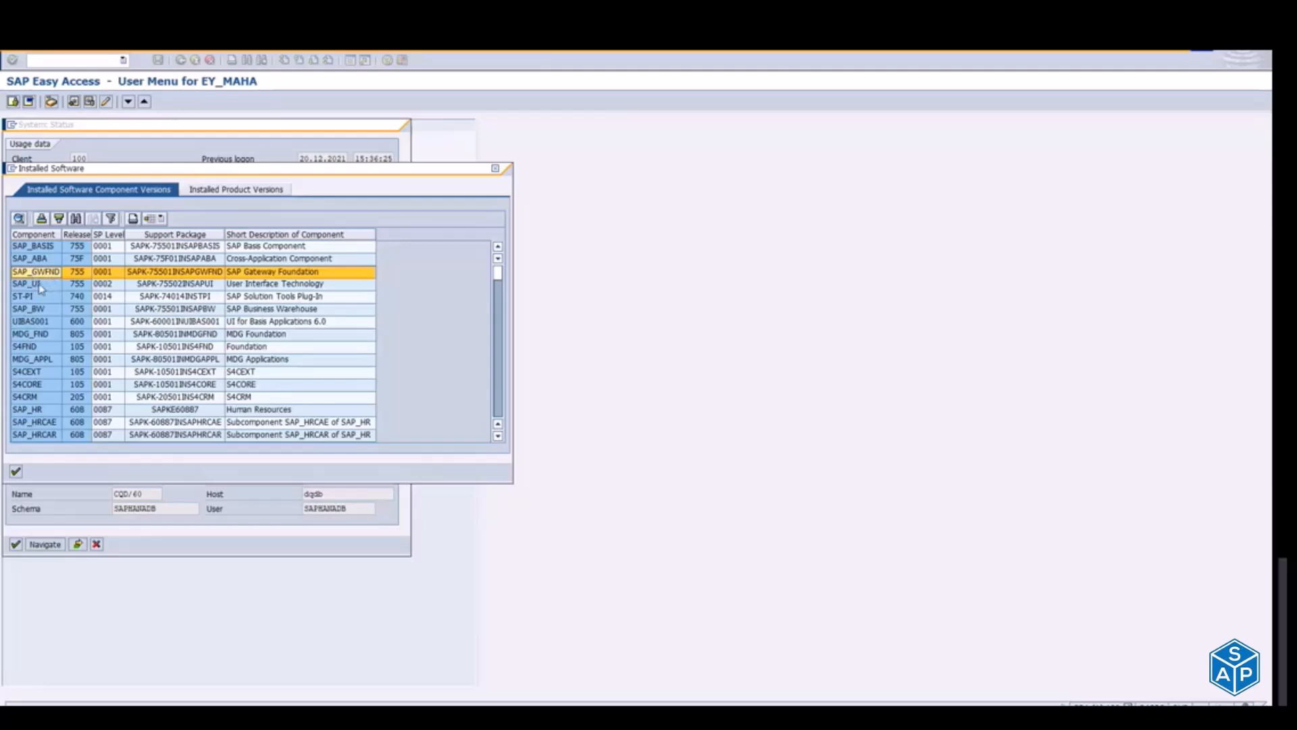
click(40, 285)
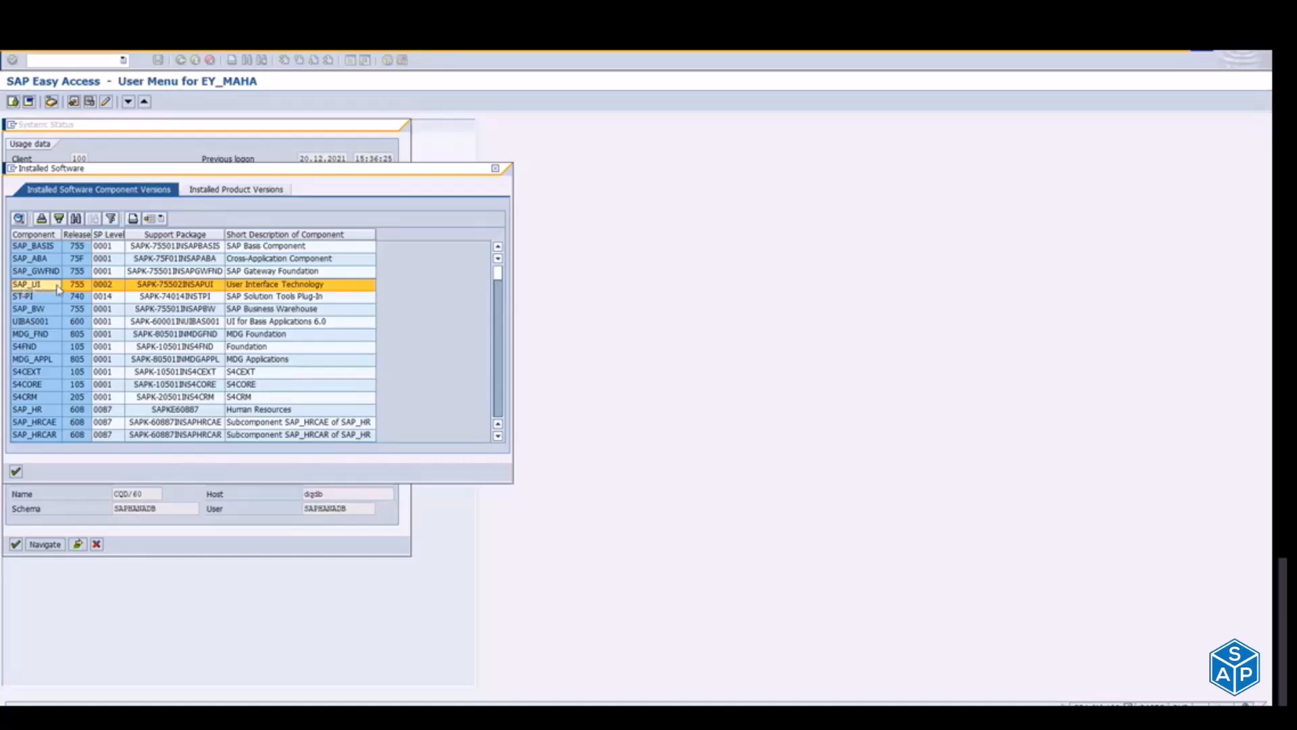
click(38, 386)
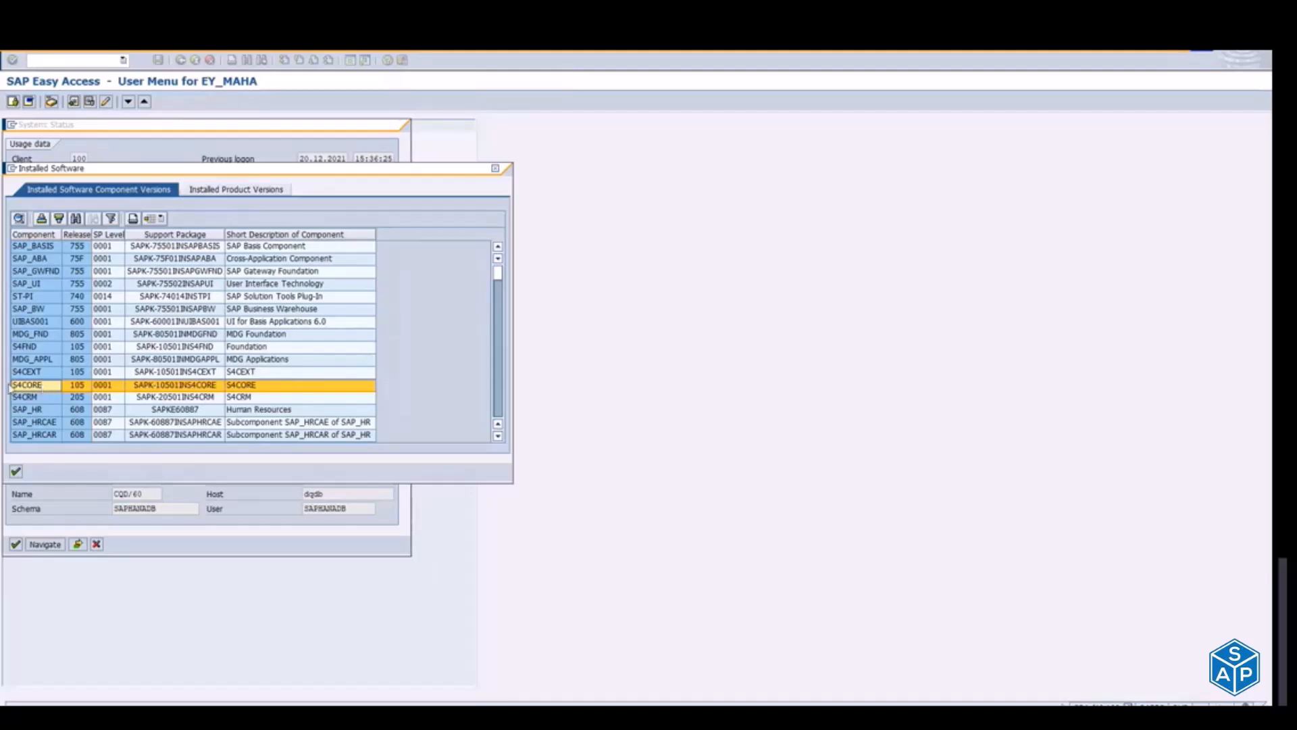
click(499, 410)
click(499, 410)
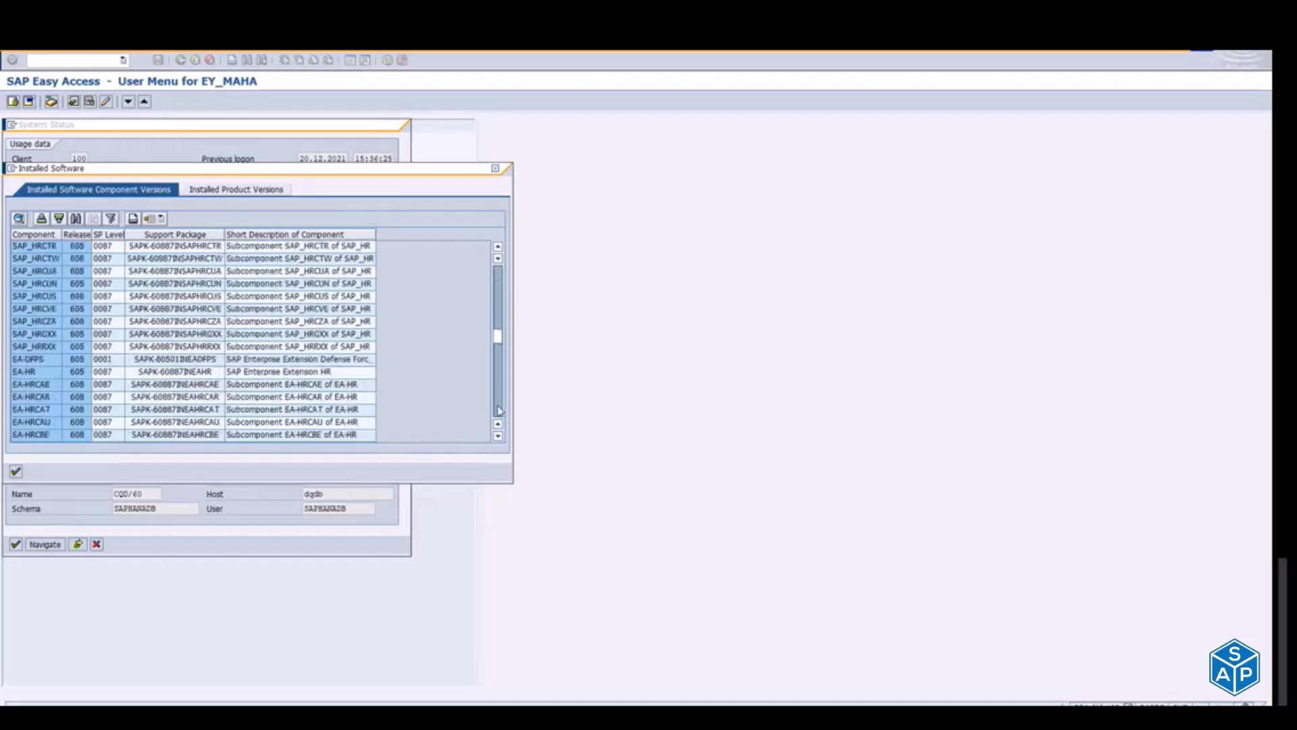
click(499, 410)
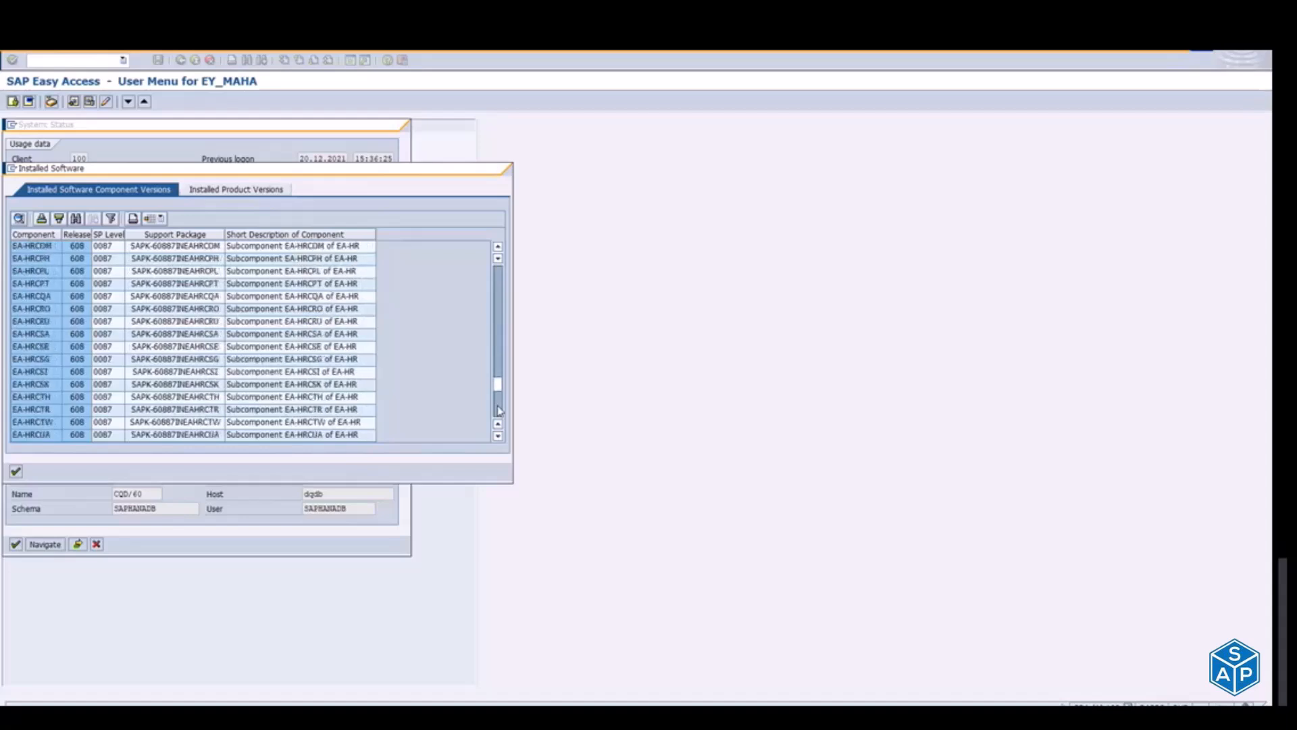
Step: Examine the GBX01HR, INSURANCE and IS-OIL entries in the installed component list, and close the component and system status windows
click(499, 410)
click(499, 410)
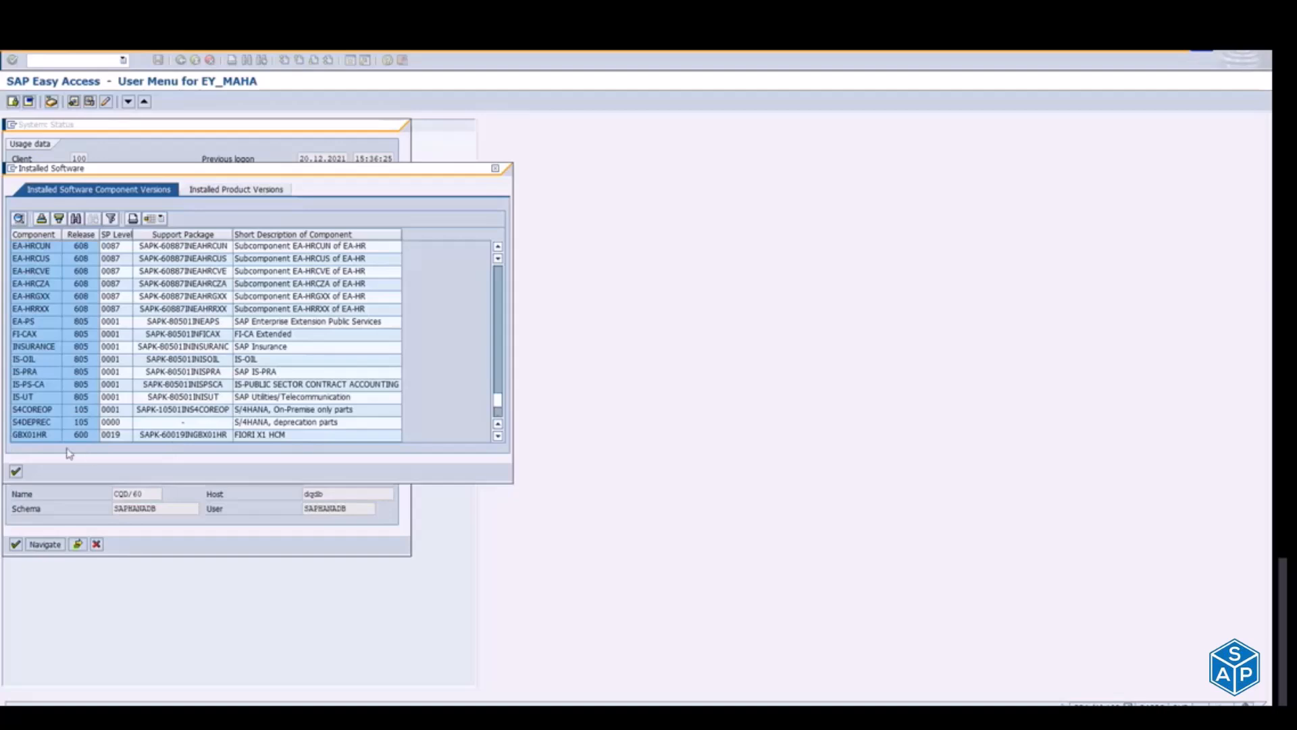
click(38, 438)
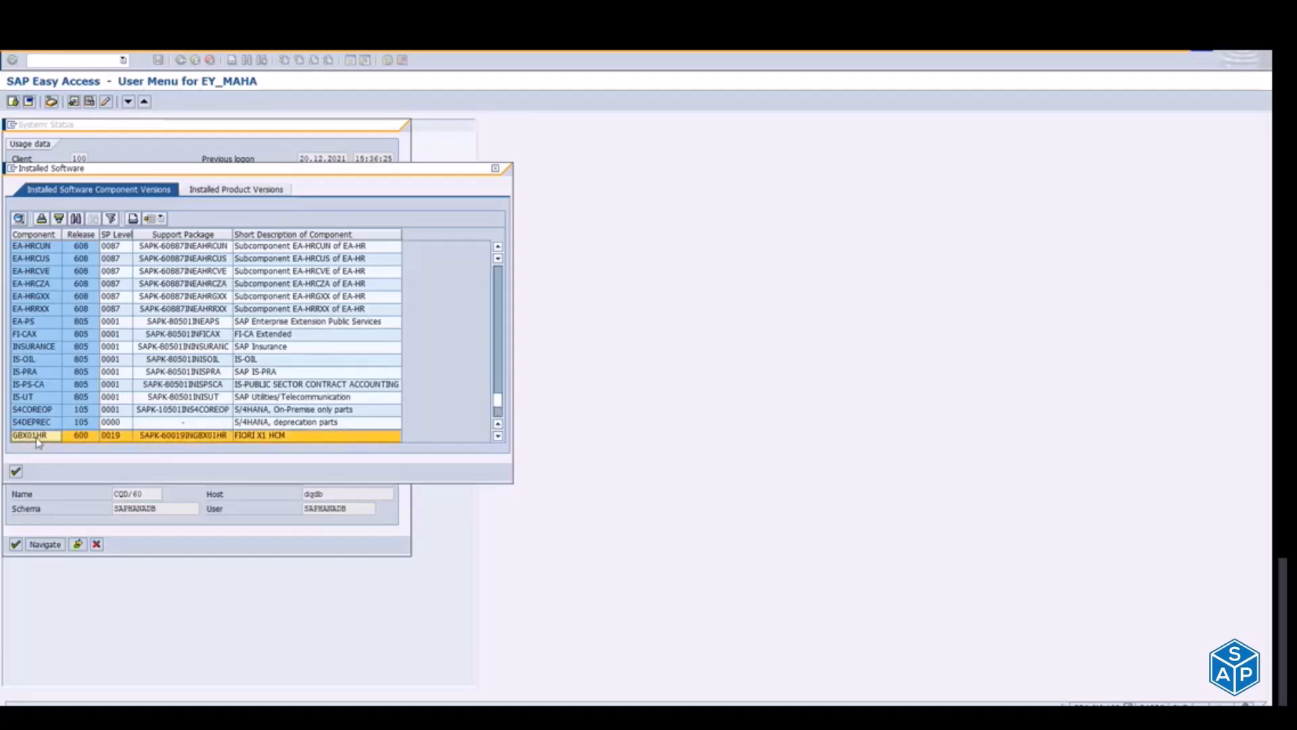
click(31, 351)
click(33, 360)
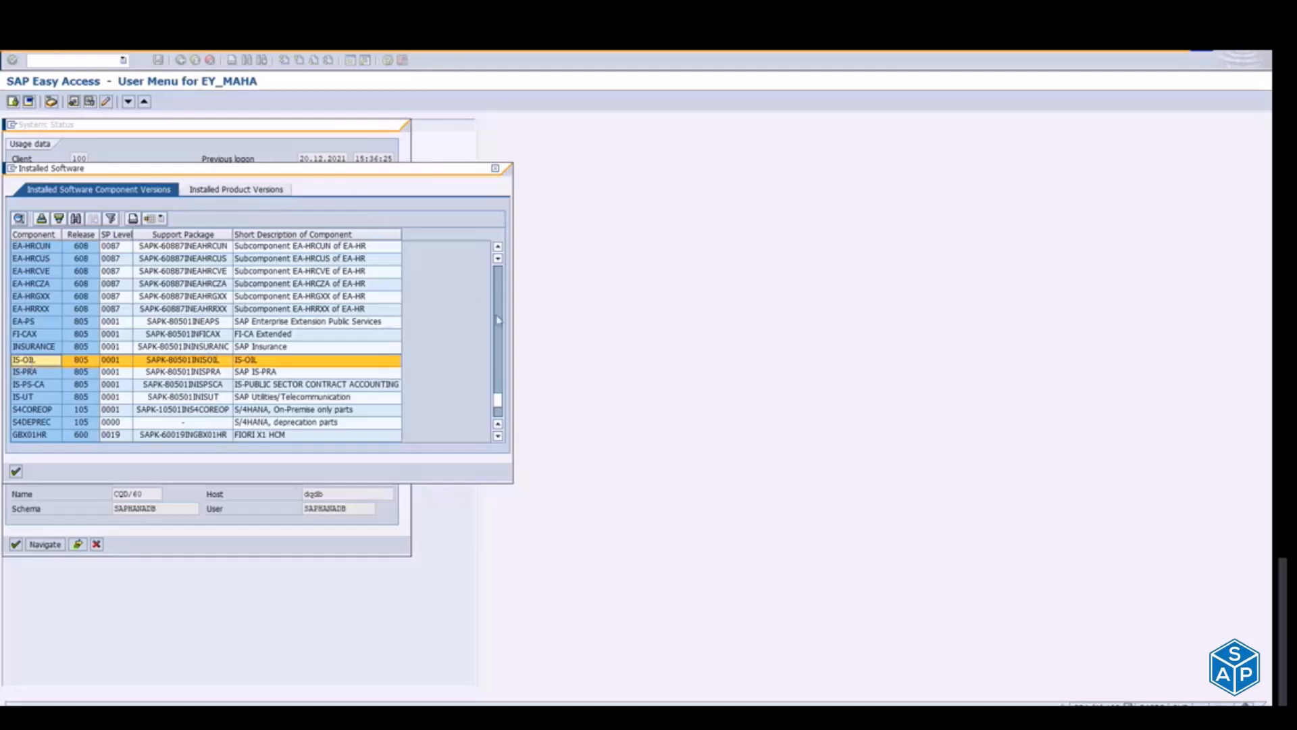
scroll(498, 329, up, 5)
scroll(498, 329, up, 5)
drag(498, 329, 497, 283)
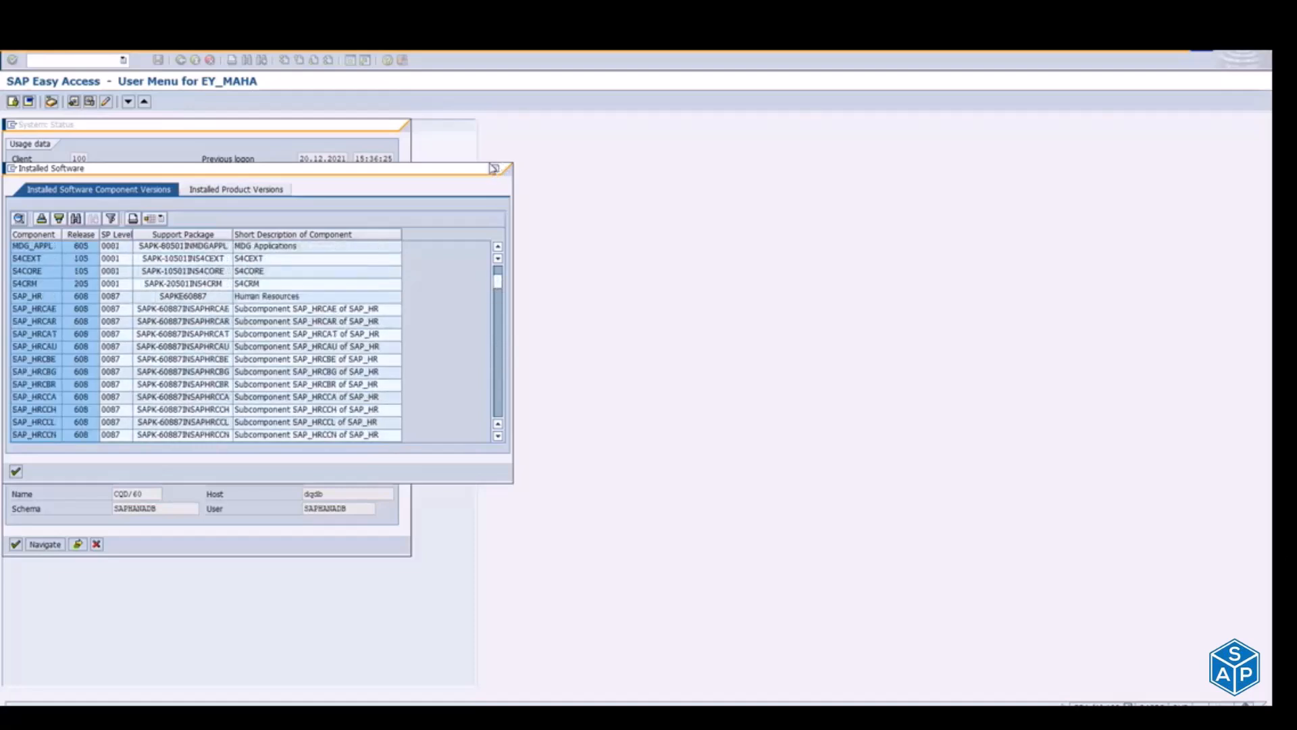
click(497, 169)
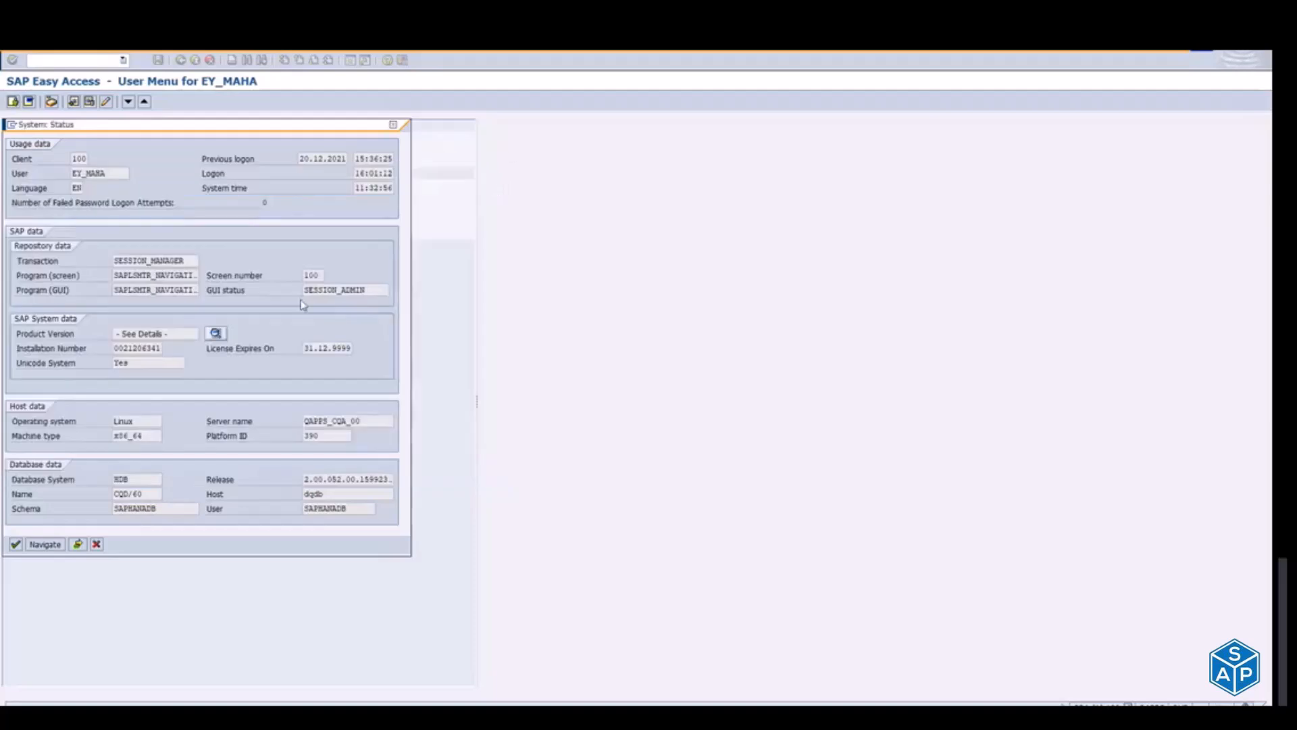
click(392, 126)
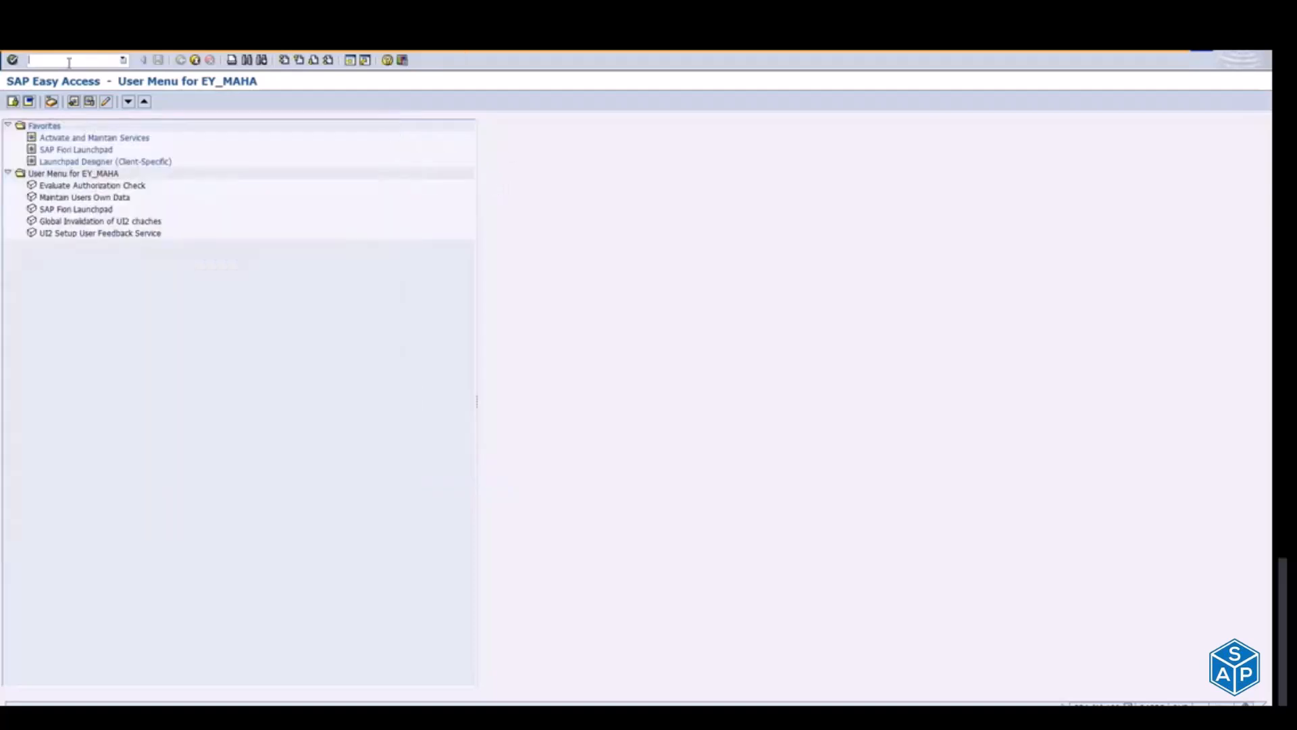
Step: Run transaction spro and display the SAP Reference IMG
text(spro)
key(Return)
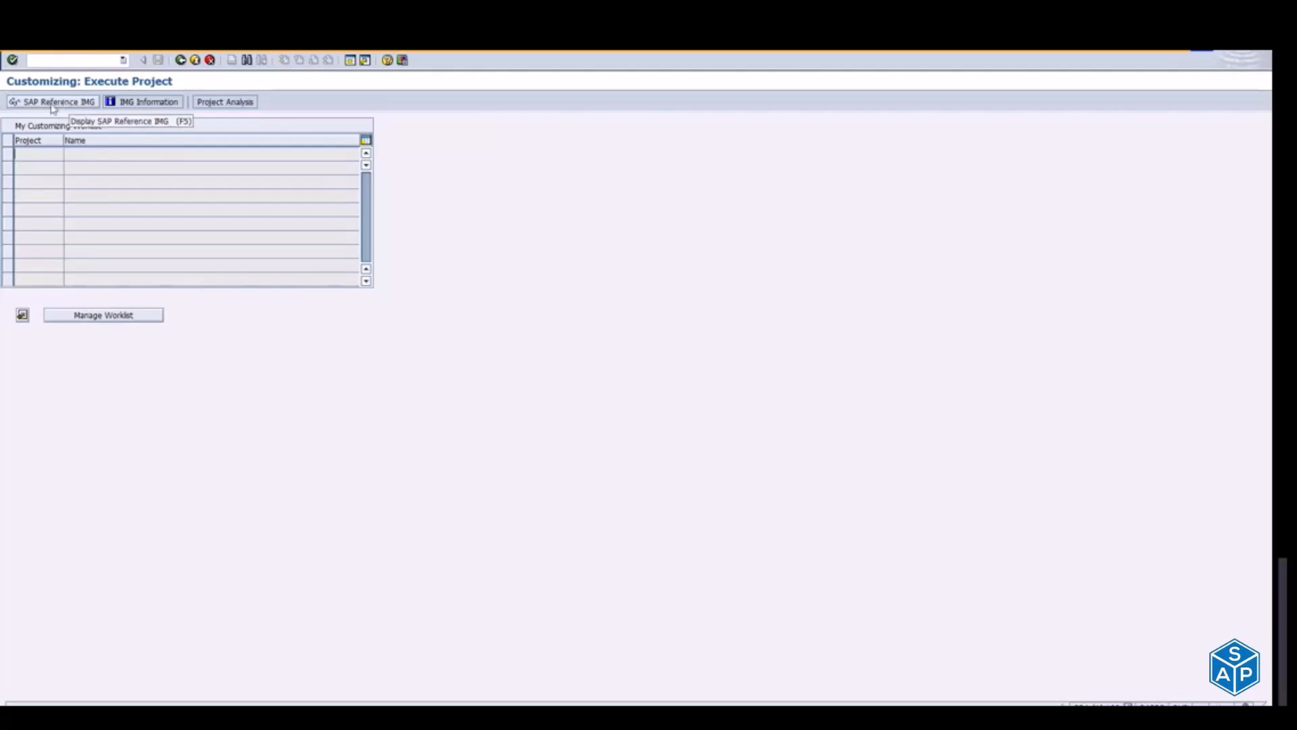
click(25, 102)
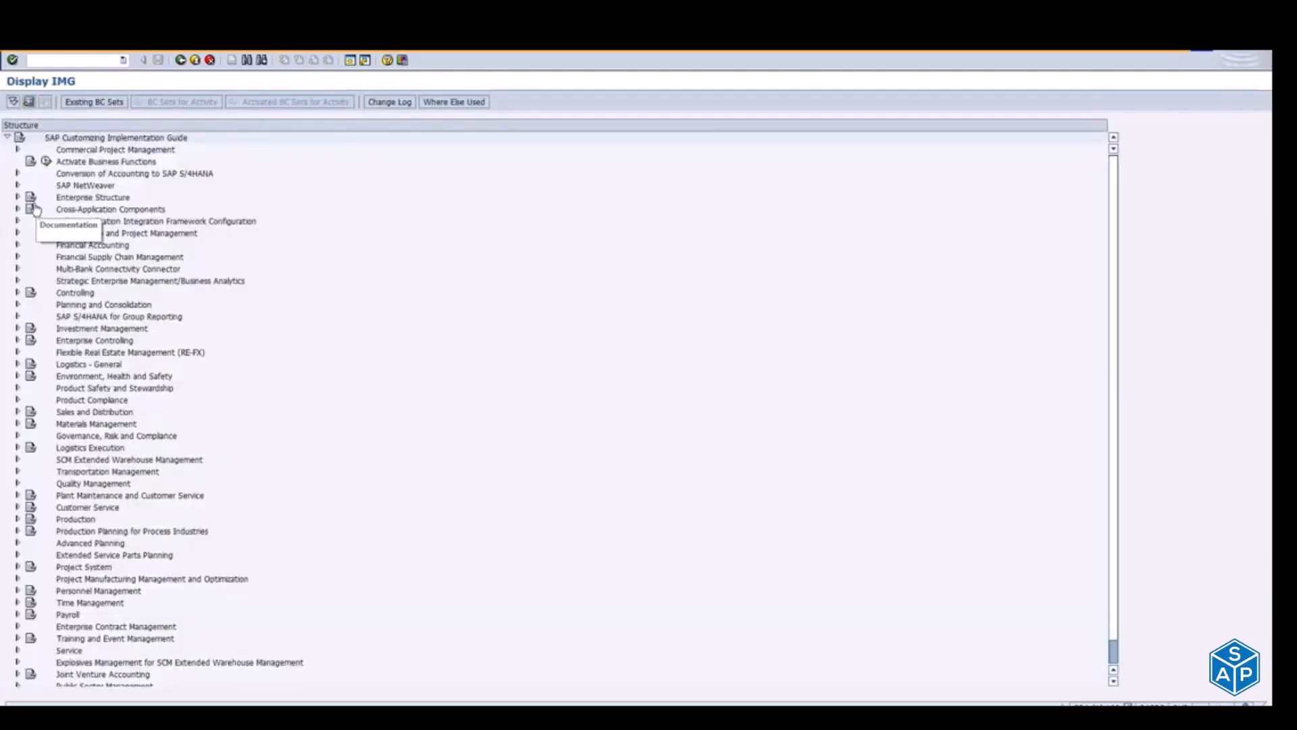
Step: Open Manage SAP System Aliases under SAP NetWeaver > SAP Gateway > OData Channel > Configuration > Connection Settings > SAP Gateway to SAP System
click(17, 185)
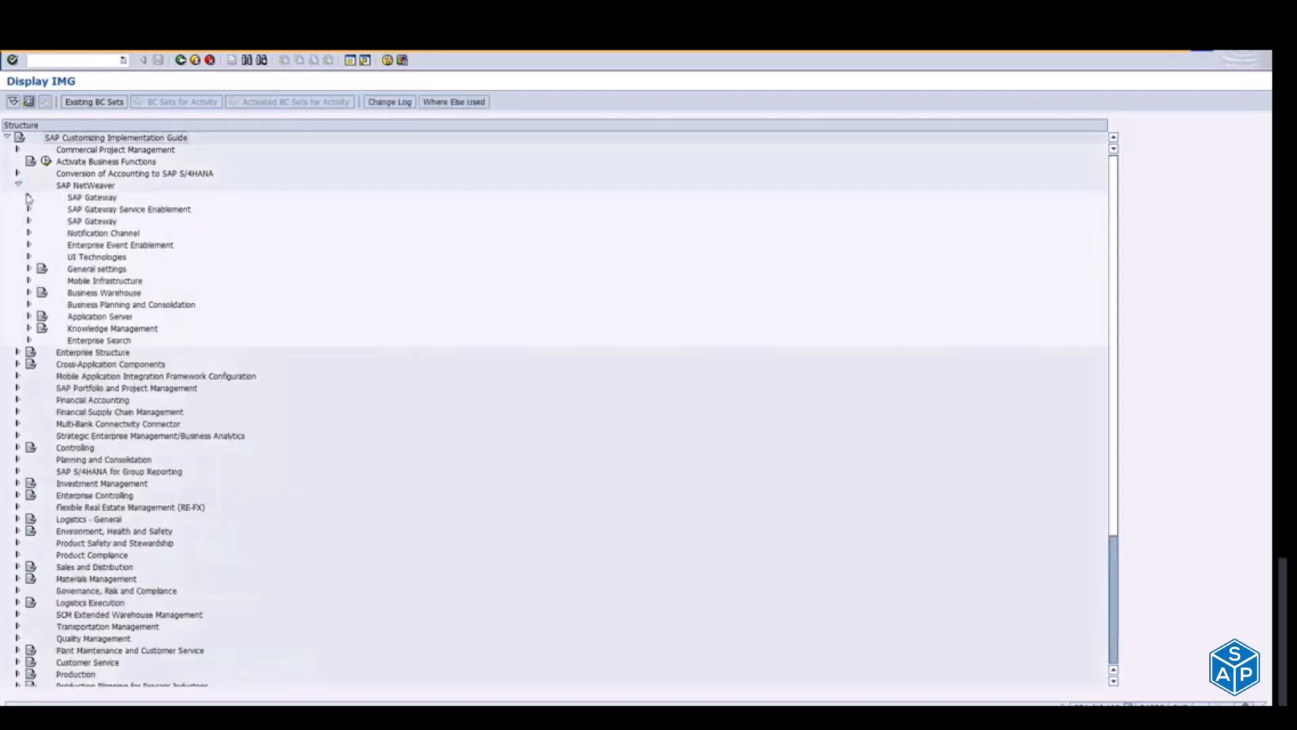
click(29, 198)
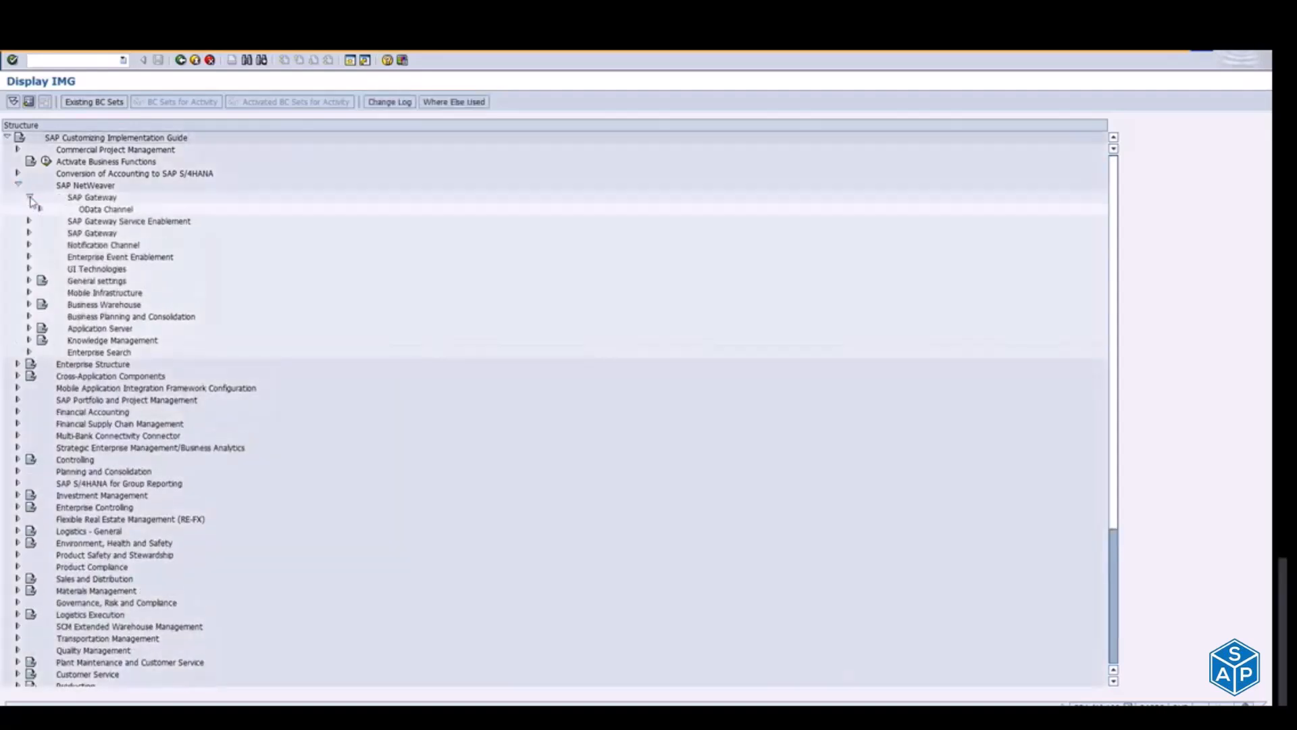
click(41, 209)
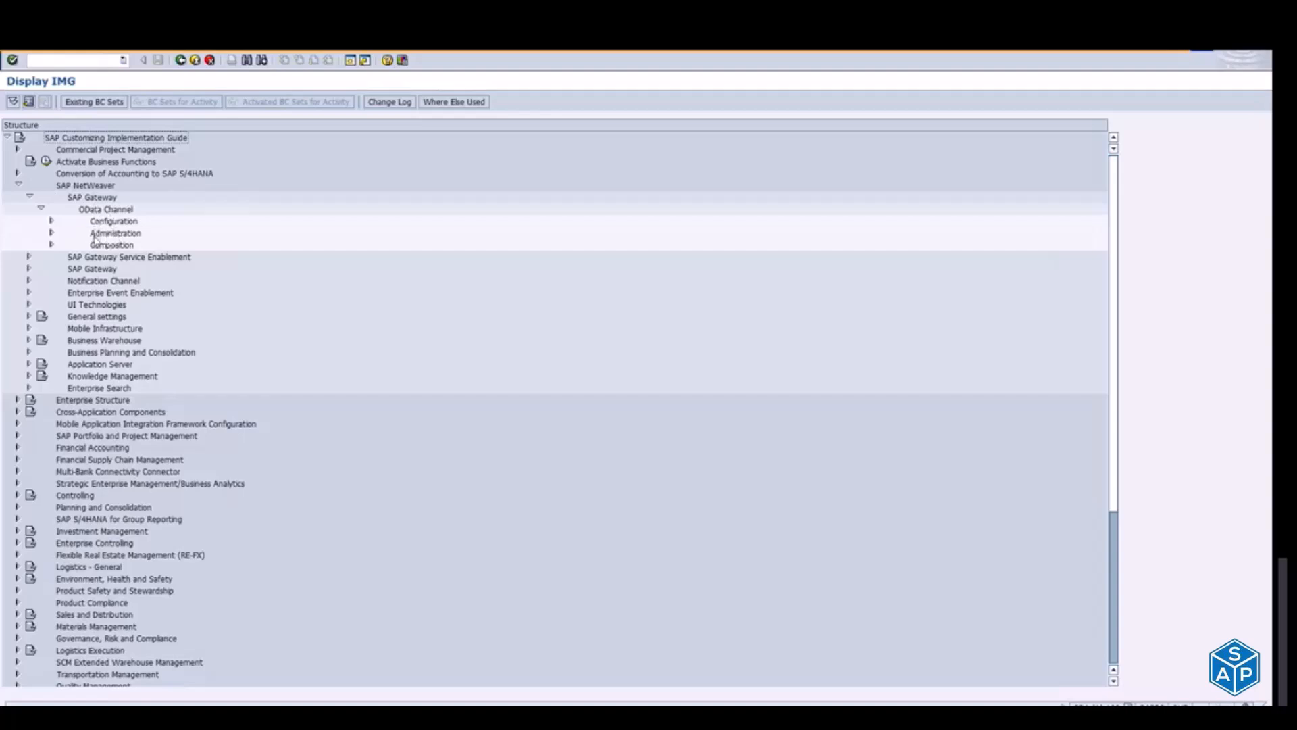
click(52, 222)
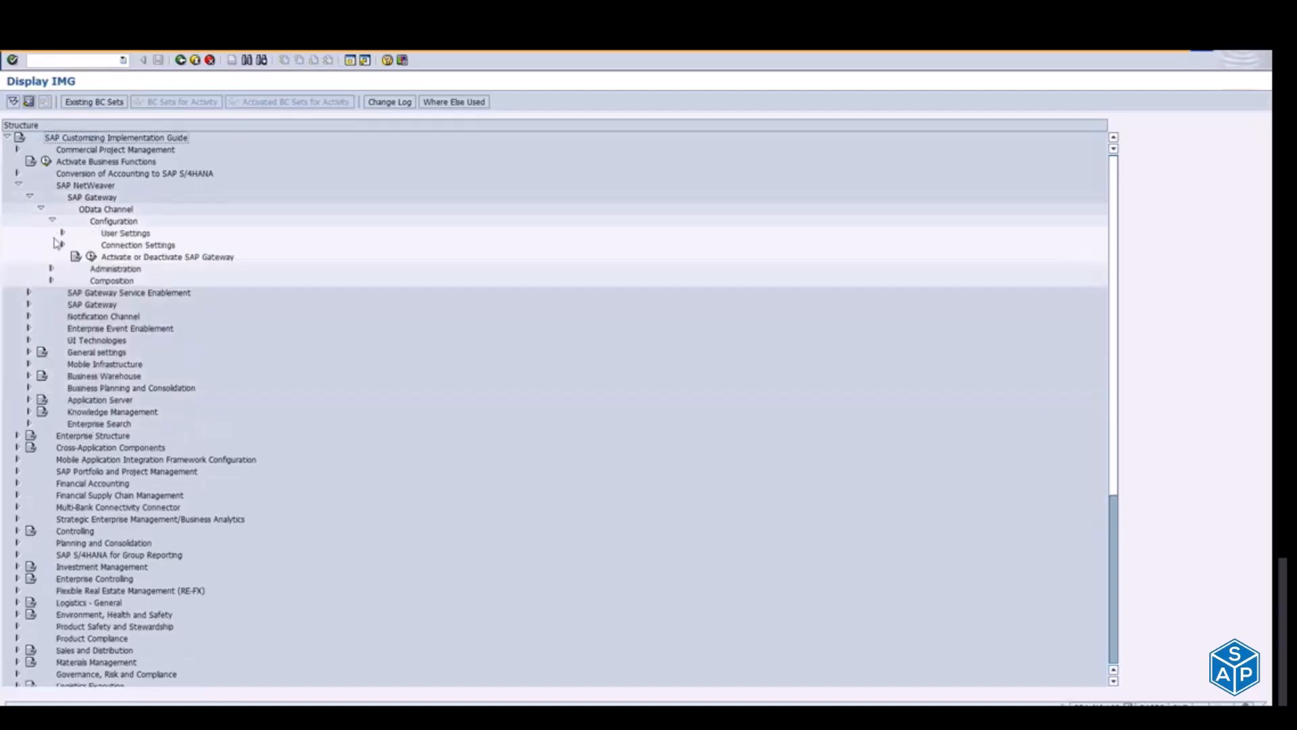
click(63, 244)
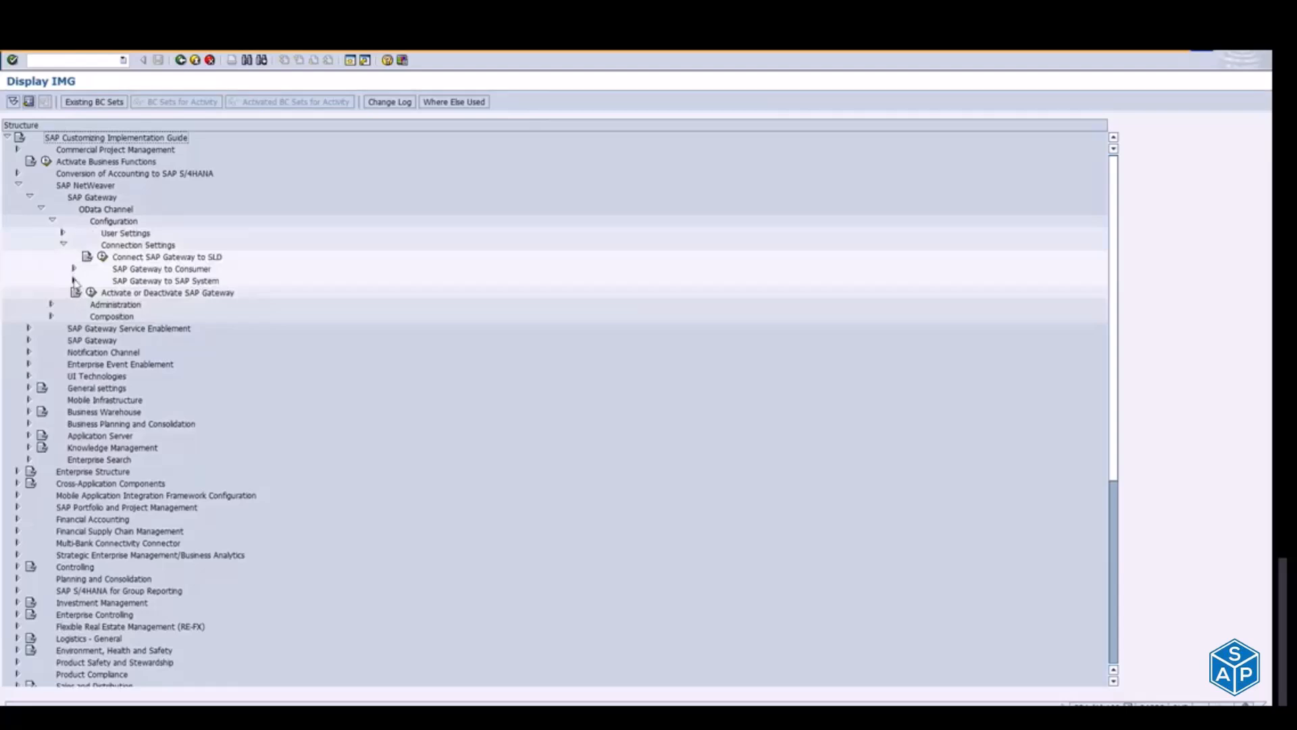
click(75, 280)
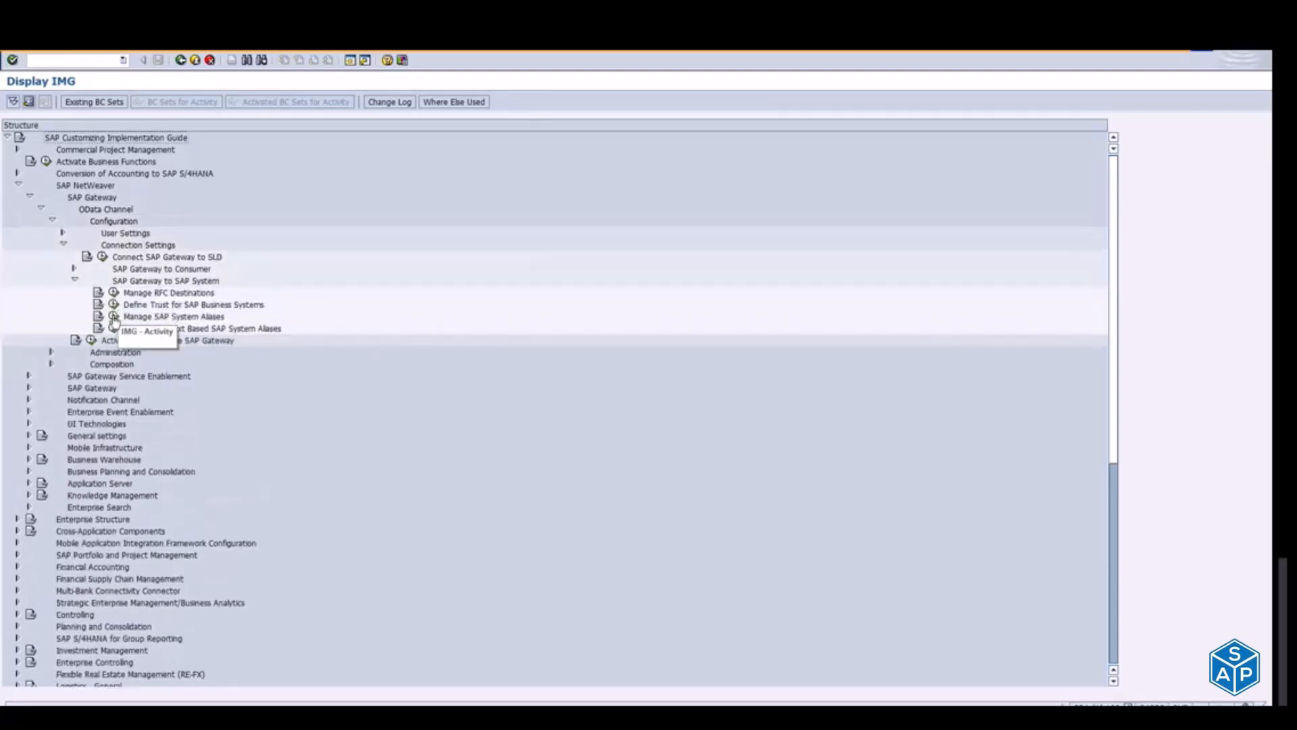
click(115, 316)
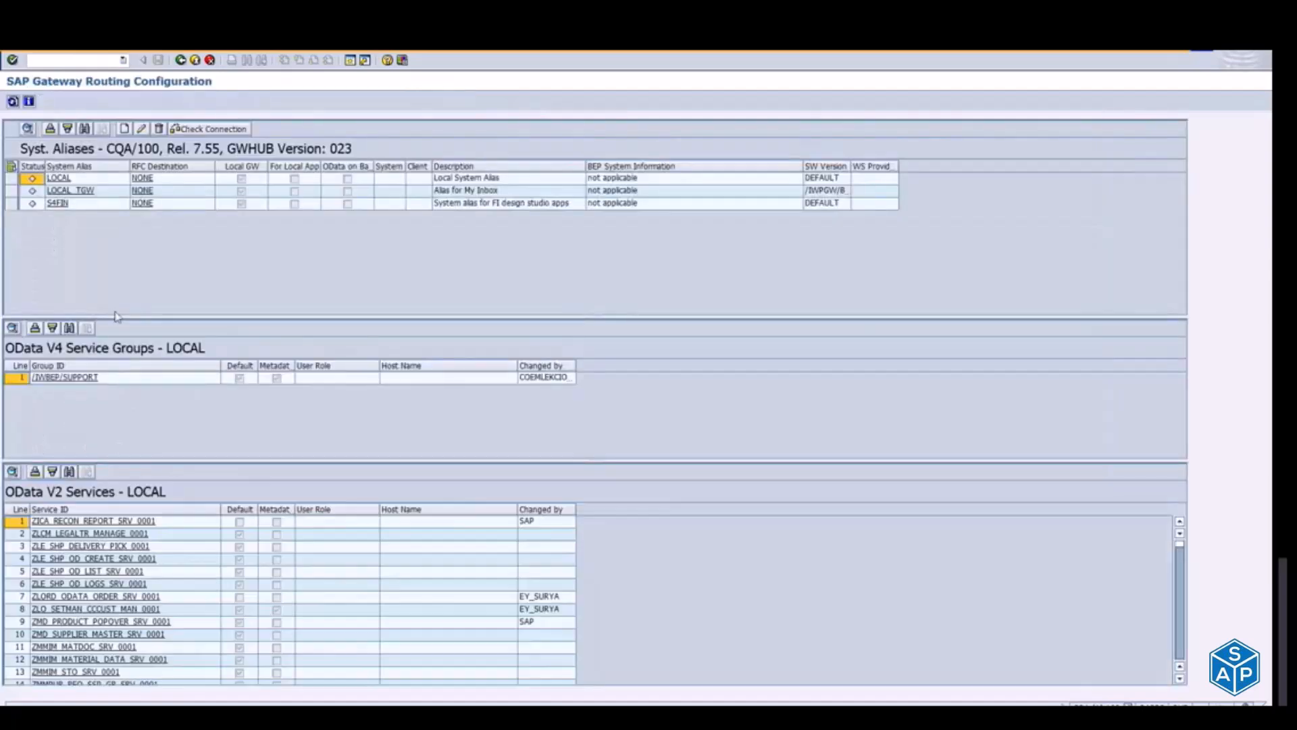
Step: Examine the LOCAL and LOCAL_TGW system aliases, widening the SW Version column to read the full software version of LOCAL_TGW
click(60, 178)
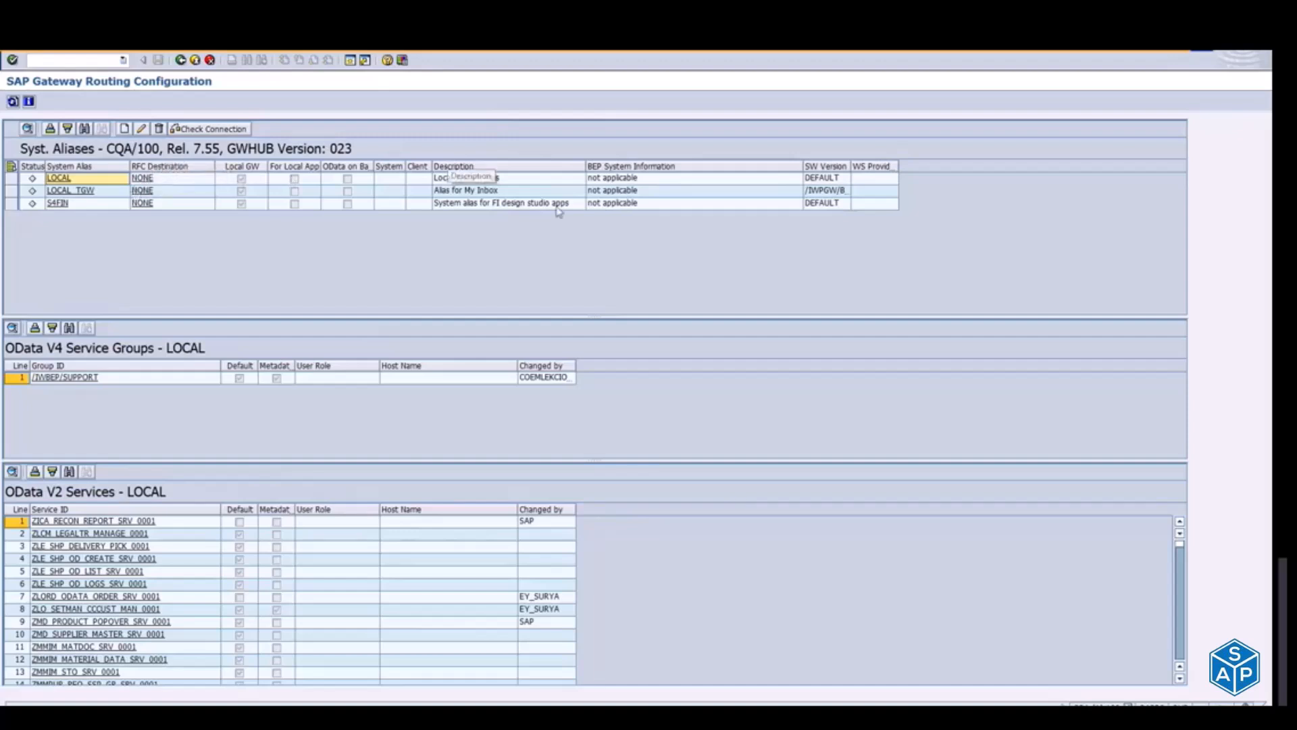
click(43, 181)
click(70, 192)
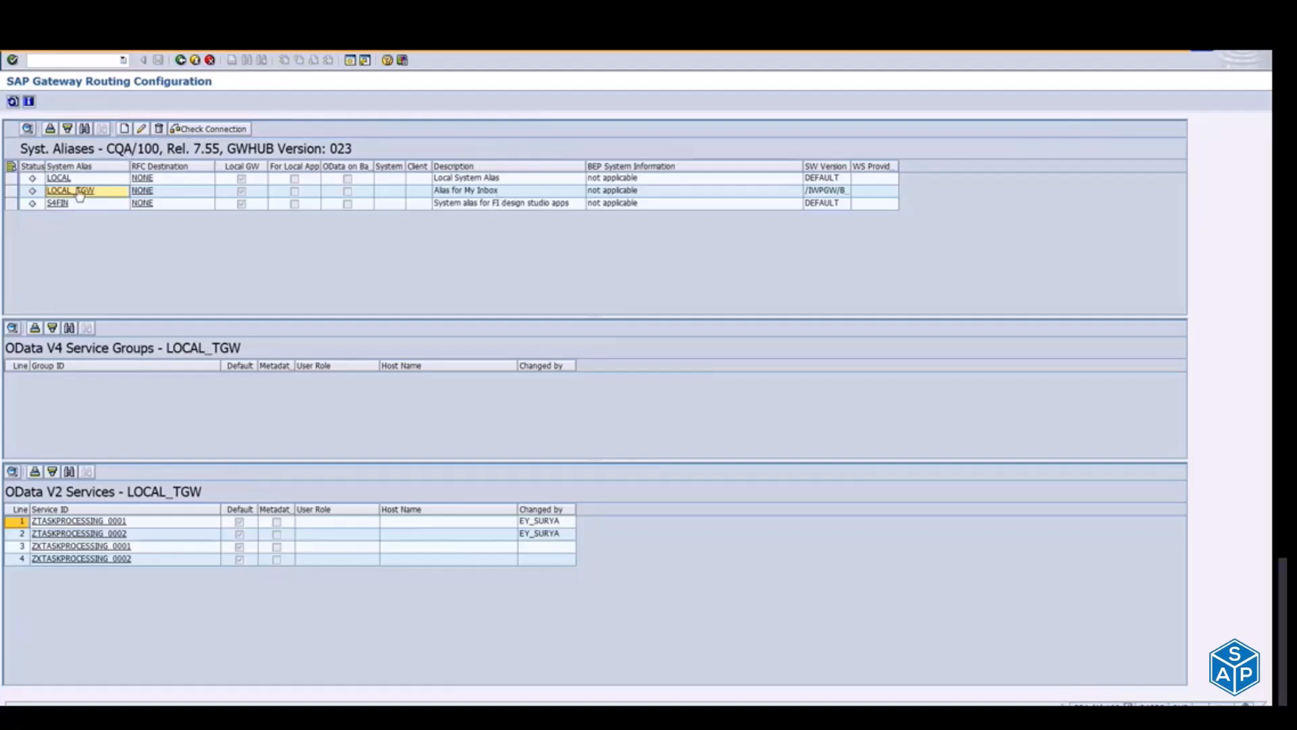
double_click(853, 166)
click(853, 194)
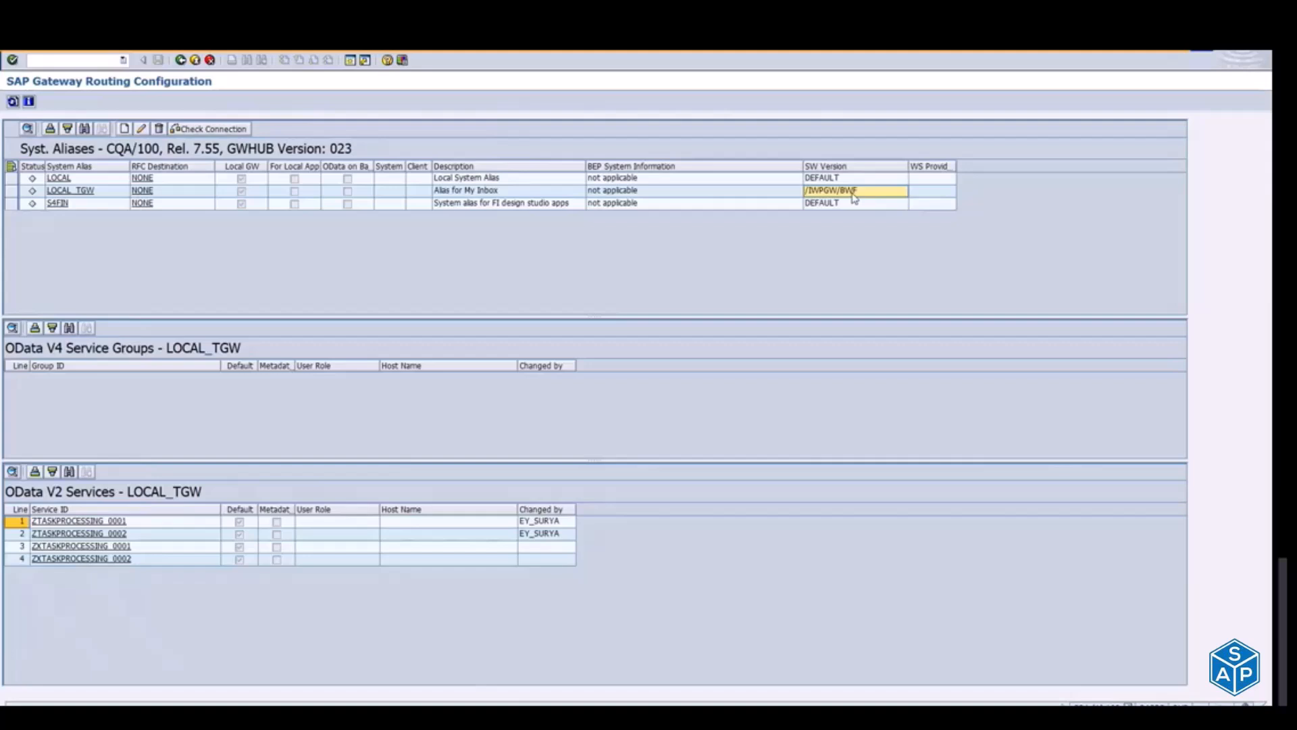
click(86, 192)
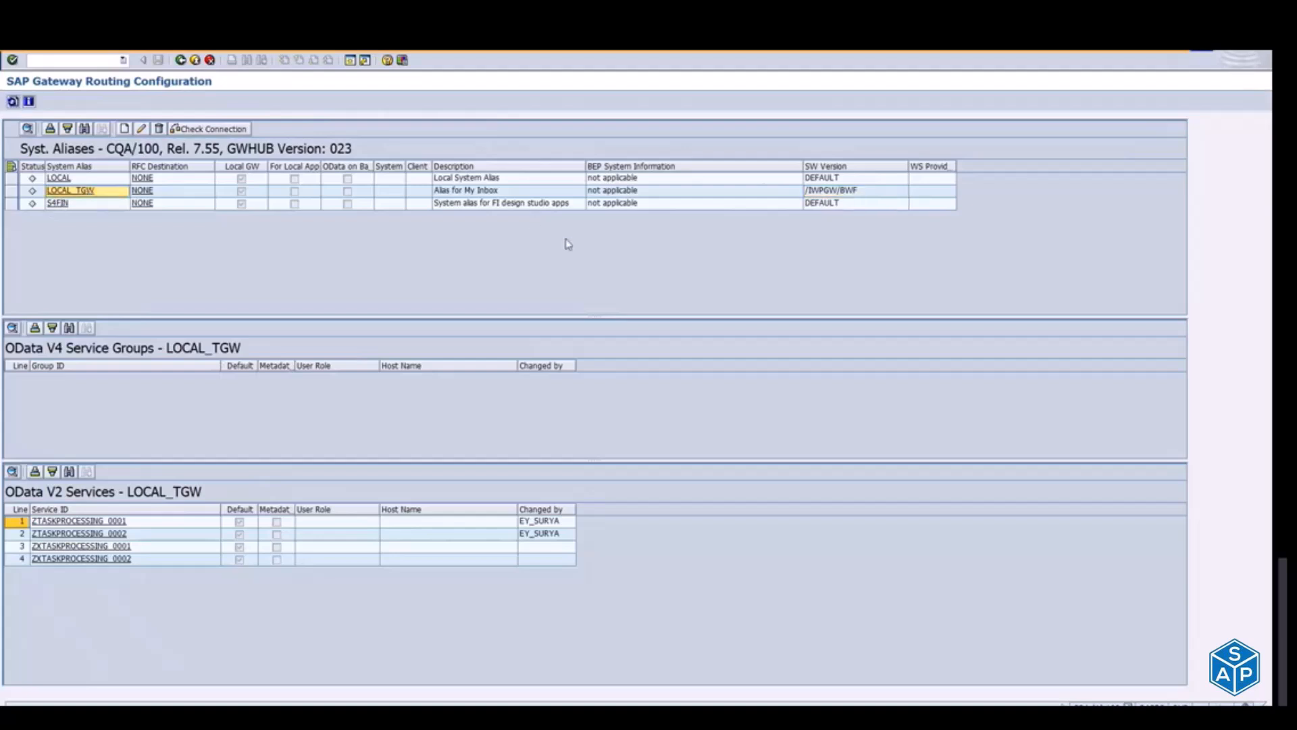
click(815, 194)
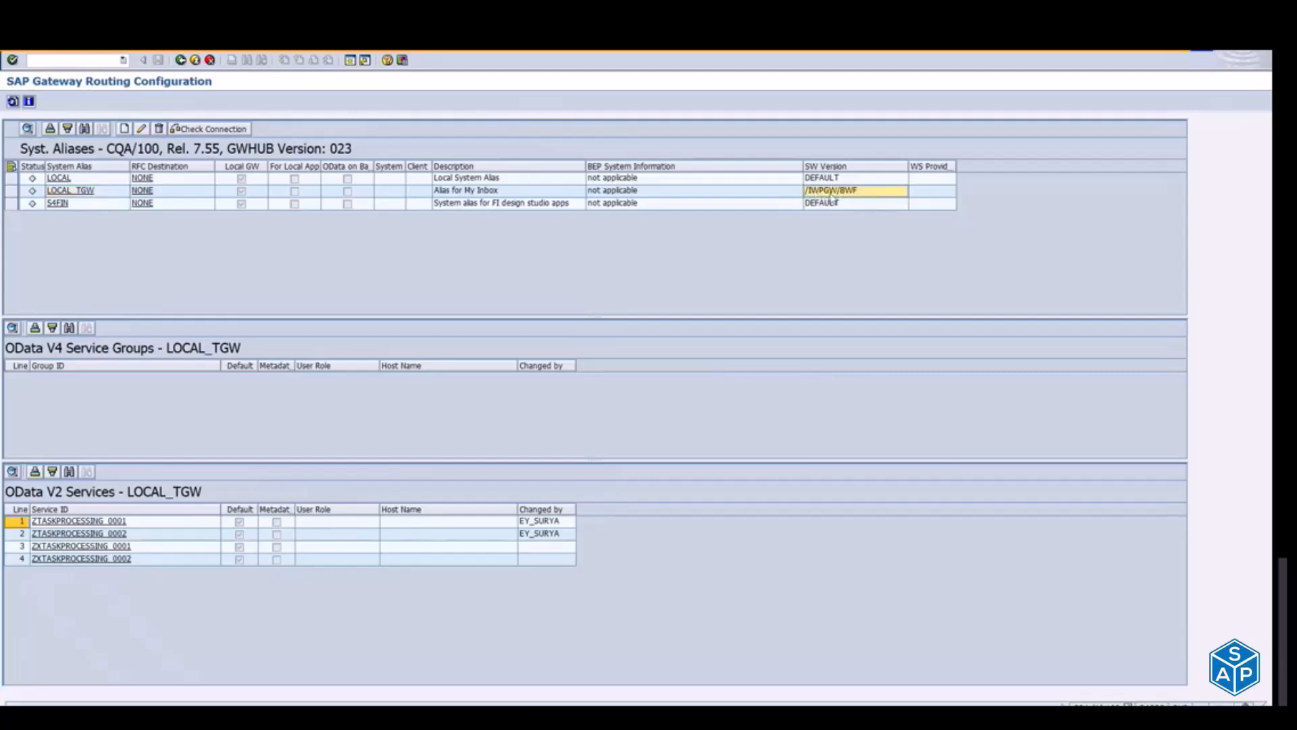
click(71, 192)
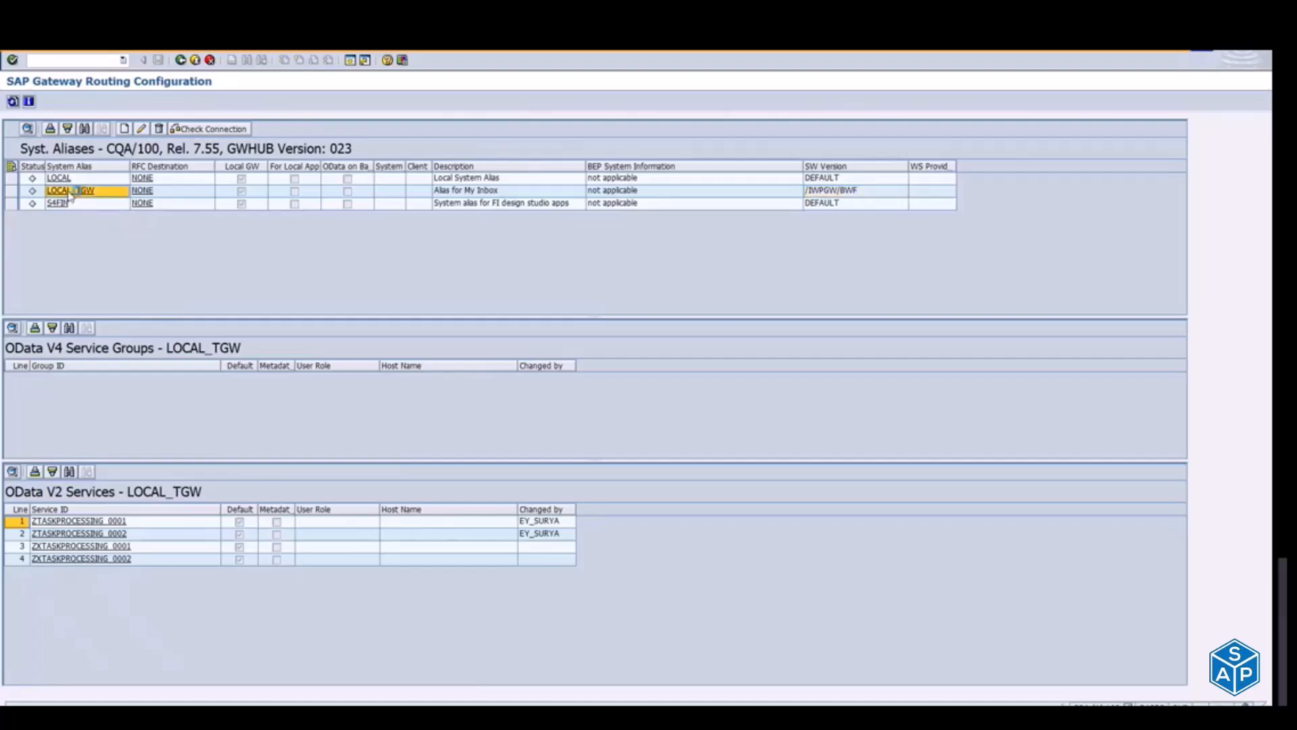
Step: Inspect the ZTASKPROCESSING services of LOCAL_TGW and the services of alias S4FIN, and return to the implementation guide
click(46, 525)
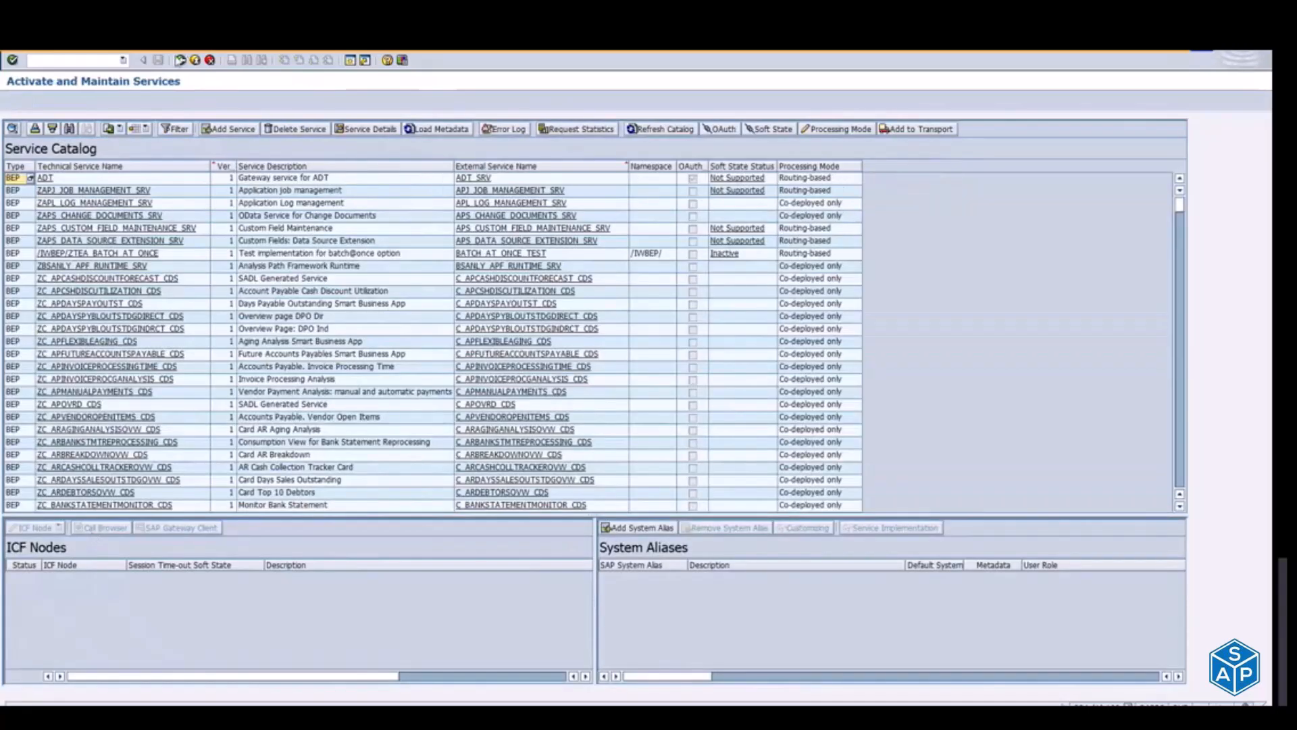
click(178, 60)
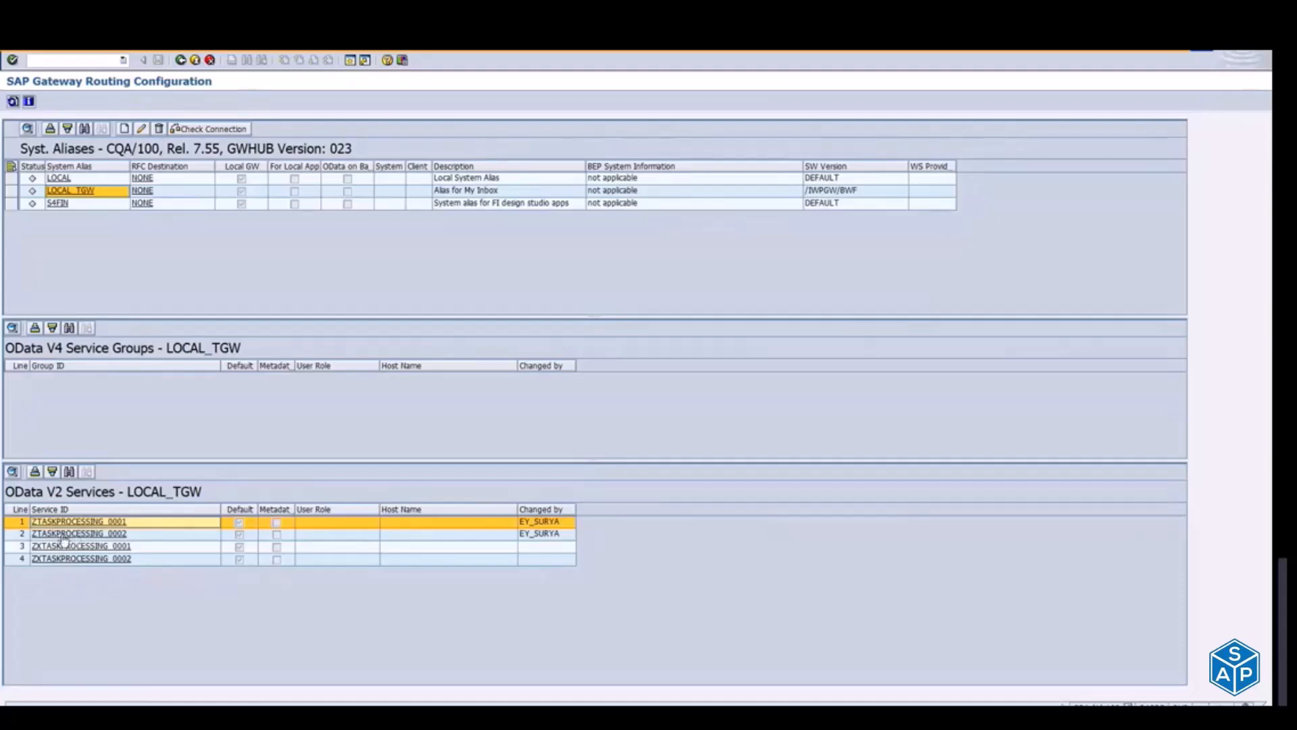
click(9, 535)
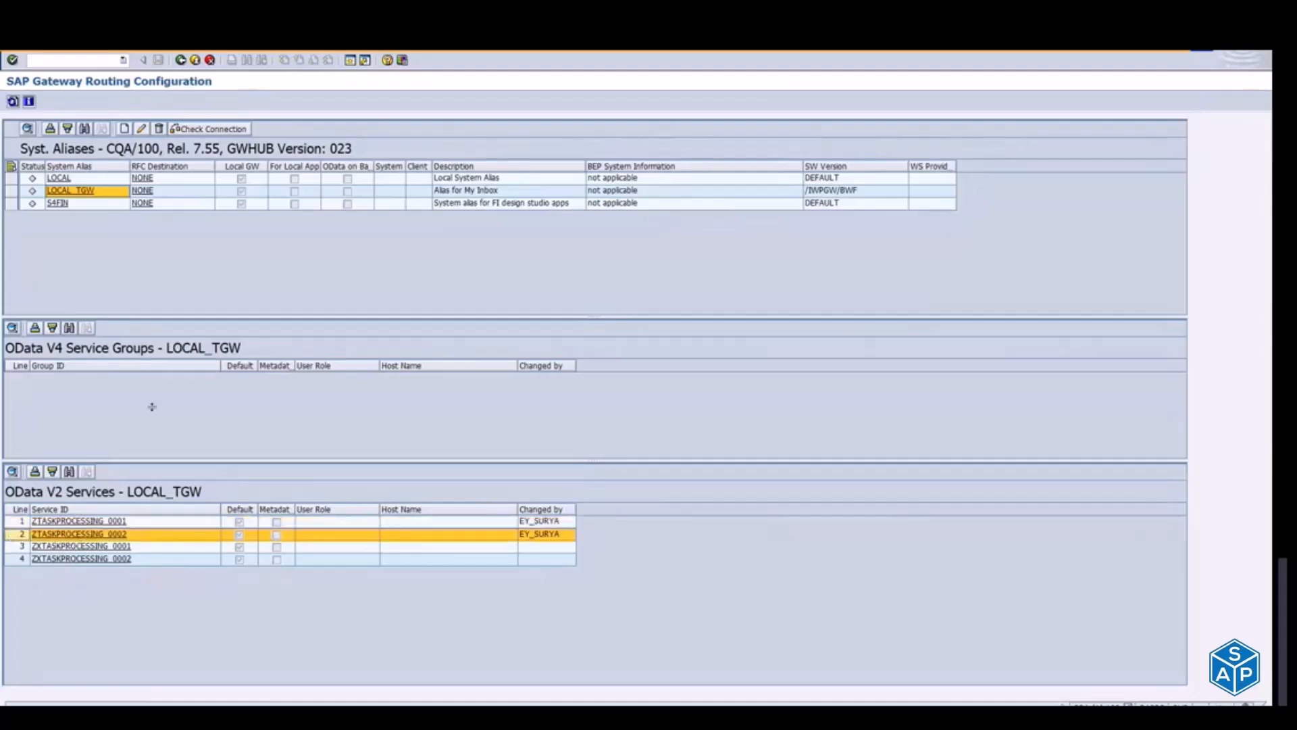
click(58, 205)
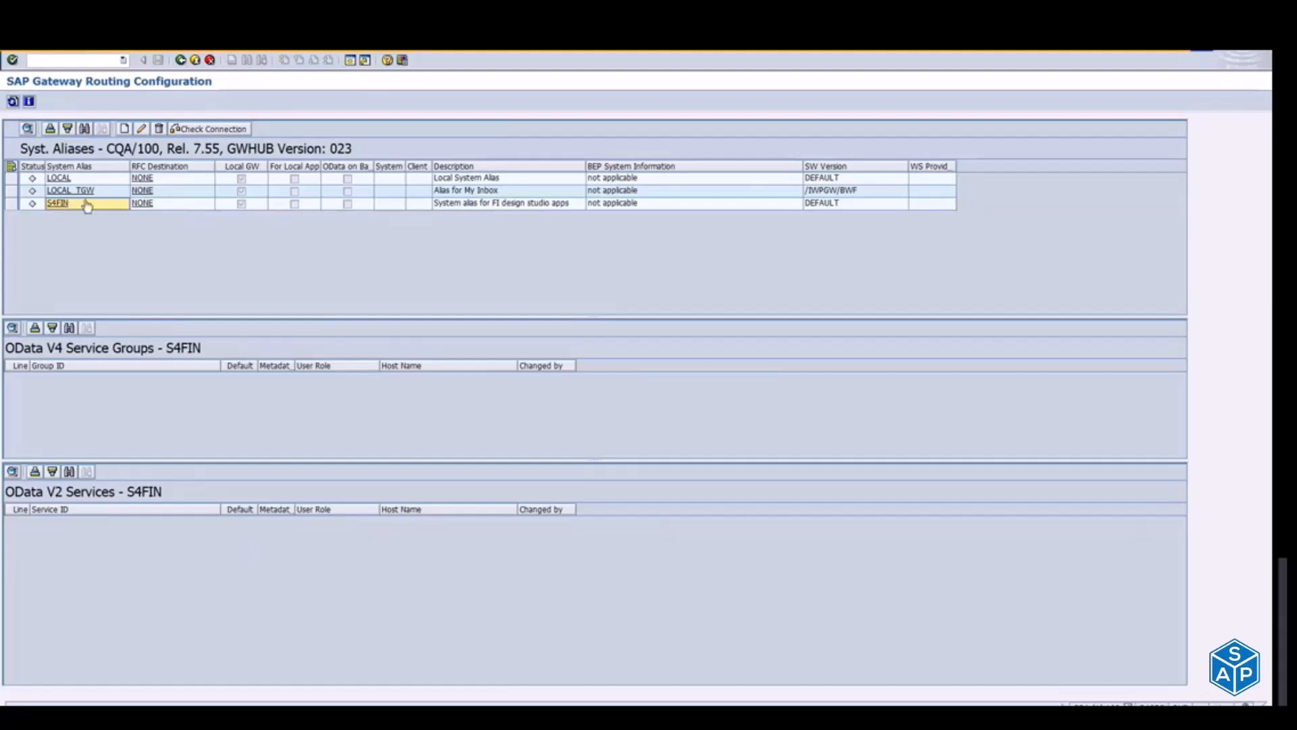
click(199, 64)
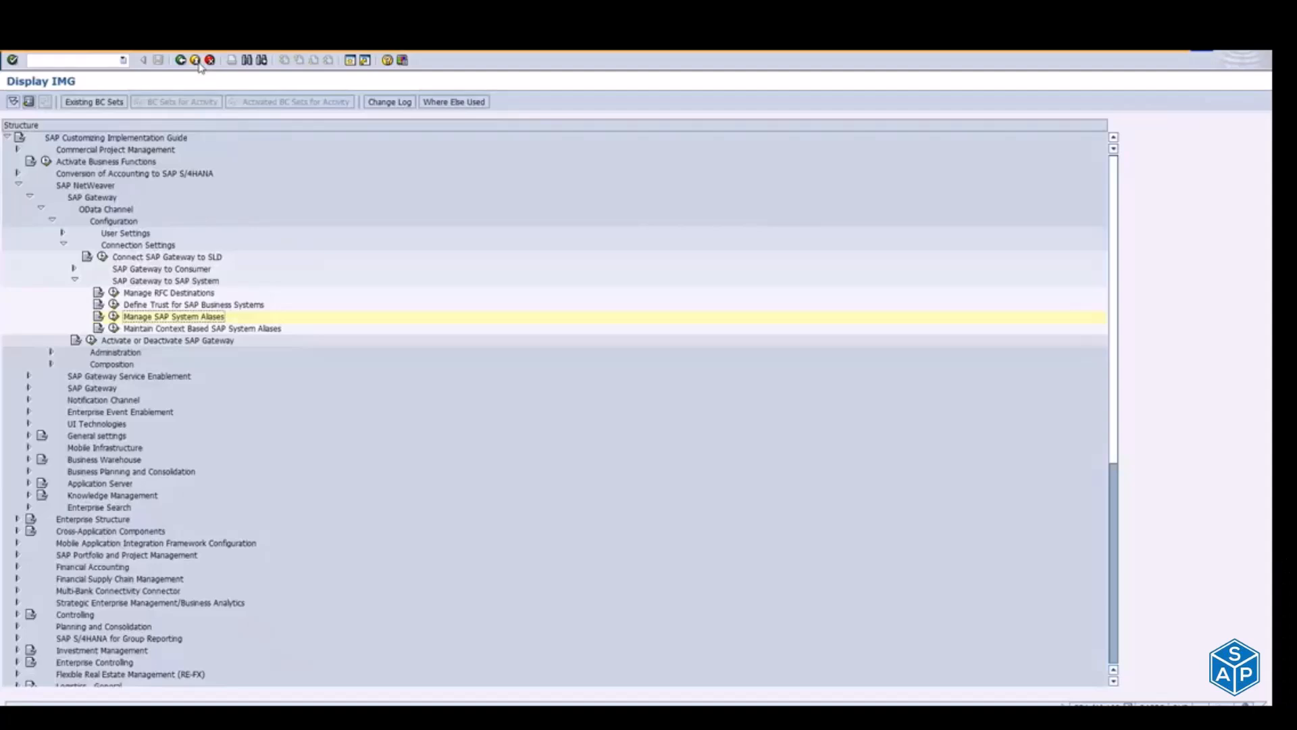
Step: Switch to the Notepad note, highlight the Co-Deploy and MASS ACTIVATION (RAPID) items in turn, and return to the SAP window
key(alt+Tab)
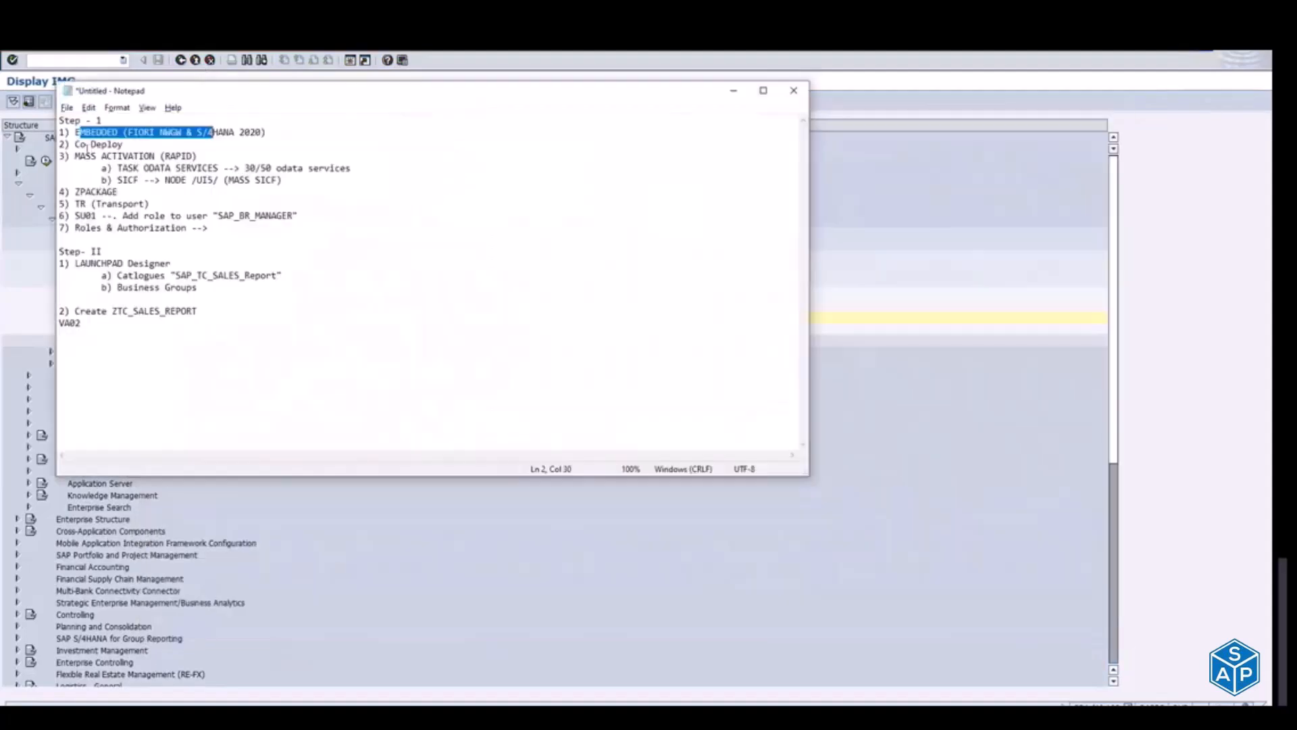
drag(75, 156, 95, 157)
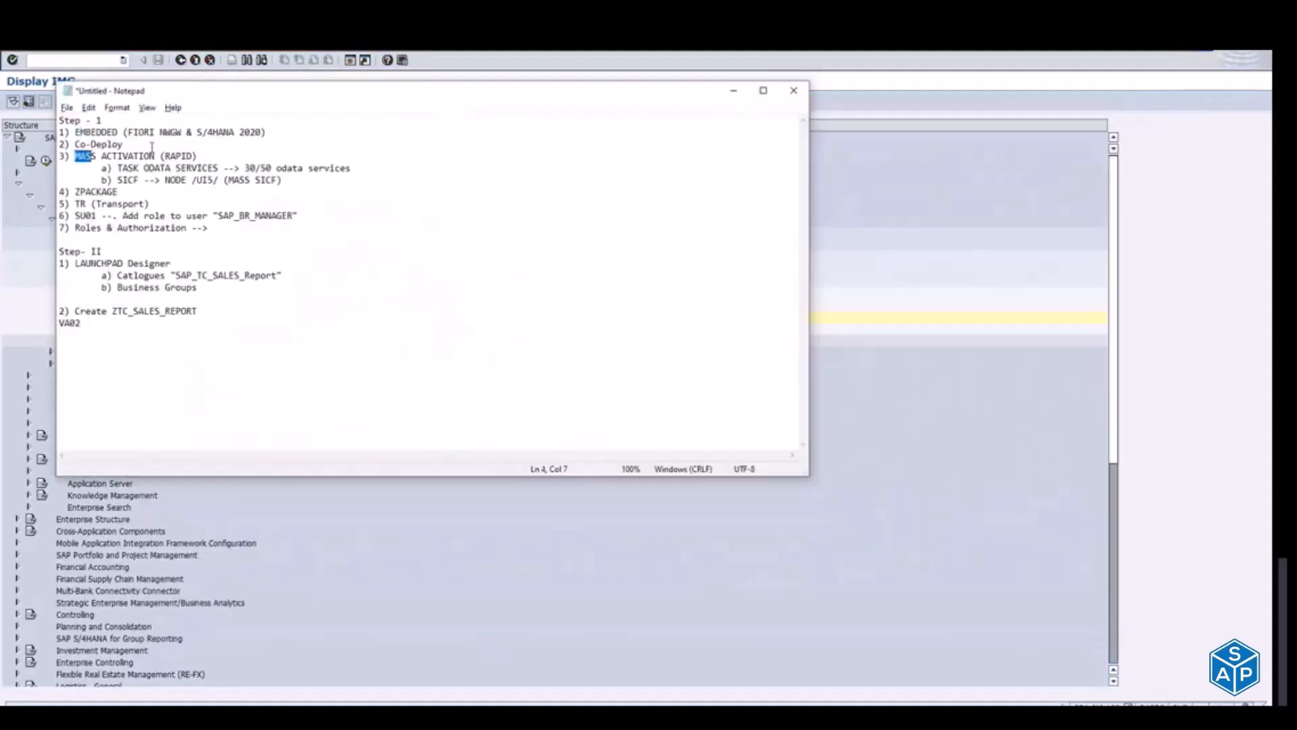
shift+click(202, 156)
click(76, 143)
shift+click(127, 144)
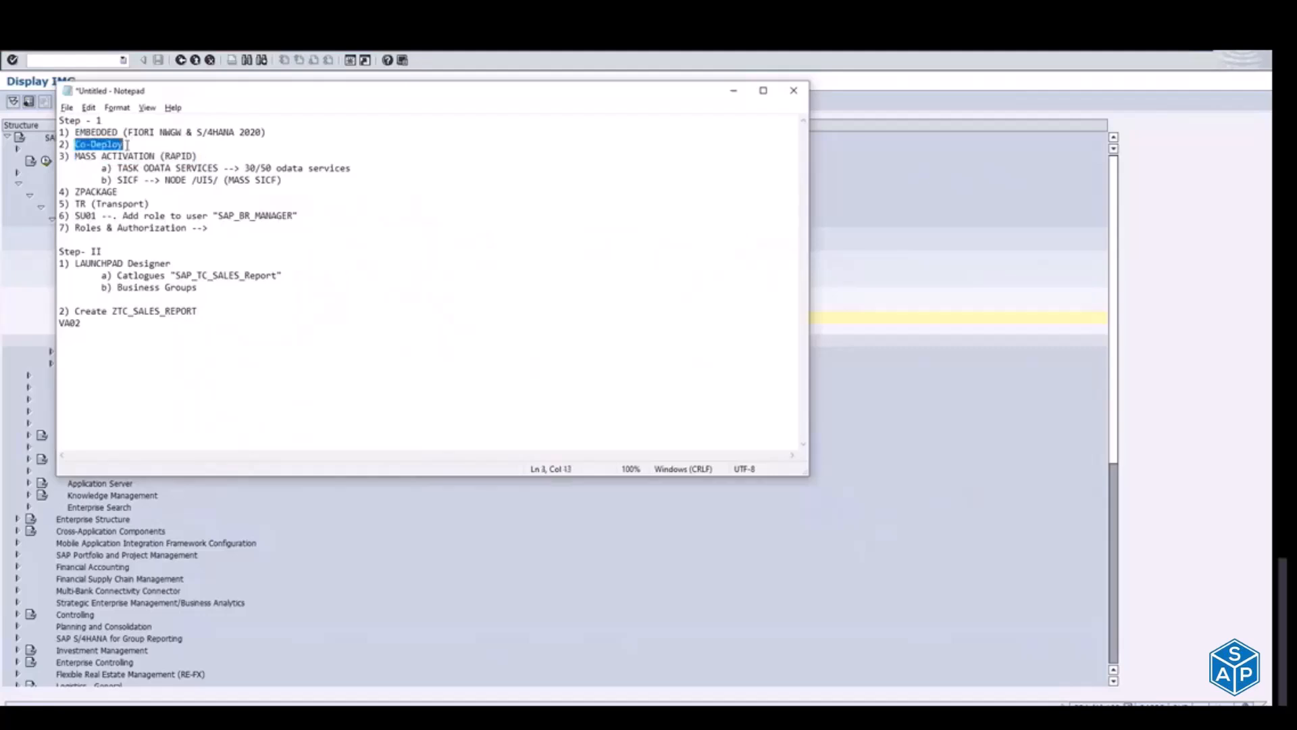
click(75, 156)
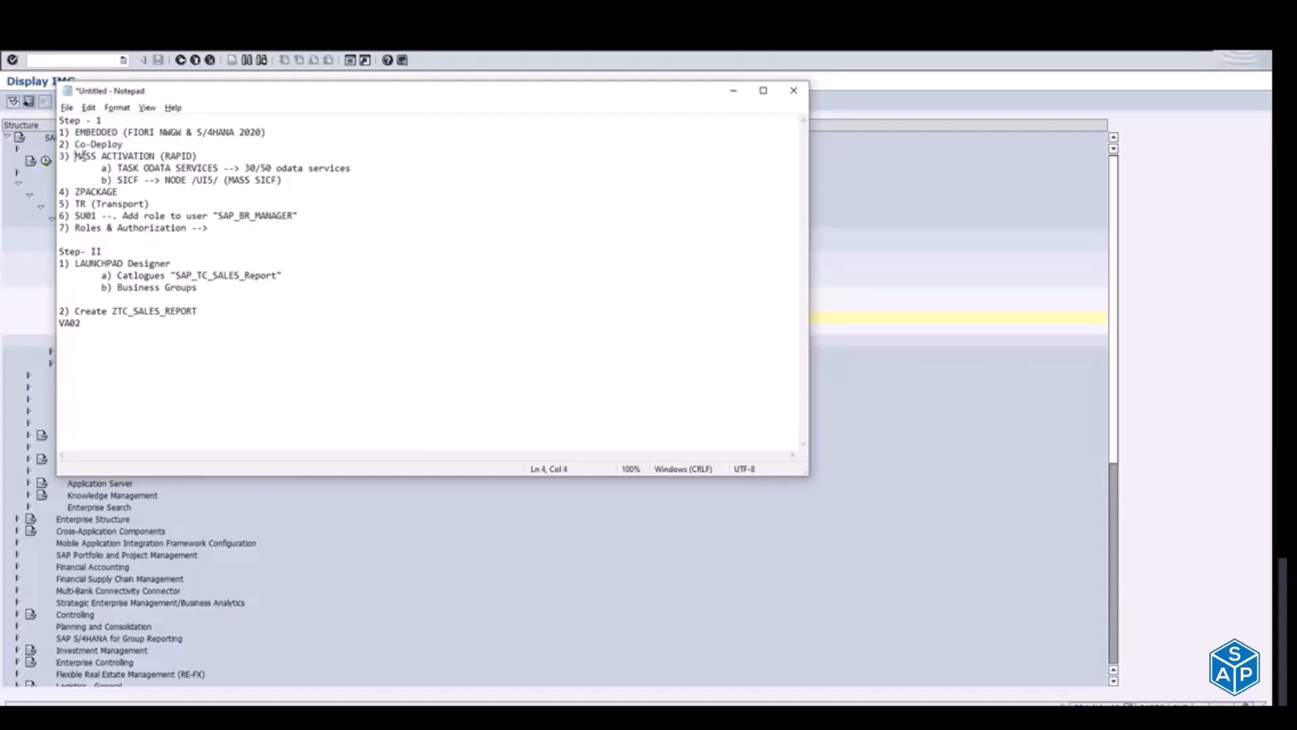
shift+click(199, 155)
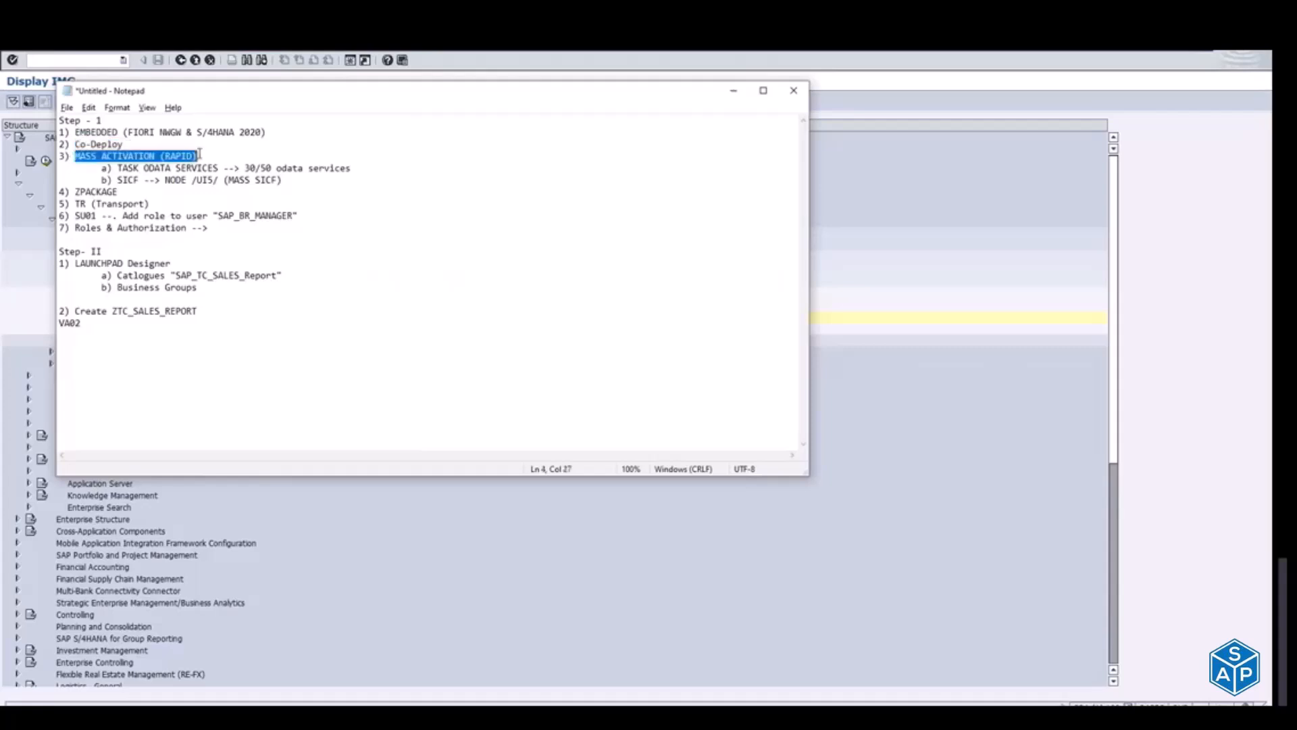
key(alt+Tab)
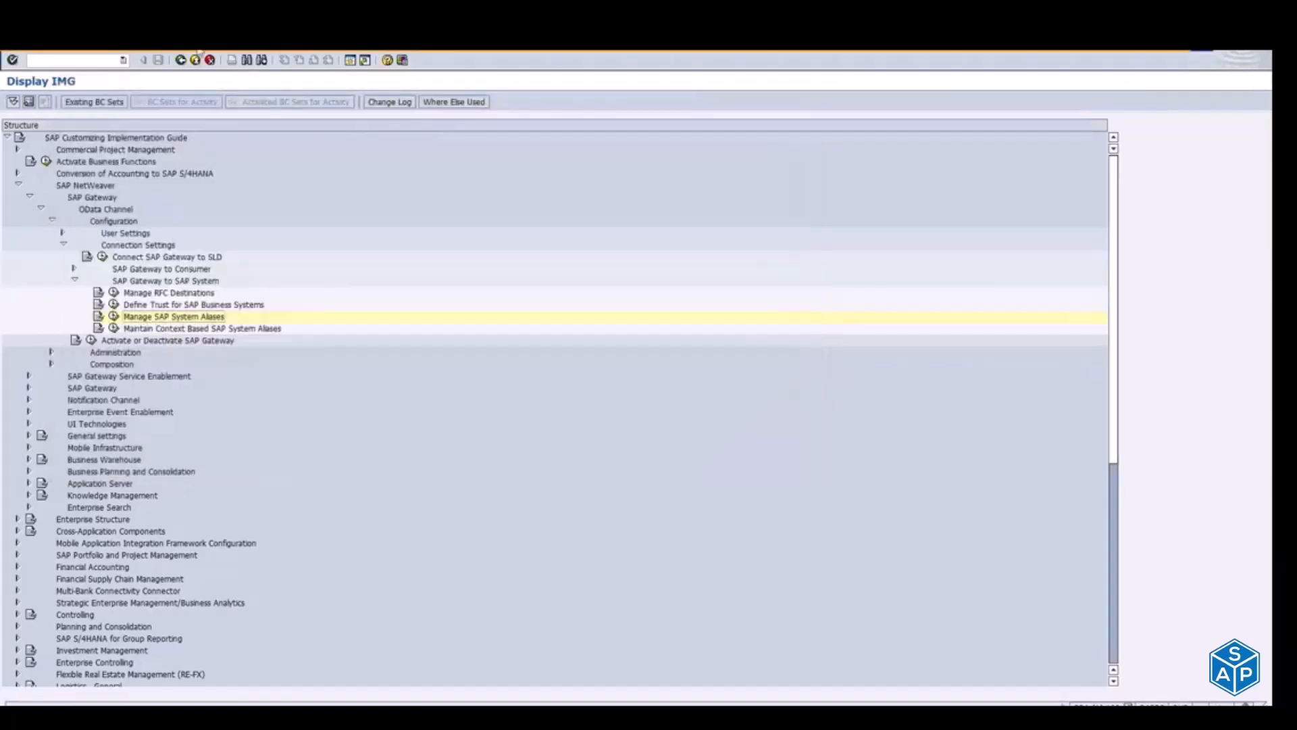
Step: Open a new SAP GUI window and run transaction stc01 in it
click(358, 61)
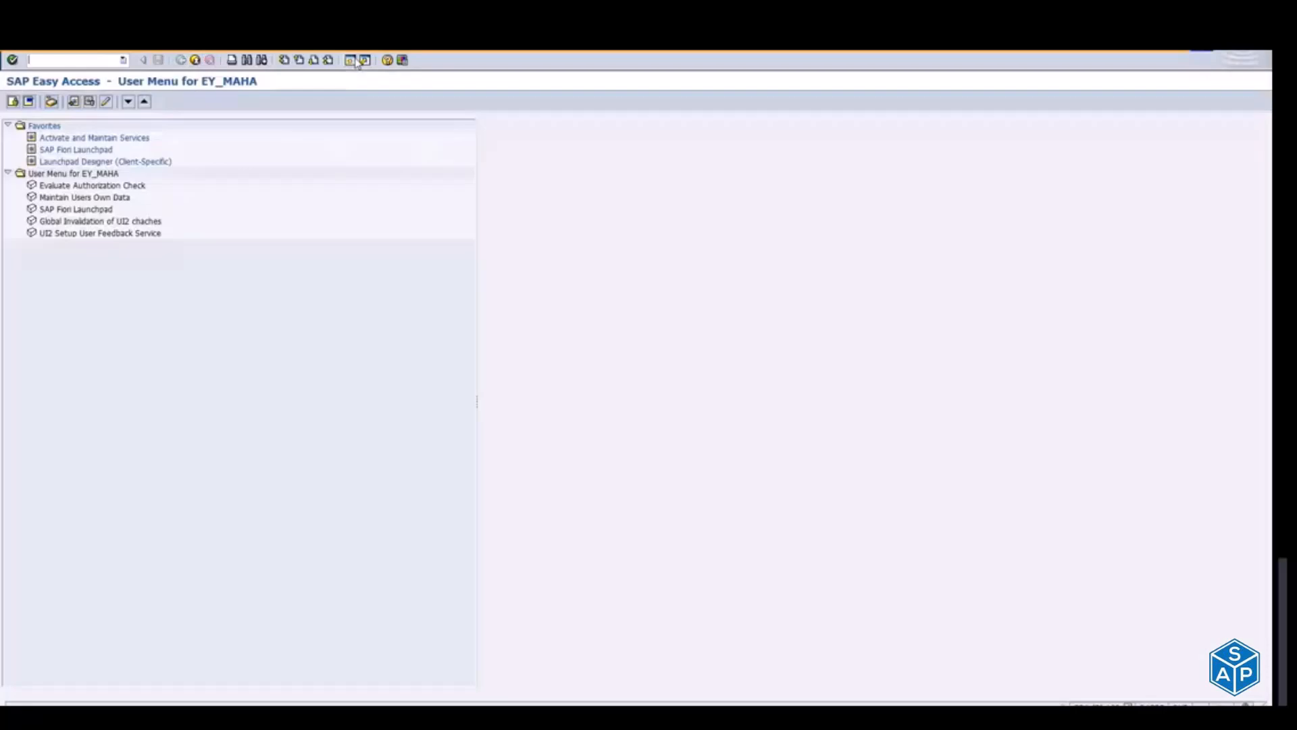
text(stc01)
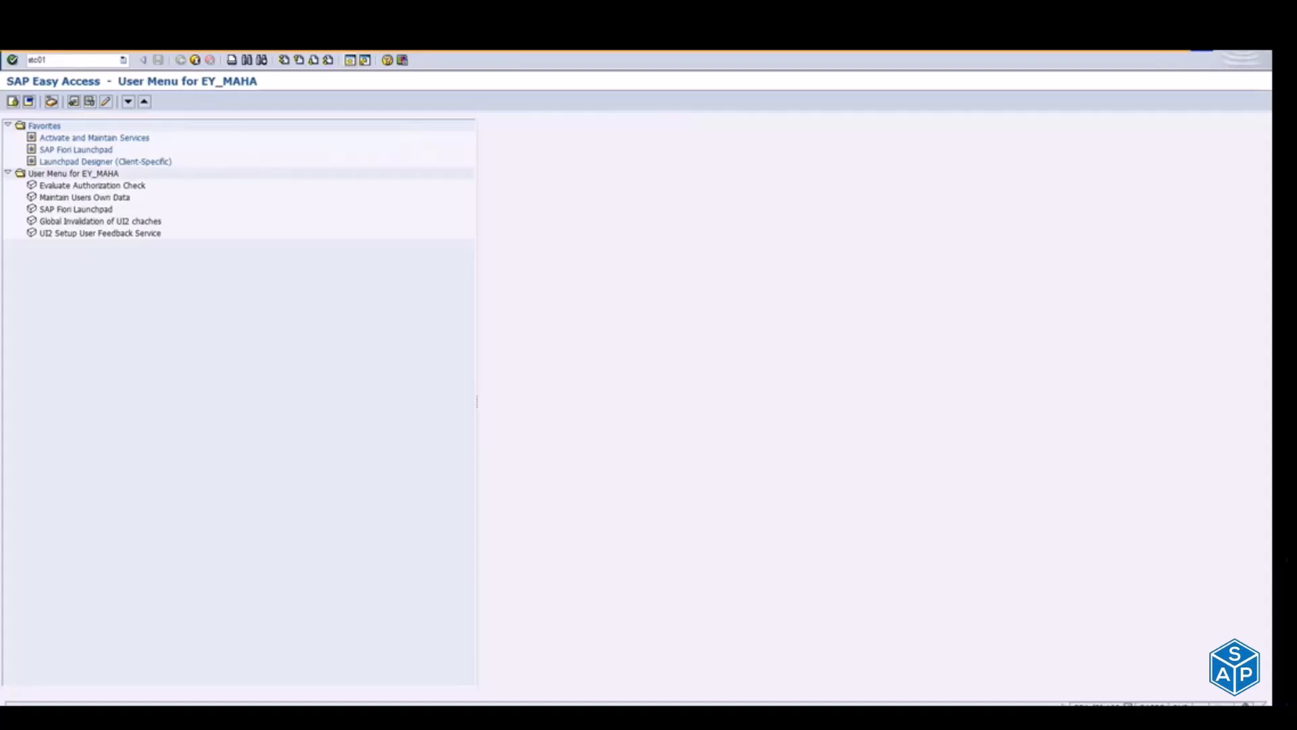
key(Return)
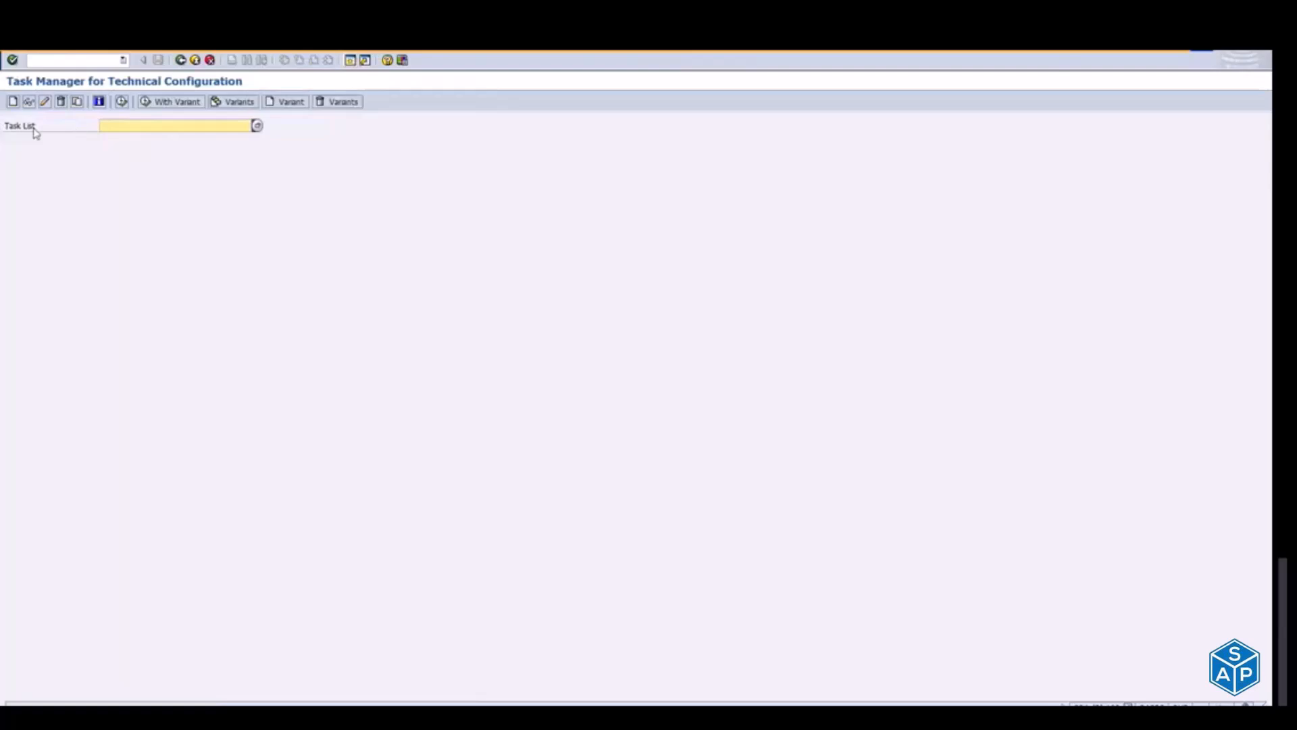
click(135, 124)
key(alt+Tab)
key(alt+Tab)
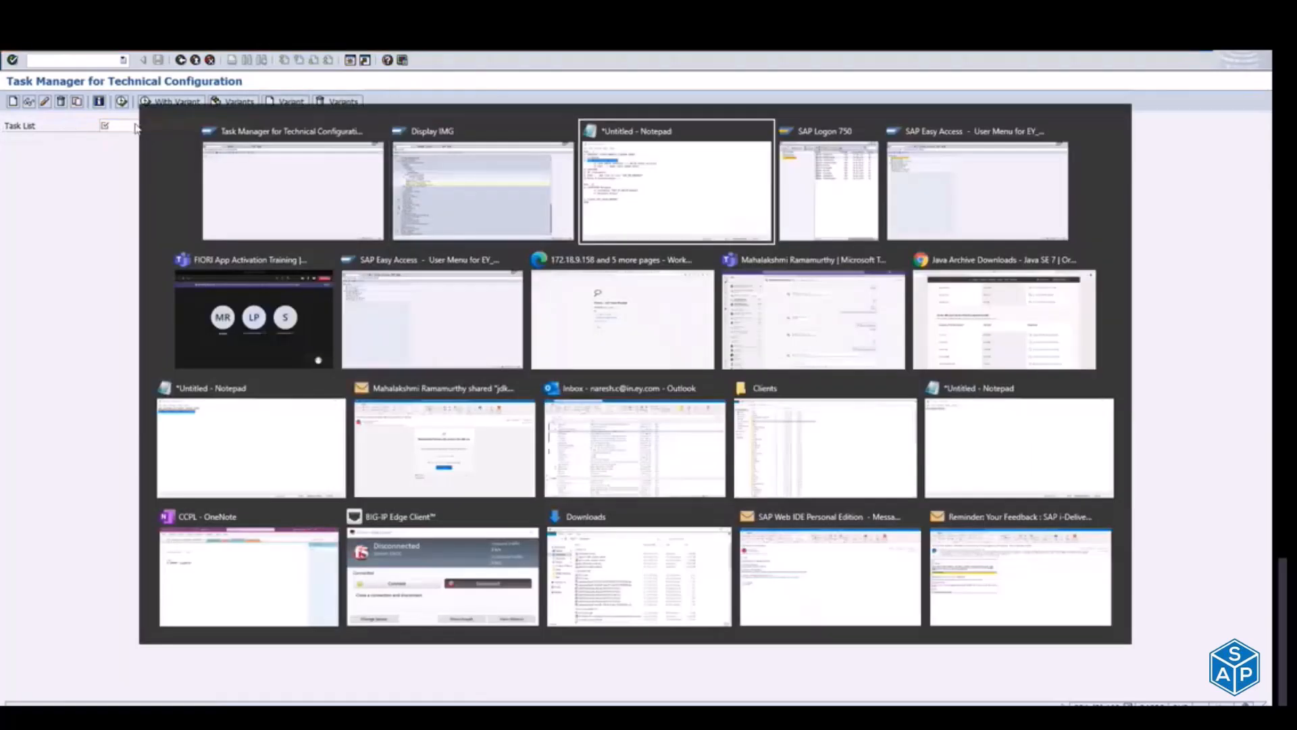
key(Escape)
Step: Copy the task list name SAP_FIORI_CONTENT_ACTIVATION from the Notepad window and enter it as the task list in SAP
click(140, 127)
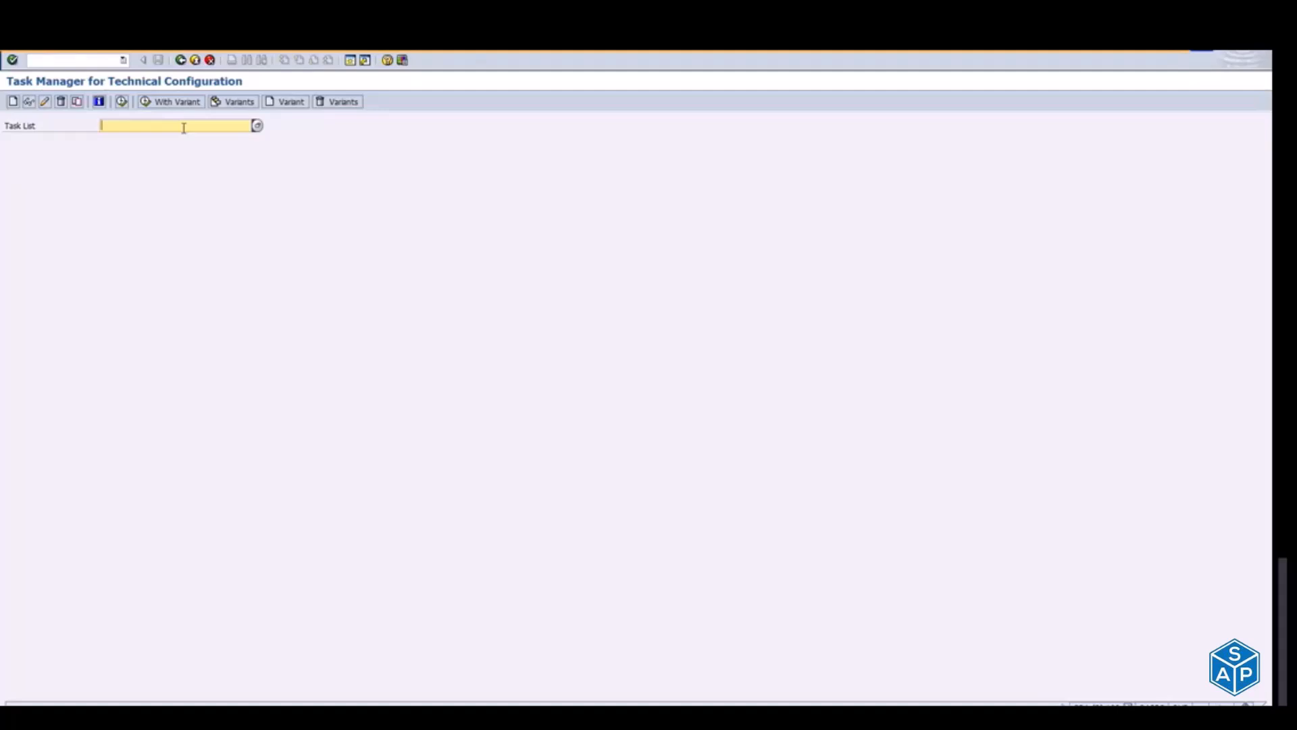
key(alt+Tab)
key(alt+Tab)
key(alt+Tab)
key(alt+Tab)
key(alt+Tab)
key(alt+Tab)
key(alt+Tab)
key(alt+Tab)
key(alt+Tab)
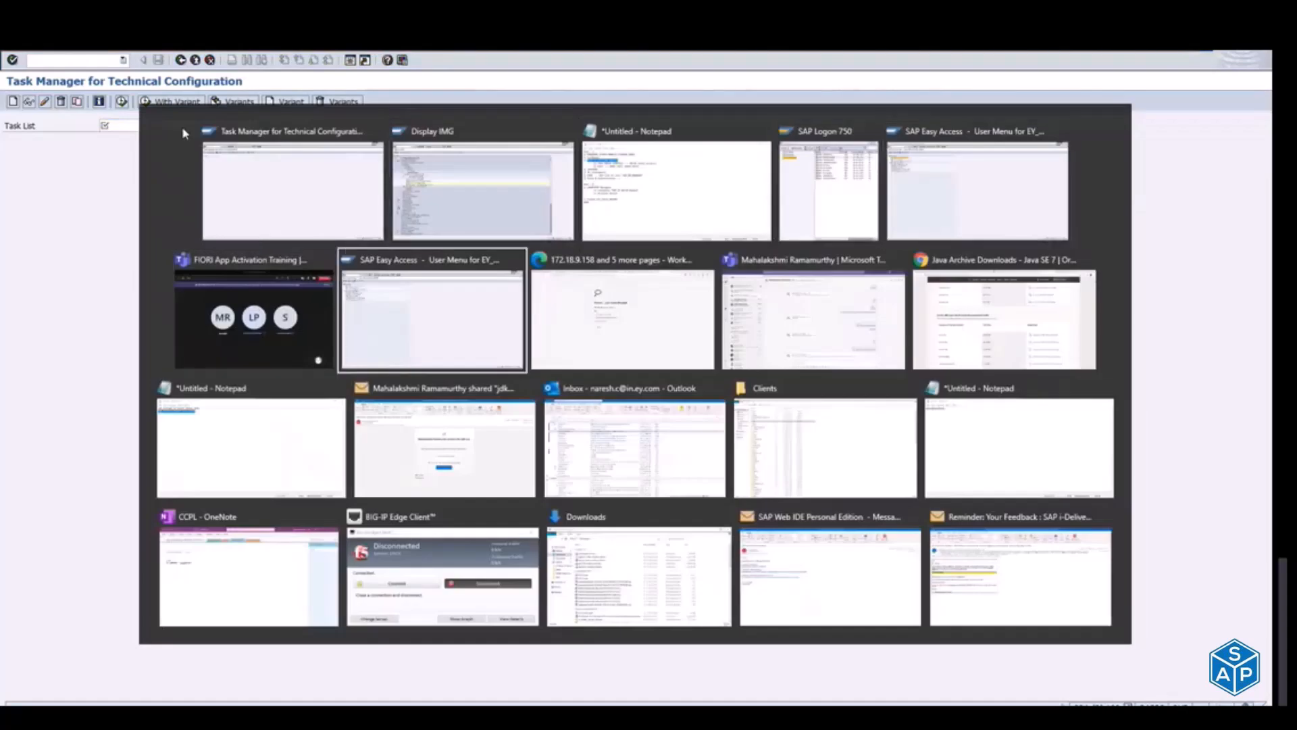
key(alt+Tab)
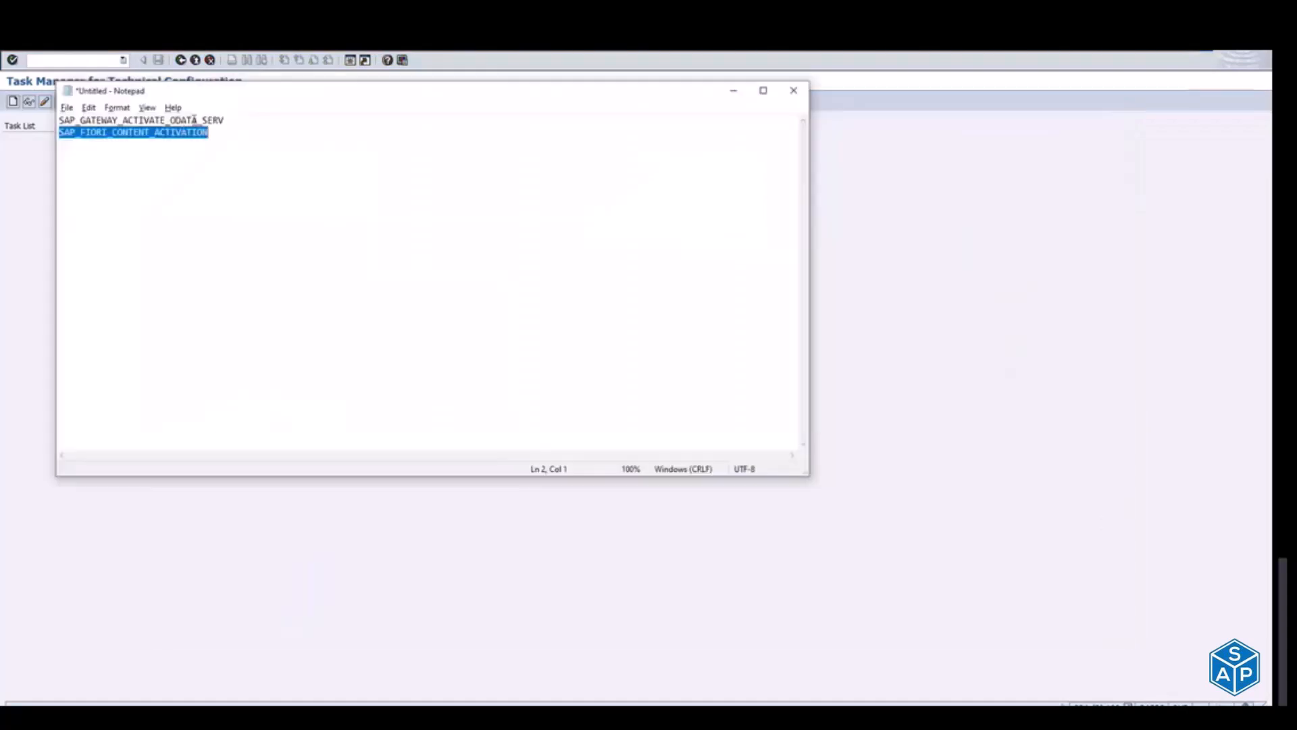
key(alt+Tab)
text(SAP_FIORI_CONTENT_ACTIVATION)
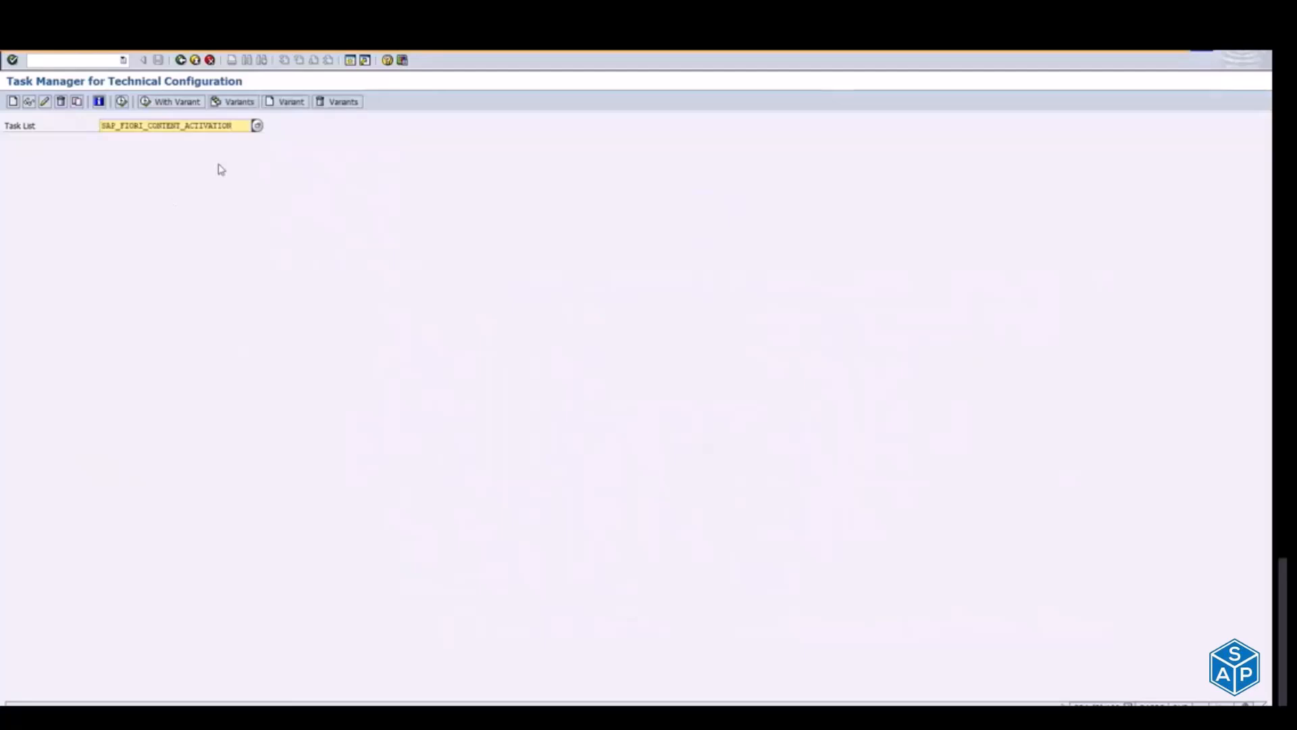
key(alt+Tab)
key(alt+Tab)
key(alt+Tab)
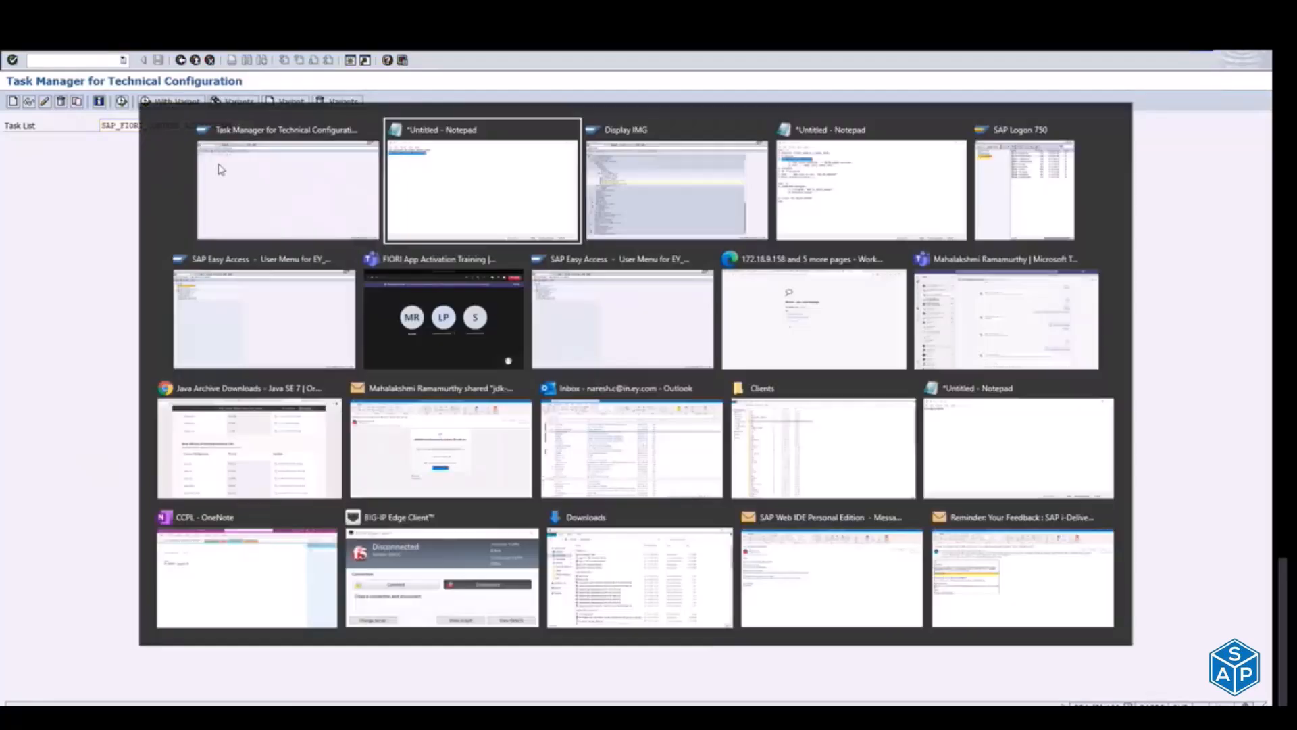
key(Escape)
key(alt+Tab)
key(alt+Tab)
key(alt+Tab)
key(alt+Tab)
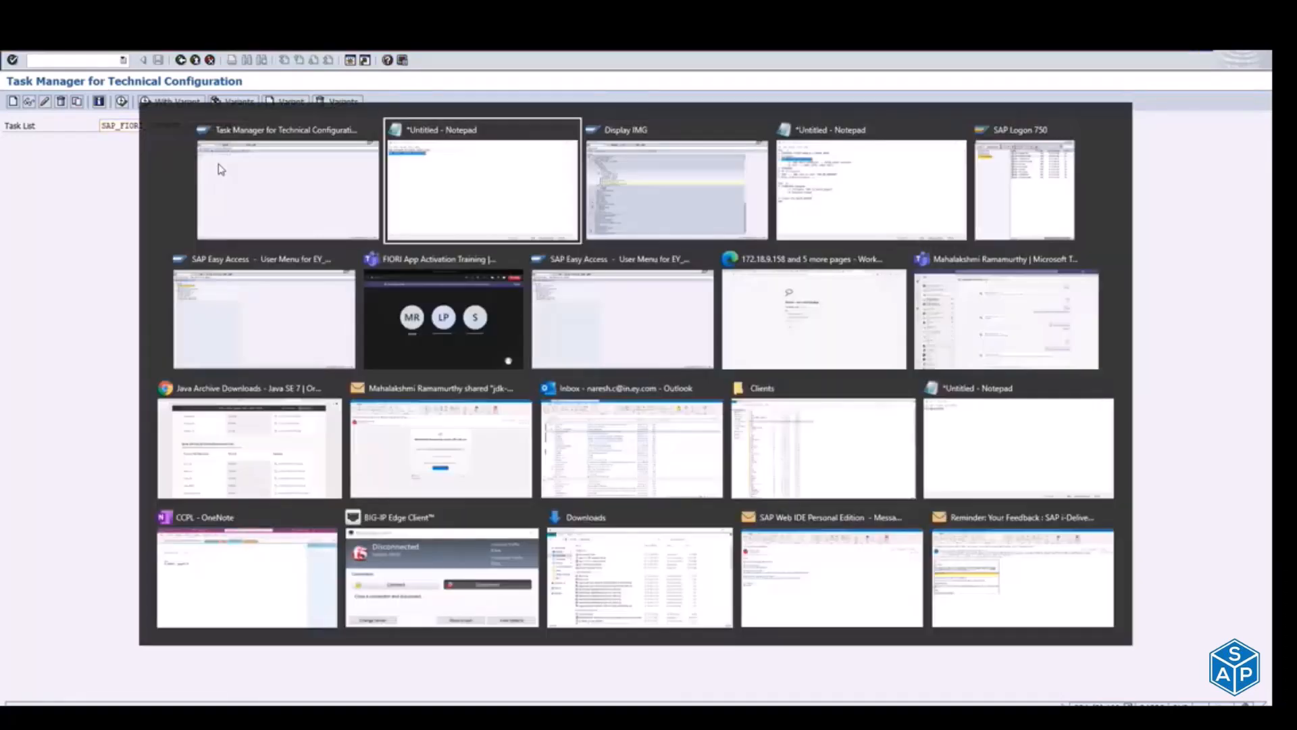
key(Escape)
Step: Switch to the Notepad plan, insert an empty item a) under MASS ACTIVATION (RAPID), and reletter the OData and SICF items b) and C)
key(alt+Tab)
key(alt+Tab)
key(alt+Tab)
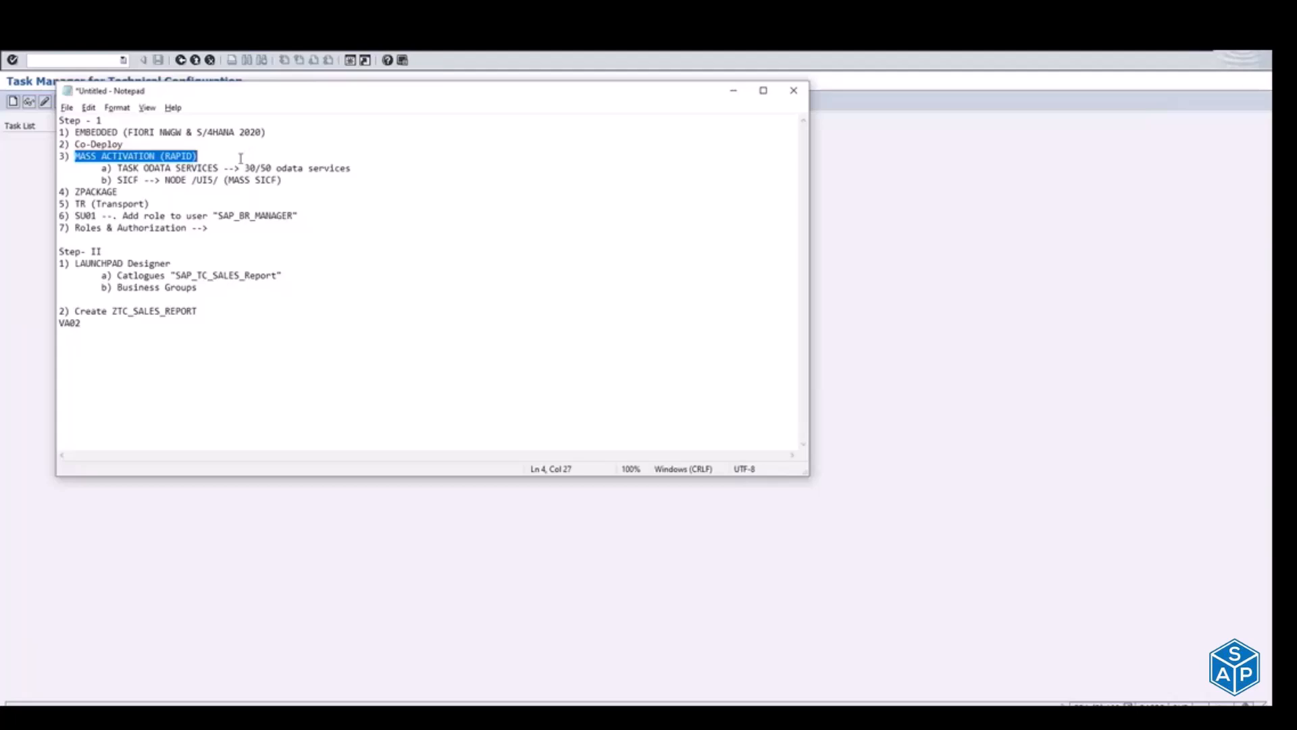
click(243, 156)
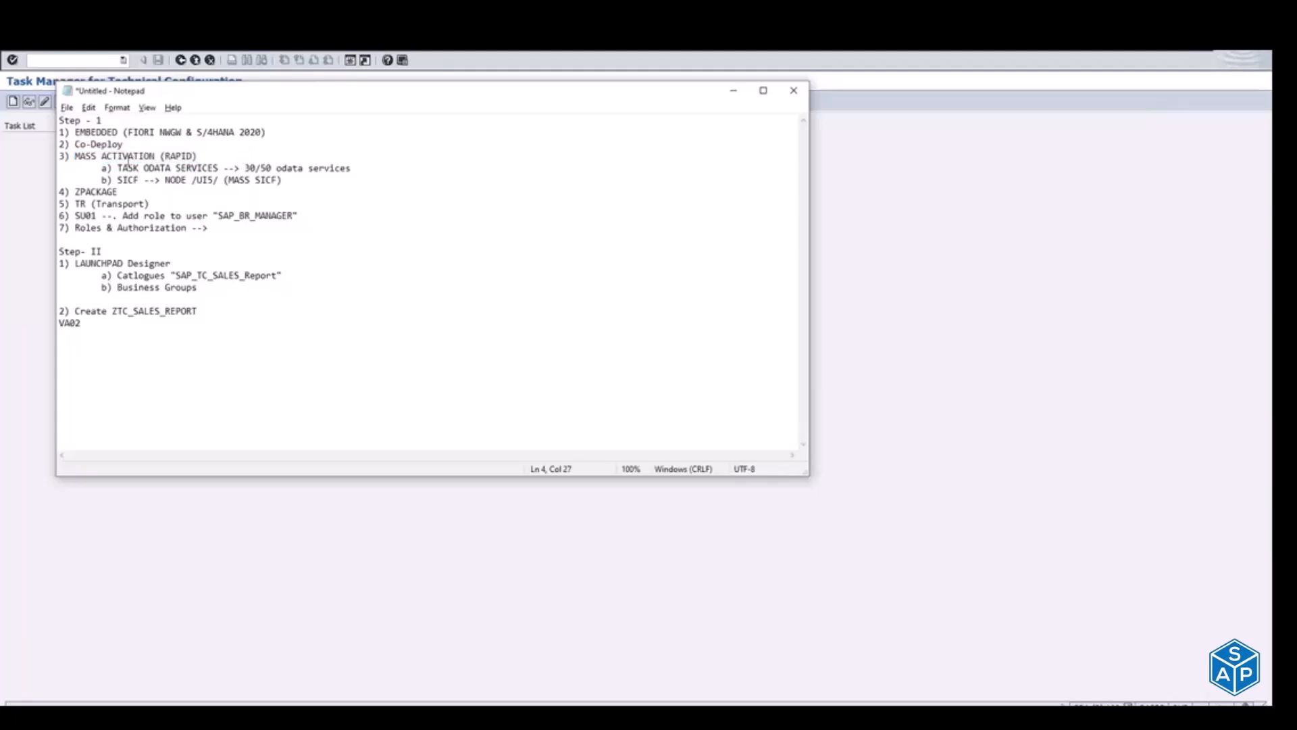
click(117, 168)
key(Return)
key(Tab)
text(b))
key(Down)
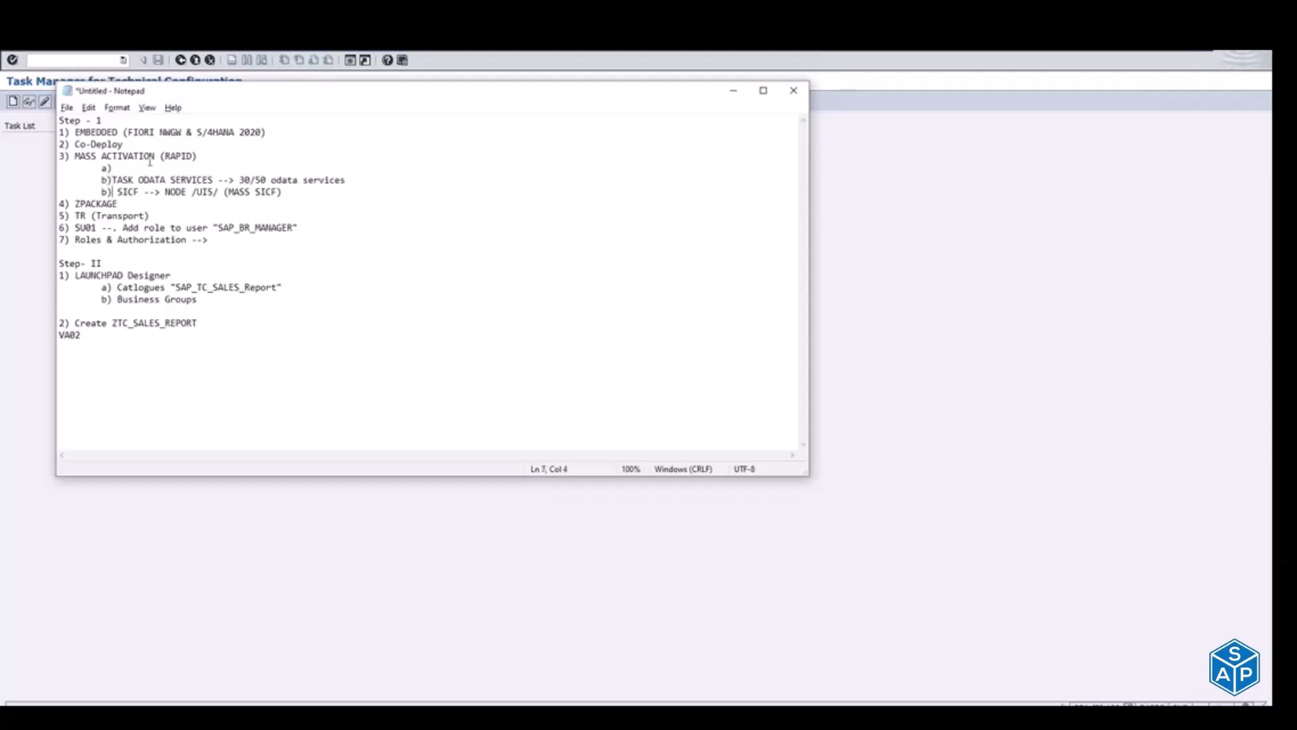
key(BackSpace)
text(C)
Step: Fill item a) with "Content Activation (MASS) - SAP_FIORI_CONTENT_ACTIVATION" and start an indented line below it
key(Up)
key(Up)
text(Content Activation (MASS))
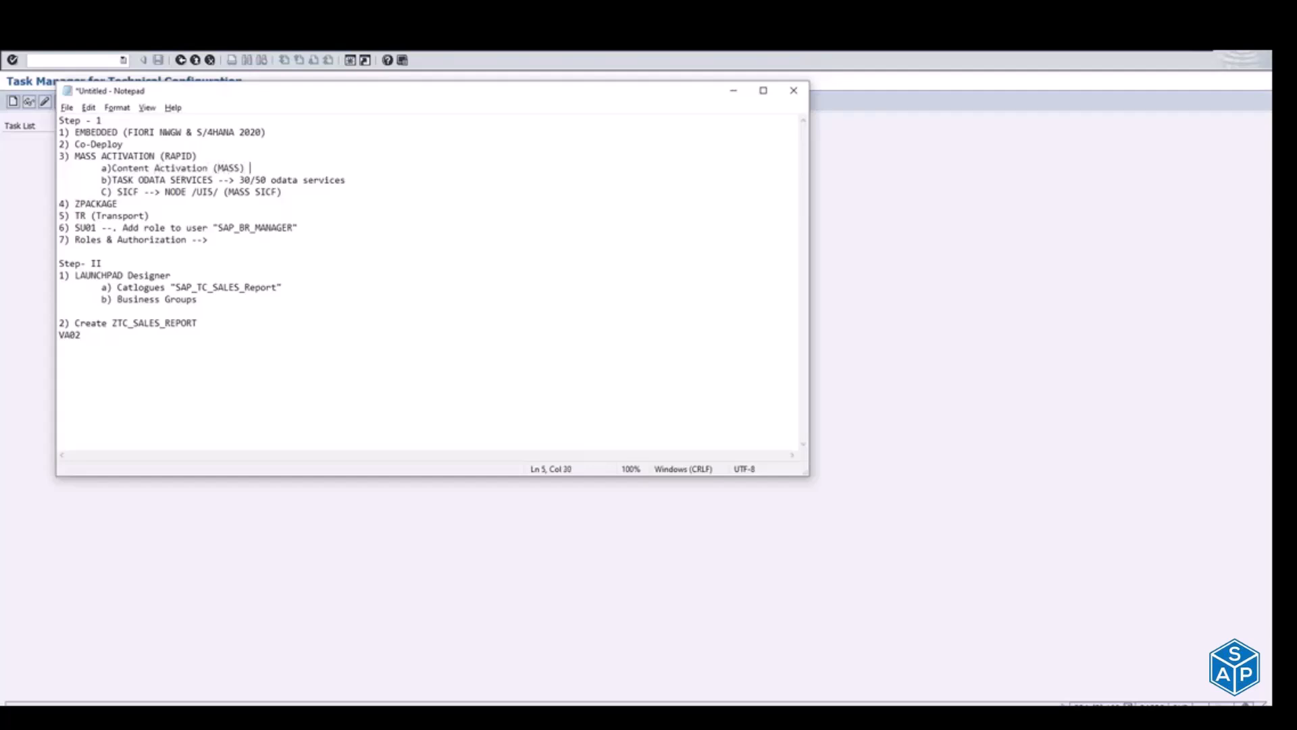
text( - SAP_FIORI_CONTENT_ACTIVATION)
text(SAP_FIORI_CONTENT_ACTIVATION)
key(Return)
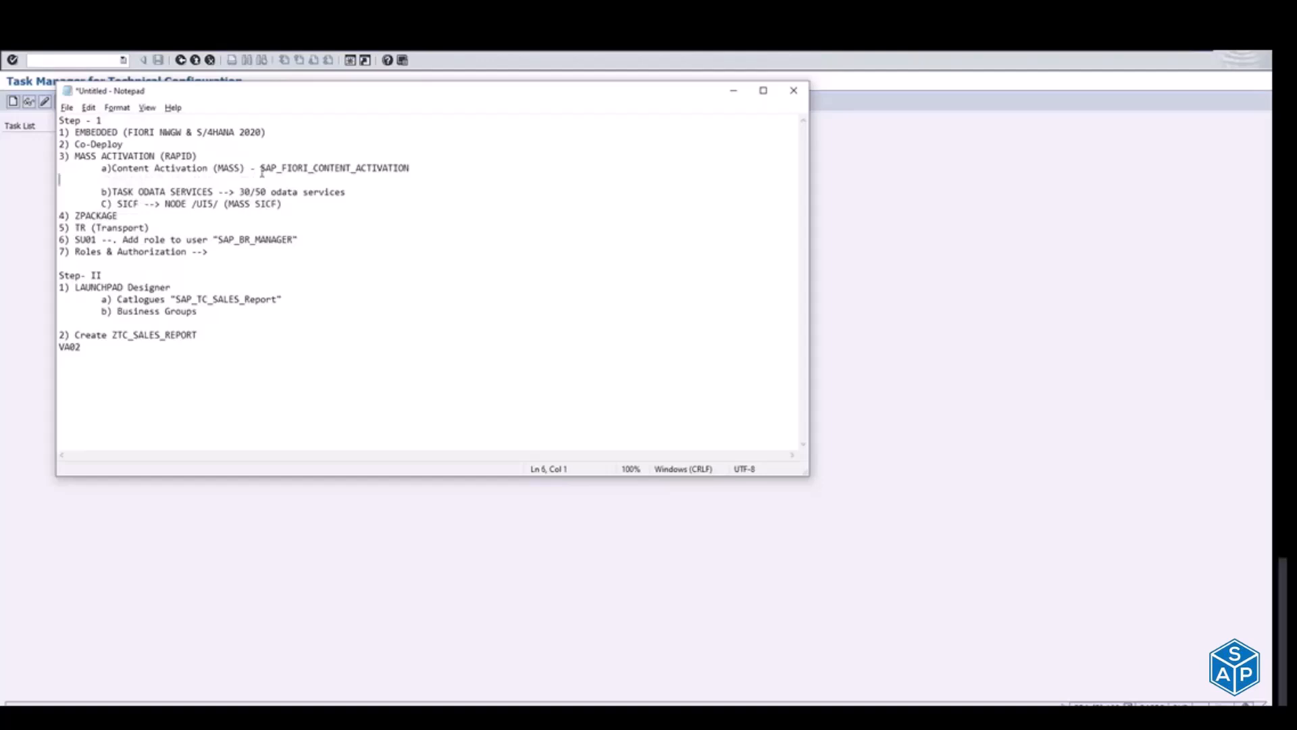
key(Tab)
Step: Return to SAP, generate a task list run for SAP_FIORI_CONTENT_ACTIVATION, and mark the optional task for entering SAP Business Roles for execution
key(alt+Tab)
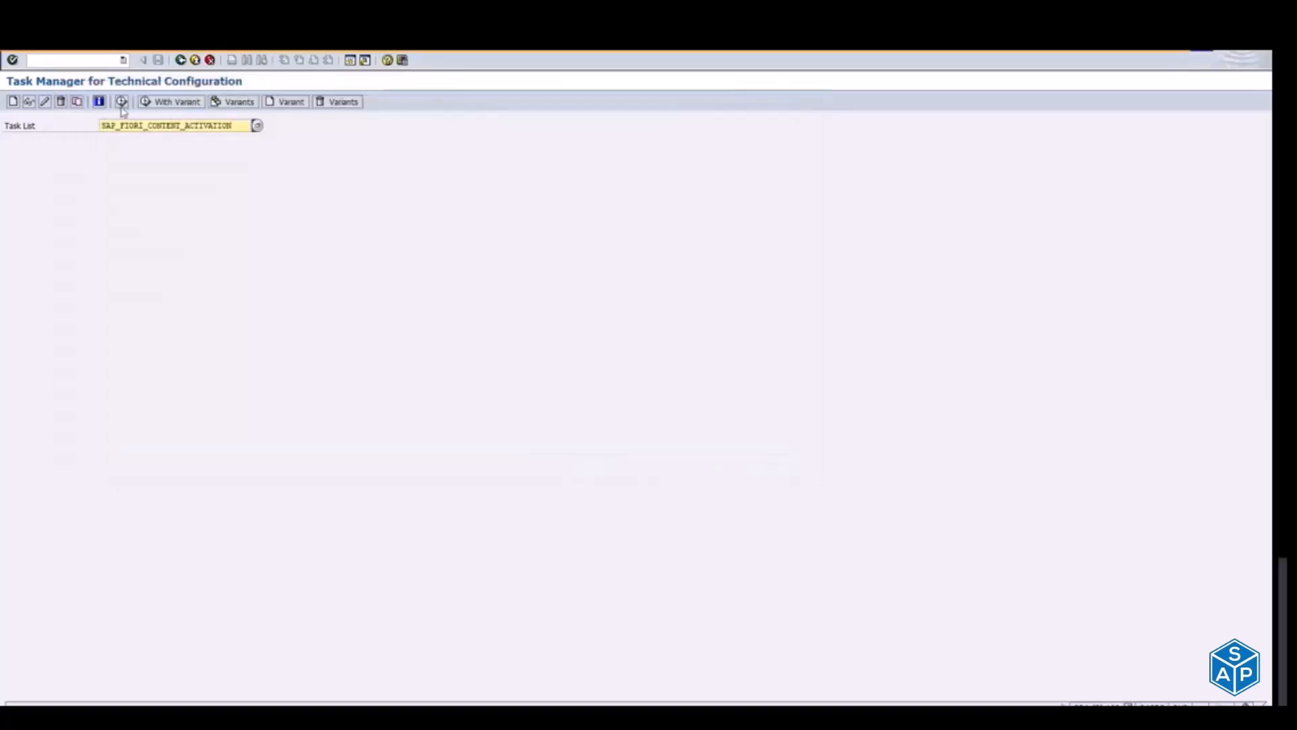
click(122, 103)
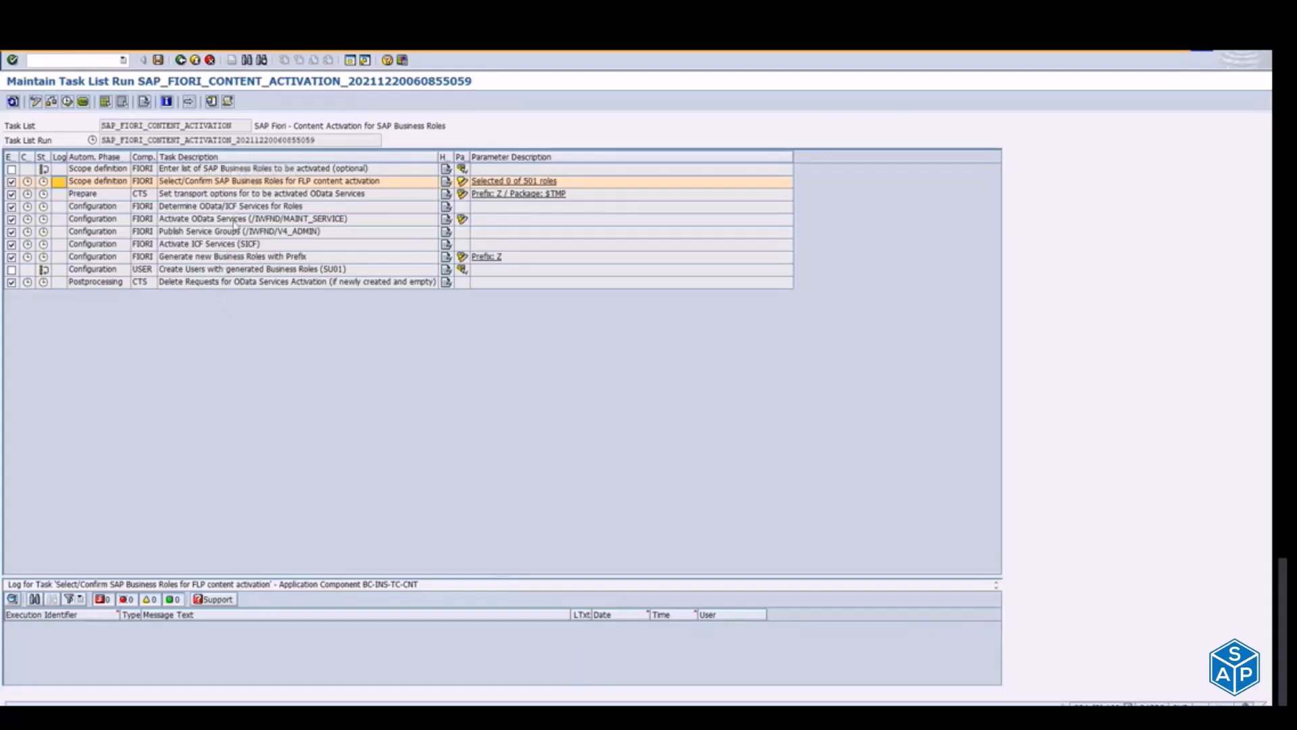
click(12, 169)
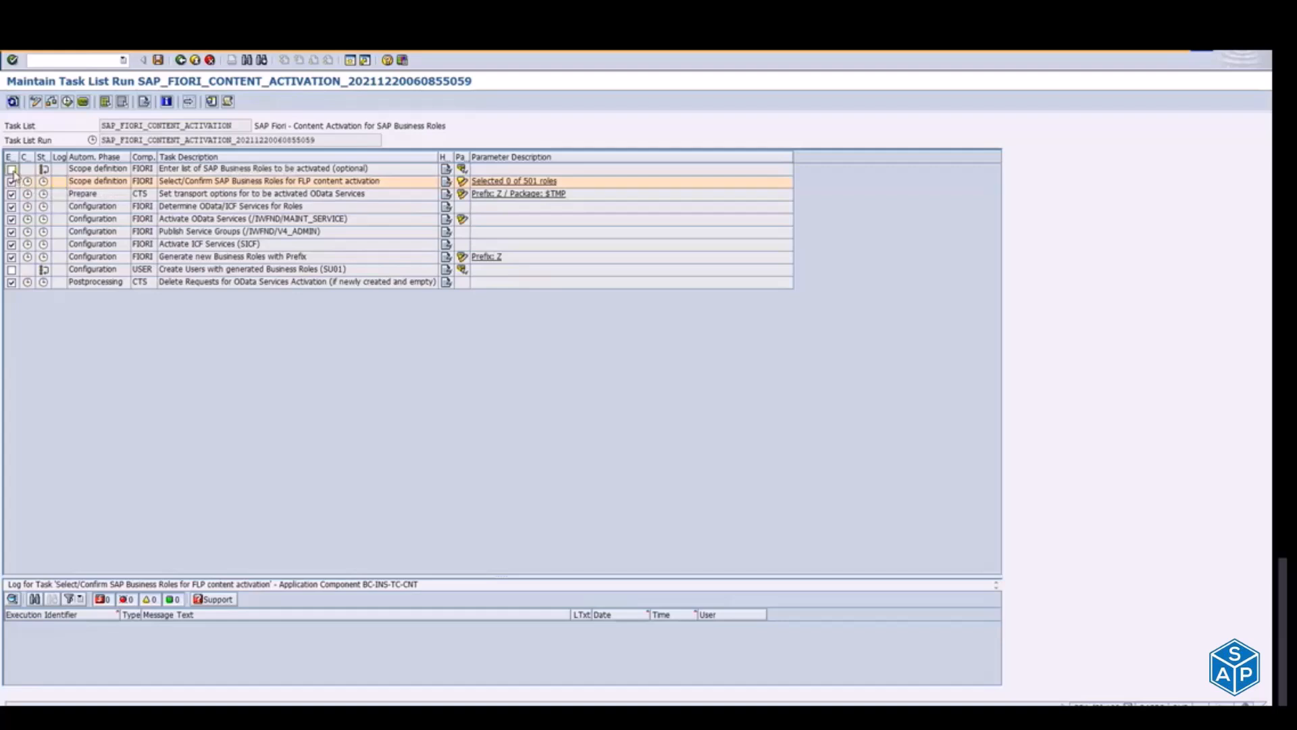
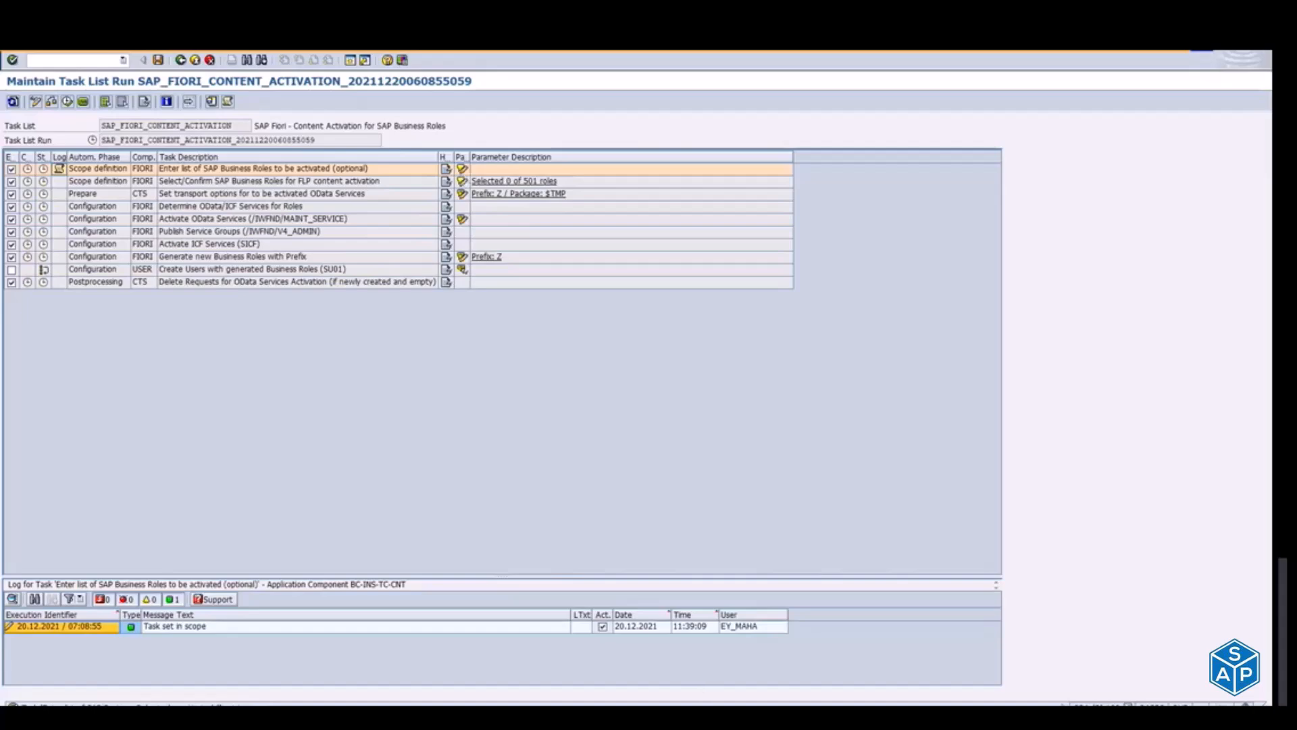
Step: Switch to Chrome, open the SAP Fiori Apps Reference Library (fioriappslibrary.hana.ondemand.com) in a new tab, and dismiss the multi language support notice
click(603, 703)
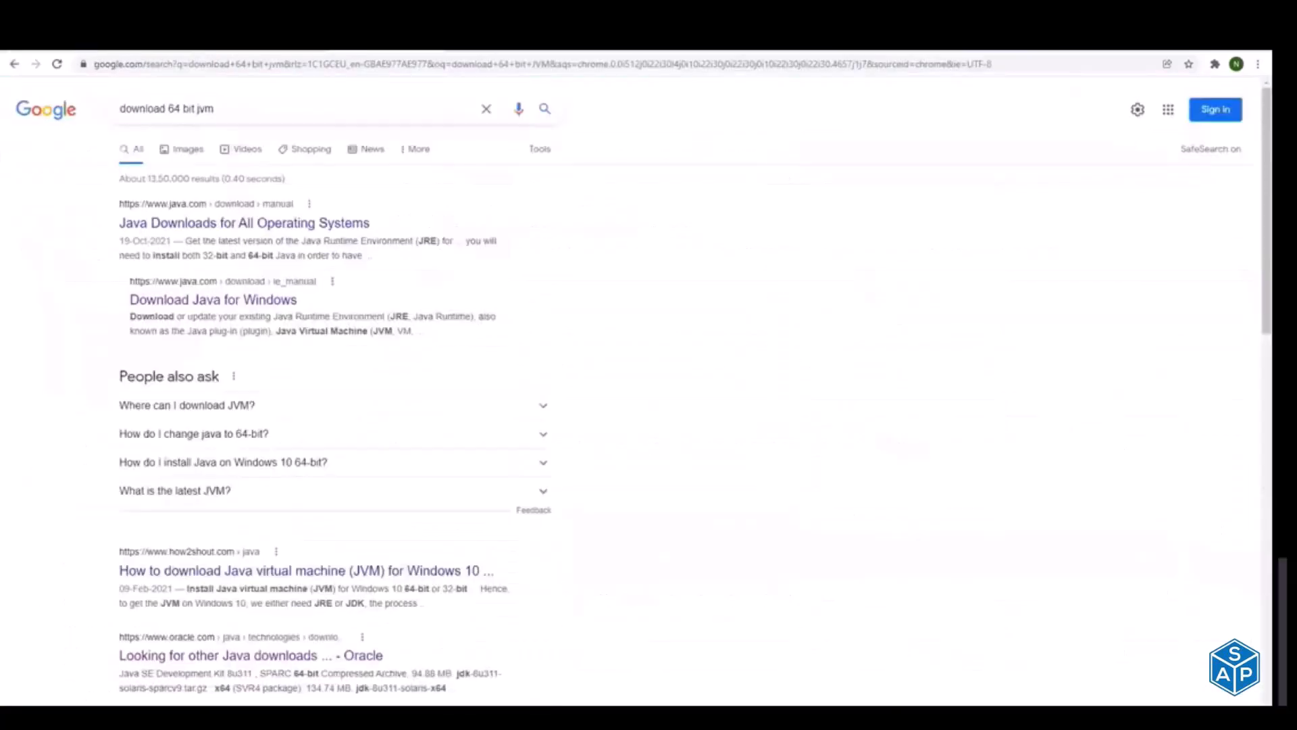
key(ctrl+t)
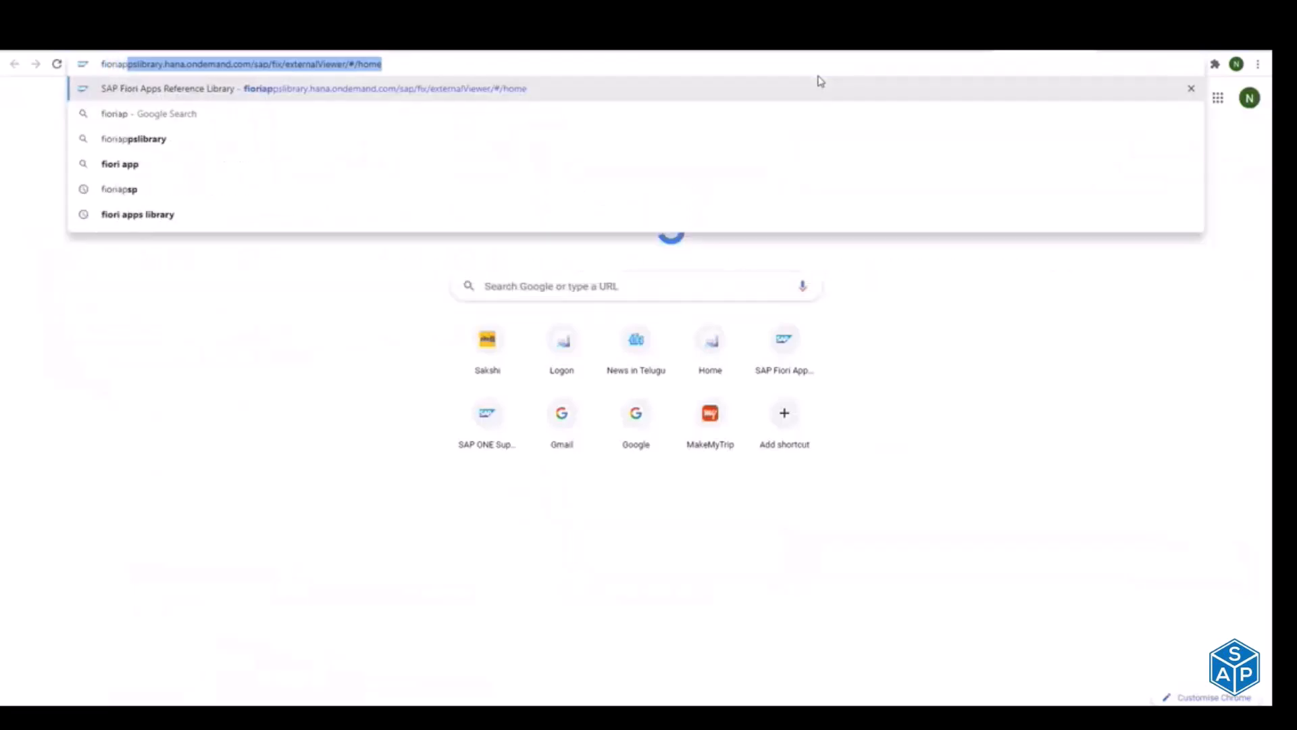
key(Return)
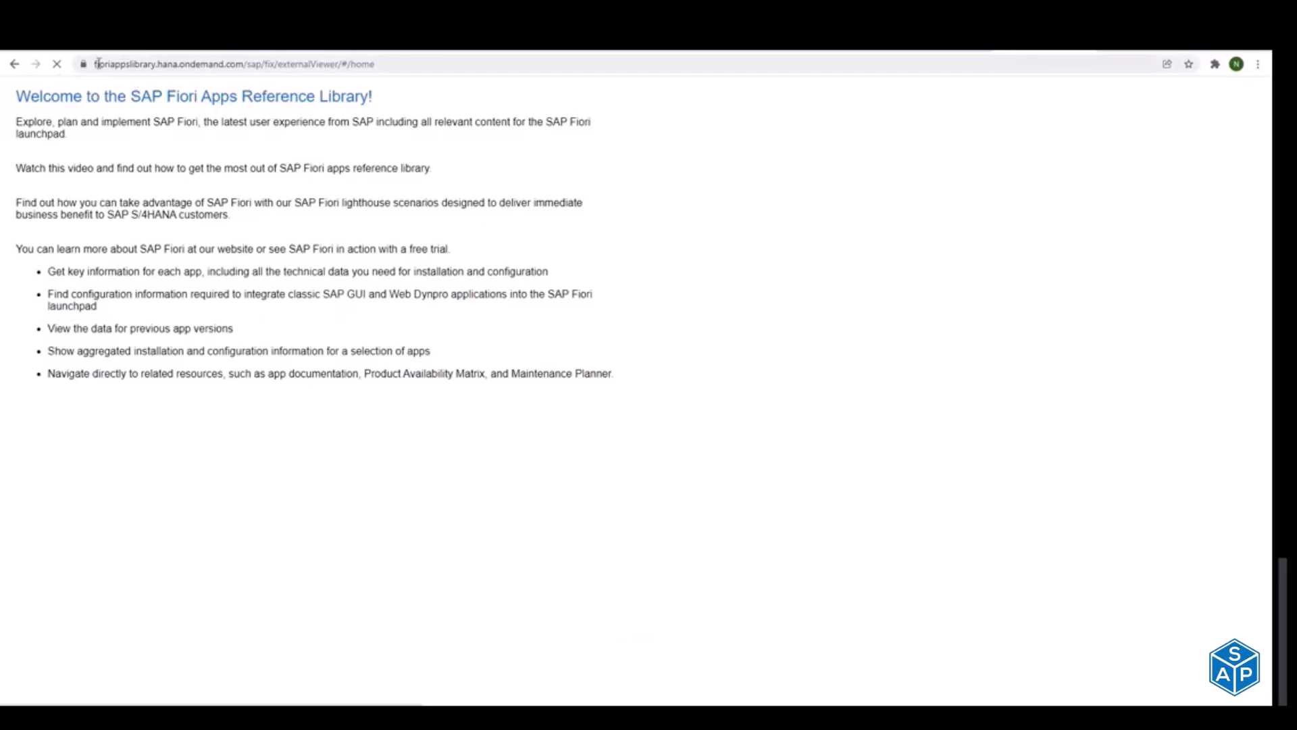
drag(96, 63, 406, 67)
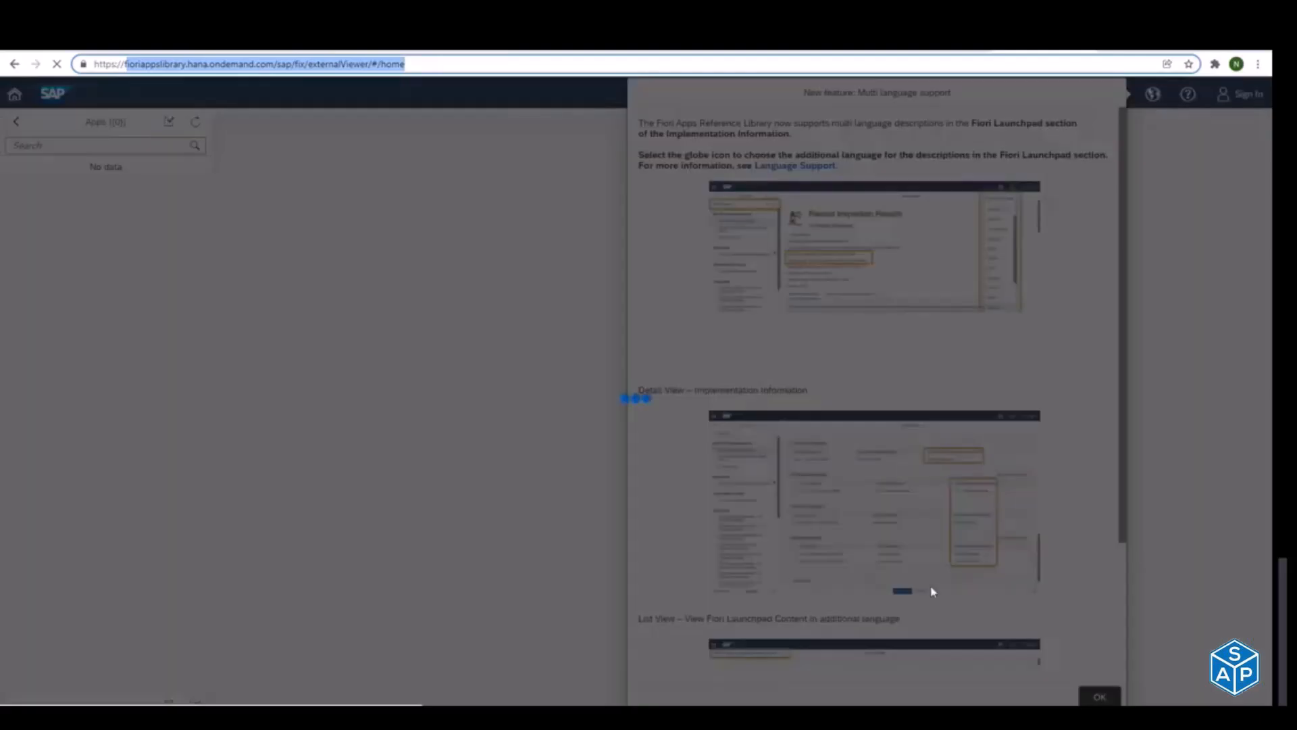
click(1098, 702)
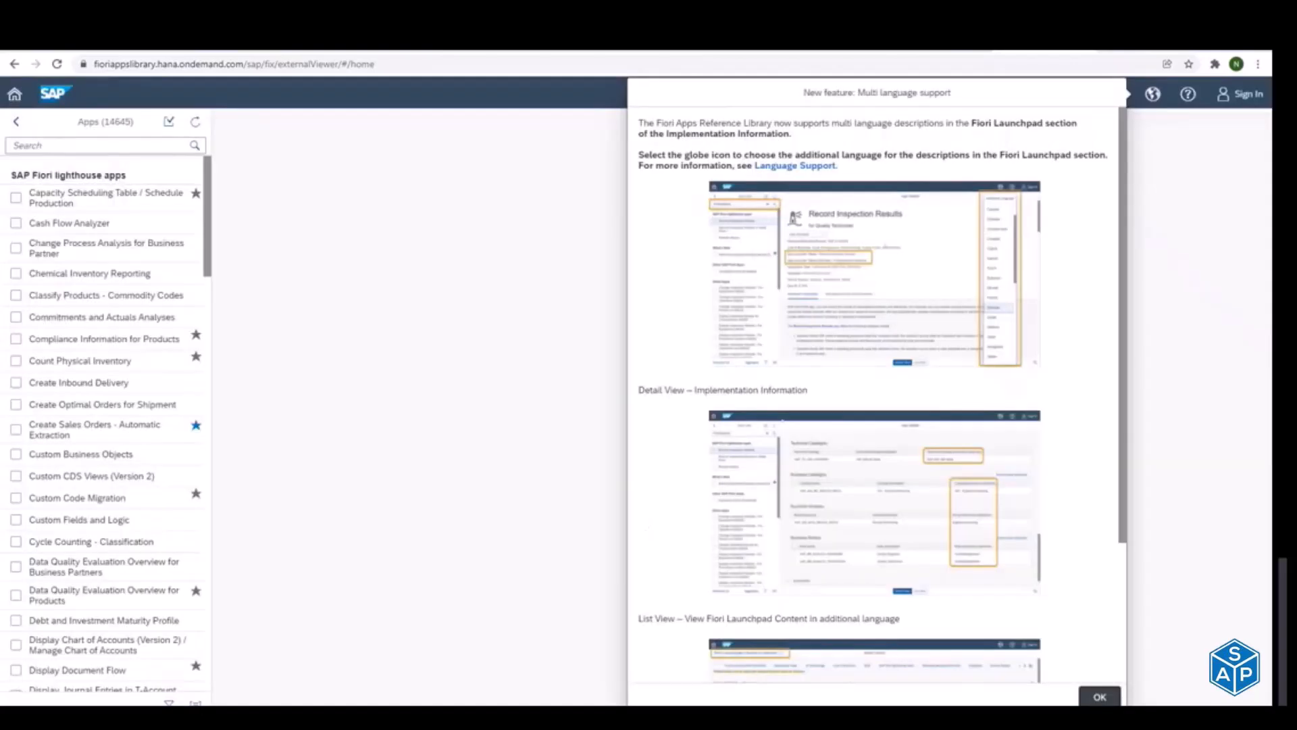
click(1100, 696)
Step: Search the Fiori apps list for the business role SAP_BR_MANAGER and look through the matching apps
click(92, 145)
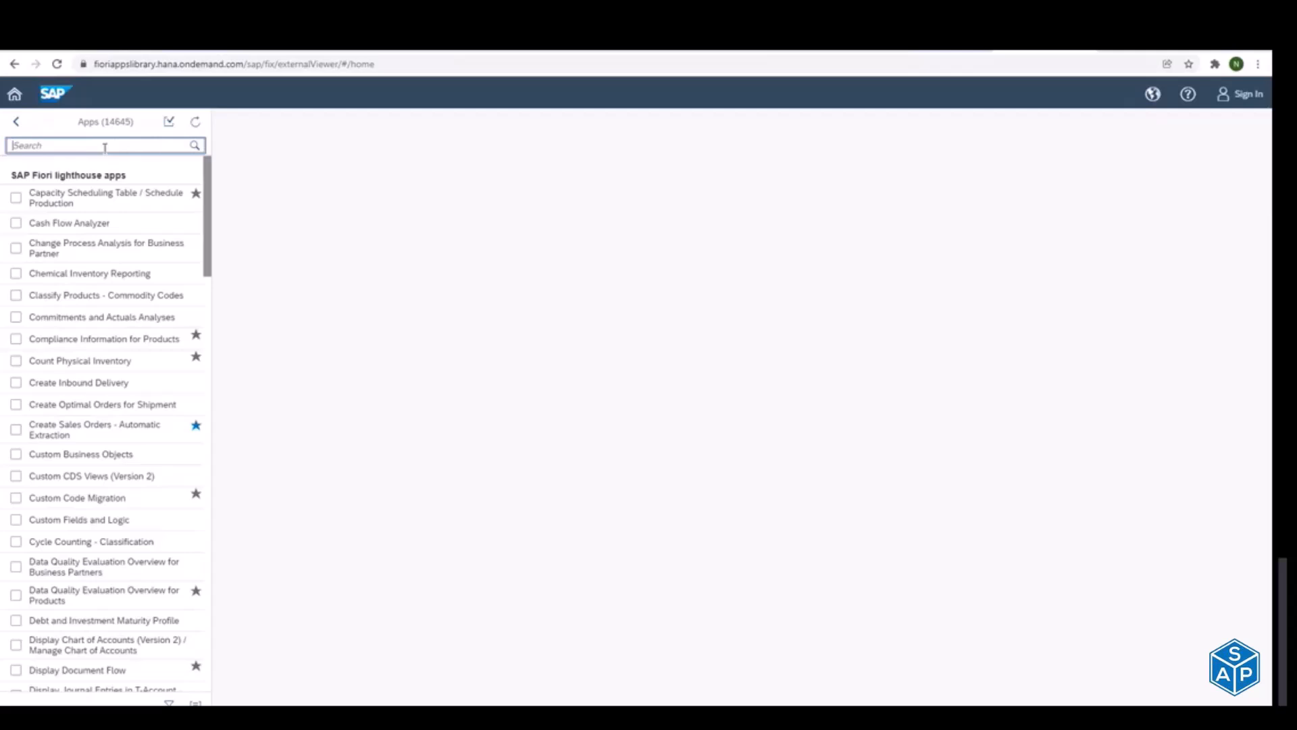
text(SAP_BR_)
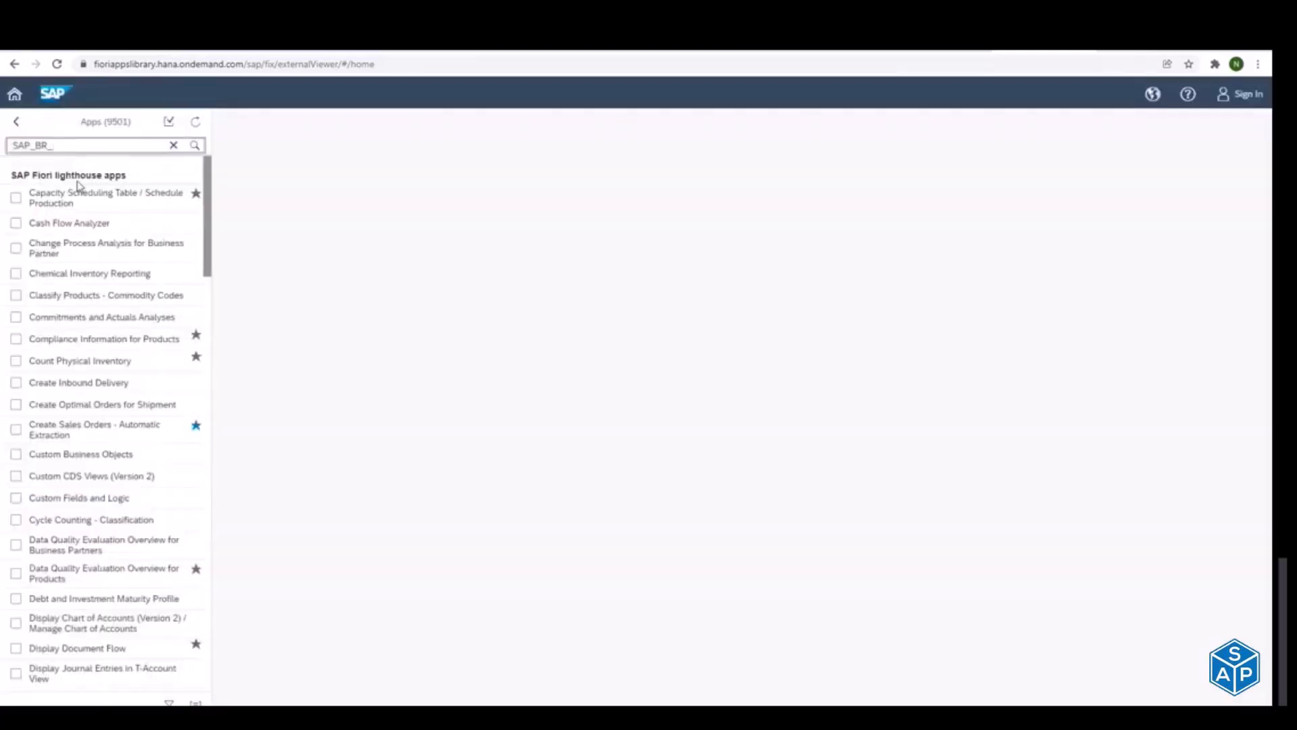
click(91, 146)
text(MA)
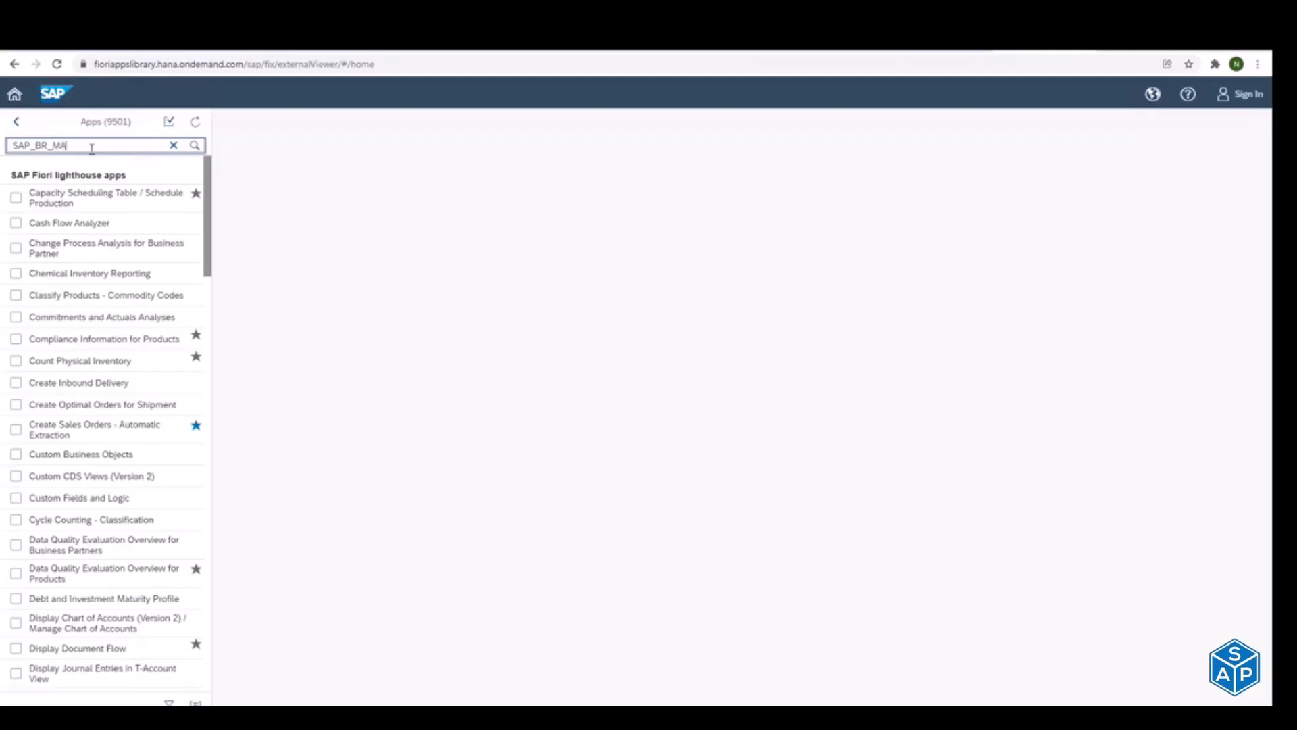
text(NAGER)
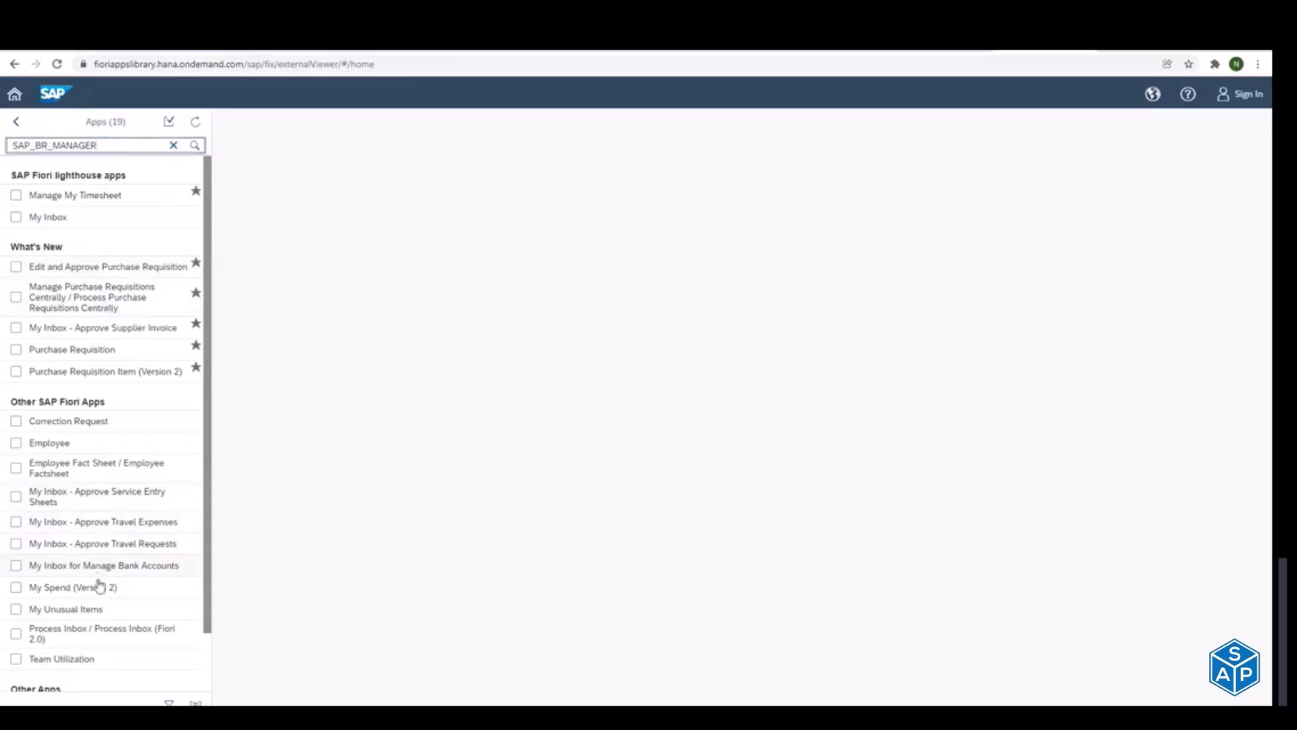
drag(206, 556, 224, 523)
Step: Replace the app search with "Manage Sales order" and open the details of the Manage Sales Orders app
drag(115, 149, 4, 149)
text(Manage Sales order)
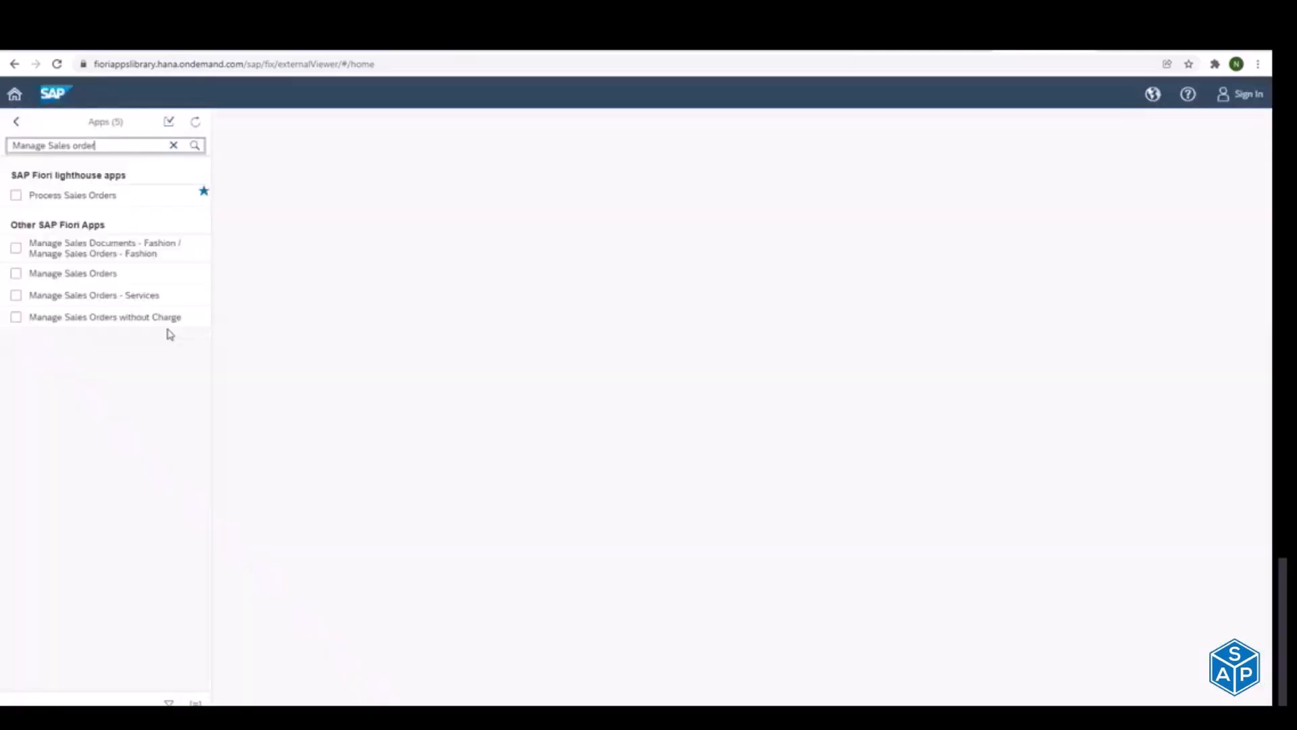
click(112, 277)
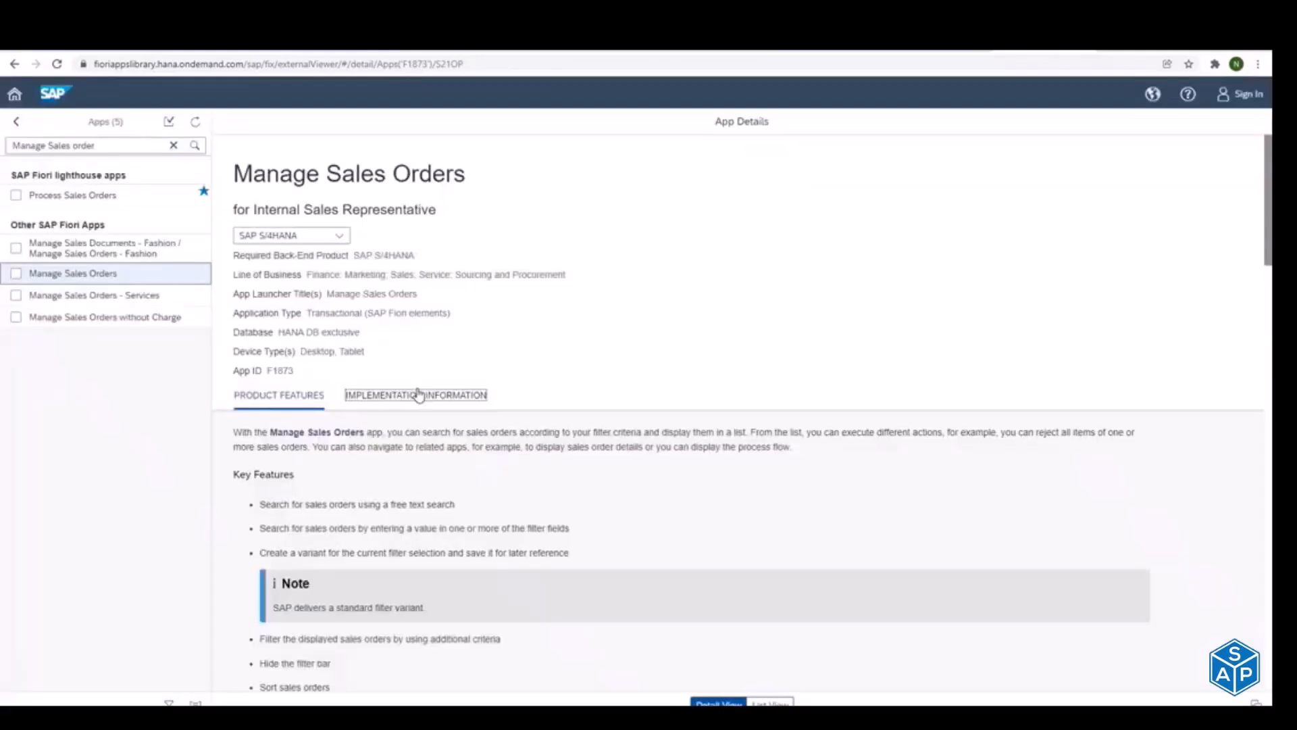
Step: Display the implementation information of Manage Sales Orders for the SAP S/4HANA 2020 delivery
click(418, 394)
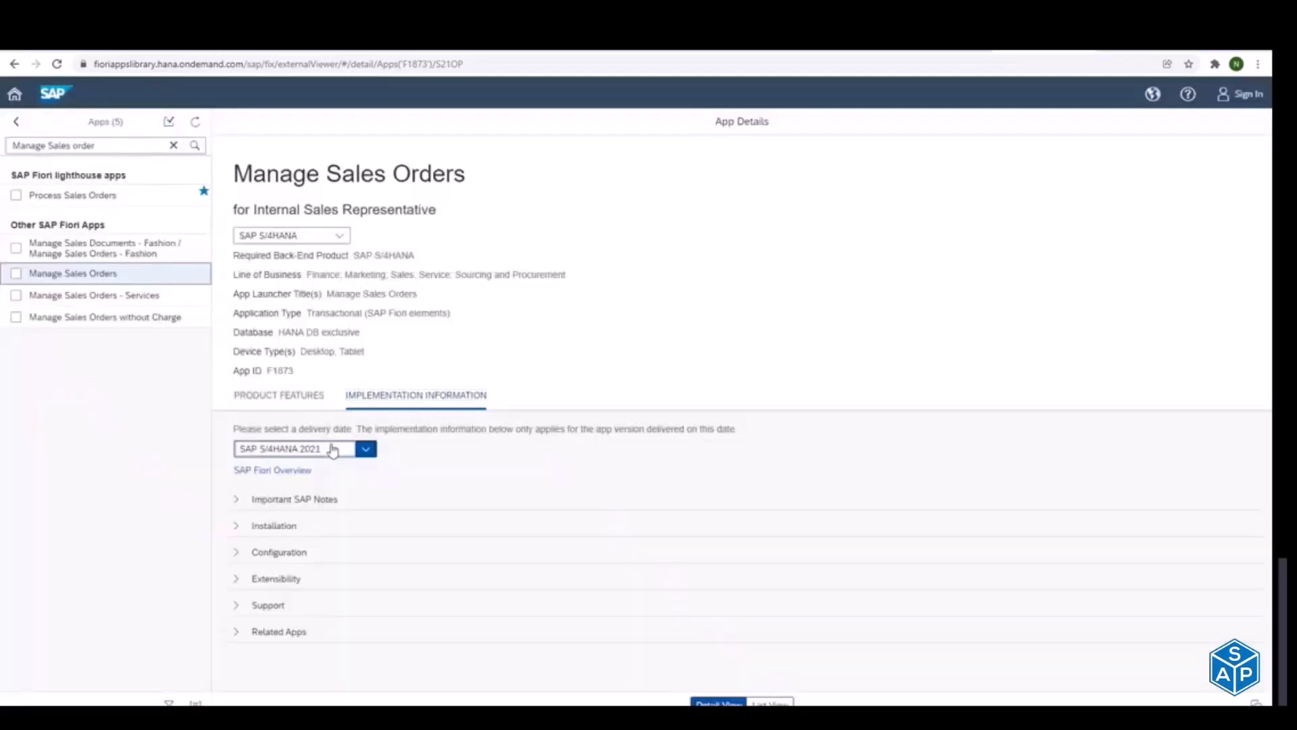
click(333, 450)
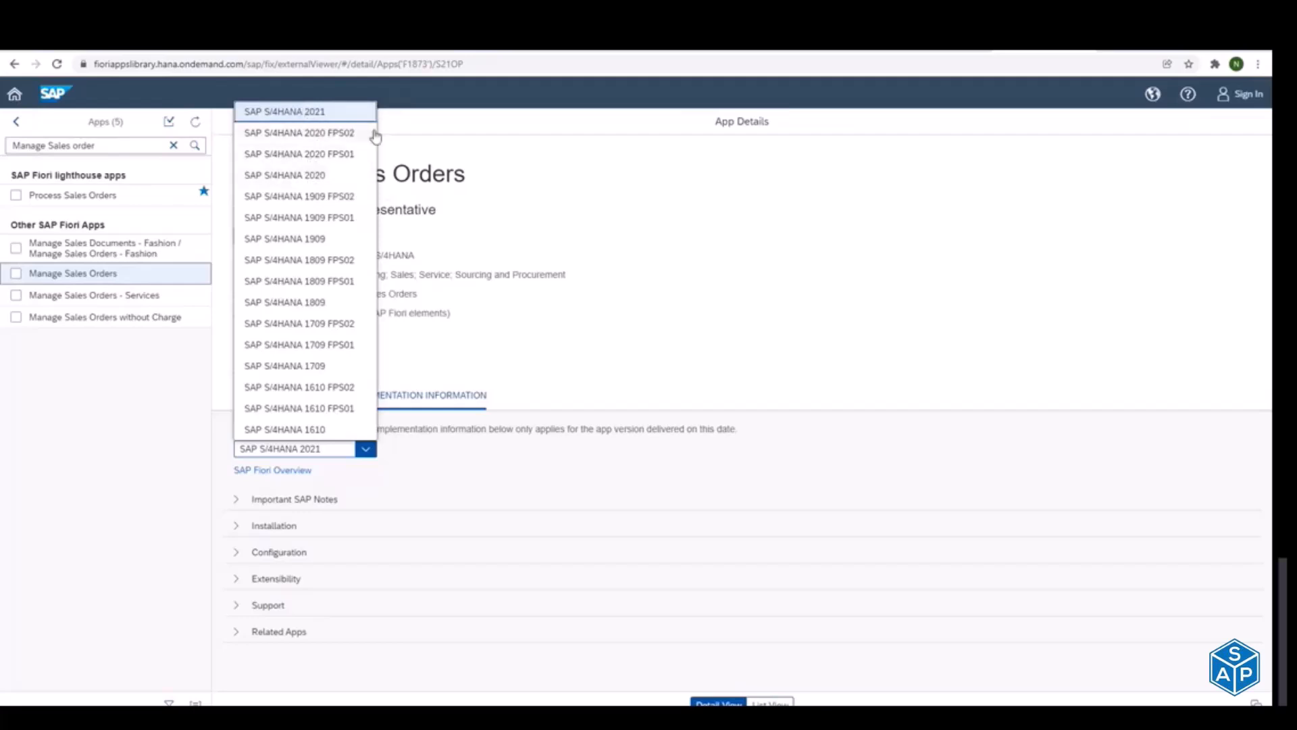
click(305, 179)
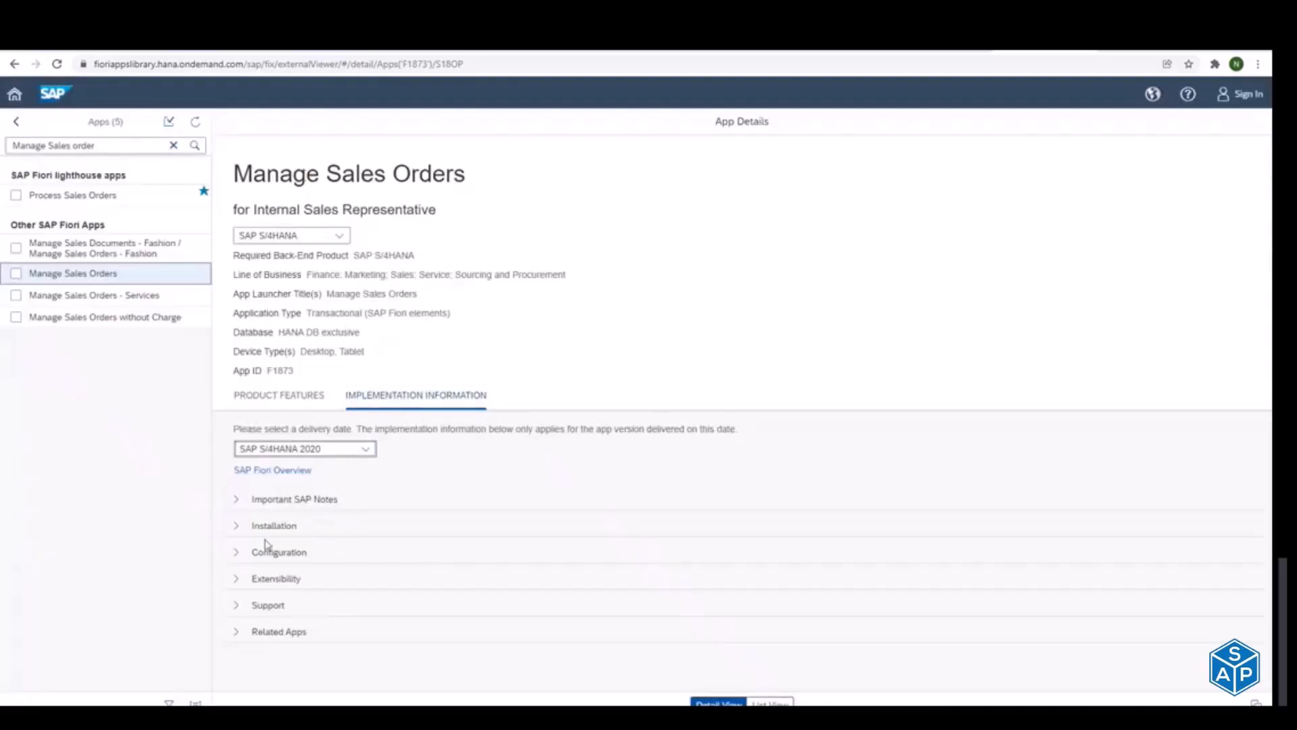
Step: Expand the Configuration and Installation sections, examine the front-end and back-end software component versions, and collapse Installation again
click(236, 554)
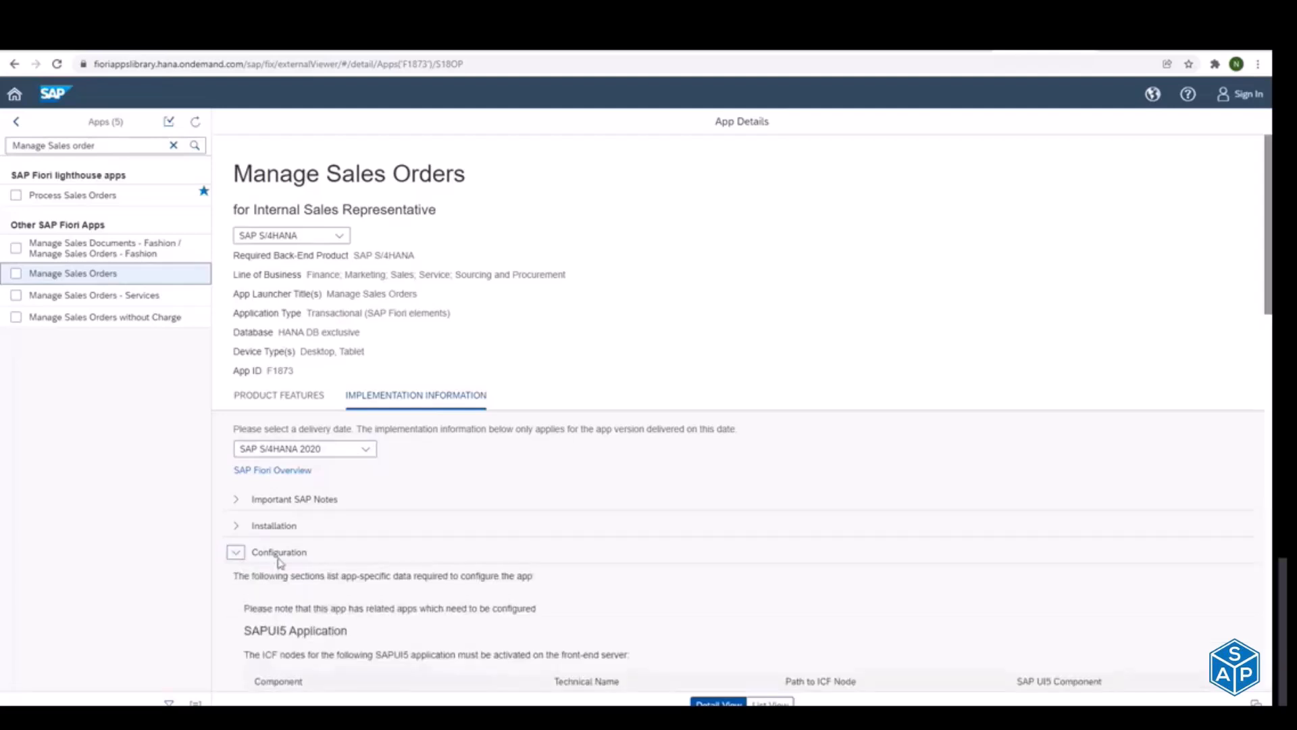
click(236, 526)
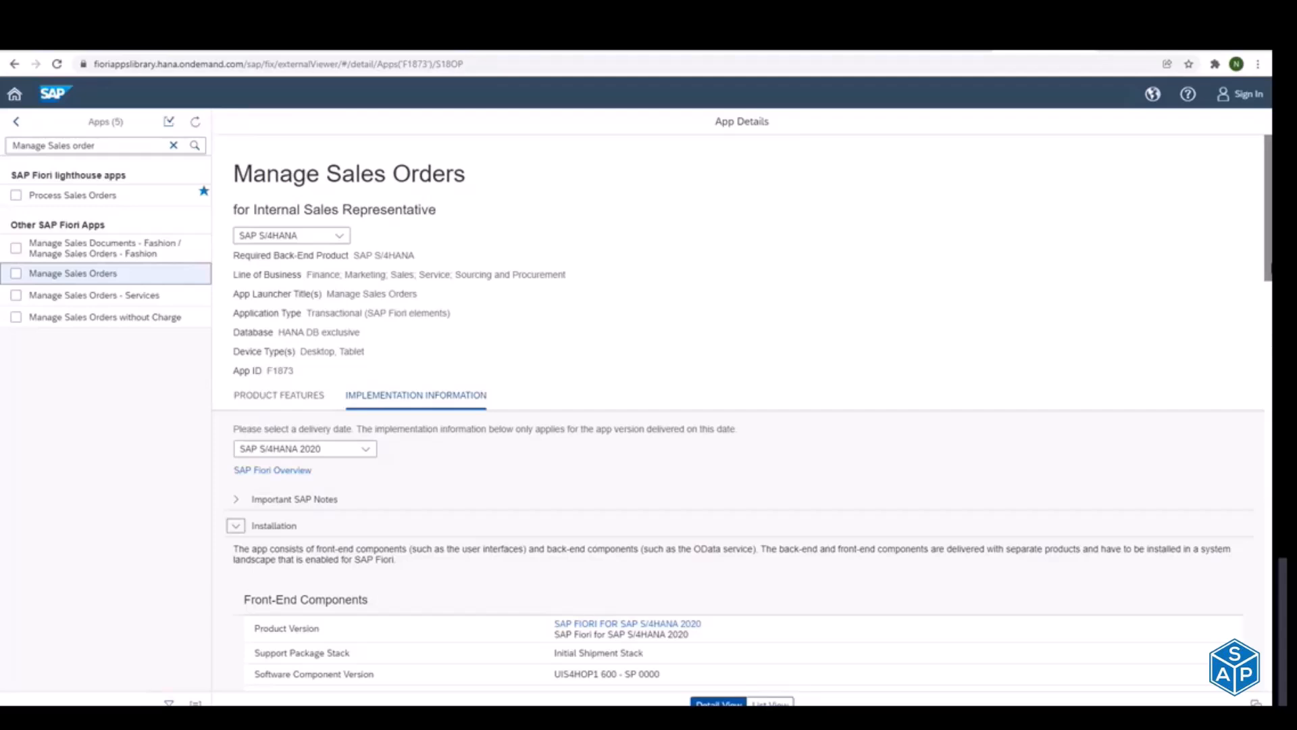
scroll(239, 533, down, 2)
scroll(1225, 347, down, 3)
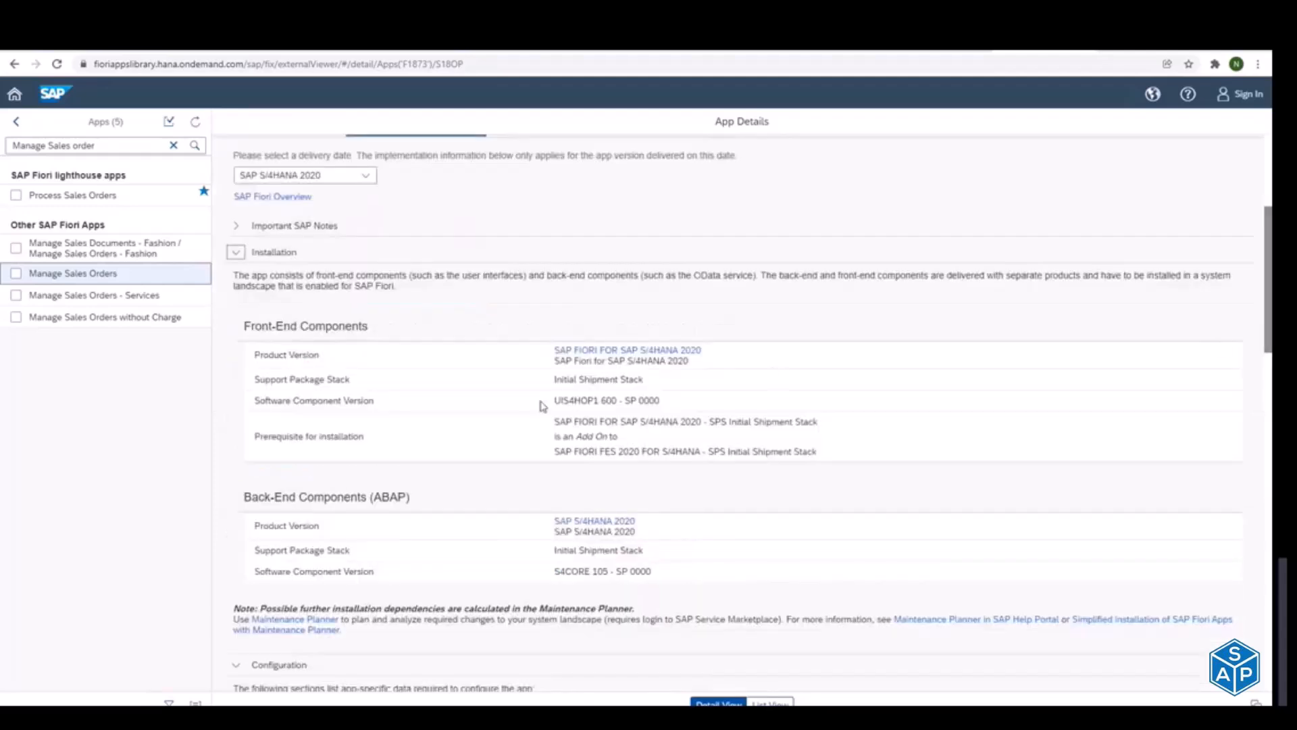
drag(553, 400, 600, 403)
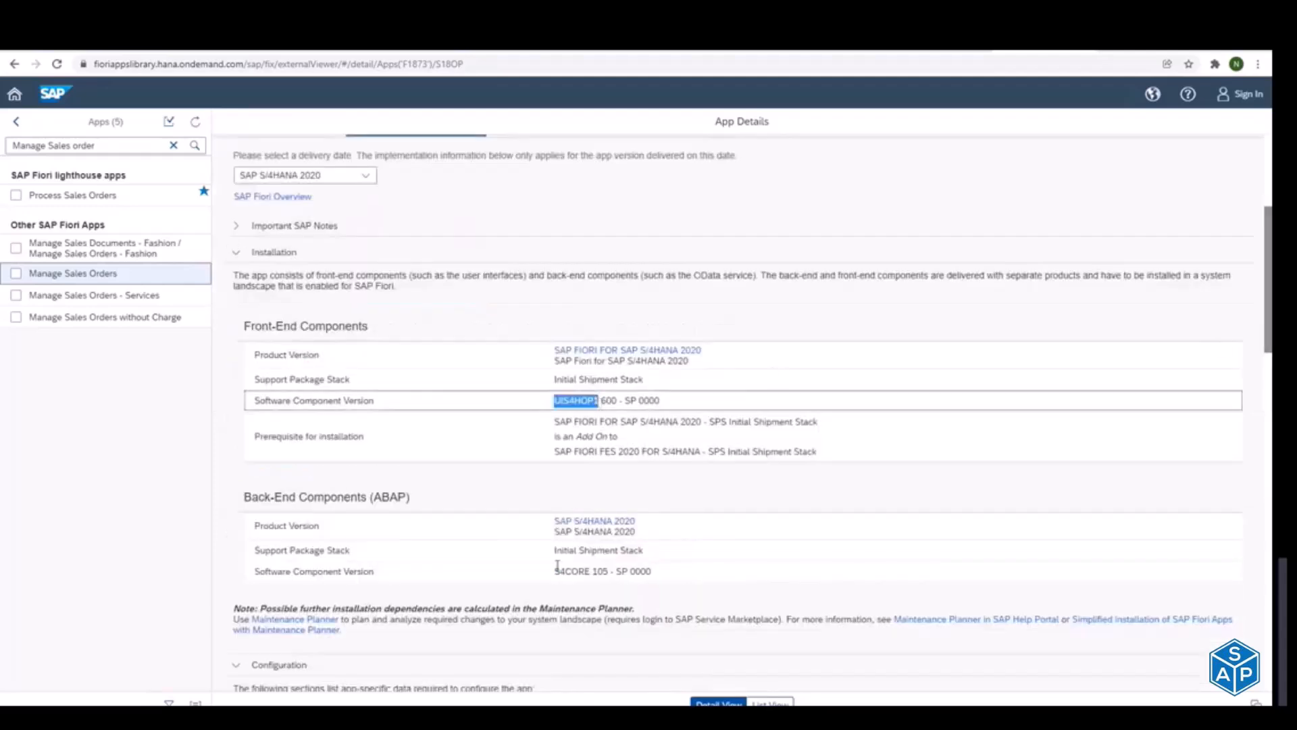
drag(555, 571, 628, 572)
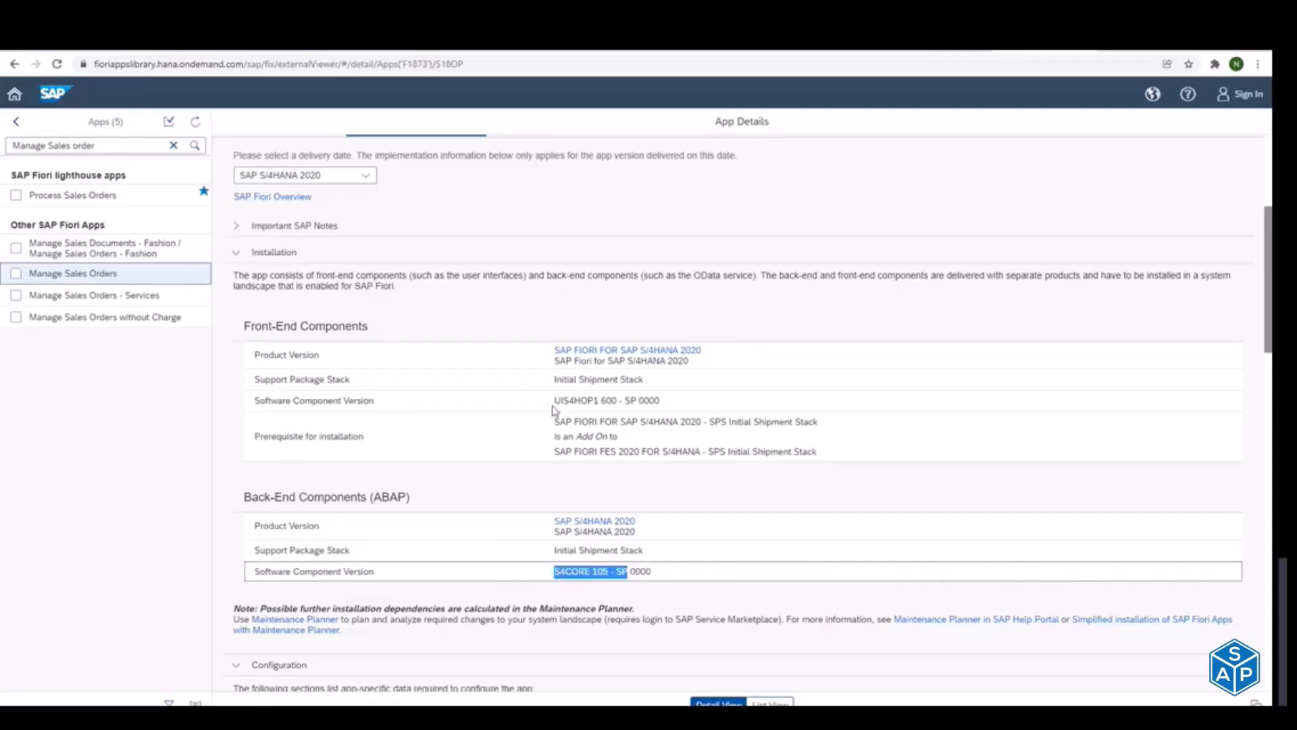
drag(554, 400, 581, 401)
drag(554, 571, 578, 571)
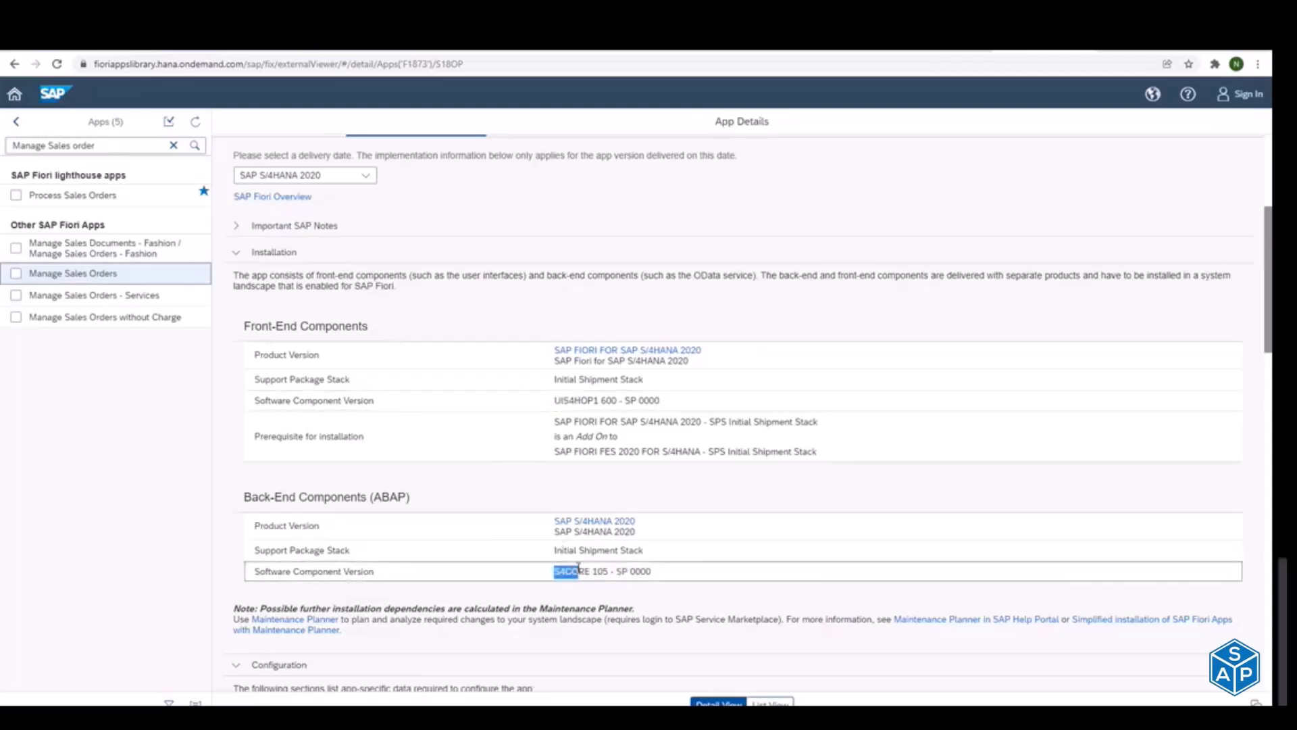
click(236, 254)
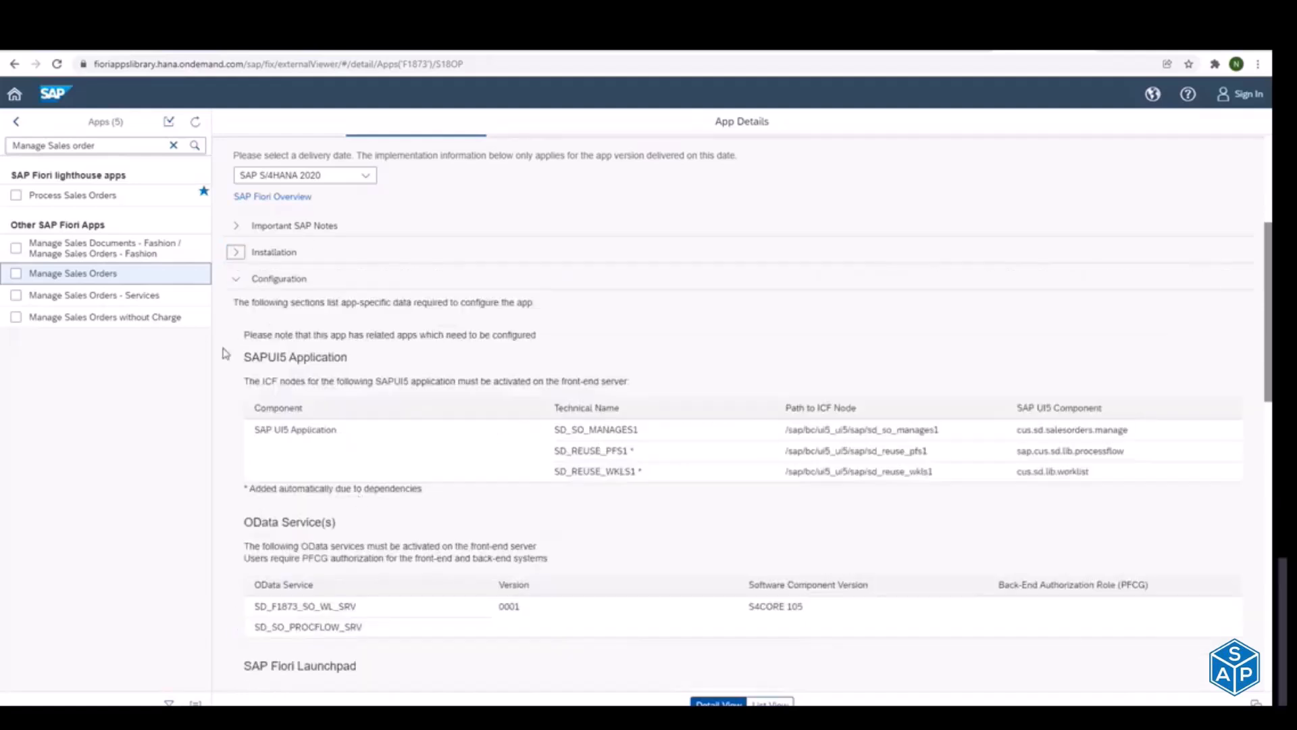
Step: Examine the OData services listed in the Configuration section that must be activated for Manage Sales Orders
drag(1268, 334, 1270, 444)
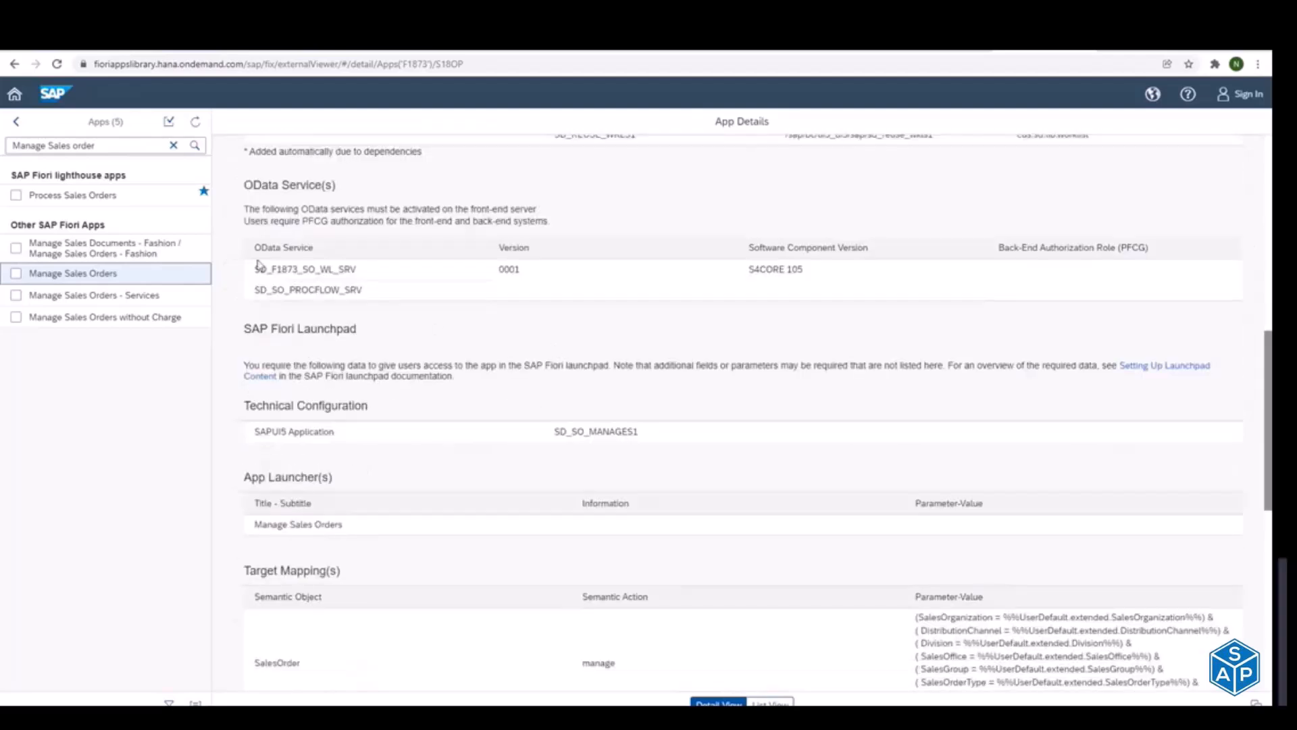
drag(257, 267, 357, 270)
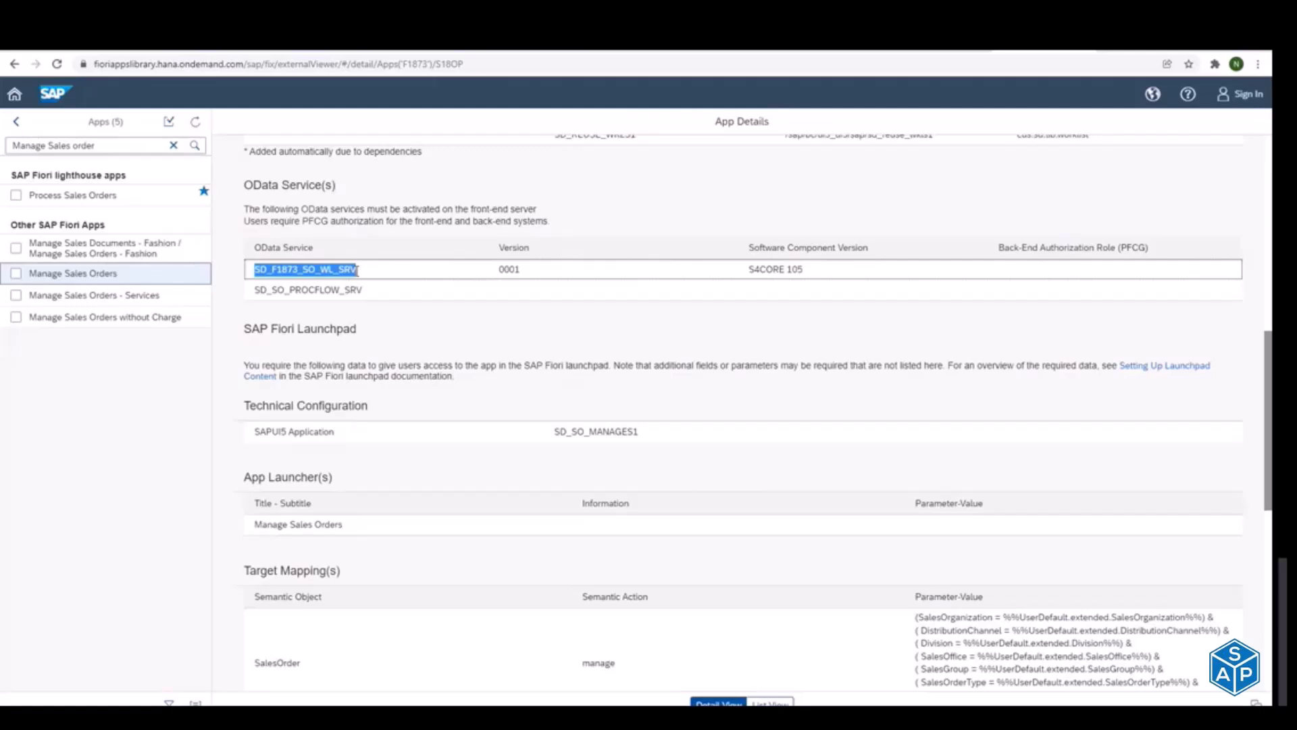
drag(257, 292, 367, 297)
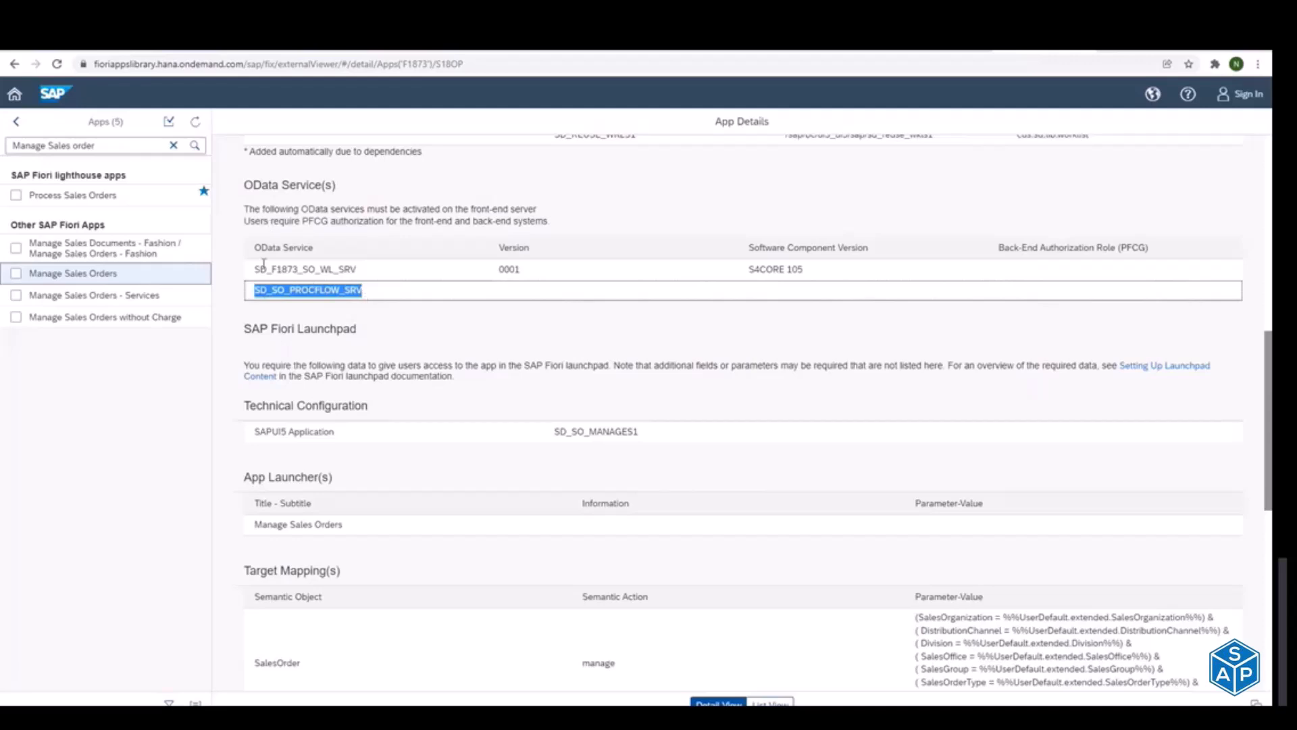
drag(256, 269, 343, 287)
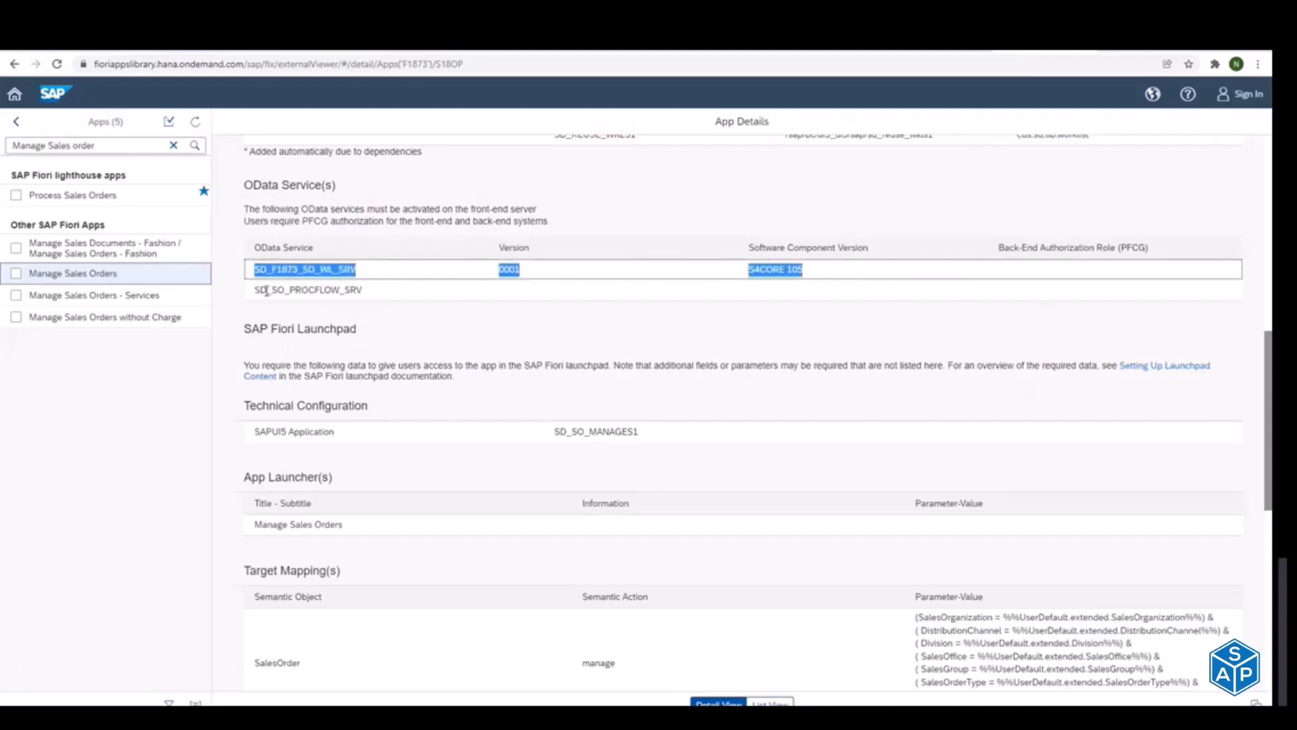
drag(255, 294, 347, 290)
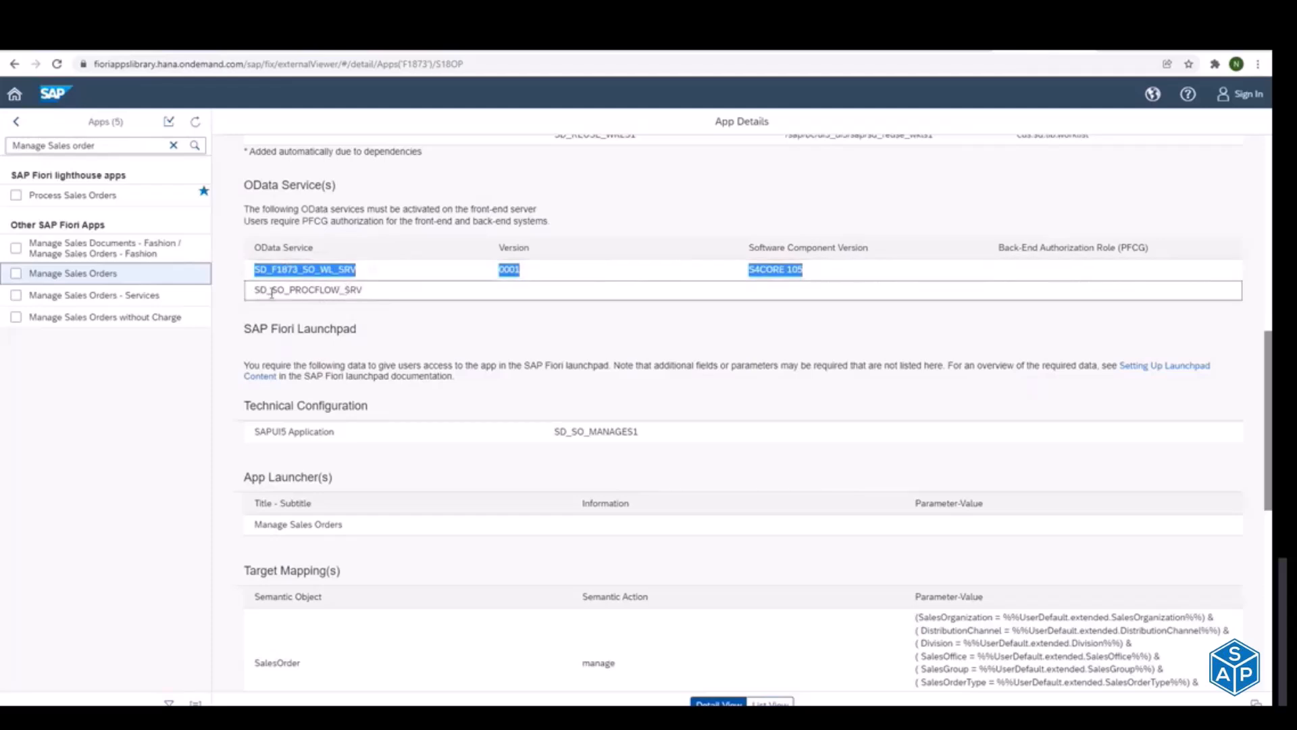
drag(256, 295, 320, 295)
click(344, 292)
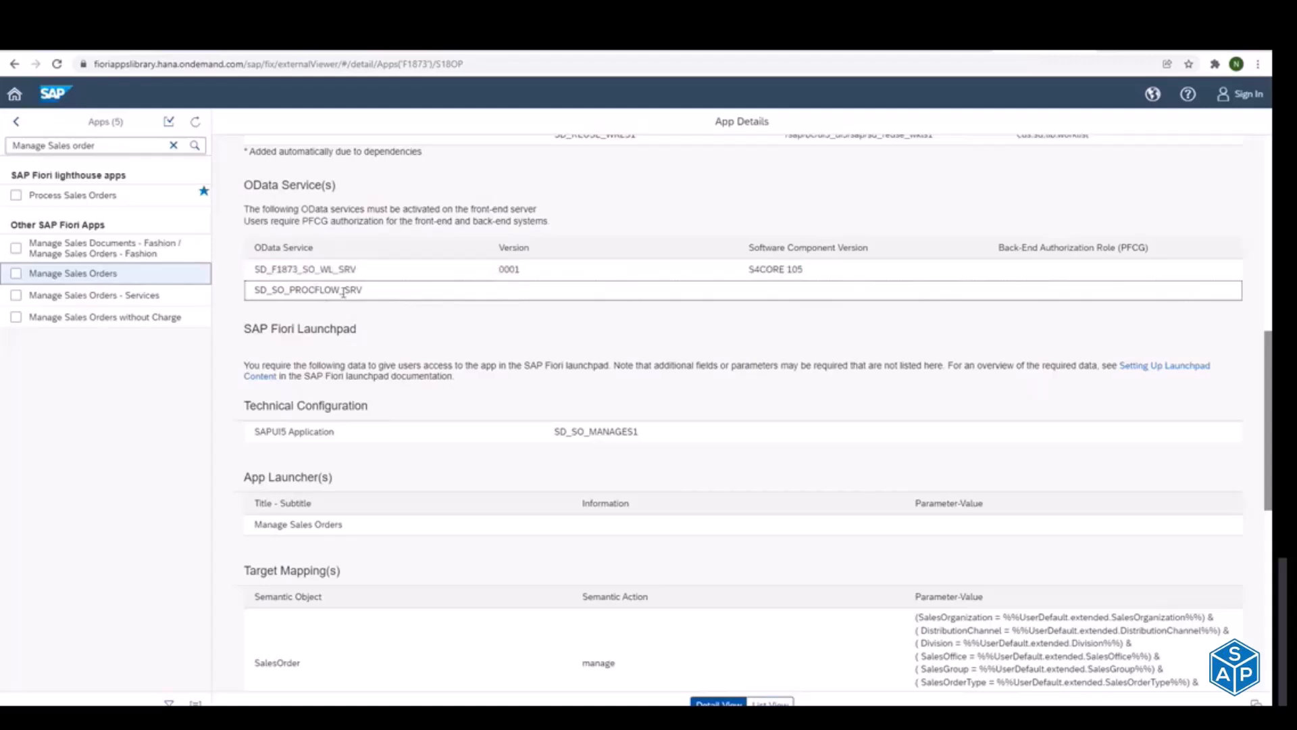
drag(259, 290, 348, 291)
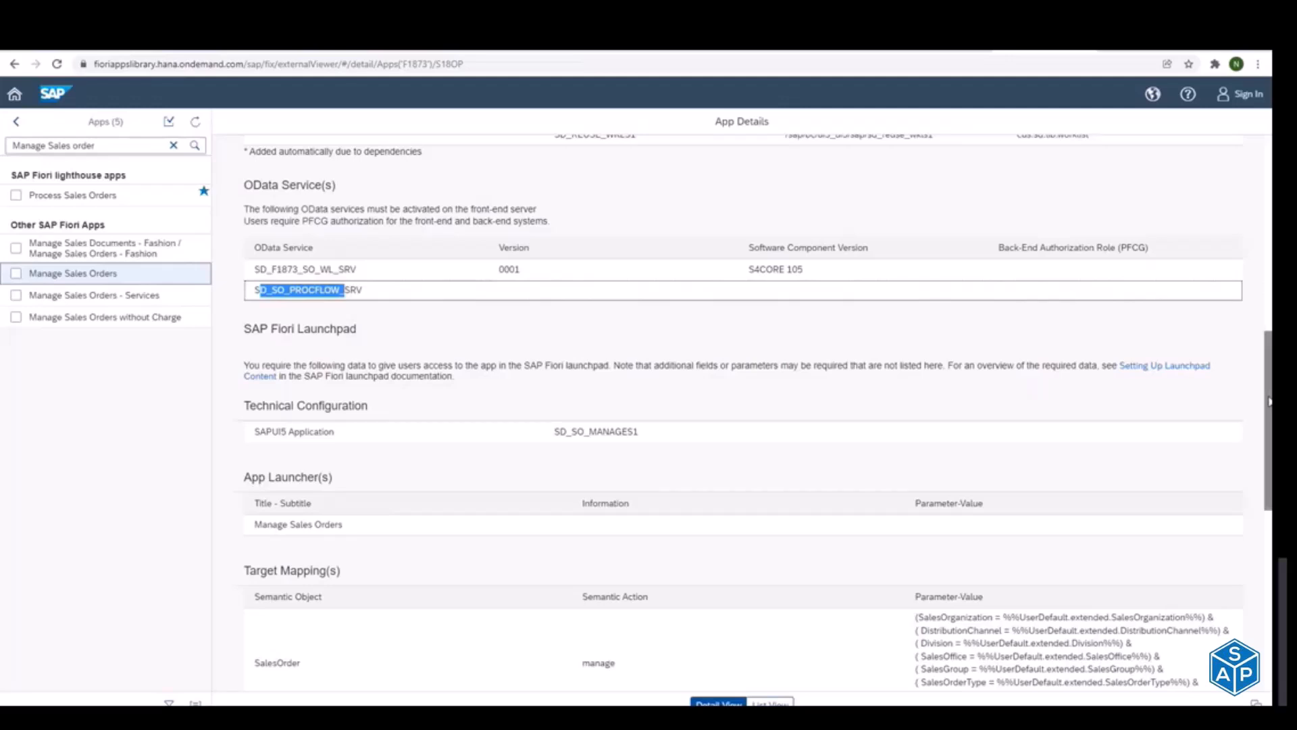
Step: Examine the app's technical catalog name and compare it with the catalog entry under LAUNCHPAD Designer in the Notepad plan
drag(1269, 399, 1269, 564)
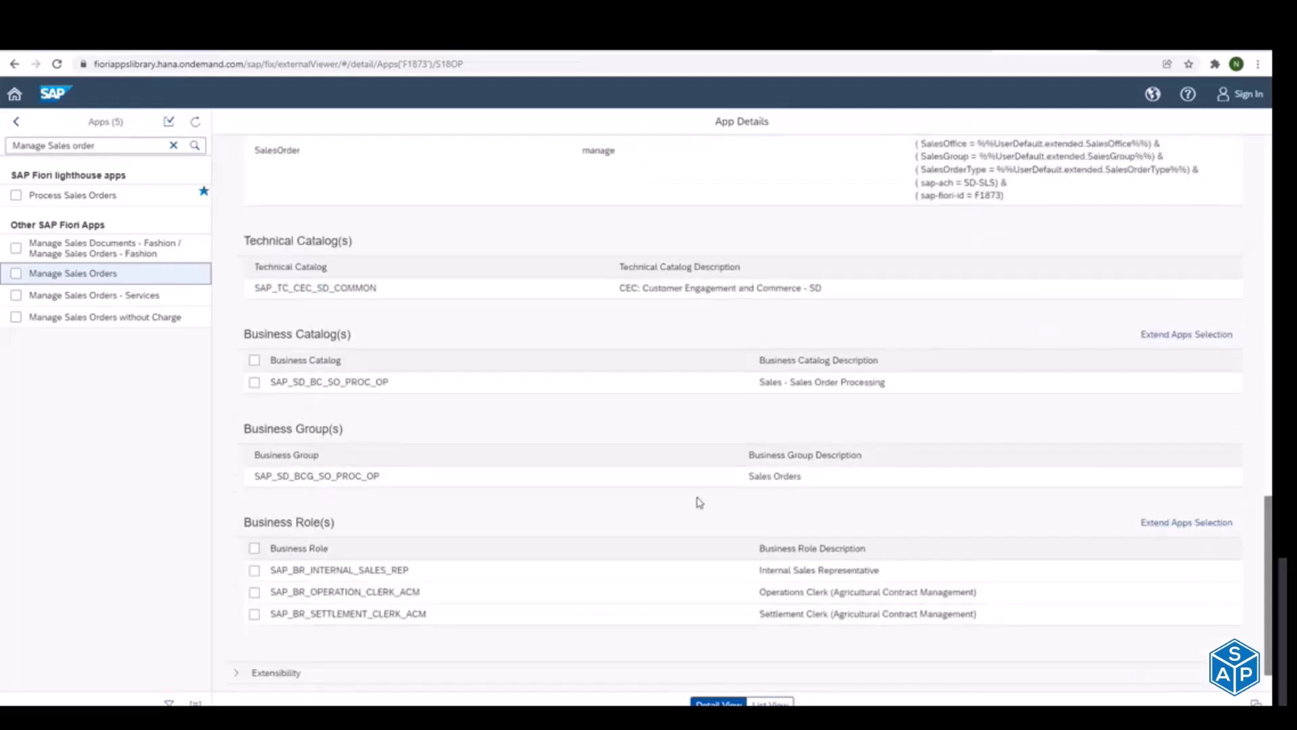
drag(255, 287, 338, 288)
key(alt+Tab)
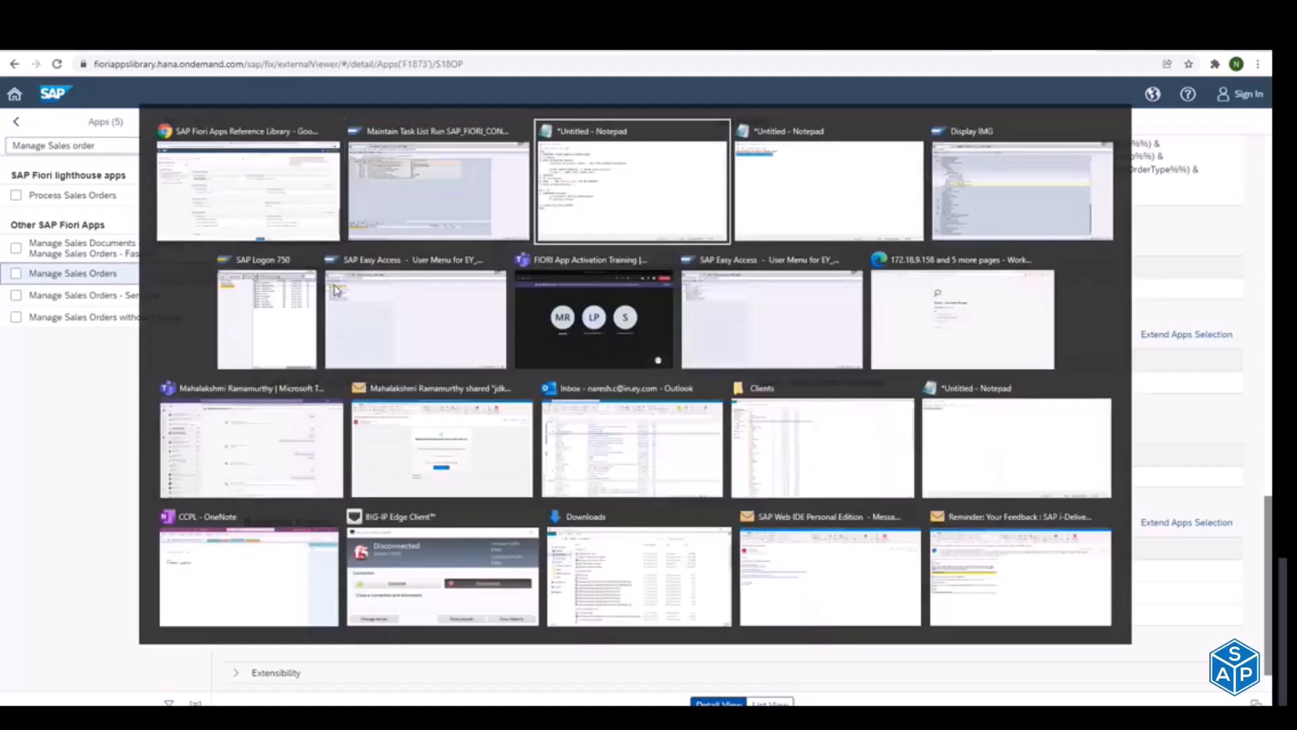
click(156, 297)
double_click(269, 299)
key(alt+Tab)
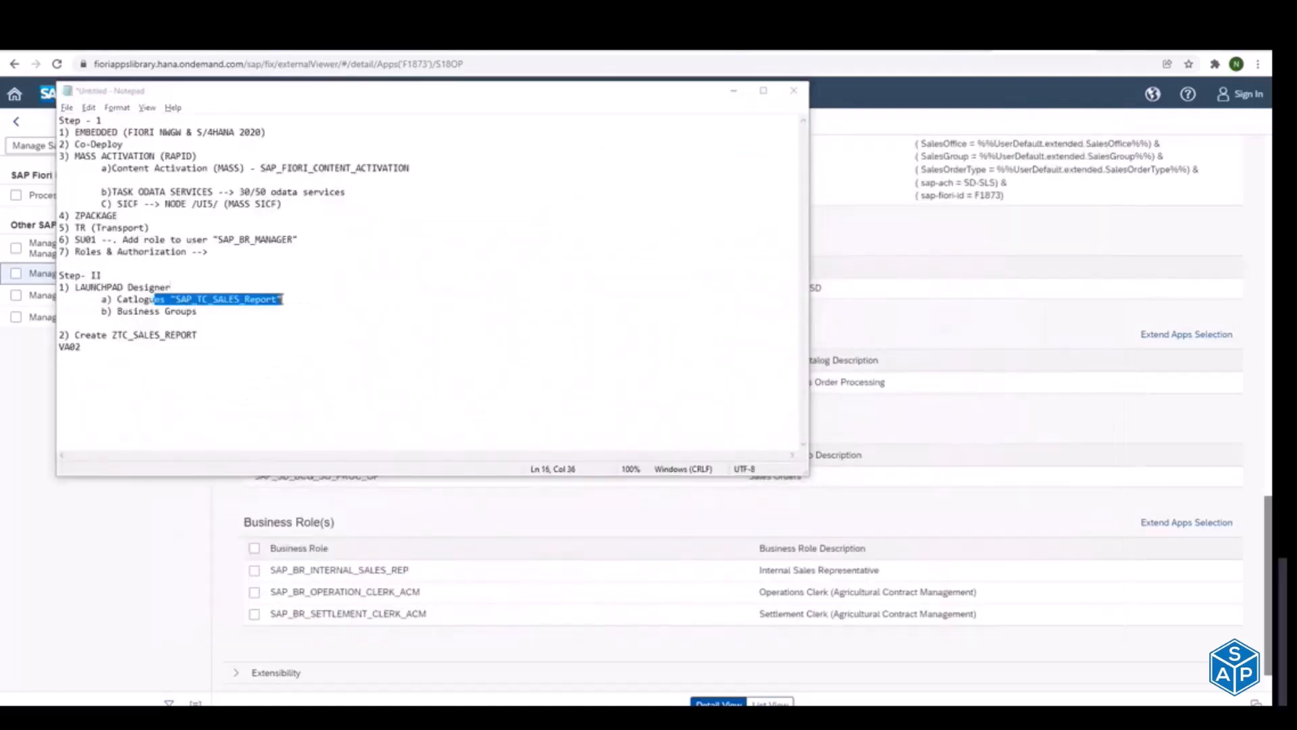
drag(254, 288, 392, 293)
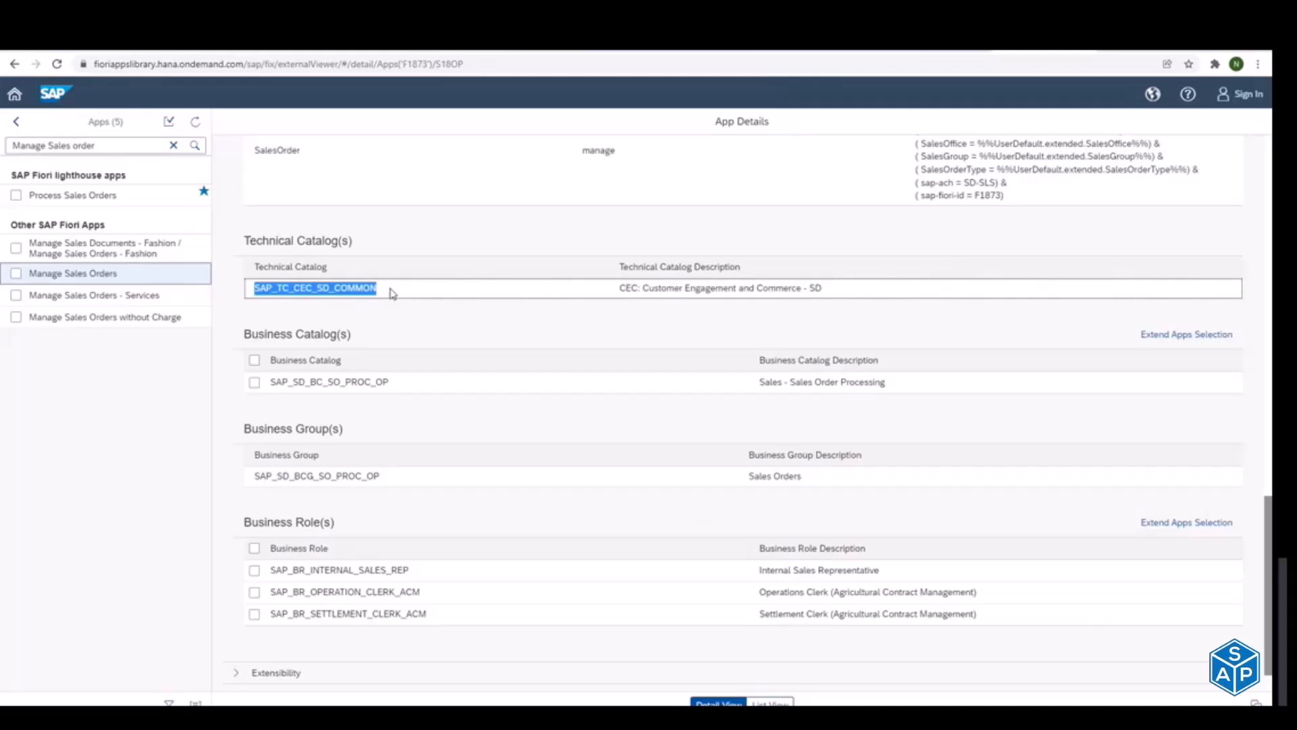
double_click(273, 289)
click(272, 287)
drag(306, 288, 358, 283)
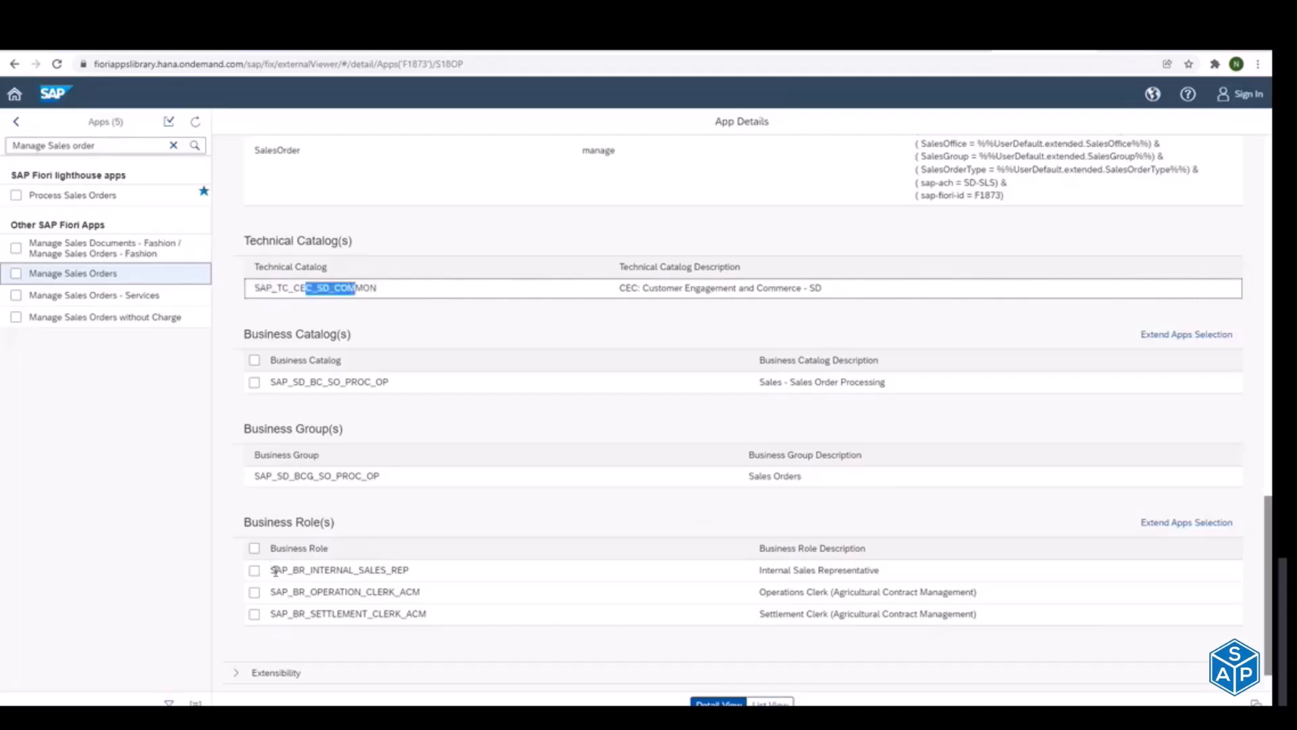
Step: Copy the Internal Sales Representative business role SAP_BR_INTERNAL_SALES_REP and search the apps list for it
drag(271, 570, 416, 580)
key(ctrl+c)
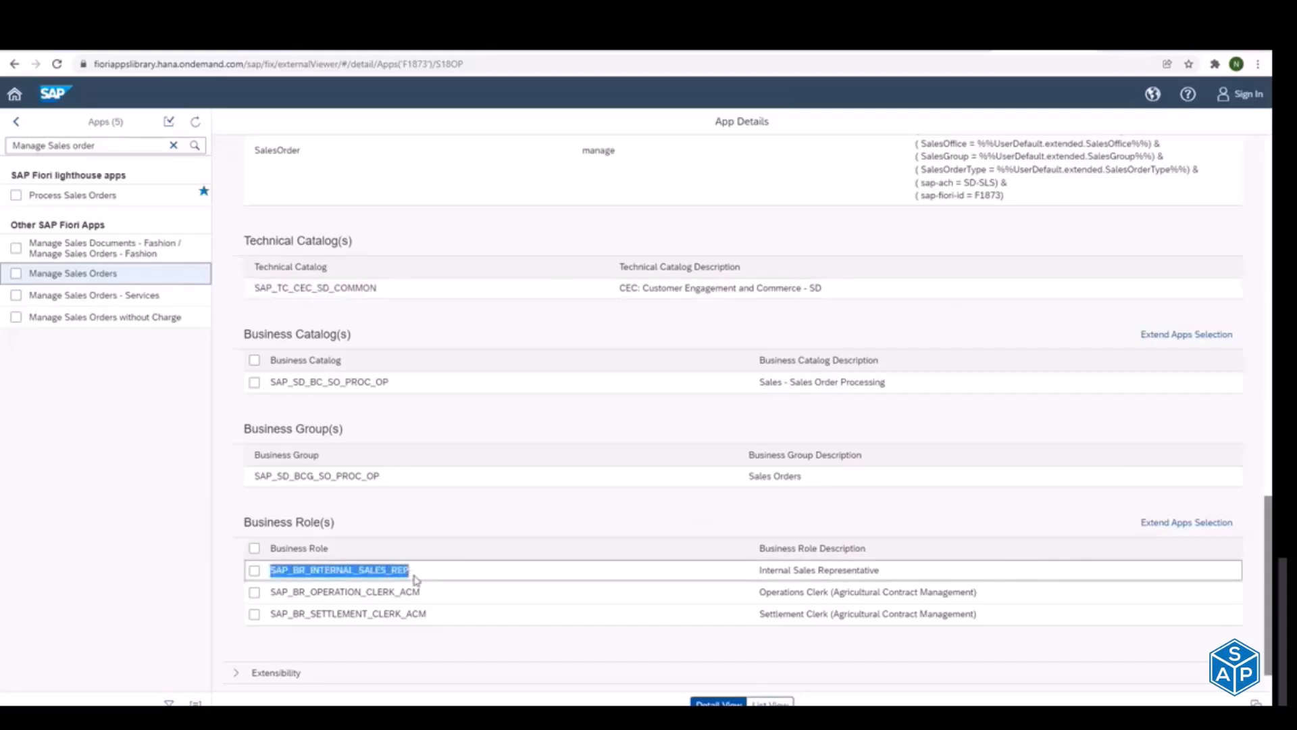
click(82, 150)
key(ctrl+a)
key(ctrl+v)
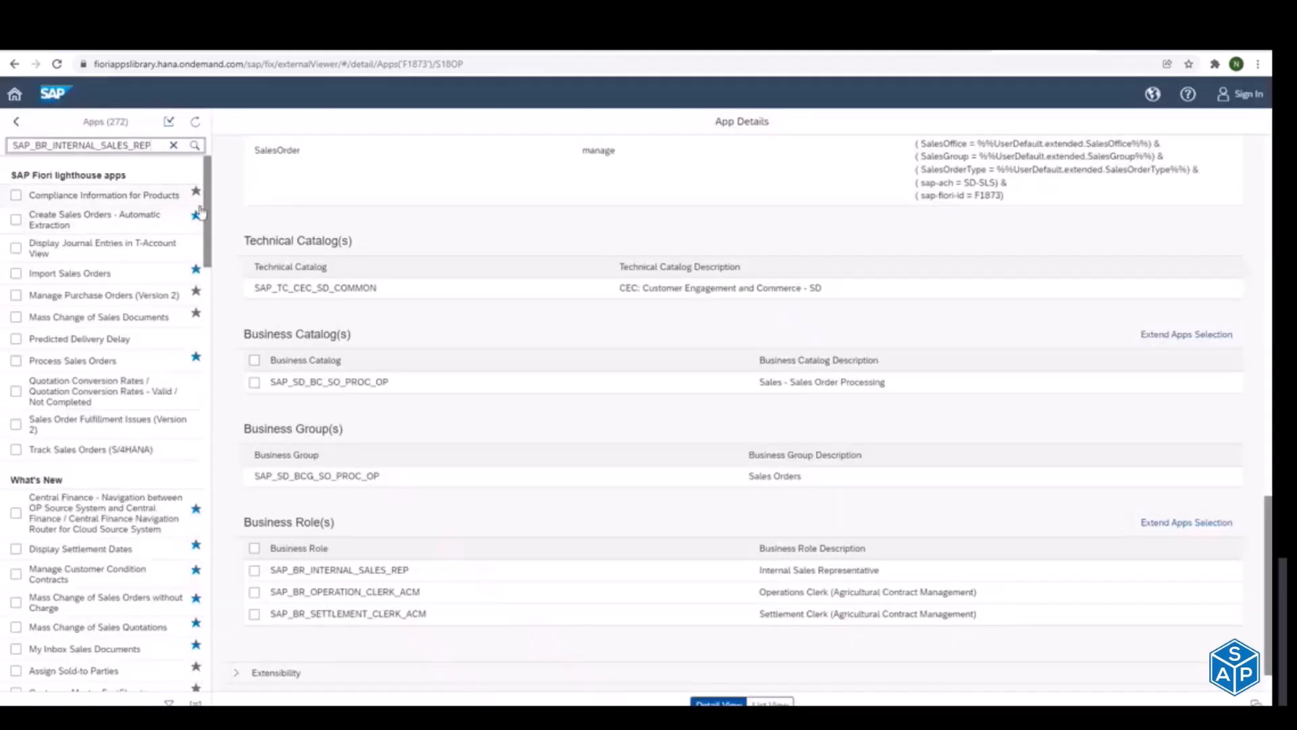
Step: Look through the role's listed apps, switch to SAP GUI and enter SAP_BR_INTERNAL_SALES_REP as the business role to be activated
drag(209, 230, 222, 675)
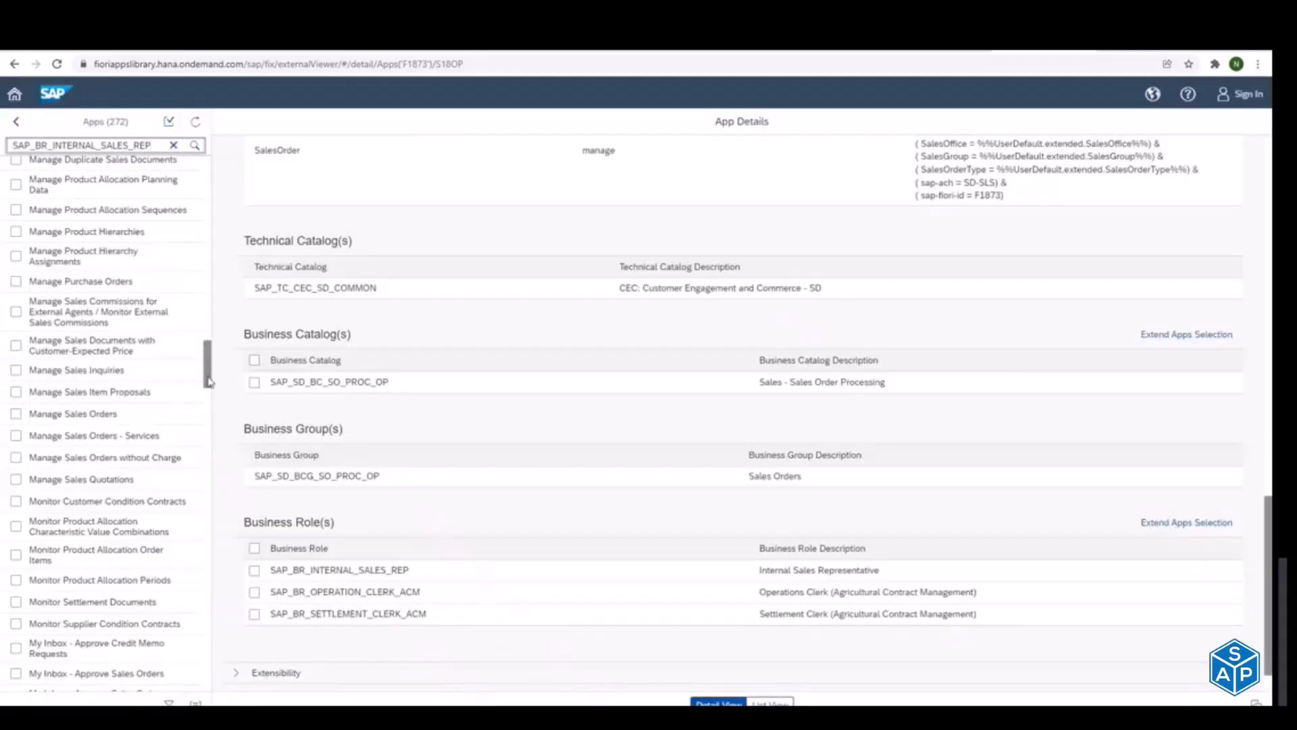
drag(208, 377, 209, 699)
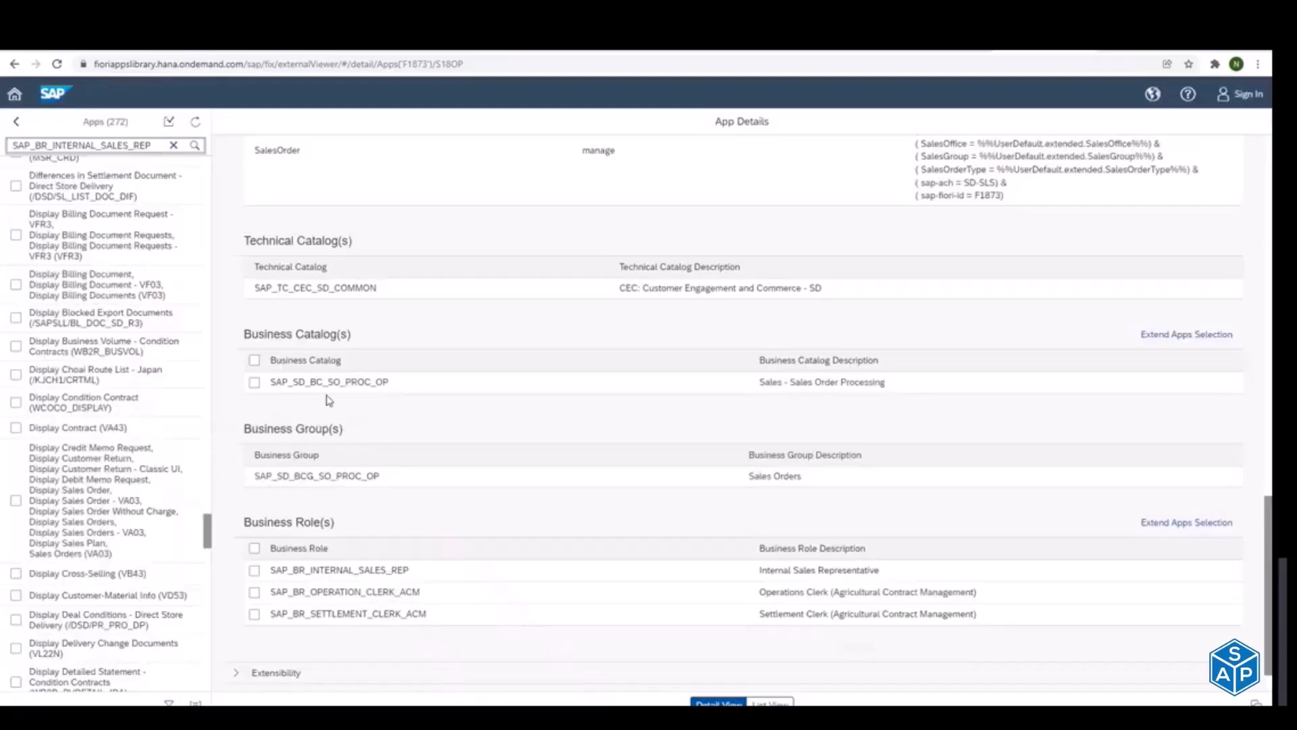
key(alt+Tab)
key(alt+Tab)
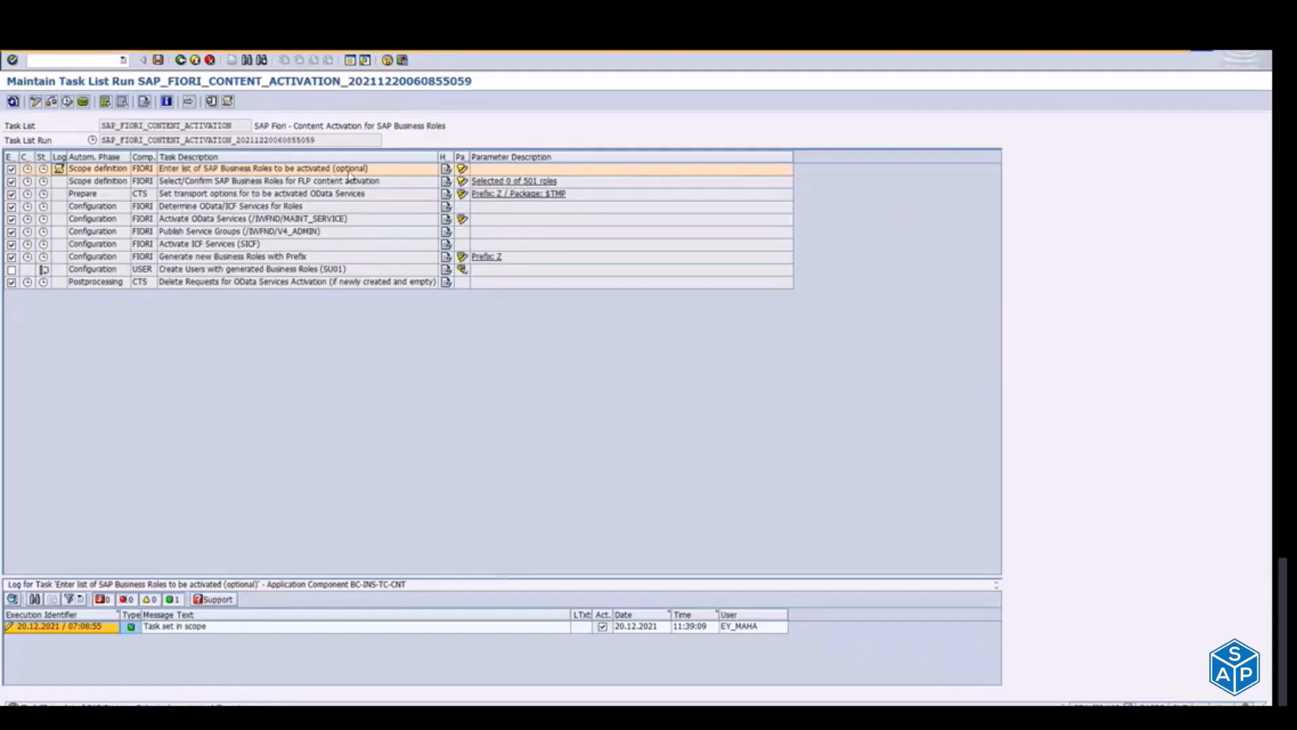
click(462, 168)
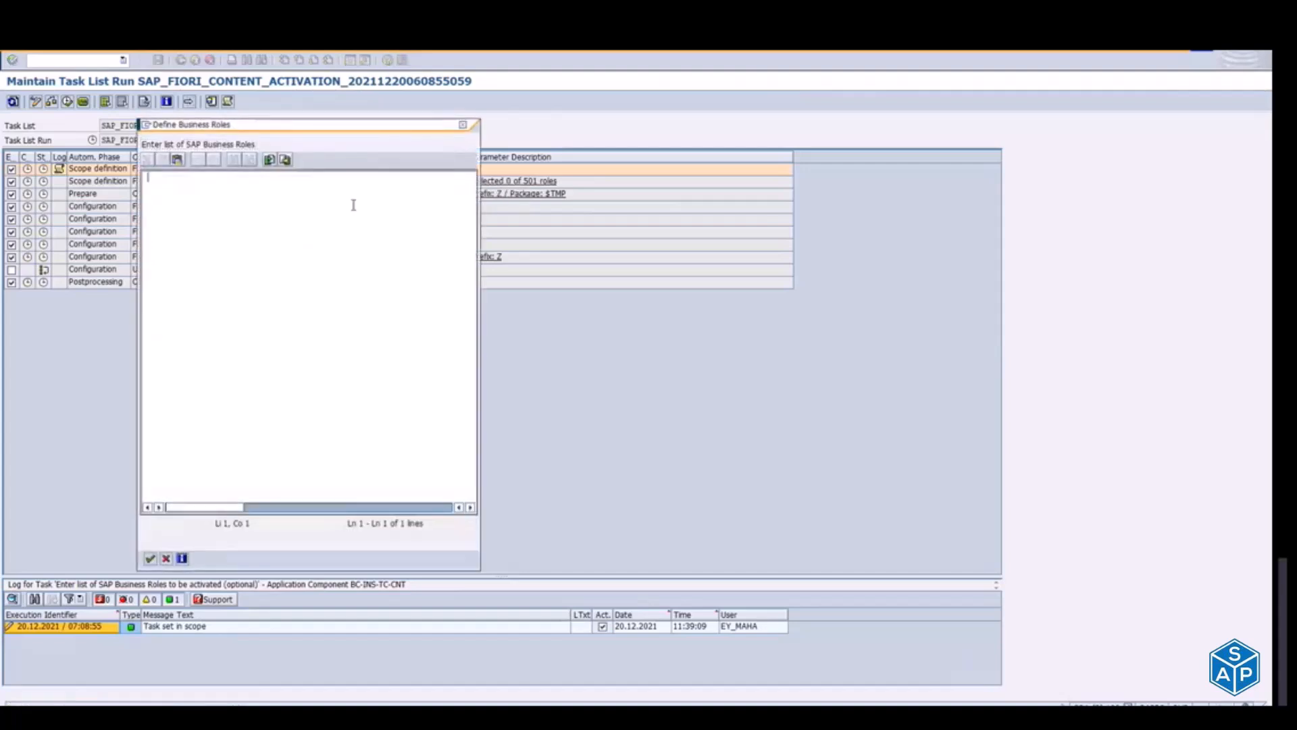
key(ctrl+v)
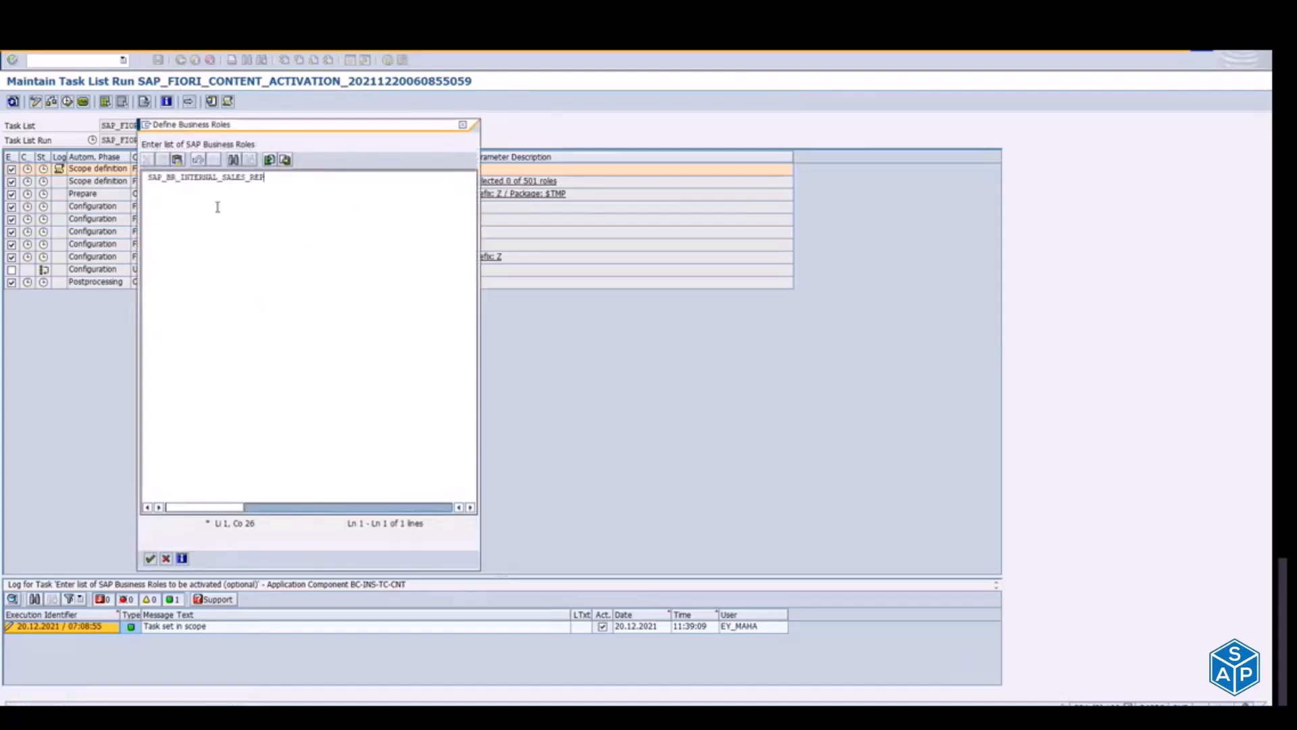
click(151, 558)
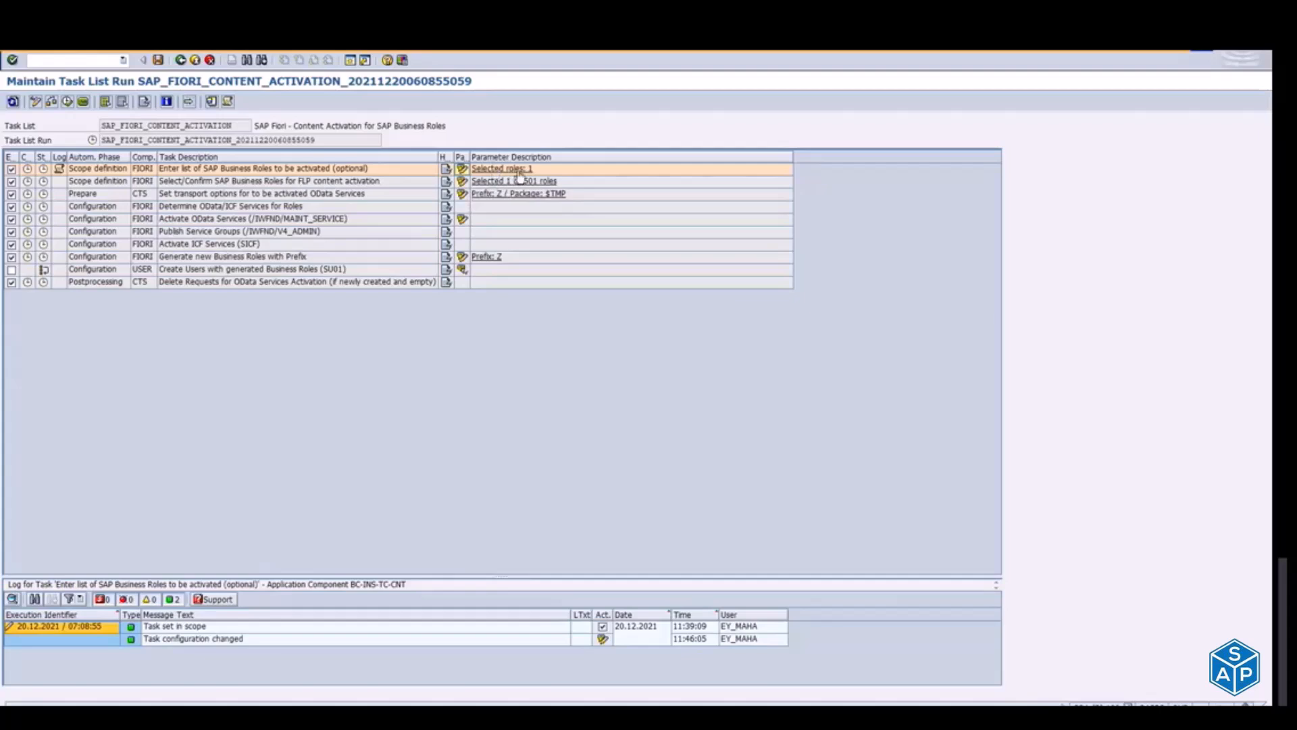
Step: Open the business role selection for FLP content activation and filter the list for SAP_BR_INTERNAL_SALES_REP
click(463, 183)
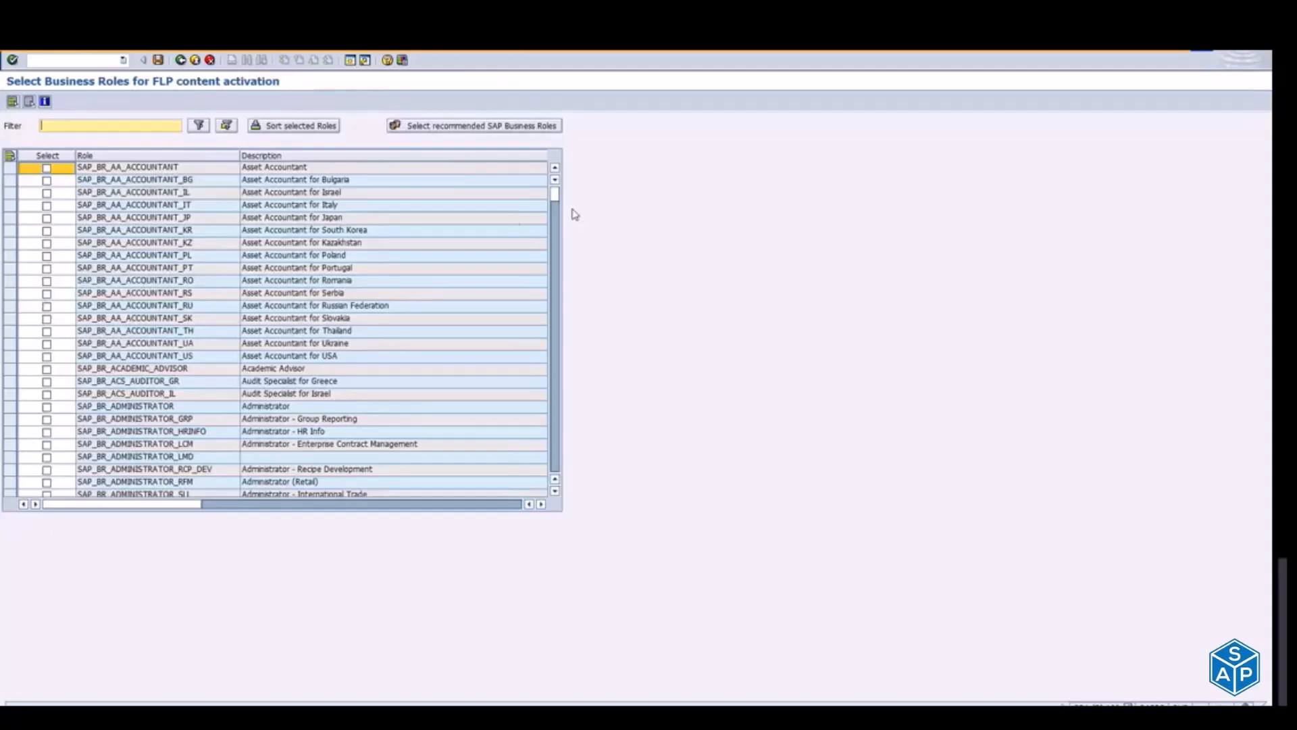
drag(554, 196, 561, 283)
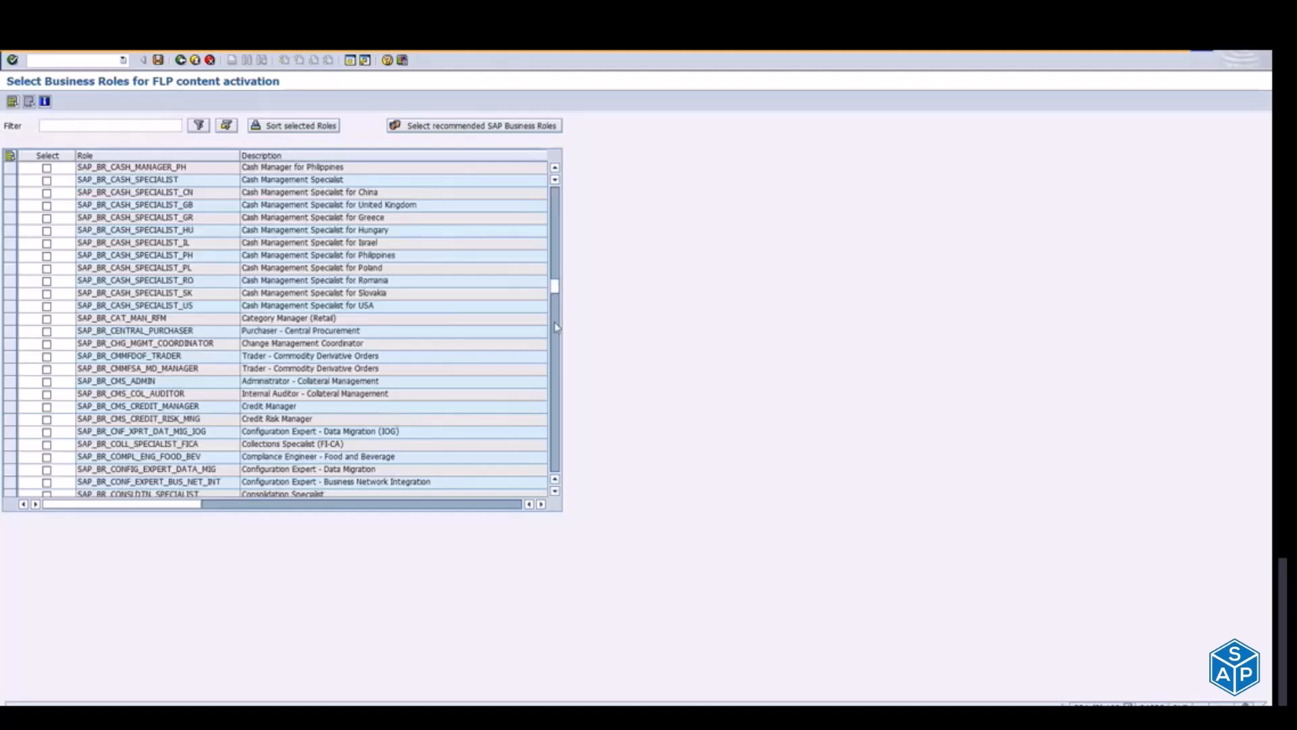
click(555, 324)
click(555, 324)
drag(556, 323, 556, 438)
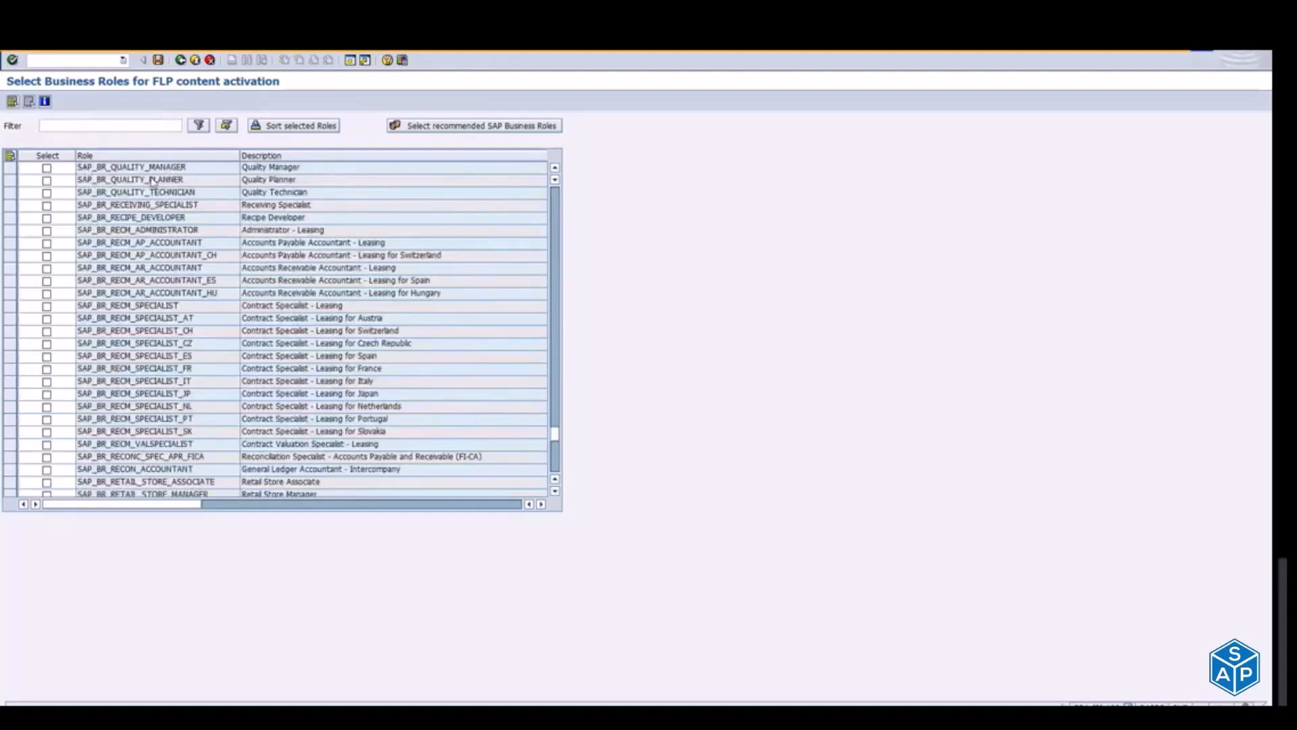
click(70, 124)
key(ctrl+v)
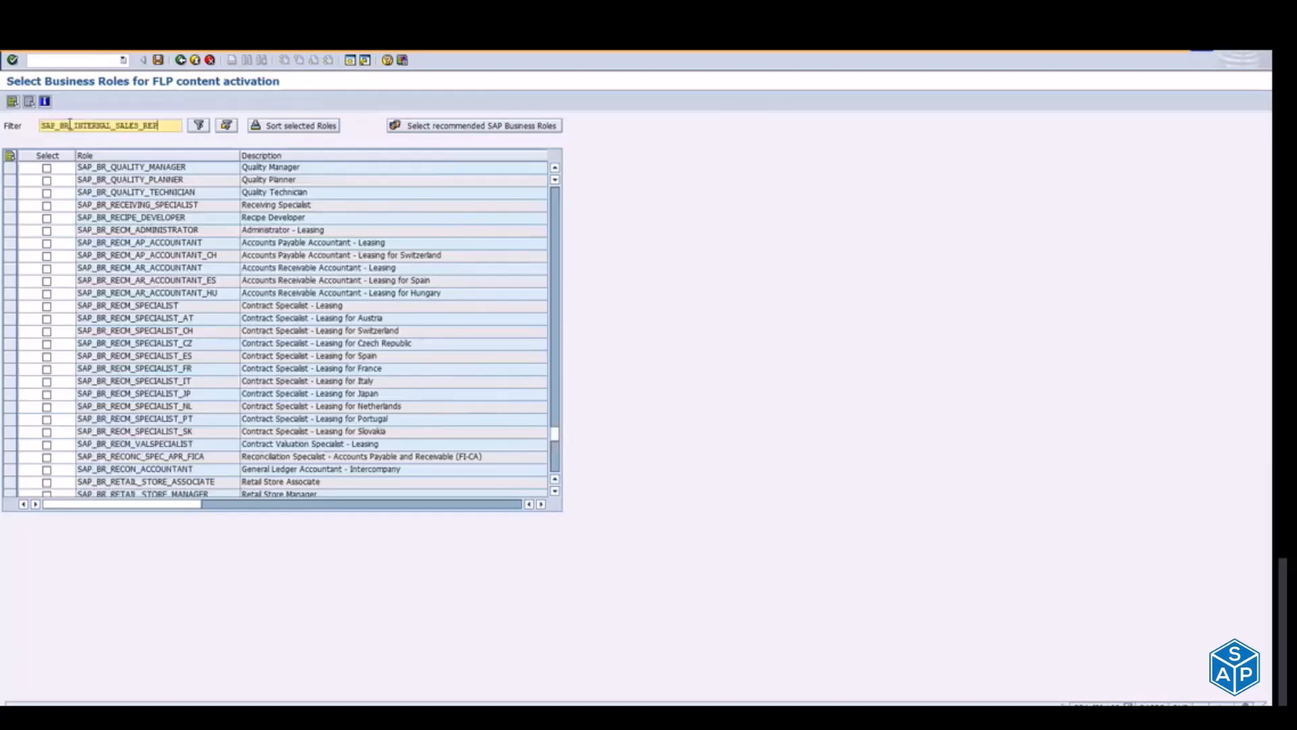
key(Return)
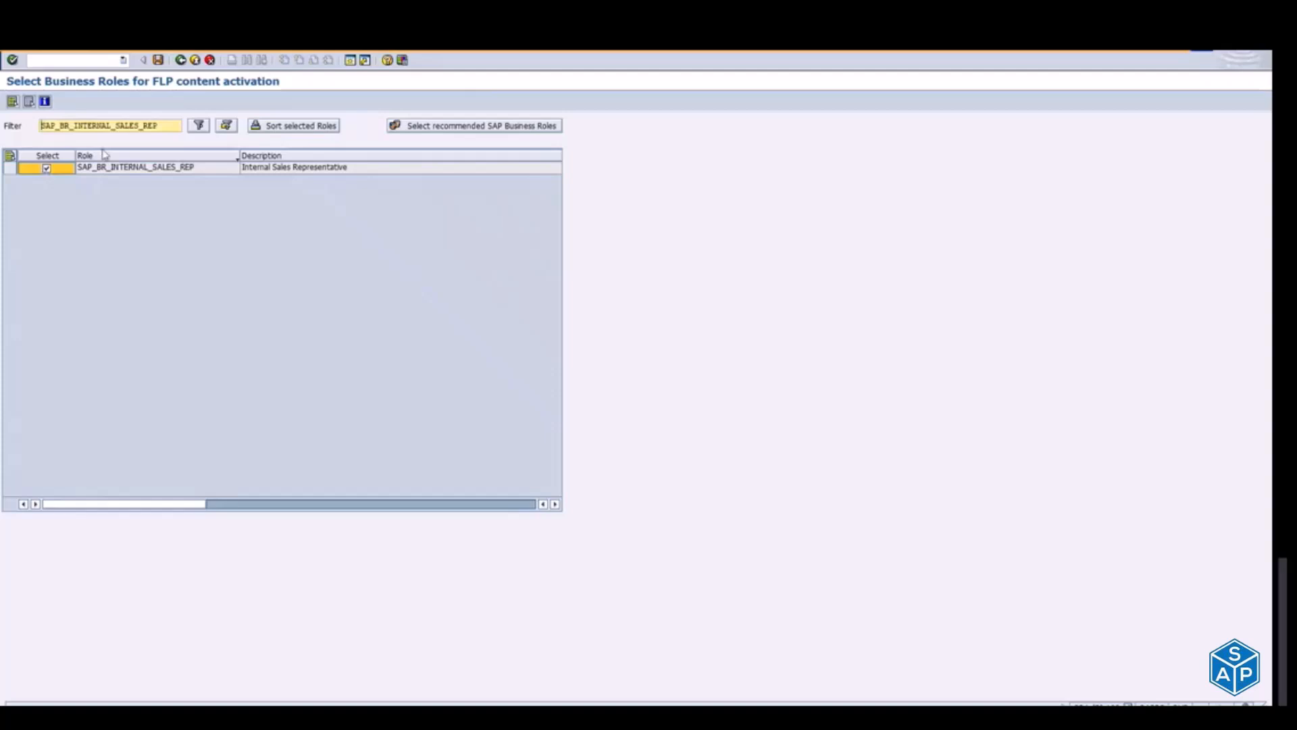
Step: Clear the role filter to list all business roles again and return to the task list run
drag(172, 127, 28, 149)
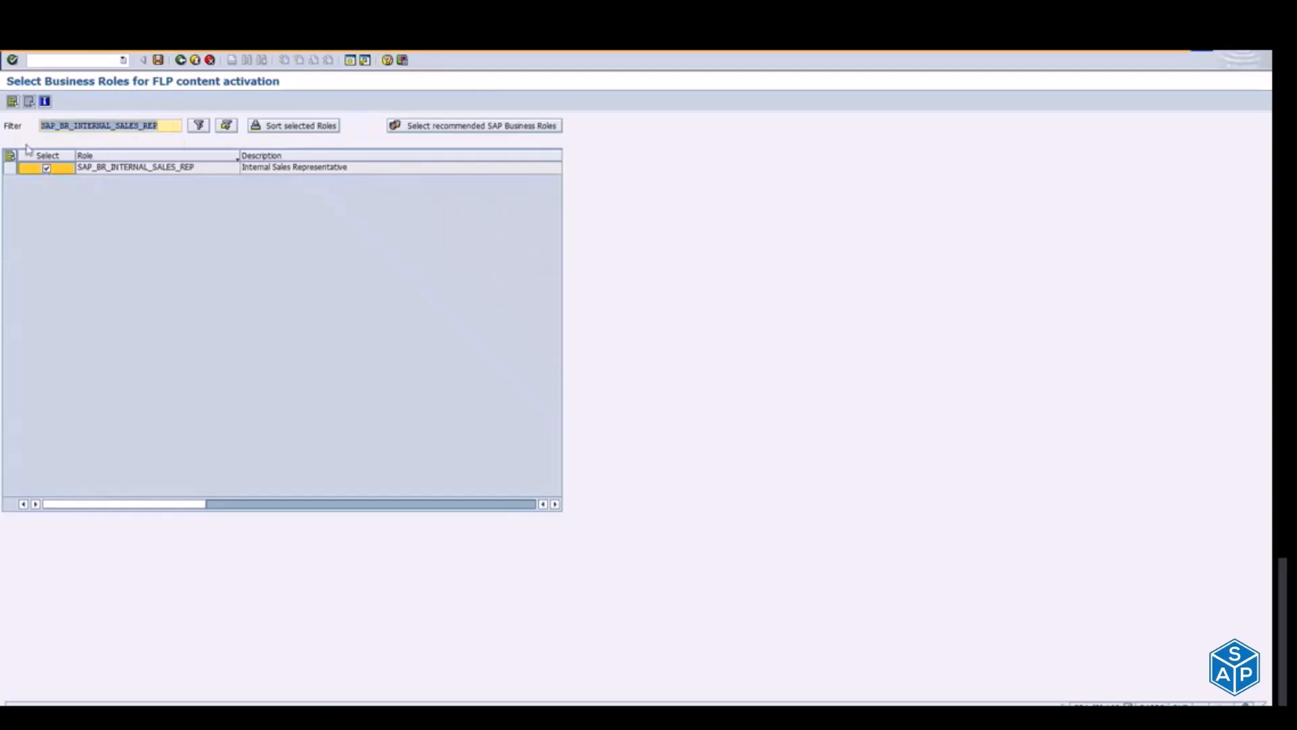
key(BackSpace)
key(Return)
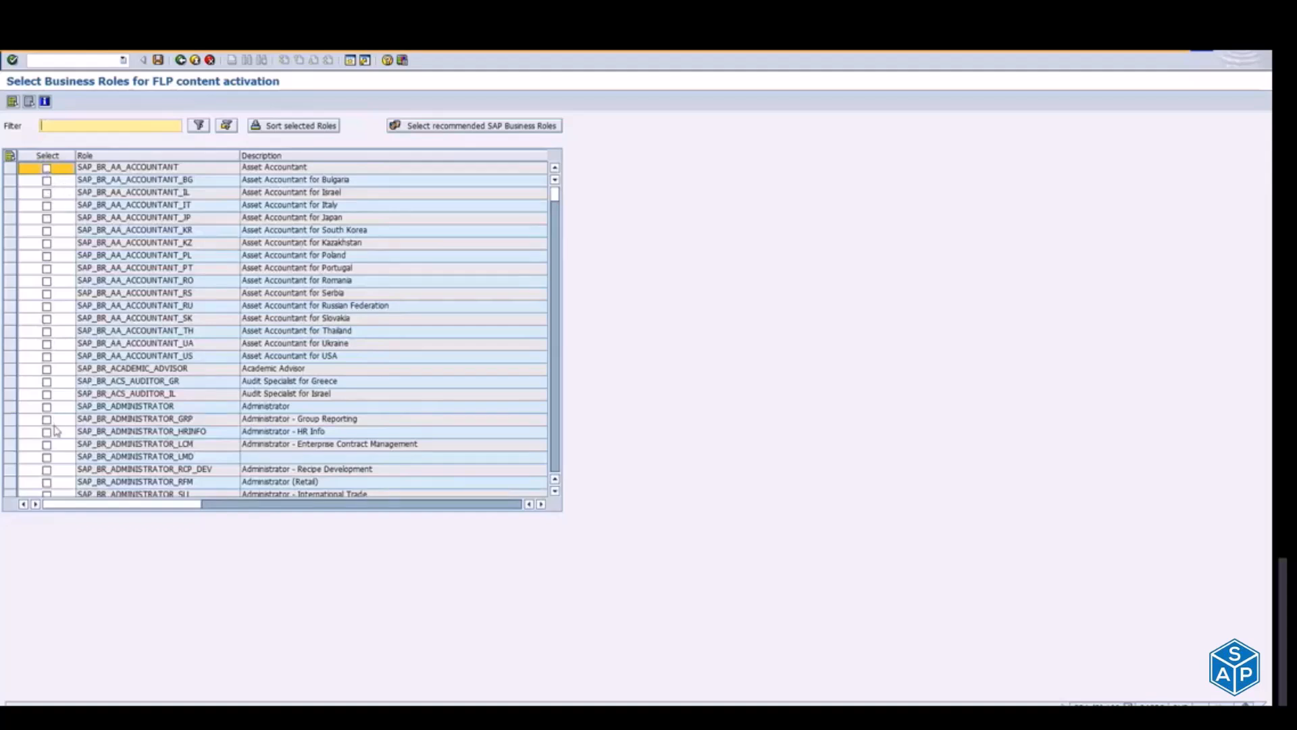
click(180, 60)
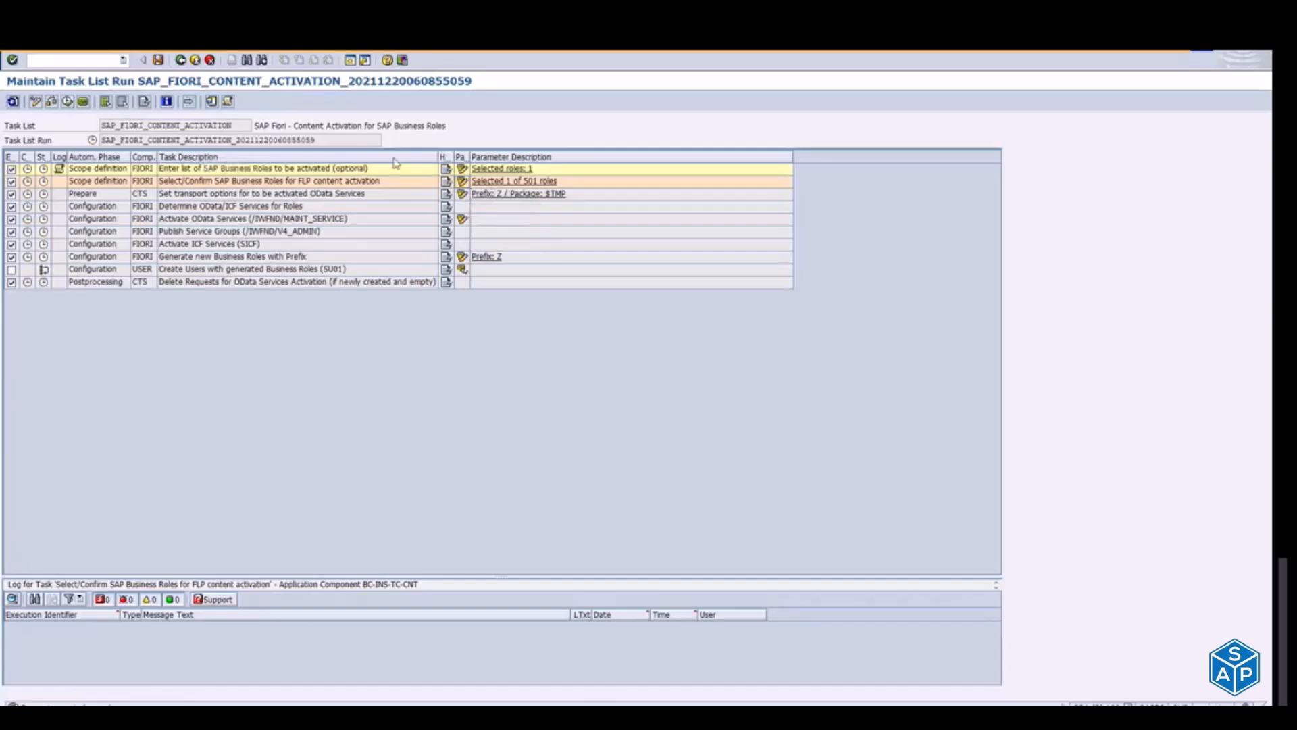
Step: Open the transport options for the OData services to be activated and search the available packages for ZFIO*
click(461, 195)
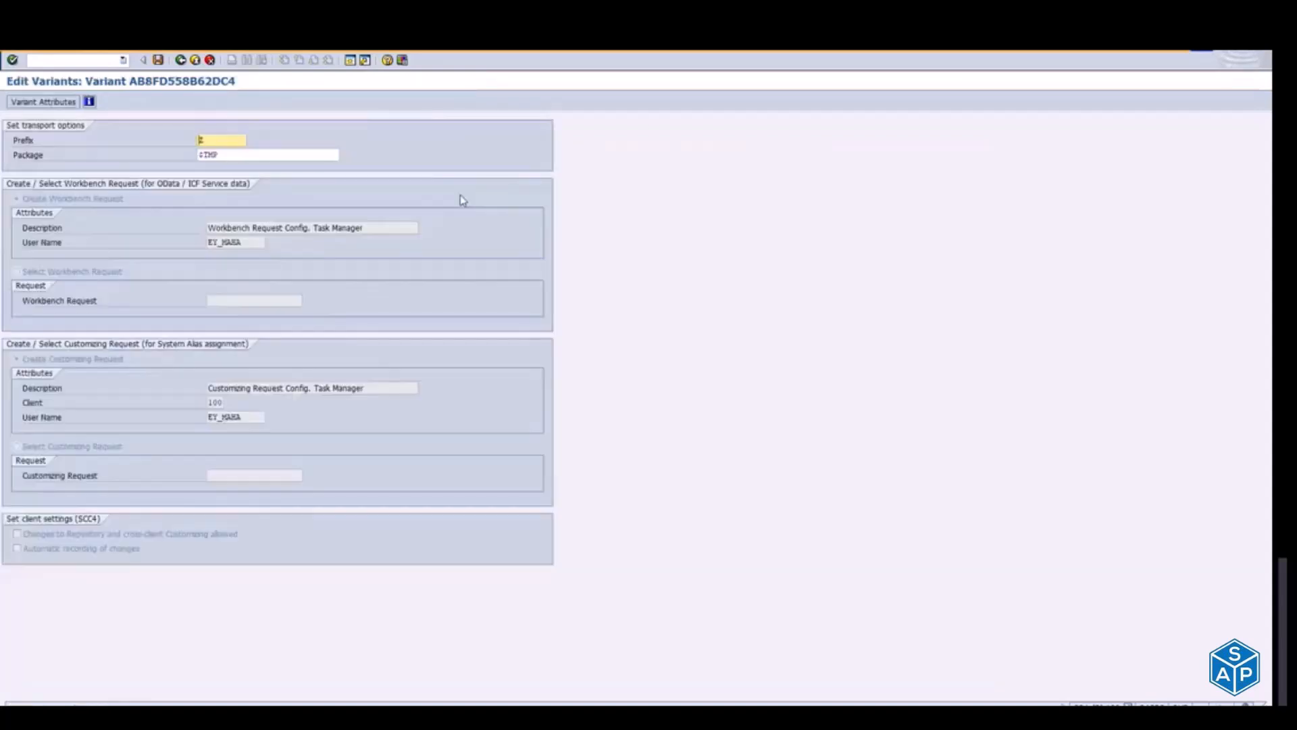
click(269, 156)
drag(270, 156, 186, 155)
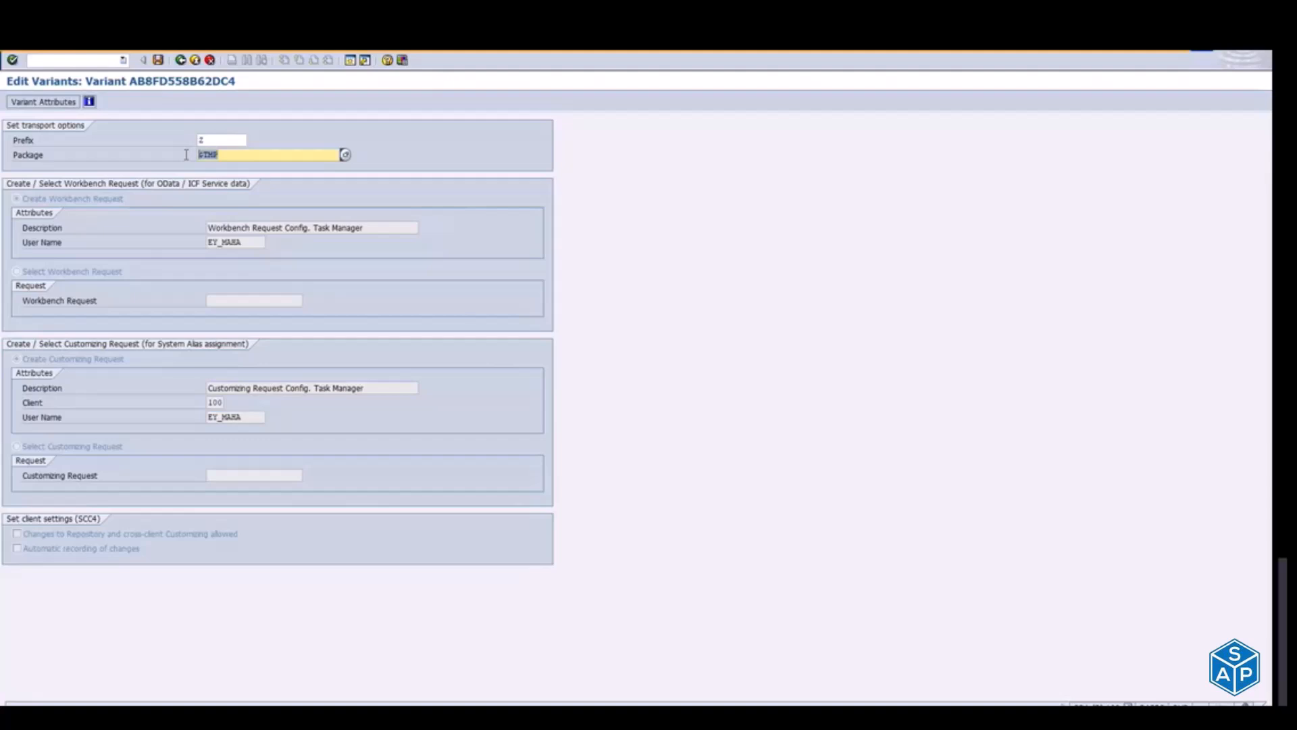
click(238, 154)
key(BackSpace)
key(BackSpace)
key(BackSpace)
key(BackSpace)
click(346, 155)
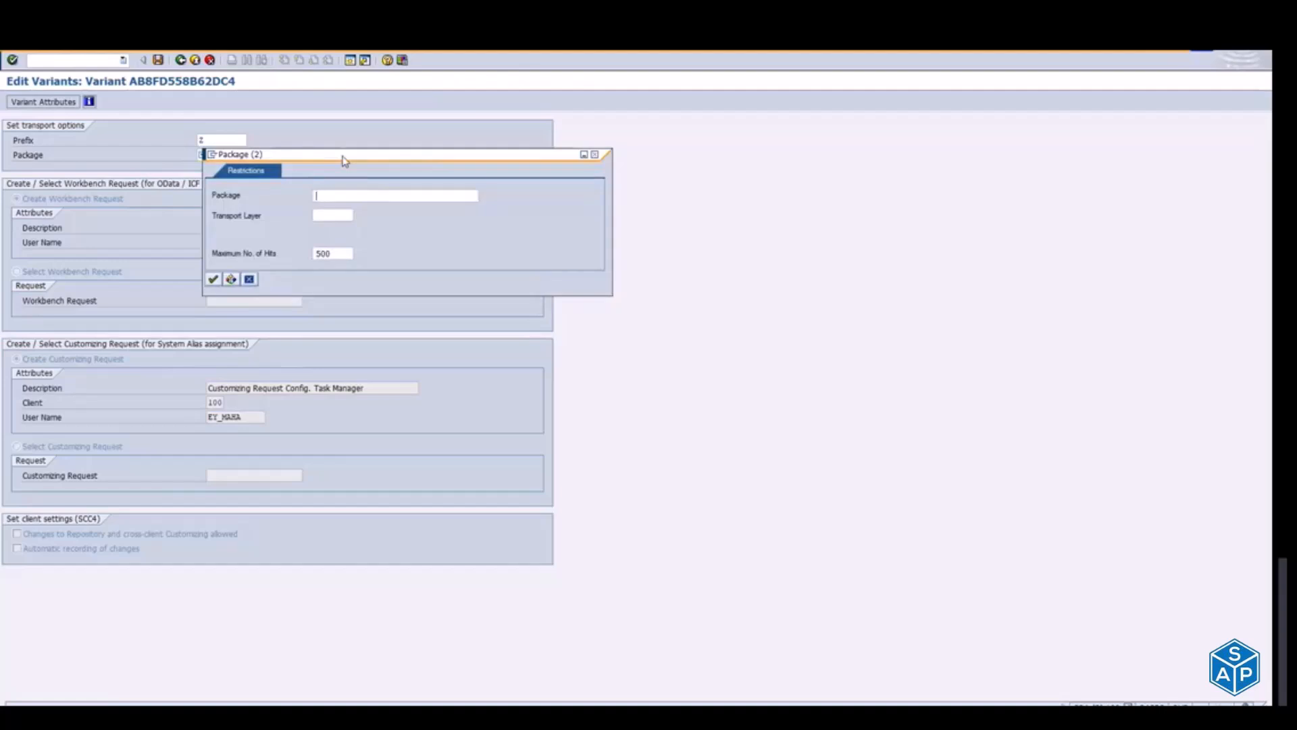
text(ZFIOI*)
double_click(341, 195)
key(BackSpace)
text(ZFIO*)
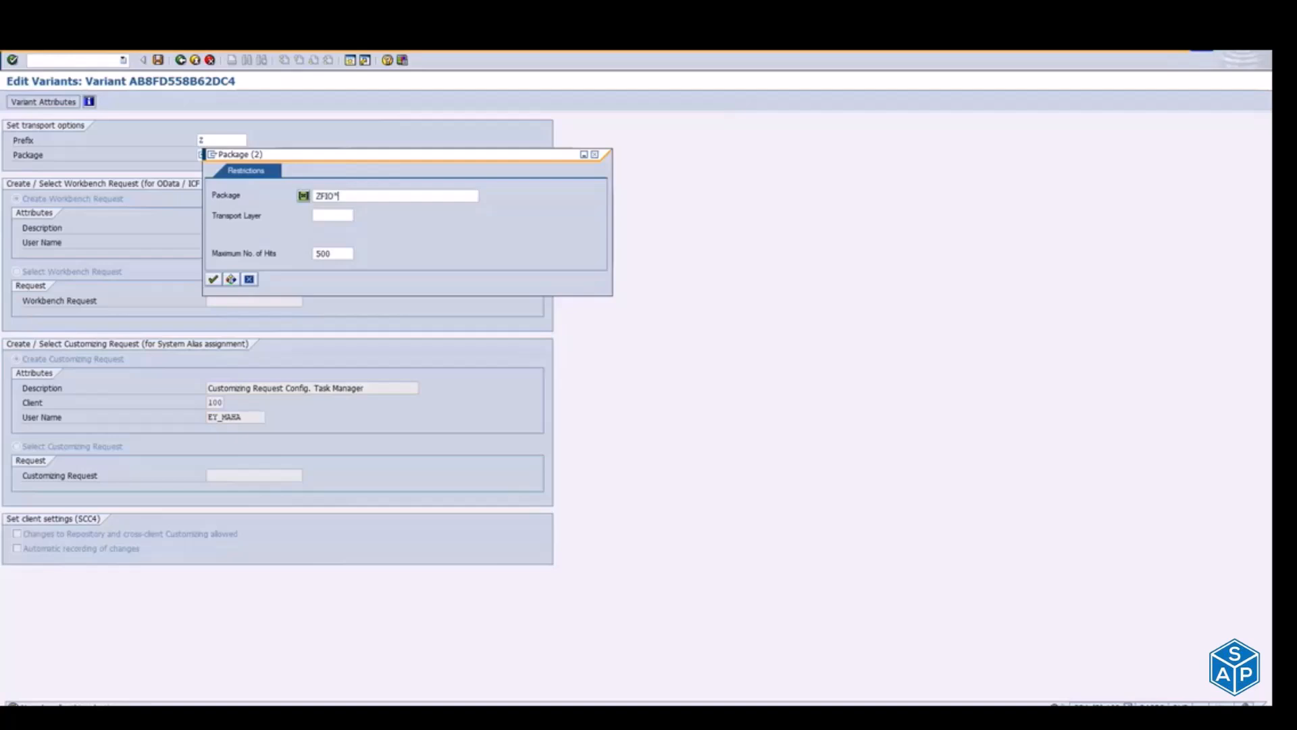
key(Return)
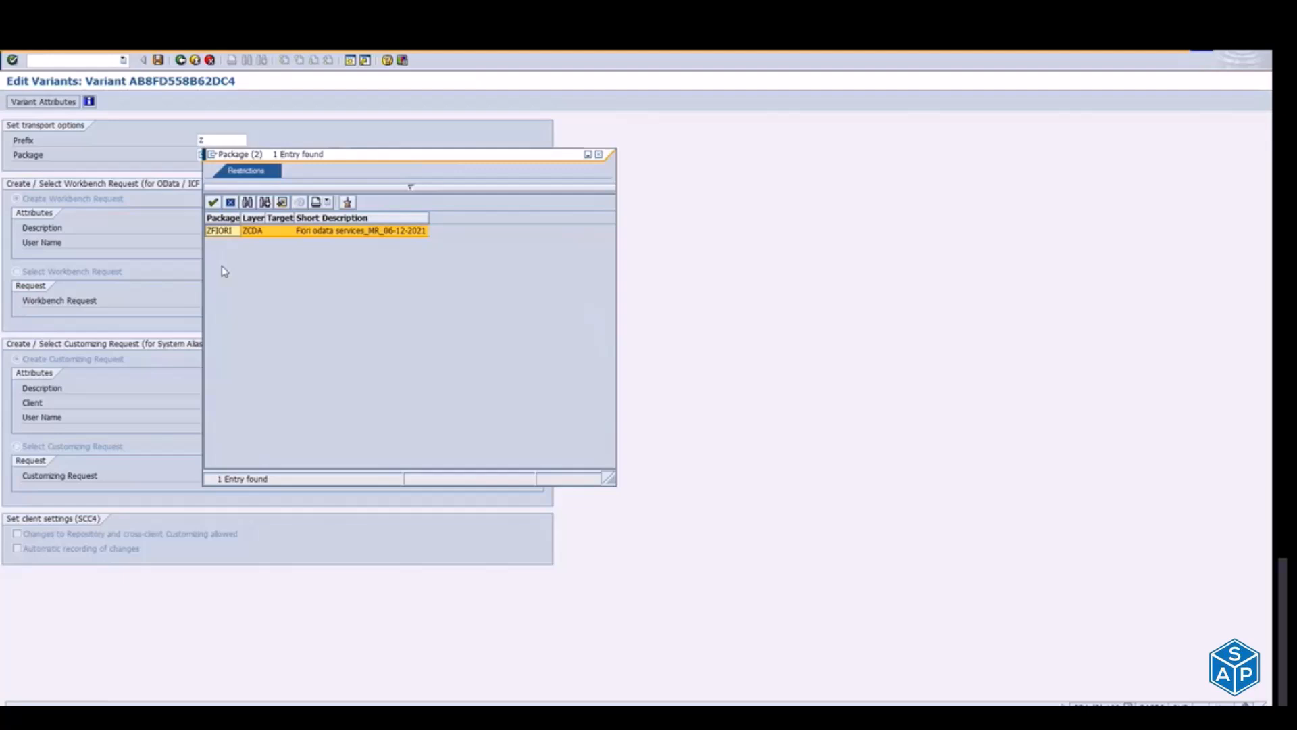
Step: Set the package in the transport options to ZFIORI and confirm the entry
double_click(211, 230)
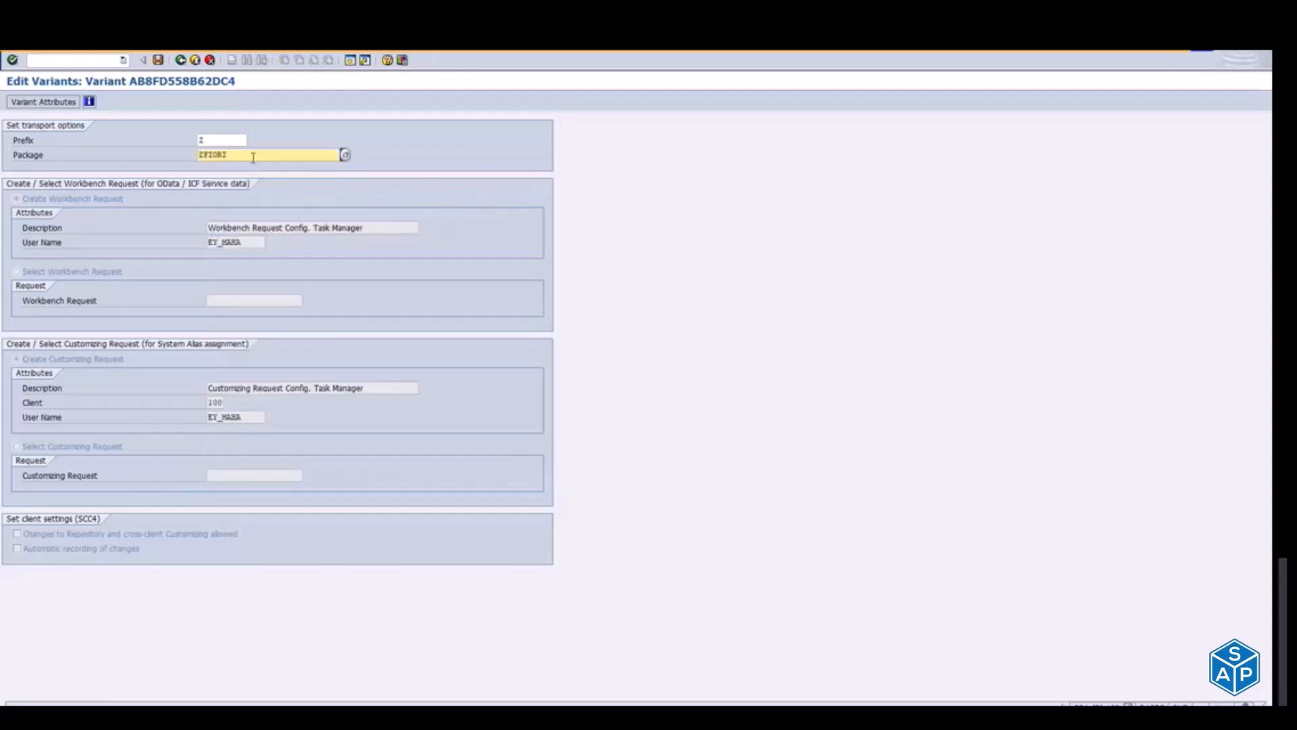
drag(302, 156, 190, 157)
click(237, 156)
key(Return)
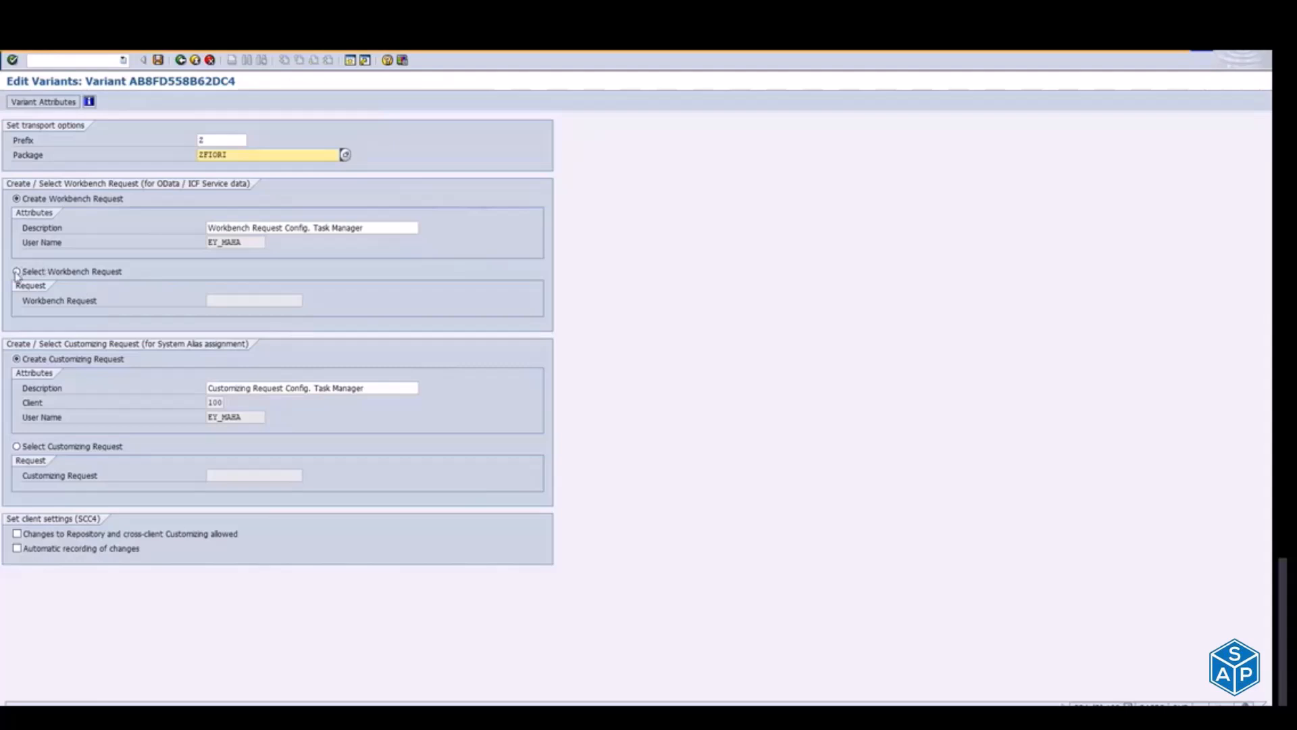
Step: Set the description of the new workbench request to MASS_ODATA_SERVICE_NC_20-12-2021
drag(376, 228, 58, 196)
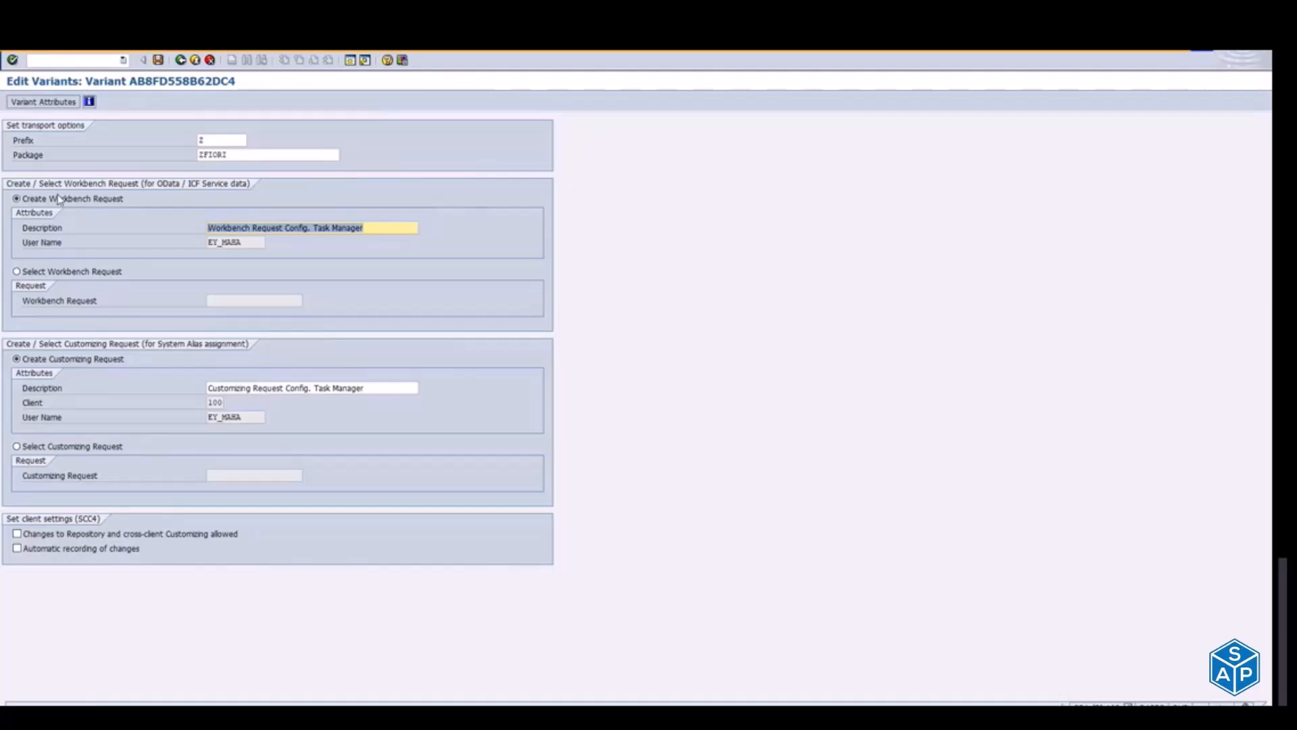
text(MASS_ODATA_SERVICE)
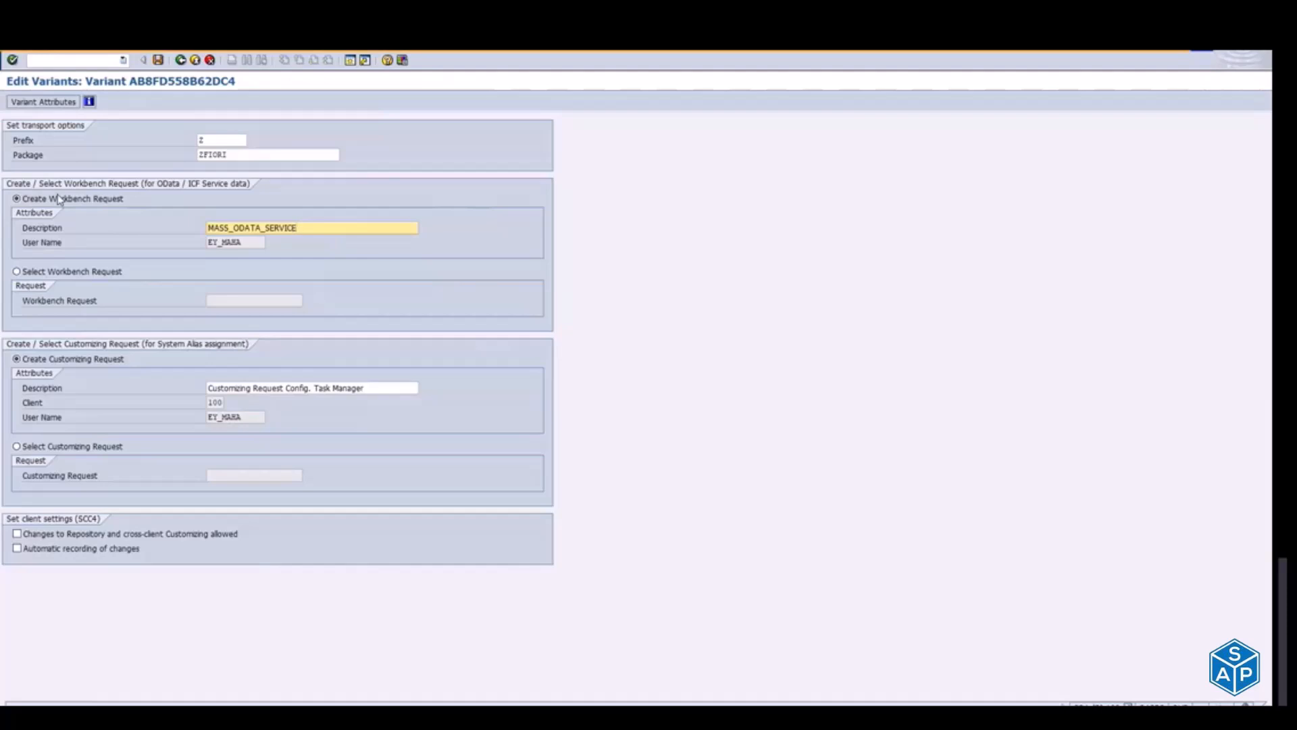
text(_NC_20-12-2021)
Step: Set the customizing request description to MASS_ODATA_SERVICE_Customize_NC_20-12-2021, save the transport options and return to the task list run
drag(207, 228, 311, 230)
drag(392, 386, 167, 400)
text(MASS)
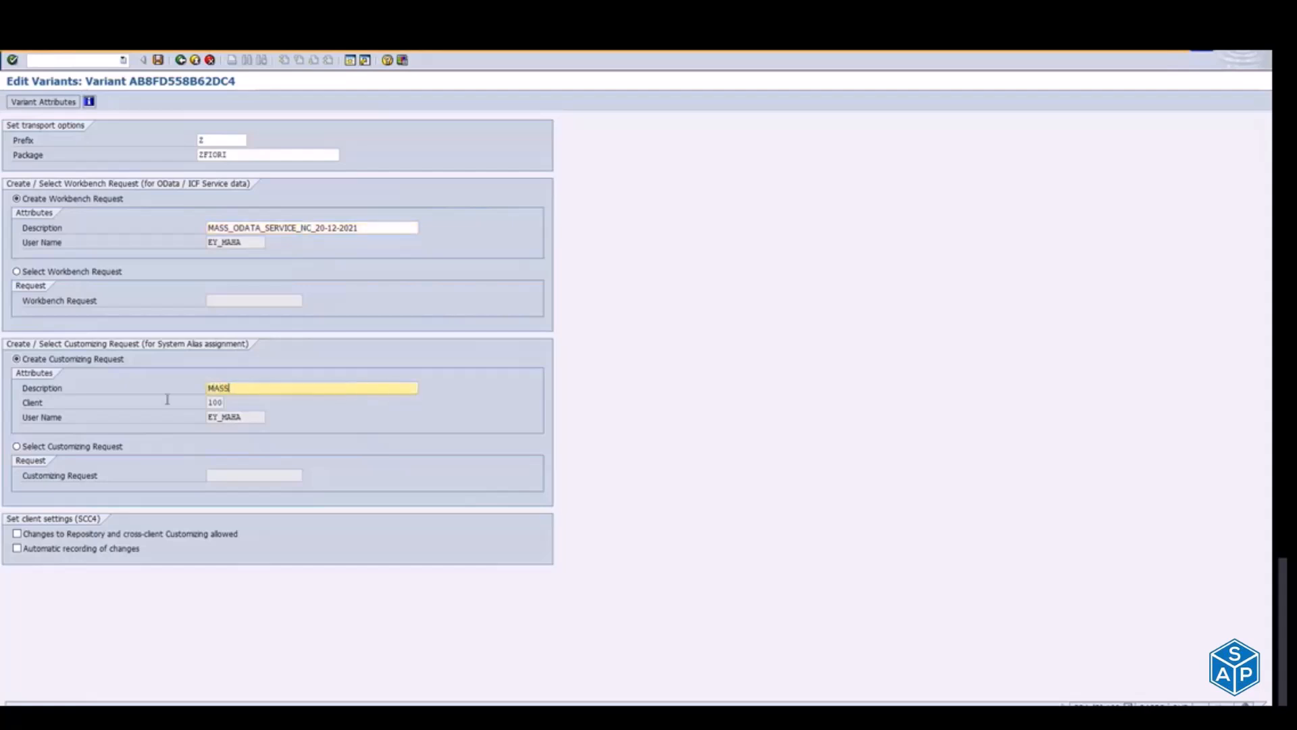
text(_ODATA_SERVICE)
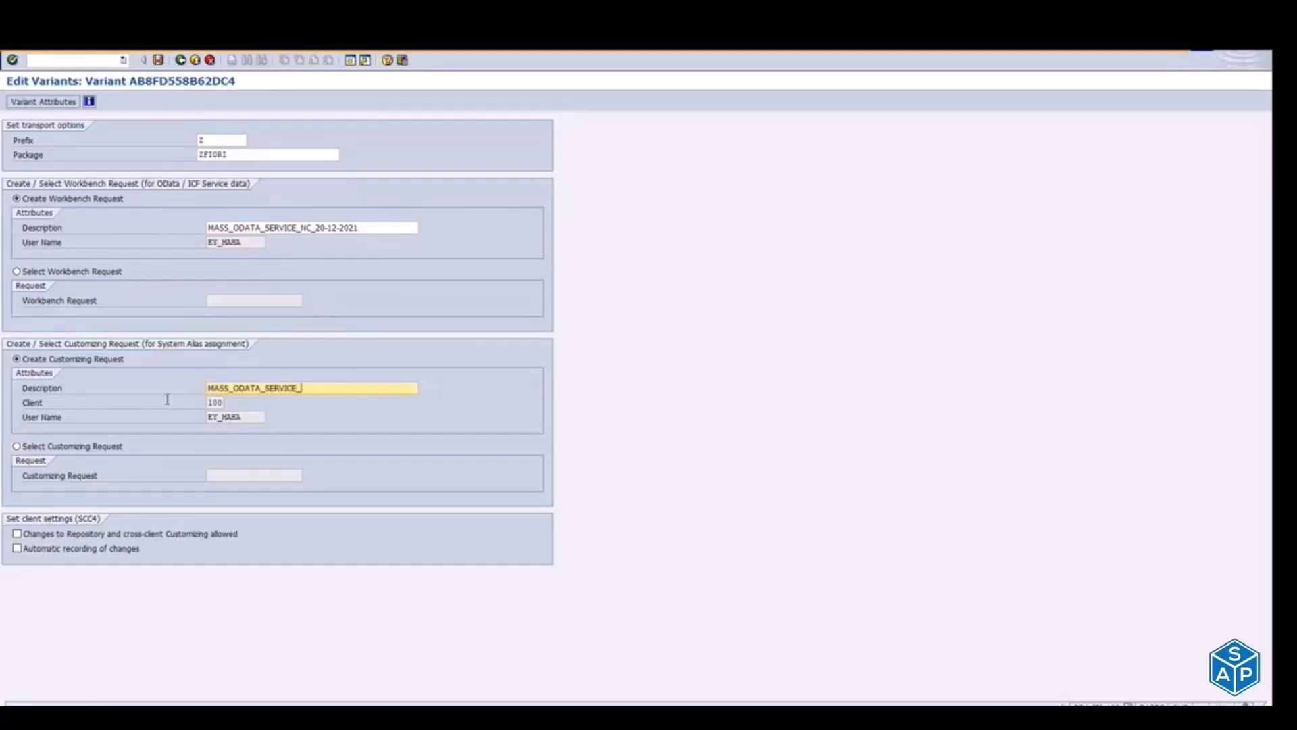
text(_Customize)
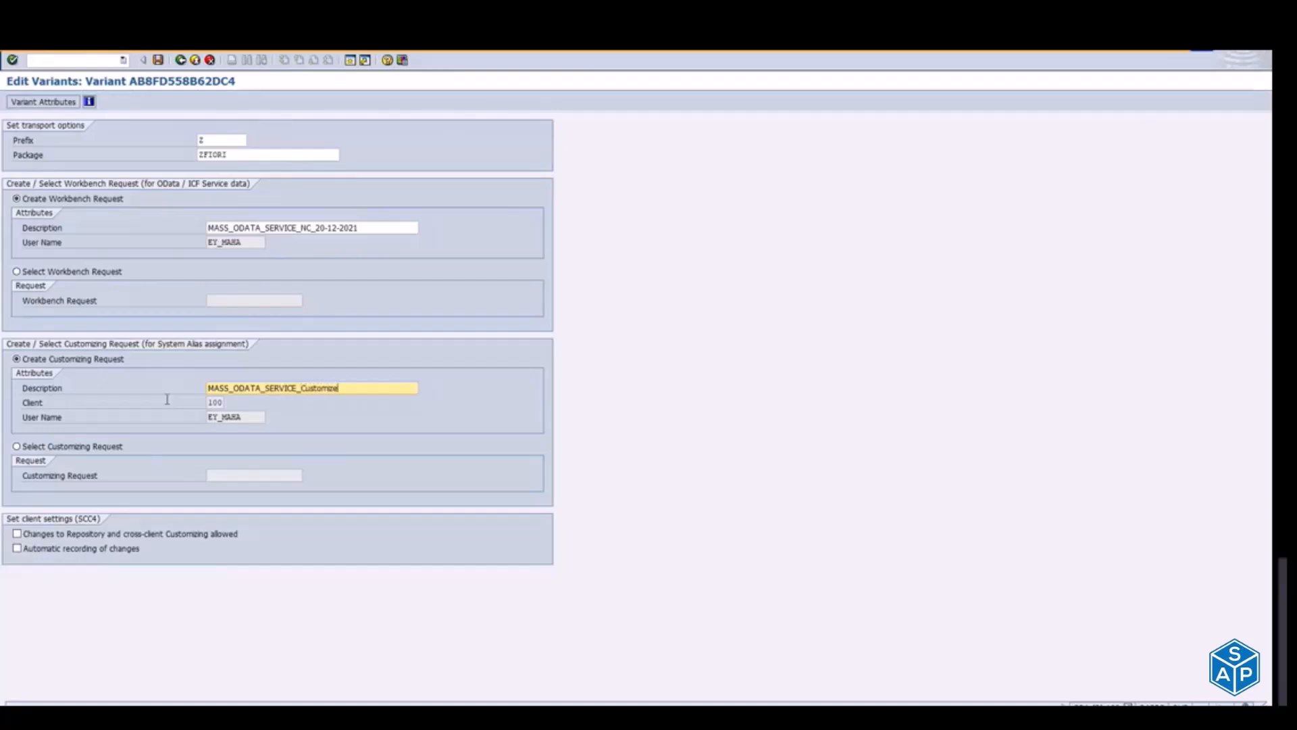
text(_NC_20-12-2021)
click(157, 61)
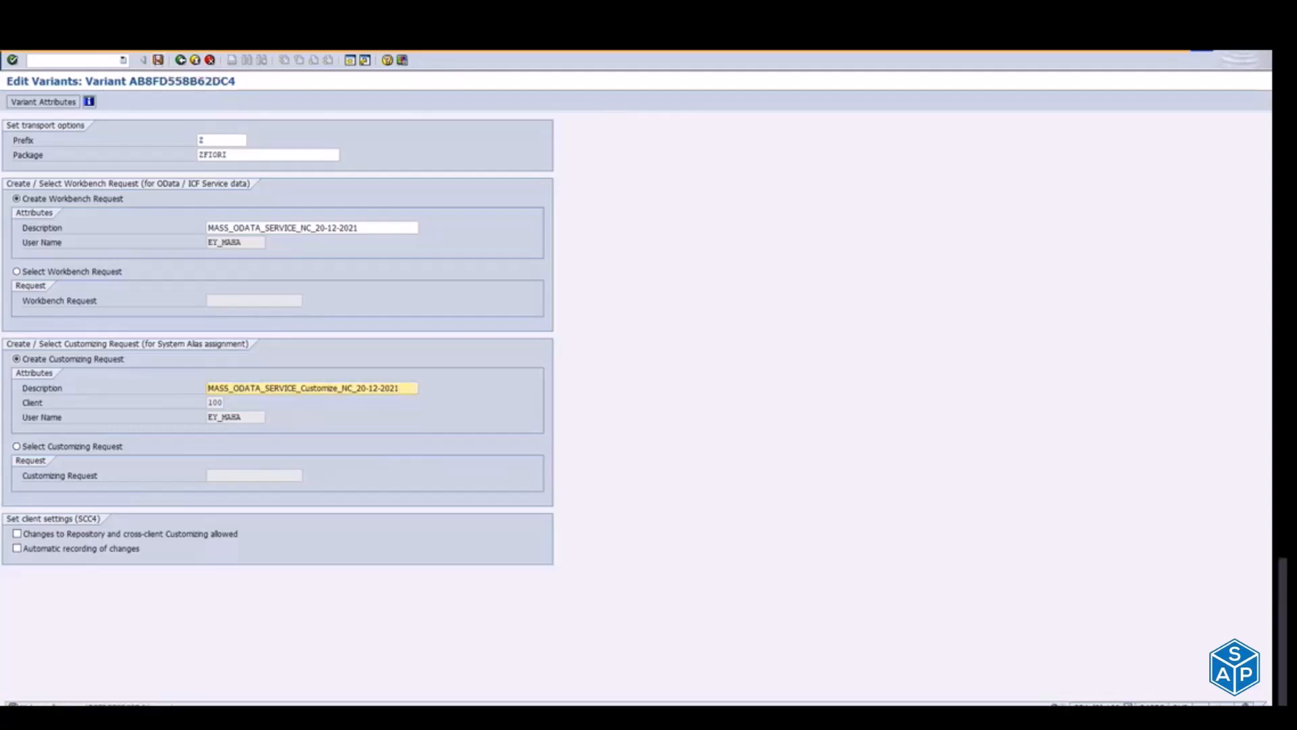
click(181, 60)
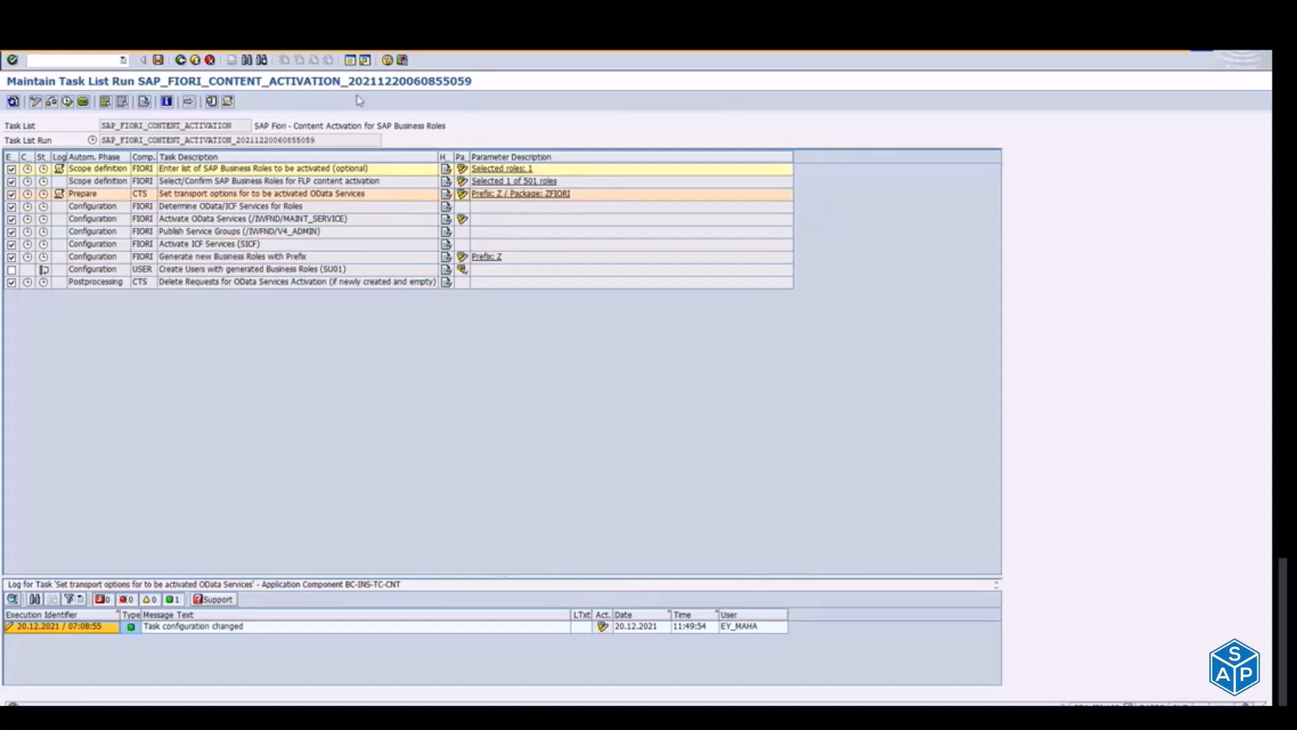
Step: Open an additional SAP GUI session alongside the task list run
click(353, 63)
text(se16)
key(Return)
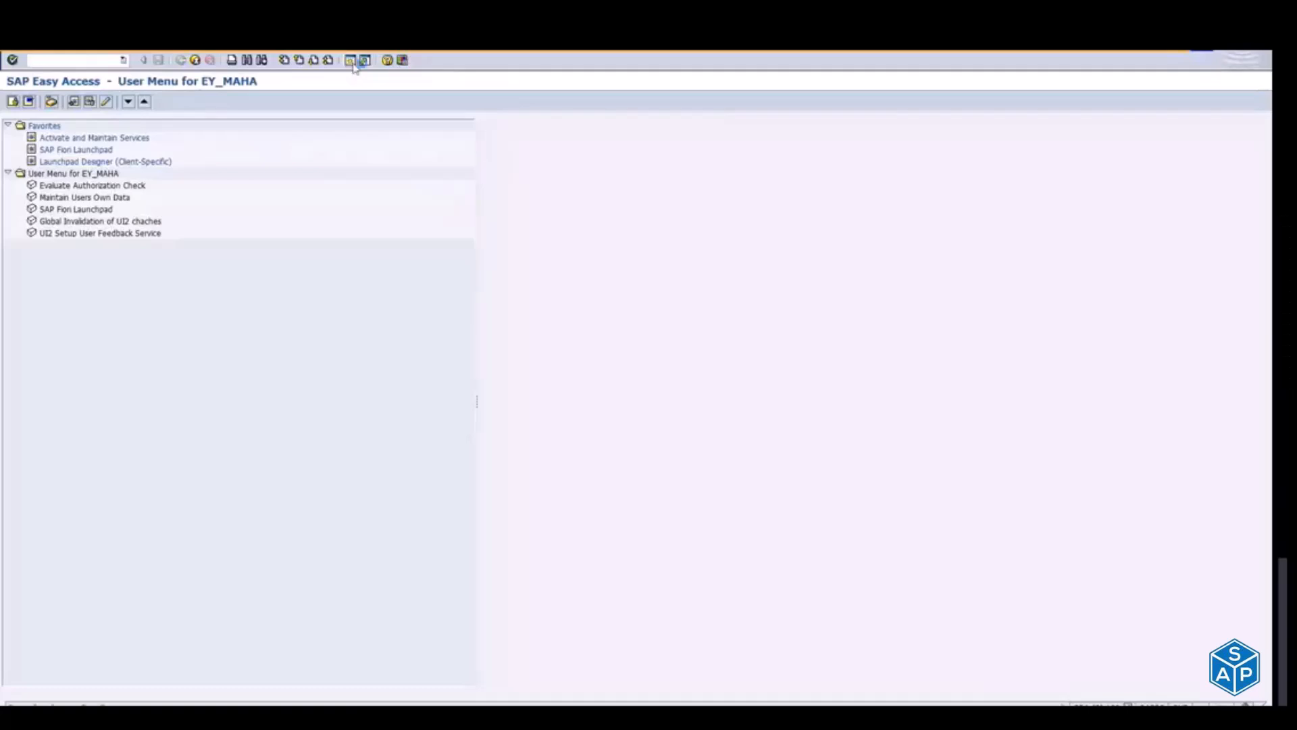
click(181, 60)
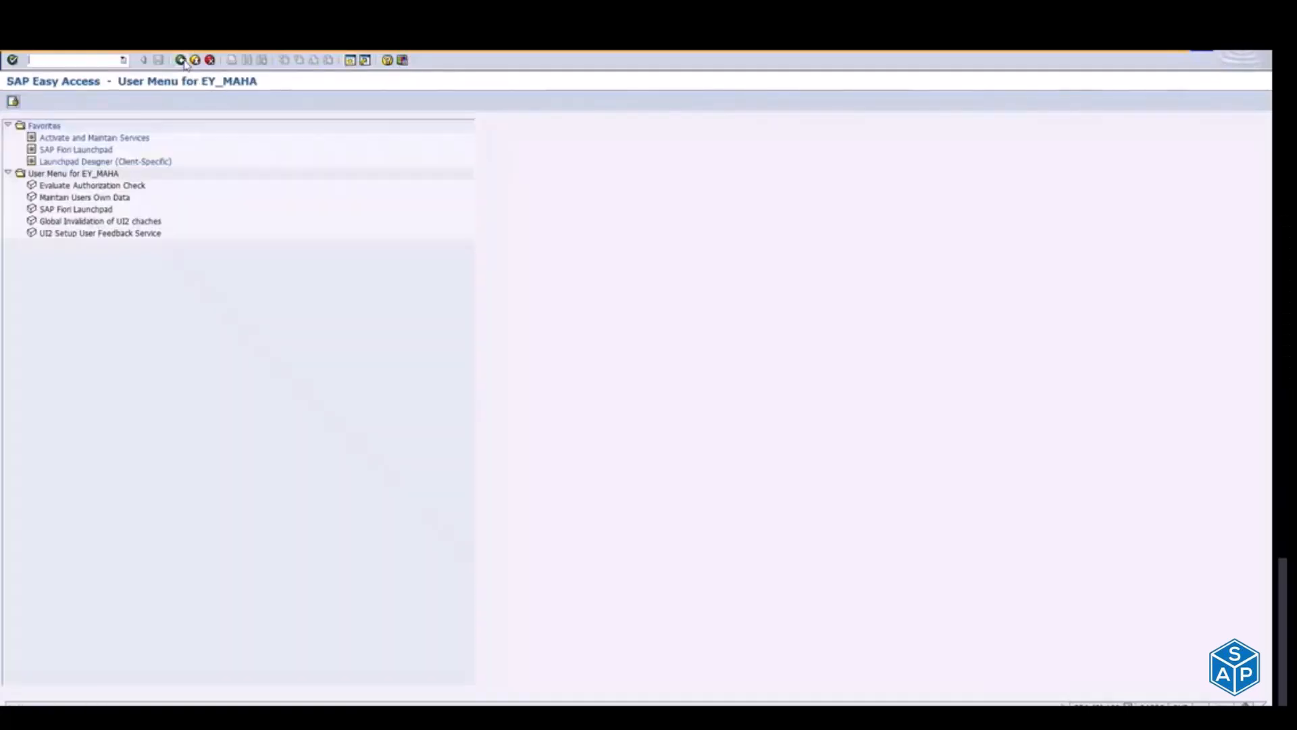
text(se38)
key(Return)
click(181, 60)
text(se)
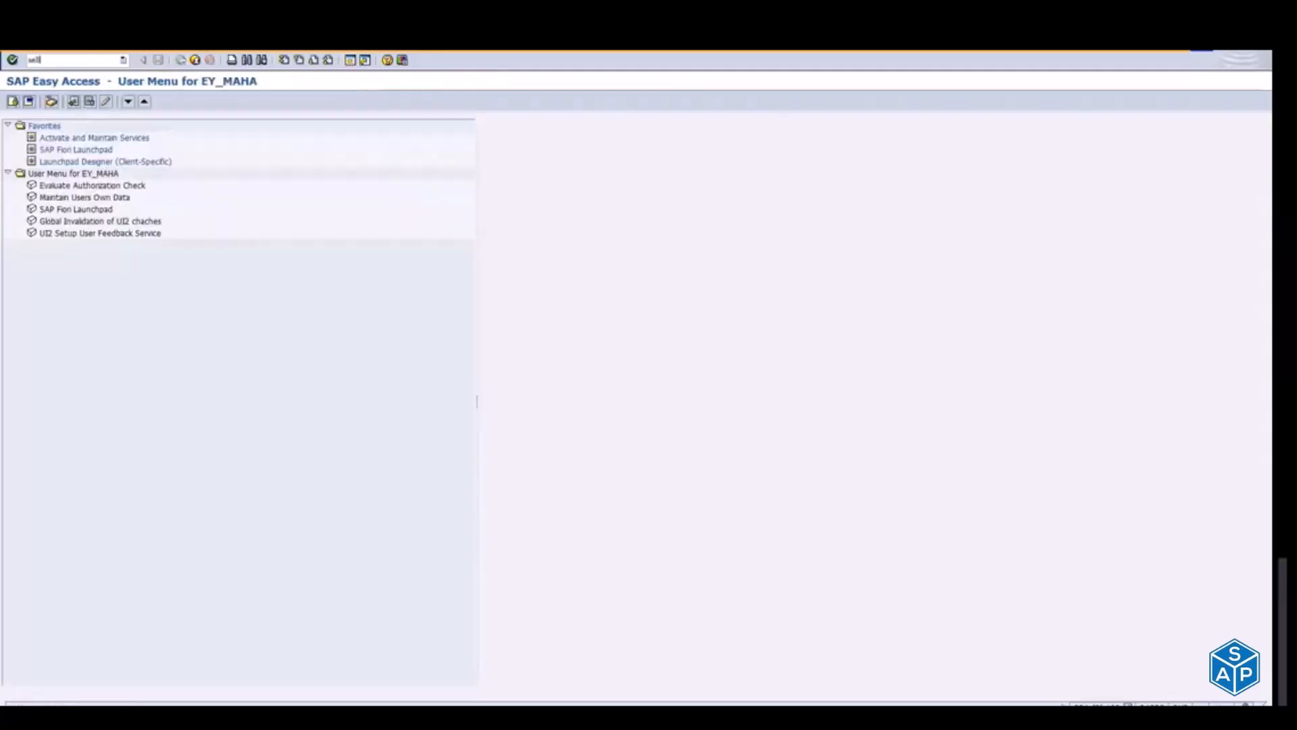
Step: Open the Object Navigator, set the repository object type to Package and look up the package ZFIORI
key(Return)
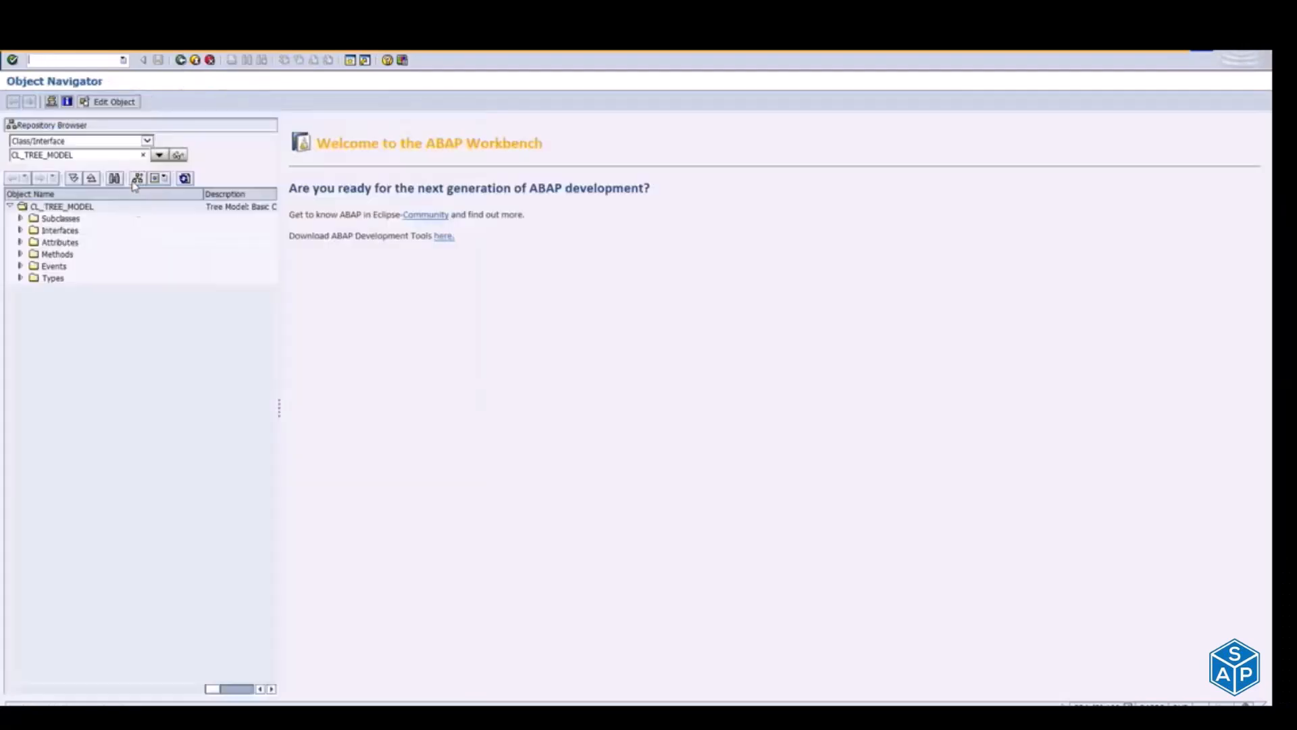
click(147, 141)
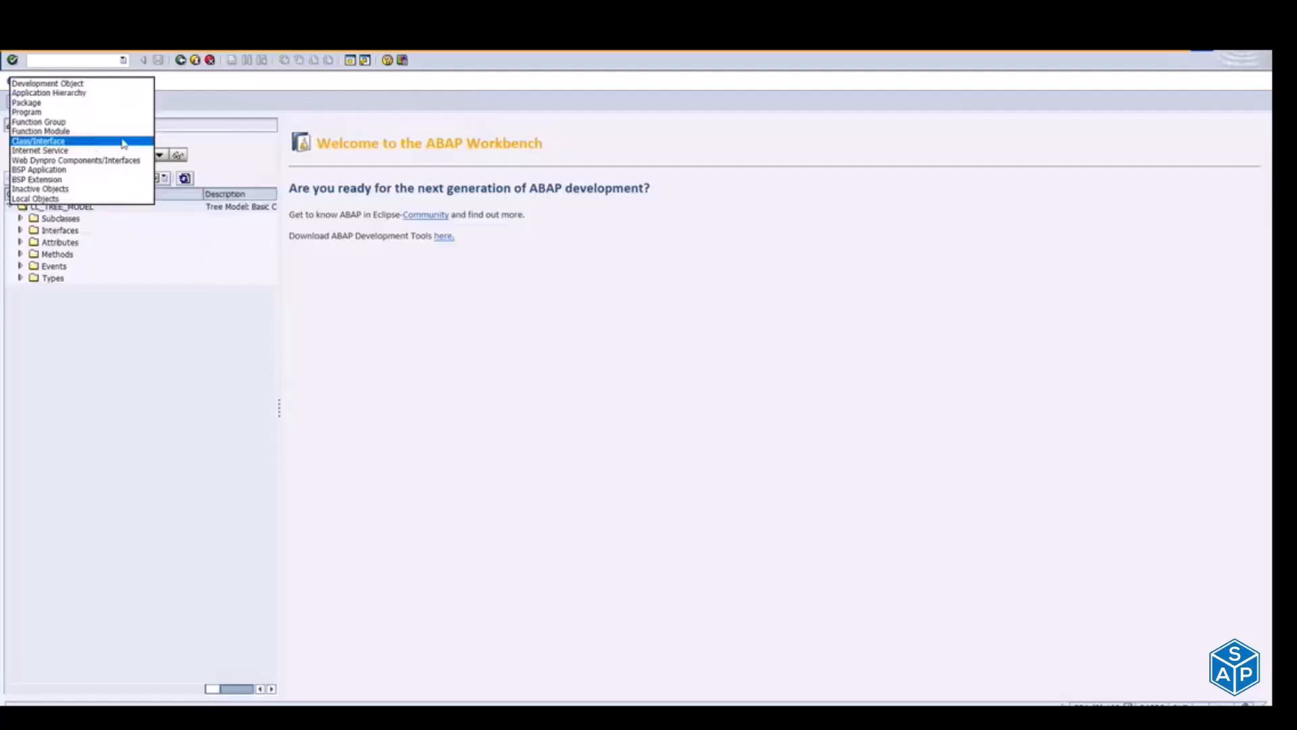
click(42, 104)
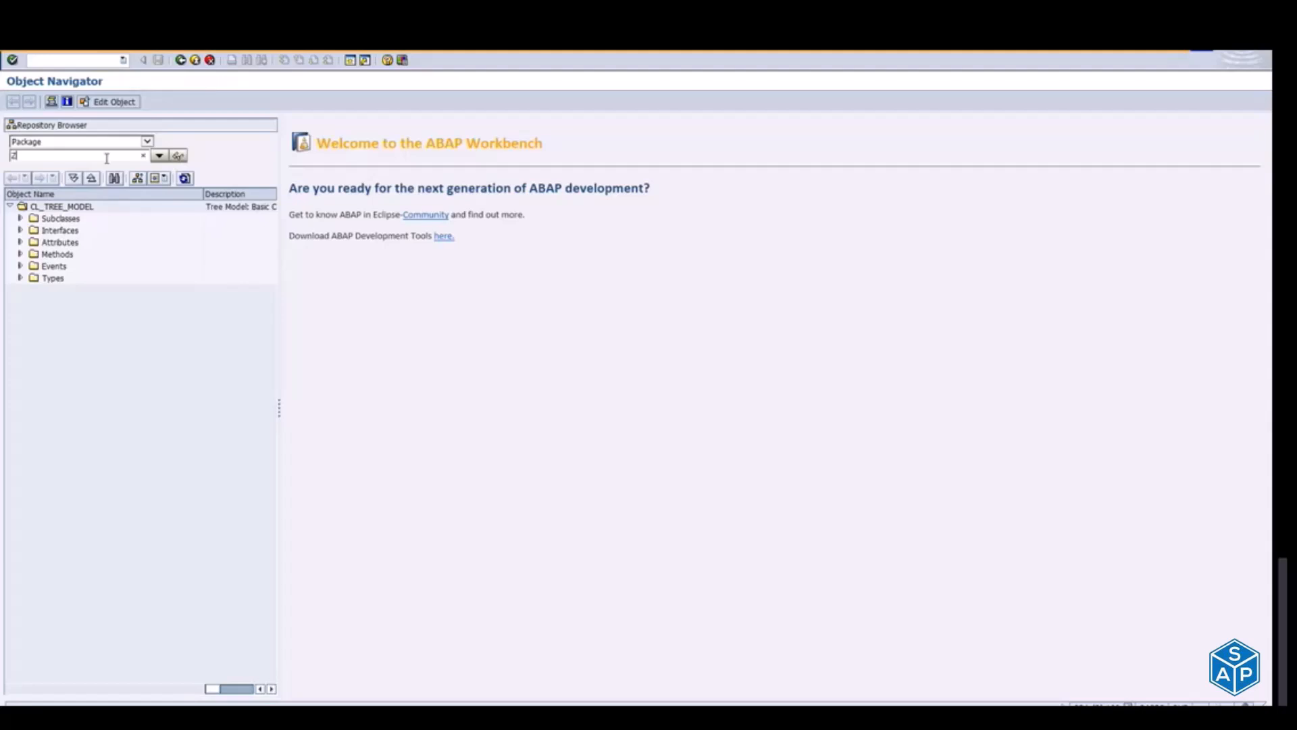
text(FIORI_)
key(Return)
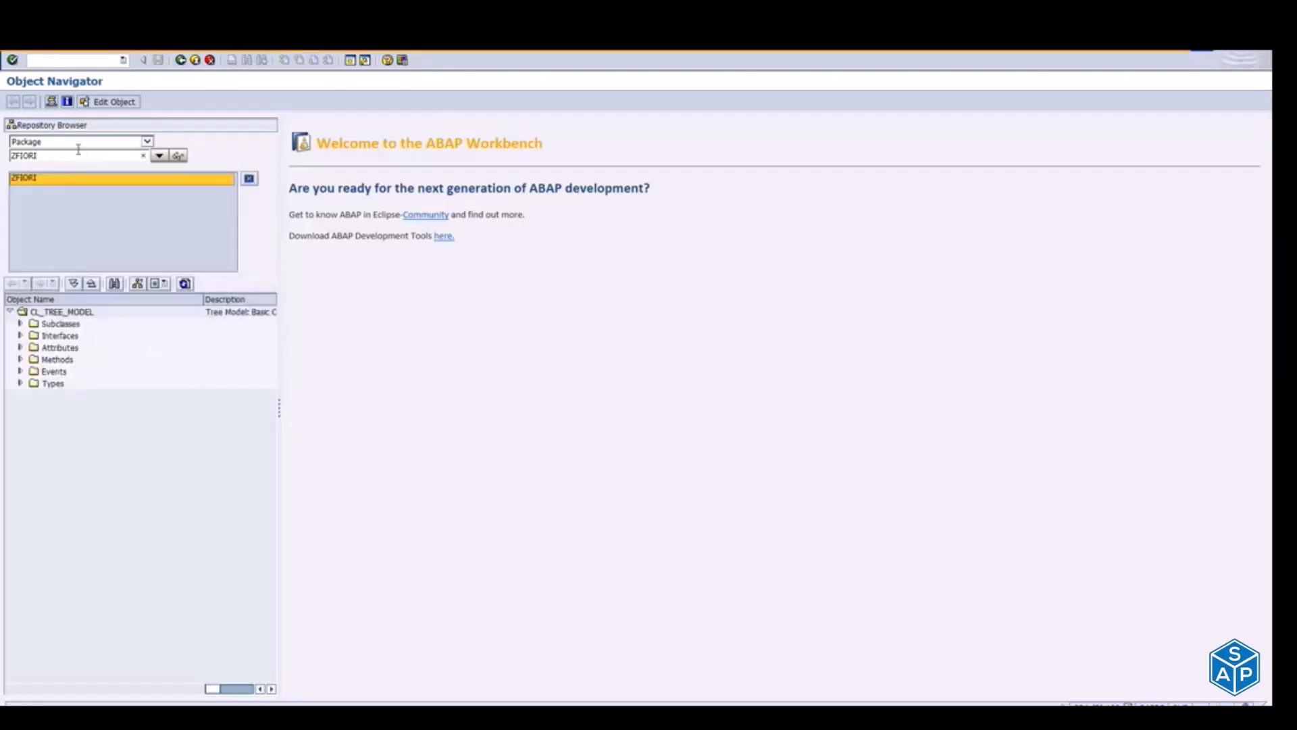
Step: Try creating the package ZFIORIPACK with the short description FIORIPACK ALL STD APPS and cancel the package creation
text(PAC)
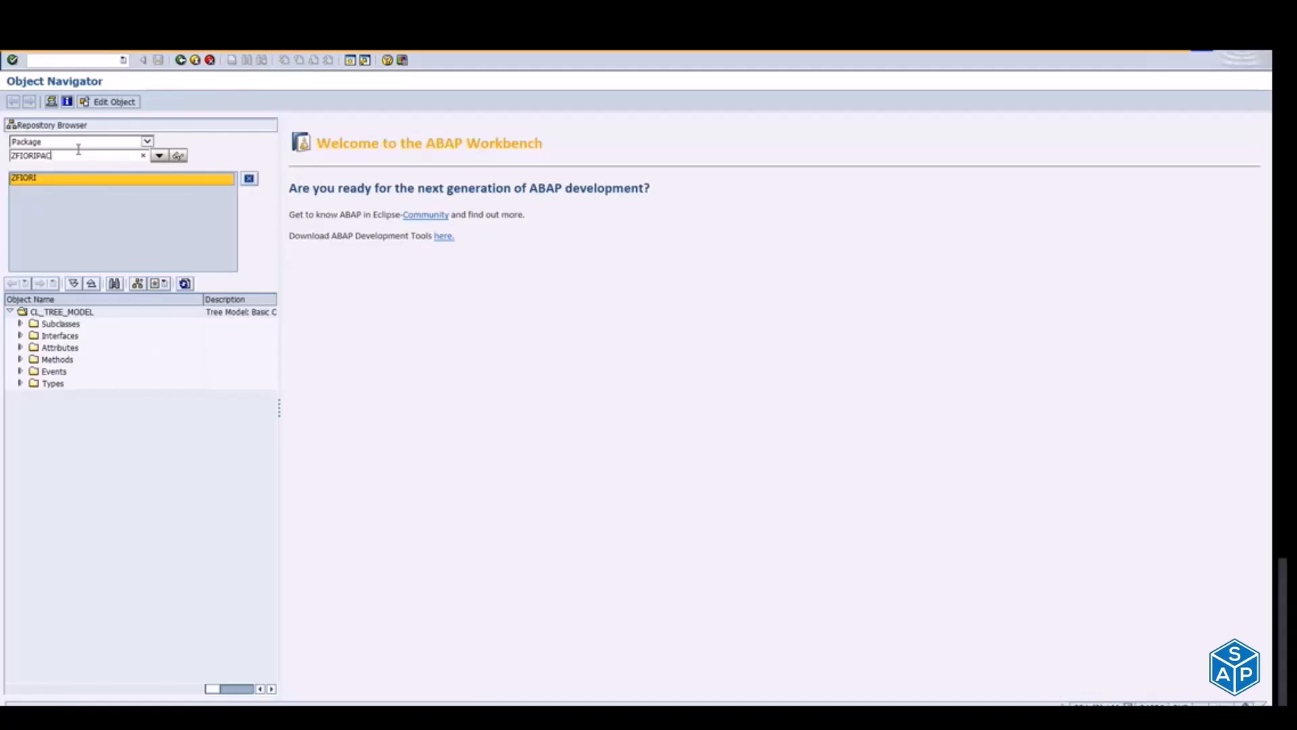
text(K)
key(Return)
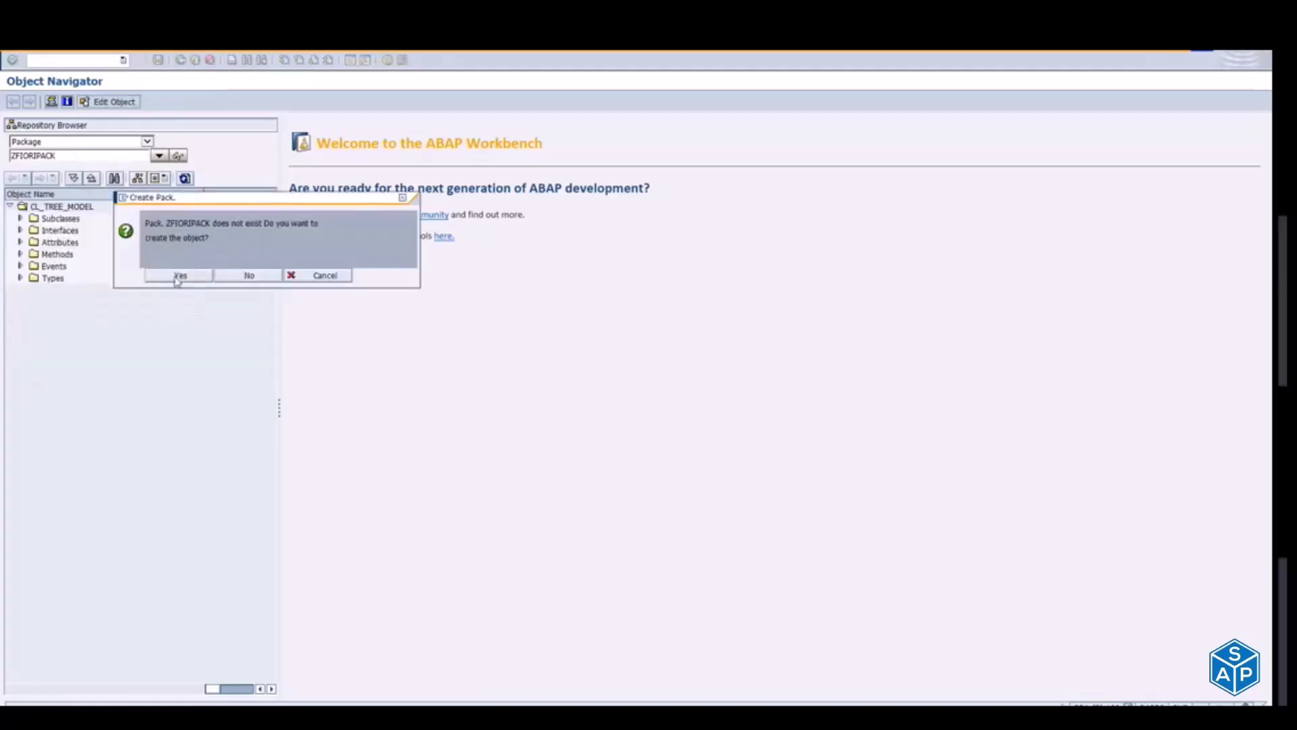
click(177, 277)
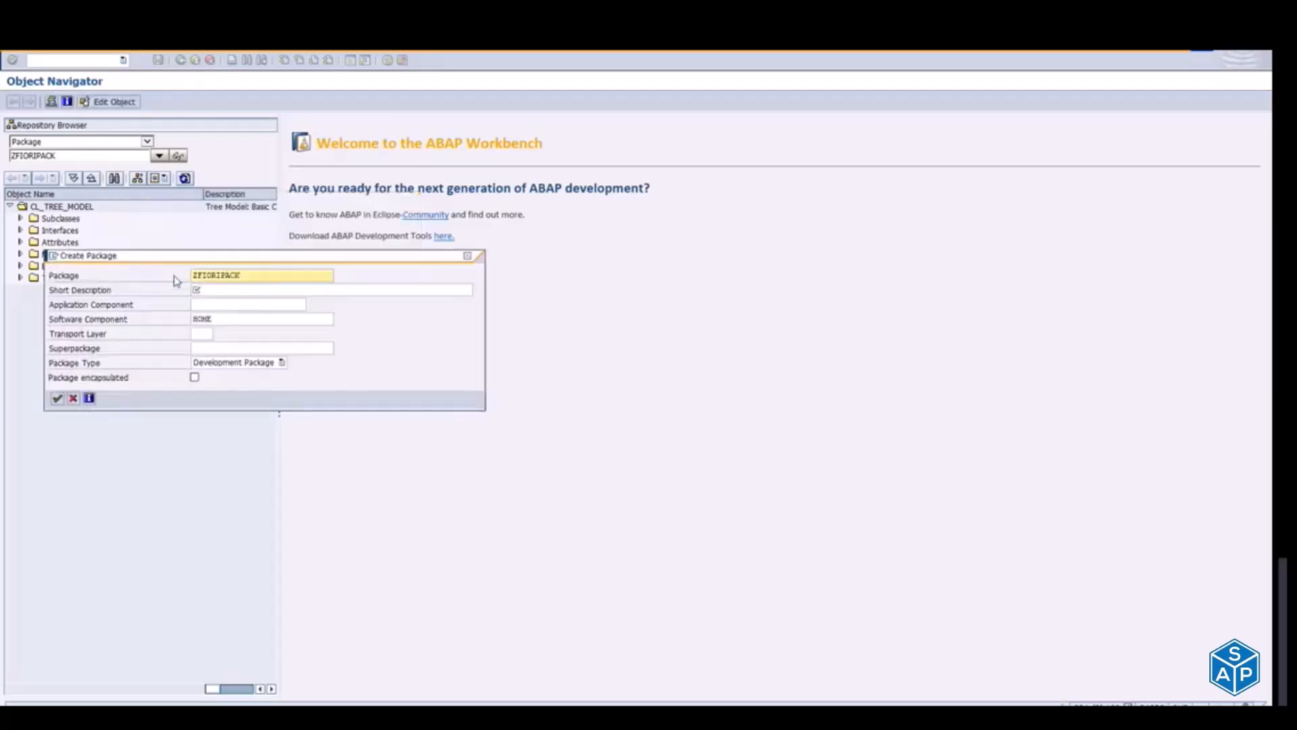
click(232, 291)
text(FIORIPACK)
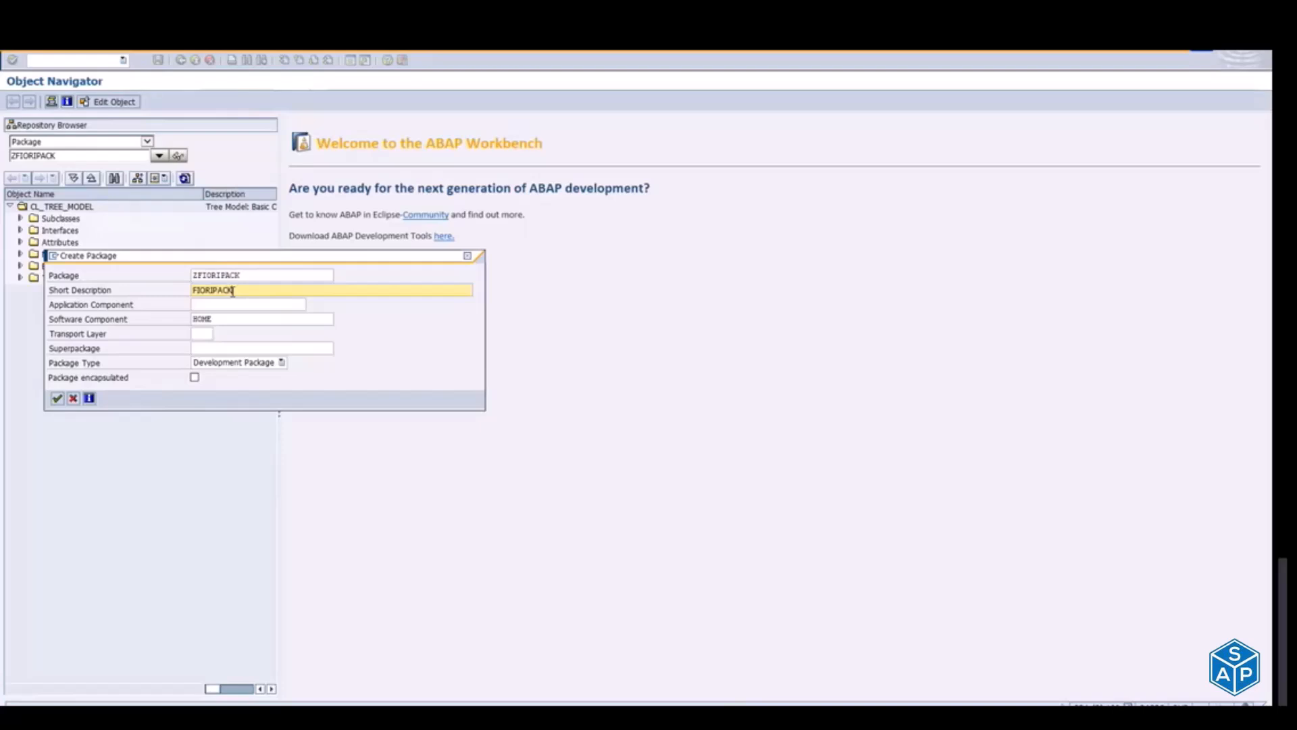
text( ALL STD APPS)
click(265, 276)
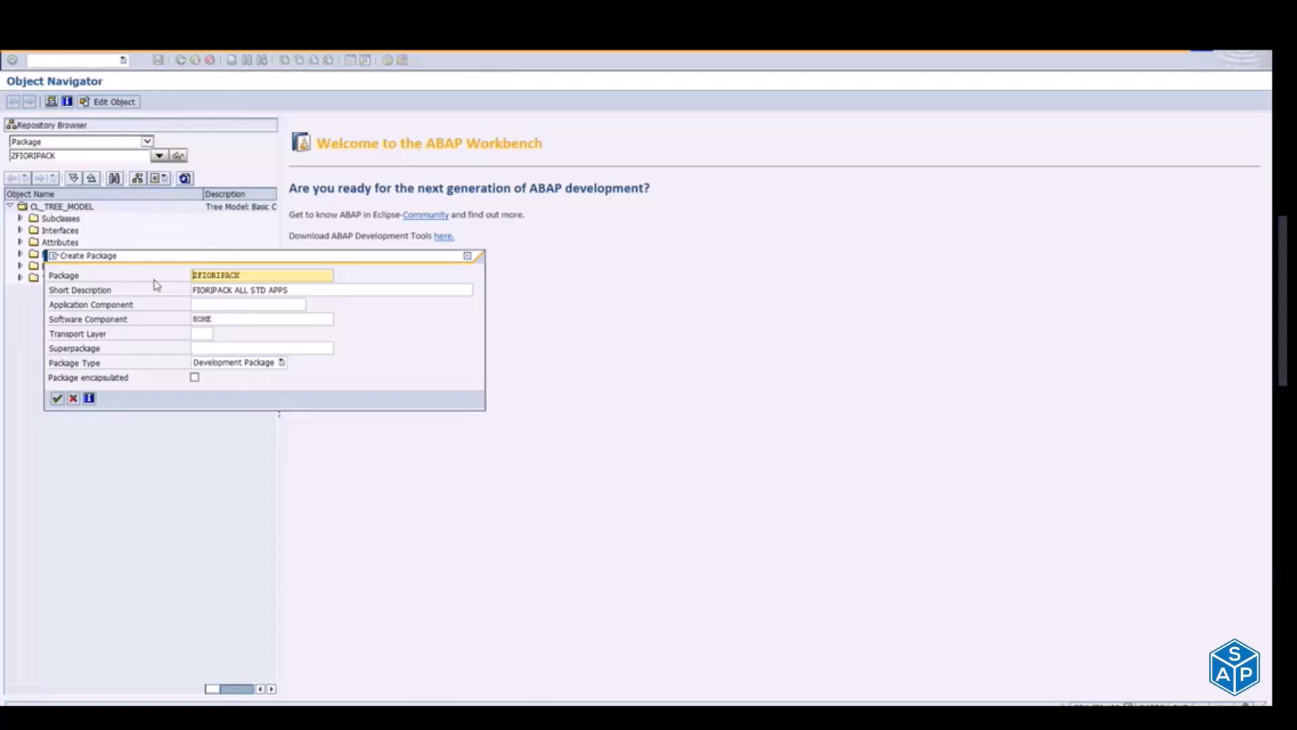
click(73, 399)
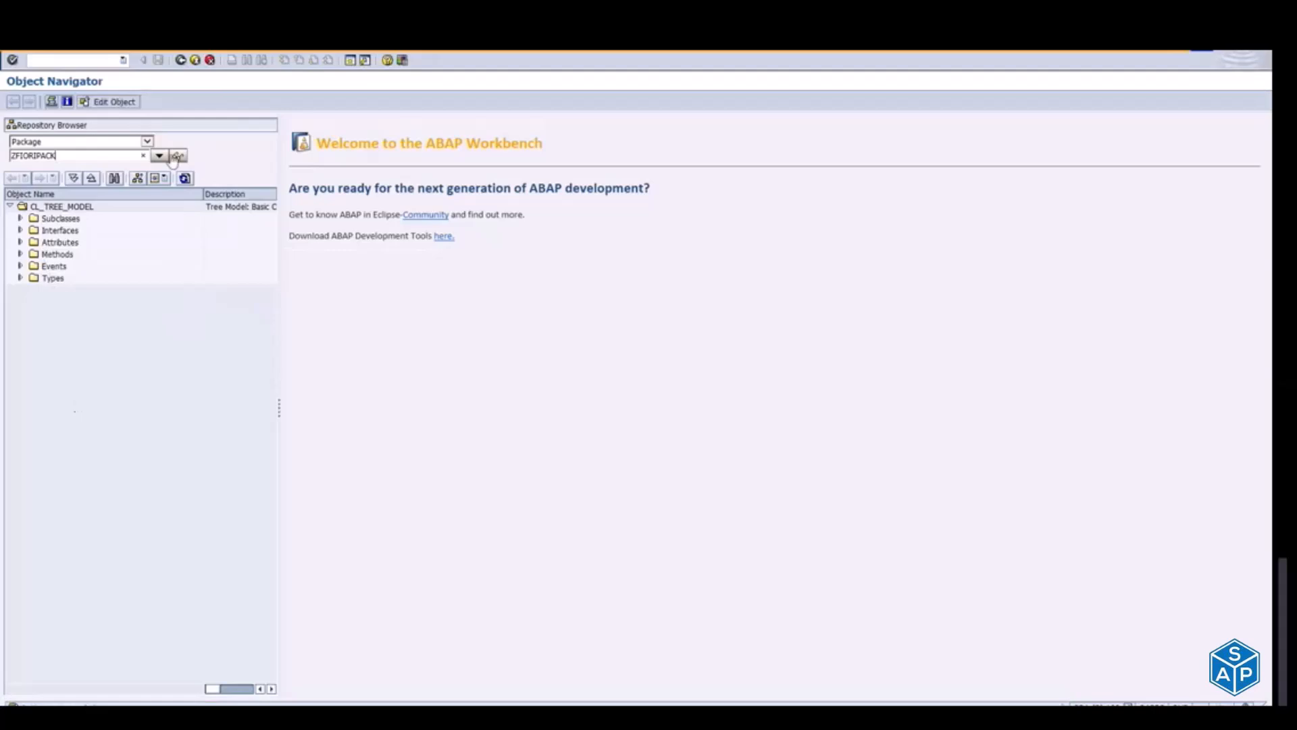
Step: Open the existing package ZFIORI, view its properties and exit the Object Navigator
click(77, 156)
key(BackSpace)
key(BackSpace)
key(BackSpace)
key(BackSpace)
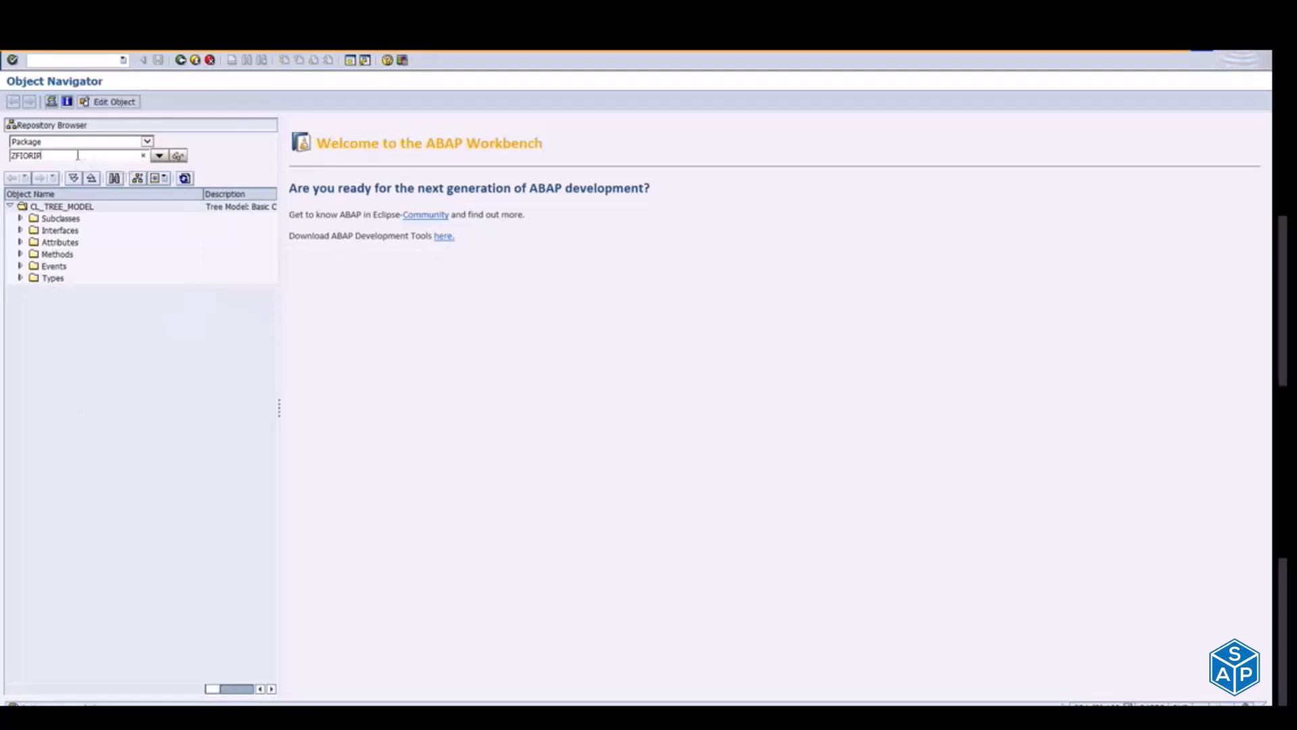
key(Return)
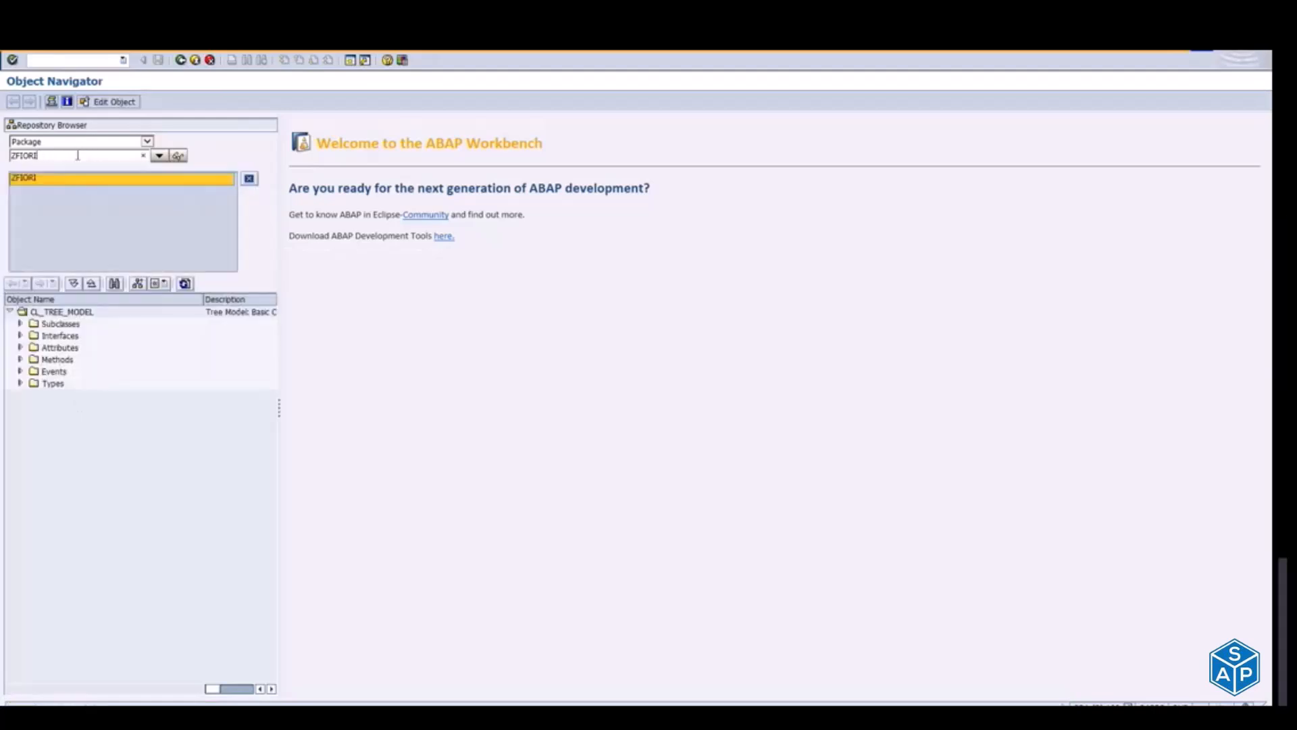
double_click(19, 178)
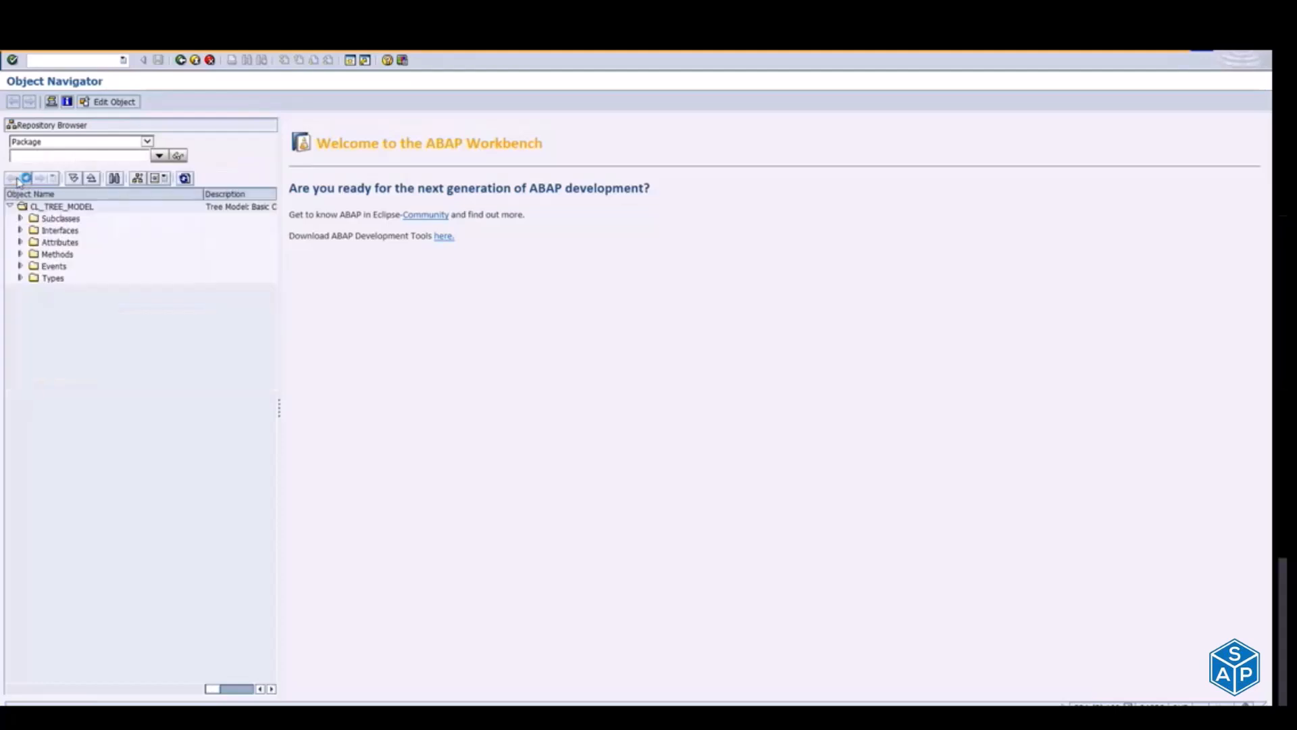
click(9, 206)
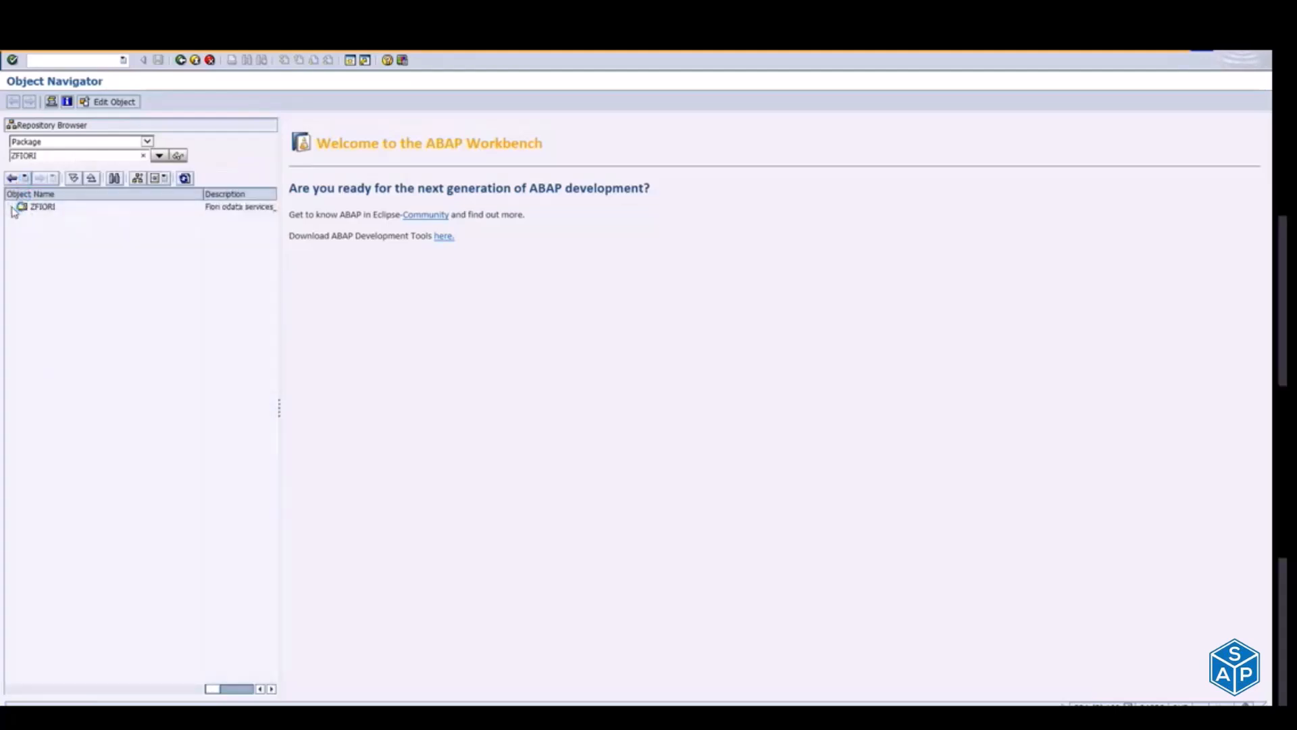
double_click(60, 209)
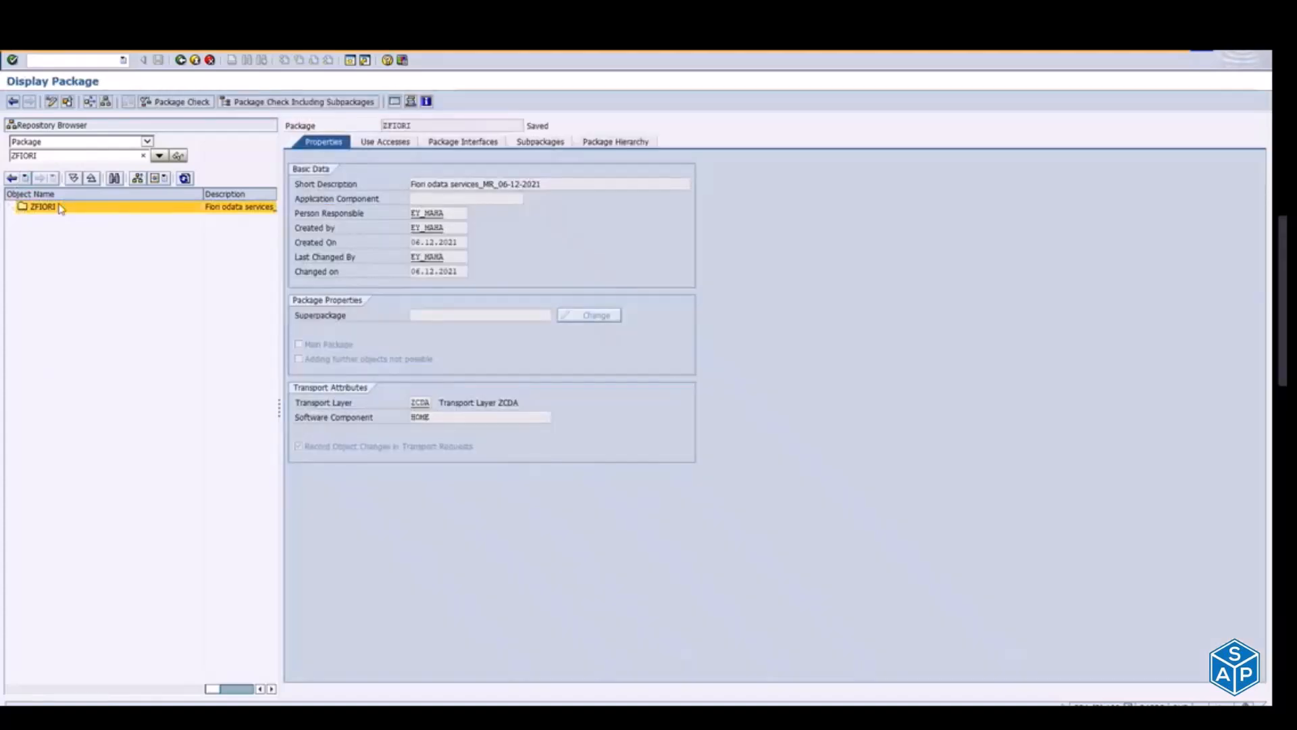
click(196, 60)
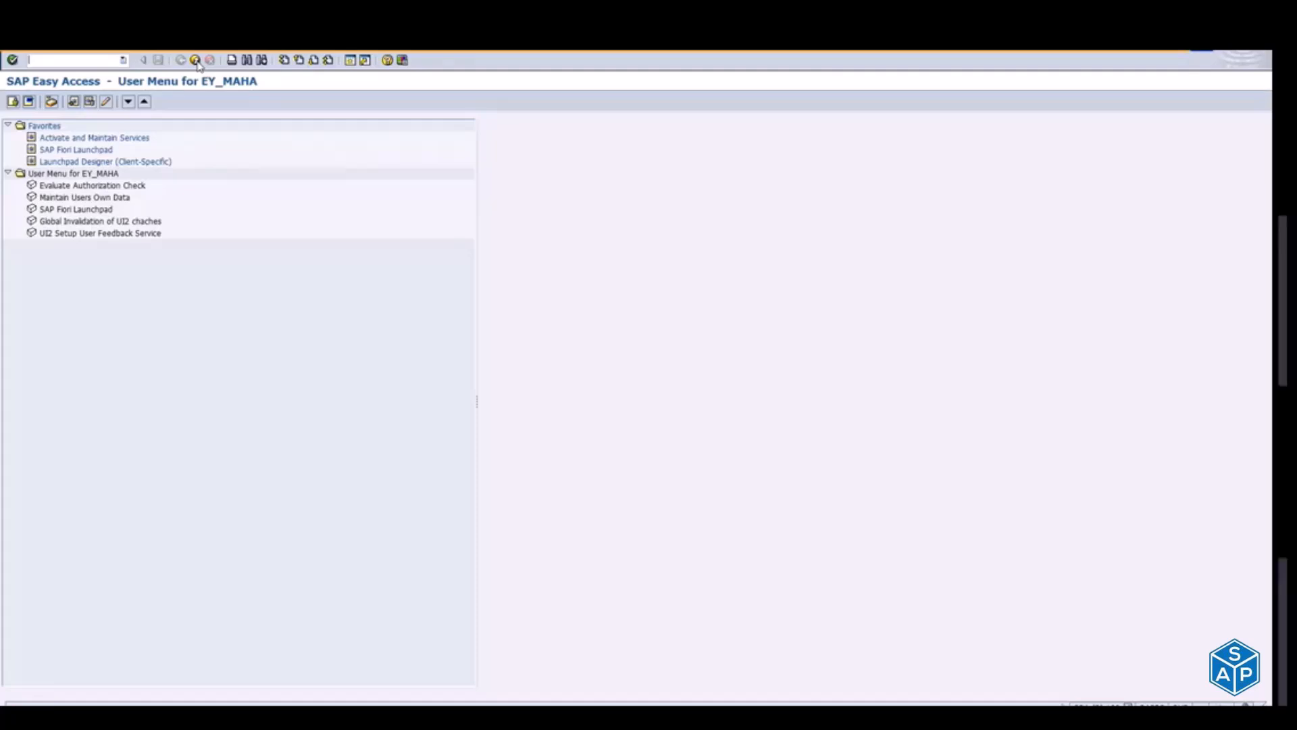
Step: Switch back to the task list run and review the prefix, package and request descriptions in the OData transport options
key(alt+Tab)
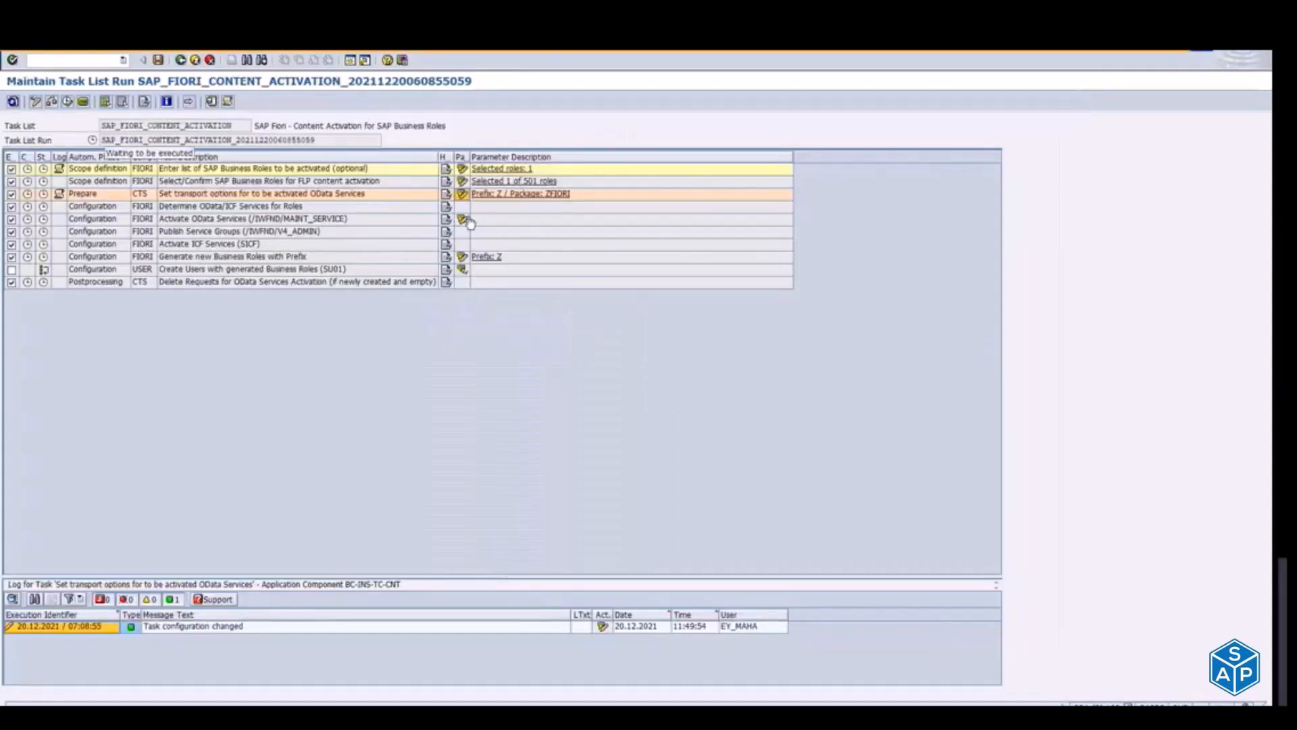
click(462, 181)
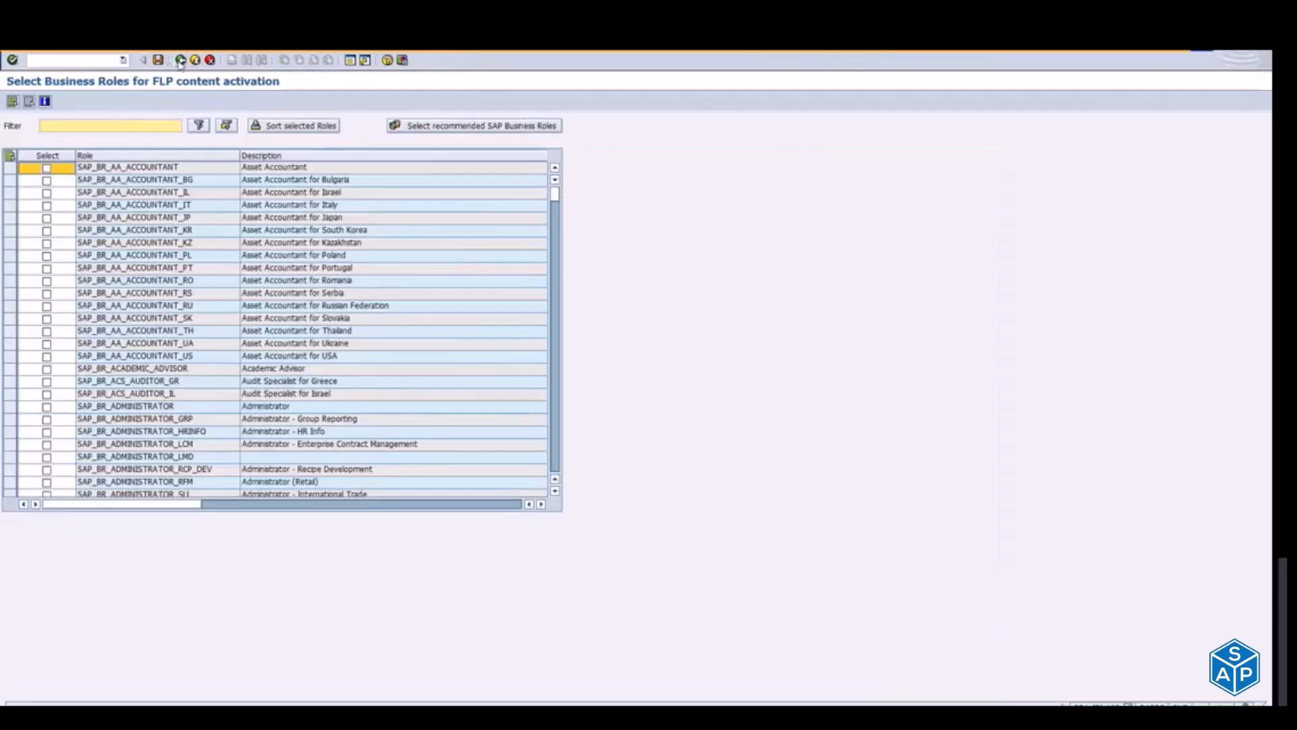
click(180, 61)
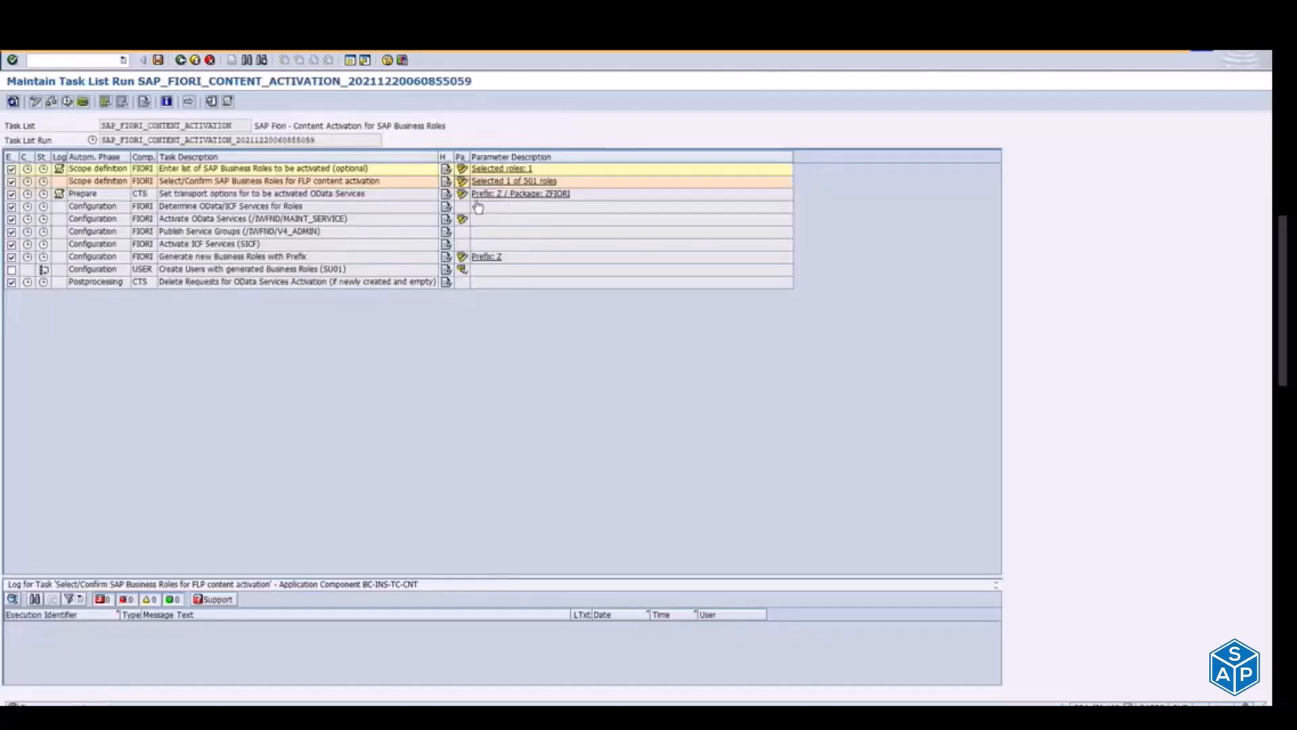
click(462, 194)
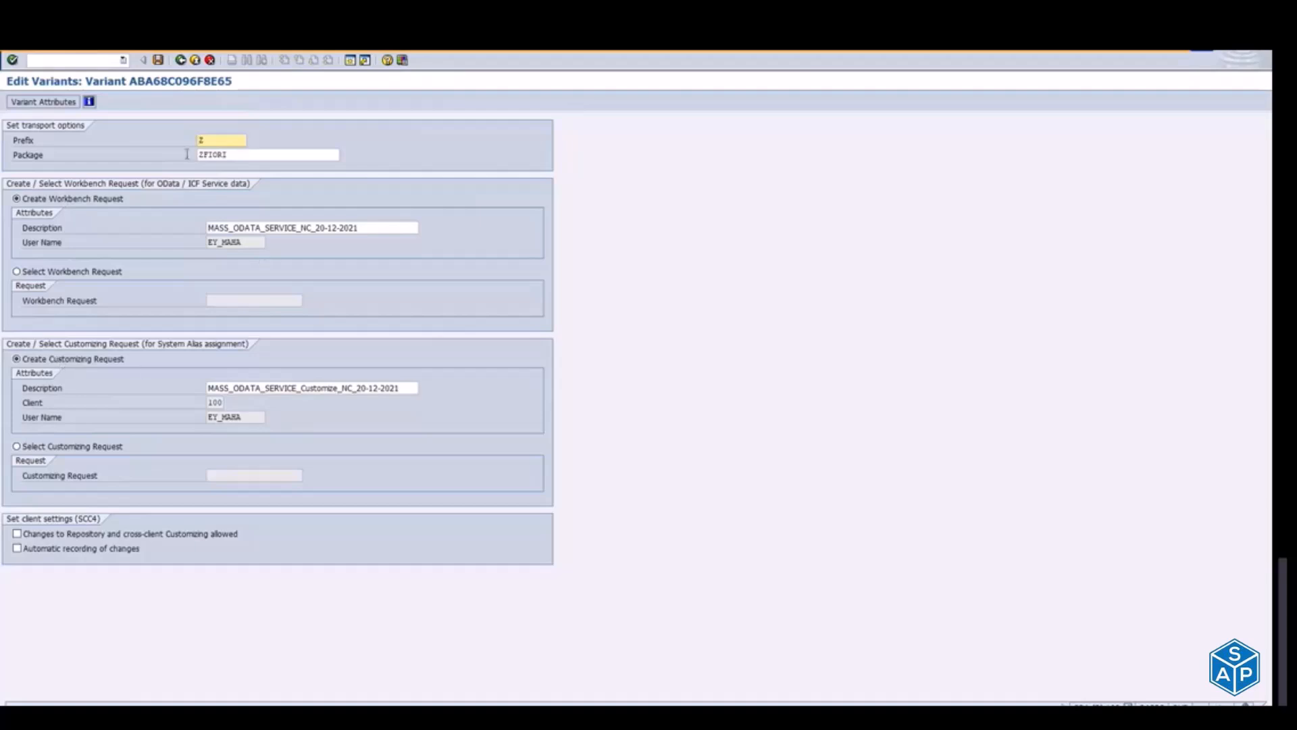
click(180, 61)
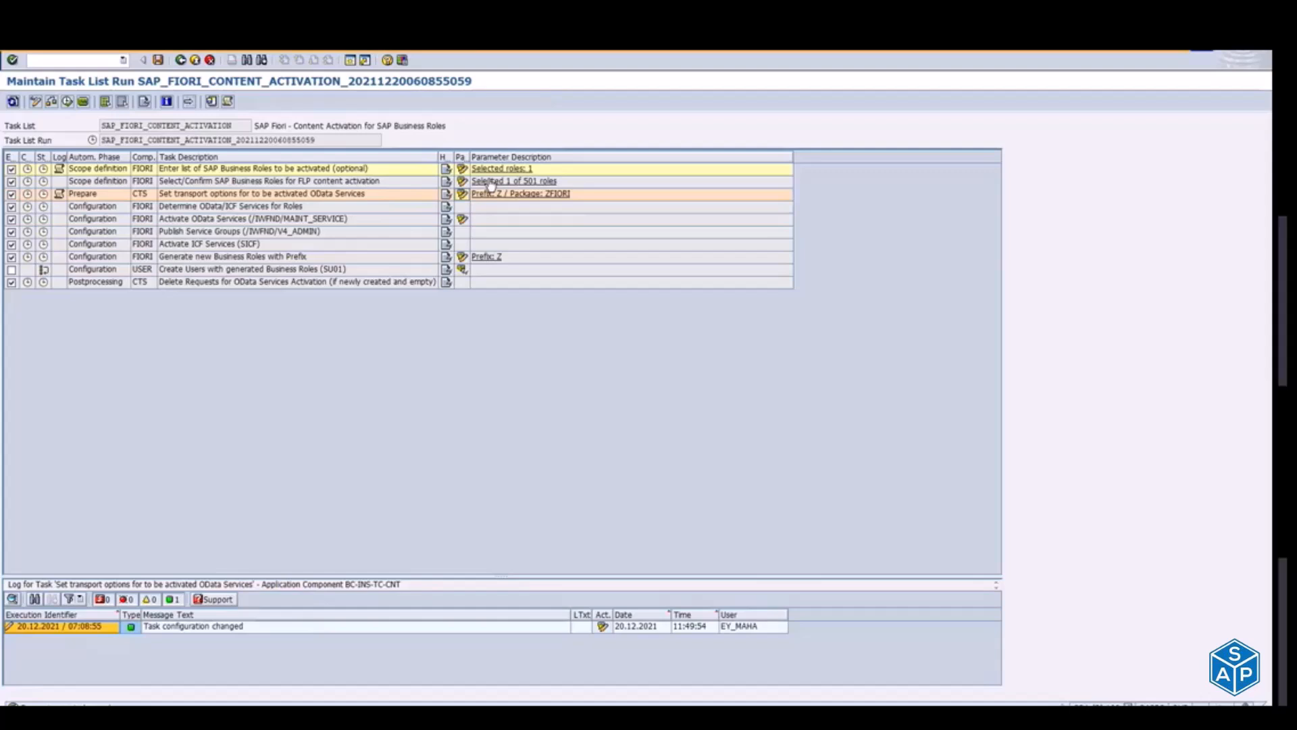
click(462, 198)
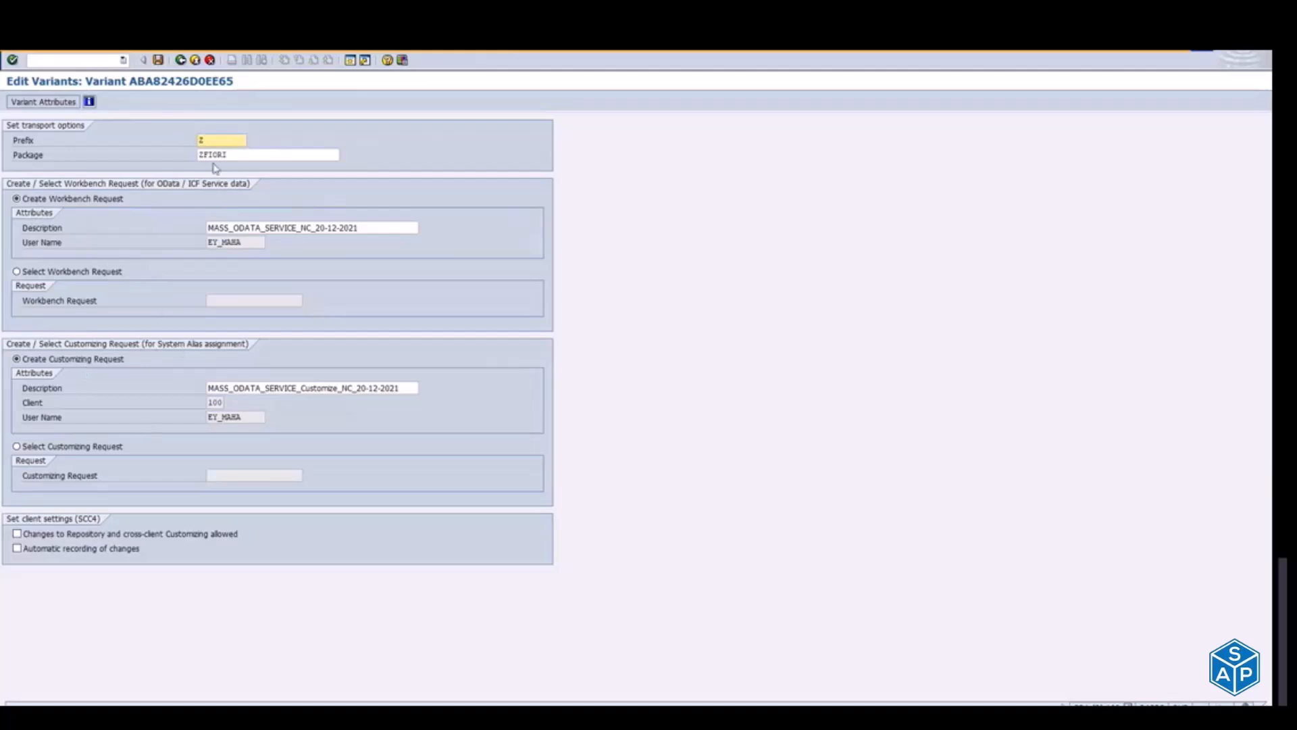
key(Tab)
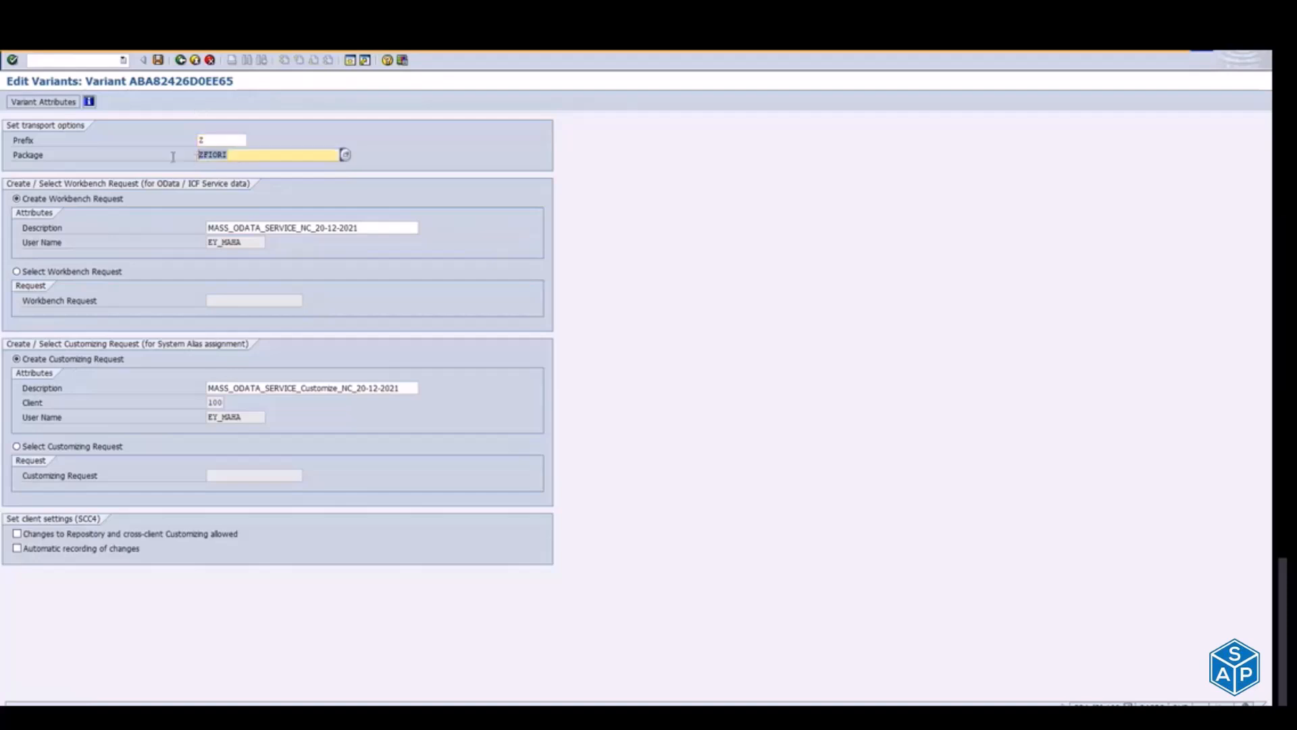
click(197, 60)
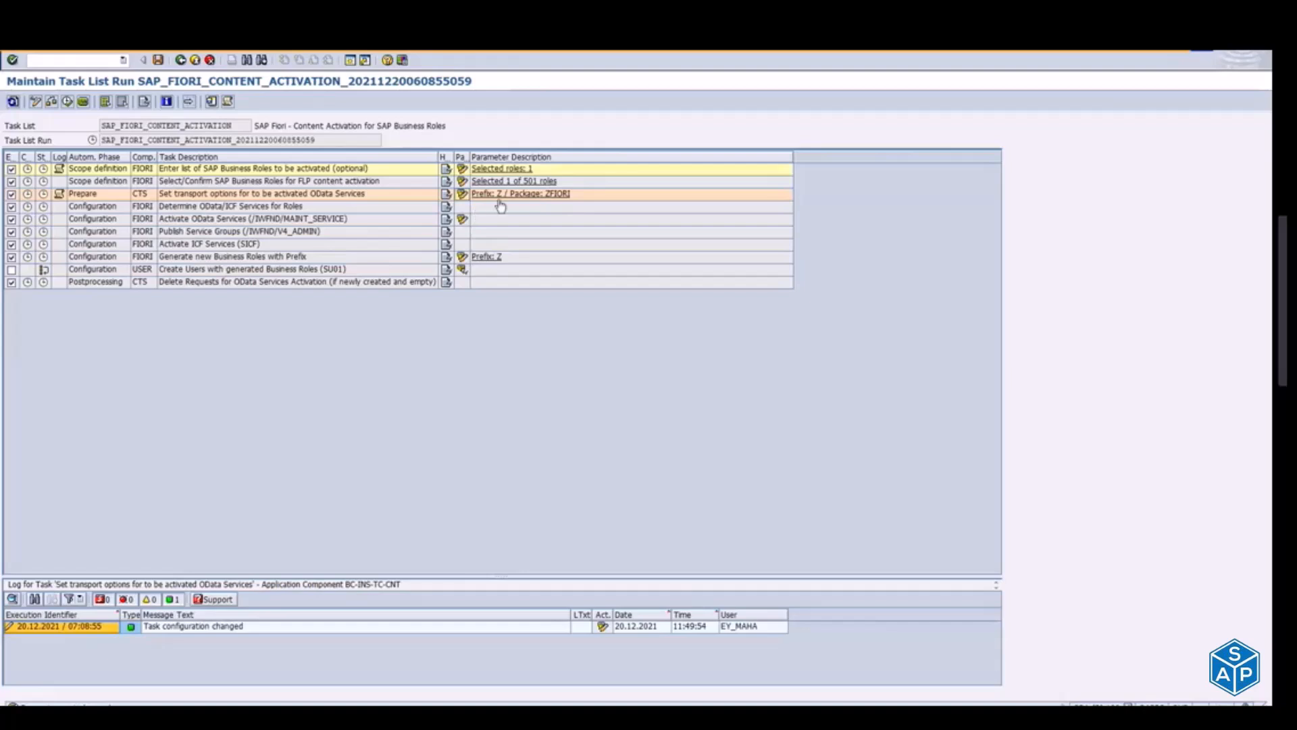
click(463, 195)
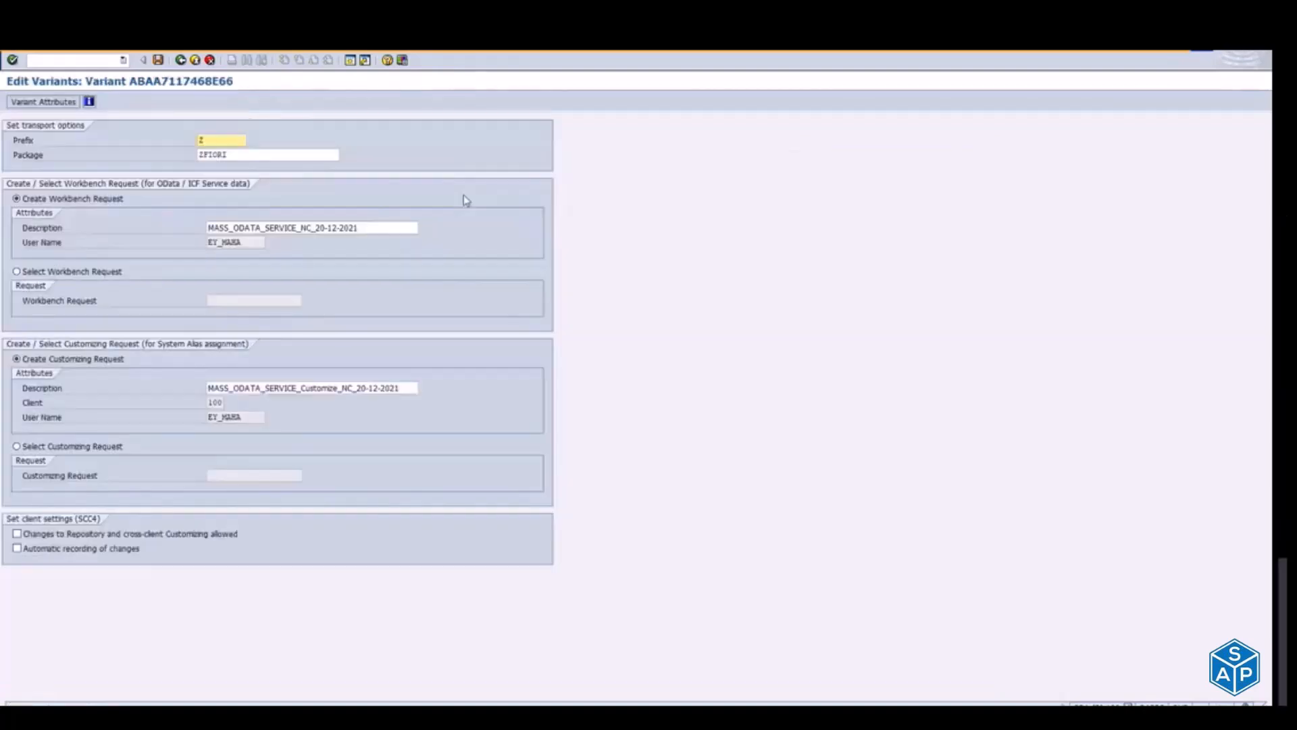
key(Tab)
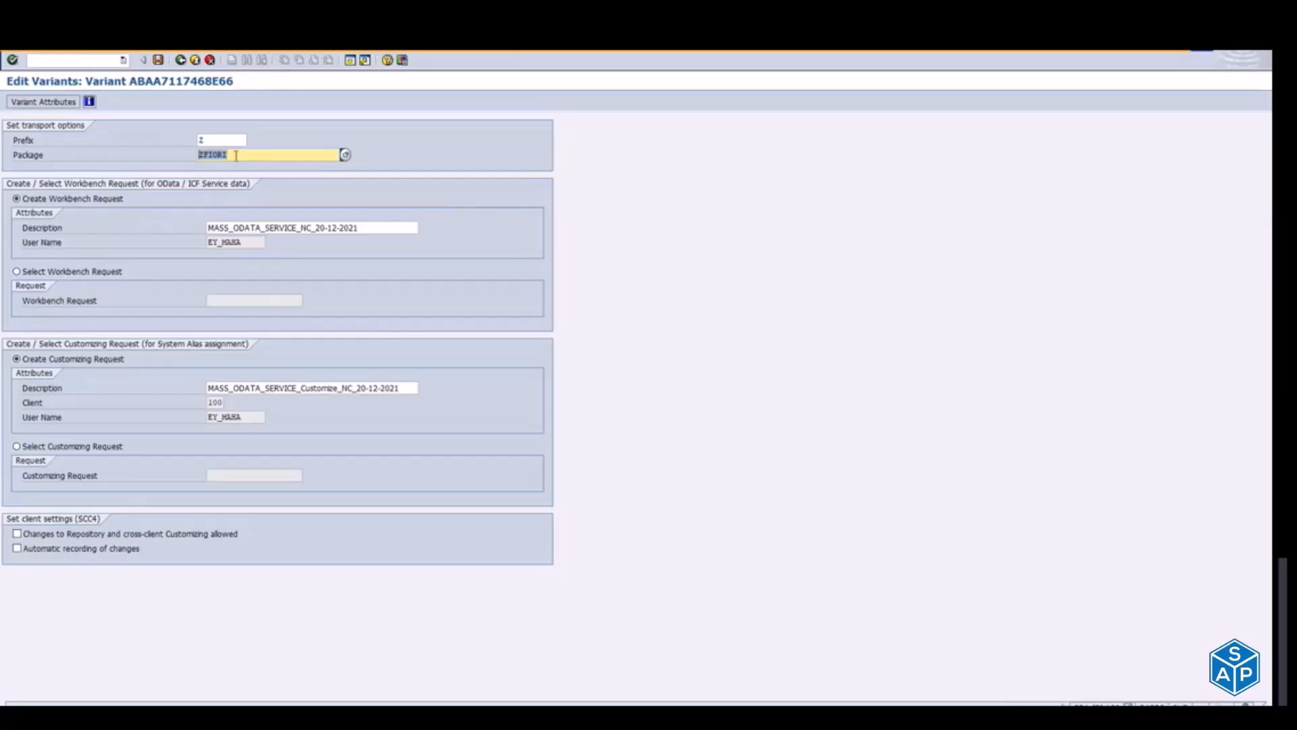
click(181, 60)
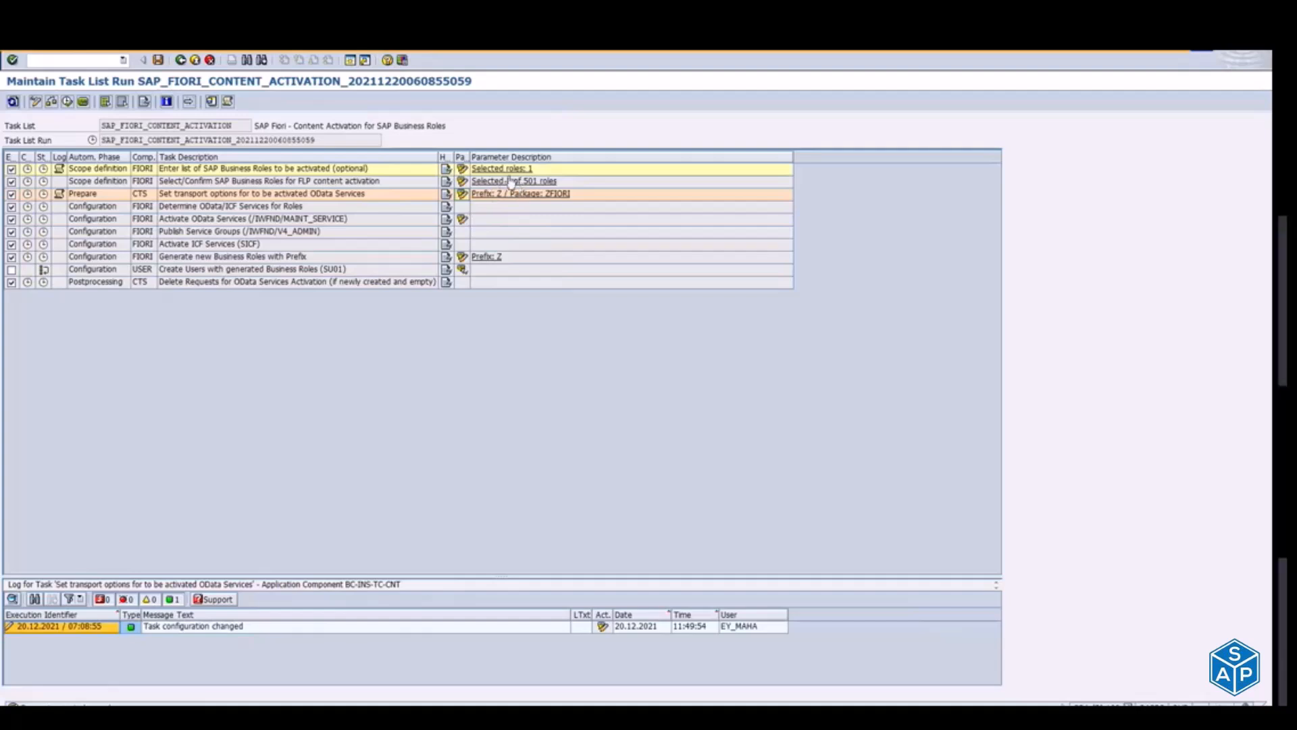
click(203, 209)
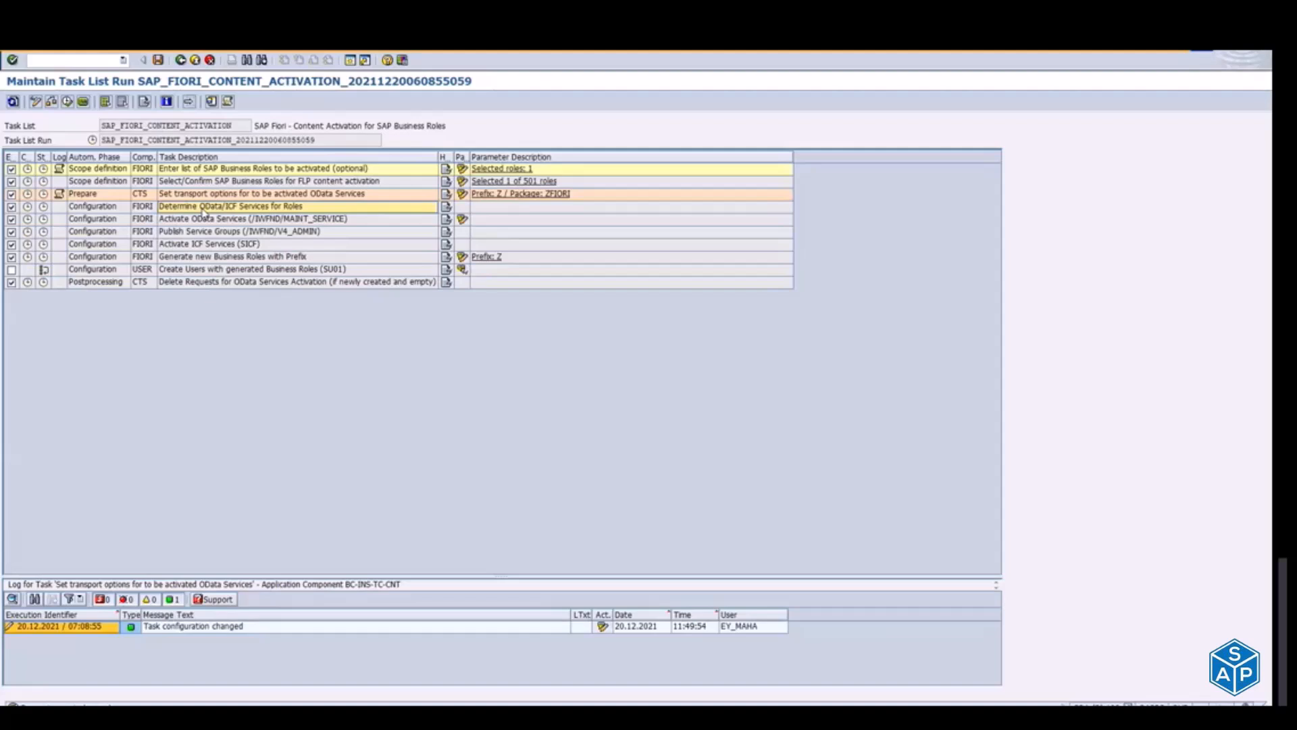
Step: Switch to the Notepad notes, insert an empty item C) above the SICF line and relabel the SICF item as d)
key(alt+Tab)
key(alt+Tab)
key(alt+Tab)
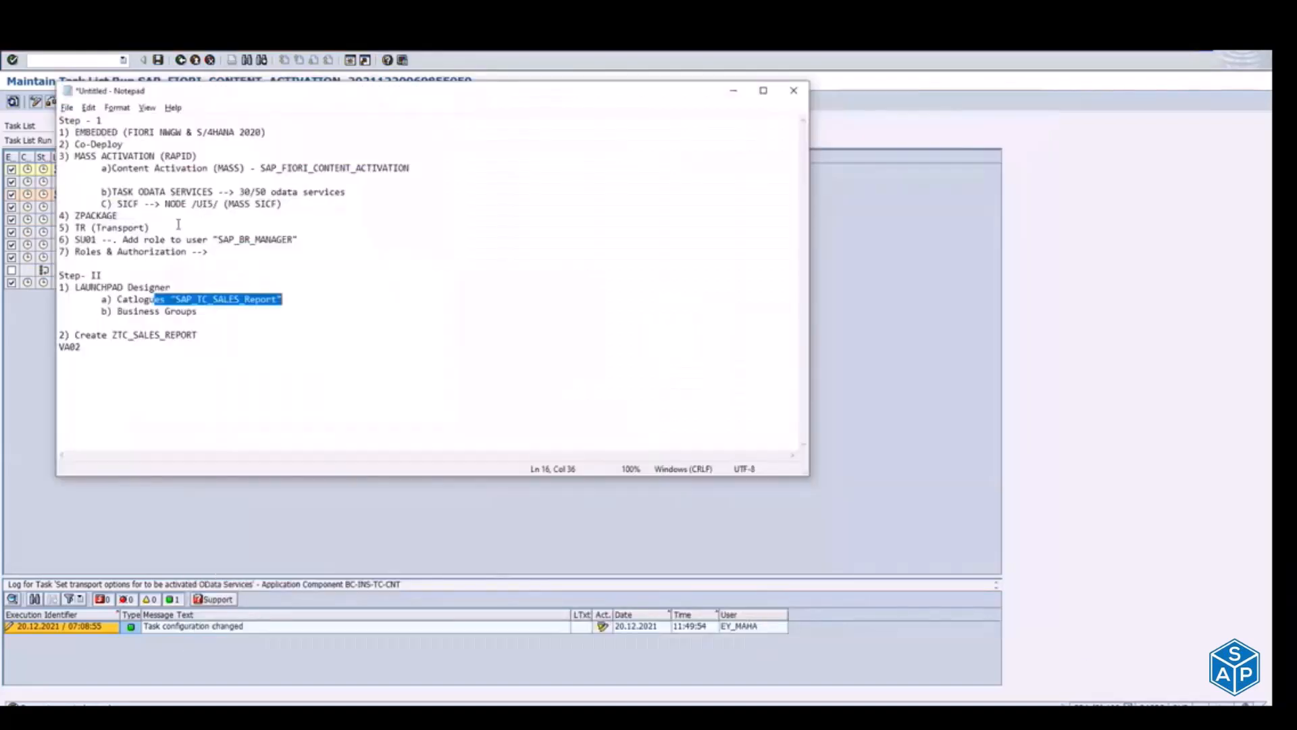
click(118, 204)
key(Return)
key(Tab)
text(d))
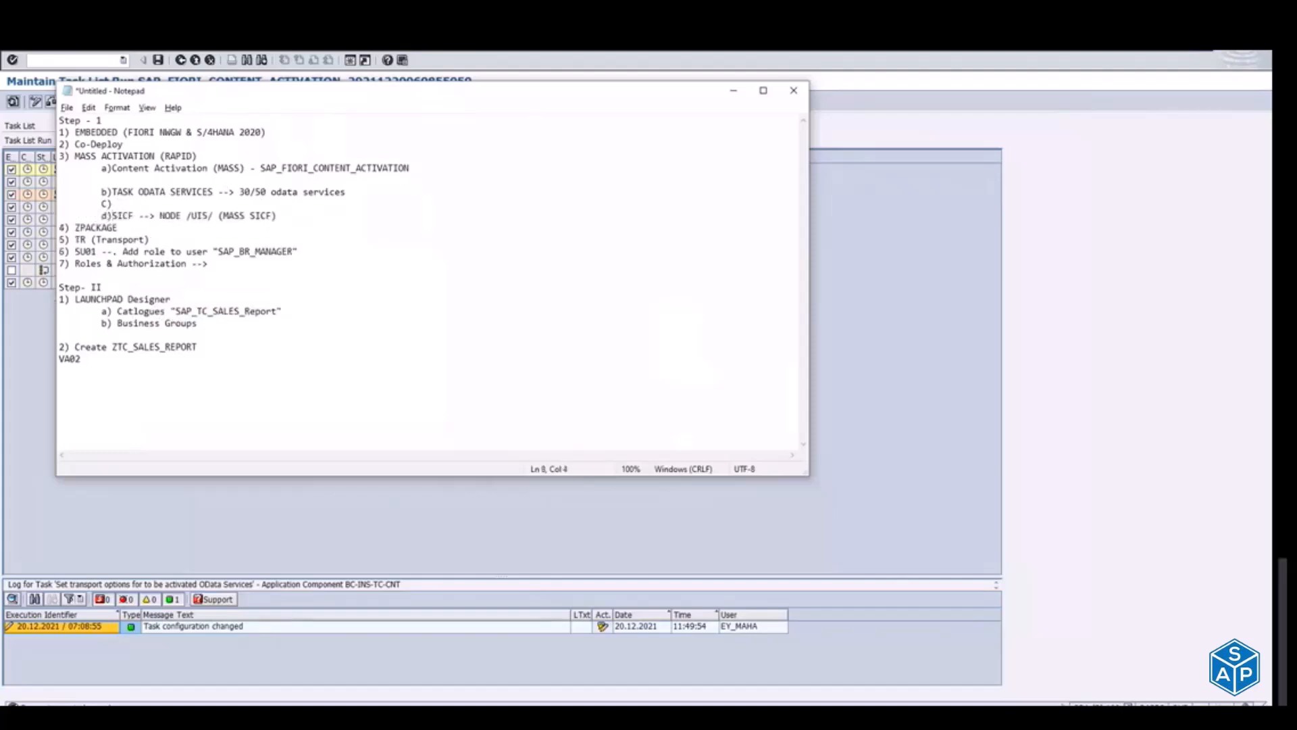
text(ODATA)
Step: Fill in item C) of the notes with "ODATA Nodes --> Activate & Maintain Service"
key(alt+Tab)
key(alt+Tab)
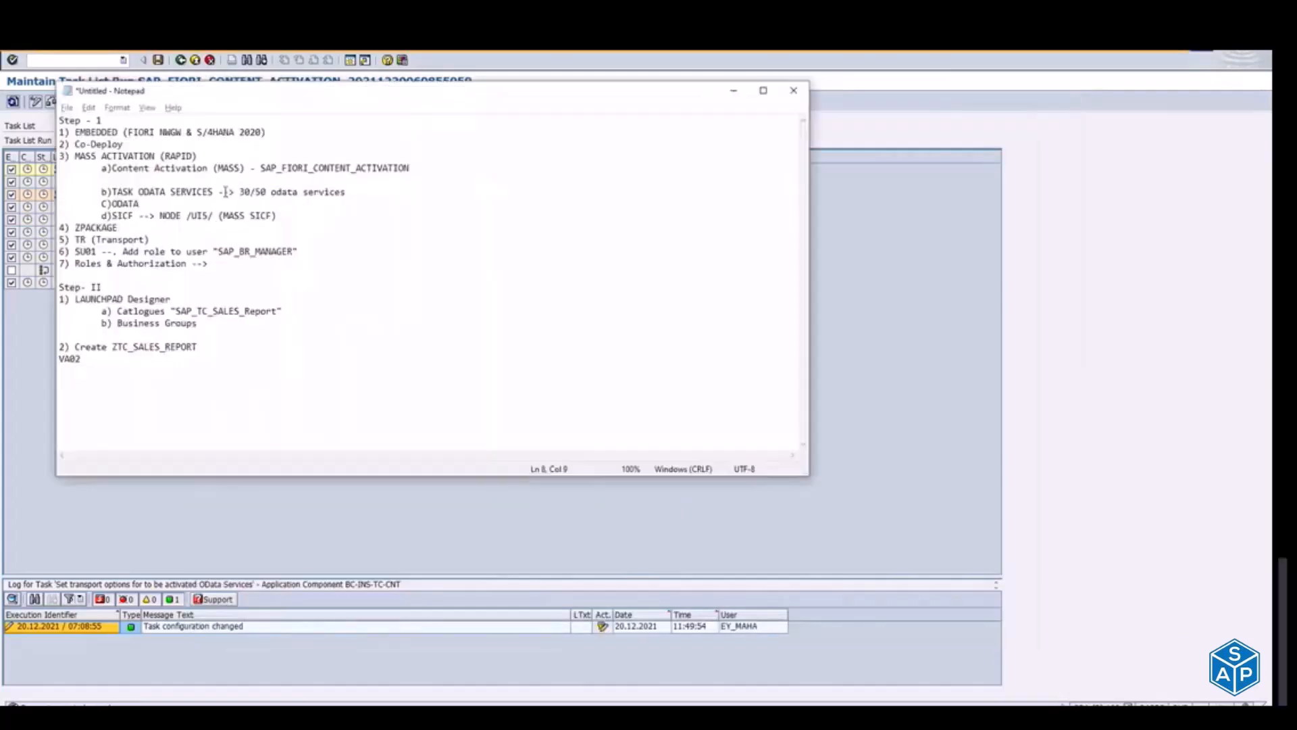
text(Nodes )
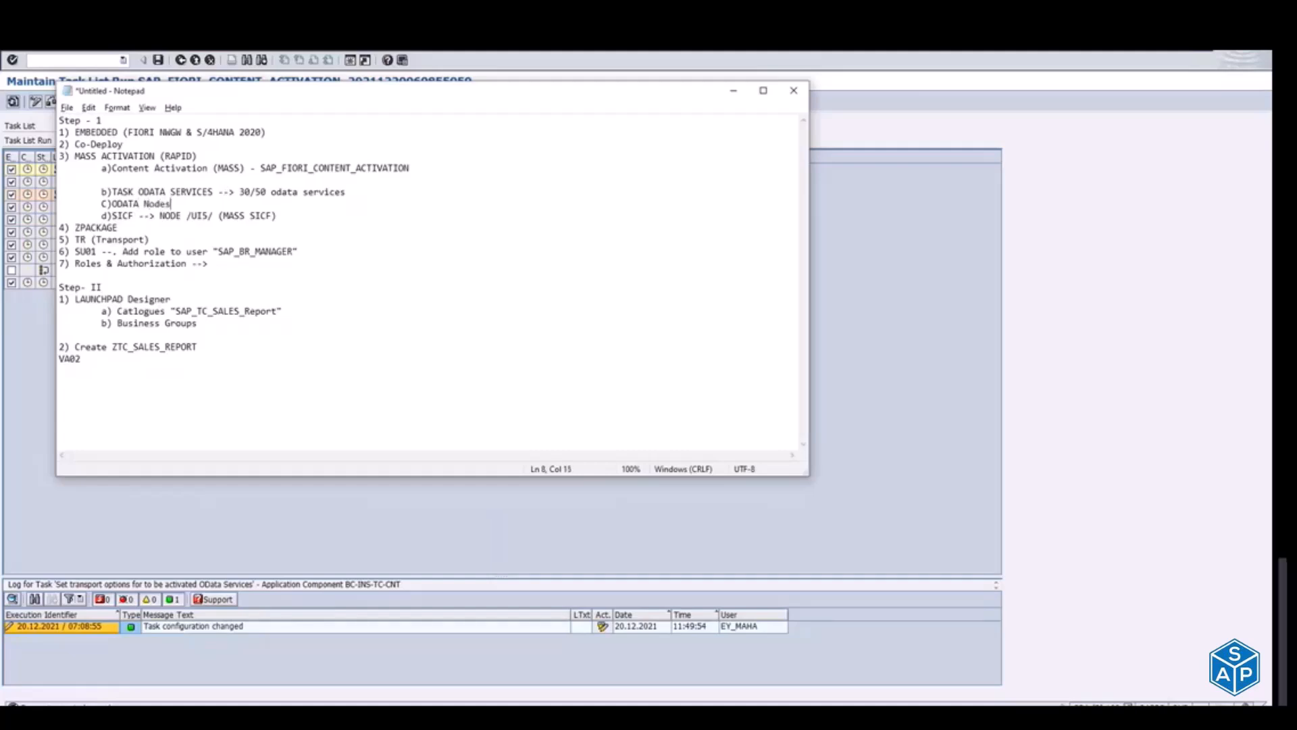
text(--> Activate & Maintain Services)
Step: Switch to the SAP Fiori apps library in the browser and examine the ICF node path of the SD_SO_MANAGES1 application
key(alt+Tab)
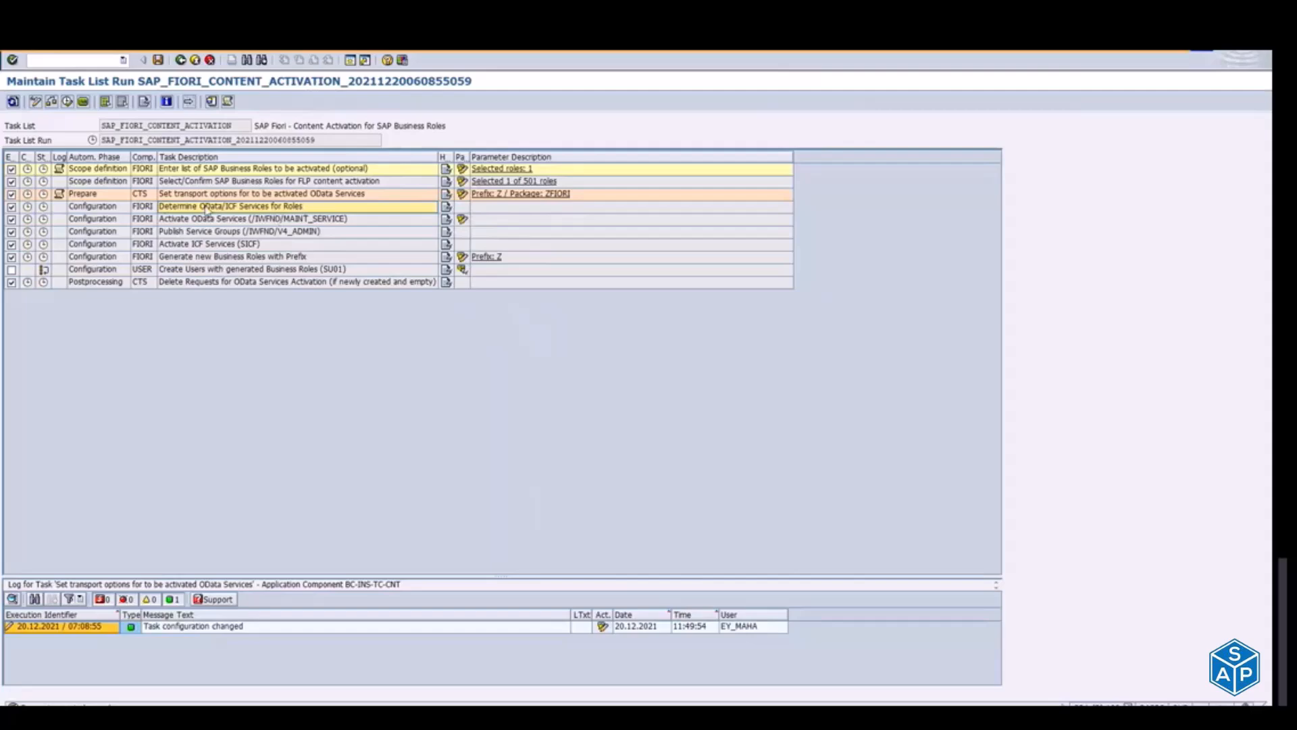
key(alt+Tab)
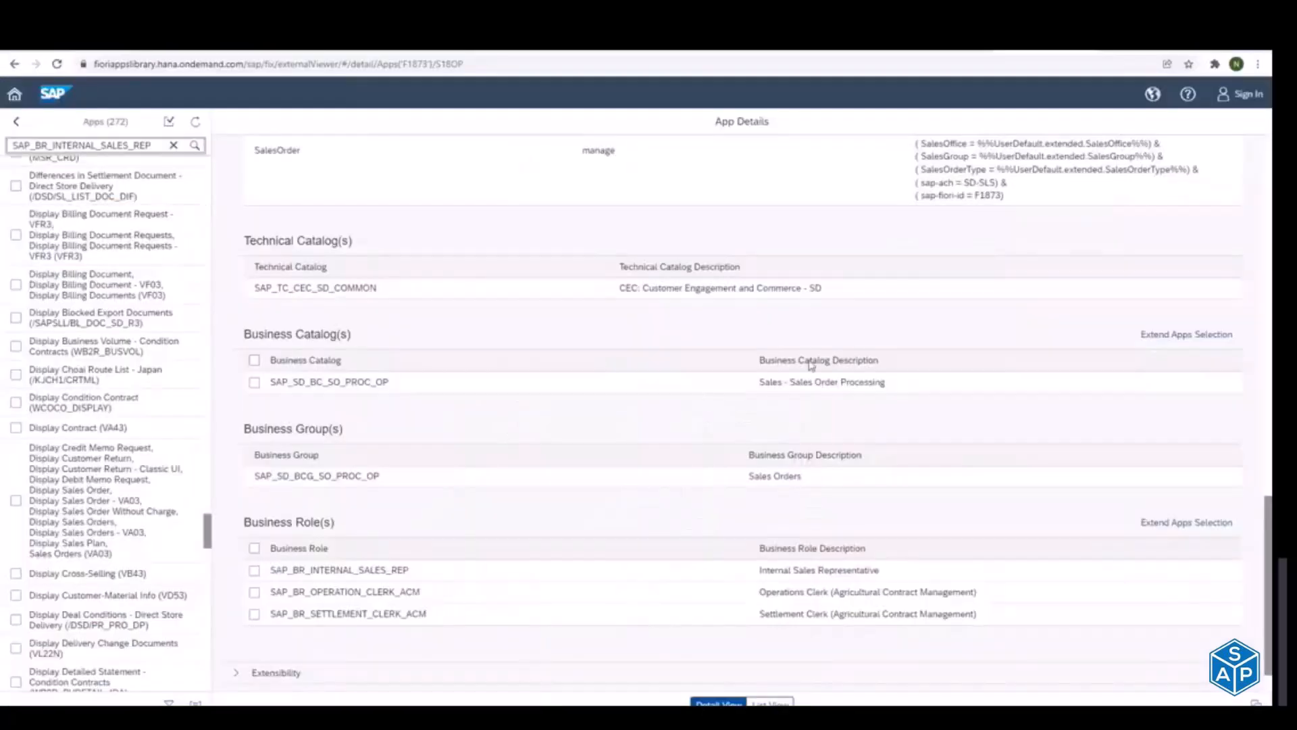
drag(1271, 548, 1270, 323)
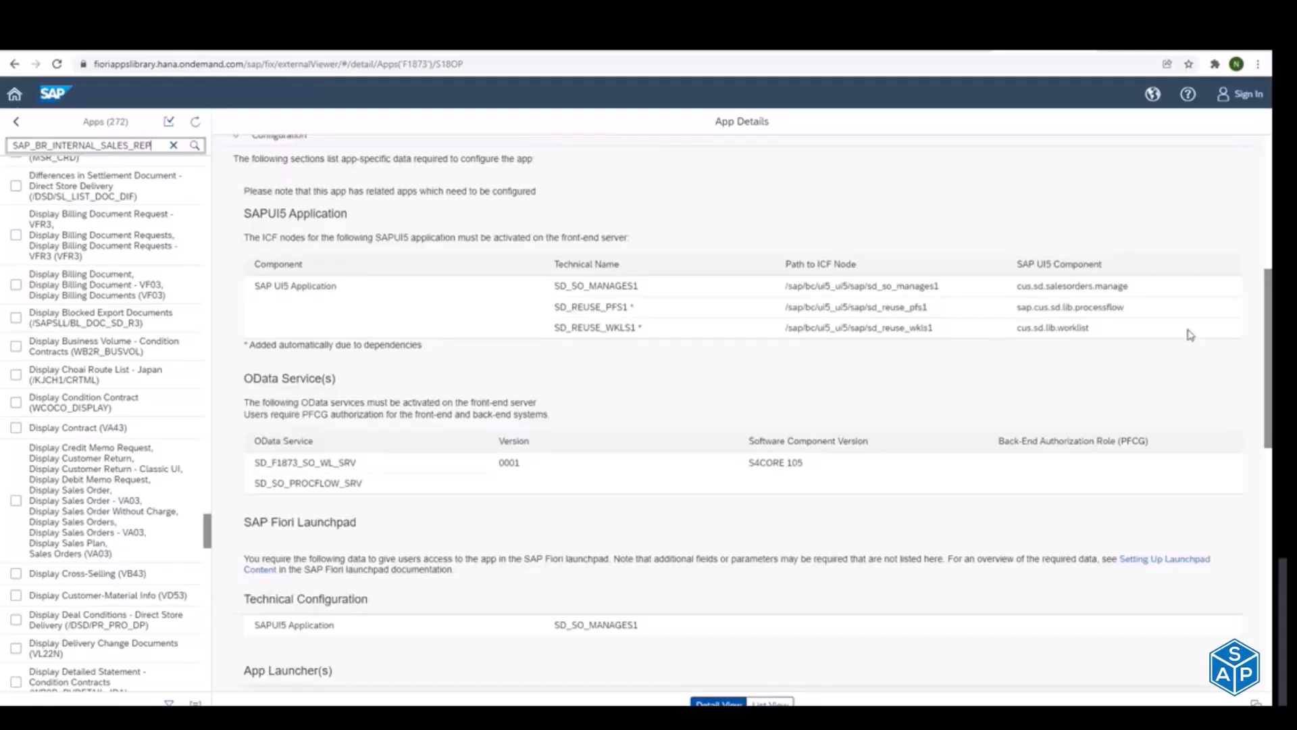
drag(790, 289, 934, 288)
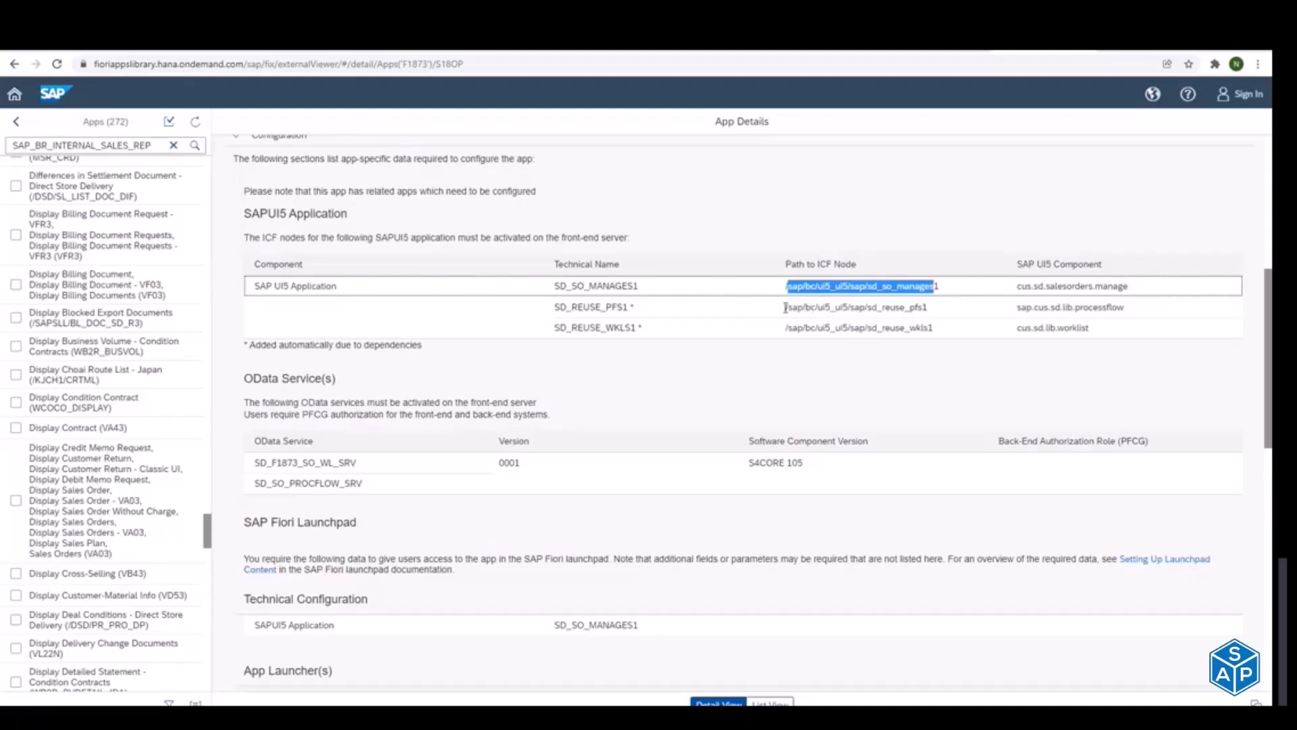
click(788, 285)
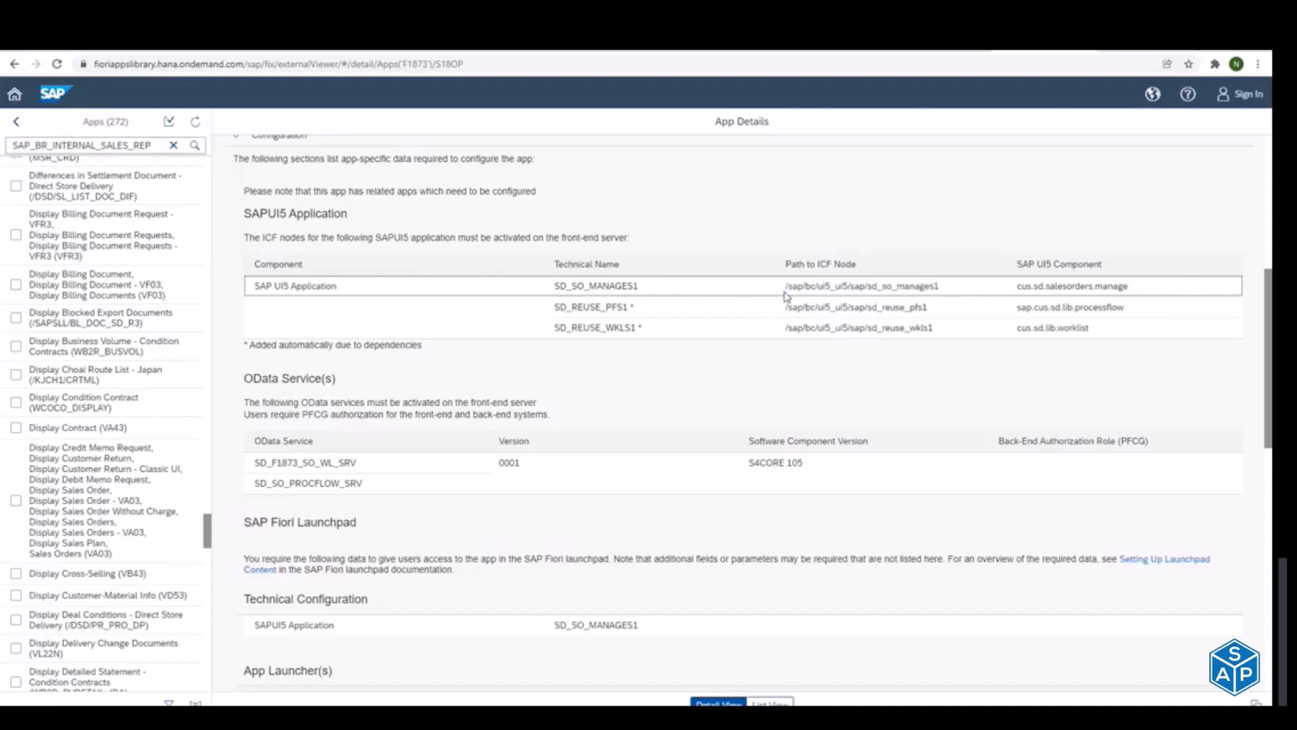
drag(788, 285, 939, 287)
click(871, 289)
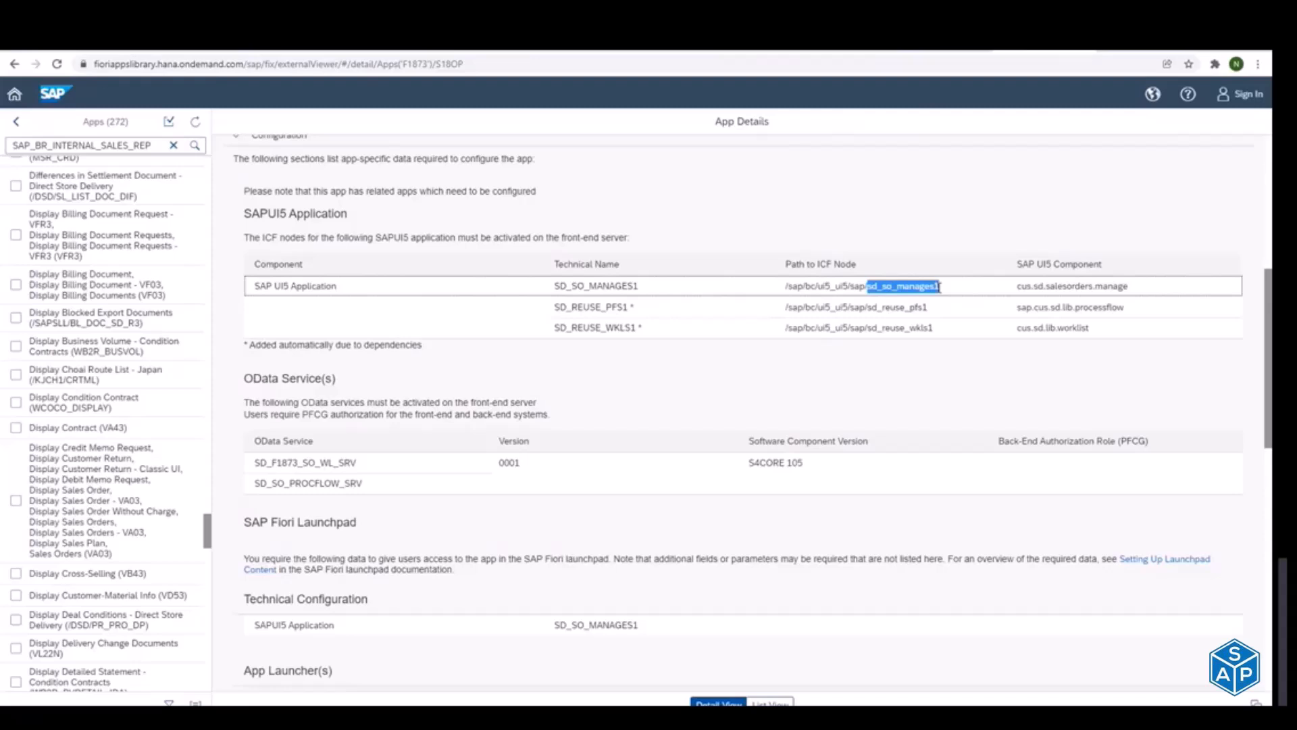
drag(786, 287, 954, 287)
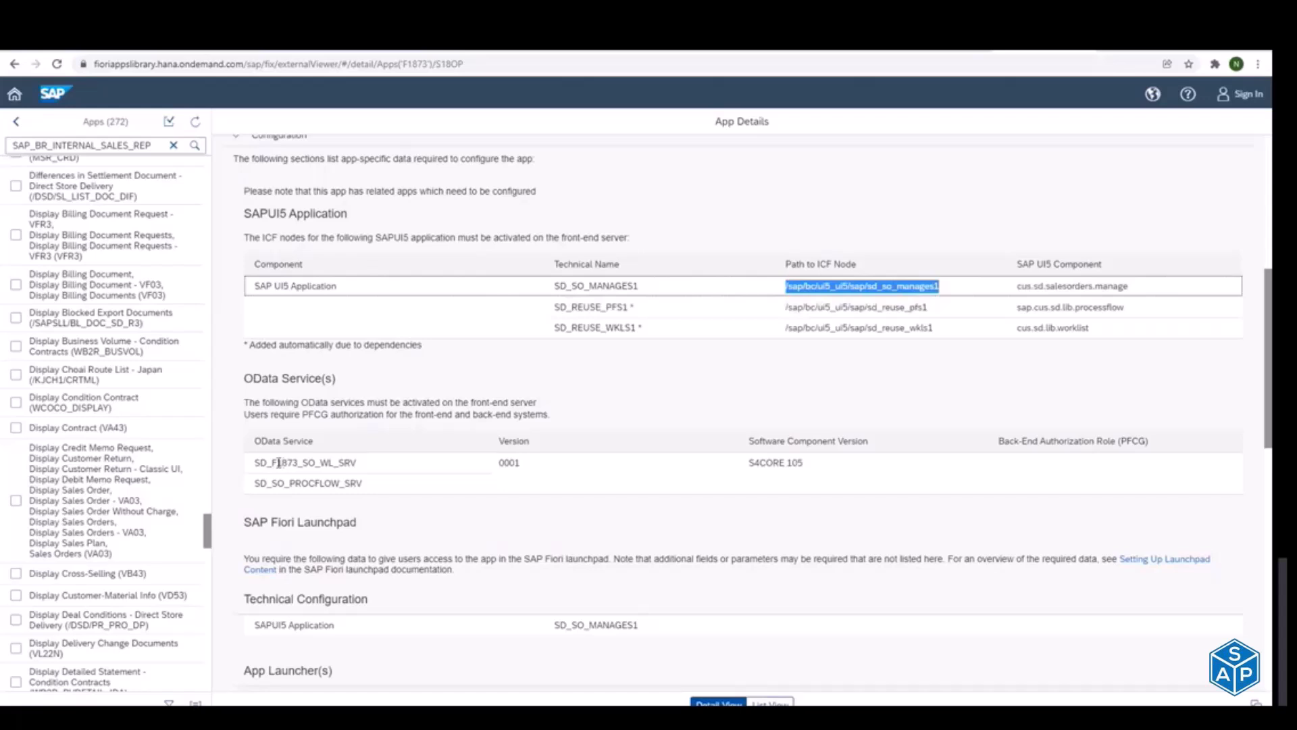
Step: Select the OData service name SD_F1873_SO_WL_SRV in the app's configuration details for copying
drag(282, 463, 338, 464)
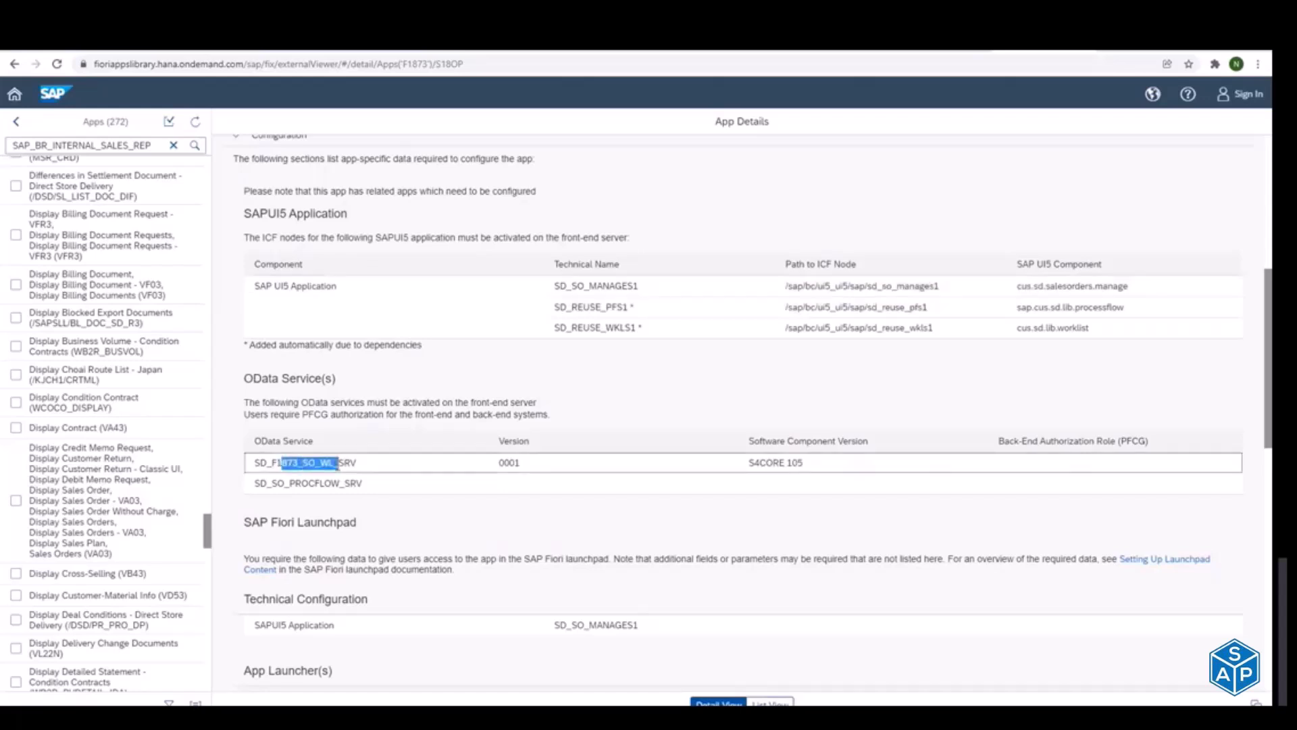
key(alt+Tab)
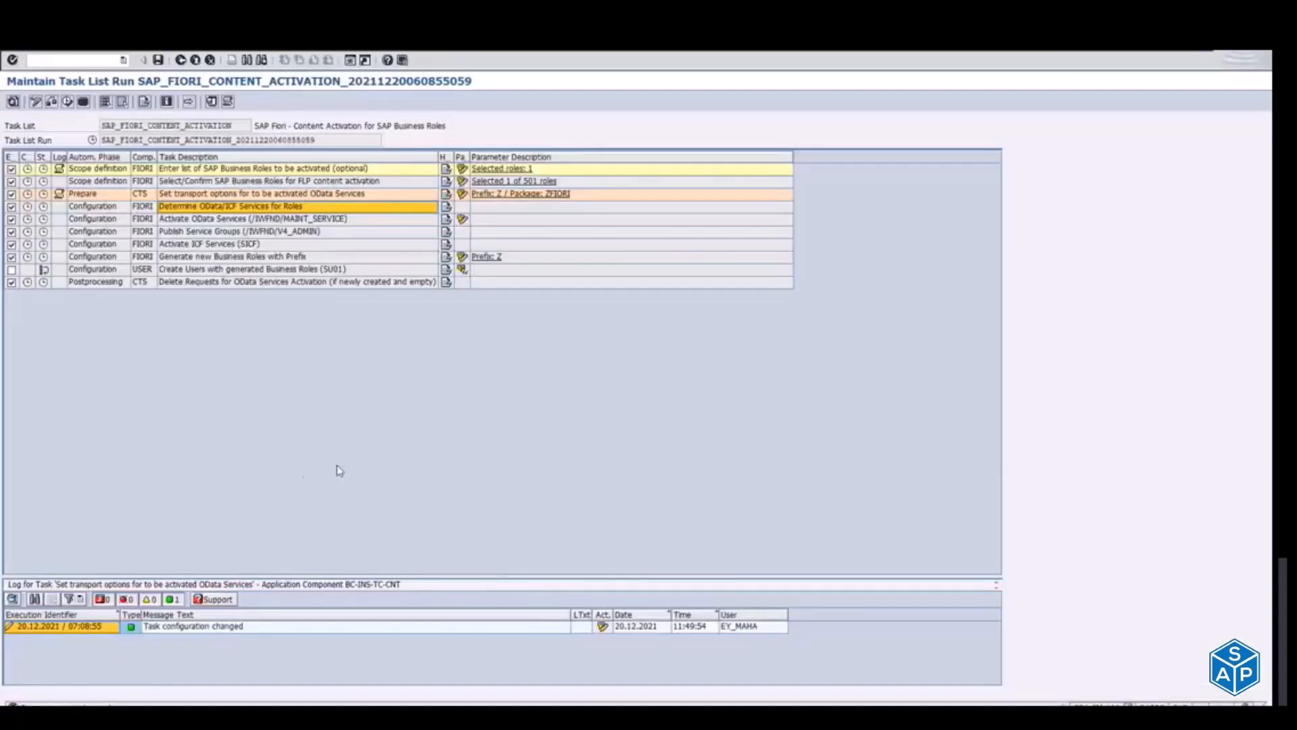
key(alt+Tab)
click(291, 464)
double_click(291, 464)
key(ctrl+c)
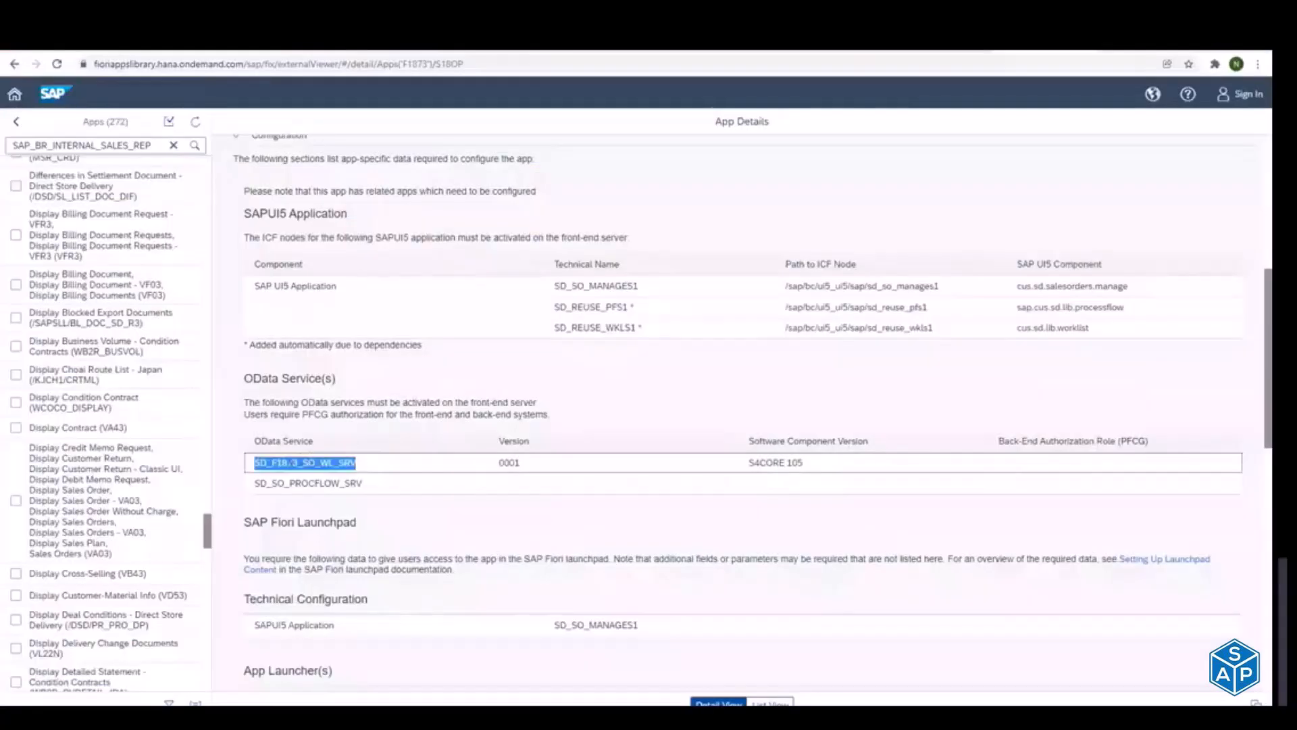
Step: Switch to the Display IMG session and exit customizing to the SAP Easy Access menu
key(alt+Tab)
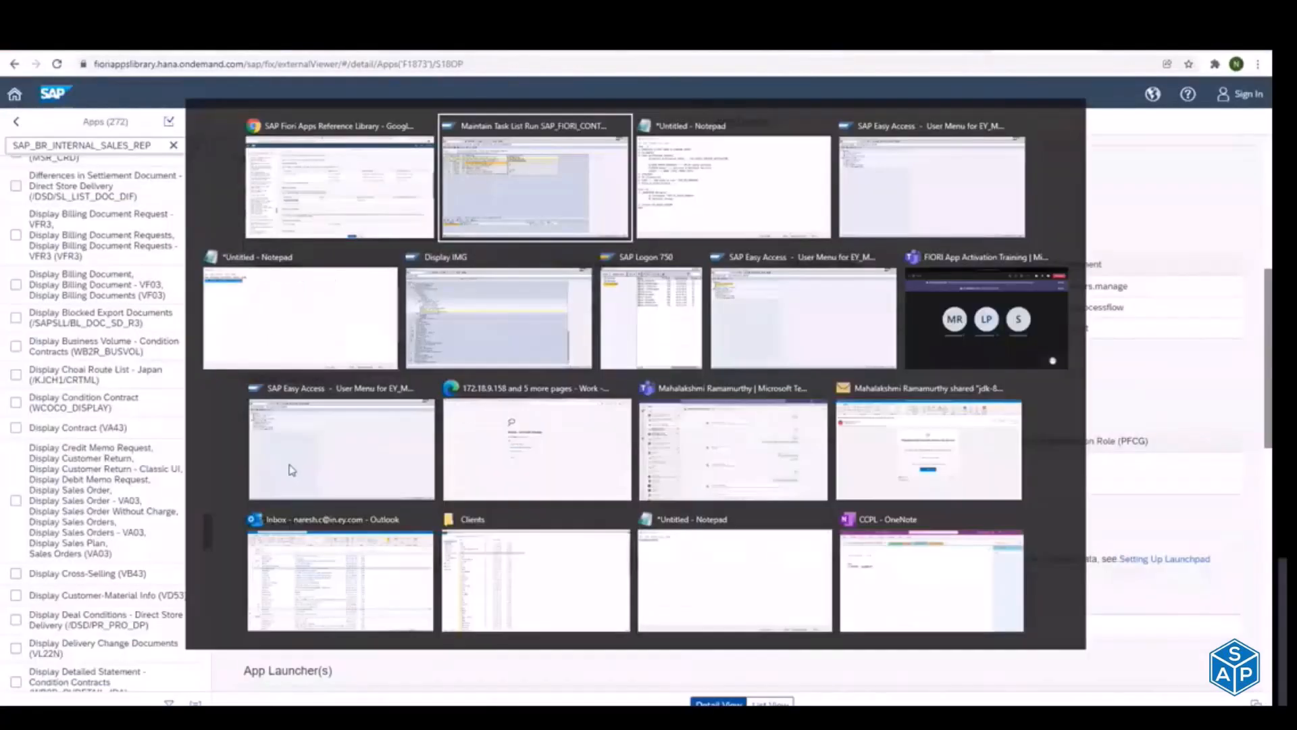
key(alt+Tab)
key(alt+Tab)
key(alt+Tab)
key(alt+Tab)
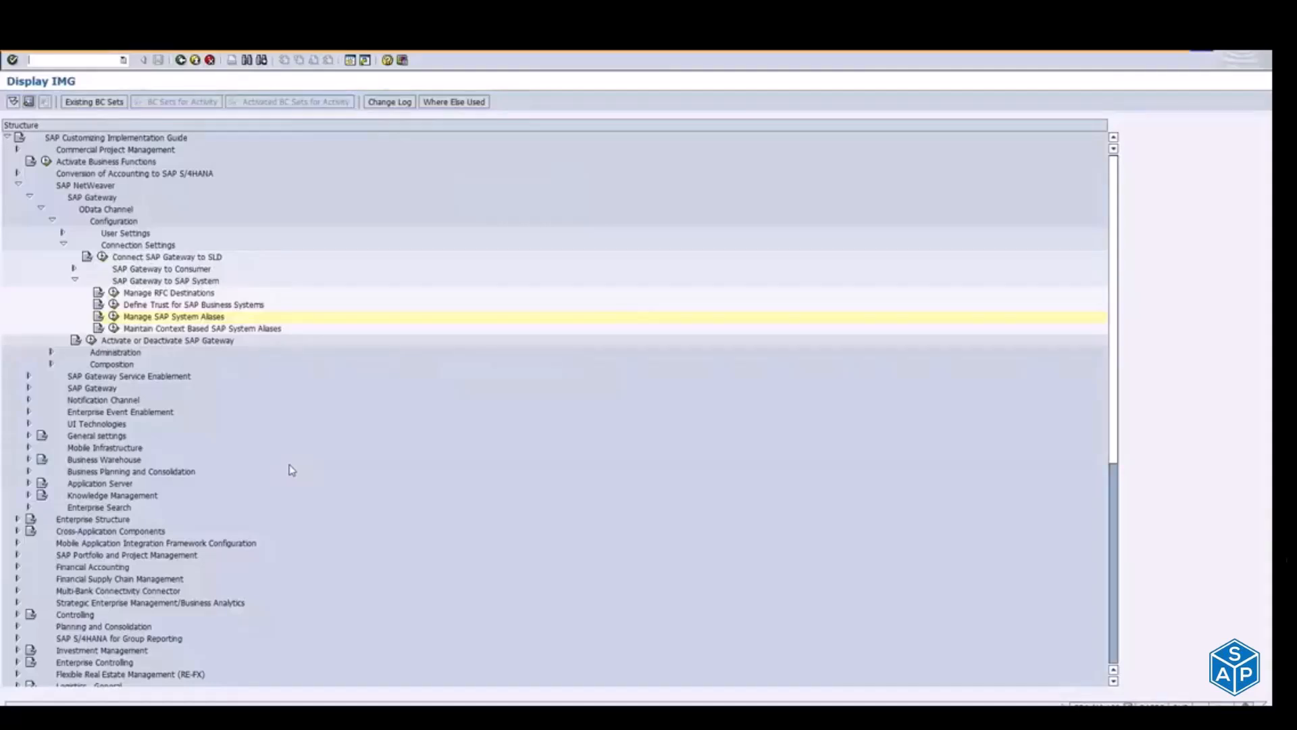
click(195, 60)
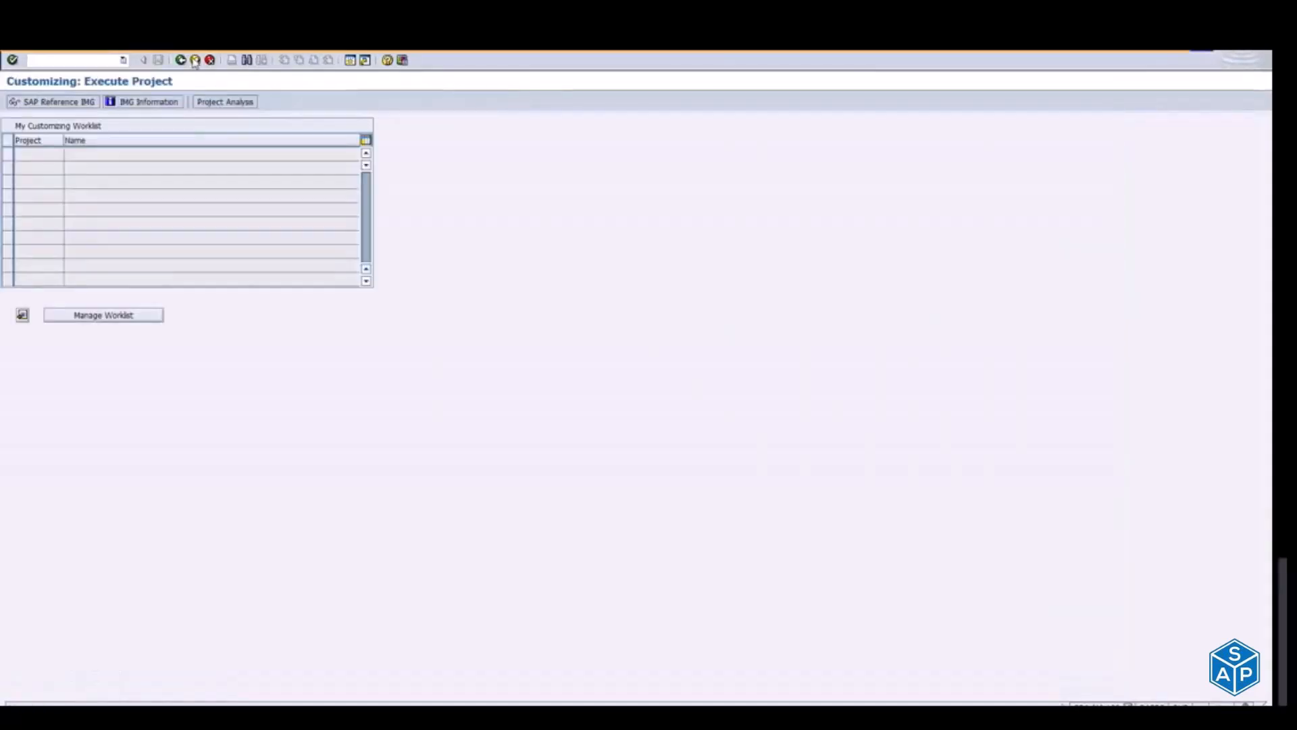
click(195, 60)
Step: Run the previously used transaction /n/IWFND/MAINT_Service to open the service catalog
click(124, 60)
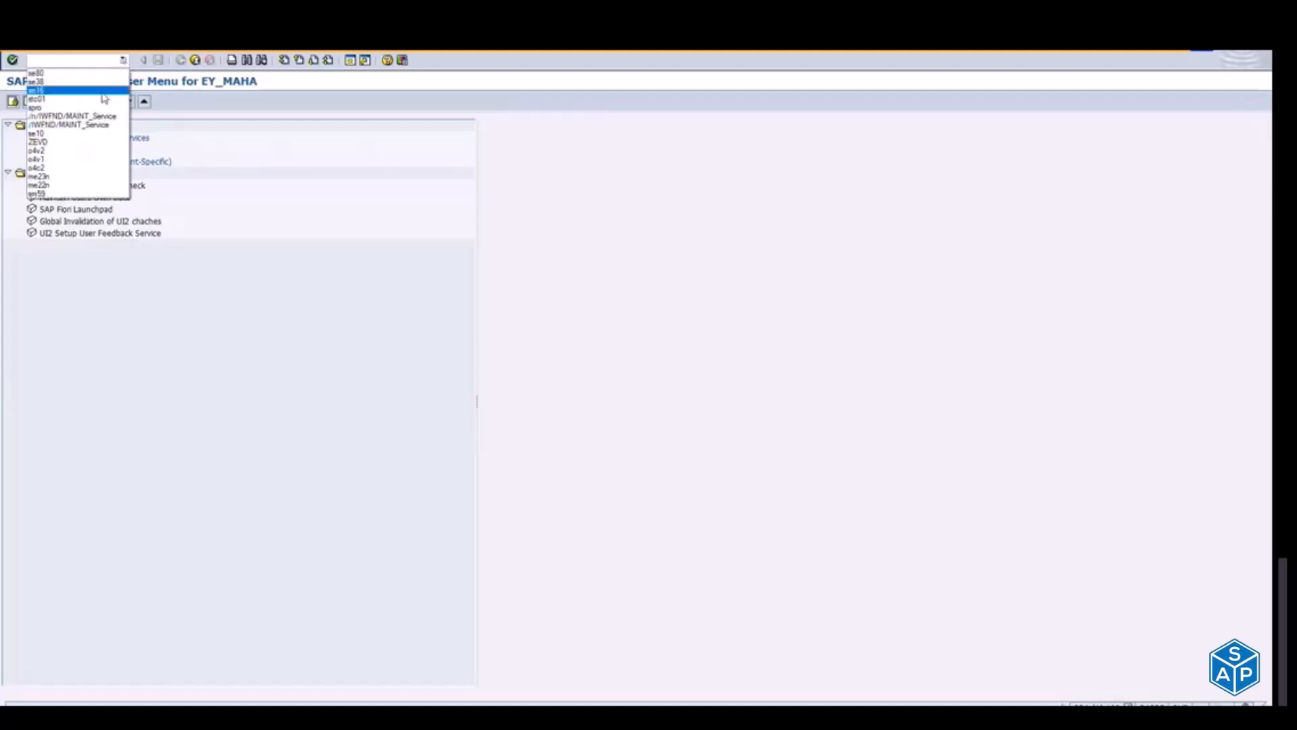
click(71, 116)
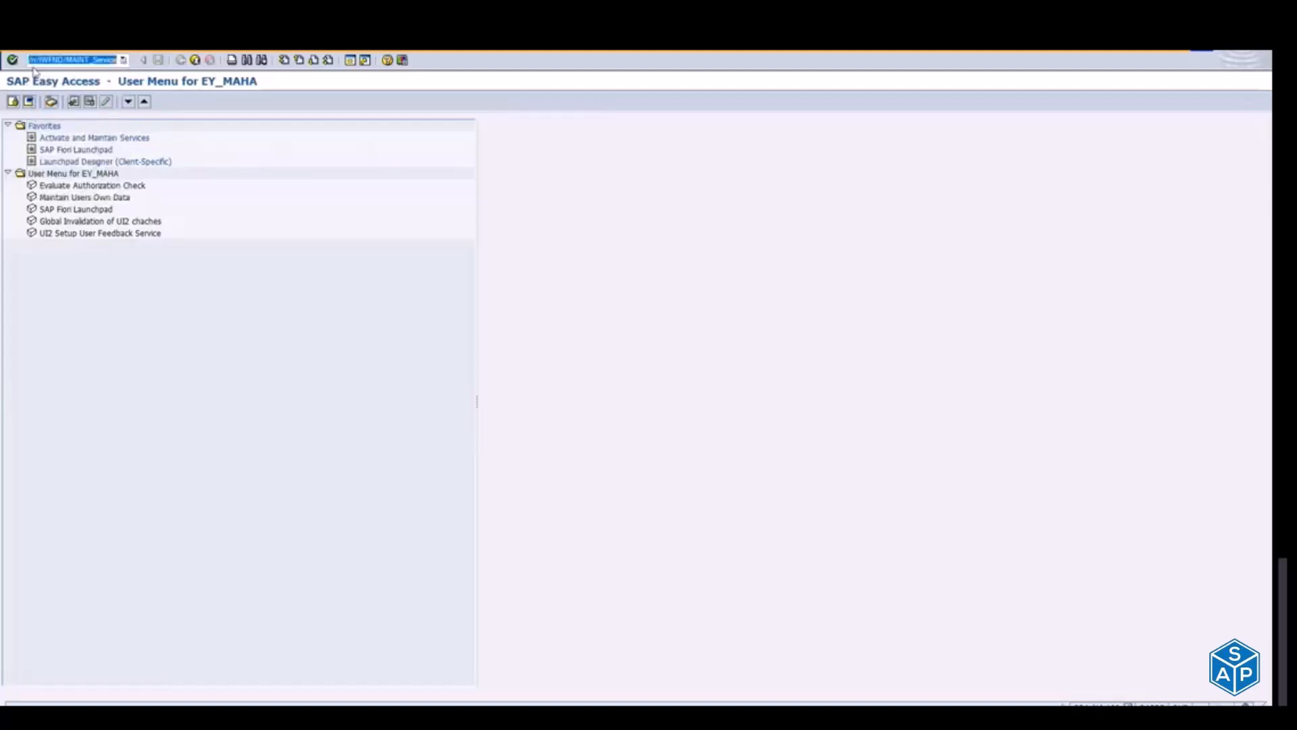
click(66, 61)
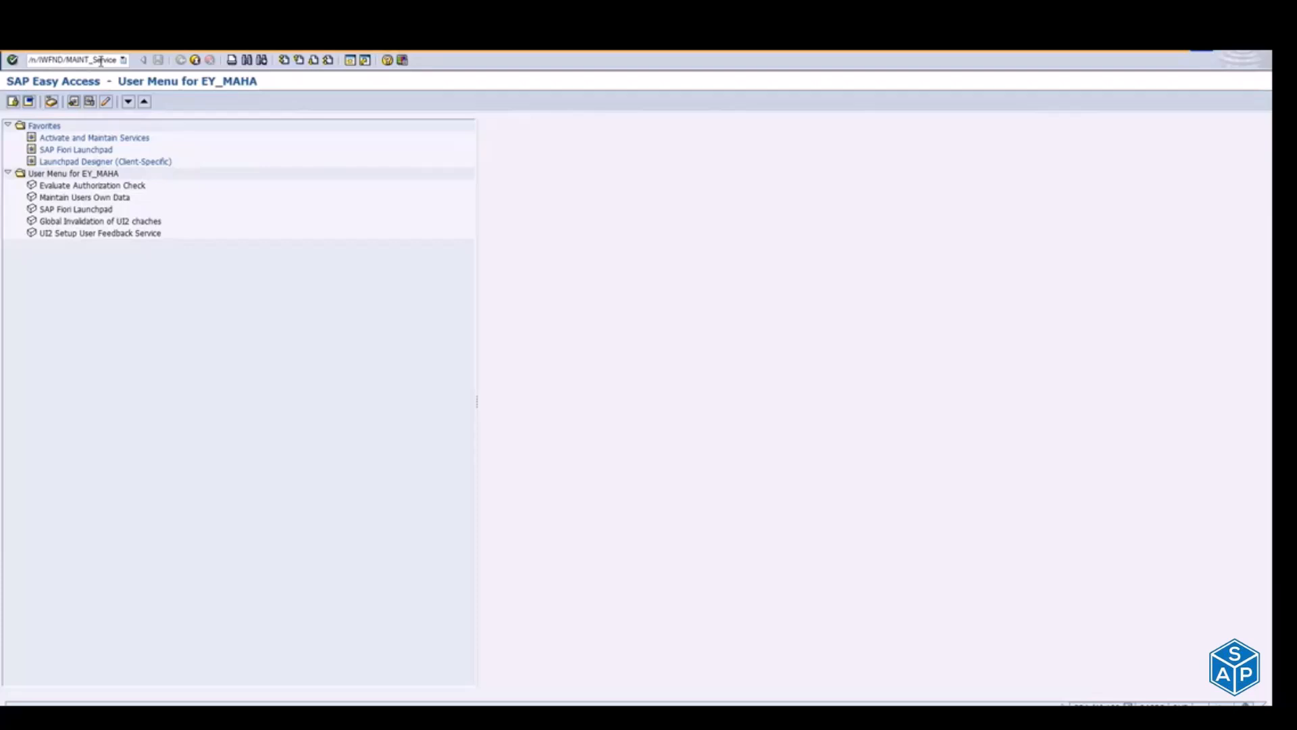
key(Return)
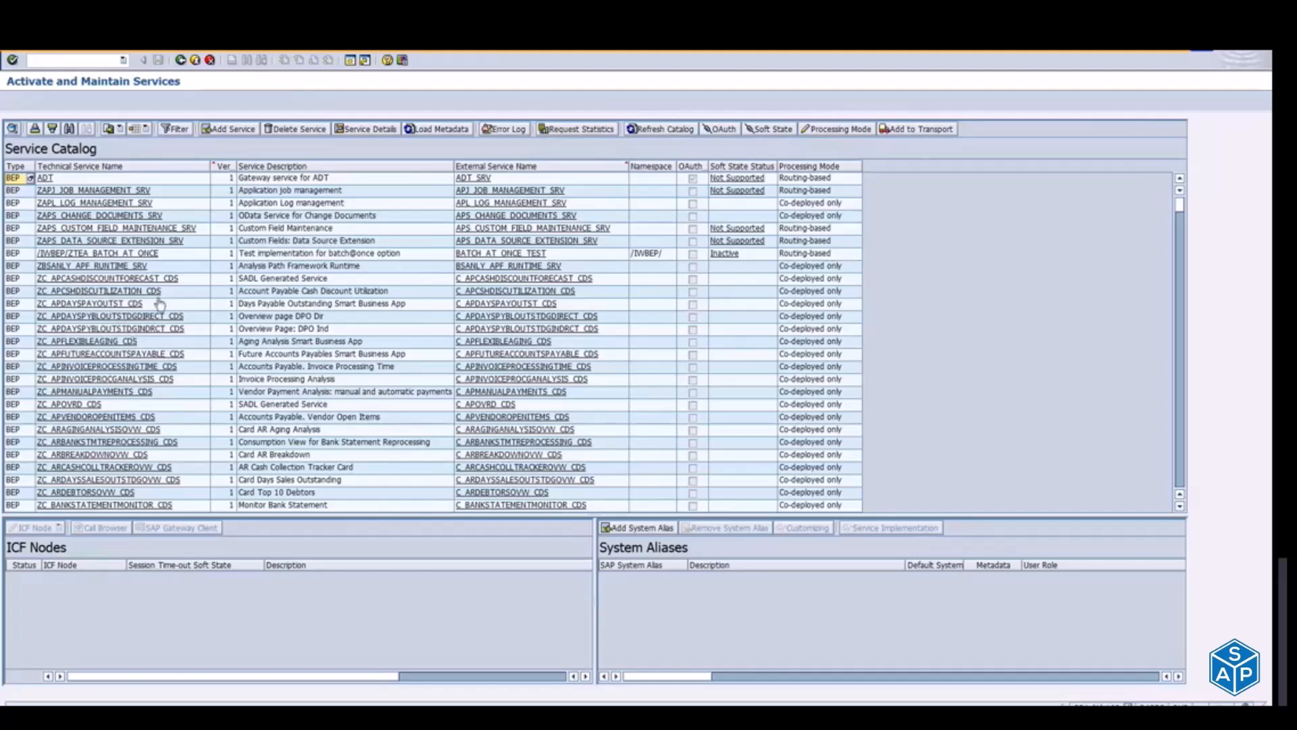
Step: Search the service catalog for SD_F1873_SO_WL_SRV after a brief look at the task list run
key(alt+Tab)
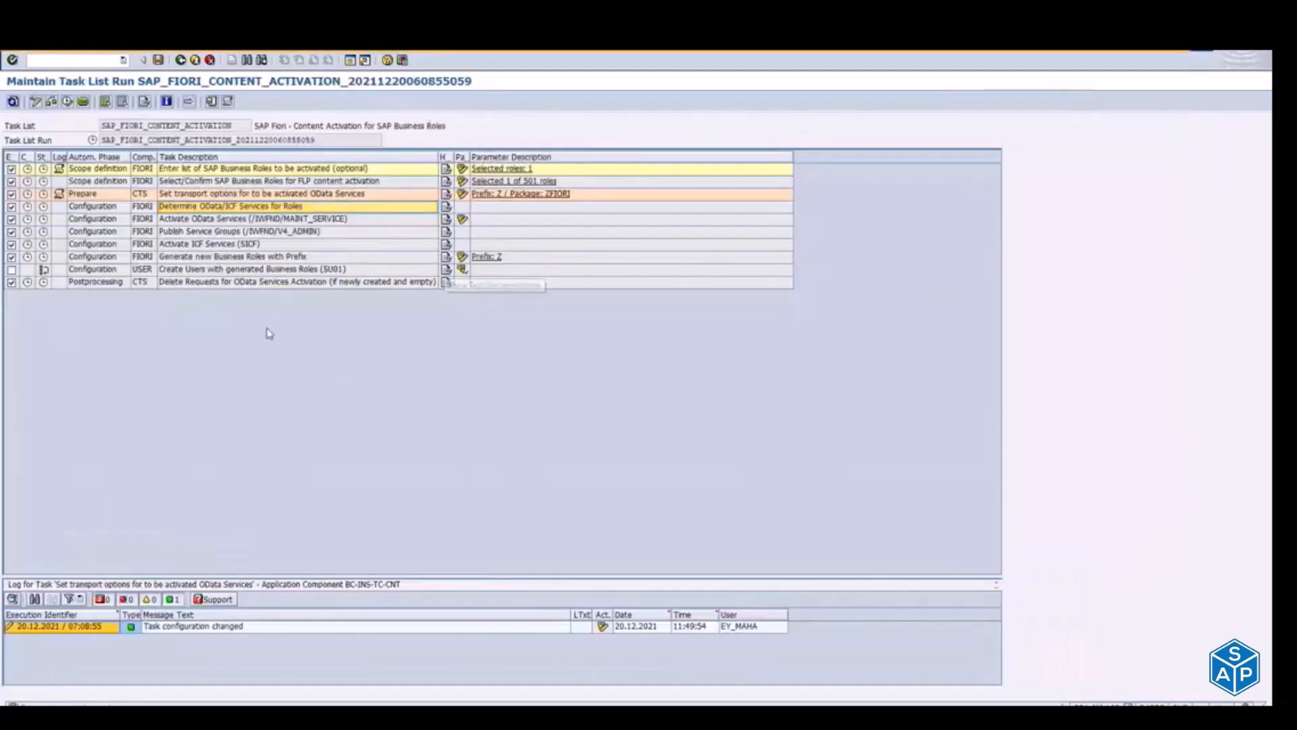
key(alt+Tab)
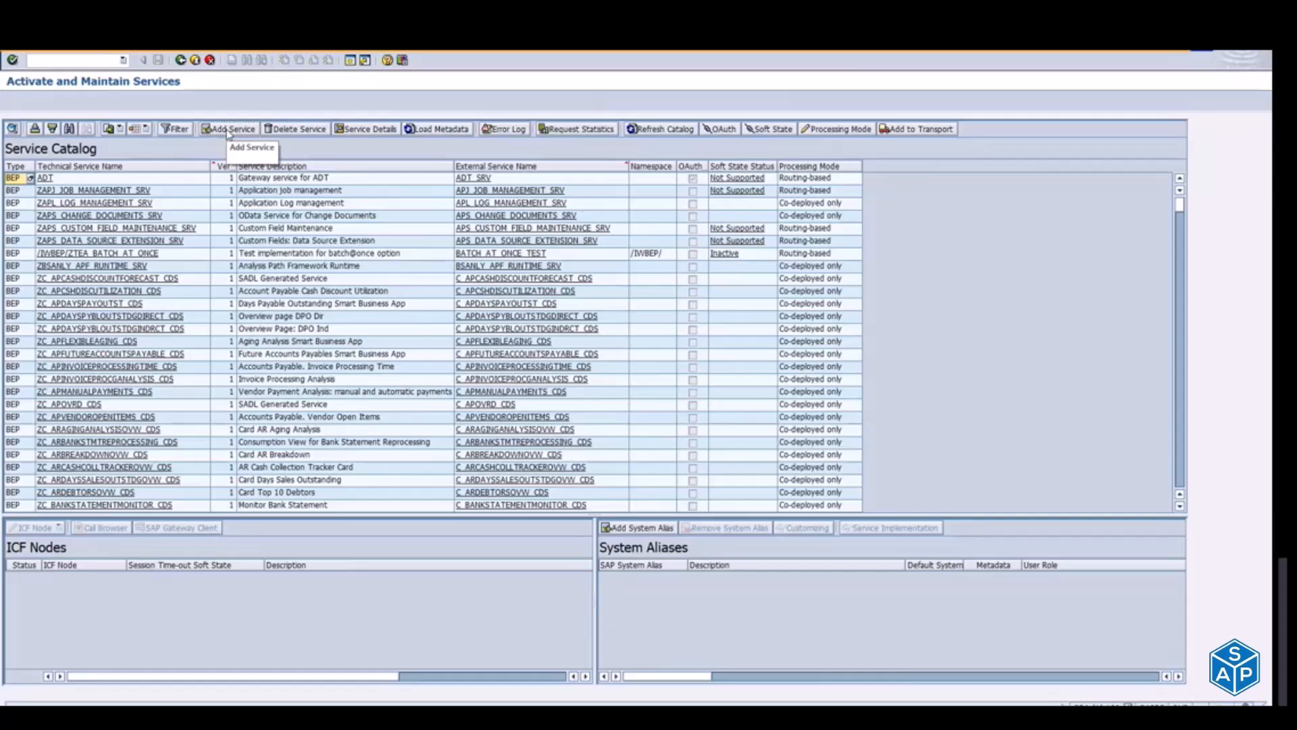
click(70, 131)
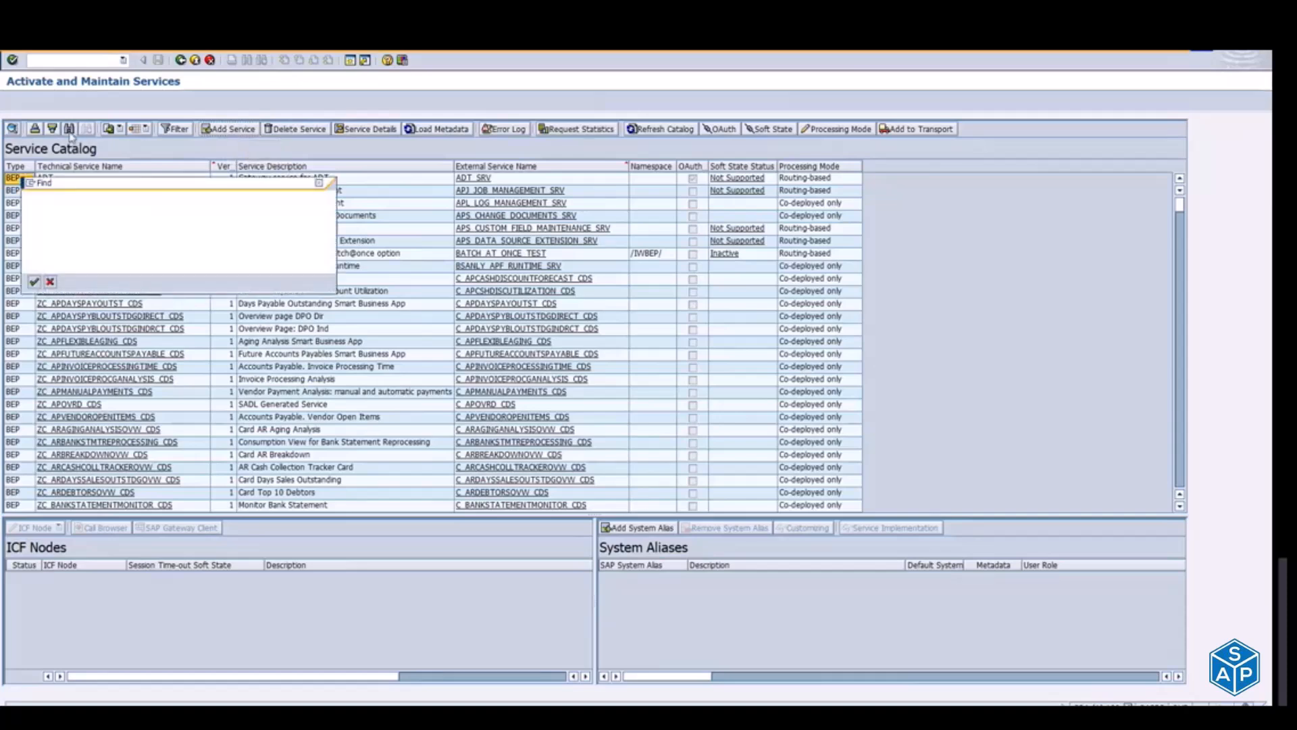
key(ctrl+v)
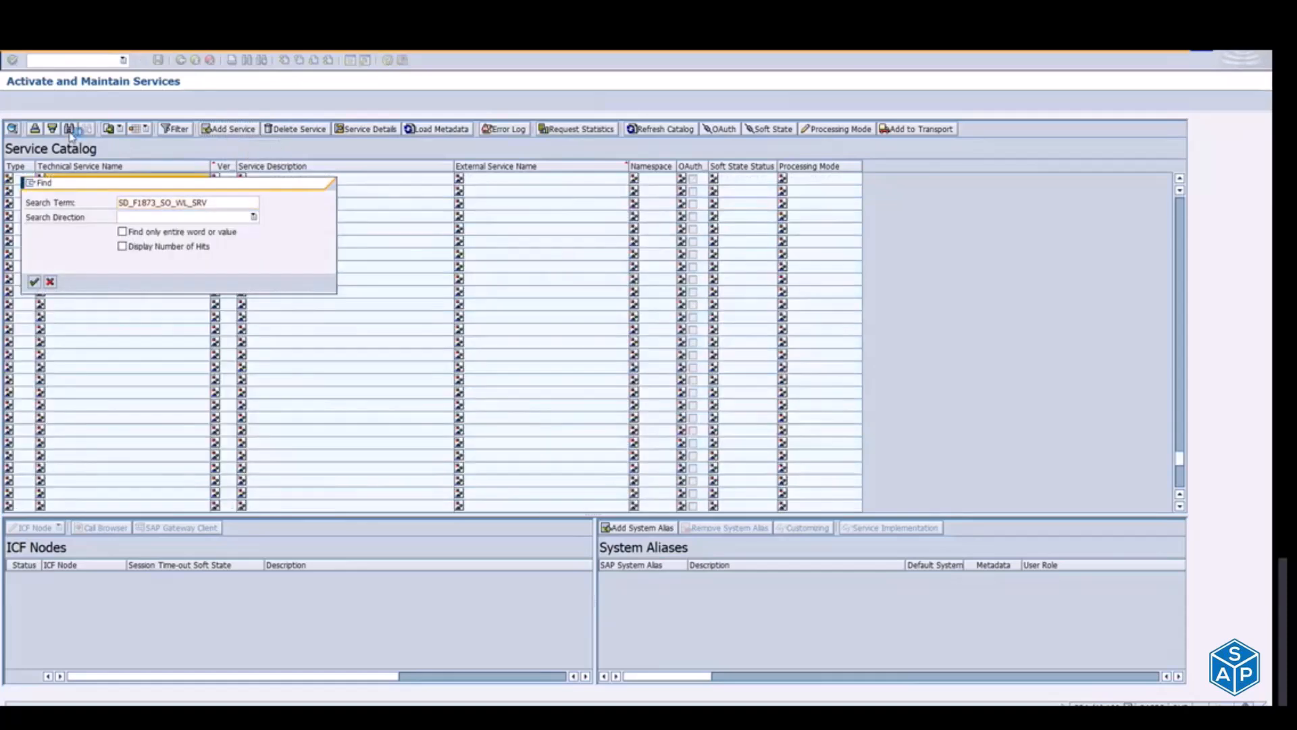
key(Escape)
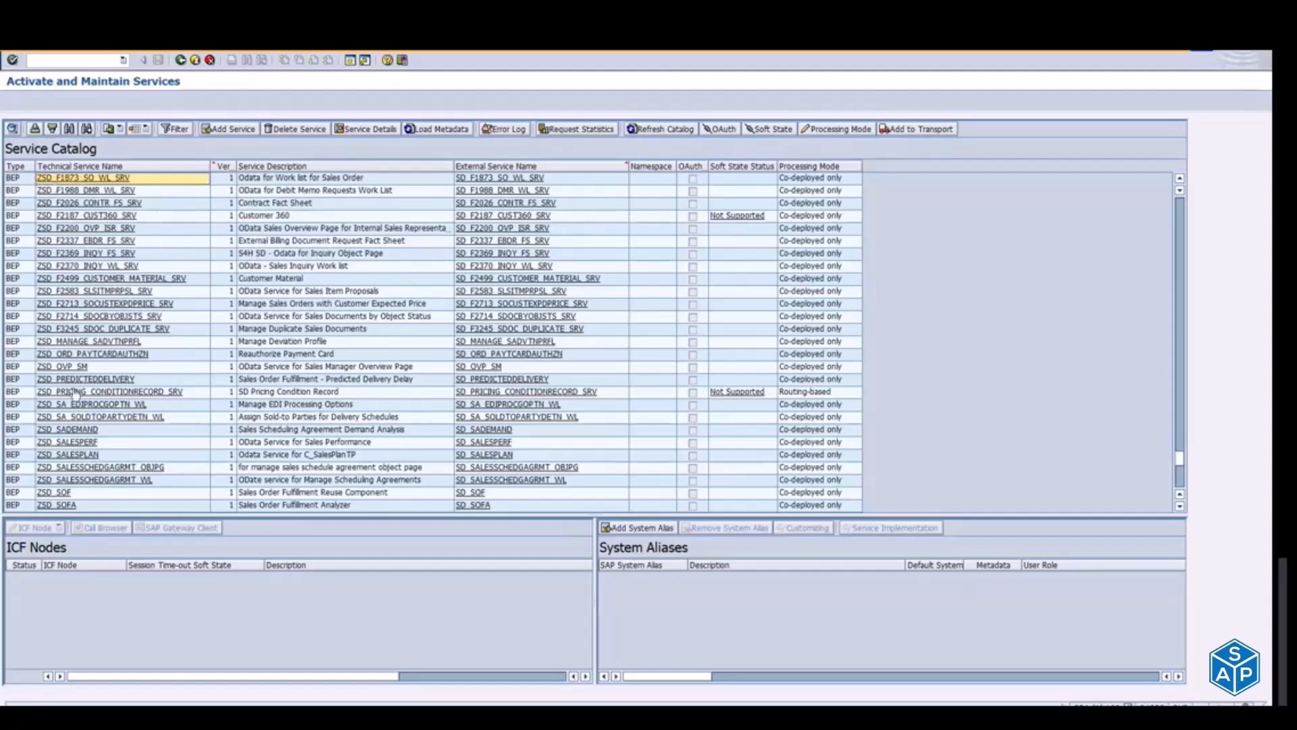
Step: Select the ZSD_F1873_SO_WL_SRV service and check its processing mode and ICF node status
click(78, 180)
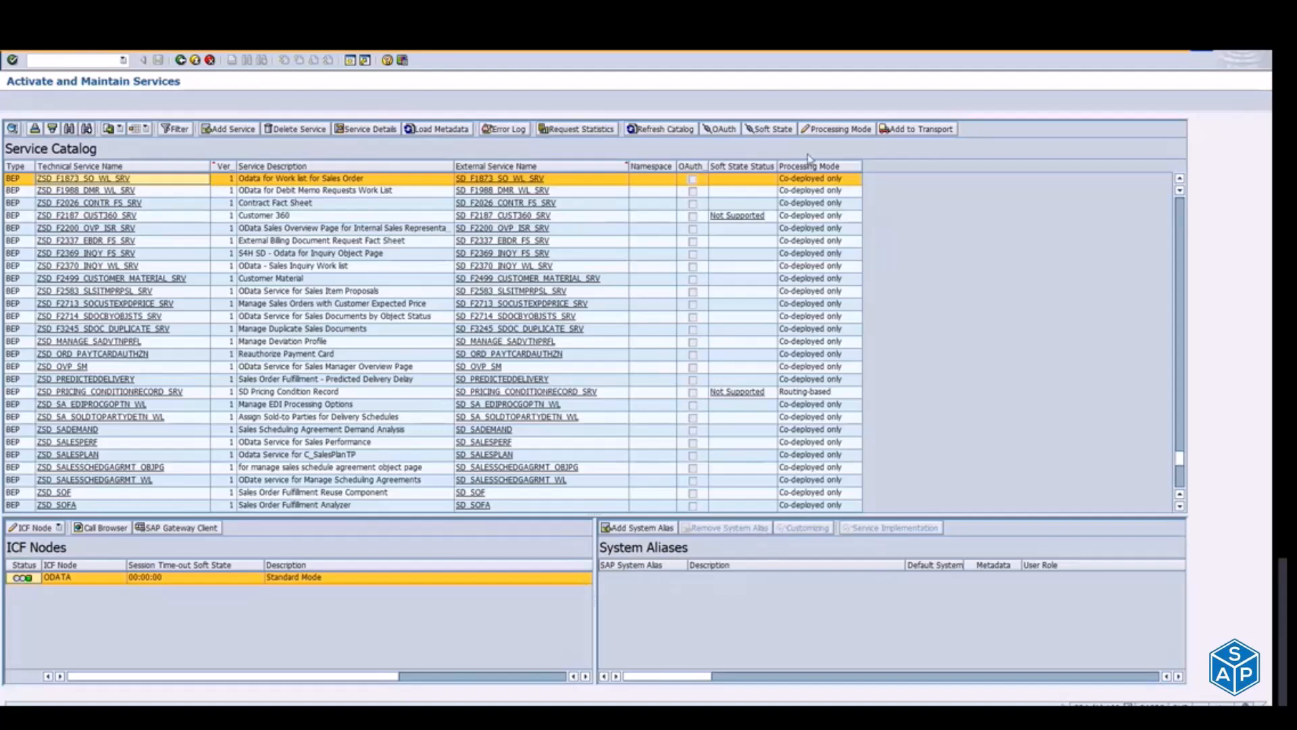
click(783, 180)
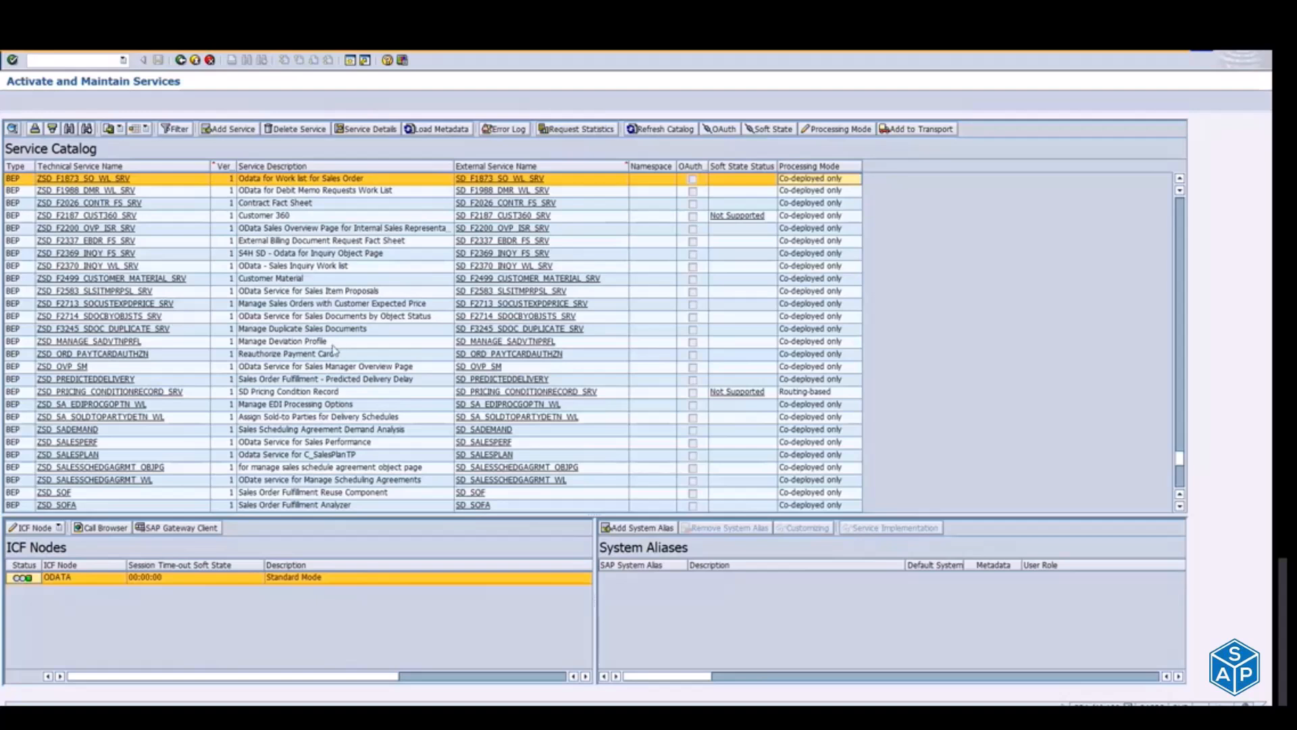
mouse_move(29, 579)
Step: Open the ODATA node's SICF configuration and inspect the actions offered for the service sd_f1873_so_wl_srv
click(59, 528)
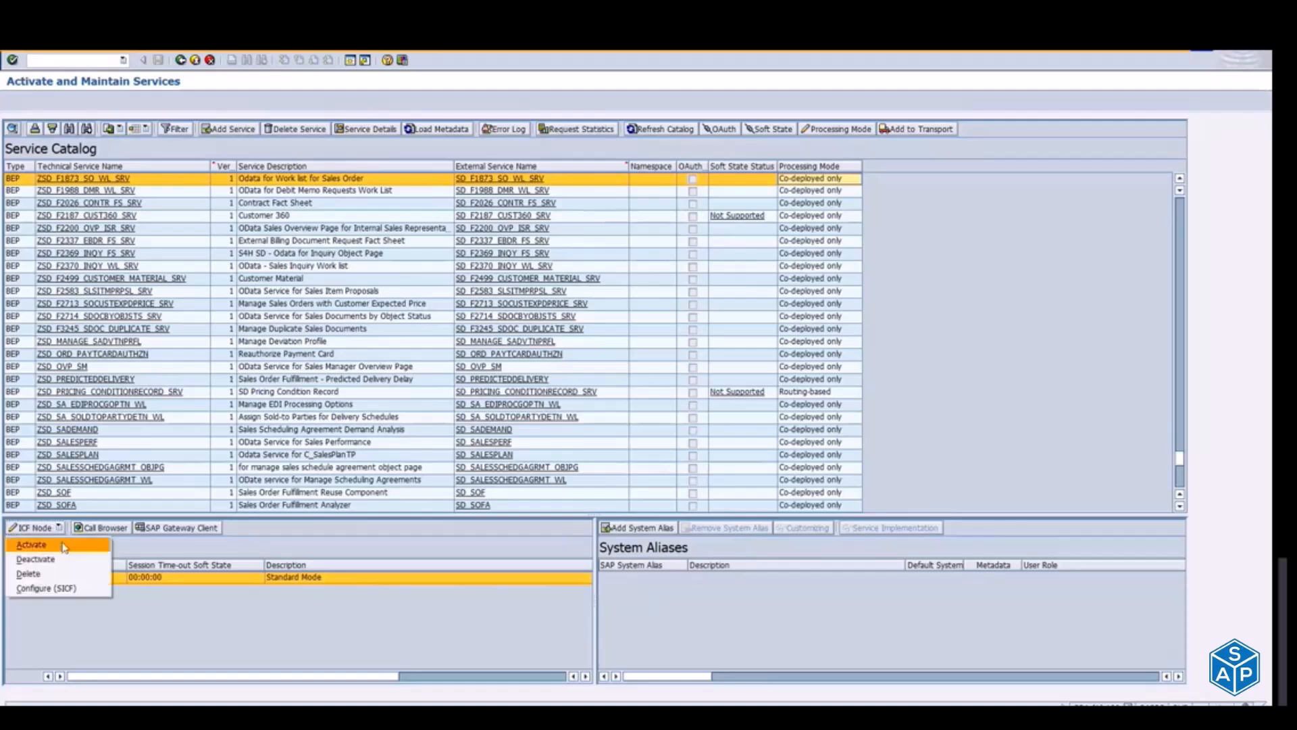
click(59, 590)
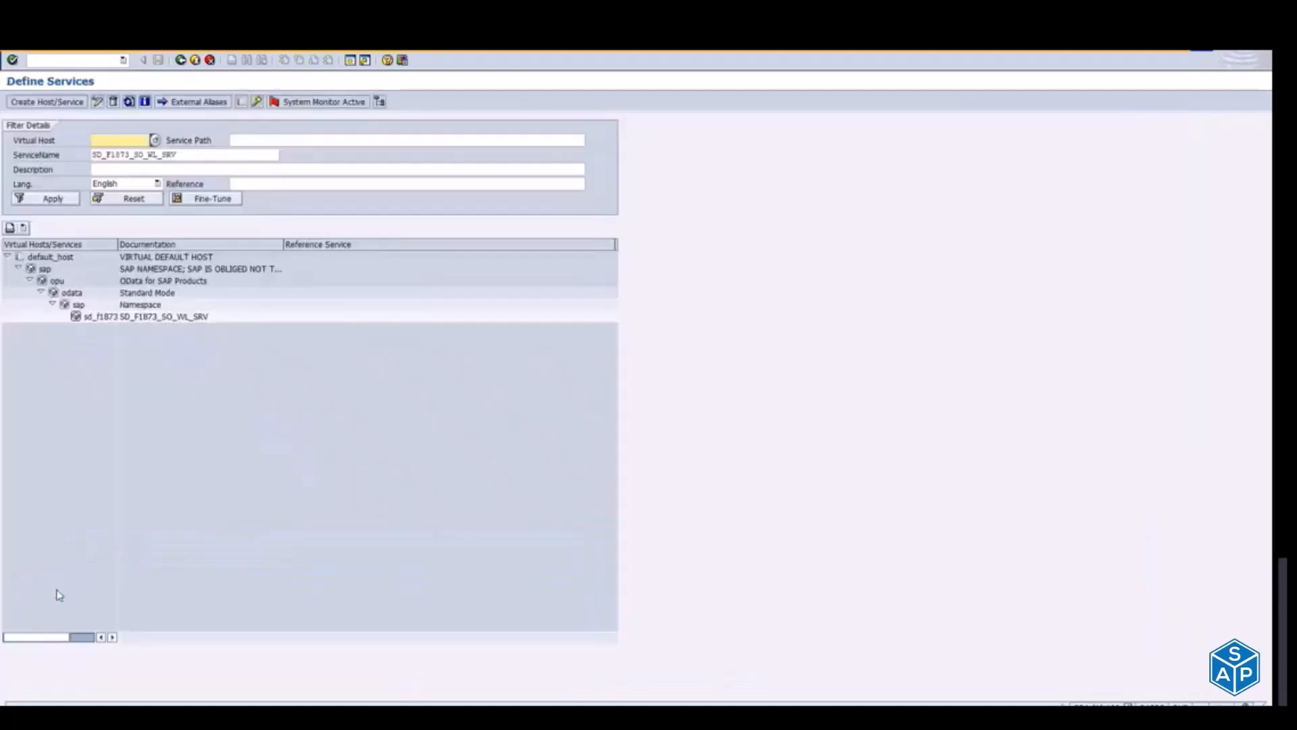
click(95, 318)
right_click(94, 321)
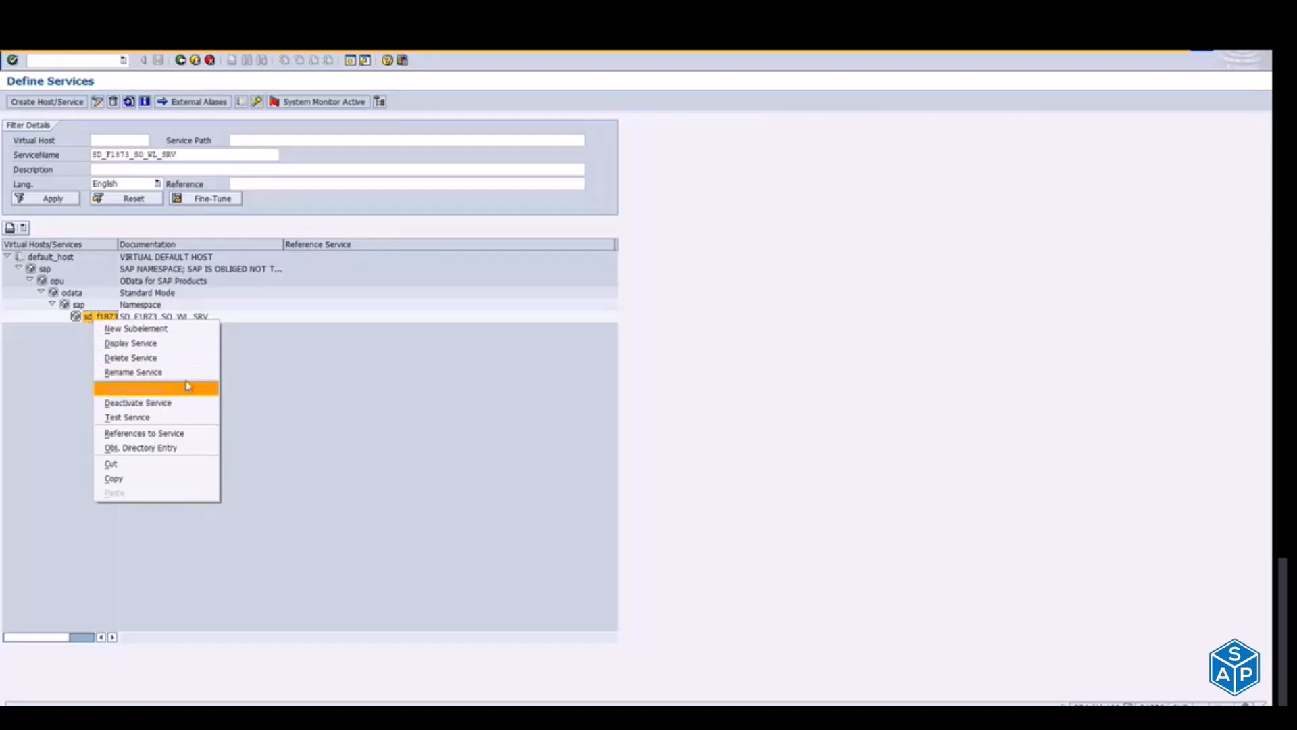
click(75, 392)
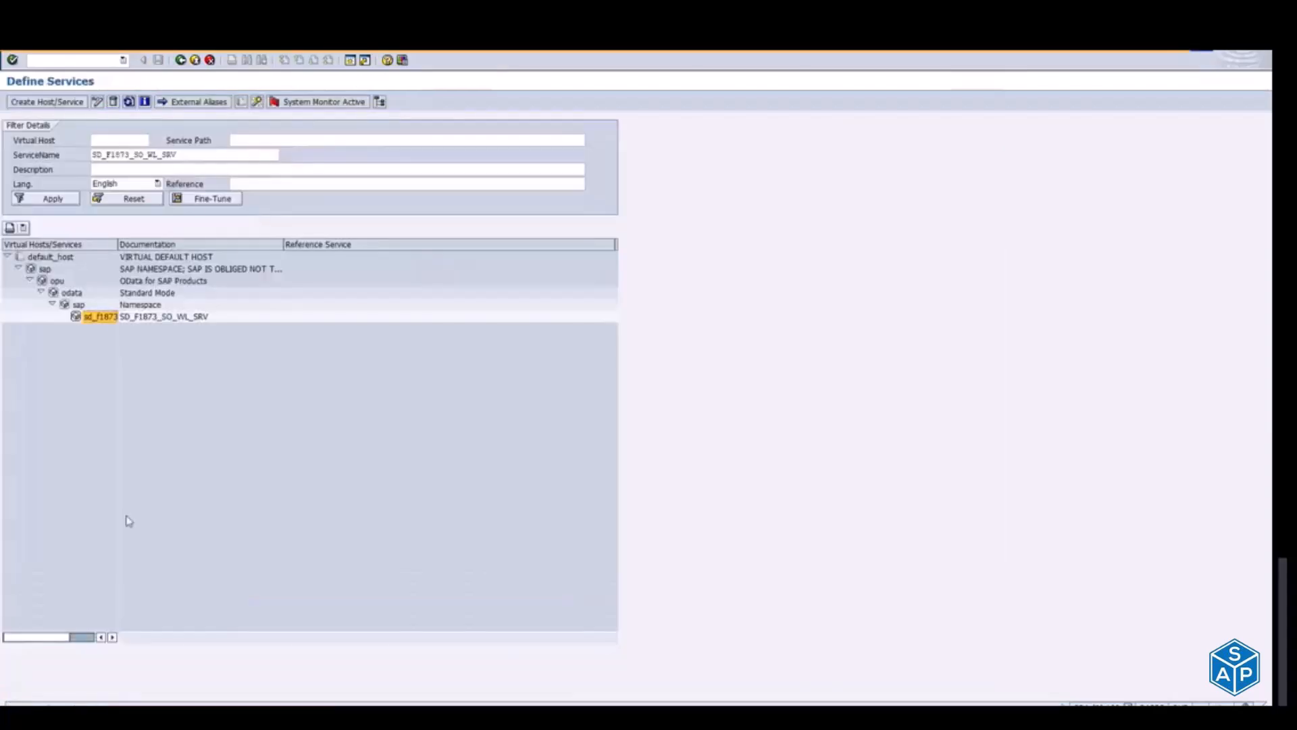
Step: Return to the service definitions and check again whether activation is offered for sd_f1873_so_wl_srv
key(alt+Tab)
key(alt+Tab)
key(alt+Tab)
key(alt+Tab)
key(alt+Tab)
key(alt+Tab)
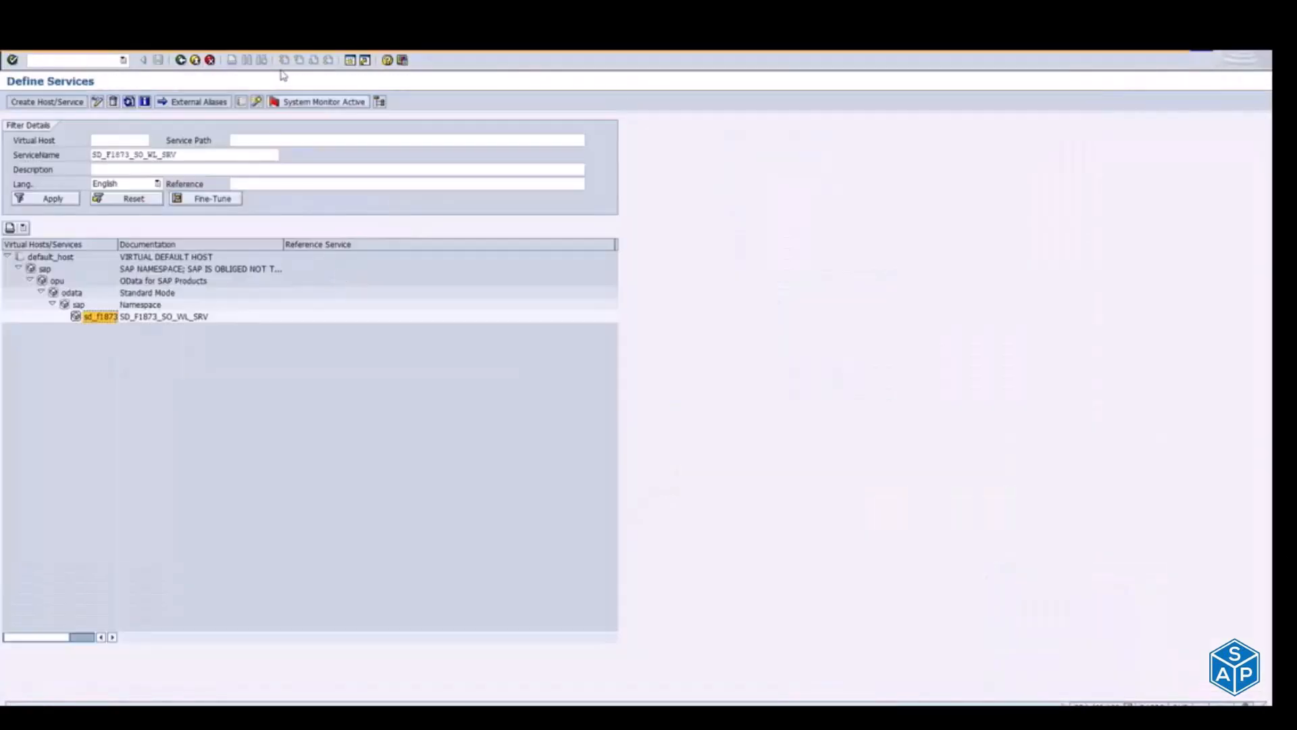
right_click(93, 320)
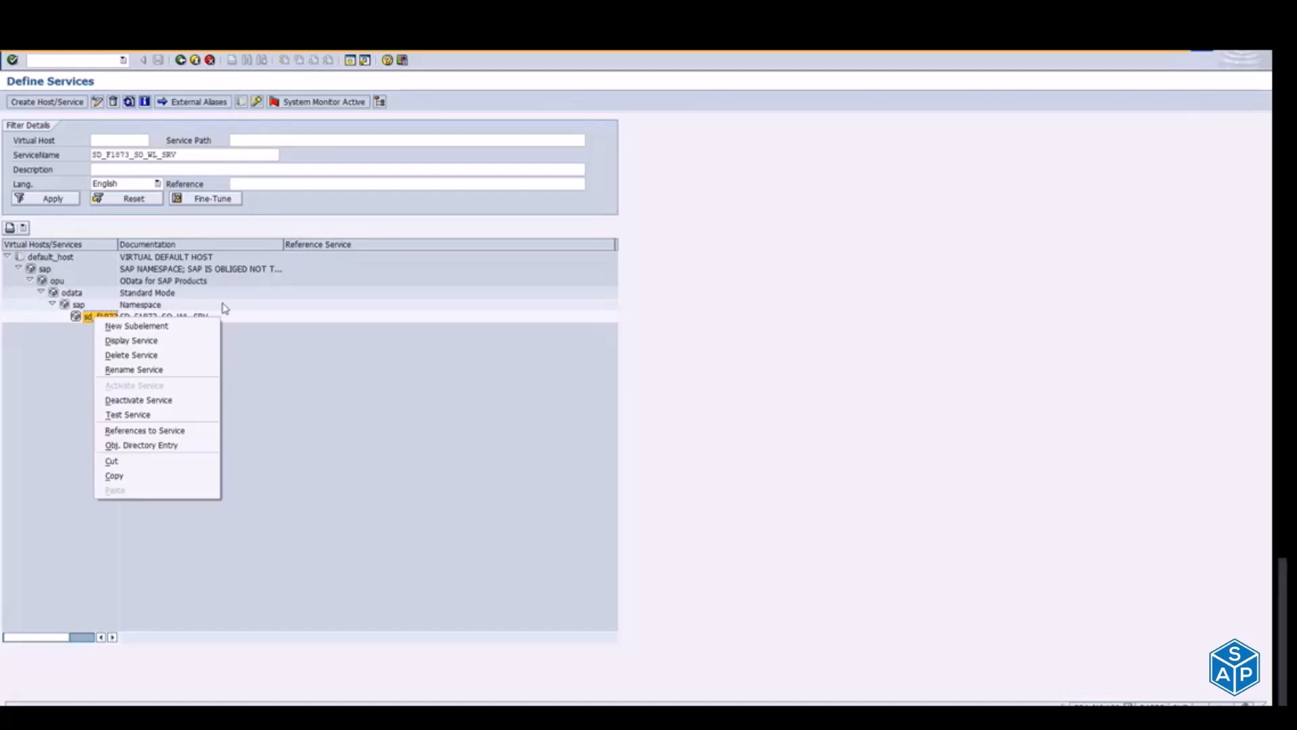
Step: Switch to the Teams meeting, unmute the microphone and return to the service definitions
key(alt+Tab)
key(alt+Tab)
key(alt+Tab)
key(alt+Tab)
key(alt+Tab)
key(alt+Tab)
key(alt+Tab)
key(alt+Tab)
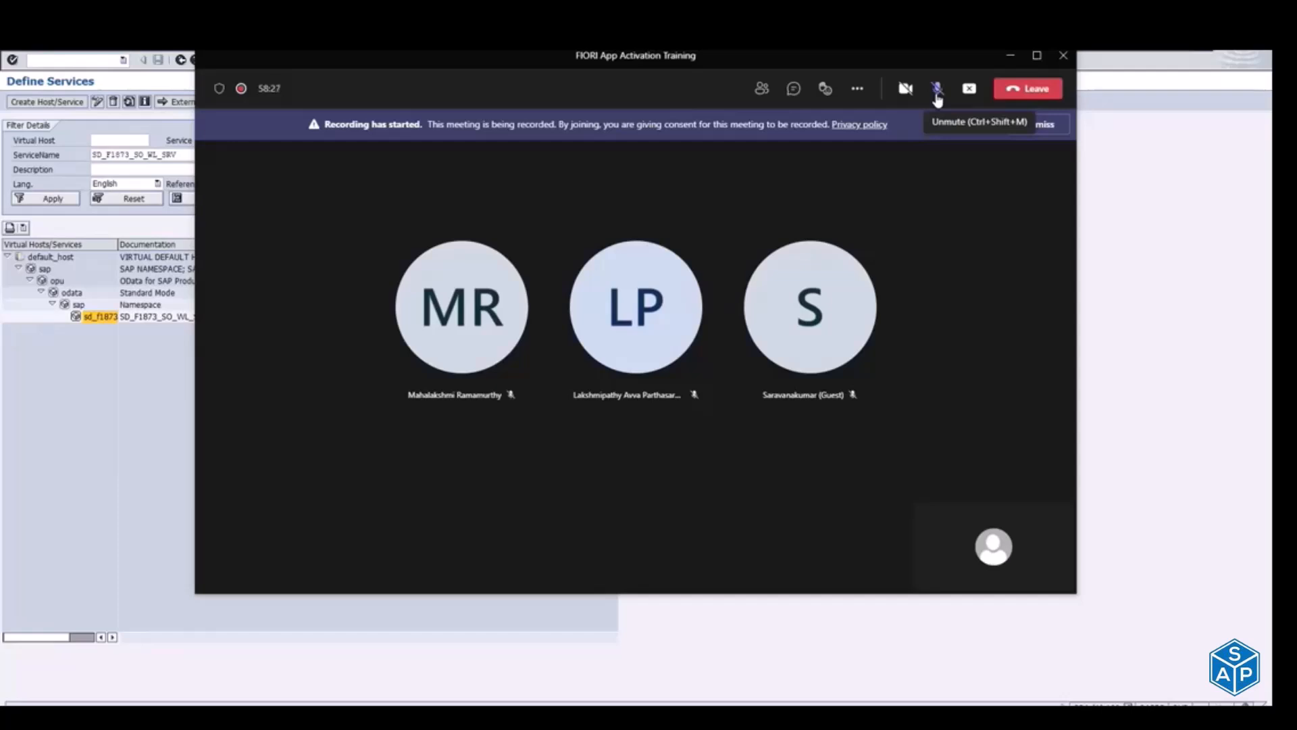
click(937, 94)
key(alt+Tab)
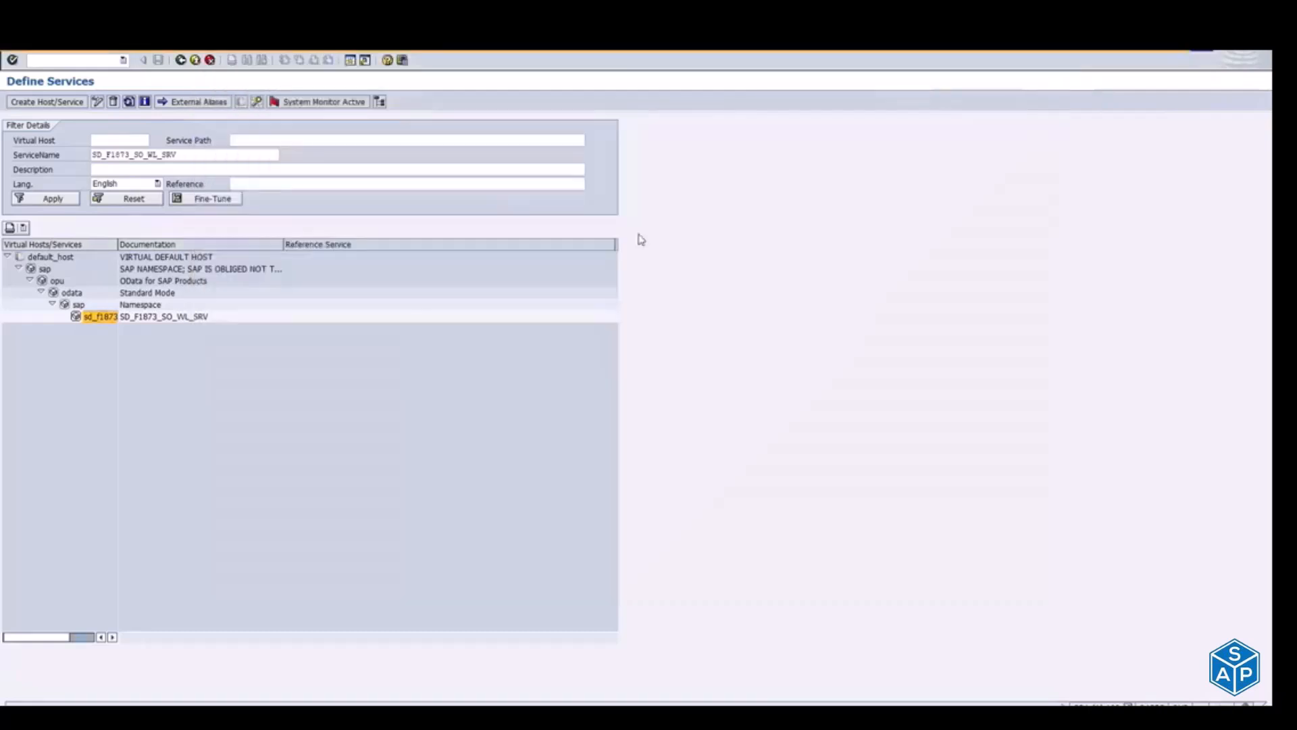
Step: Recheck the activate and deactivate options of sd_f1873_so_wl_srv and switch back to the task list run
right_click(90, 322)
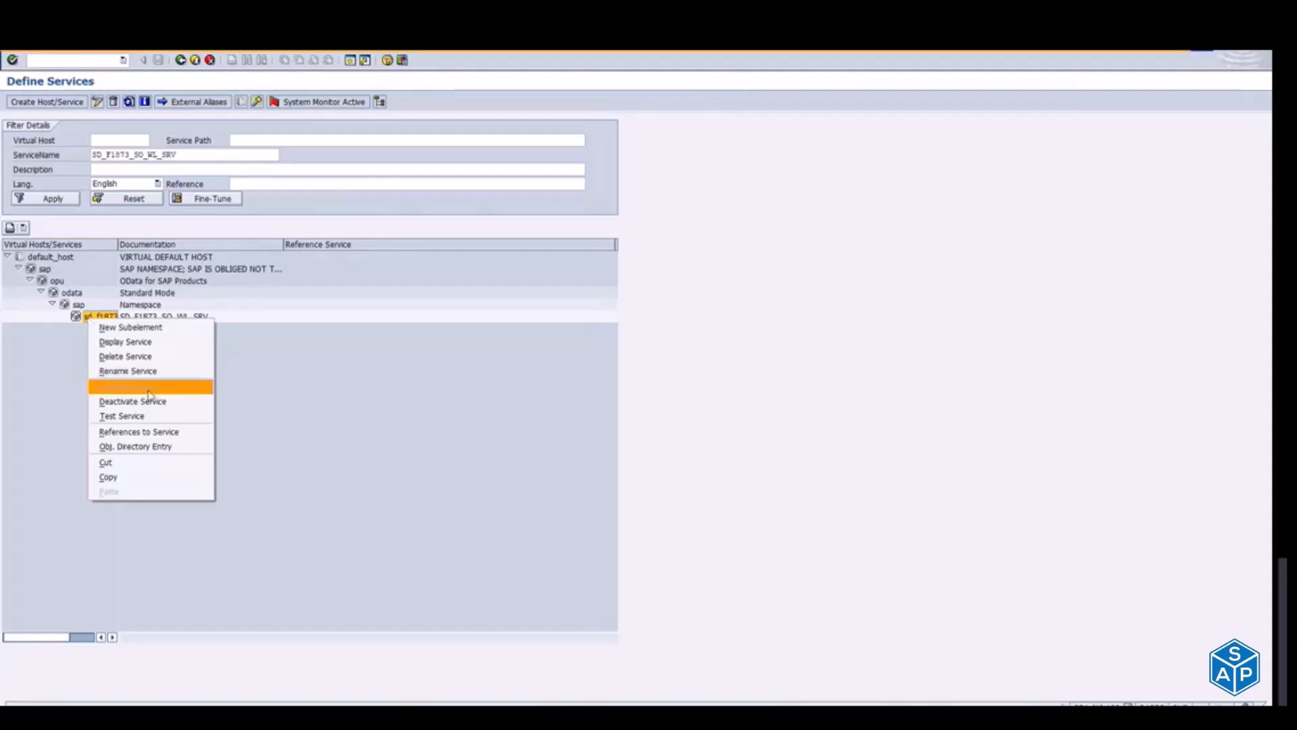
click(43, 359)
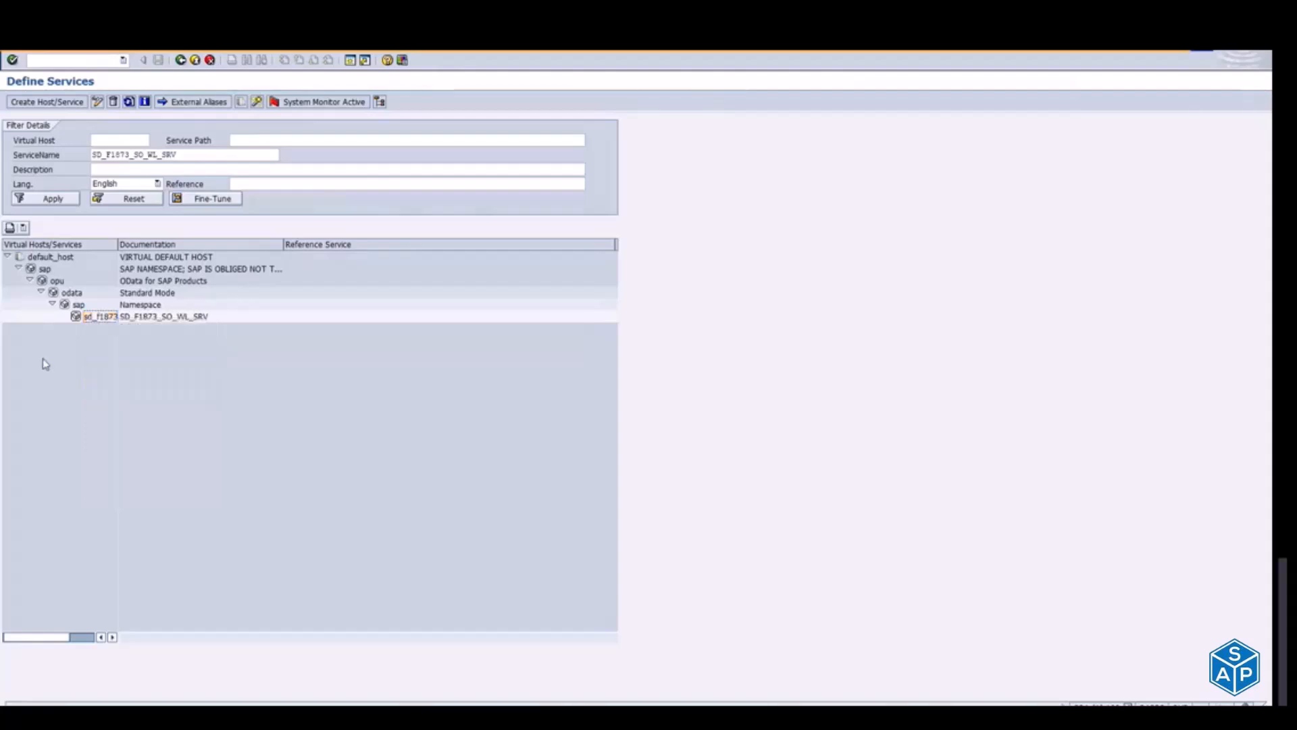
key(alt+Tab)
key(alt+Tab)
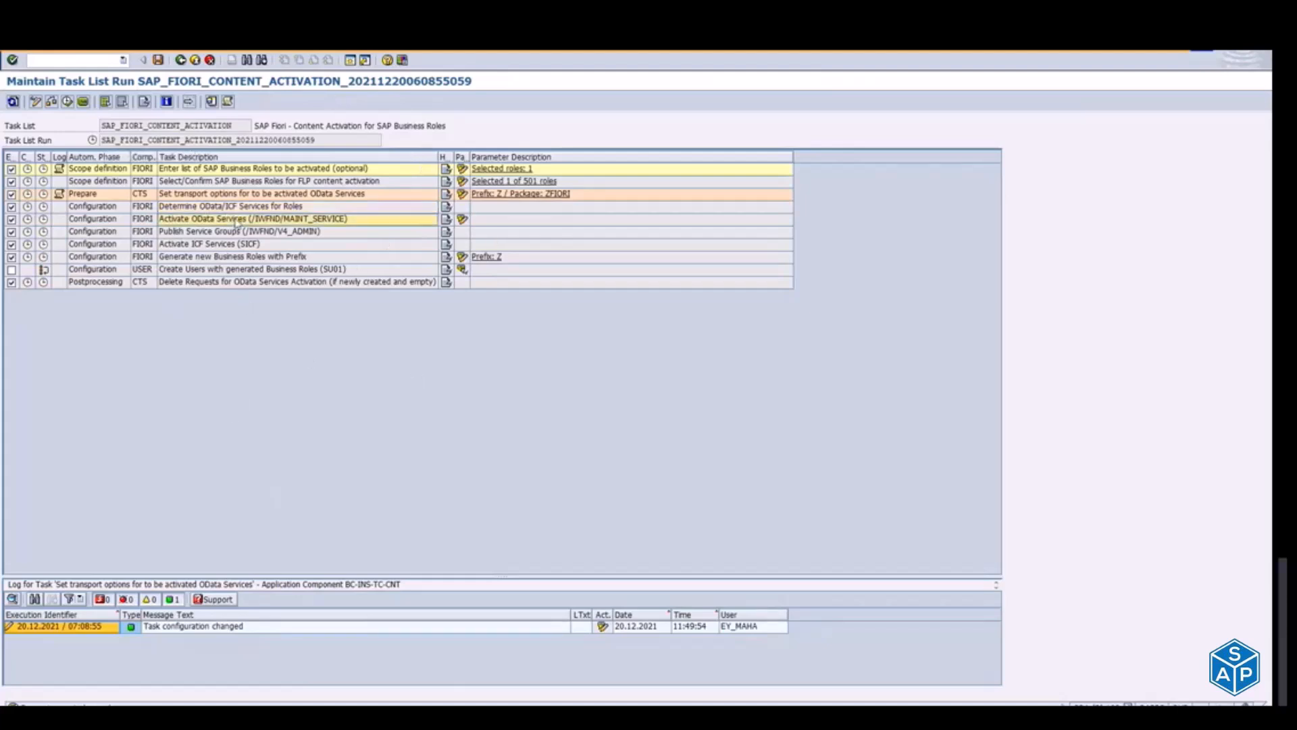
Step: Try clearing the SAP System Alias in the Activate OData Services parameters, view the variant attributes and exit without saving
click(462, 220)
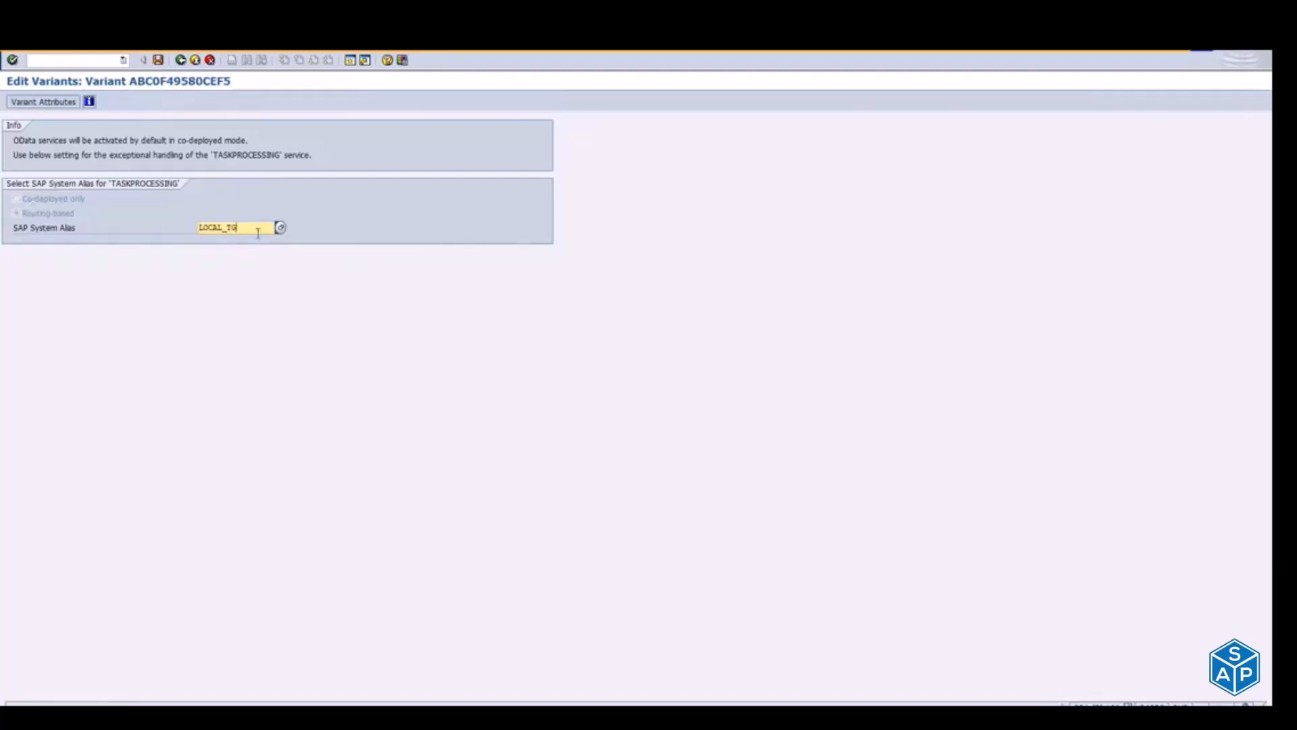
key(BackSpace)
key(BackSpace)
click(42, 102)
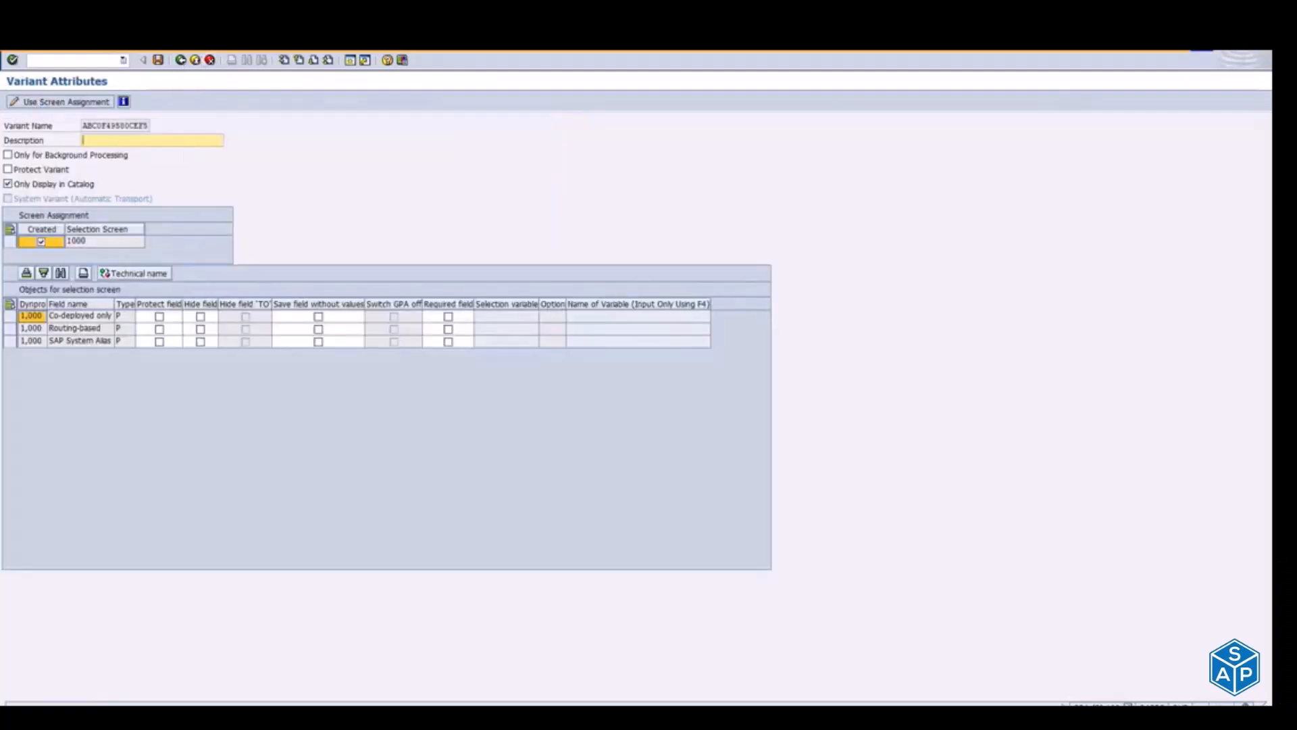
click(182, 60)
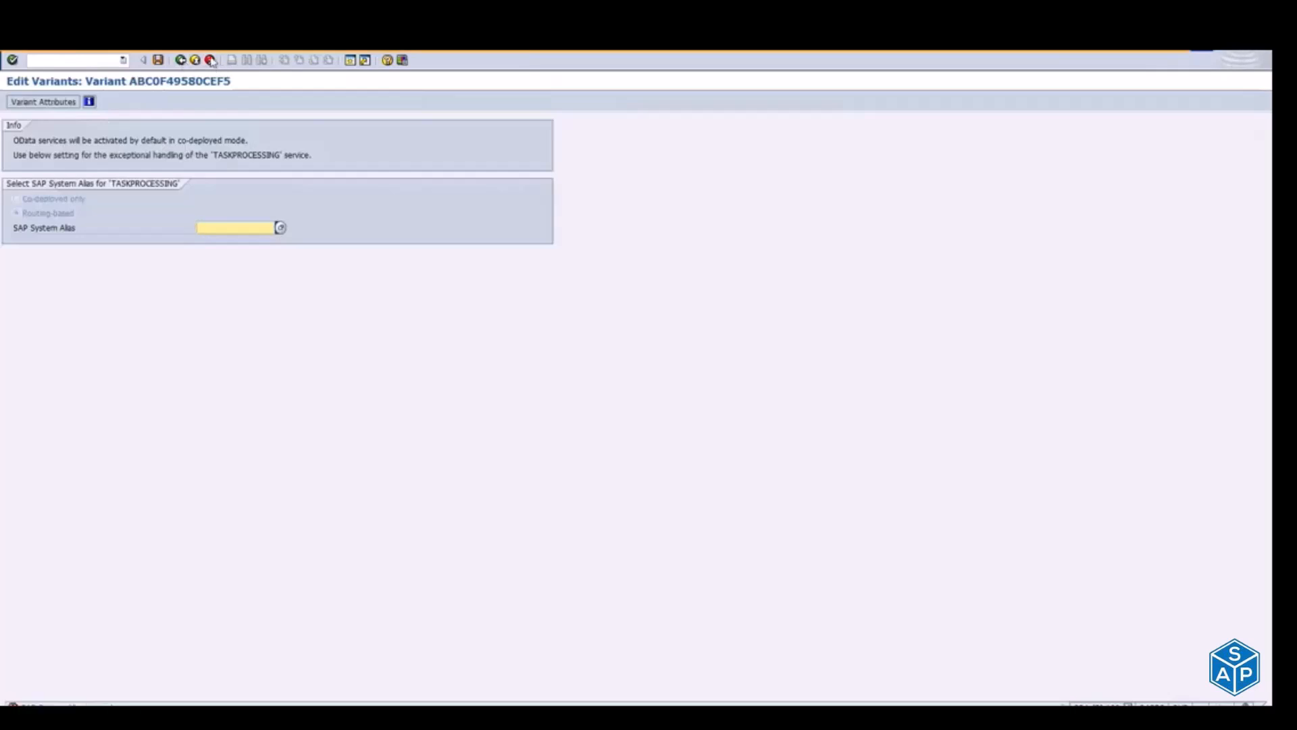
click(212, 61)
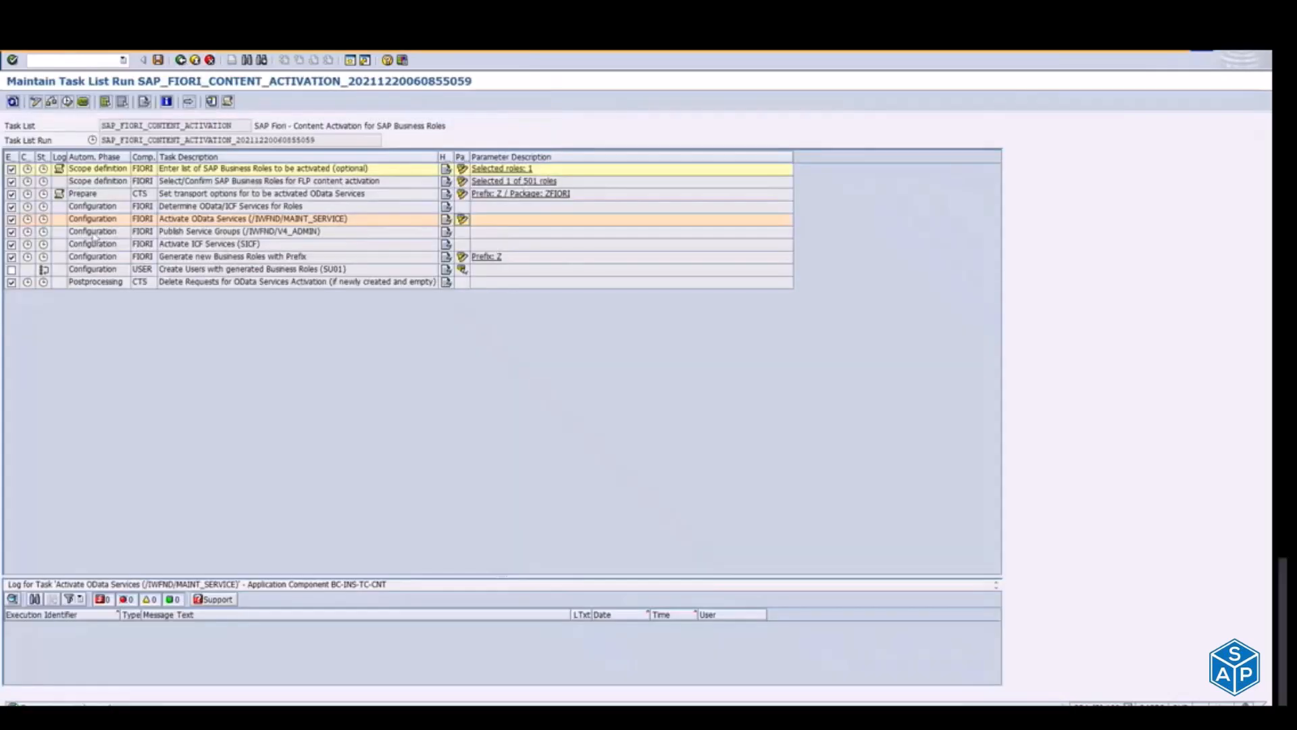
Step: Try selecting Co-deployed only in the parameters of the Activate OData Services task and return to the task list run
click(463, 221)
click(48, 200)
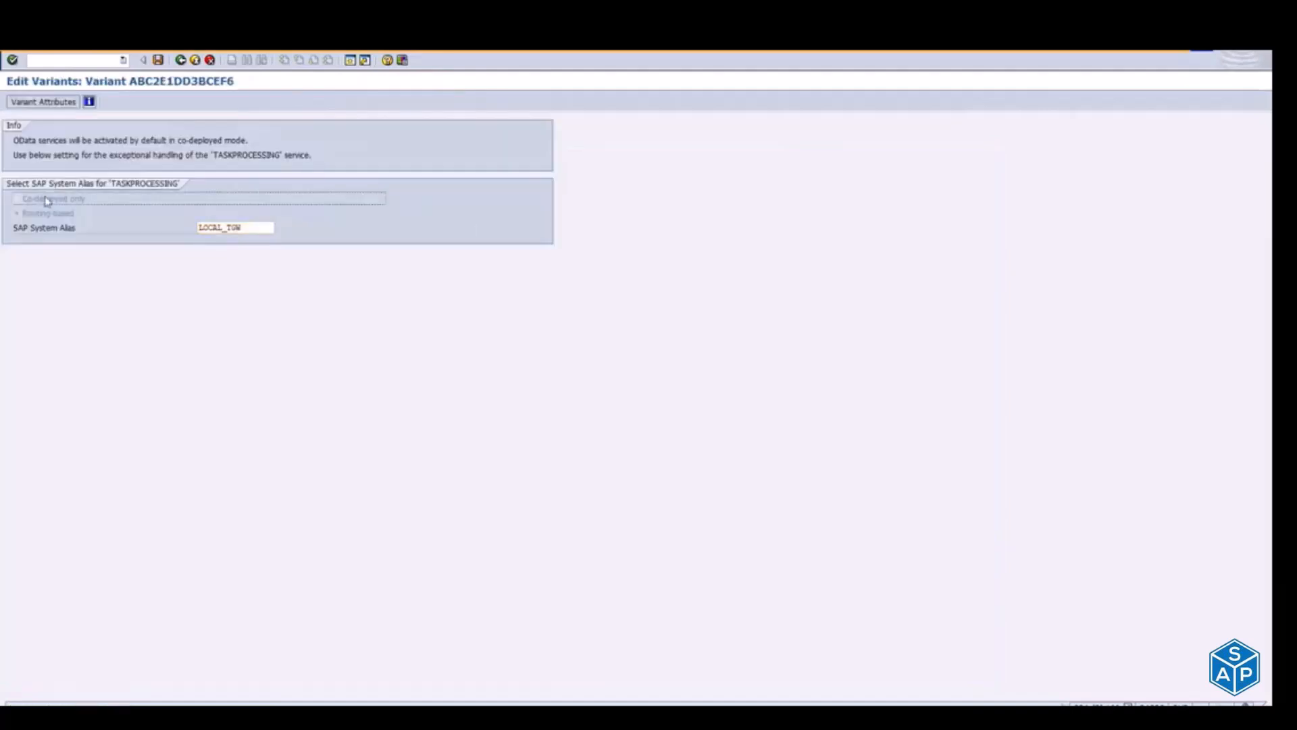
click(12, 61)
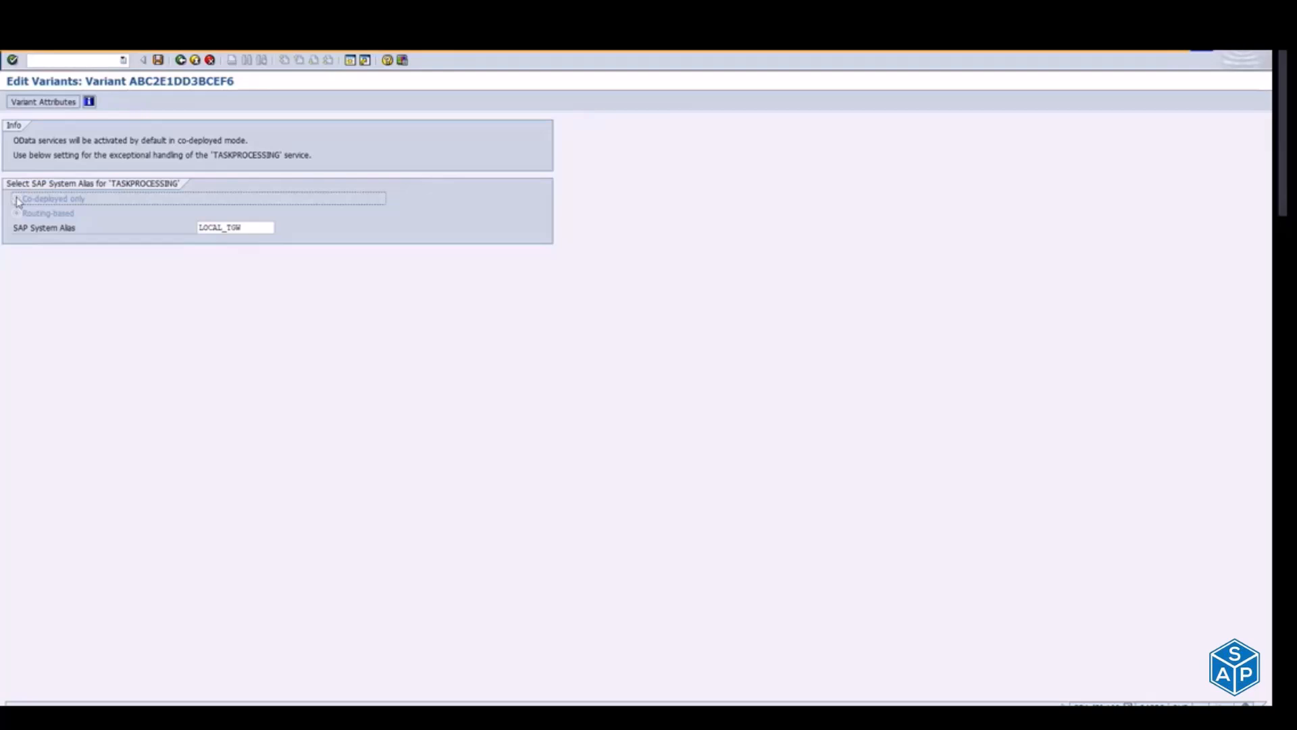
click(181, 61)
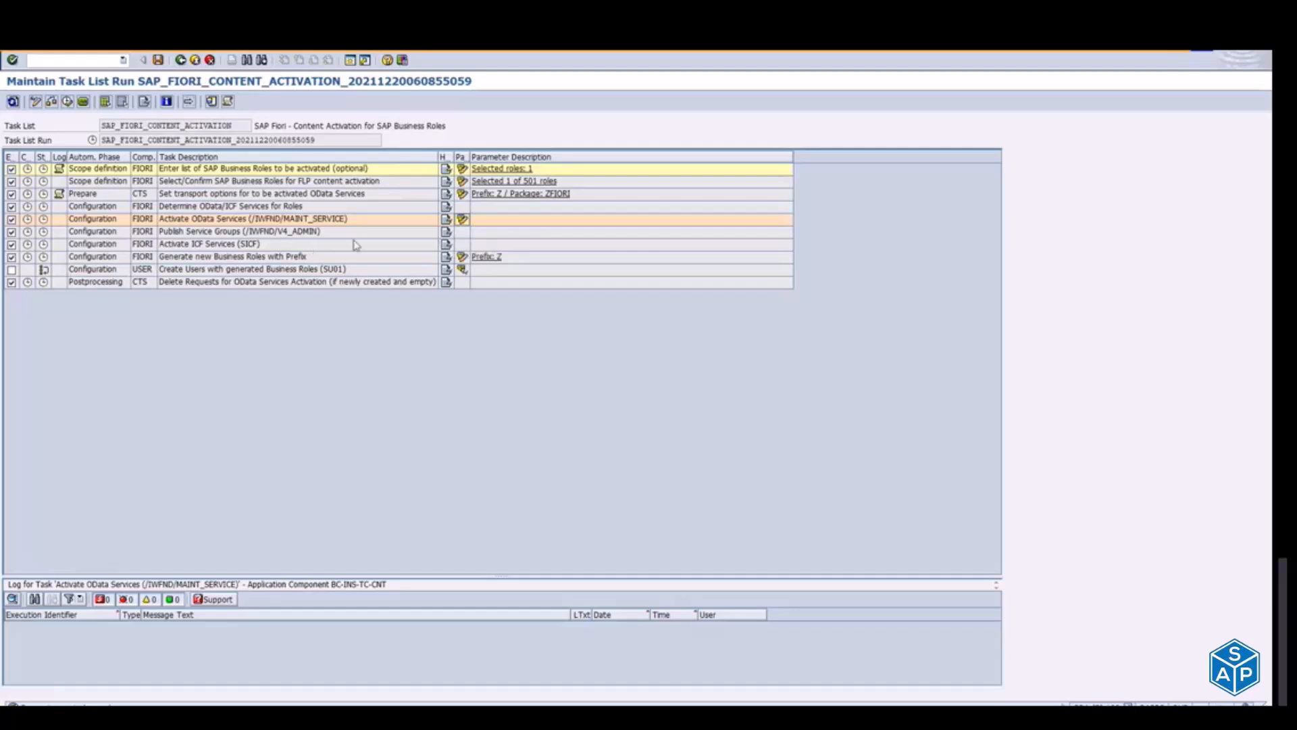
Step: Try the SAP System Alias LOCAL together with Co-deployed only in the Activate OData Services parameters, and leave without saving
click(461, 221)
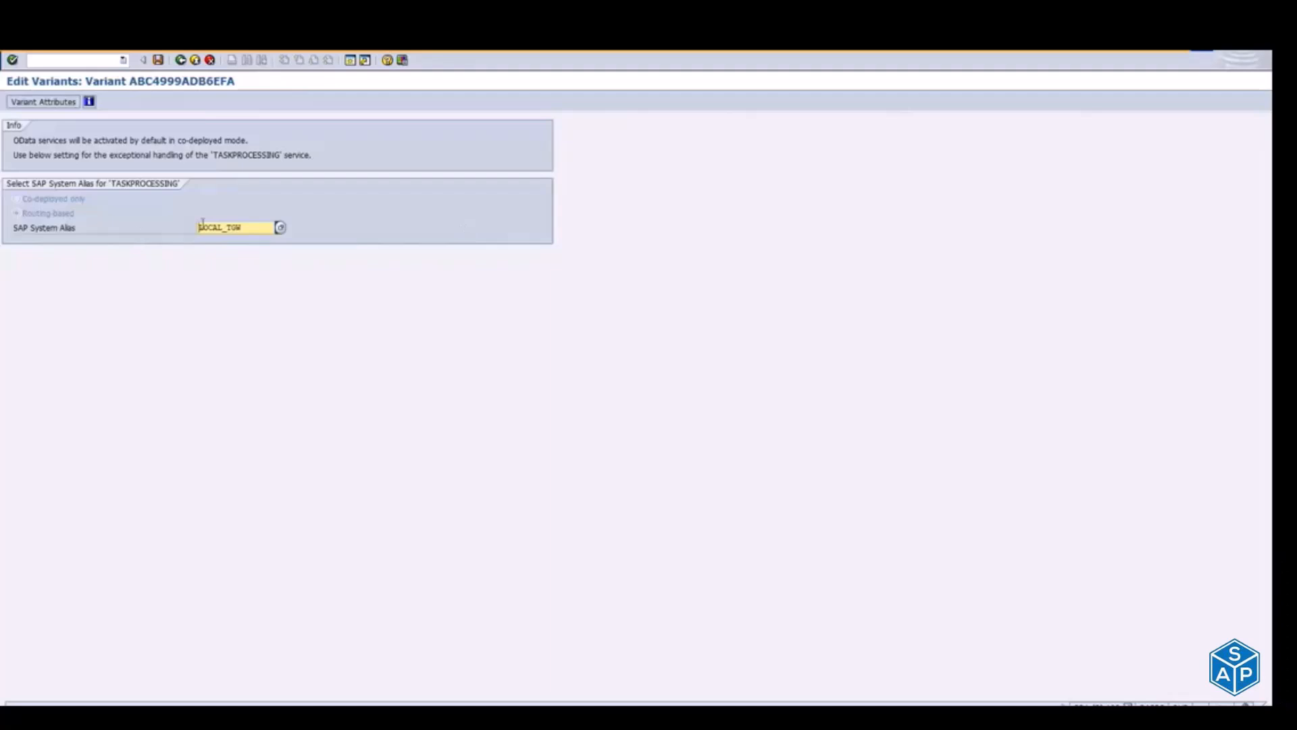
click(280, 227)
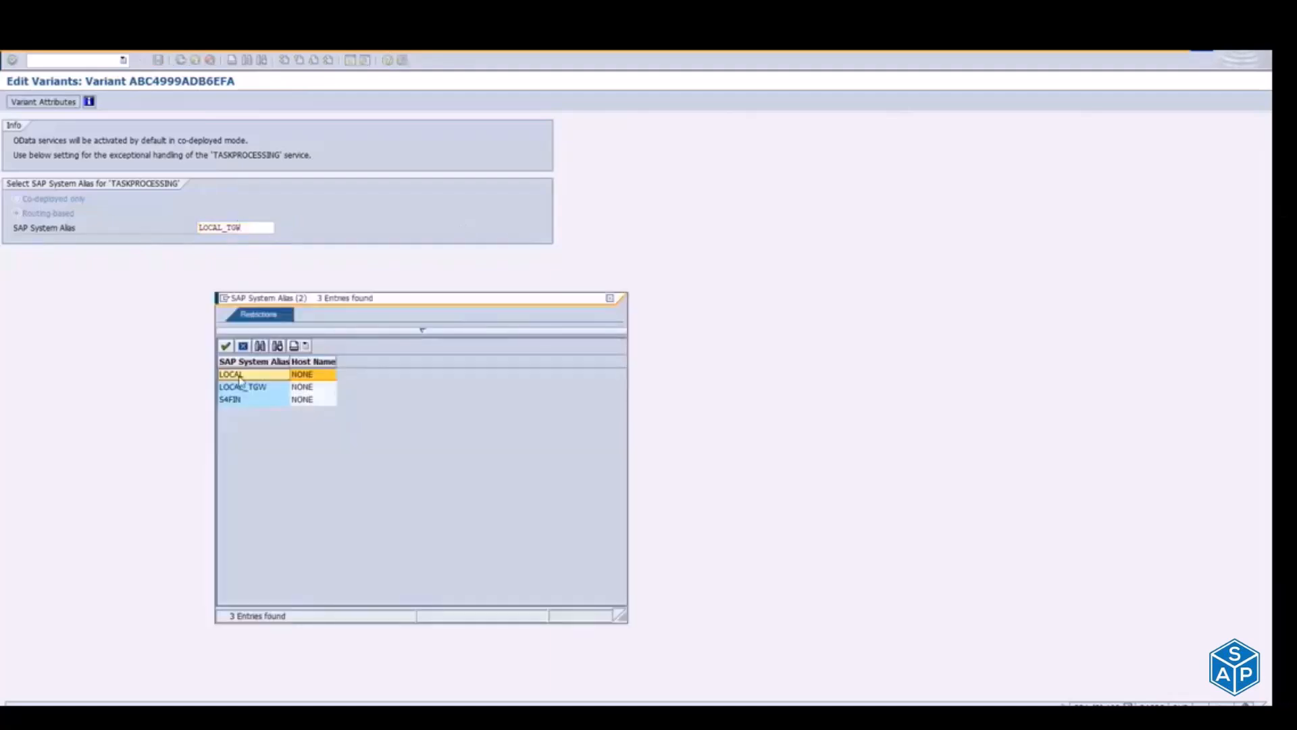
click(238, 380)
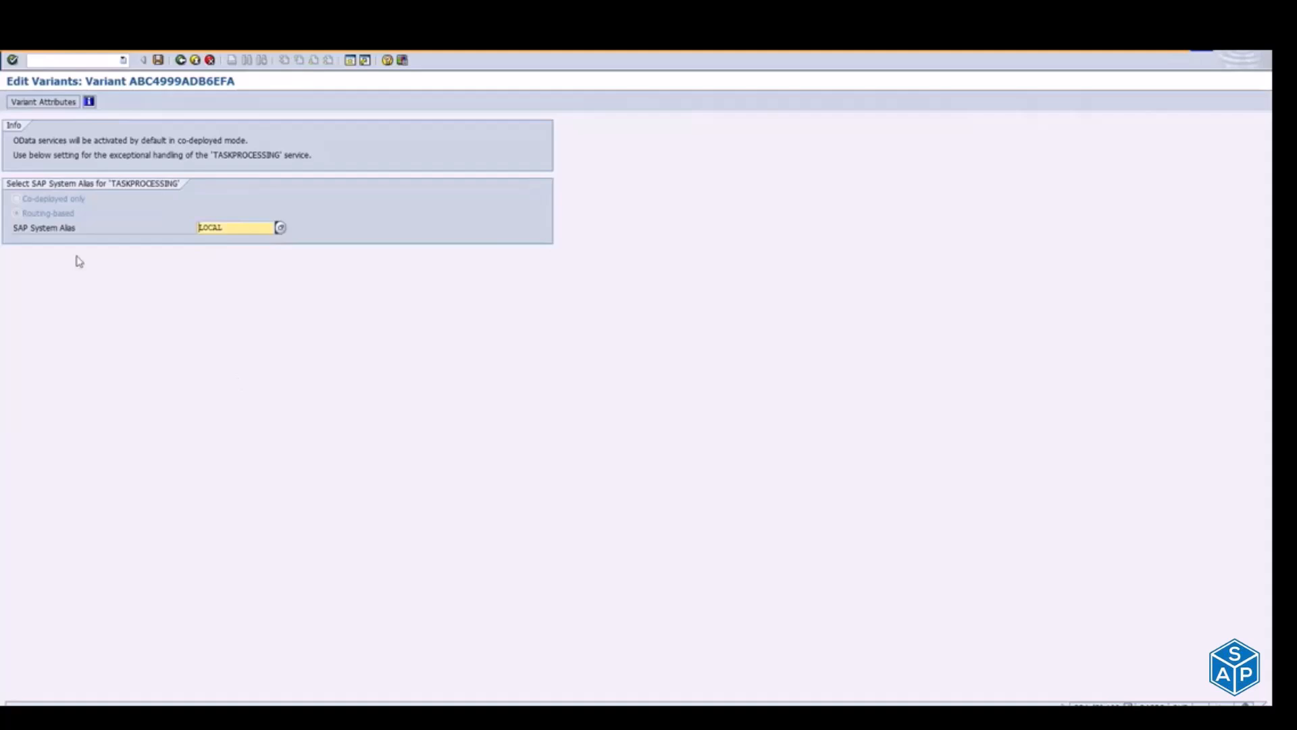
click(53, 200)
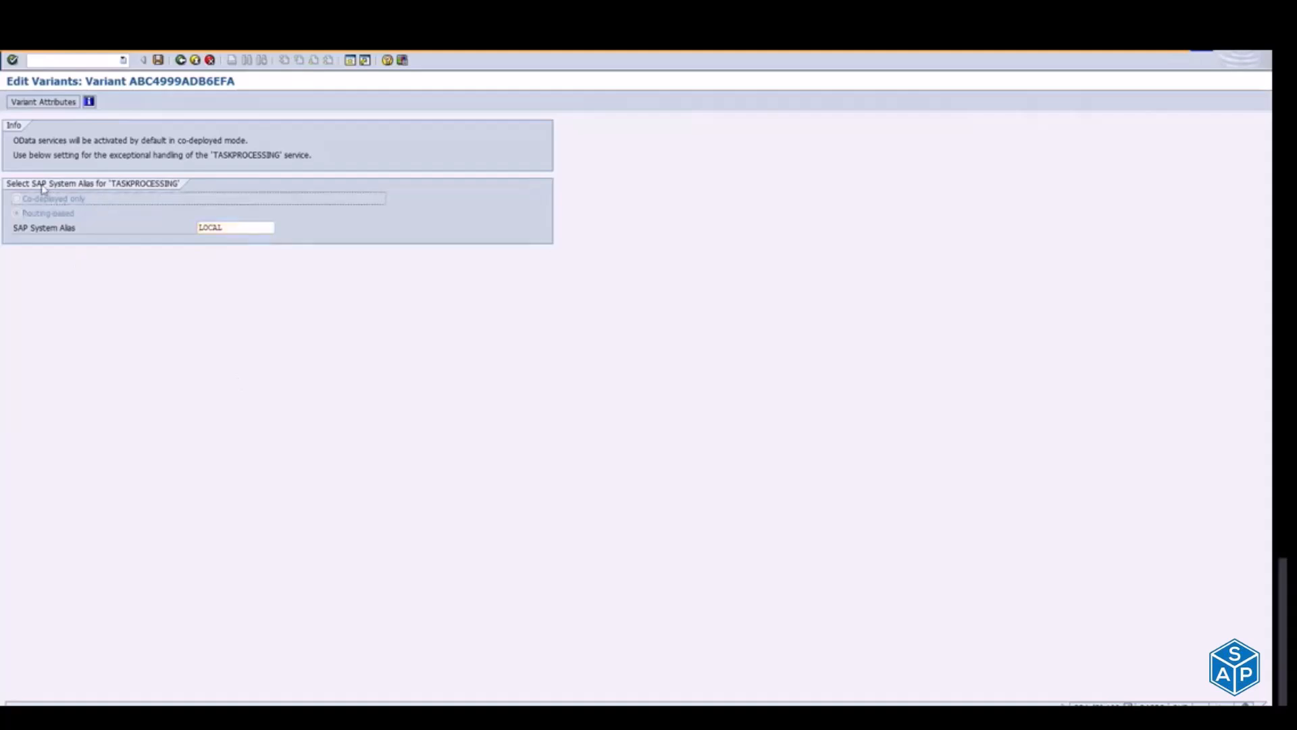
click(180, 60)
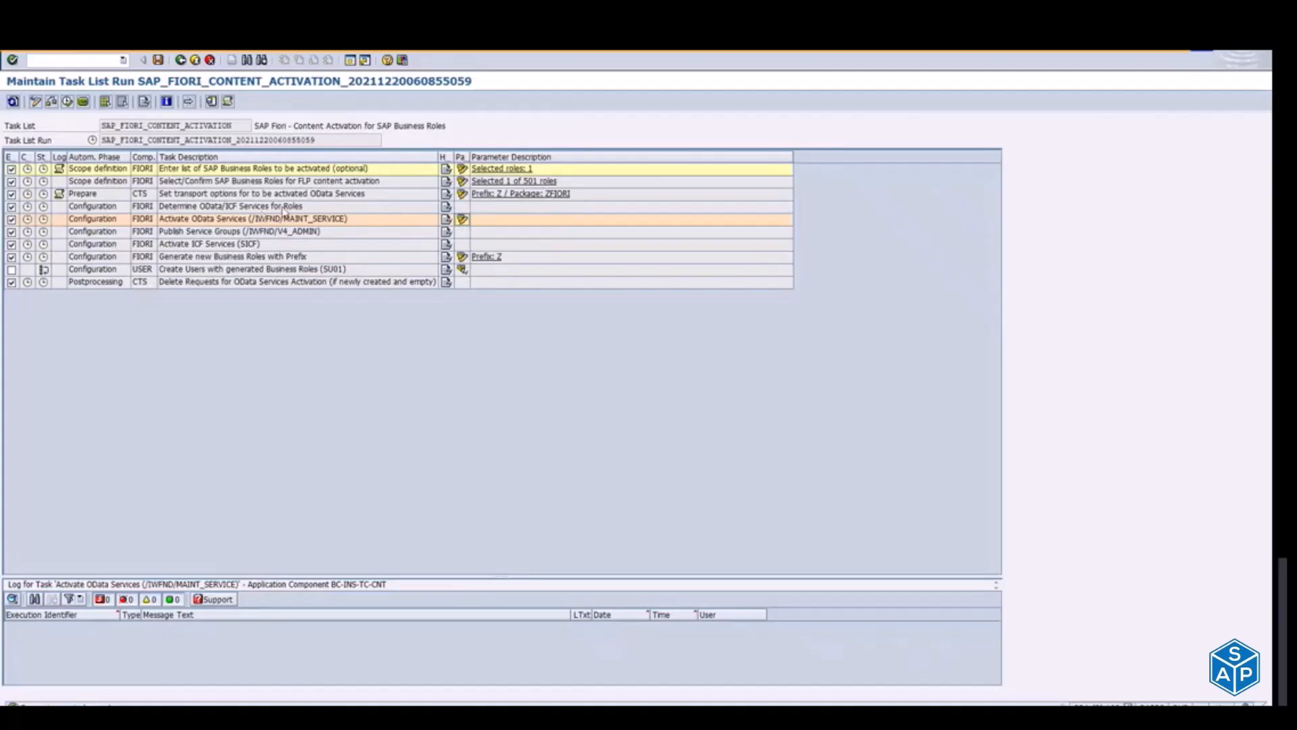
Step: Reopen the Activate OData Services parameters, review the SAP System Alias setting and switch to the service definitions
click(462, 219)
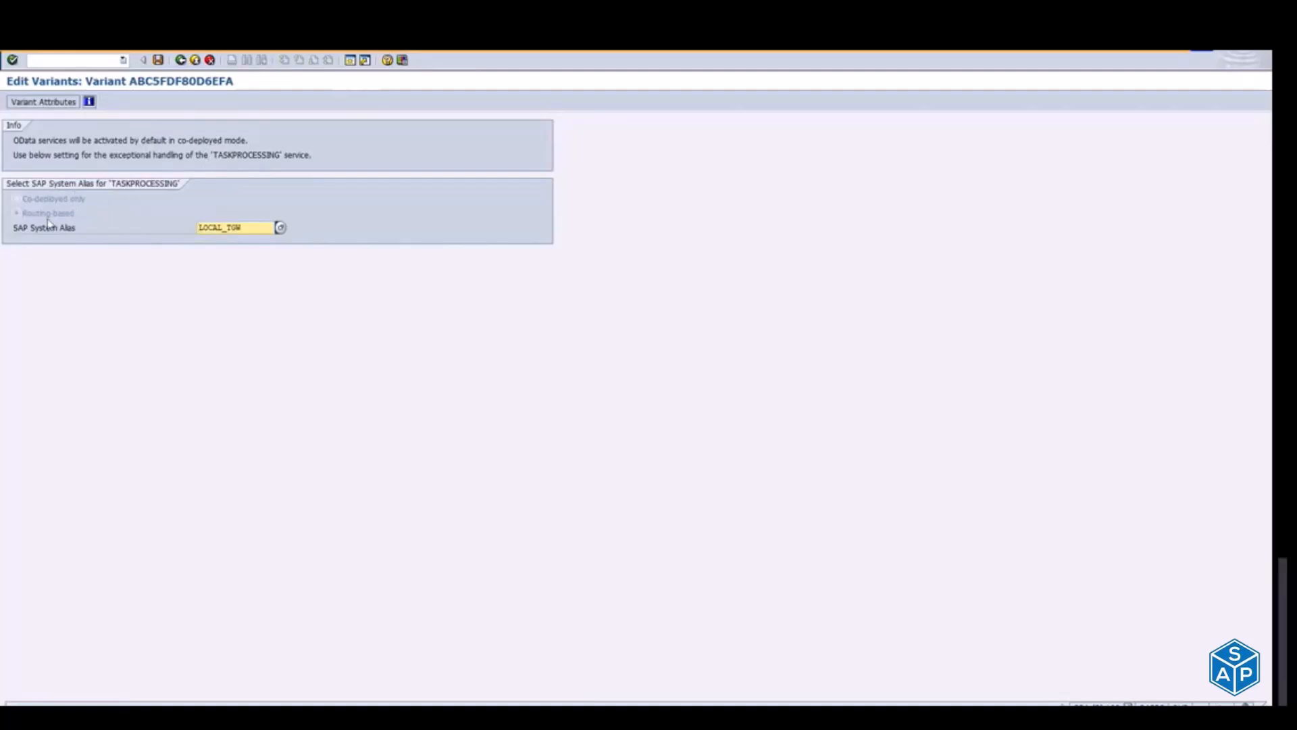
drag(44, 228, 77, 228)
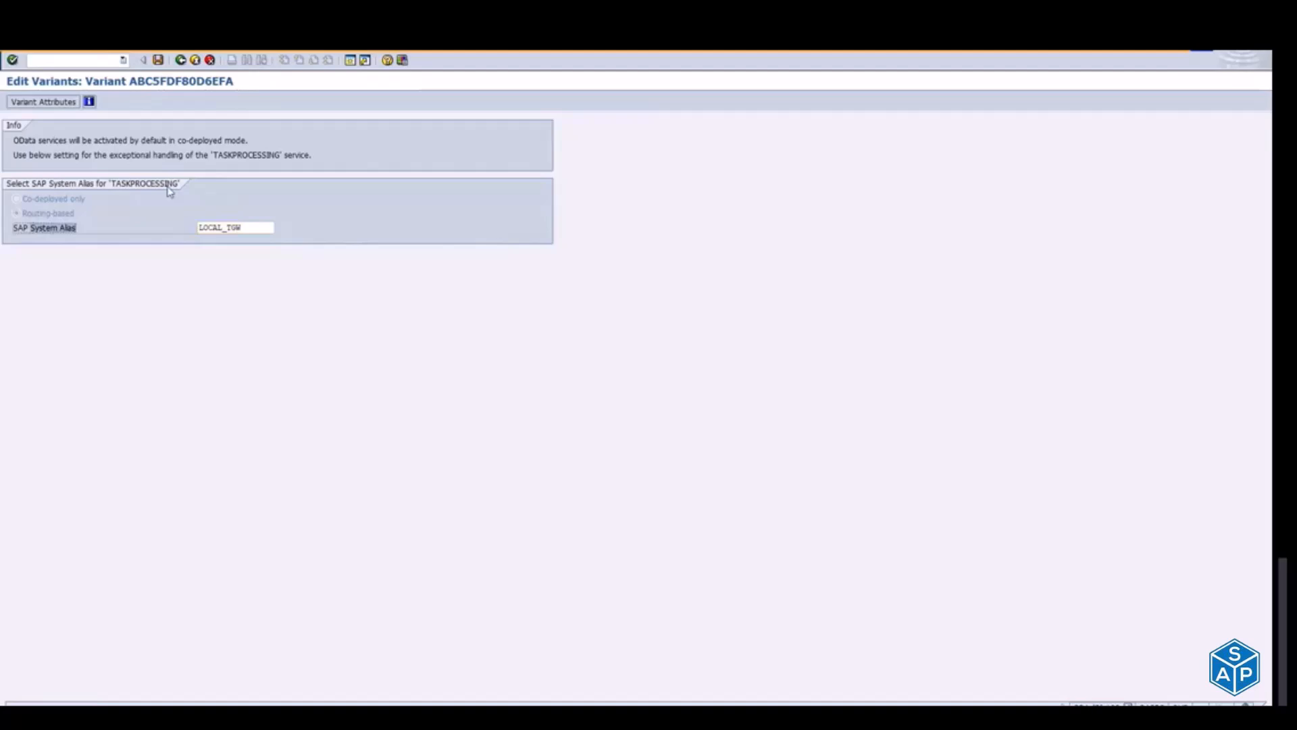
key(alt+Tab)
key(Tab)
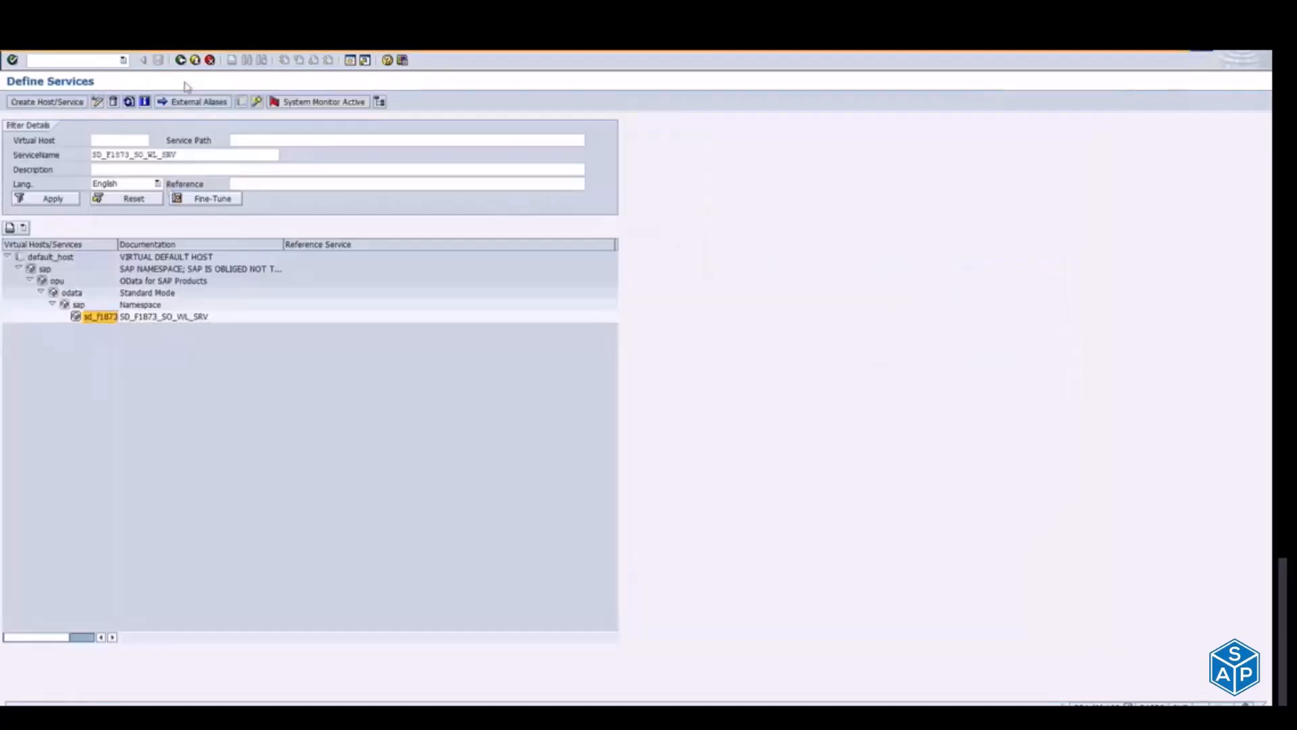
Step: Open a new session, start Customizing: Execute Project and display the SAP Reference IMG
click(350, 61)
text(se)
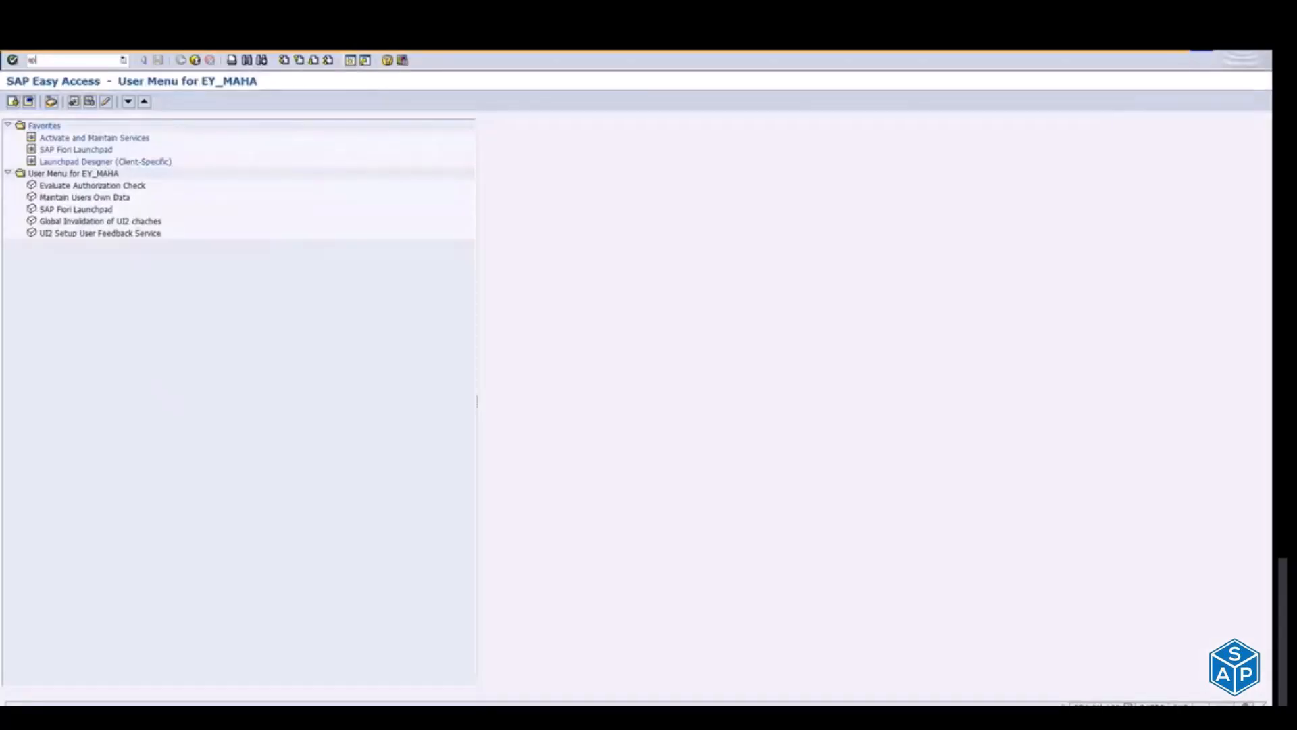
key(Return)
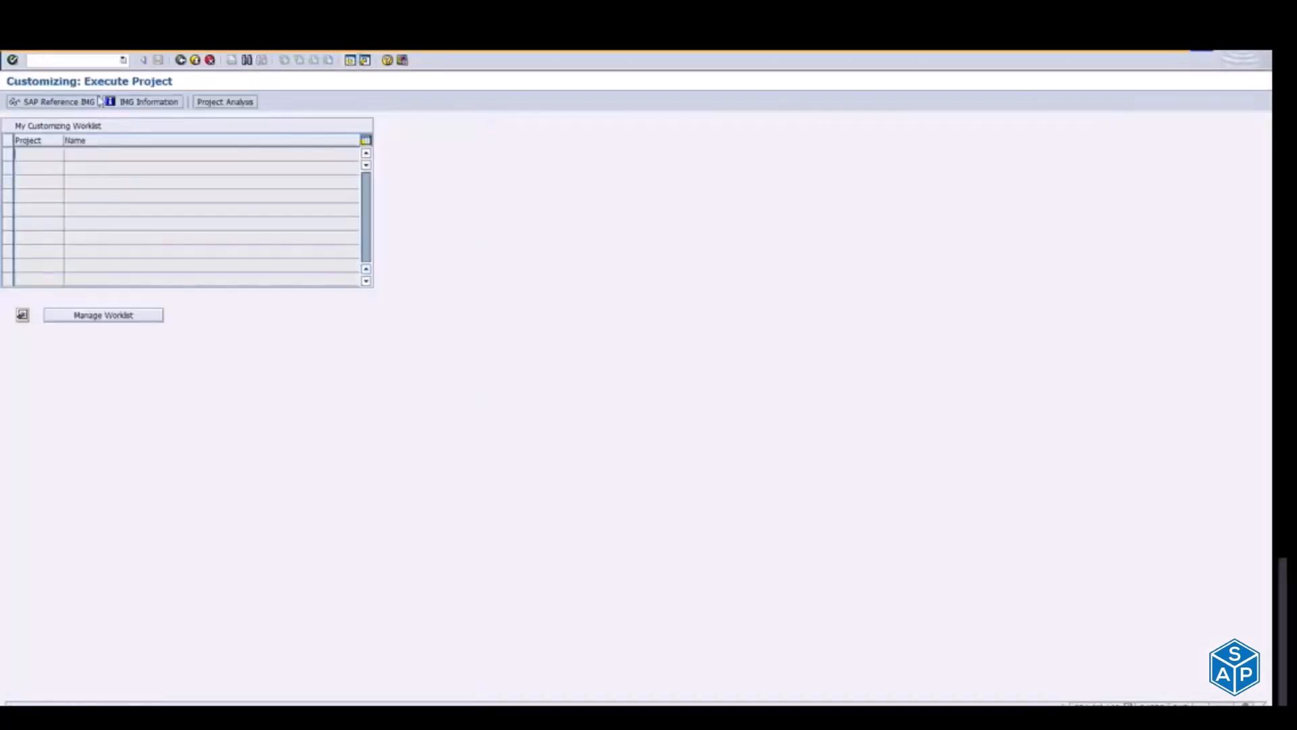
click(62, 104)
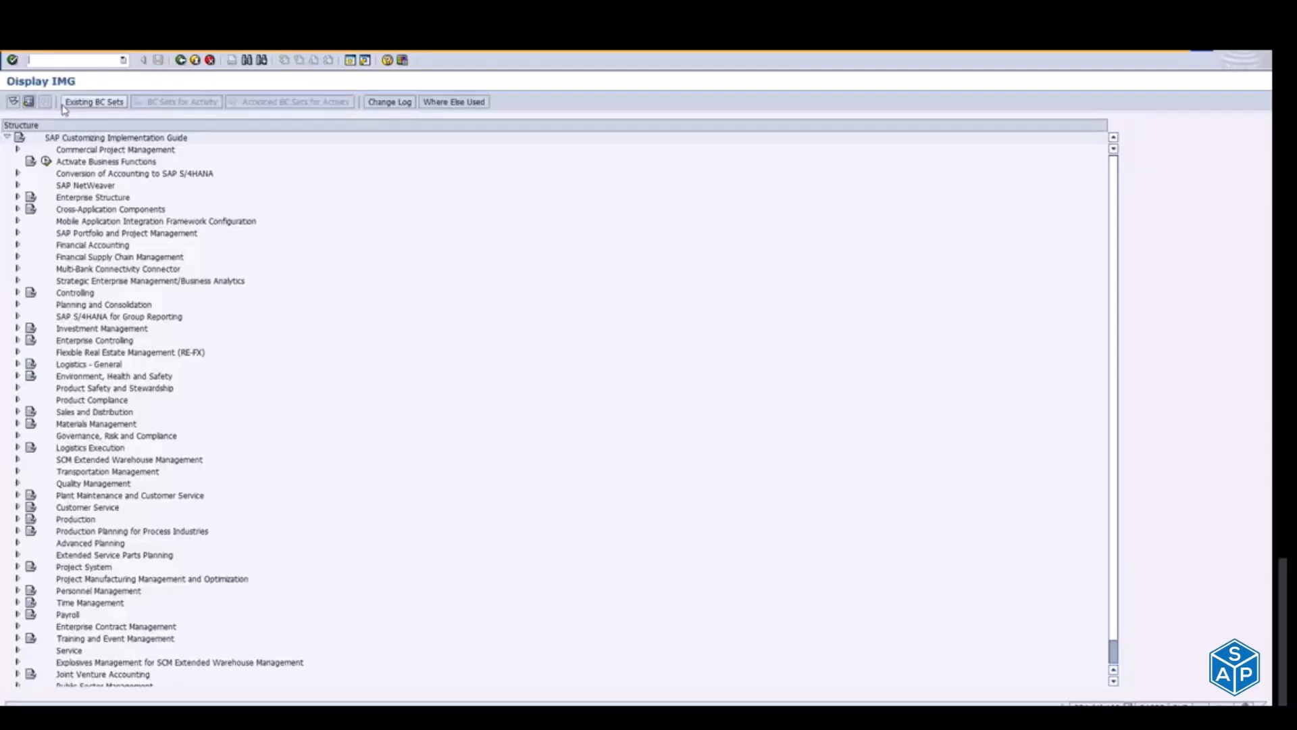
Step: Open Manage SAP System Aliases under SAP NetWeaver, SAP Gateway, OData Channel, Configuration, Connection Settings, SAP Gateway to SAP System
click(17, 184)
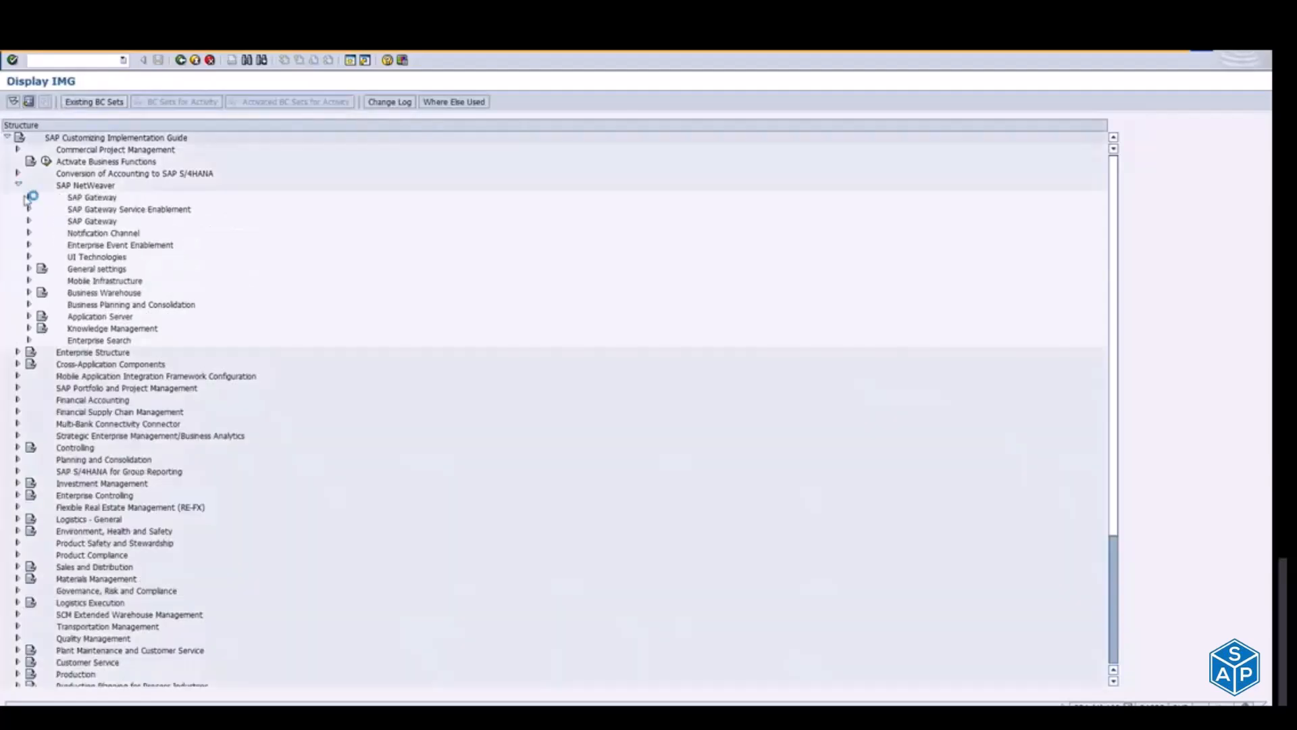
click(30, 196)
click(41, 208)
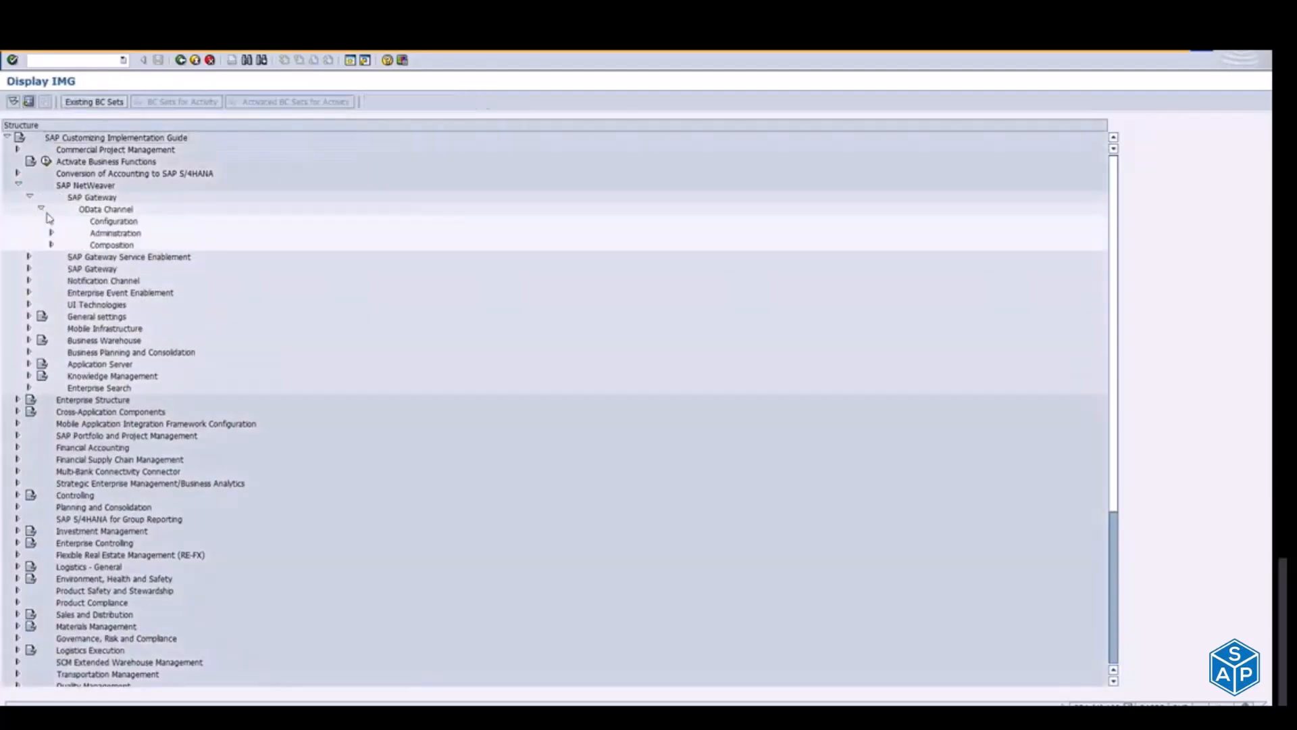
click(51, 221)
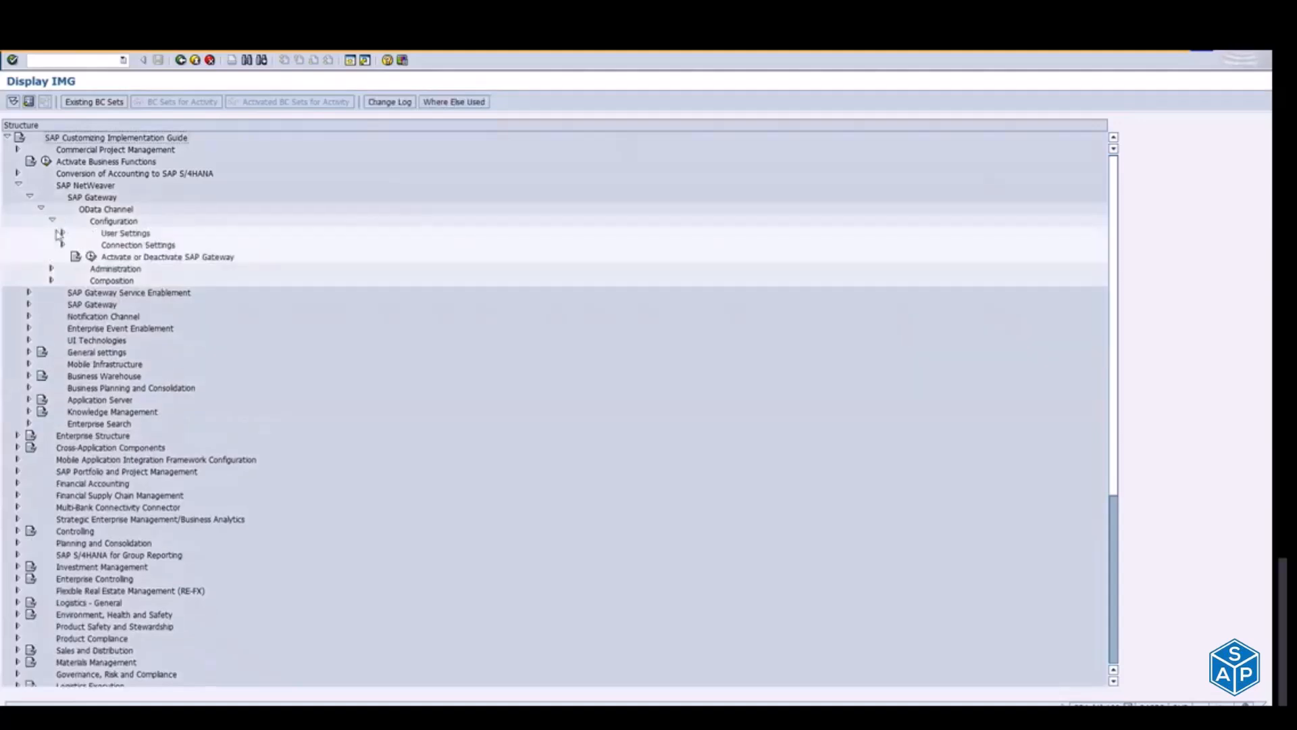
click(62, 244)
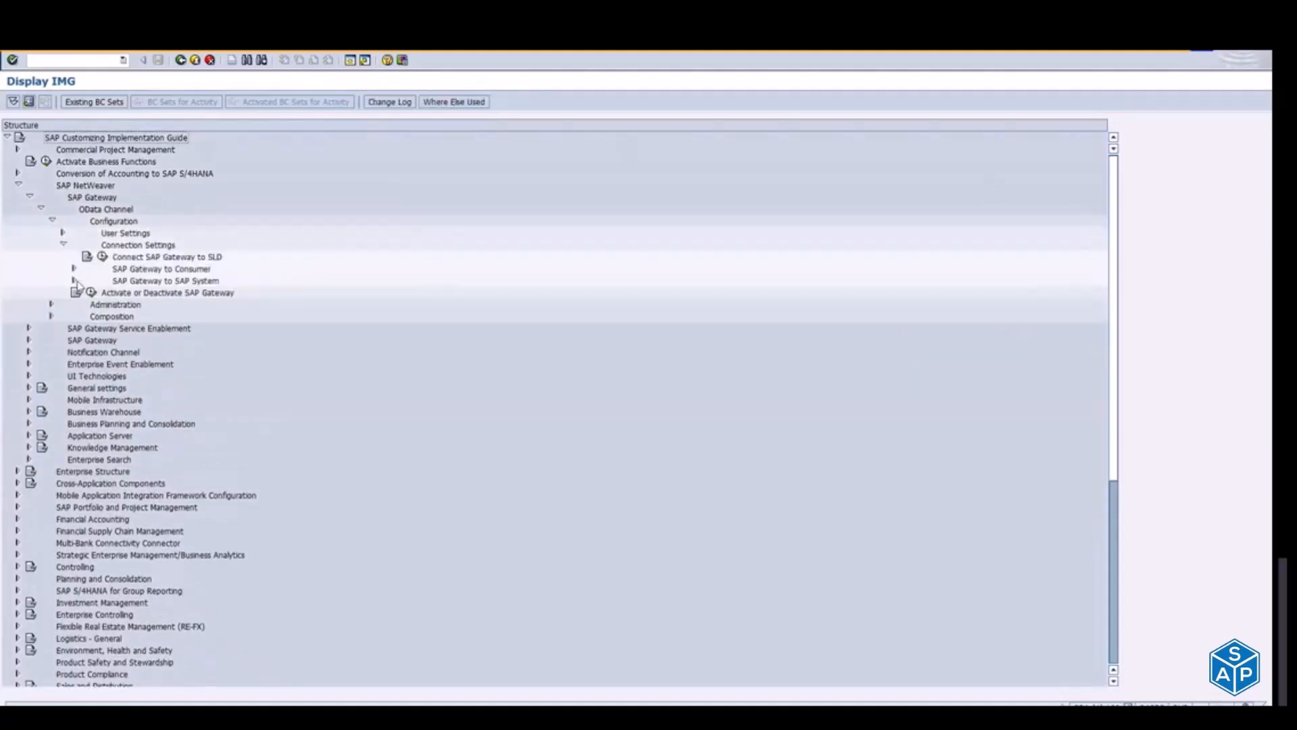
click(74, 280)
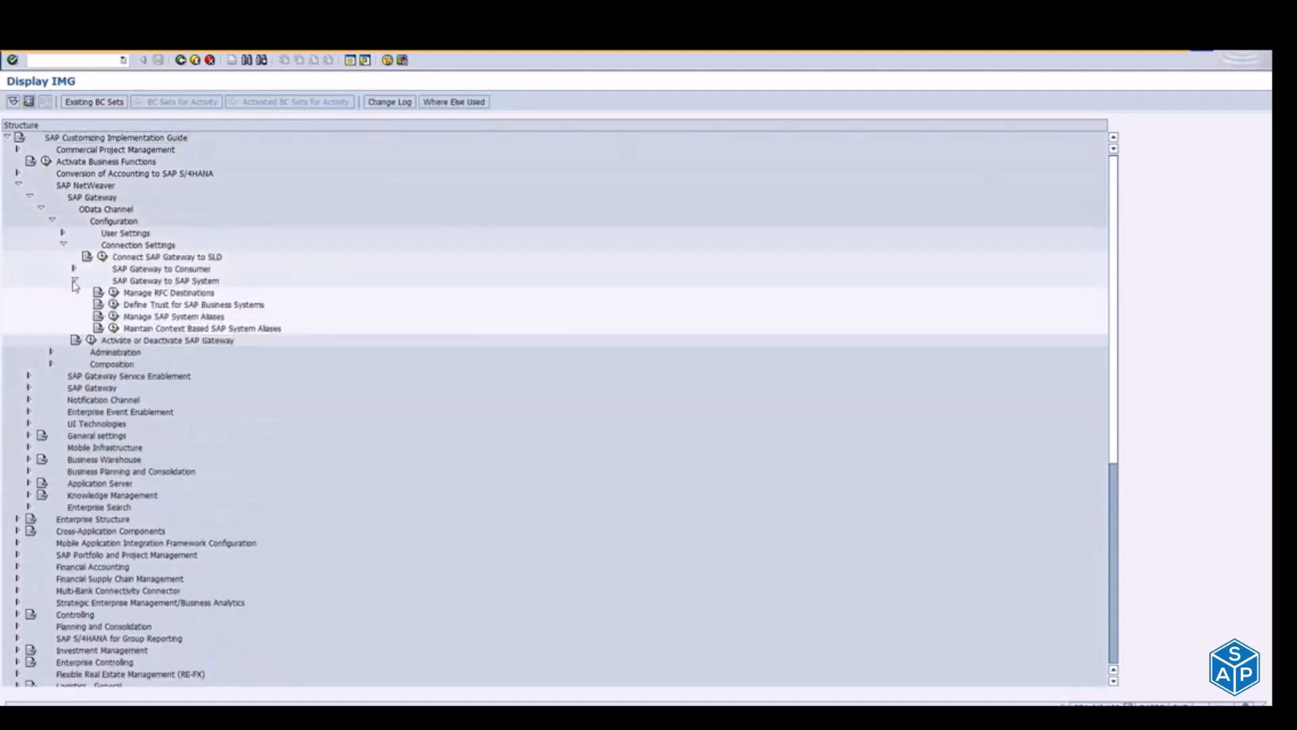
click(115, 316)
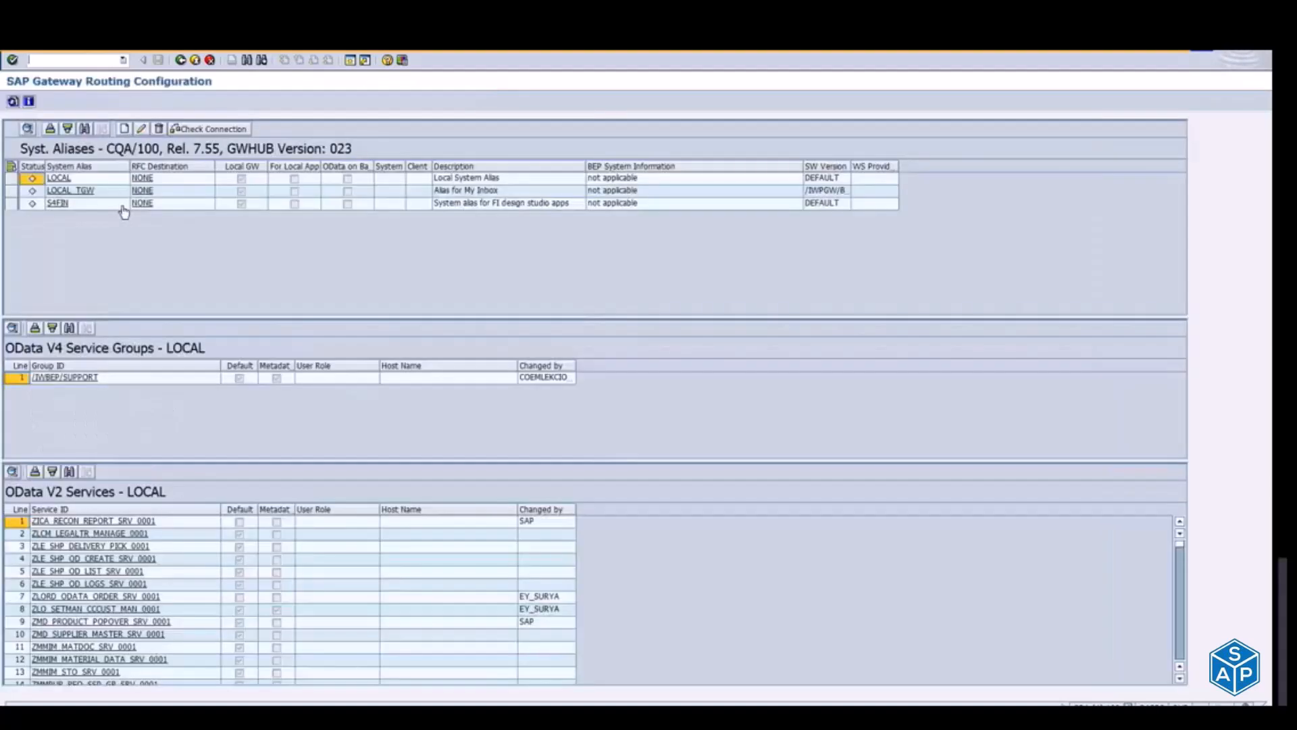
Step: Display the services assigned to the LOCAL_TGW alias and widen the SW Version and WS Provider System columns to check its software version
click(71, 191)
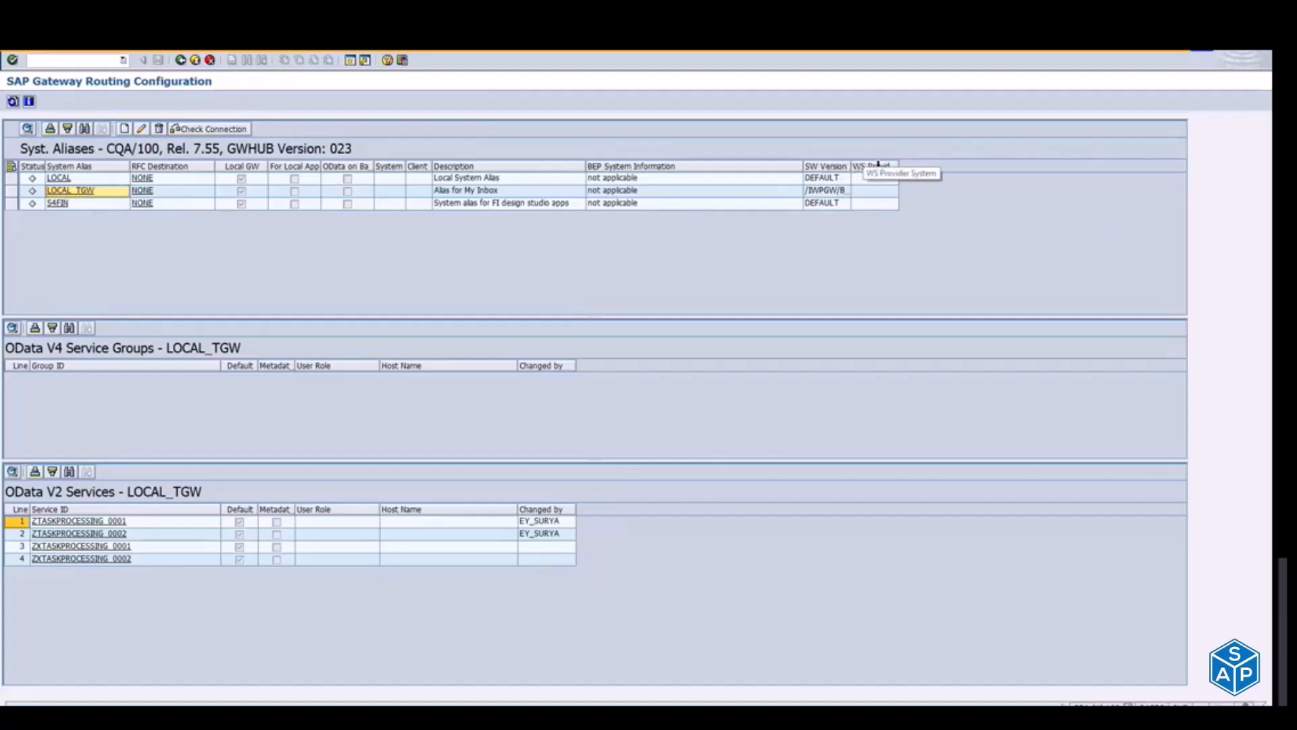
drag(846, 166, 873, 169)
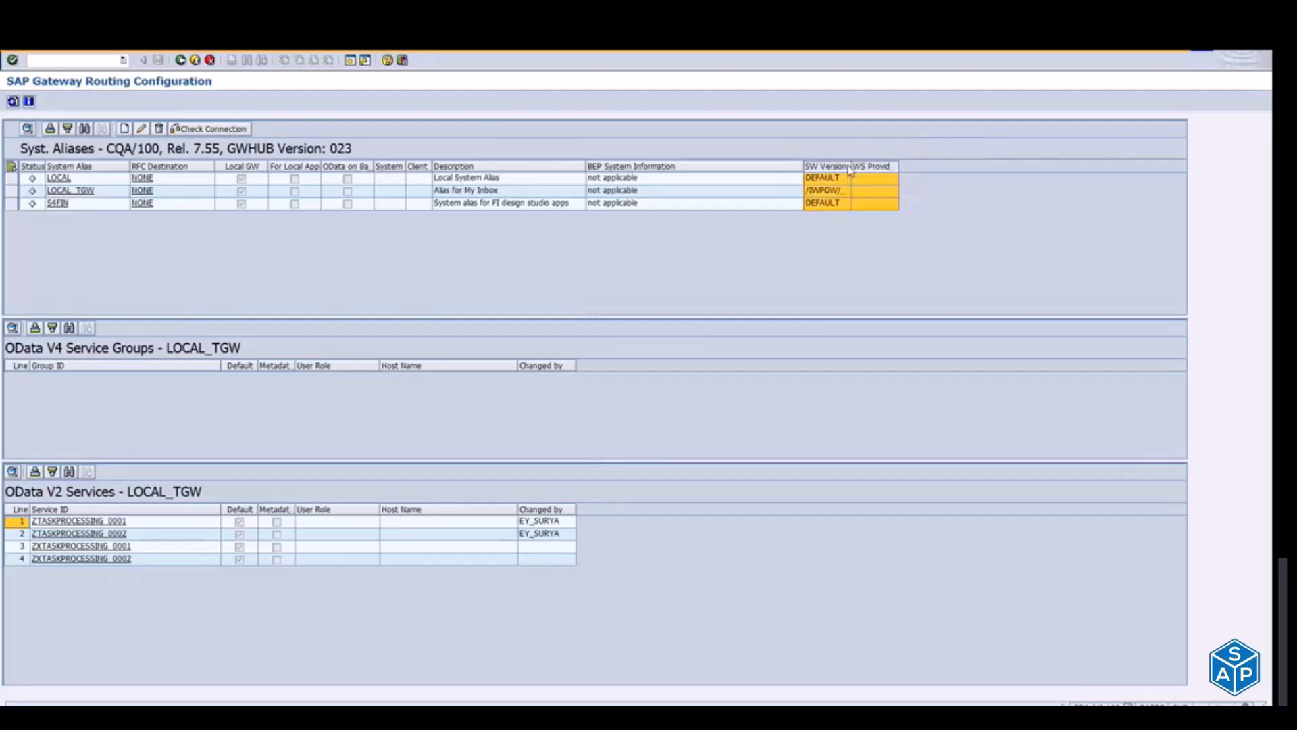
double_click(850, 166)
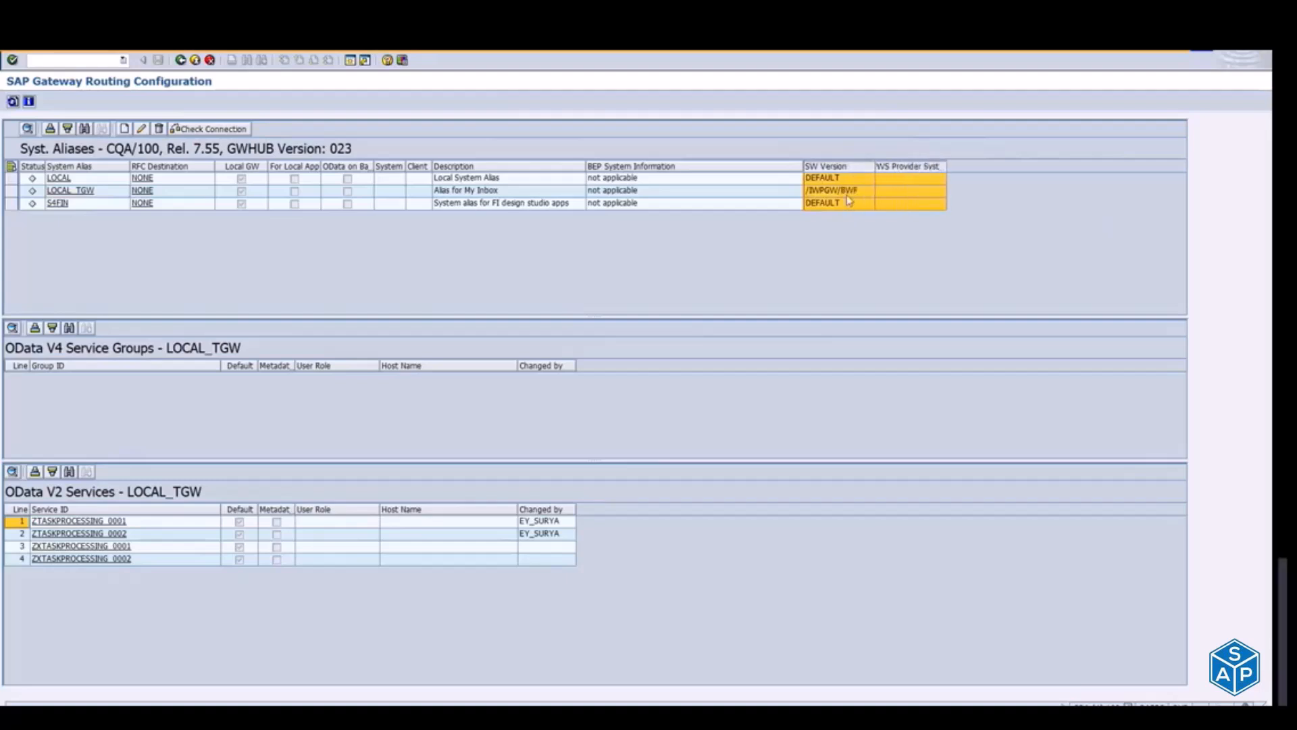
click(854, 196)
key(alt+Tab)
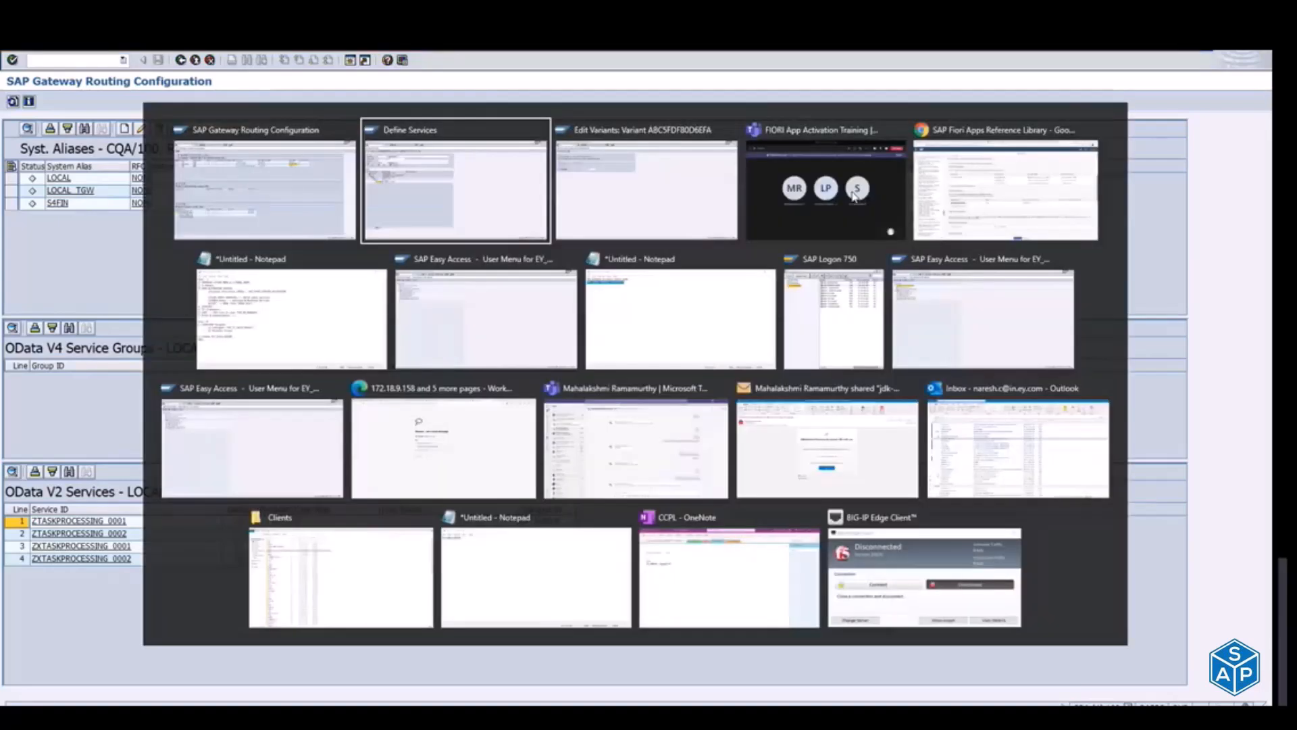
key(Escape)
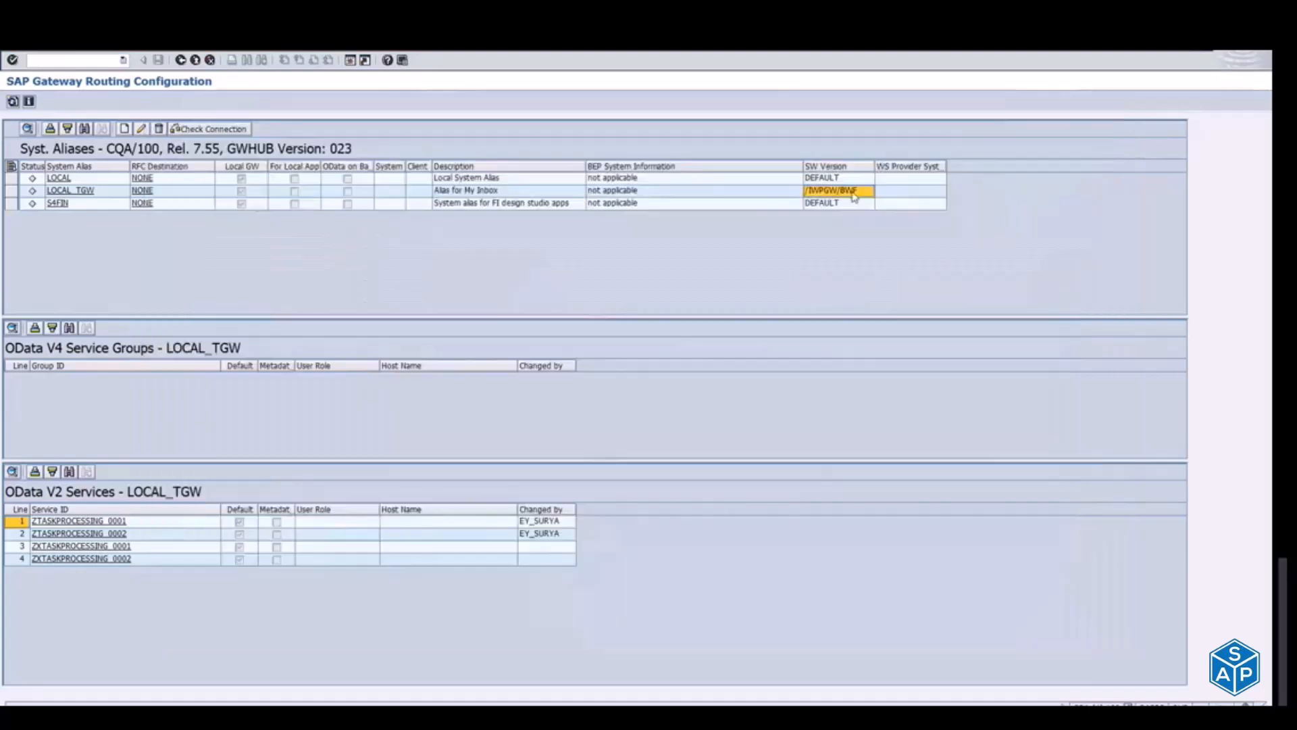
Step: Open ZTASKPROCESSING_0001 in Activate and Maintain Services, return to the routing configuration and switch to the Activate OData Services parameters
click(58, 526)
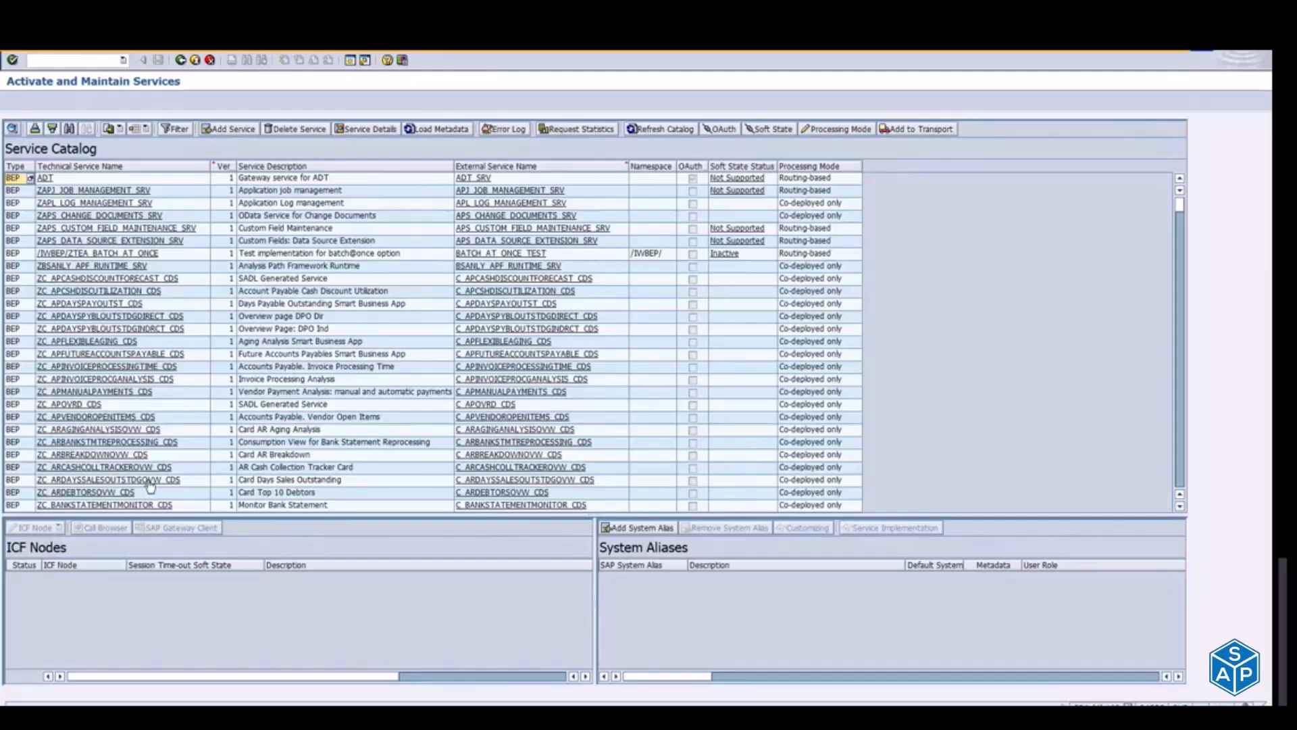
click(196, 64)
key(alt+Tab)
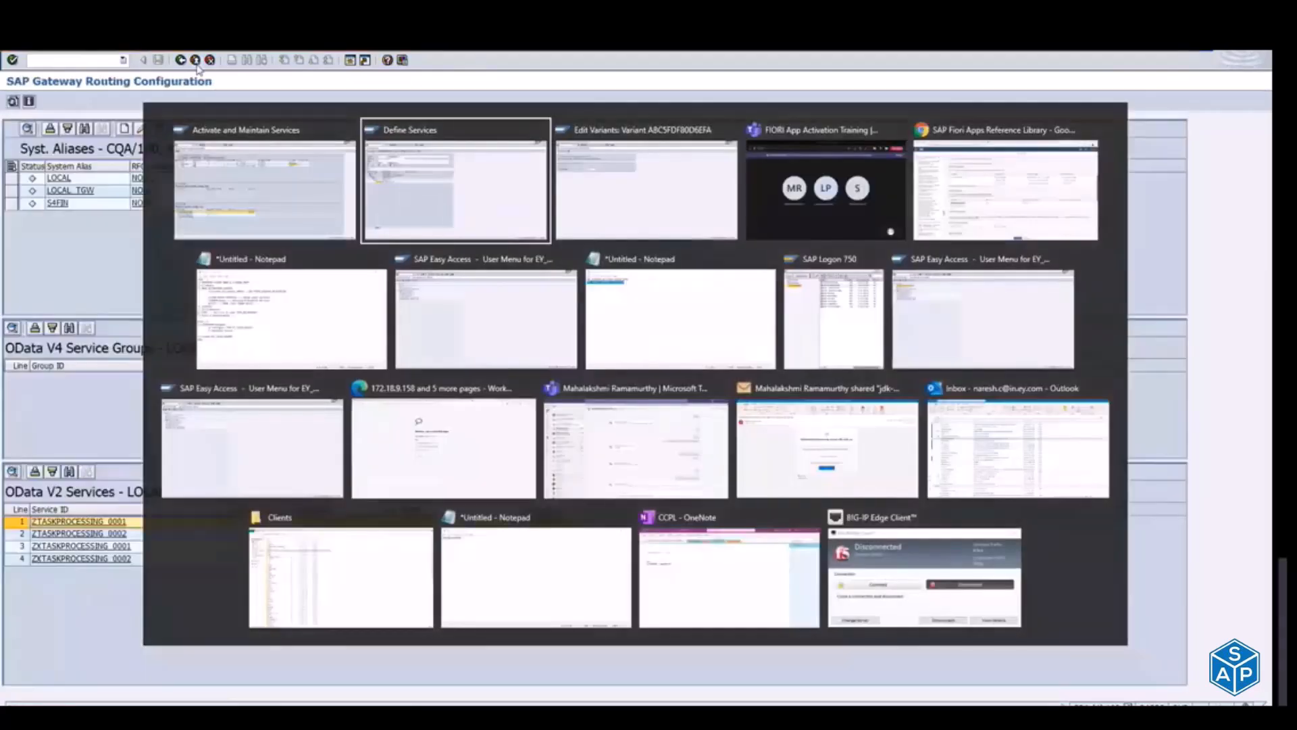
key(alt+Tab)
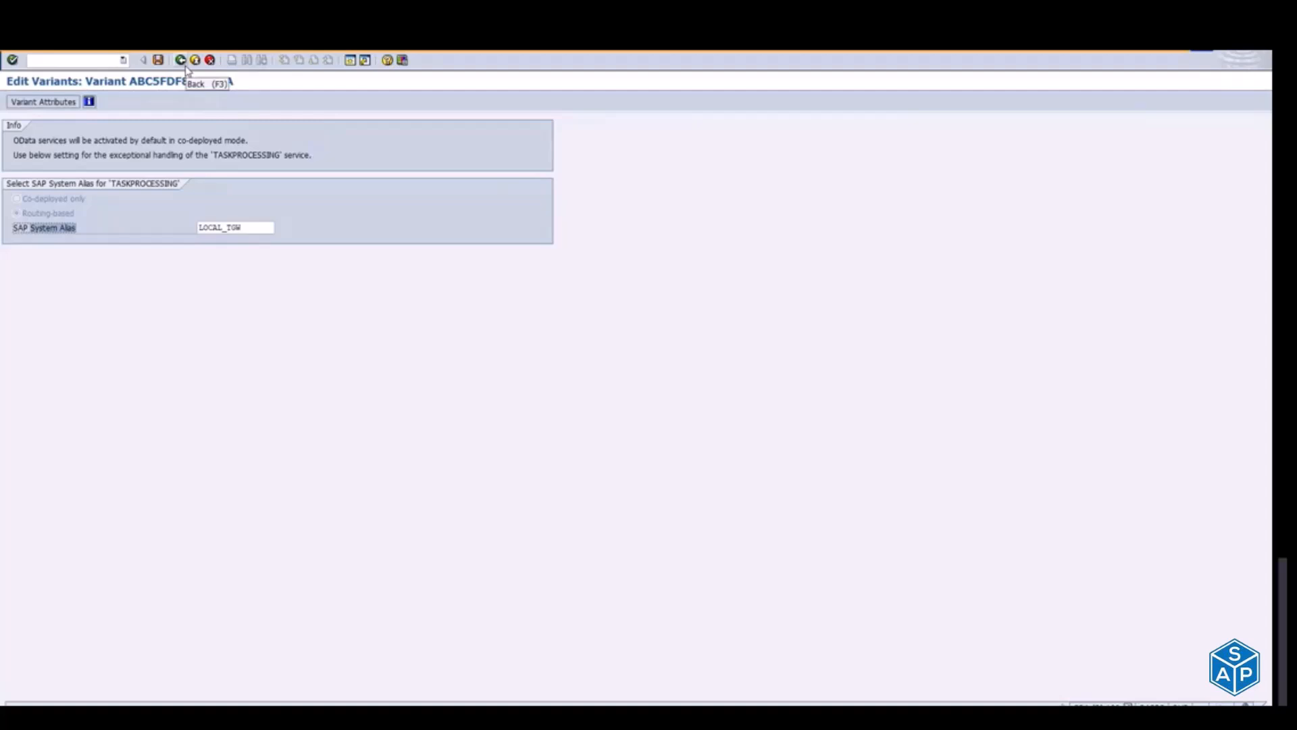
Step: Review the co-deployed mode note, exit the parameters and point out the Publish Service Groups and Activate ICF Services tasks
drag(13, 140, 250, 143)
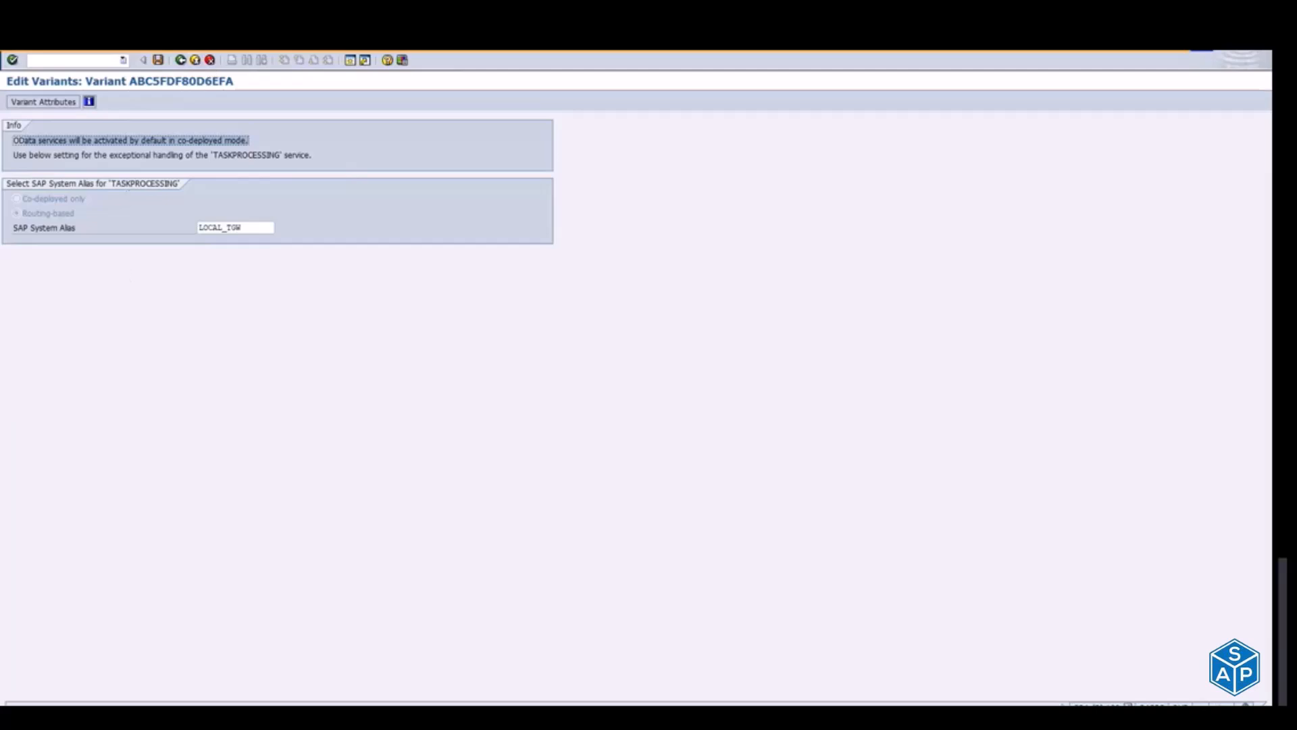
click(195, 61)
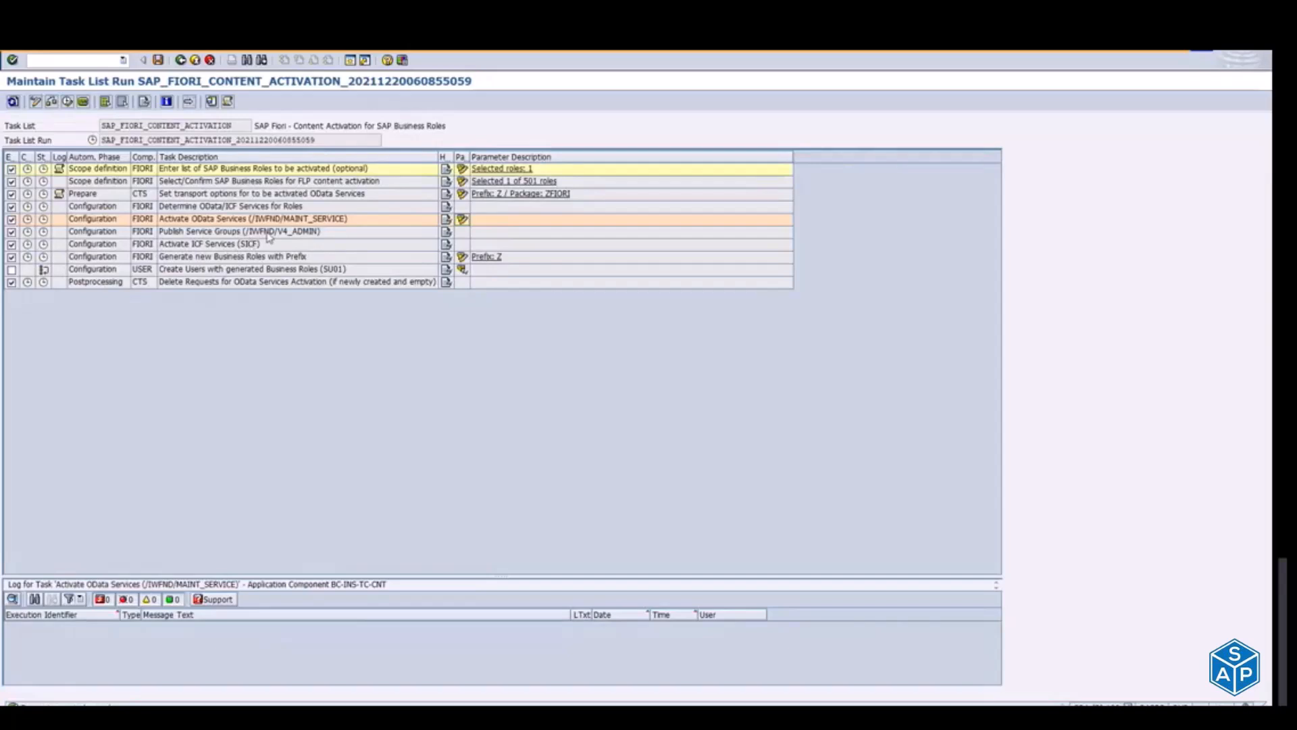
click(250, 235)
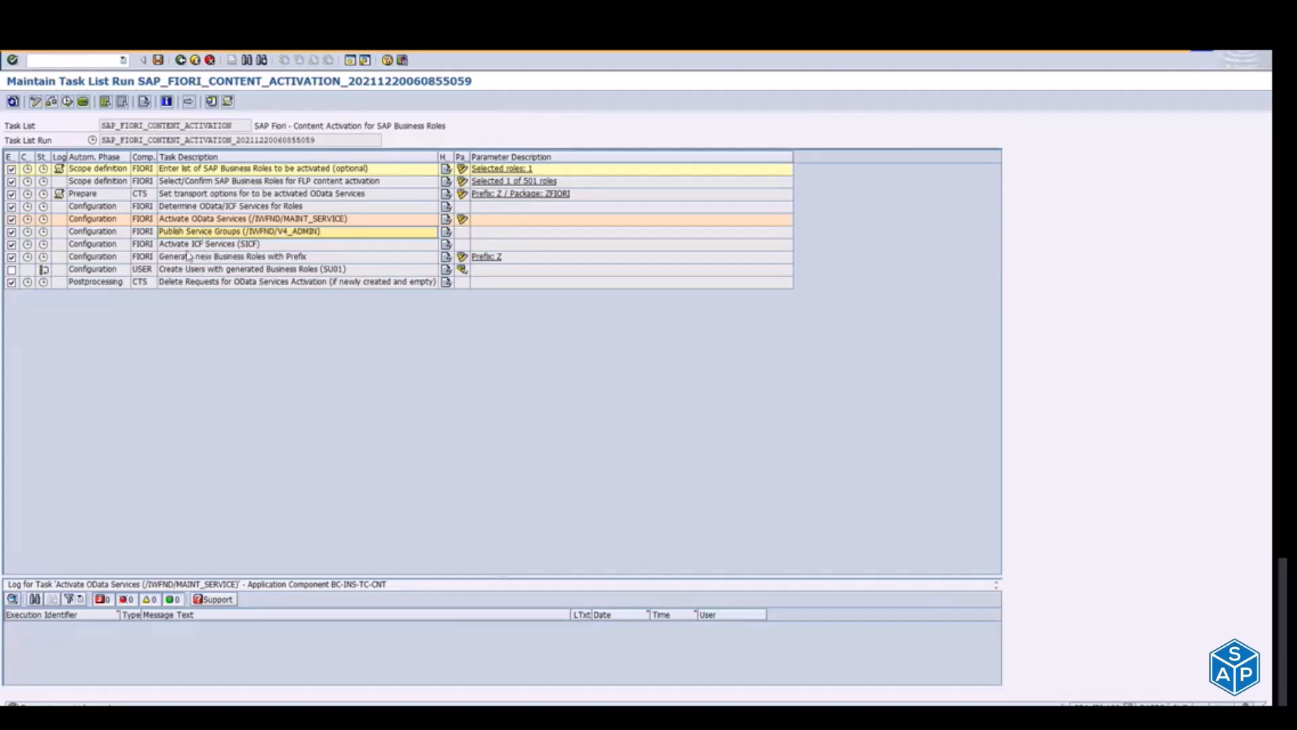
click(213, 245)
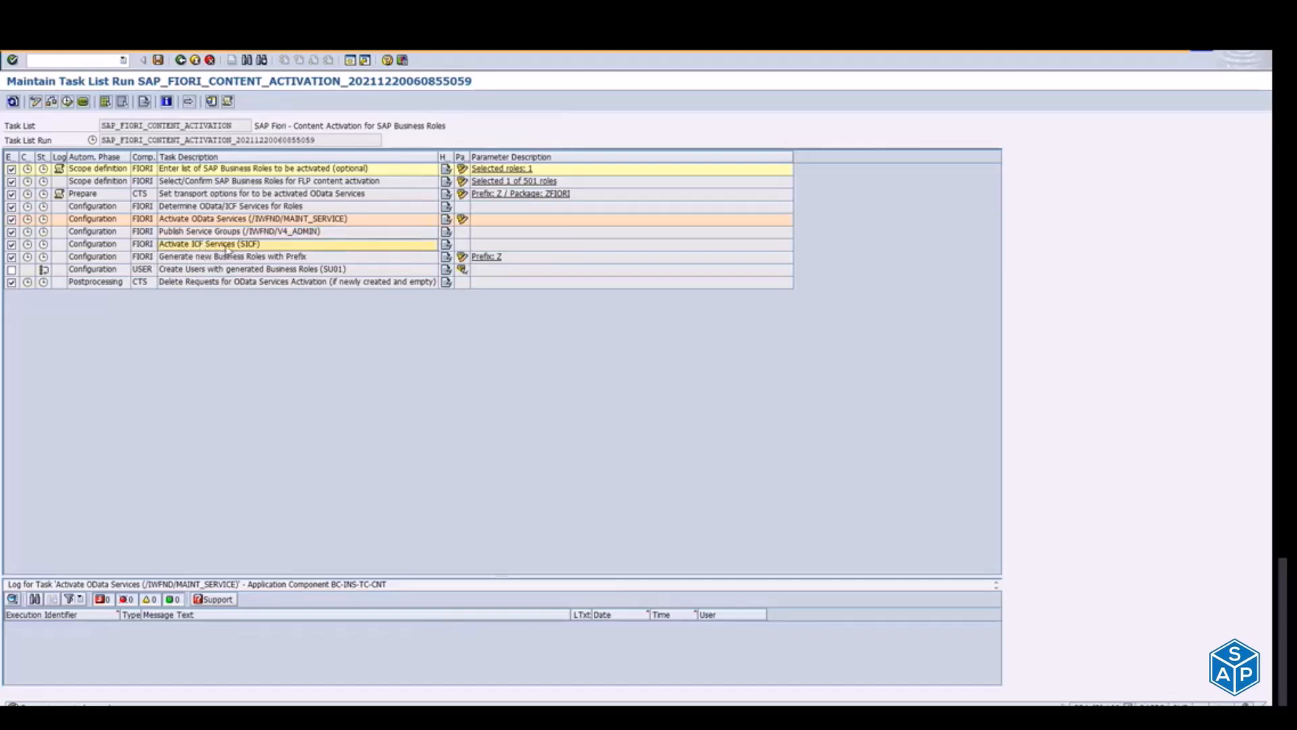
Step: Switch to the Notepad notes and highlight the SICF node /UI5/ mass activation line
key(alt+Tab)
key(alt+Tab)
key(alt+Tab)
key(alt+Tab)
key(alt+Tab)
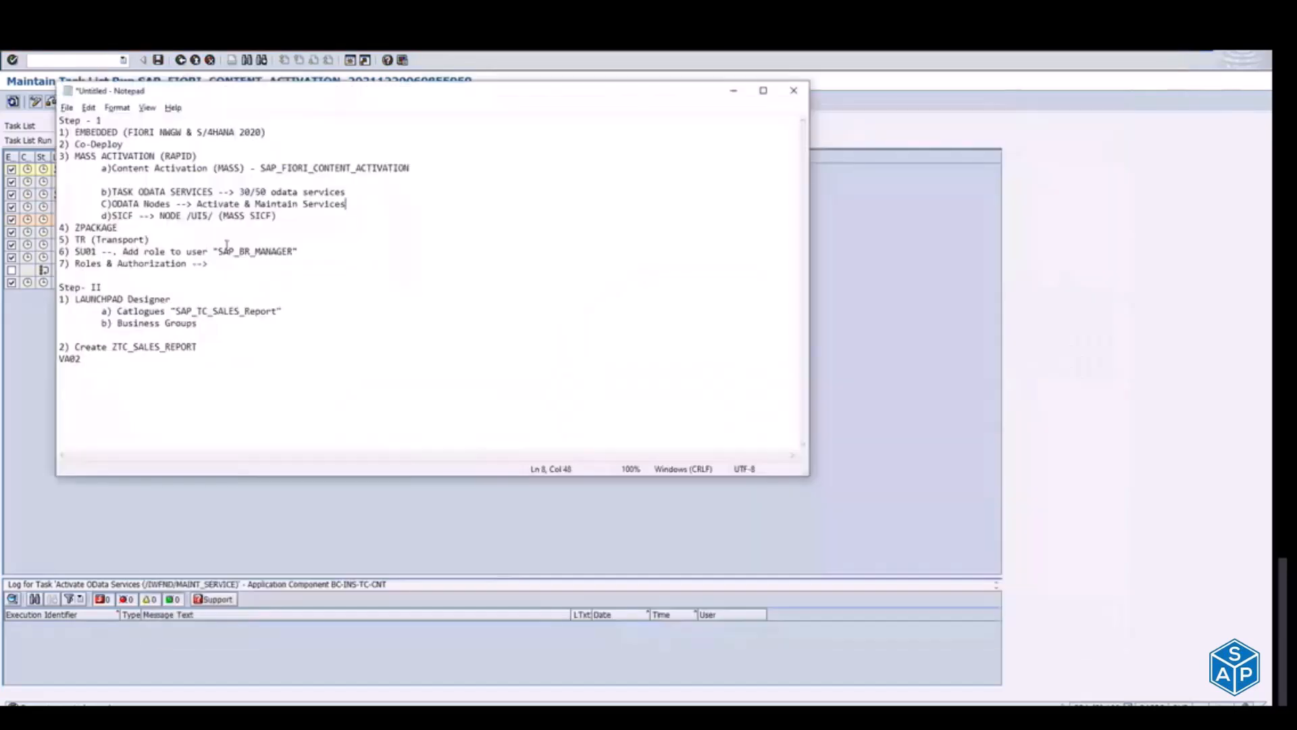
drag(113, 215, 272, 216)
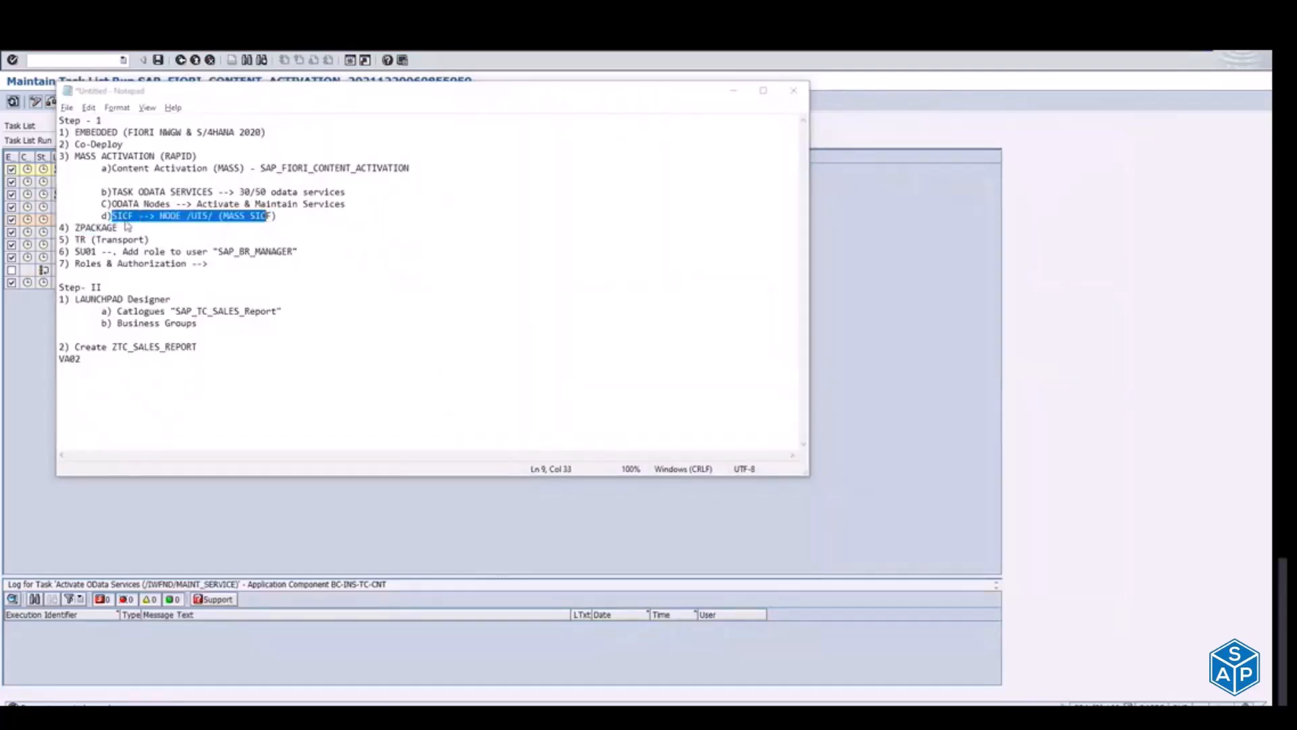
Step: Switch to the SAP Fiori Apps Reference Library and copy the ICF node path /sap/bc/ui5_ui5/sap/sd_so_manages1 of SD_SO_MANAGES1
key(alt+Tab)
key(alt+Tab)
key(alt+Tab)
key(alt+Tab)
key(alt+Tab)
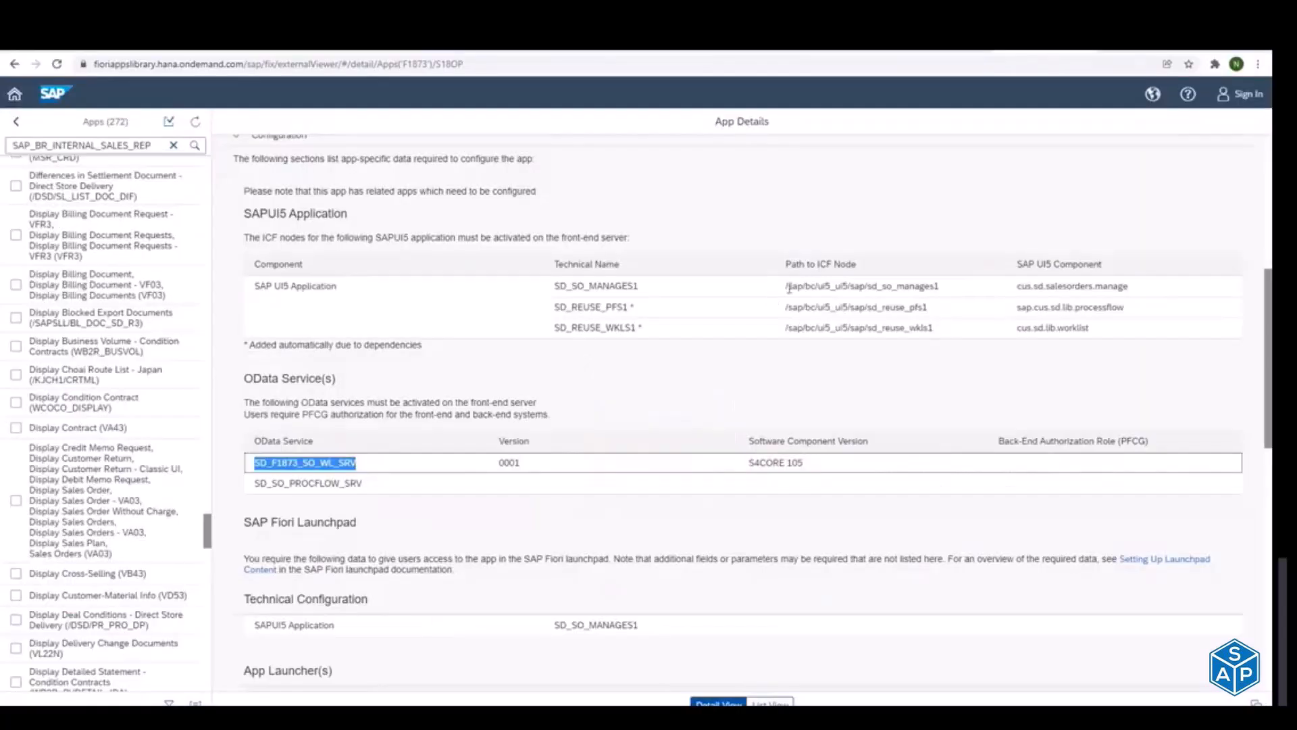
click(789, 288)
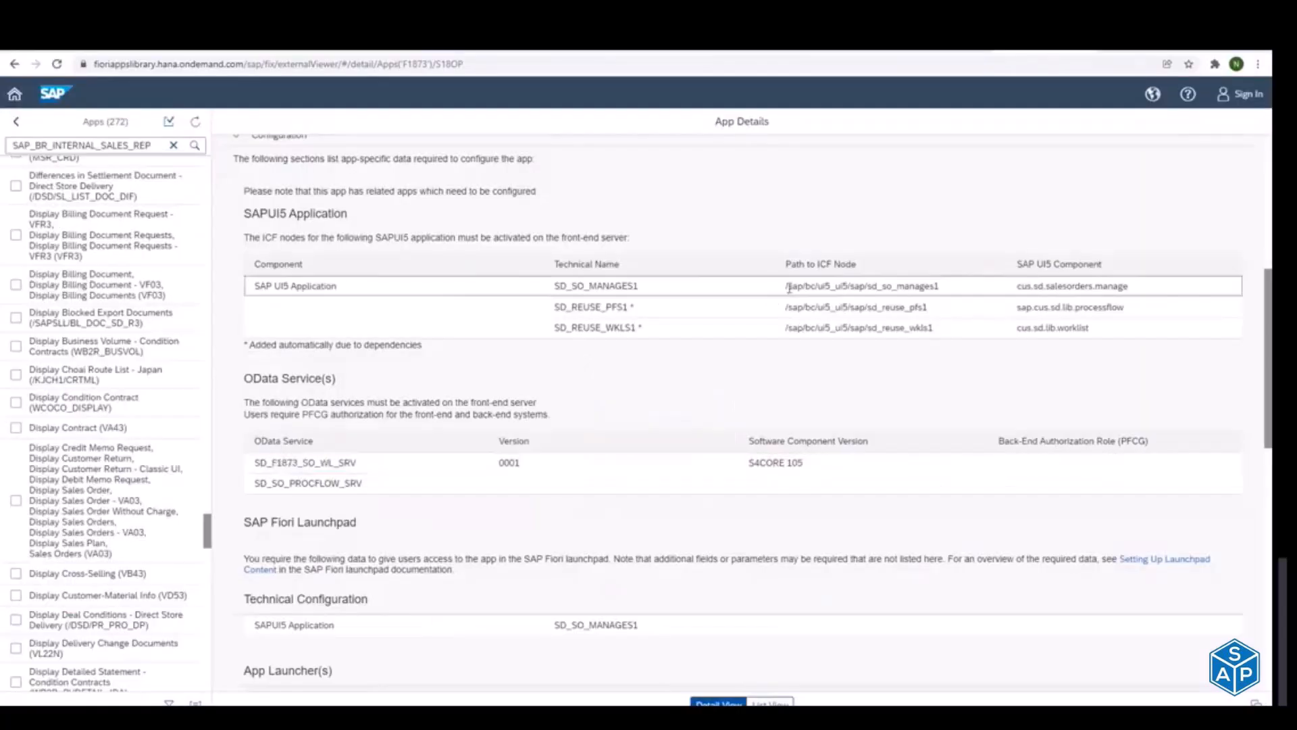
drag(787, 290, 943, 290)
key(ctrl+c)
Step: Return to the SAP Define Services window, exit to Activate and Maintain Services and start transaction SICF in a new session
key(alt+Tab)
key(alt+Tab)
key(alt+Tab)
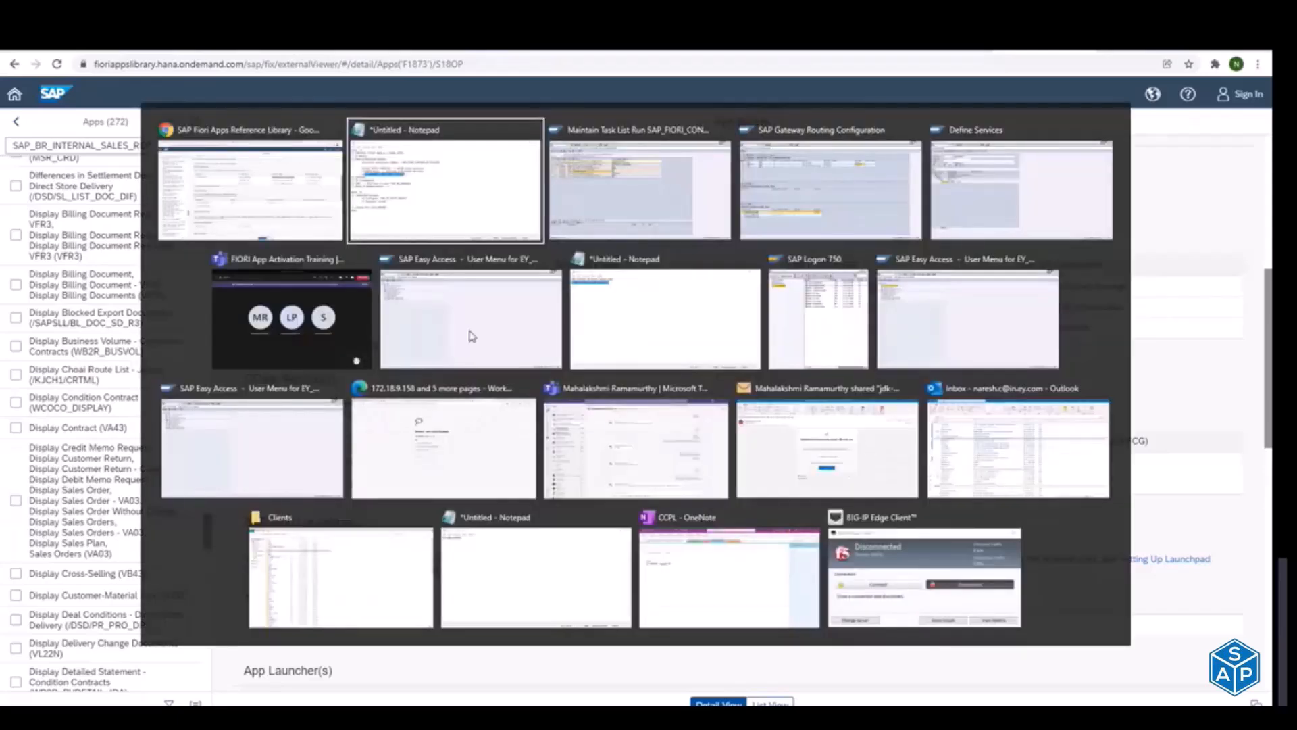
key(alt+Tab)
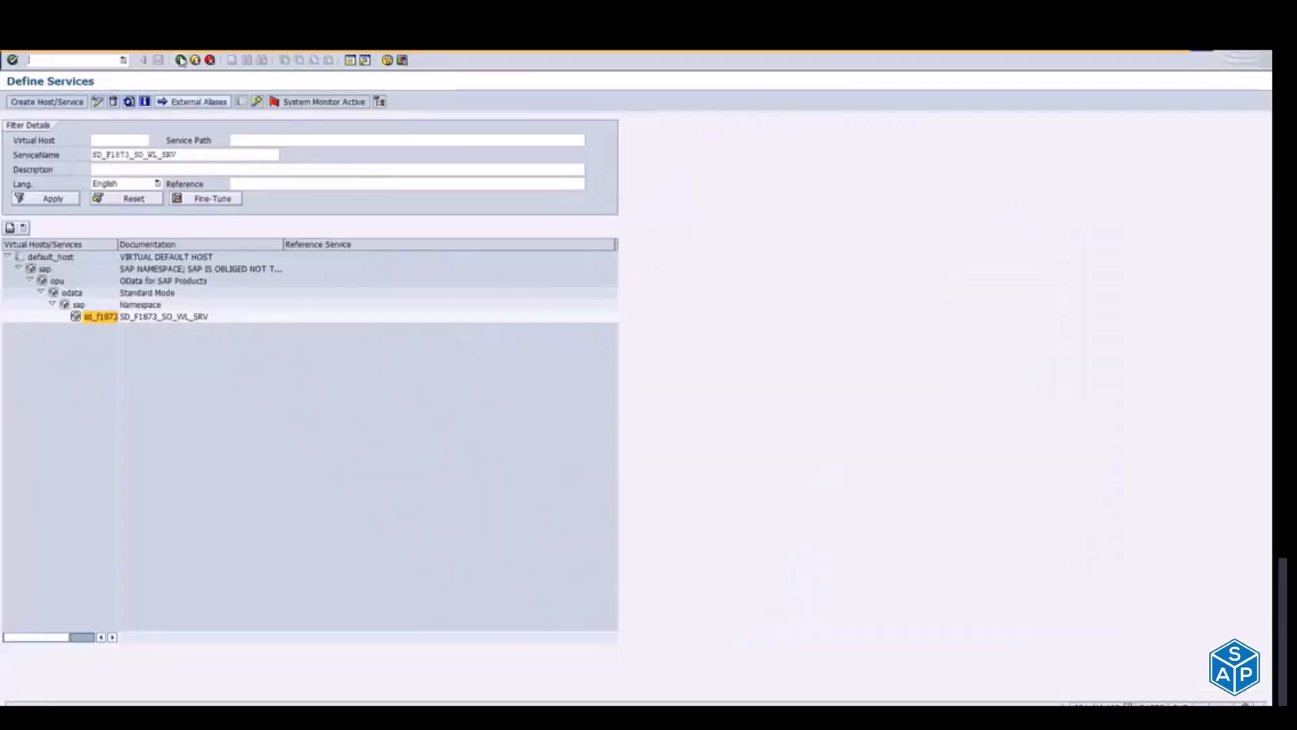
click(209, 156)
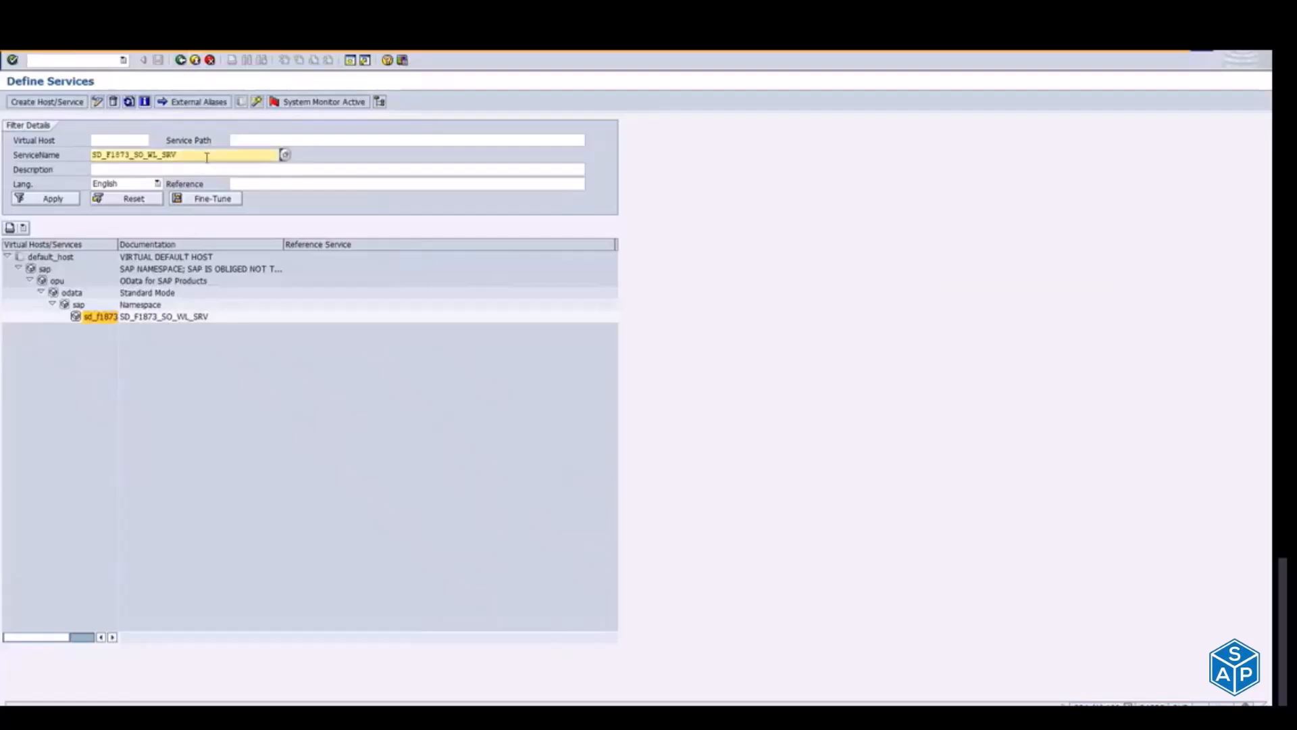
click(195, 62)
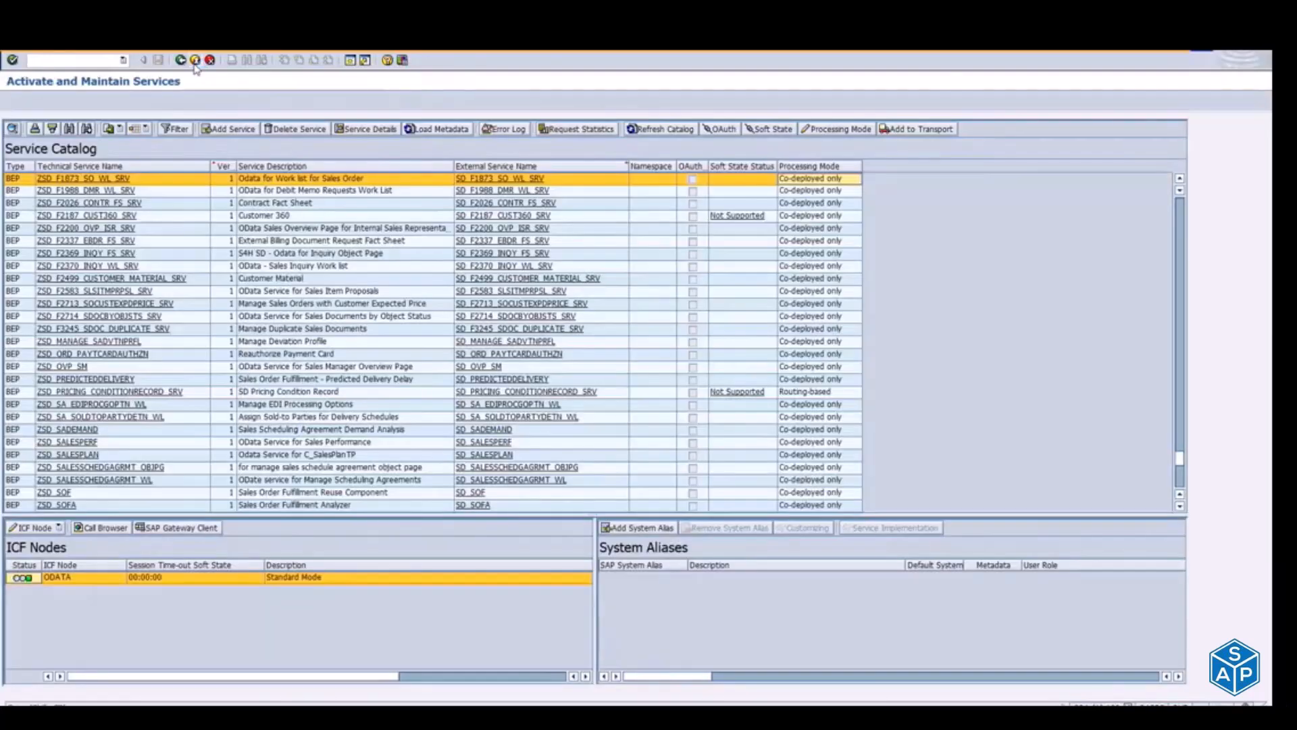
click(350, 60)
text(sicf)
key(Return)
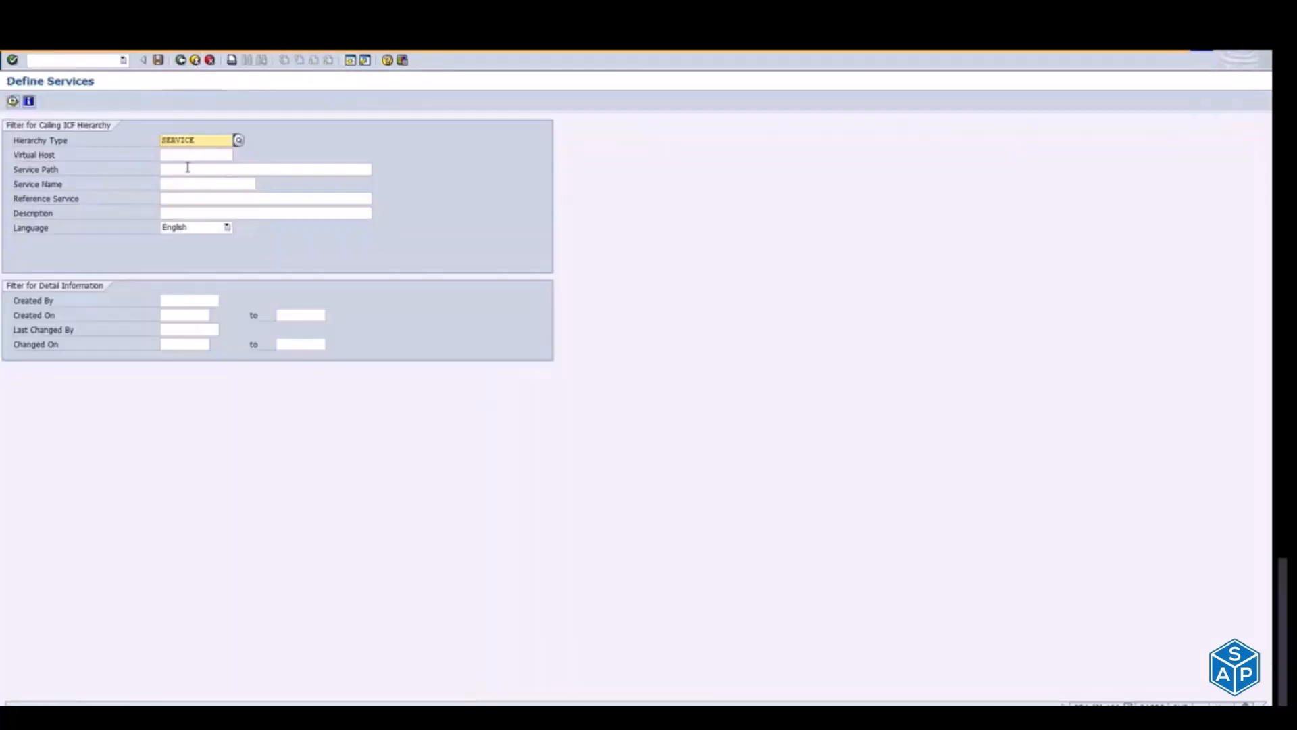
Step: Look up service path /sap/bc/ui5_ui5/sap/sd_so_manages1 and display the available actions for the sd_so_manages1 node
click(191, 167)
key(ctrl+v)
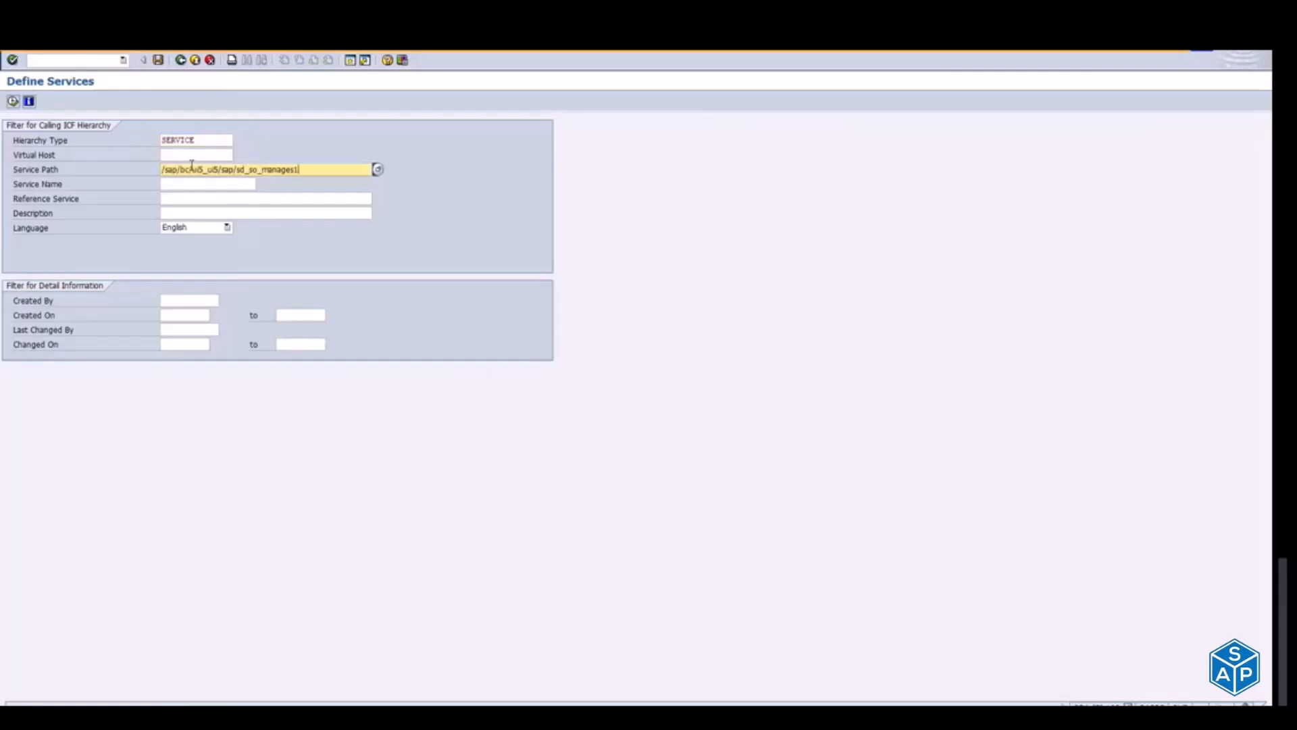
click(13, 102)
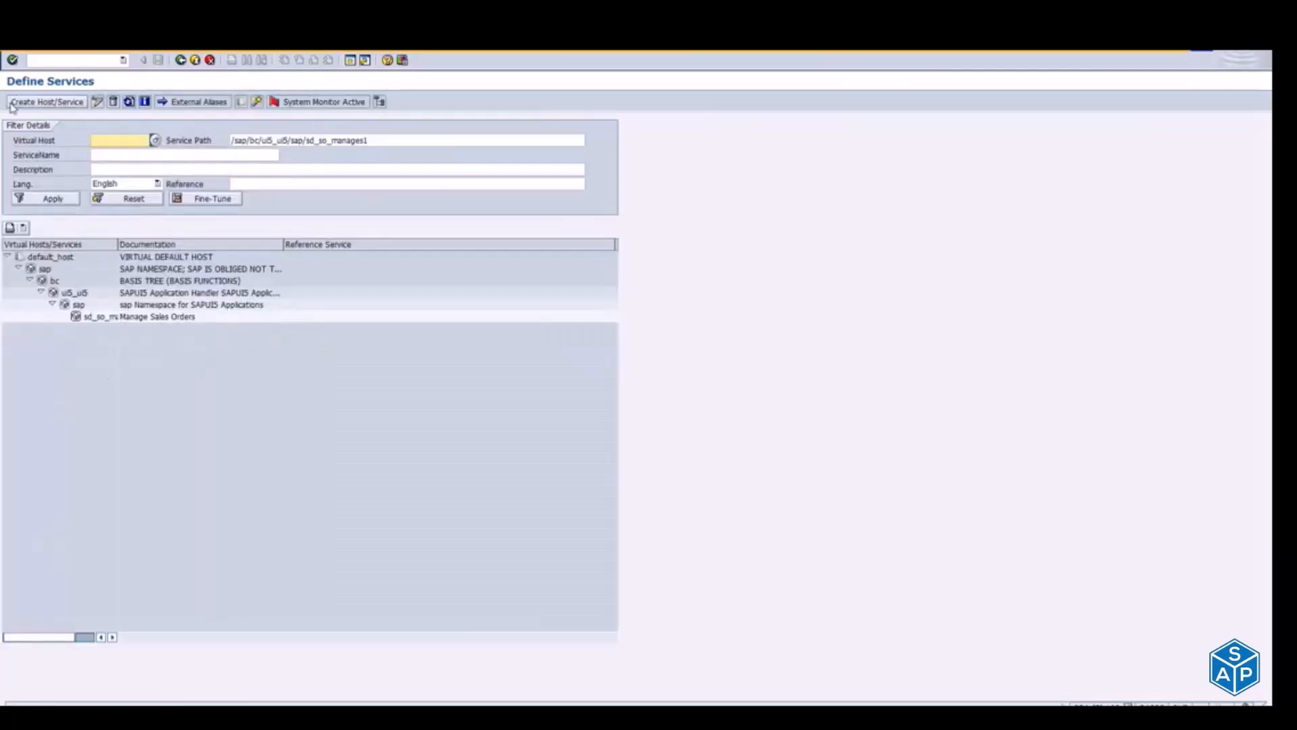
click(98, 318)
right_click(98, 317)
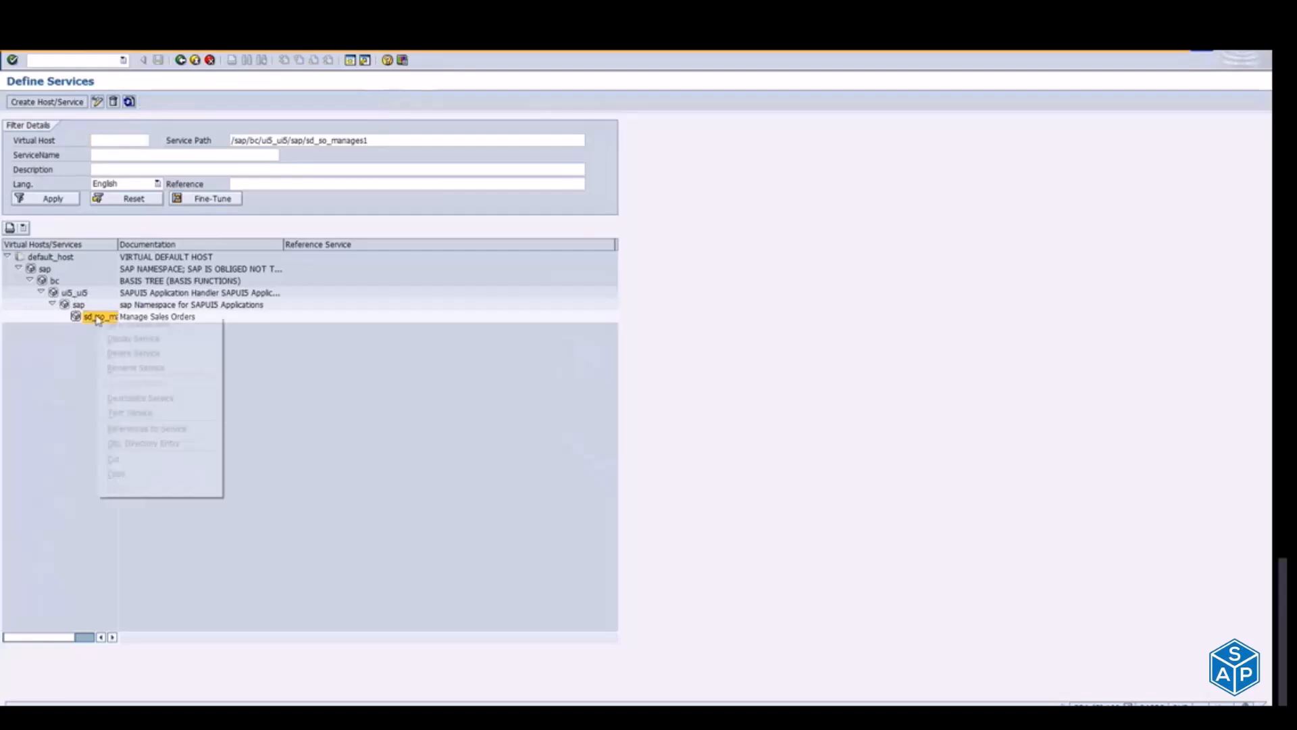
Step: Shorten the service path filter to /sap/bc/ui5_ui5/sap/, apply it and expand the sap node under ui5_ui5
click(71, 294)
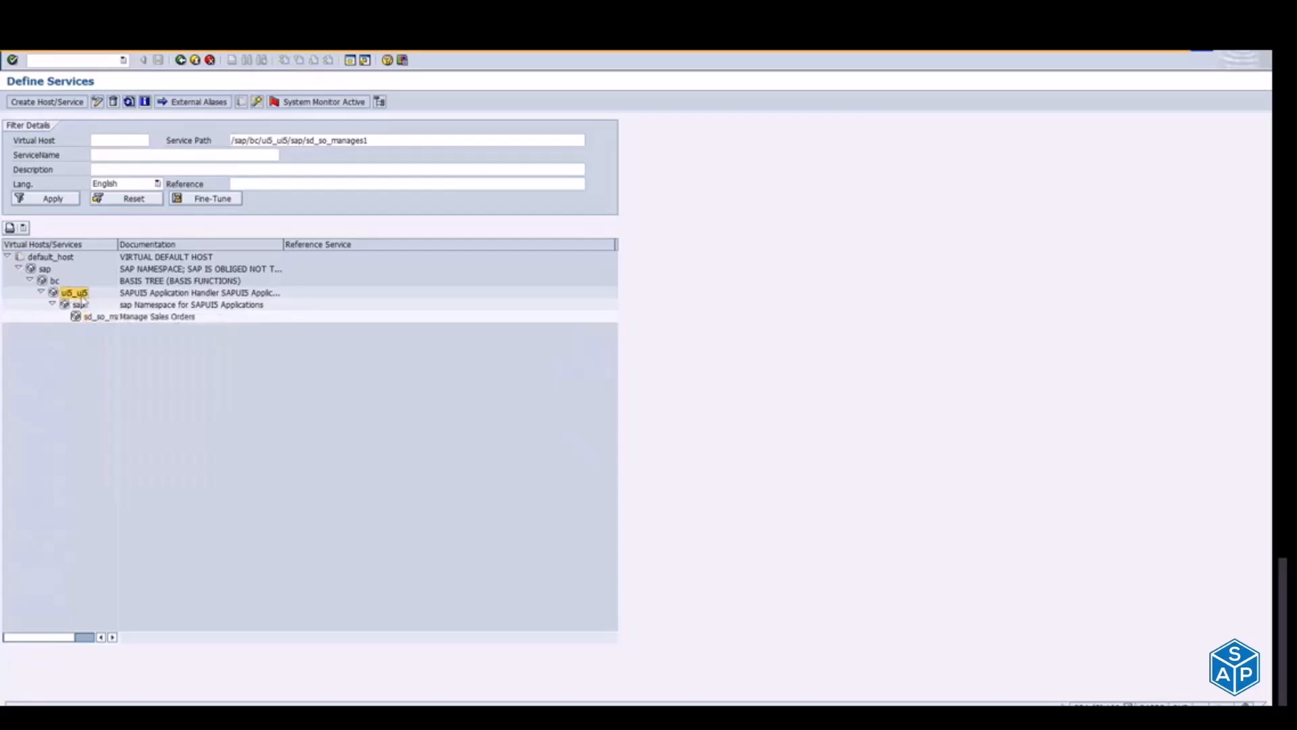
click(79, 305)
drag(308, 140, 420, 153)
key(BackSpace)
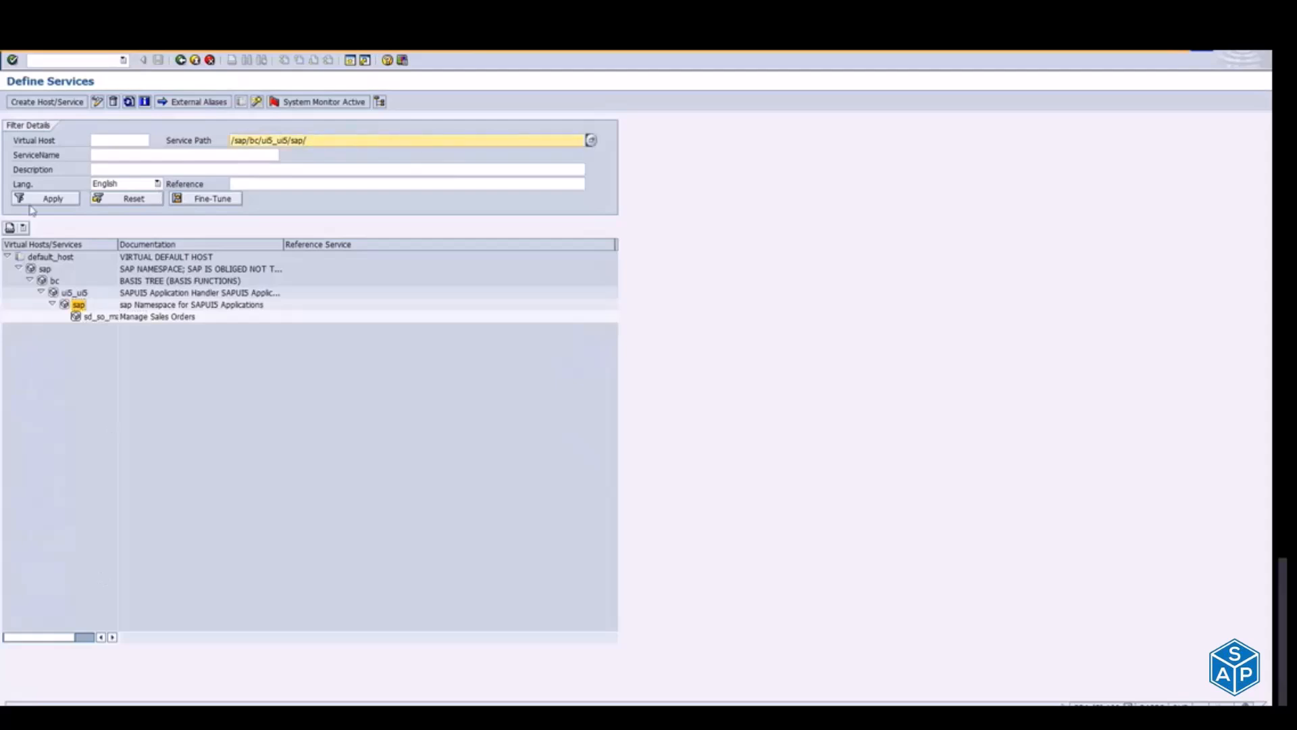
click(62, 199)
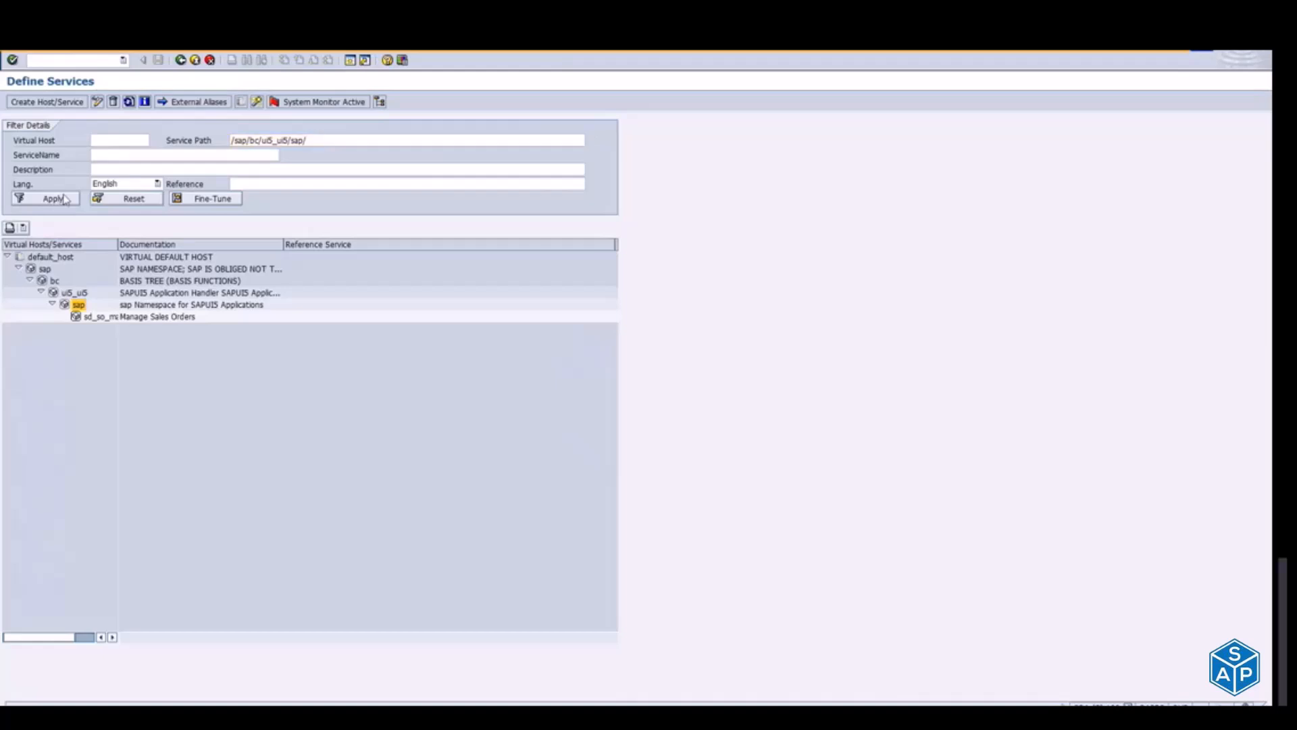
click(52, 305)
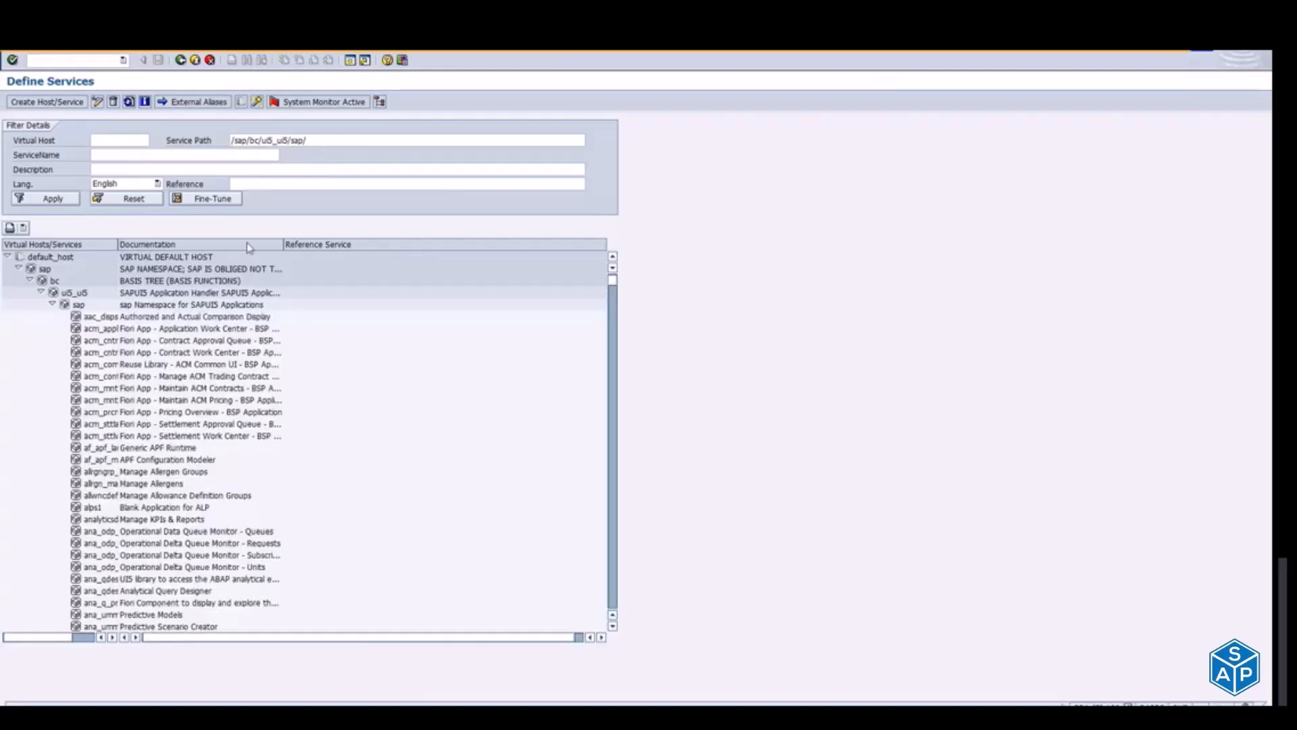
Step: Widen the Virtual Hosts/Services column and browse the UI5 service nodes from acm_cntrctaqs1 down to the rt_ services
drag(118, 246, 273, 245)
click(100, 342)
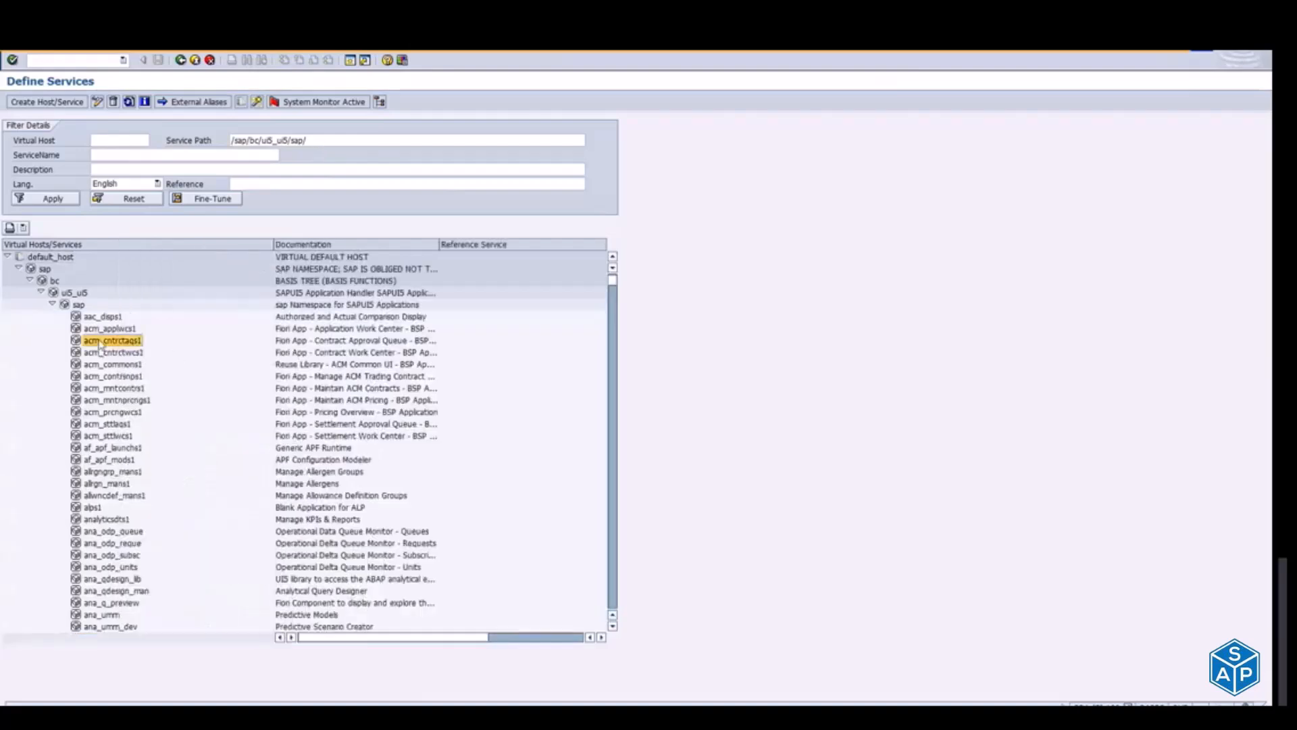
key(Down)
key(Down)
key(Down)
key(Down)
key(Down)
key(Down)
key(Down)
key(Down)
key(Down)
key(Down)
key(Down)
key(Down)
key(Down)
key(Down)
key(Down)
key(Down)
key(Down)
key(Down)
key(Down)
key(Down)
key(Down)
key(Down)
key(Down)
key(Down)
key(Down)
key(Down)
key(Down)
key(Down)
key(Down)
key(Down)
key(Down)
key(Down)
key(Down)
key(Down)
key(Down)
key(Down)
key(Down)
key(Down)
key(Down)
key(Down)
key(Down)
key(Down)
key(Down)
key(Down)
key(Down)
key(Down)
key(Down)
key(Down)
key(Down)
key(Down)
key(Down)
key(Down)
key(Down)
key(Down)
key(Down)
key(Down)
key(Down)
key(Down)
key(Down)
key(Down)
key(Down)
key(Down)
key(Down)
key(Down)
key(Down)
key(Down)
key(Down)
key(Down)
key(Down)
key(Down)
key(Down)
key(Down)
key(Down)
key(Down)
key(Down)
key(Down)
key(Down)
key(Down)
key(Down)
key(Down)
key(Down)
key(Down)
key(Down)
key(Down)
key(Down)
key(Down)
key(Down)
key(Down)
key(Down)
key(Down)
key(Down)
key(Down)
key(Down)
key(Down)
key(Down)
key(Down)
key(Down)
key(Down)
key(Down)
key(Down)
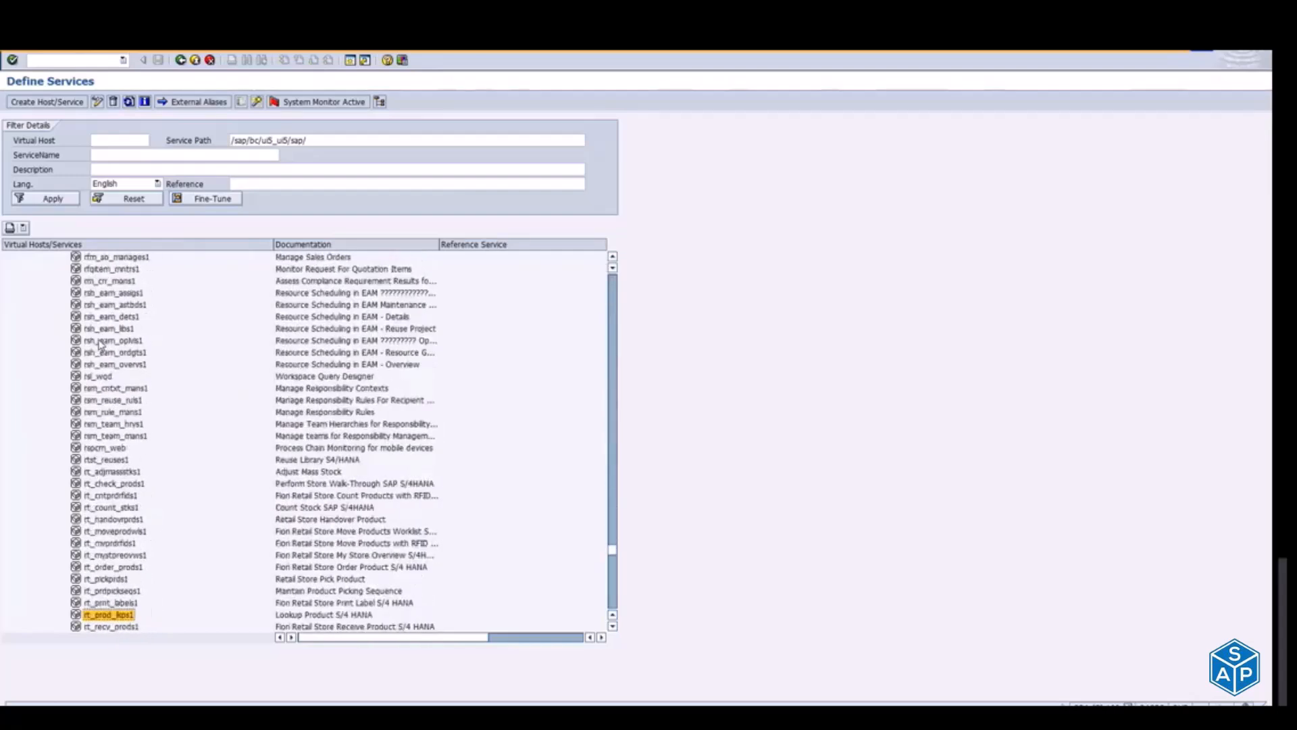
Step: Return to the task list run and point out the Generate new Business Roles with Prefix and Create Users with generated Business Roles tasks
key(alt+Tab)
key(alt+Tab)
key(alt+Tab)
key(alt+Tab)
key(alt+Tab)
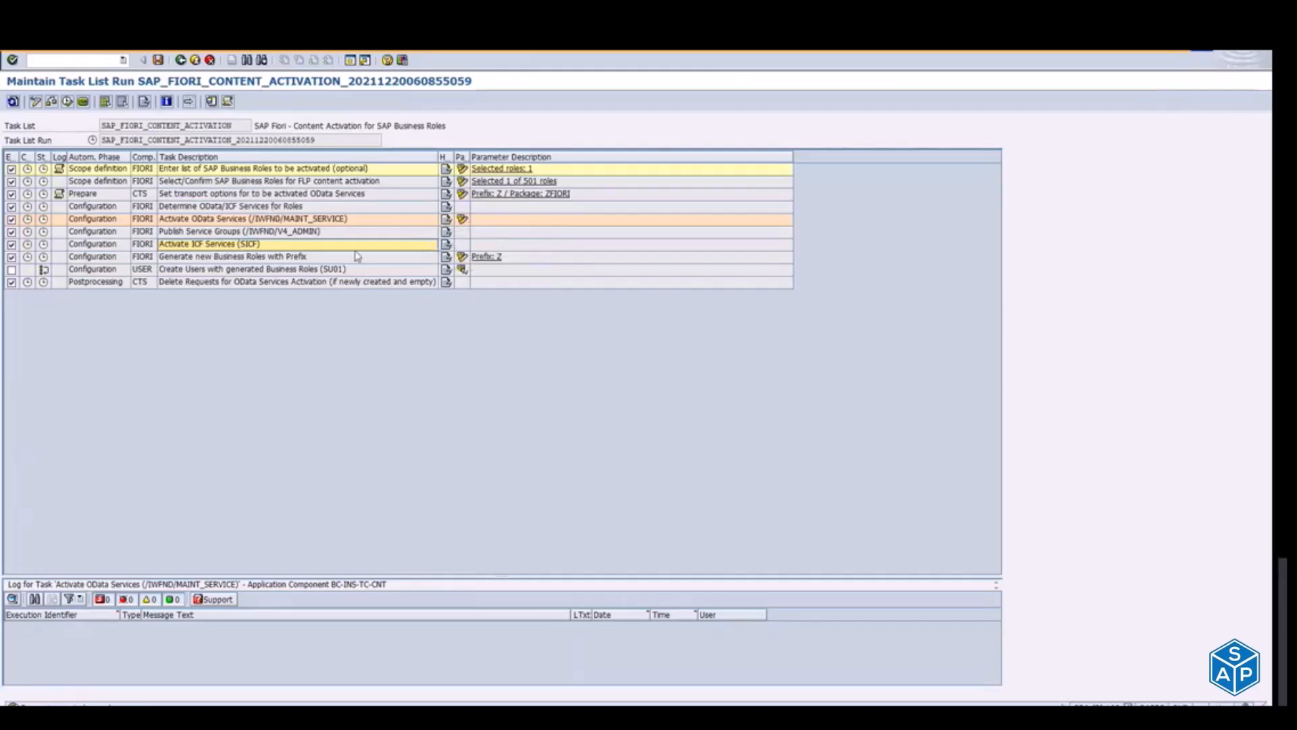
click(248, 256)
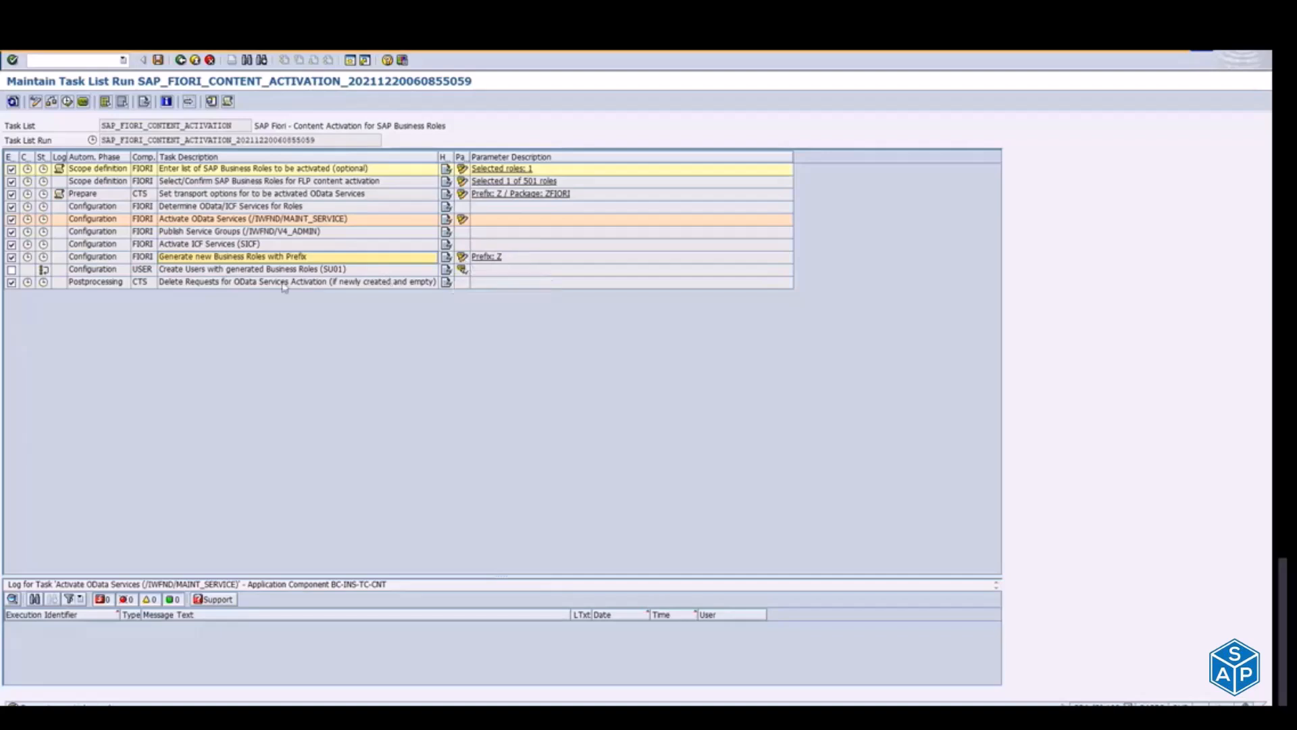
click(321, 272)
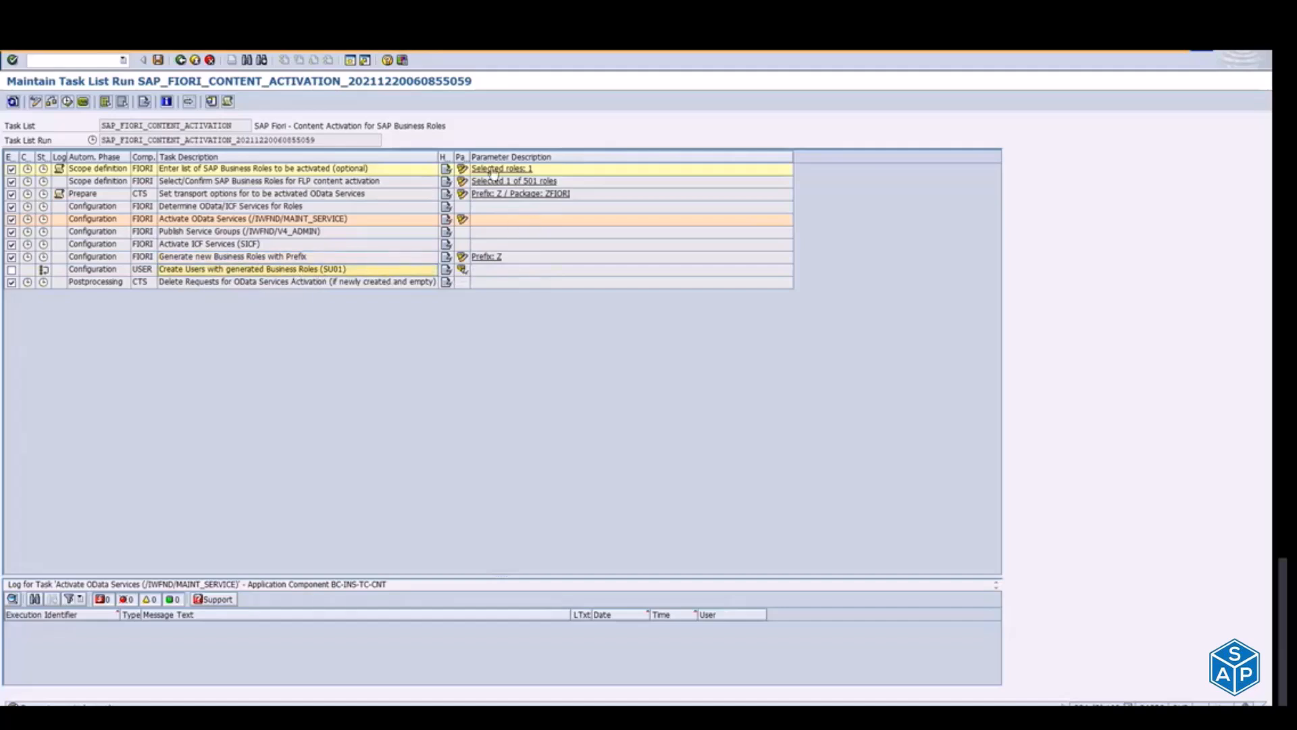
Step: Review the SAP_BR_INTERNAL_SALES_REP entry in the business role list parameters and close the Define Business Roles dialog
click(463, 169)
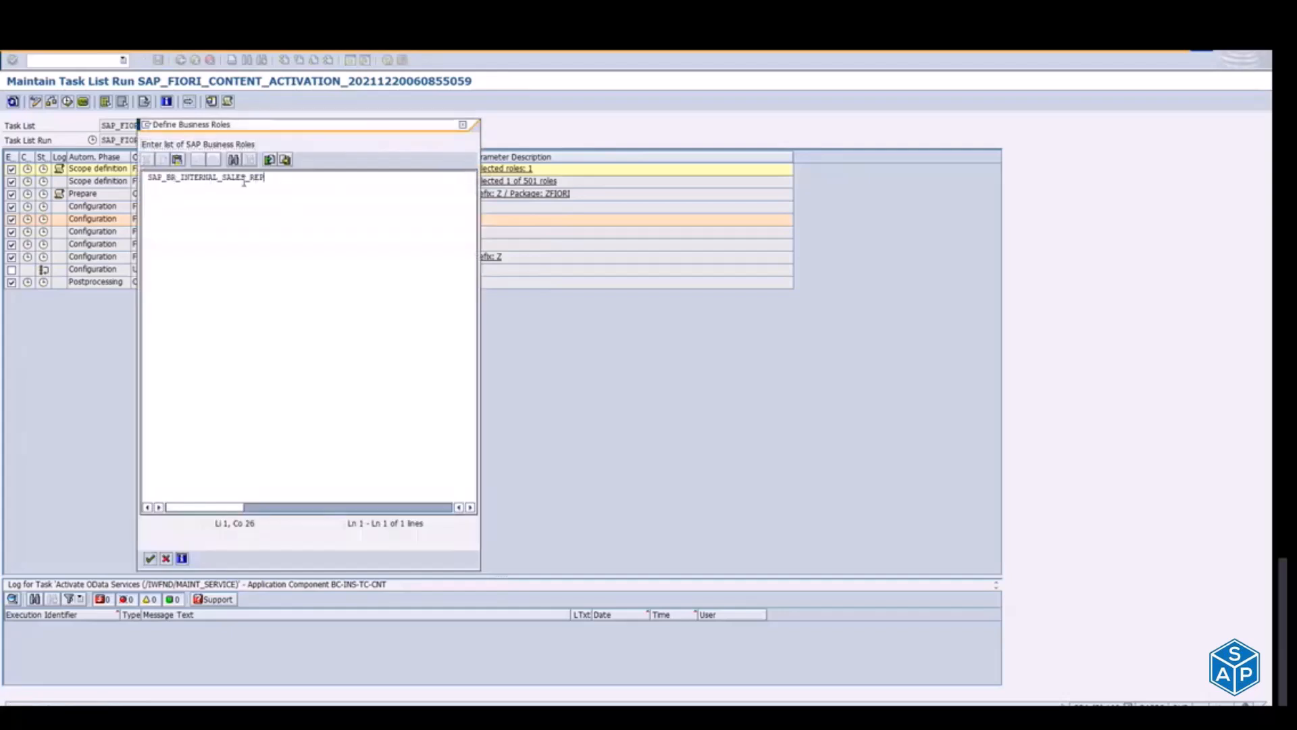
drag(265, 177, 166, 178)
click(149, 178)
click(464, 125)
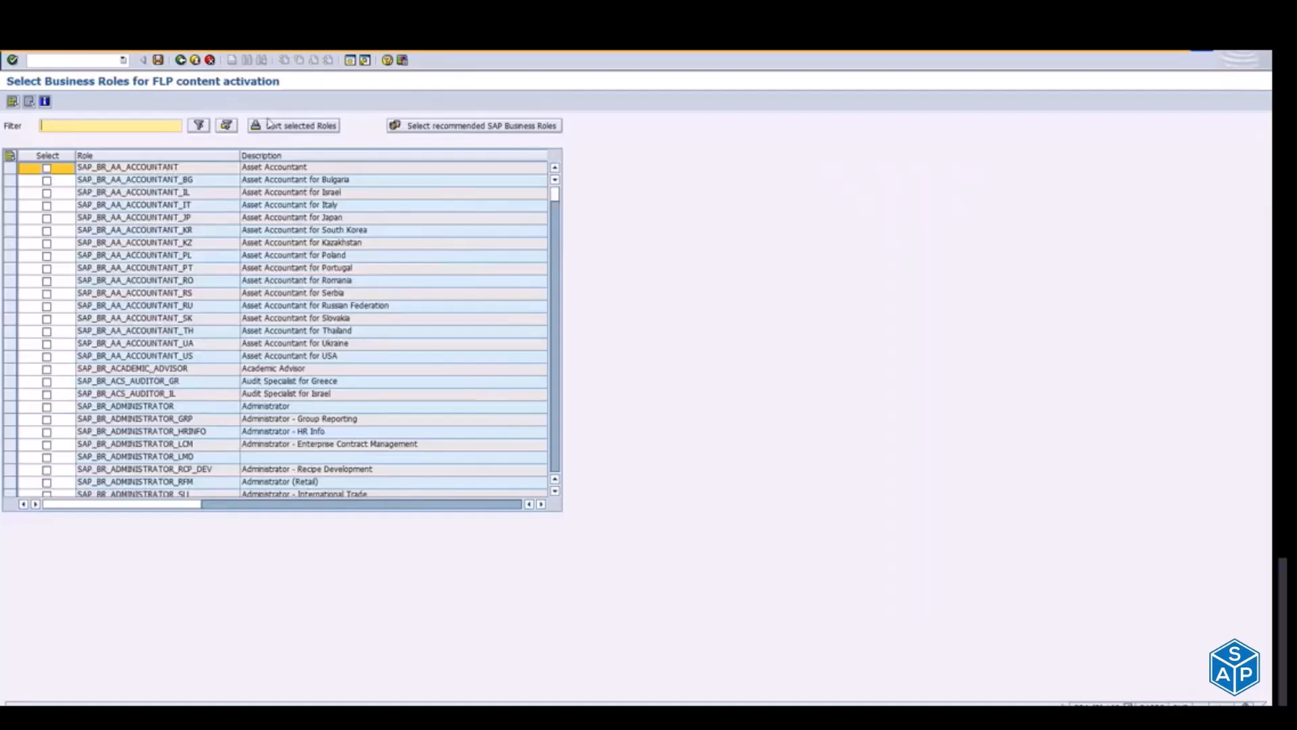
Step: Leave the FLP content role selection, review the transport options variant for package ZFIORI and return to the task list
click(181, 60)
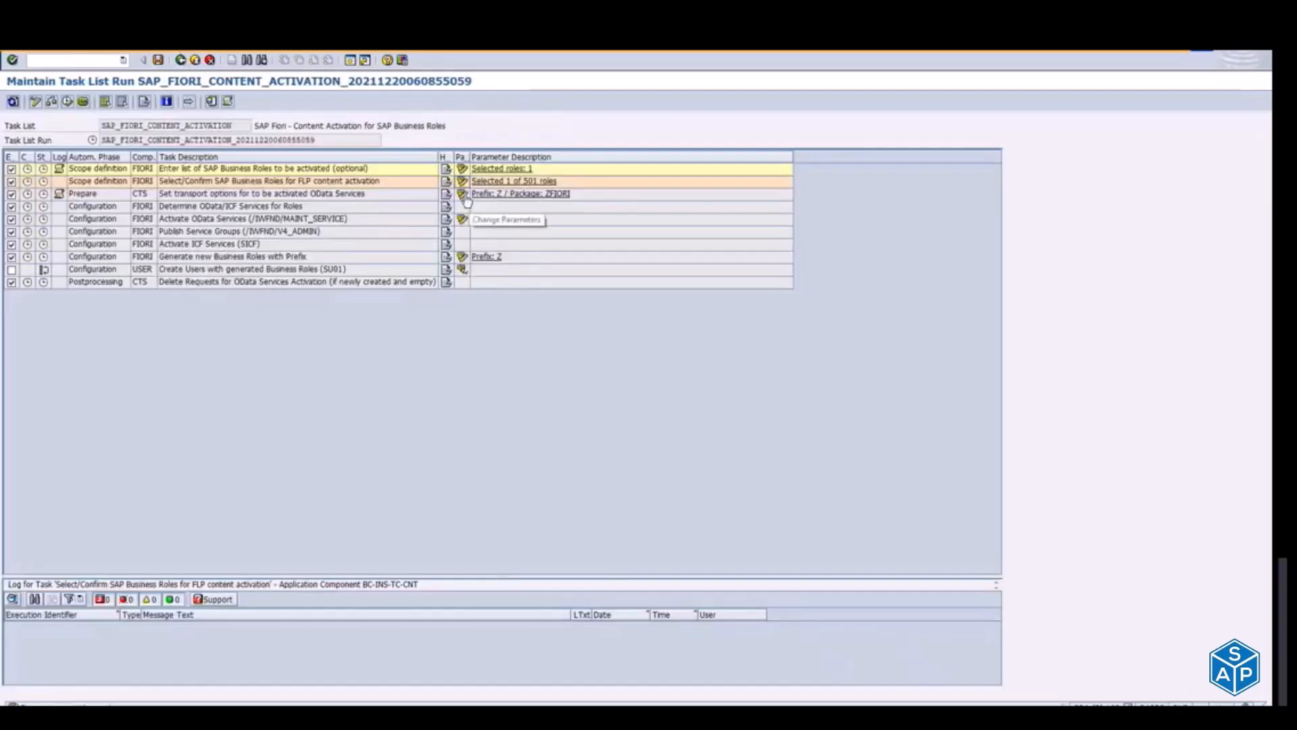
click(476, 194)
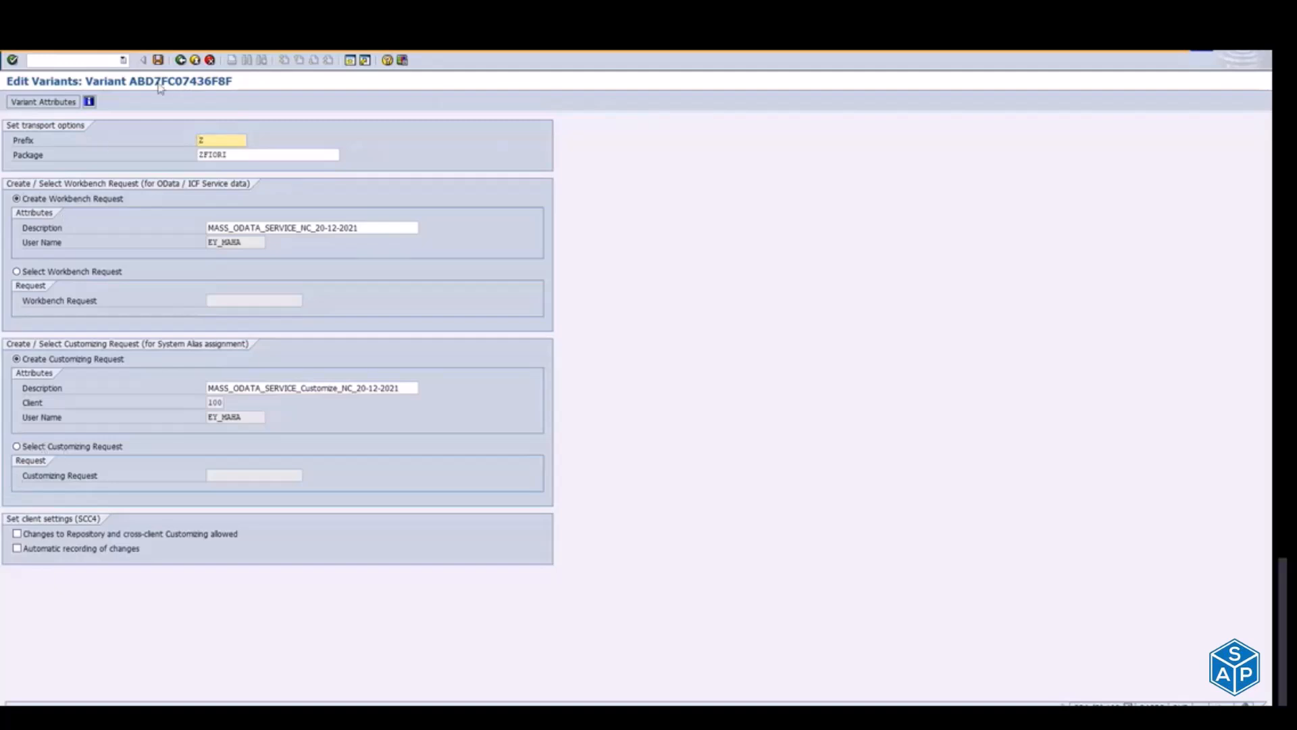
click(181, 61)
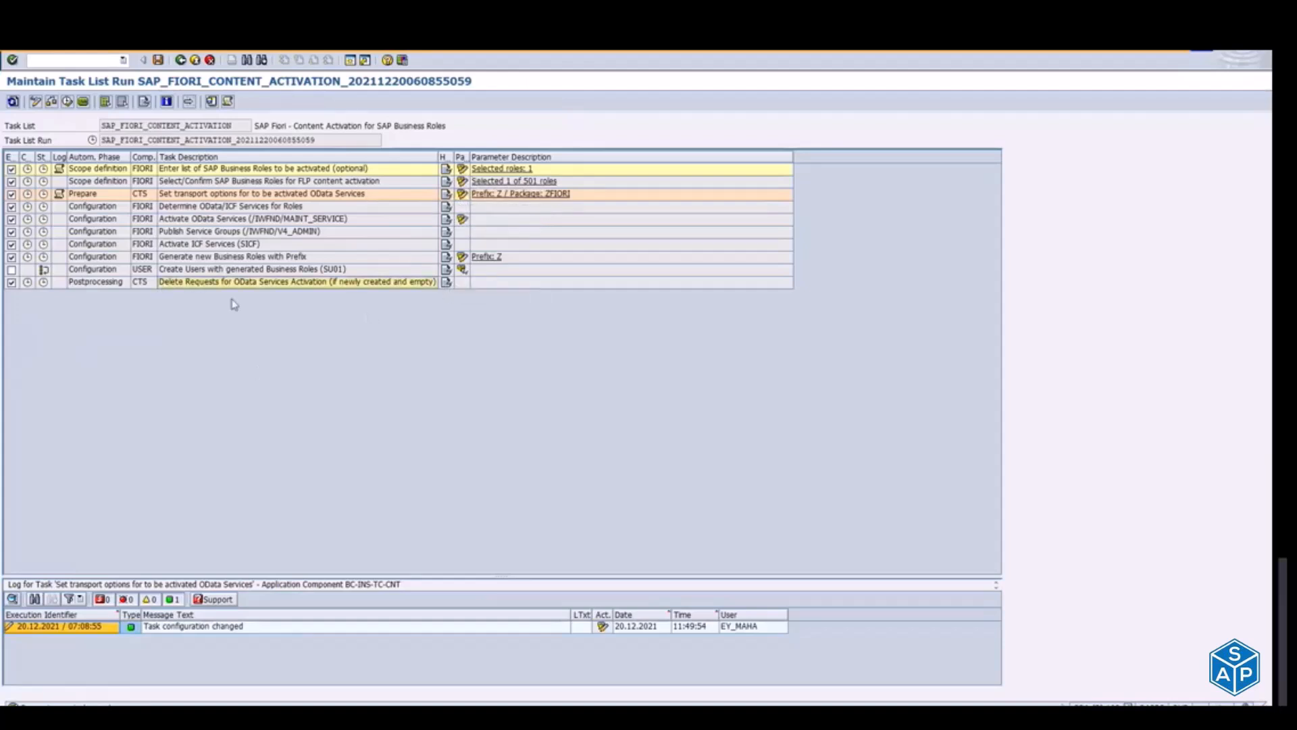
Step: Exclude and re-include the Delete Requests for OData Services Activation task, and include the Create Users with generated Business Roles (SU01) task
click(11, 284)
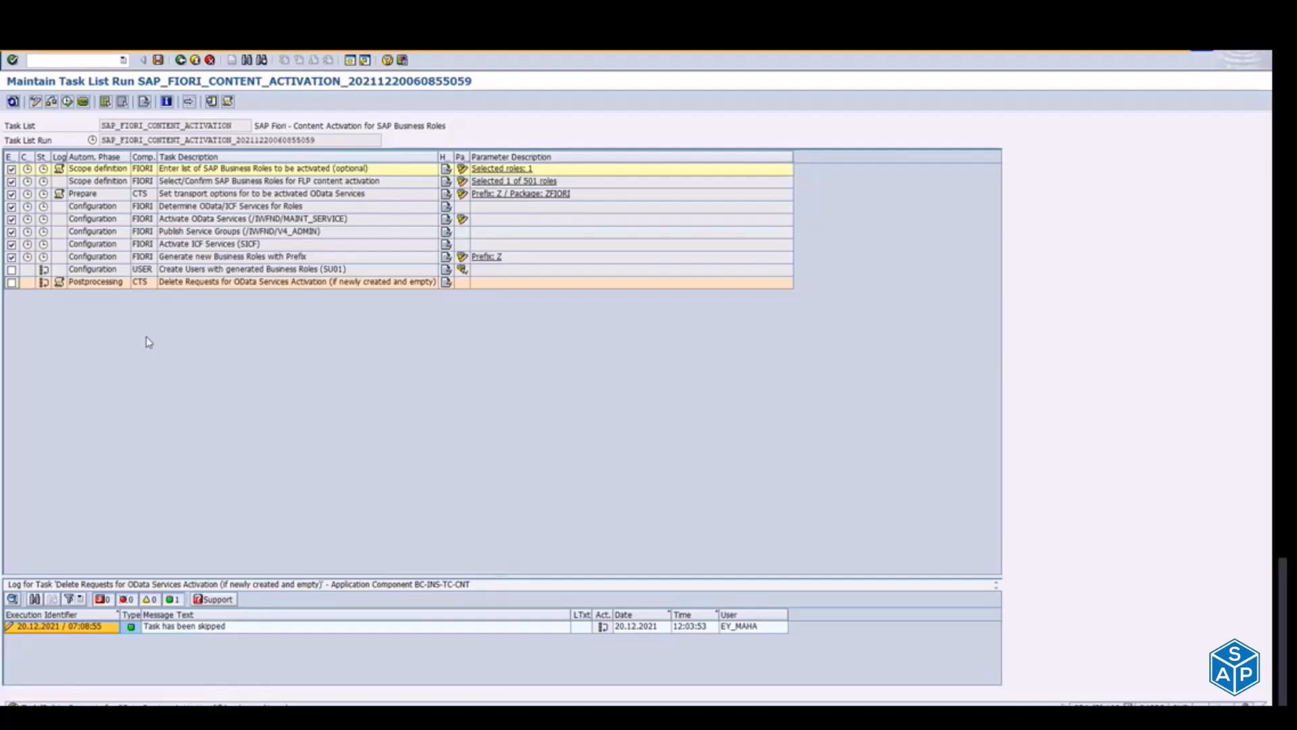
click(11, 282)
click(12, 270)
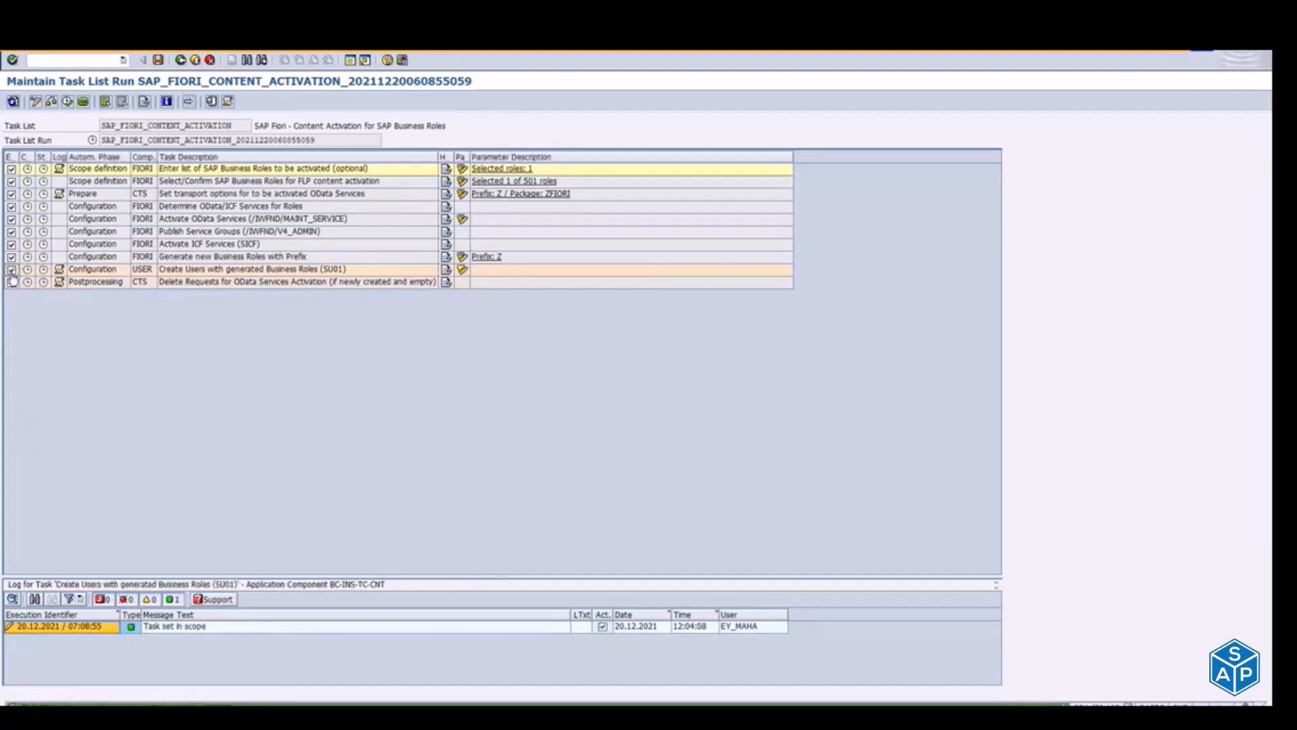
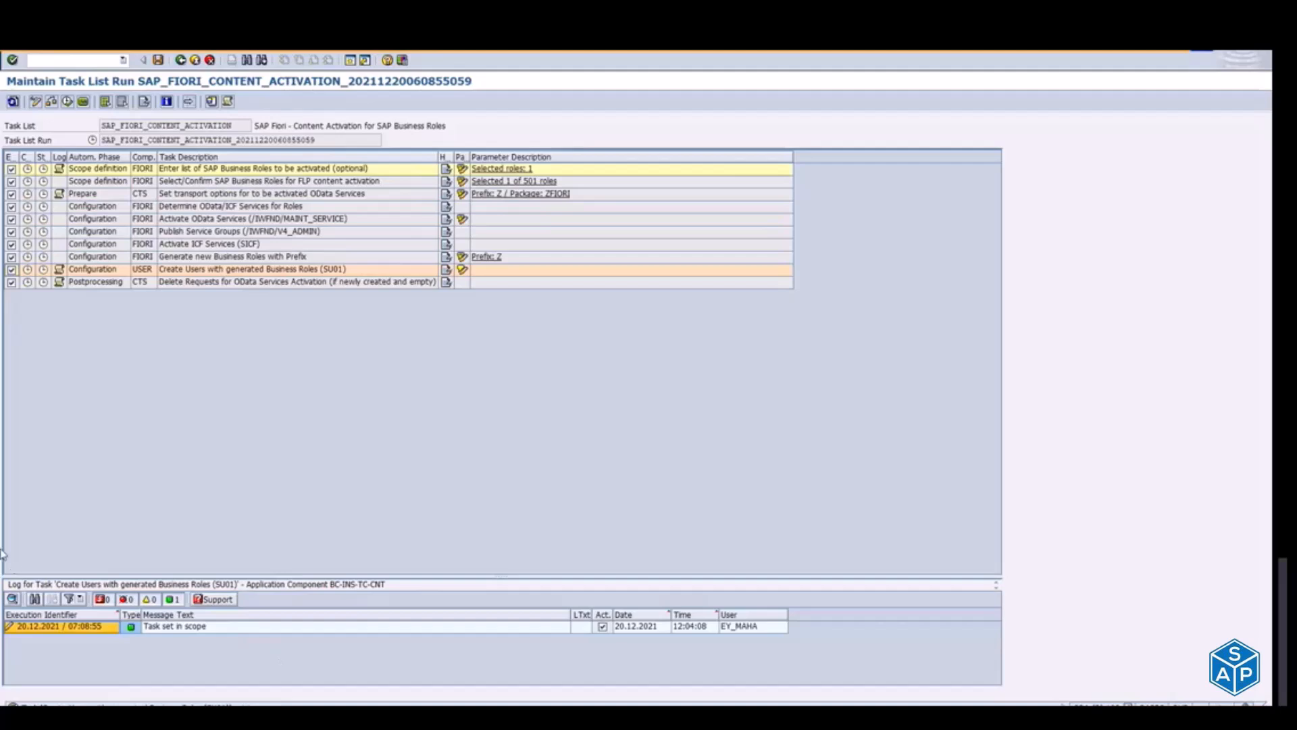
Step: Compare the SAP_FIORI_CONTENT_ACTIVATION task list with the Content Activation and TASK ODATA SERVICES items in the Notepad outline
drag(102, 126, 243, 127)
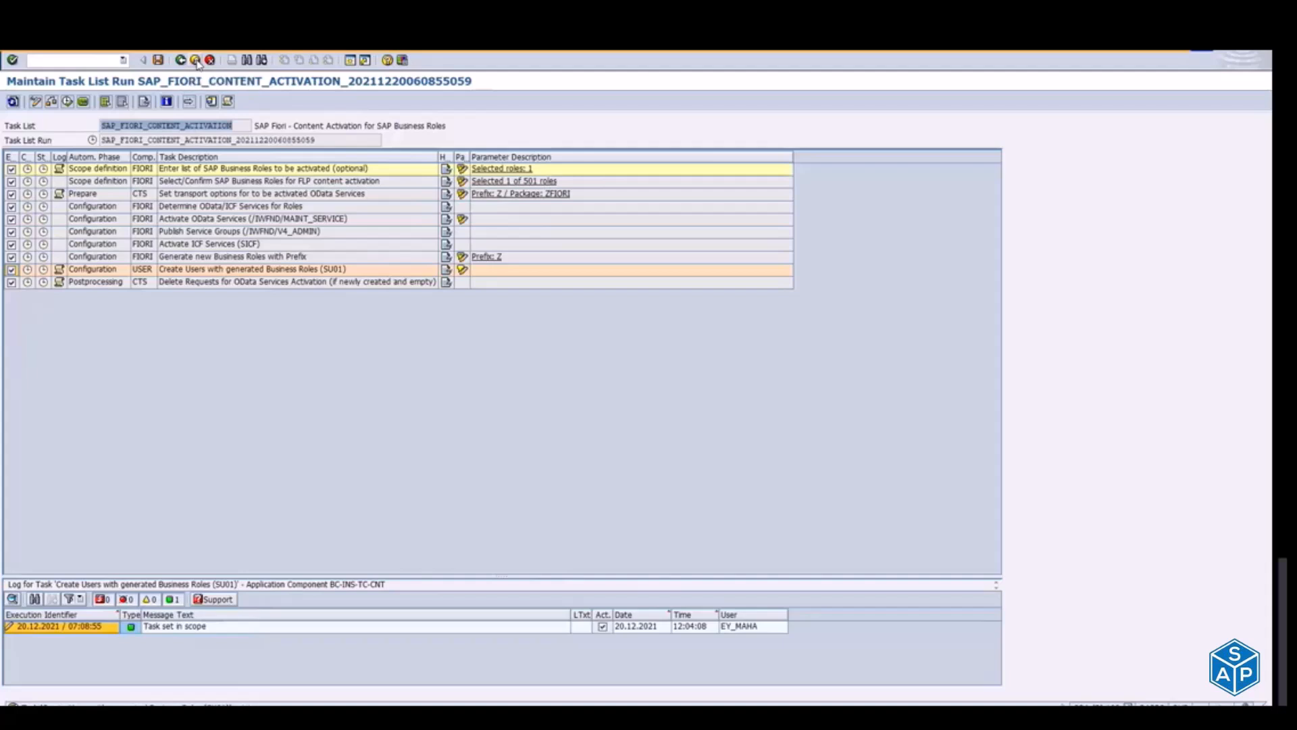
key(alt+Tab)
key(alt+Tab)
key(alt+Tab)
key(alt+Tab)
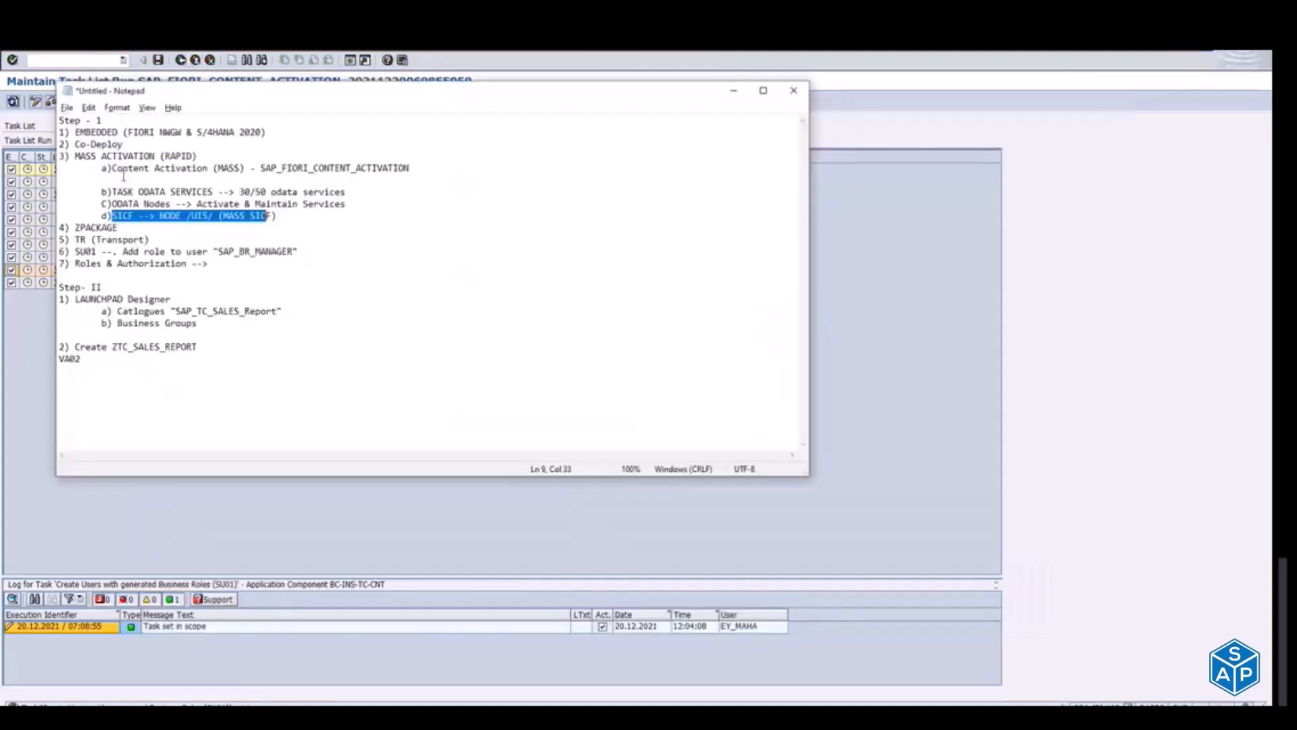
drag(110, 168, 219, 158)
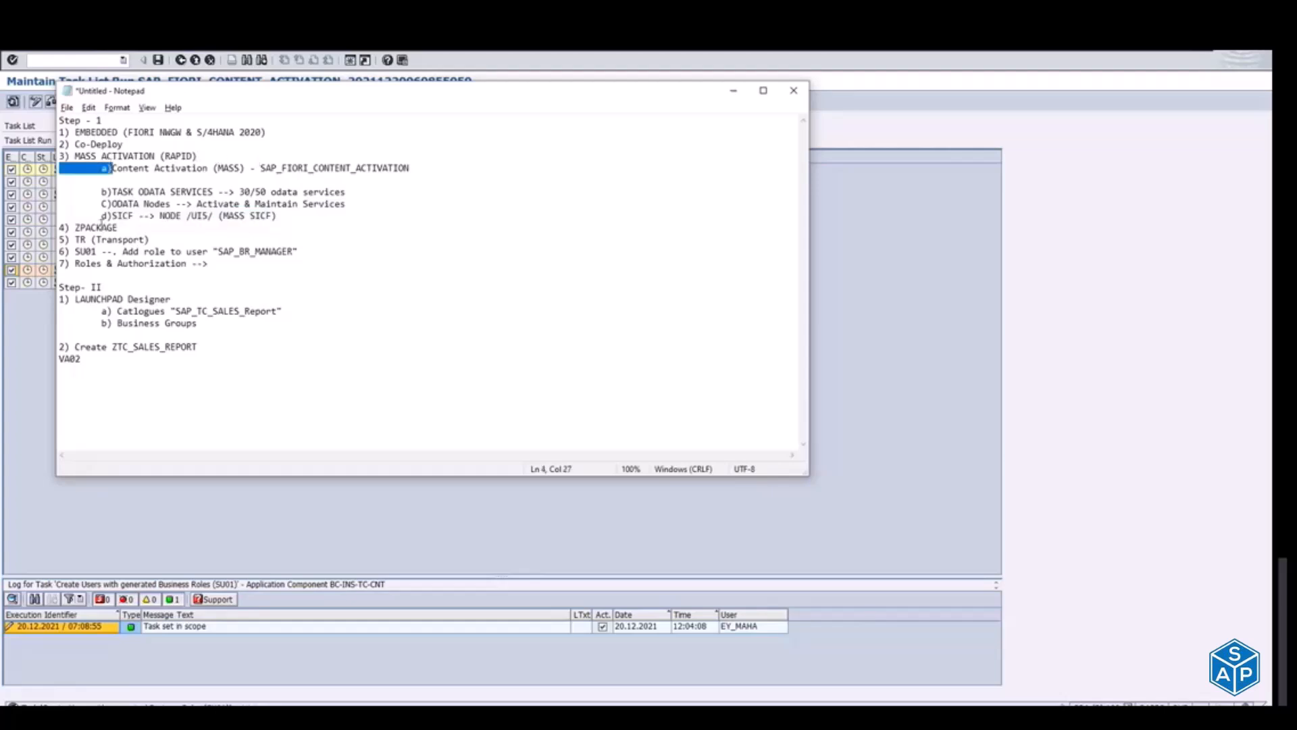
drag(122, 192, 201, 187)
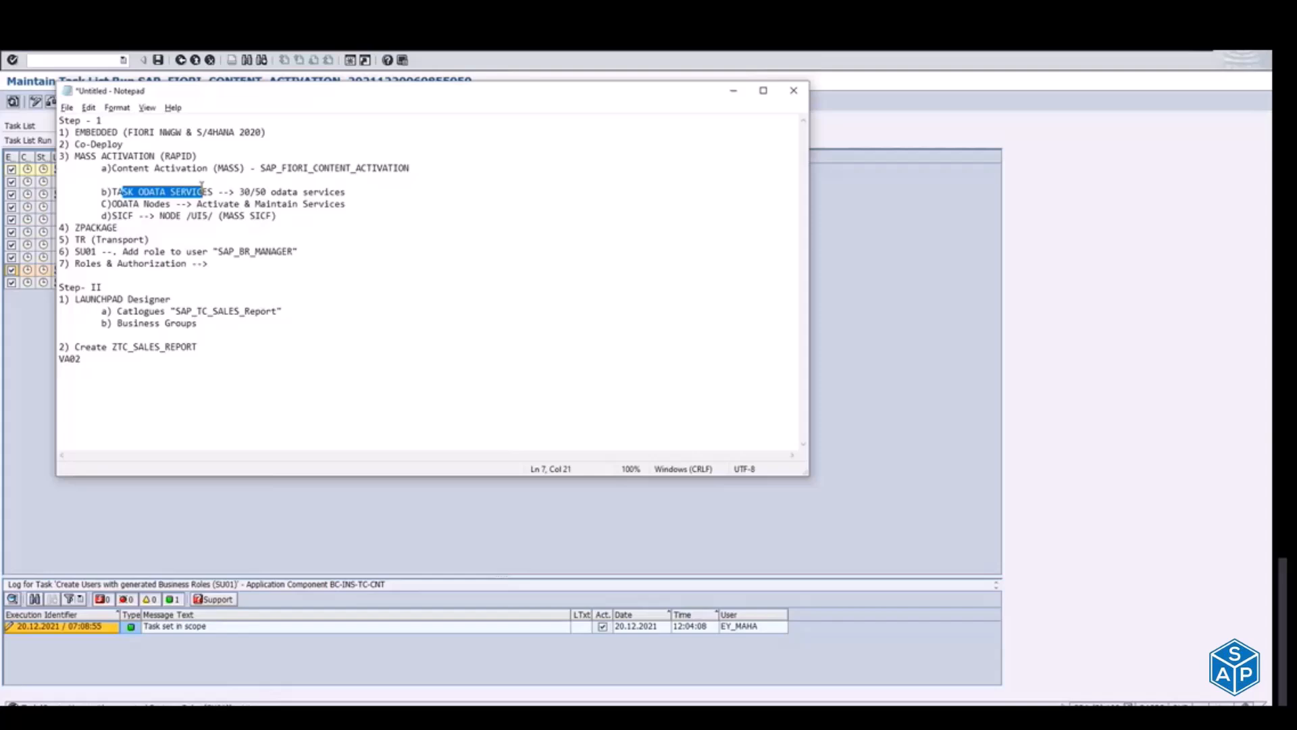
key(alt+Tab)
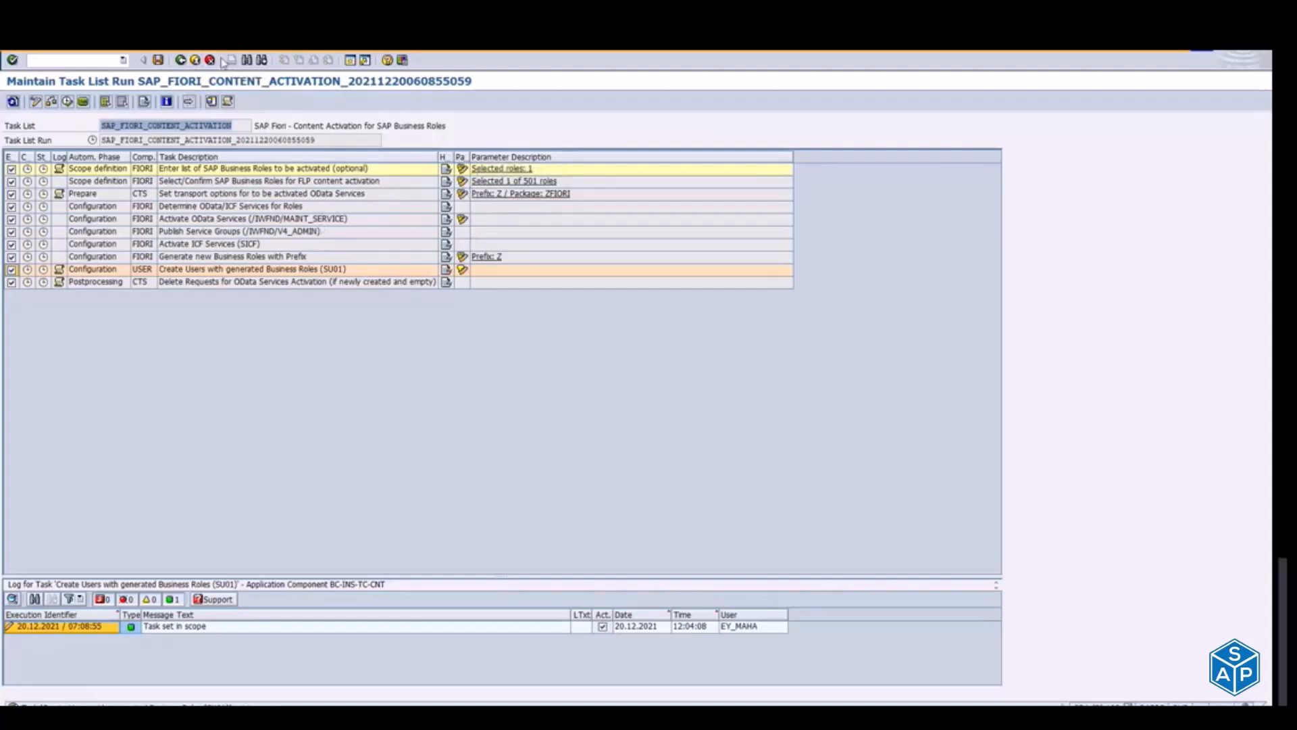
Step: Leave the SAP_FIORI_CONTENT_ACTIVATION task list run and clear the task list name in the Task Manager for Technical Configuration
click(195, 60)
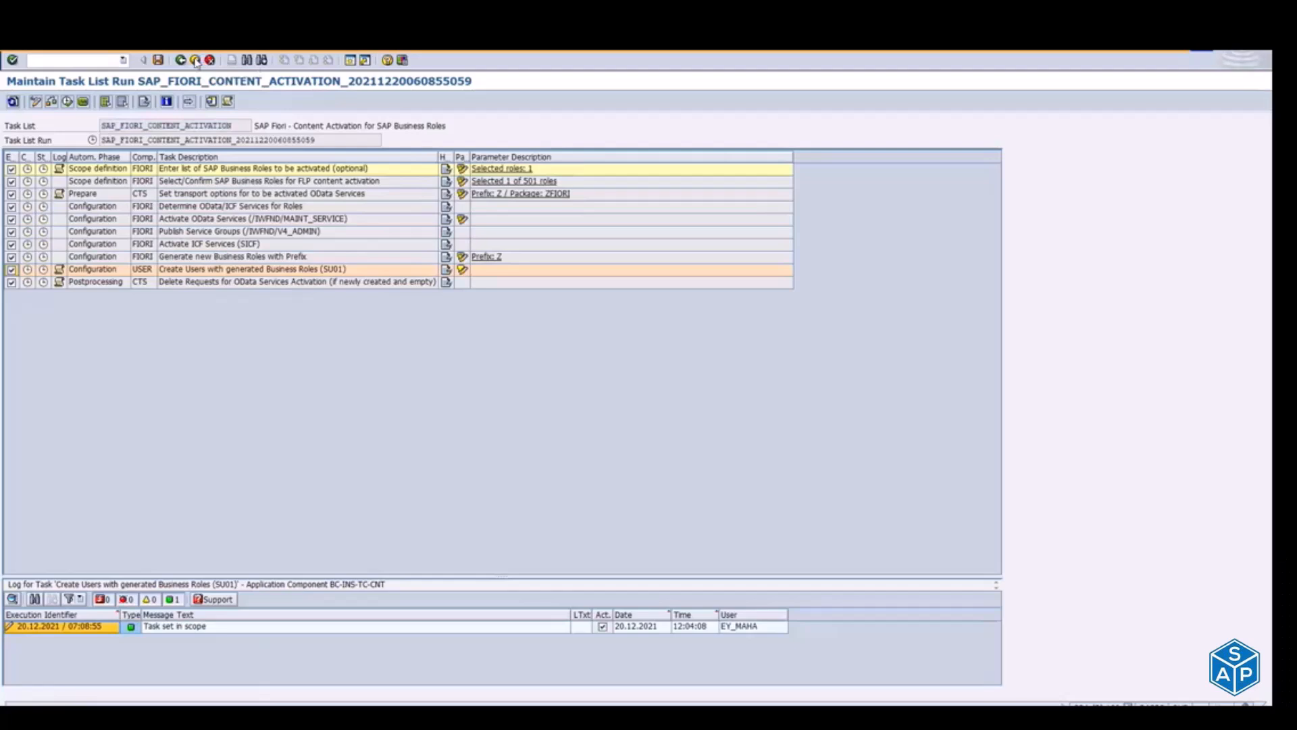
click(268, 277)
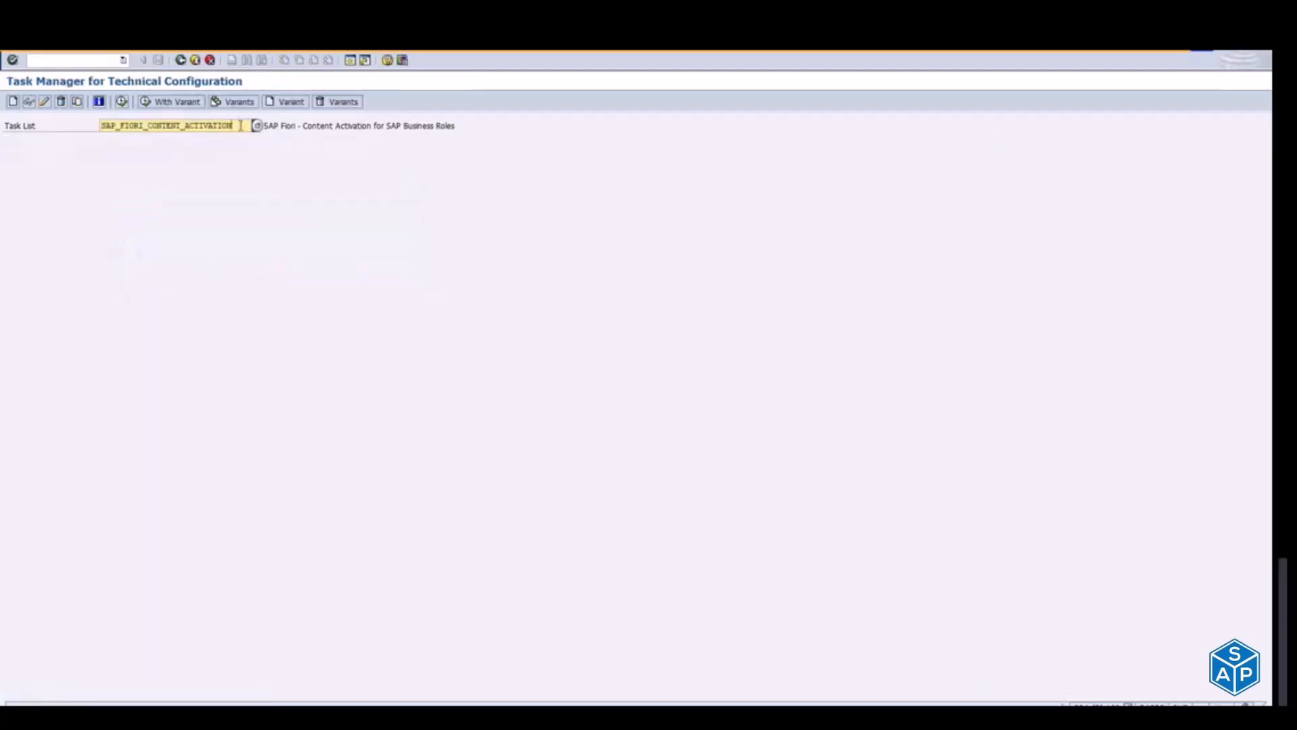
drag(239, 124, 100, 126)
key(BackSpace)
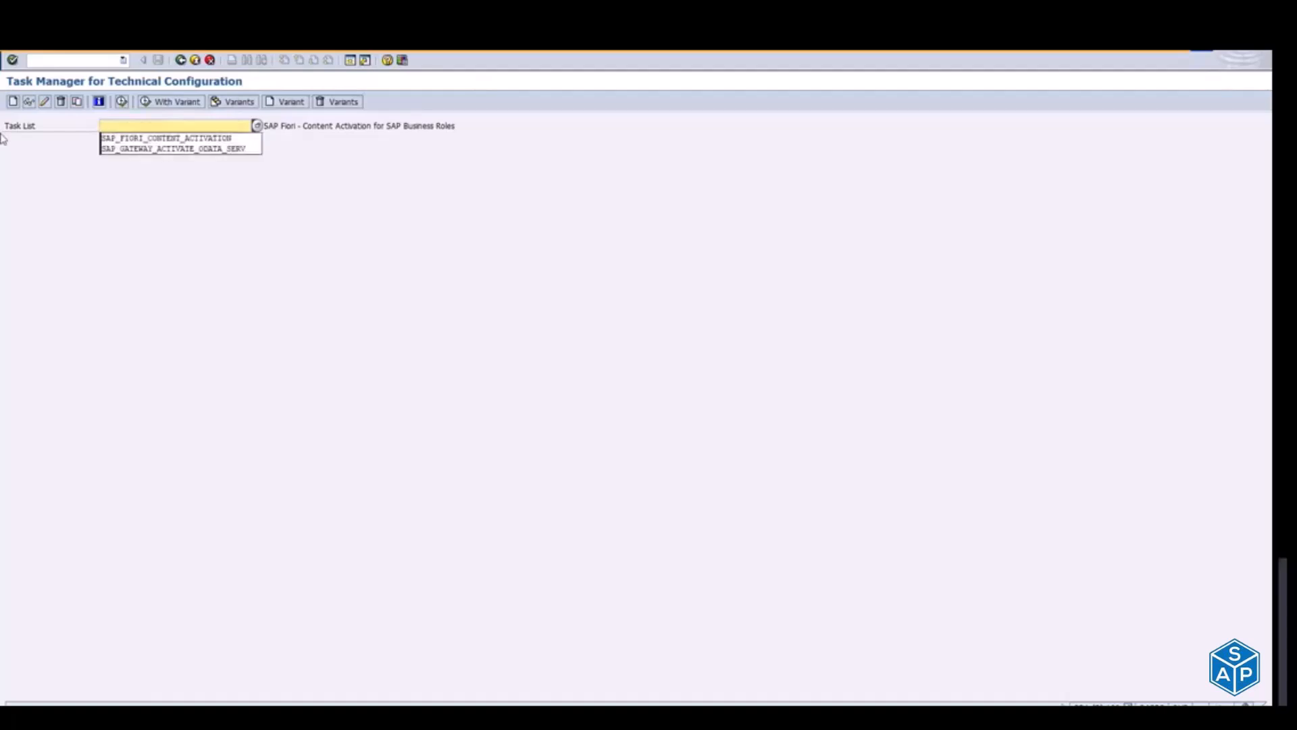
Step: Copy SAP_GATEWAY_ACTIVATE_ODATA_SERV from the Notepad notes as the task list name and generate its task list run
key(alt+Tab)
key(alt+Tab)
key(alt+Tab)
key(alt+Tab)
key(alt+Tab)
key(alt+Tab)
key(alt+Tab)
key(alt+Tab)
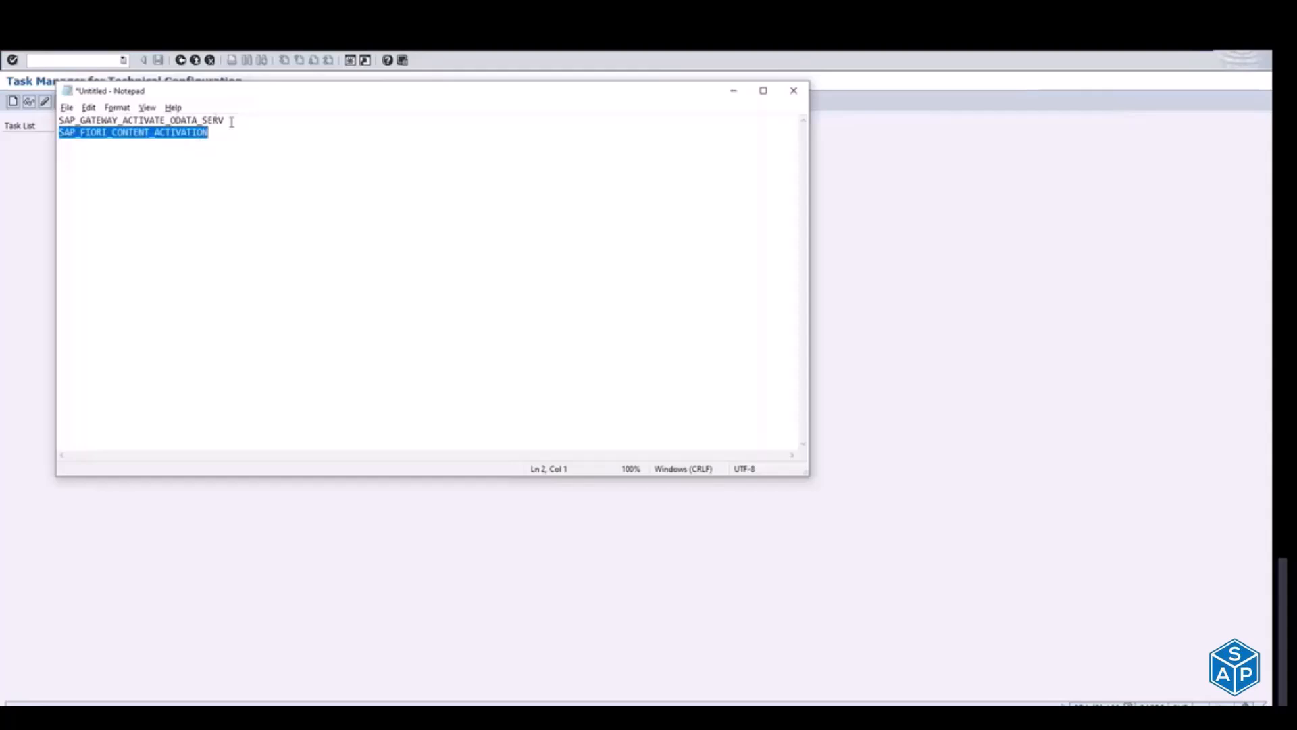
drag(231, 122, 59, 119)
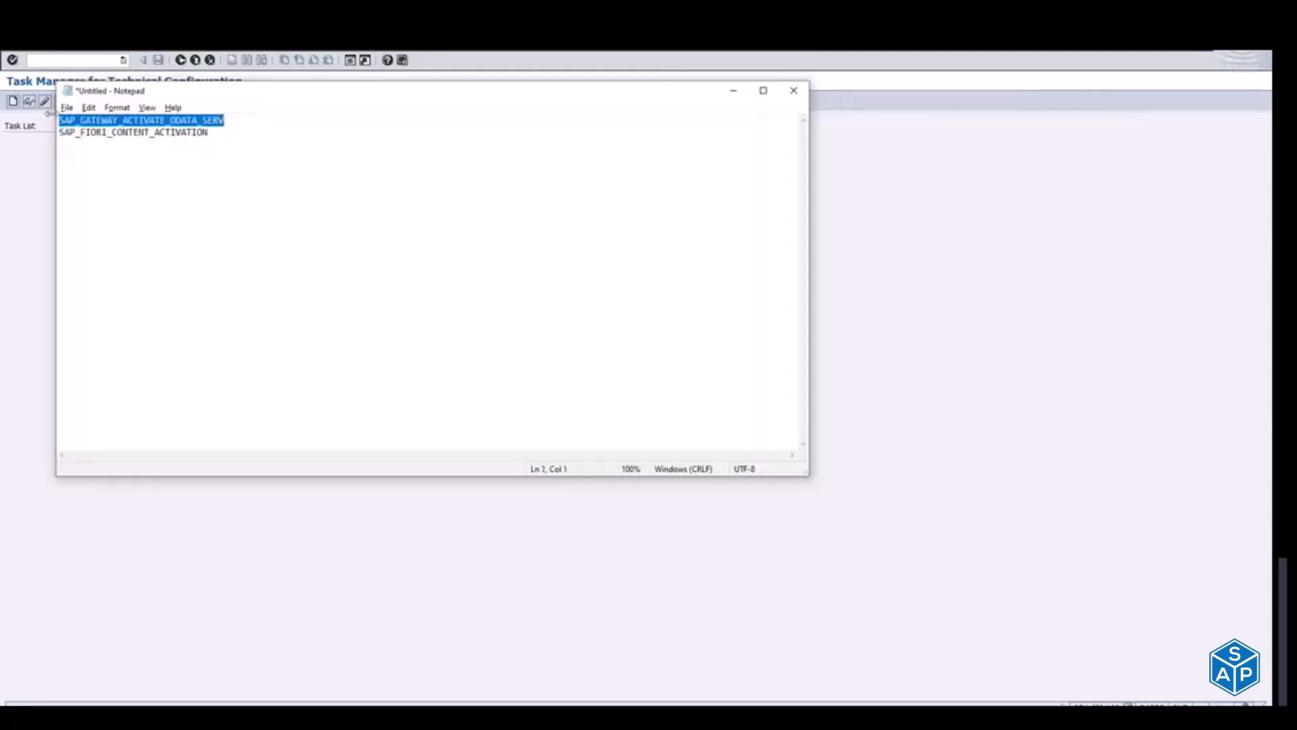
key(ctrl+c)
key(alt+Tab)
key(ctrl+v)
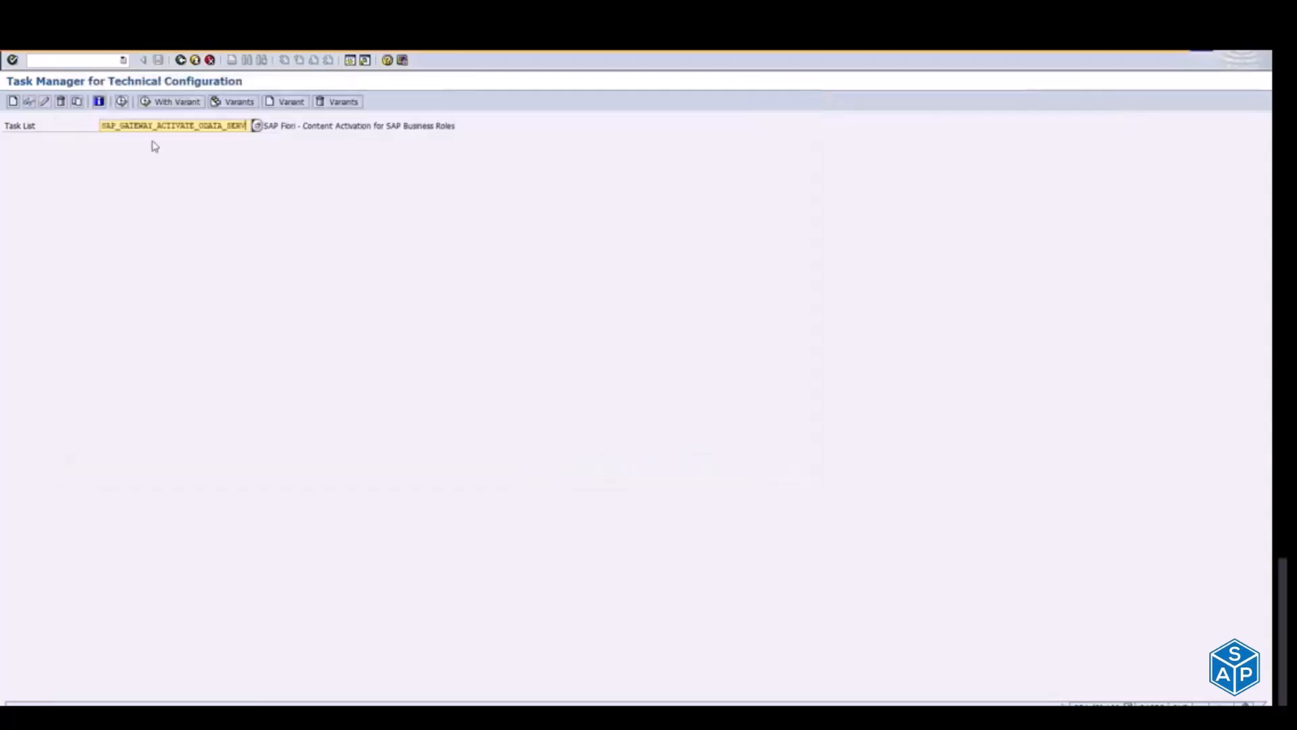
key(Return)
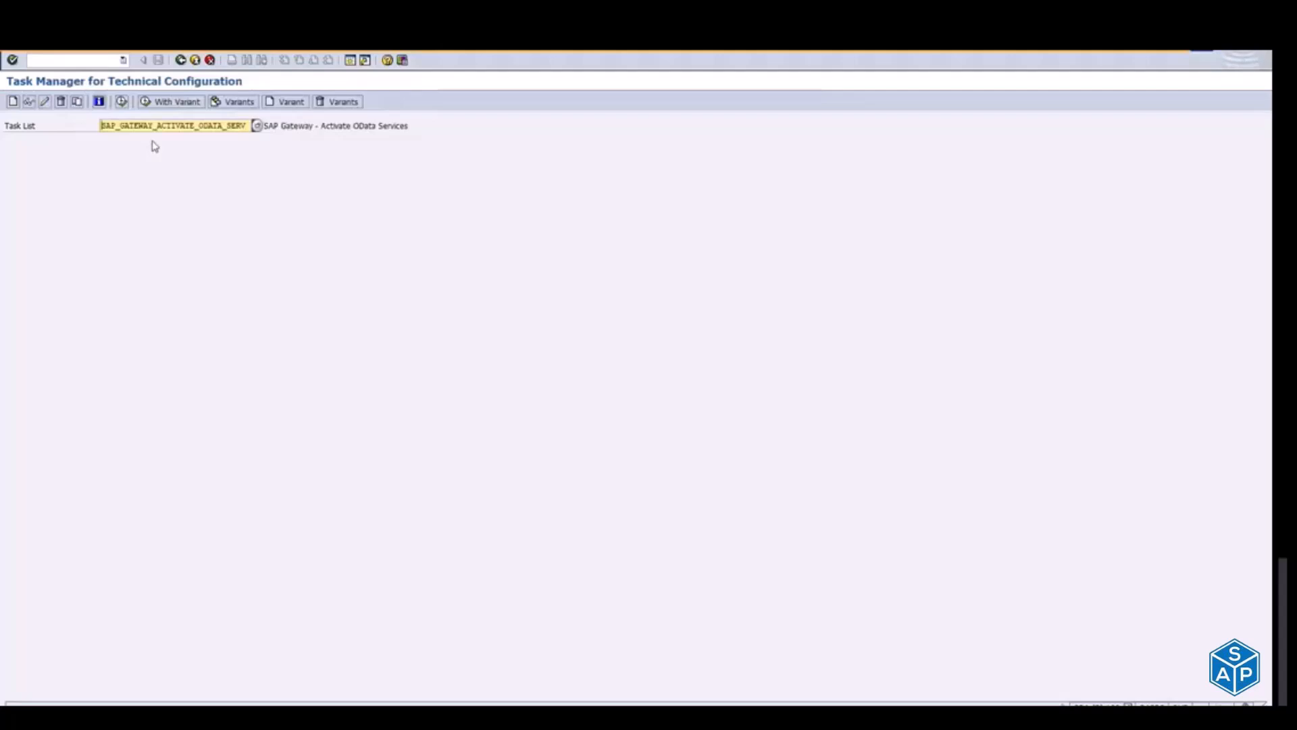
click(123, 102)
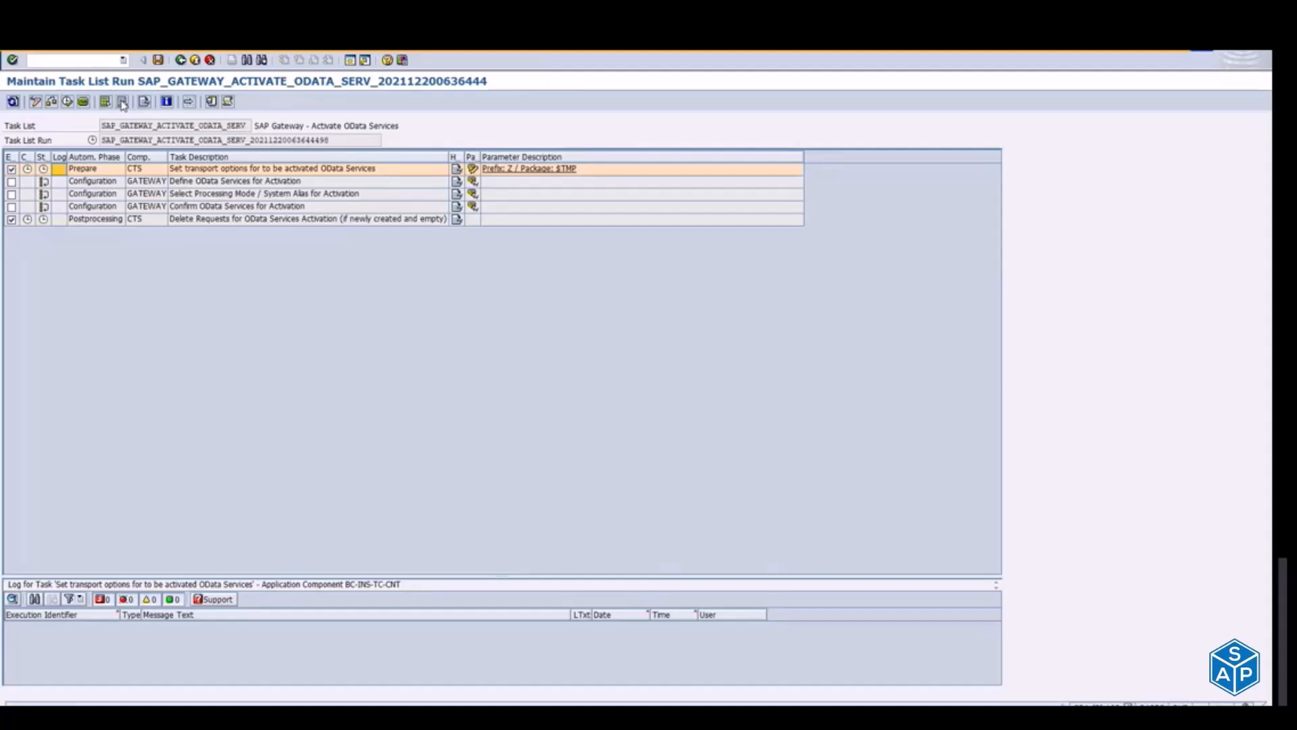
Step: Review app F1873's OData services in the SAP Fiori apps library, highlight SD_F1873_SO_WL_SRV, and return to the task list run
key(alt+Tab)
key(alt+Tab)
key(alt+Tab)
key(alt+Tab)
key(alt+Tab)
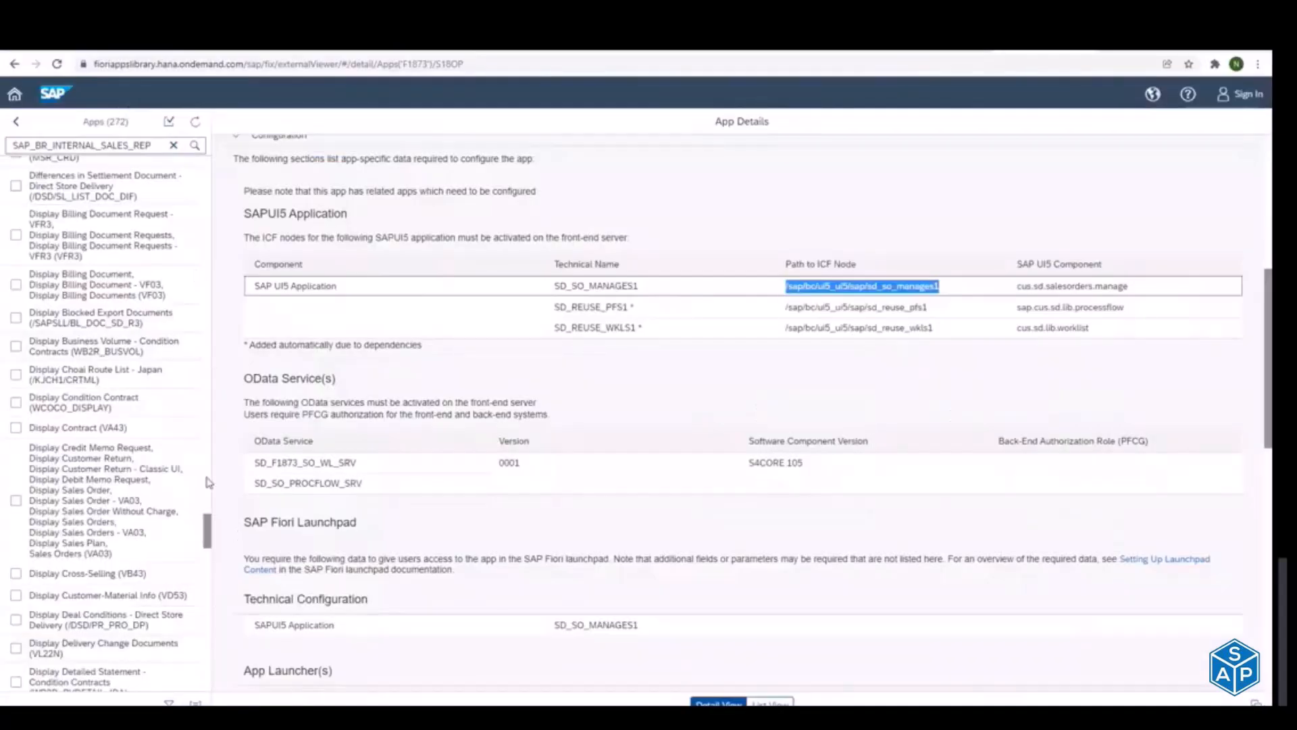
click(251, 461)
drag(250, 462, 379, 460)
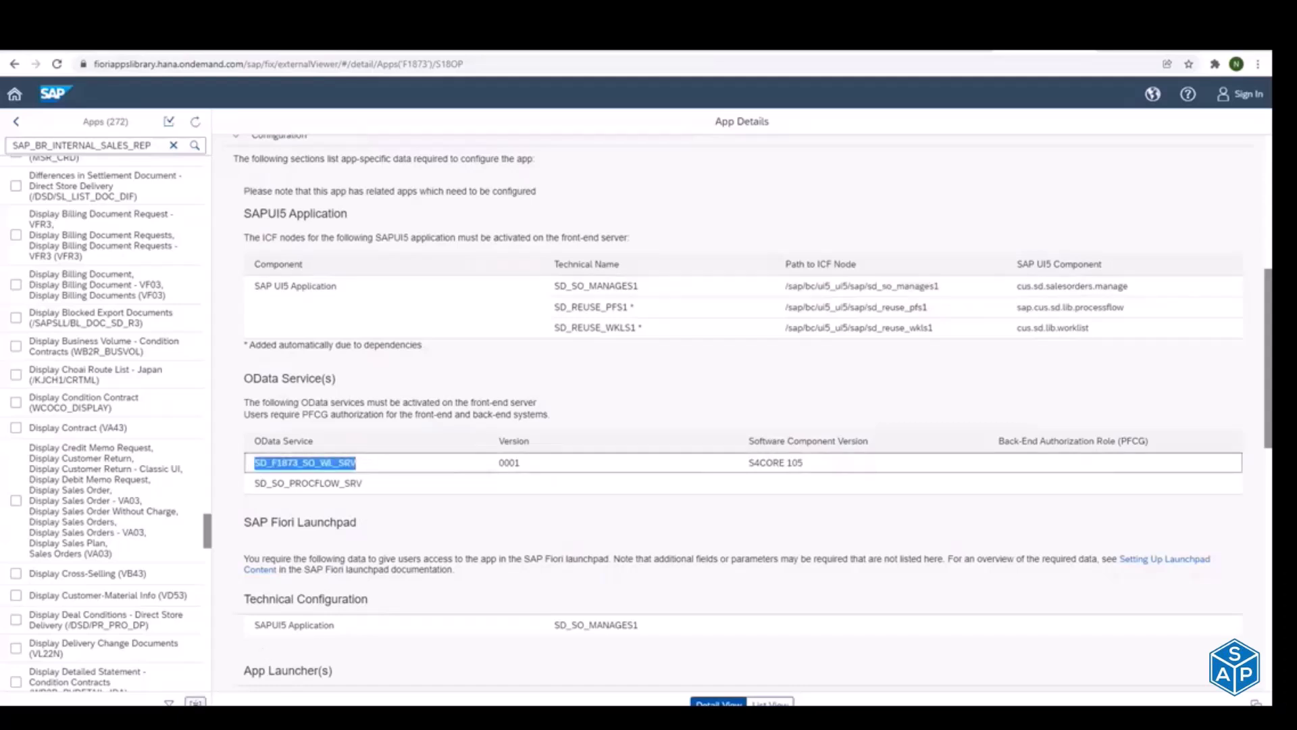
click(169, 703)
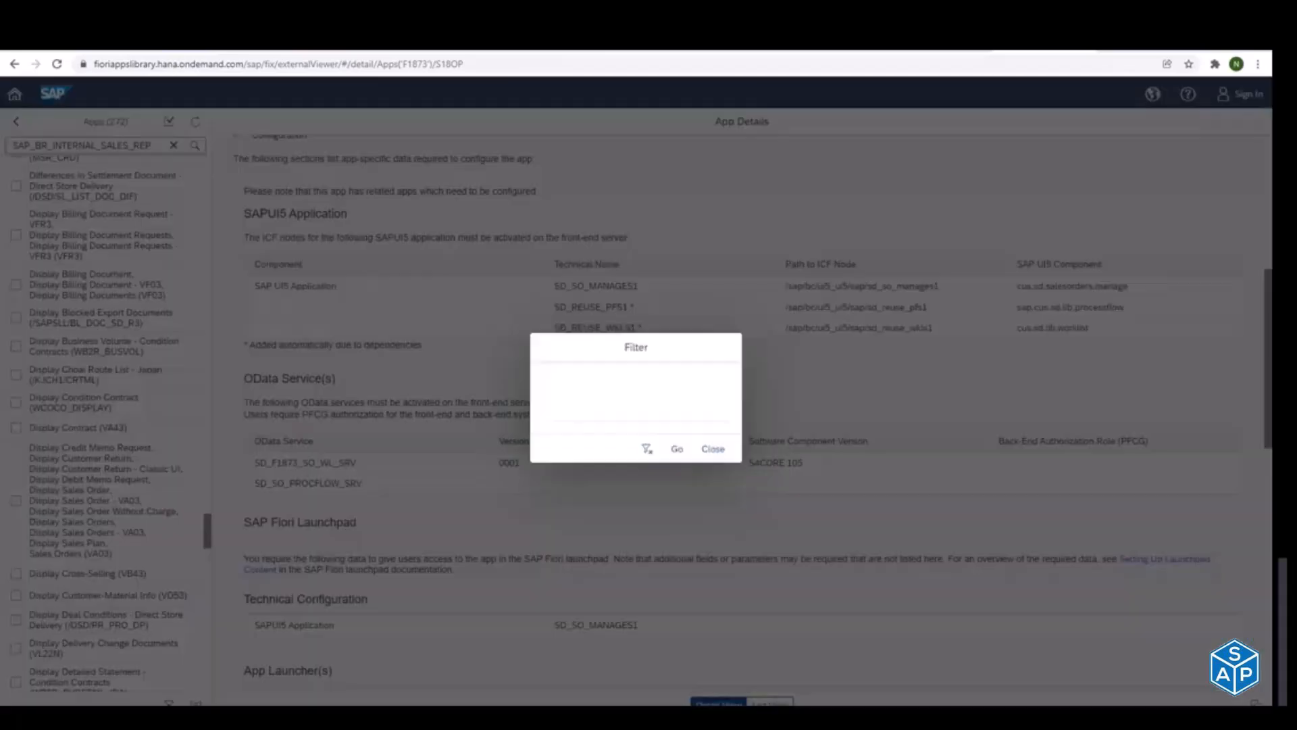
key(Escape)
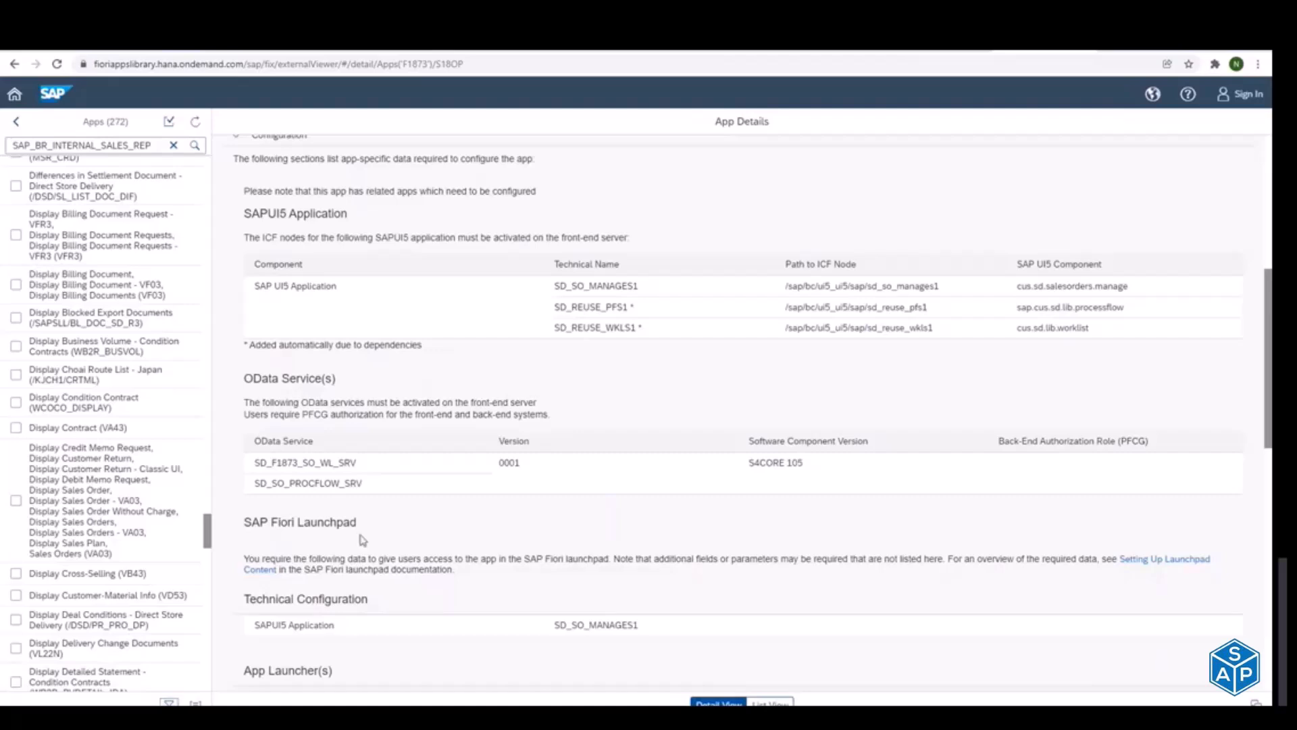
double_click(317, 469)
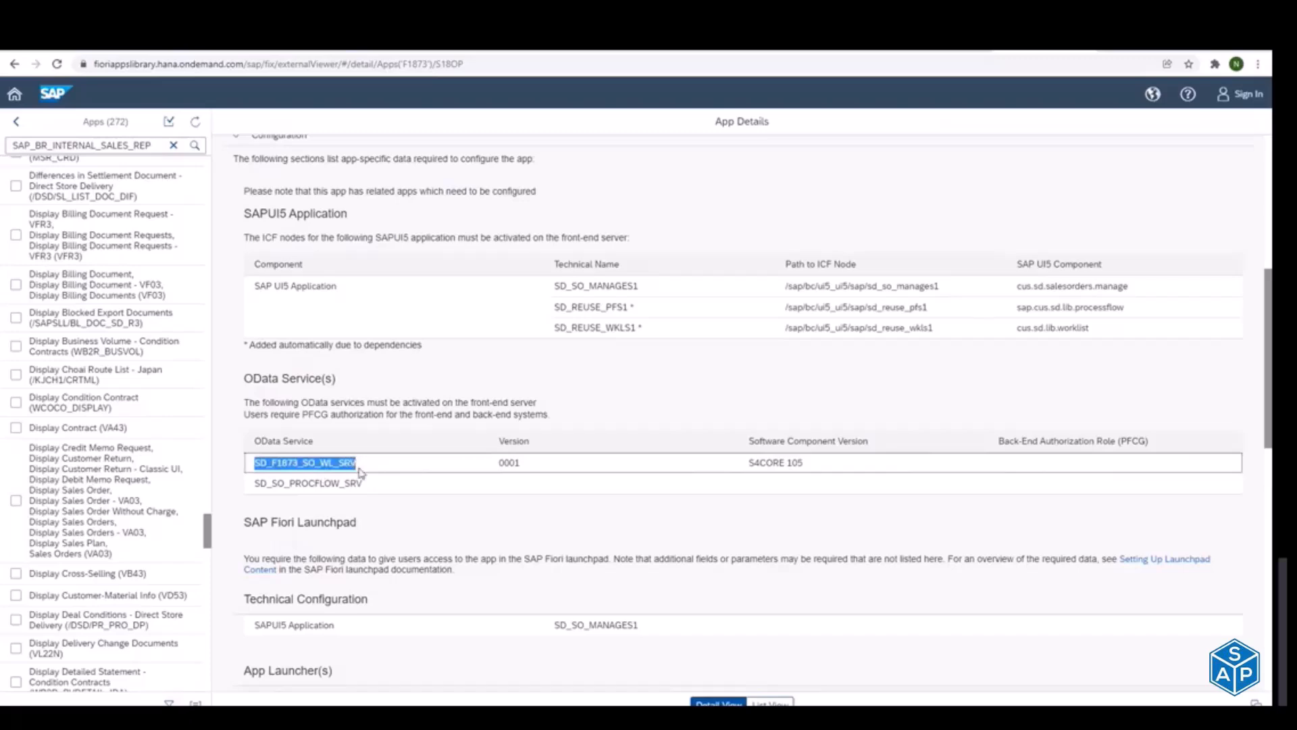
key(alt+Tab)
key(alt+Tab)
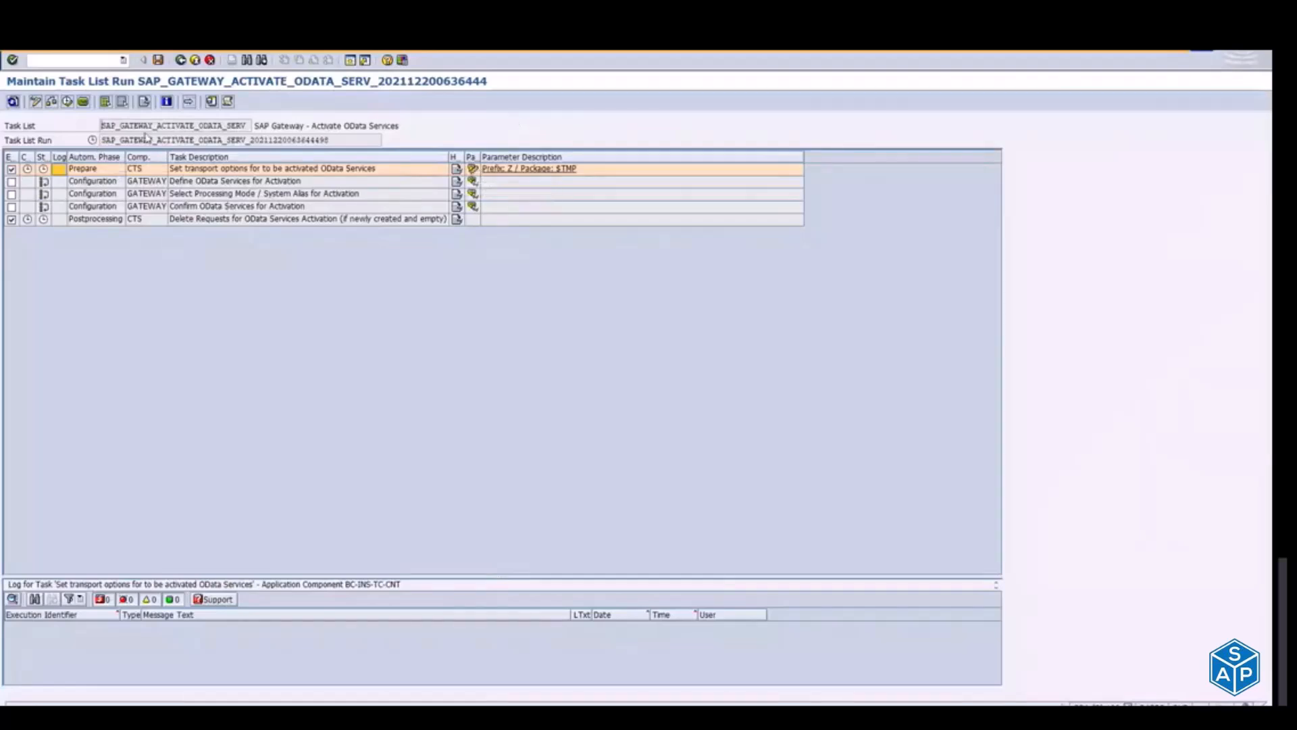
Step: Open the transport options for the OData services to be activated and set the package to ZFIORI
click(475, 173)
drag(219, 155, 170, 161)
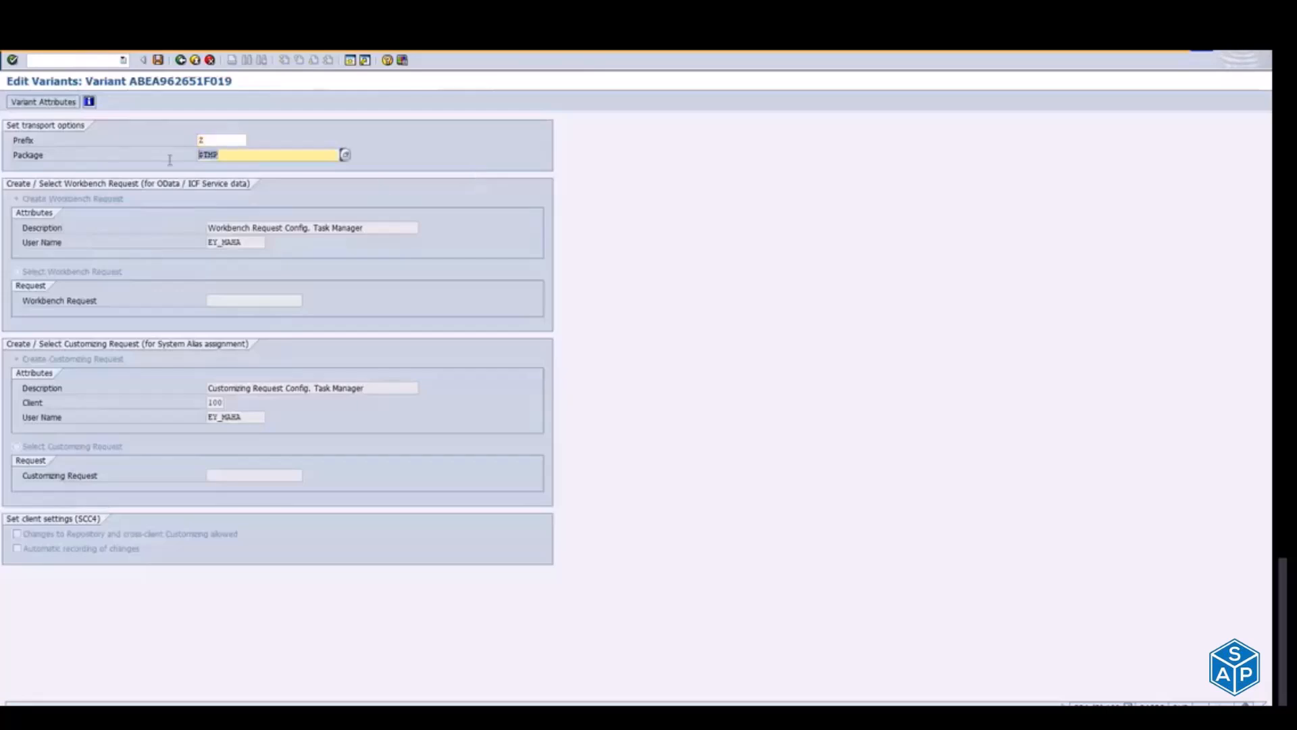
key(BackSpace)
key(Down)
key(Return)
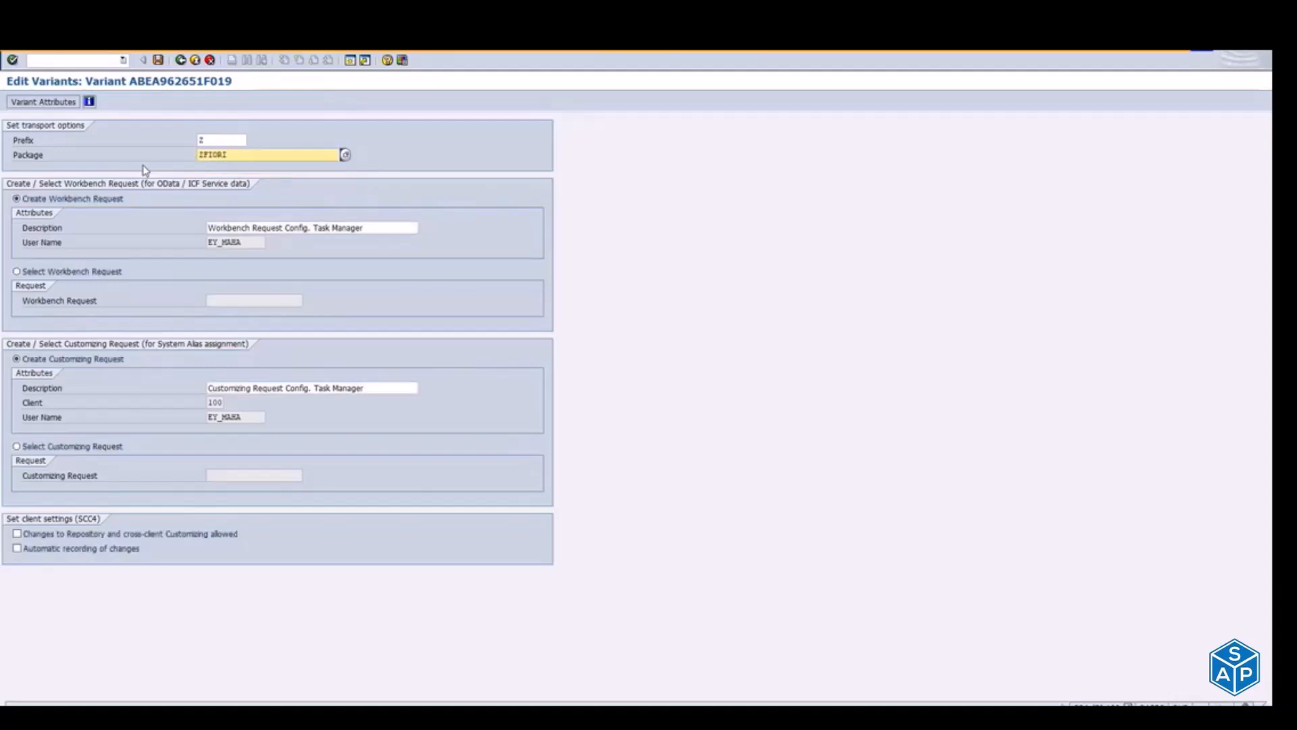
Step: Change the workbench request description to "Selected_ODATA Services List_NC_20-12-2021"
drag(383, 229, 149, 245)
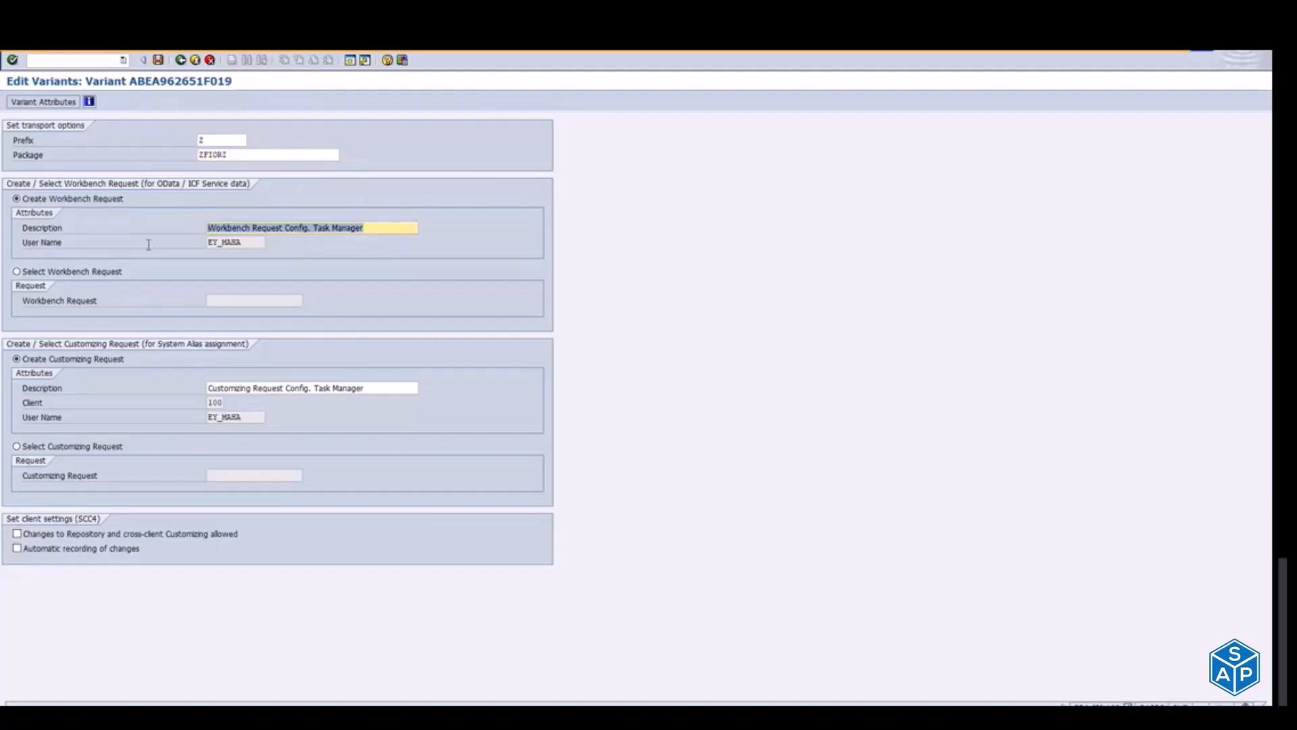
text(Selected)
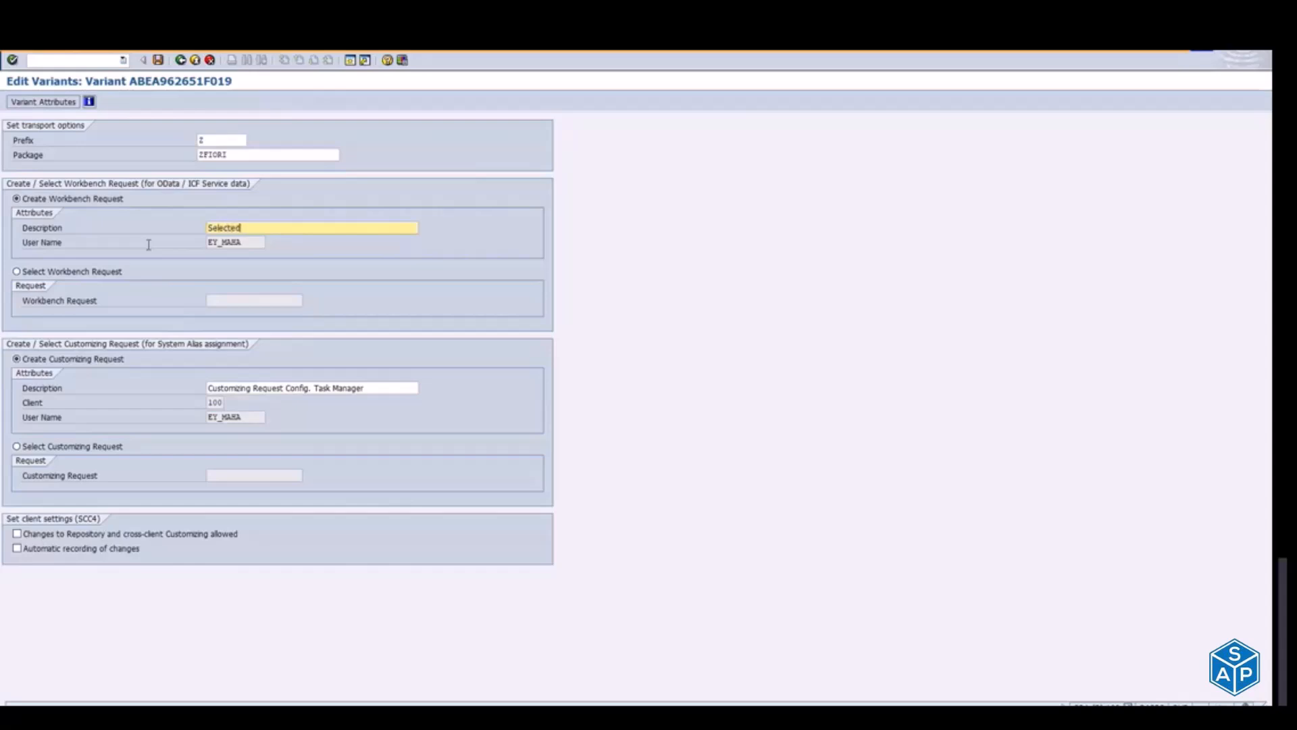
text(_ODA)
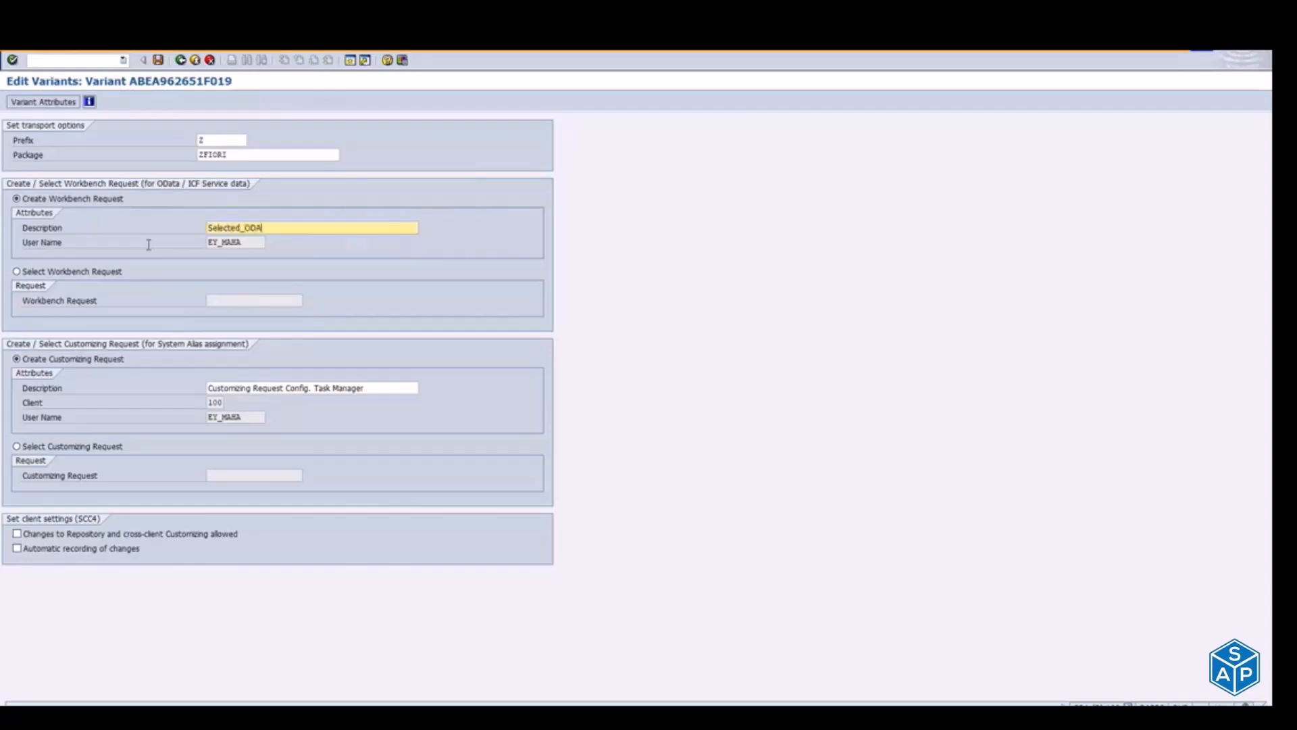
text(TA SERvice)
key(BackSpace)
key(BackSpace)
key(BackSpace)
key(BackSpace)
key(BackSpace)
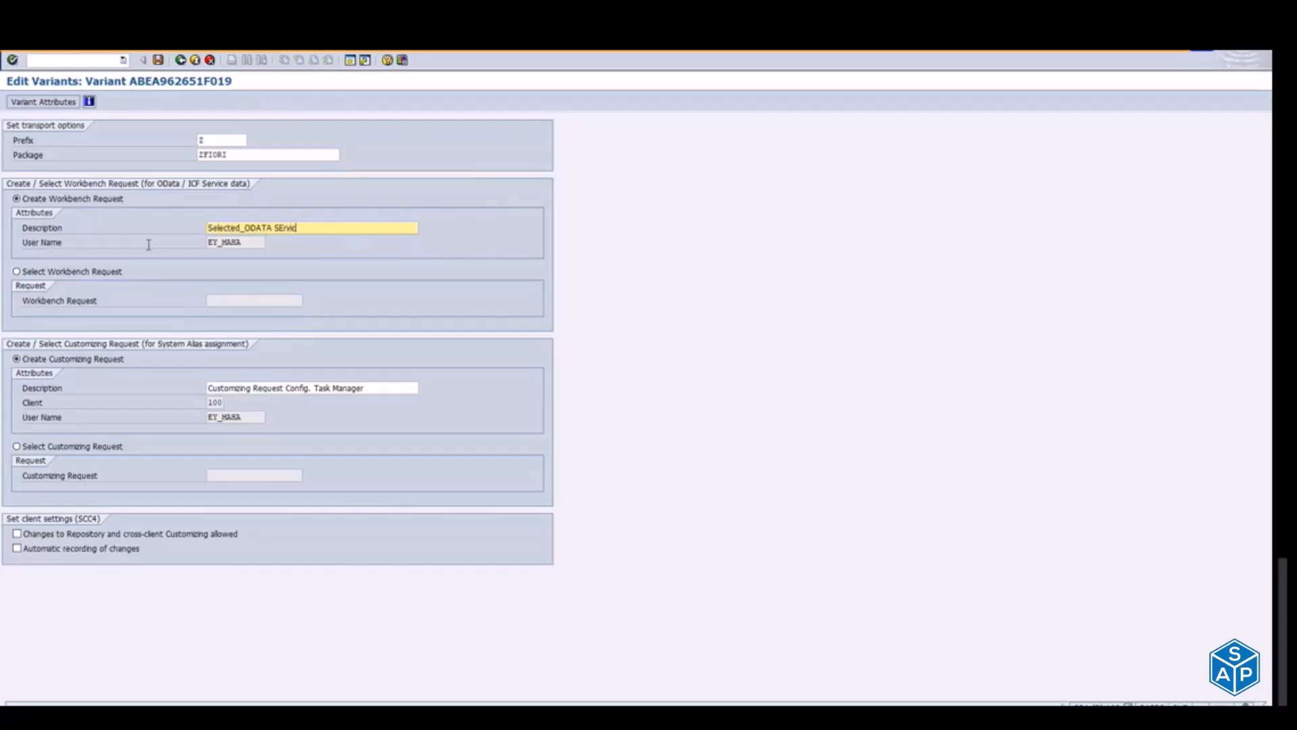
text(rvices)
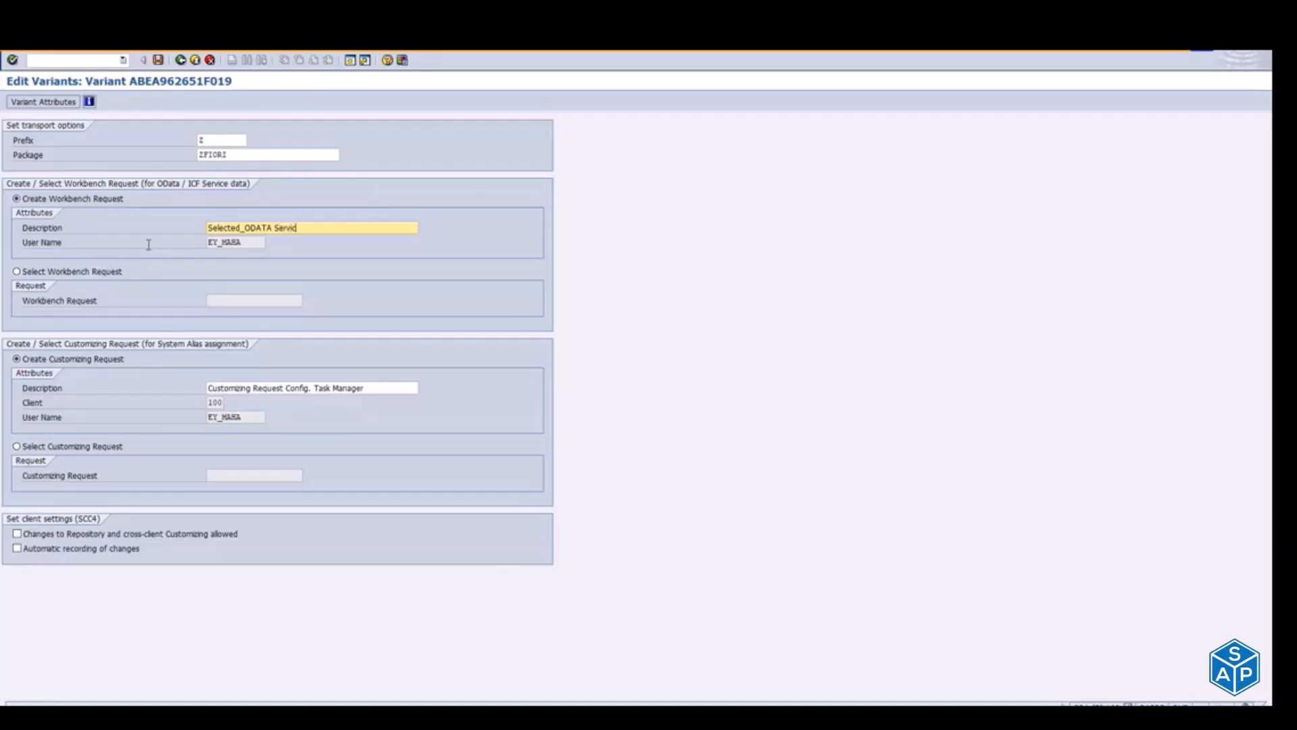
text( List_N)
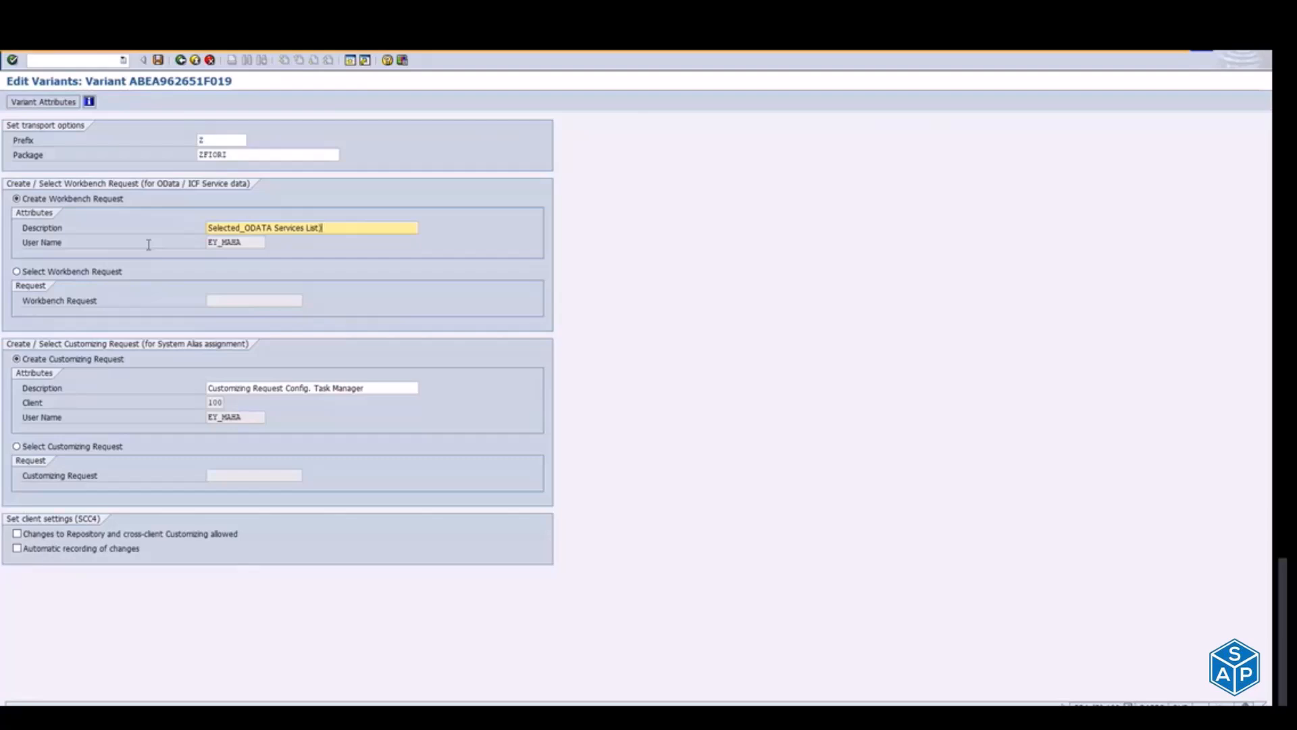
text(C_20-12-2021)
Step: Copy the workbench request description into the customizing request description, save the variant and return to the task list run
drag(389, 223, 205, 227)
key(ctrl+c)
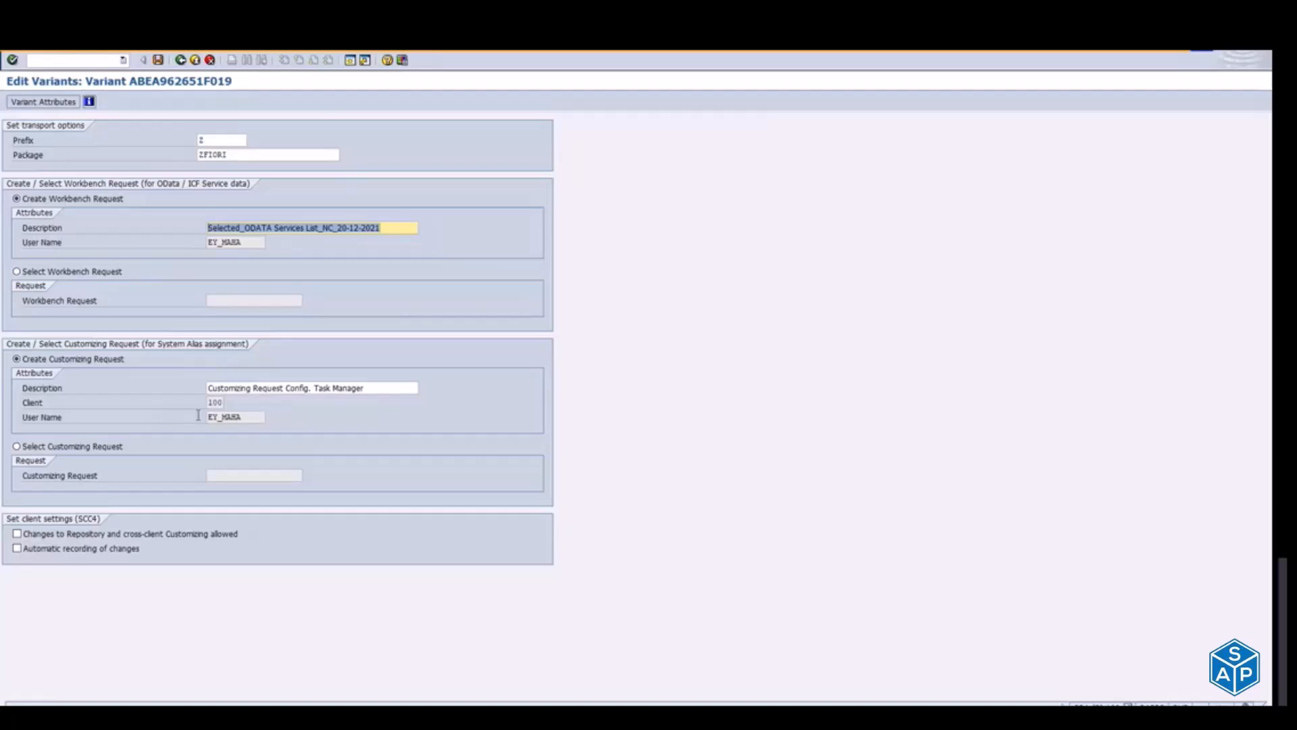
drag(386, 389, 117, 388)
key(ctrl+v)
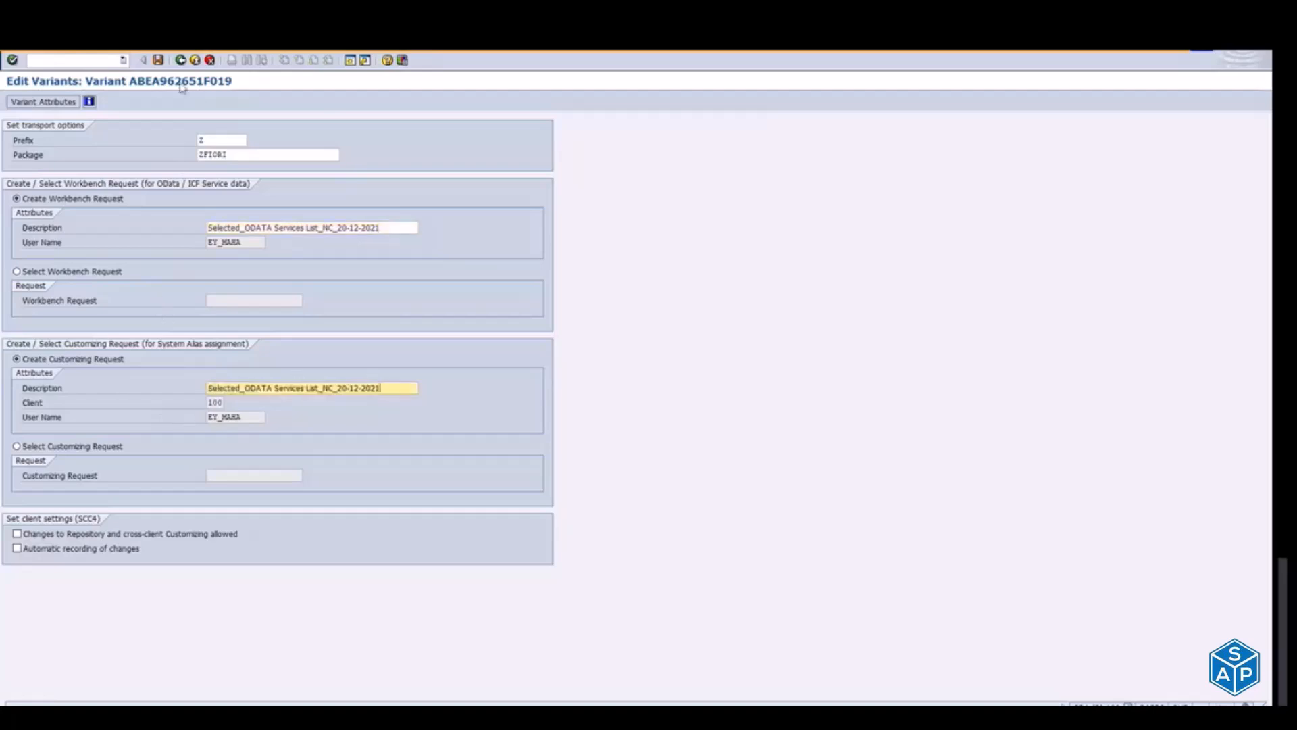
click(159, 61)
click(180, 61)
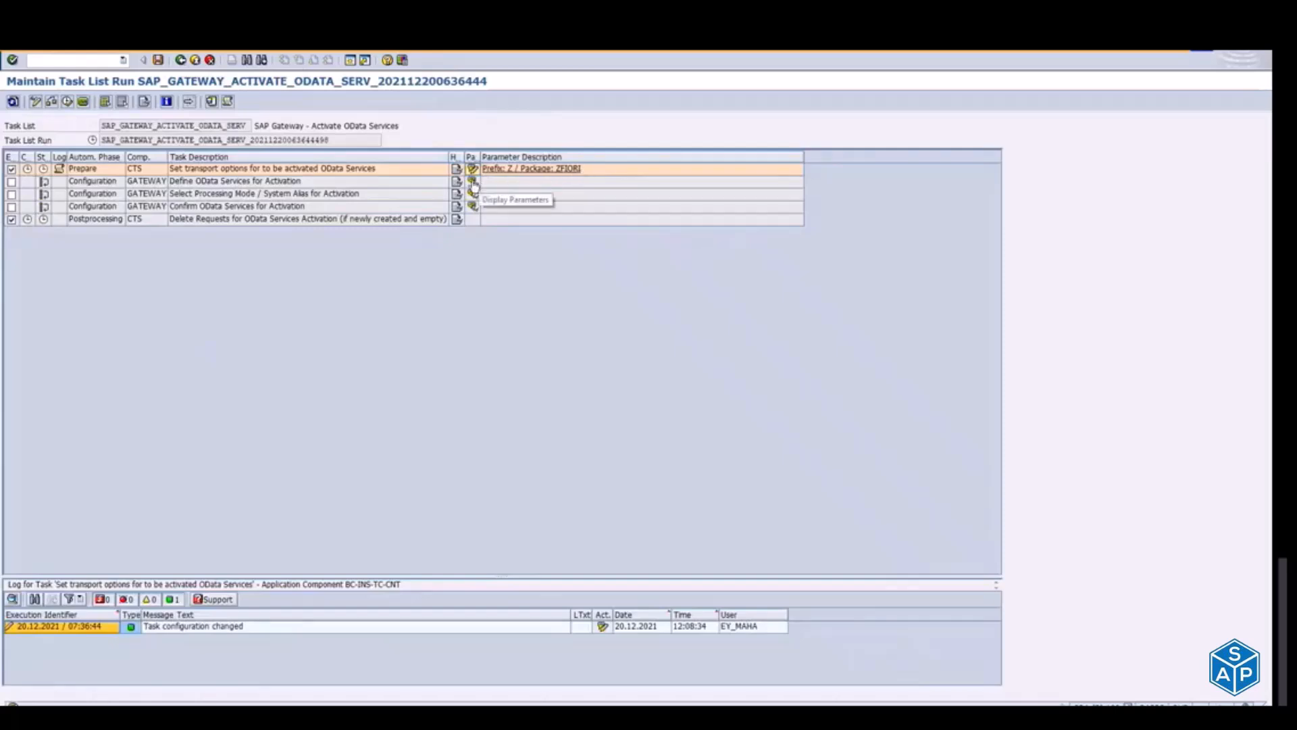
Step: Include the Define OData Services for Activation task in the run and open its parameters
click(11, 182)
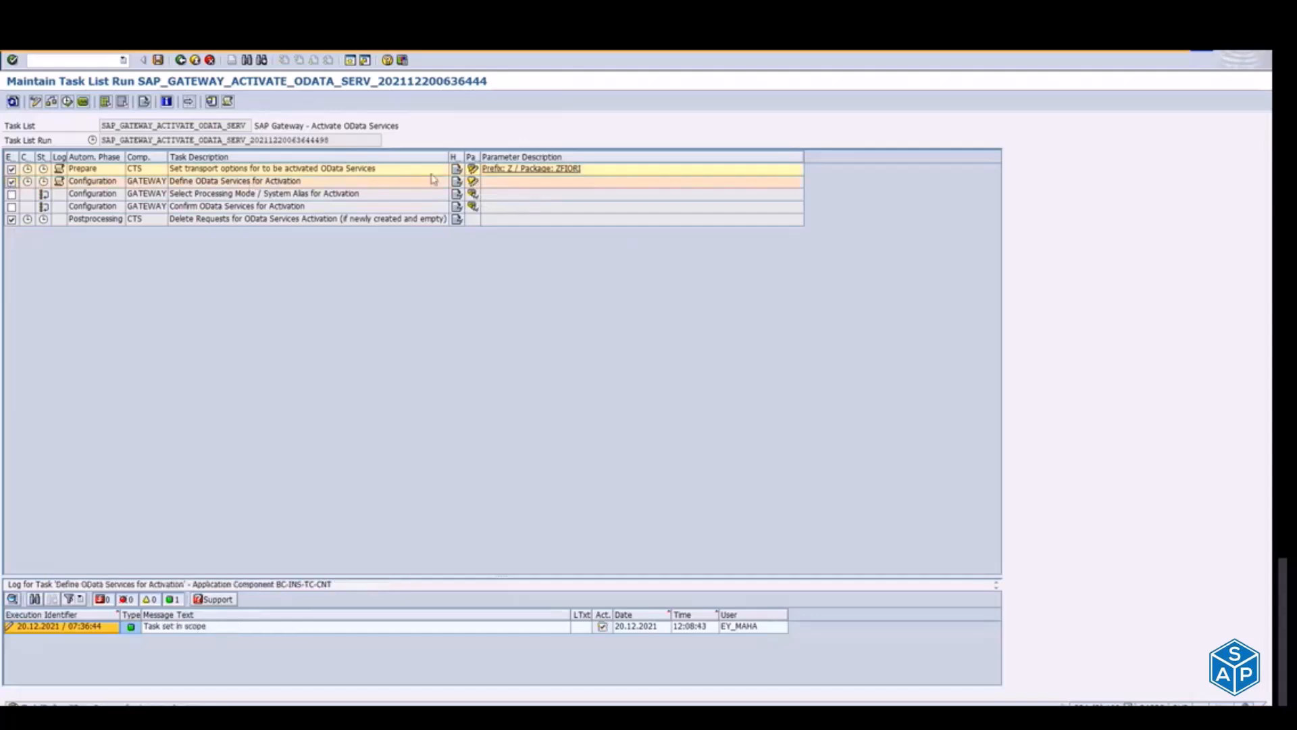
click(473, 183)
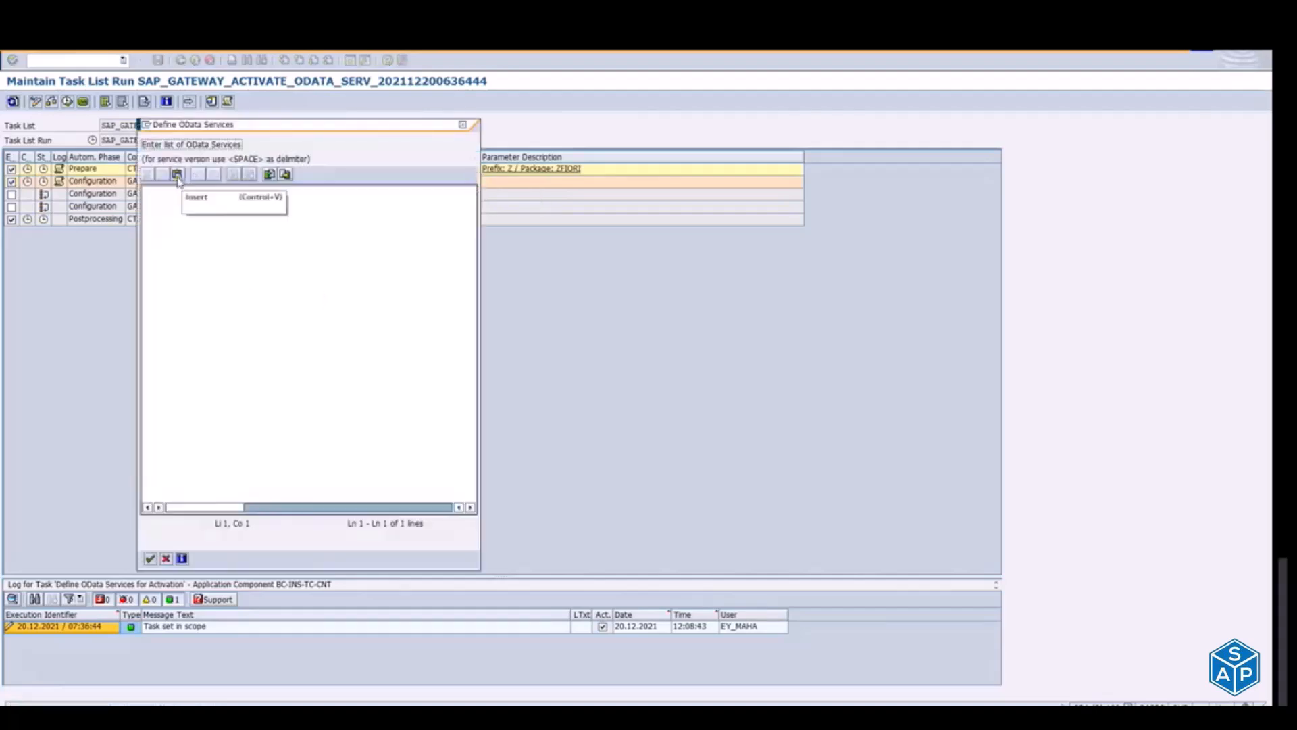
click(269, 173)
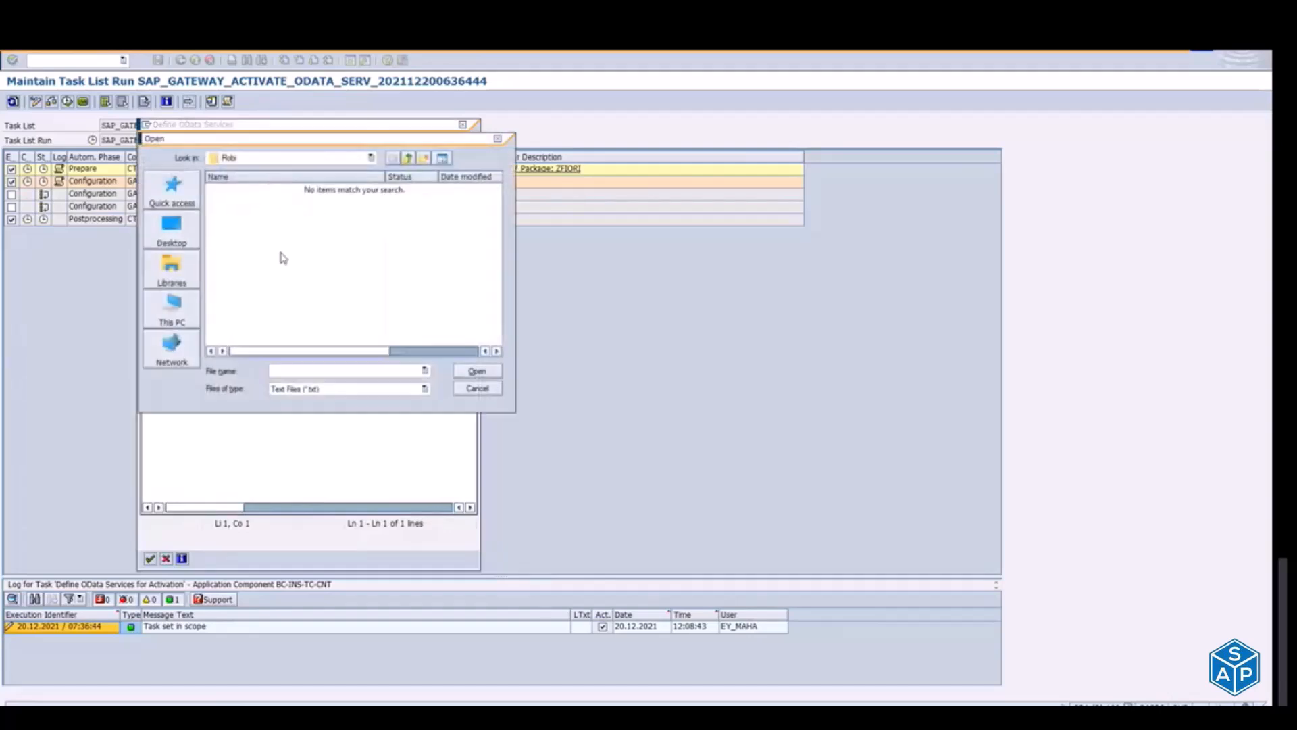
key(Escape)
key(alt+Tab)
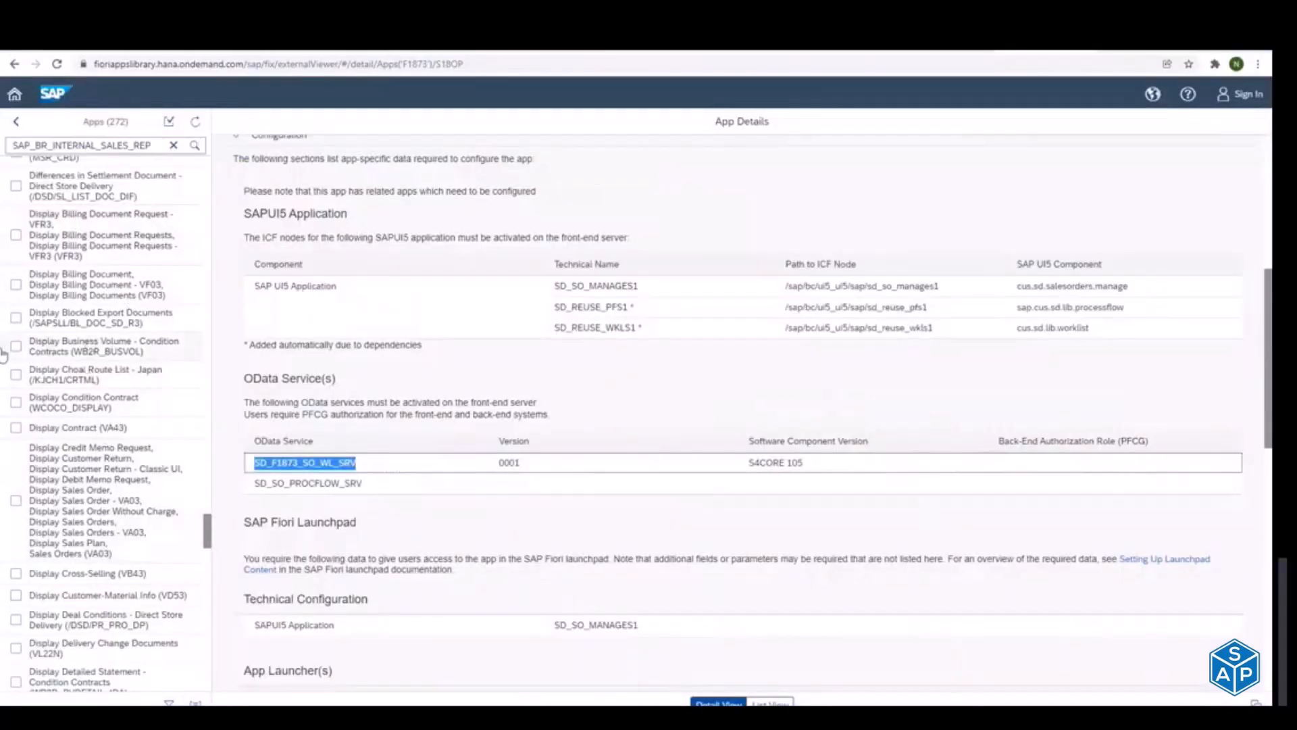
key(alt+Tab)
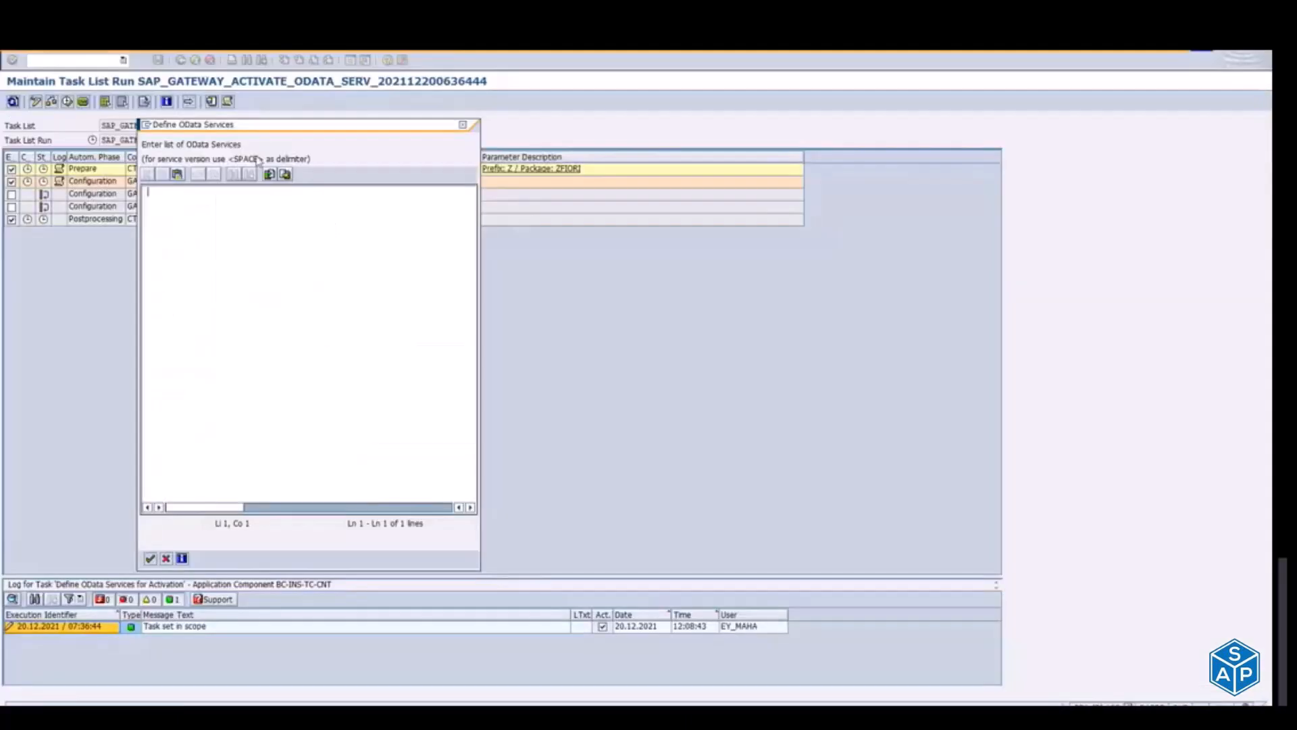
click(267, 177)
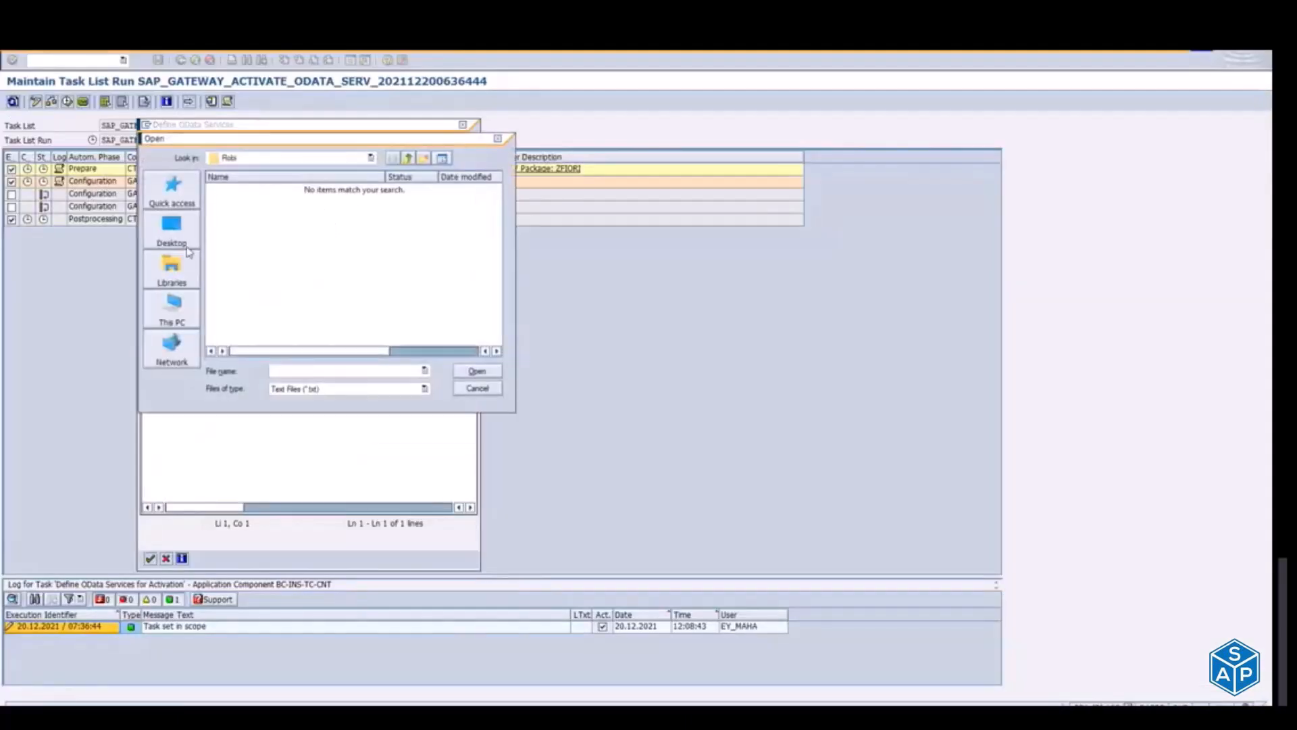
key(Escape)
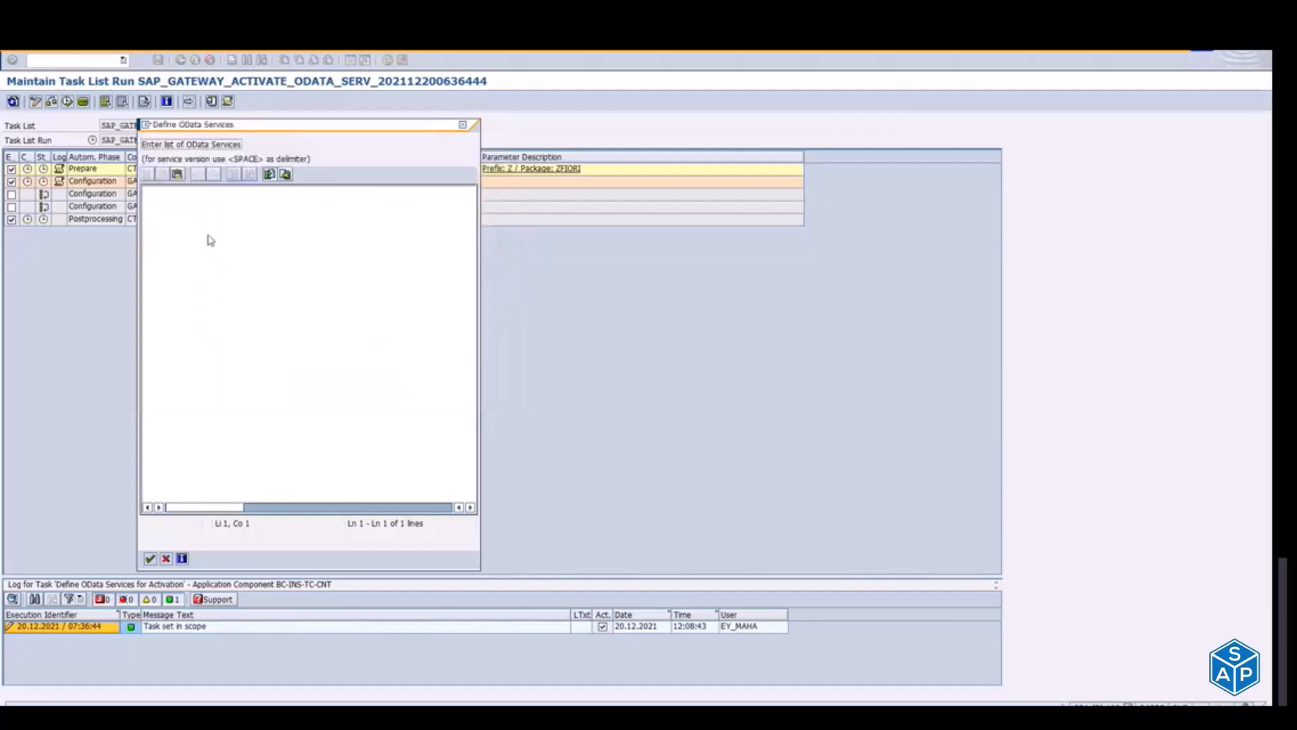
Step: Copy the service name SD_F1873_SO_WL_SRV from the SAP Fiori apps library into the list of OData services
key(alt+Tab)
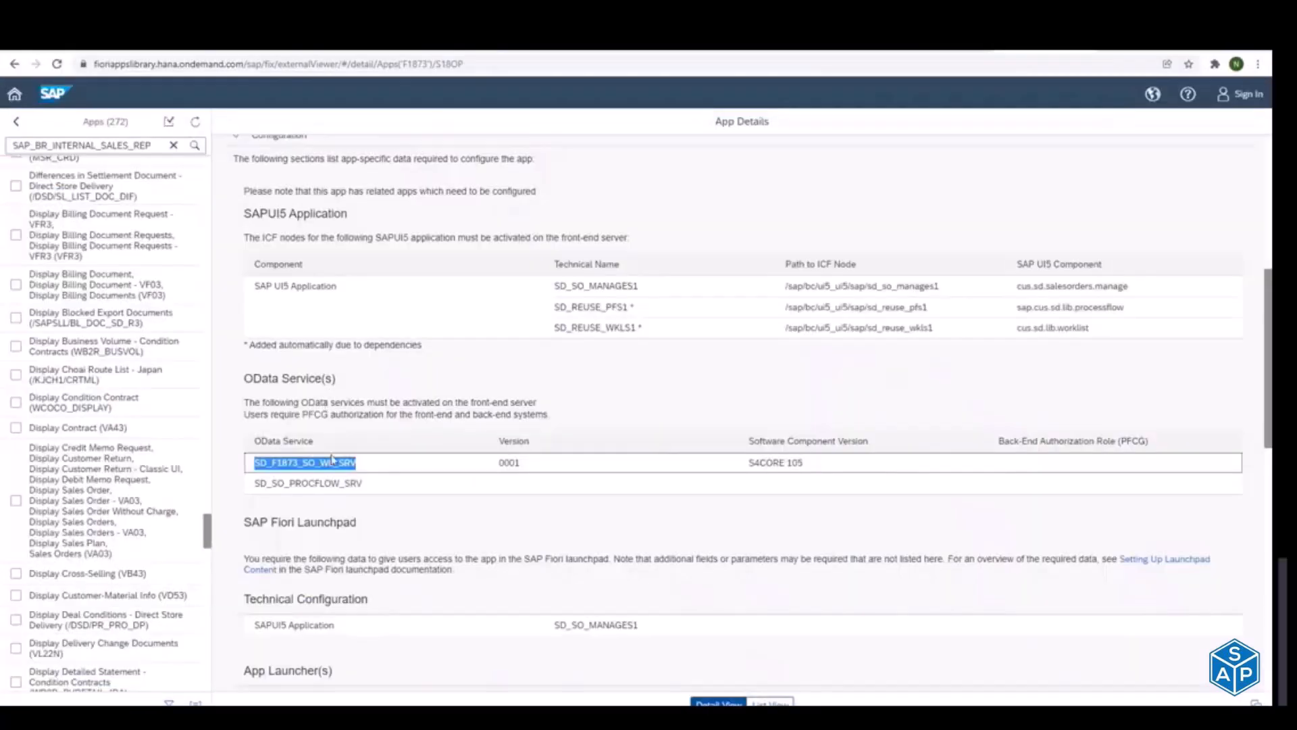
key(ctrl+c)
key(alt+Tab)
key(ctrl+v)
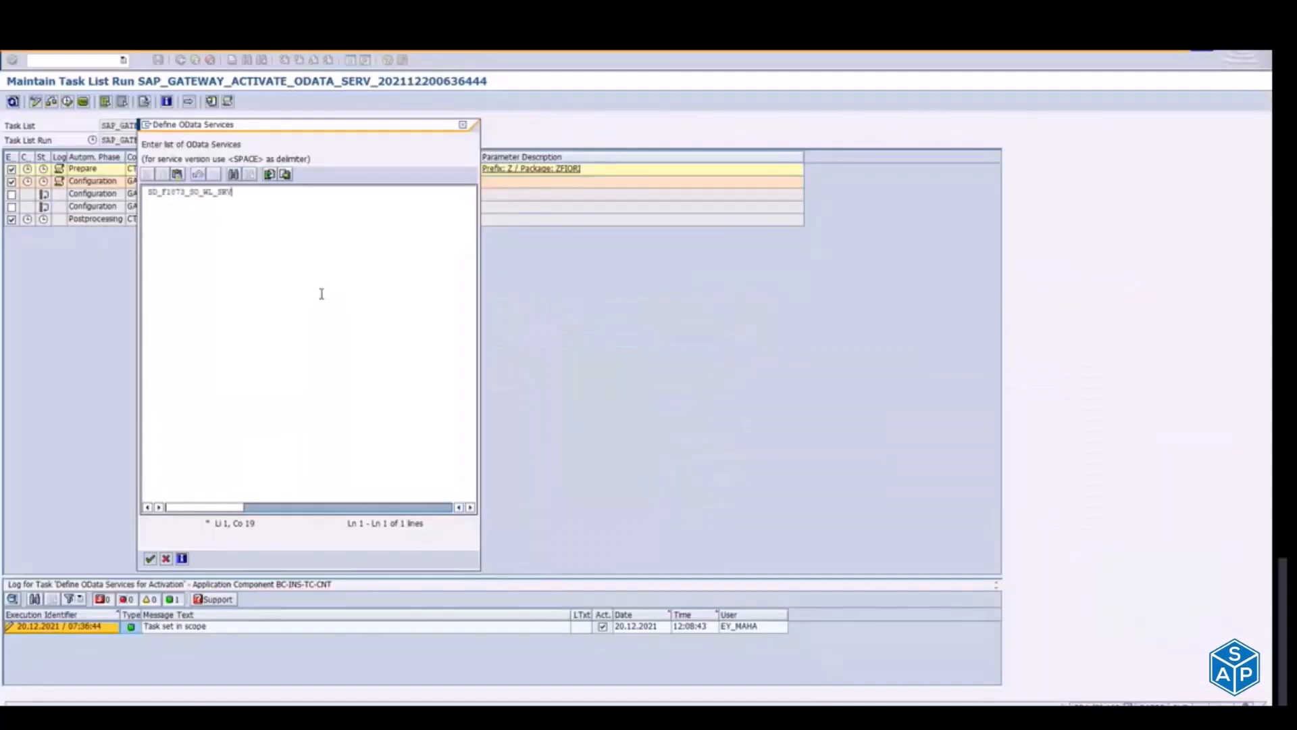
Step: Copy SD_SO_PROCFLOW_SRV from the apps library onto the second line of the OData services list
key(alt+Tab)
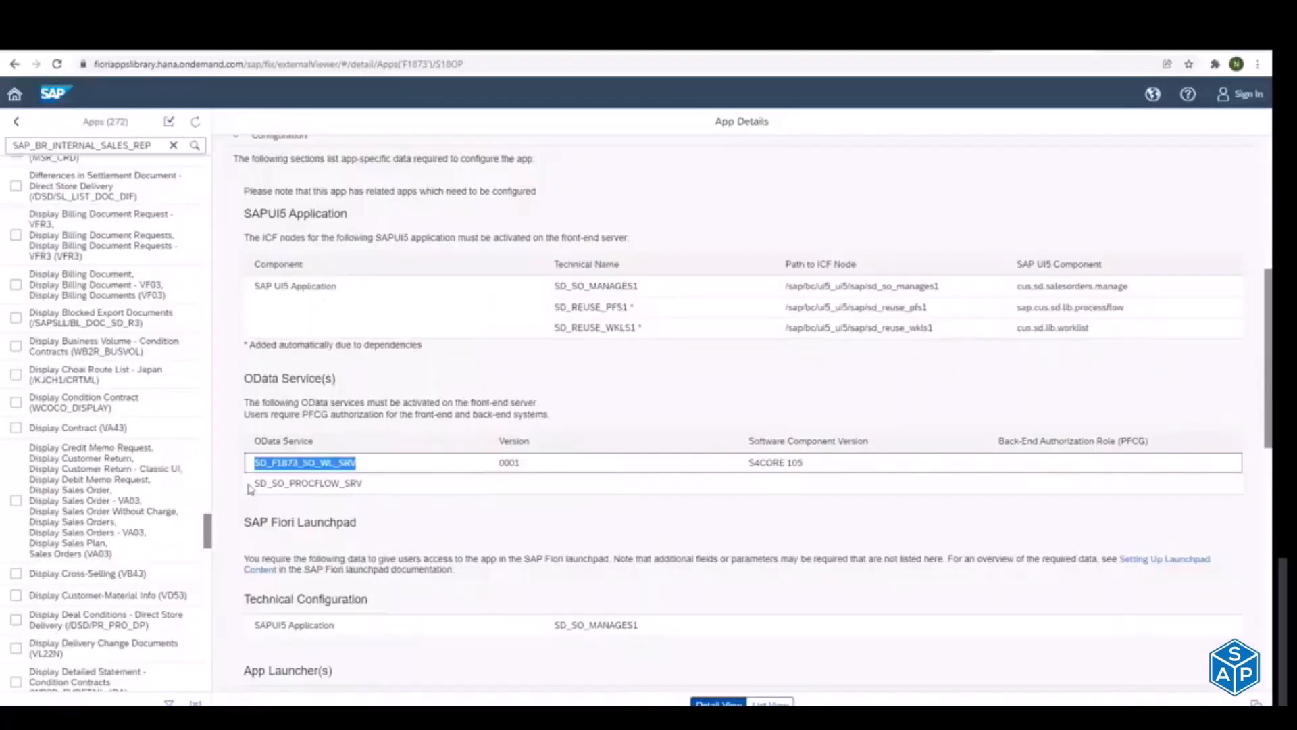
drag(253, 484, 378, 480)
key(ctrl+c)
key(alt+Tab)
key(ctrl+v)
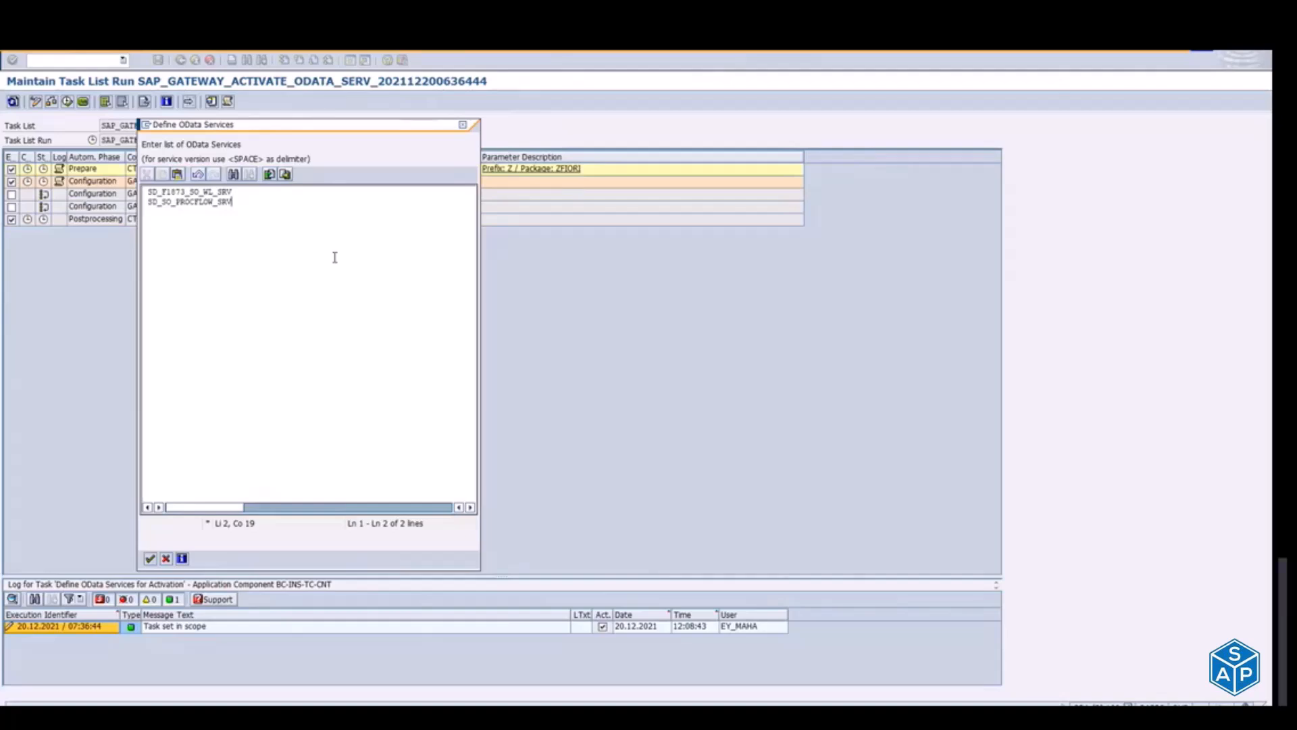
Step: Show the Fiori apps library as a list with the OData Service(s) column added, and download the list
key(alt+Tab)
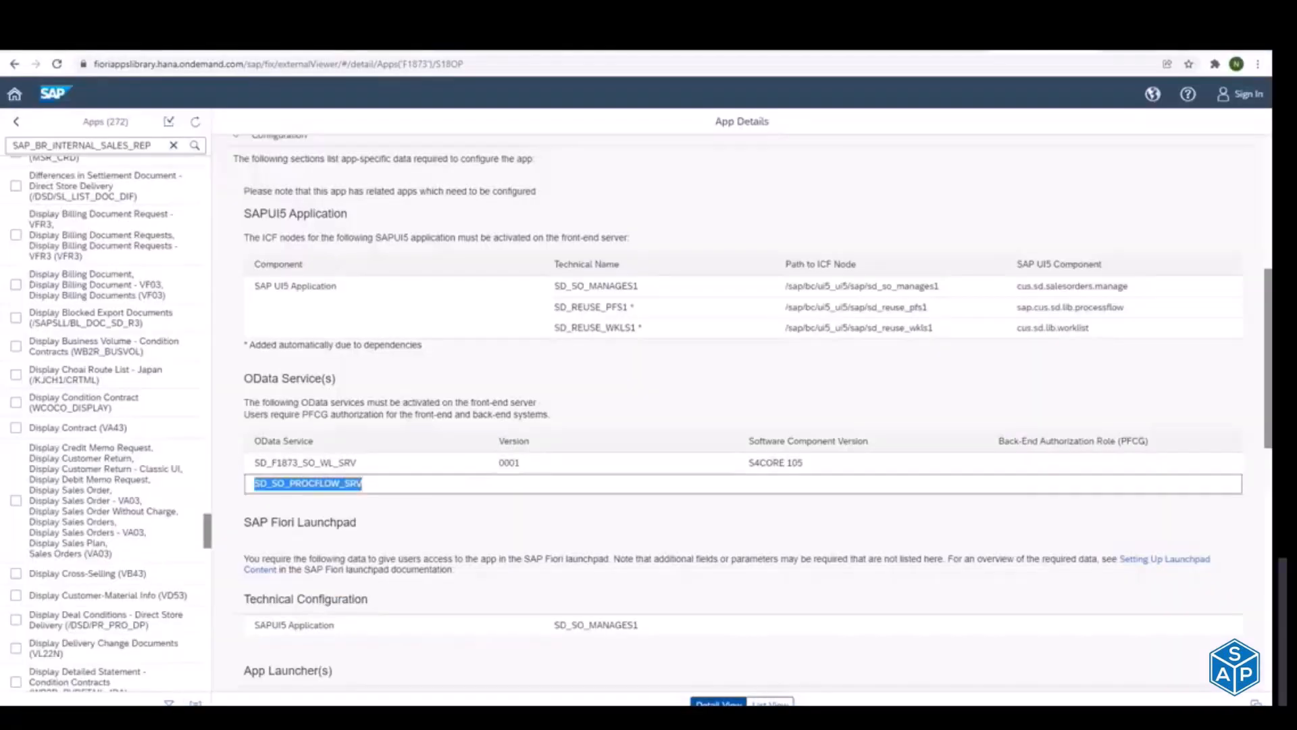
click(770, 704)
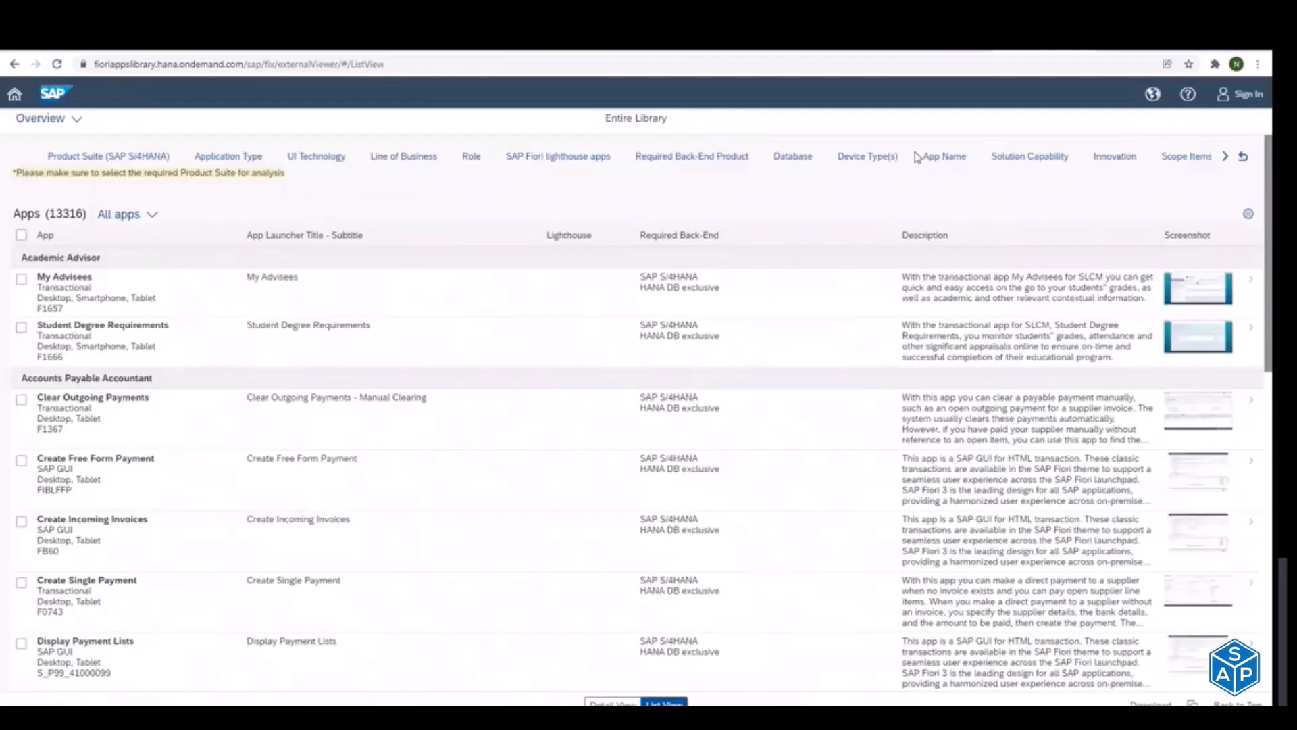
click(1248, 213)
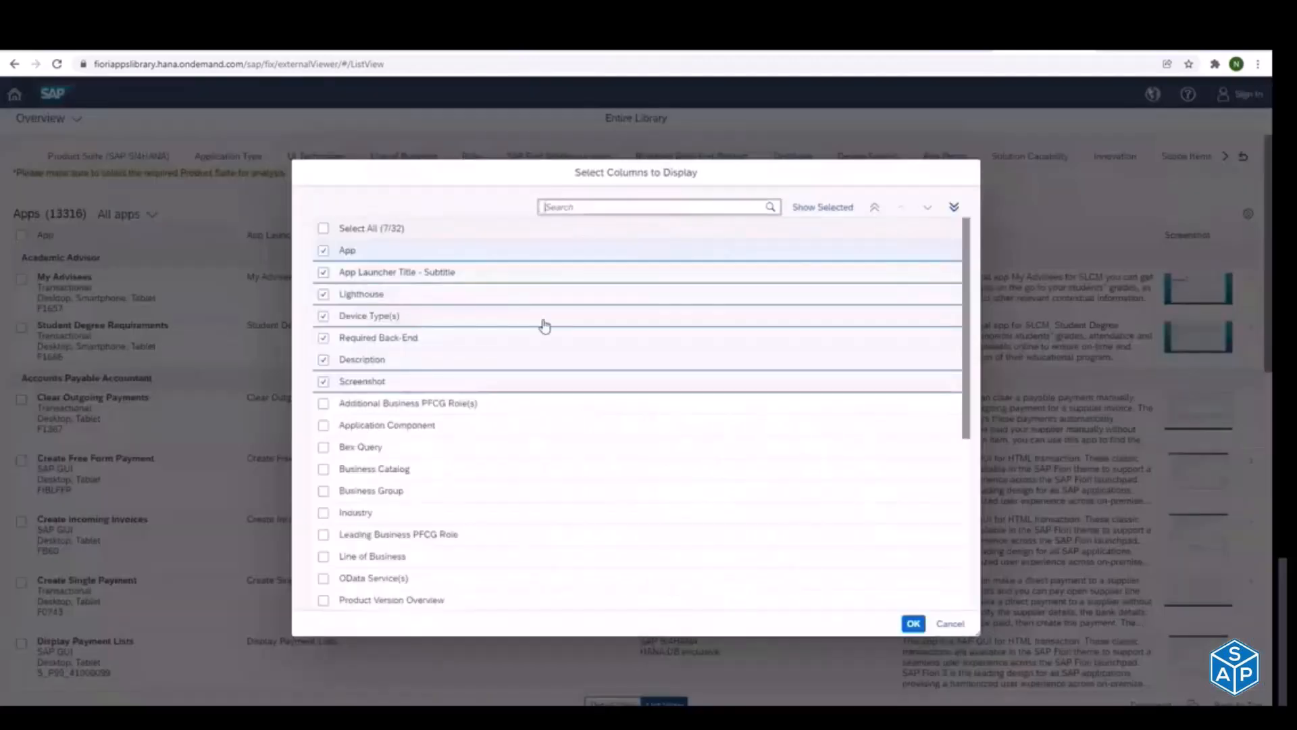
click(569, 201)
text(odat)
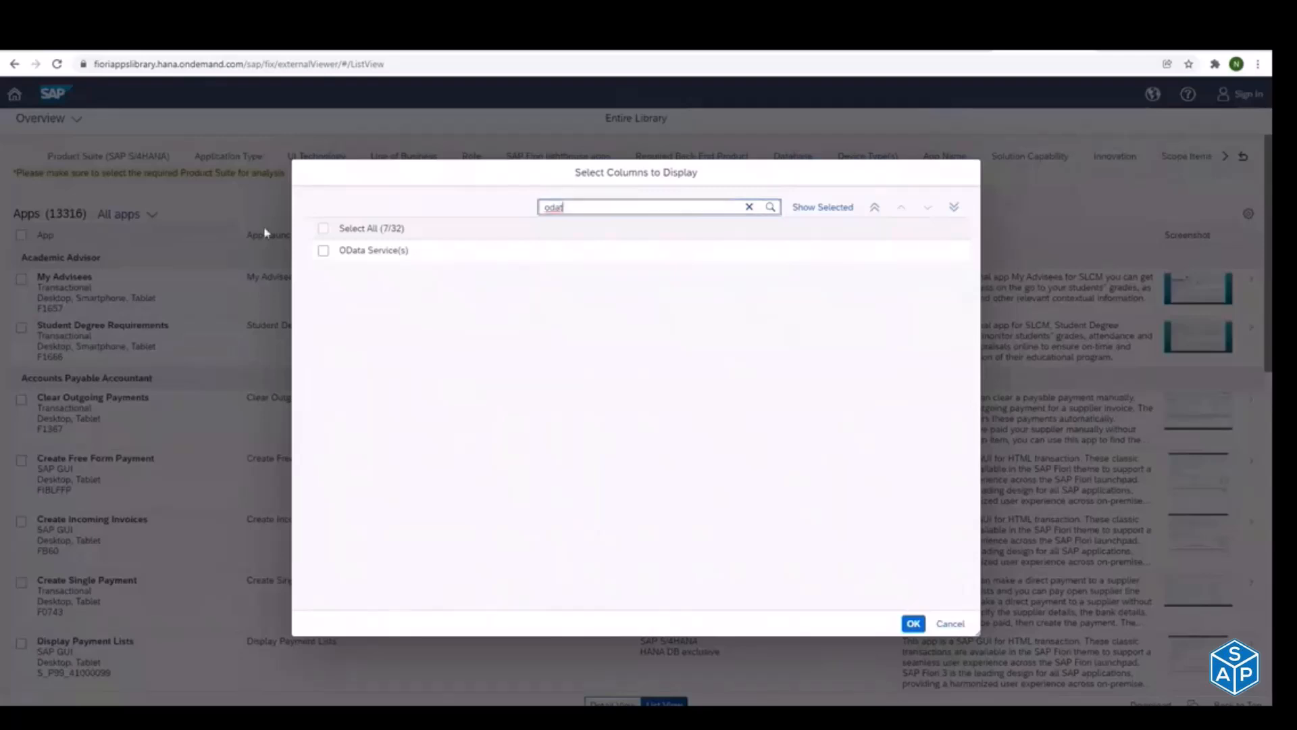
click(323, 250)
click(915, 624)
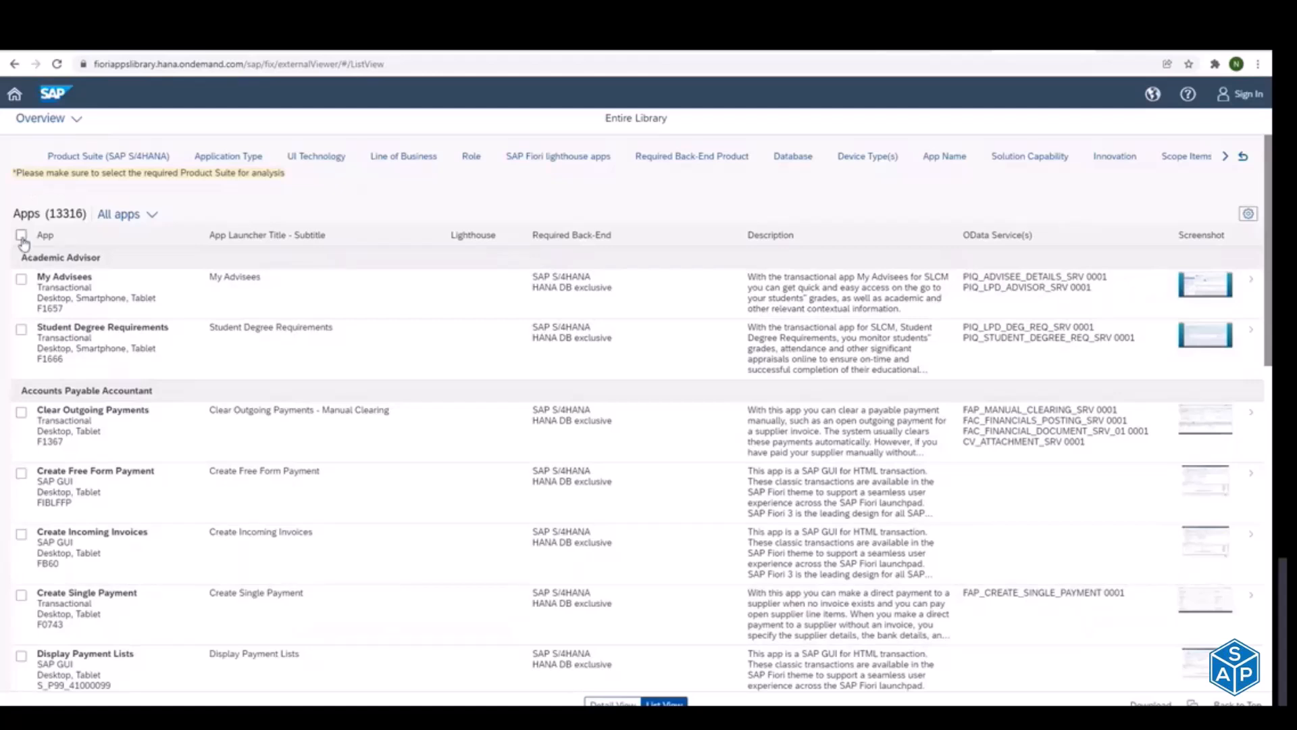
click(1150, 703)
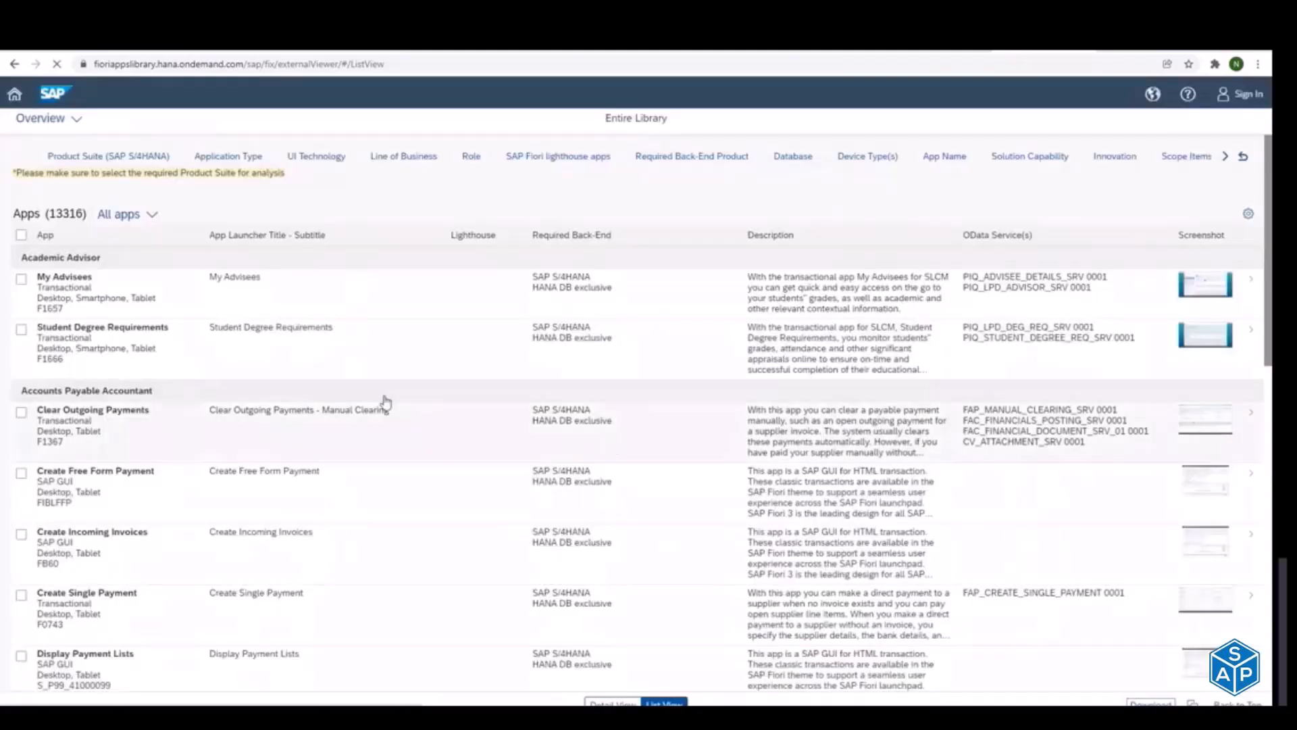
Step: Reduce the app list's displayed columns to OData Service(s) only, deselecting App, App Launcher Title, Lighthouse, Device Type(s), Required Back-End, Description and Screenshot
click(1247, 215)
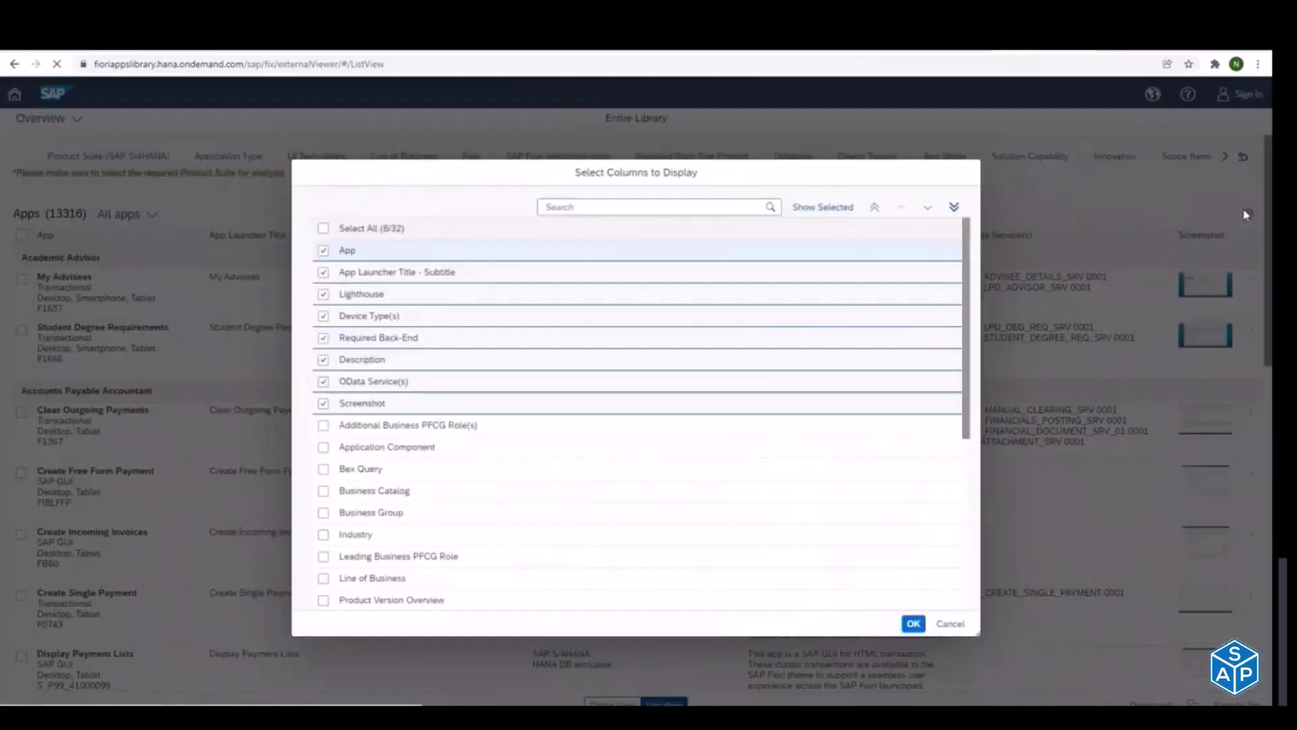
click(324, 251)
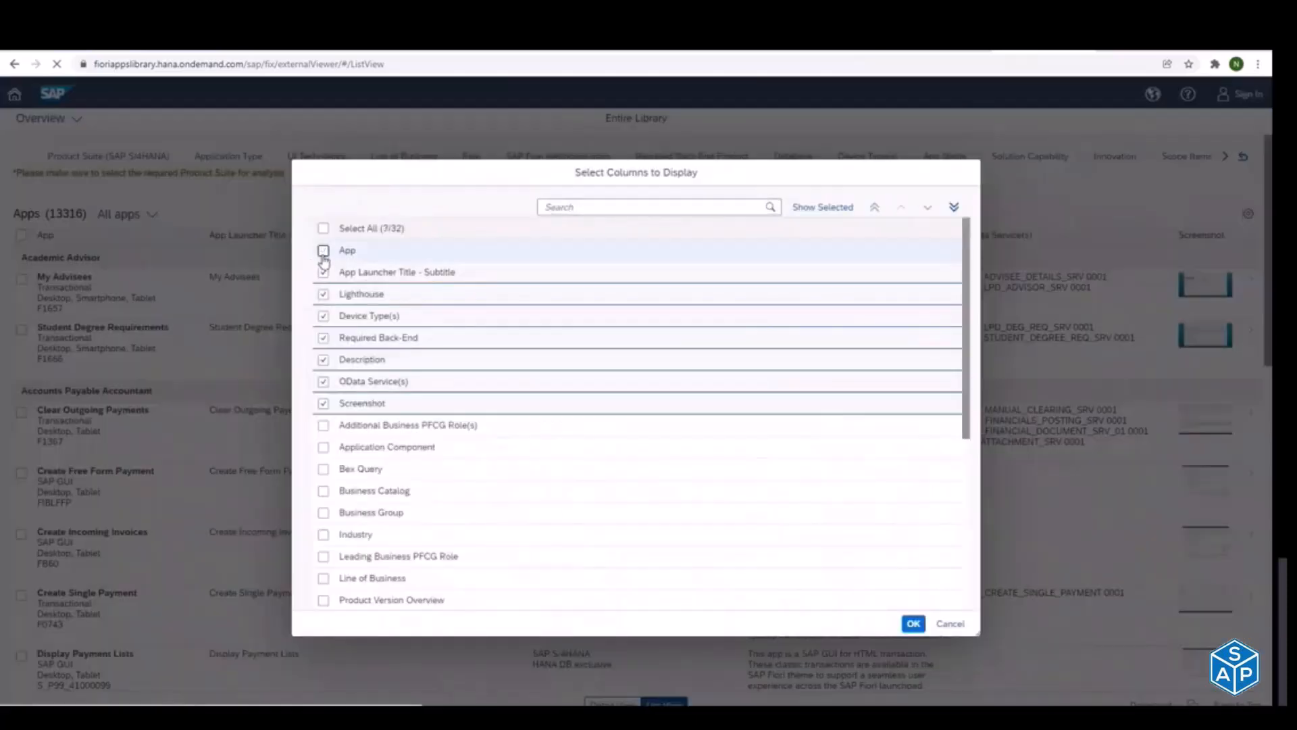
click(324, 272)
click(324, 316)
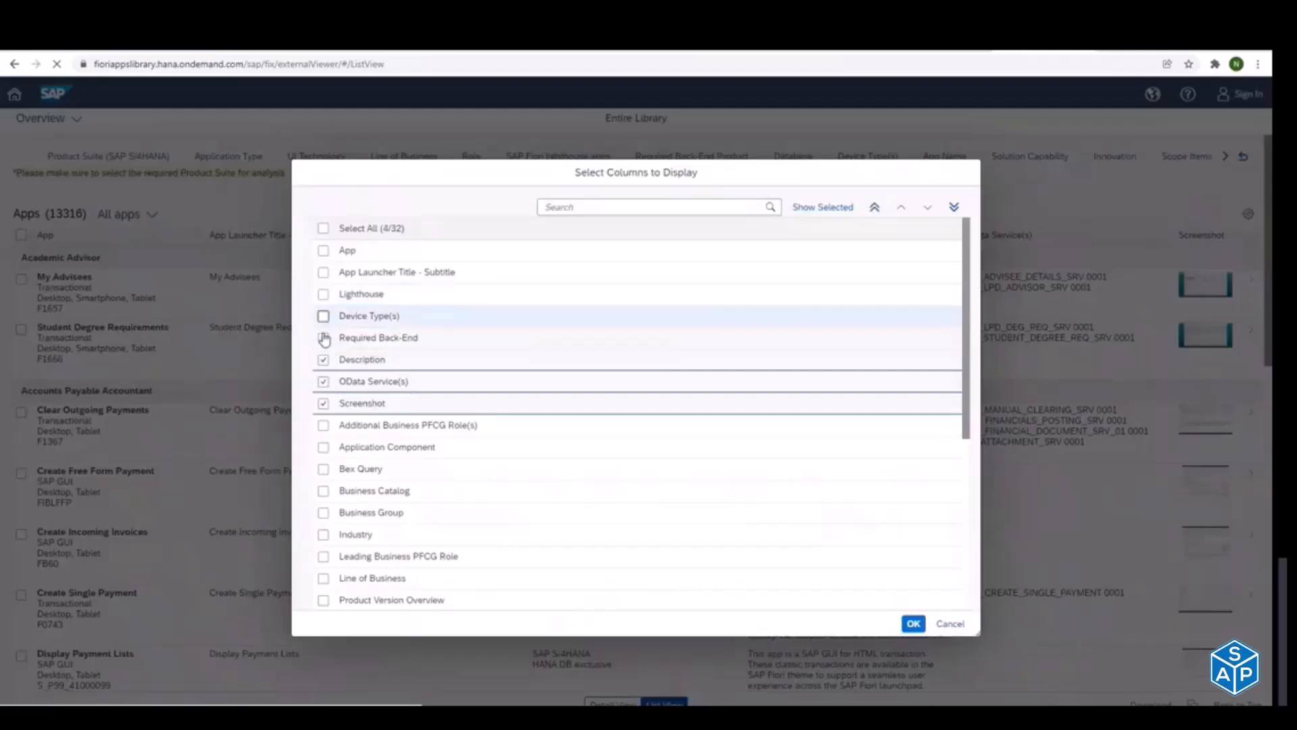
click(324, 338)
click(324, 360)
click(323, 403)
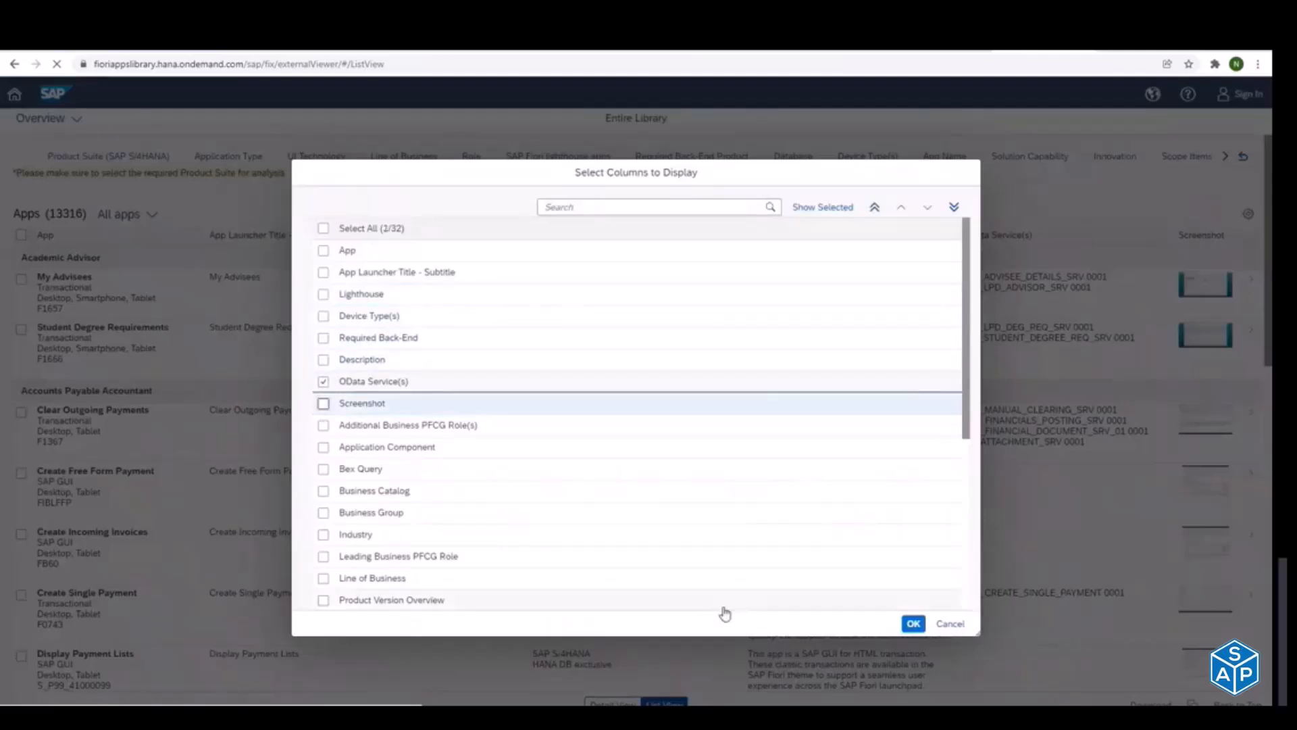
click(914, 624)
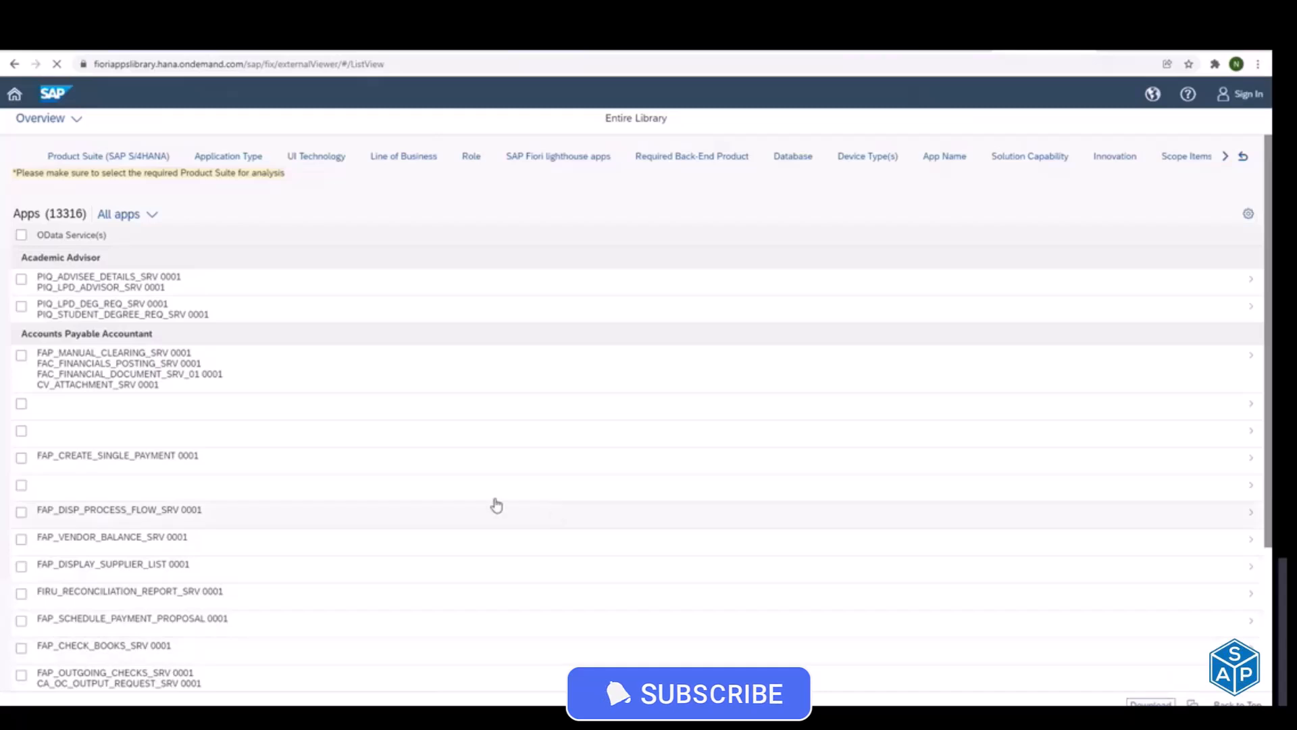
Step: Locate the downloaded Excel.csv in the Downloads folder and open it in Excel
key(alt+Tab)
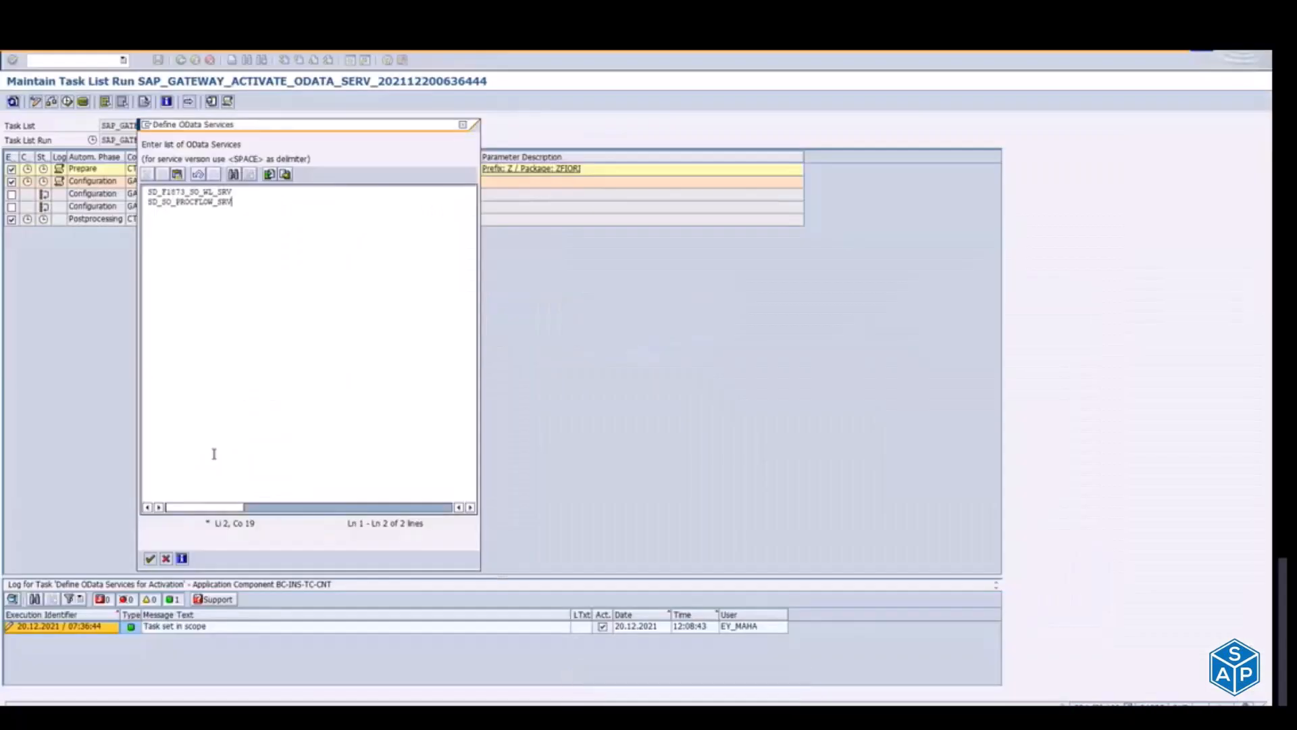
key(alt+Tab)
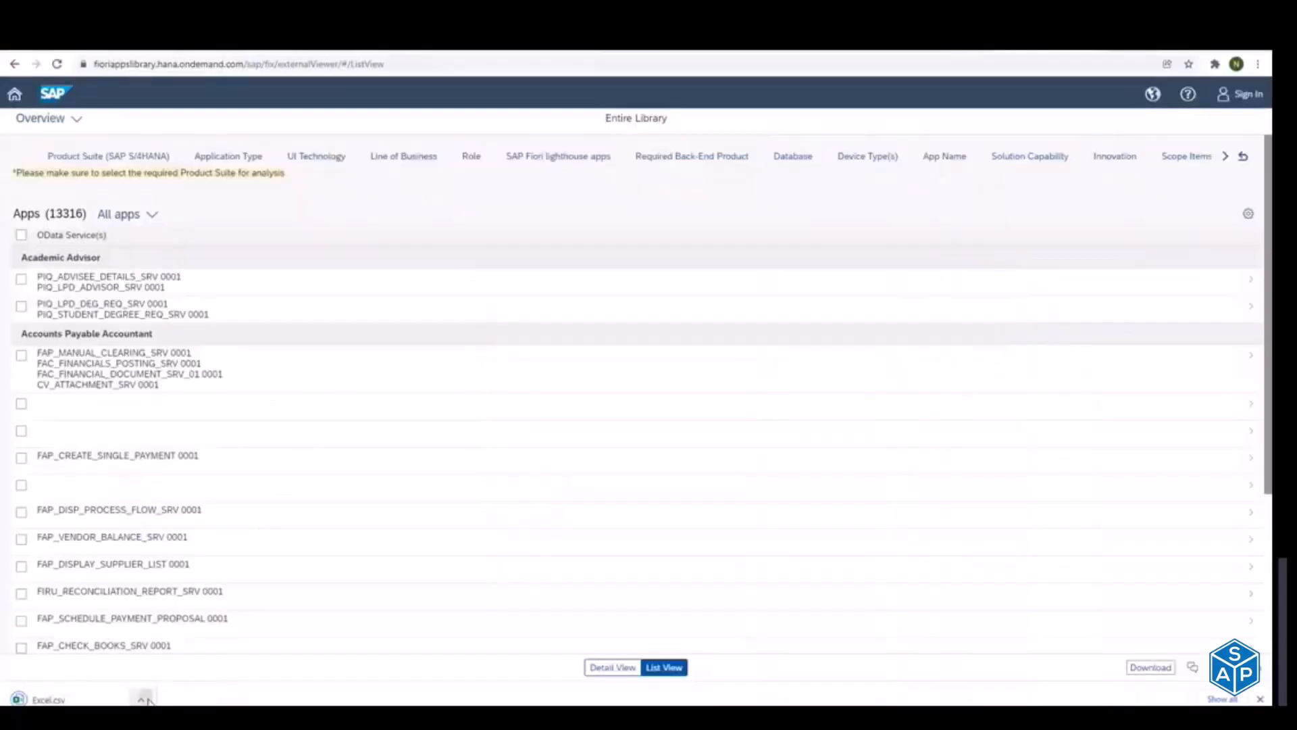
click(143, 700)
click(196, 658)
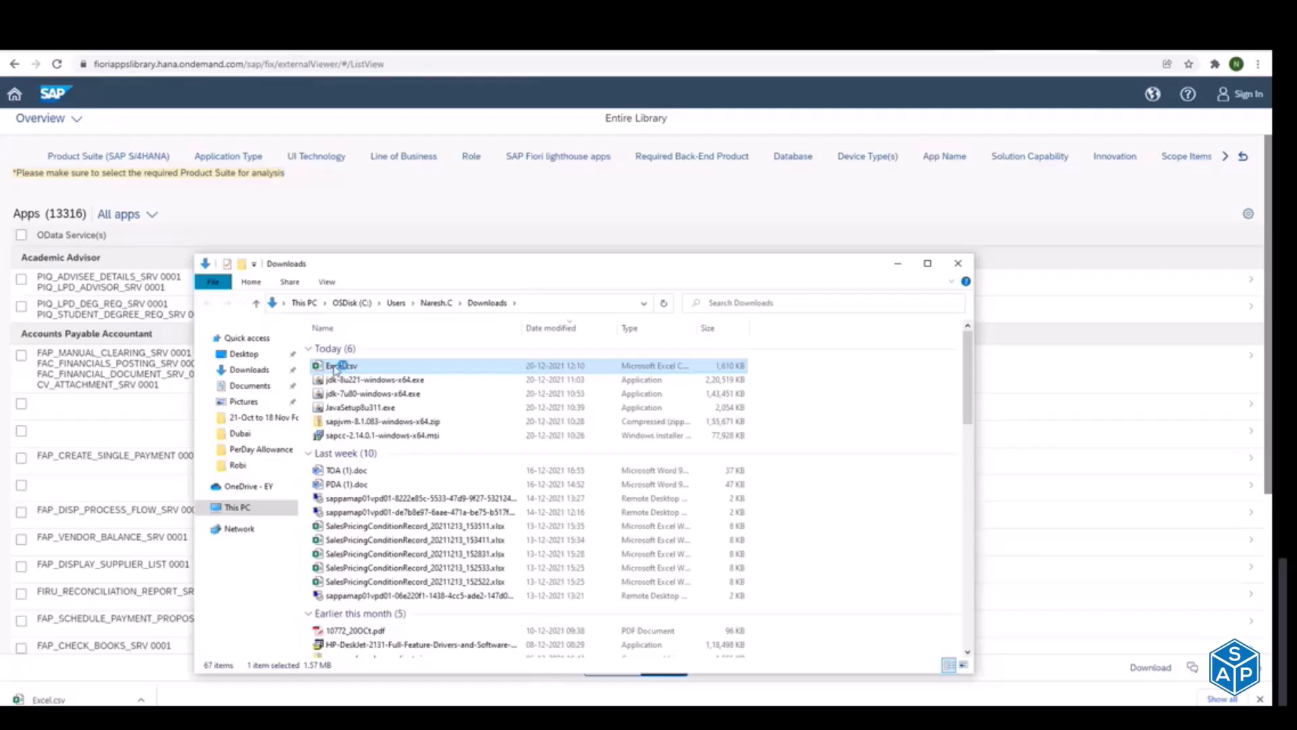
double_click(334, 366)
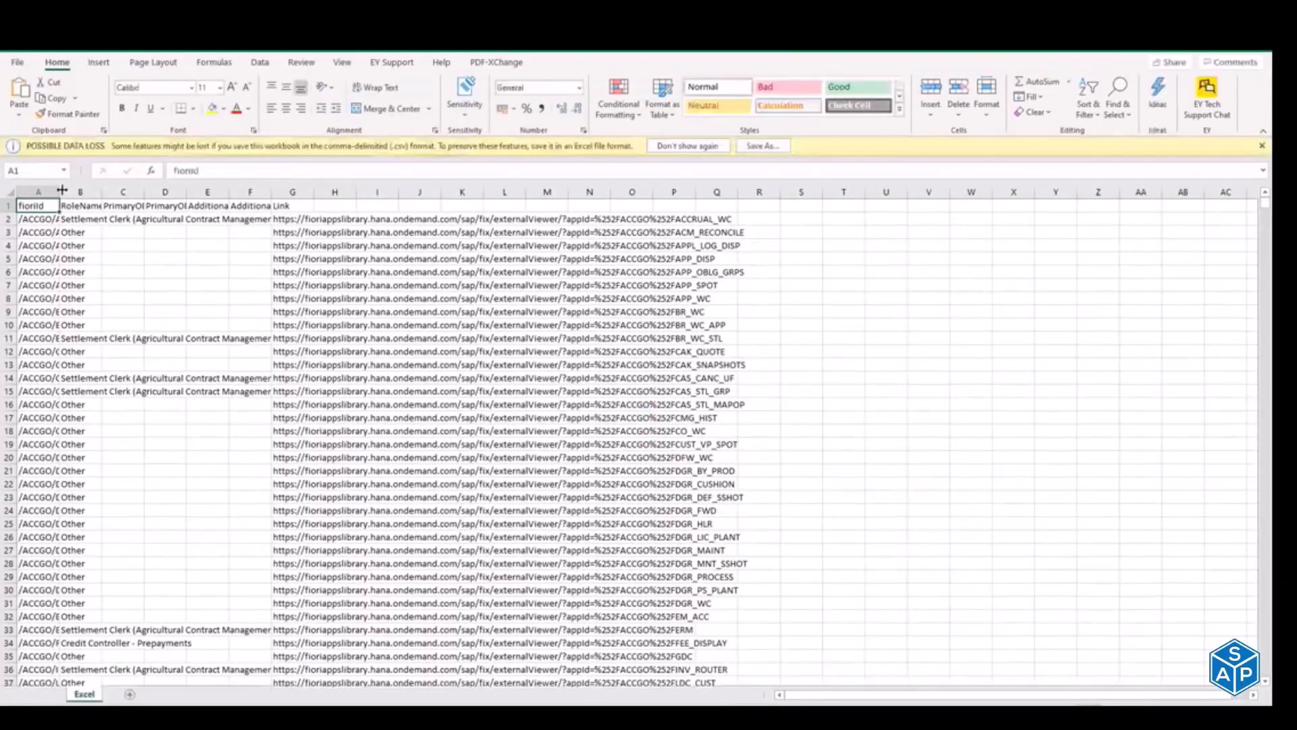
Step: Widen the fioriId column to fit its contents and look through the app IDs and role names
double_click(60, 191)
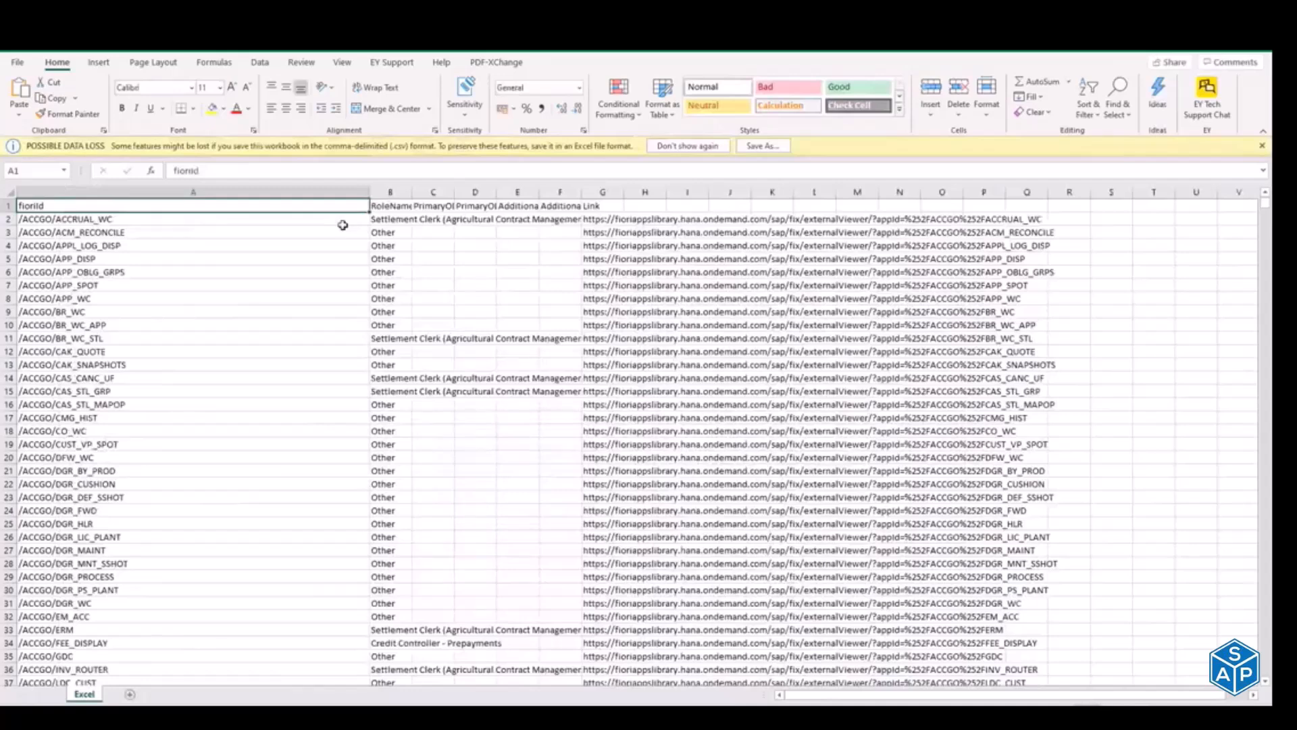
click(212, 350)
key(Page_Down)
key(Page_Down)
key(Page_Down)
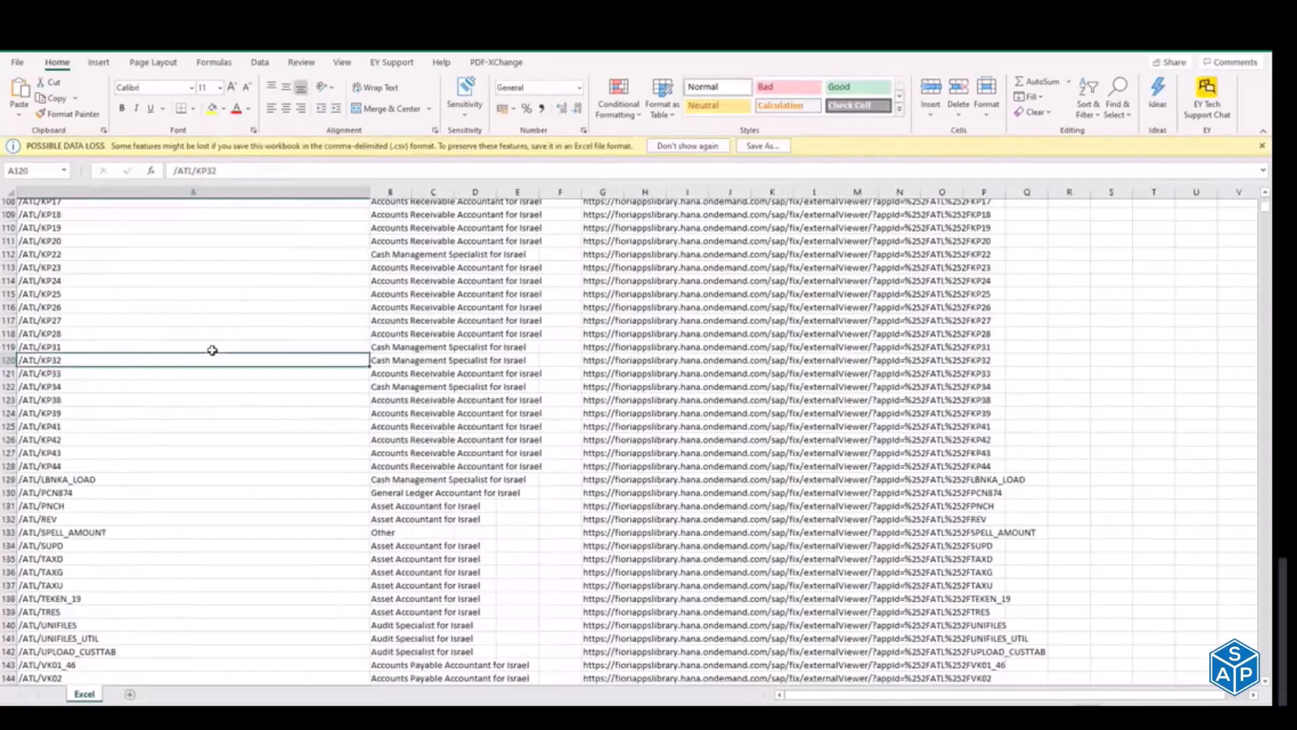
key(Page_Down)
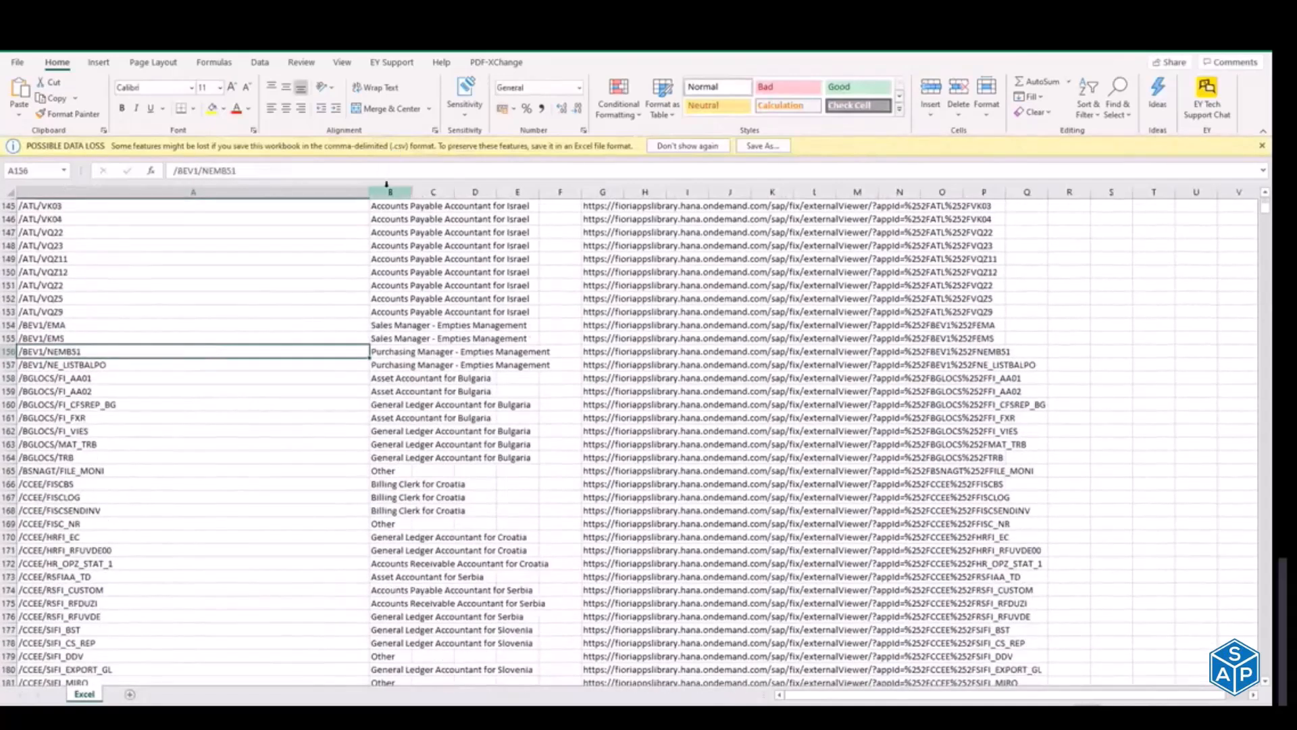
Step: Delete columns B to M from the downloaded app list
drag(386, 184, 858, 259)
click(395, 259)
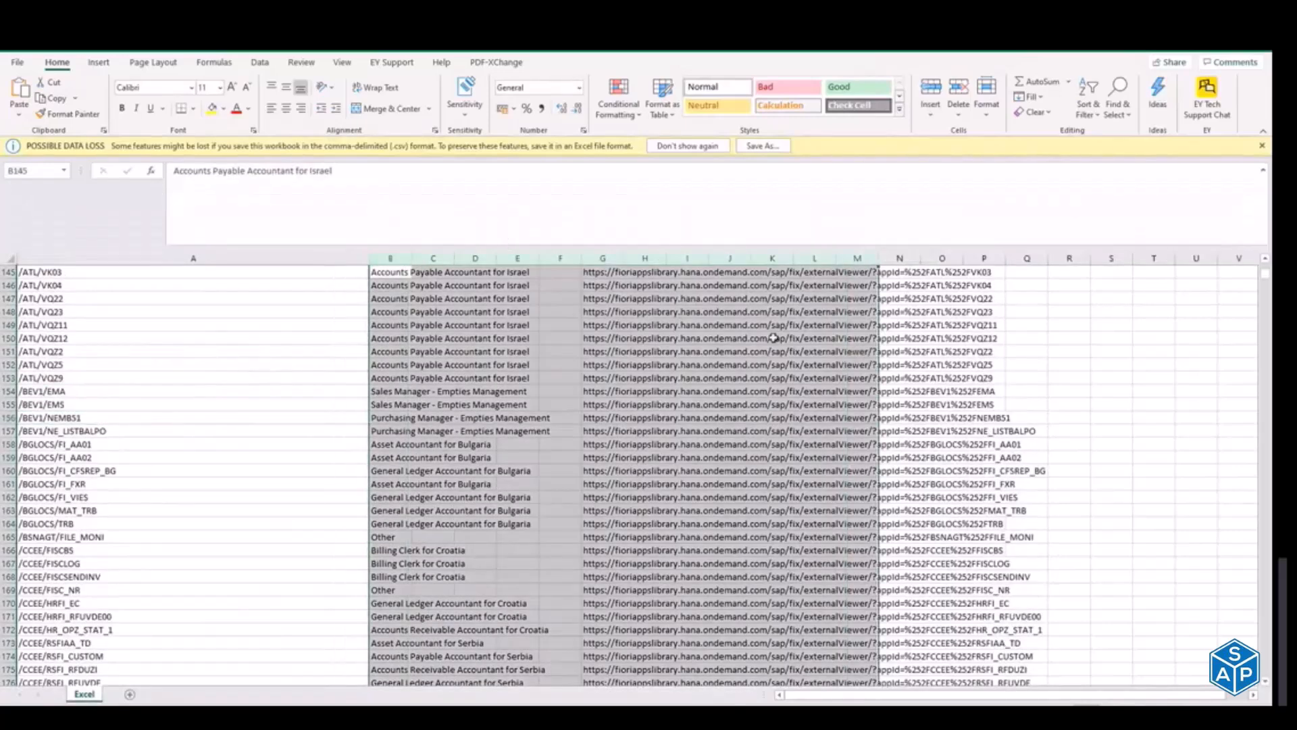
right_click(508, 328)
click(559, 469)
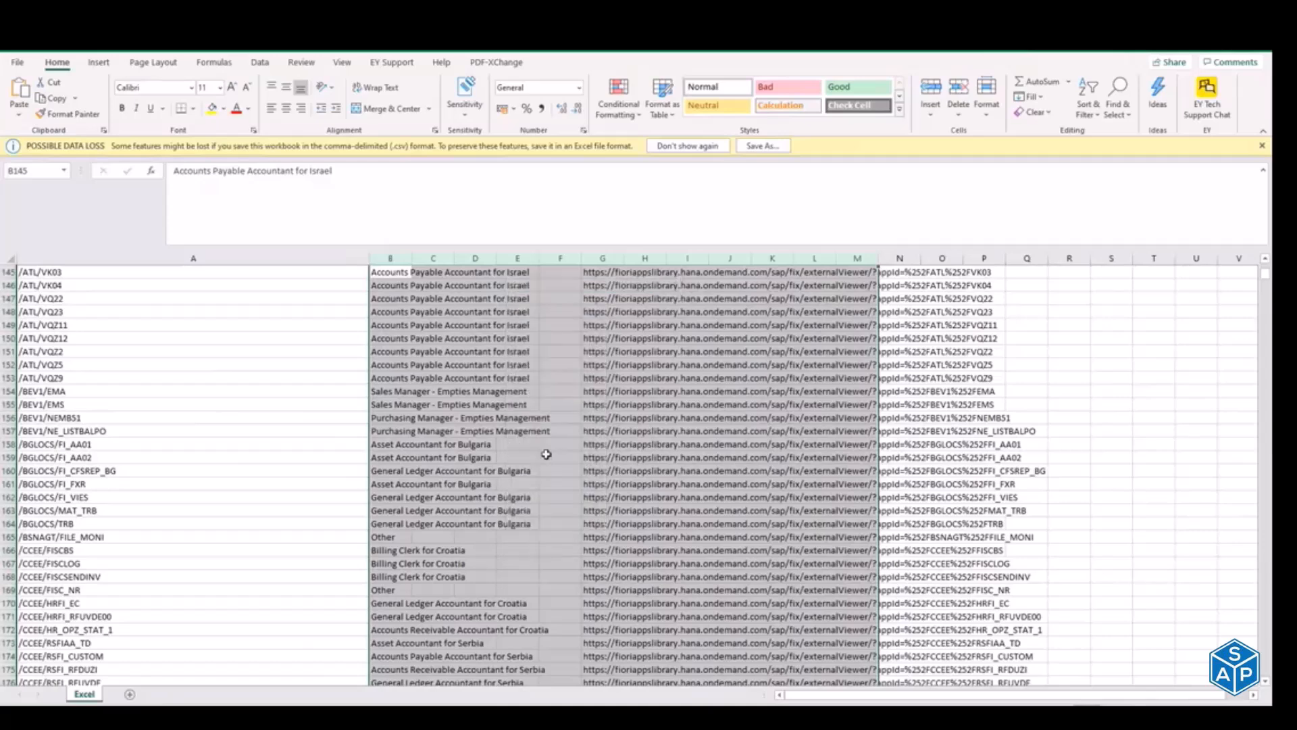
Step: Look through the fioriId entries for OData service data, and close Excel.csv without saving the changes
click(8, 392)
click(59, 418)
key(Page_Down)
key(Page_Down)
key(Page_Down)
key(Page_Down)
key(Page_Down)
key(Page_Down)
key(Page_Down)
key(Page_Down)
key(Page_Down)
key(Page_Down)
key(Page_Down)
key(Page_Down)
key(Page_Down)
key(Page_Down)
key(Page_Down)
key(Page_Down)
key(Page_Down)
key(Page_Down)
key(Page_Down)
key(Page_Down)
key(Page_Down)
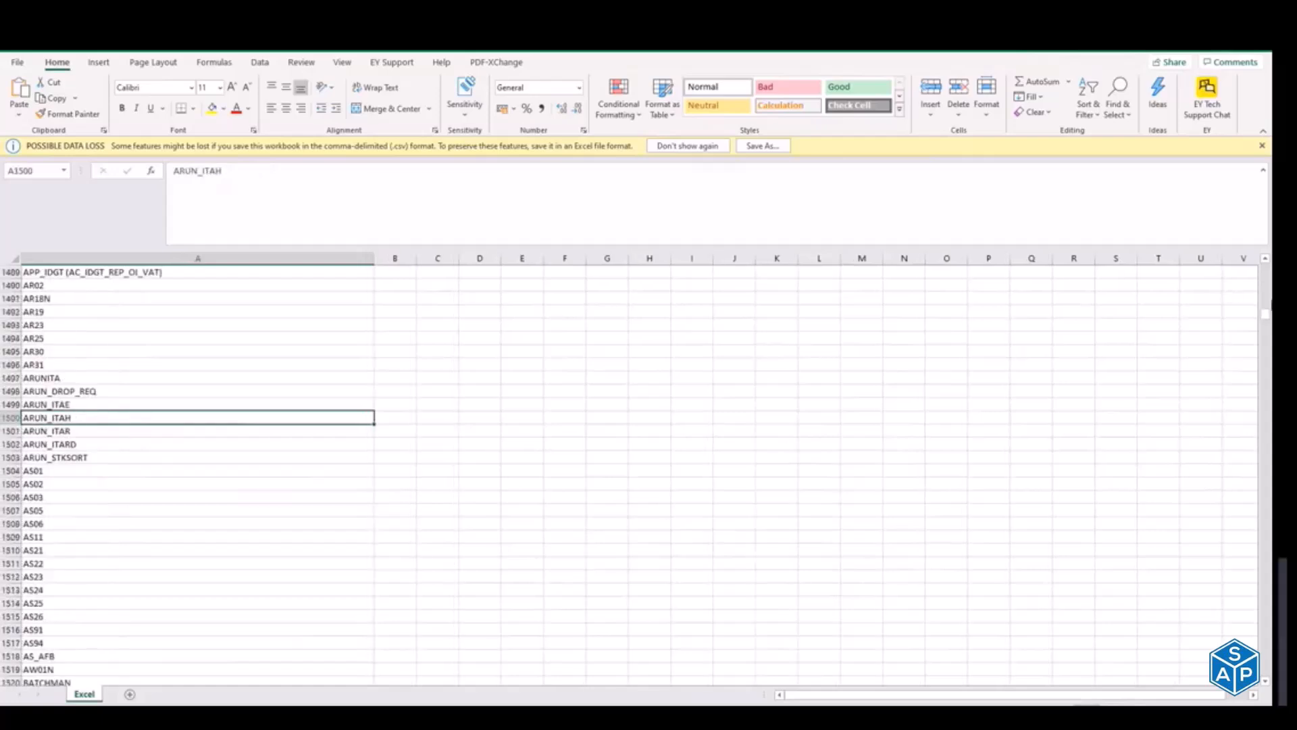
drag(1268, 313, 1266, 269)
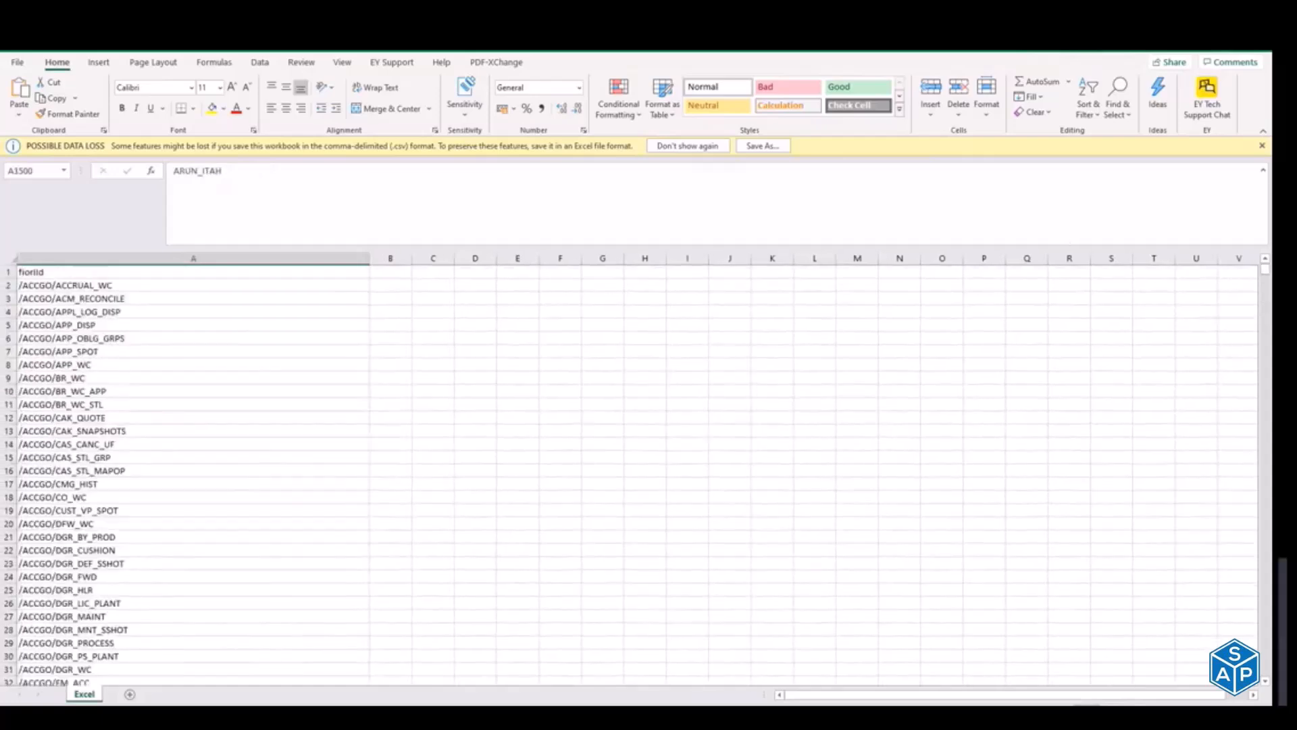
click(1261, 47)
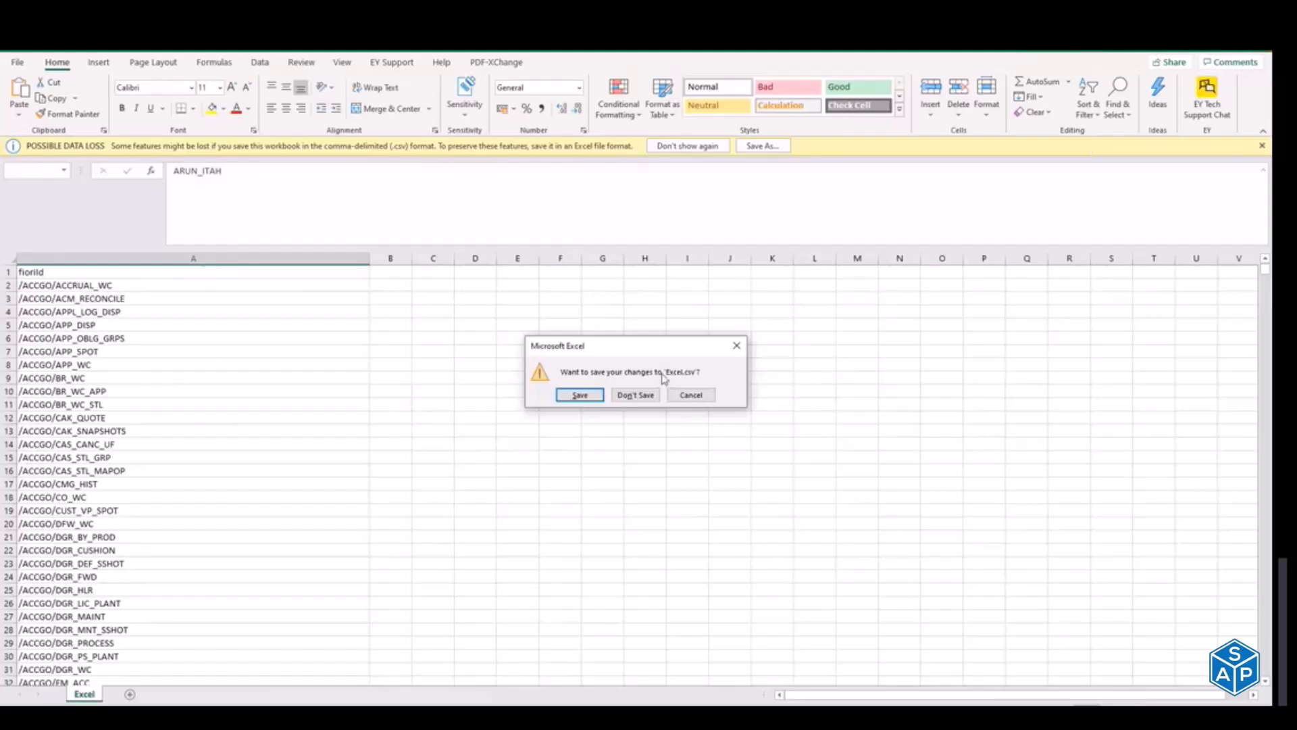
click(636, 394)
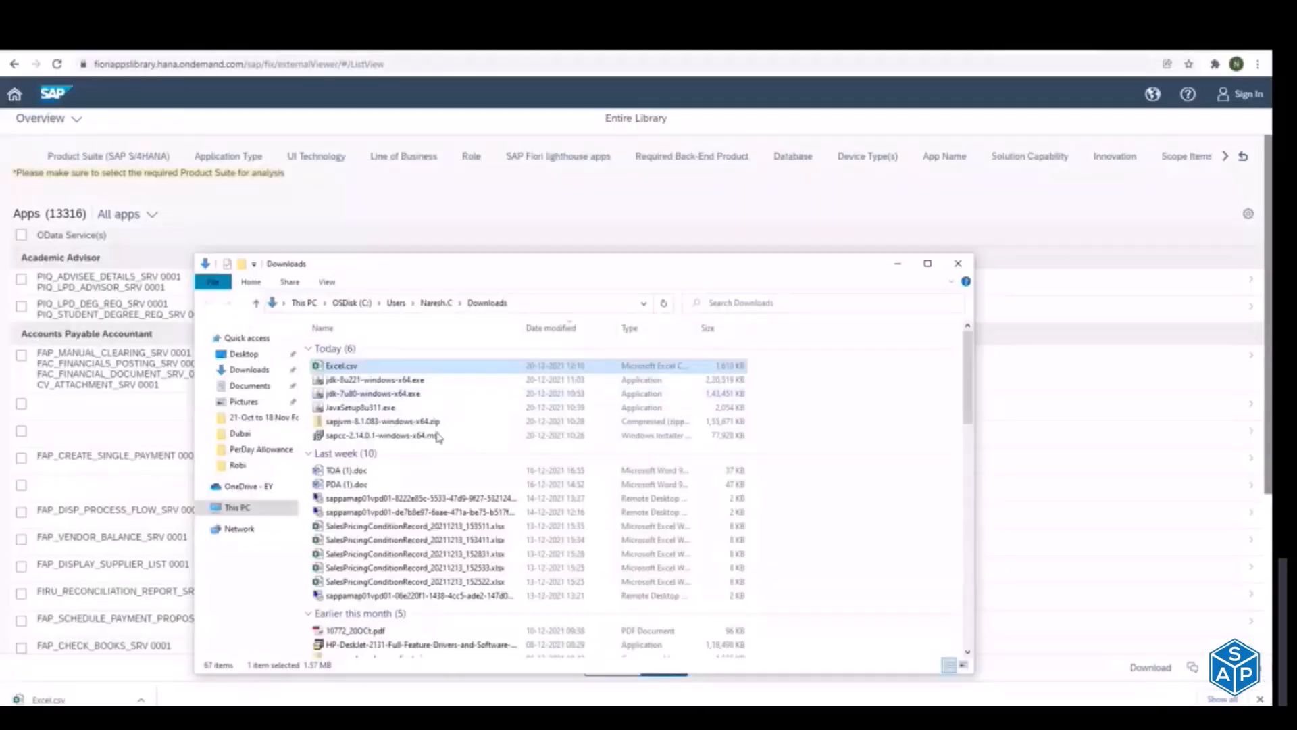
Step: Return to the Define OData Services list in SAP GUI and confirm SD_F1873_SO_WL_SRV and SD_SO_PROCFLOW_SRV without importing a file
key(alt+Tab)
key(alt+Tab)
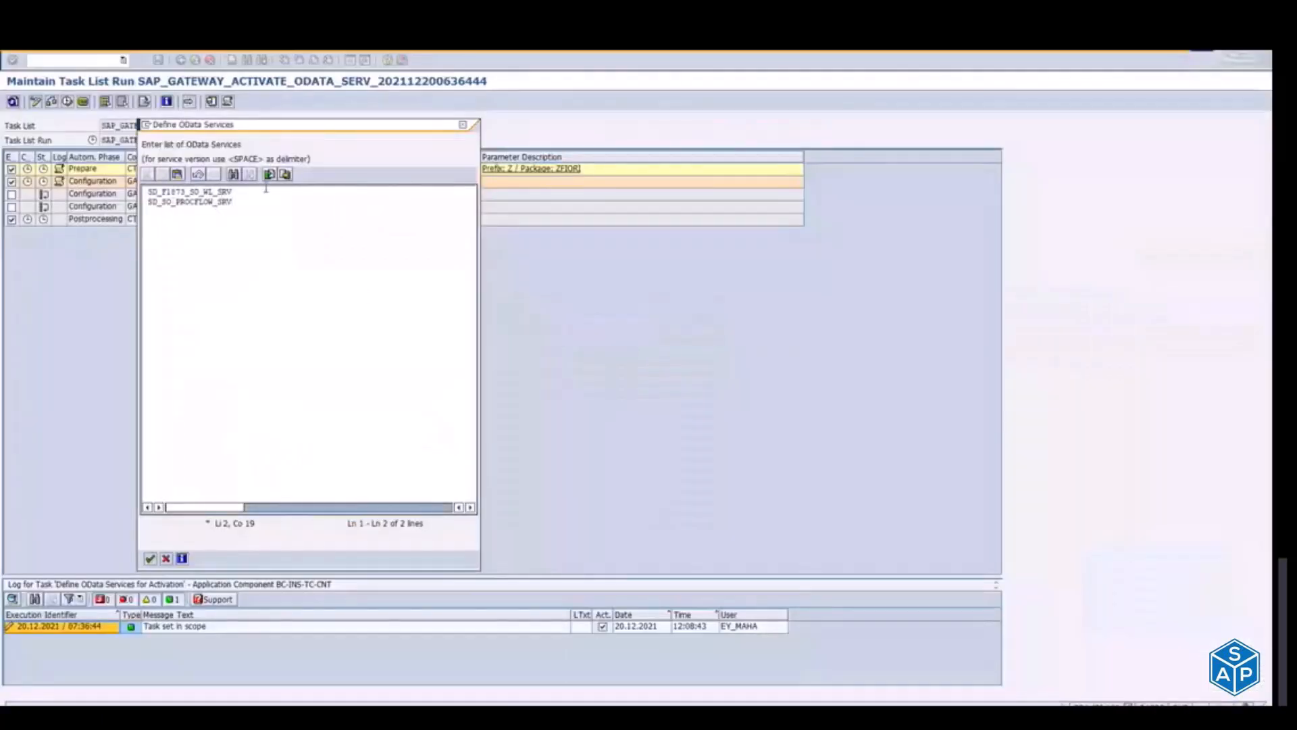
click(270, 176)
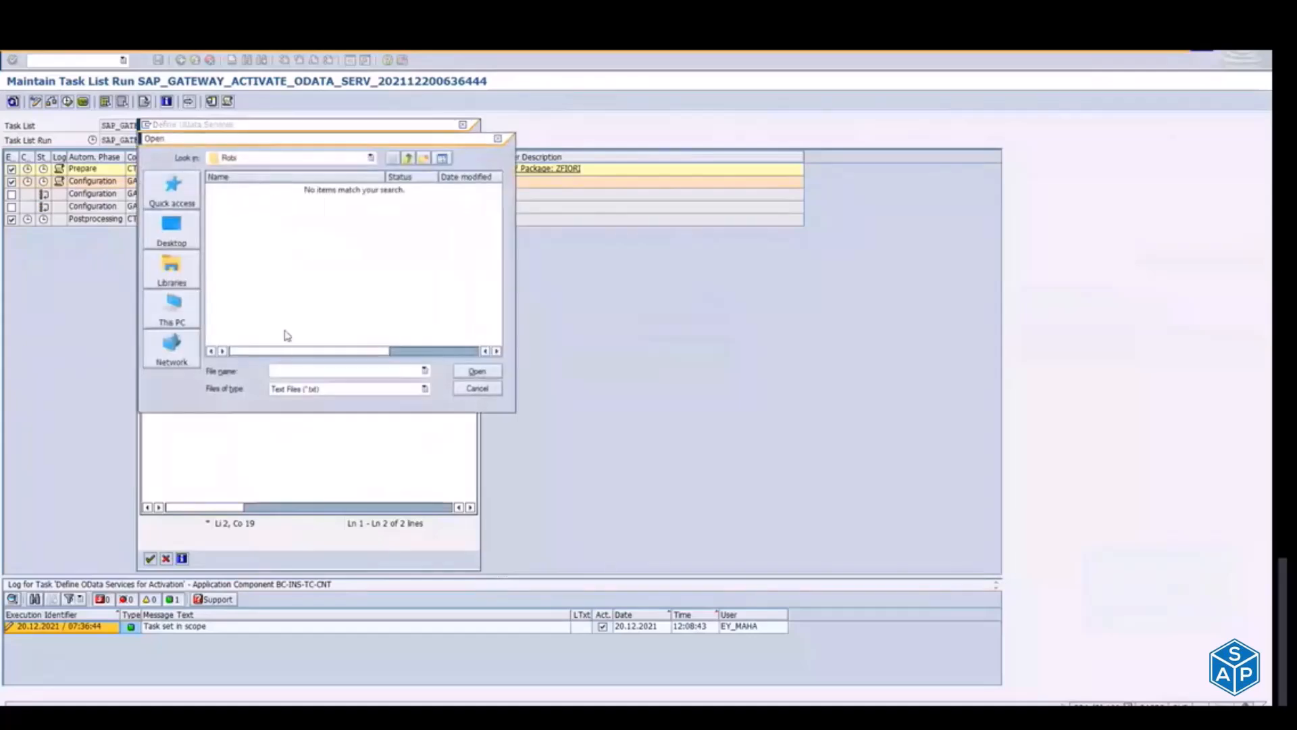
key(Escape)
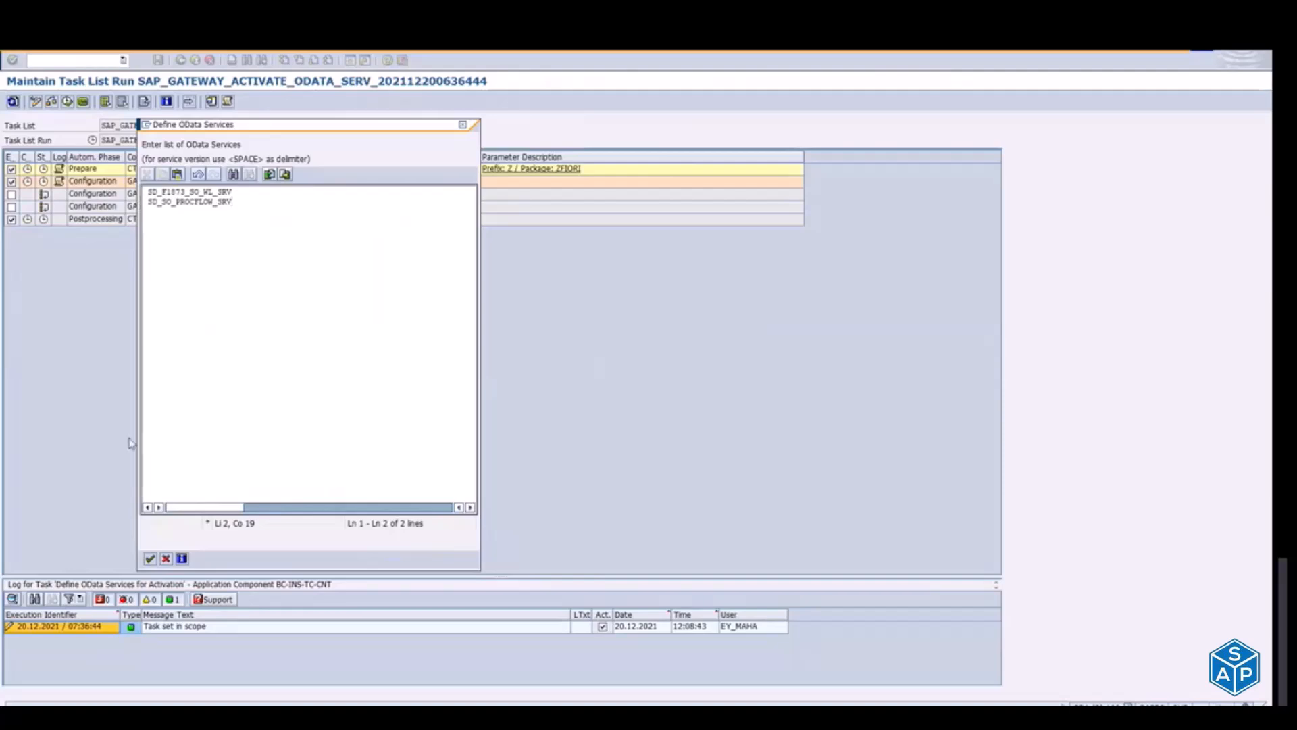
click(149, 559)
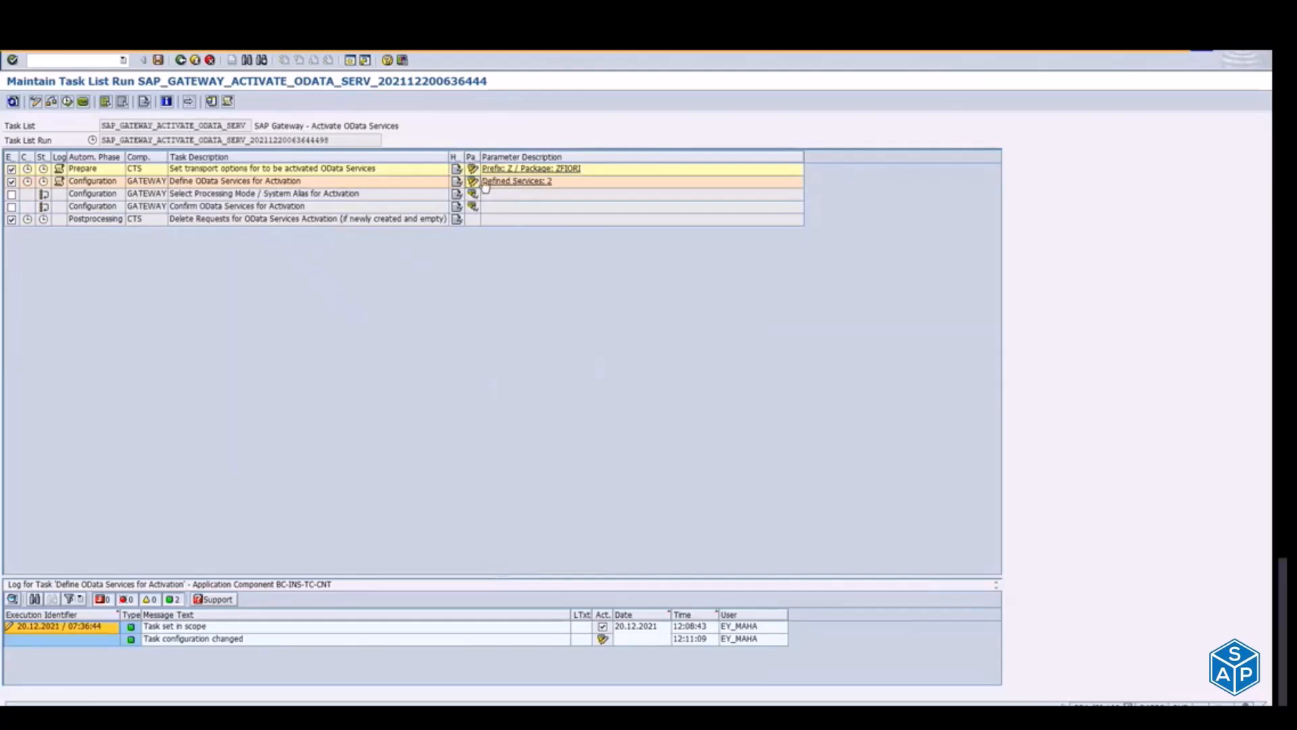
Step: Include the Select Processing Mode / System Alias for Activation task and save its processing mode as Co-deployed only
click(12, 194)
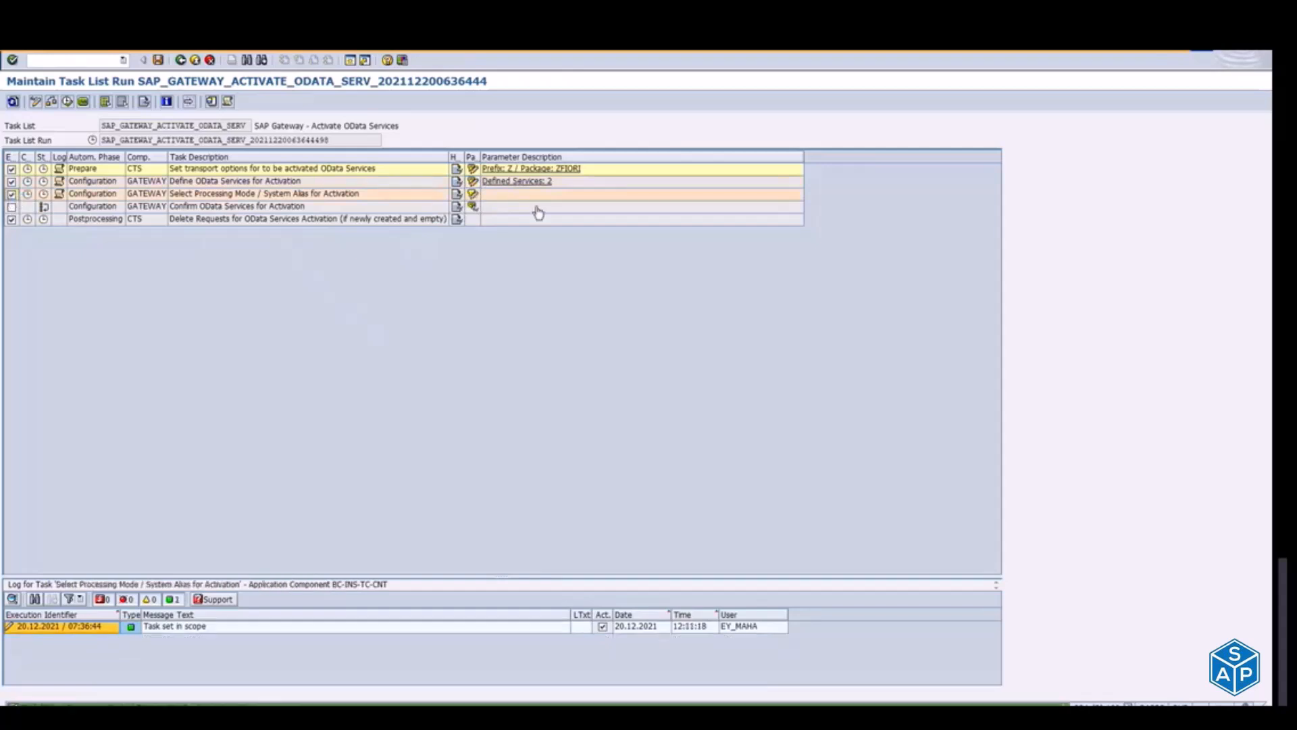
click(473, 195)
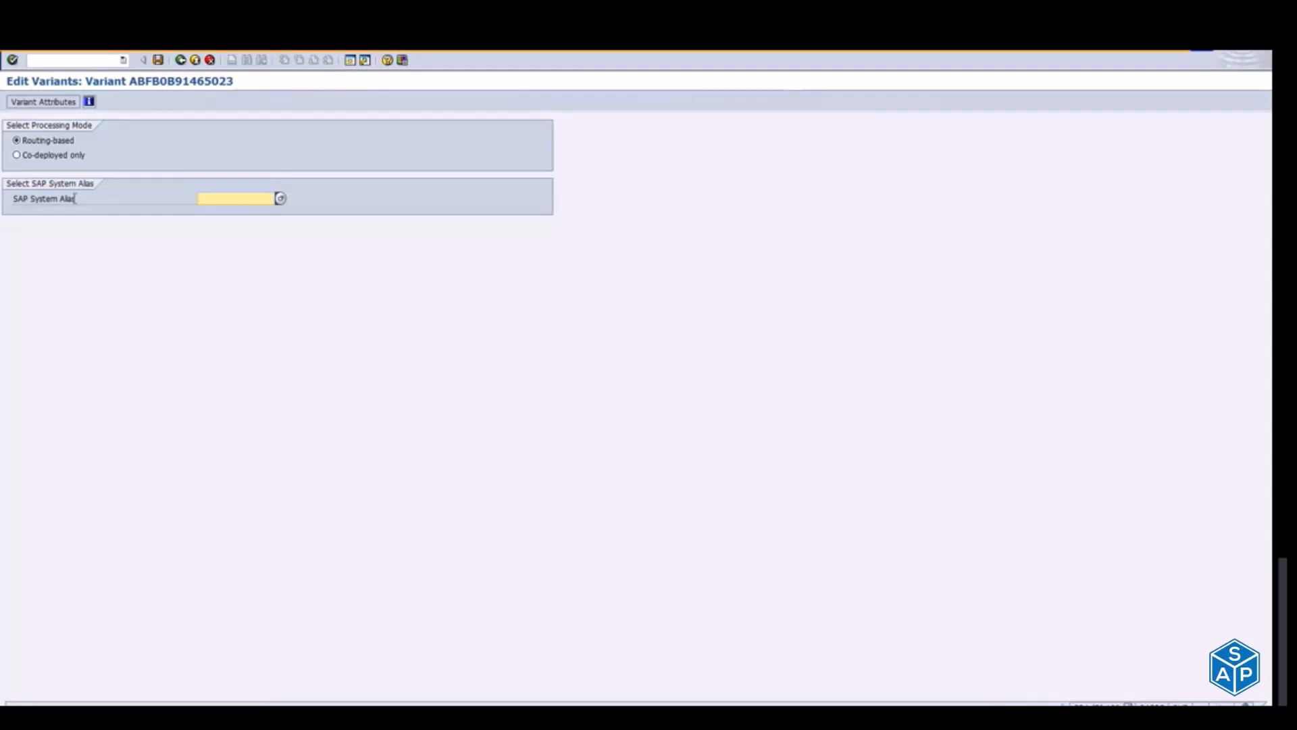
click(17, 155)
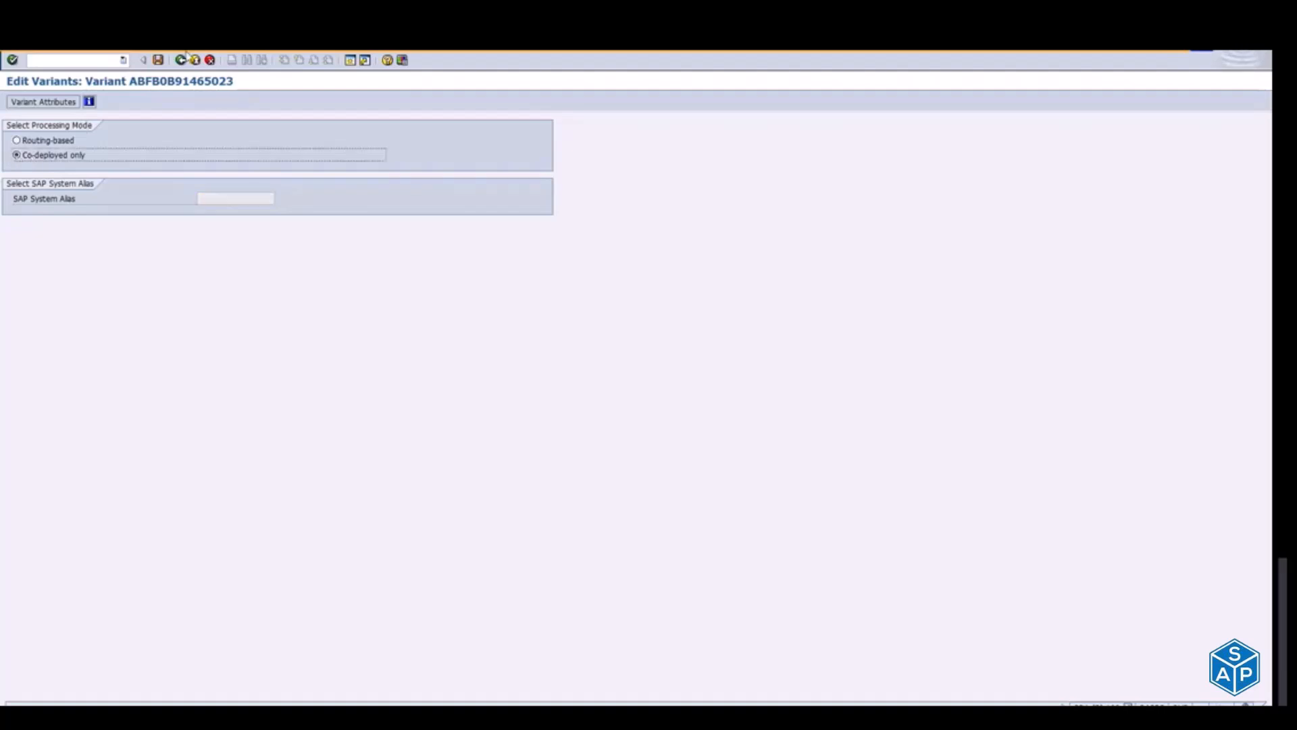
click(158, 63)
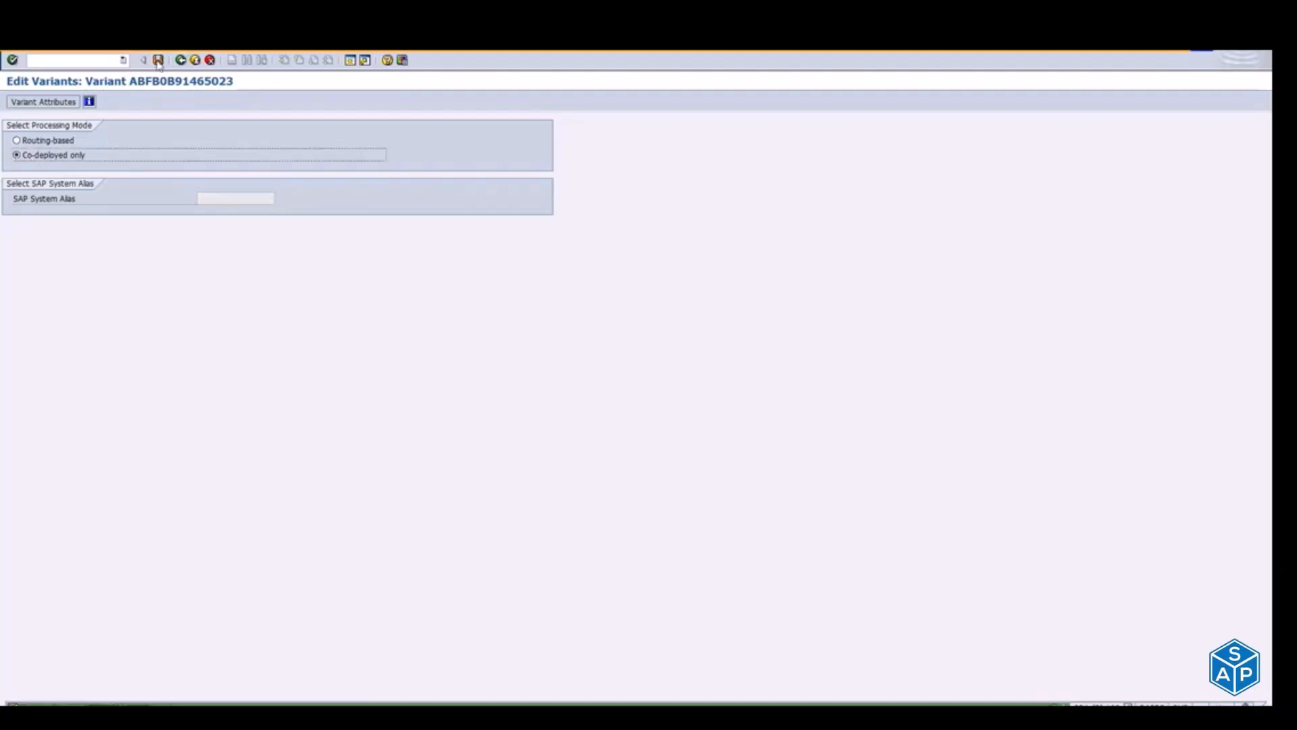
click(180, 62)
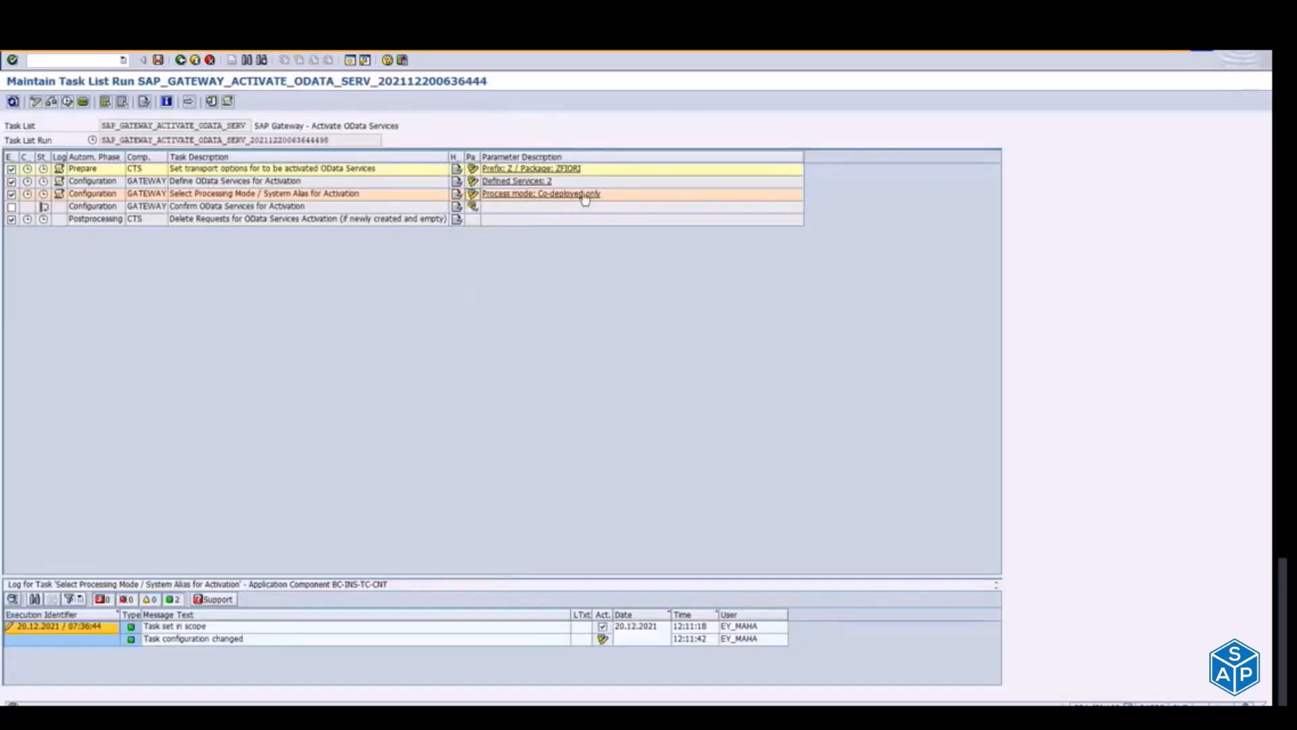
Step: Include the Confirm OData Services for Activation task and mark SD_F1873_SO_WL_SRV and SD_SO_PROCFLOW_SRV for activation
click(12, 206)
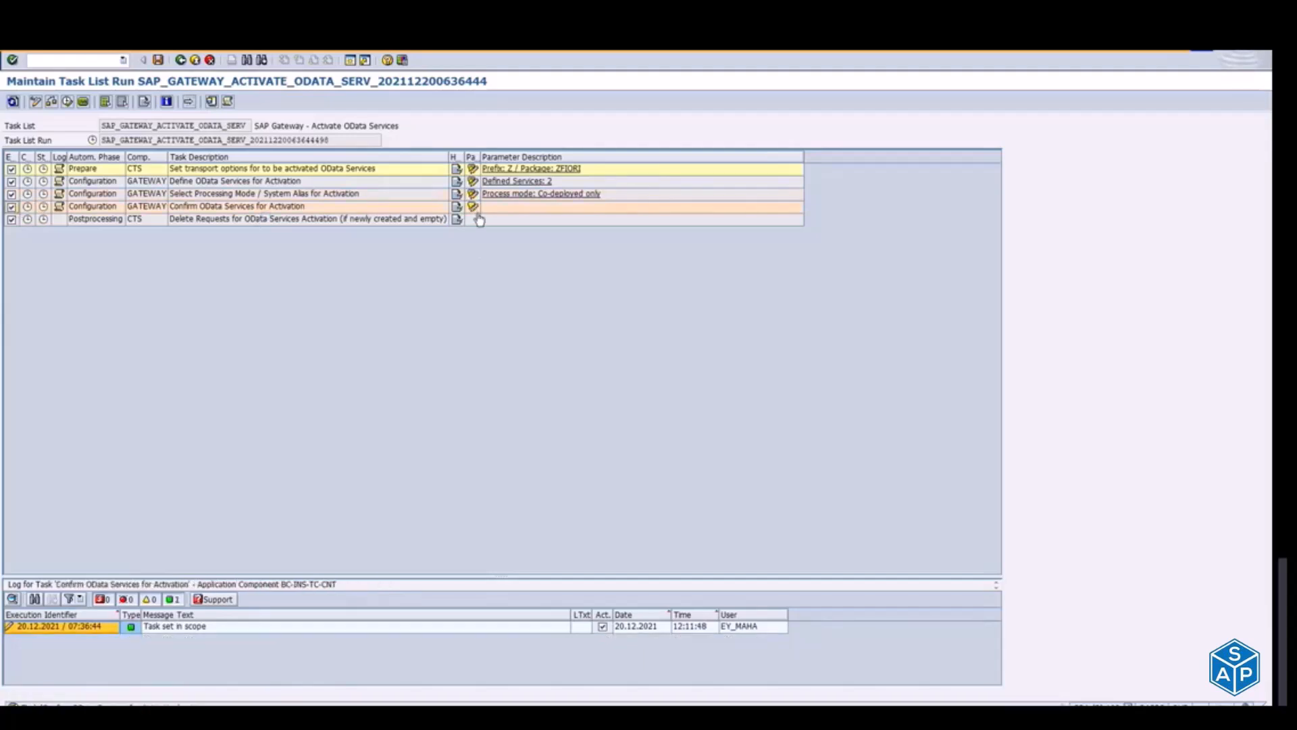
click(473, 208)
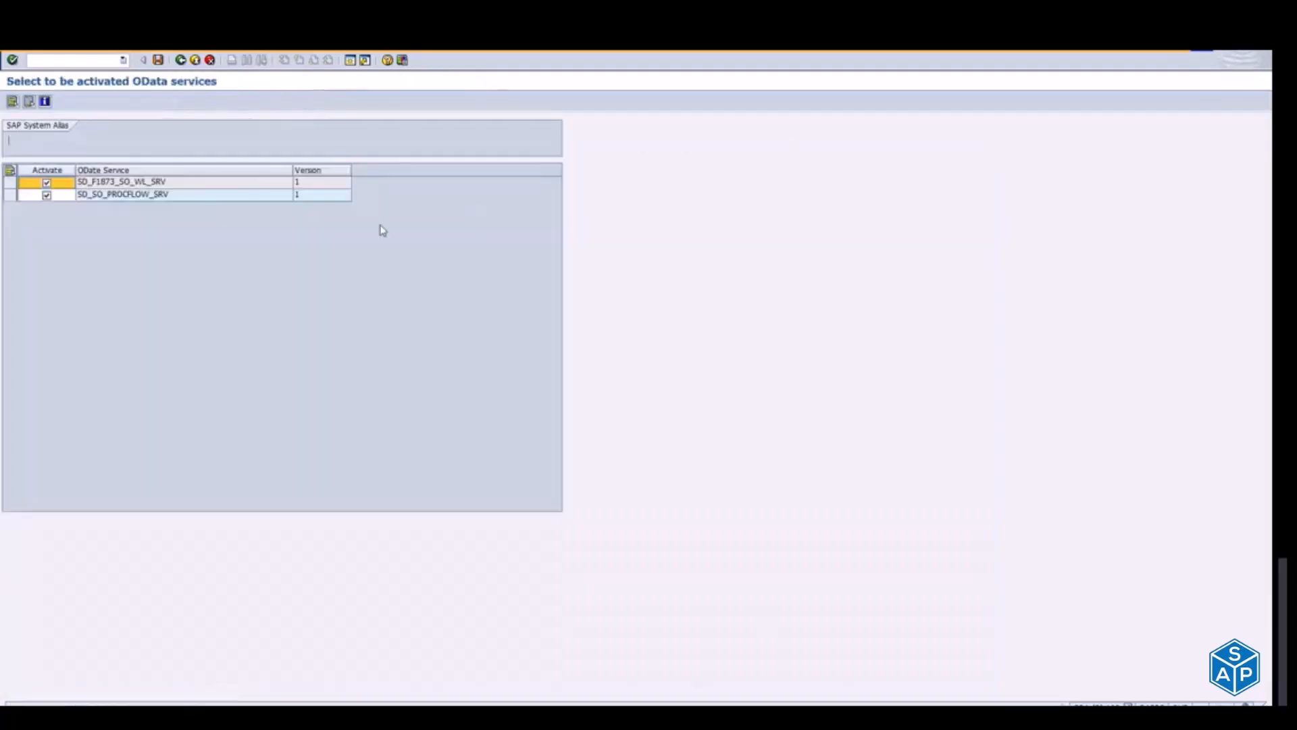
click(46, 196)
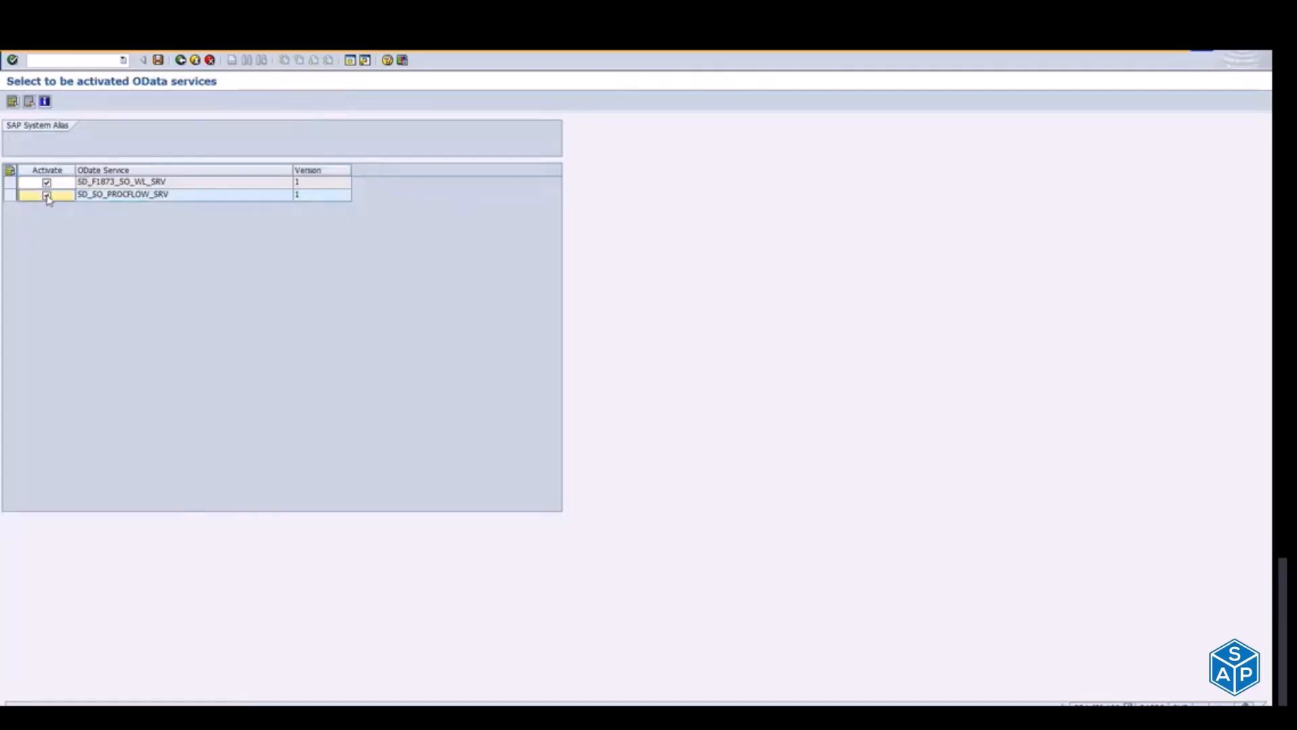
click(181, 60)
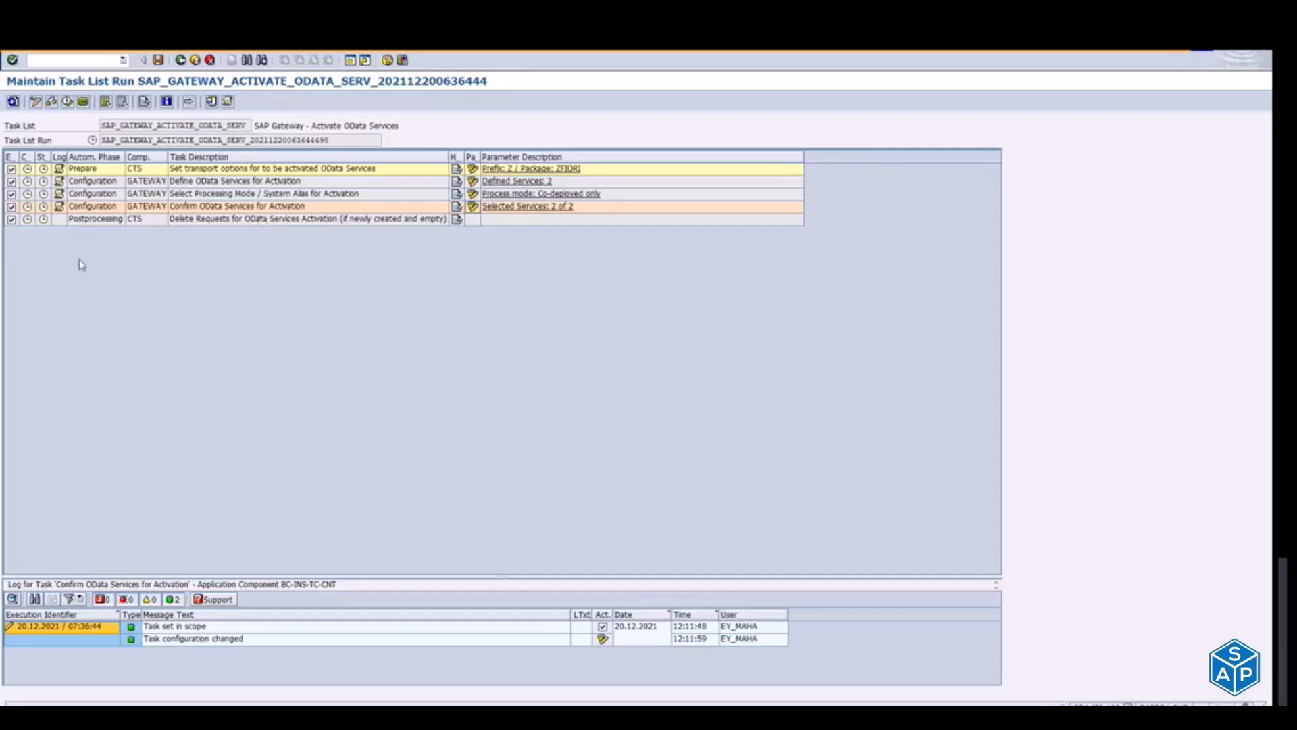
Step: Switch to the Activate and Maintain Services session and deactivate the ODATA ICF node of ZSD_F1873_SO_WL_SRV
key(alt+Tab)
key(alt+Tab)
key(alt+Tab)
key(alt+Tab)
key(alt+Tab)
key(alt+Tab)
click(404, 255)
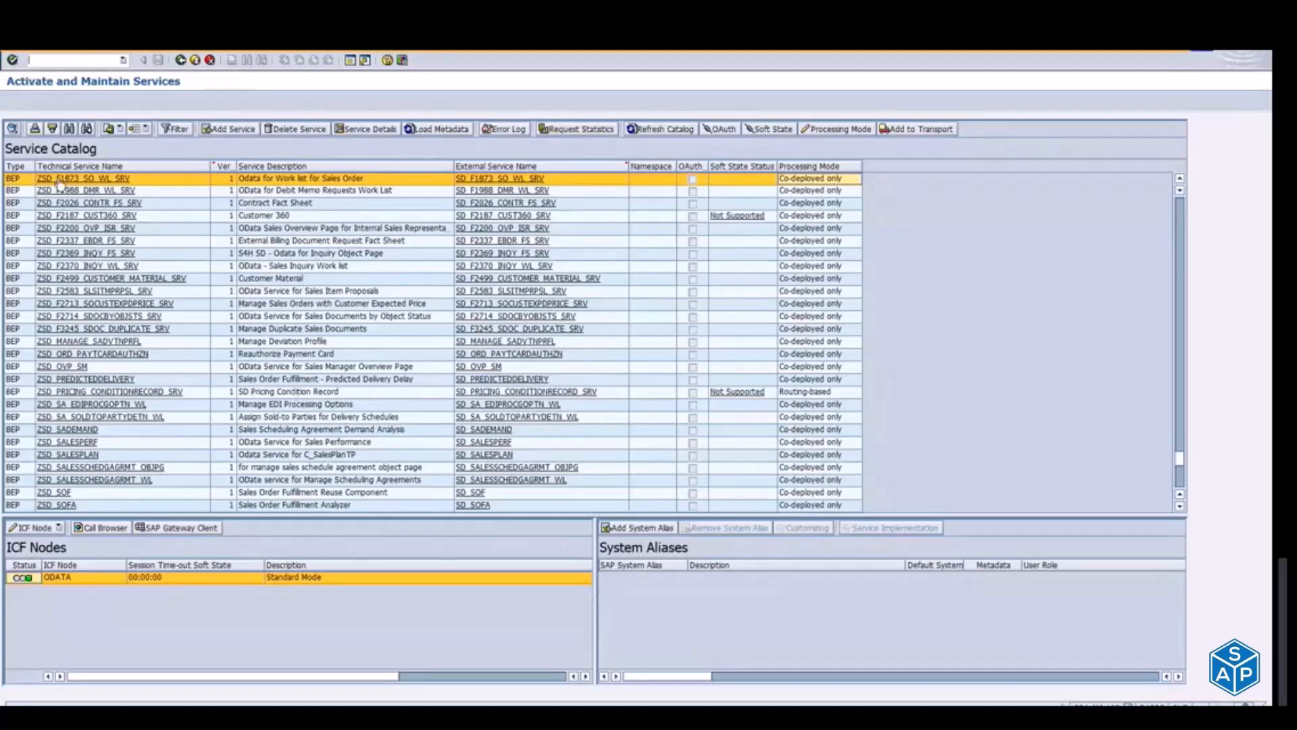
click(60, 528)
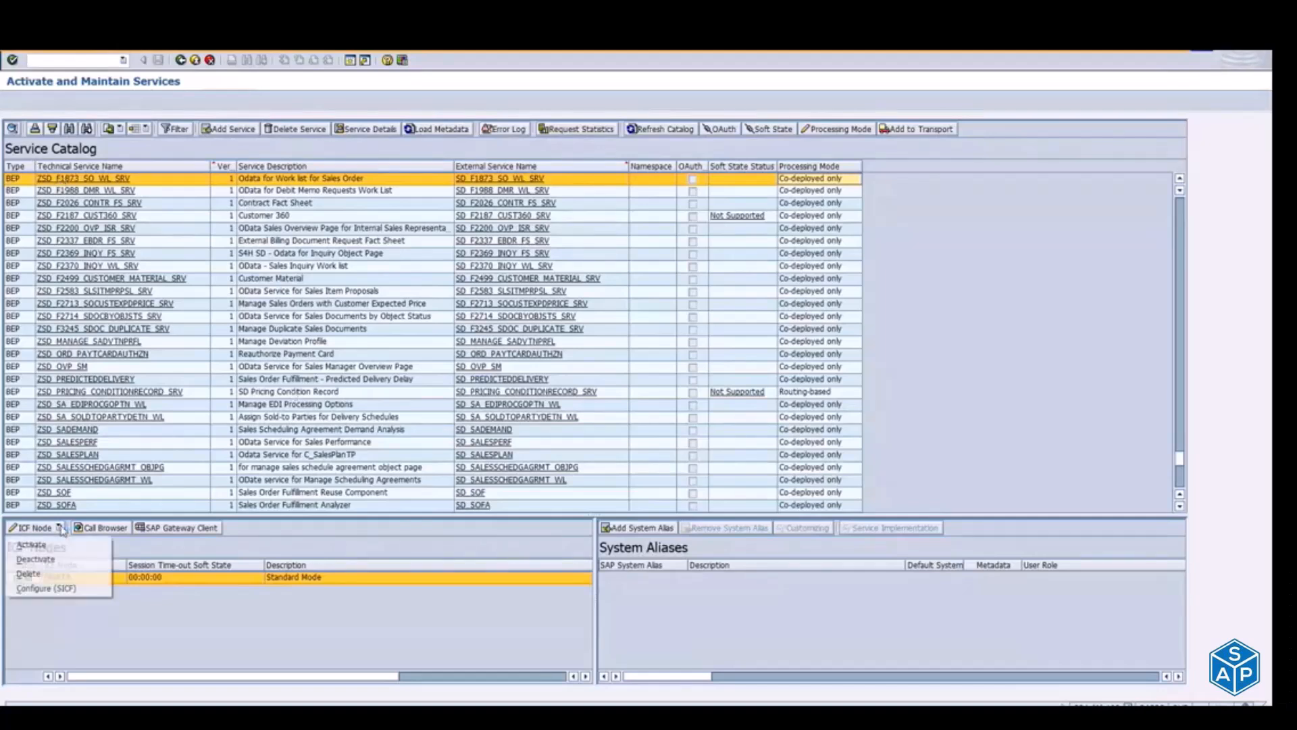
click(34, 560)
mouse_move(31, 585)
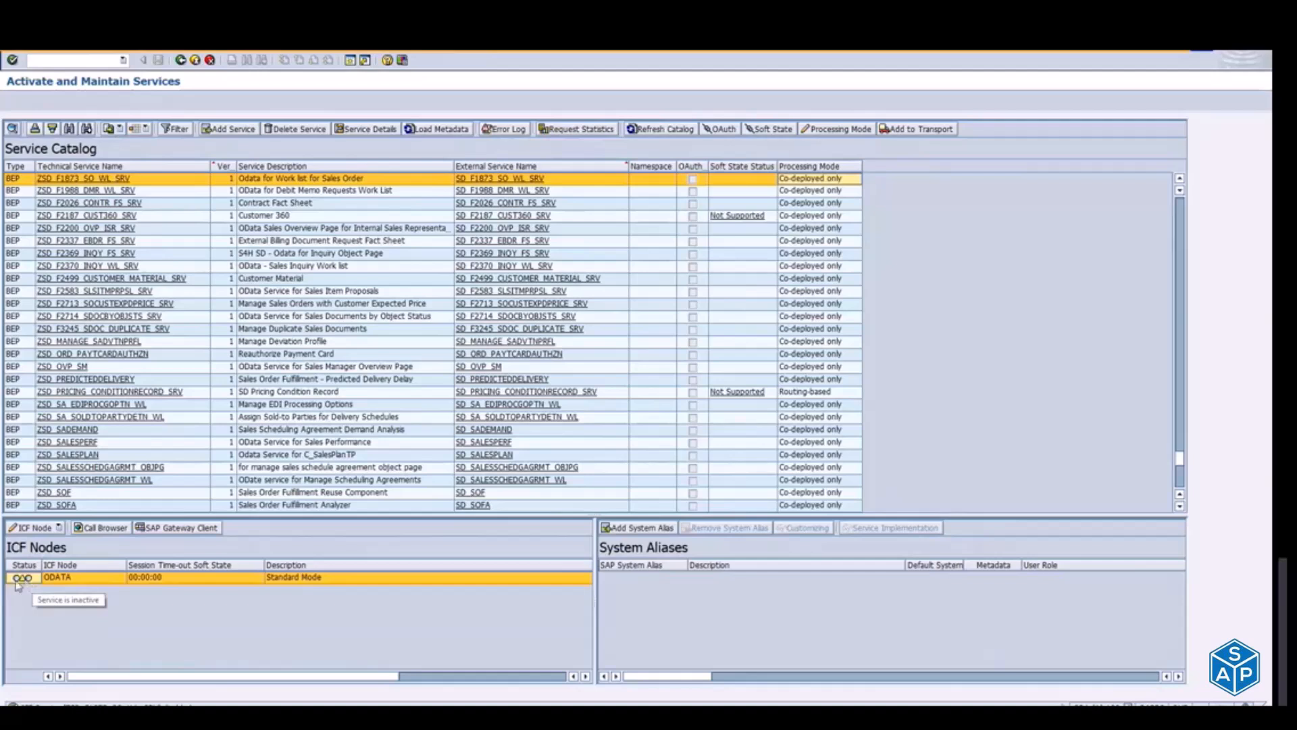
Step: Reselect ZSD_F1873_SO_WL_SRV in the service catalog and activate its ODATA ICF node
click(148, 331)
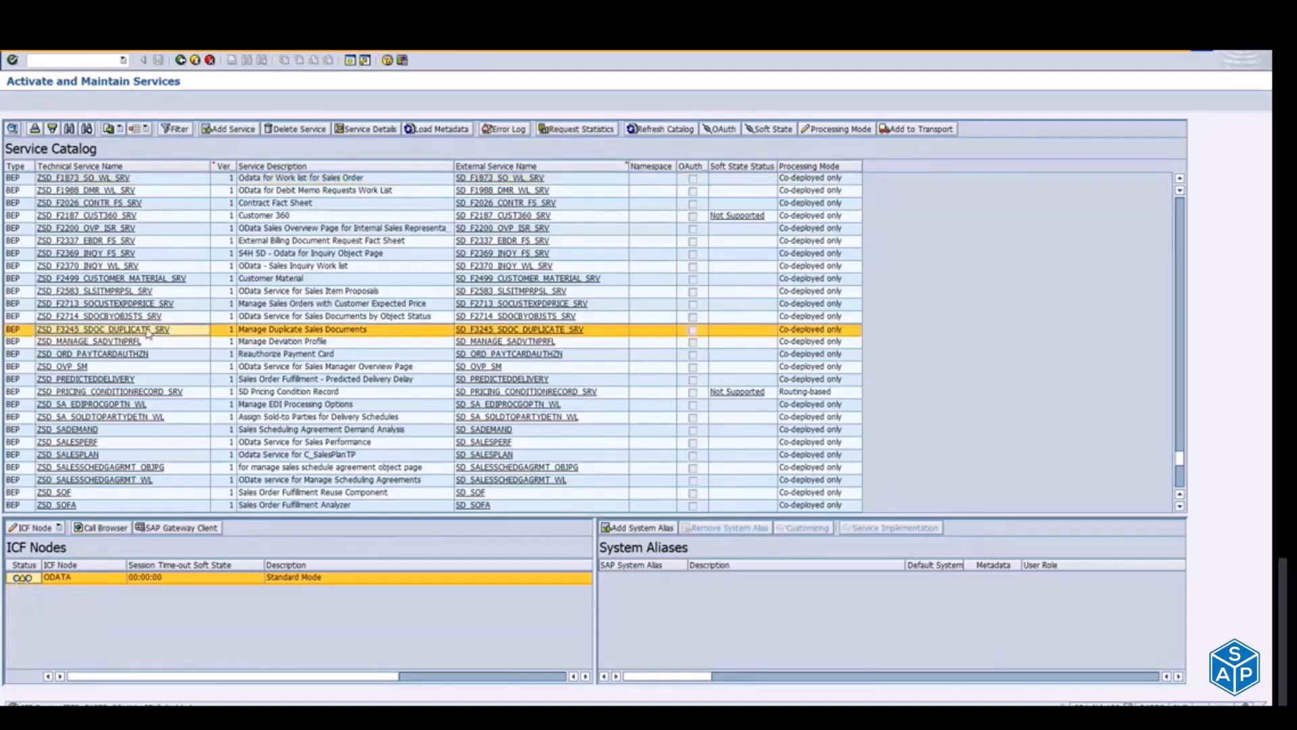
click(83, 181)
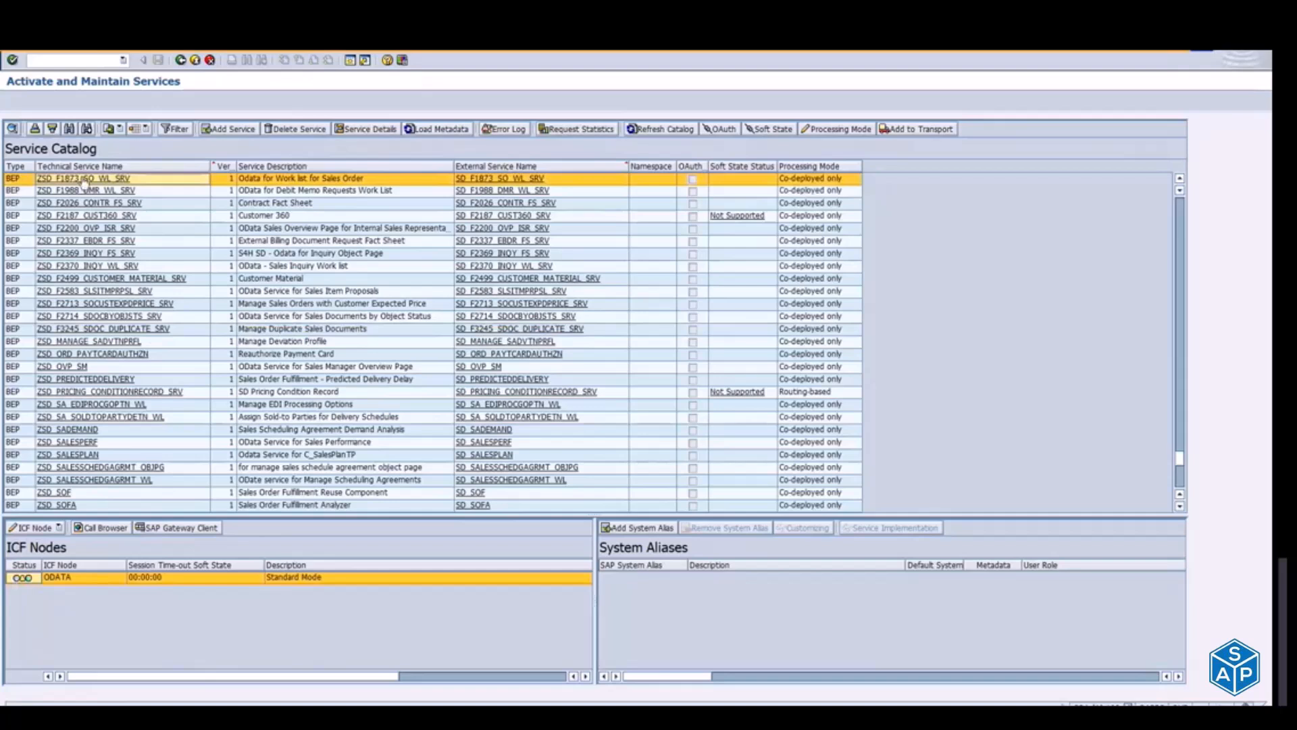
mouse_move(32, 587)
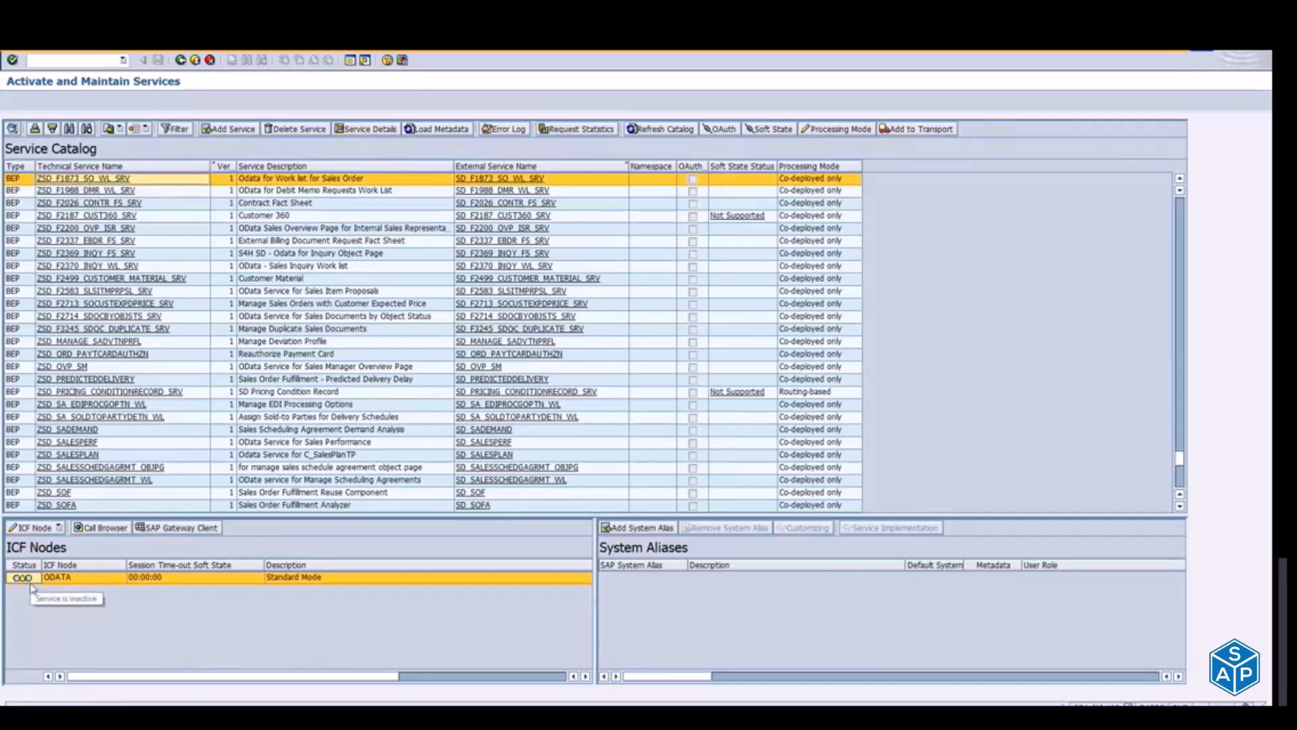
click(59, 528)
click(60, 545)
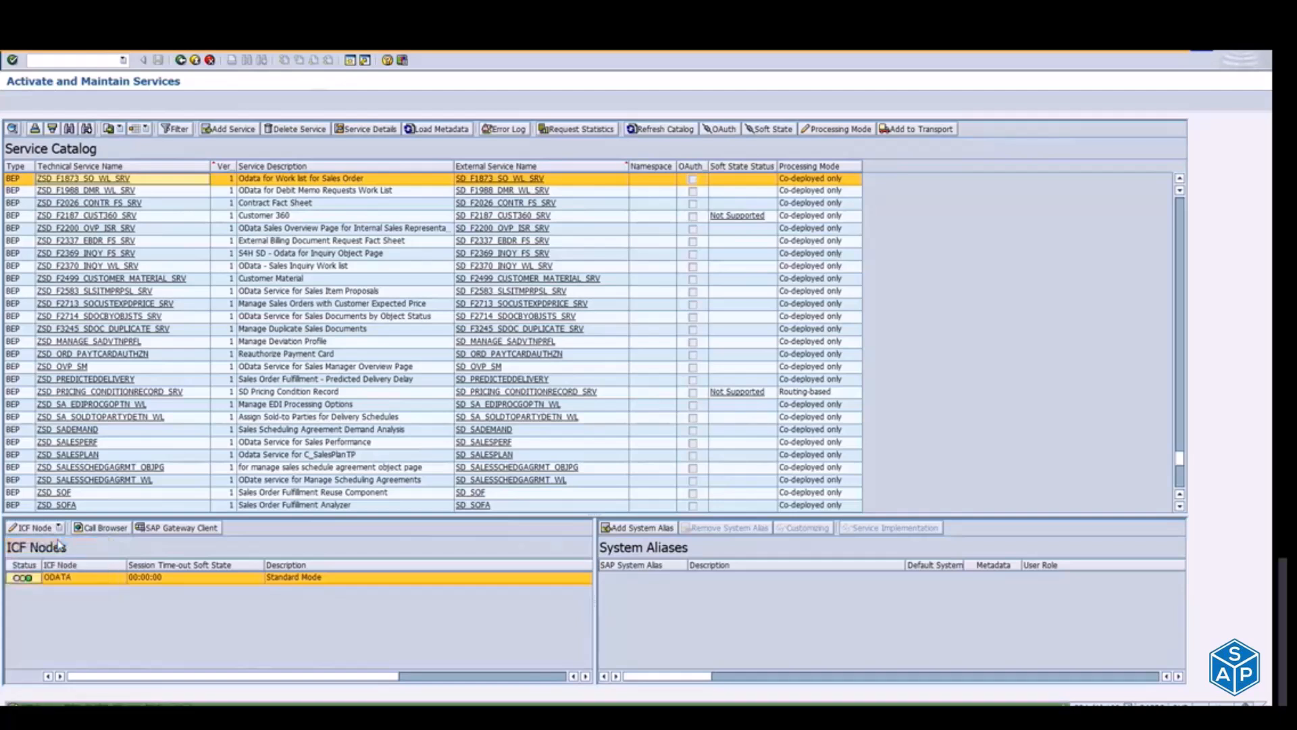
Step: Open the SICF configuration for the ICF node of ZSD_F1873_SO_WL_SRV
right_click(60, 184)
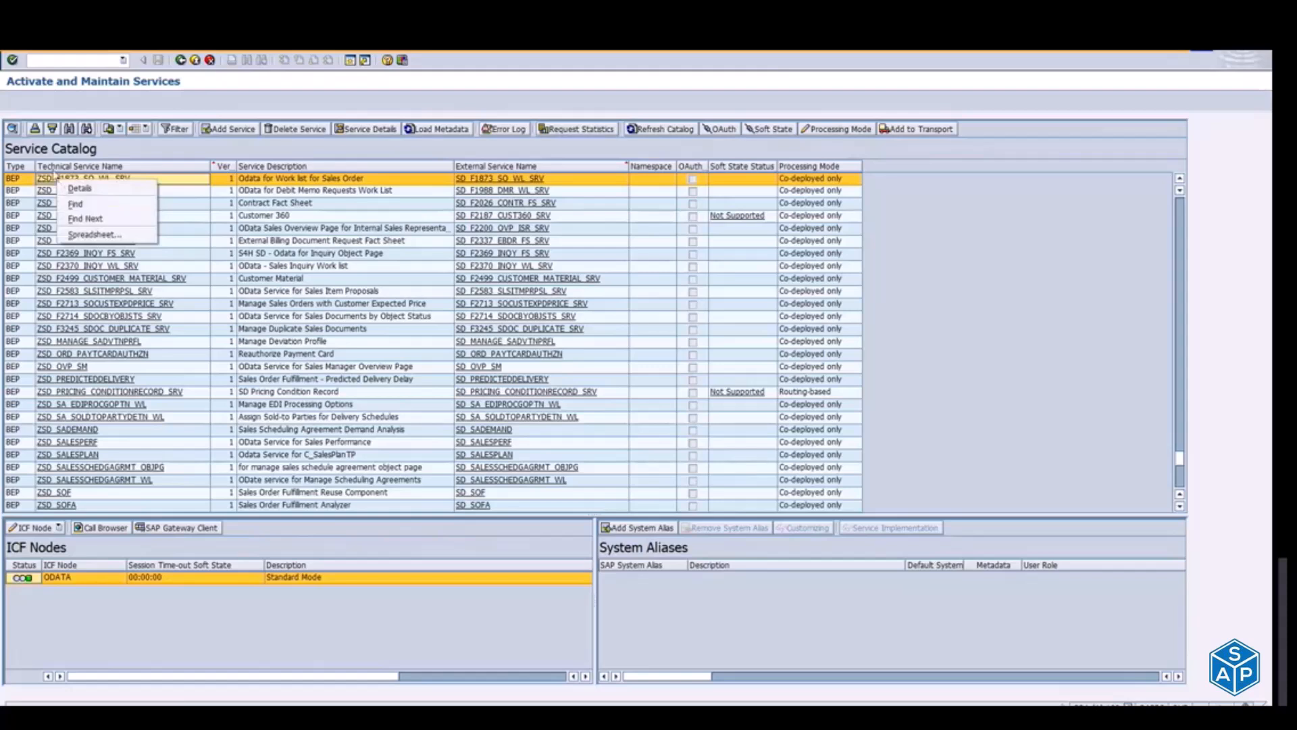
click(60, 529)
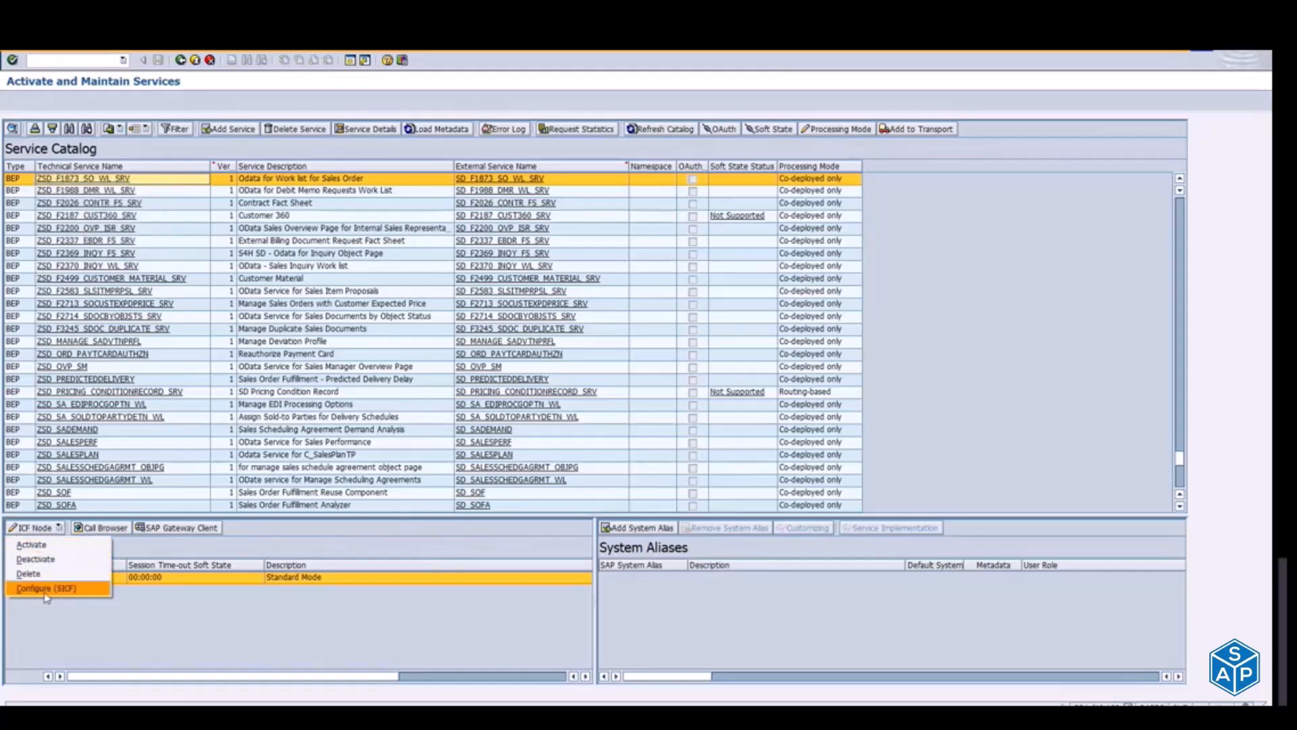
click(68, 589)
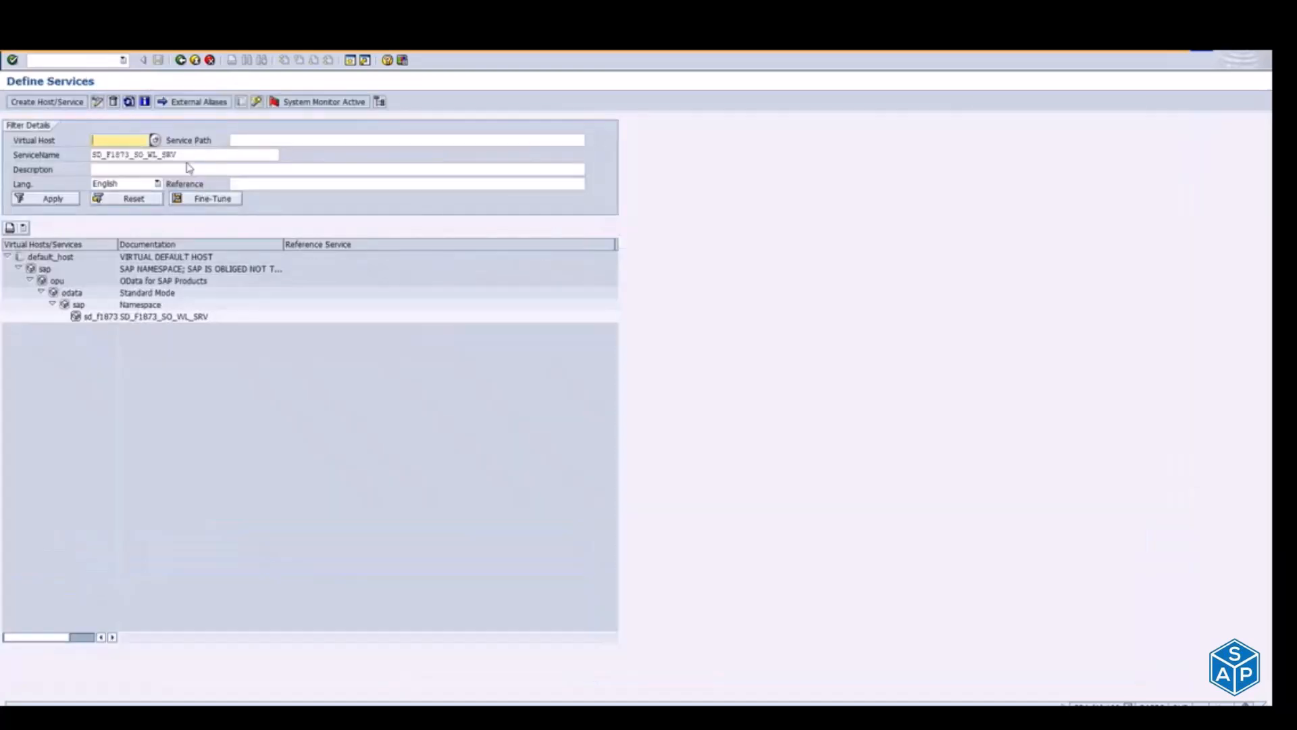
Step: Clear the ServiceName filter in Define Services and apply the empty filter to list all virtual hosts
drag(196, 159, 42, 156)
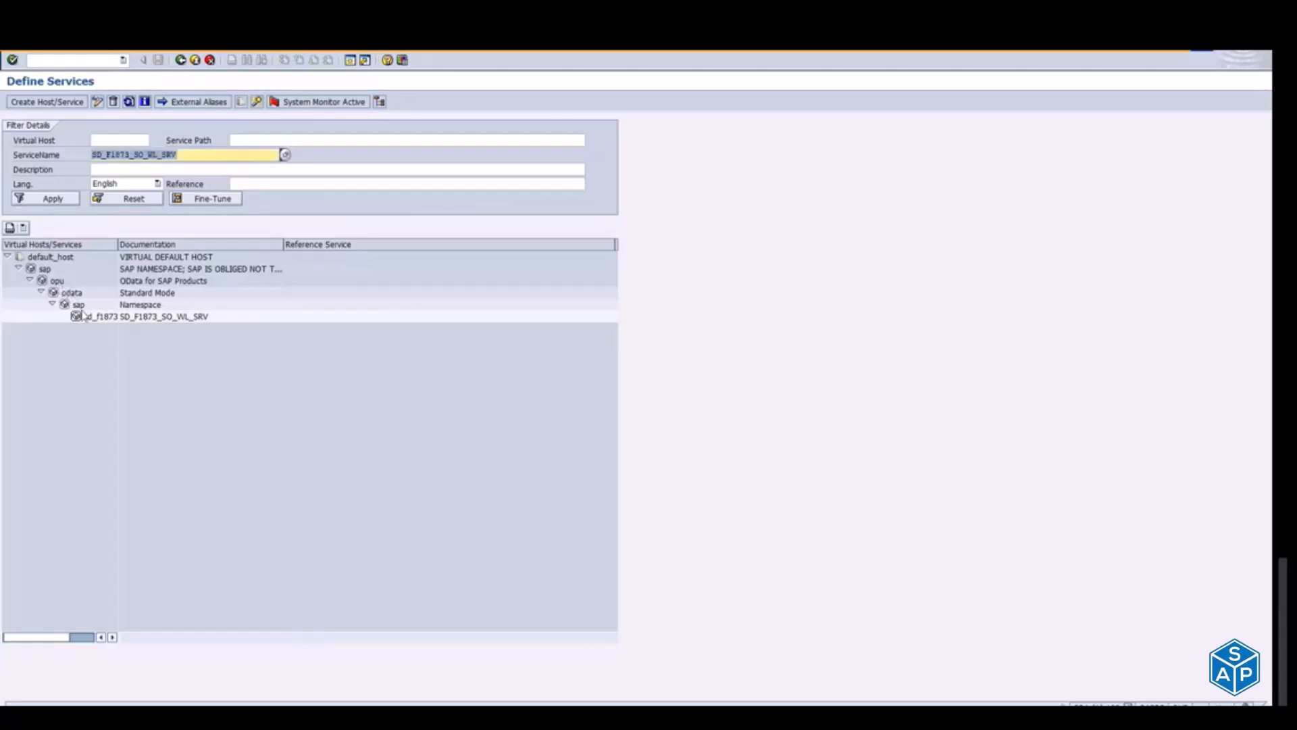
key(BackSpace)
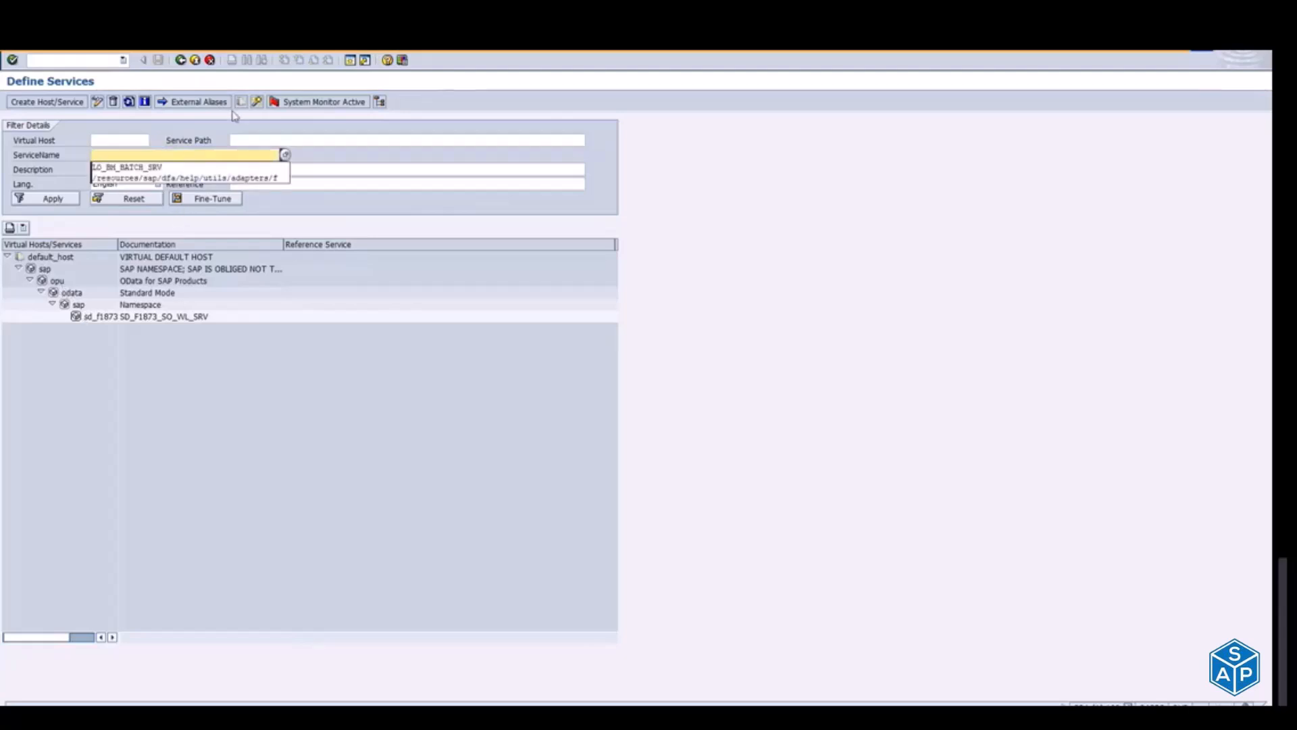
click(262, 139)
key(shift+Tab)
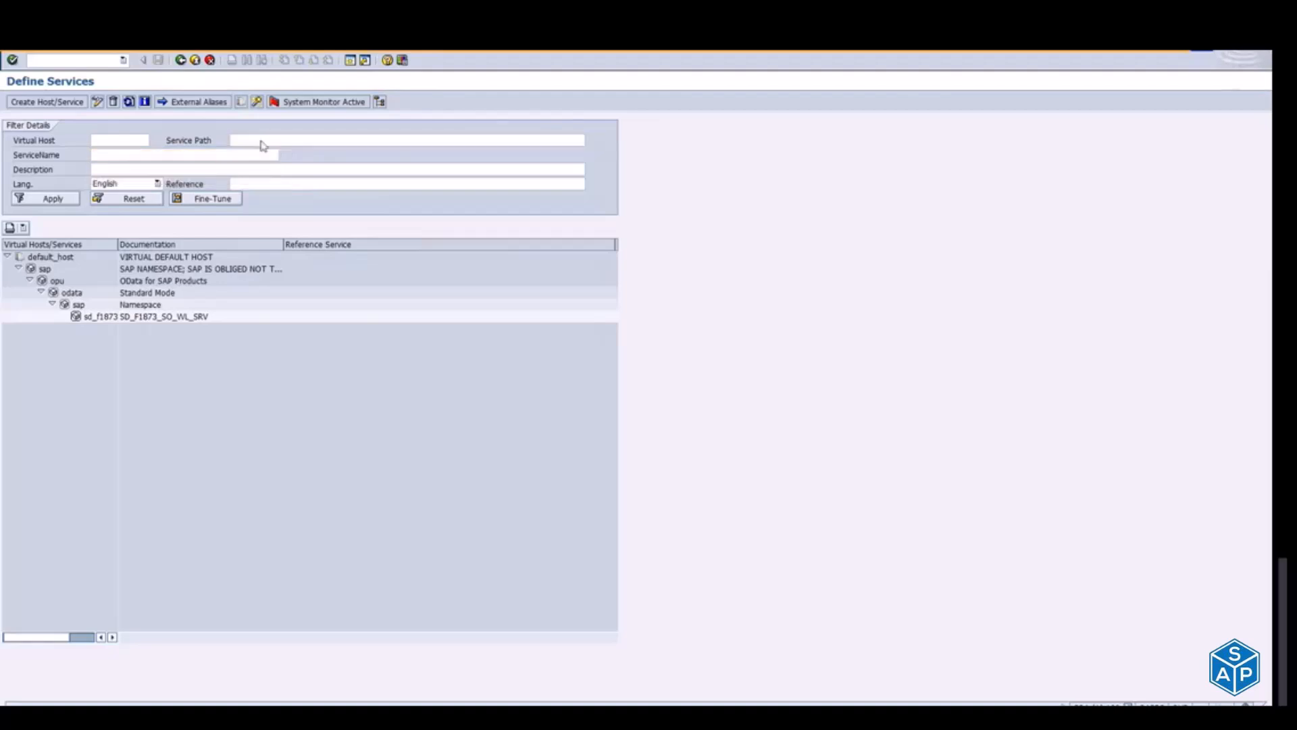
click(64, 199)
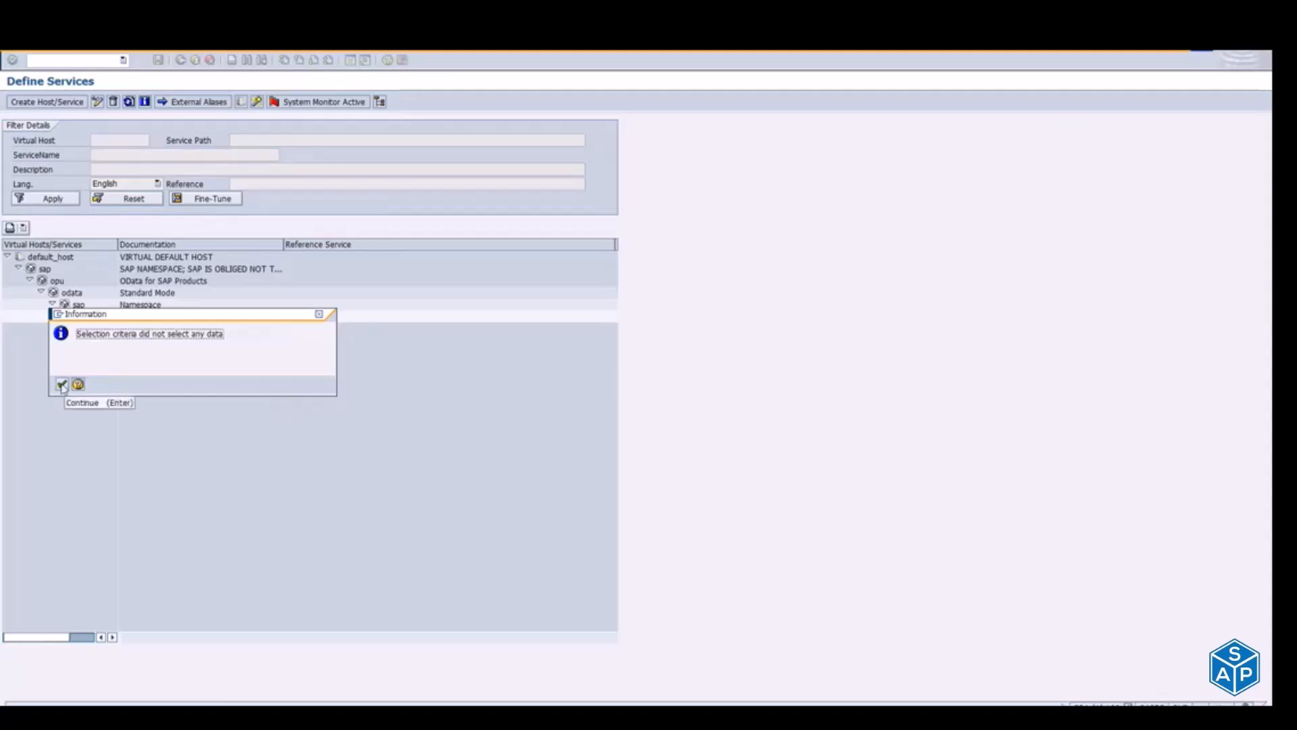
click(62, 384)
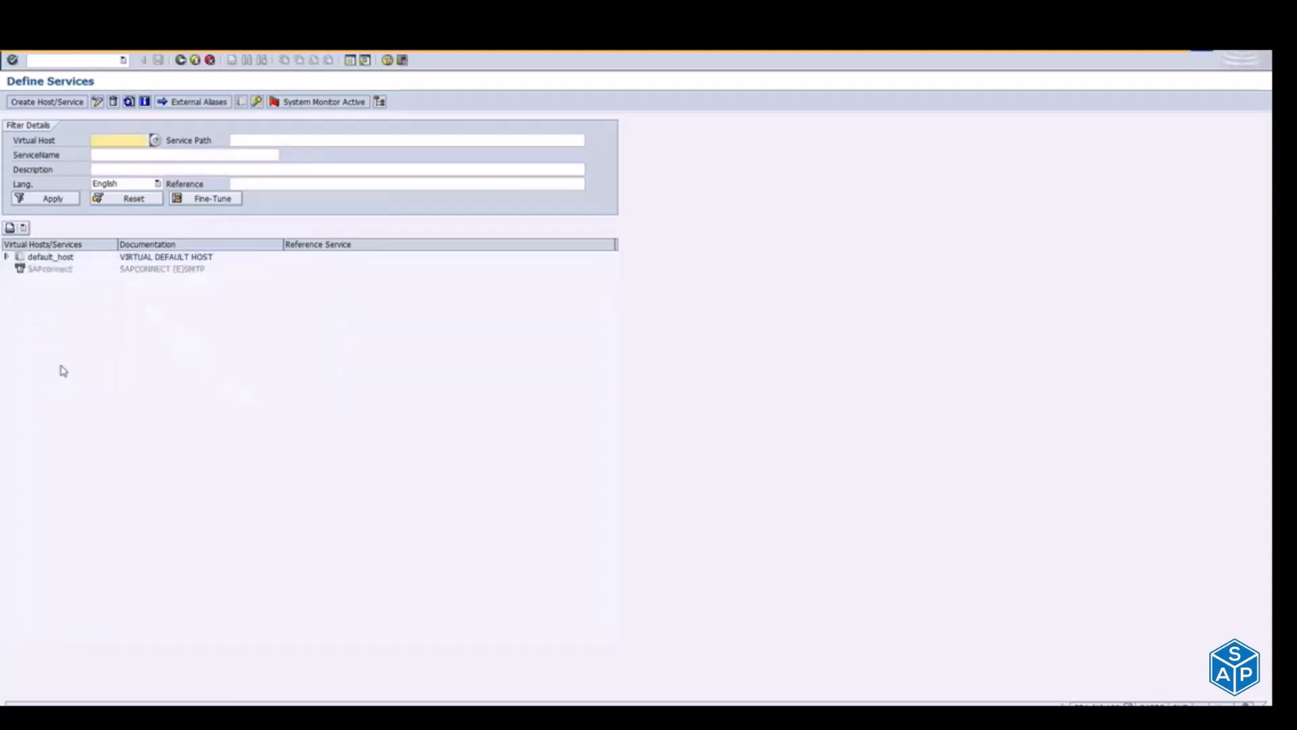
Step: Expand the service tree along default_host, sap, opu, odata and the sap namespace node
click(6, 257)
click(17, 268)
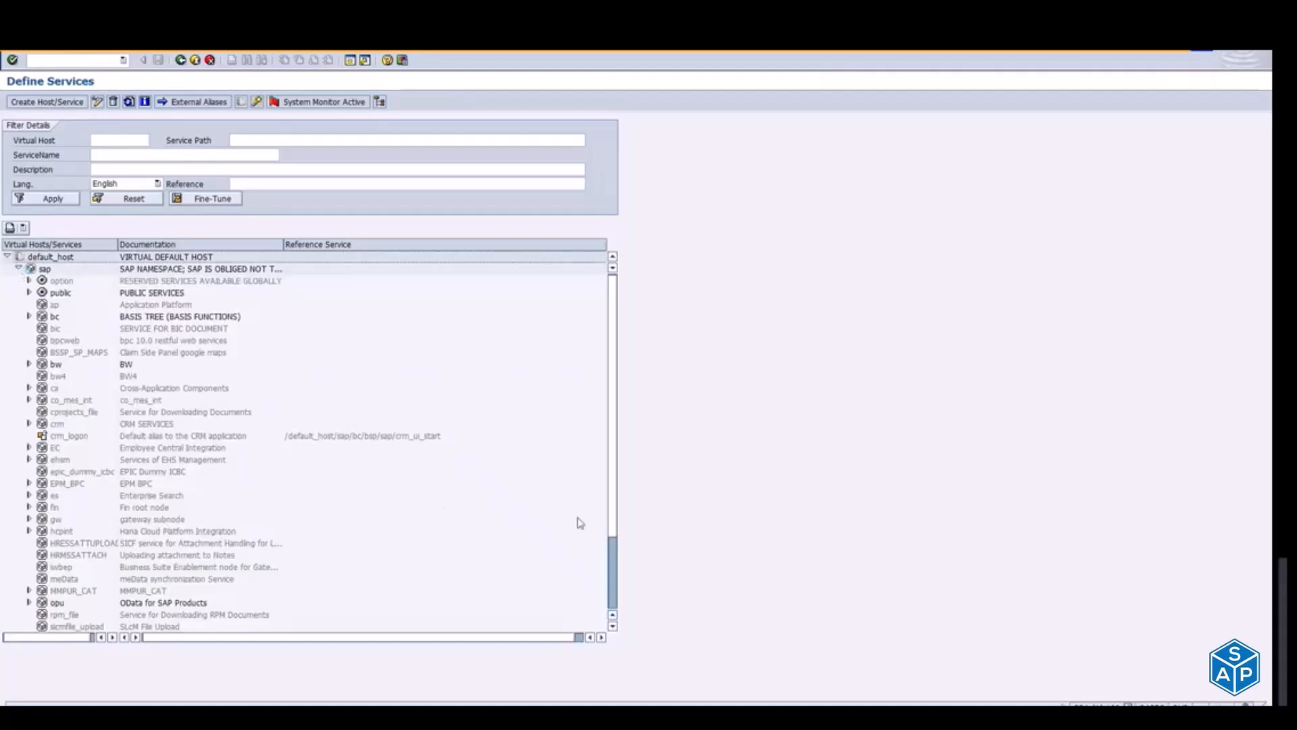
scroll(613, 581, down, 3)
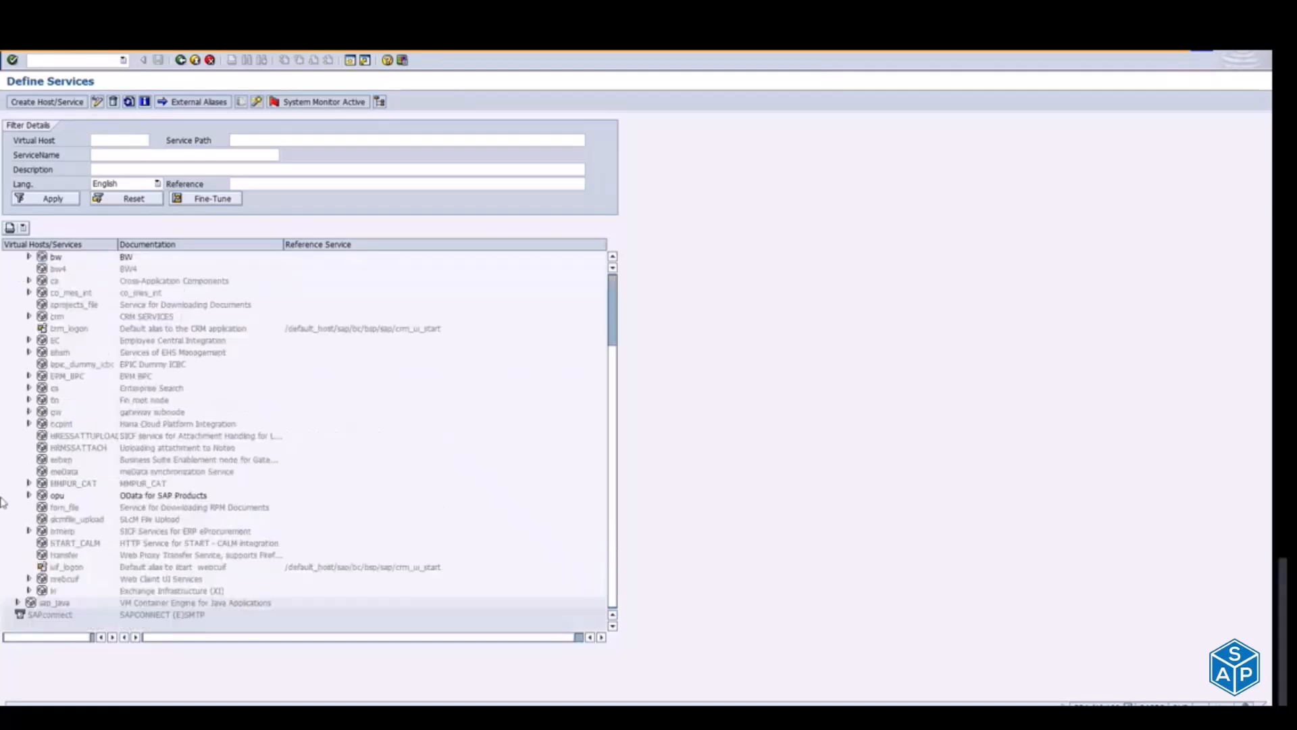
click(29, 496)
click(40, 507)
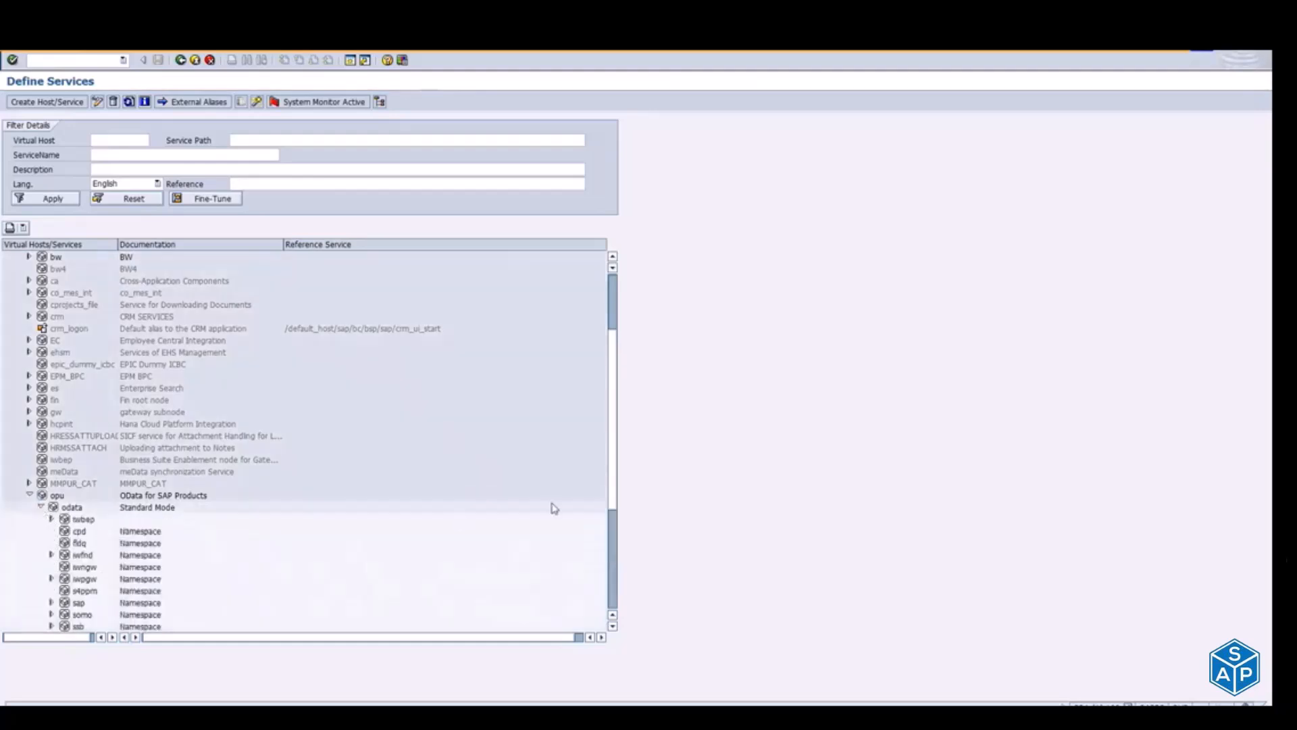
click(51, 602)
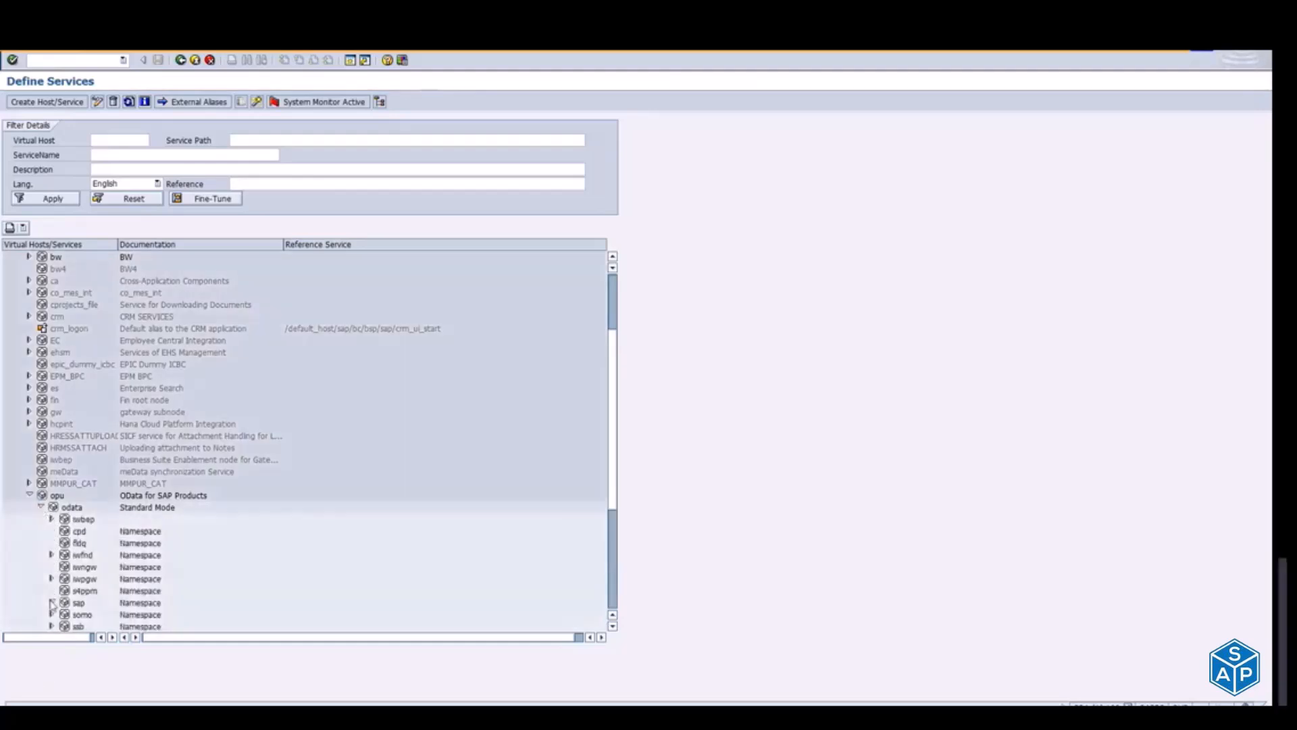
Step: Widen the Virtual Hosts/Services column and look through the OData services under the odata sap namespace
click(613, 580)
drag(117, 244, 249, 247)
click(100, 377)
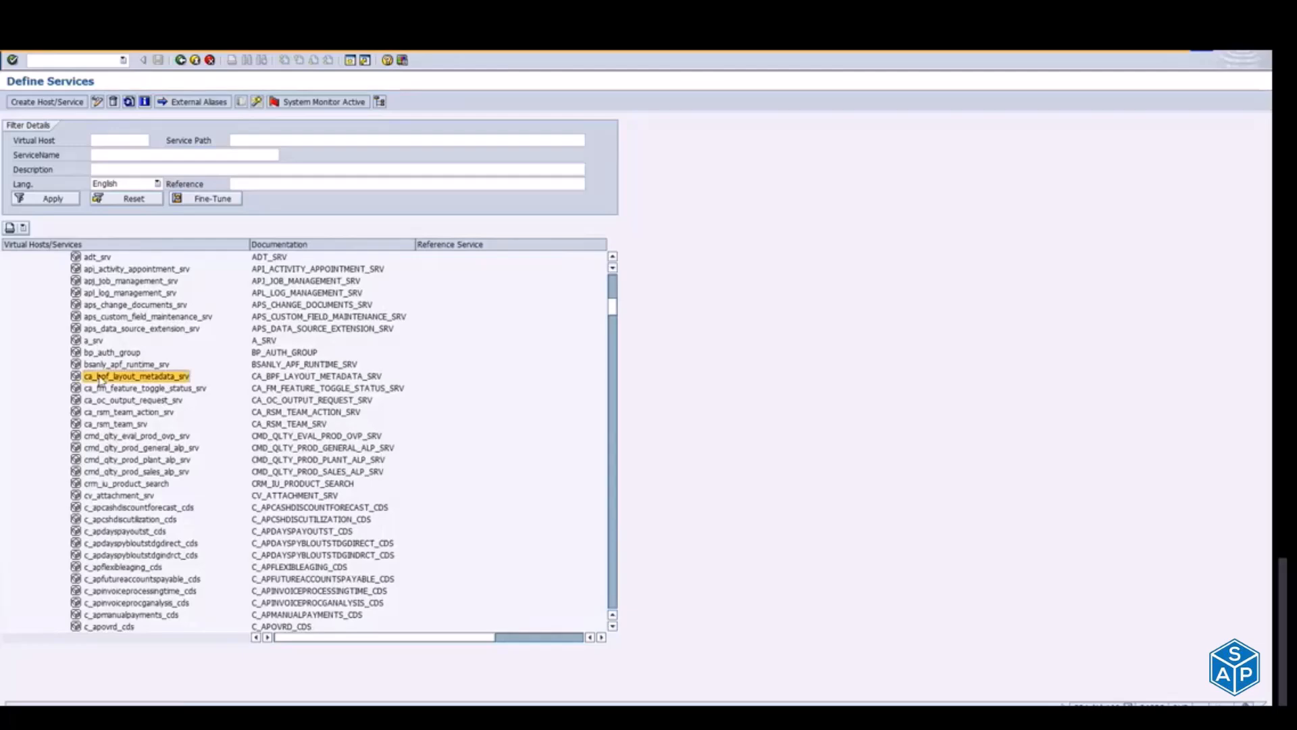
key(Page_Down)
key(Page_Down)
key(Page_Down)
key(Page_Down)
key(Page_Down)
key(Page_Down)
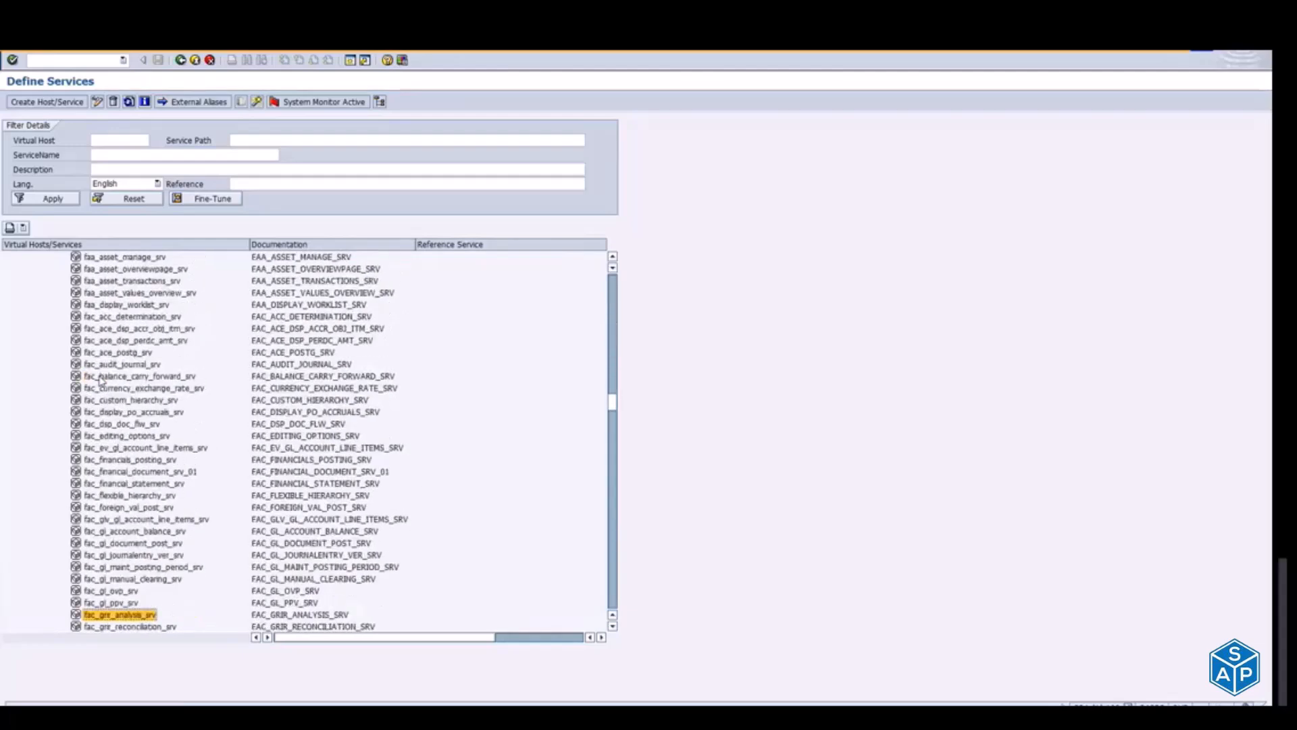
key(Page_Up)
key(Page_Up)
key(Page_Up)
key(Page_Up)
key(Page_Up)
key(Page_Up)
key(Page_Up)
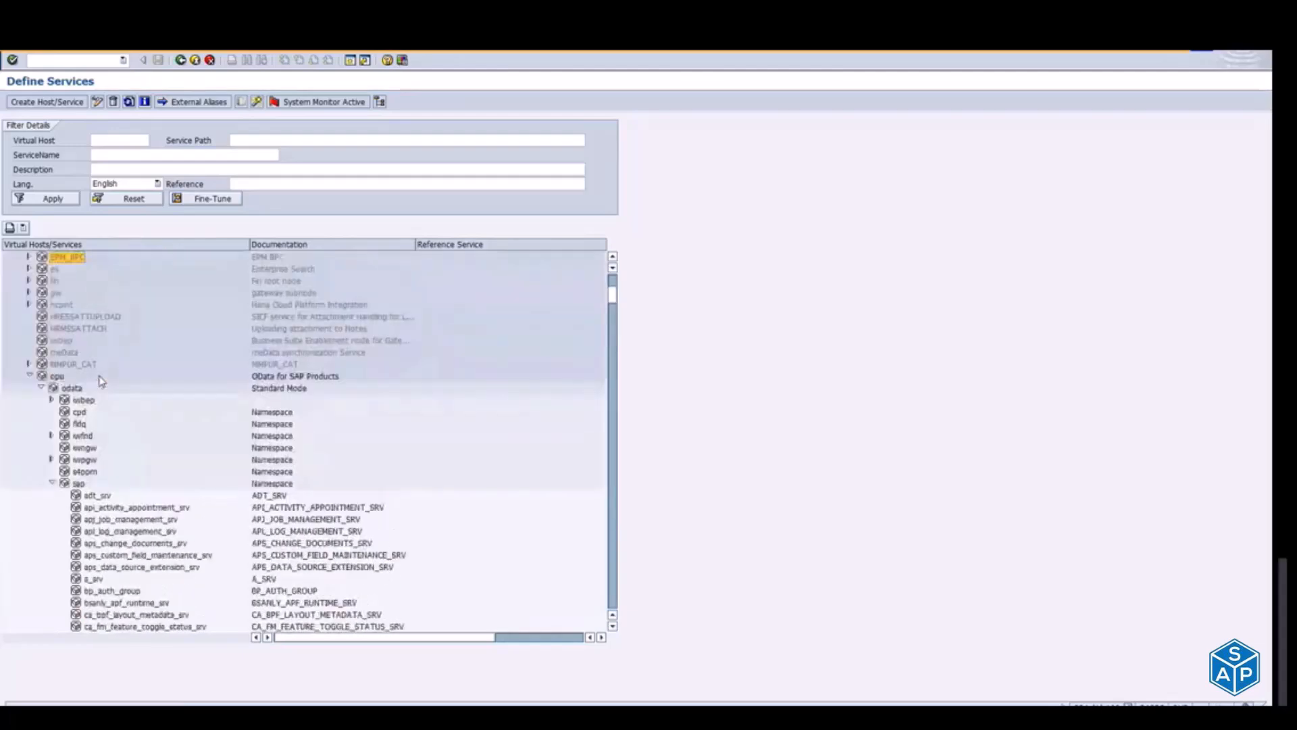
Step: Examine the service actions available for the sap namespace node under odata, including activation and deactivation
click(76, 484)
right_click(79, 485)
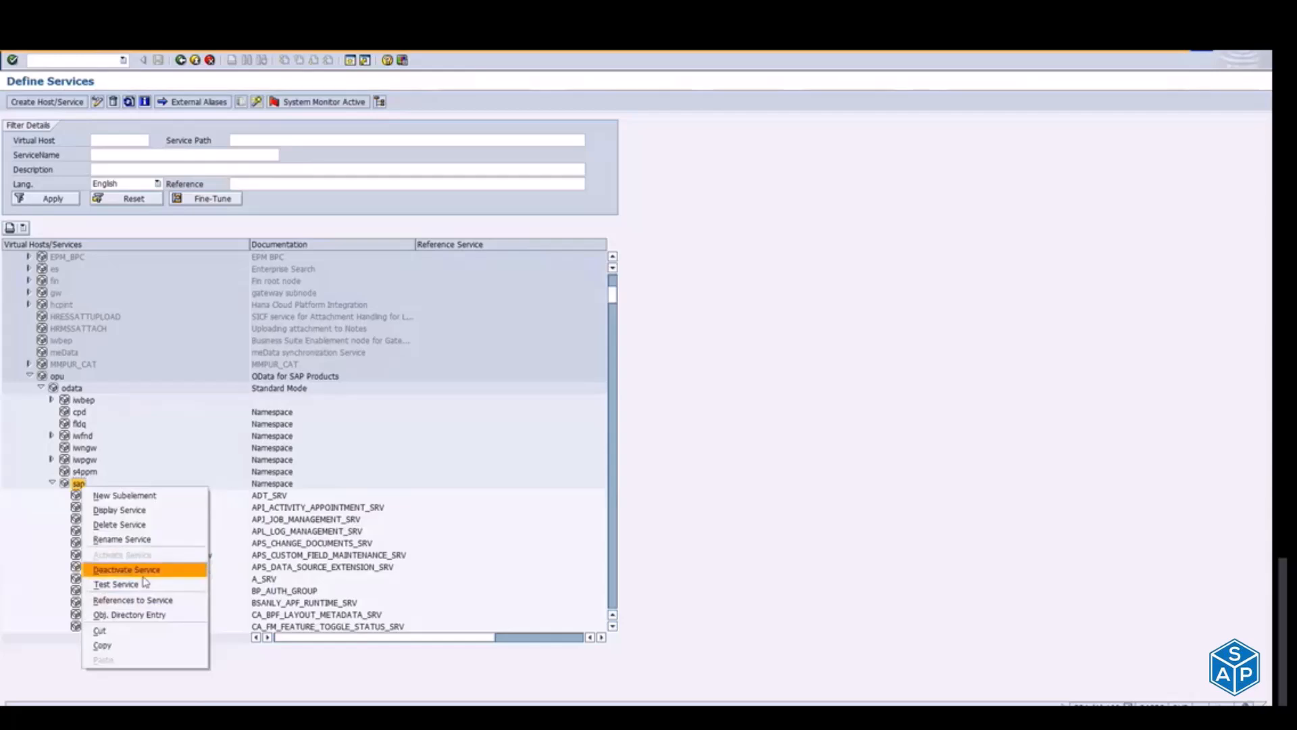
right_click(78, 484)
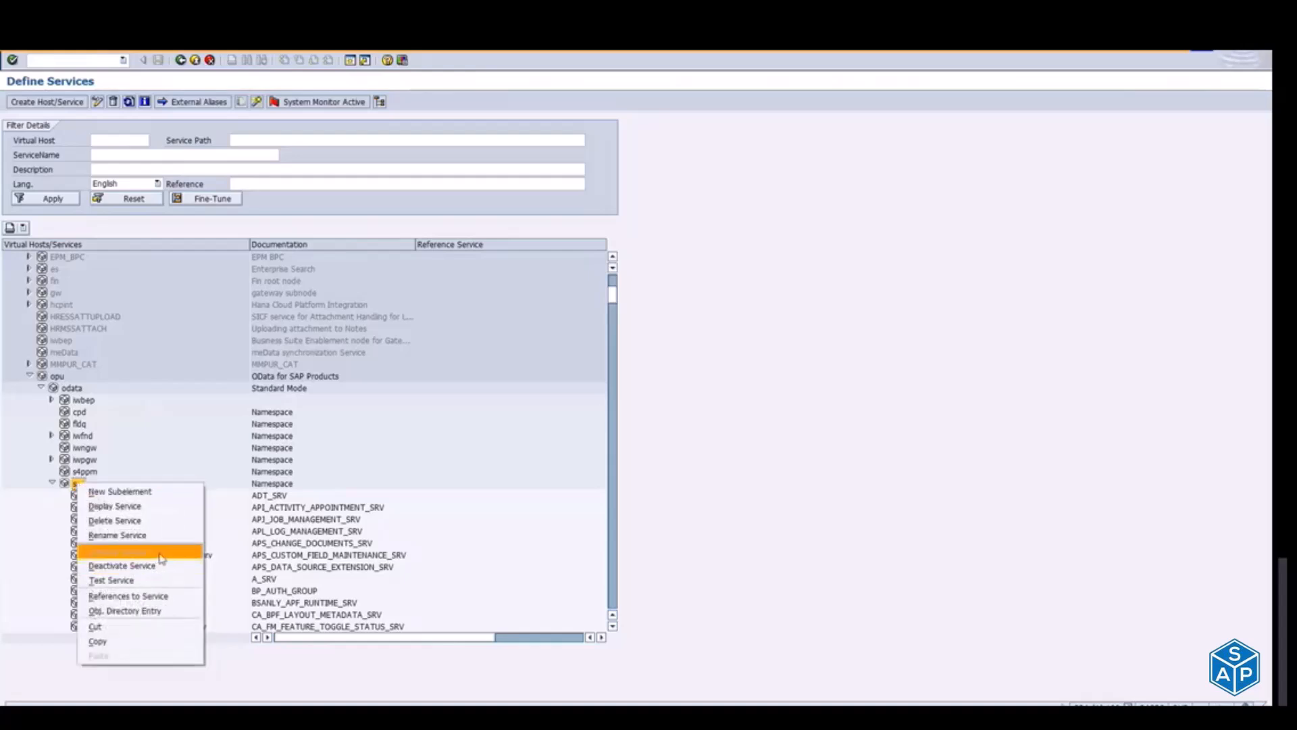
click(38, 527)
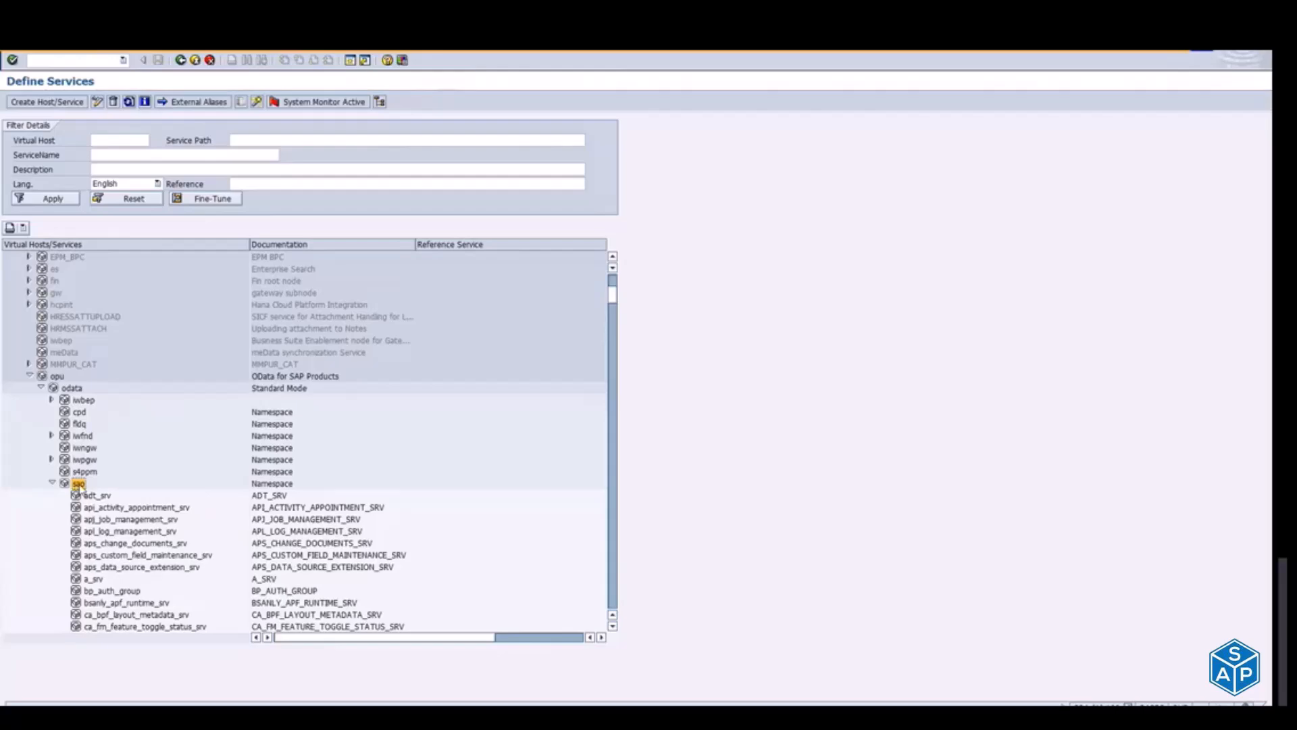
key(alt+Tab)
key(alt+Tab)
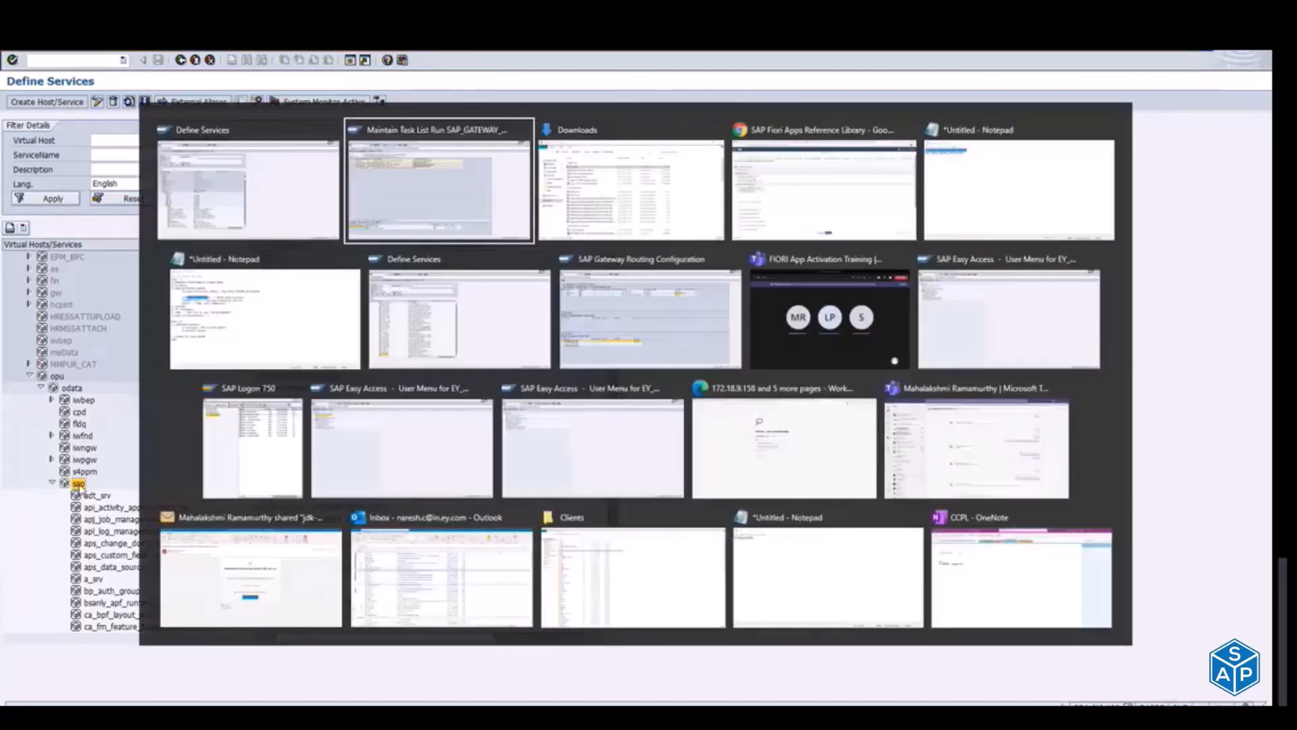
key(alt+Tab)
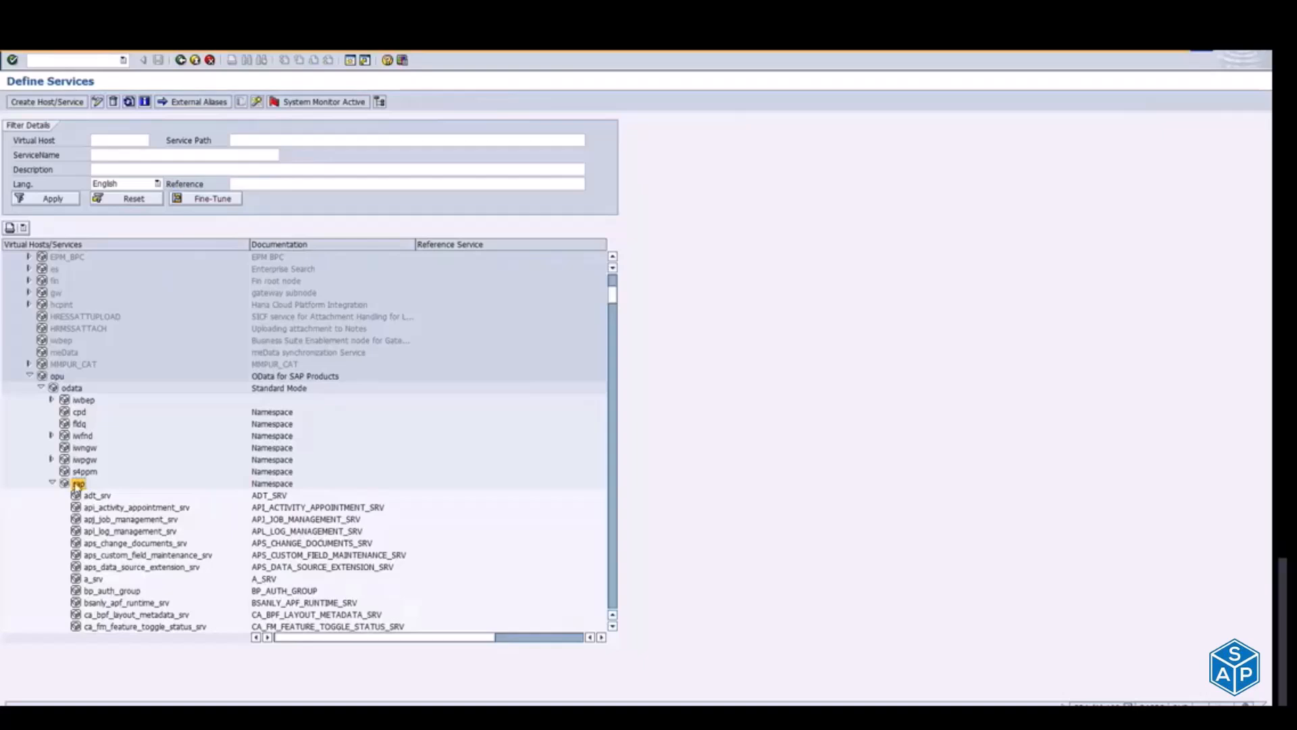
right_click(77, 484)
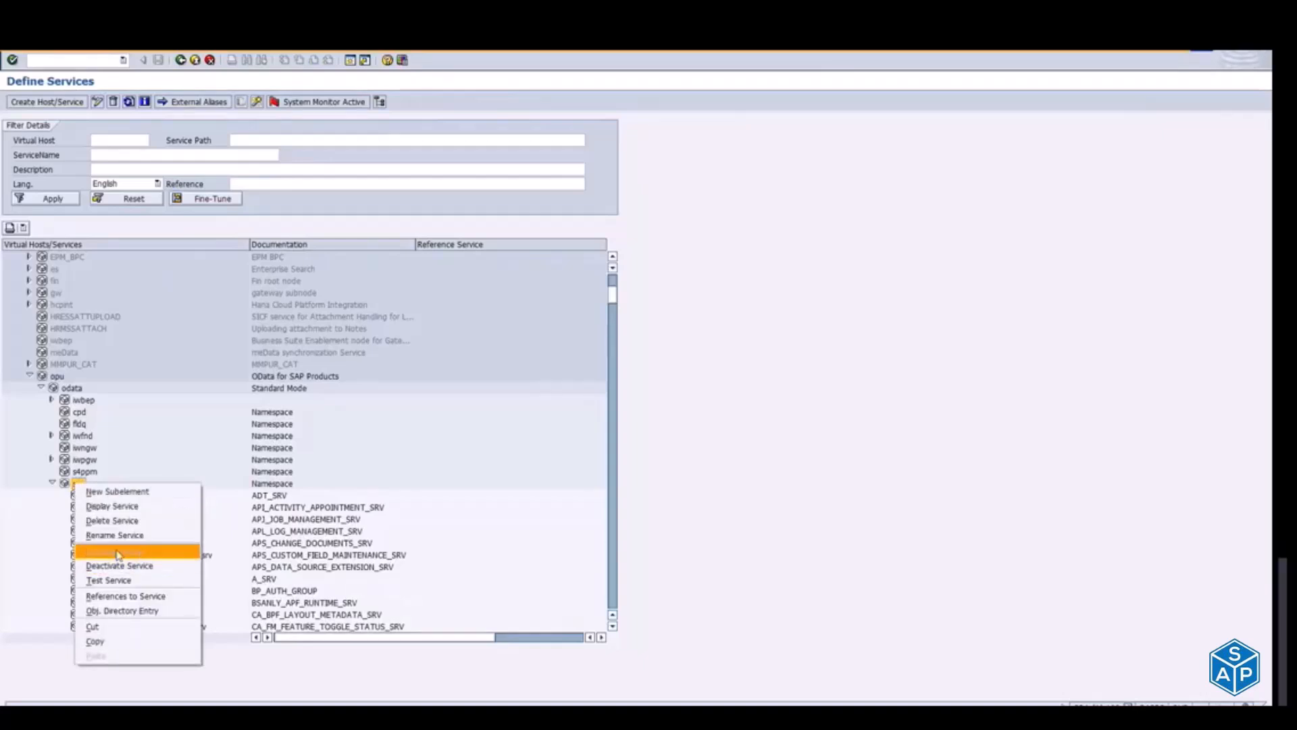
click(48, 558)
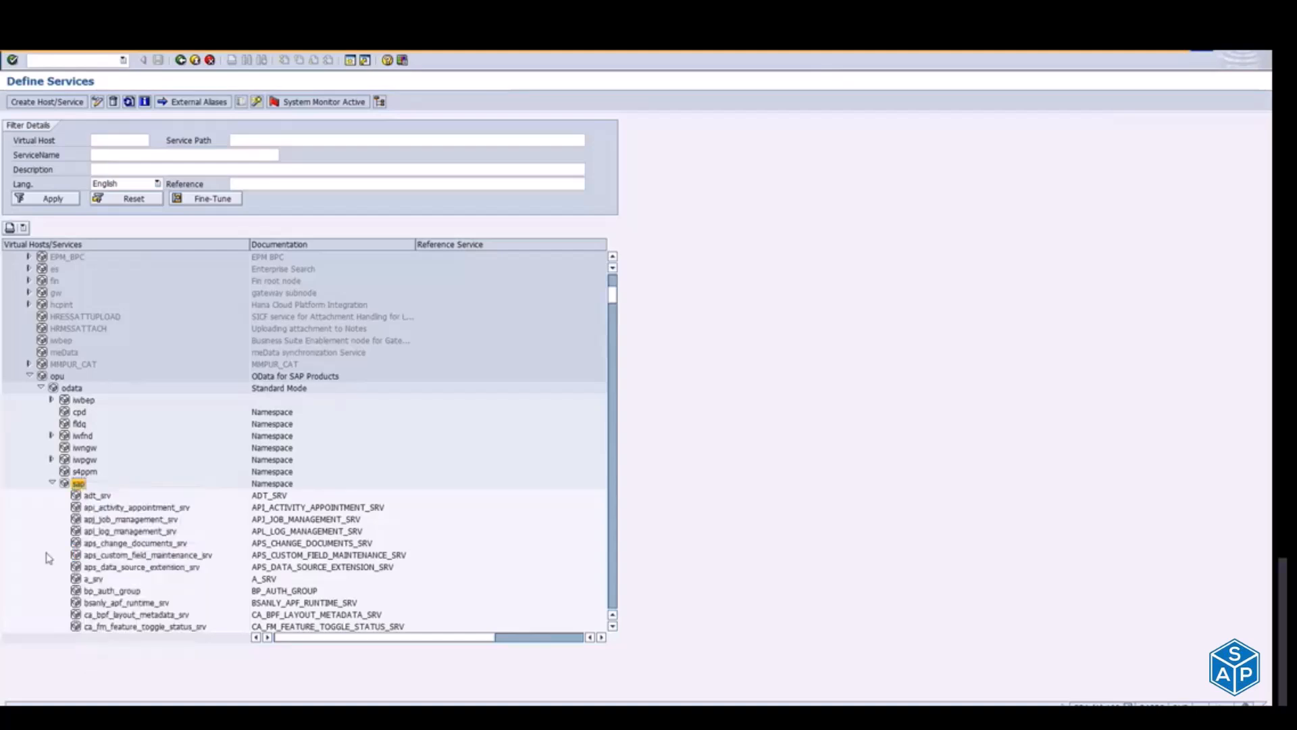
Step: Switch to the Notepad activation notes and cut the whole line "b)TASK ODATA SERVICES --> 30/50 odata services" from MASS ACTIVATION
key(alt+Tab)
key(alt+Tab)
key(alt+Tab)
key(alt+Tab)
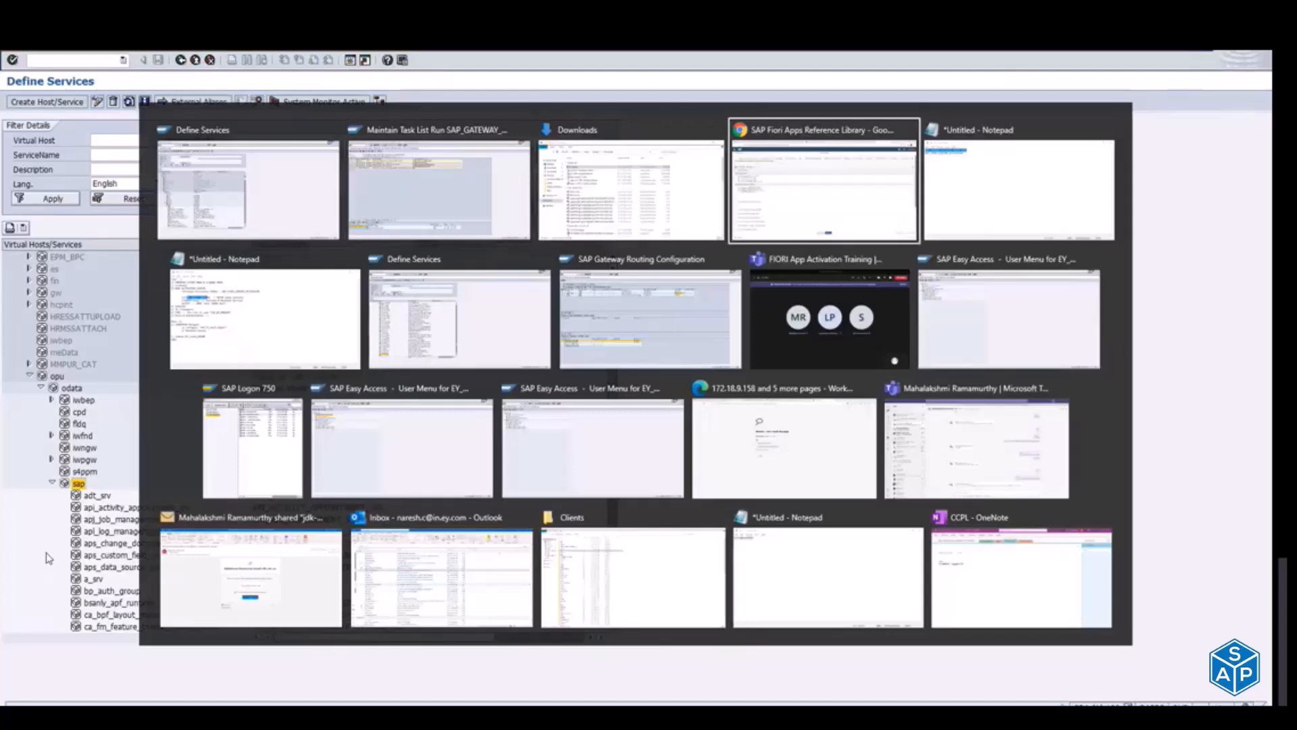
key(alt+shift+Tab)
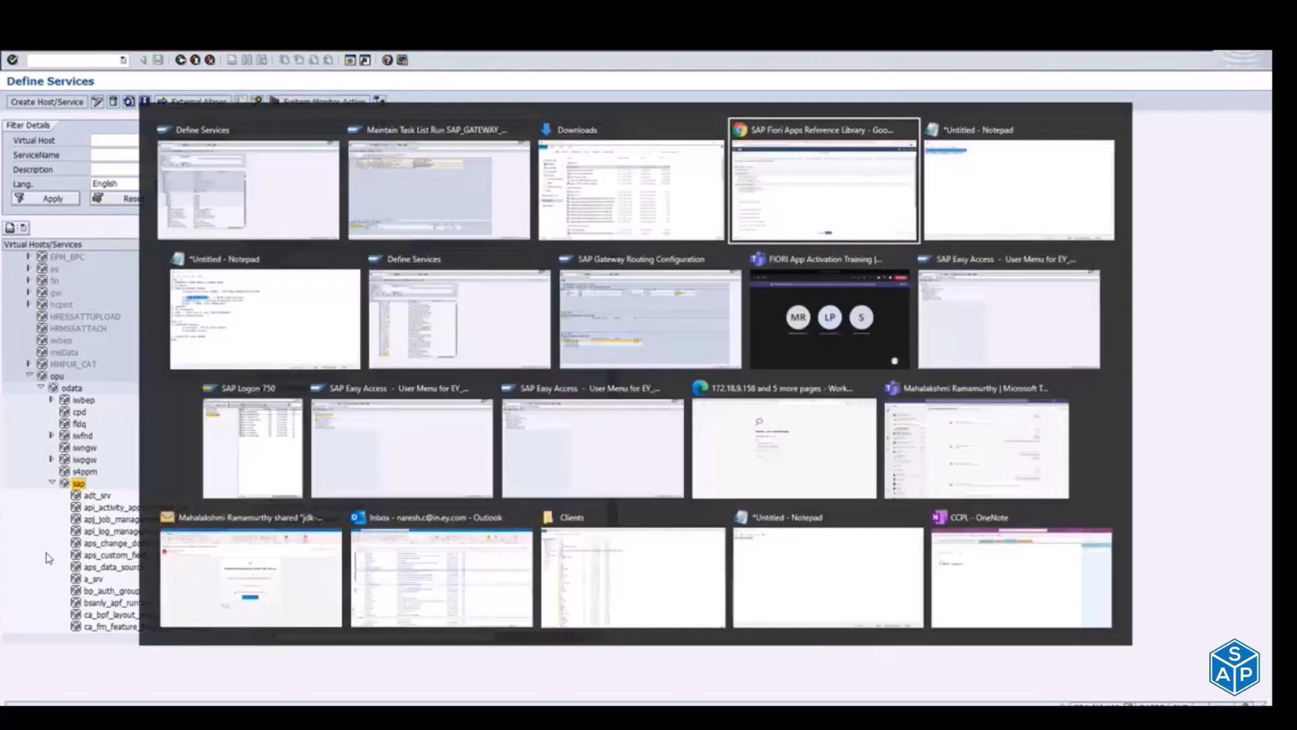
key(alt+Tab)
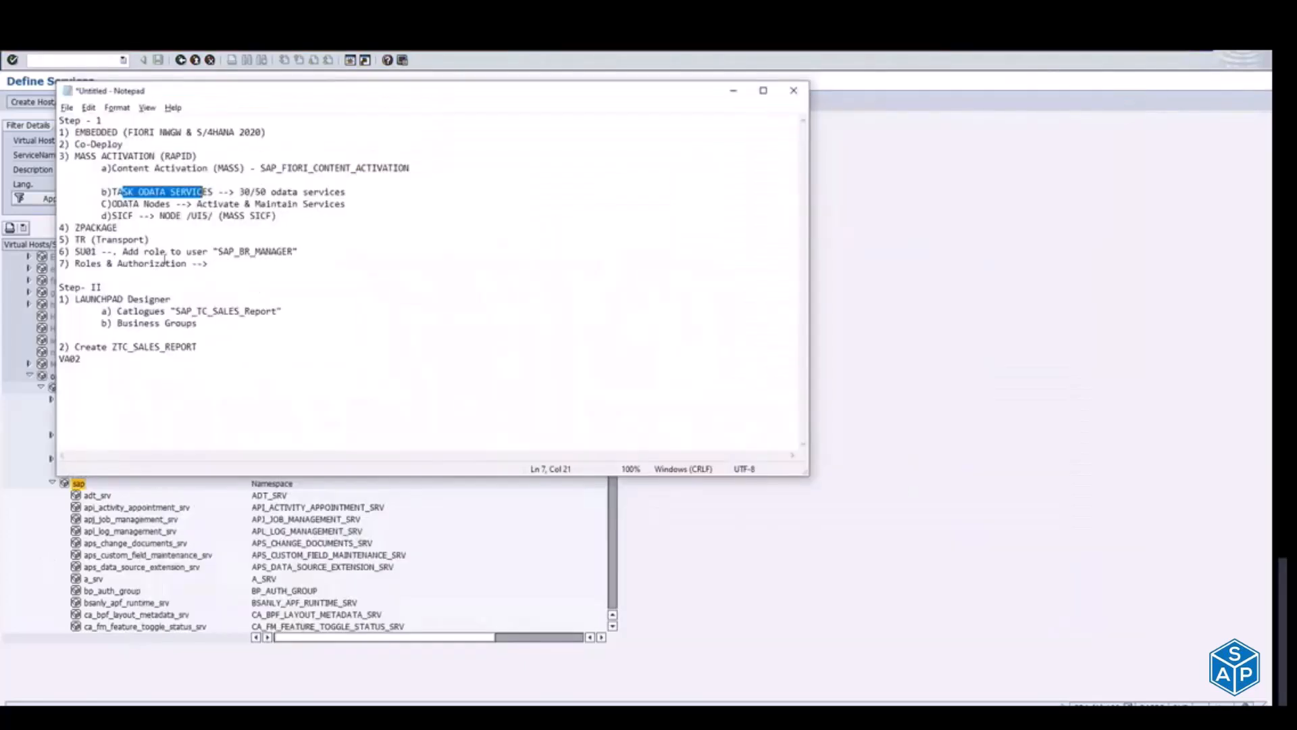
click(109, 193)
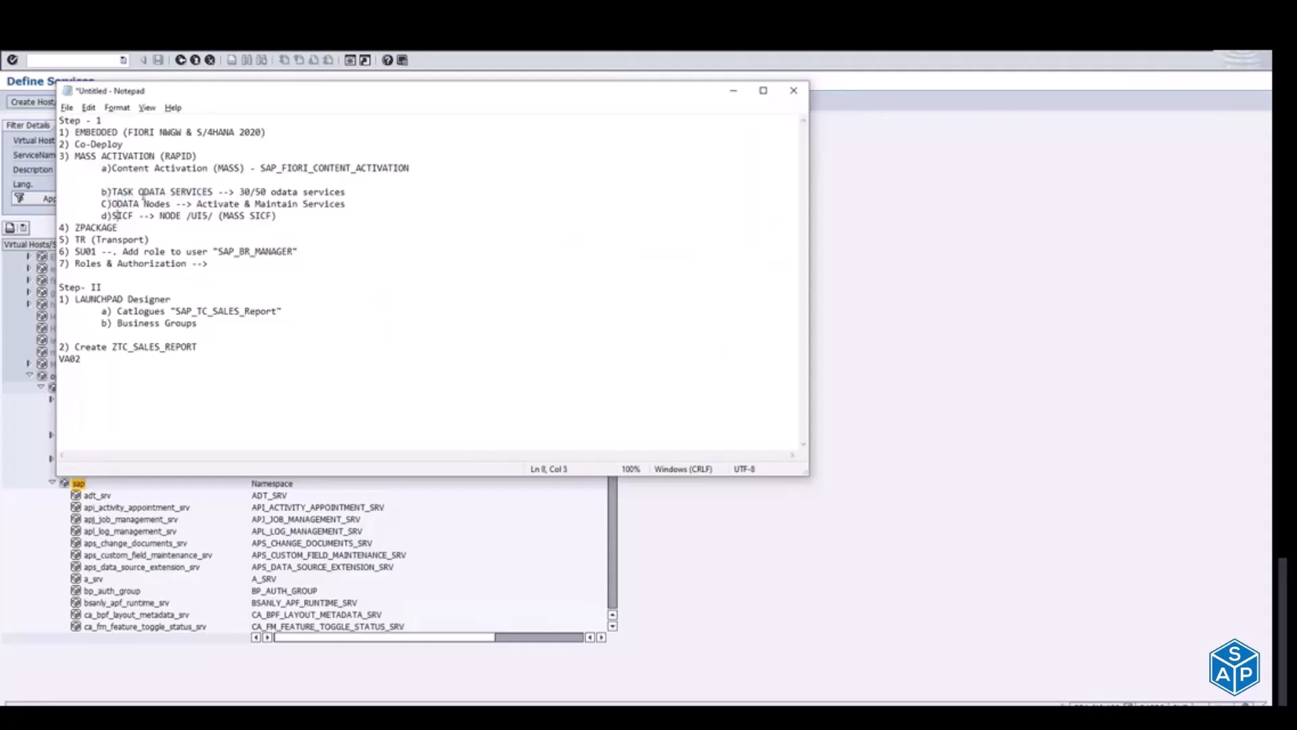
click(100, 191)
drag(100, 191, 349, 191)
key(ctrl+x)
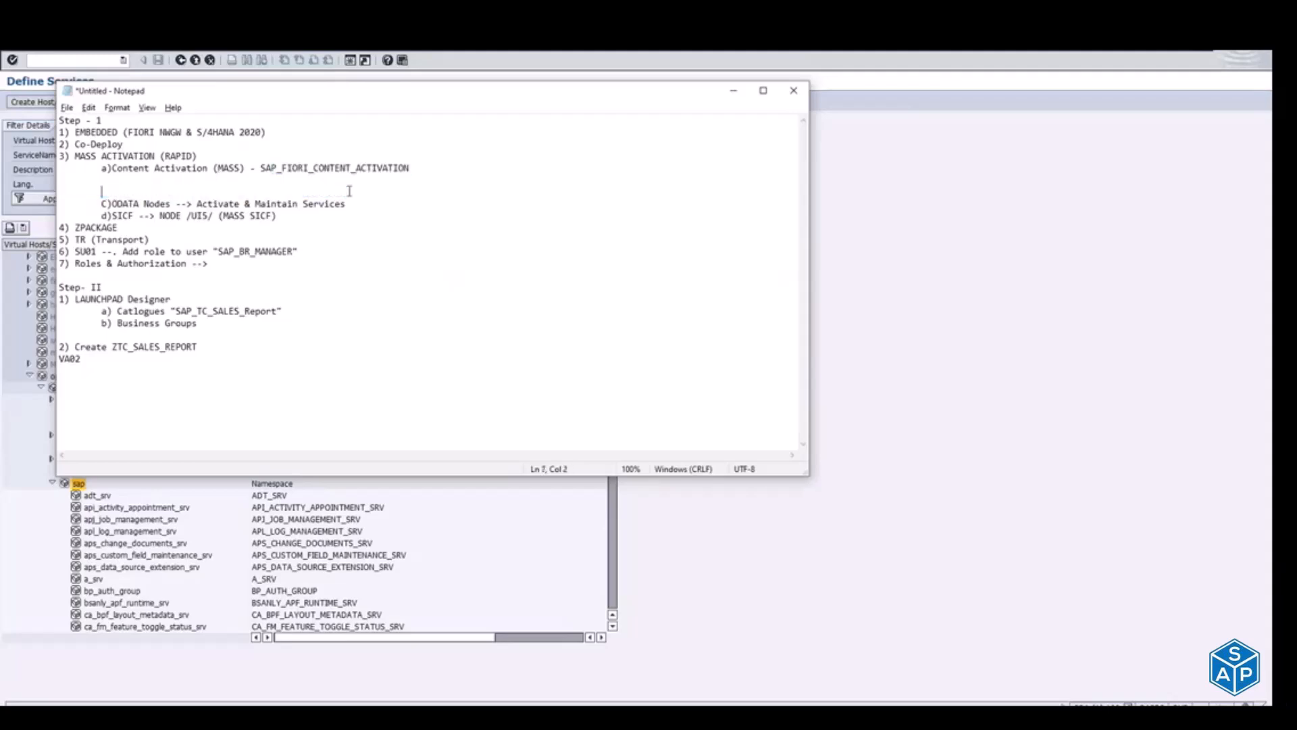
key(Delete)
key(Delete)
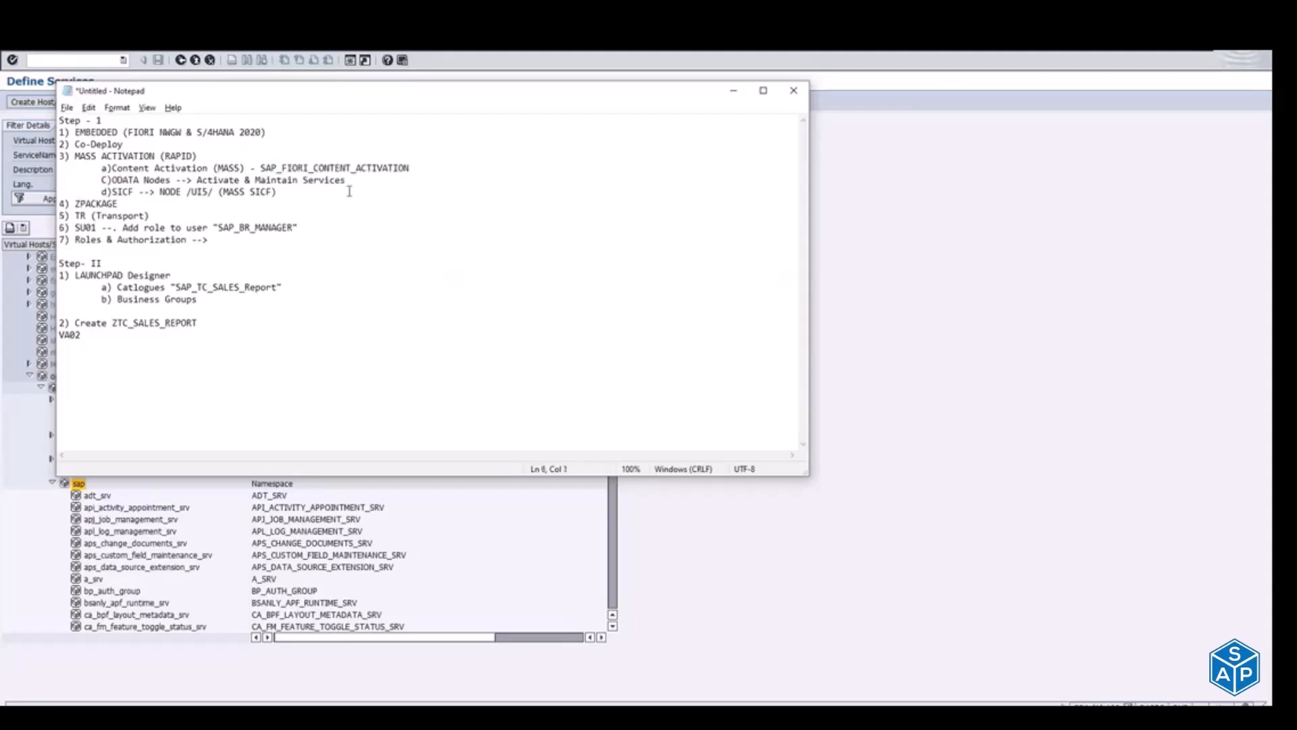
Step: Reletter the ODATA Nodes entry as b) and the SICF entry as c) under MASS ACTIVATION
key(Right)
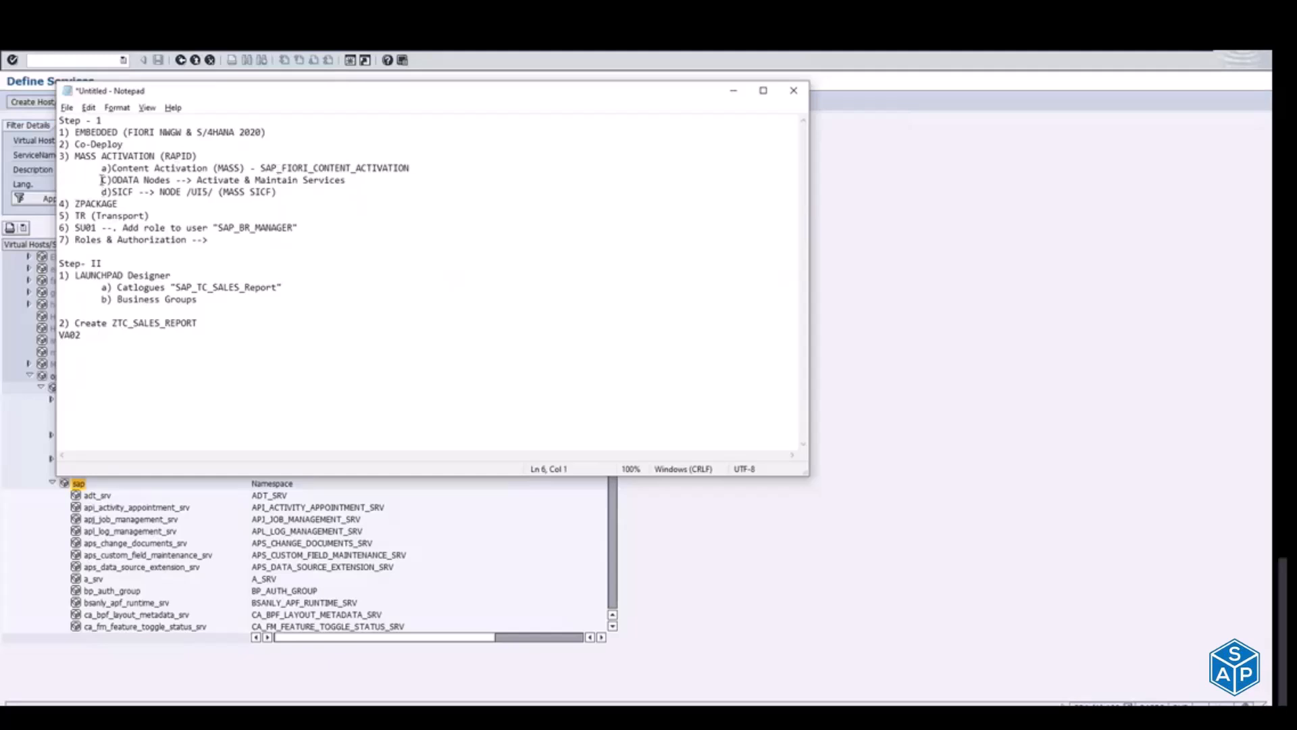
key(Delete)
text(b)
key(BackSpace)
text(c)
Step: Add the line "4) Specific Task/ODATA Services" below the SICF entry
key(Return)
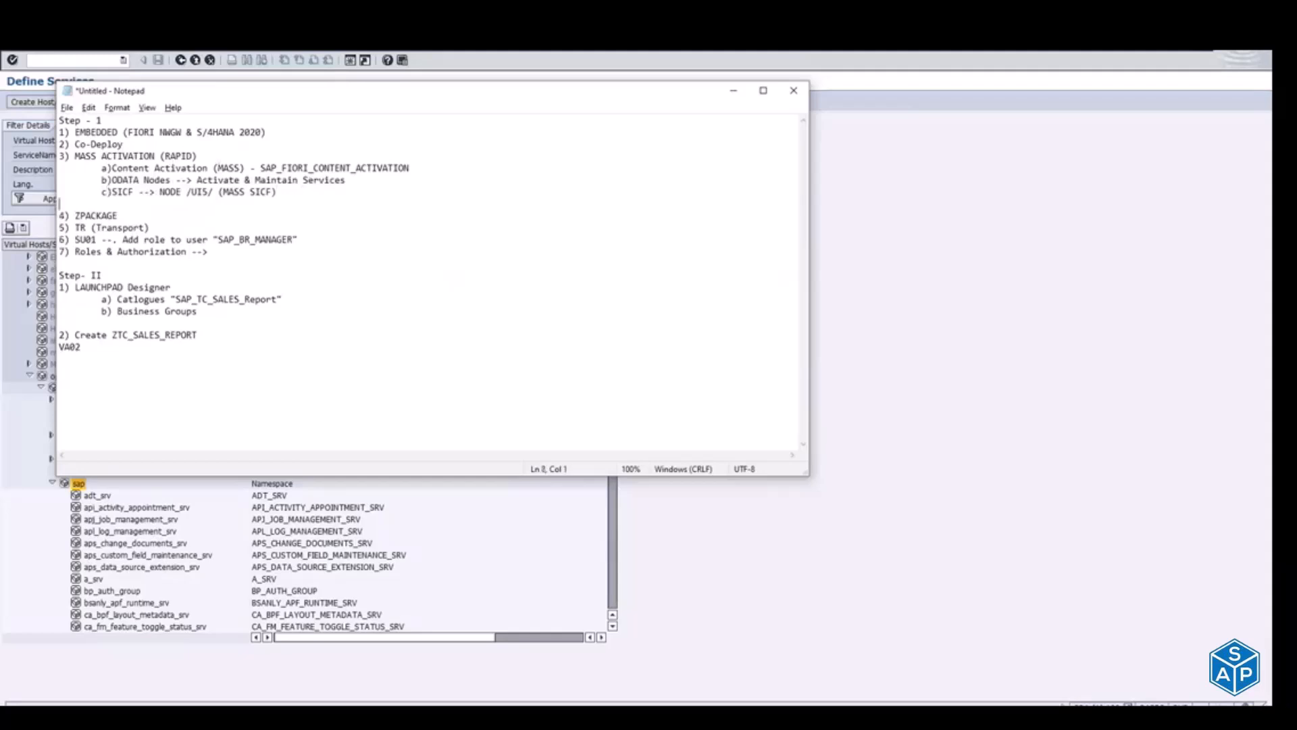
text(4))
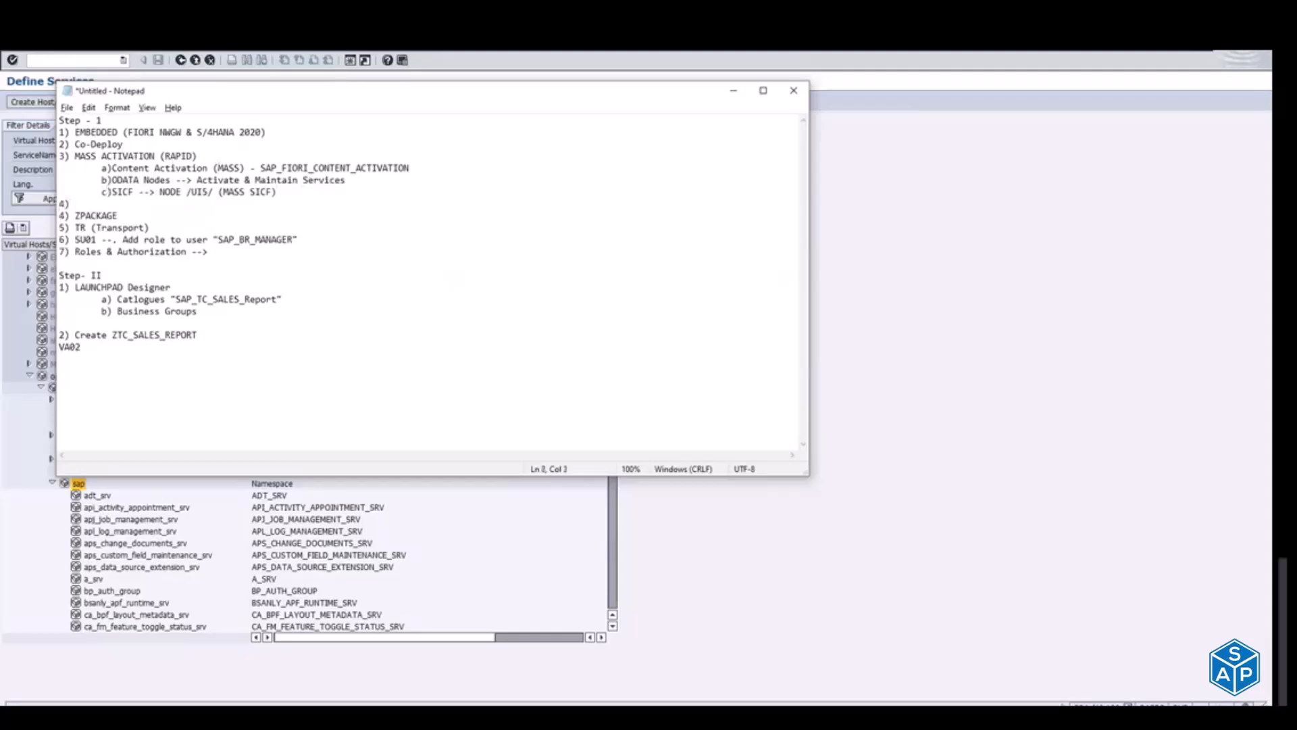
text( Spec)
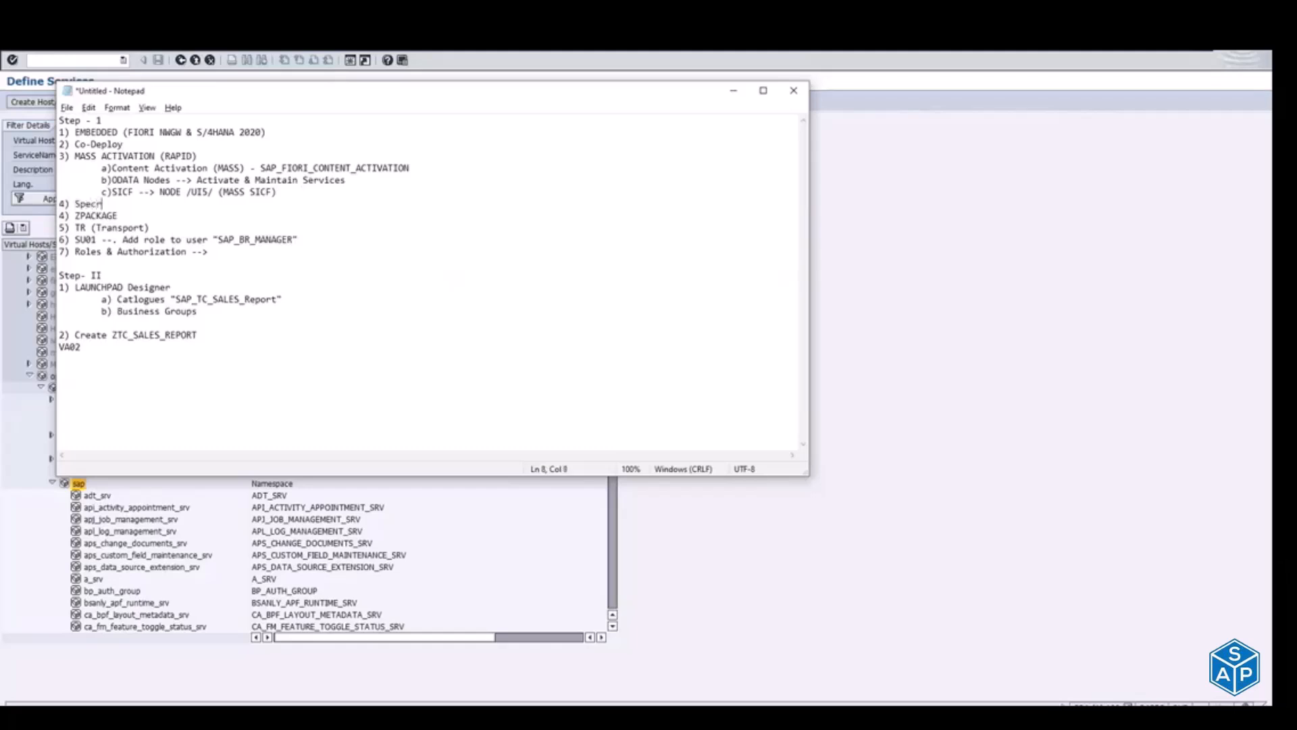
text(ific Task/ODATA Service)
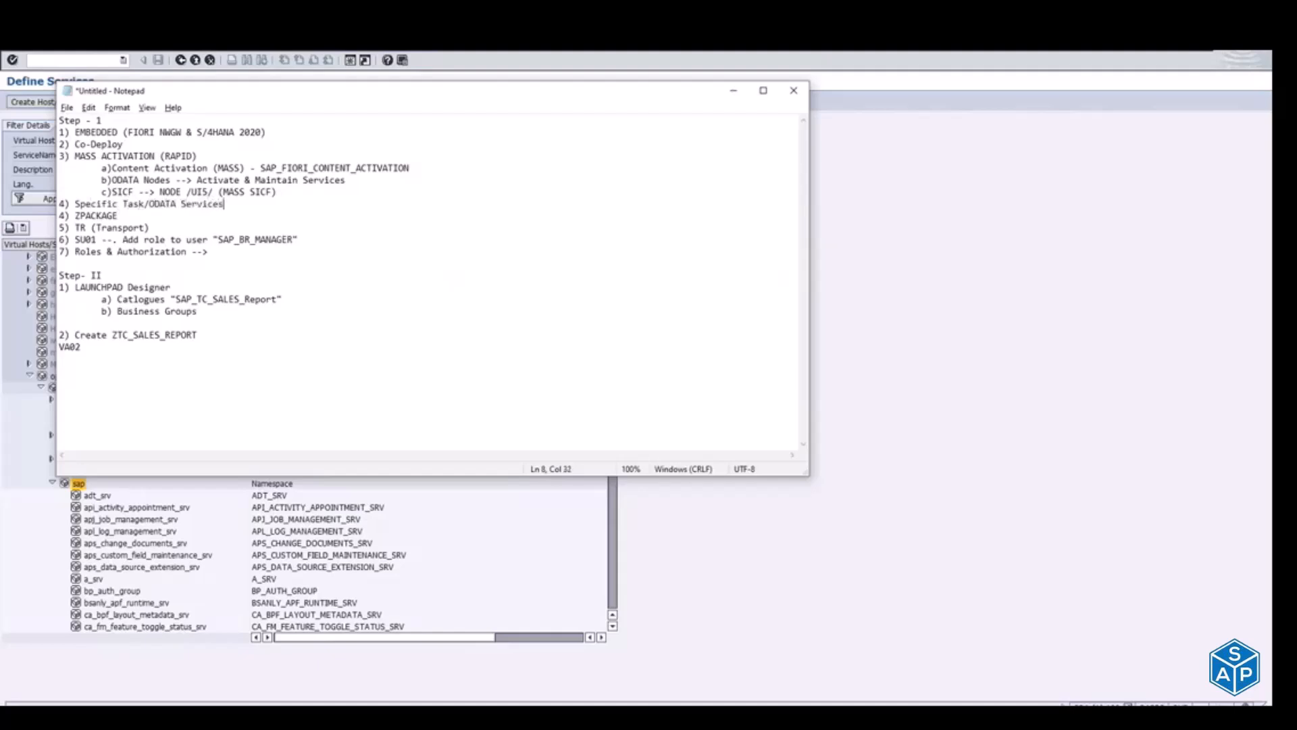
text(s)
Step: Paste the cut entry under Specific Task/ODATA Services as "a)TASK ODATA SERVICES --> 30/50 odata services", removing its old letter
key(Return)
key(Tab)
text(a))
key(ctrl+v)
click(130, 215)
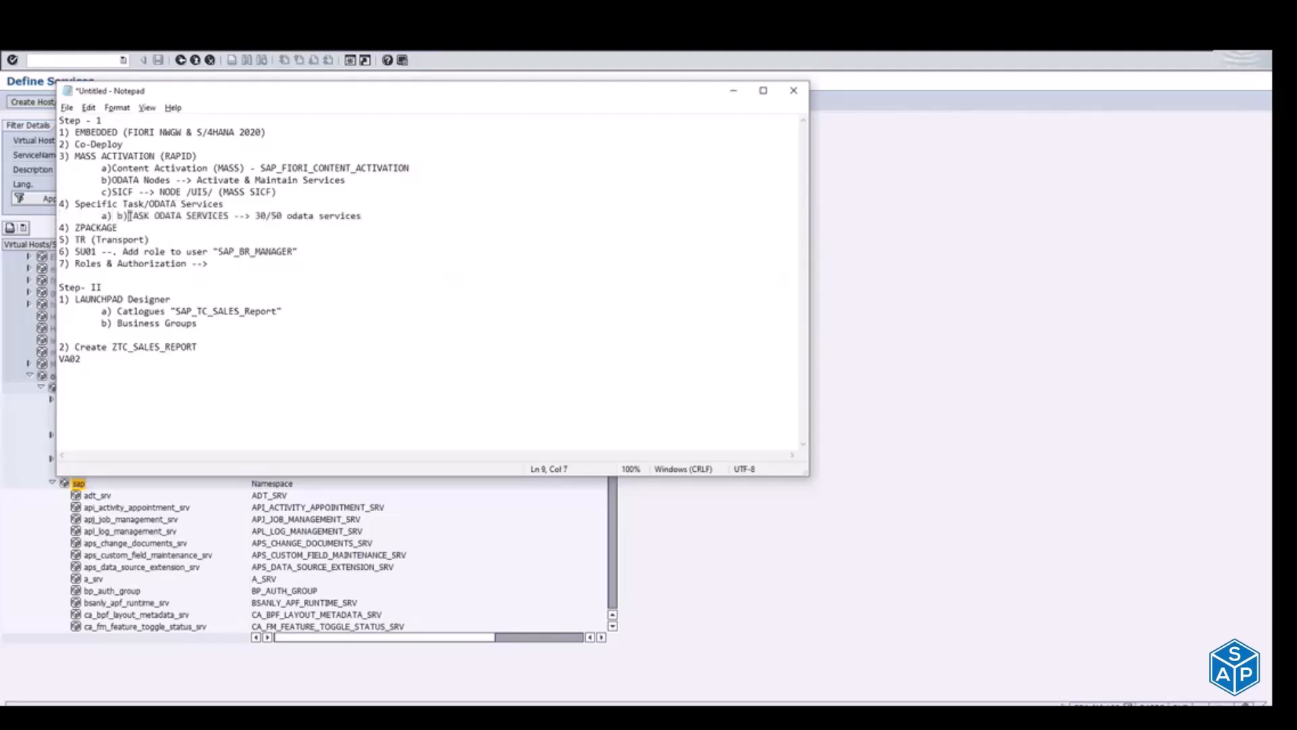
key(BackSpace)
key(BackSpace)
key(BackSpace)
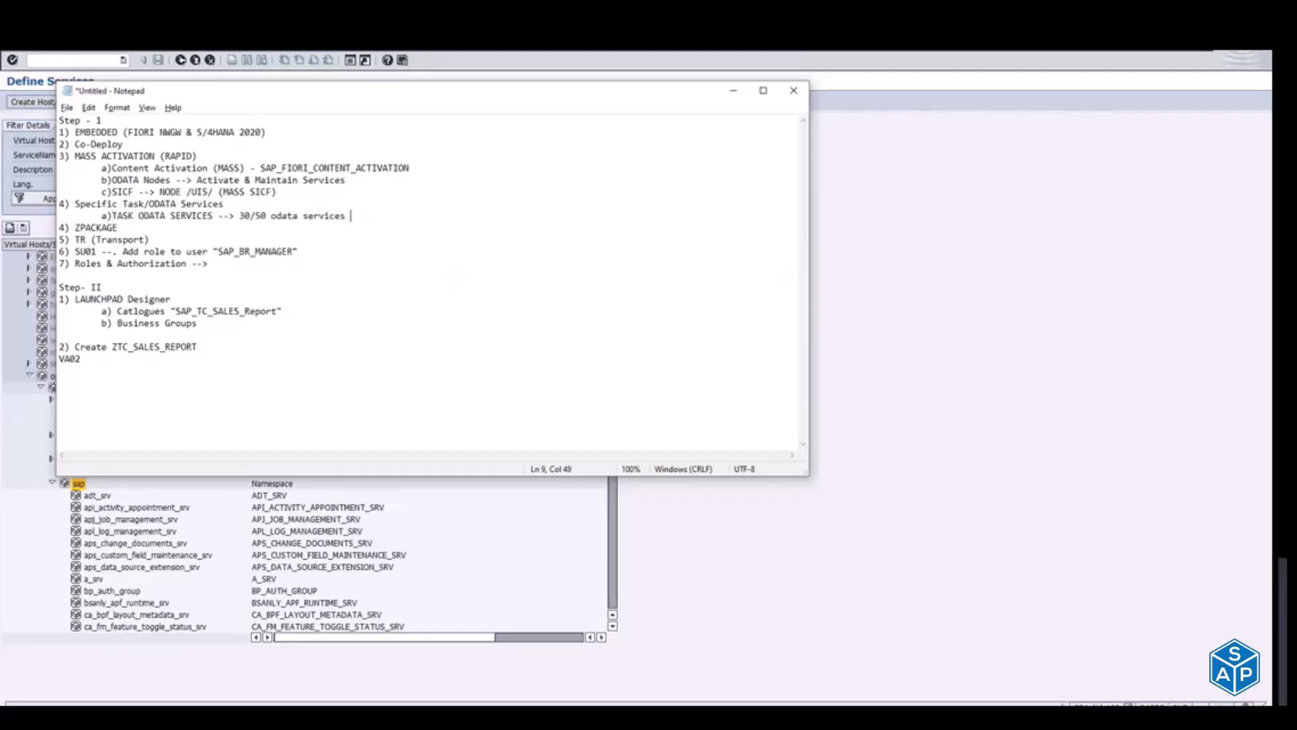
Step: Copy SAP_GATEWAY_ACTIVATE_ODATA_SERV from the other window and append it in quotation marks to the TASK ODATA SERVICES entry
key(alt+Tab)
key(alt+Tab)
key(alt+Tab)
key(alt+Tab)
key(alt+Tab)
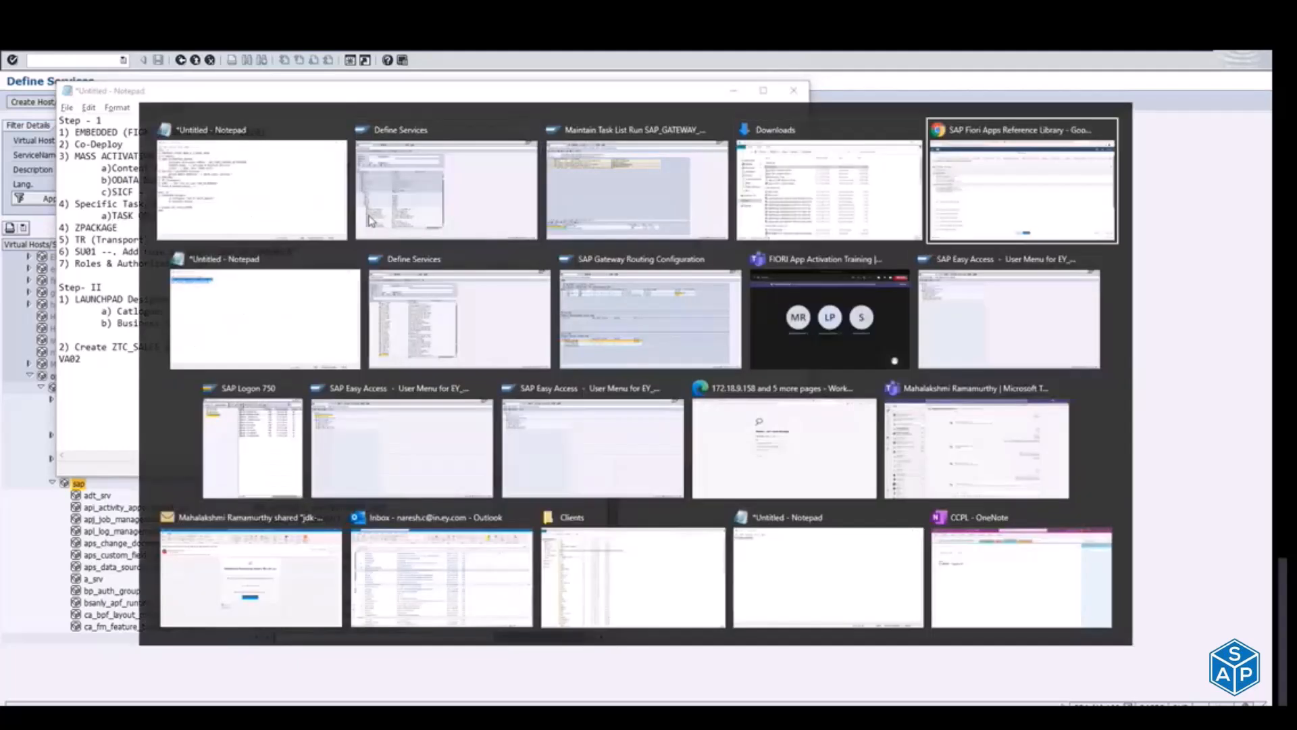
key(ctrl+c)
key(alt+Tab)
key(ctrl+v)
text(")
Step: Add the sub-item "b)ZPackage/TR" under Specific Task/ODATA Services
key(Return)
key(Tab)
text(b))
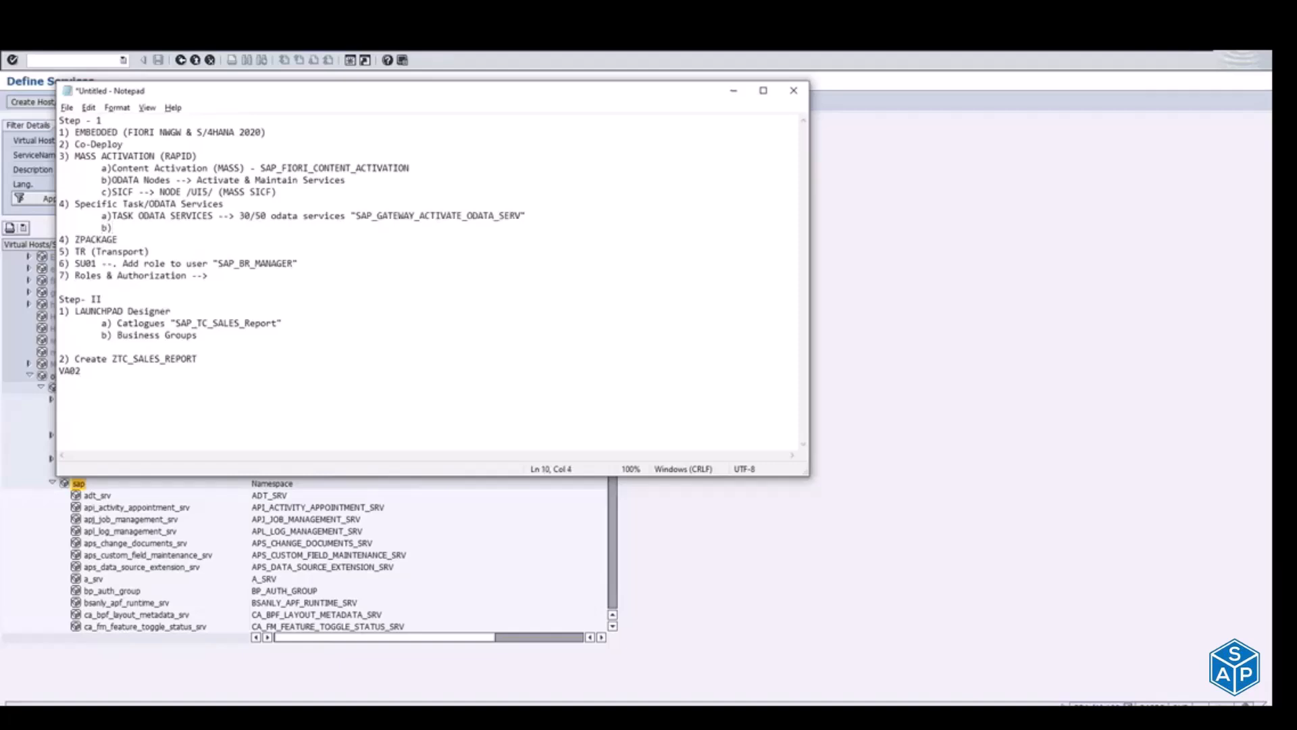
text(ZPa)
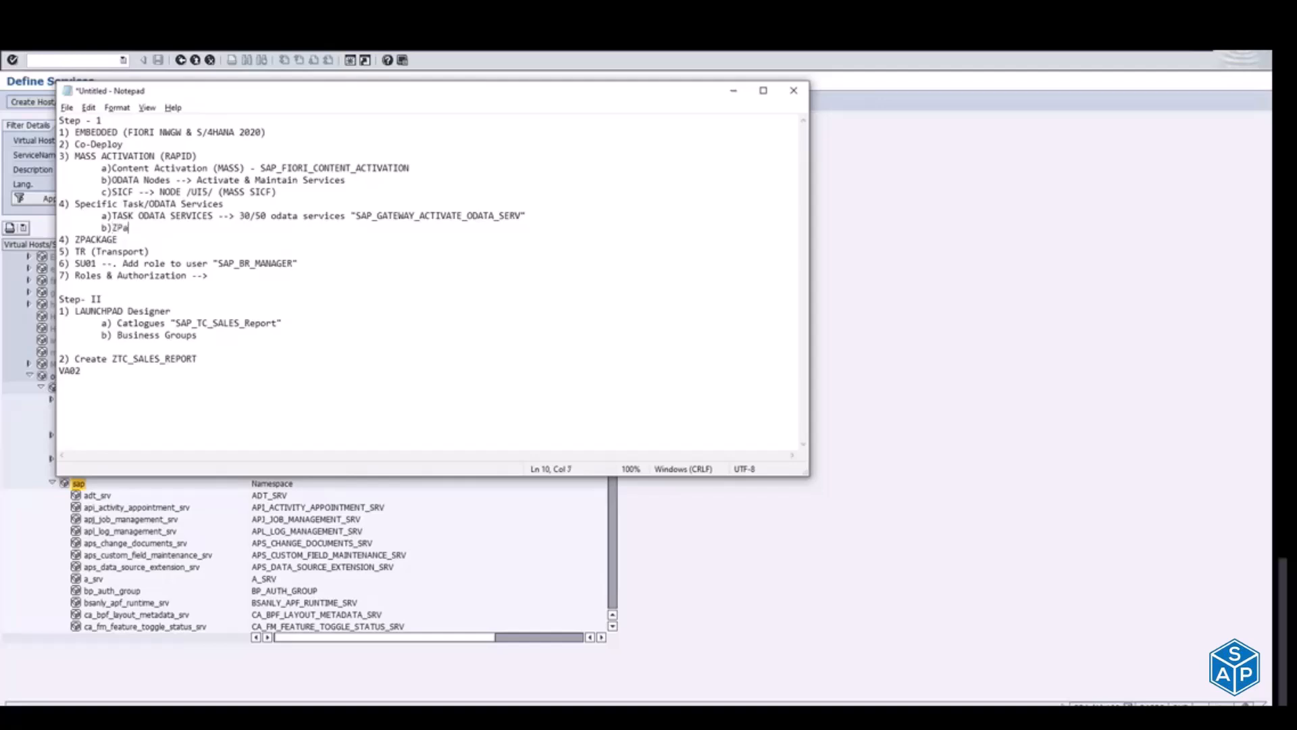
text(ckage/TR)
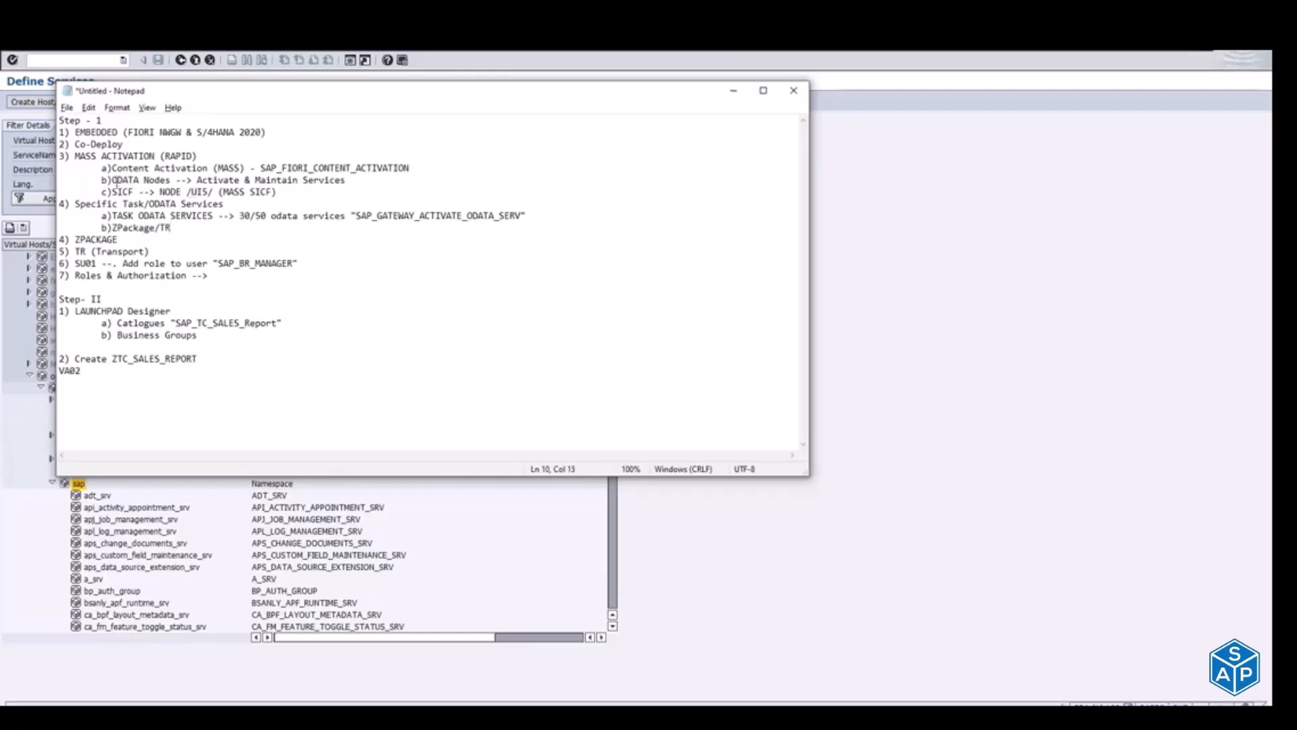
Step: Insert an empty b) line under MASS ACTIVATION and reletter ODATA Nodes as c) and SICF as d)
click(112, 181)
key(Return)
key(Tab)
text(C)
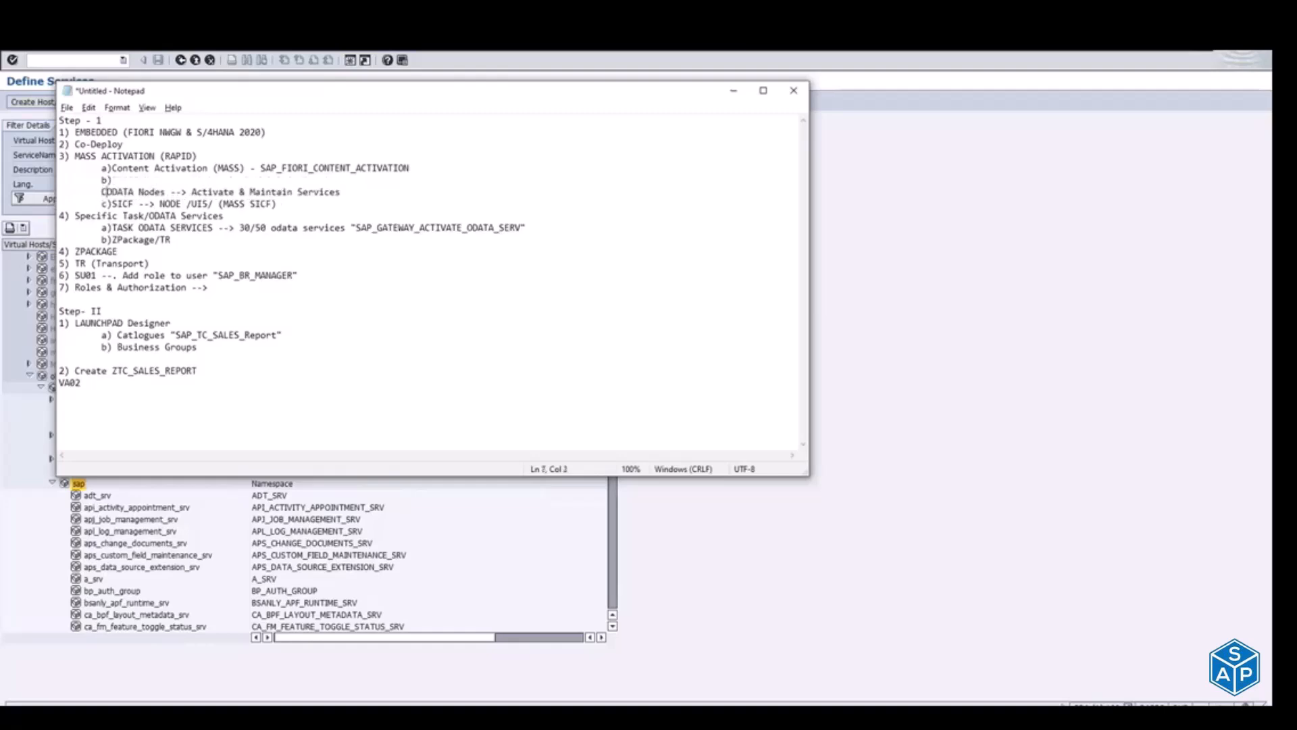
key(BackSpace)
text(c))
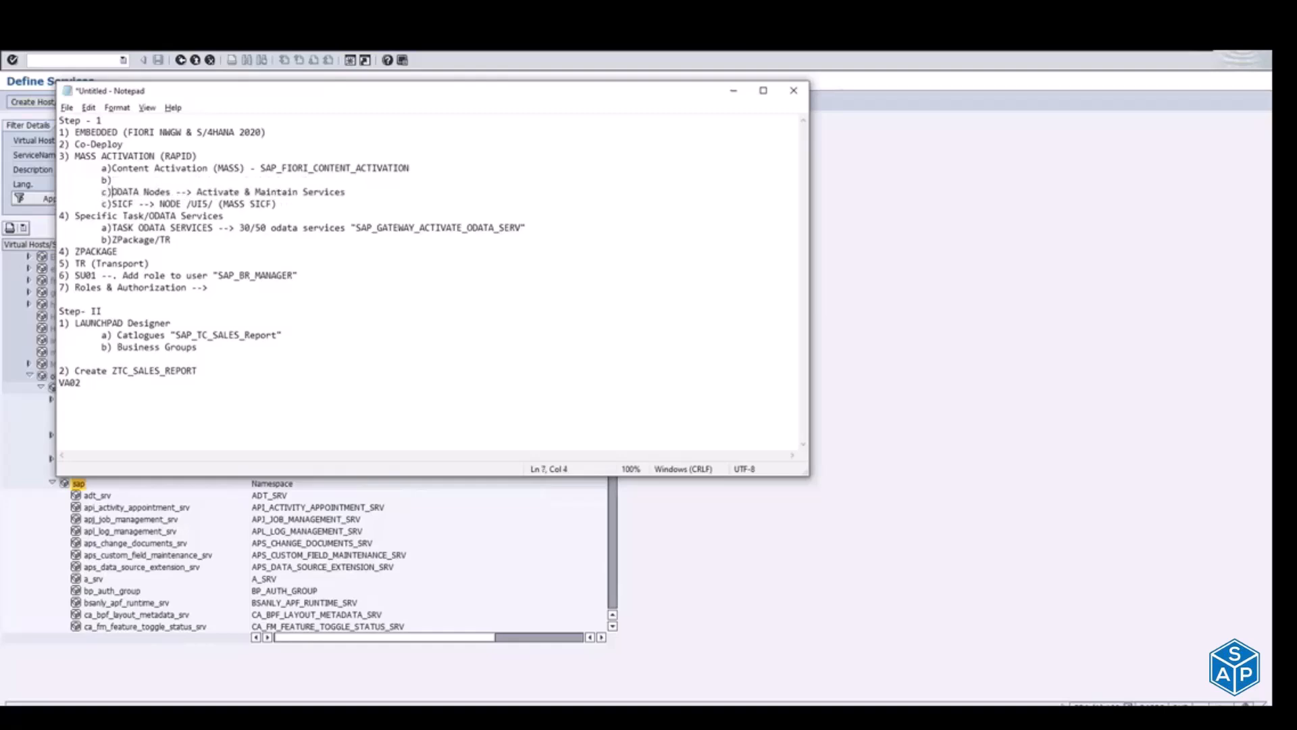
key(BackSpace)
text(d)
Step: Fill item b) of MASS ACTIVATION with "ZPACKAGE & TR" and reword item b) of Specific Task/ODATA Services as "ZPackage & TR"
key(Up)
key(Up)
text(ZPACKAGE & TR)
click(160, 239)
key(BackSpace)
text(&)
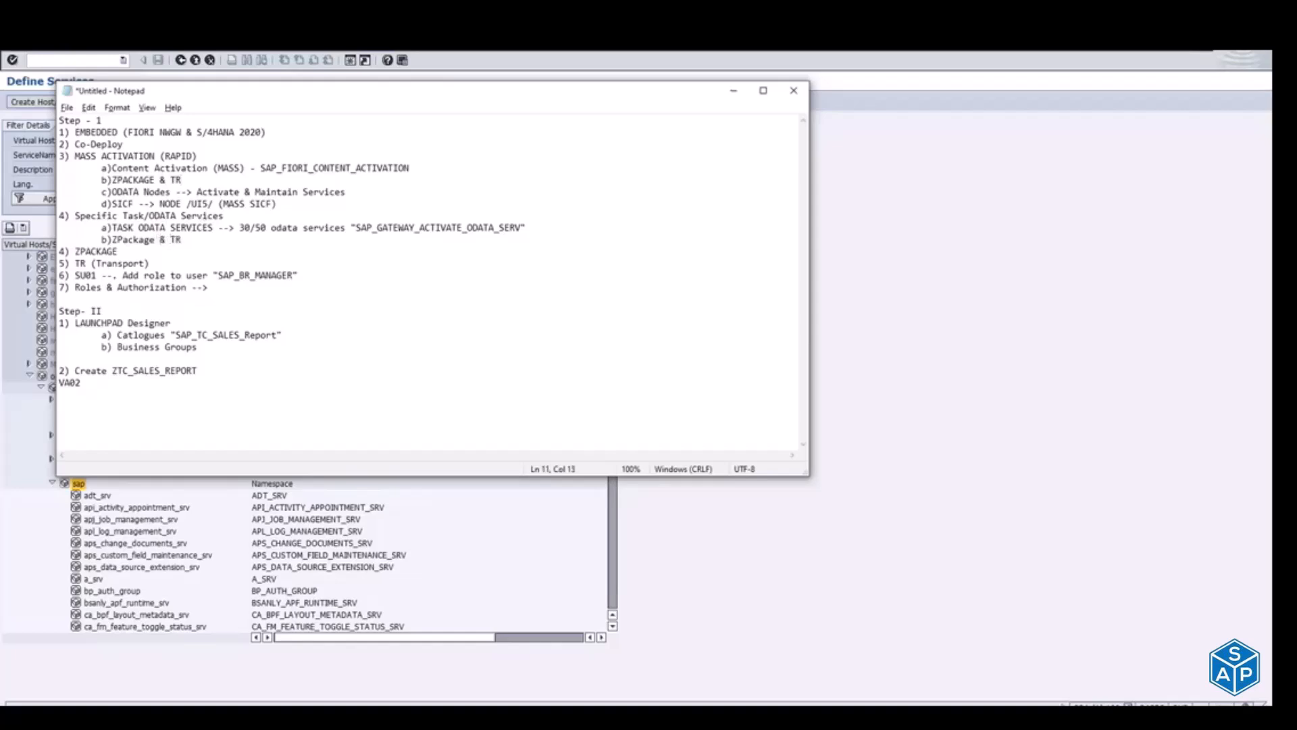
Step: Add the sub-item "C) ODATA Node --> SICF" under Specific Task/ODATA Services
click(209, 241)
key(Return)
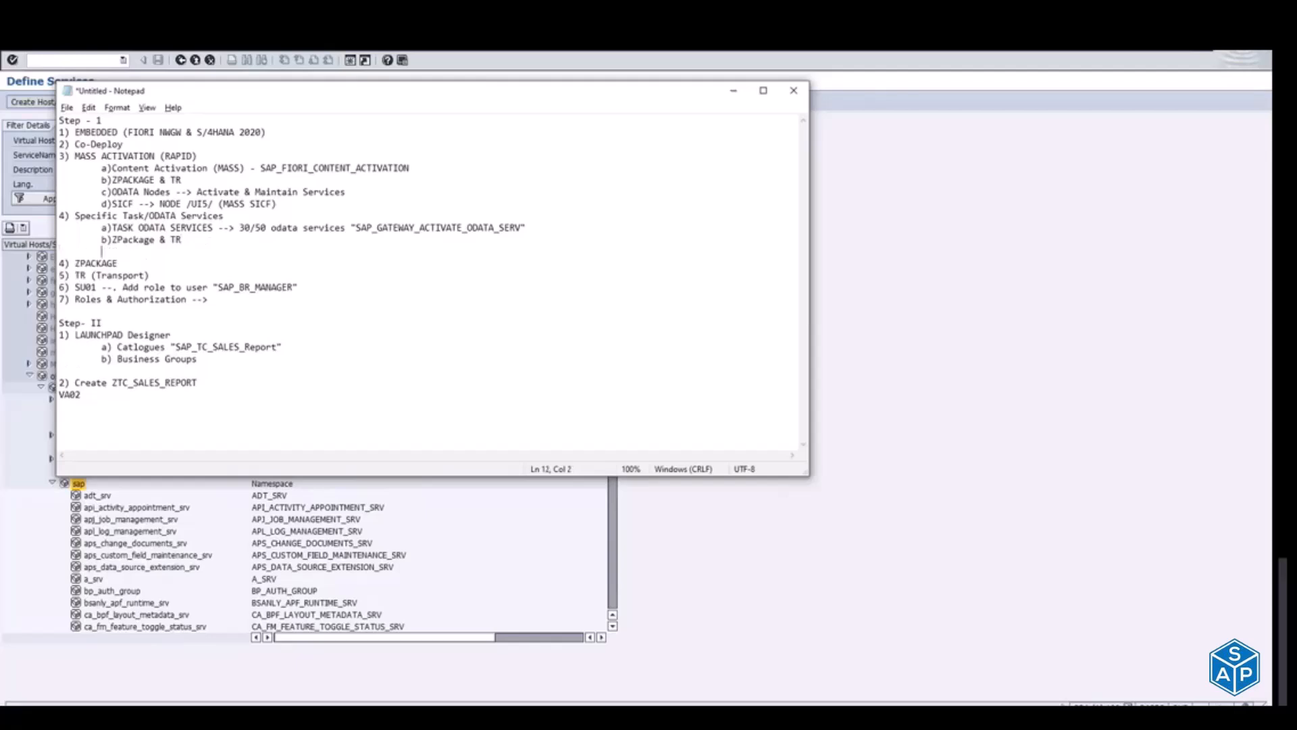
key(Tab)
text(C) ODATA Node )
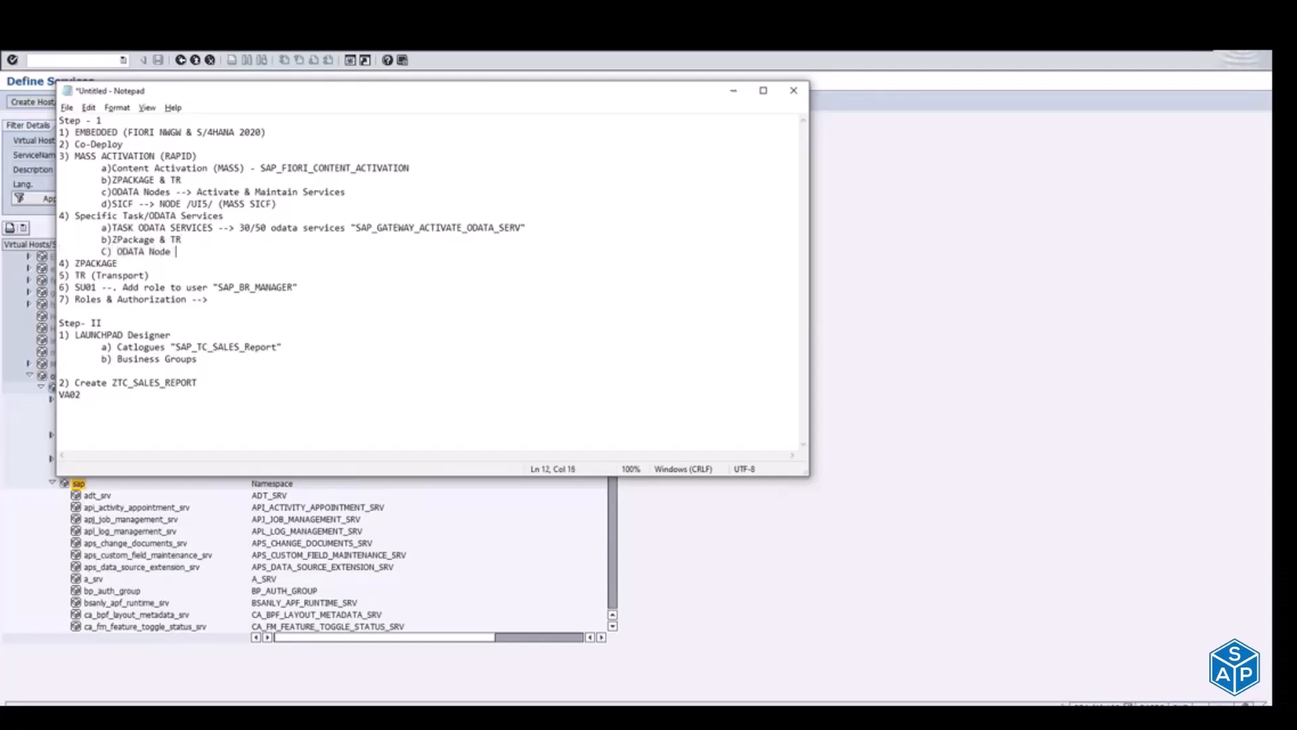
text(--> SICF)
Step: Delete the separate "4) ZPACKAGE" line and number the TR (Transport) line 5
click(119, 263)
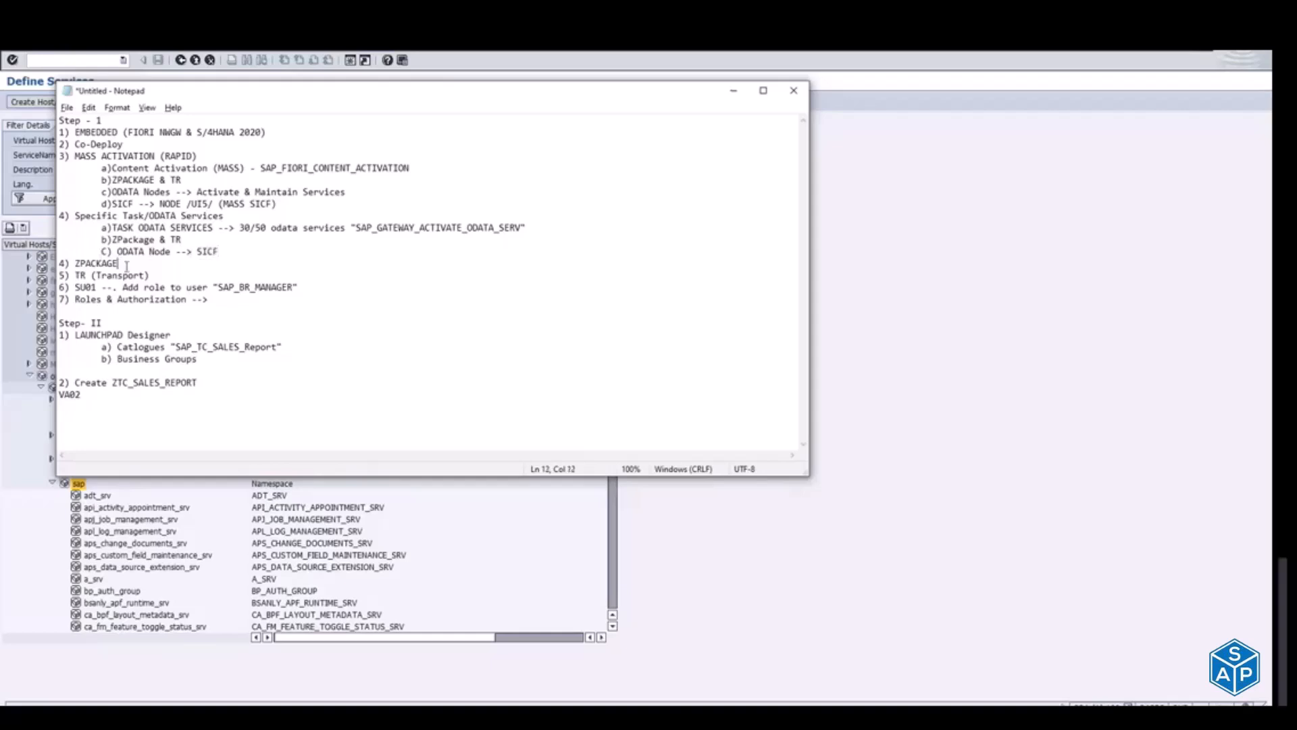
click(66, 263)
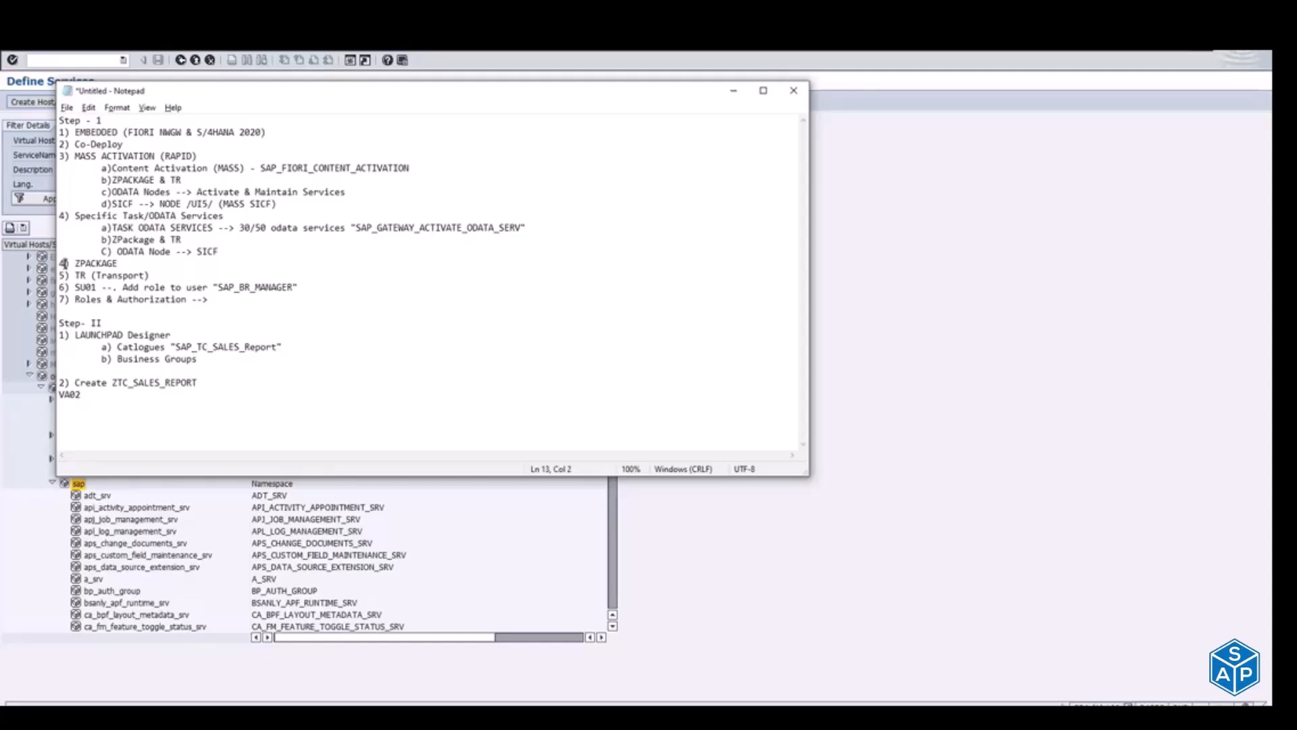
drag(128, 264, 57, 264)
key(BackSpace)
key(Delete)
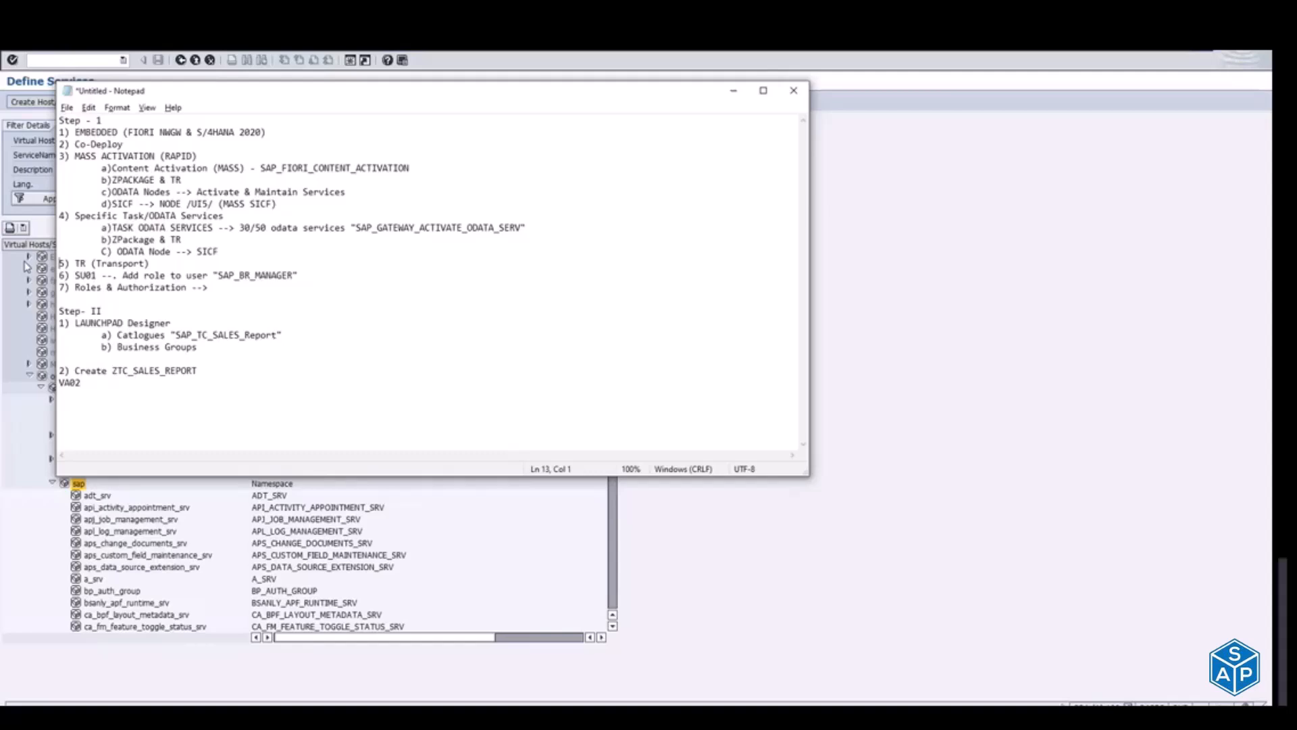
key(Delete)
text(5)
Step: Highlight items 1 to 4 of Step - 1 in the notes and switch back to the Define Services window
drag(219, 252, 51, 127)
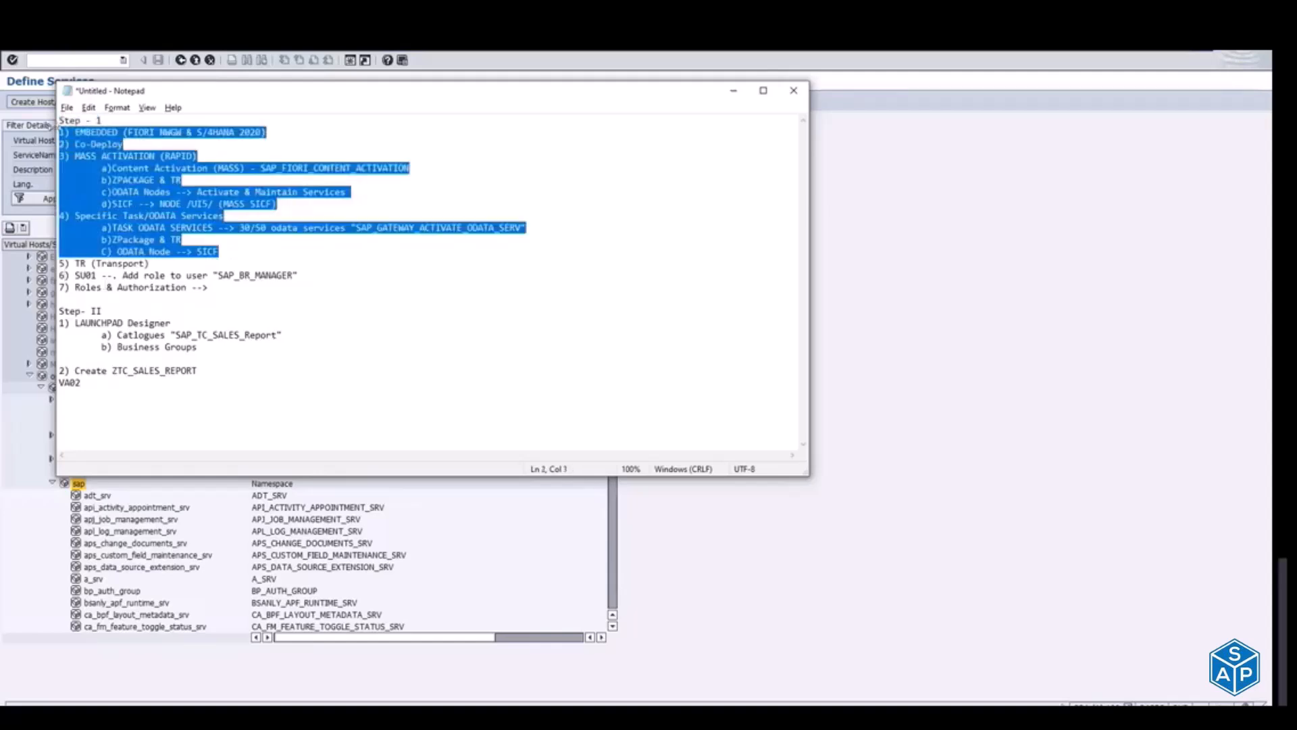
key(alt+Tab)
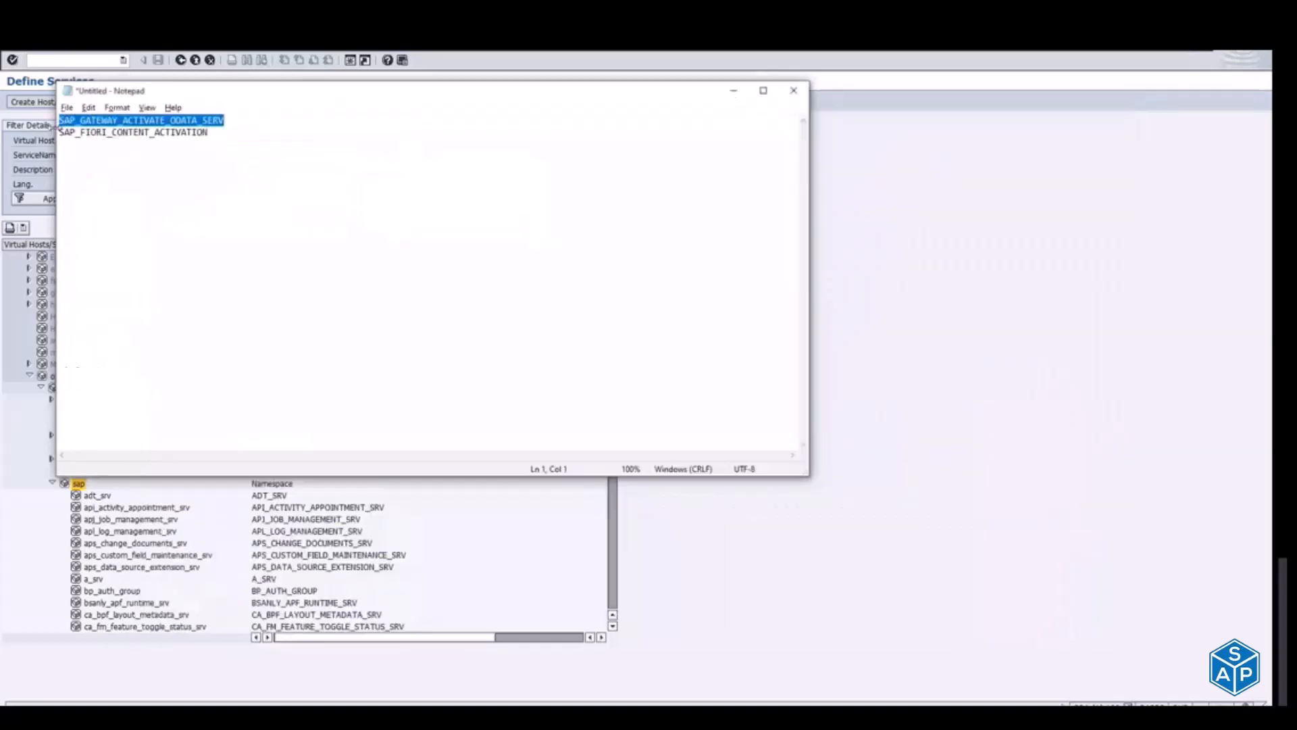
key(alt+Tab)
key(alt+Tab)
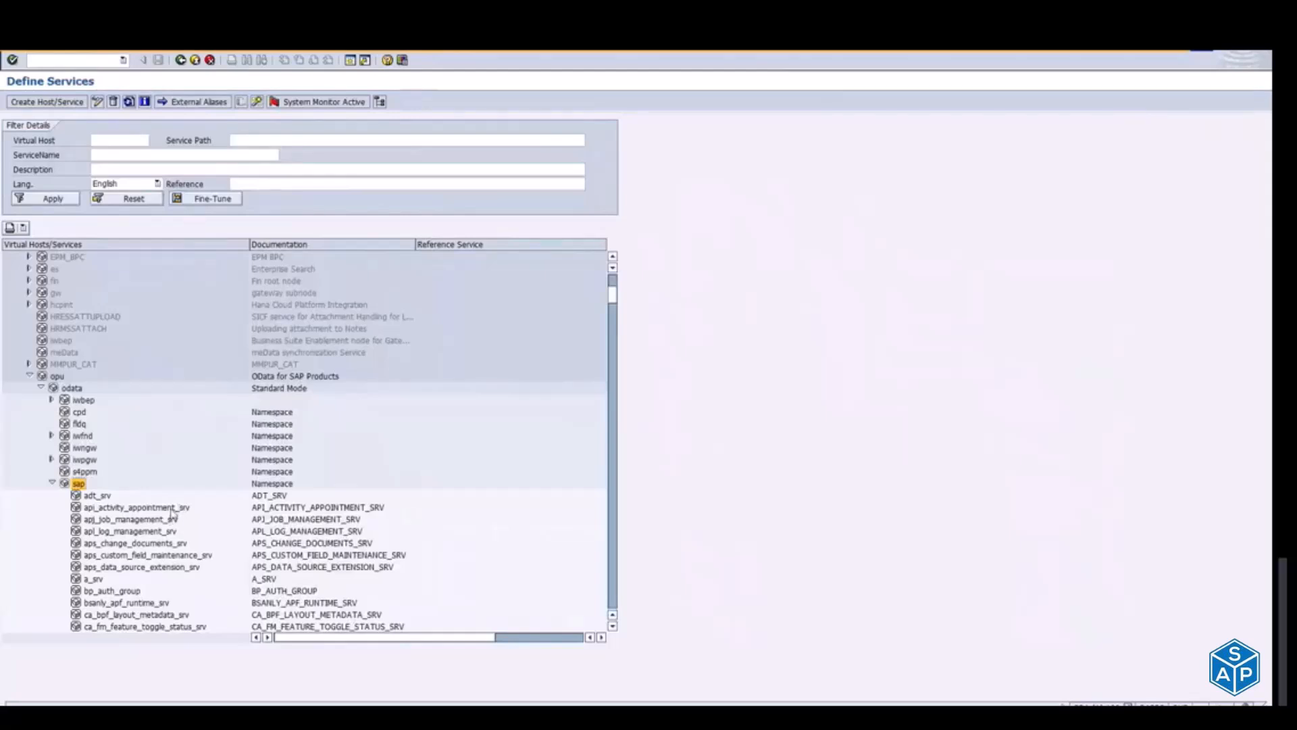
Step: Dismiss the auto-logout message without viewing the detailed error description and return to the Define Services window
key(Right)
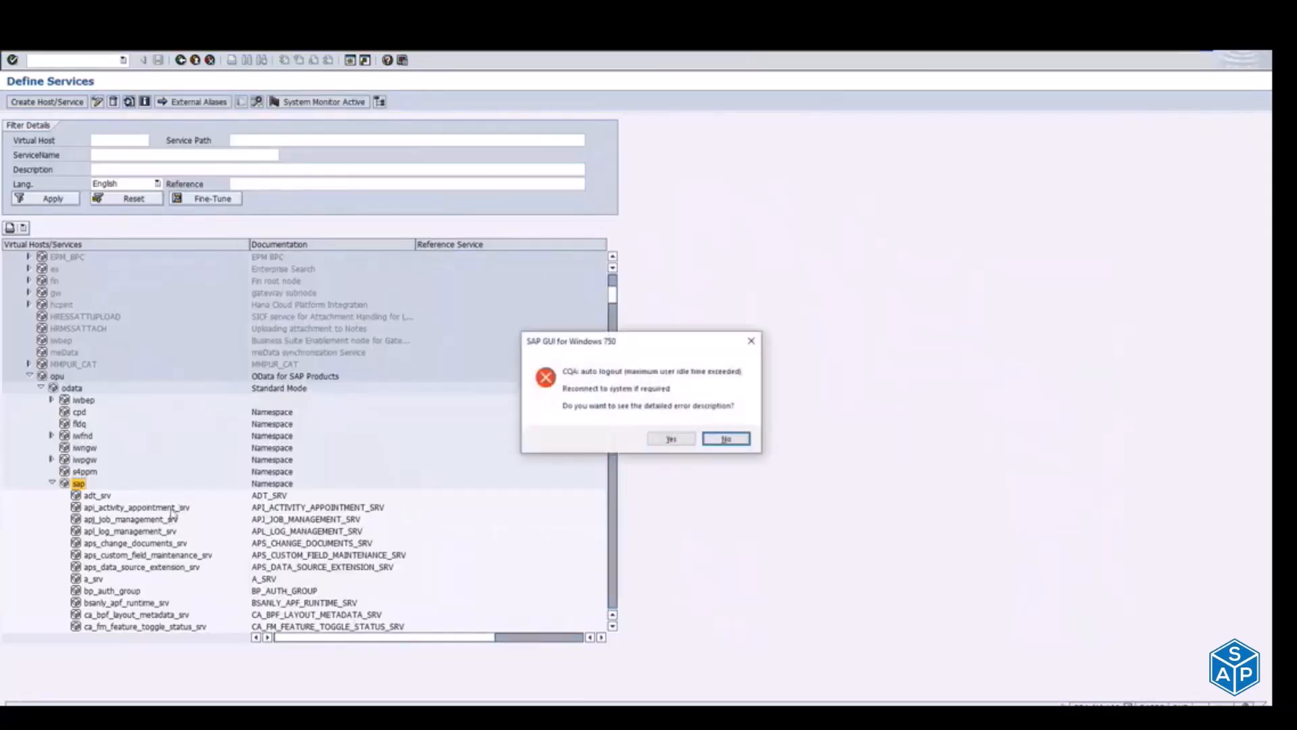
key(Return)
key(F10)
key(Escape)
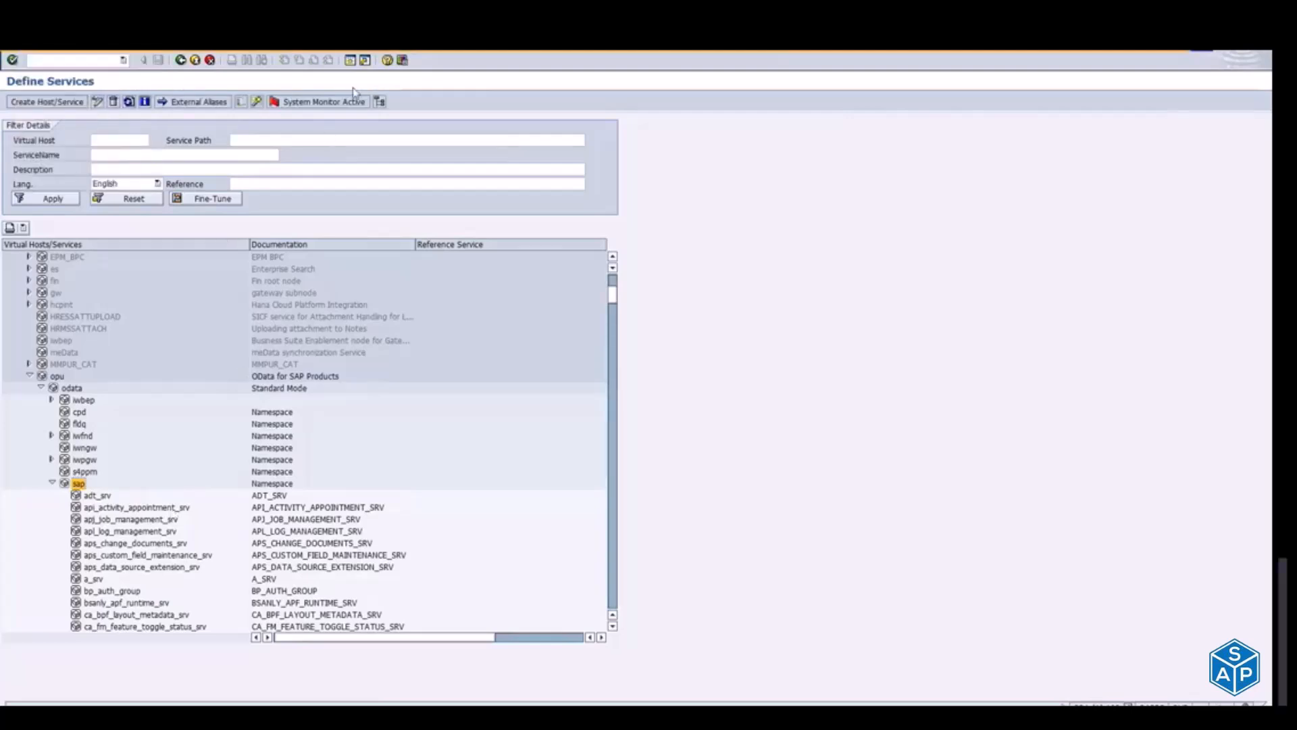
Step: Open a new SAP session and run the transaction /IWFND/MAINT_SERVICE to show Activate and Maintain Services
click(353, 62)
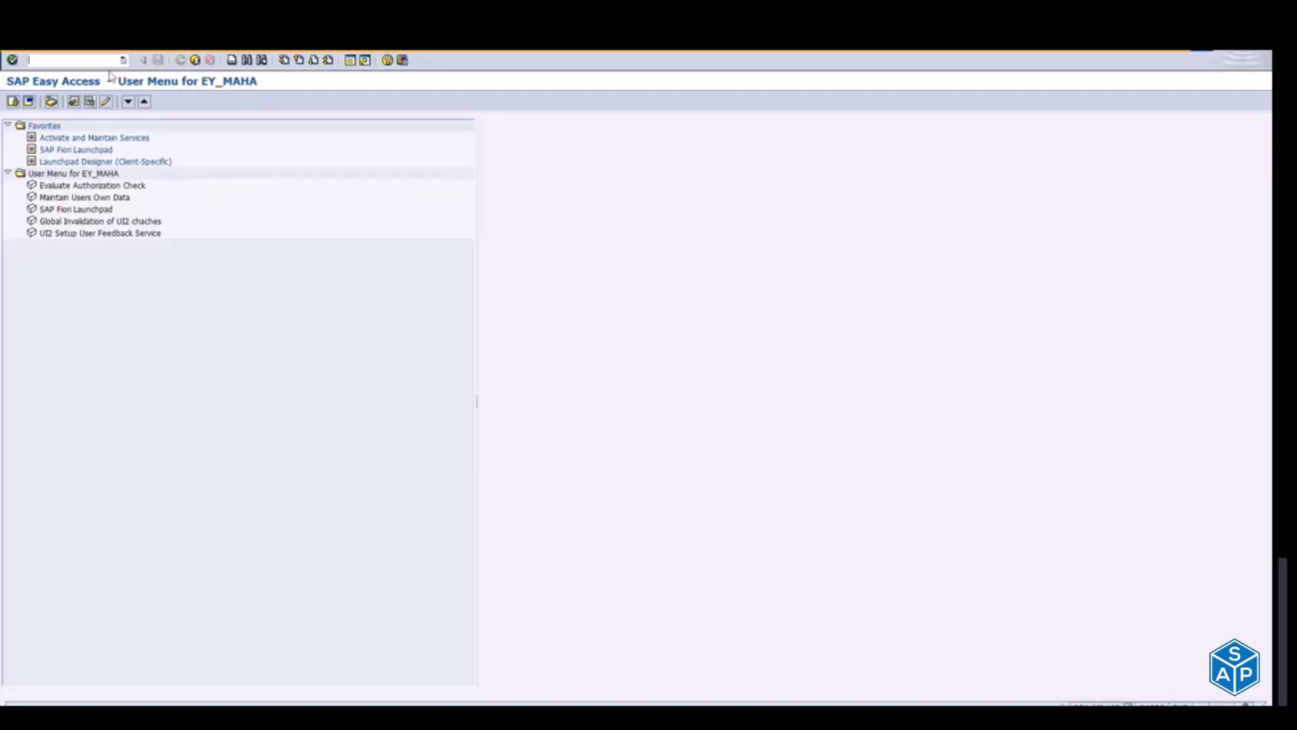
text(/n/)
key(Down)
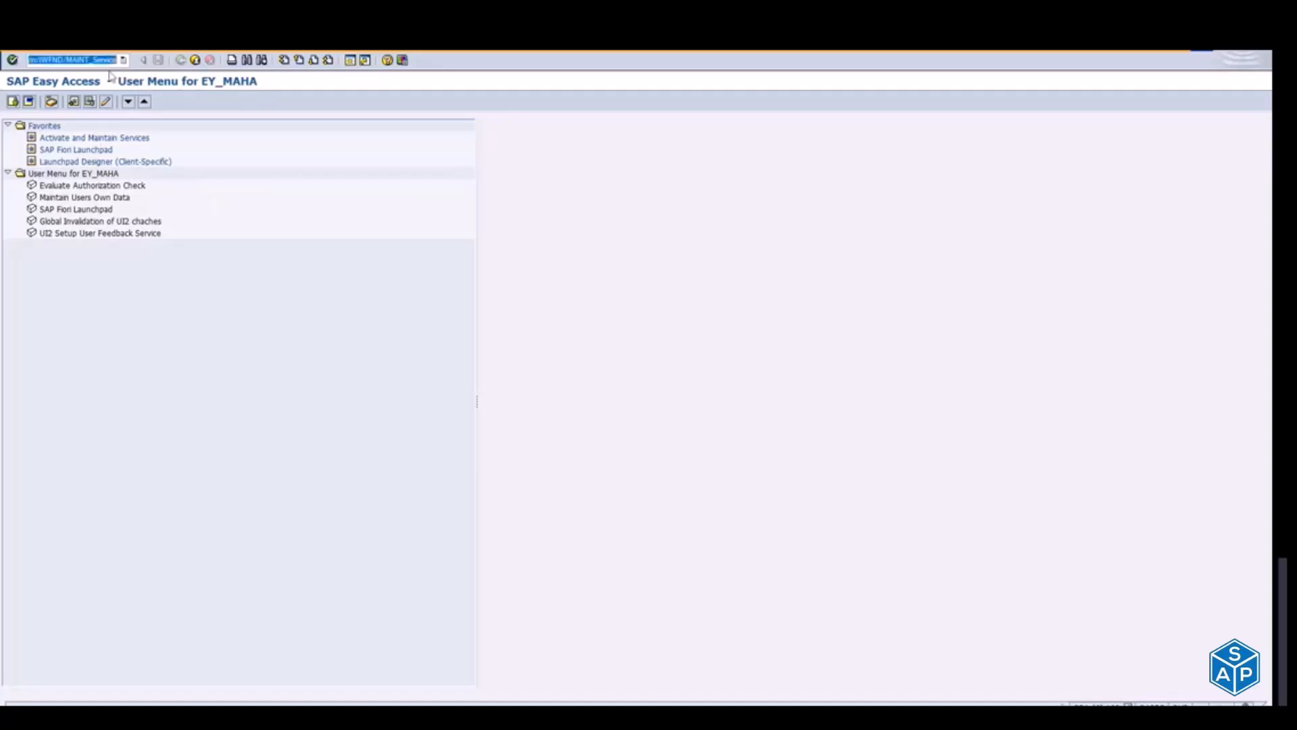
click(78, 59)
drag(78, 58, 116, 59)
click(65, 58)
key(Return)
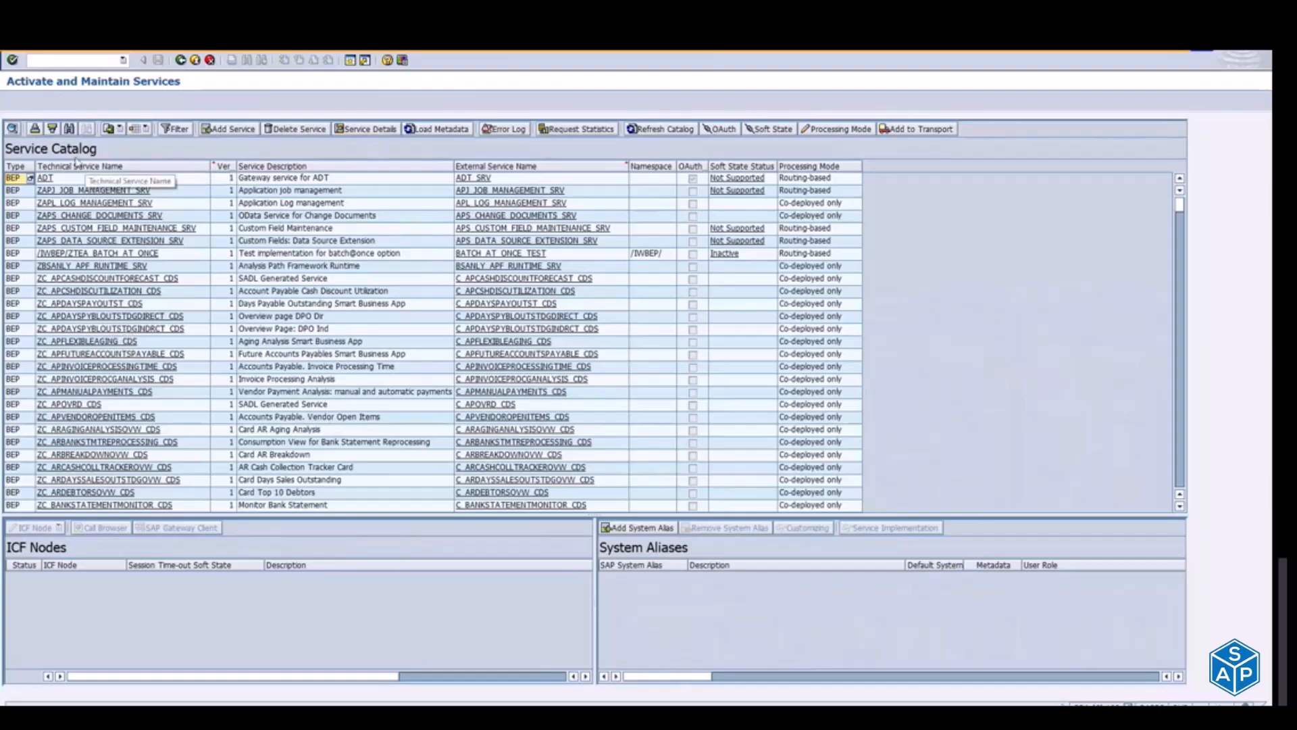
Step: Switch to the SAP Fiori Apps Reference Library in the browser, return to its home page and list all apps
key(alt+Tab)
key(alt+Tab)
key(alt+Tab)
key(alt+Tab)
key(alt+Tab)
key(alt+Tab)
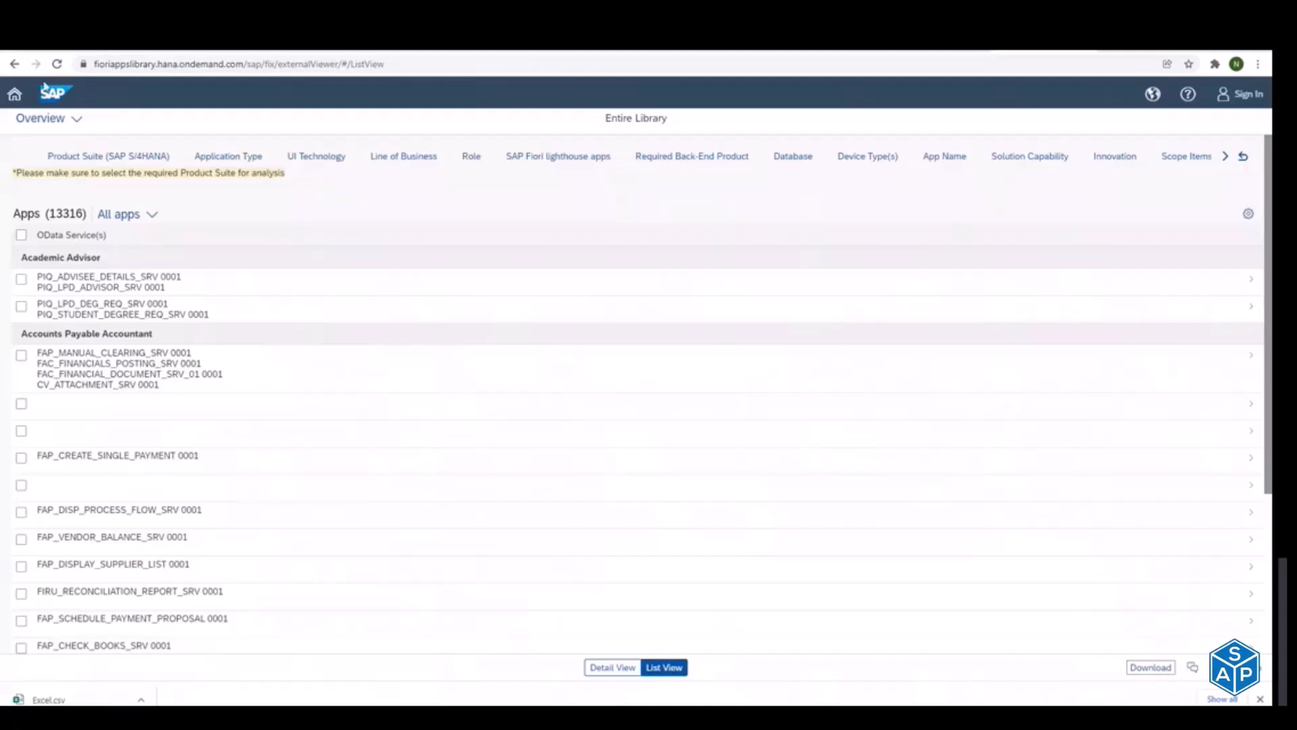
click(16, 95)
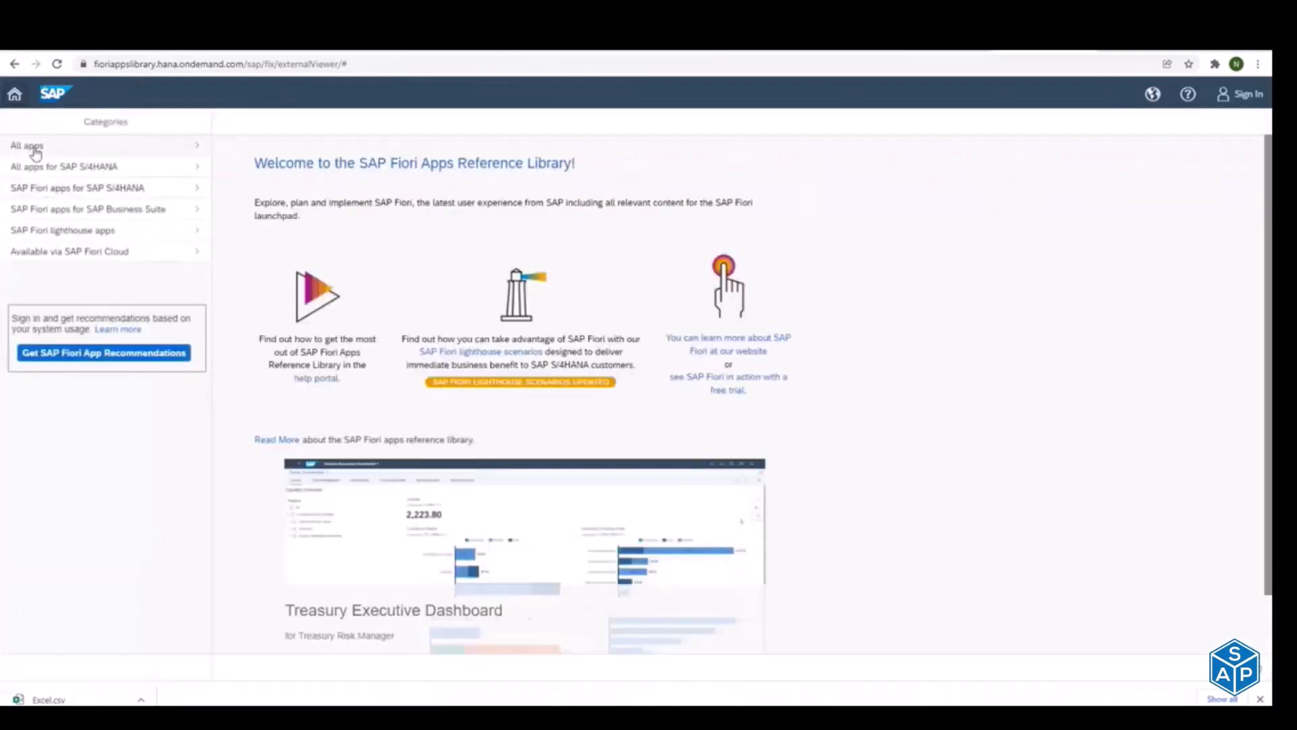
click(34, 146)
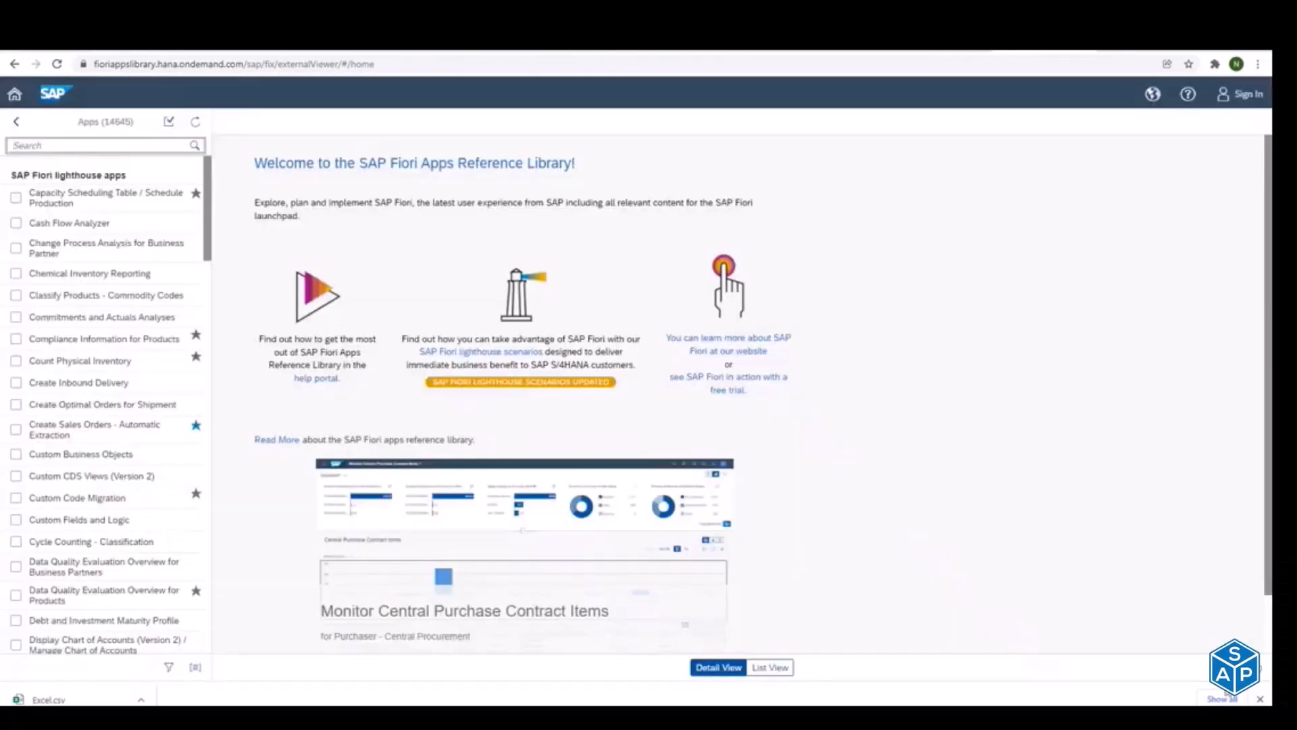
Step: Search the apps for "Currency Exc" and open the Currency Exchange Rates app
click(1260, 698)
click(96, 143)
text(Currency Exc)
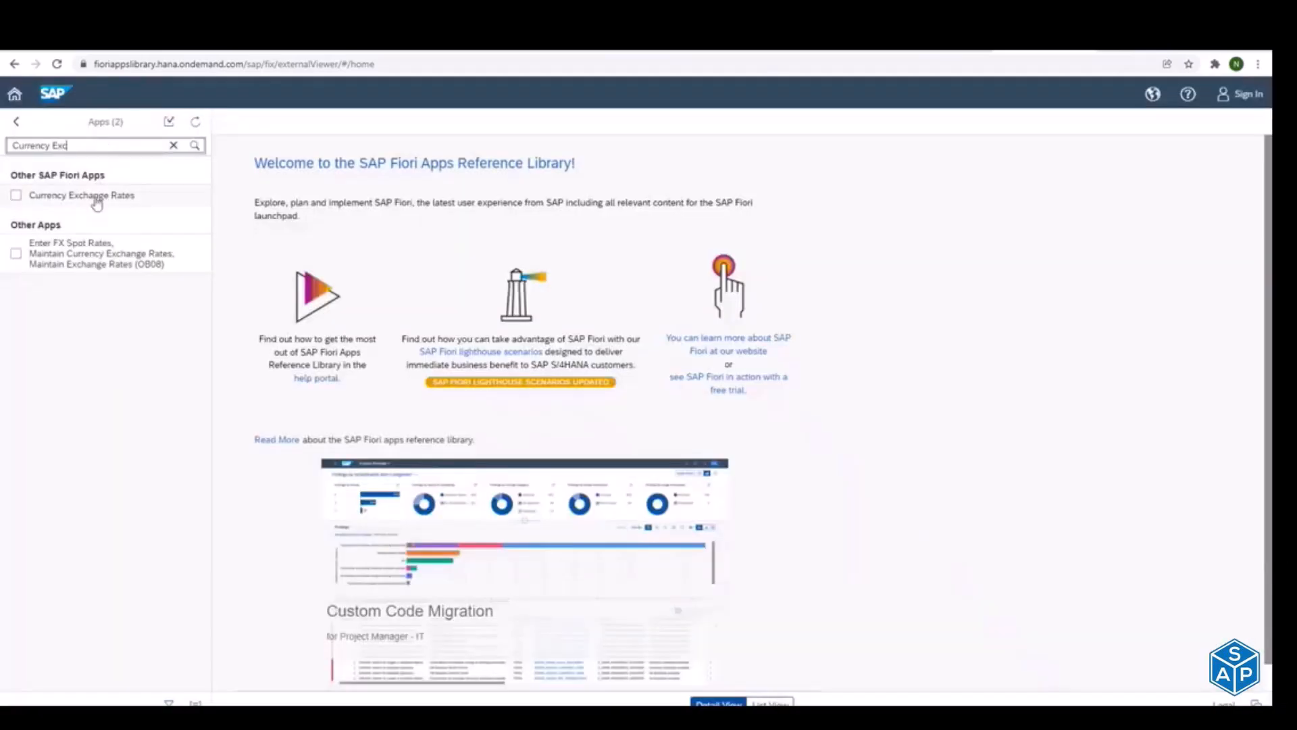
click(95, 195)
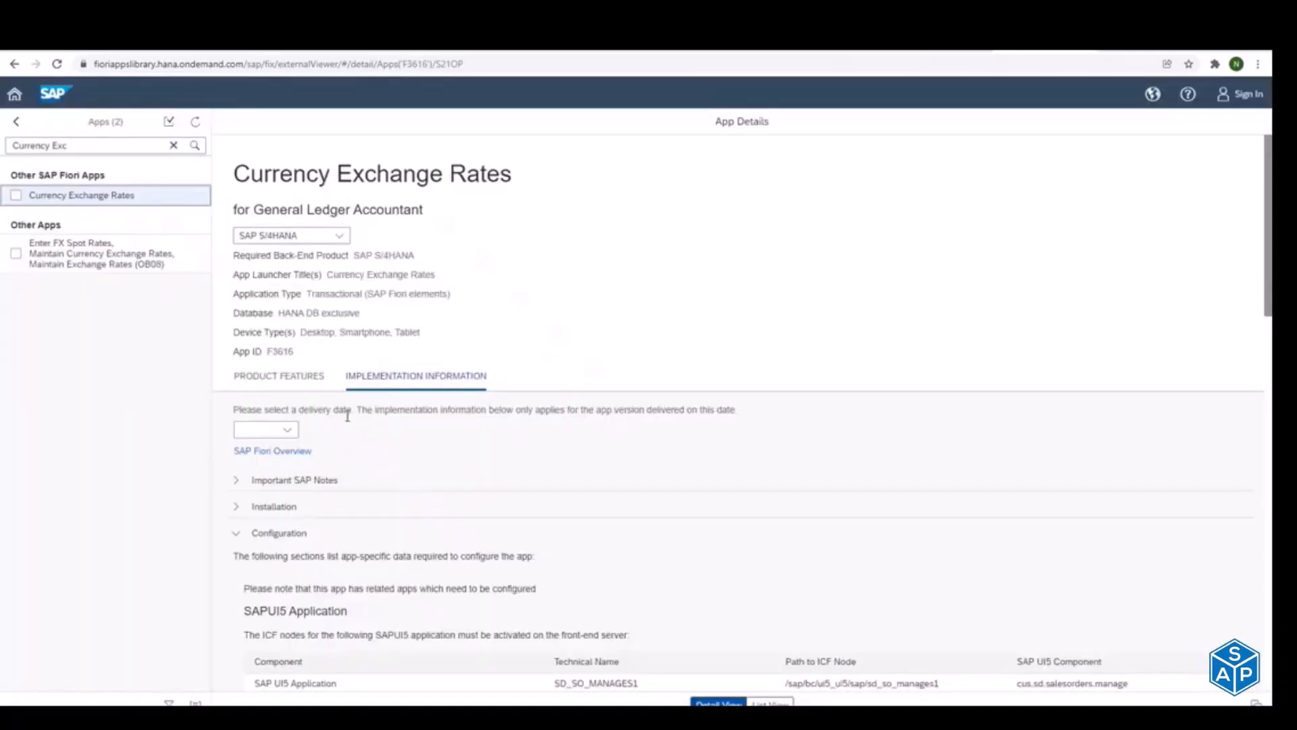
Step: Set the app's delivery version to SAP S/4HANA 2020 and copy its OData service name FAC_CURRENCY_EXCHANGE_RATE_SRV
click(288, 431)
click(358, 390)
click(335, 432)
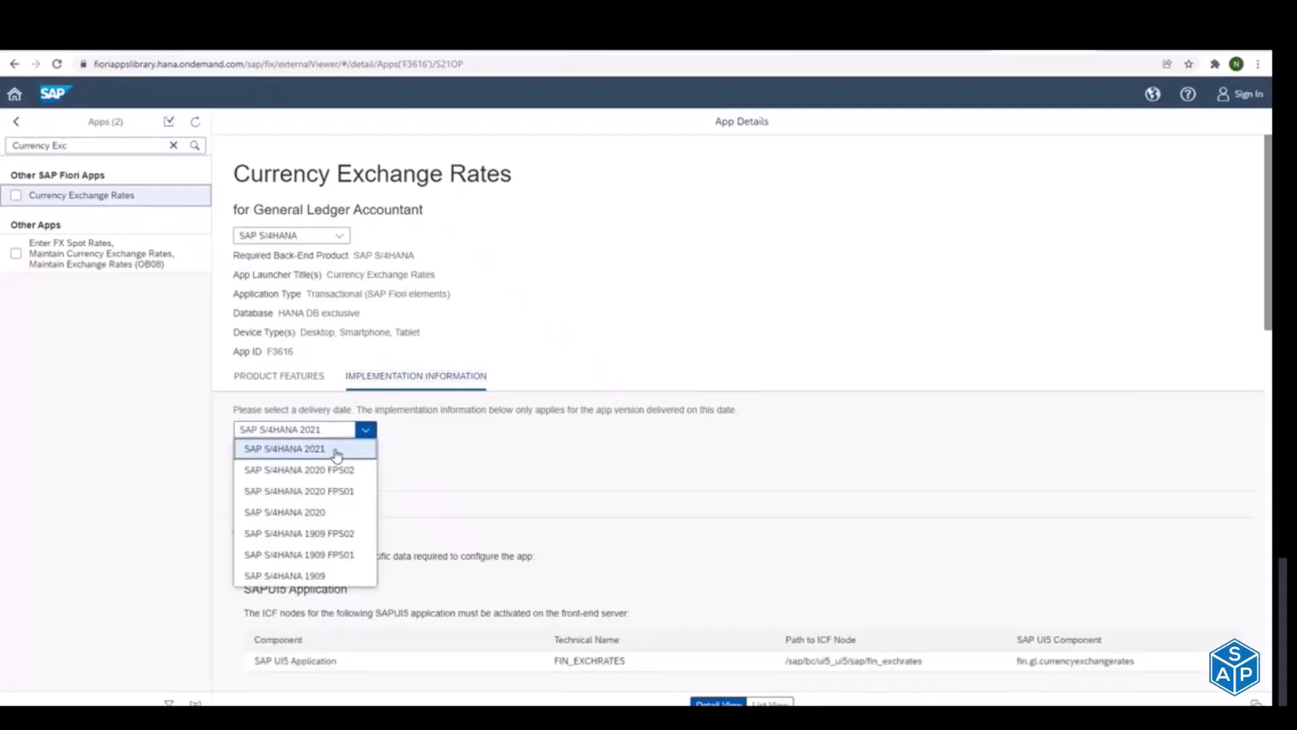
click(327, 515)
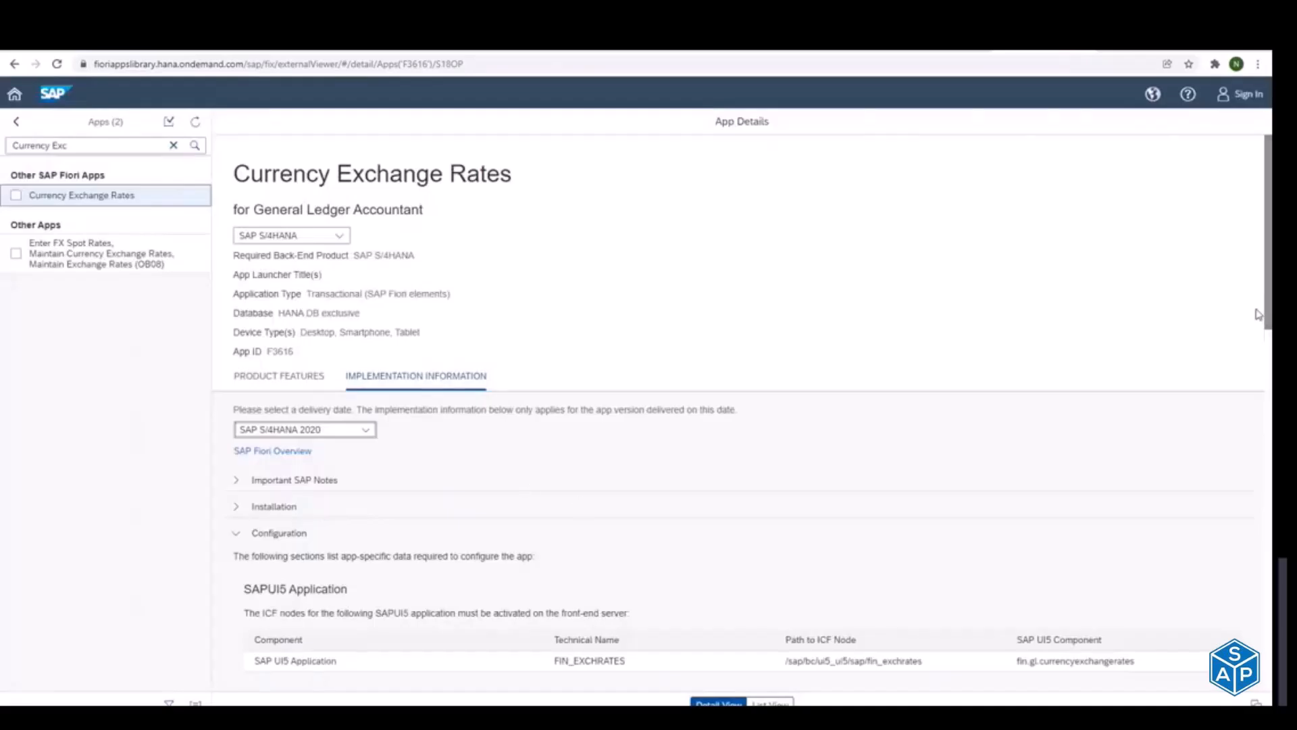
drag(1269, 310, 1271, 451)
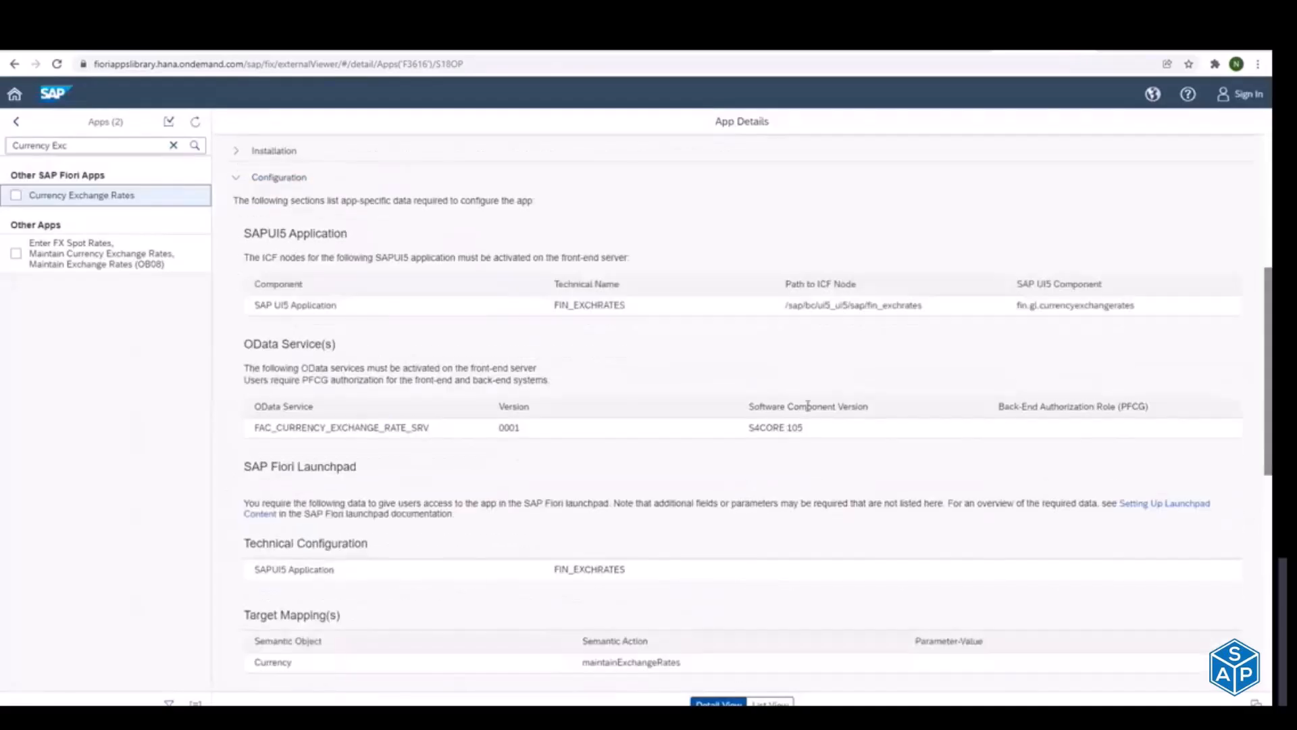
click(307, 432)
double_click(306, 433)
key(ctrl+c)
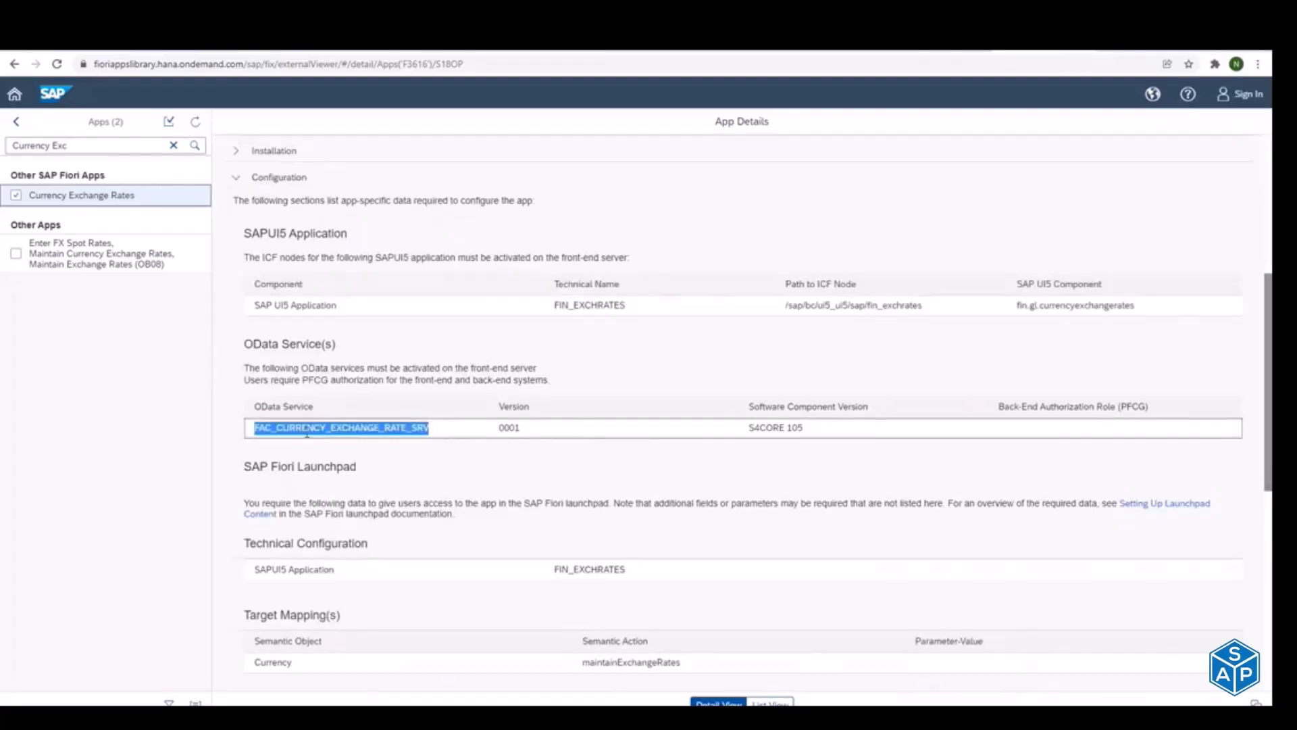
Step: Switch to Activate and Maintain Services, find FAC_CURRENCY_EXCHANGE_RATE_SRV in the Service Catalog and select its row
key(alt+Tab)
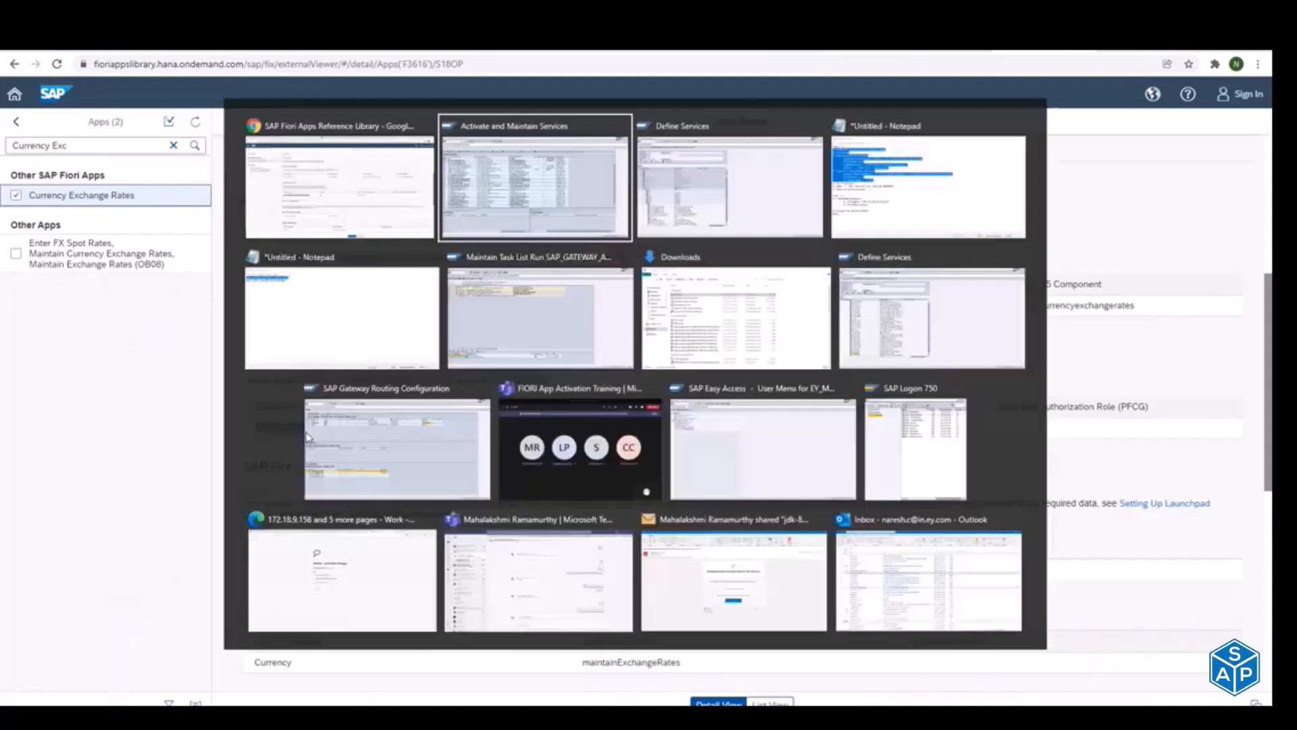
key(Escape)
key(alt+Tab)
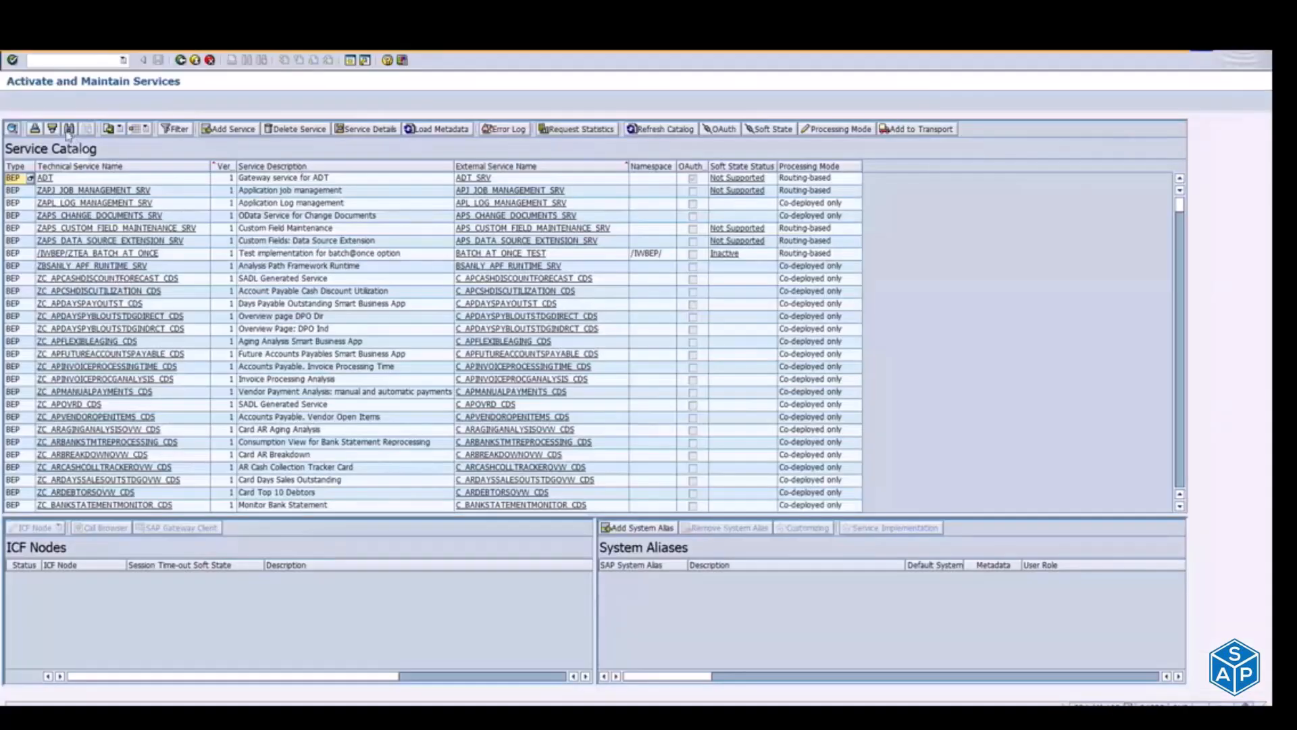
click(68, 133)
key(ctrl+v)
key(Return)
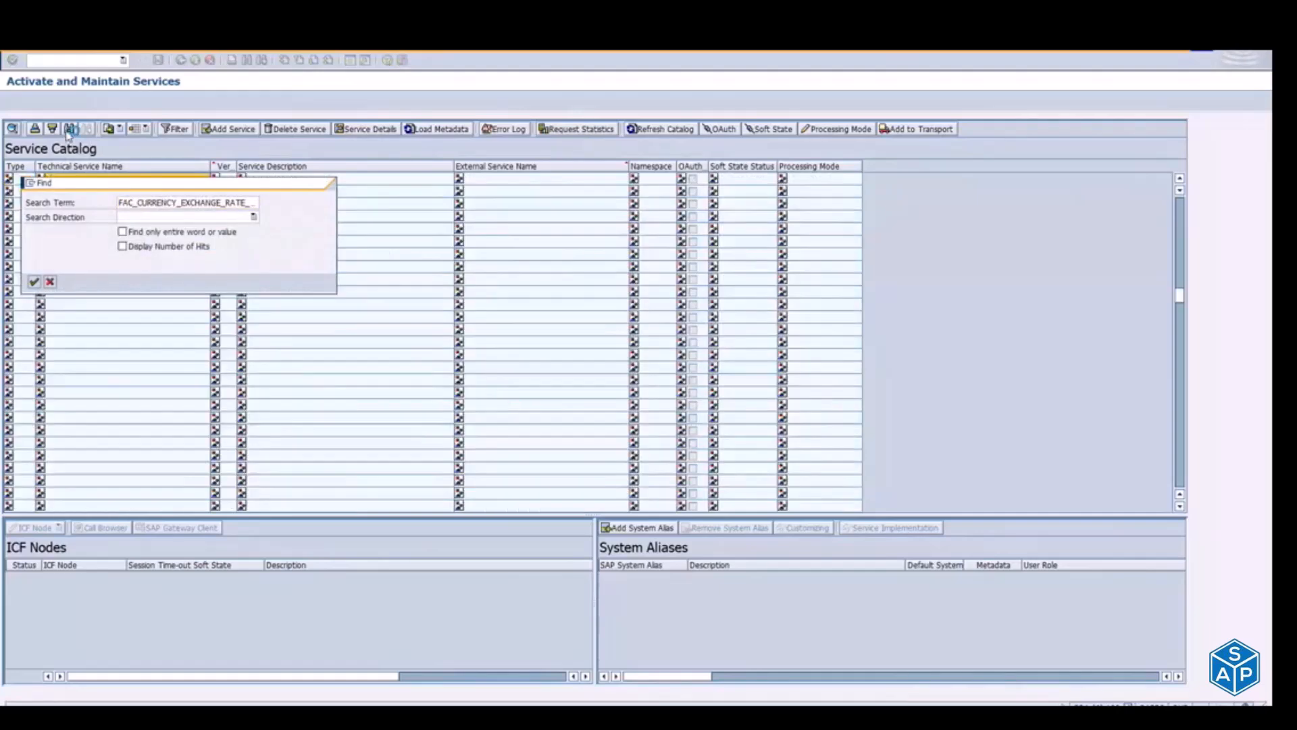
key(Escape)
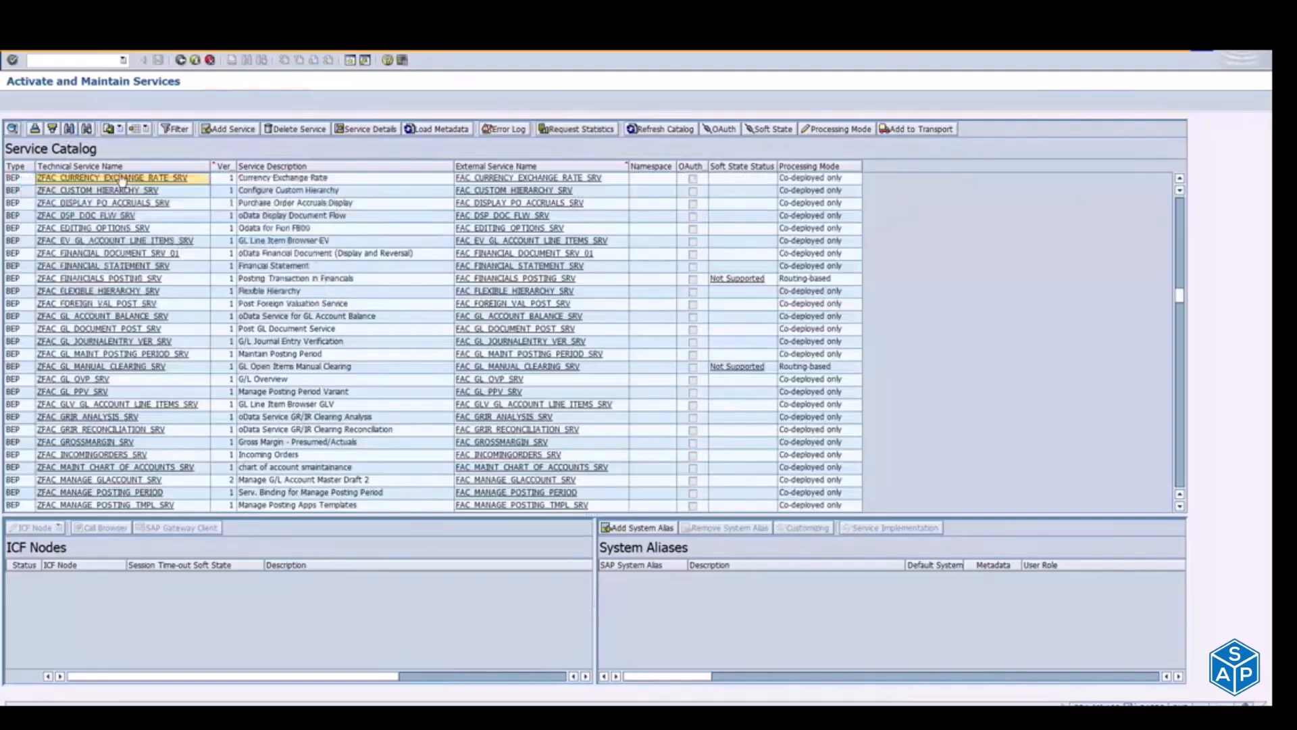
click(81, 180)
Step: Switch back to the Fiori Apps Reference Library, view the Maintain Exchange Rates (OB08) app and clear the app search
key(alt+Tab)
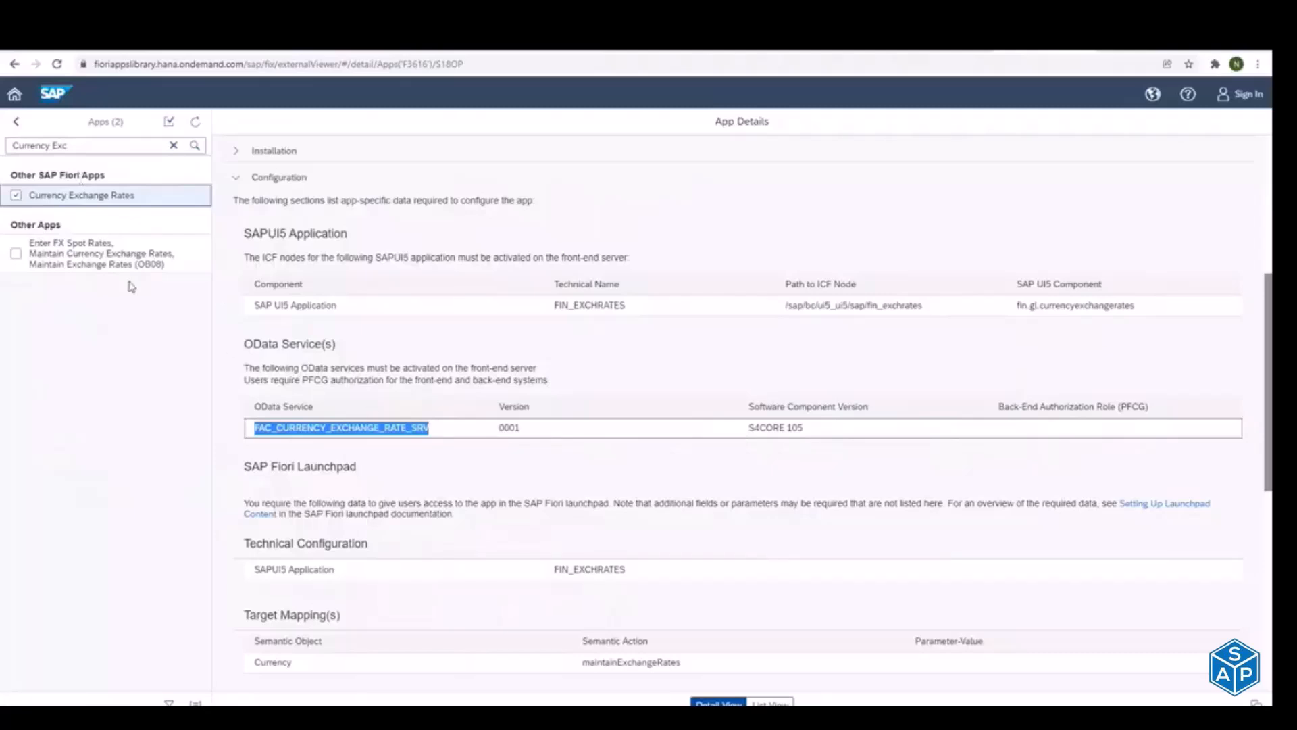
click(98, 262)
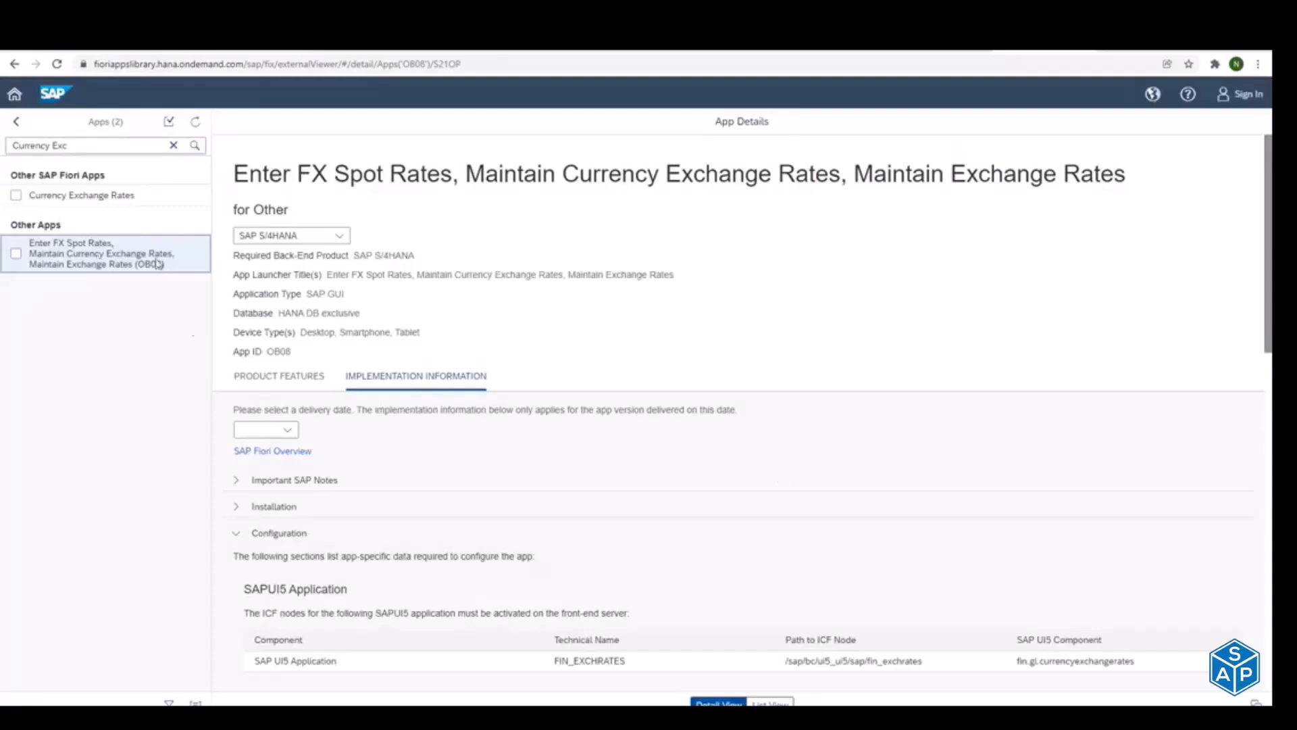
drag(135, 144, 2, 130)
key(BackSpace)
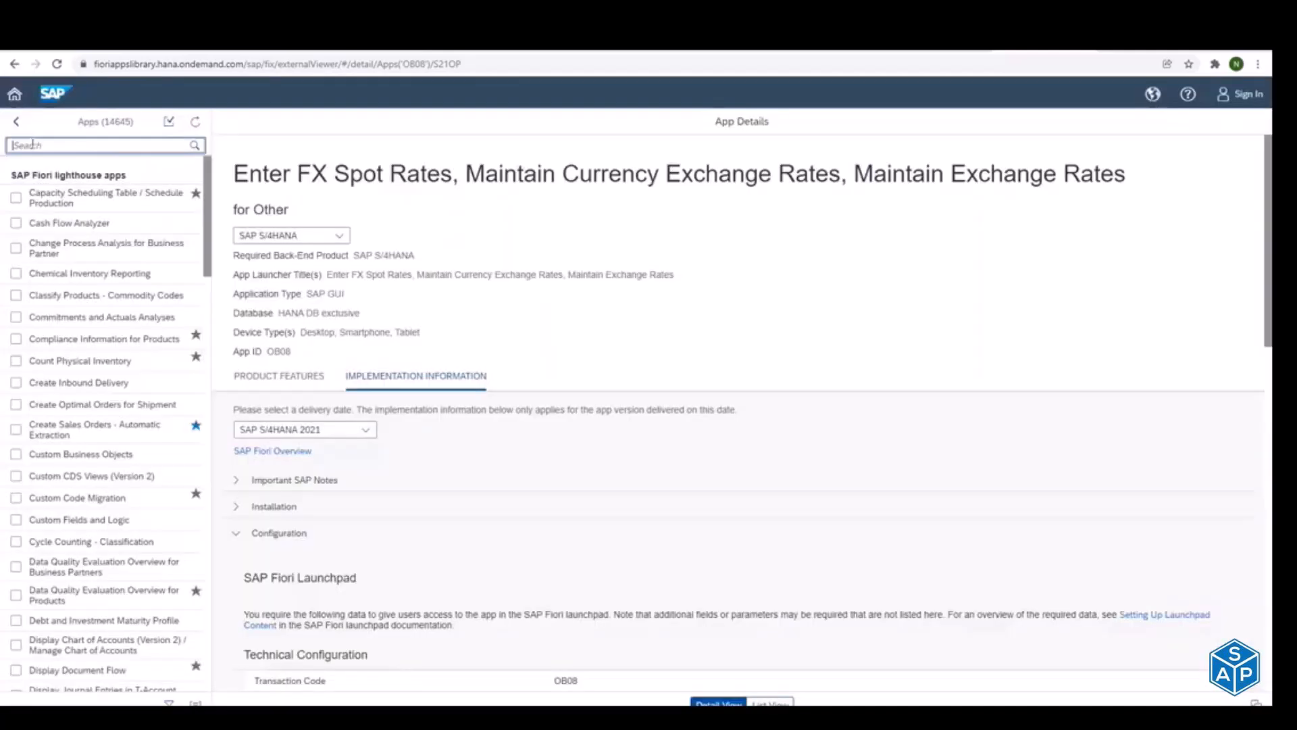
Step: Open the Chemical Inventory Reporting app for SAP S/4HANA 2020 and copy the OData service name C_CHEMICALAMOUNTSQUERY_CDS
click(87, 279)
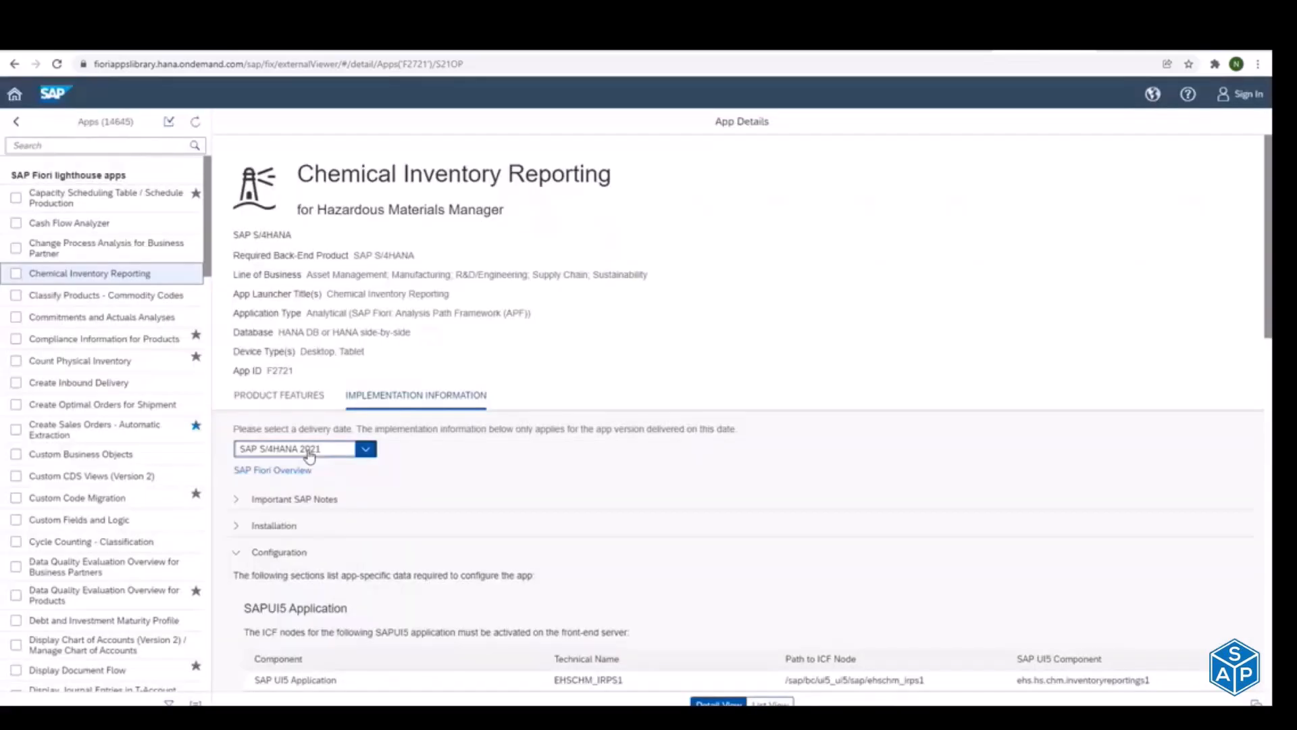
click(310, 454)
click(300, 242)
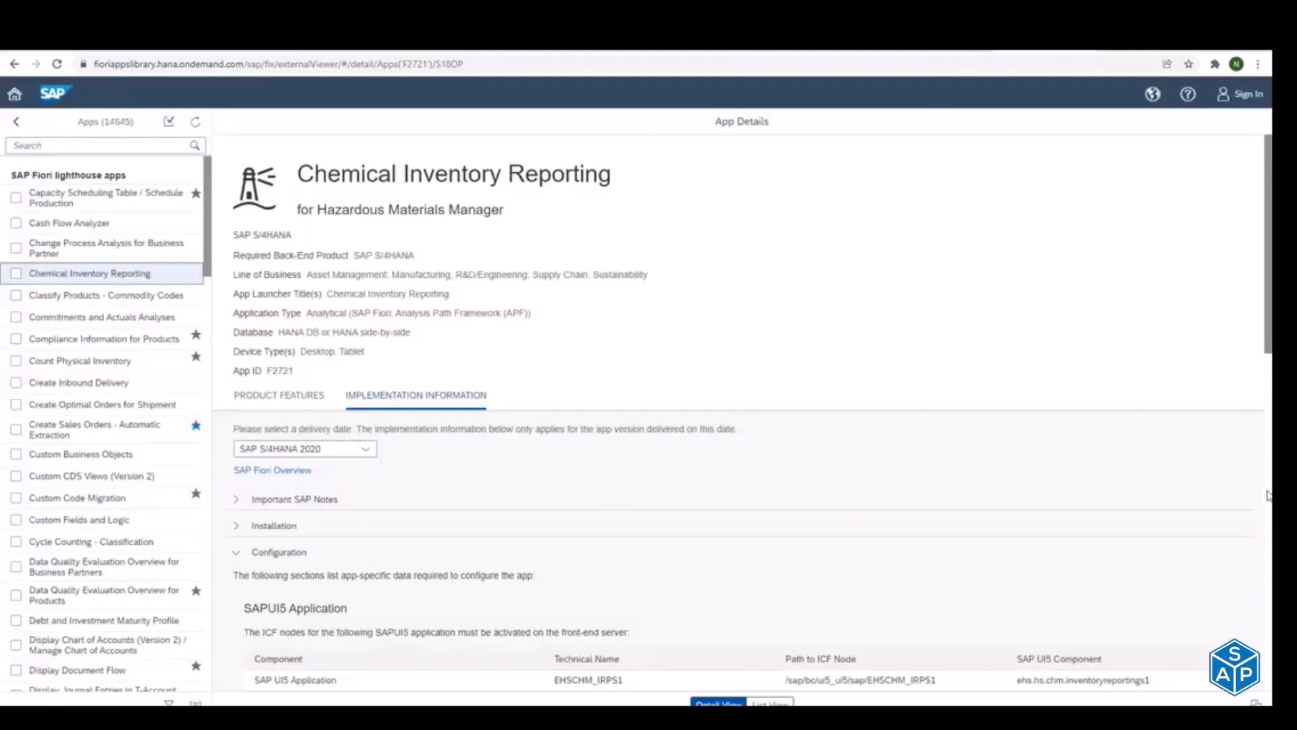
scroll(1269, 496, down, 6)
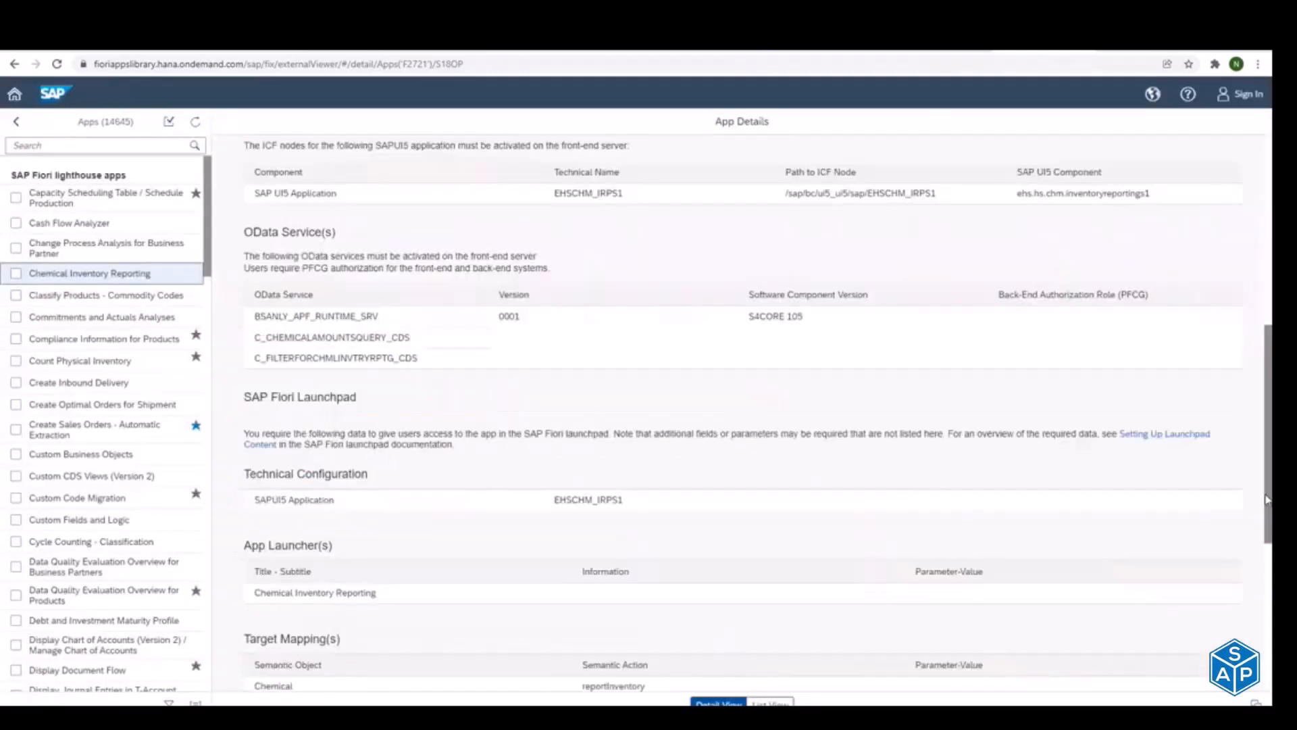
double_click(290, 337)
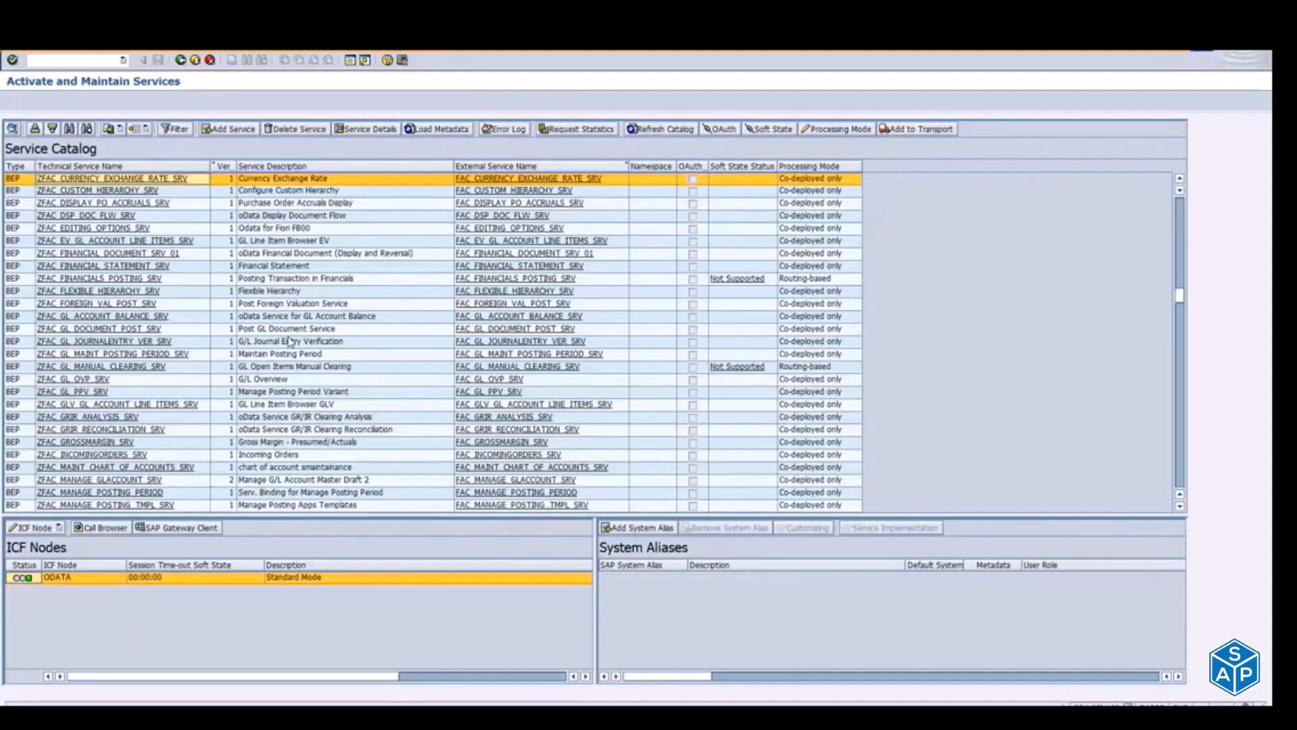
Step: Refresh the Service Catalog in Activate and Maintain Services and search it for C_CHEMICALAMOUNTSQUERY_CDS
click(645, 131)
click(70, 130)
key(Return)
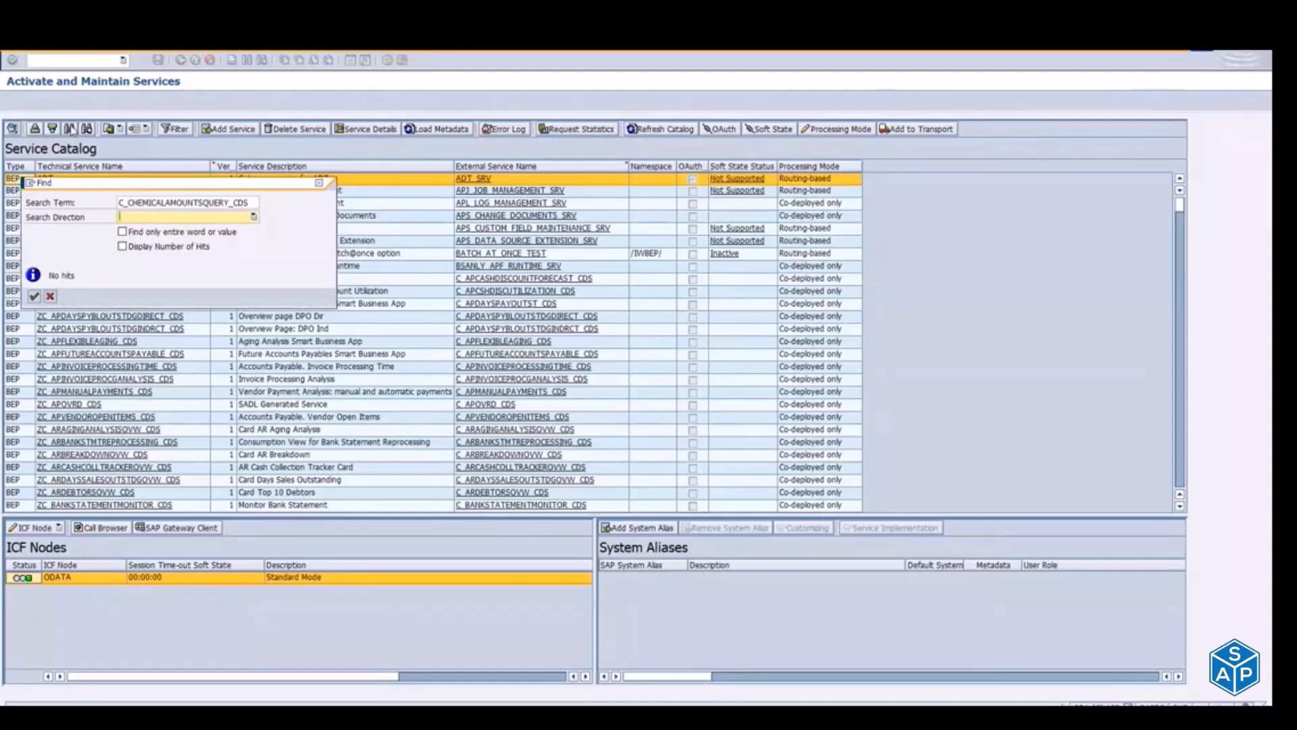
click(145, 204)
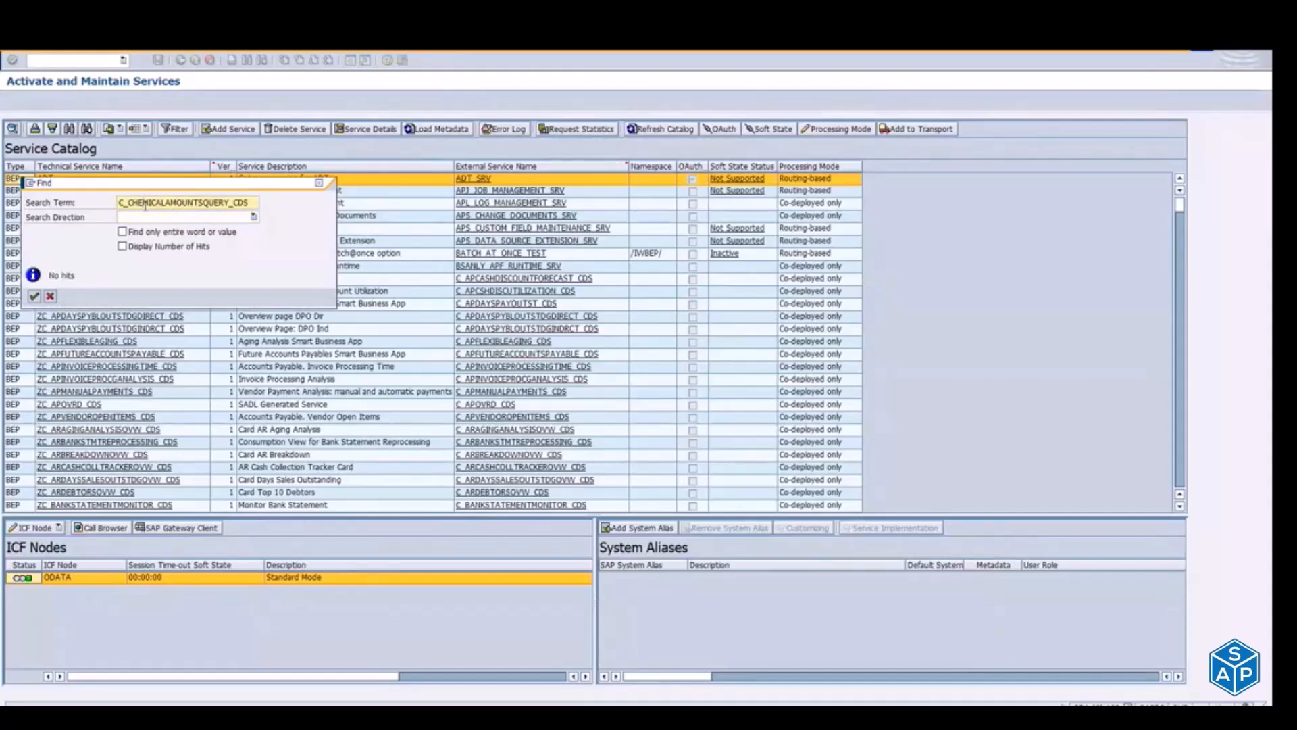
key(Escape)
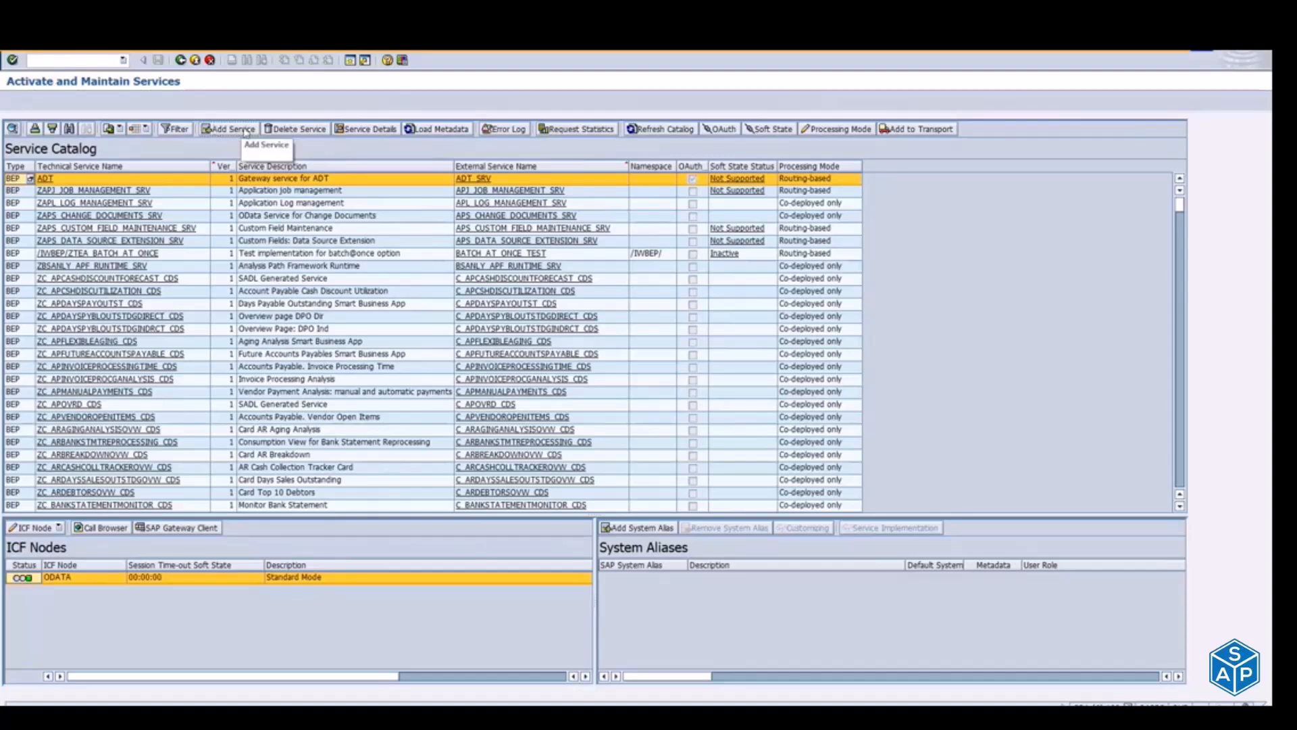
Step: Try to add a new service to the Service Catalog
click(221, 129)
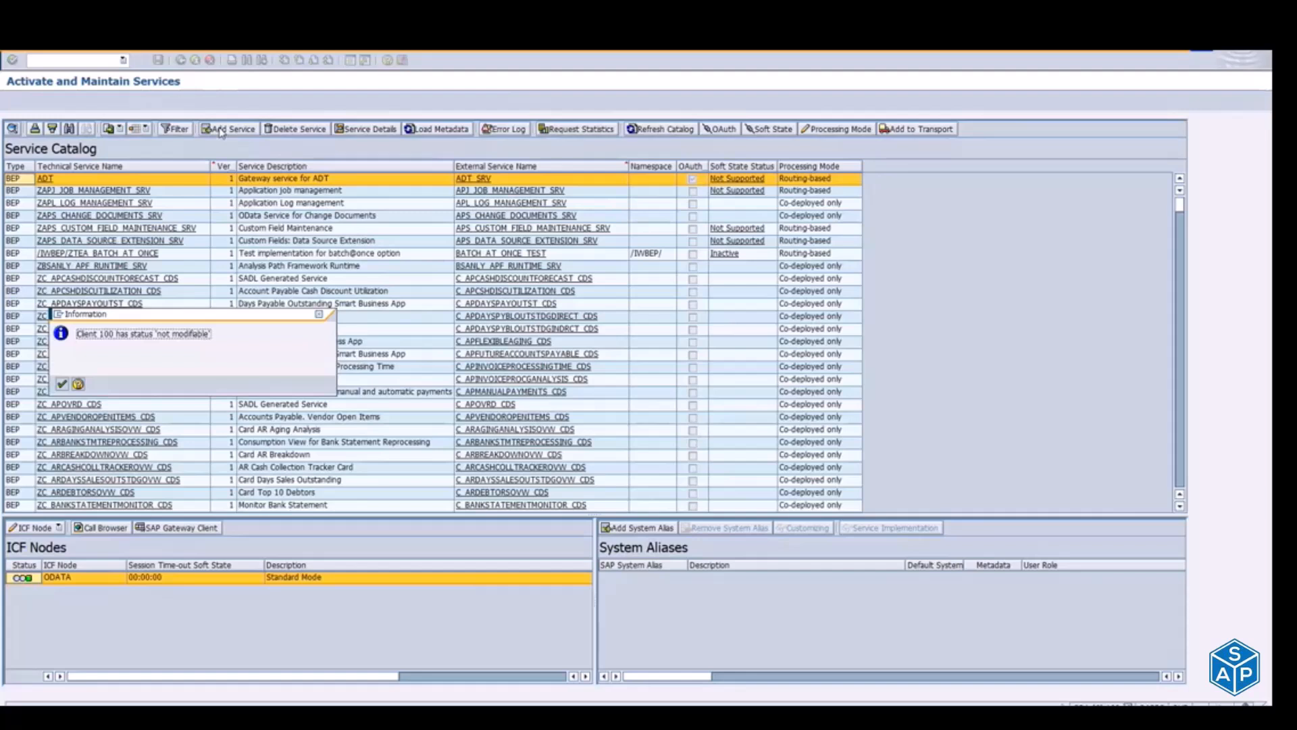
key(Return)
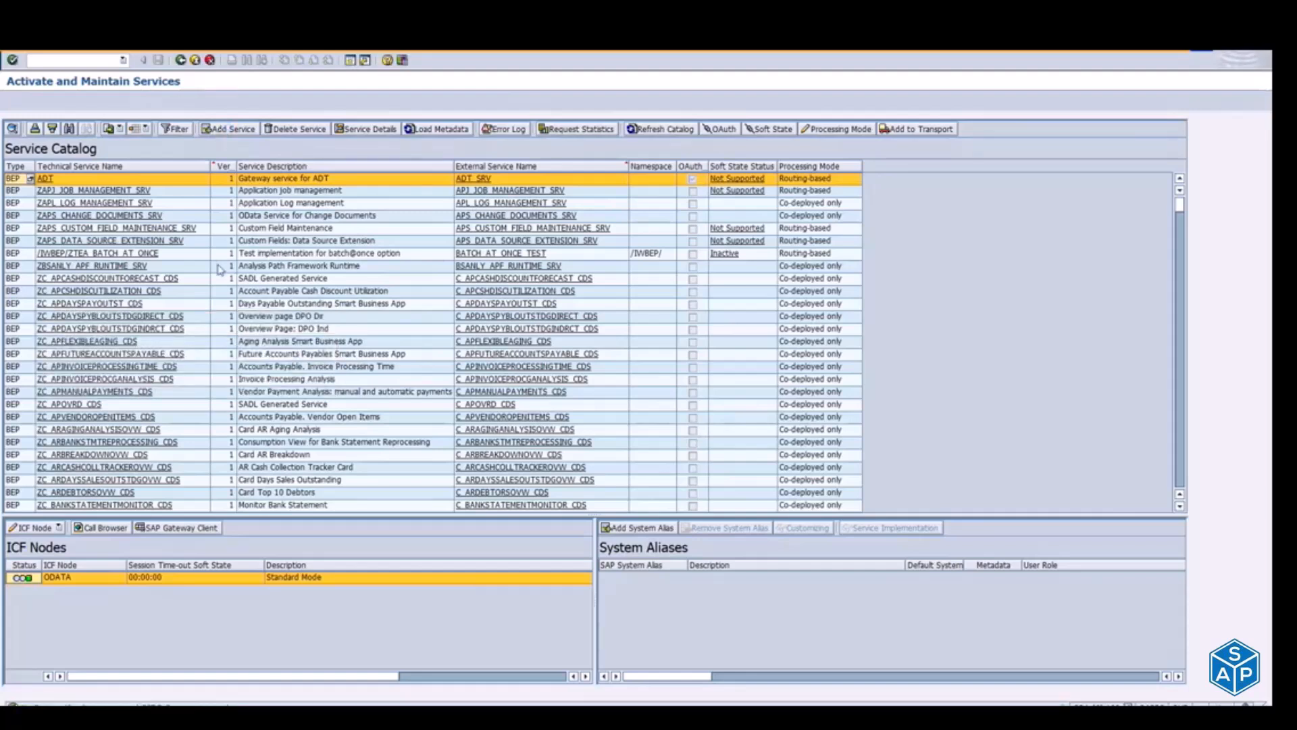
Step: Switch to SAP Logon and open the CCPL S/4HANA Dev connection
key(alt+Tab)
key(alt+Tab)
key(alt+Tab)
key(alt+Tab)
key(alt+Tab)
key(alt+Tab)
key(alt+Tab)
key(alt+Tab)
key(alt+Tab)
key(alt+Tab)
key(alt+Tab)
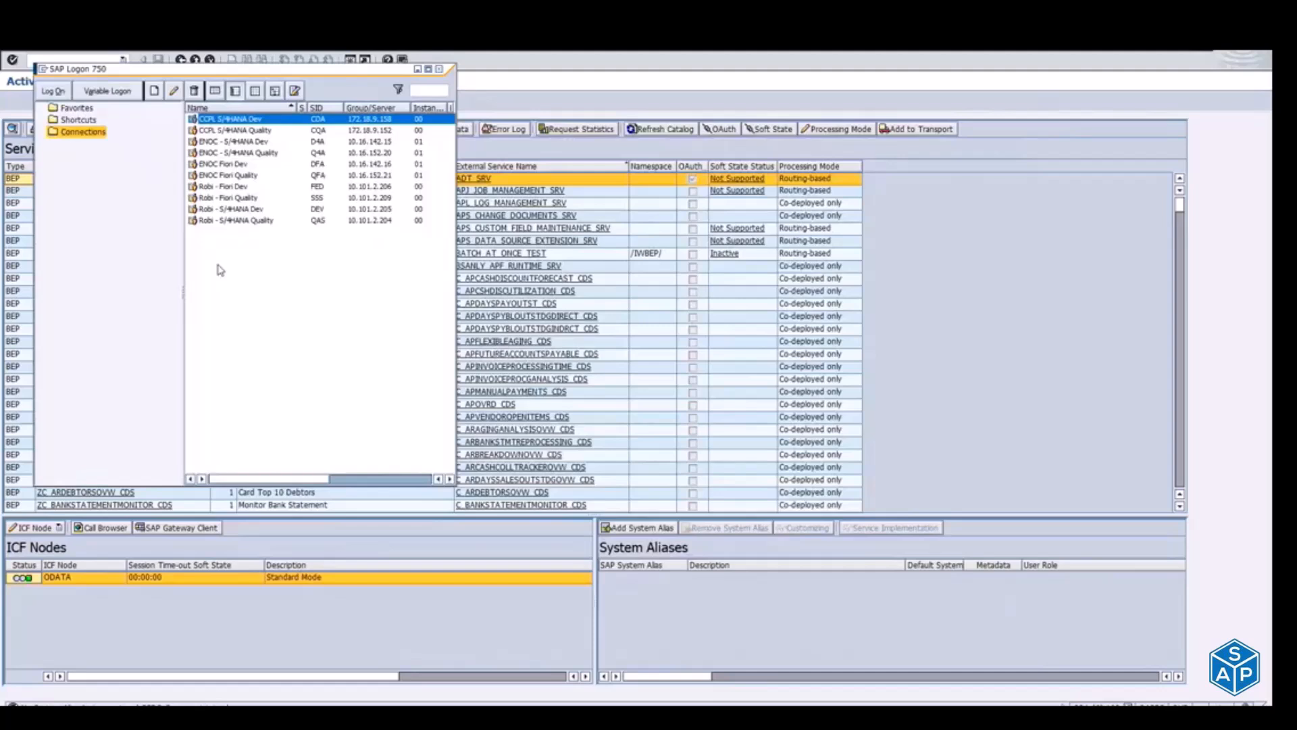
key(Return)
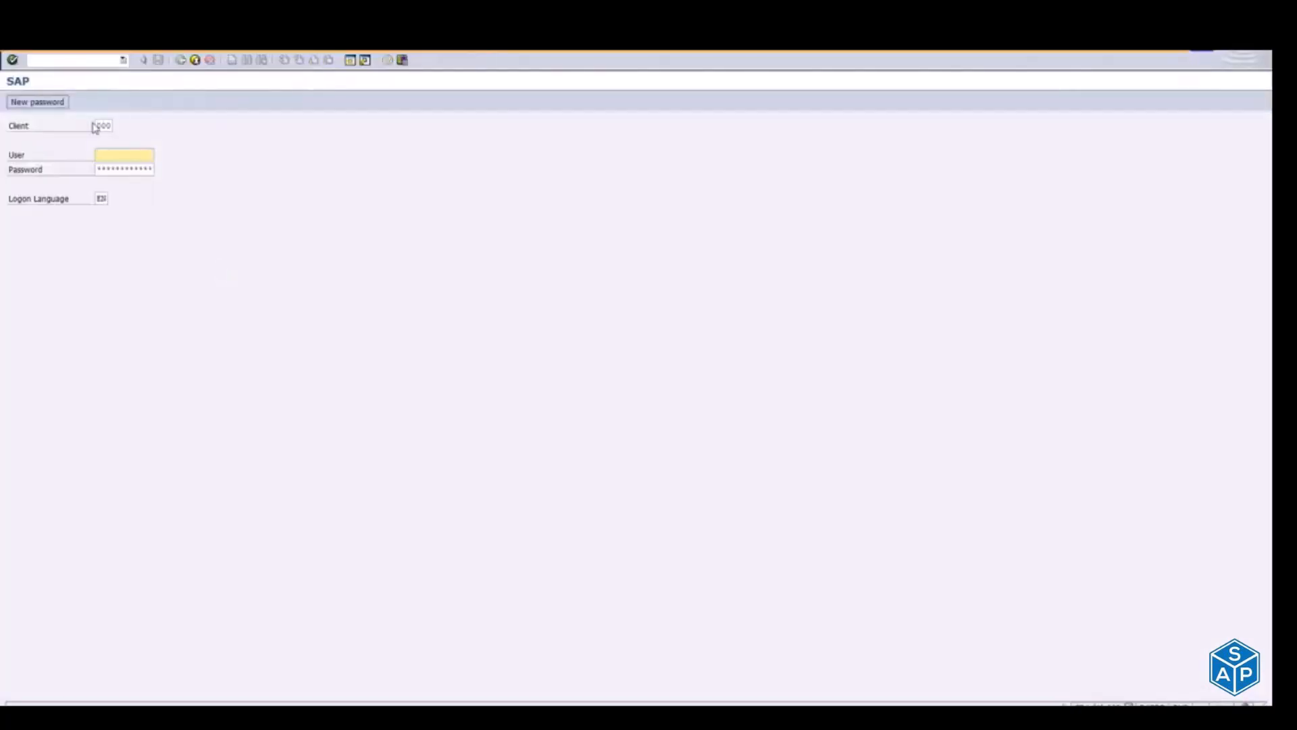
Step: Log on to client 300 with the saved EY user name and the account password
double_click(95, 126)
text(300)
key(Tab)
text(ey)
key(Down)
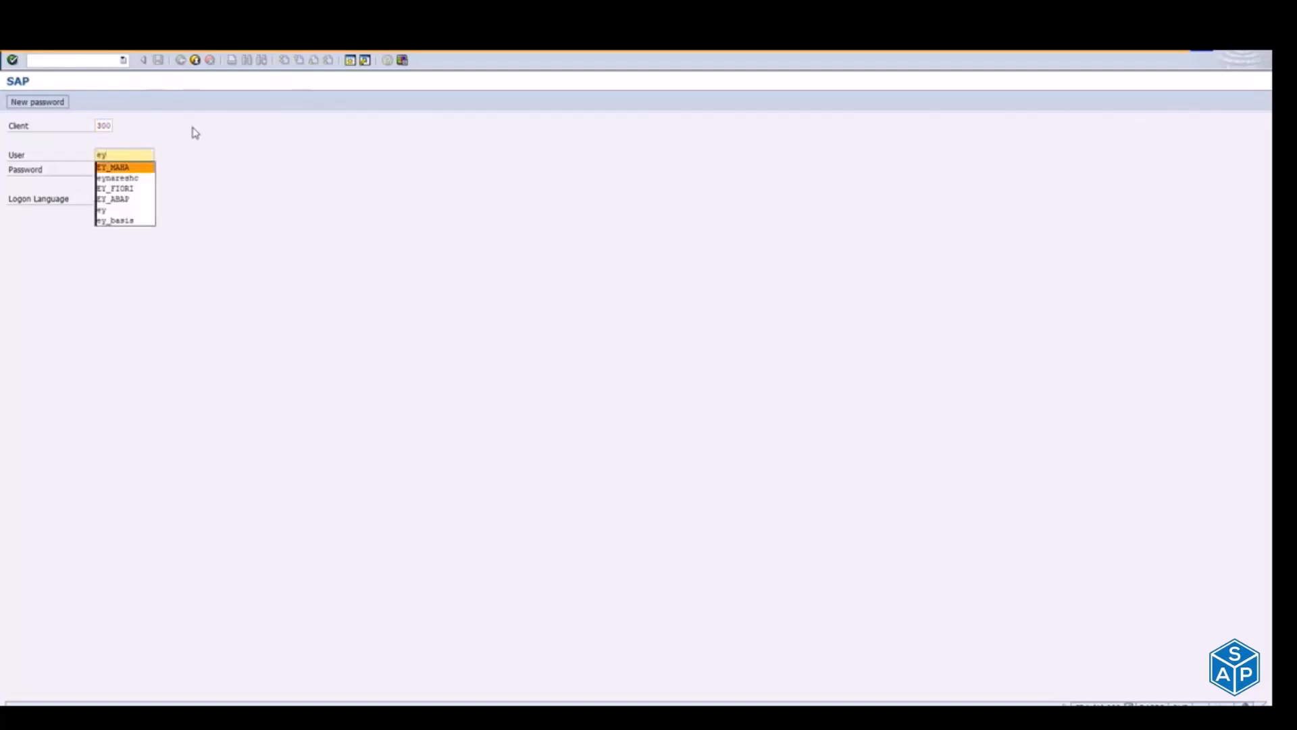
key(Return)
key(Tab)
text(*****)
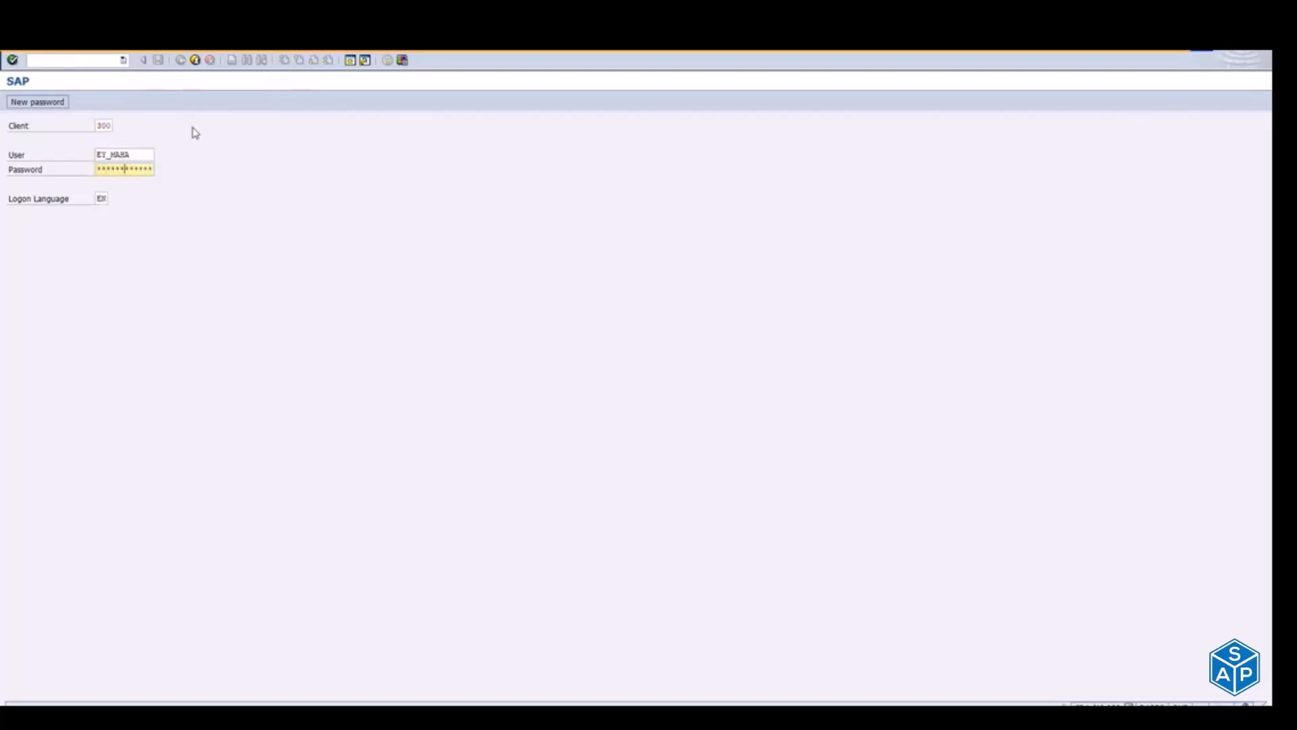
key(Return)
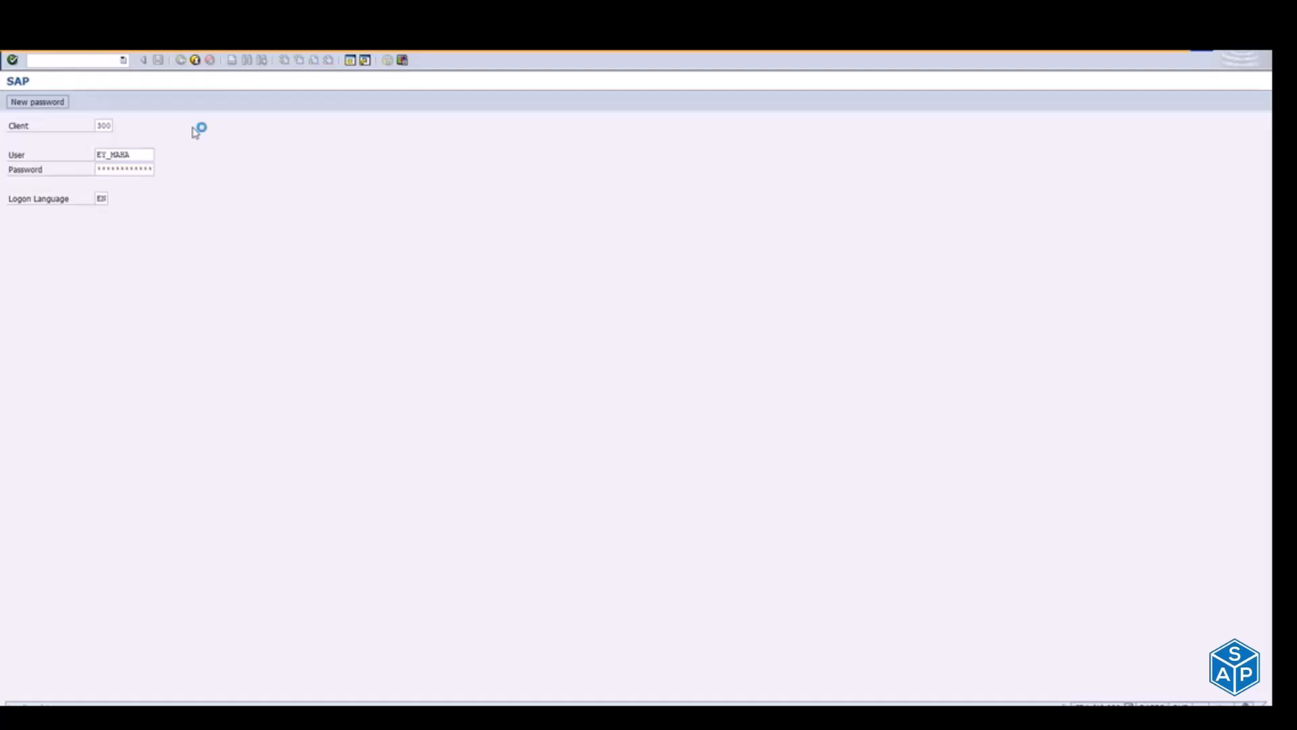
Step: Run the /n/IWFND/MAINT_SERVICE transaction from SAP Easy Access
text(se)
key(BackSpace)
key(BackSpace)
key(Down)
key(Down)
key(Up)
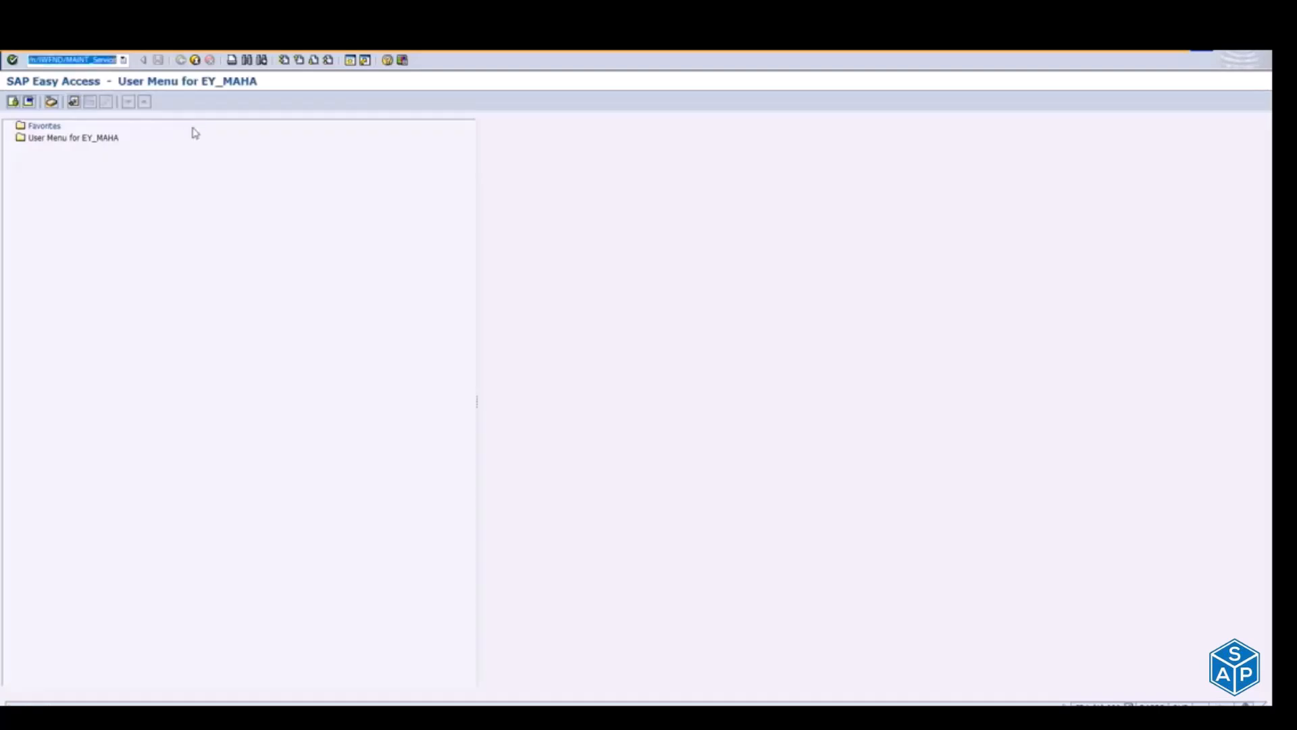
key(Return)
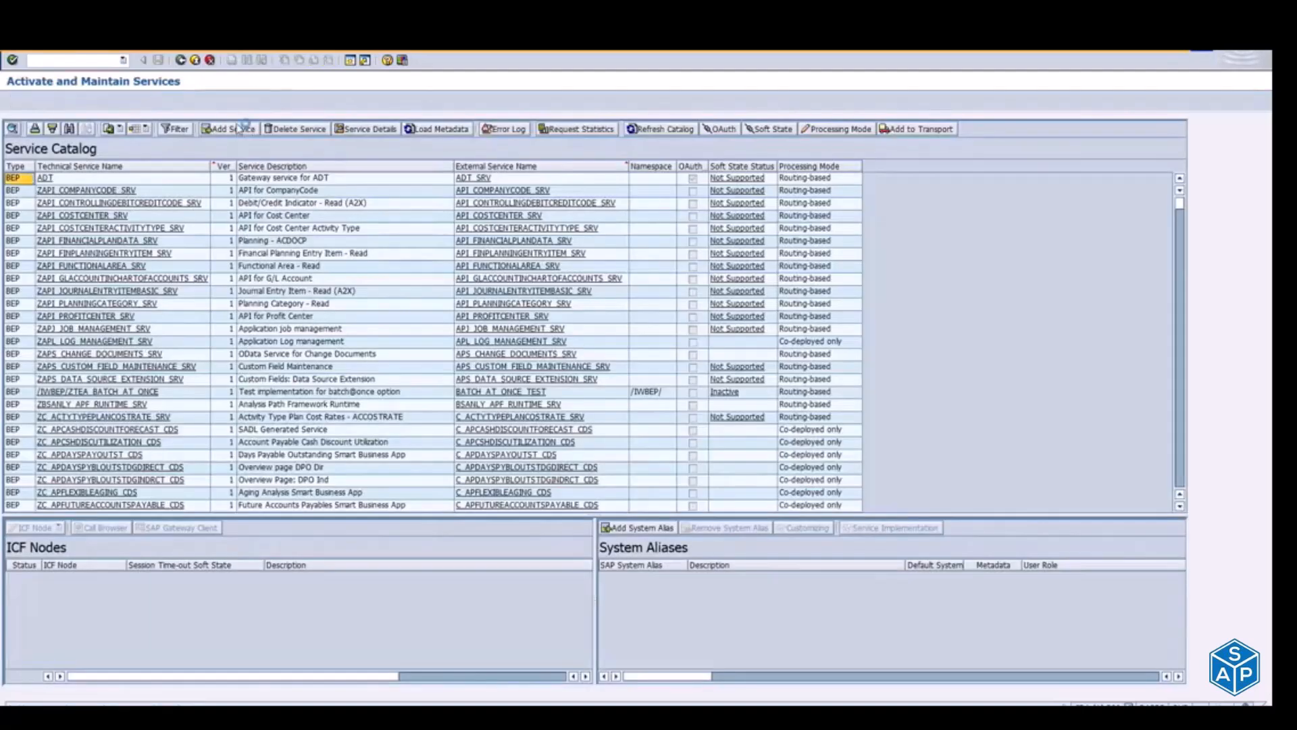
Step: Start adding a service and search the co-deployed backend services for external service name C_CHEMICALAMOUNTSQUERY_CDS
click(245, 129)
click(177, 141)
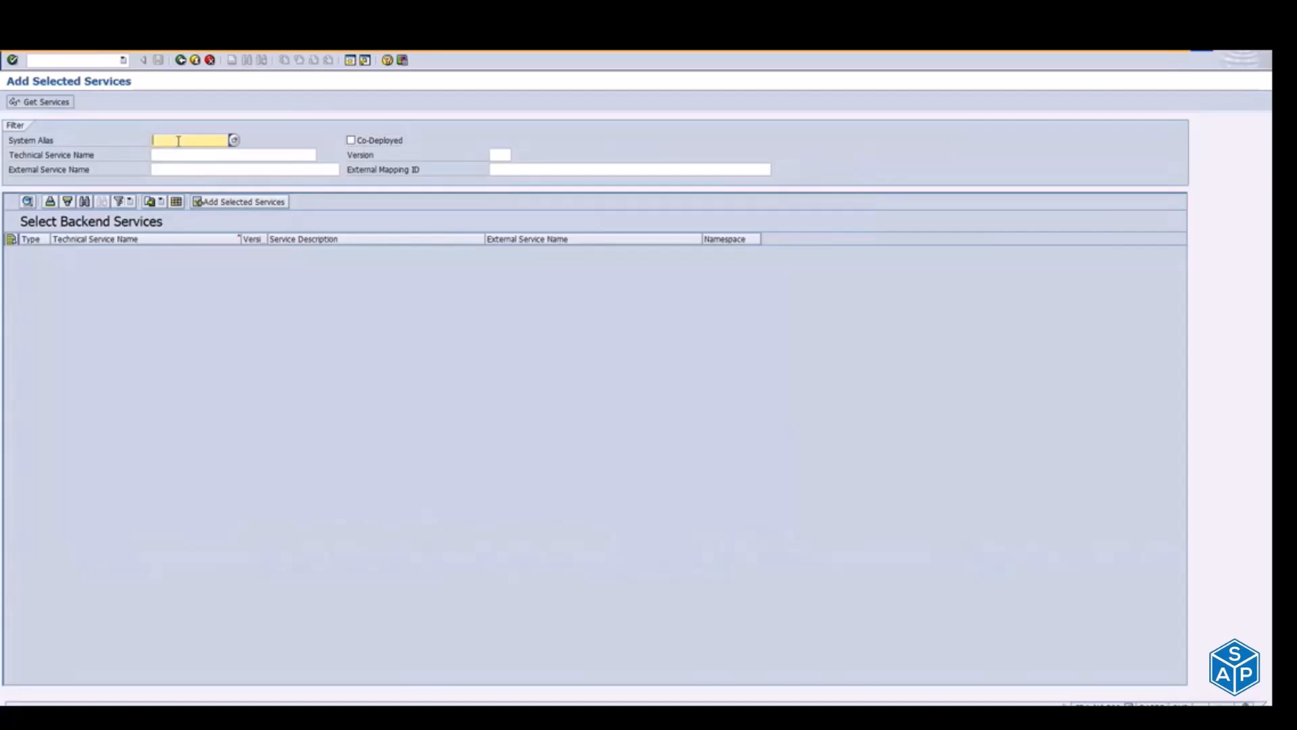
click(180, 153)
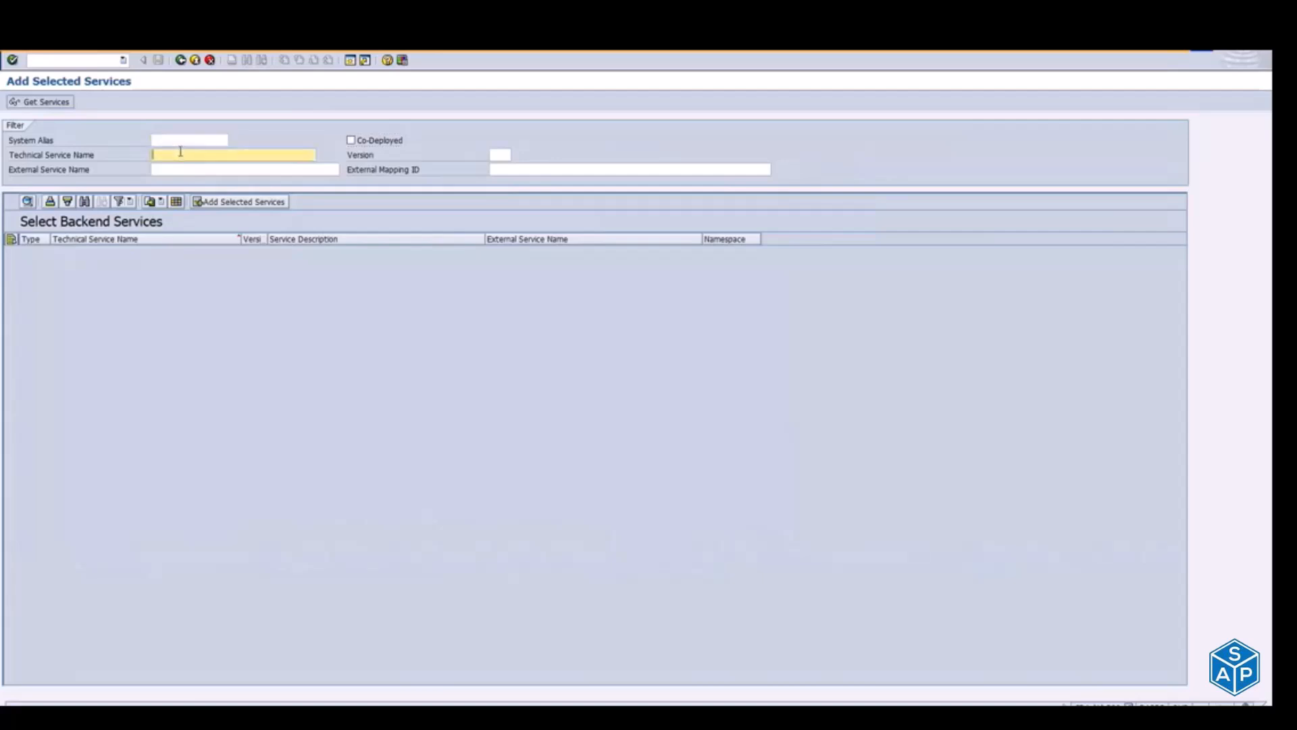
click(197, 168)
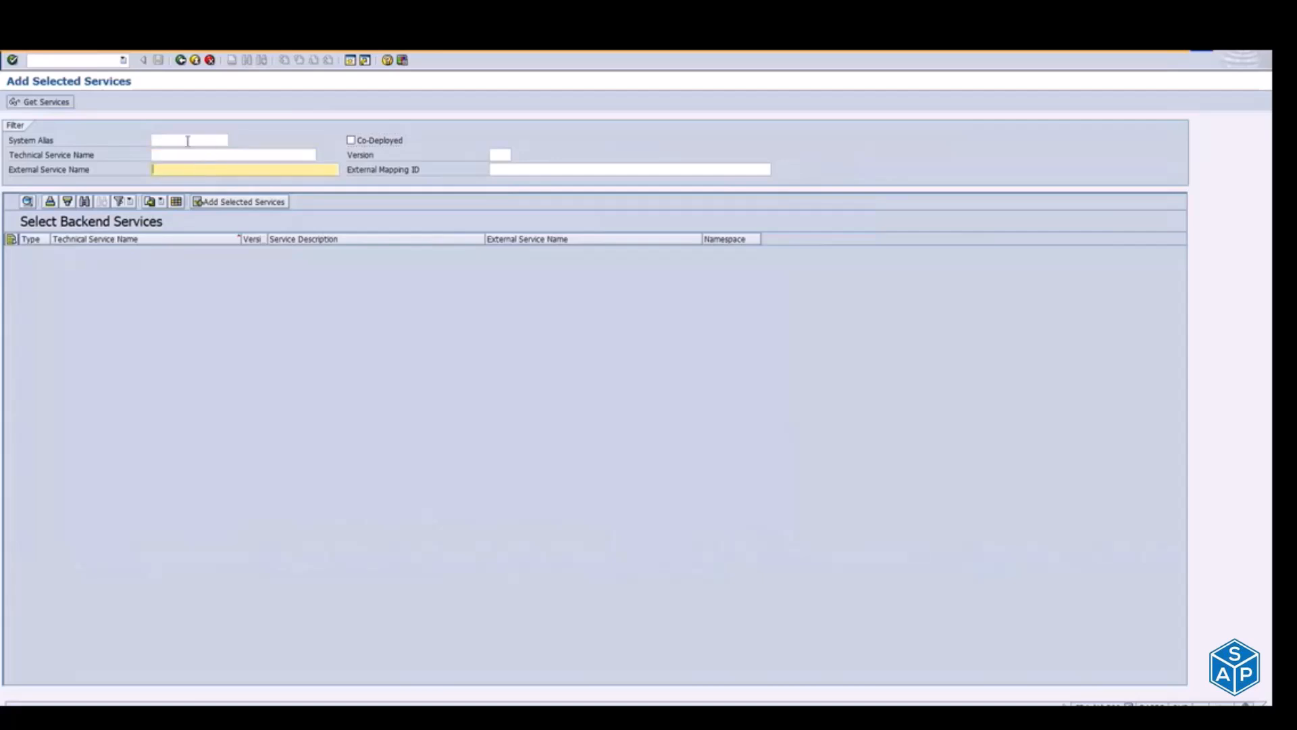
click(188, 140)
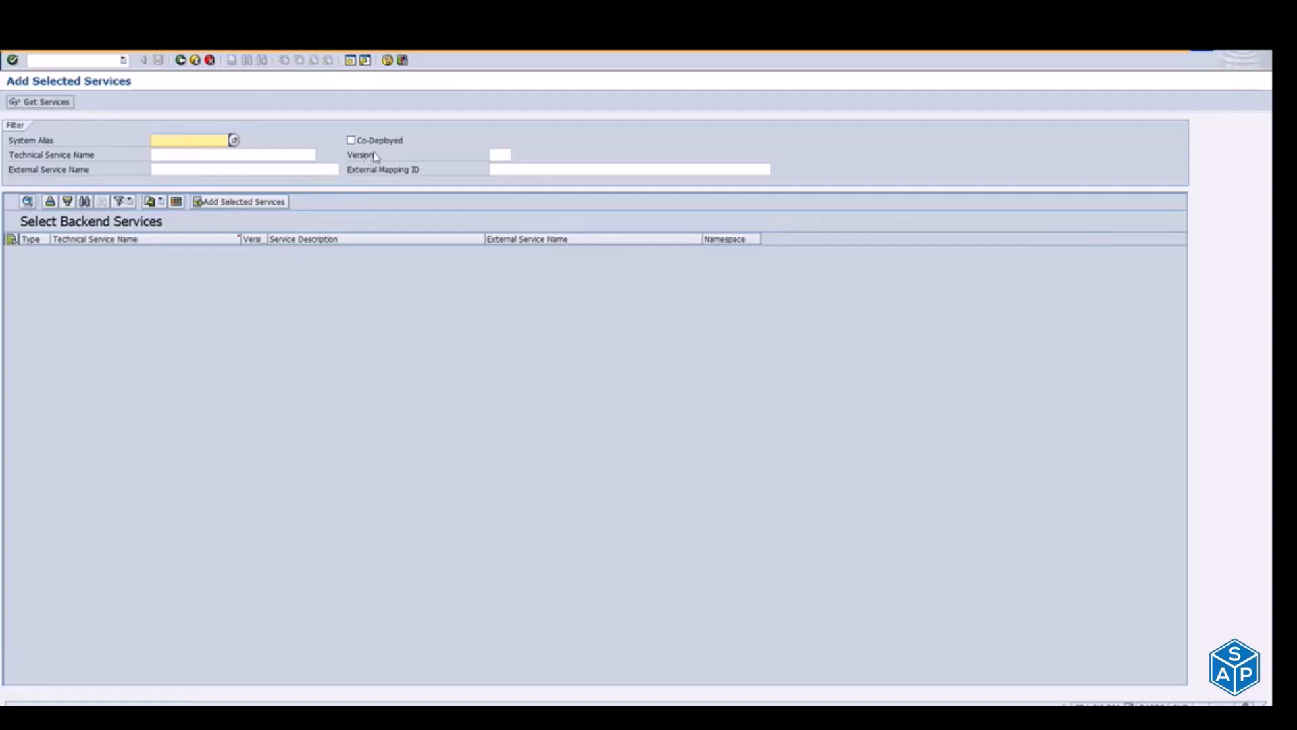
click(352, 142)
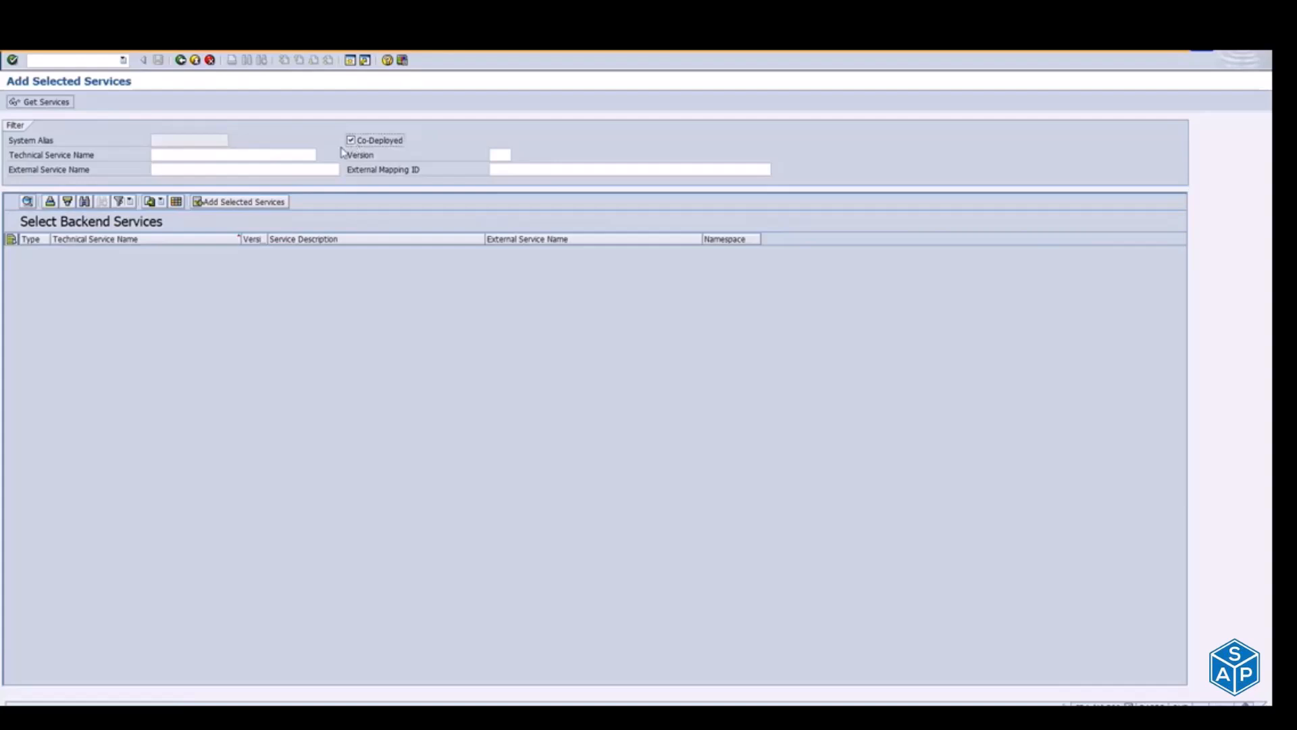
click(209, 169)
text(C_CHEMICALAMOUNTSQUERY_CDS)
key(Return)
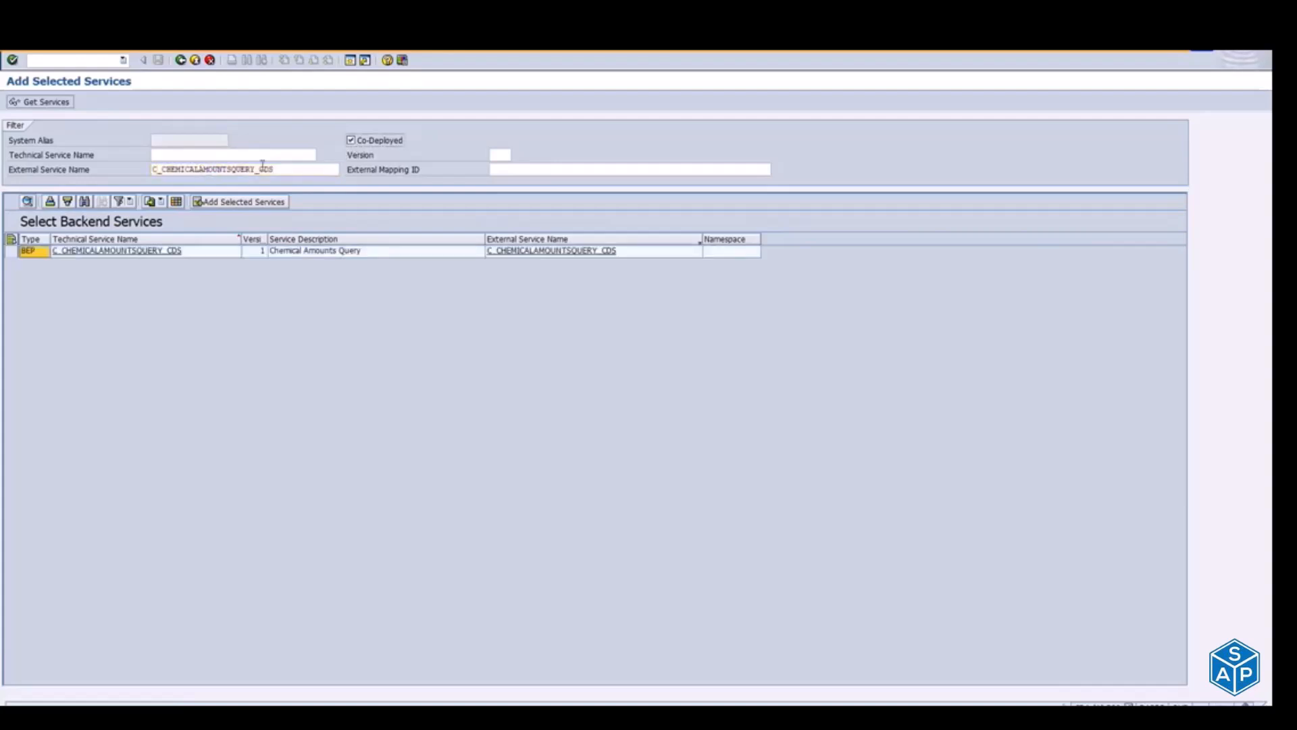
Step: Check the service name against the app's OData services in the Fiori apps library and open C_CHEMICALAMOUNTSQUERY_CDS for adding
drag(289, 168, 154, 170)
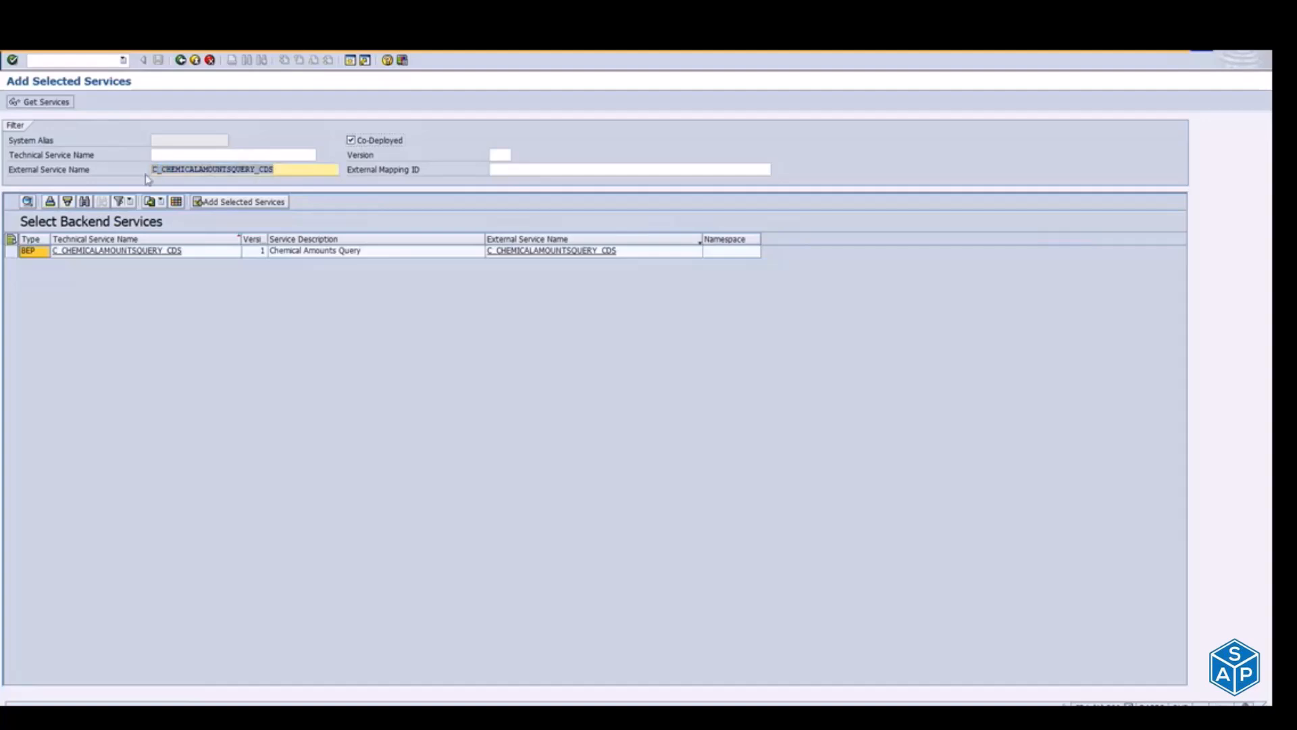
click(175, 158)
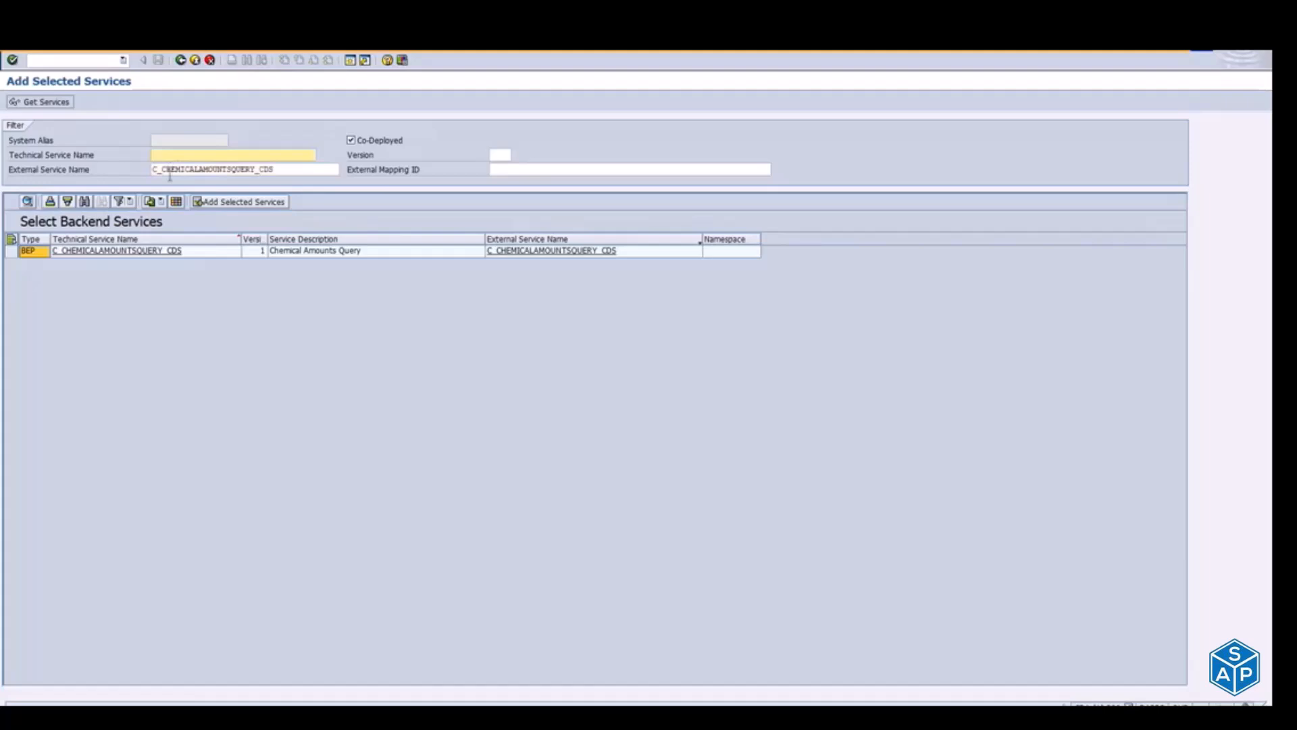
key(alt+Tab)
key(alt+Tab)
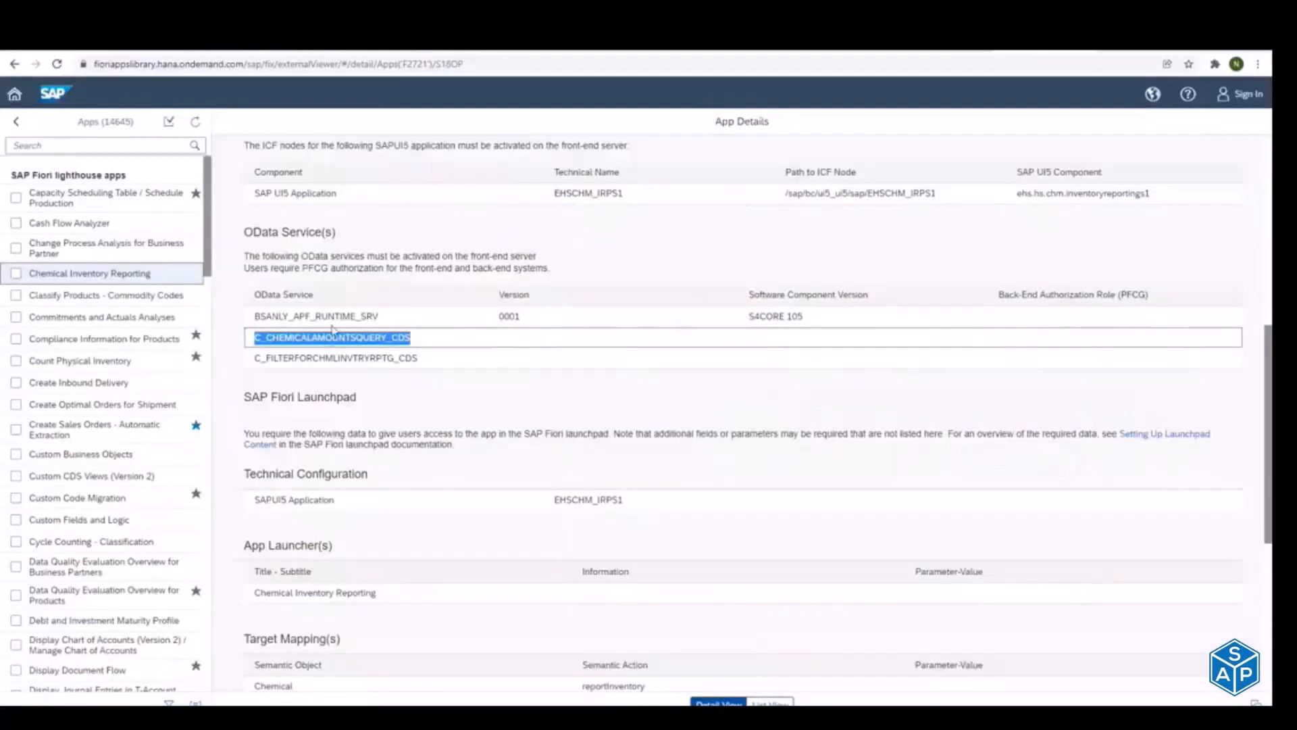
key(alt+Tab)
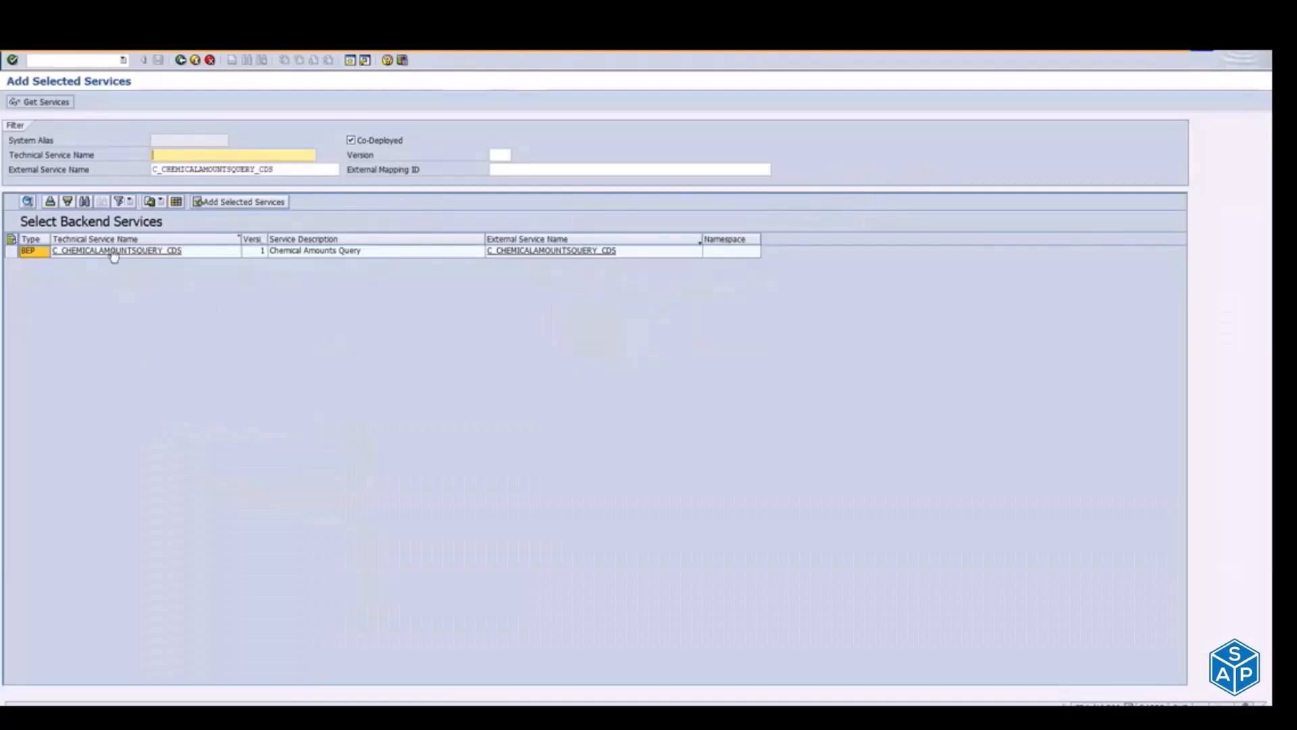
click(88, 256)
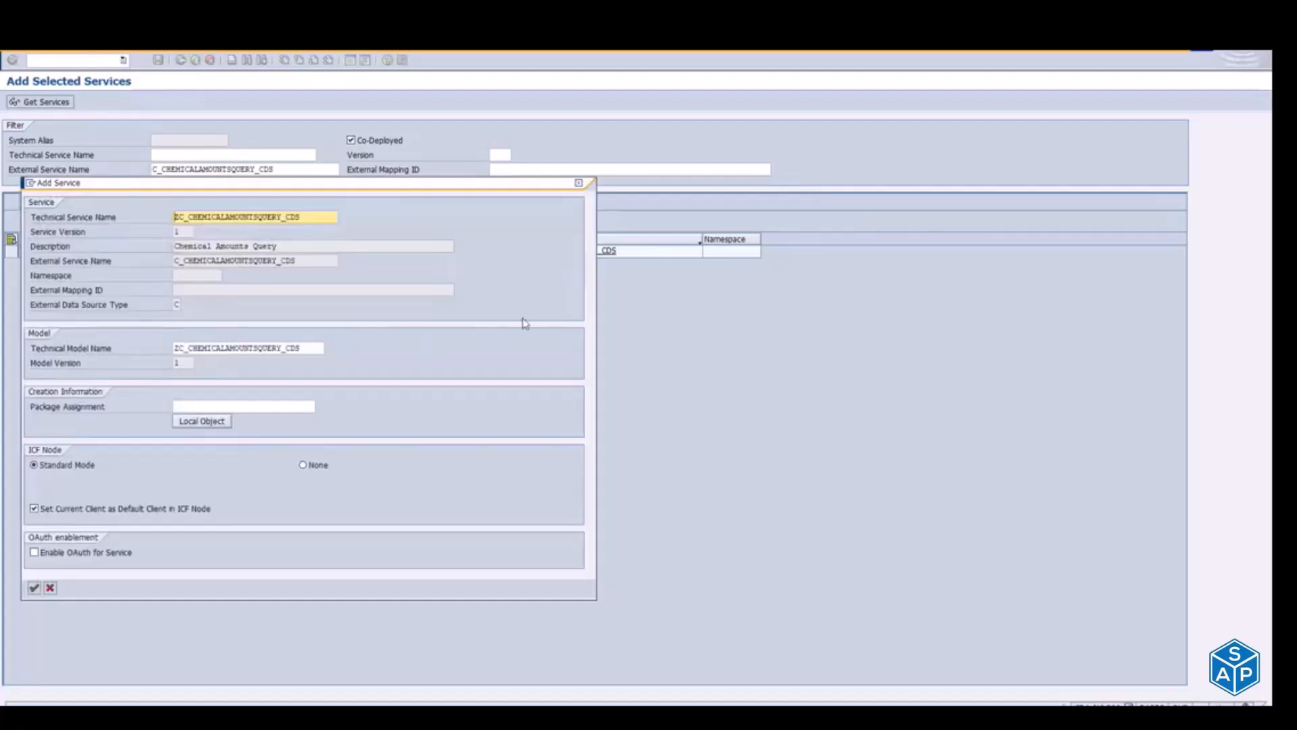
click(285, 405)
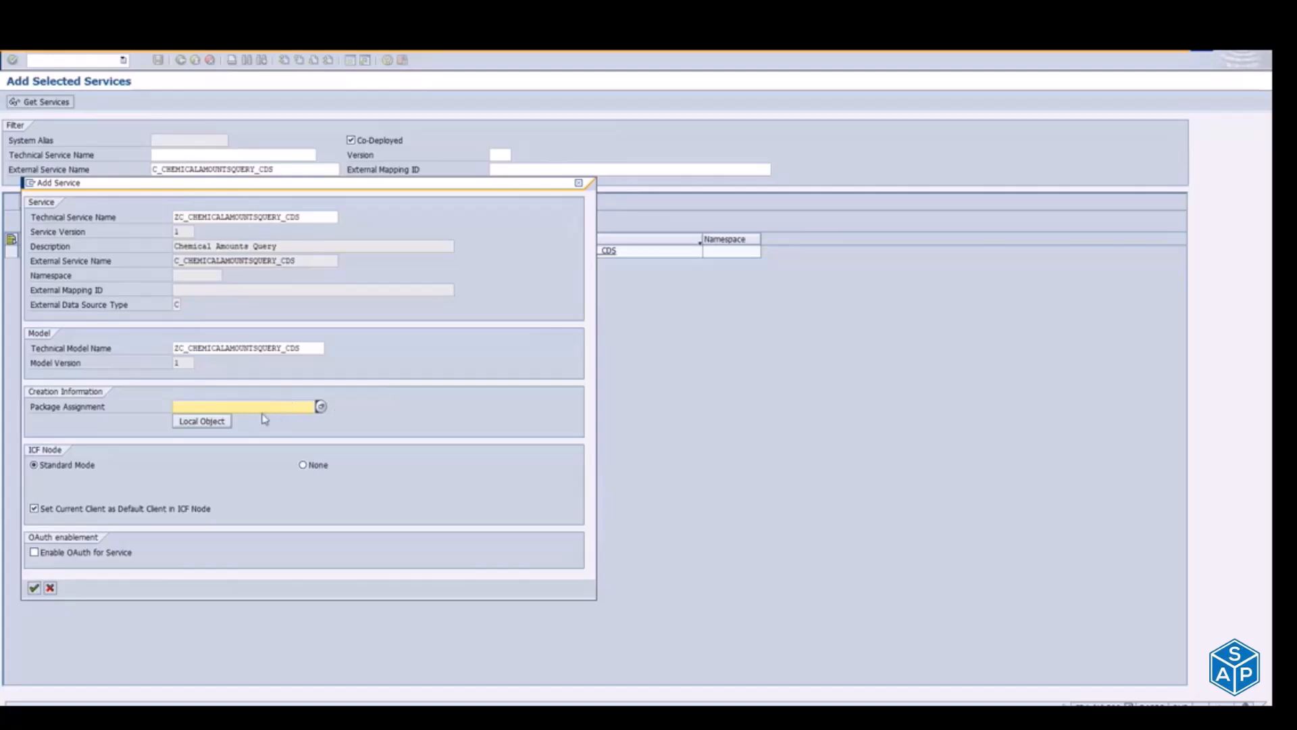
text($TMP)
key(BackSpace)
key(BackSpace)
key(BackSpace)
key(BackSpace)
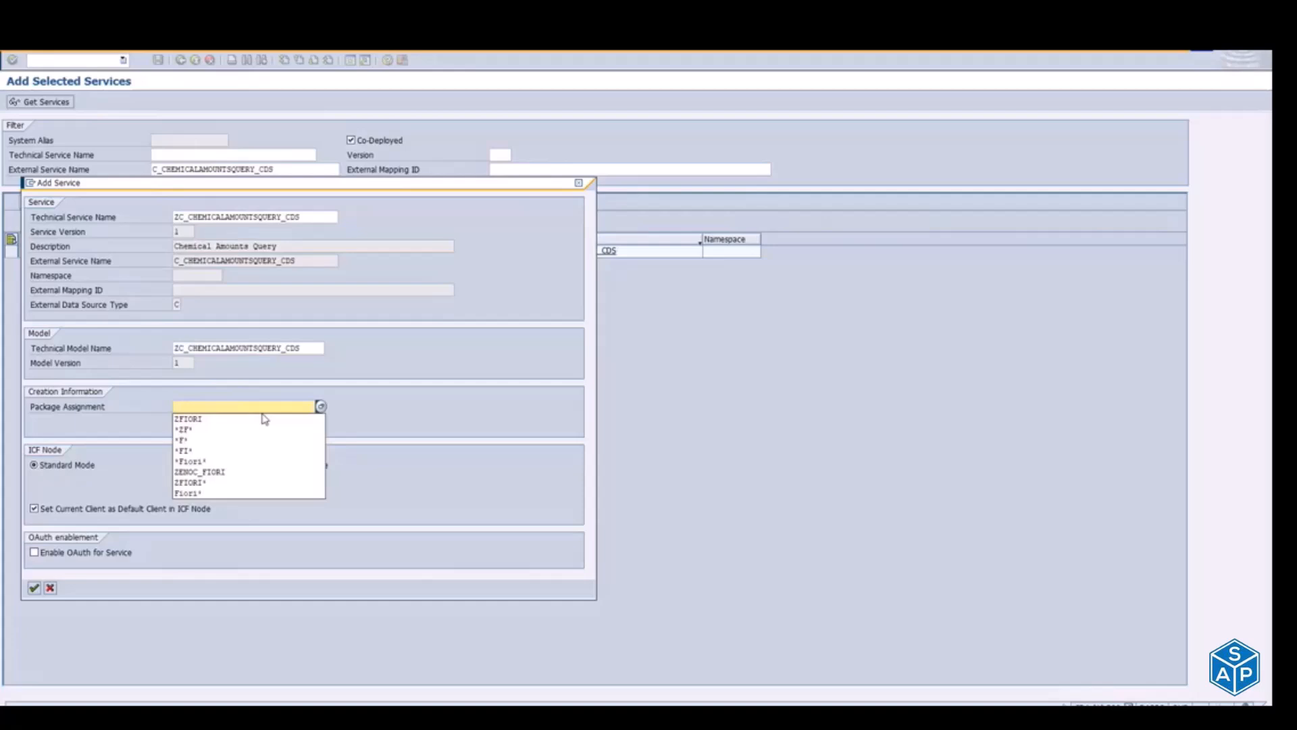
Step: Search the packages for ZFI*, assign package ZFIORI to the new service and confirm the service details
click(321, 408)
click(320, 407)
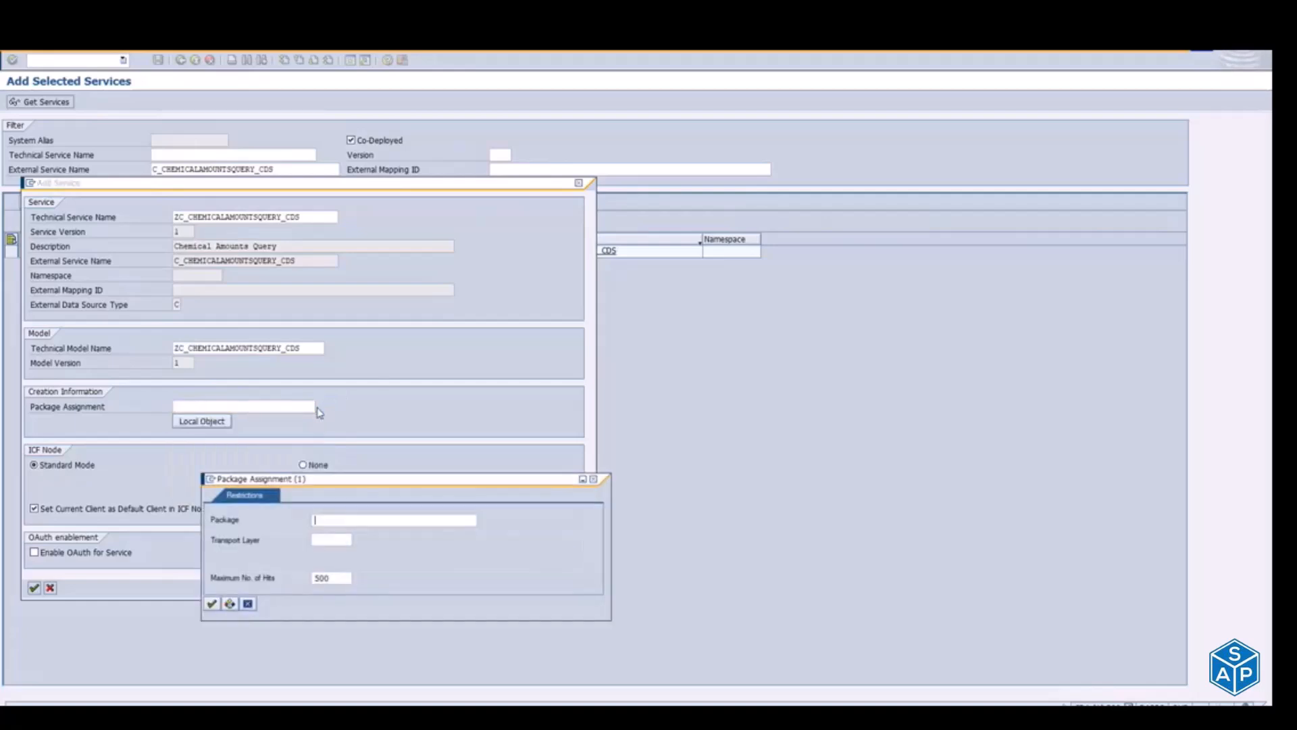
text(ZFI*)
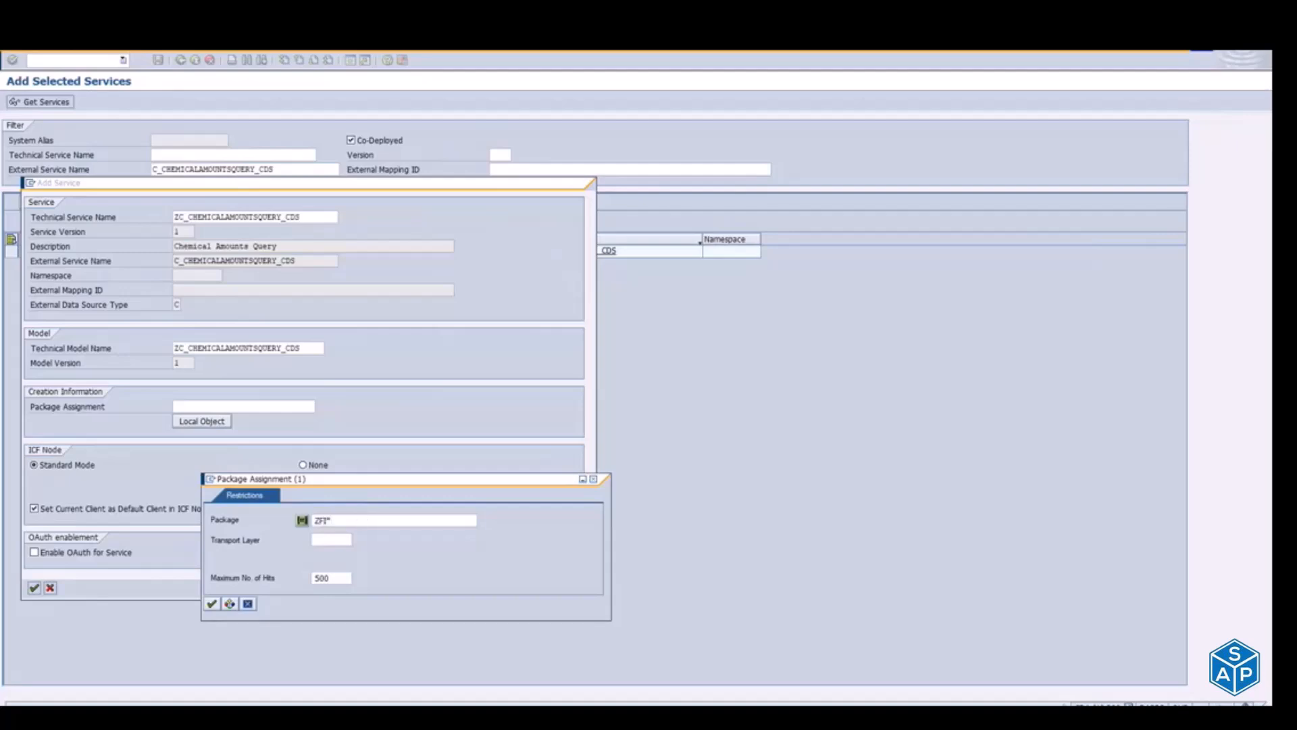
key(Return)
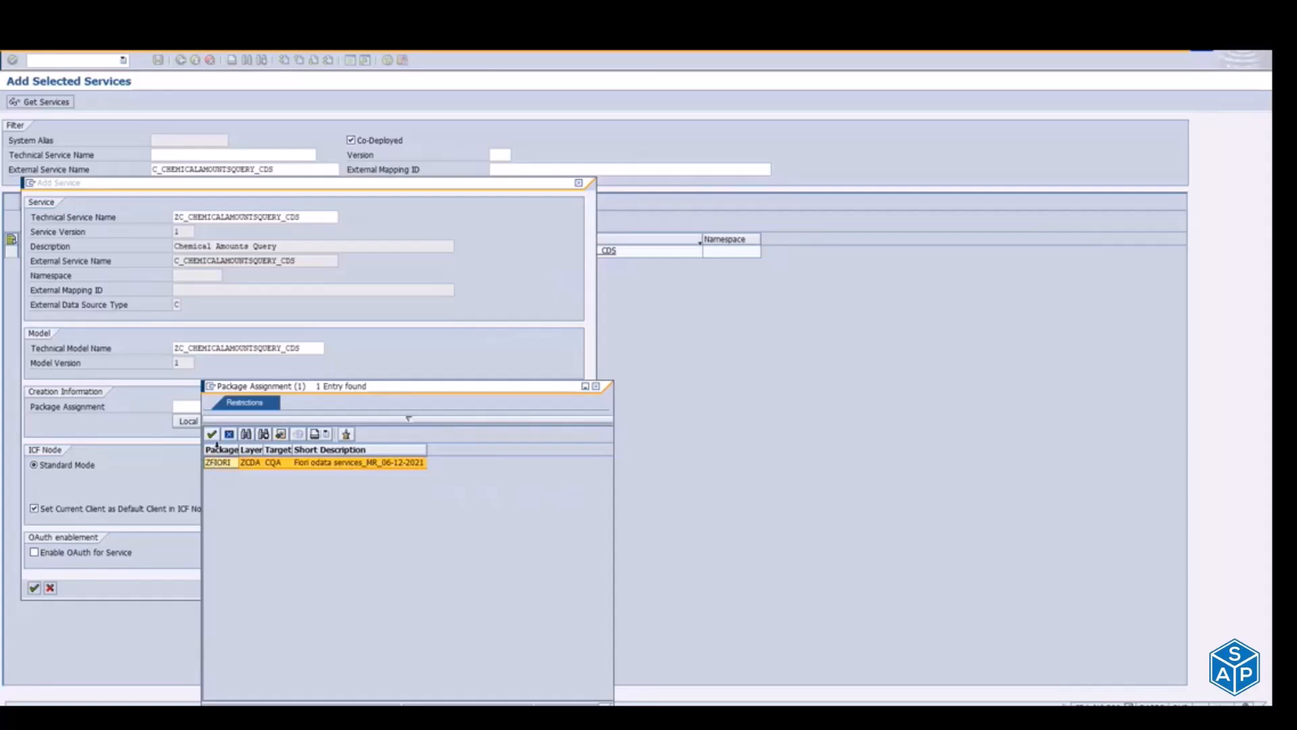
double_click(223, 465)
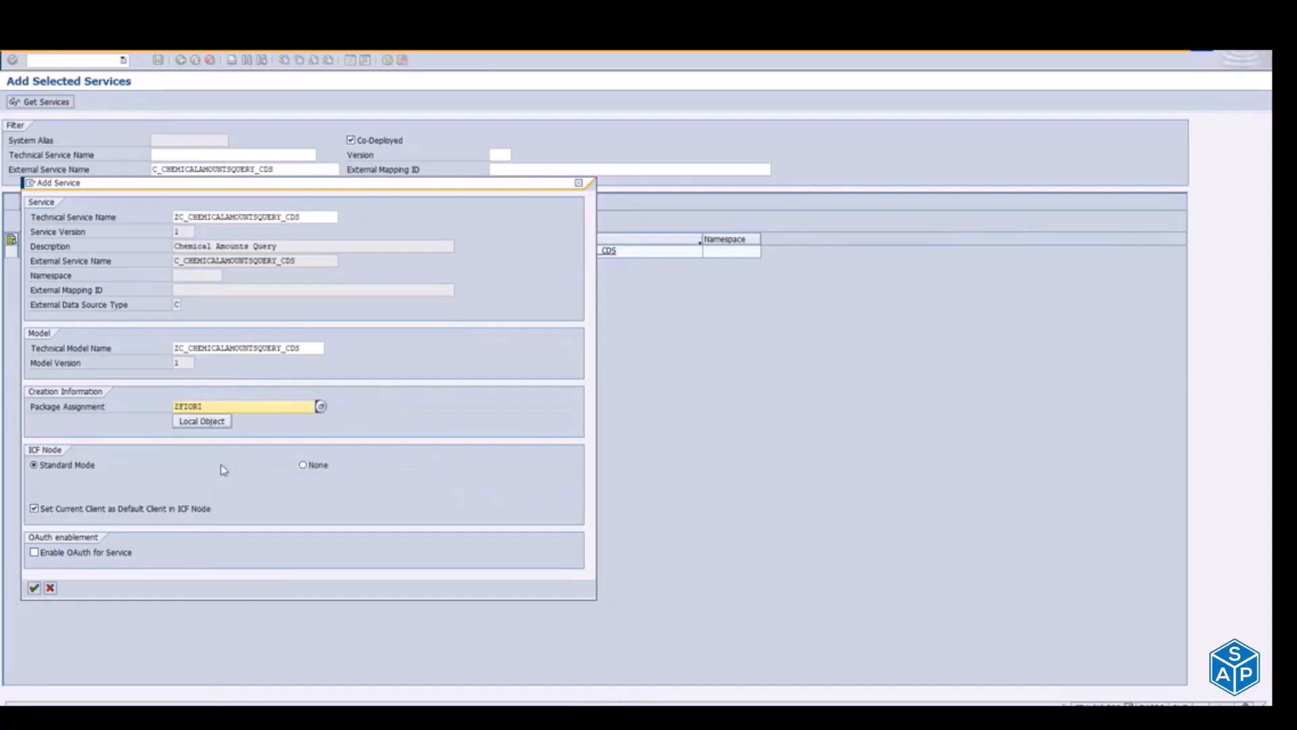
click(37, 588)
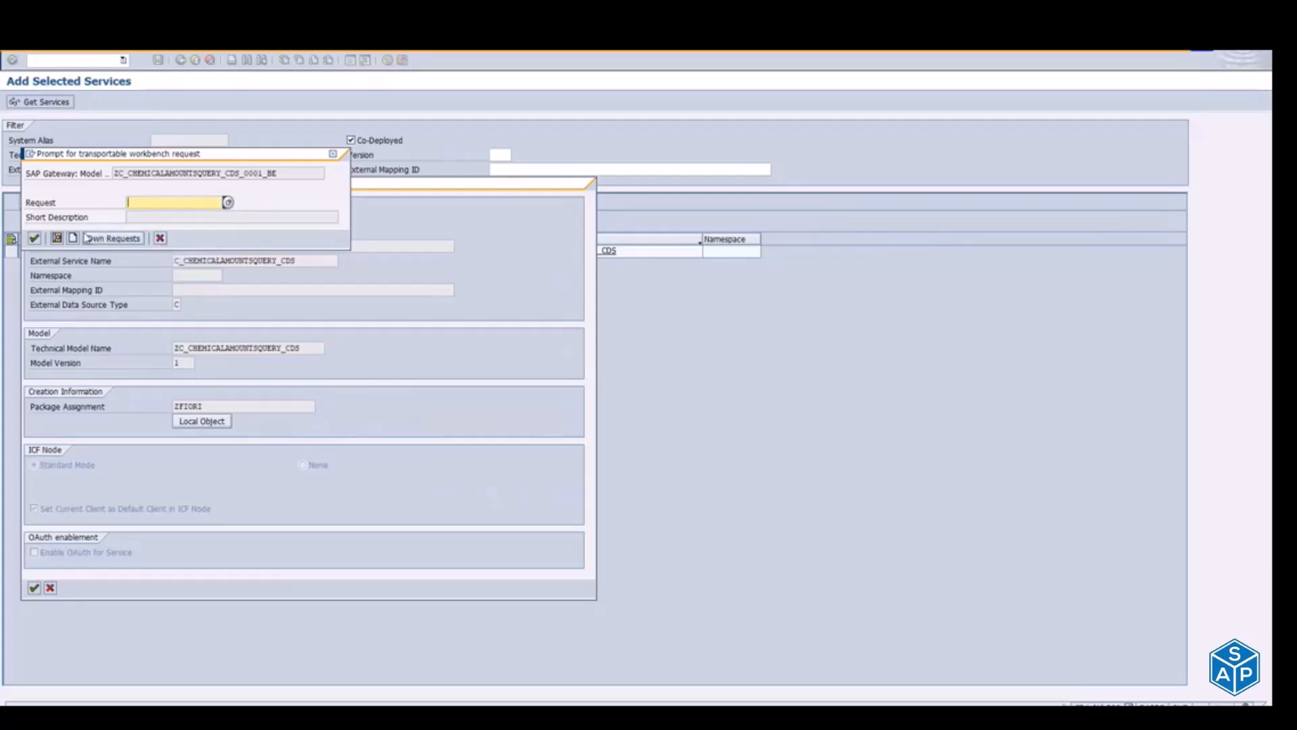
Step: Create a workbench request with the short description ChemicalApps_Delta1_NC_20-12-2021
click(228, 202)
key(Escape)
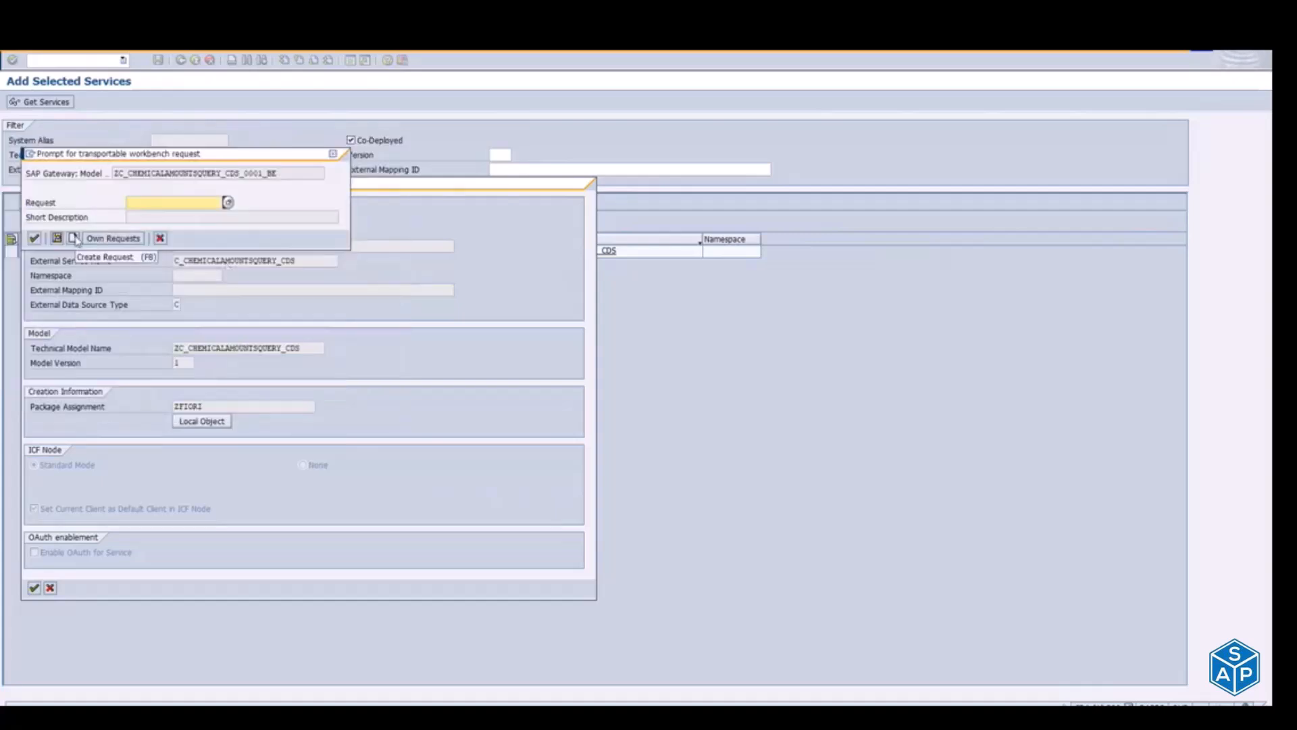
click(73, 237)
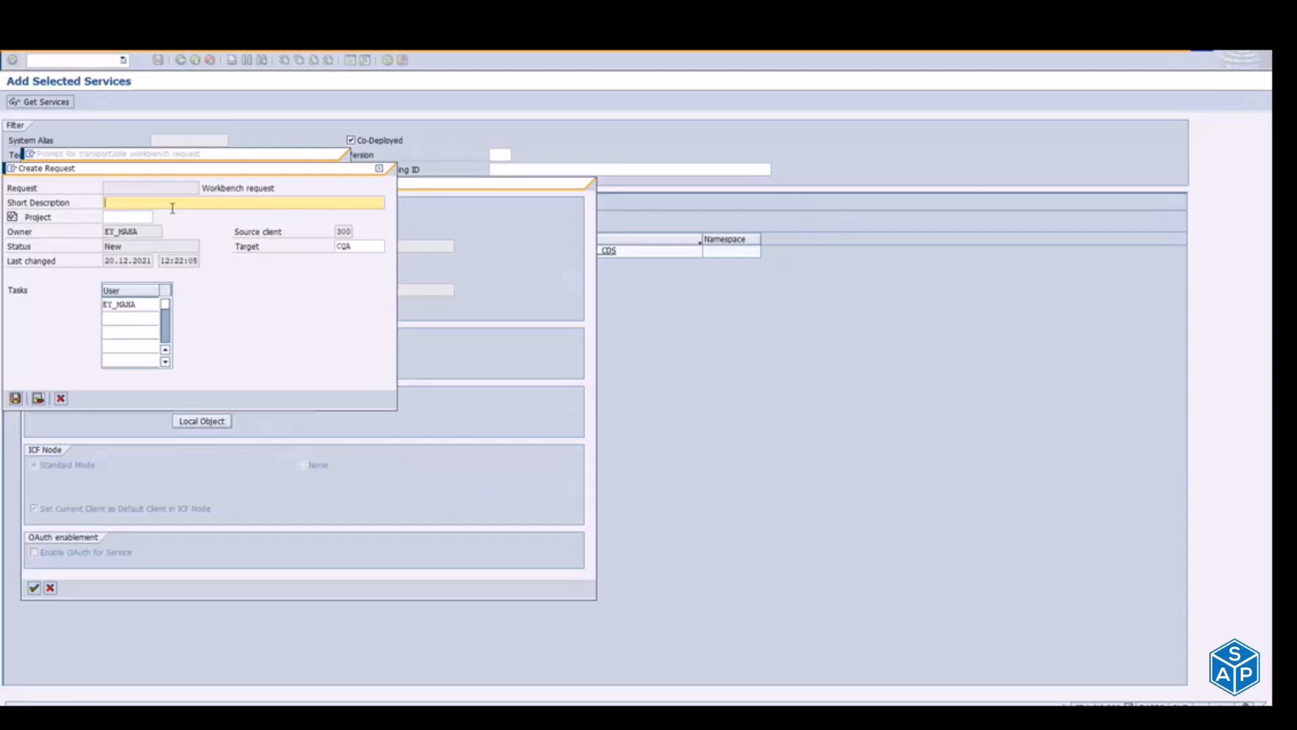
text(Chemica)
key(BackSpace)
key(BackSpace)
key(BackSpace)
text(calApp)
key(BackSpace)
key(BackSpace)
text(pps_Delta1_NC_20-12-2021)
click(16, 398)
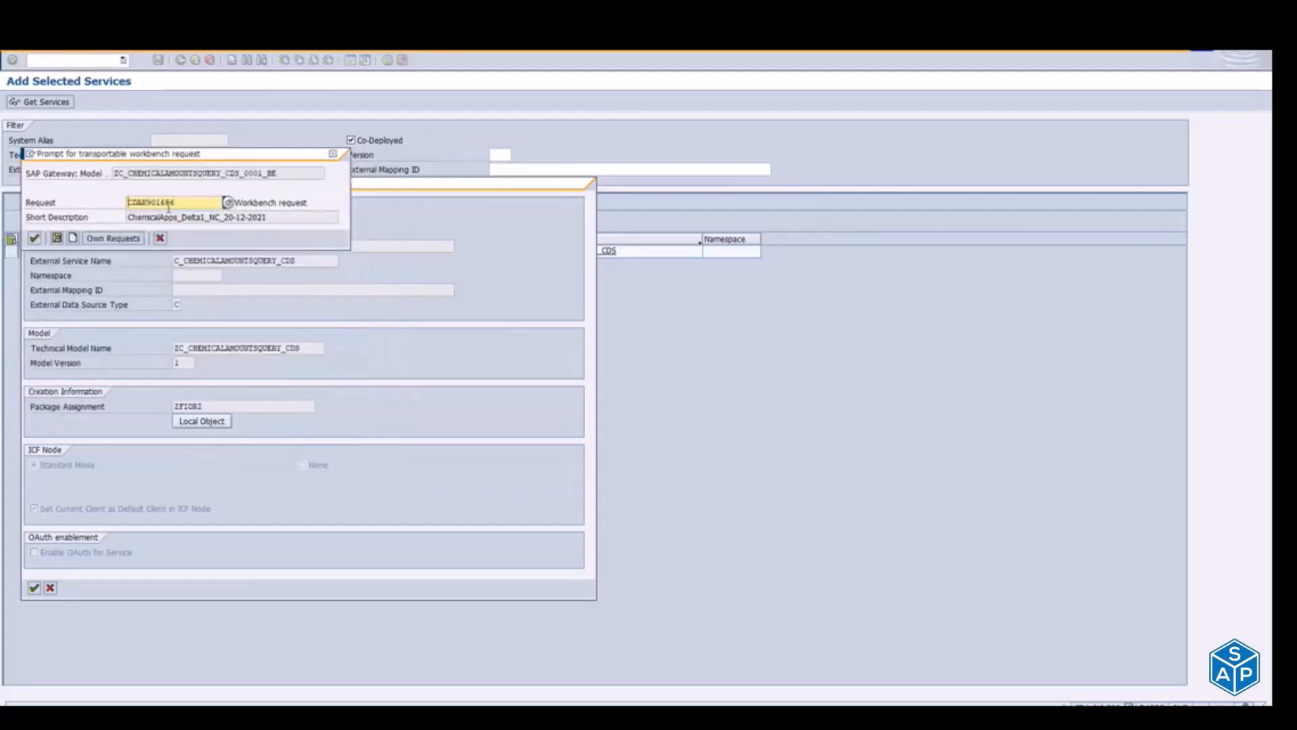
Step: Accept the new workbench request in the transport prompts to create the Chemical Amounts Query service
drag(148, 202, 174, 202)
click(35, 239)
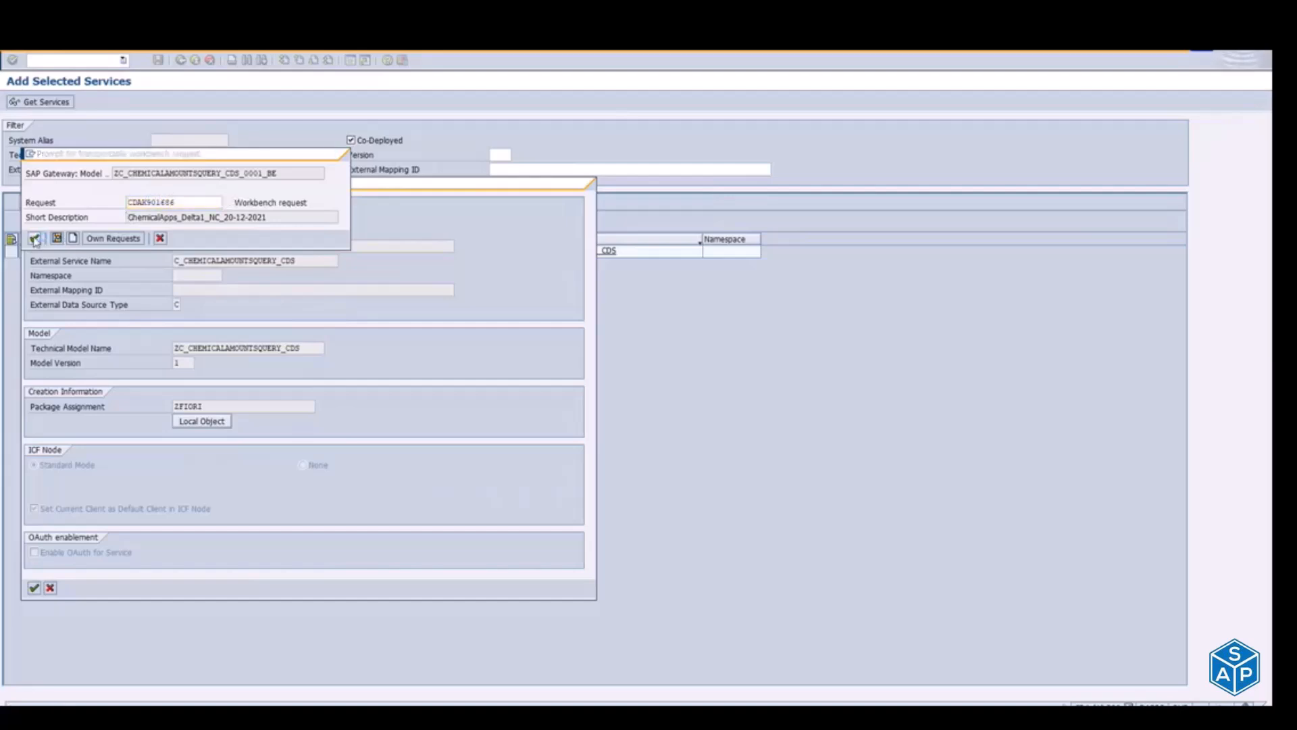
click(35, 239)
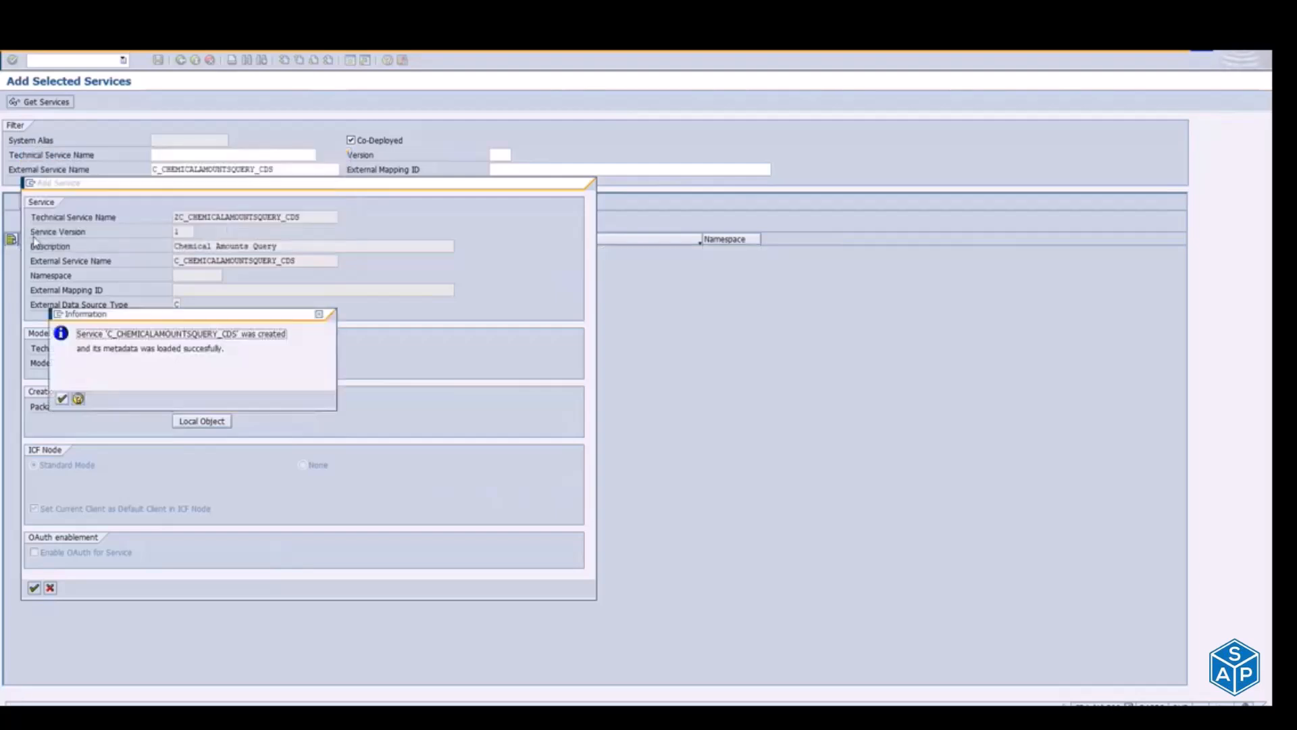
Step: Read the information message about the service creation and metadata load, and close it
drag(218, 336, 251, 336)
drag(103, 348, 222, 351)
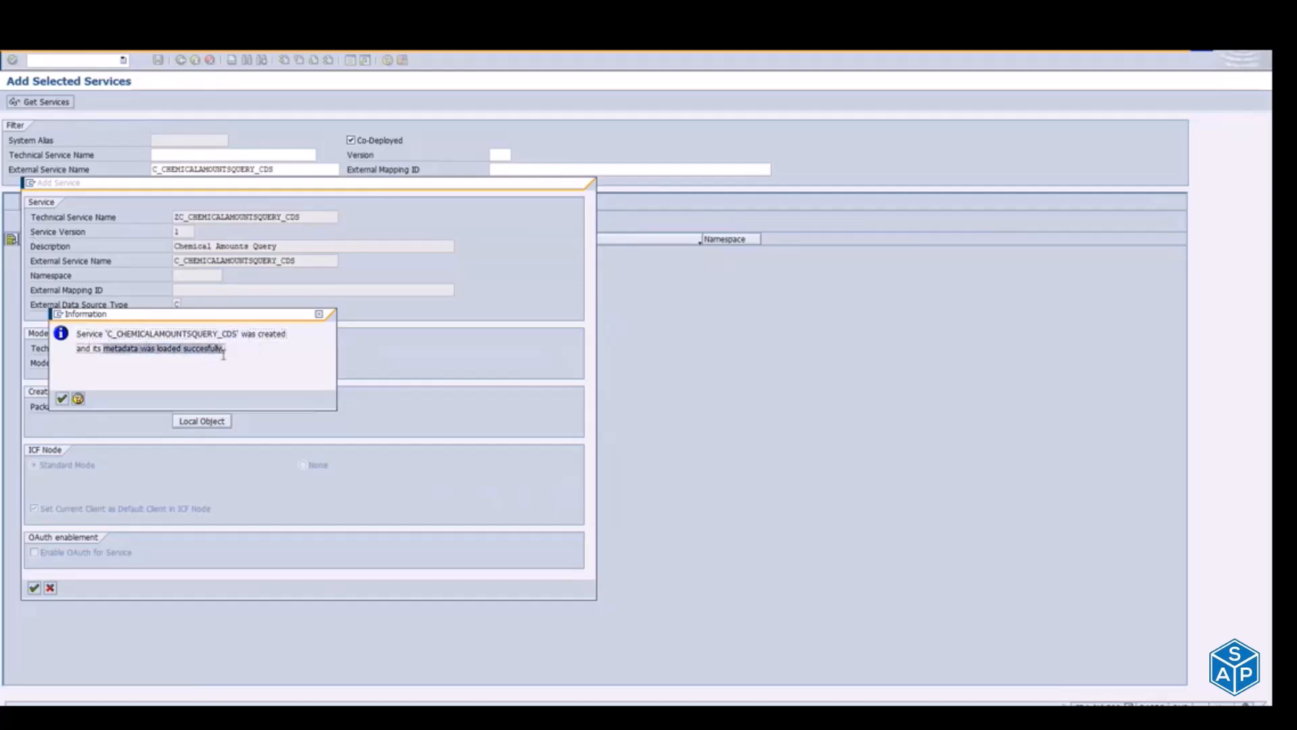
click(105, 349)
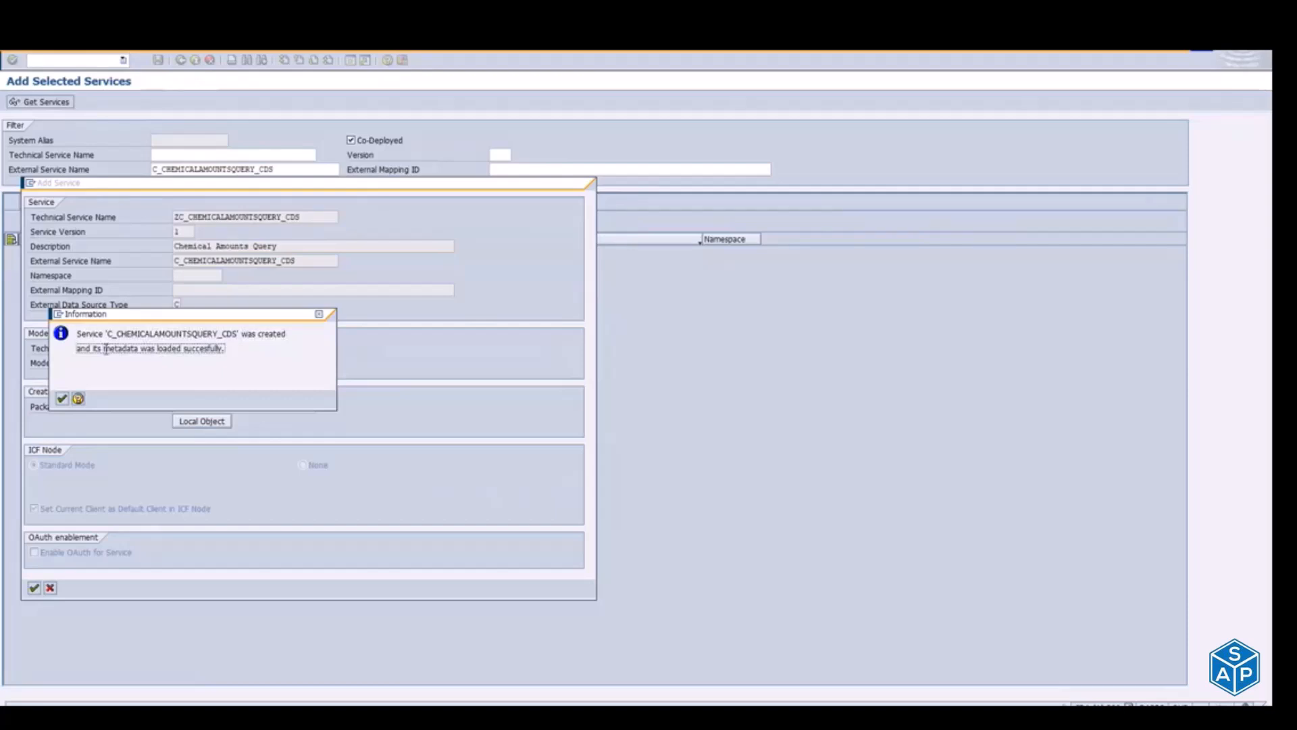
drag(105, 349, 181, 352)
drag(103, 333, 240, 331)
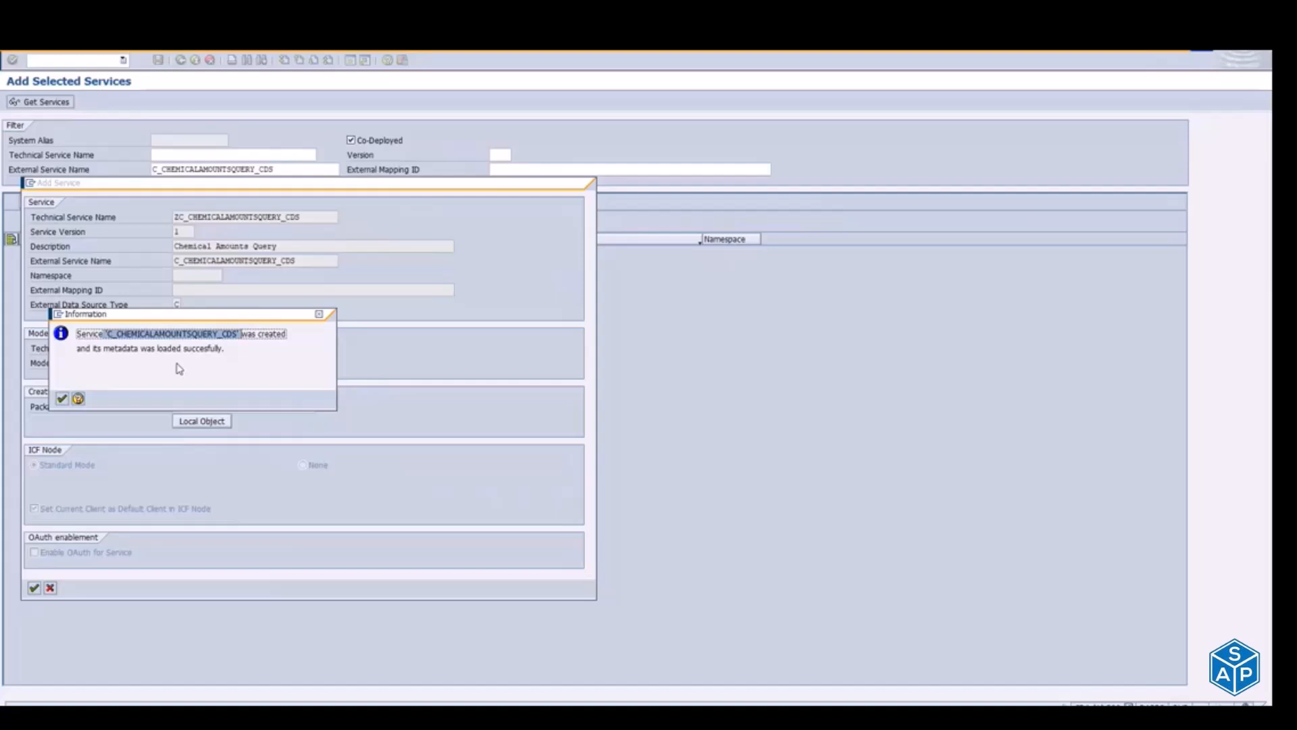
click(62, 400)
Step: Copy the external service name C_CHEMICALAMOUNTSQUERY_CDS and return to the Service Catalog
drag(297, 169, 71, 162)
key(ctrl+c)
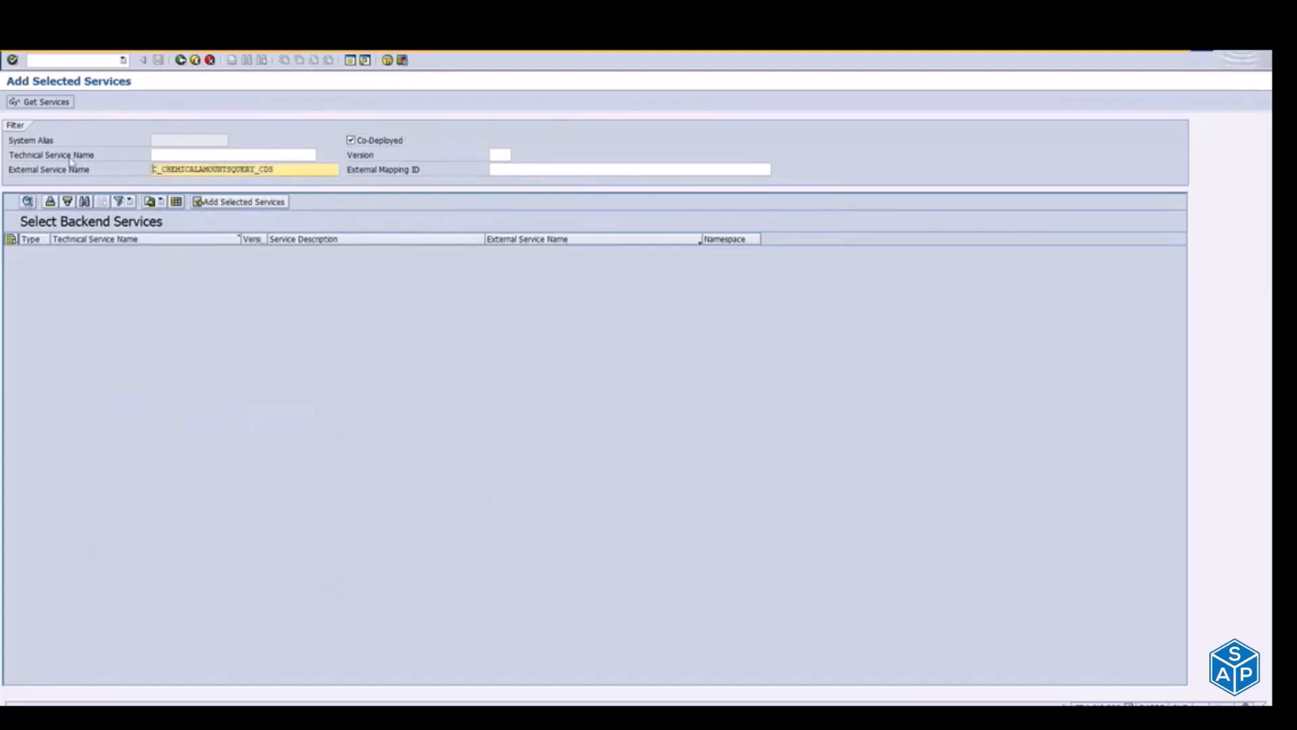
click(195, 60)
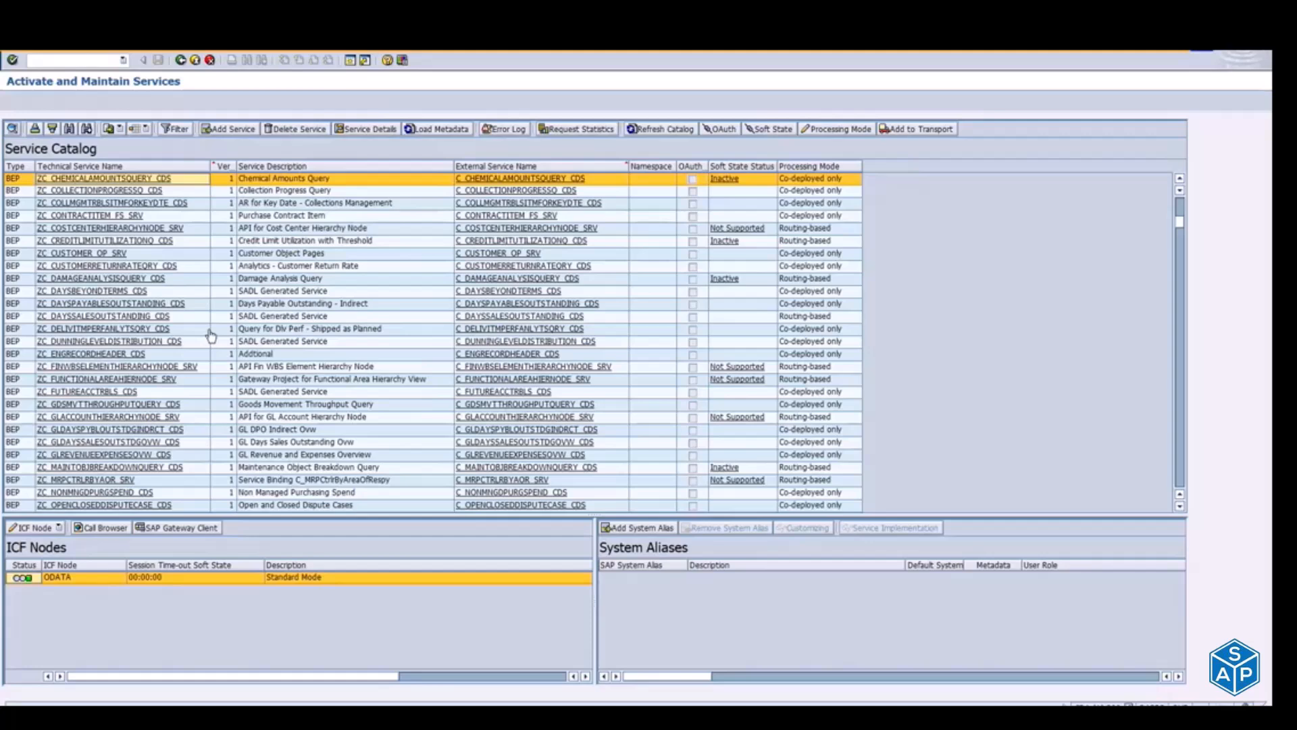
Step: Switch to the Notepad notes, review the mass content activation and specific OData service steps, and return to the Service Catalog
key(alt+Tab)
key(alt+Tab)
key(alt+Tab)
key(alt+Tab)
key(alt+Tab)
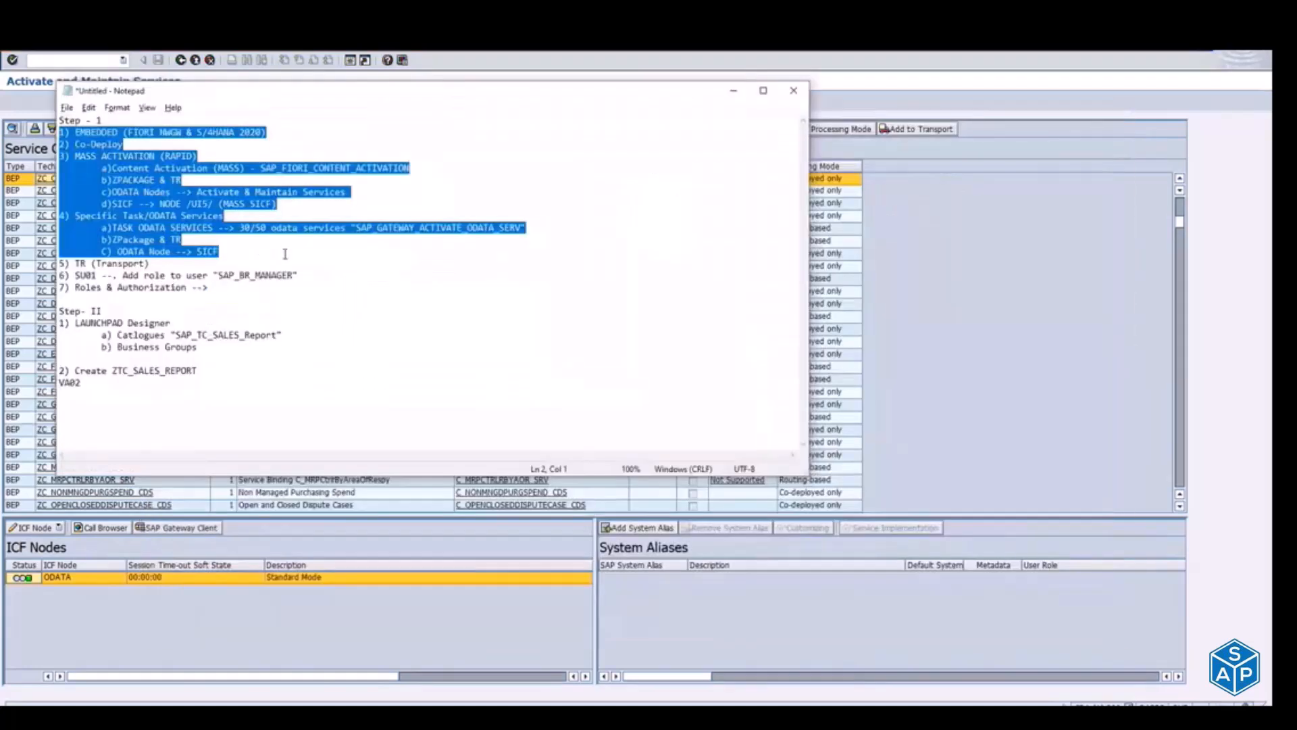
click(286, 254)
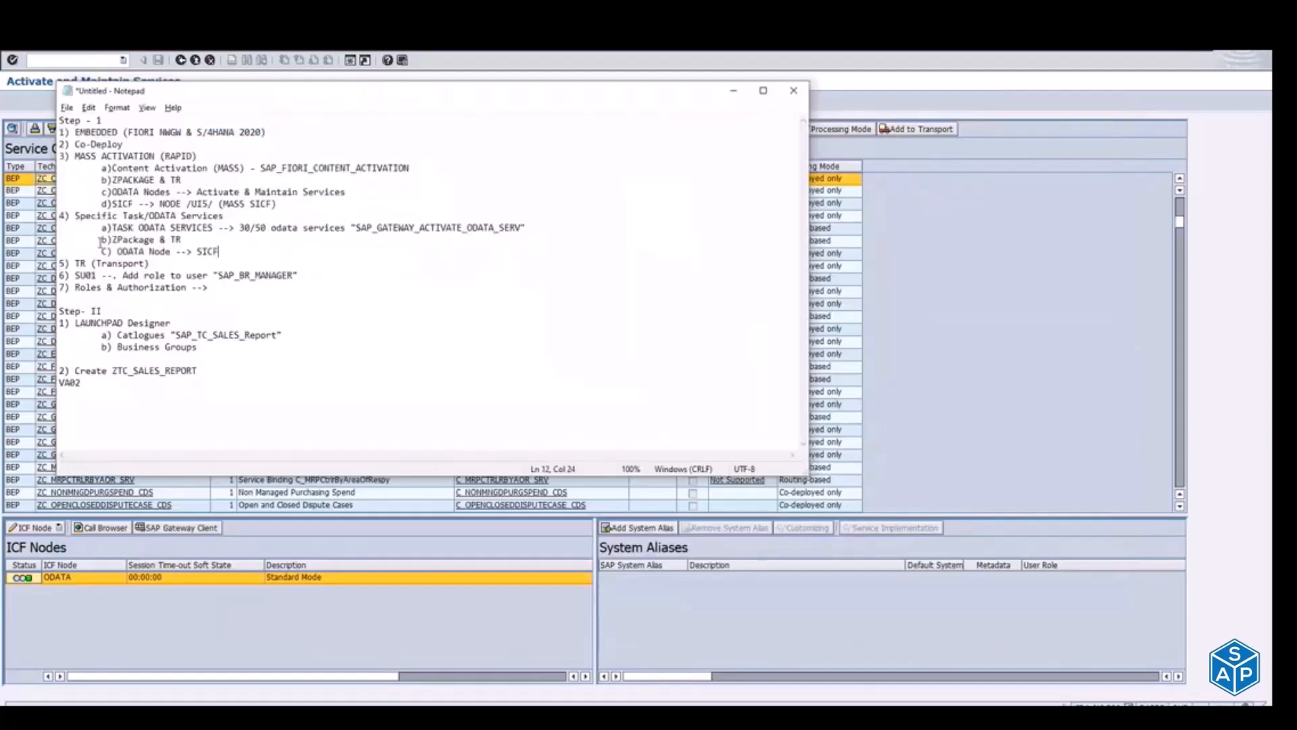
drag(74, 216, 240, 227)
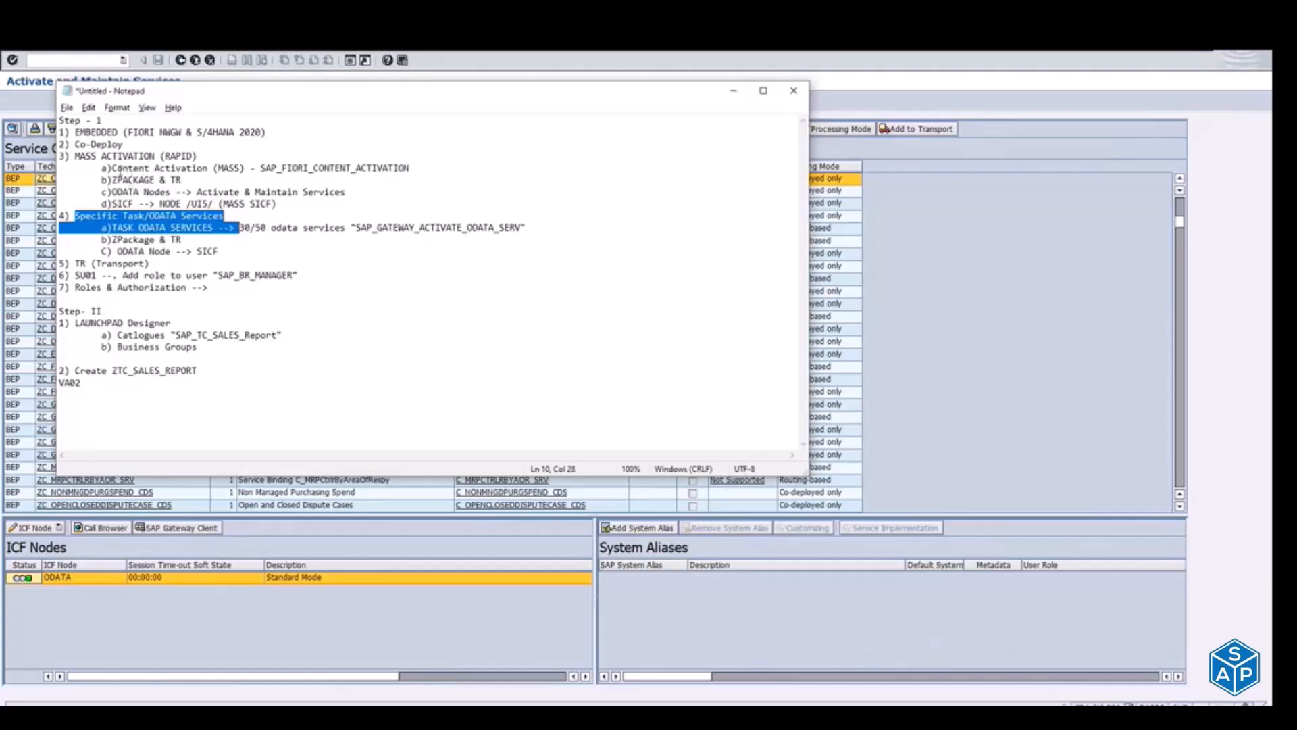
drag(112, 169, 419, 163)
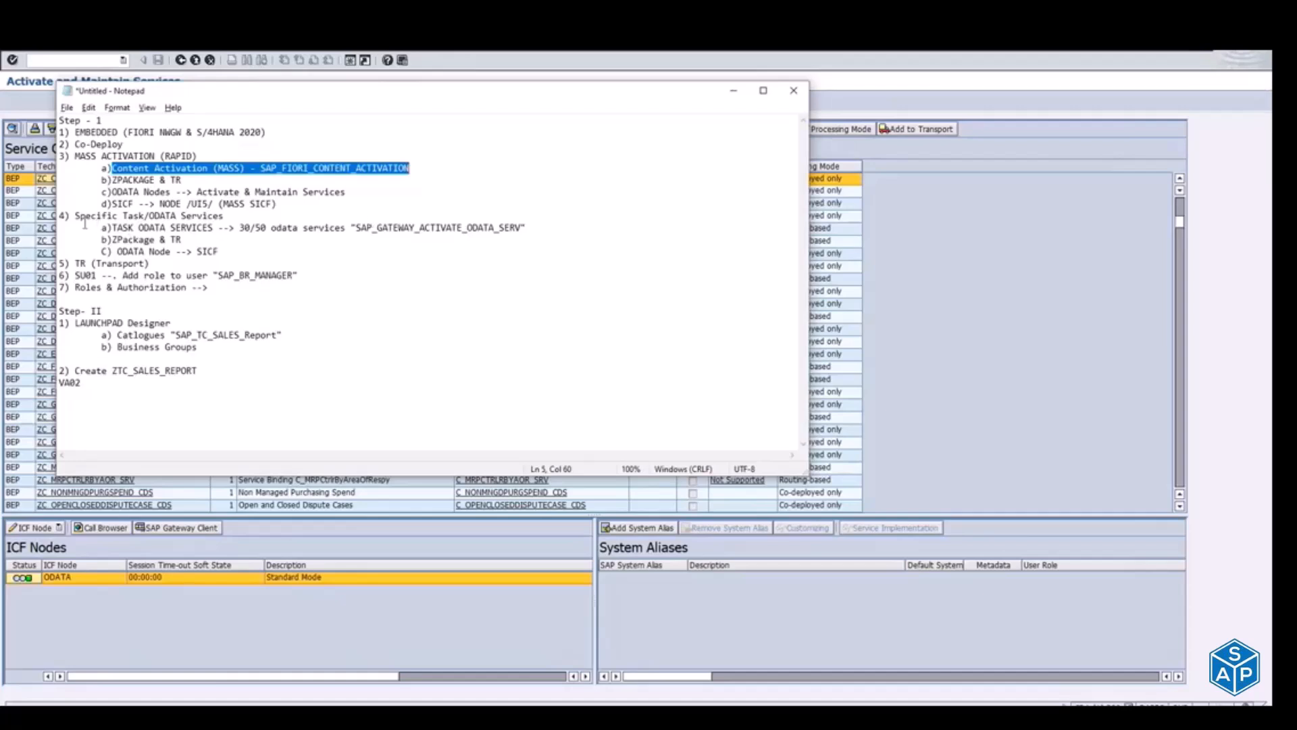
drag(74, 217, 283, 252)
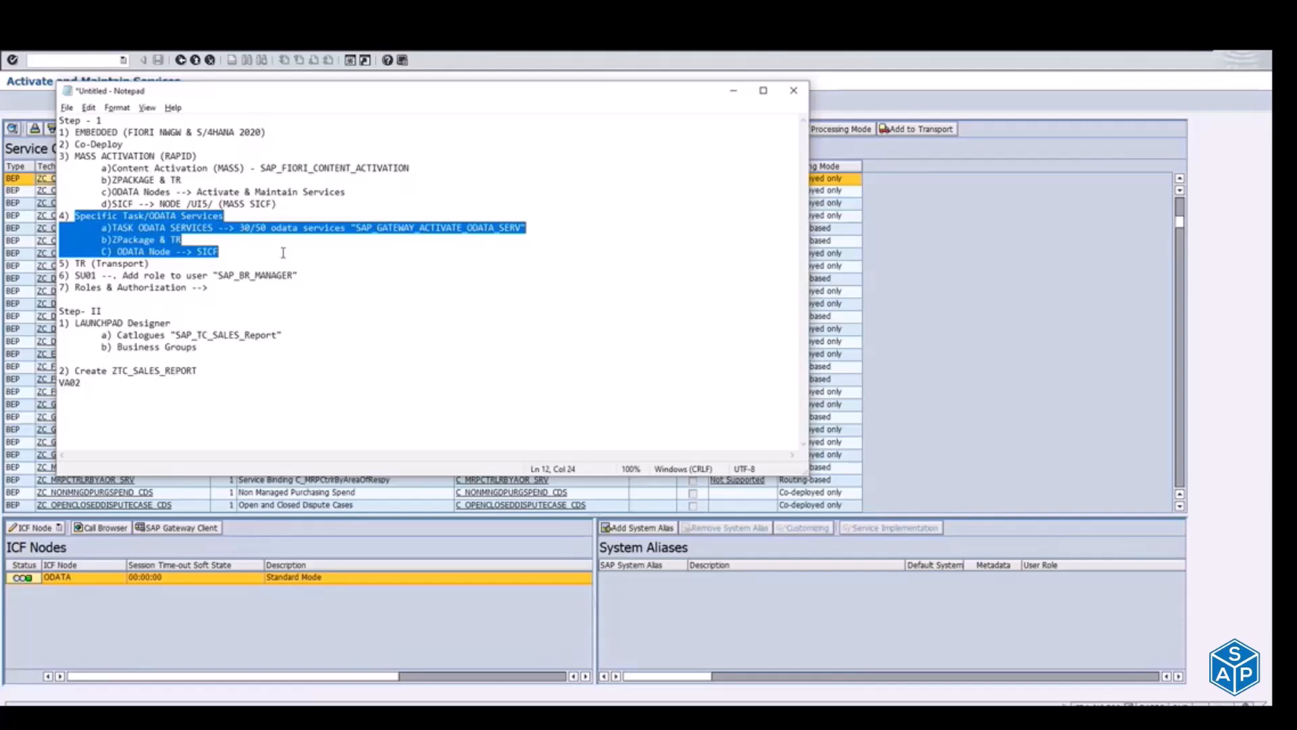
key(alt+Tab)
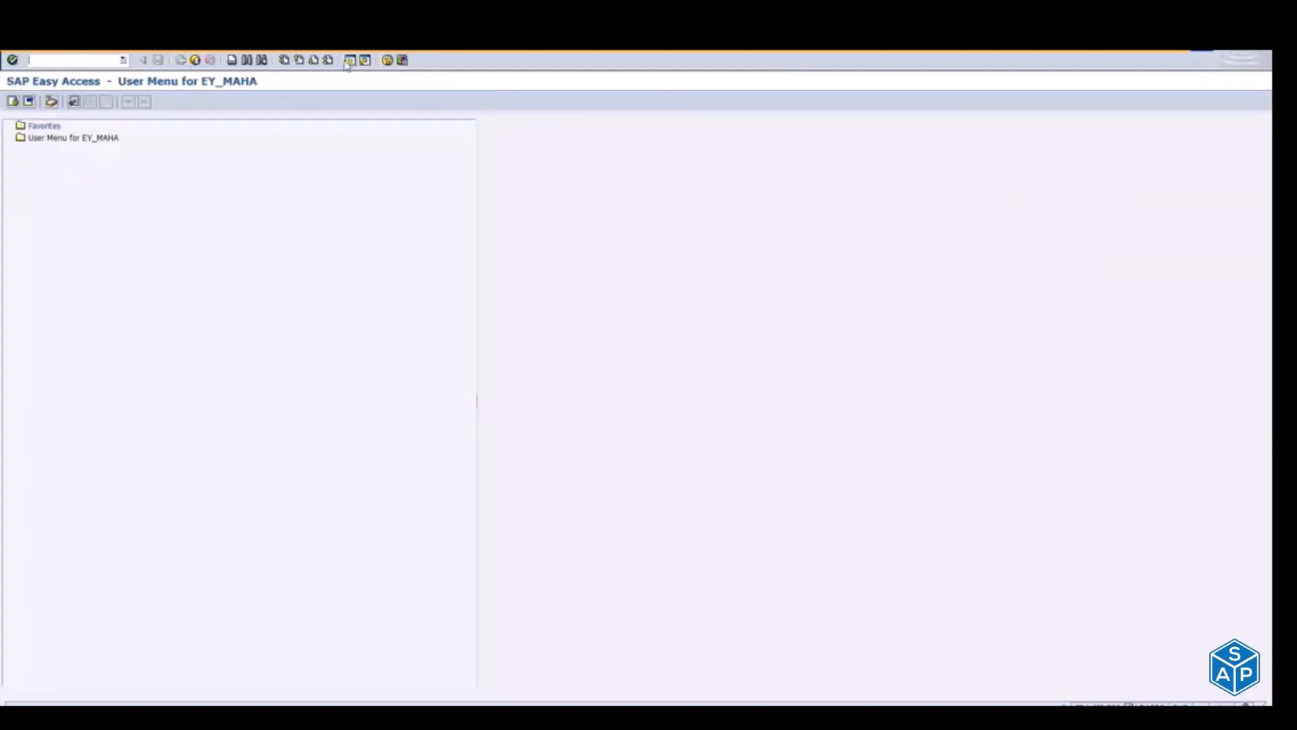
Step: Open the Transport Organizer in a new window and display the modifiable workbench requests
text(segw)
key(Return)
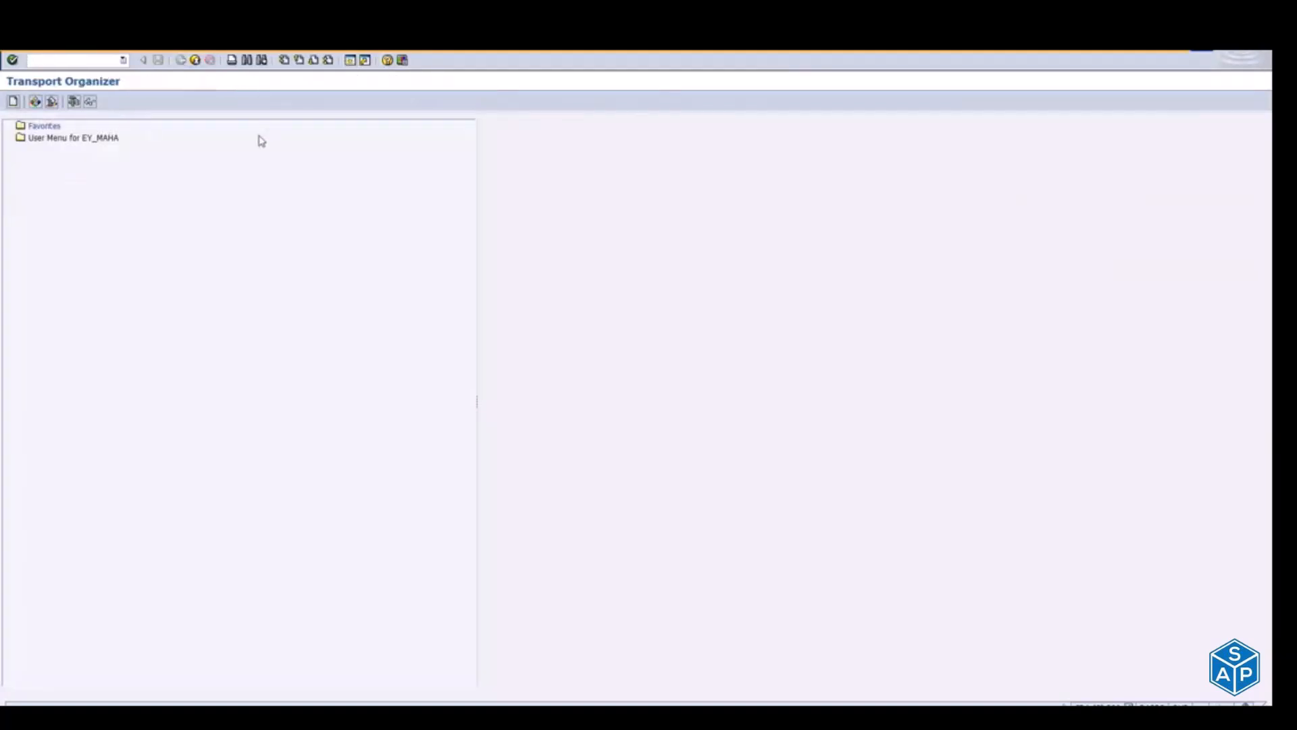
click(56, 317)
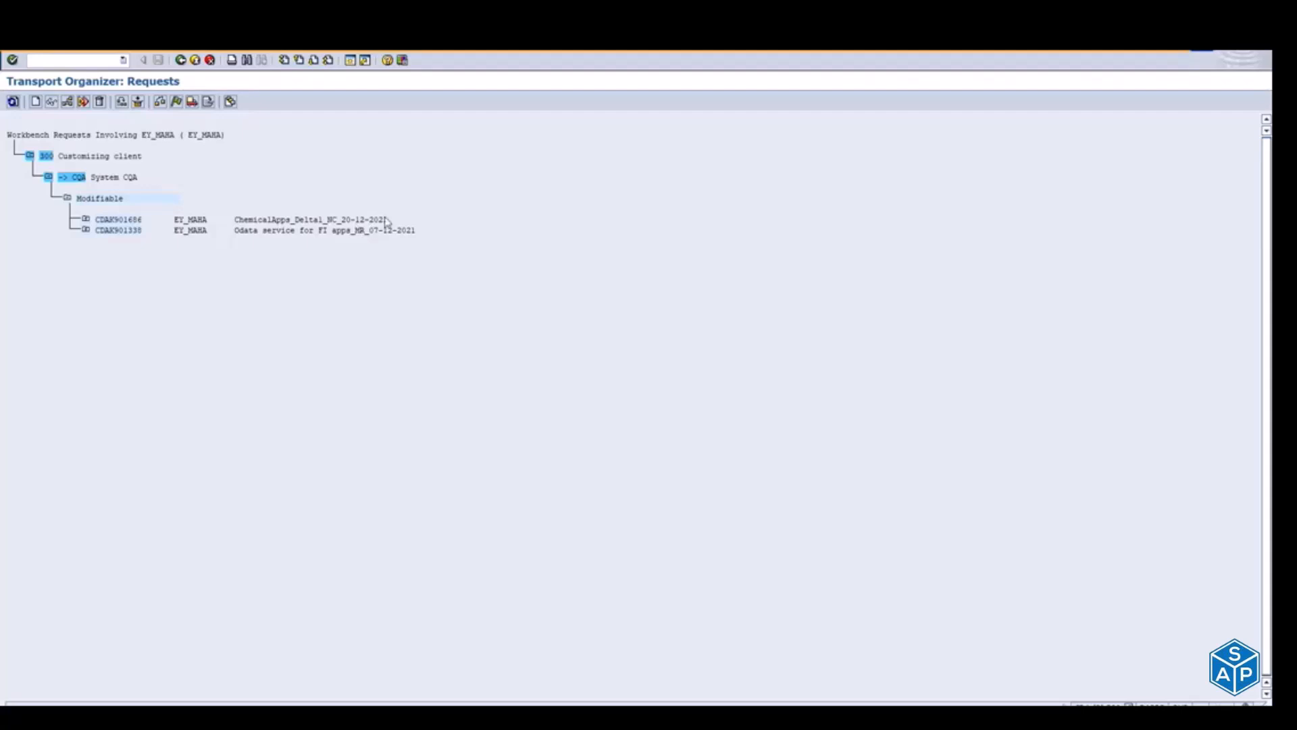
Step: Expand the ChemicalApps_Deltal_NC_20-12-2021 request and its task to examine the Model Metadata, Service Groups Metadata and ICF Service entries
click(86, 219)
click(104, 241)
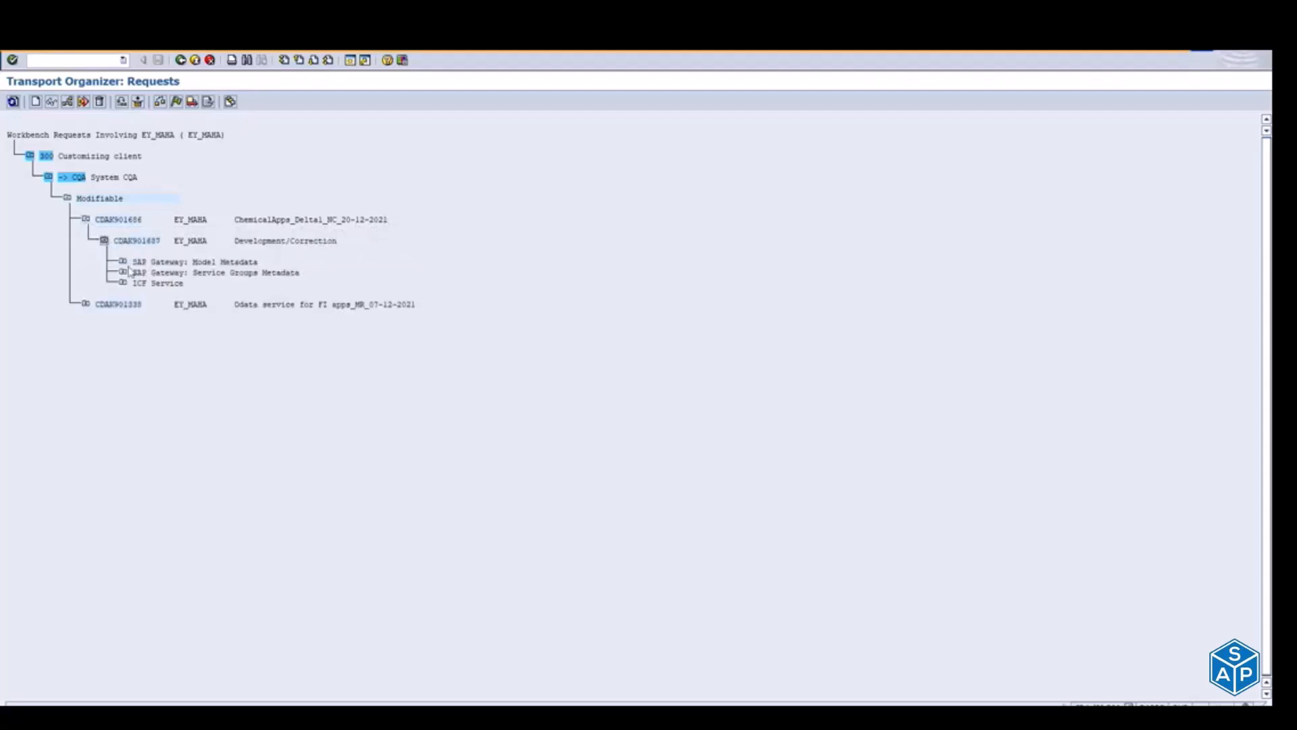
click(123, 262)
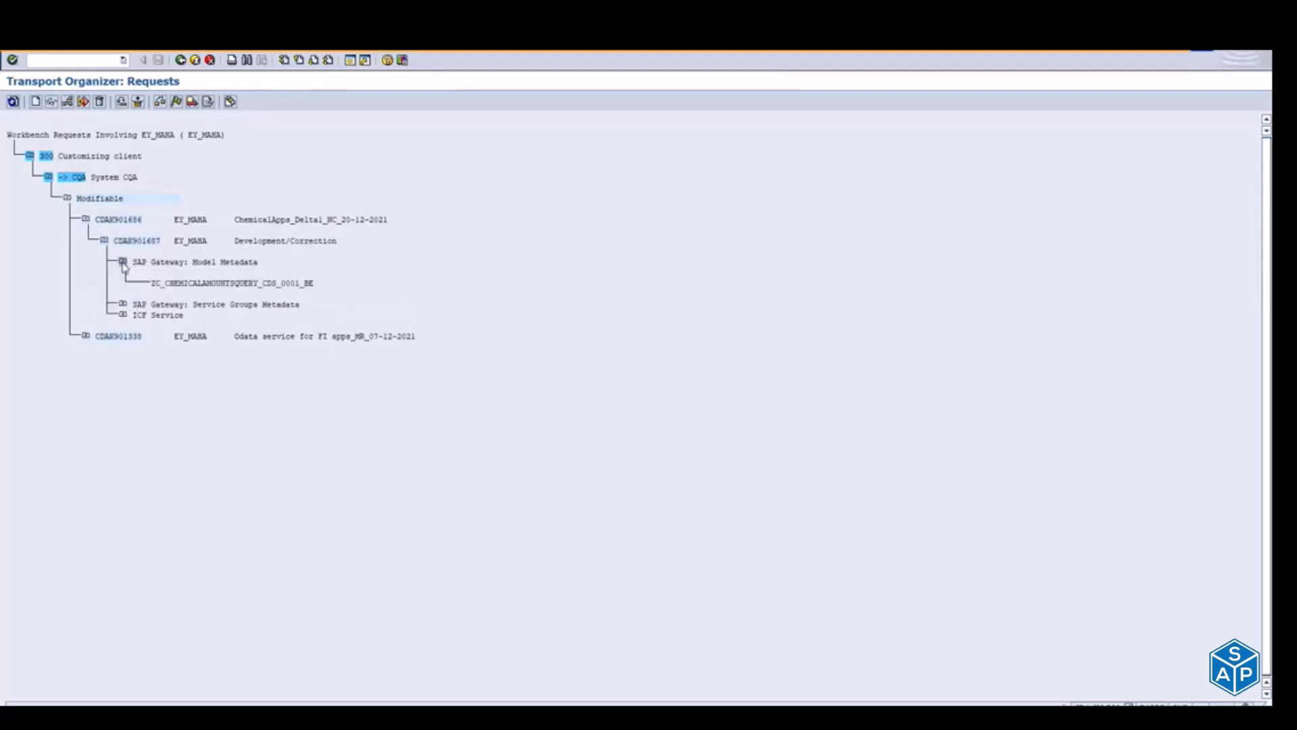
click(123, 304)
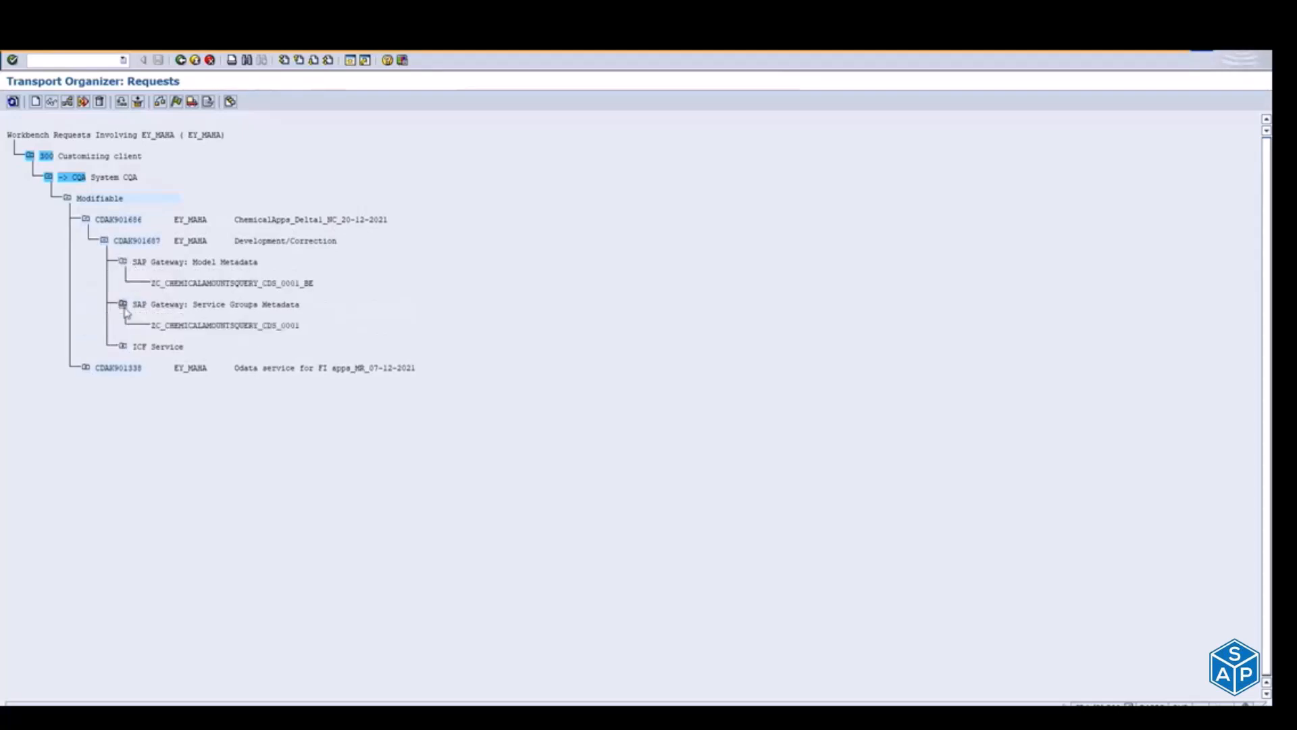
click(122, 345)
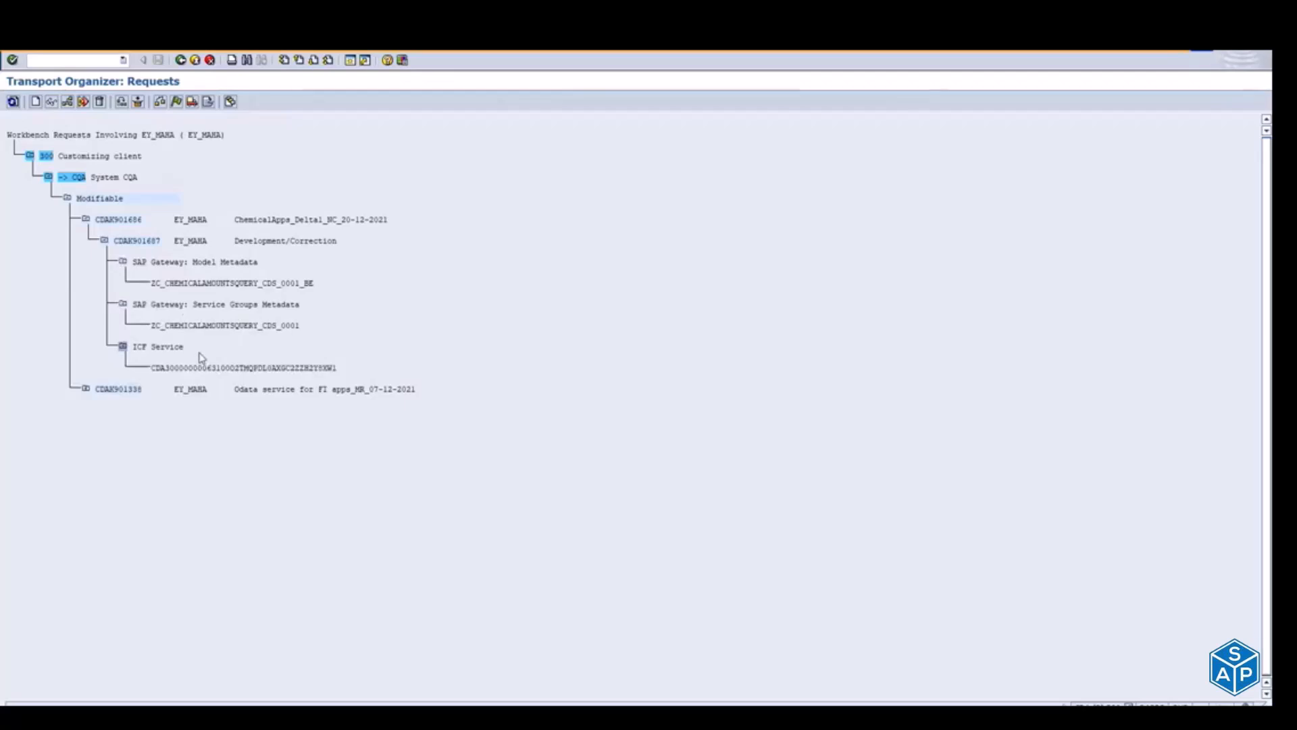
click(153, 325)
click(275, 327)
Step: Open user maintenance (SU01) in a new window and bring up the own user's role assignments for editing
click(350, 61)
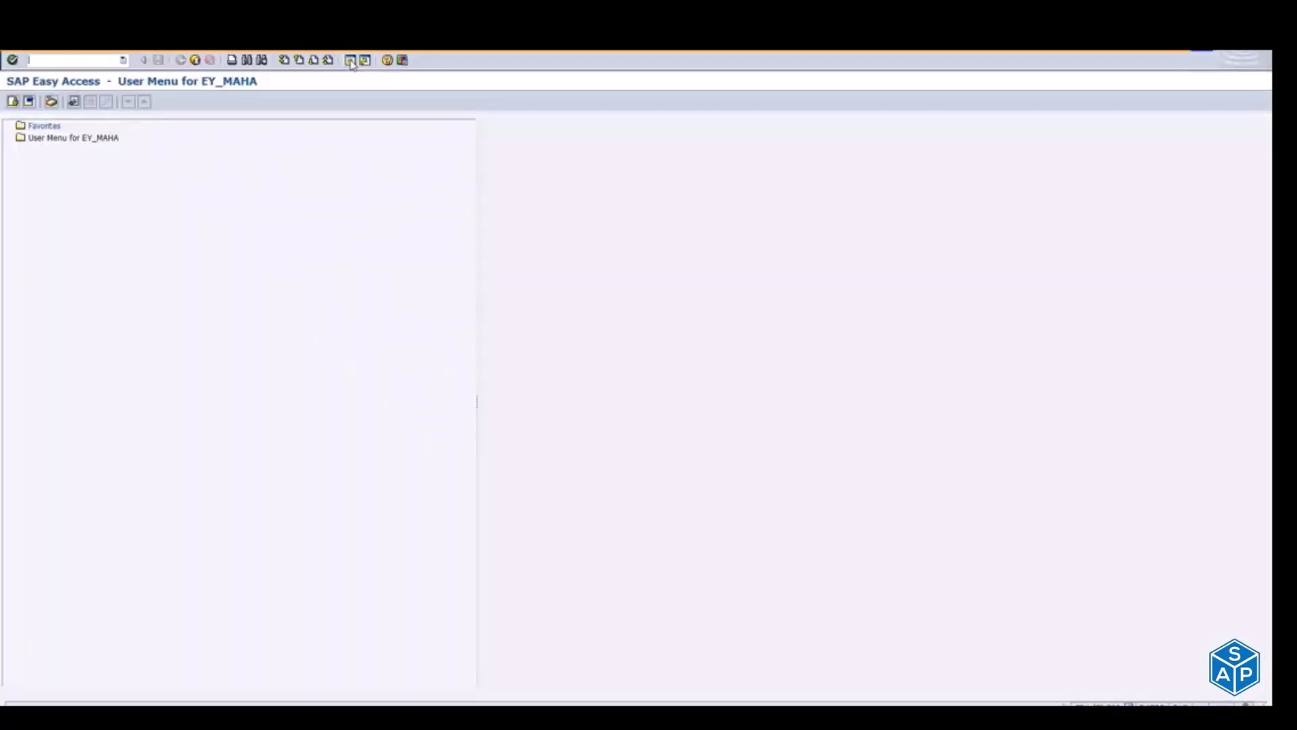
text(su01)
key(Return)
text(ey_maha)
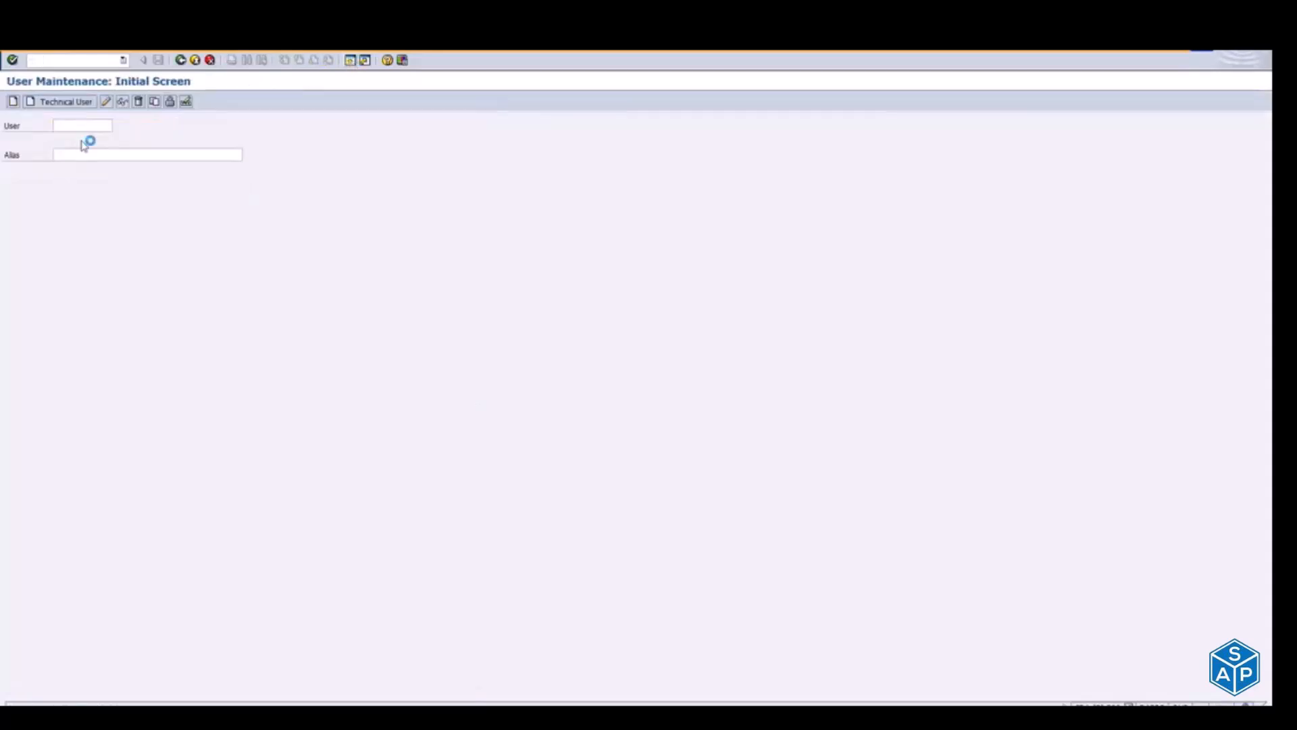
click(106, 102)
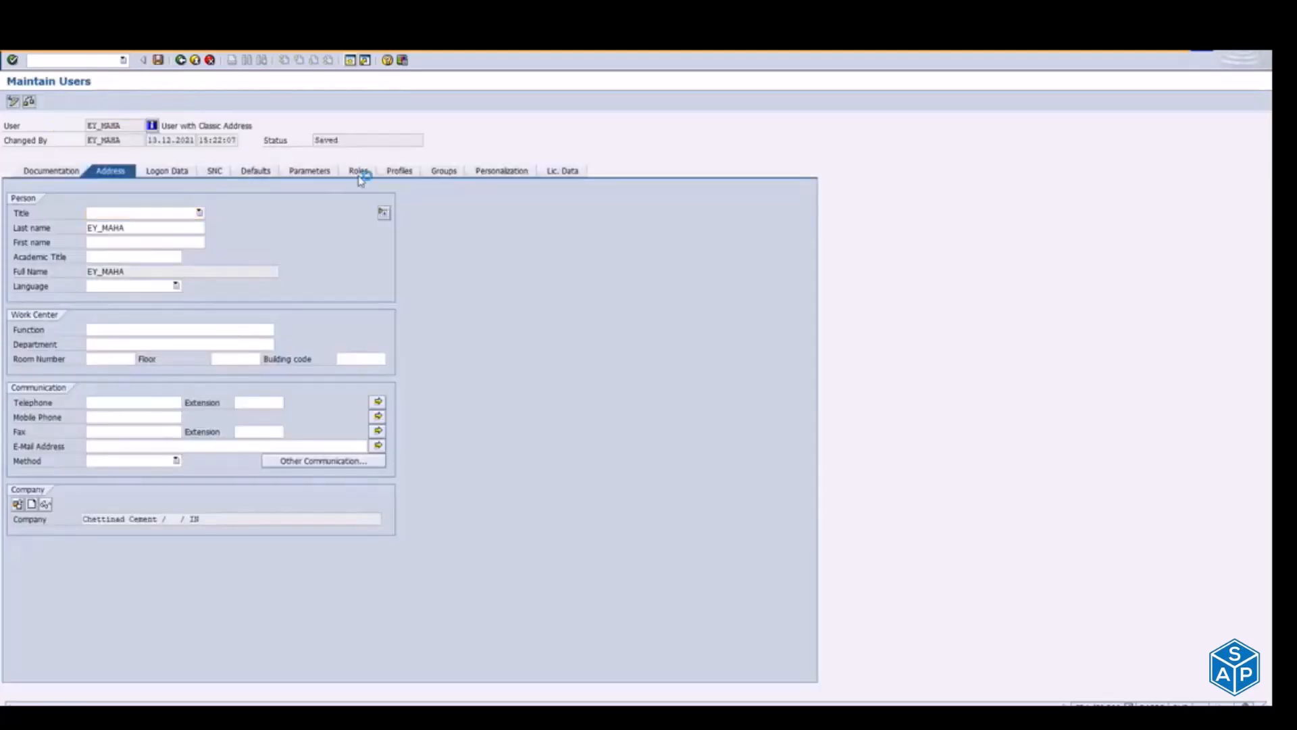
click(358, 173)
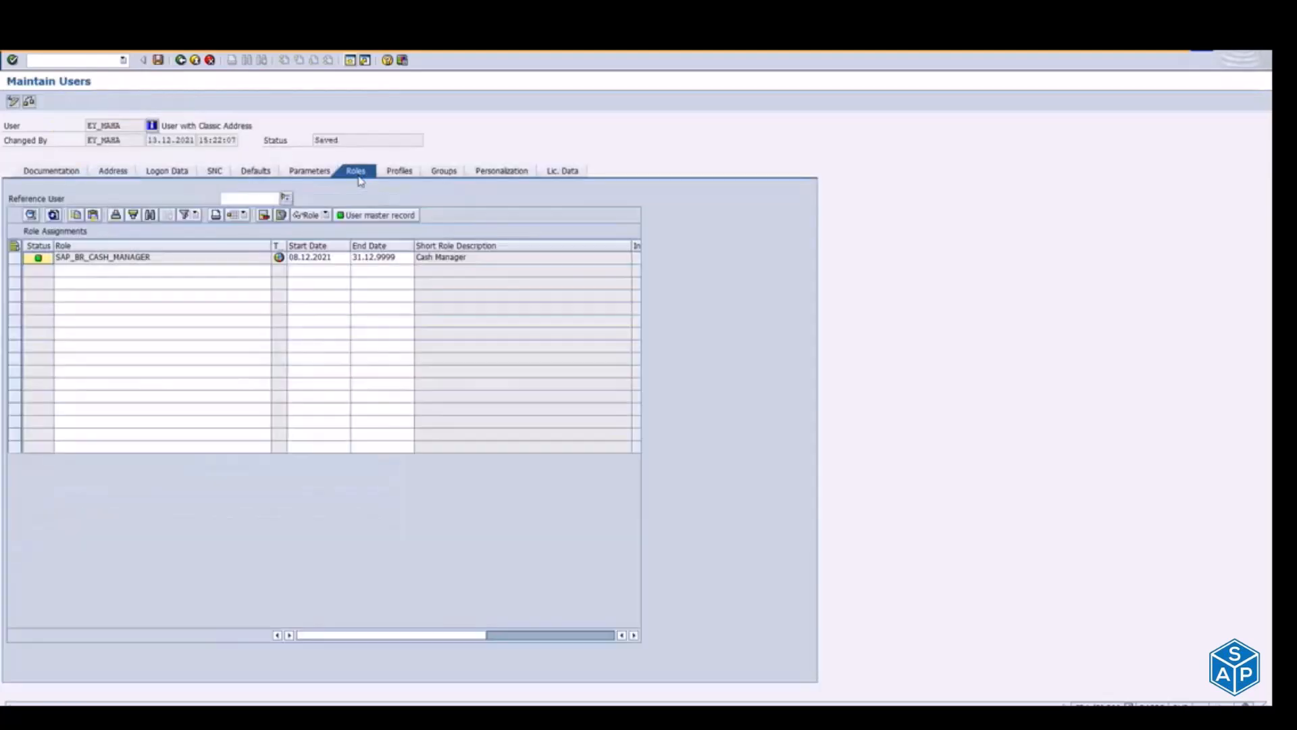
click(115, 274)
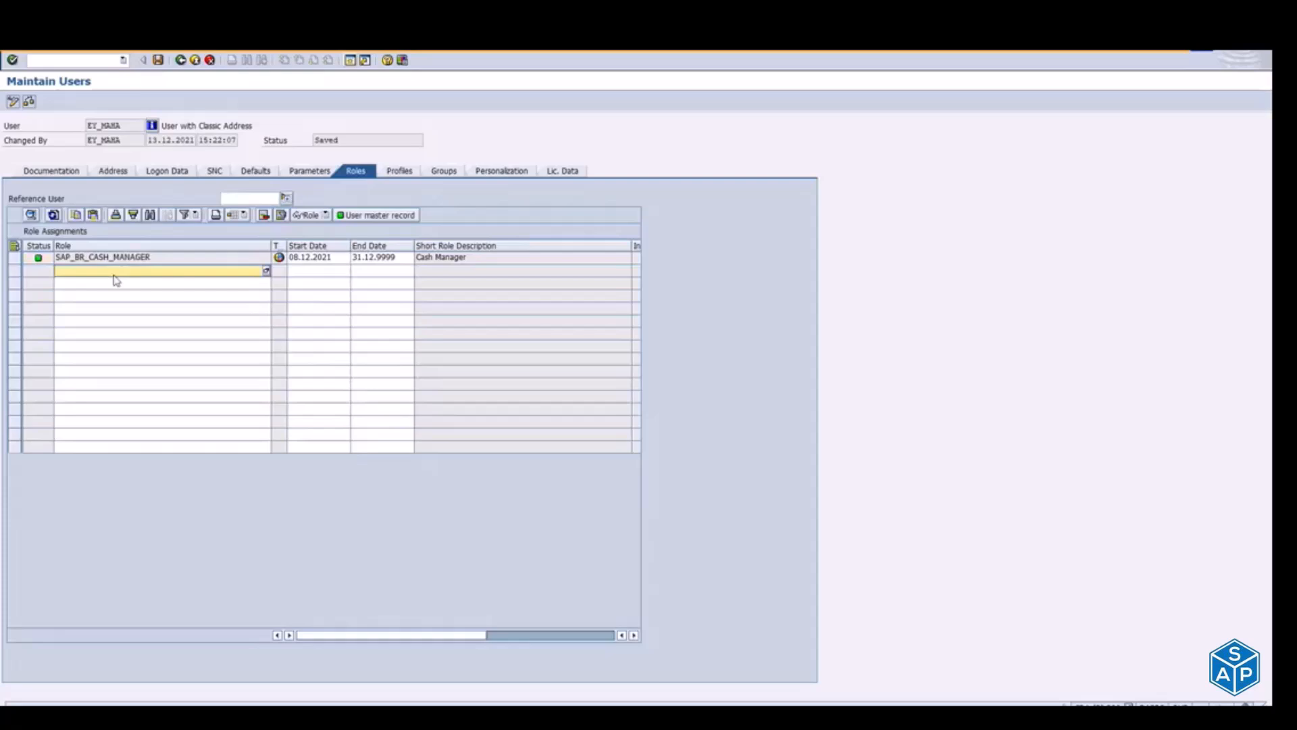
Step: Look up the Chemical Inventory Reporting business role SAP_BR_HAZMAT_MANAGER in the Fiori apps library, and exit the user's role maintenance
key(alt+Tab)
key(alt+Tab)
key(alt+Tab)
key(Tab)
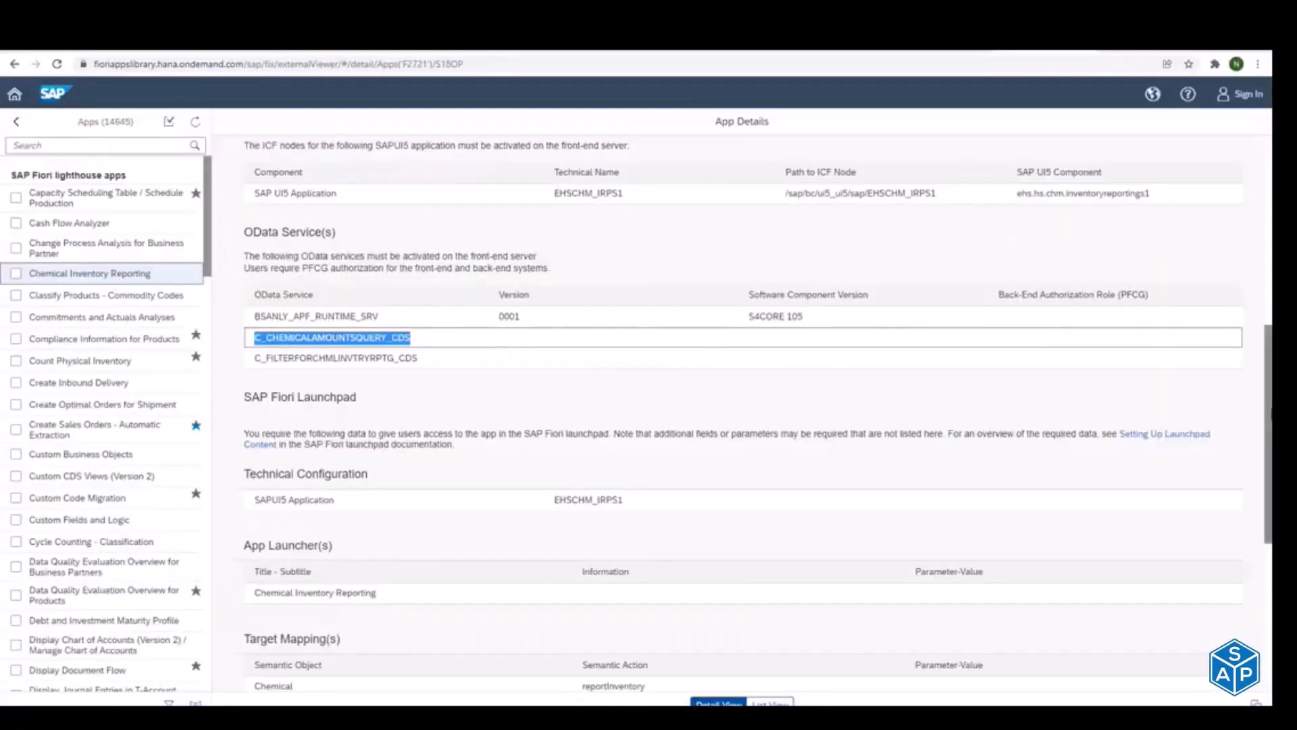
scroll(744, 413, down, 5)
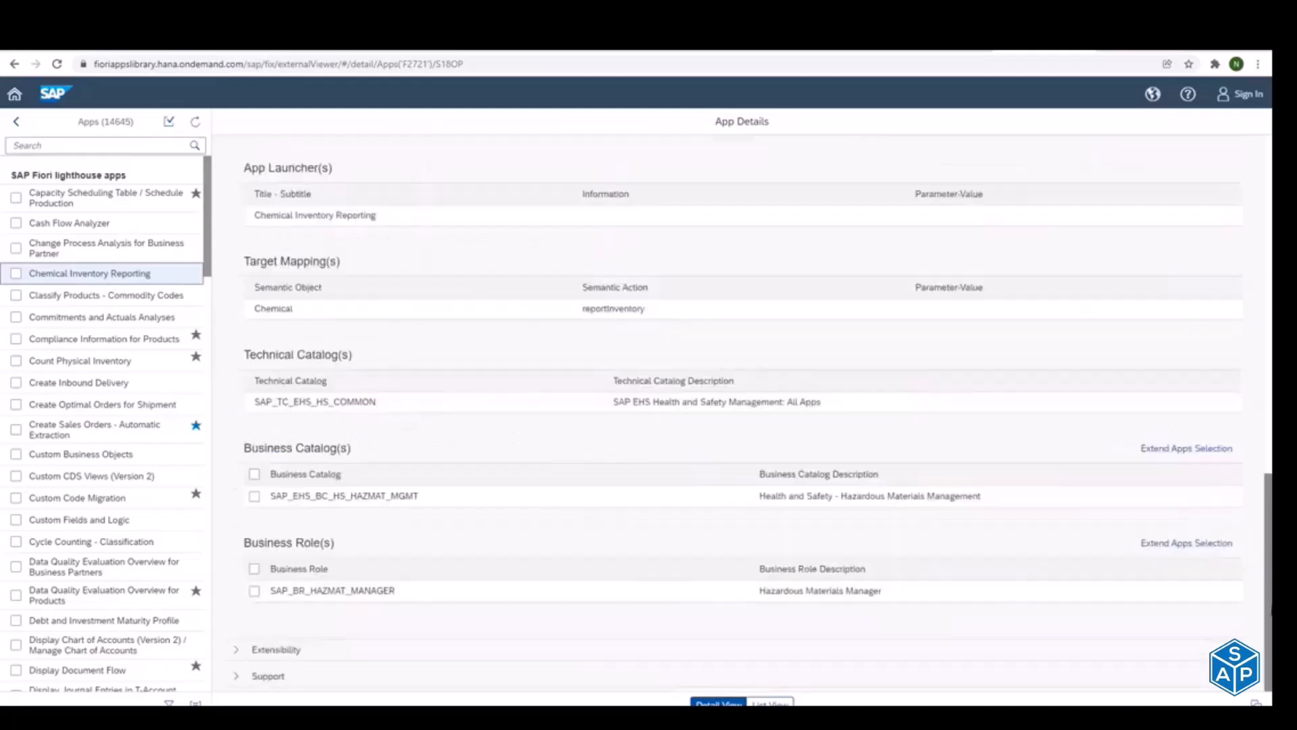
drag(269, 592, 398, 592)
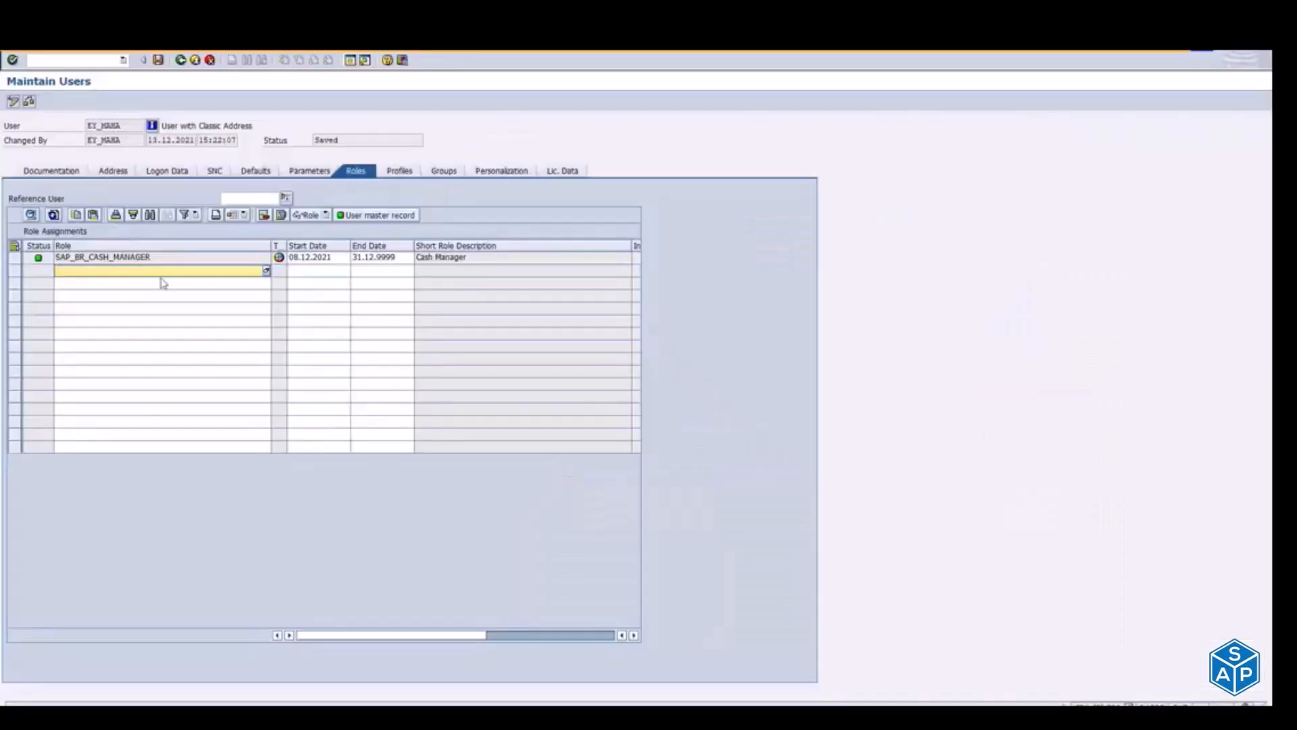
click(195, 60)
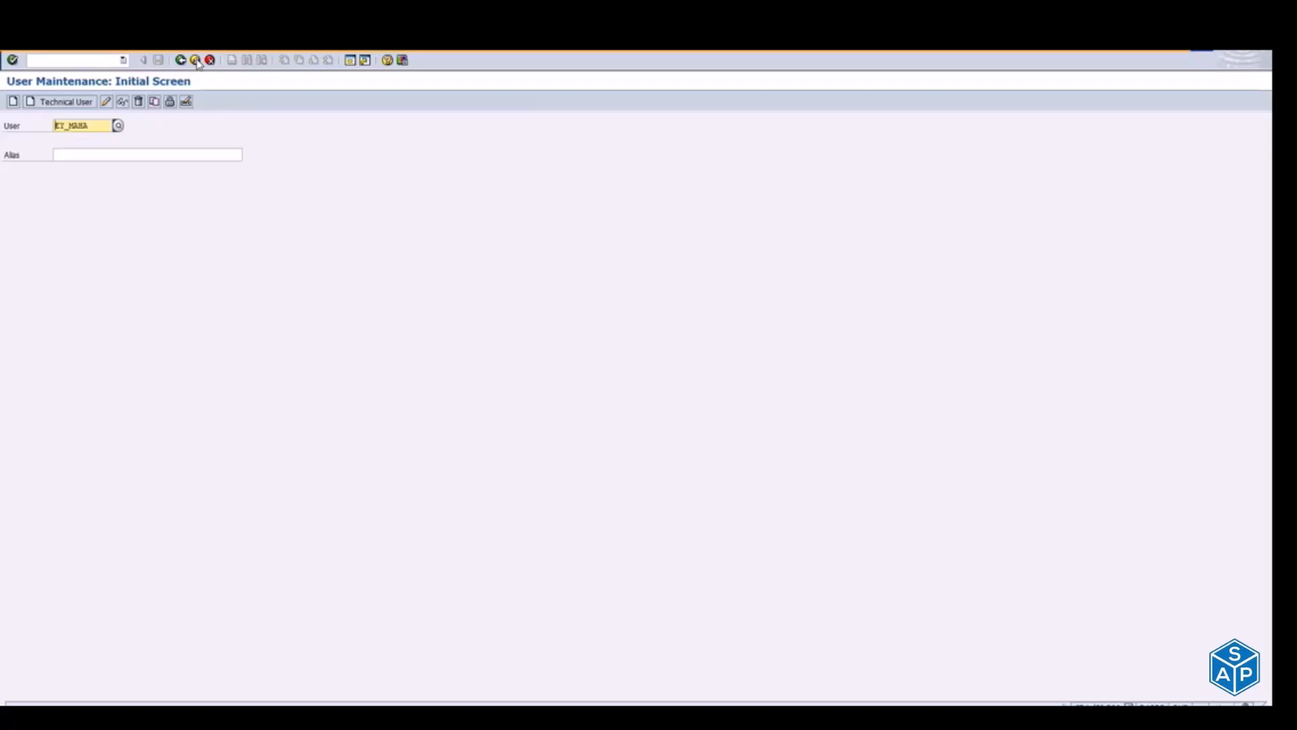
Step: Switch to the Notepad notes and review the Step 1 activation tasks and the Step II Launchpad Designer tasks
key(alt+Tab)
key(alt+Tab)
key(alt+Tab)
key(alt+Tab)
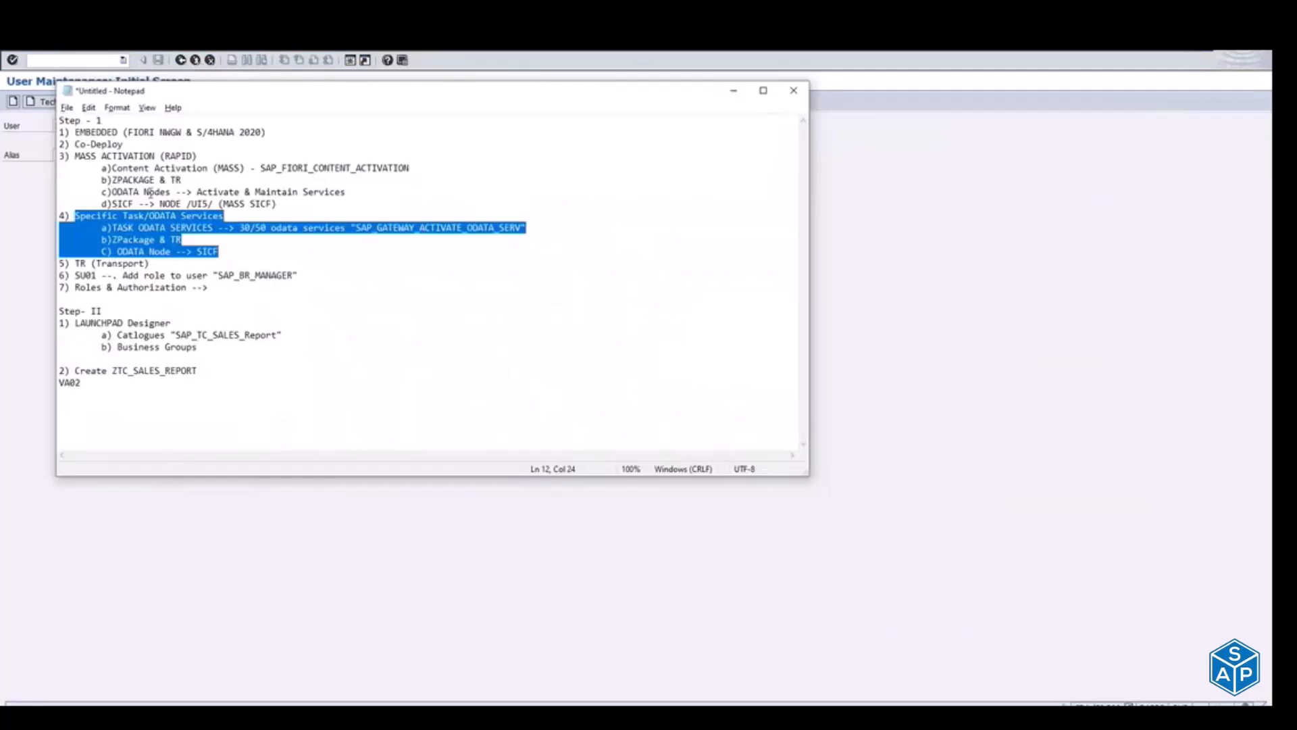
click(60, 310)
drag(60, 311, 228, 391)
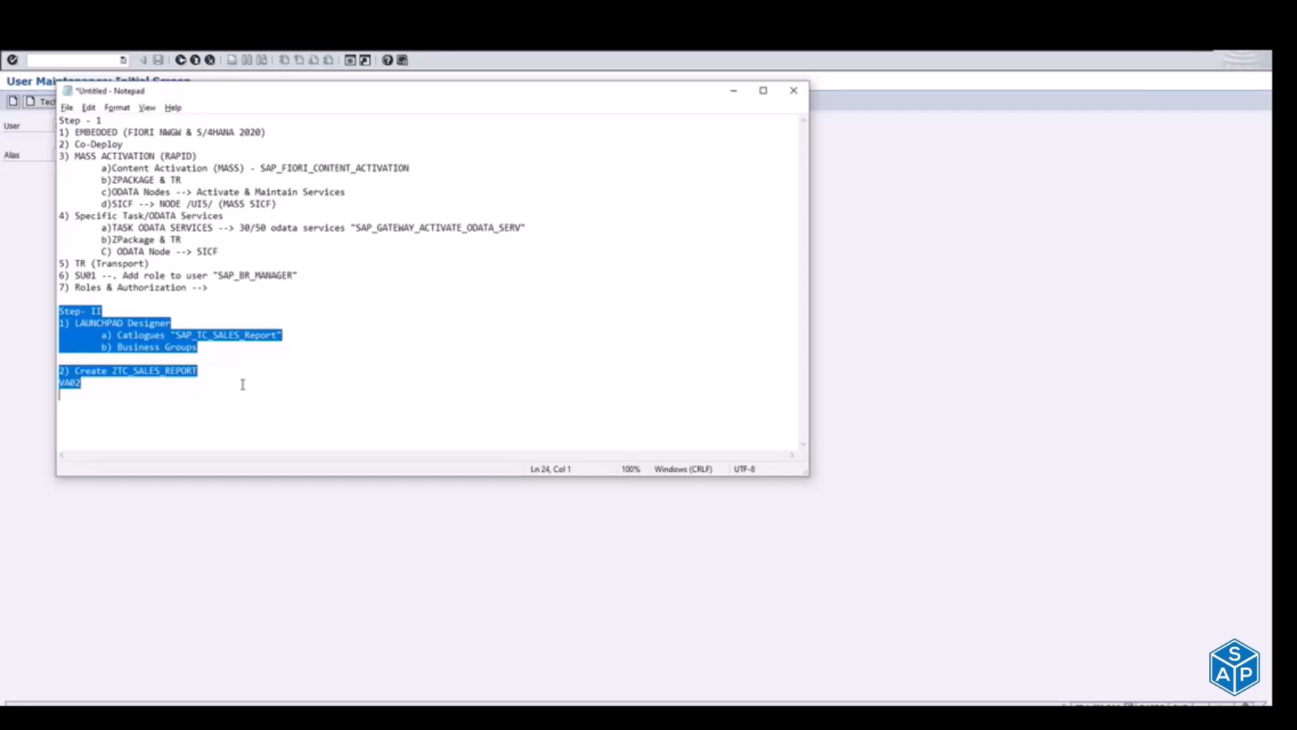
click(67, 297)
key(shift+Up)
key(shift+Up)
key(shift+Up)
key(shift+Up)
key(shift+Up)
key(shift+Up)
key(shift+Up)
key(shift+Up)
key(shift+Up)
key(shift+Up)
key(shift+Up)
key(shift+Up)
key(shift+Up)
key(shift+Up)
key(shift+Up)
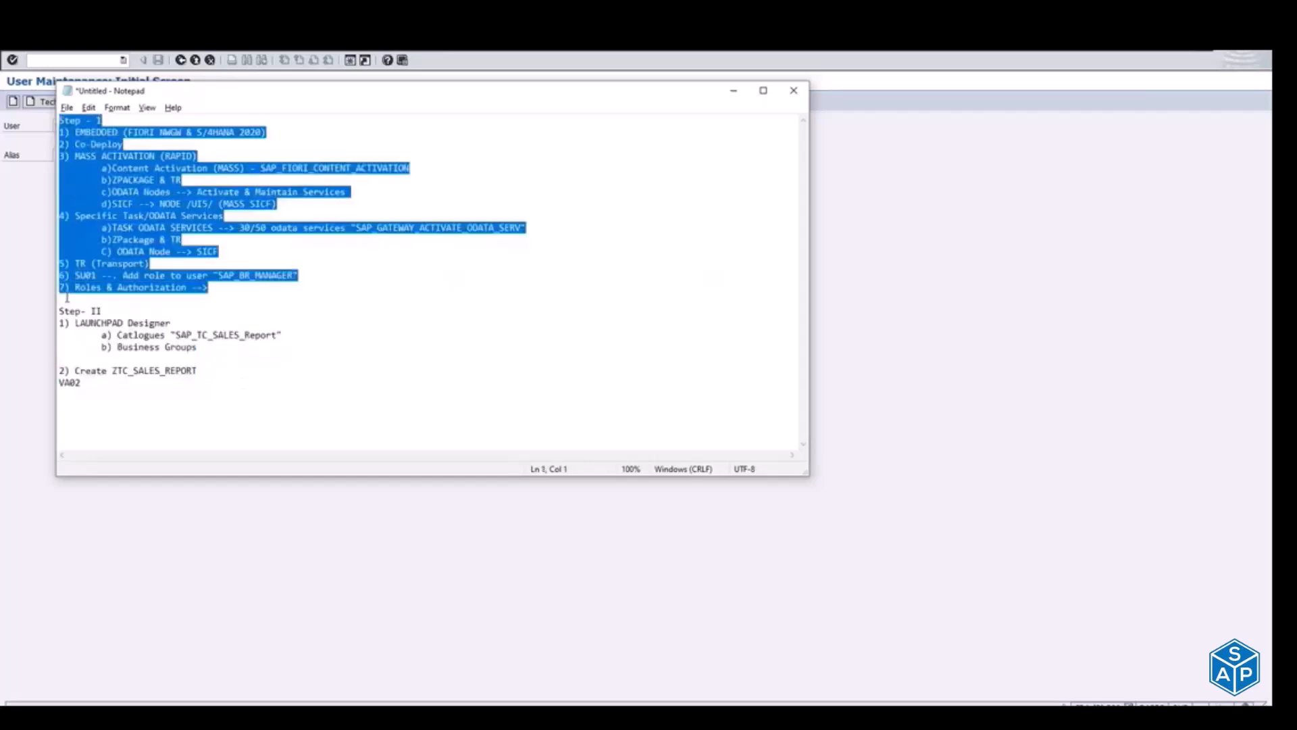
drag(61, 311, 218, 351)
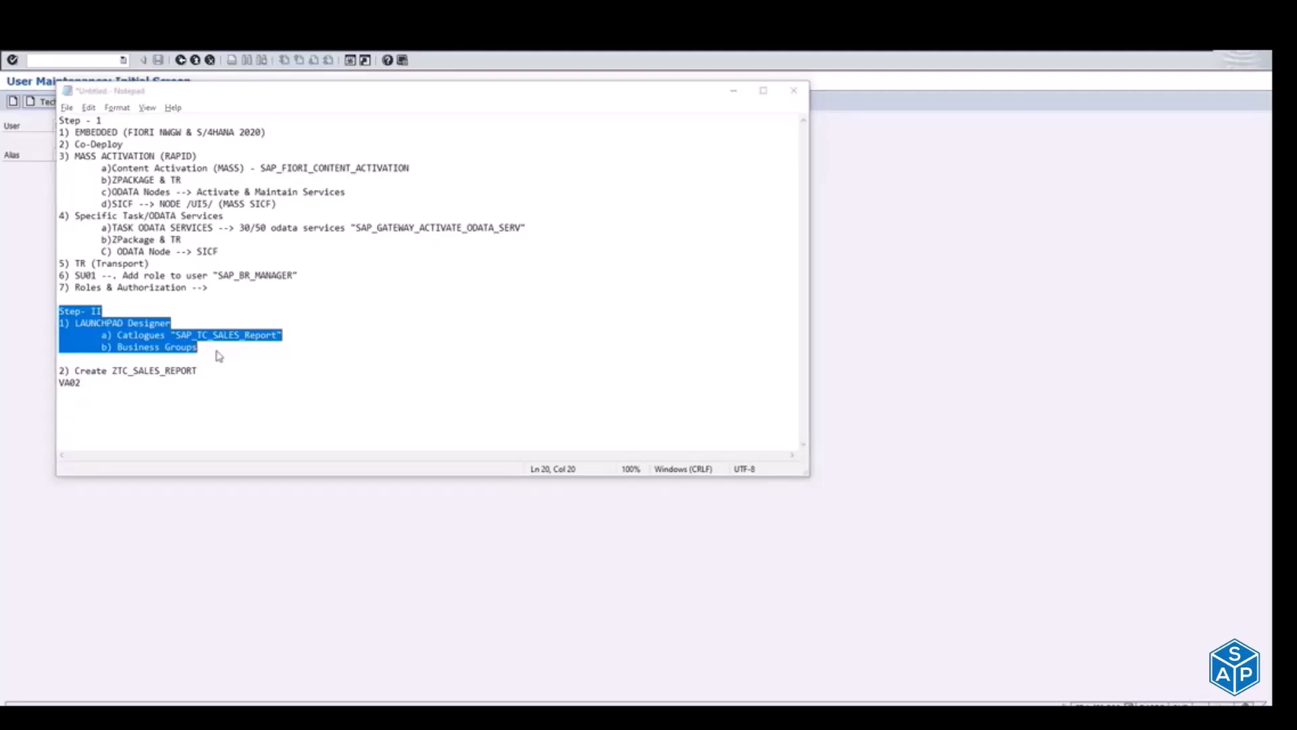
Step: Switch to the Teams chat and open the shared launchpad designer link for client 300 in the browser
key(alt+Tab)
key(alt+Tab)
key(alt+Tab)
key(alt+Tab)
key(alt+Tab)
key(alt+Tab)
key(alt+Tab)
key(alt+Tab)
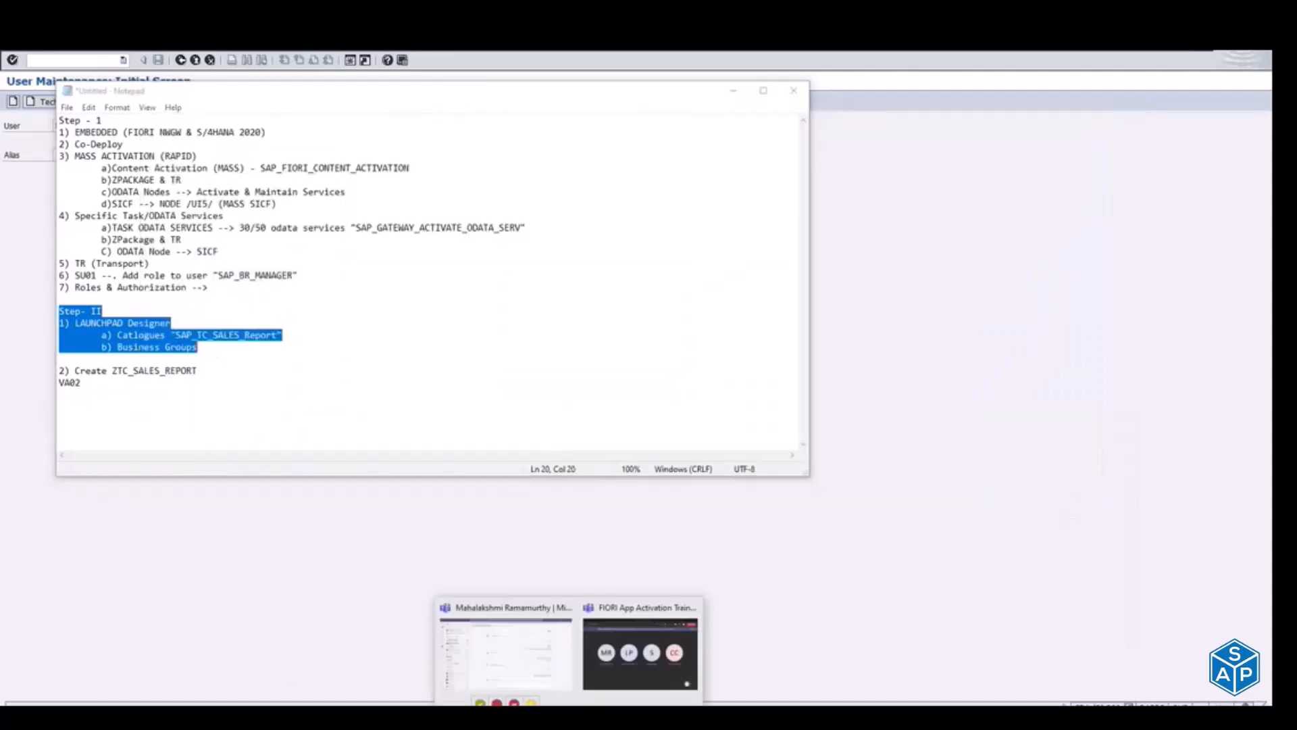
click(515, 665)
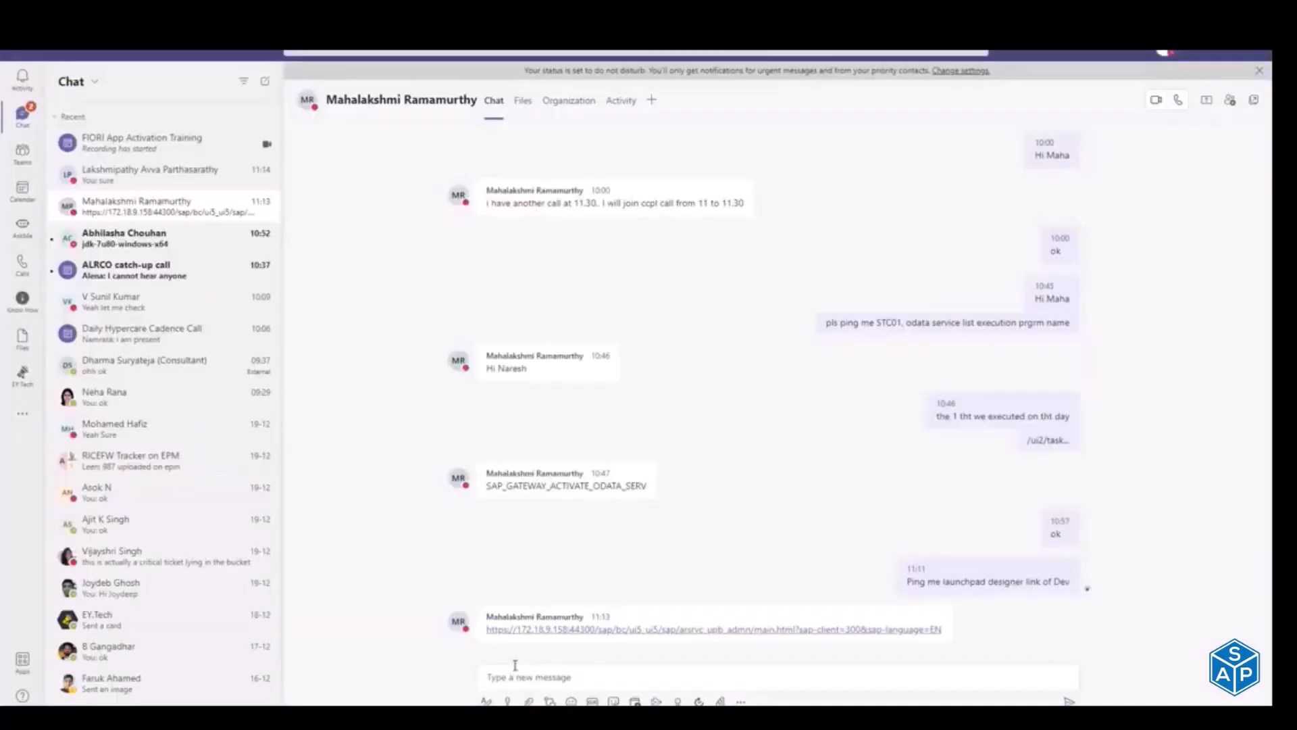
click(553, 629)
click(472, 373)
click(513, 476)
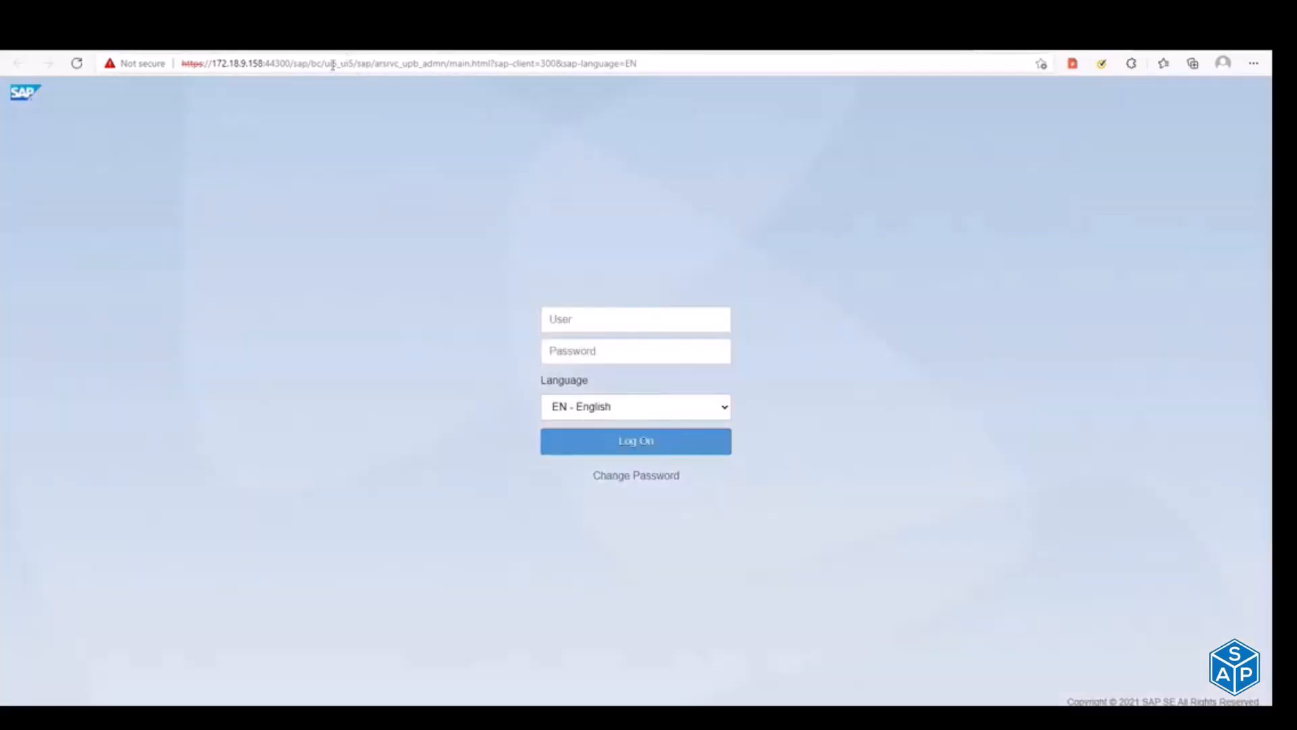
Step: Open the Fiori launchpad for client 310 in a new browser tab and log on with the user name and password
key(ctrl+t)
text(172)
key(Return)
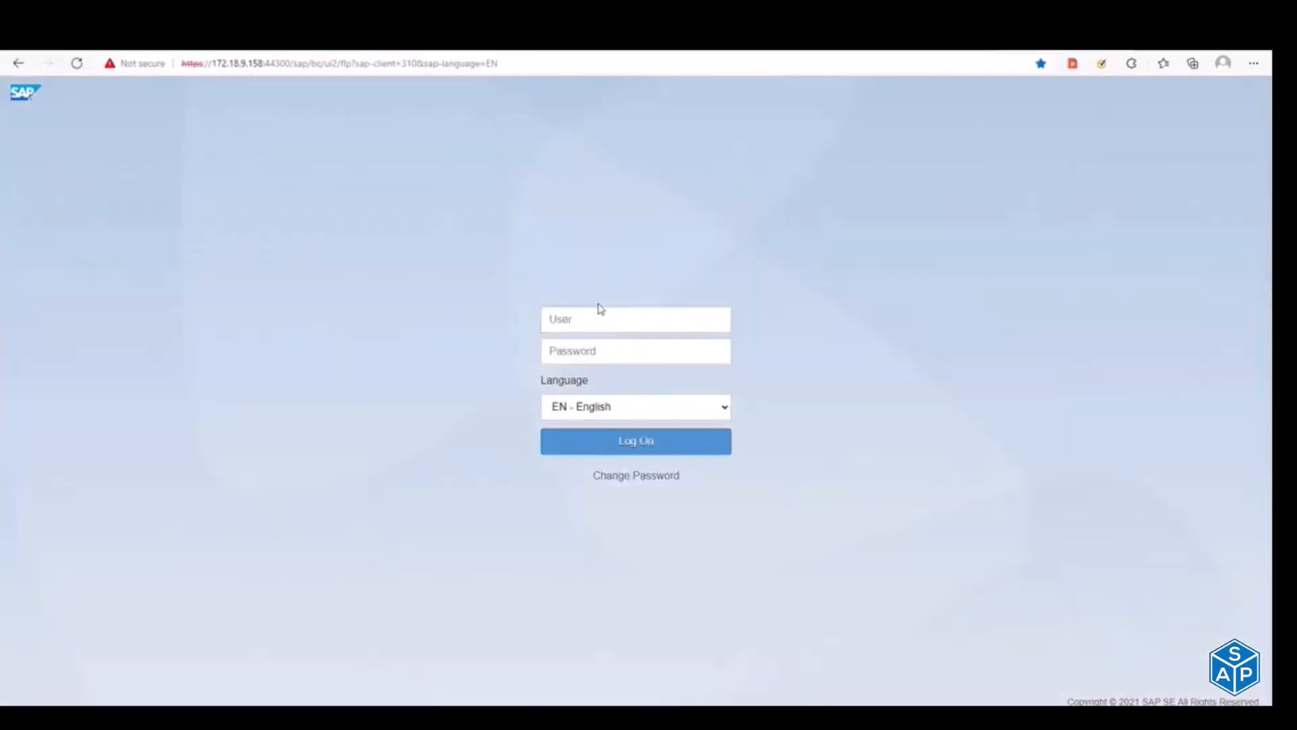
click(605, 315)
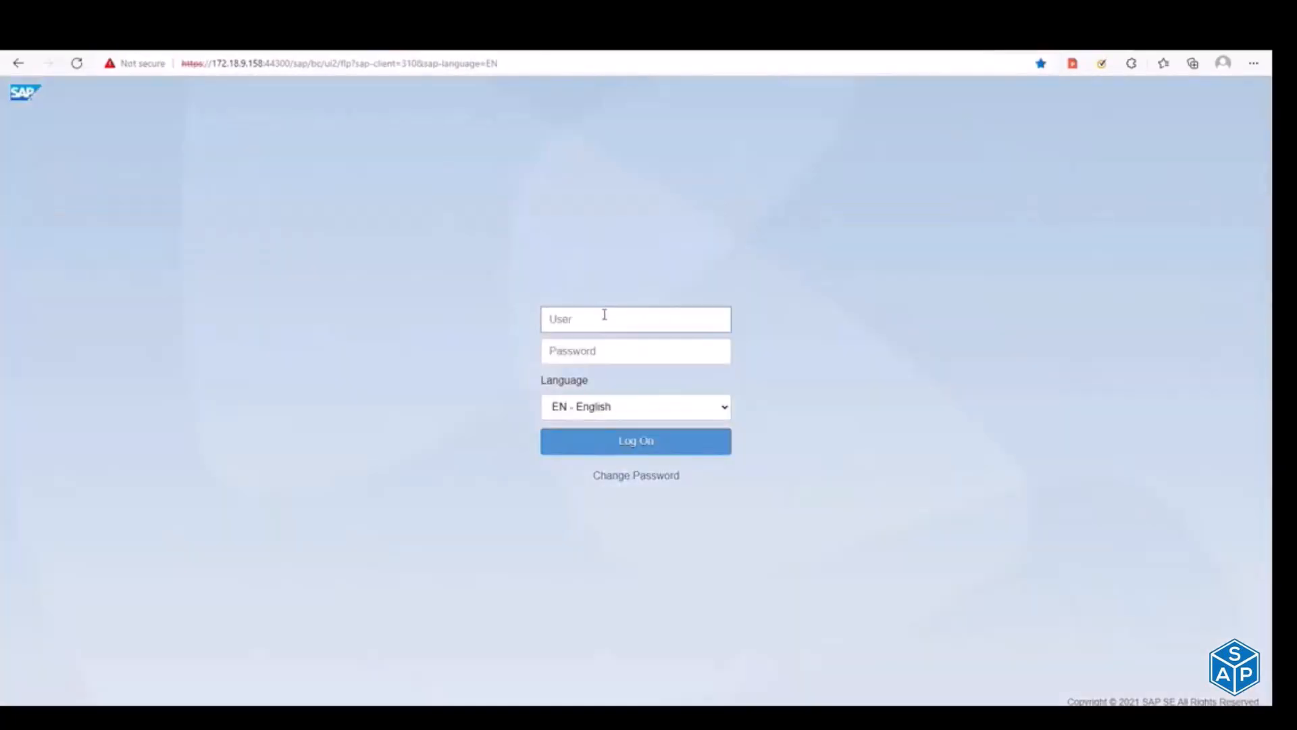
text(ey_maha)
key(Tab)
text(*********)
key(Return)
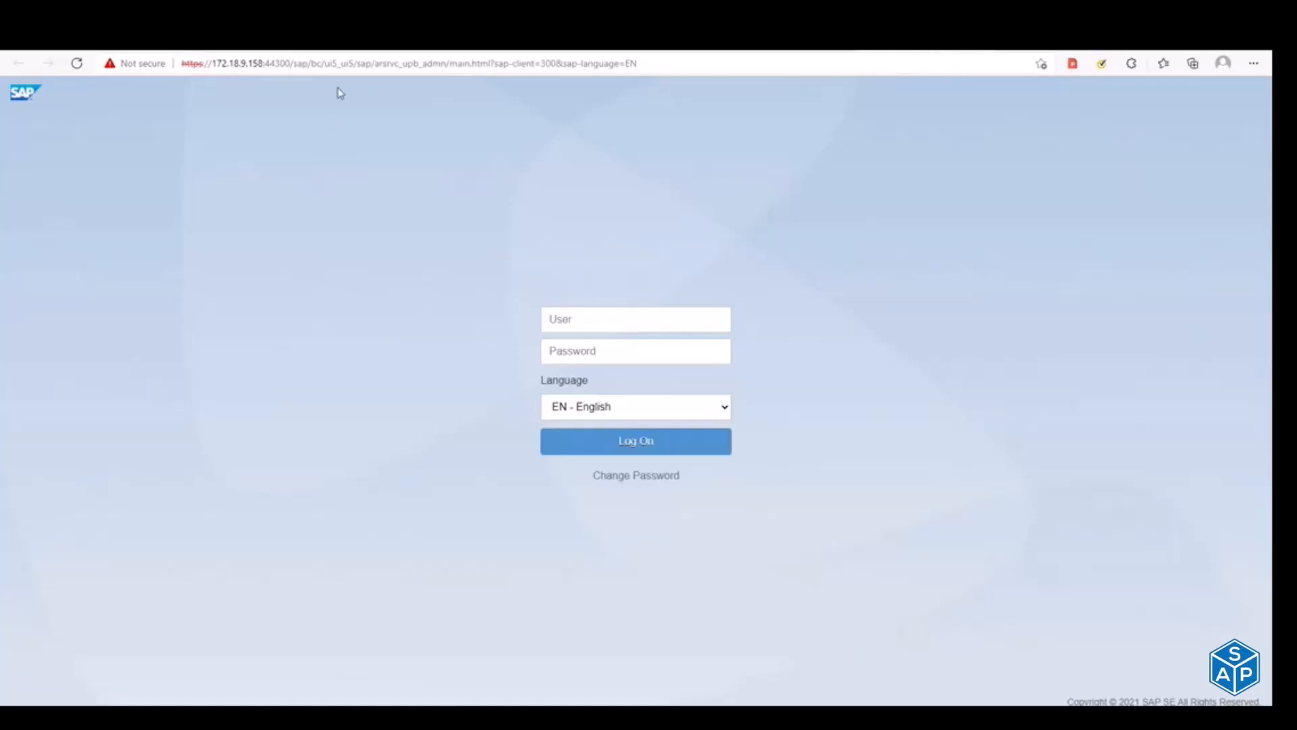
Step: Examine the /sap/bc/ui5_ui5/sap/arsrvc_upb_admn/main.html path in the launchpad designer address and reload the page
drag(290, 61, 653, 59)
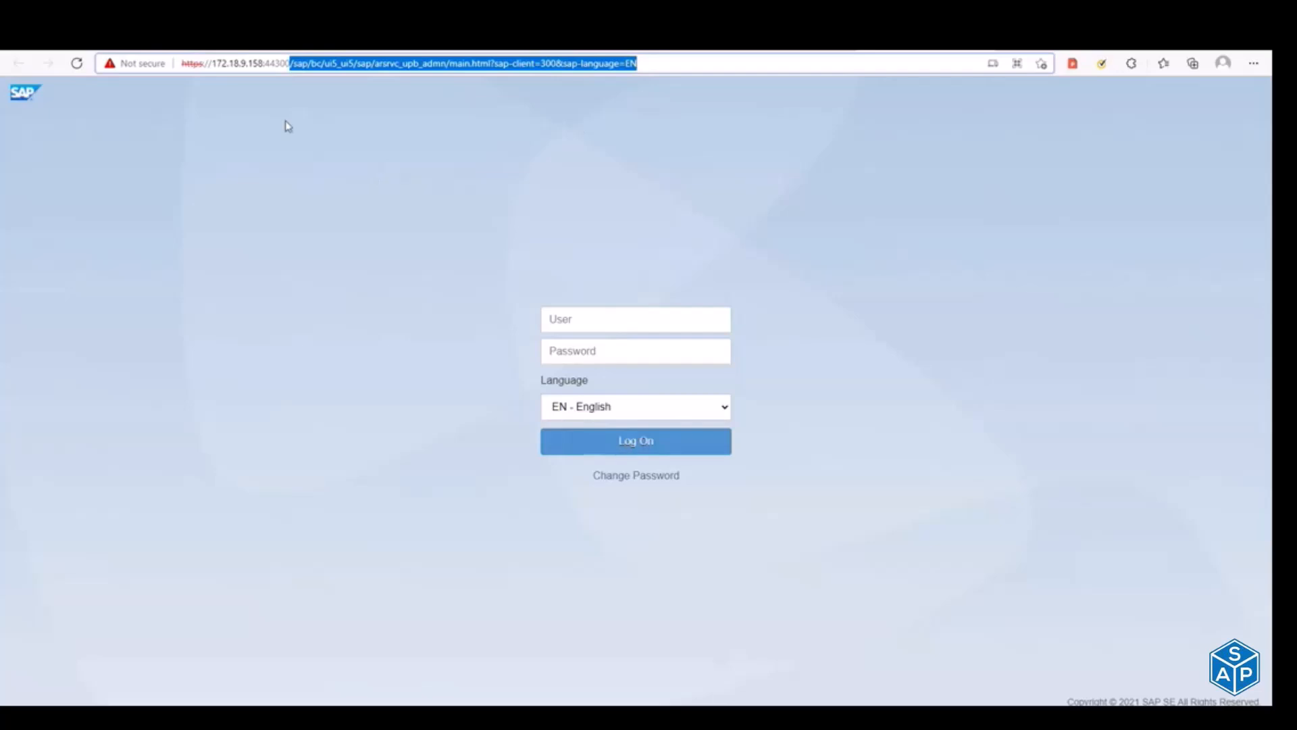
click(298, 65)
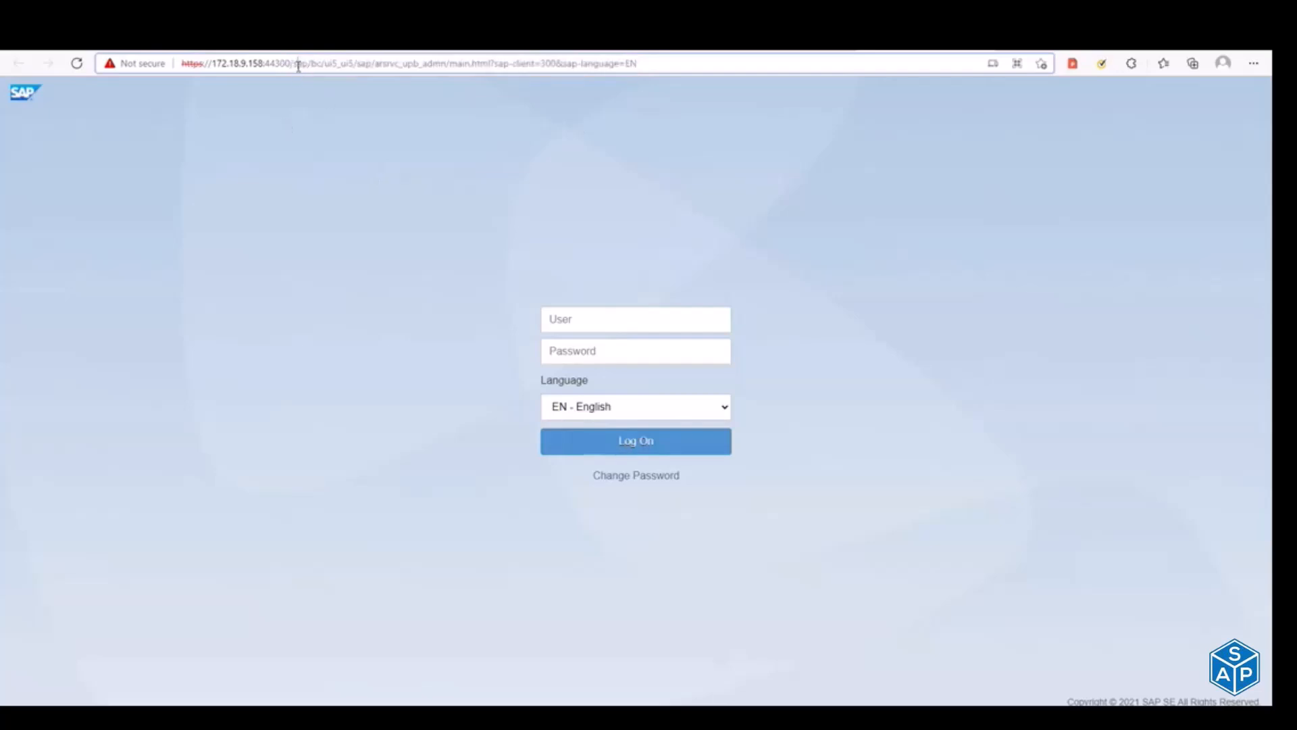
drag(290, 62, 640, 97)
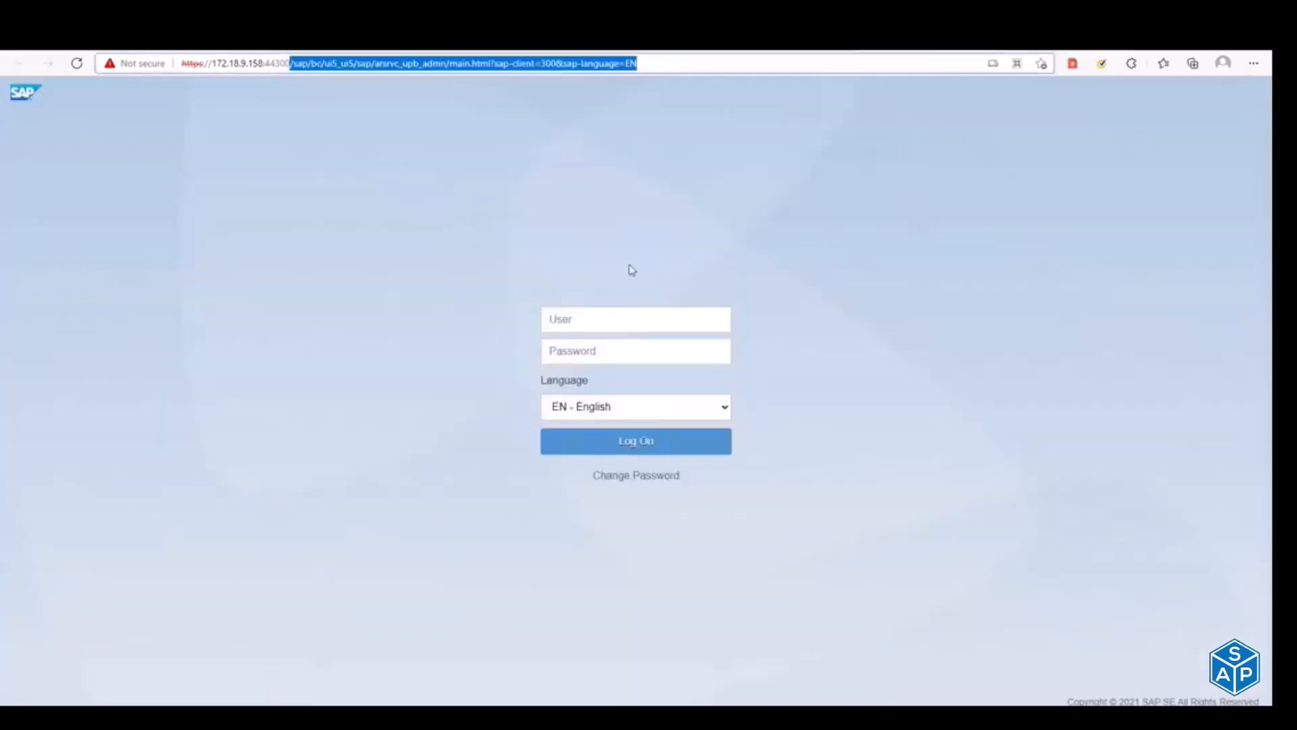
key(Return)
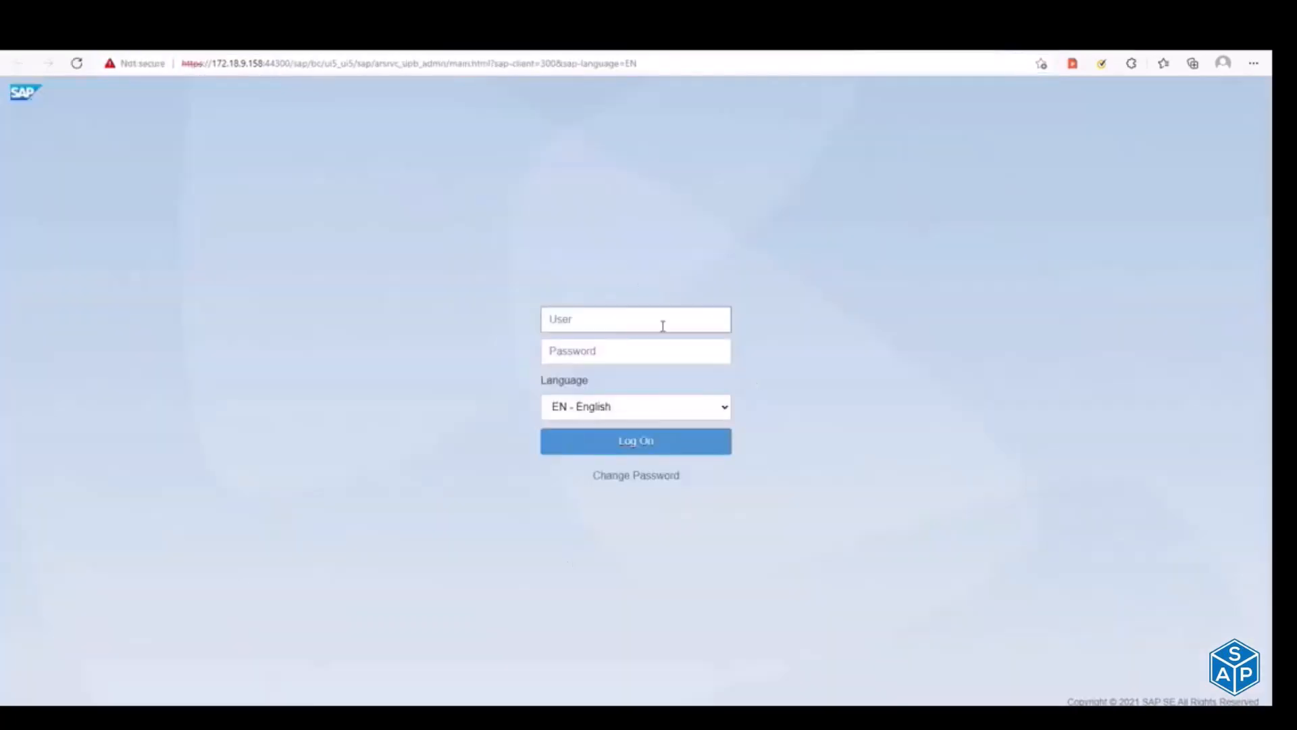
Step: Try to log on to the launchpad designer for client 300 with the user name and password
click(604, 325)
text(ey_maha)
key(Tab)
text(*****)
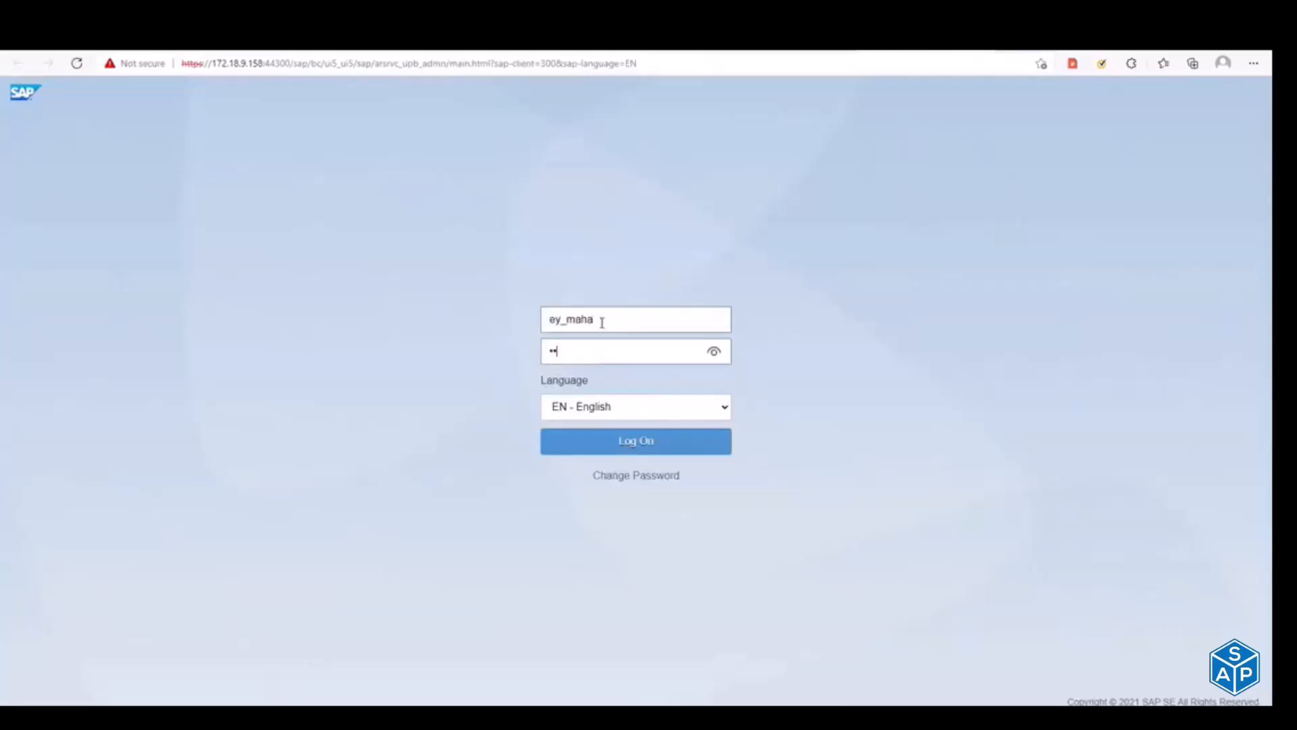
text(****)
key(Return)
text(ey_maha)
Step: Repeat the launchpad designer logon by entering the user name and password again
key(Tab)
text(********)
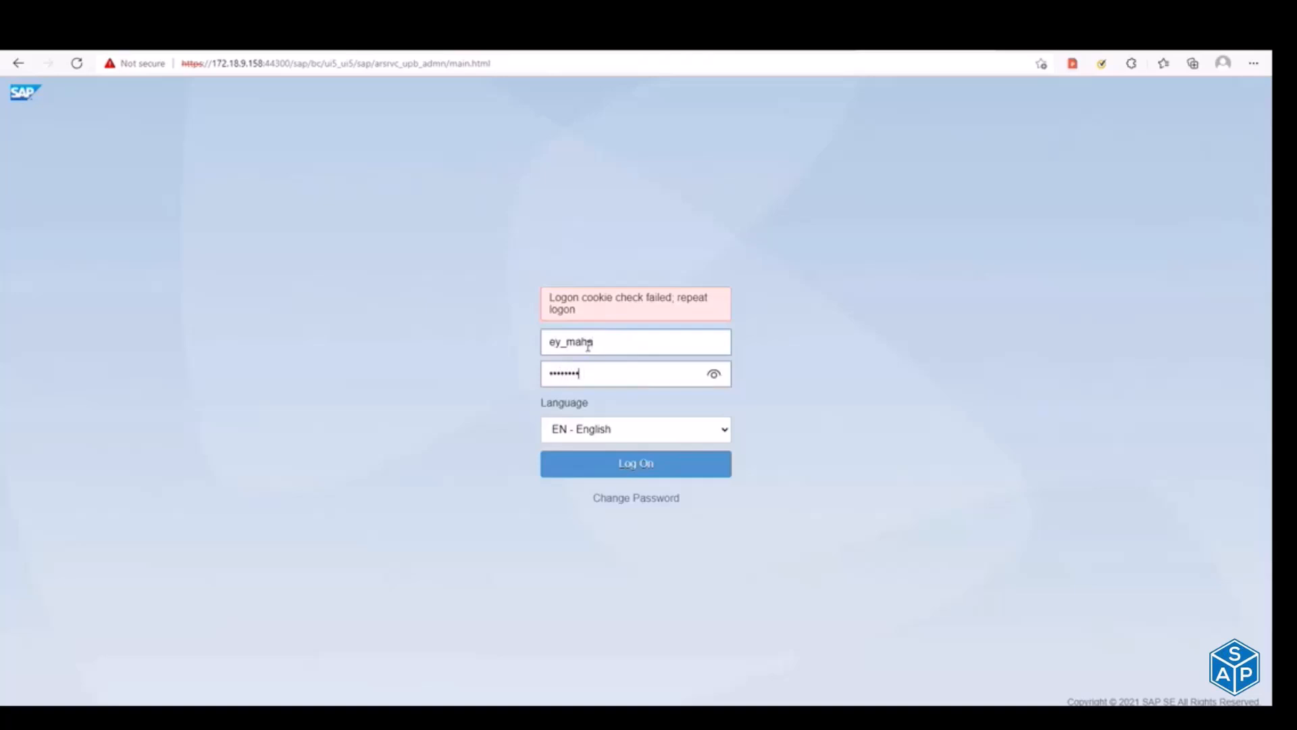
key(Return)
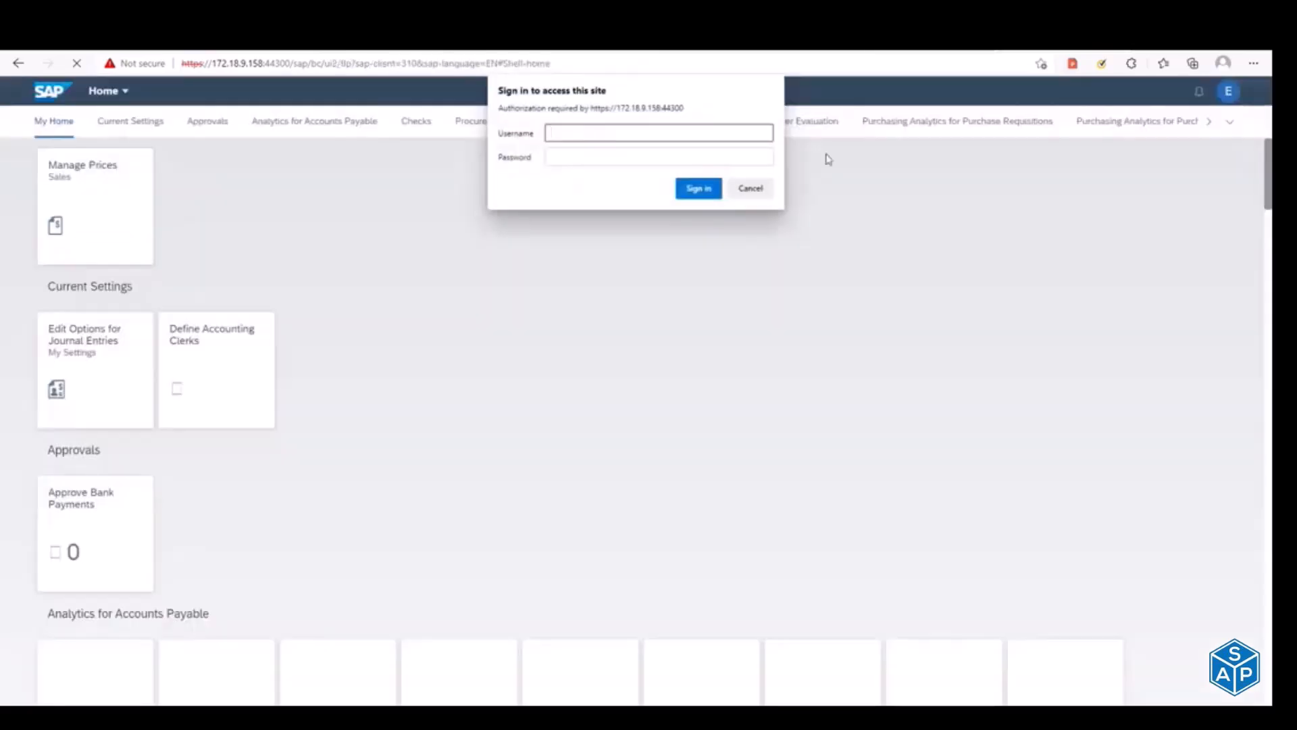
Step: Fill in the site authorization prompt on the Fiori launchpad with the user name and password, and sign in
text(y_maha)
key(Tab)
text(•••••••••)
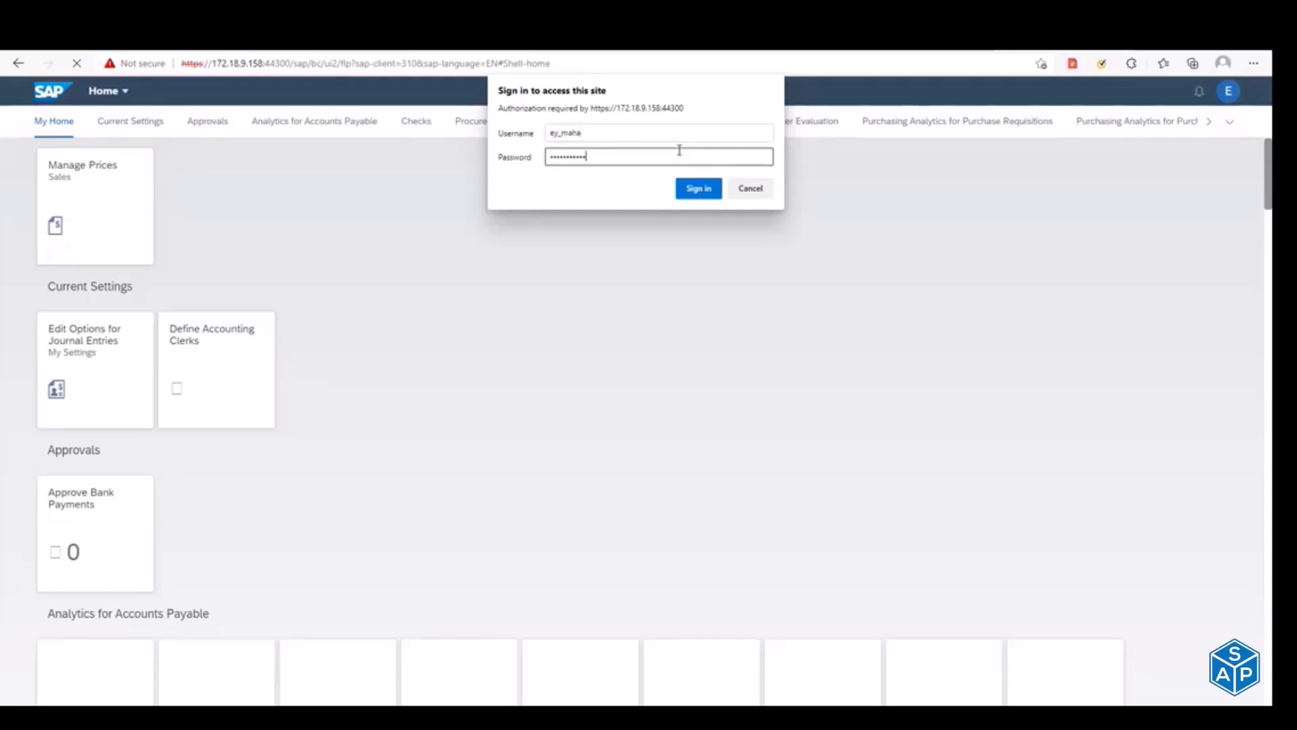
key(Return)
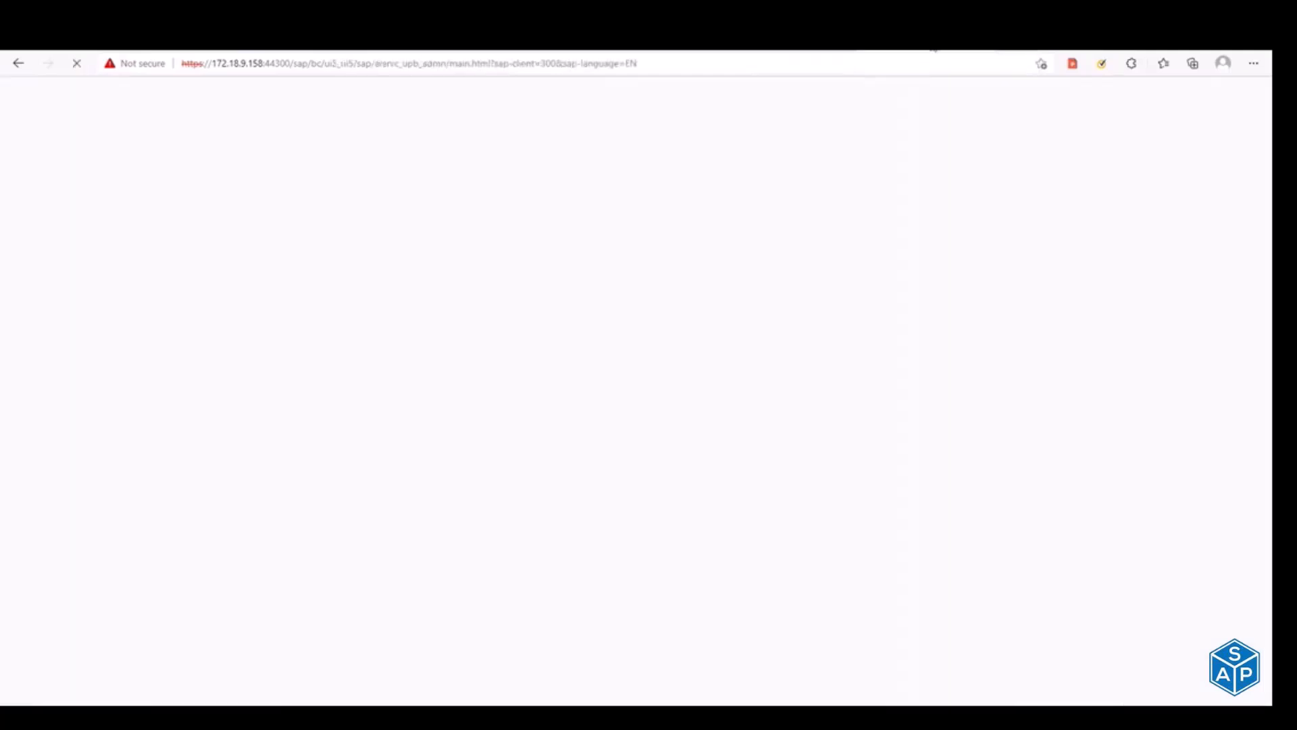
click(911, 65)
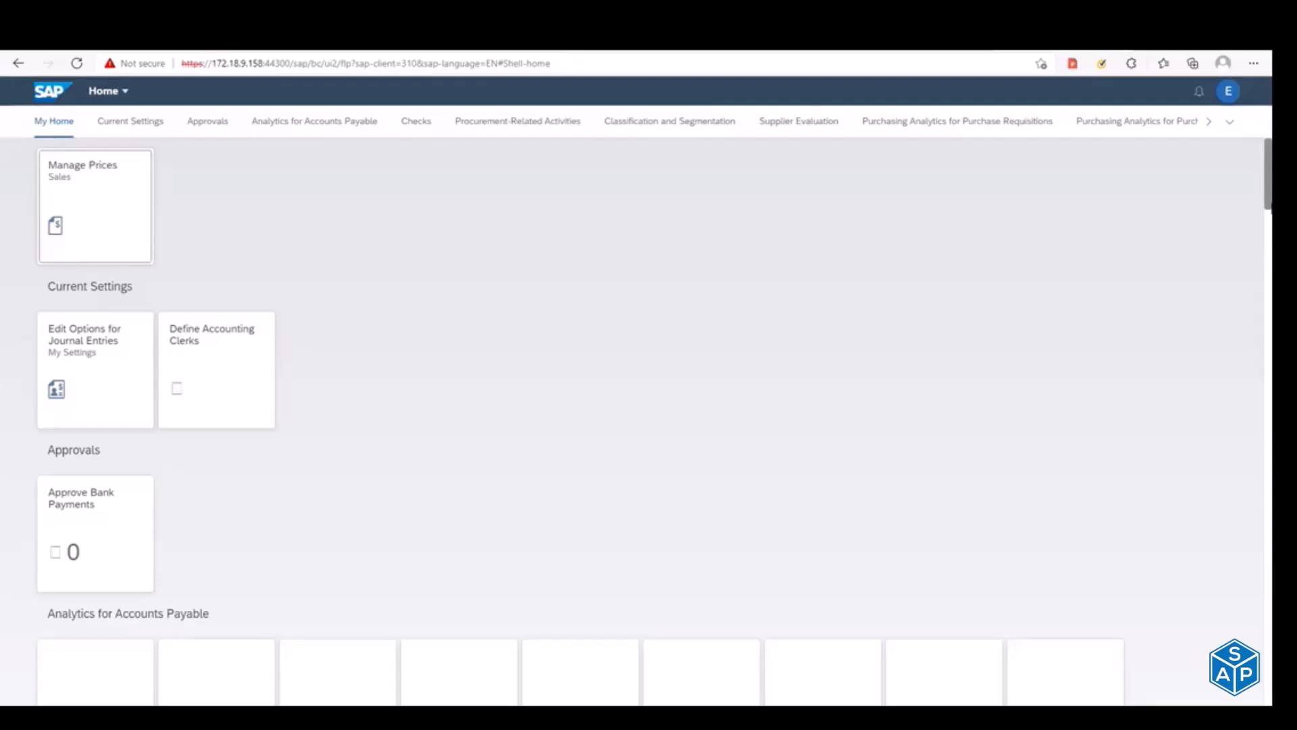
Step: Look through the tile groups on the launchpad home page, up to Purchasing Analytics for Purchase Orders
scroll(648, 405, down, 15)
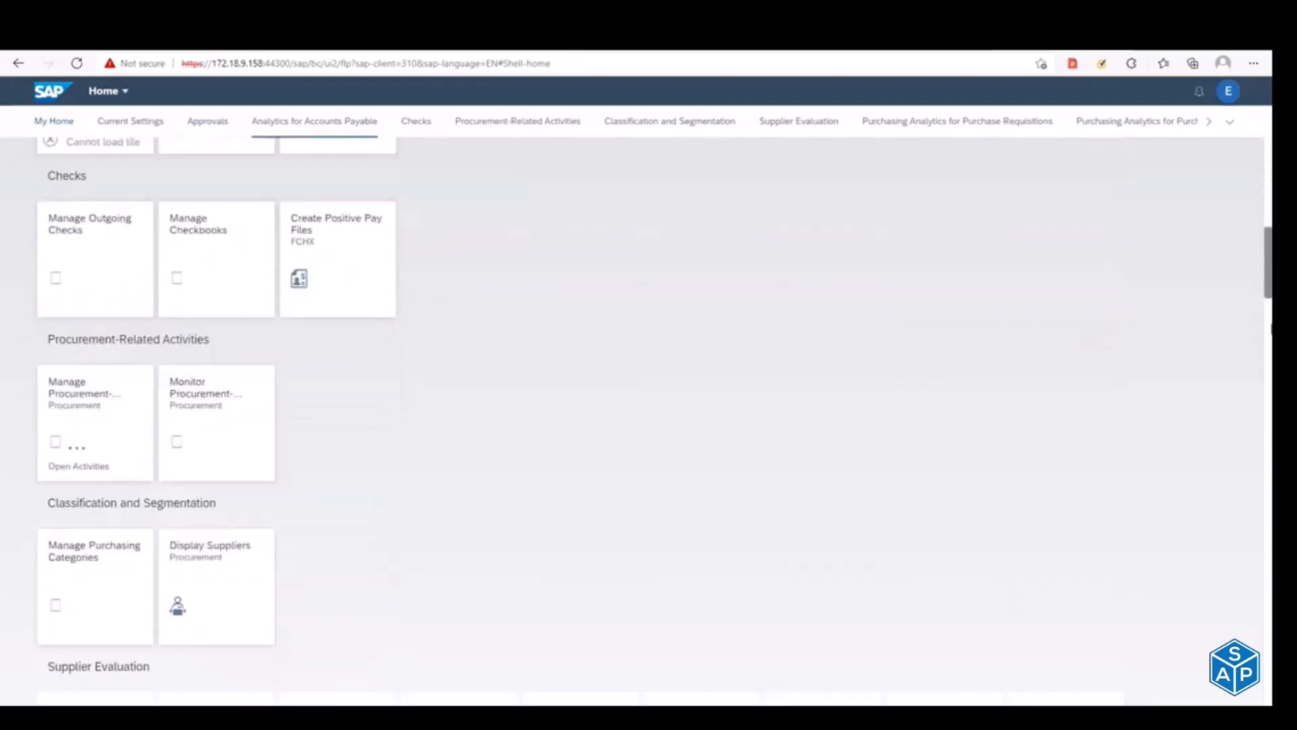
scroll(649, 406, up, 11)
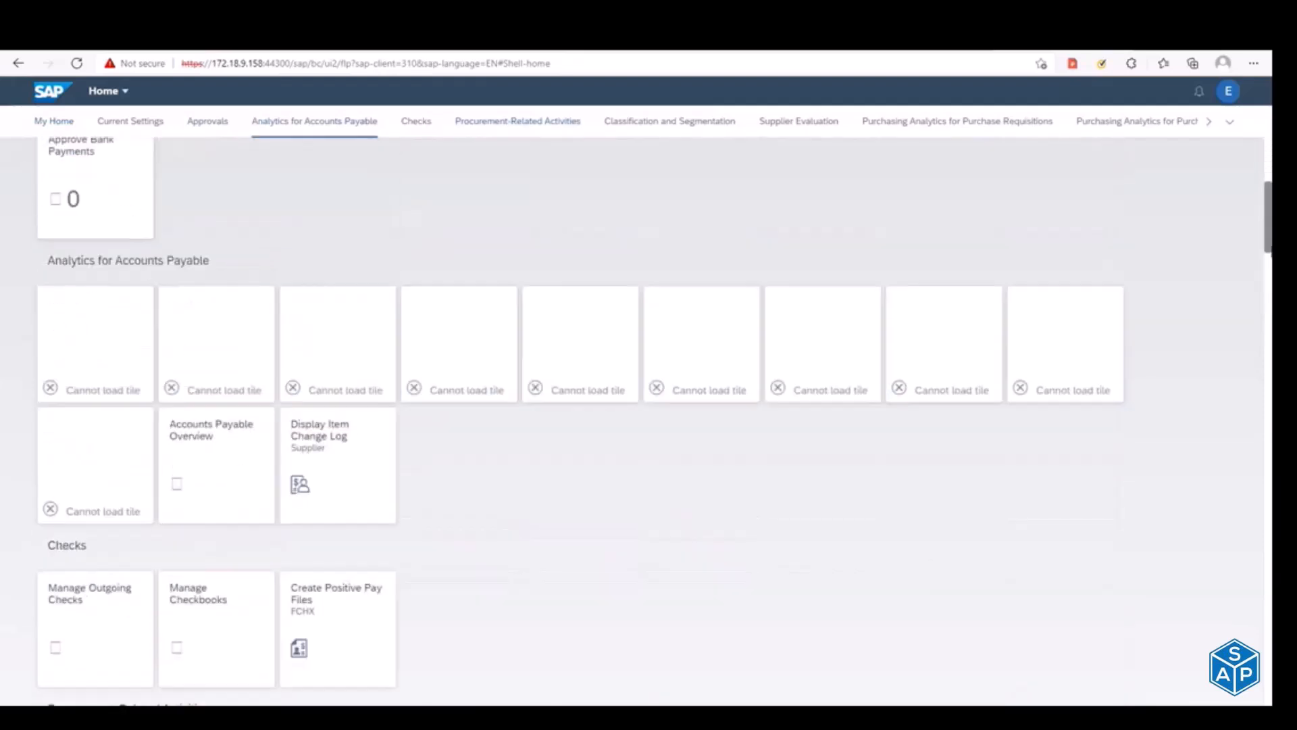
click(956, 122)
click(1096, 126)
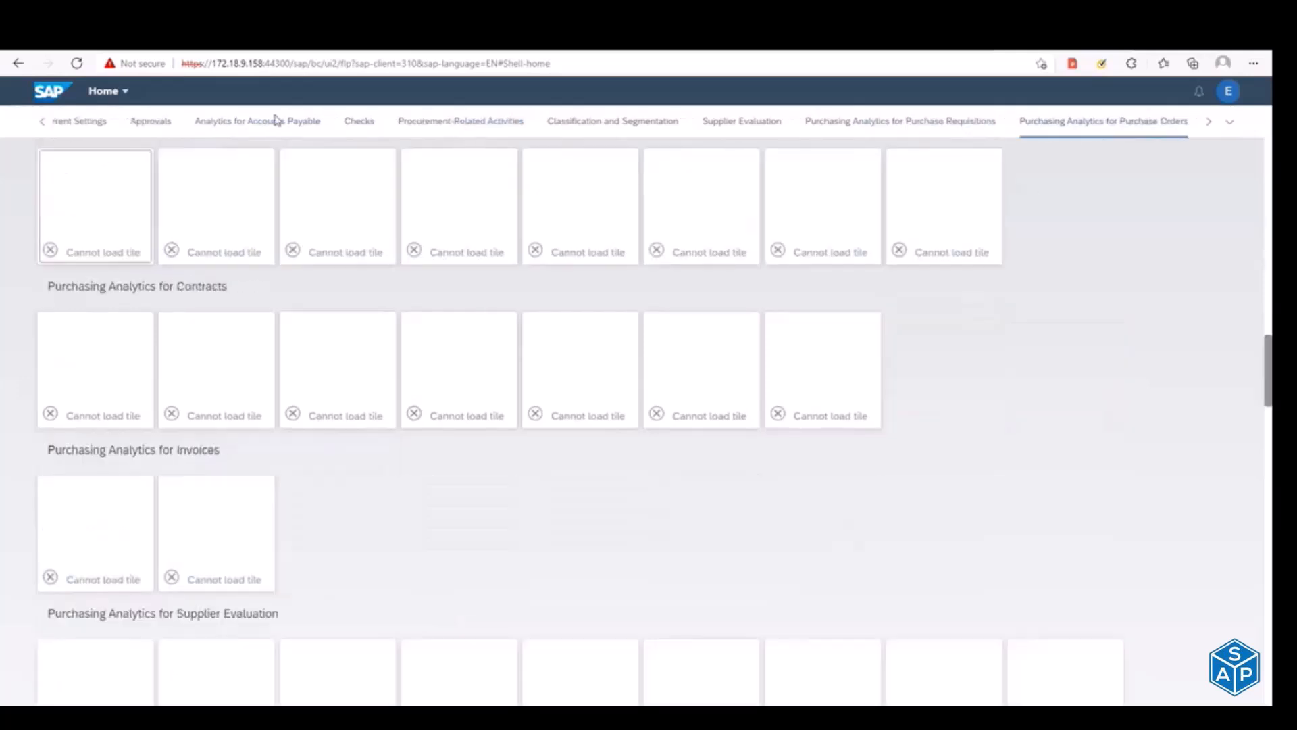
Step: Reload the launchpad home page and review its tiles down to the Supplier Evaluation and Purchasing Analytics for Purchase Requisitions groups
click(77, 64)
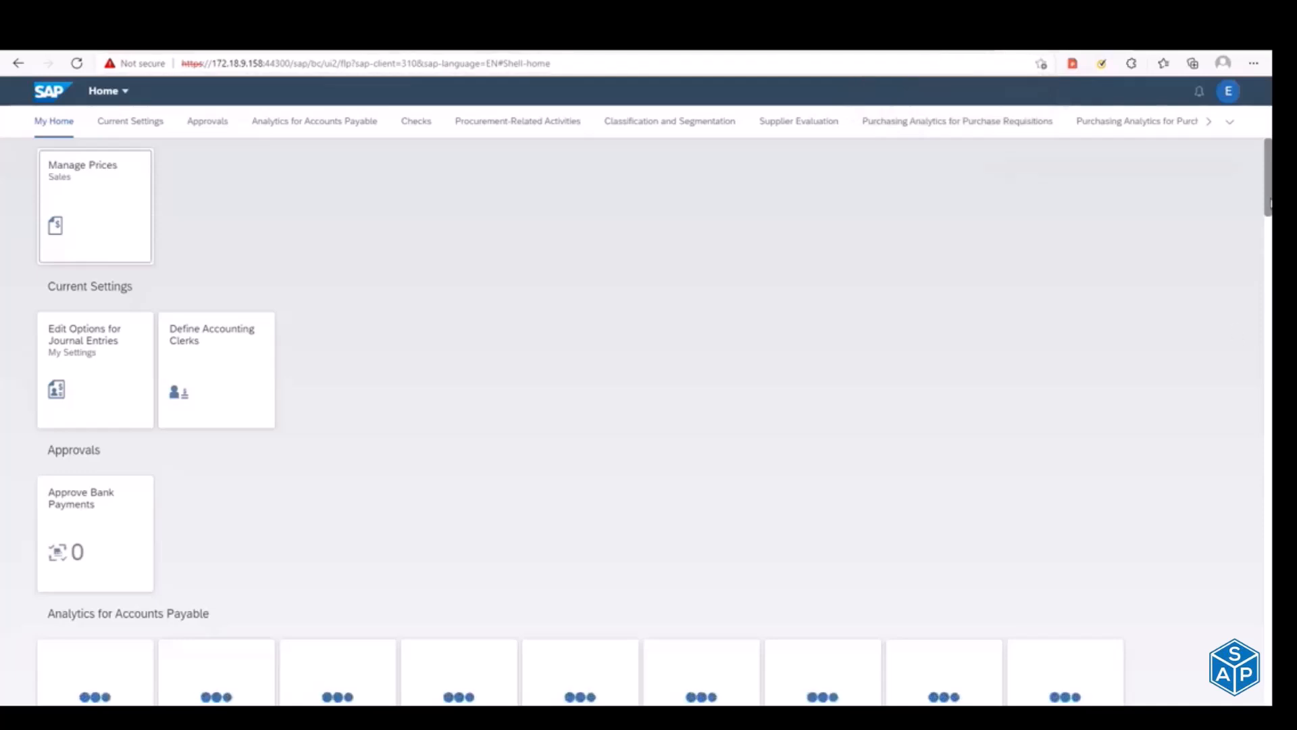
click(1264, 239)
drag(1271, 296, 1272, 343)
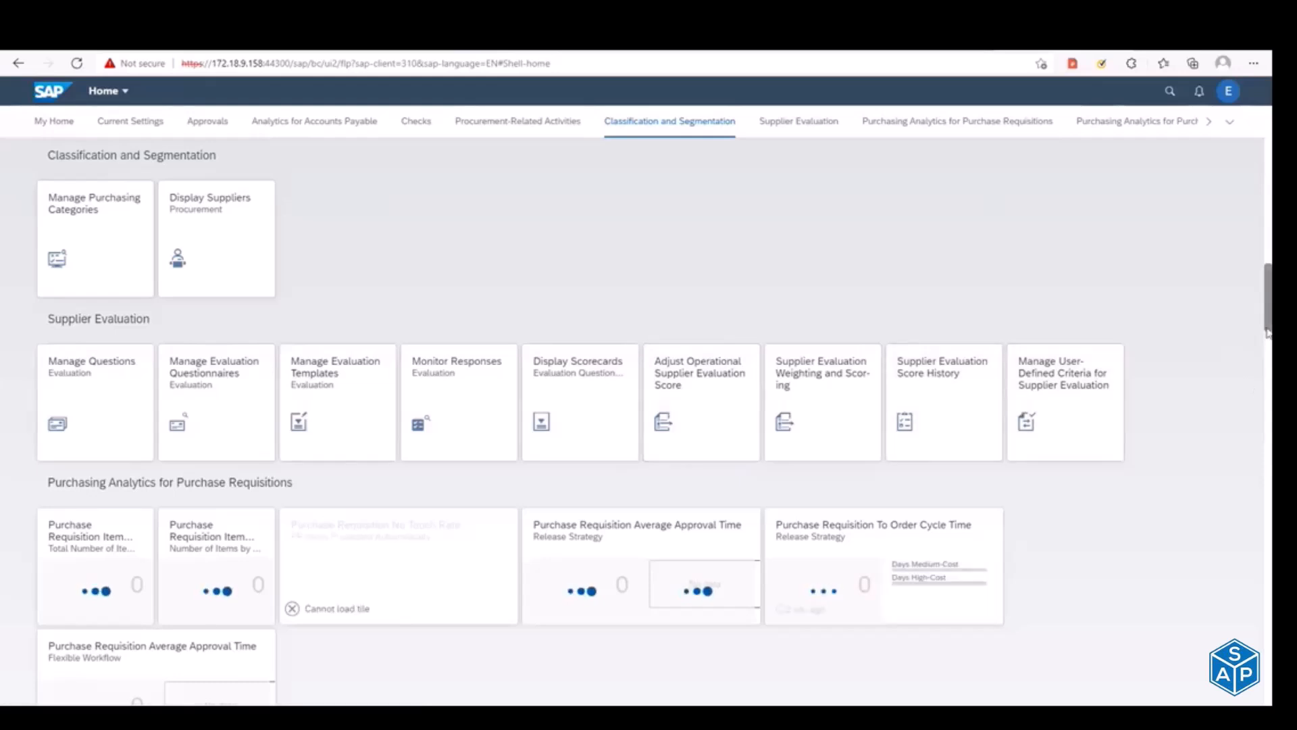
scroll(1267, 327, up, 15)
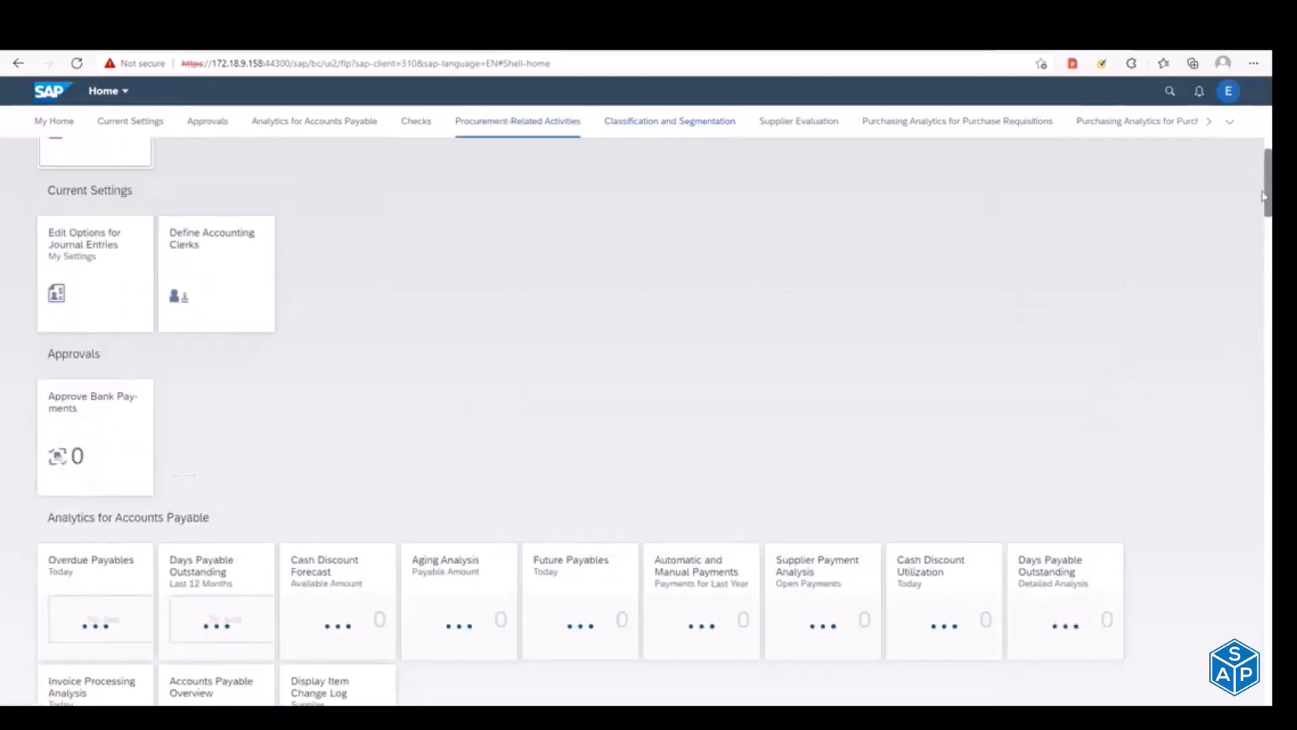
Step: Open the App Finder from the launchpad and check the computer's network connection
click(1228, 91)
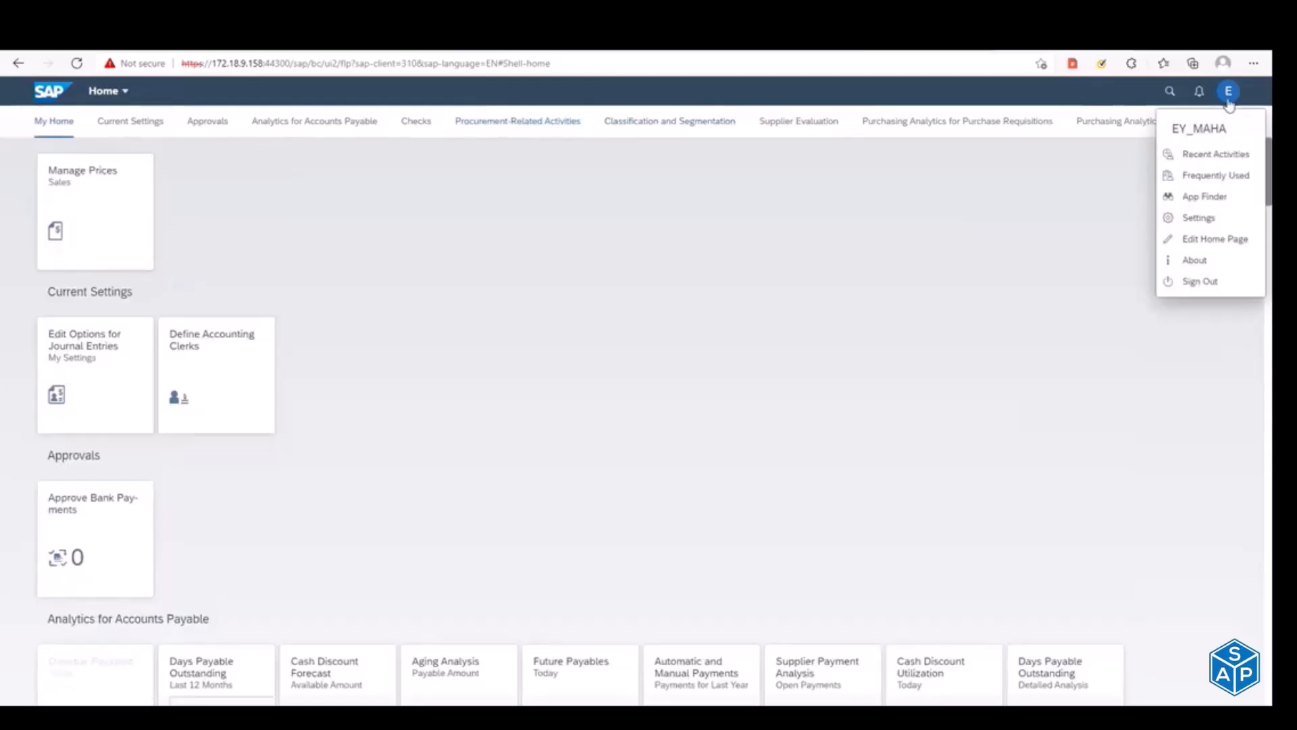
click(1210, 196)
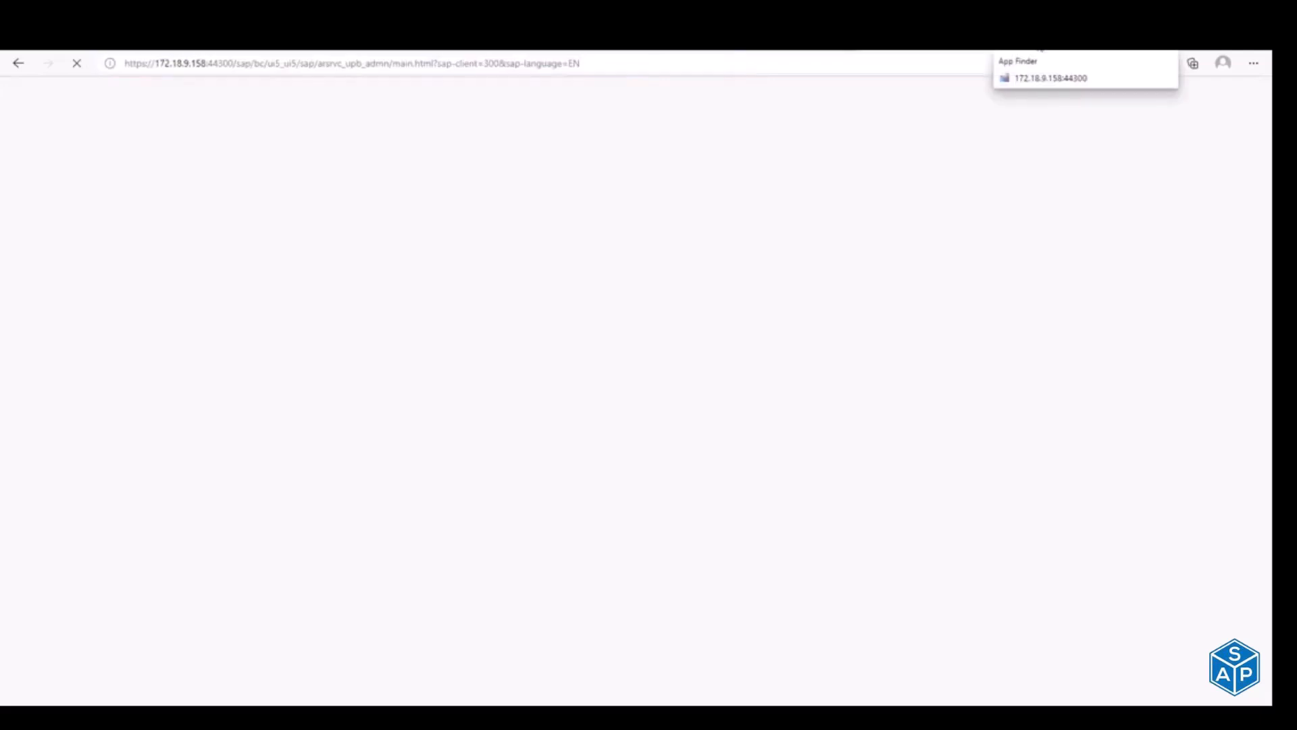
click(1157, 716)
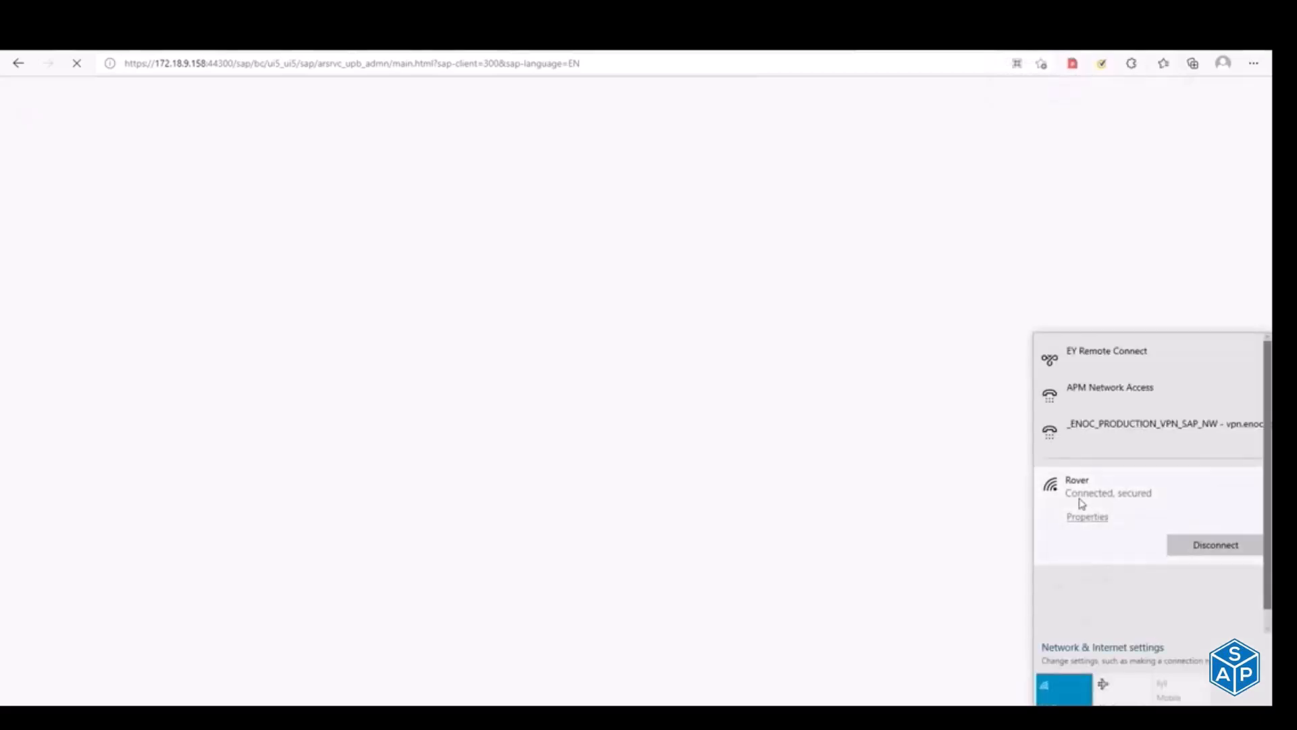
click(873, 480)
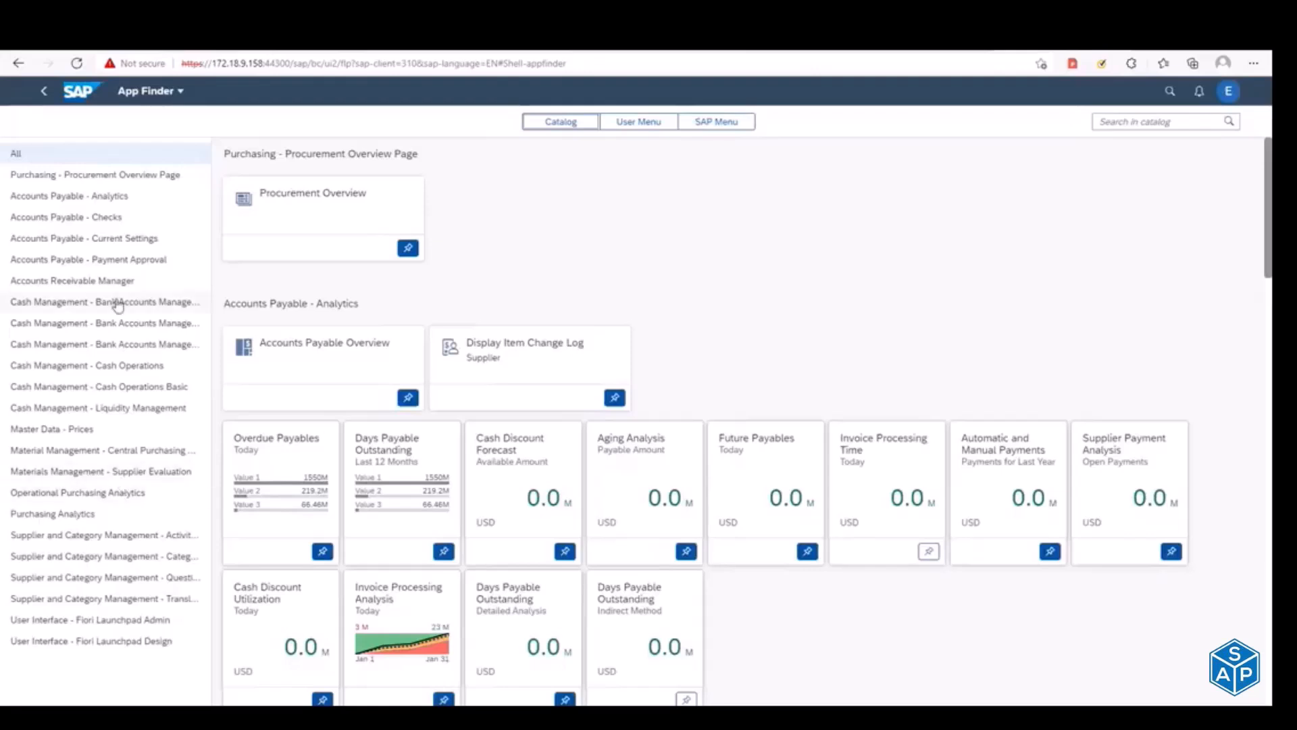
Step: Examine the App Finder catalogs from Cash Management - Bank Accounts Management Basic through User Interface - Fiori Launchpad Admin
click(75, 325)
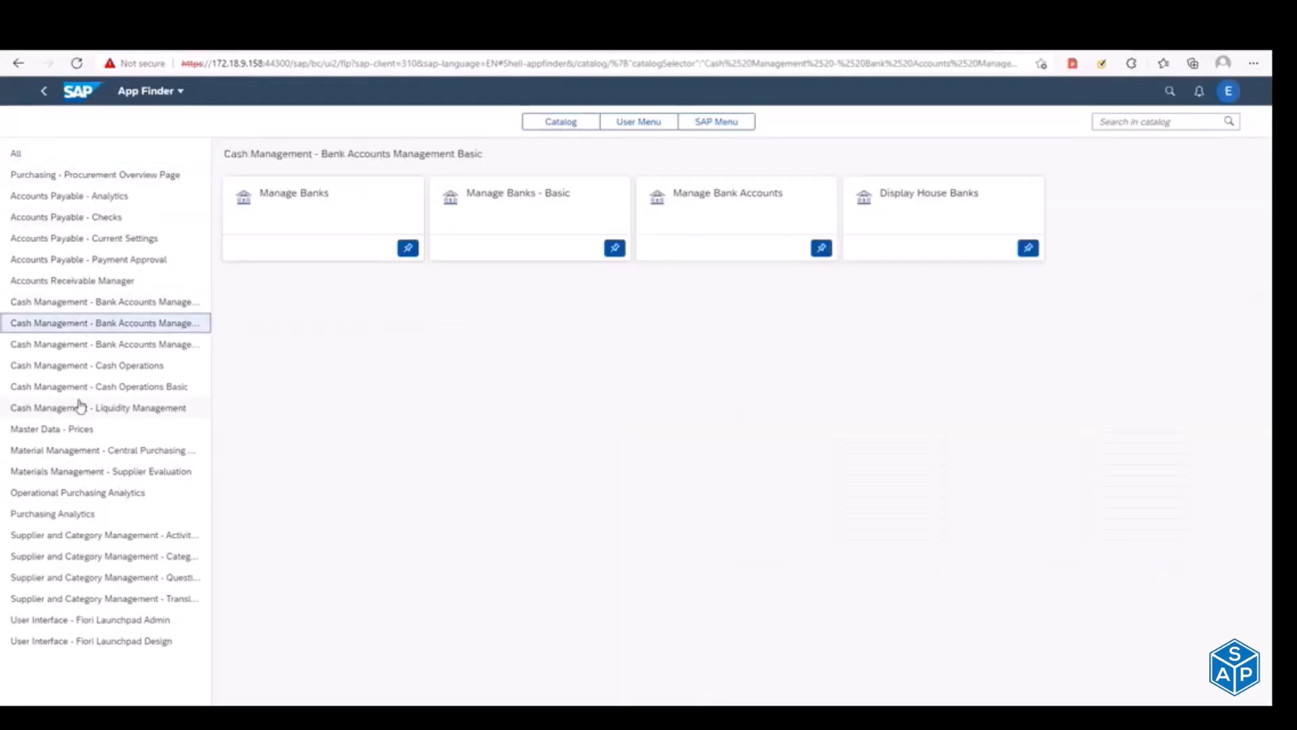
click(80, 406)
click(85, 578)
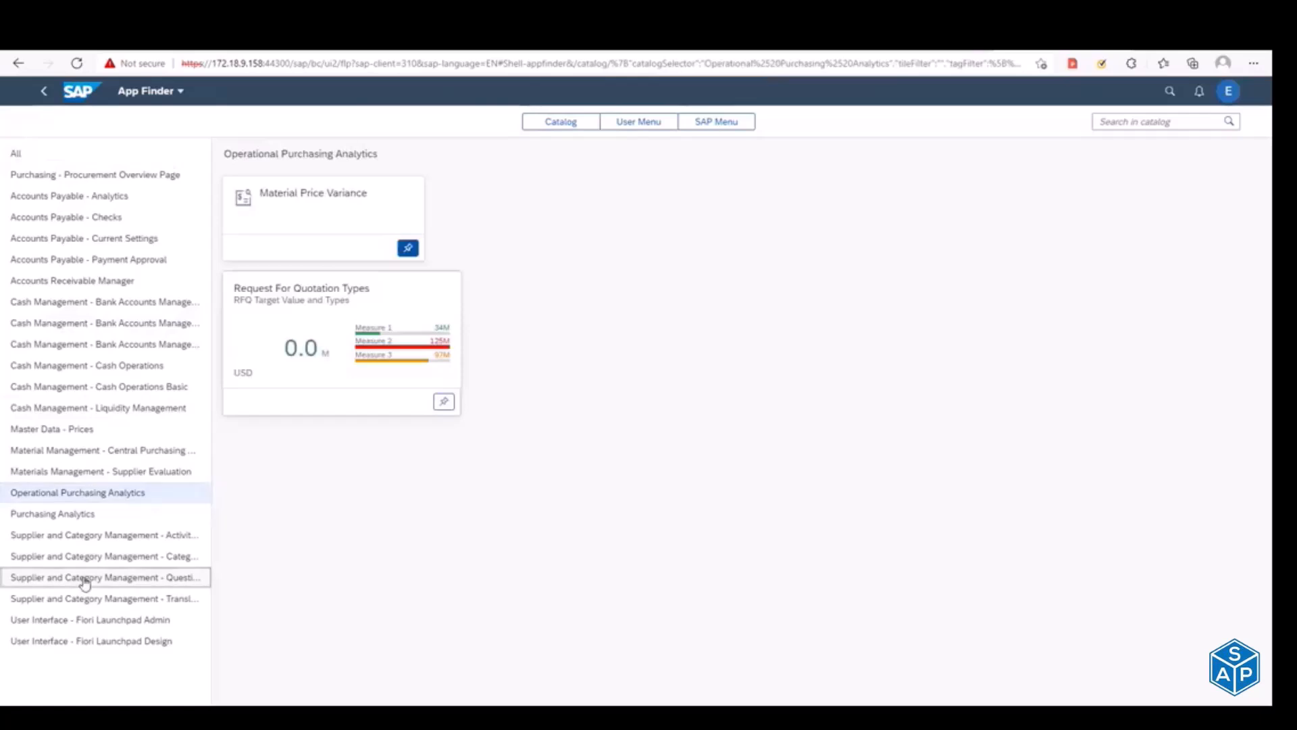
click(108, 409)
click(100, 471)
click(96, 557)
click(98, 600)
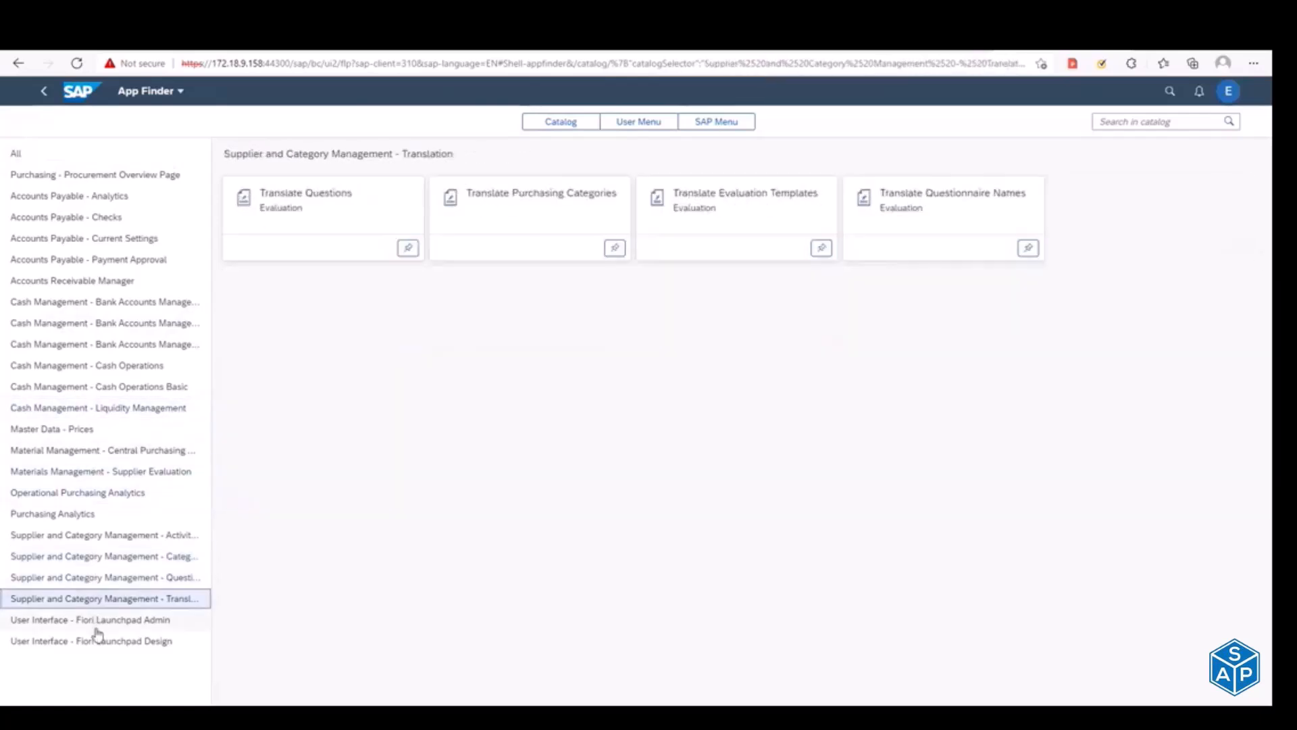
click(95, 620)
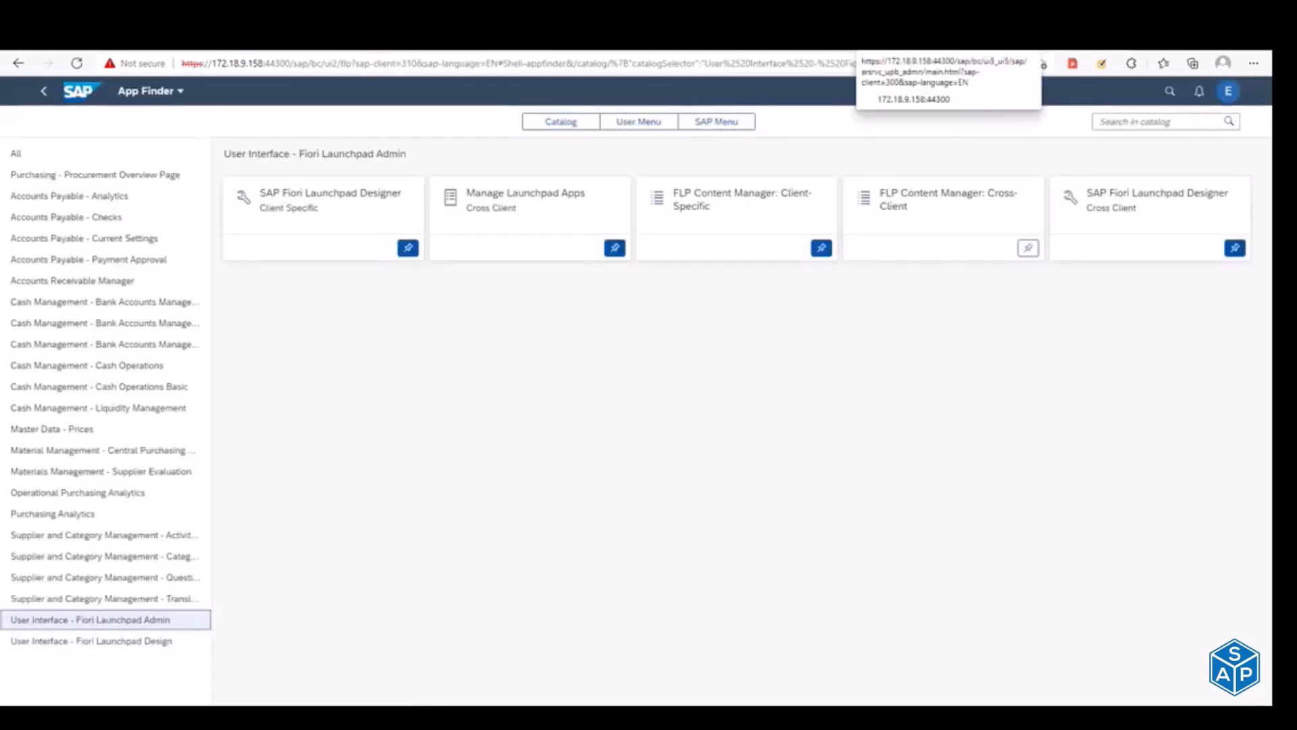
Step: Return to the client 300 launchpad designer page and keep waiting for it to respond
click(902, 42)
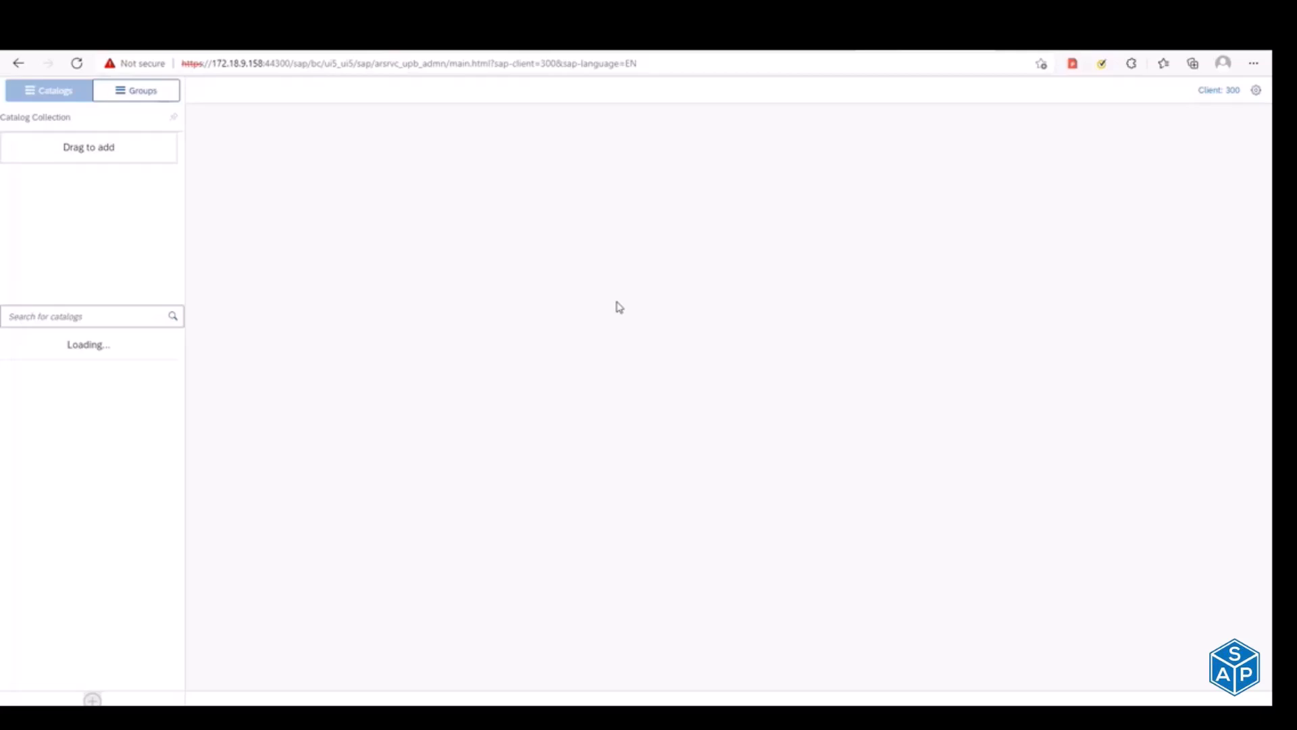
click(368, 62)
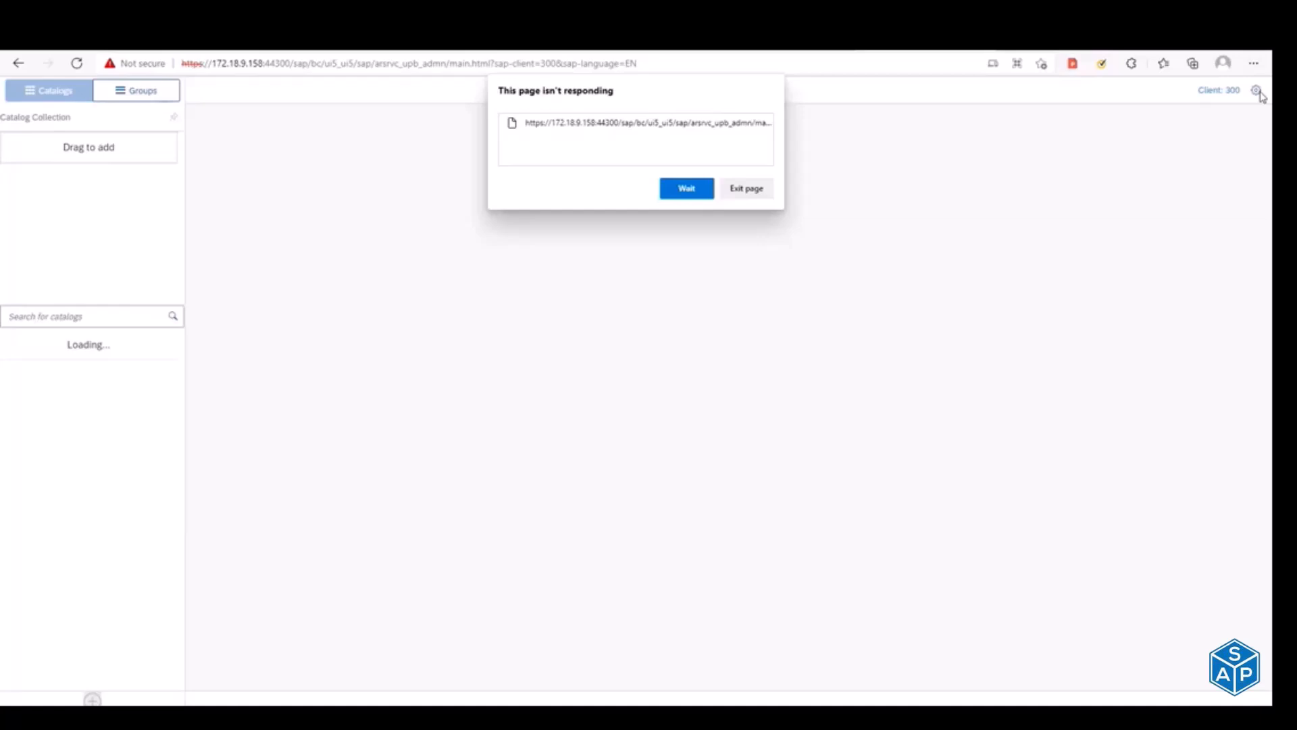
click(707, 194)
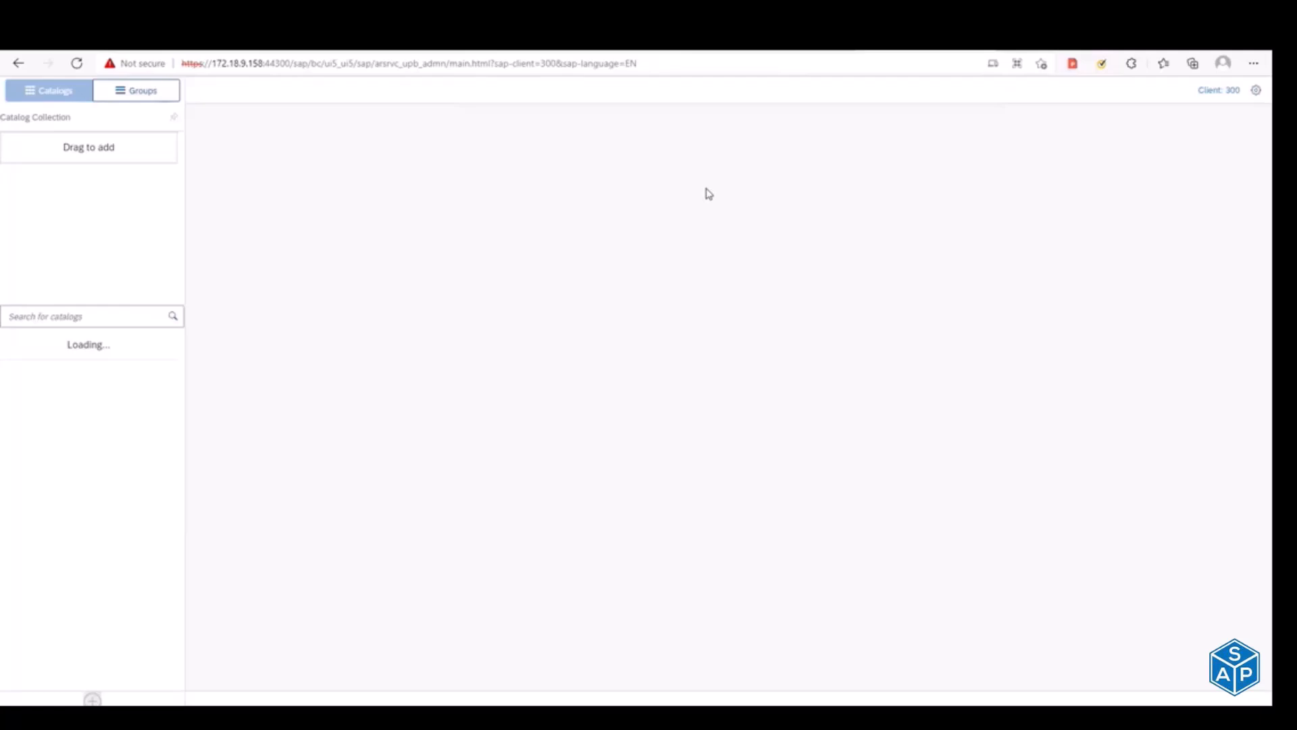
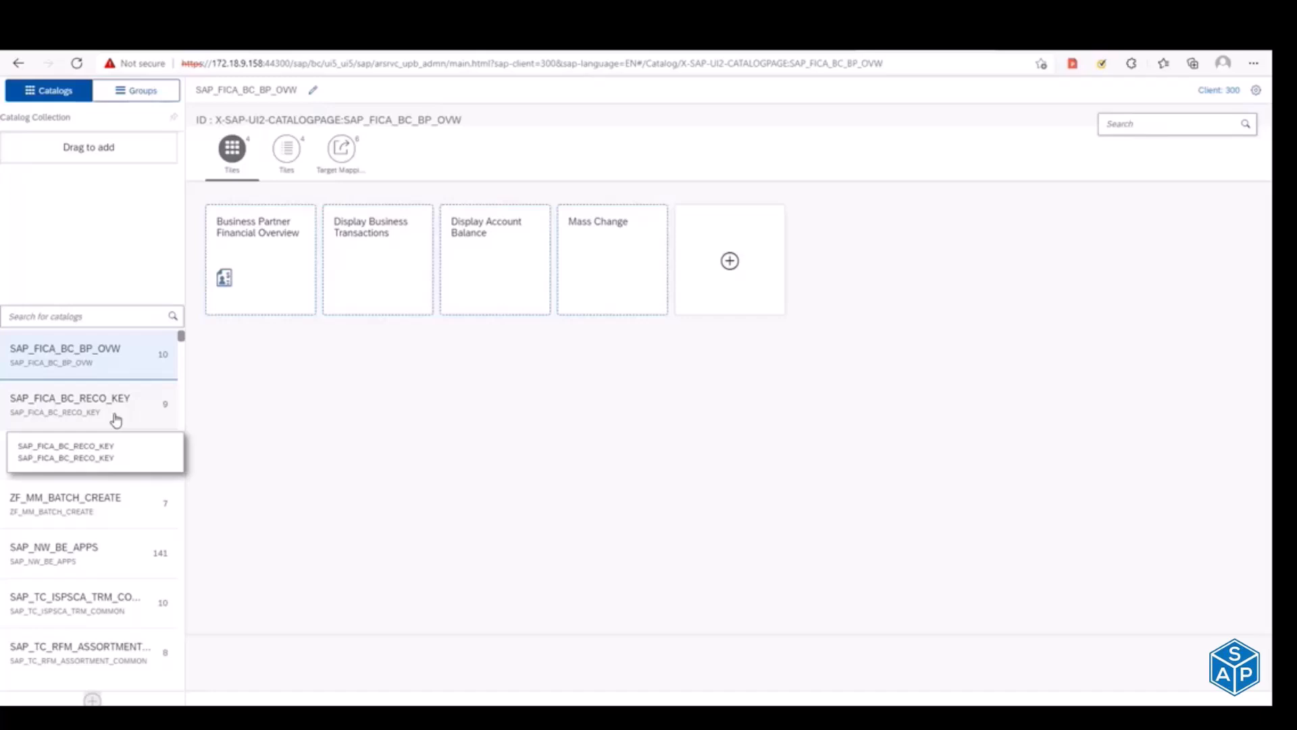
Step: Compare the tiles in the ZF_MM_BATCH_CREATE and SAP_TC_SCM_MPE_COMMON catalogs, ending on ZF_MM_BATCH_CREATE
click(51, 512)
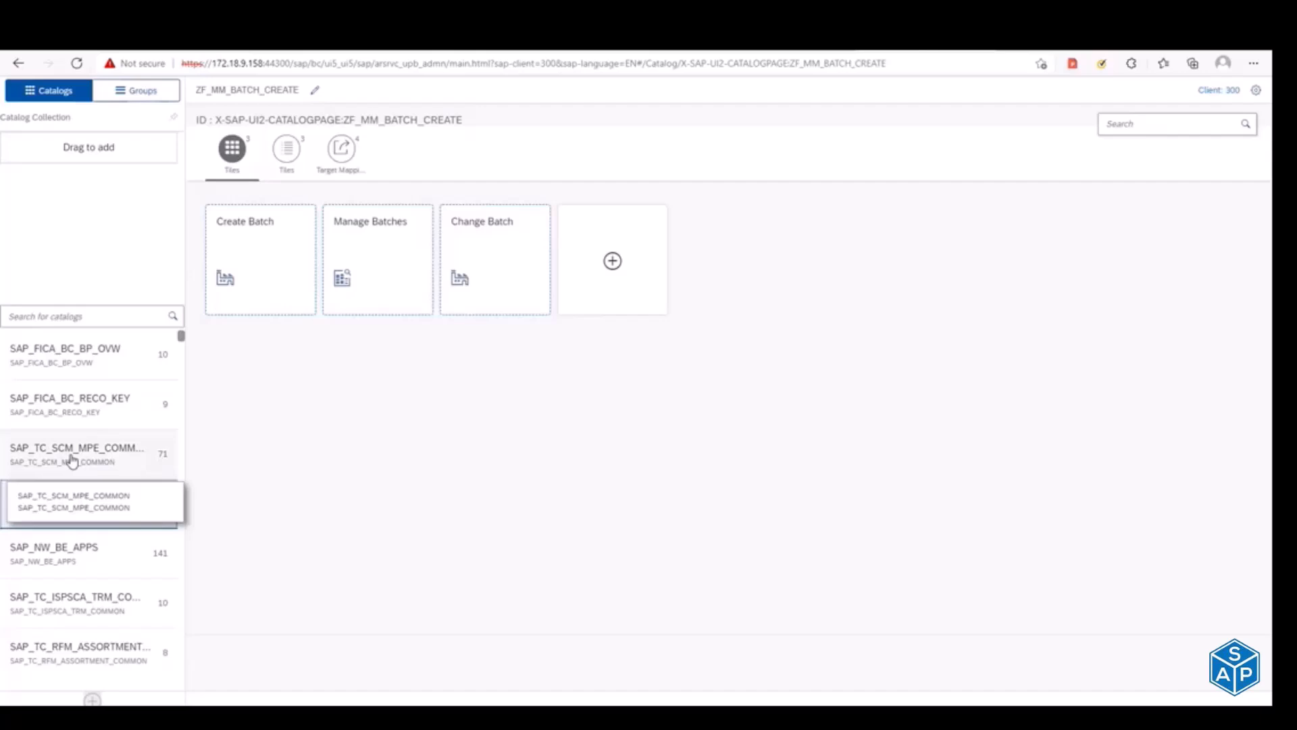
click(72, 453)
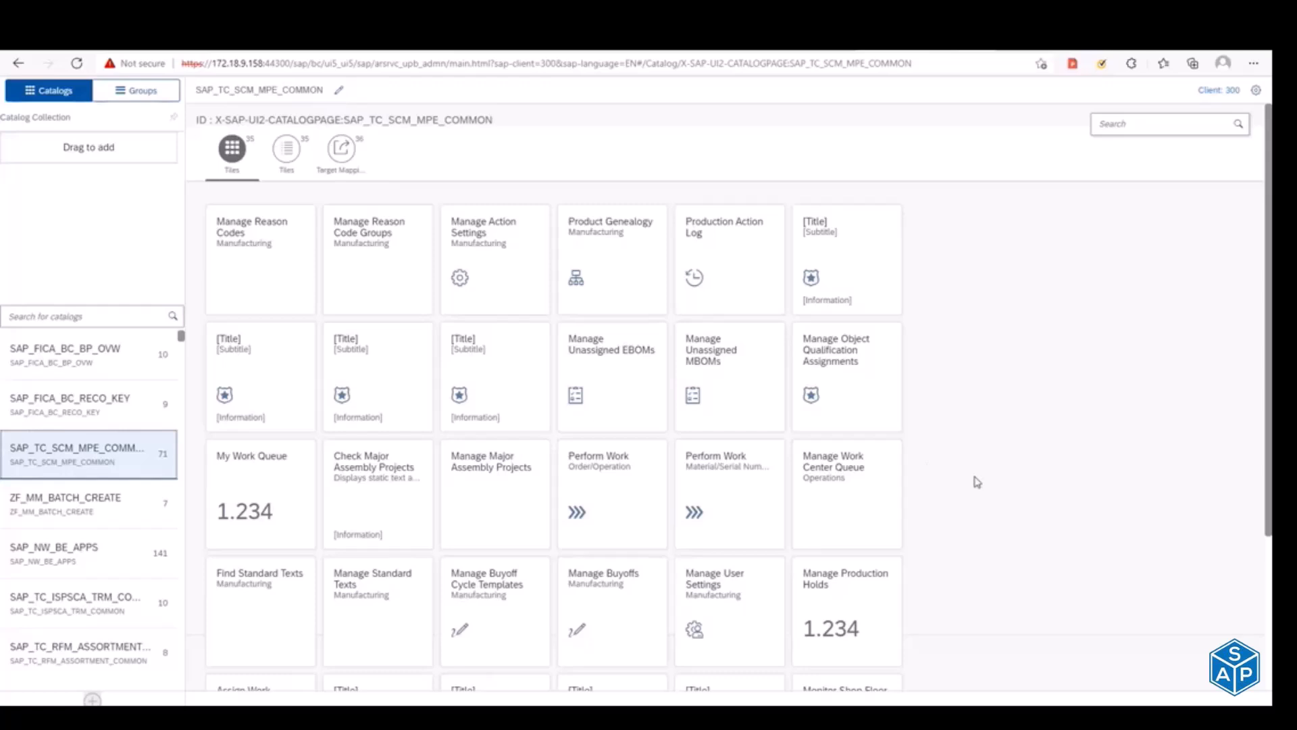
click(107, 512)
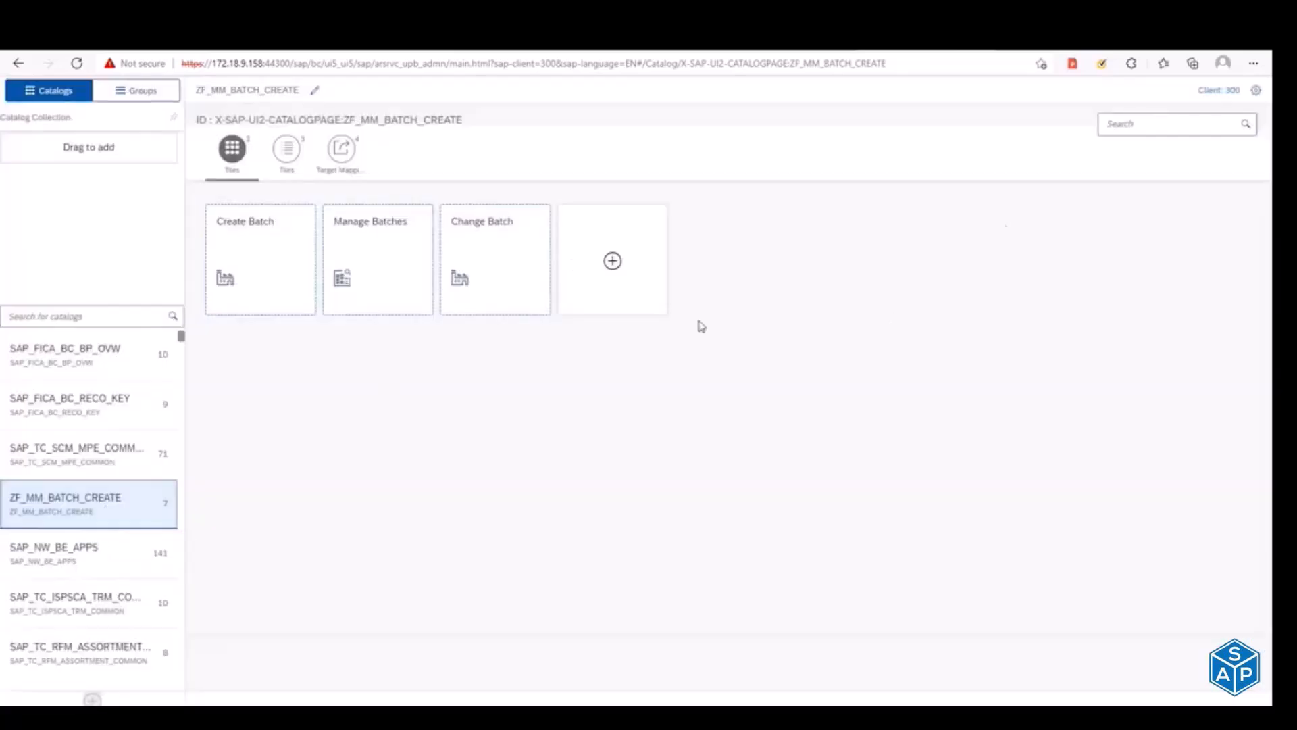
Step: Turn off the local object option and assign customizing request CDAK901540 - ZFIORI_VIRUSSCAN_CHECK_NC_14-12-2021 as the designer's transport request
click(1257, 93)
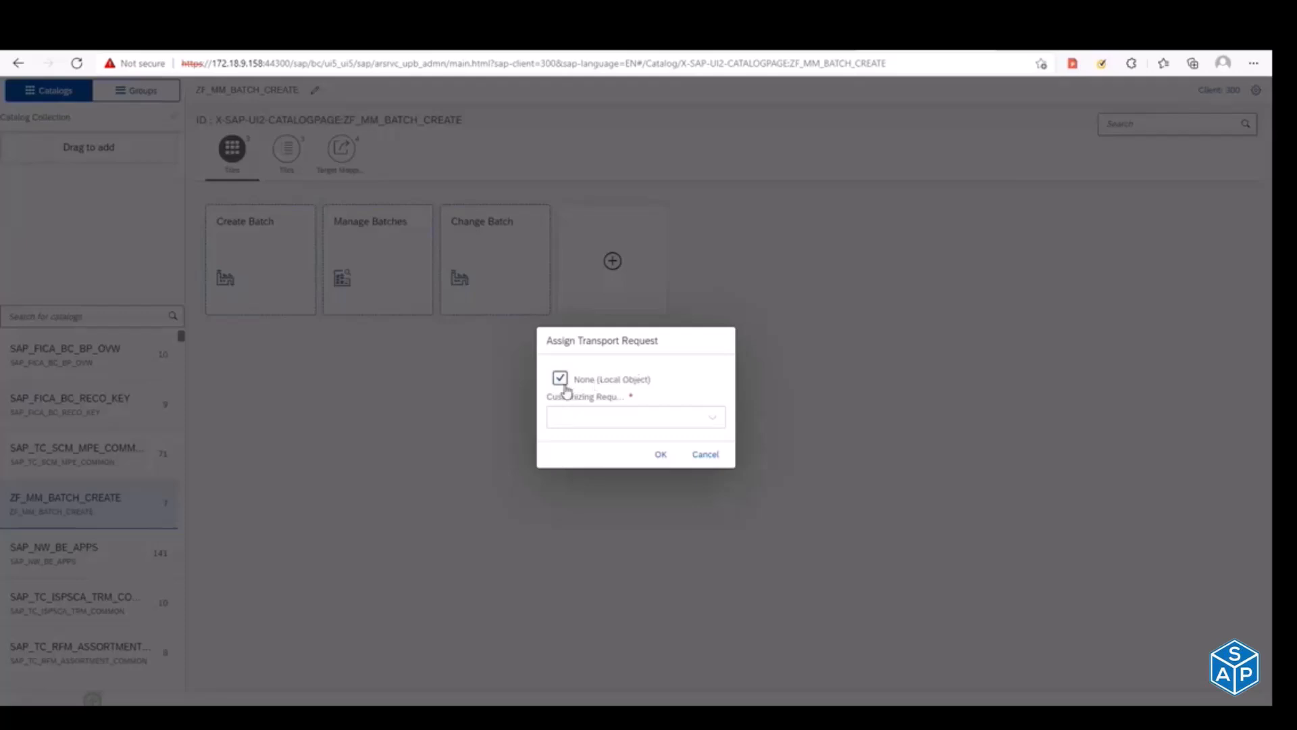
click(563, 379)
click(712, 418)
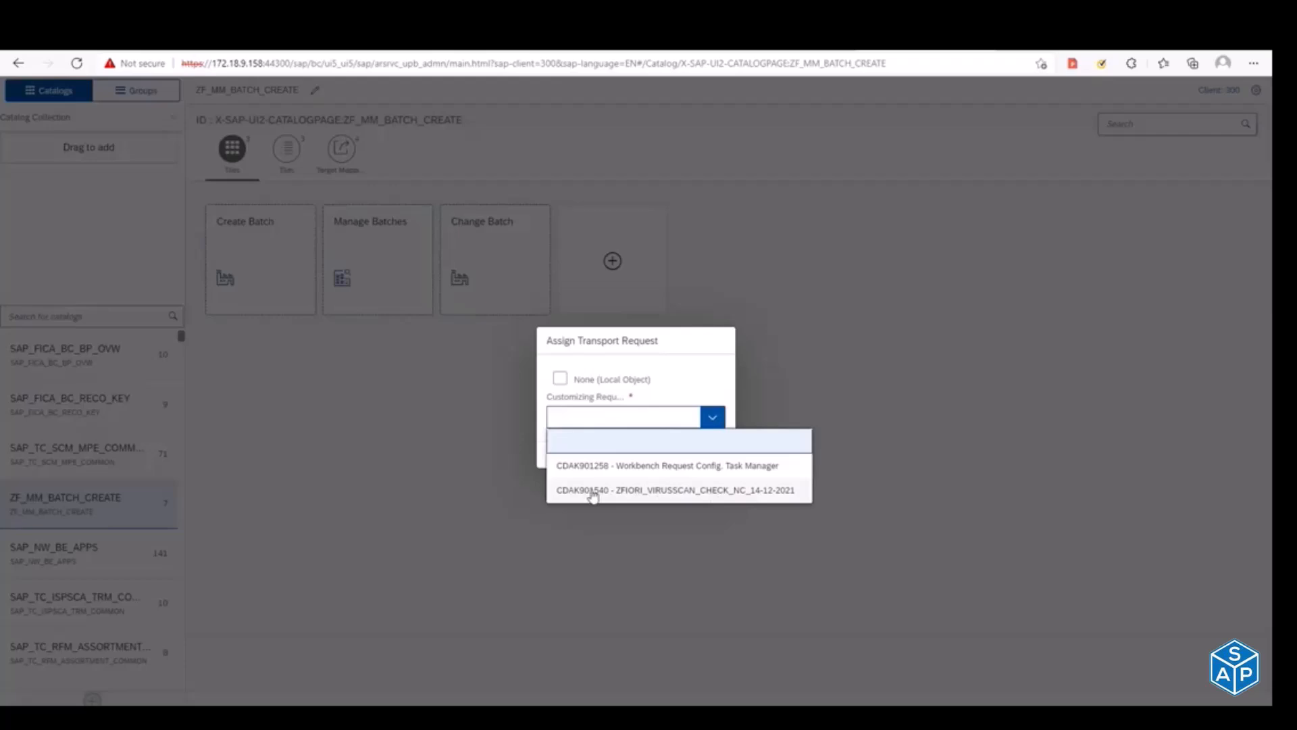
click(593, 495)
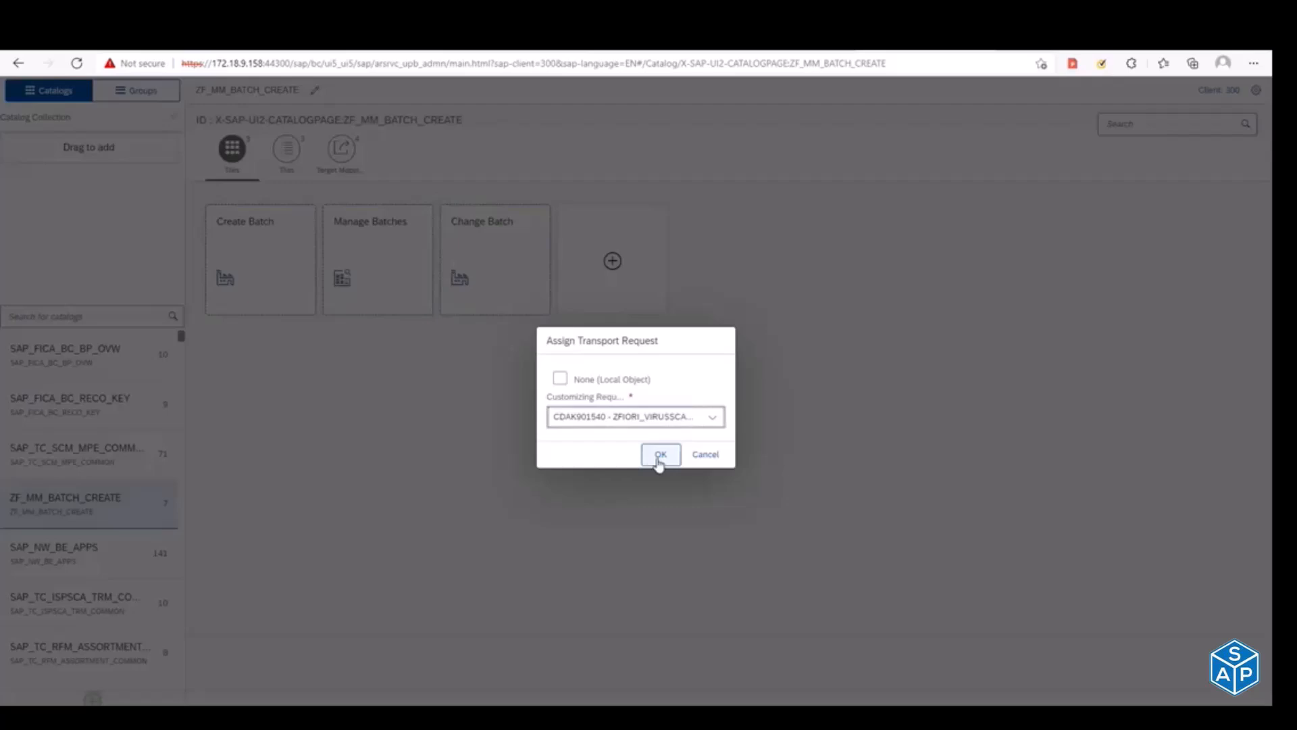
click(659, 461)
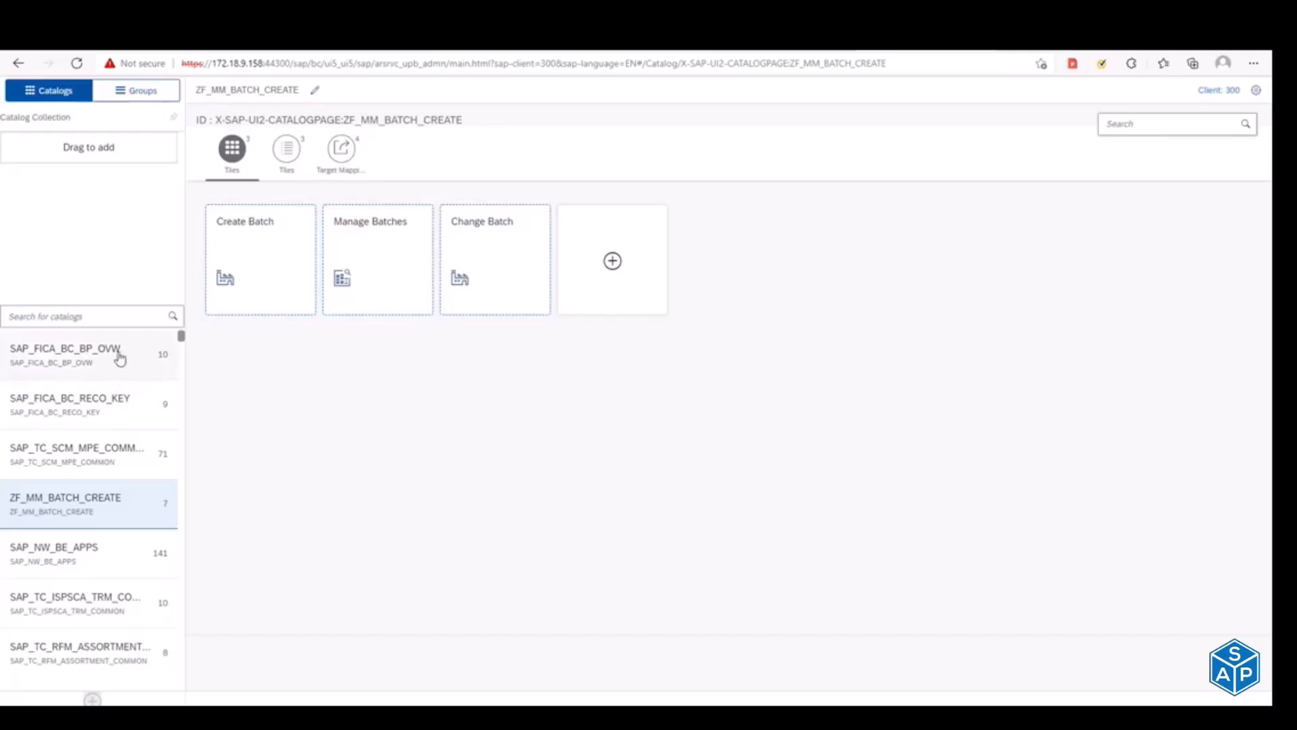
click(115, 313)
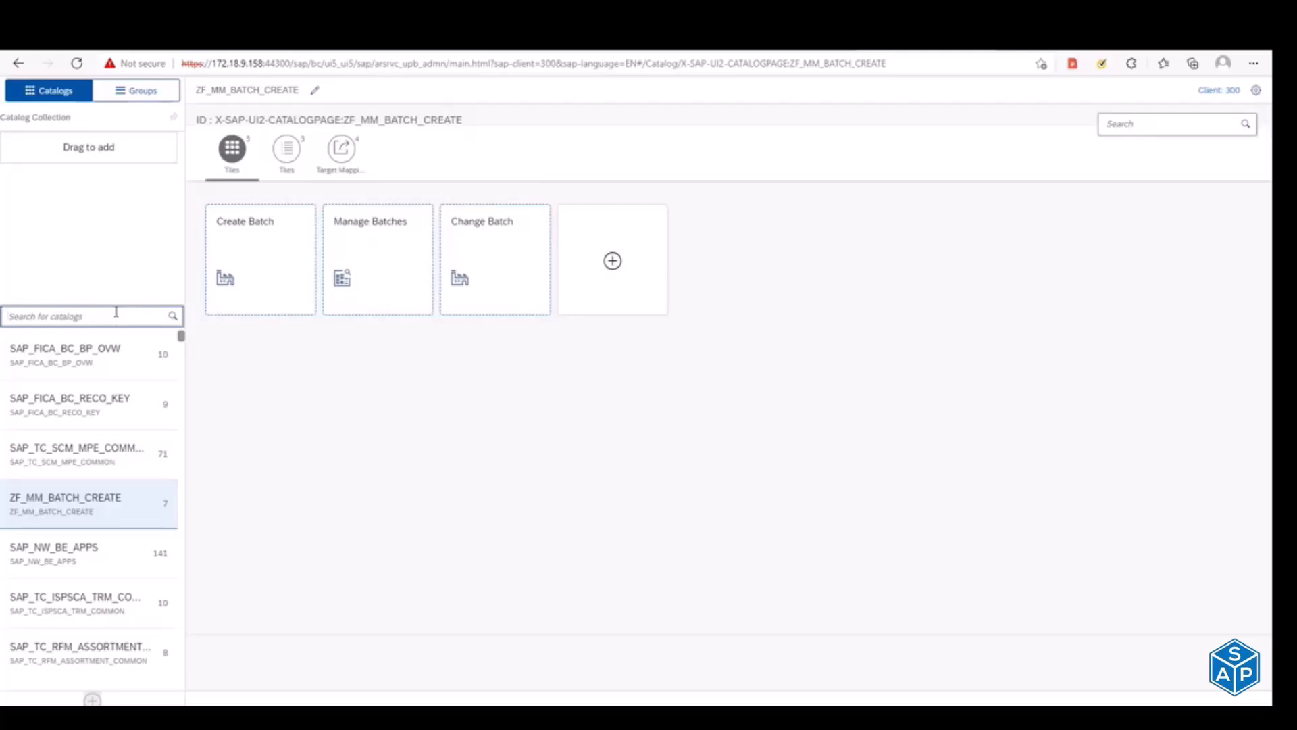
click(94, 700)
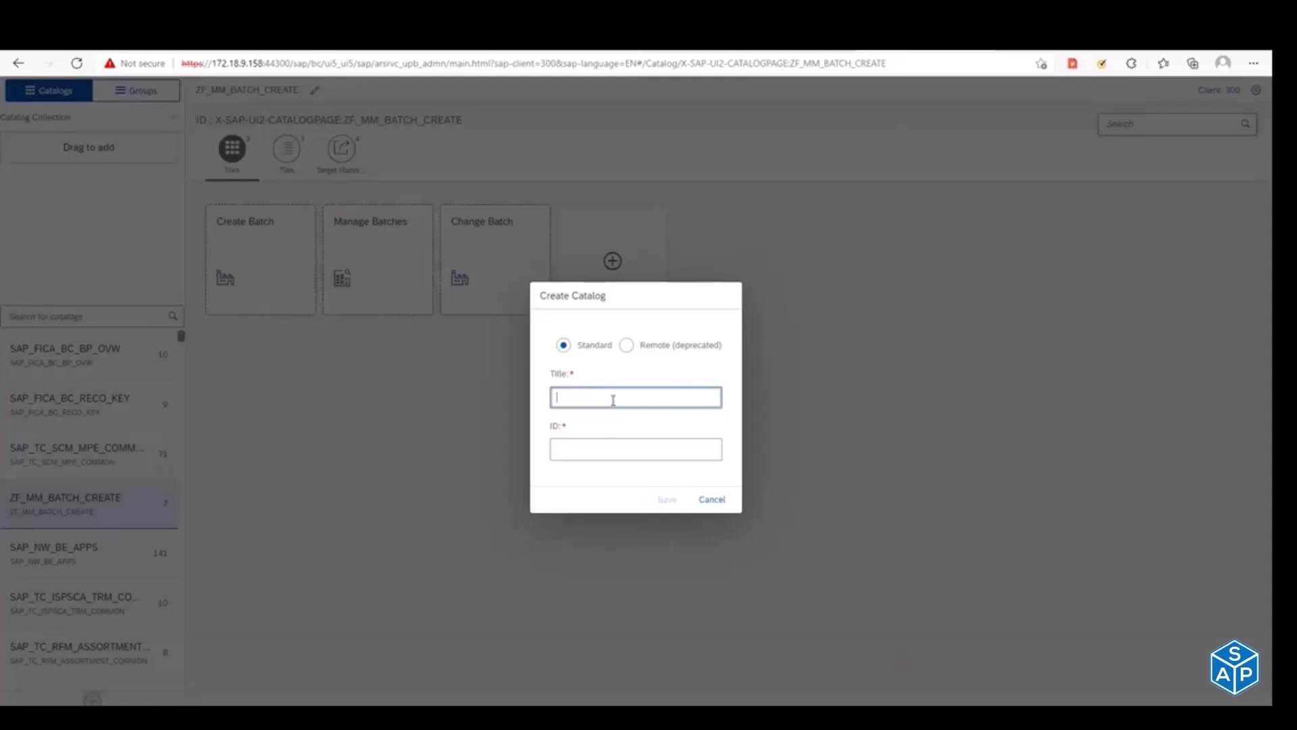
click(711, 500)
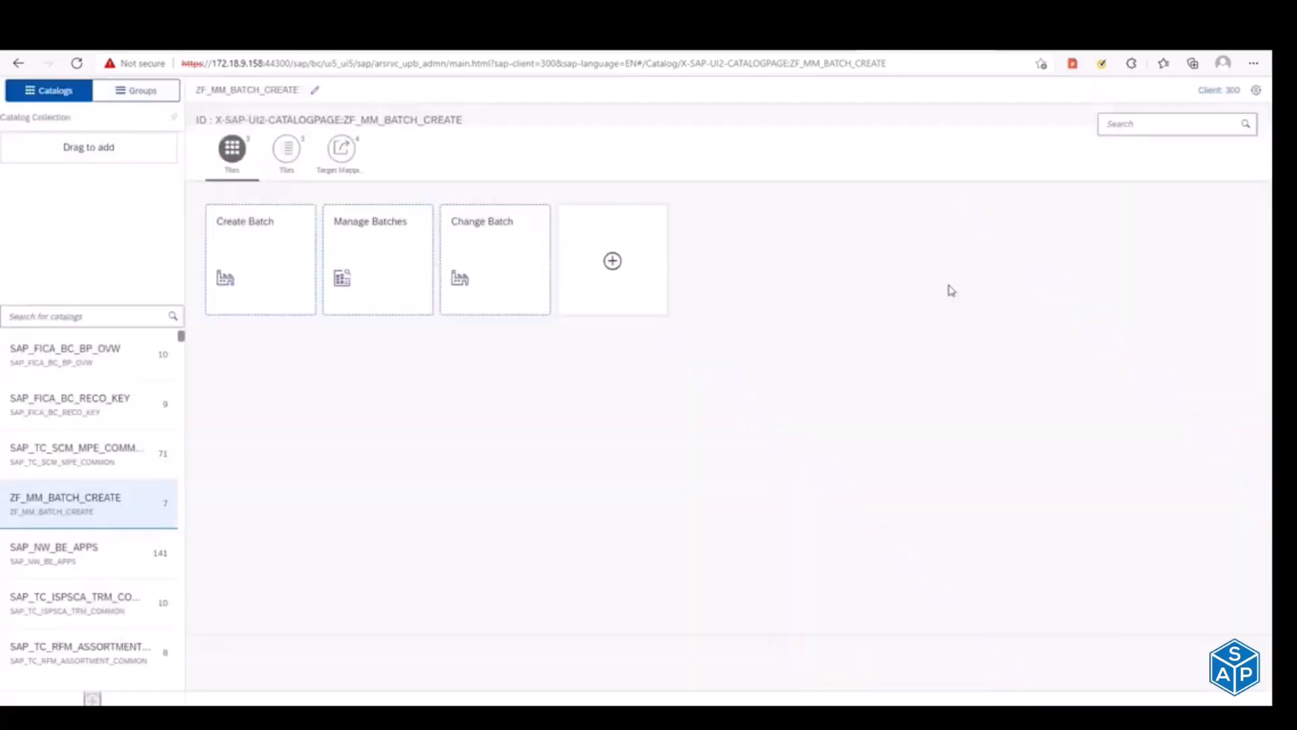
Step: Switch to SAP Logon and open the CCPL S/4HANA Dev connection
key(alt+Tab)
key(alt+Tab)
key(alt+Tab)
key(alt+Tab)
key(alt+Tab)
key(alt+Tab)
key(alt+Tab)
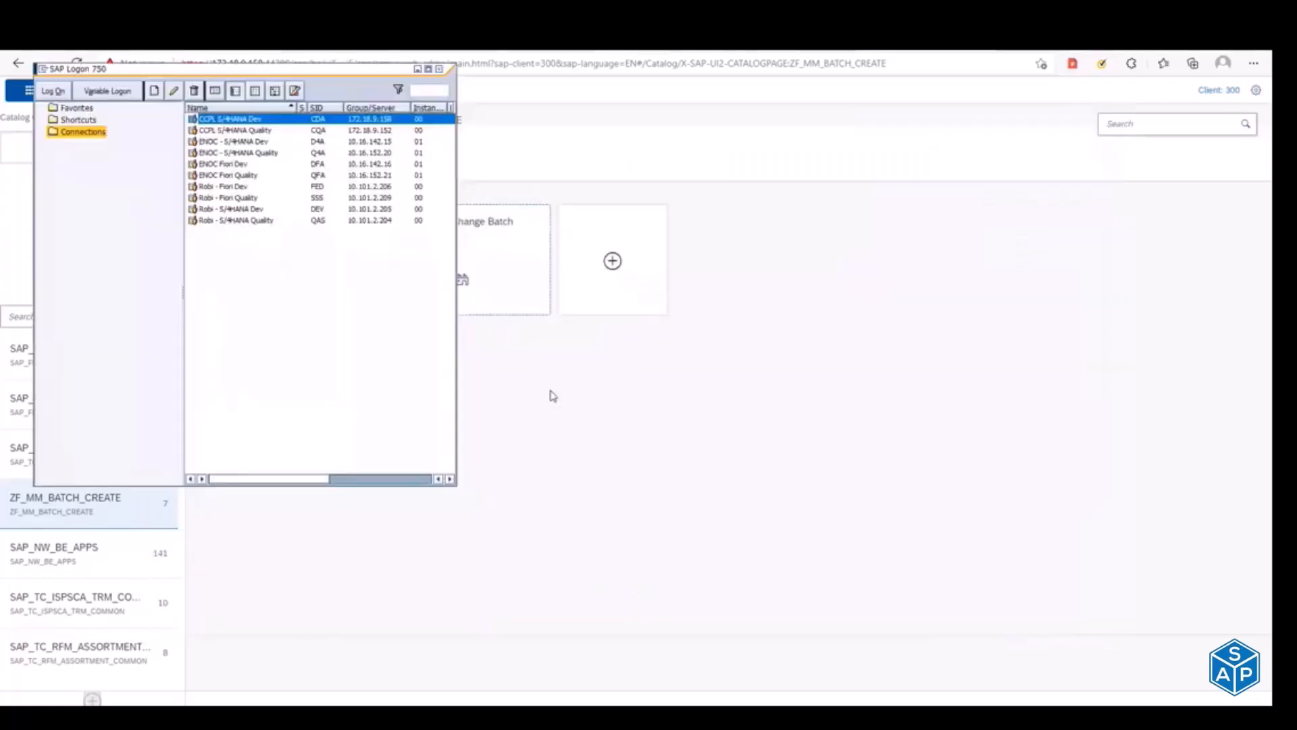
key(Return)
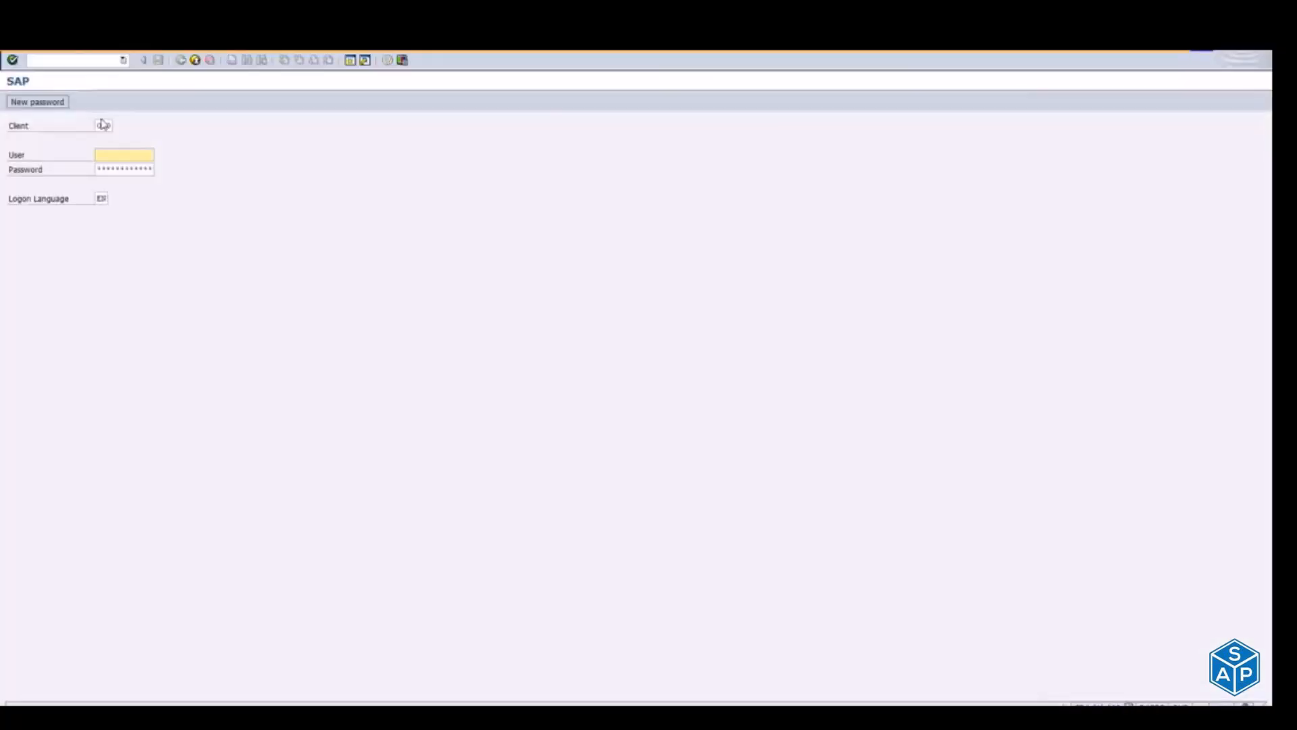
Step: Log on to client 300 with the user ID and password, continuing without ending any other logons
double_click(101, 125)
text(300)
key(Tab)
text(ey)
key(Tab)
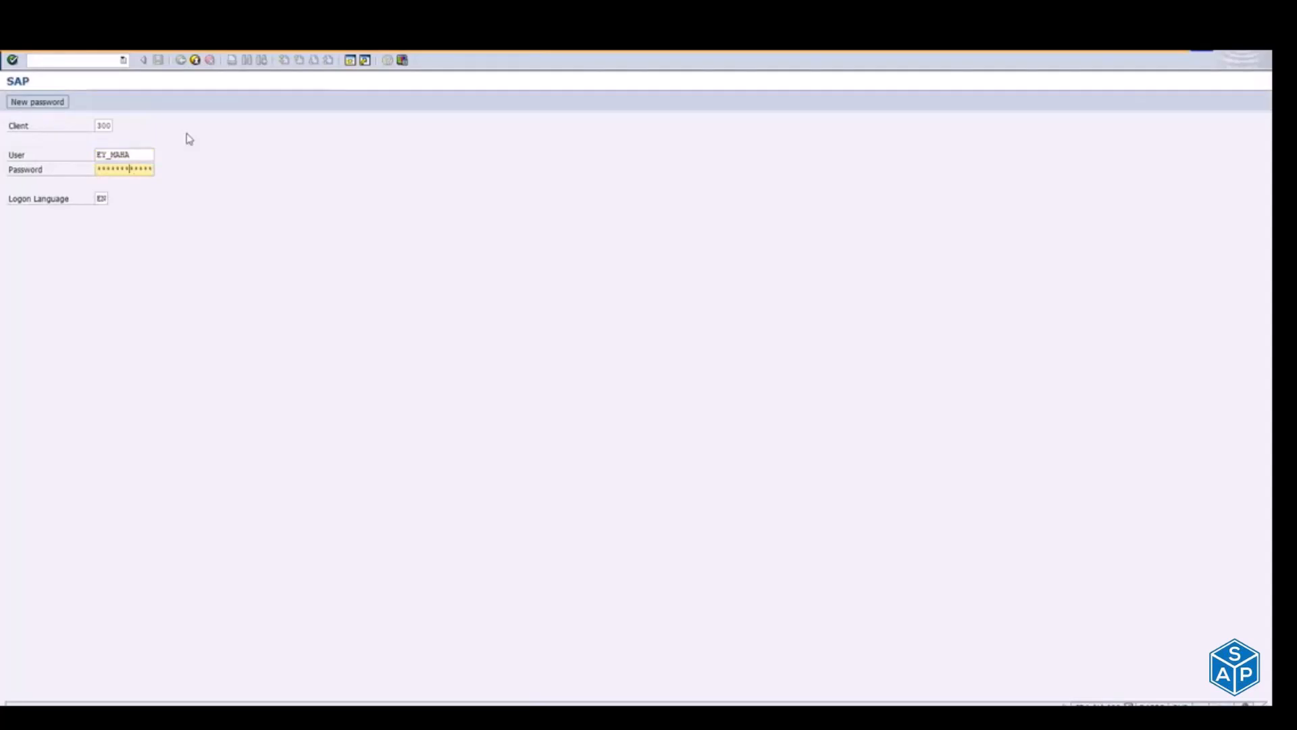
key(Return)
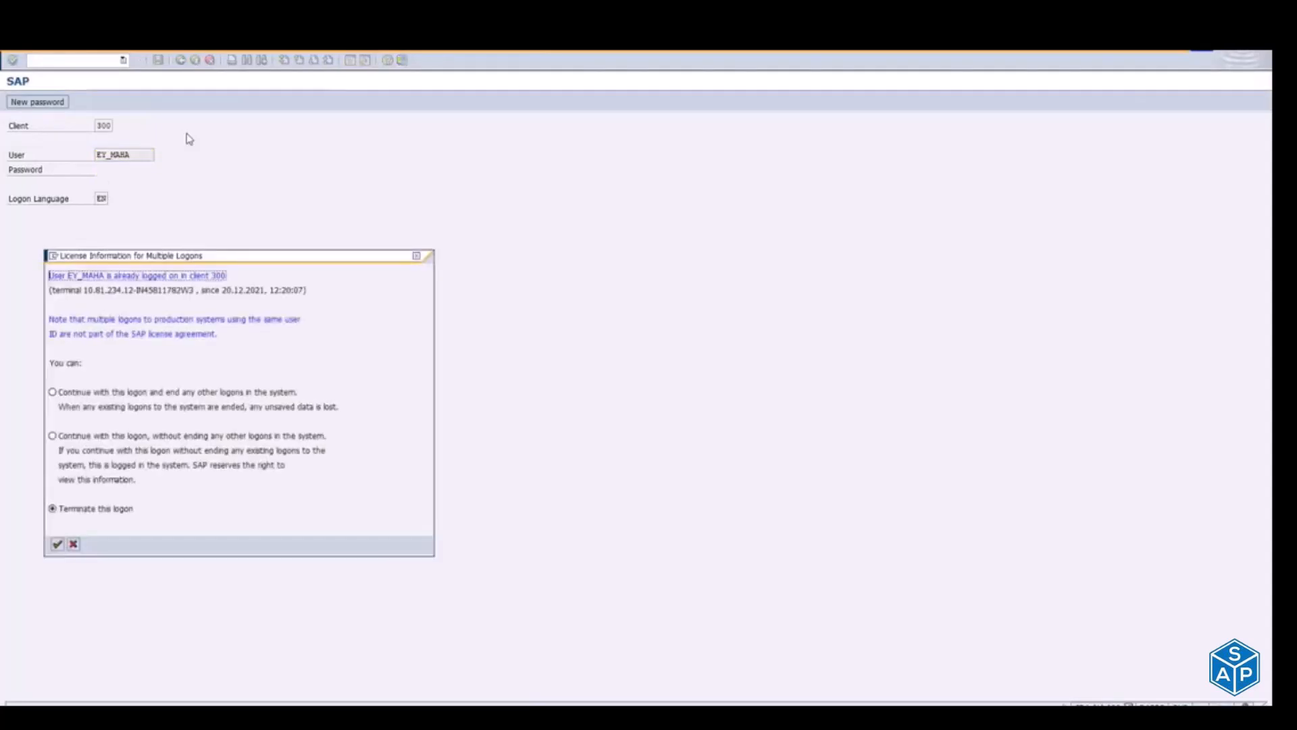
click(69, 436)
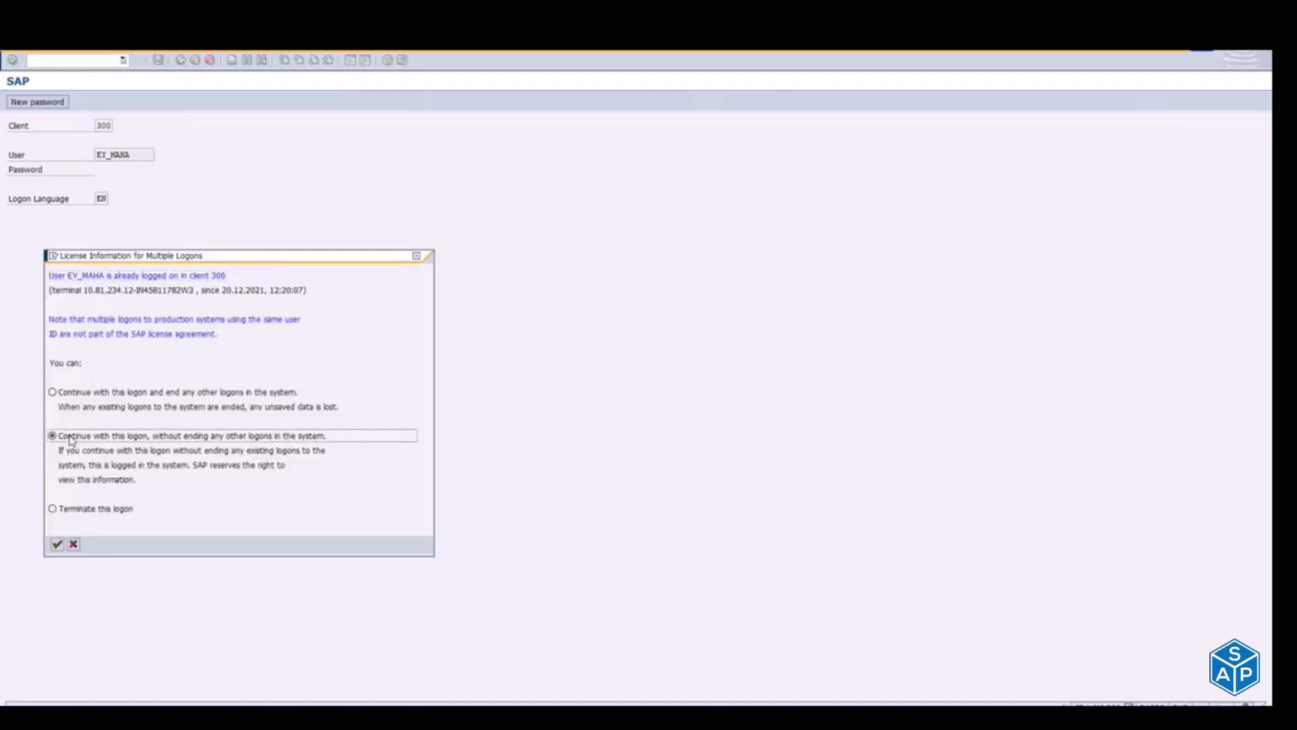
click(57, 544)
Step: Create a customizing request with the short description ZFIORI_TC_DEMO_NC_20-12-21 in the Transport Organizer (SE10)
text(se10)
key(Return)
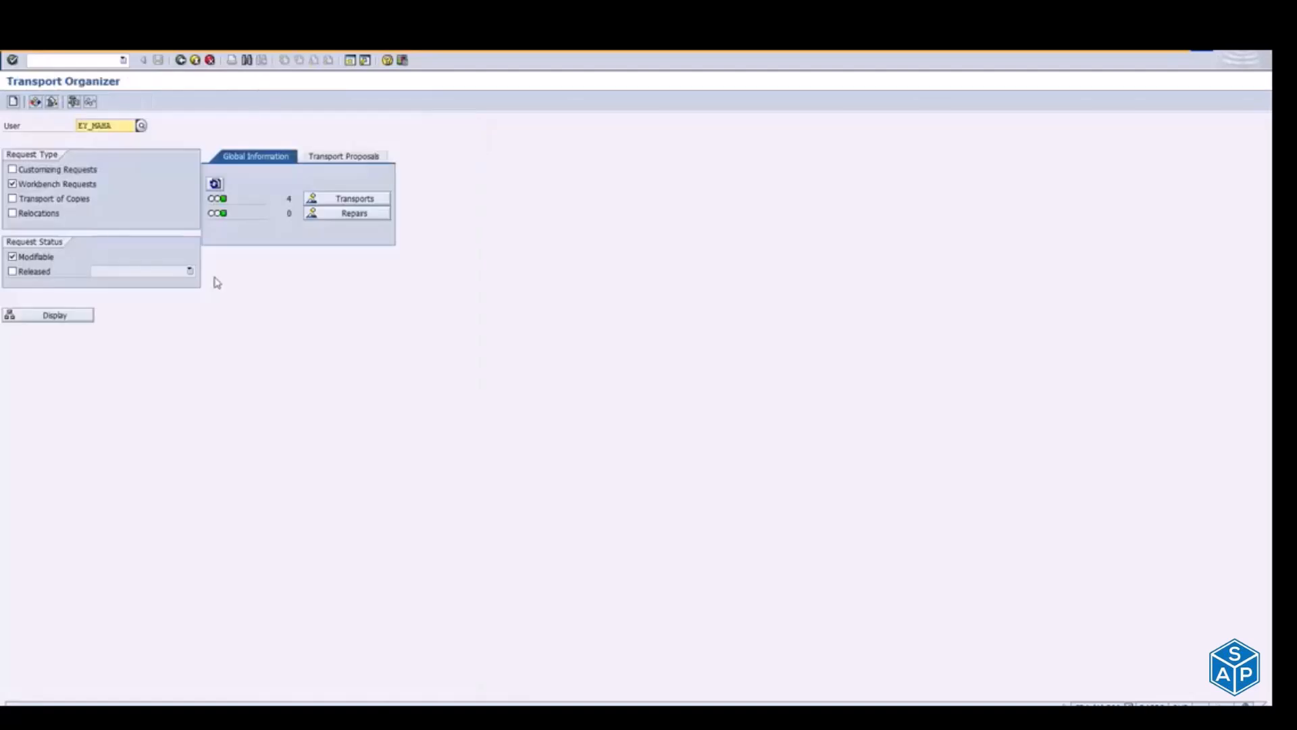
click(14, 102)
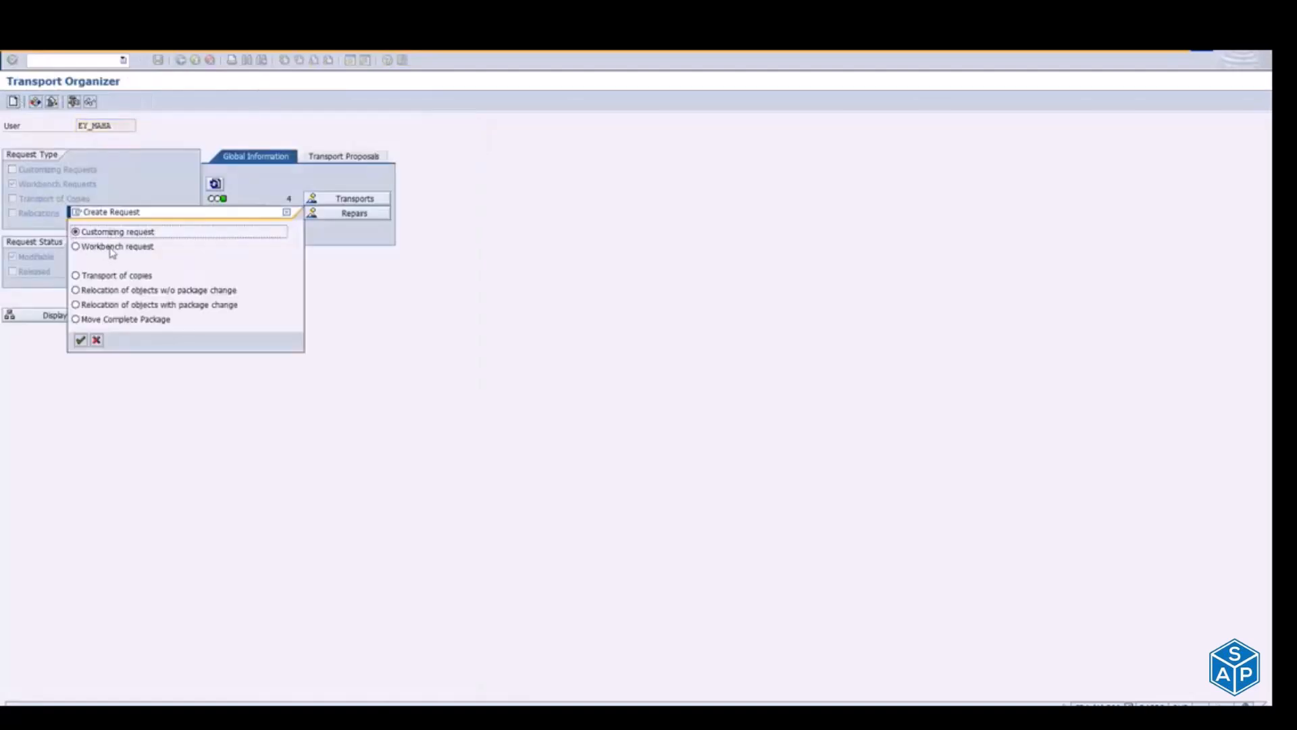
click(80, 340)
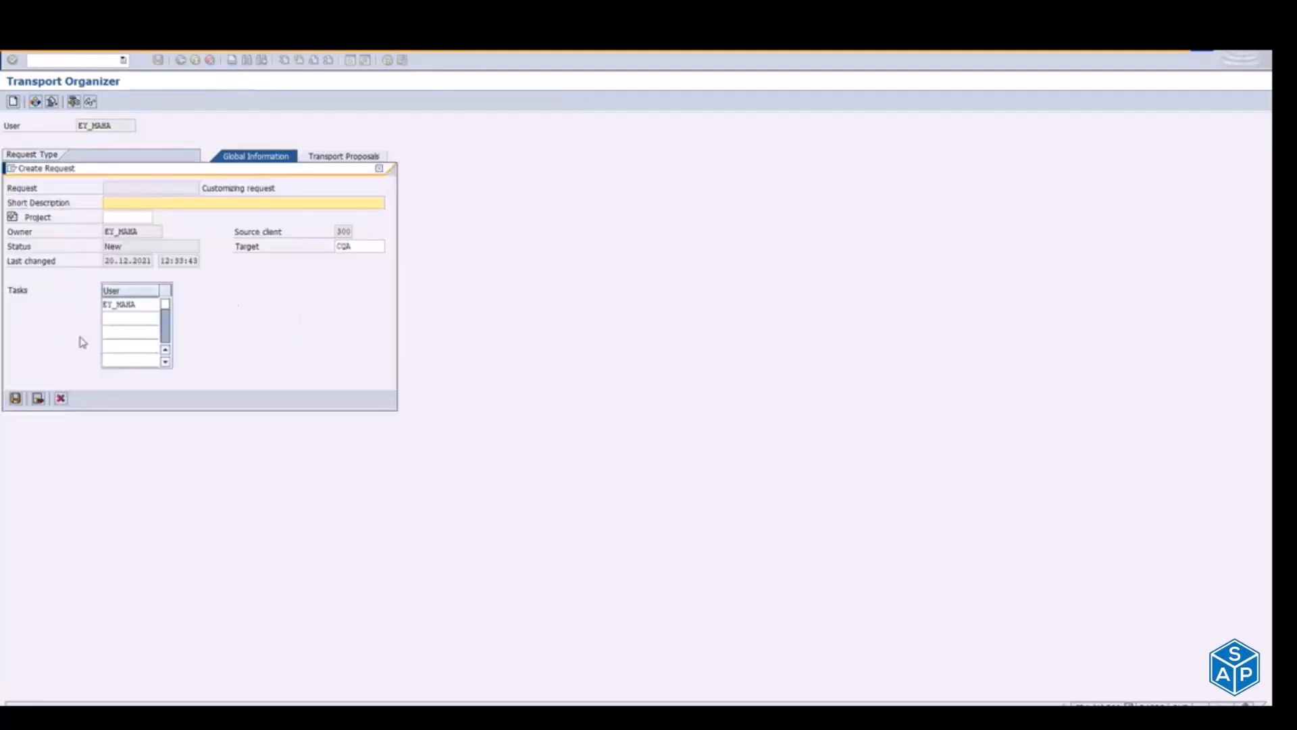
text(ZFIORI_TC)
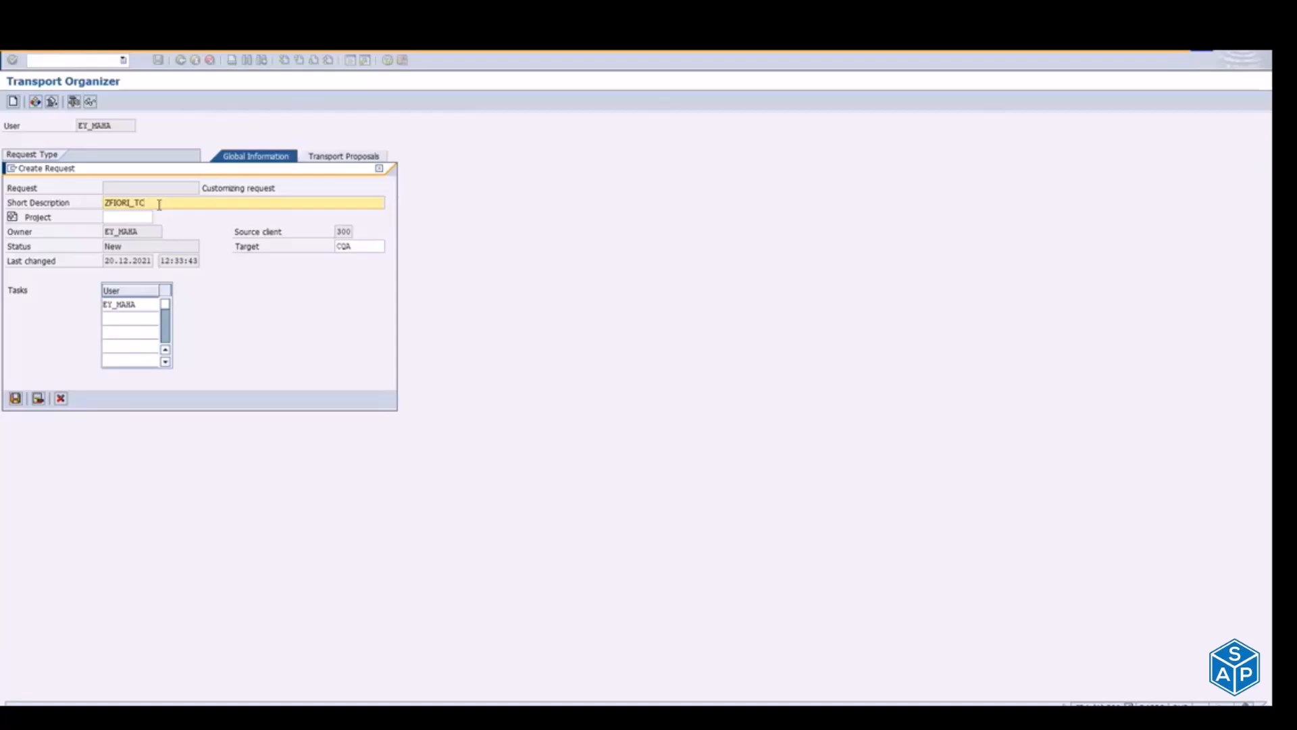
text(_DEMO_NC_20-12-21)
click(16, 398)
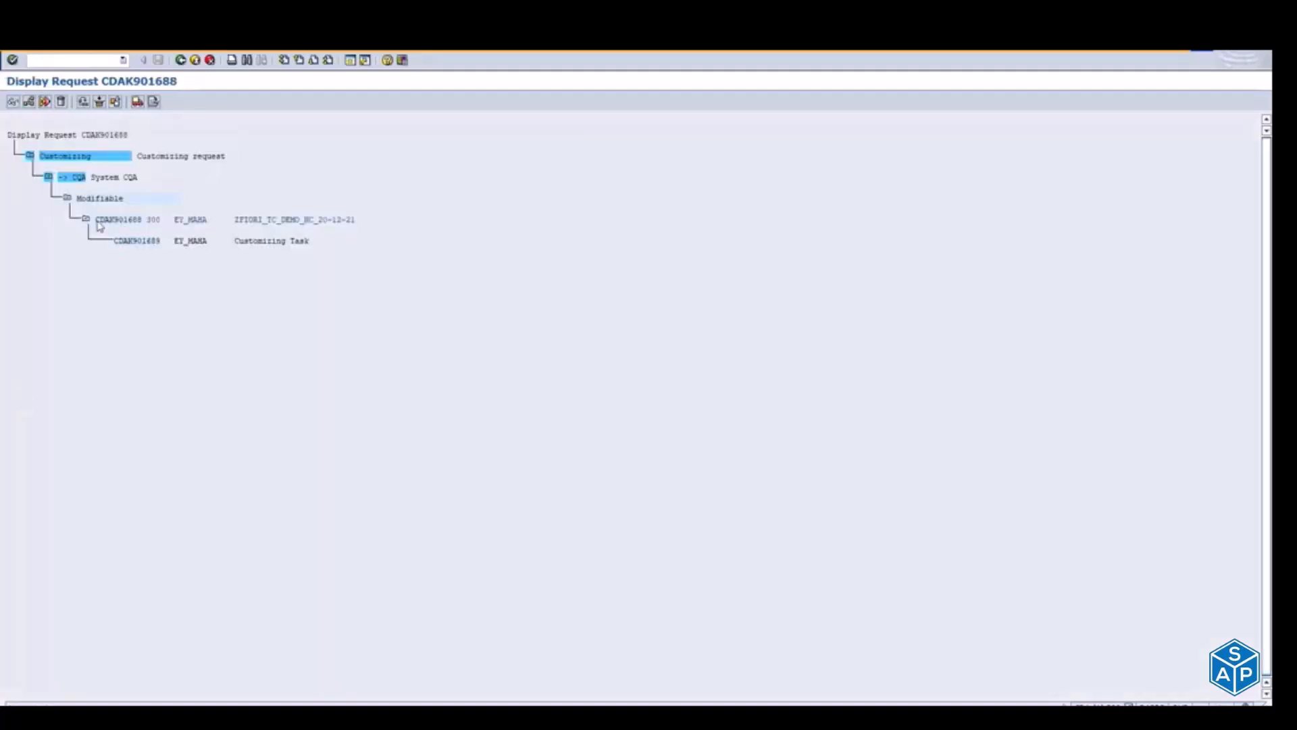
Step: Return to the launchpad designer and assign customizing request CDAK901688 - ZFIORI_TC_DEMO_NC_20-12-21 as its transport request
key(alt+Tab)
key(Tab)
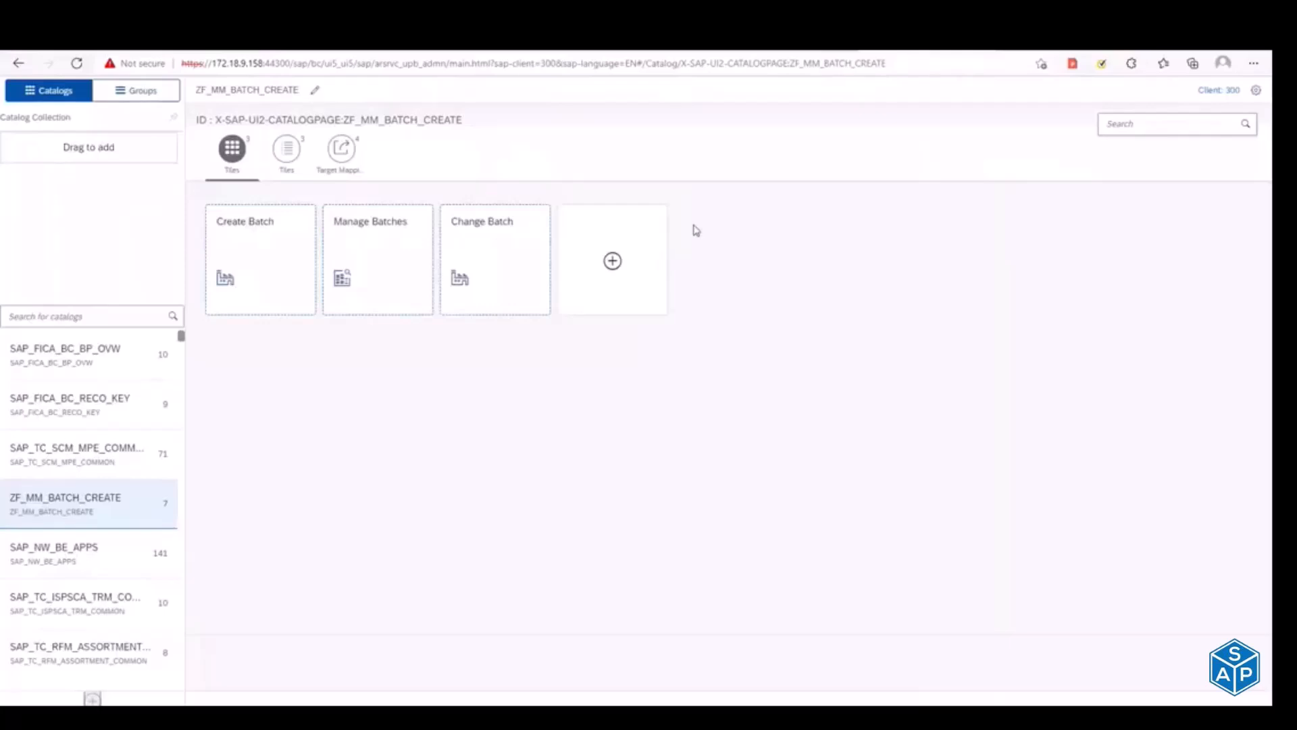
click(1261, 98)
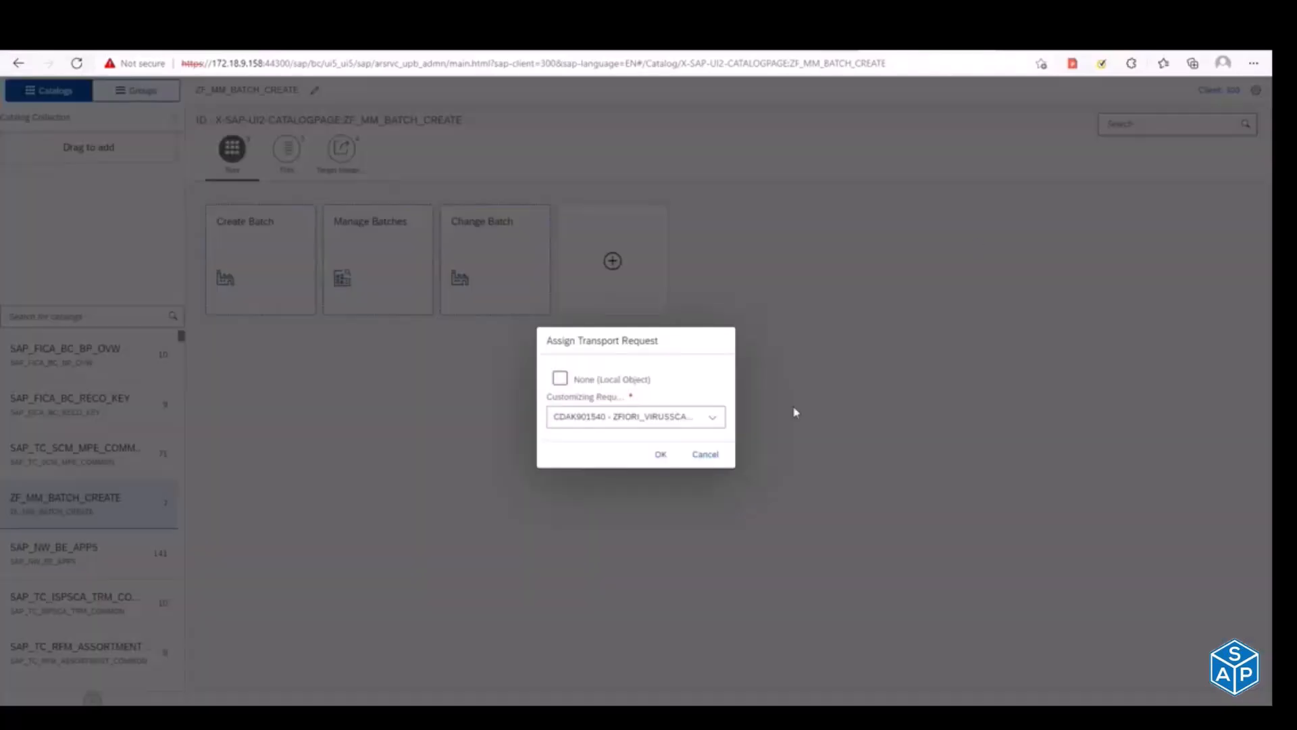
click(687, 422)
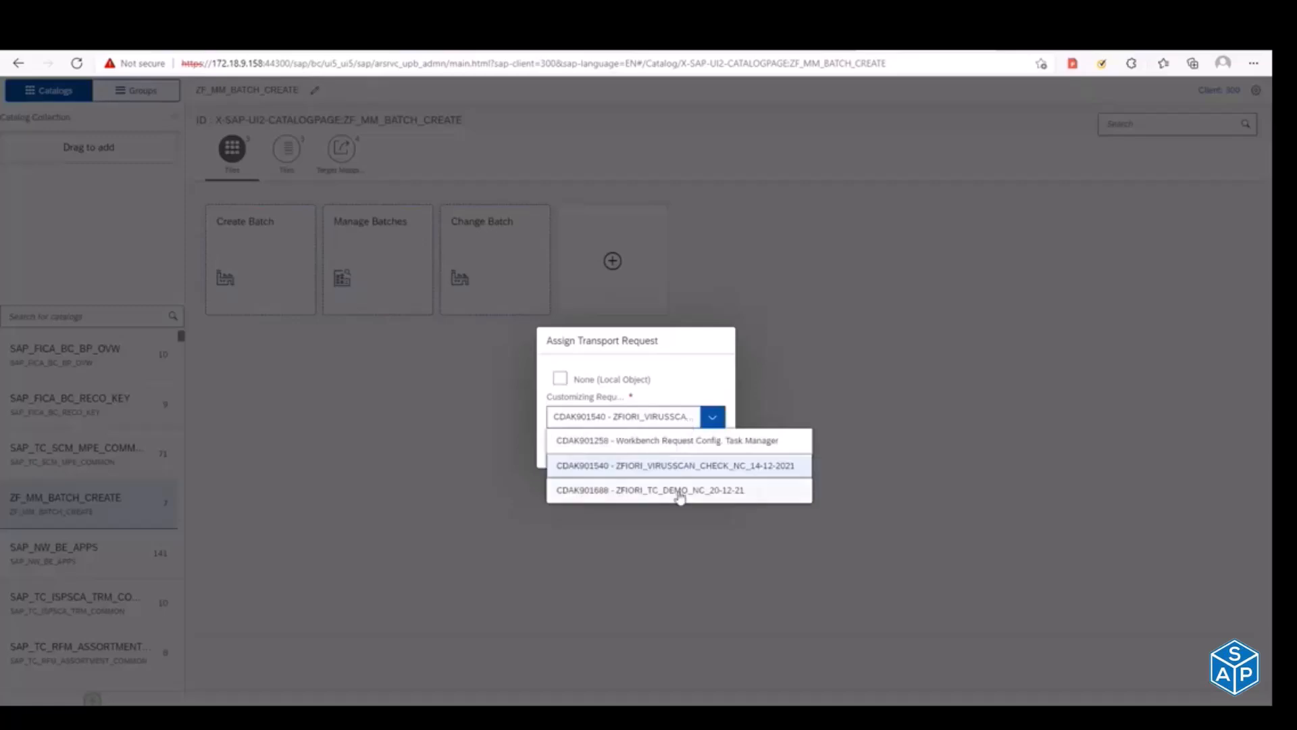
click(612, 493)
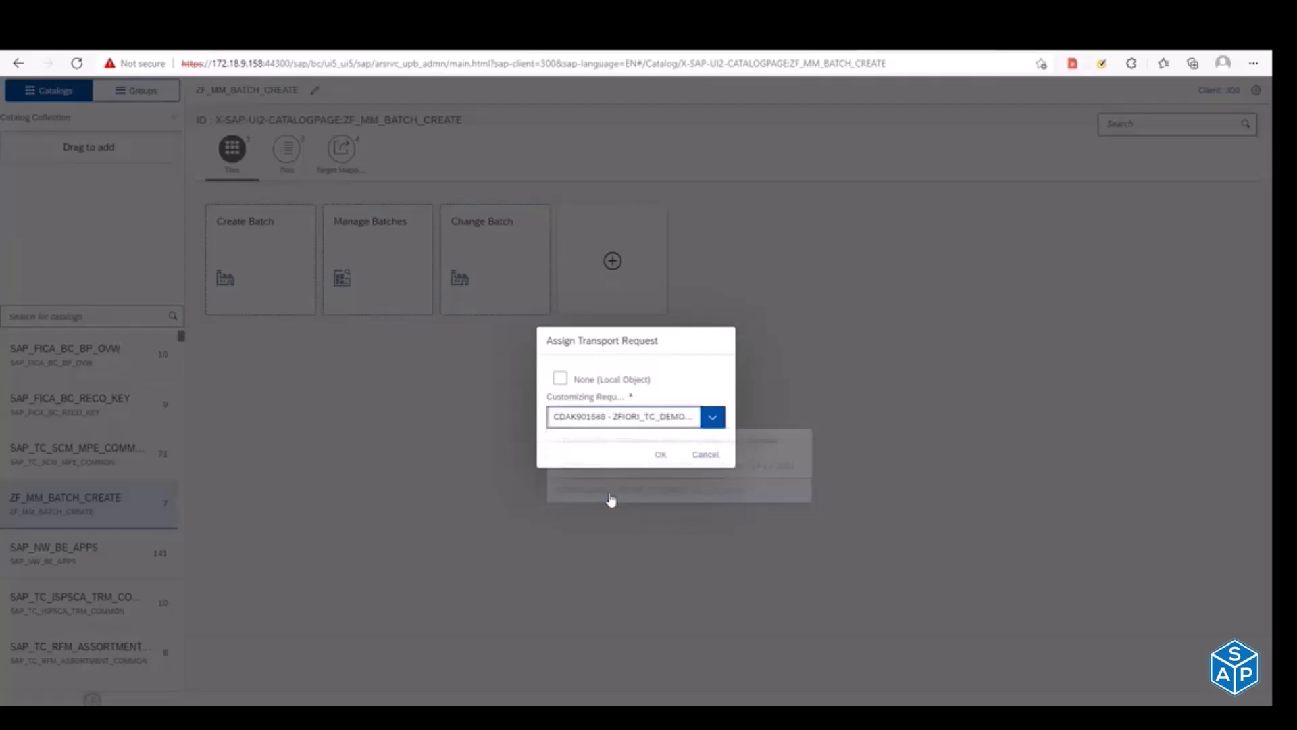
click(649, 461)
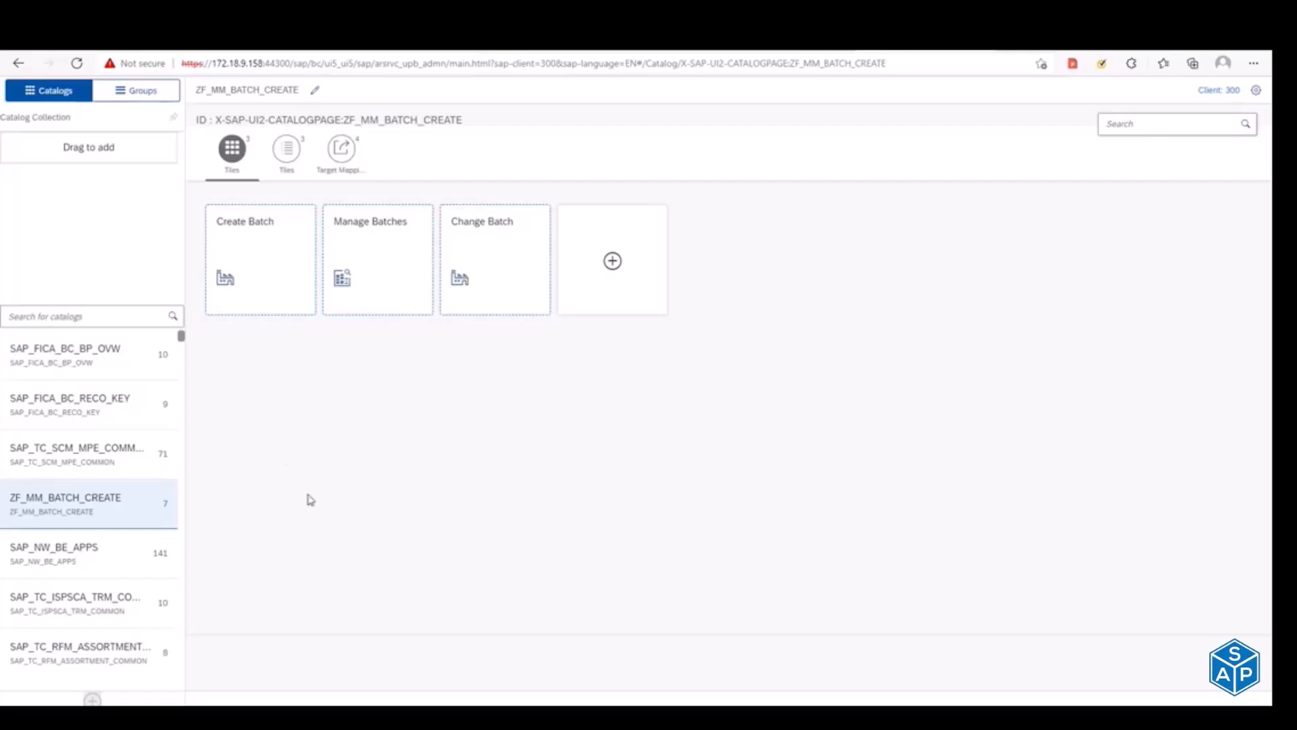
key(alt+Tab)
key(alt+Tab)
key(alt+Tab)
key(alt+Tab)
key(Escape)
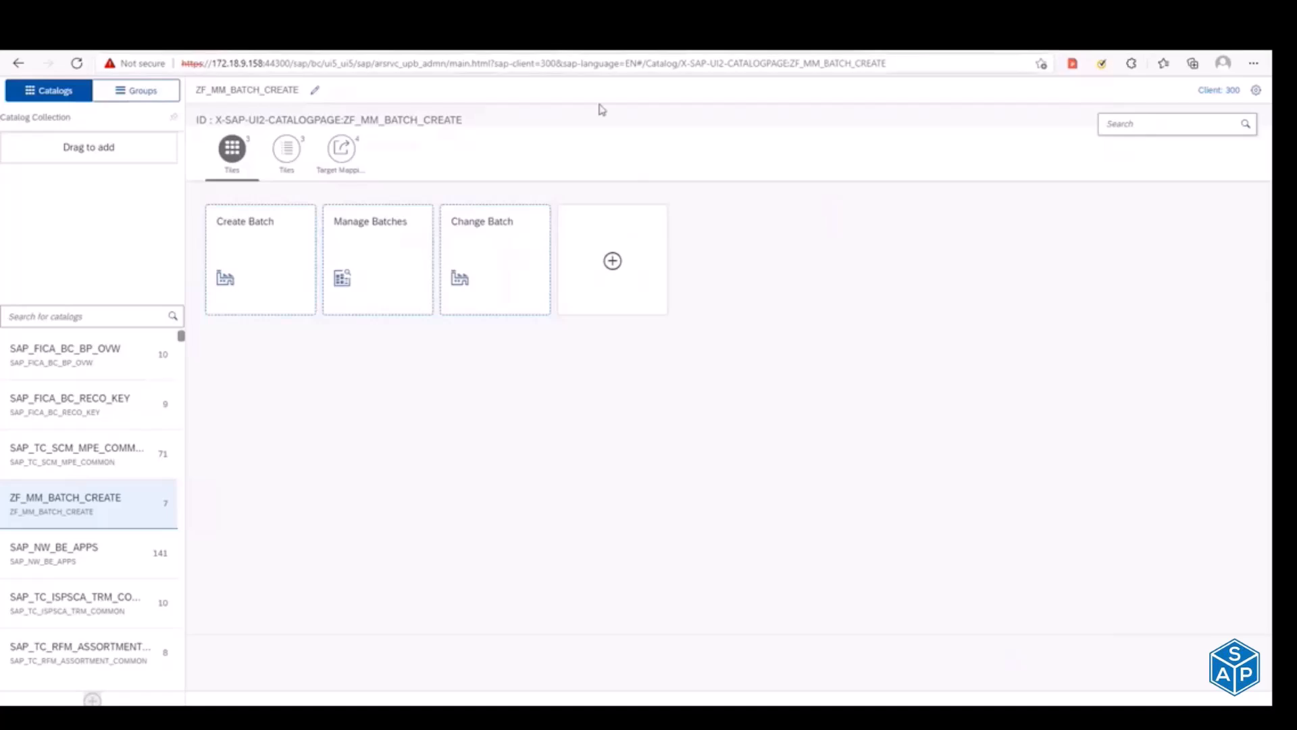
click(811, 39)
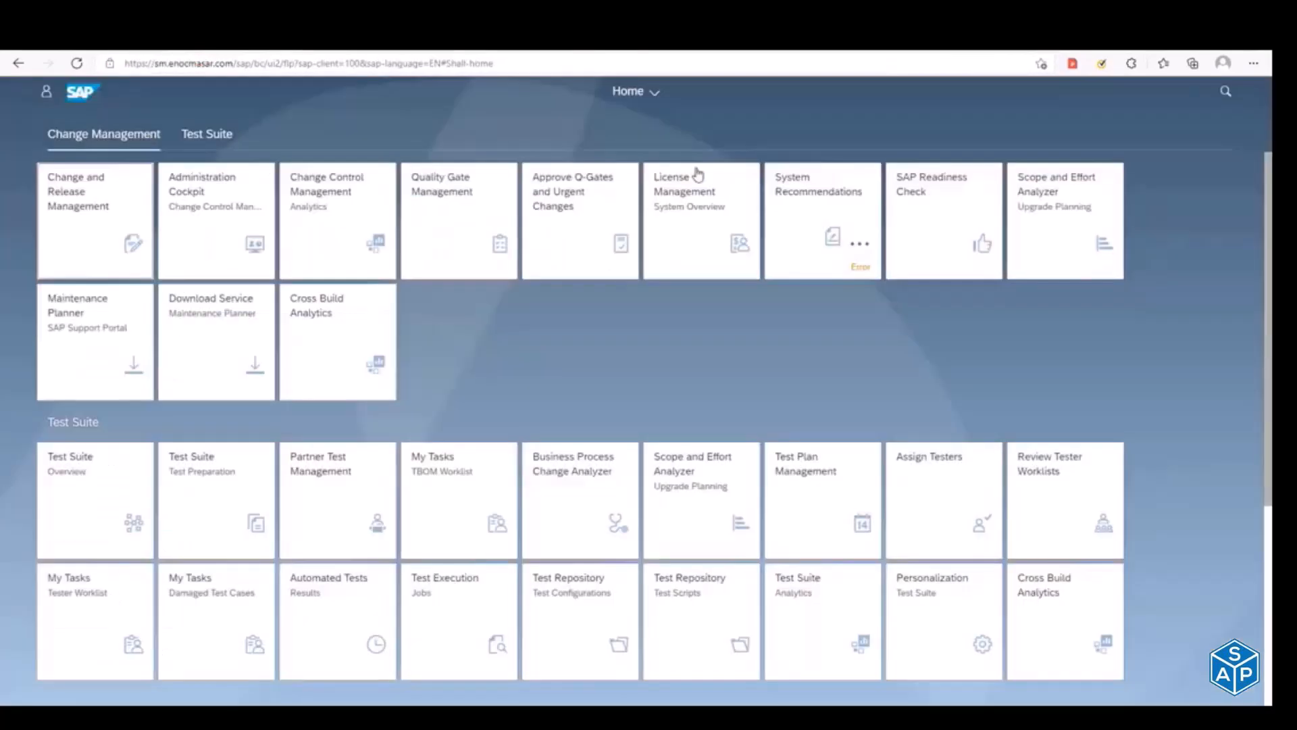
click(951, 41)
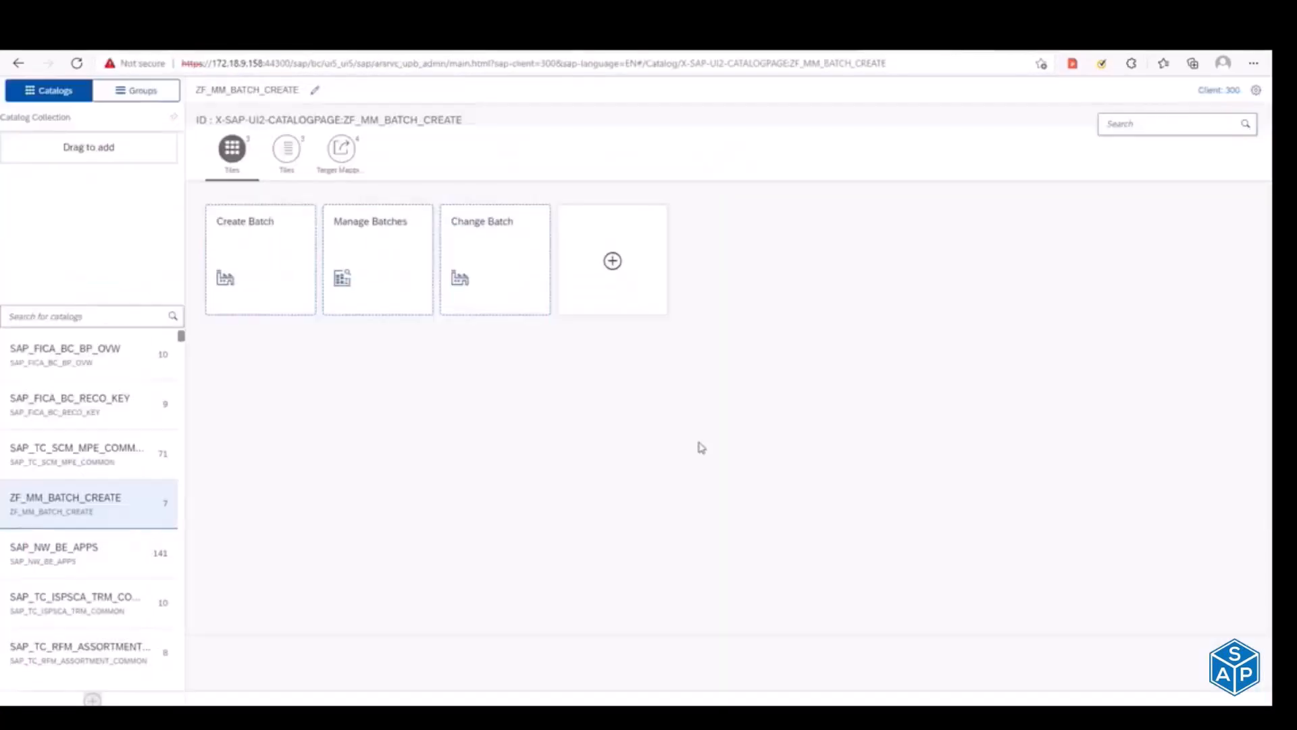
Step: Switch to the SAP Fiori apps reference library and search its apps for "manage sales"
key(alt+Tab)
key(alt+Tab)
key(alt+Tab)
key(alt+Tab)
key(alt+Tab)
key(alt+Tab)
click(59, 144)
text(manage p)
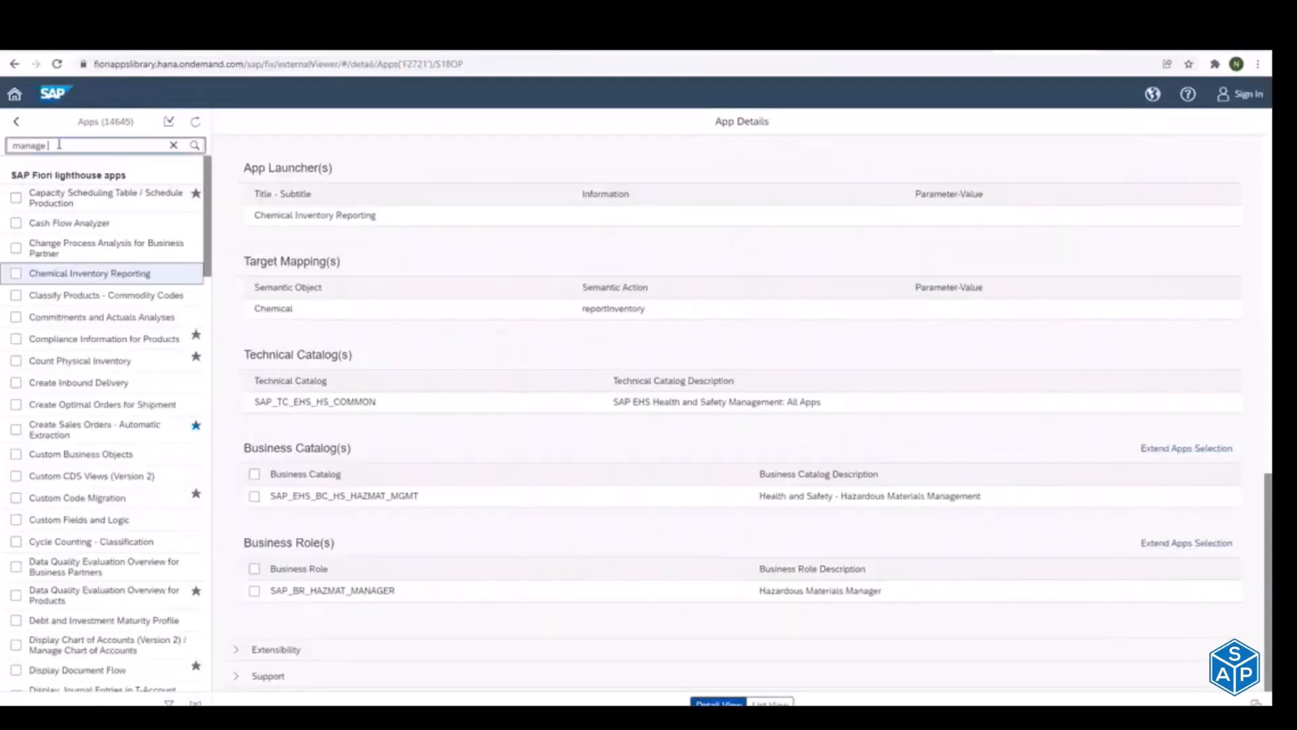
text(uchas)
key(BackSpace)
key(BackSpace)
key(BackSpace)
key(BackSpace)
text(sales)
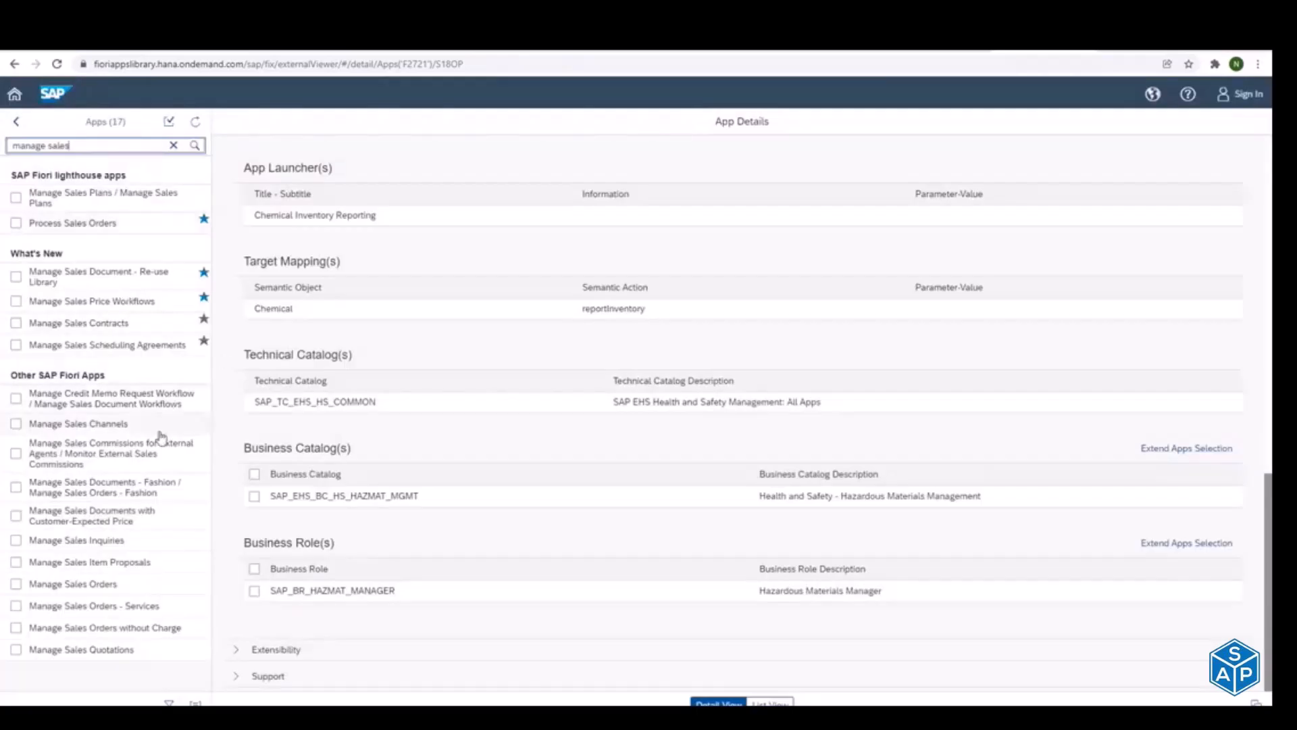
Step: Open the Manage Sales Orders app details and set the delivery version to SAP S/4HANA 2020
click(102, 585)
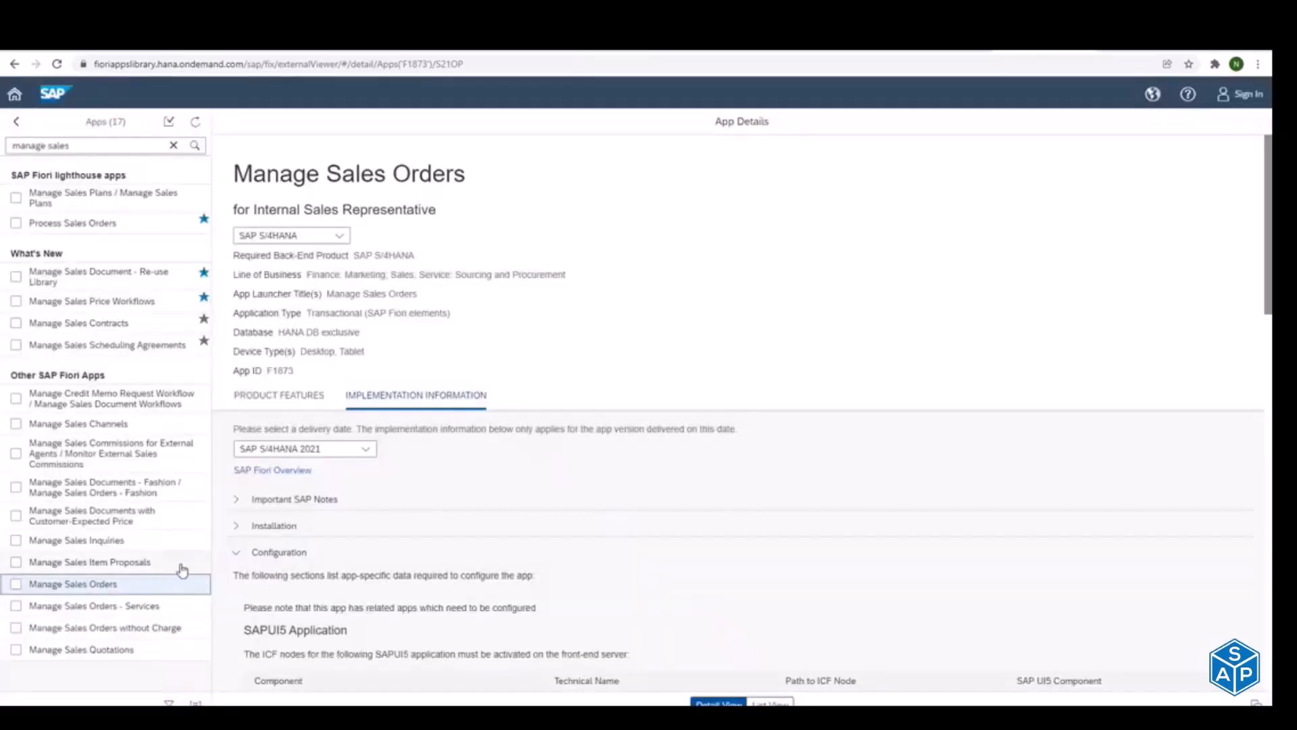
click(352, 448)
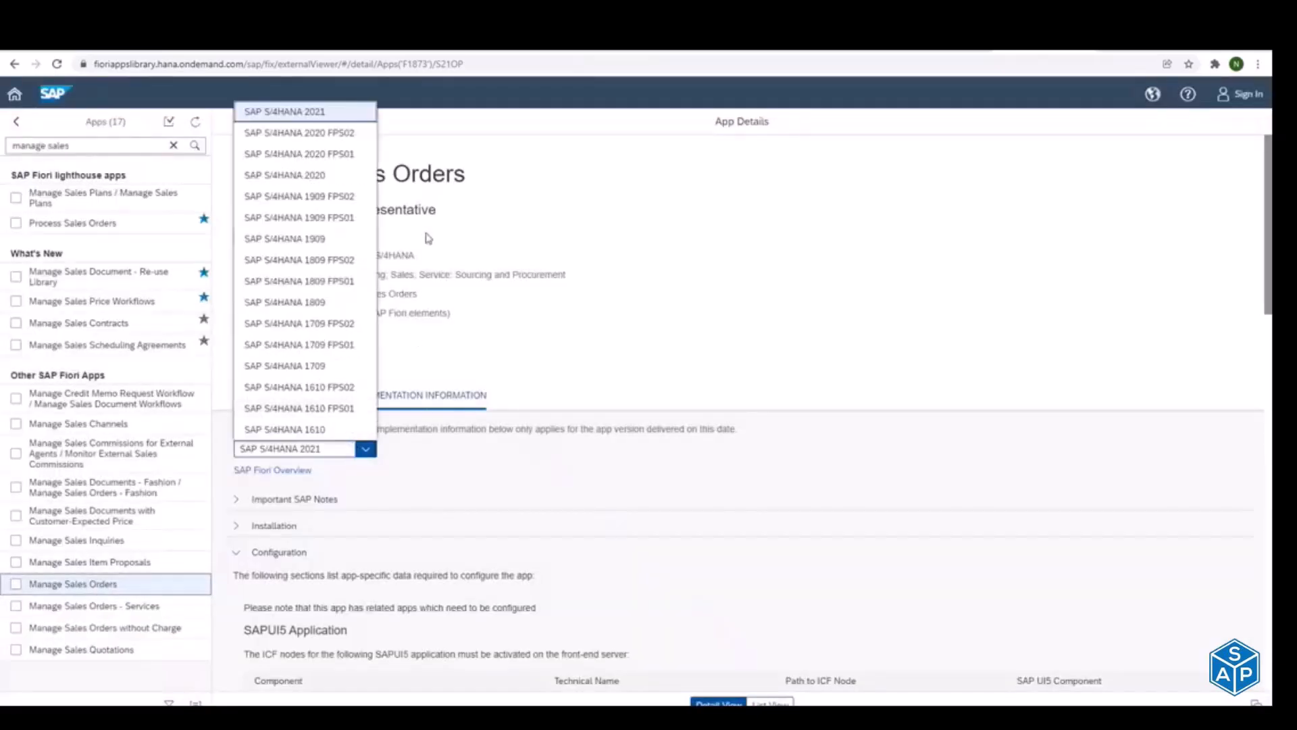
click(307, 177)
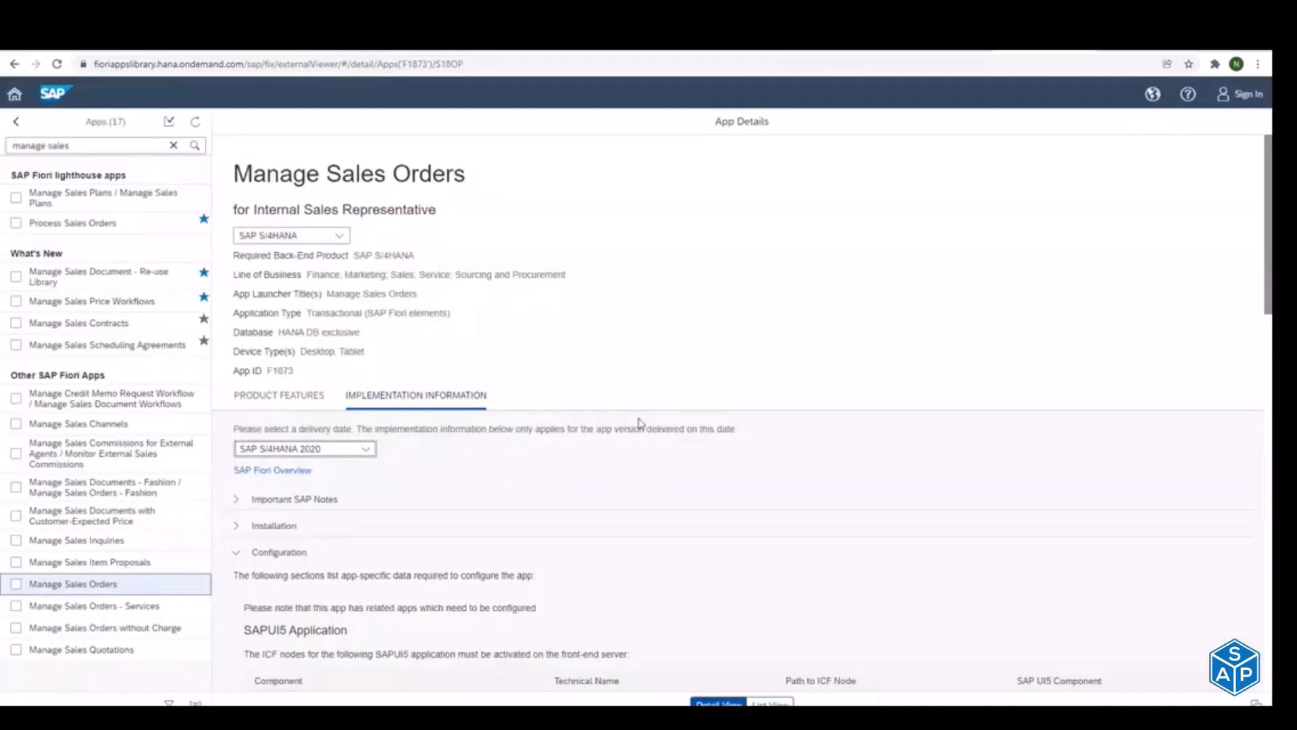
Step: Find the technical catalog entry in the configuration details of Manage Sales Orders and select its row
drag(1270, 240, 1271, 551)
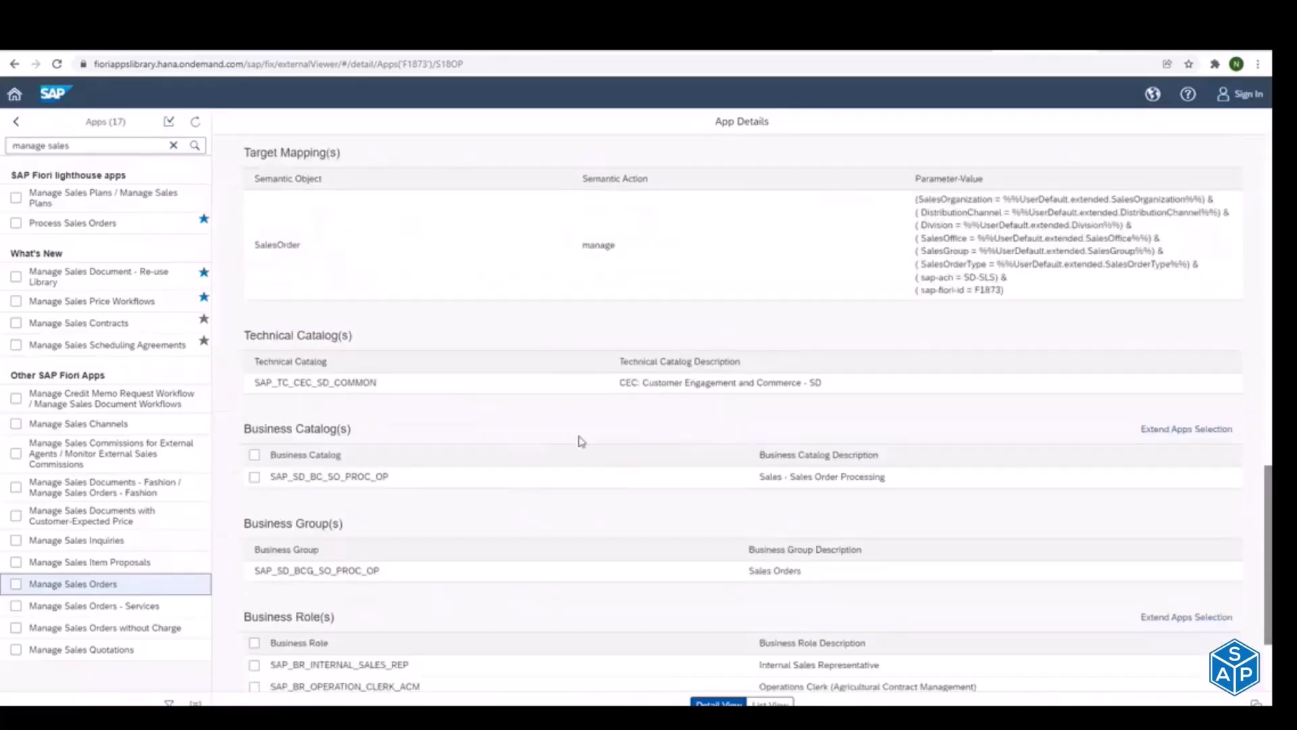
drag(245, 333, 376, 382)
click(340, 383)
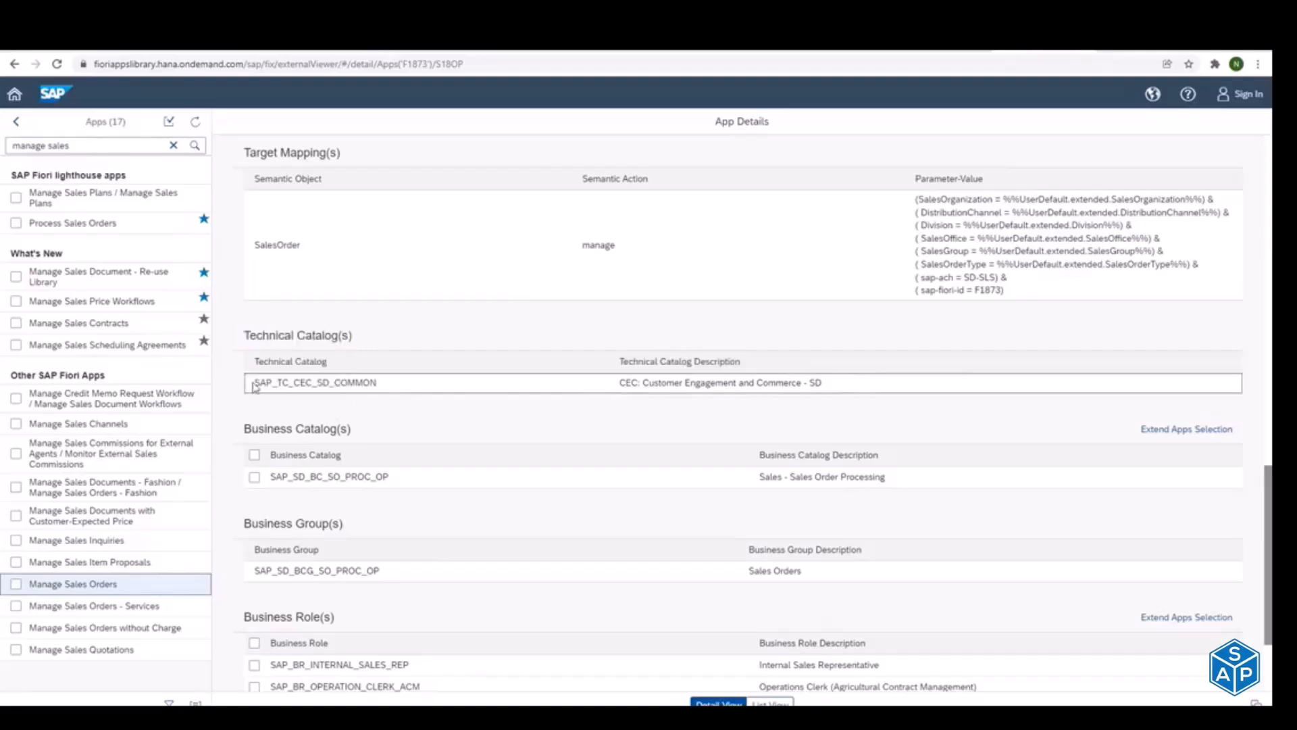
Step: Copy the technical catalog name SAP_TC_CEC_SD_COMMON, return to the launchpad designer and start a new standard catalog titled Sales_Report
double_click(376, 384)
key(ctrl+c)
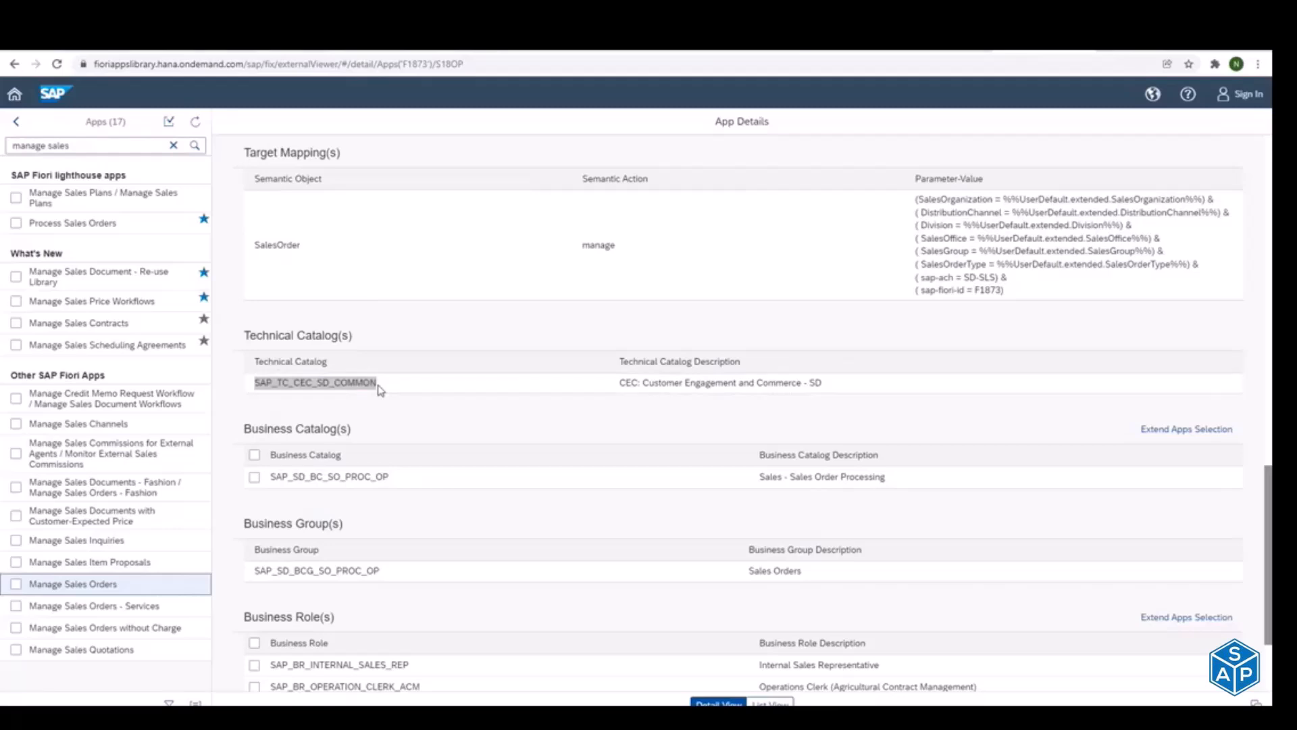
key(alt+Tab)
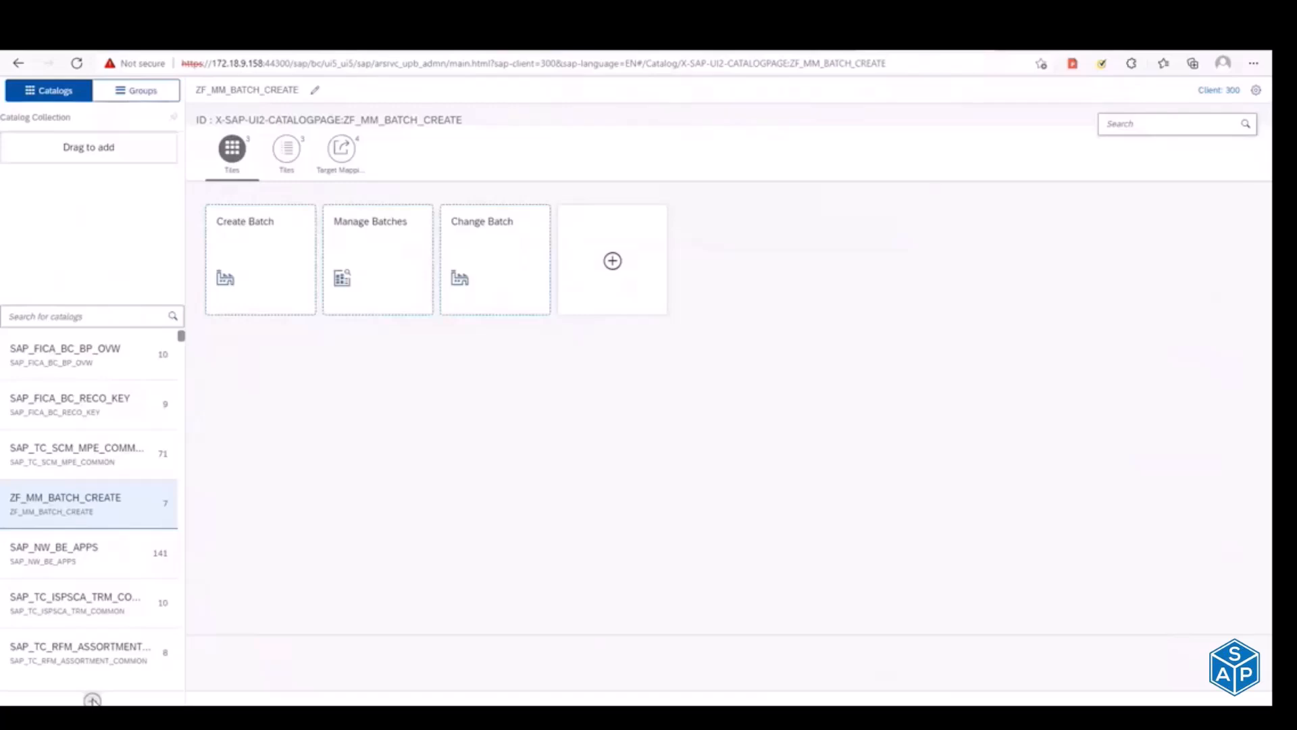
click(93, 700)
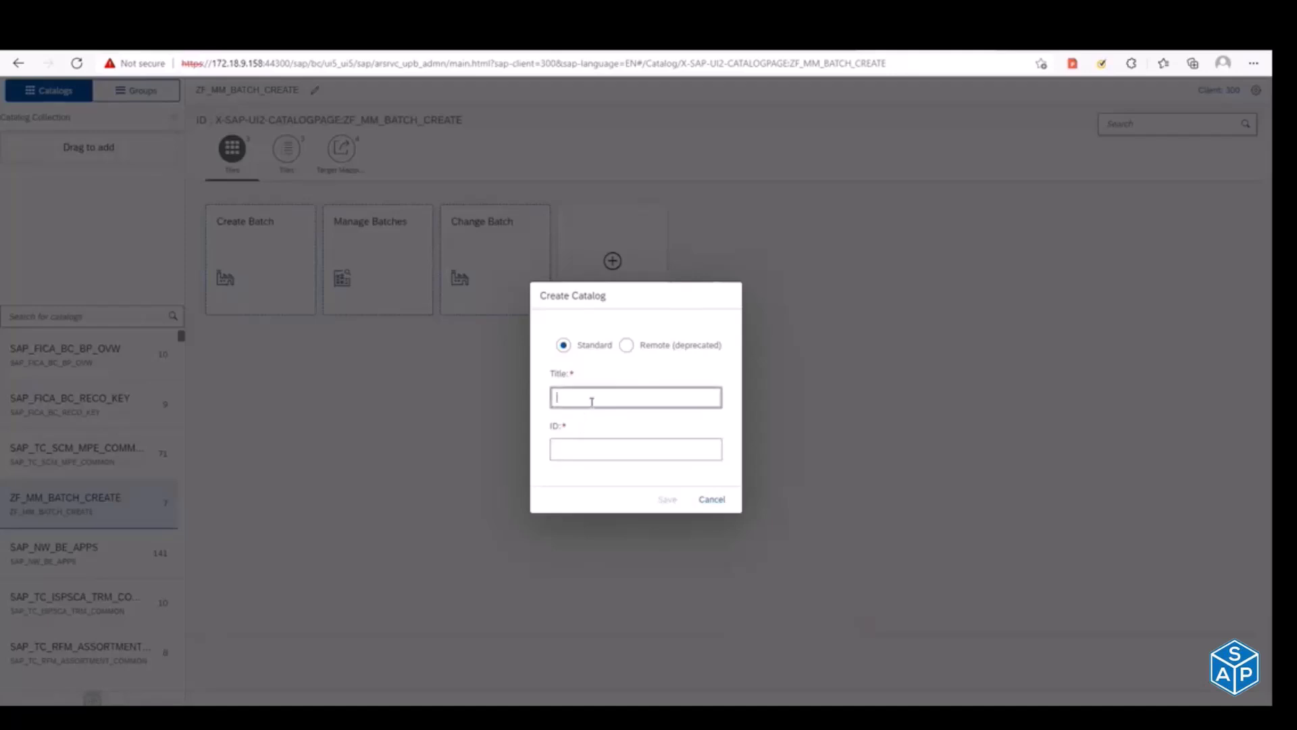
text(Sales_ Report)
Step: Paste the copied technical catalog name as the new catalog's ID and replace its SAP_ prefix with Z
click(597, 446)
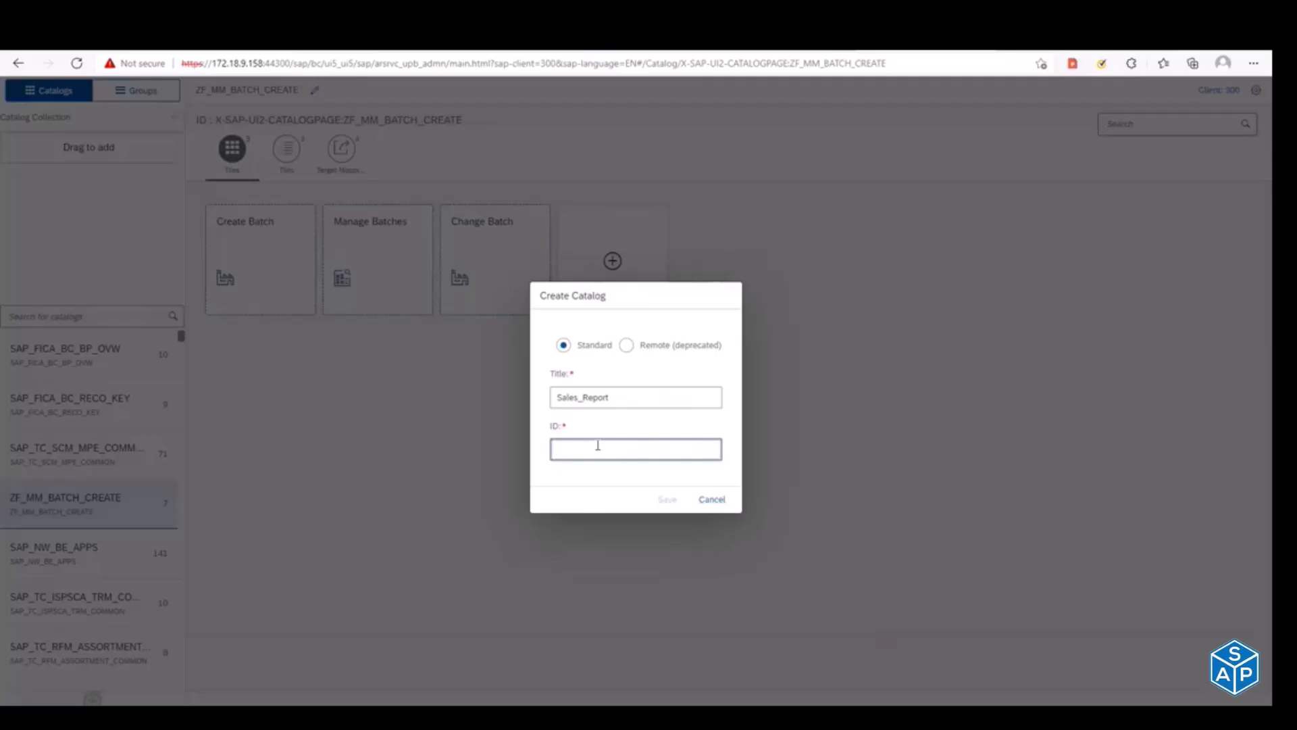
key(ctrl+v)
drag(574, 450, 520, 455)
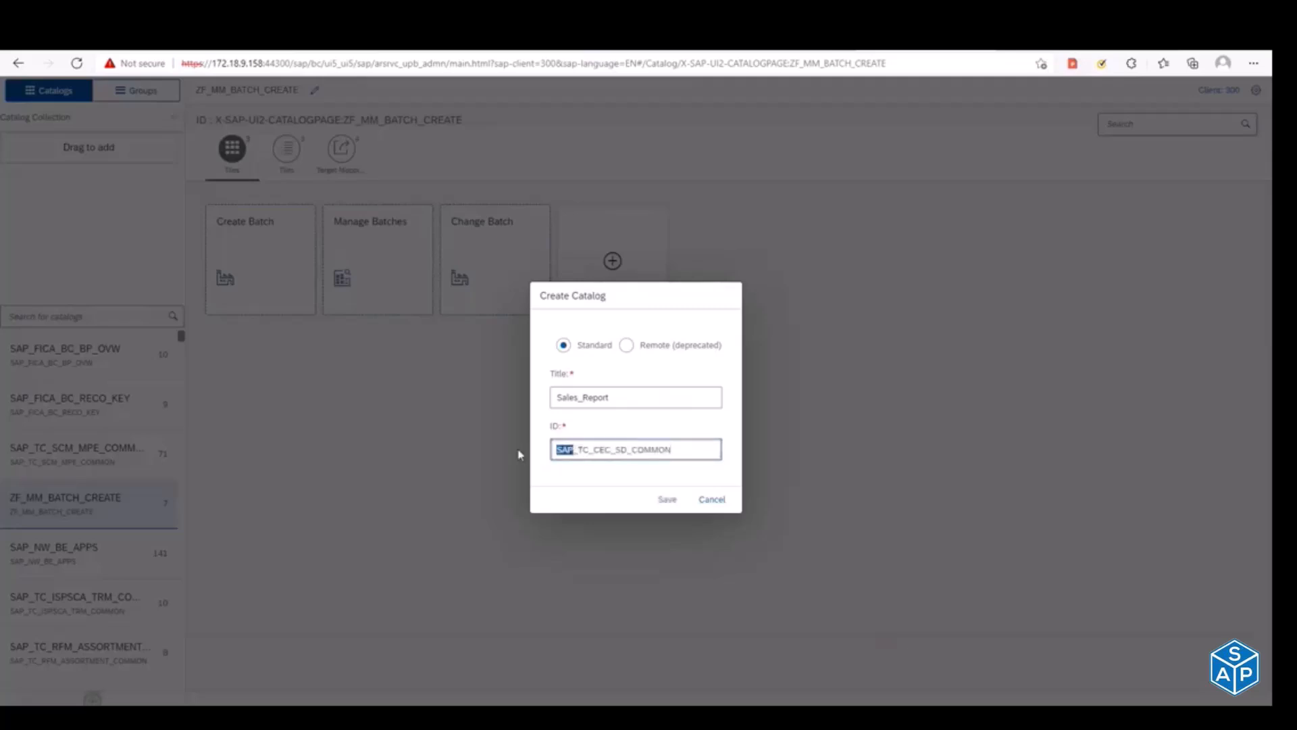
text(Z)
key(Delete)
Step: Change the rest of the catalog ID so it reads ZTC_Sales_Display and save the new catalog
key(shift+Right)
key(shift+Right)
key(shift+Right)
key(shift+Right)
key(shift+Right)
key(shift+Right)
key(shift+Right)
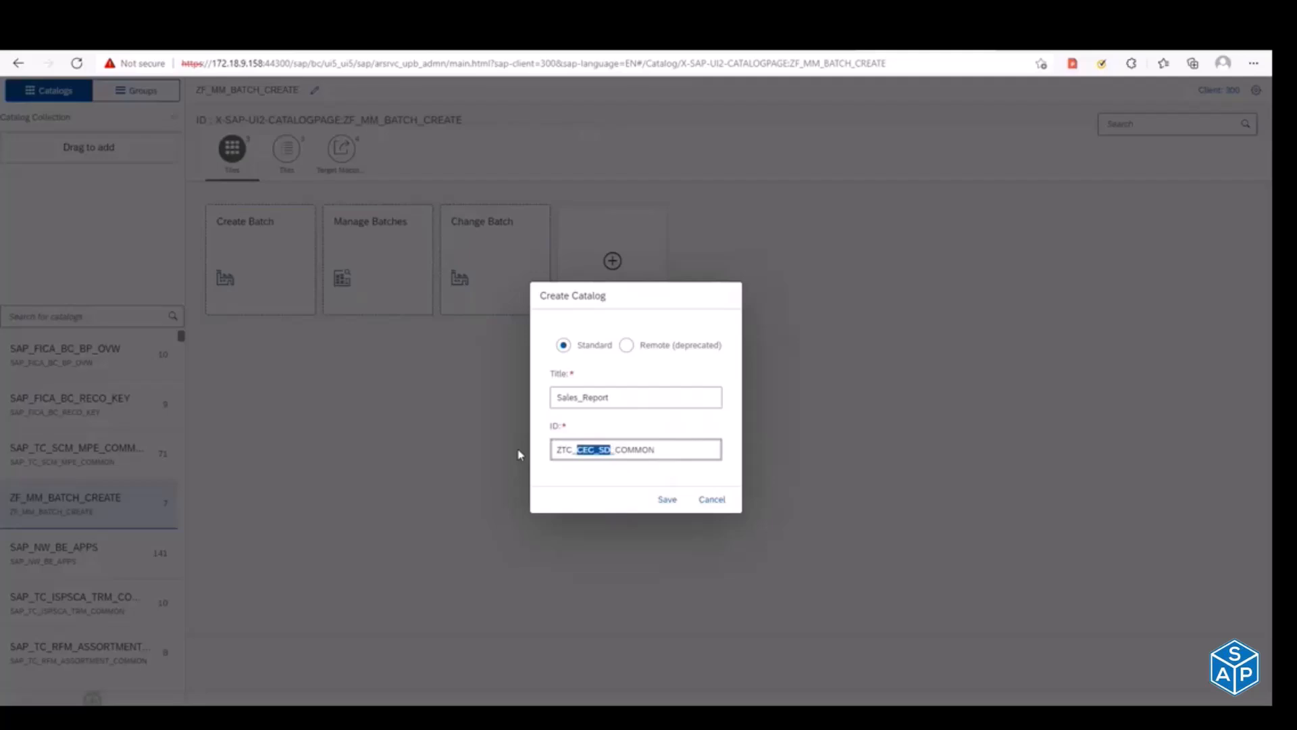
text(Sales)
key(shift+Right)
key(shift+Right)
key(shift+Right)
key(shift+Right)
key(shift+Right)
key(shift+Right)
text(Display)
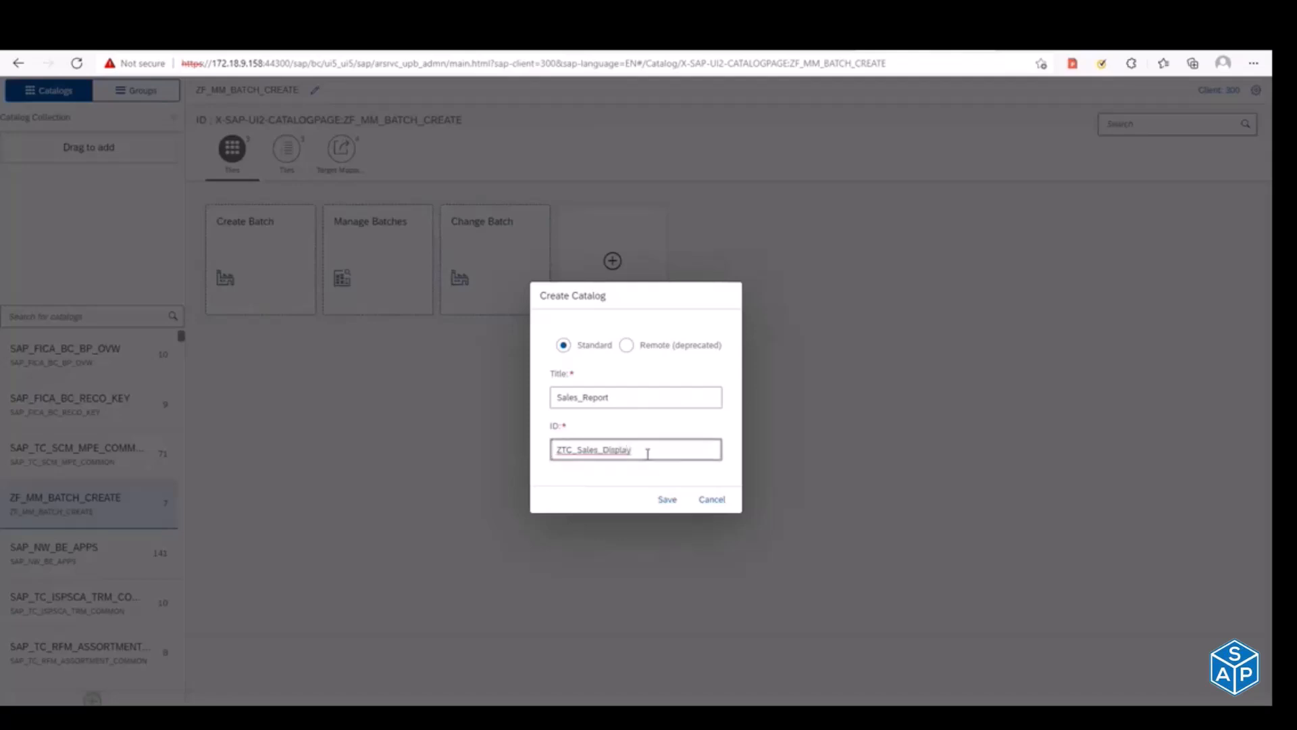
key(ctrl+a)
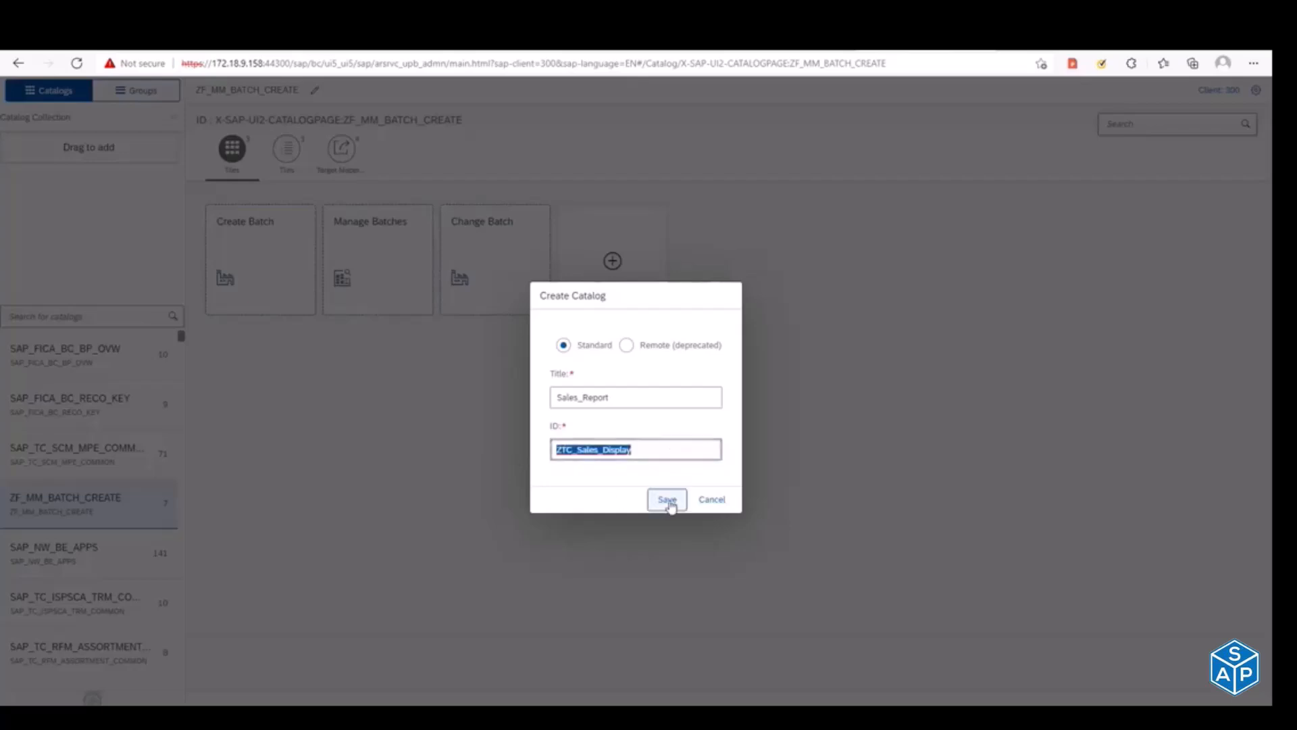
click(669, 500)
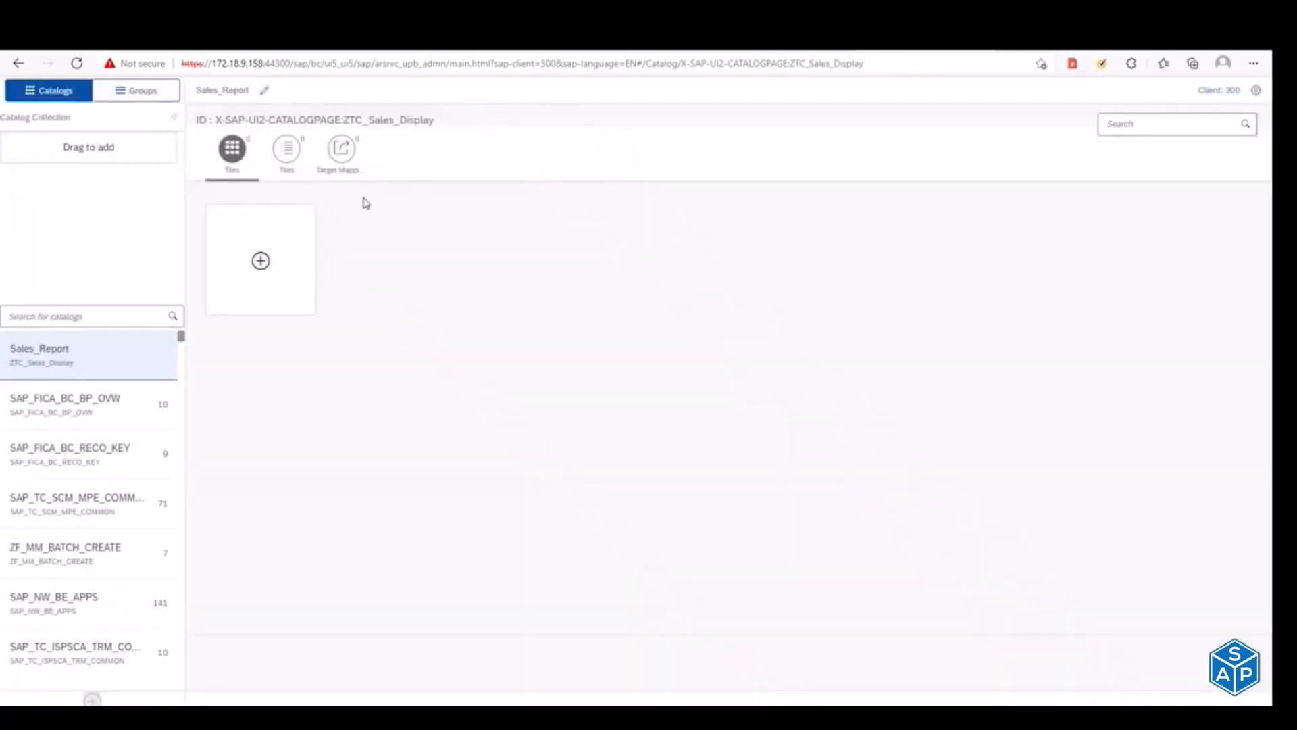
drag(345, 119, 440, 120)
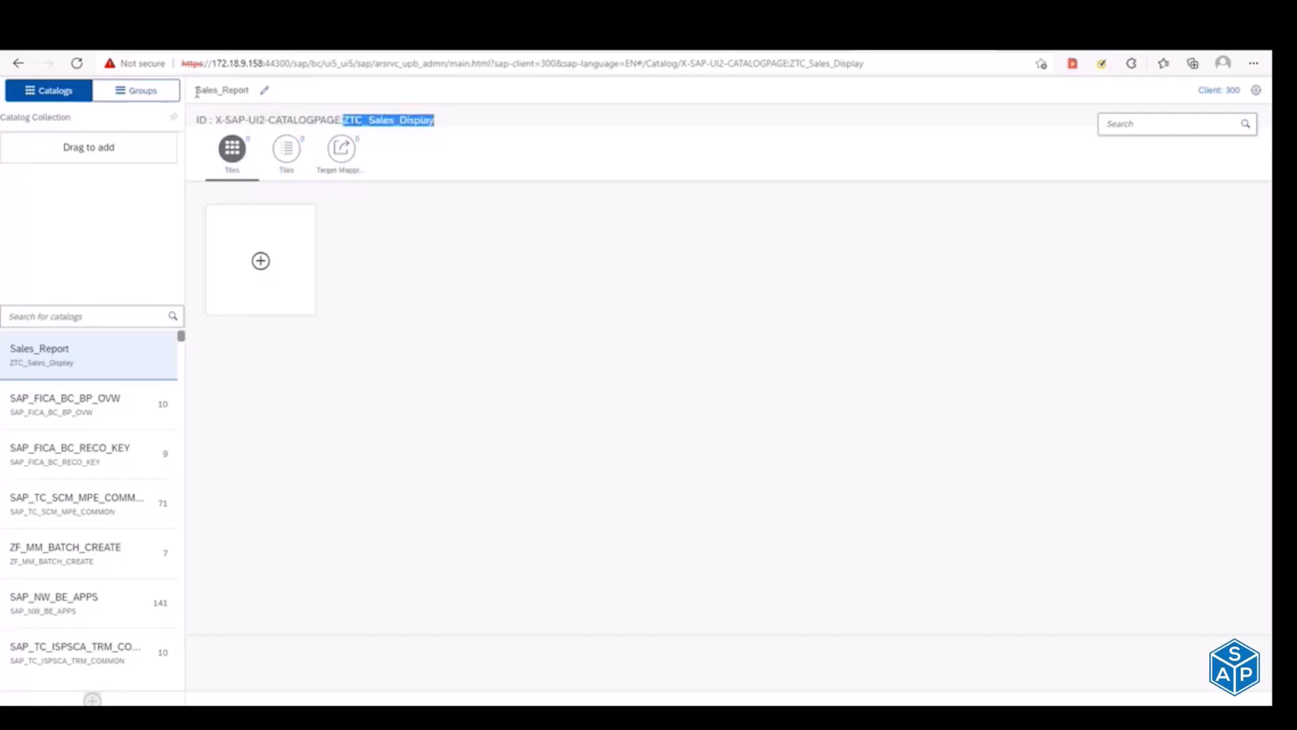
click(258, 267)
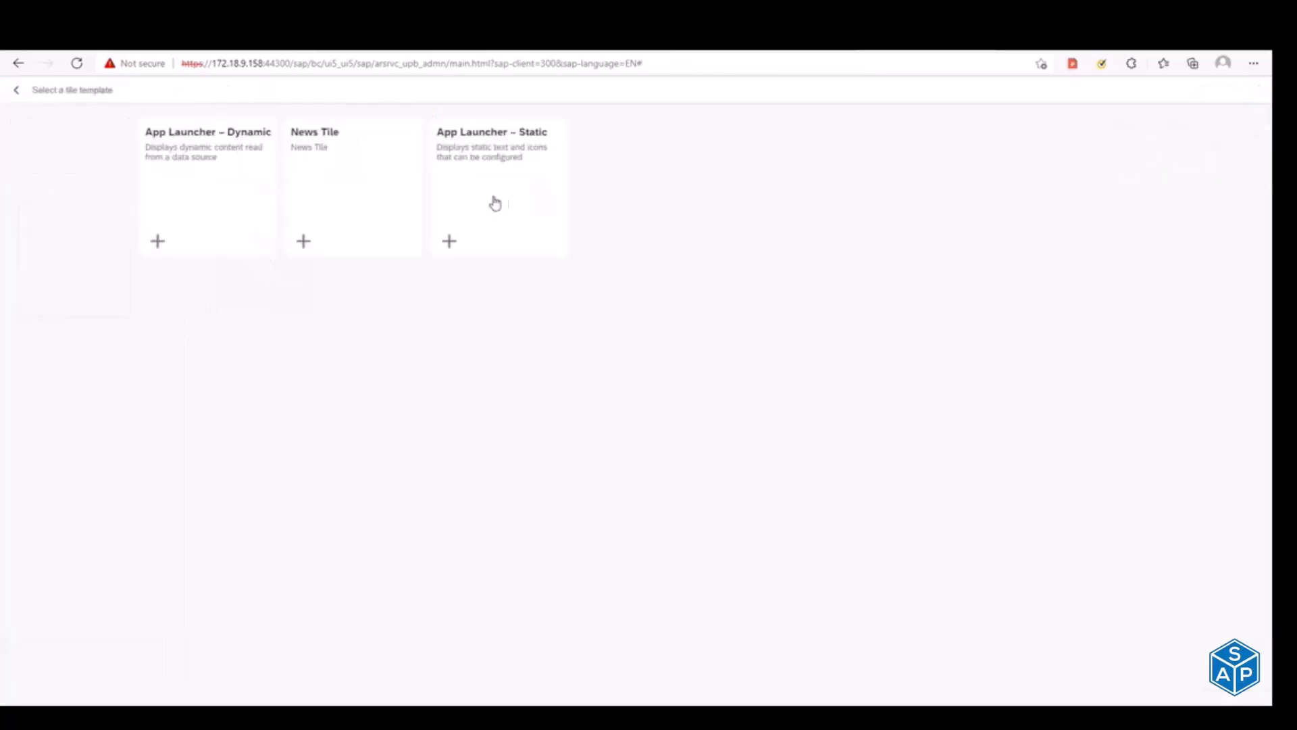
click(500, 201)
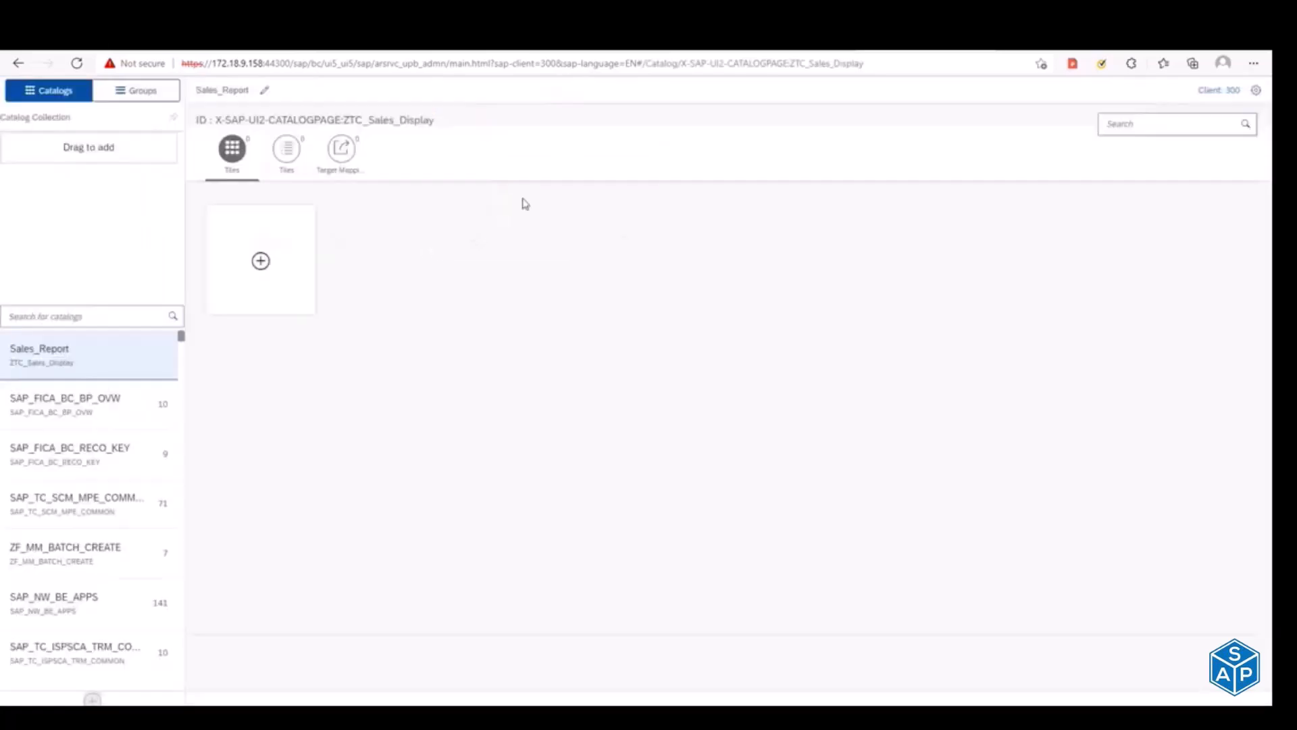
click(316, 153)
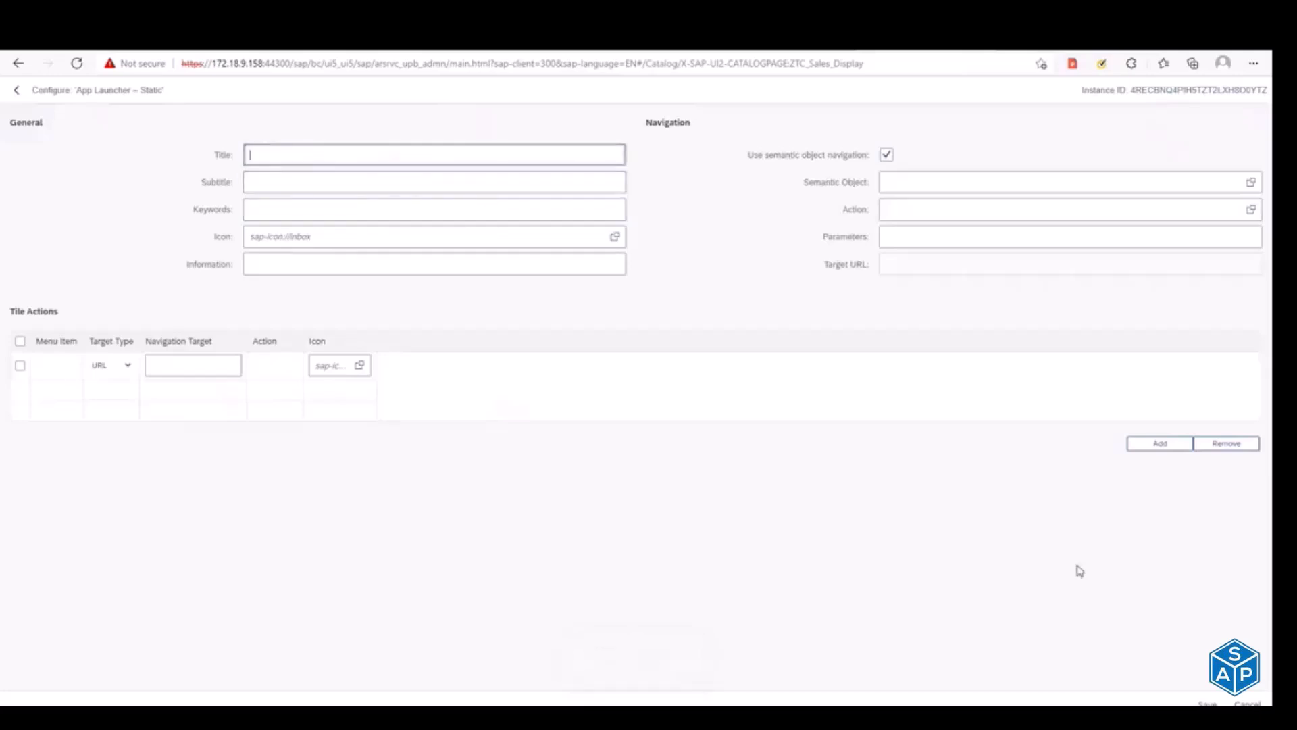
click(1247, 703)
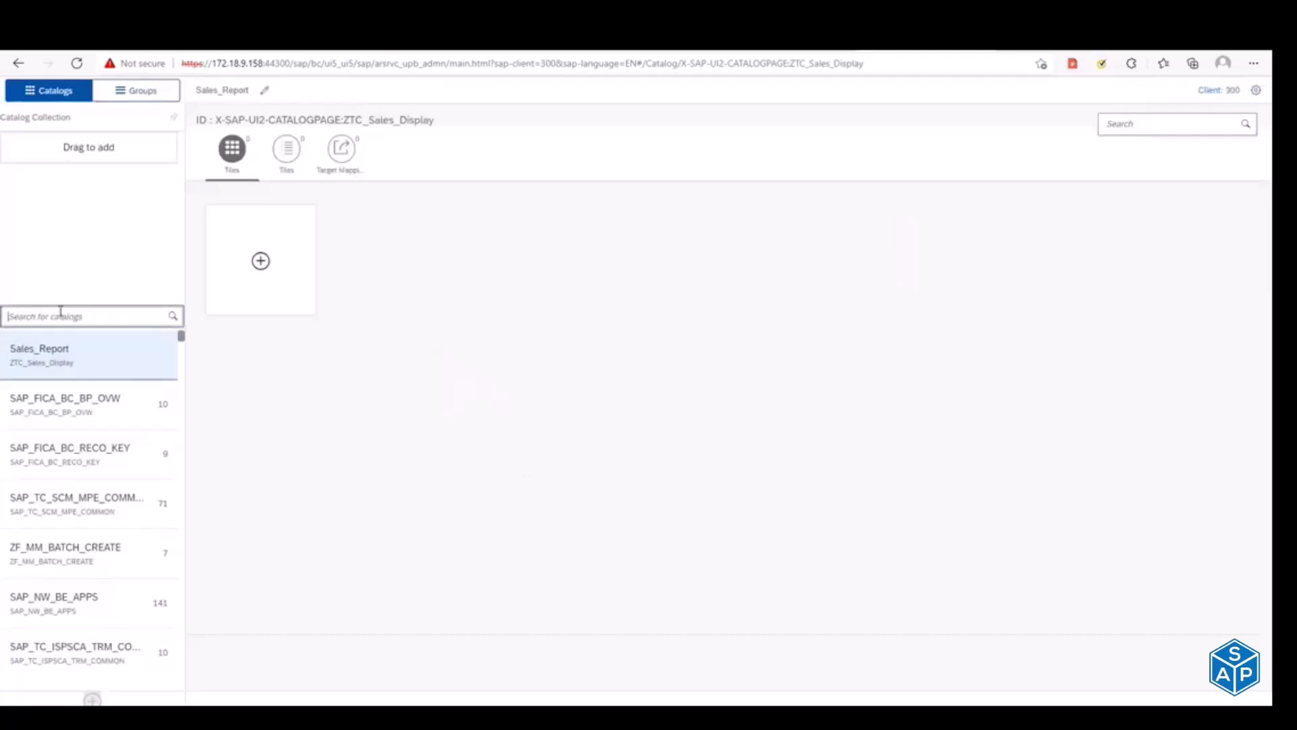
Step: Search the catalogs for SAP_TC_CEC_SD_COMMON and open the Customer Engagement and Commerce catalog
key(alt+Tab)
click(58, 317)
key(ctrl+v)
key(Return)
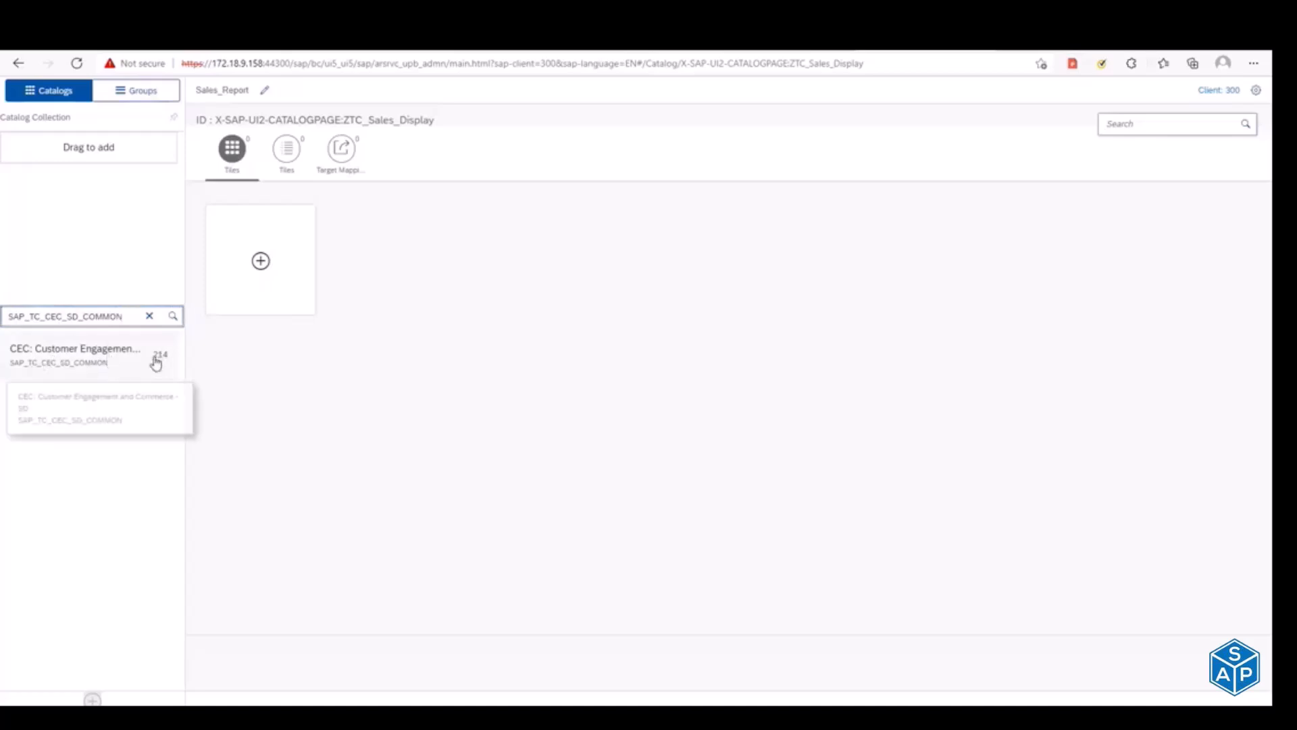
click(70, 365)
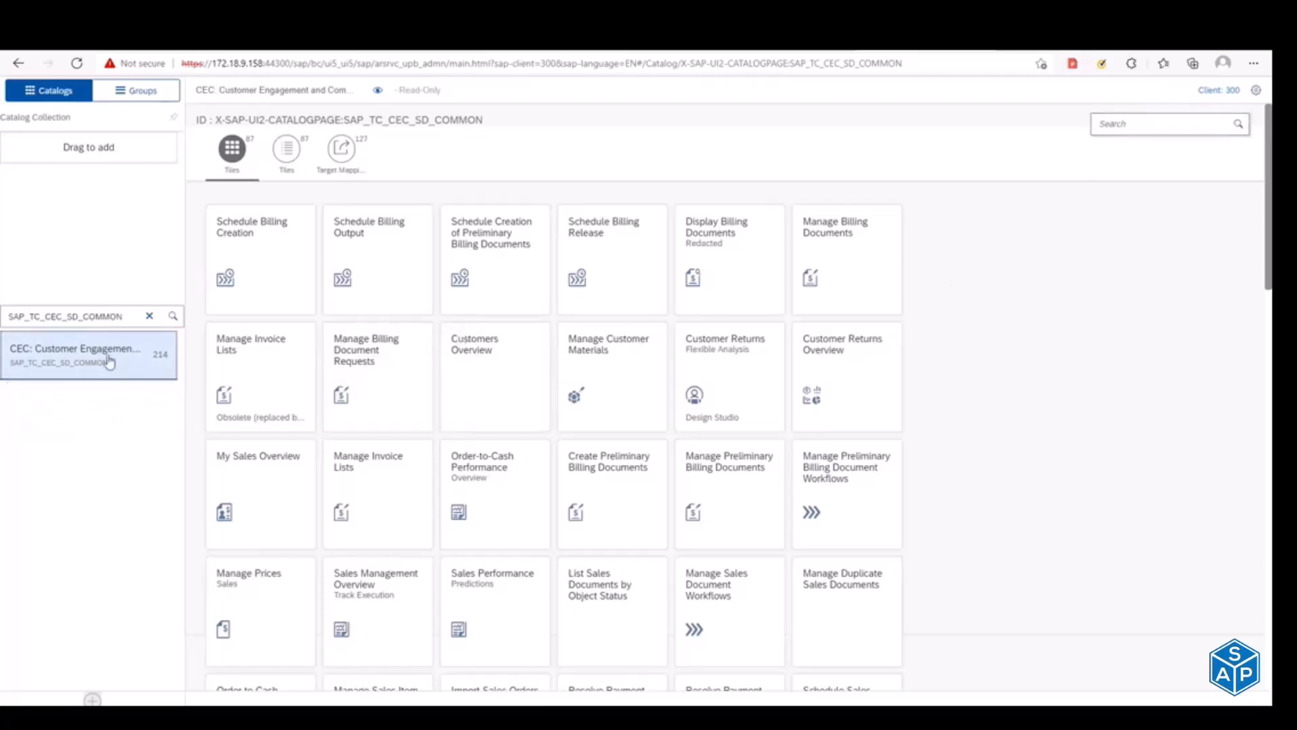
Step: Start a search within the catalog and review the target mapping and technical catalog of Manage Sales Orders in the reference library
key(alt+Tab)
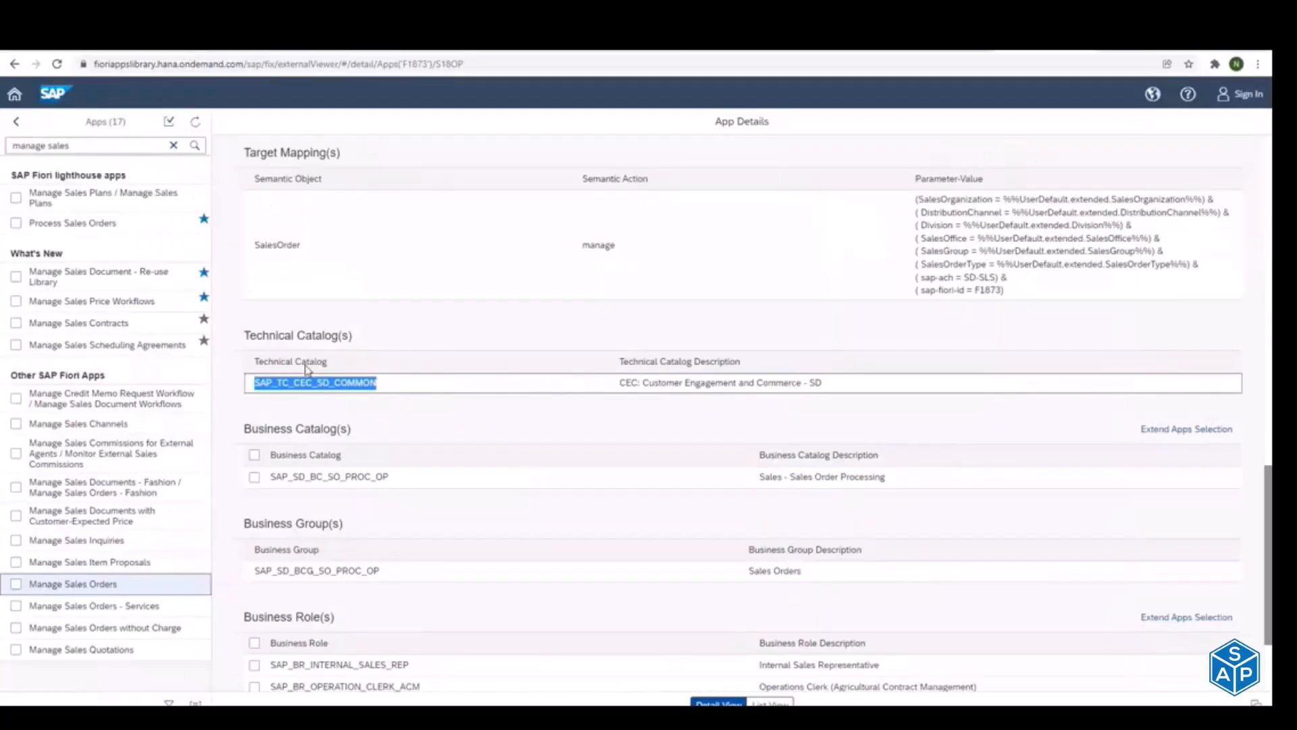
key(alt+Tab)
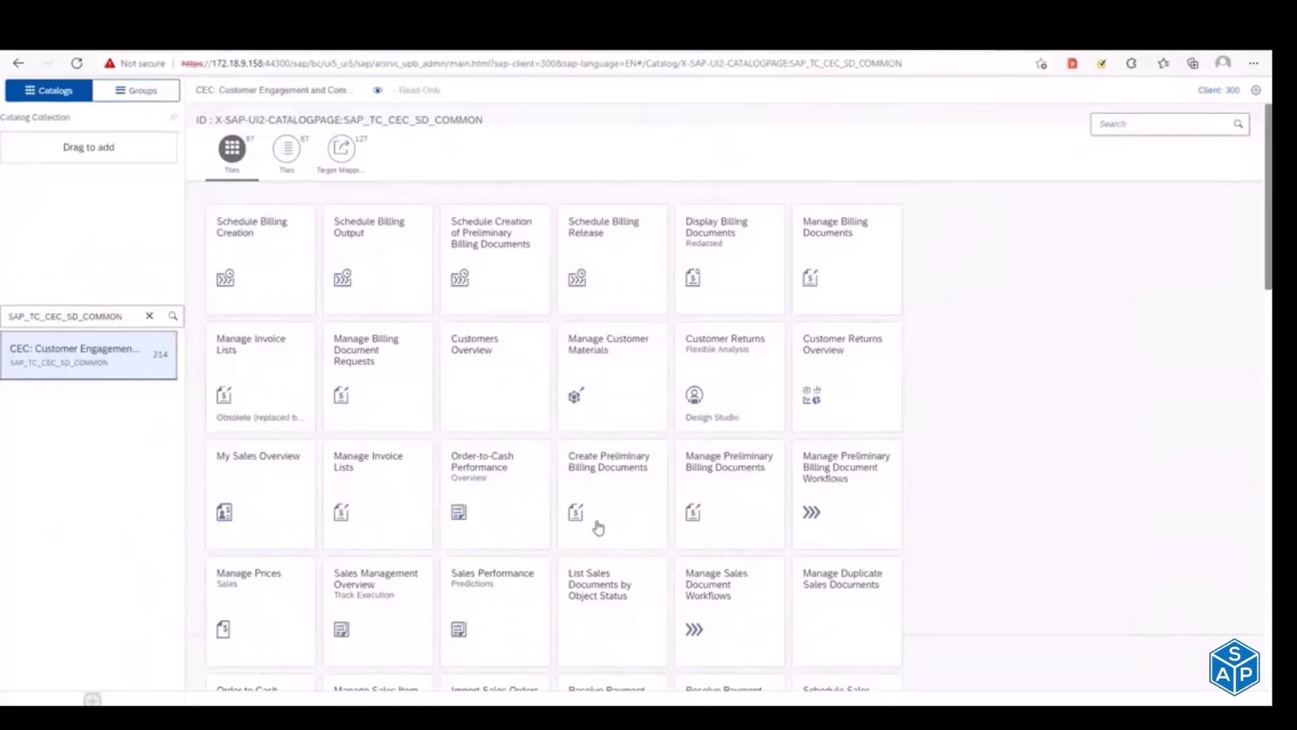
click(1119, 126)
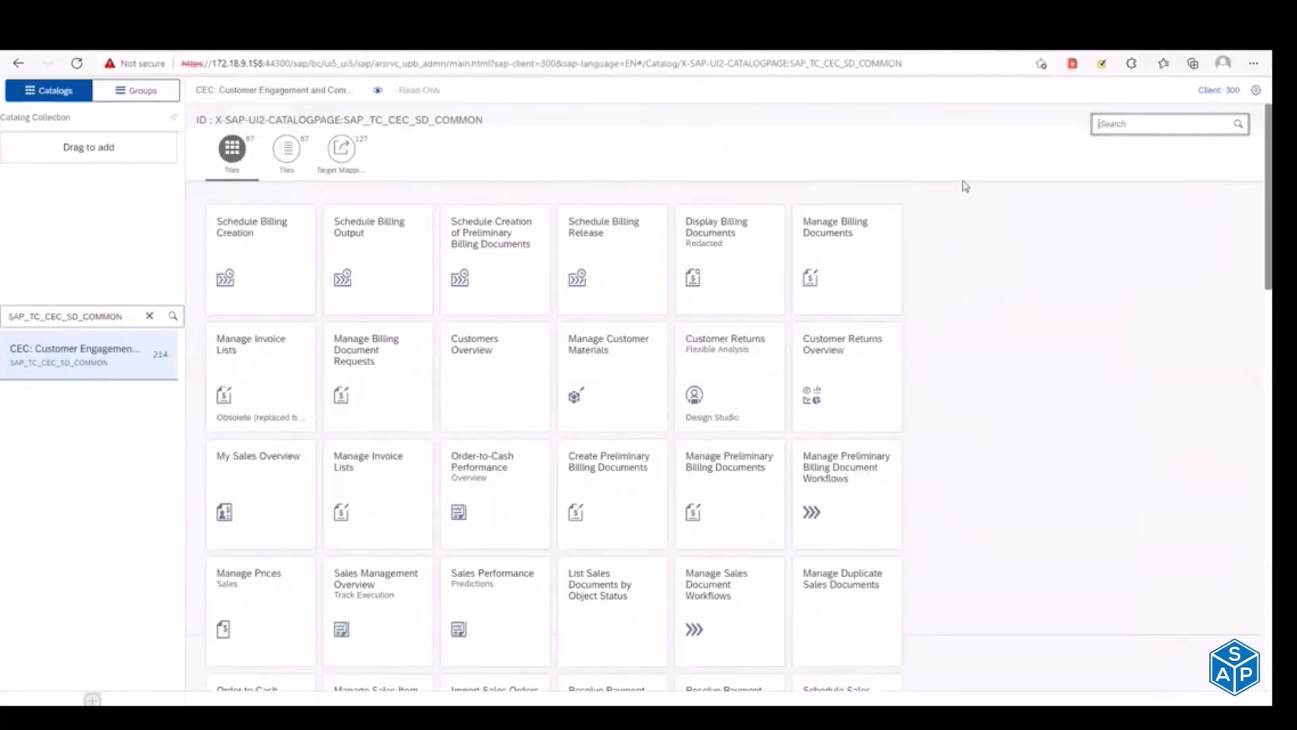
key(alt+Tab)
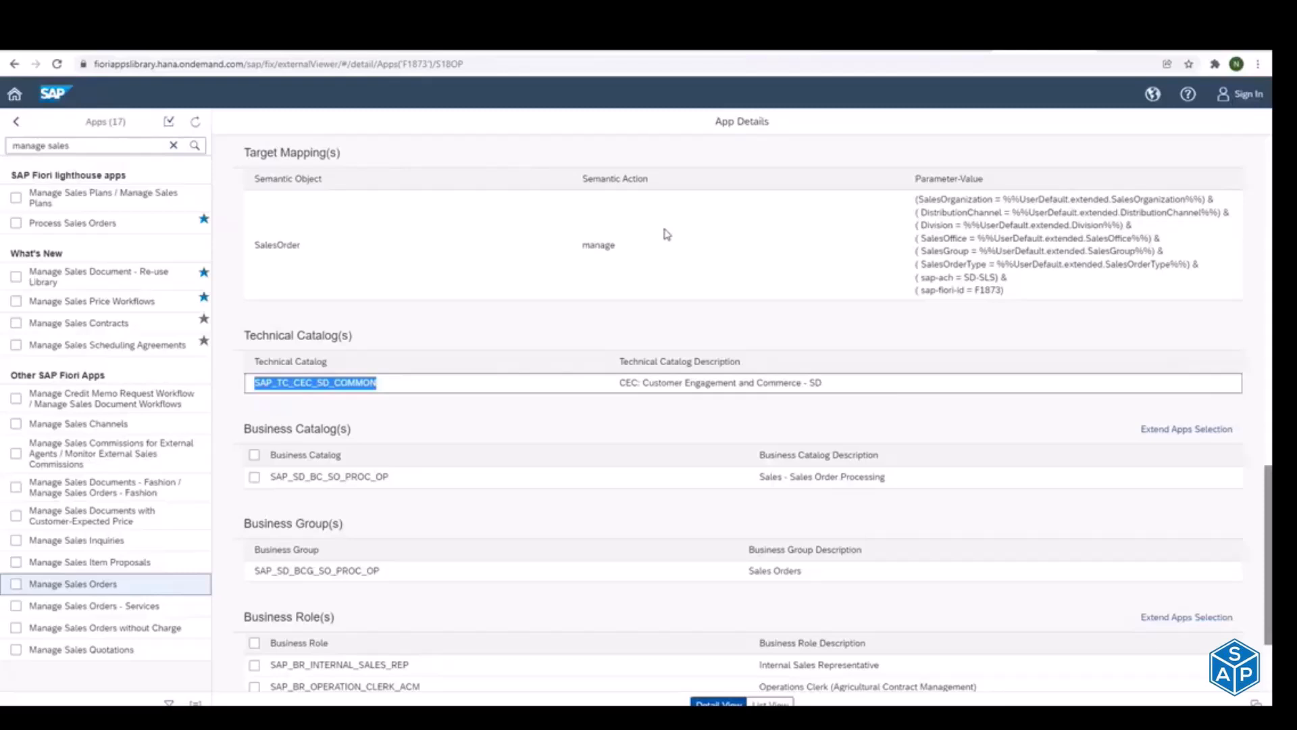
scroll(390, 333, up, 3)
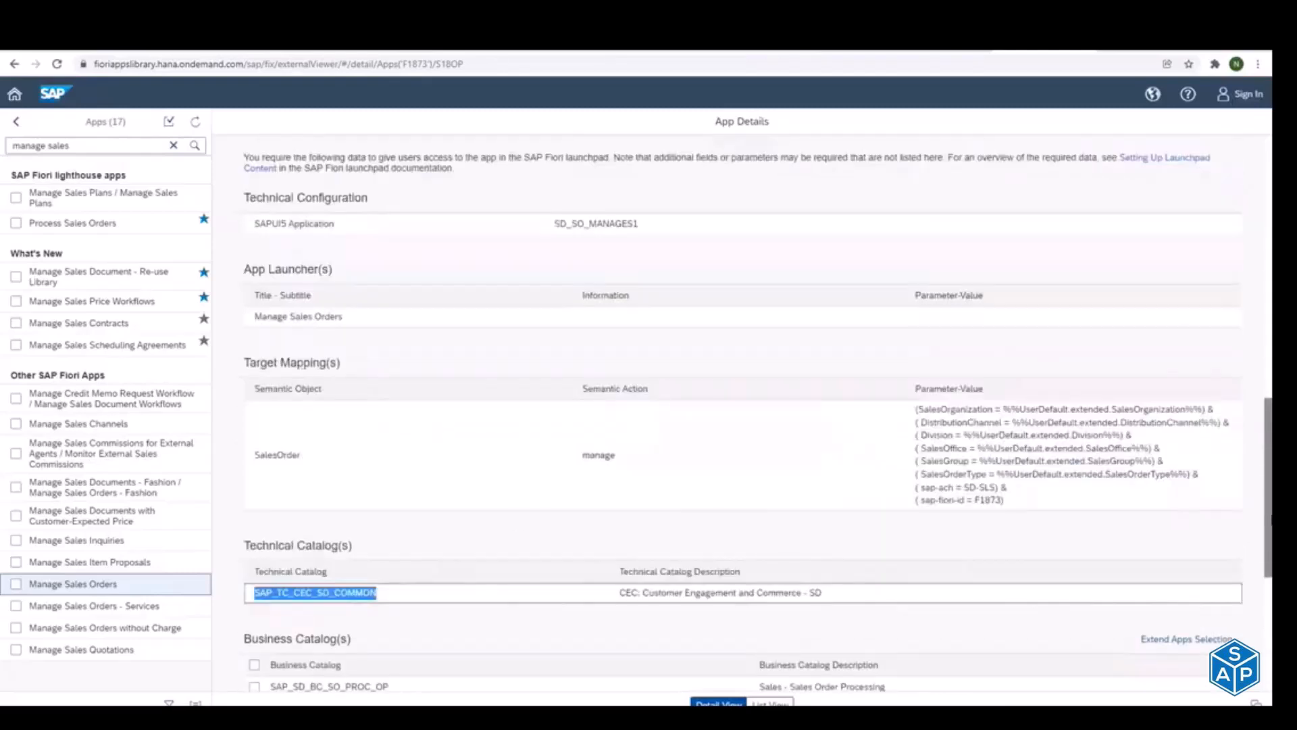
drag(247, 362, 637, 460)
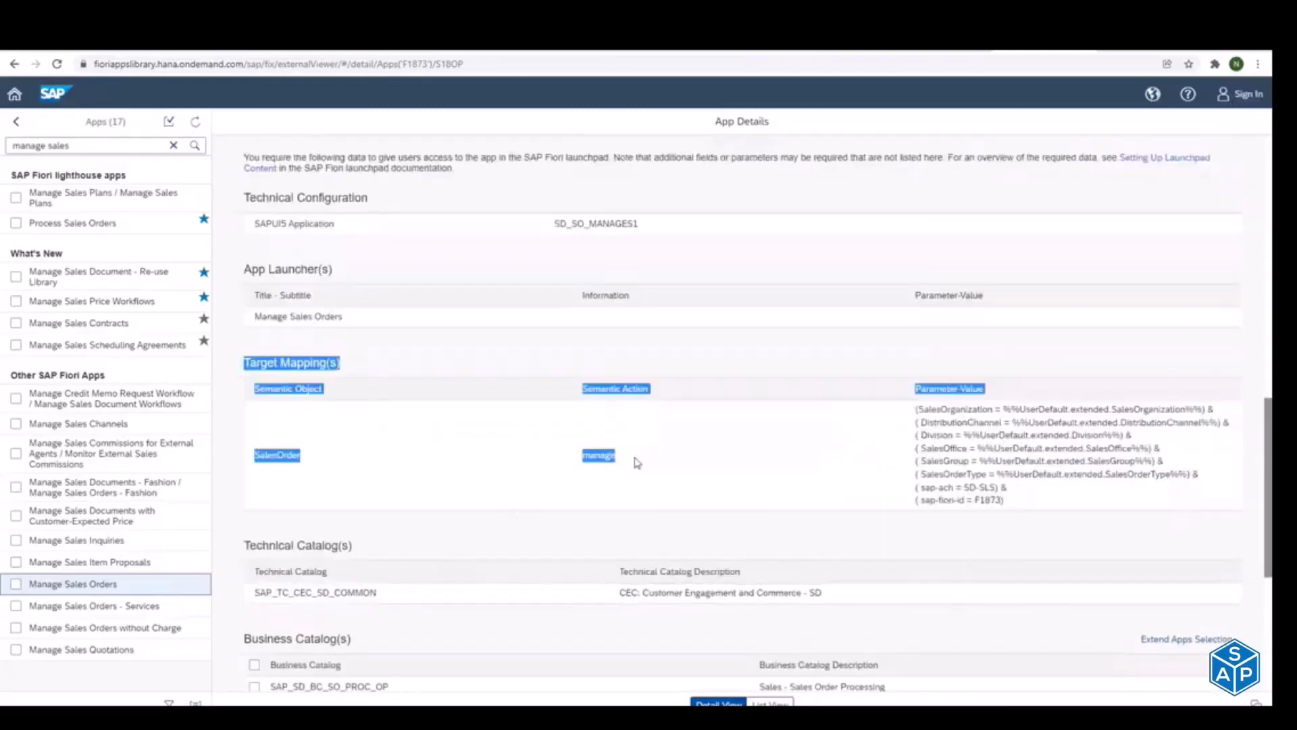
click(281, 590)
drag(281, 590, 363, 592)
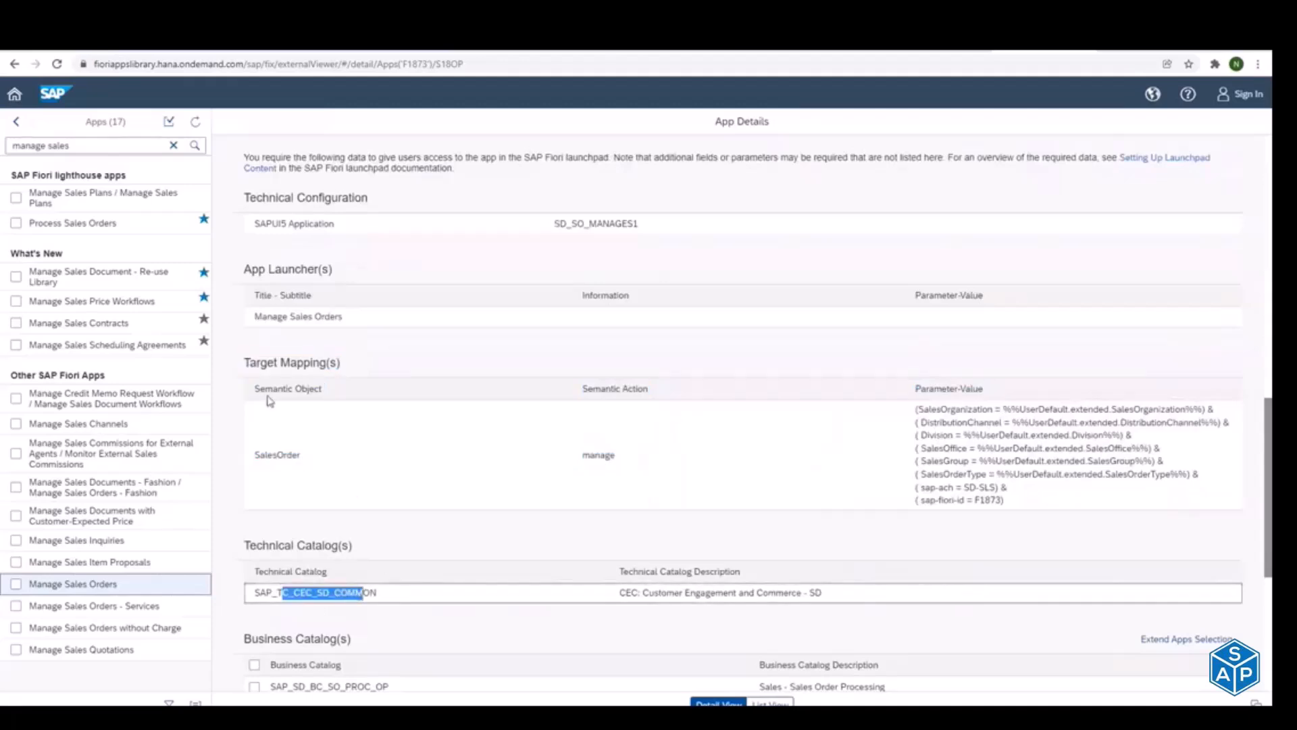
drag(257, 363, 612, 460)
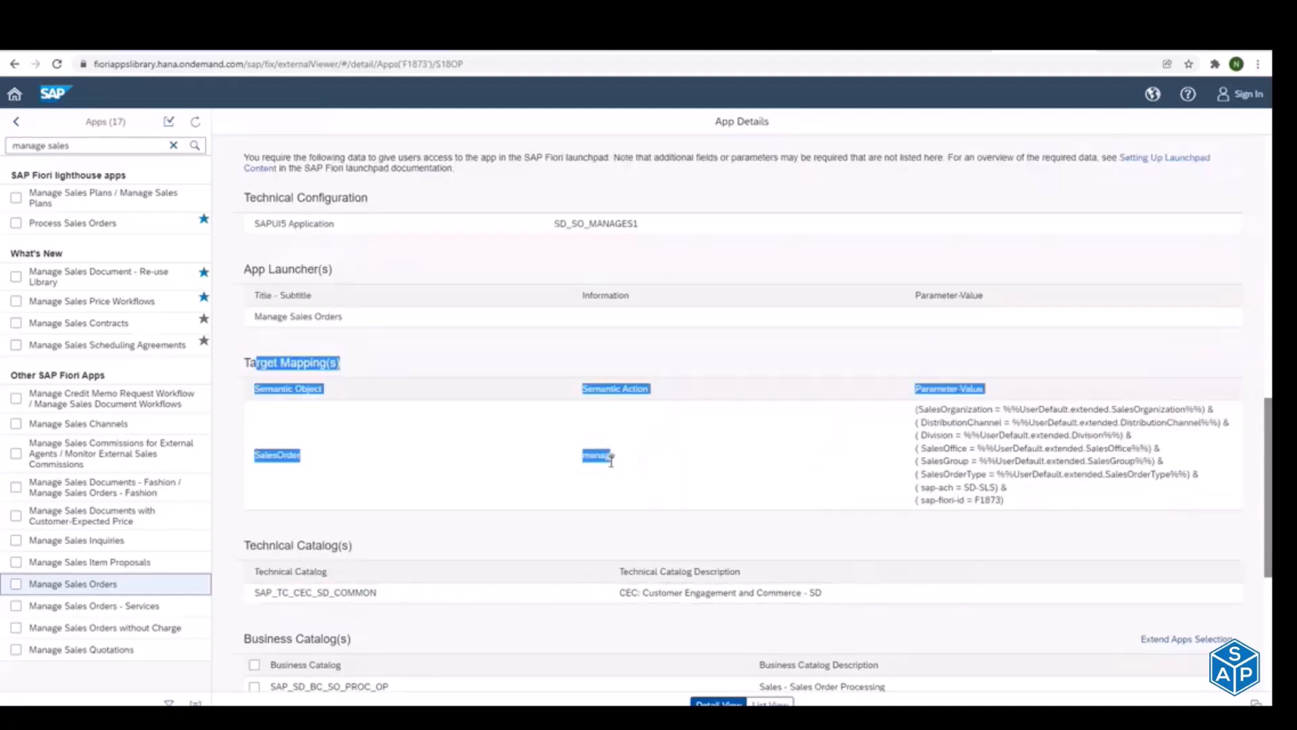
click(493, 454)
Step: Copy the semantic object SalesOrder from the target mapping and search the opened launchpad designer catalog for it
double_click(264, 451)
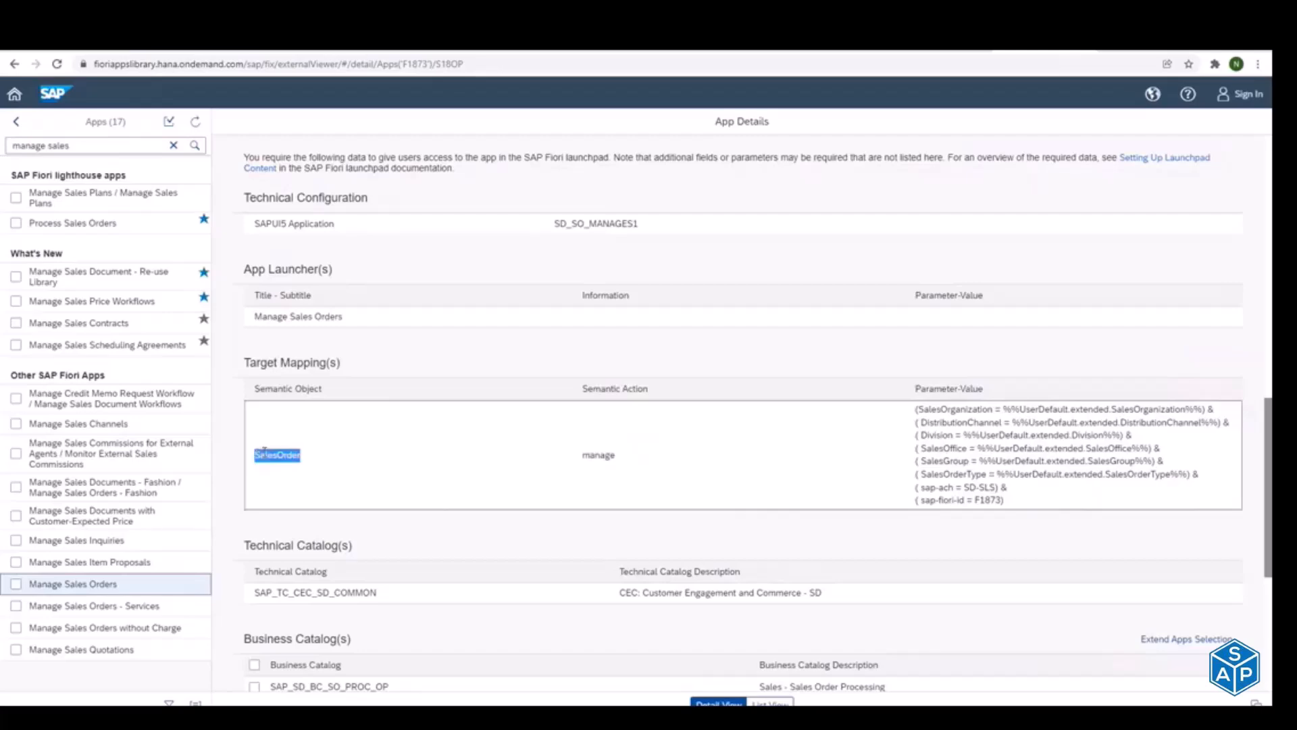
key(ctrl+c)
key(alt+Tab)
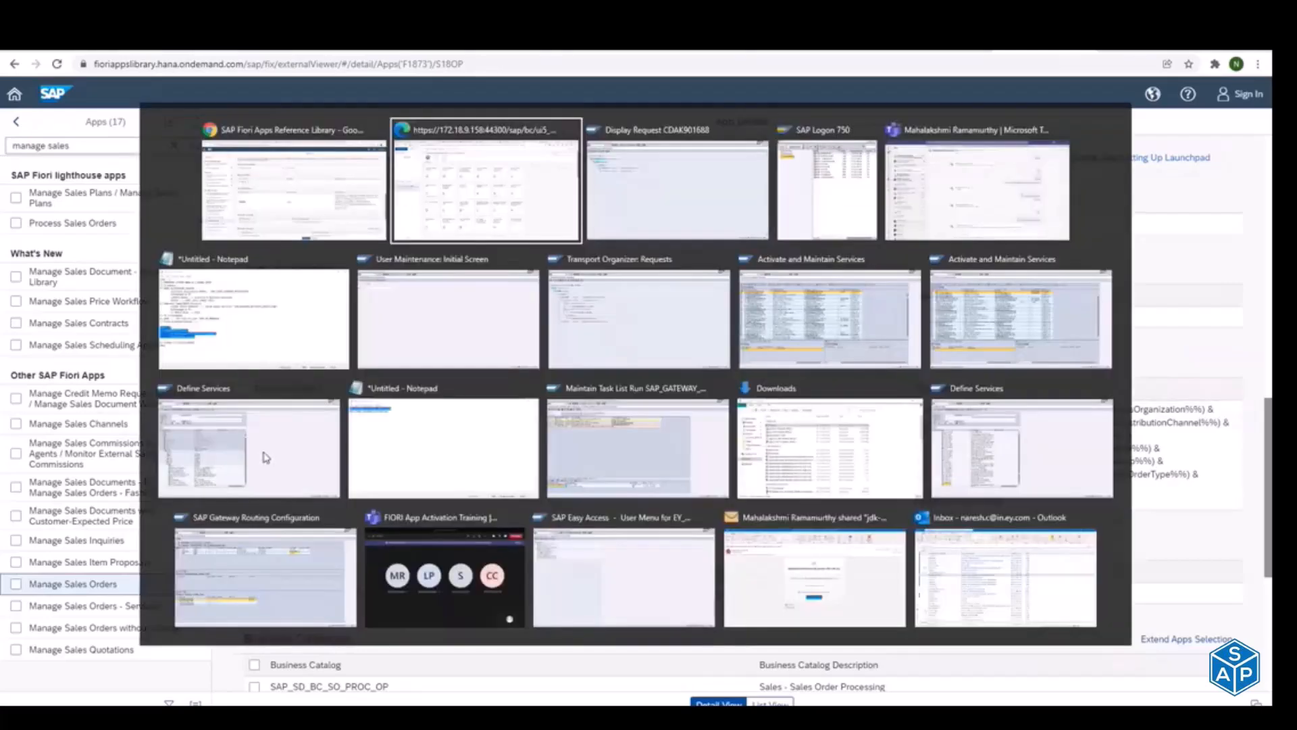
key(ctrl+v)
key(Return)
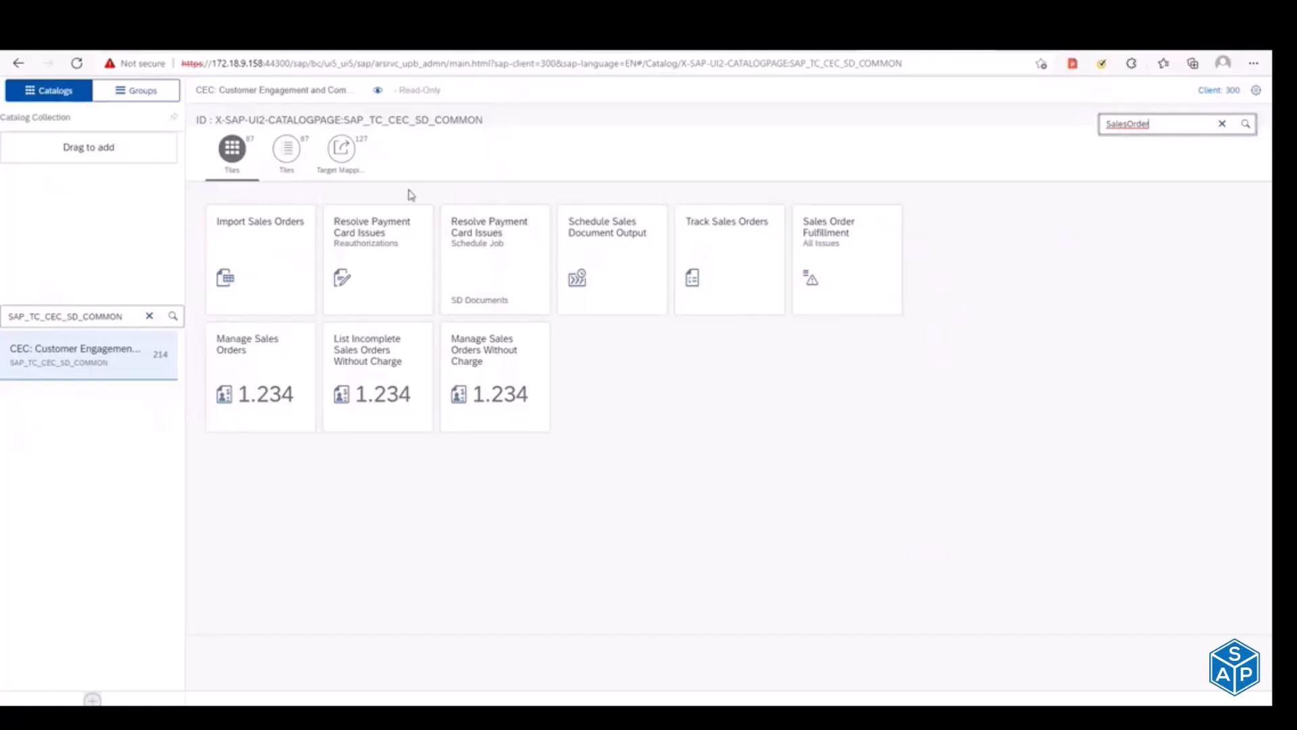
Step: View the target mappings matching SalesOrder and switch to the list view of the catalog's tiles
click(286, 150)
click(350, 152)
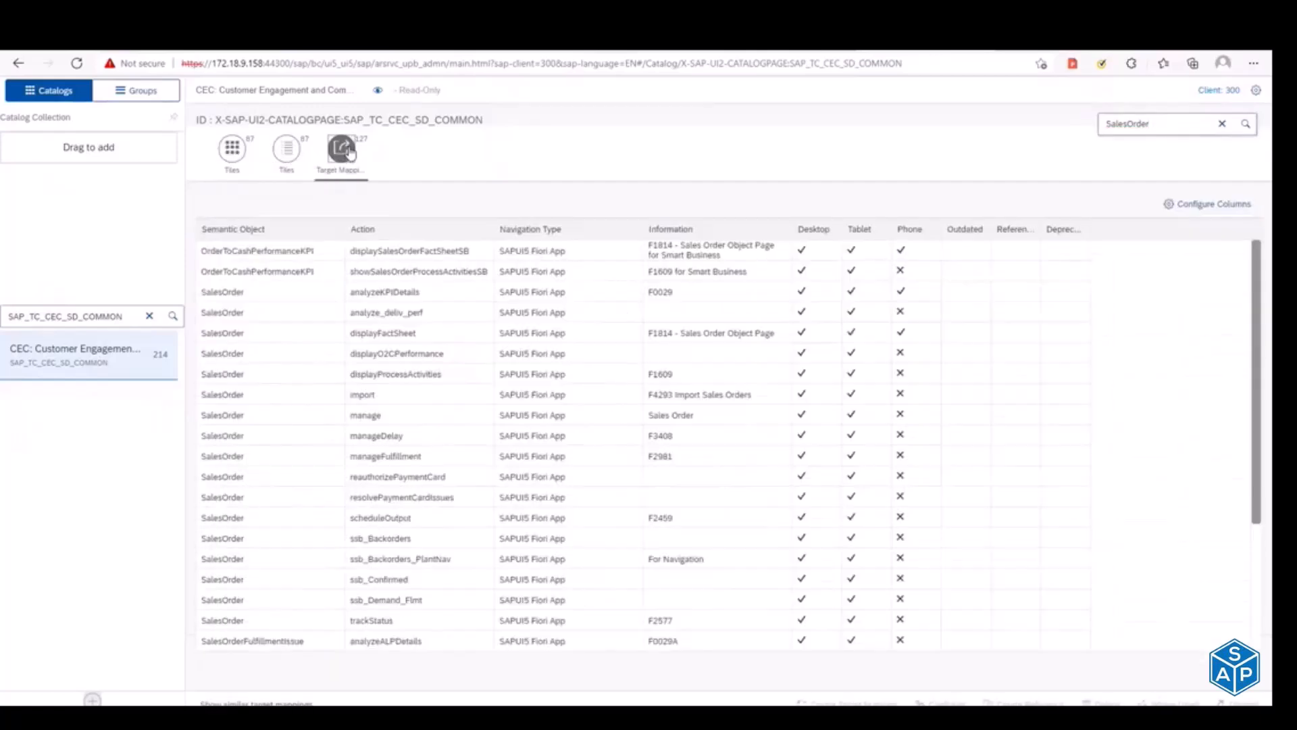
click(287, 150)
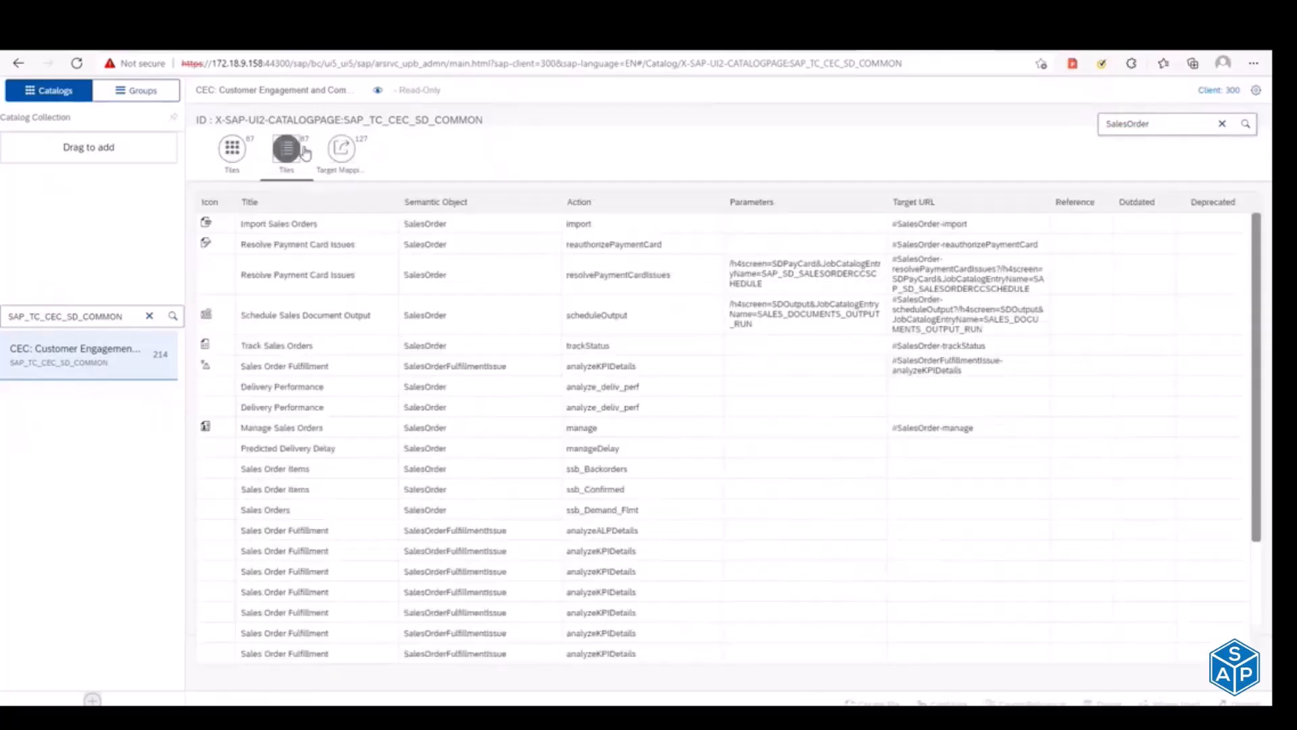
Step: Check the app's semantic object and action in the reference library, and select the Manage Sales Orders tile in the launchpad designer
key(alt+Tab)
drag(261, 455, 304, 456)
click(602, 458)
key(alt+Tab)
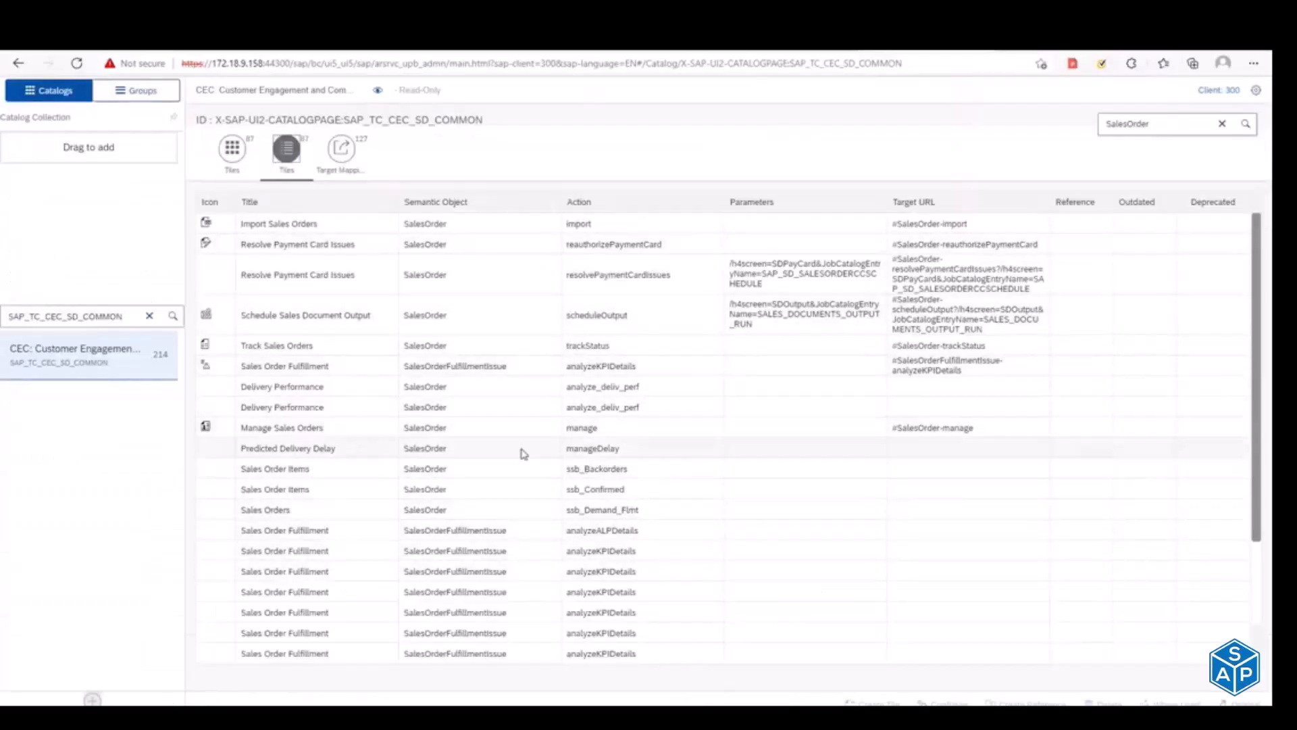
click(308, 424)
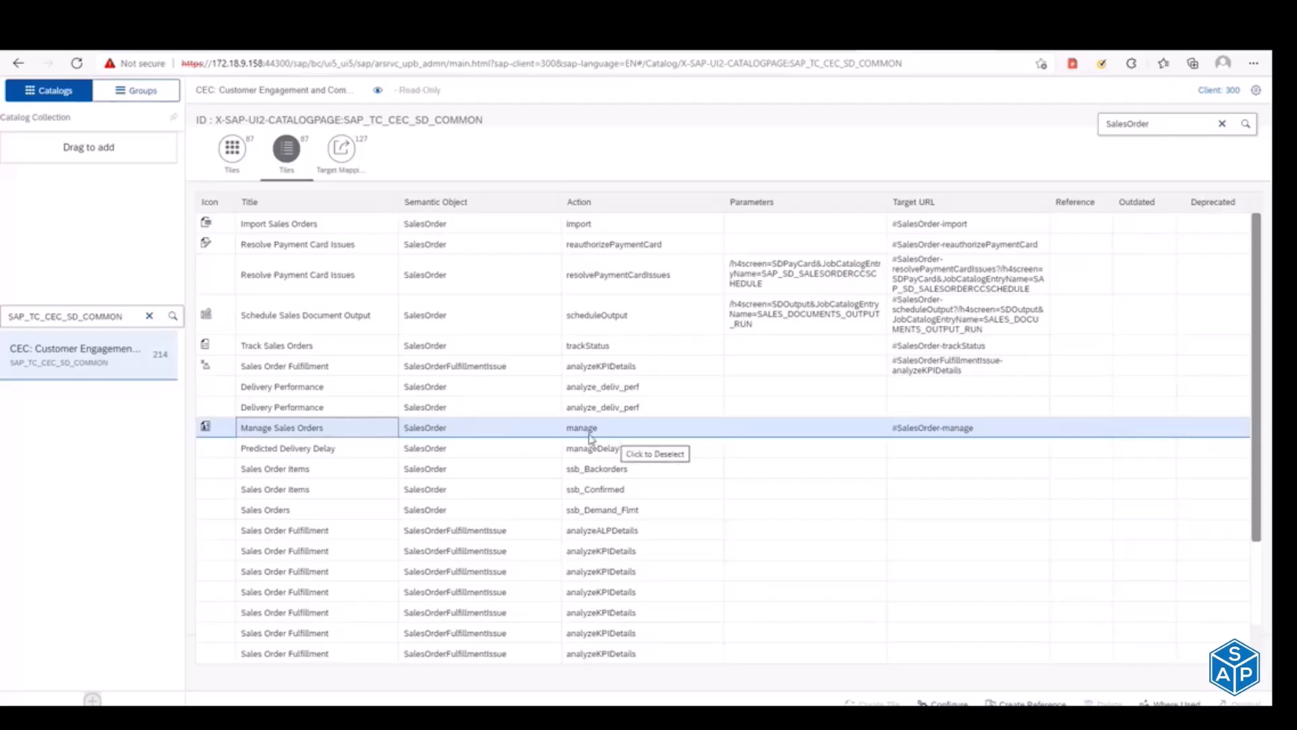
Step: Compare the semantic object SalesOrder and action manage in the reference library with the selected Manage Sales Orders tile row
key(alt+Tab)
drag(266, 454, 292, 454)
drag(583, 453, 618, 458)
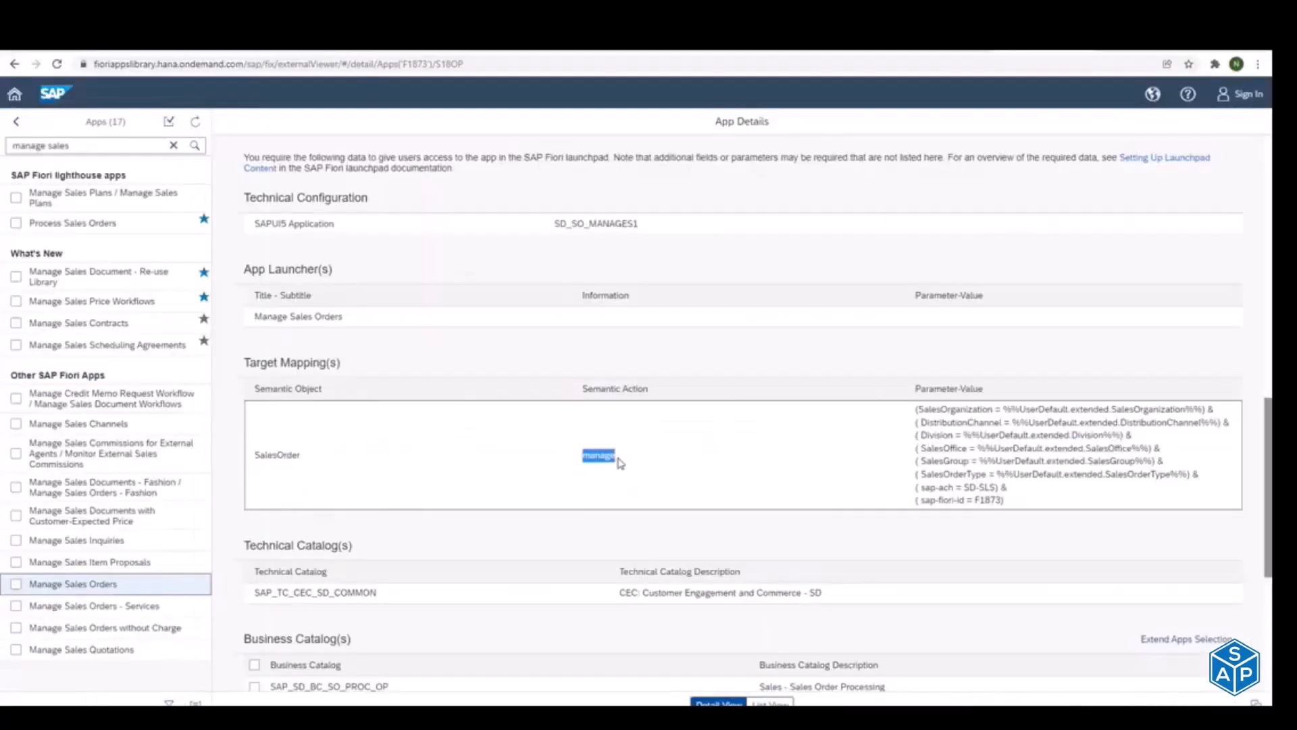
key(alt+Tab)
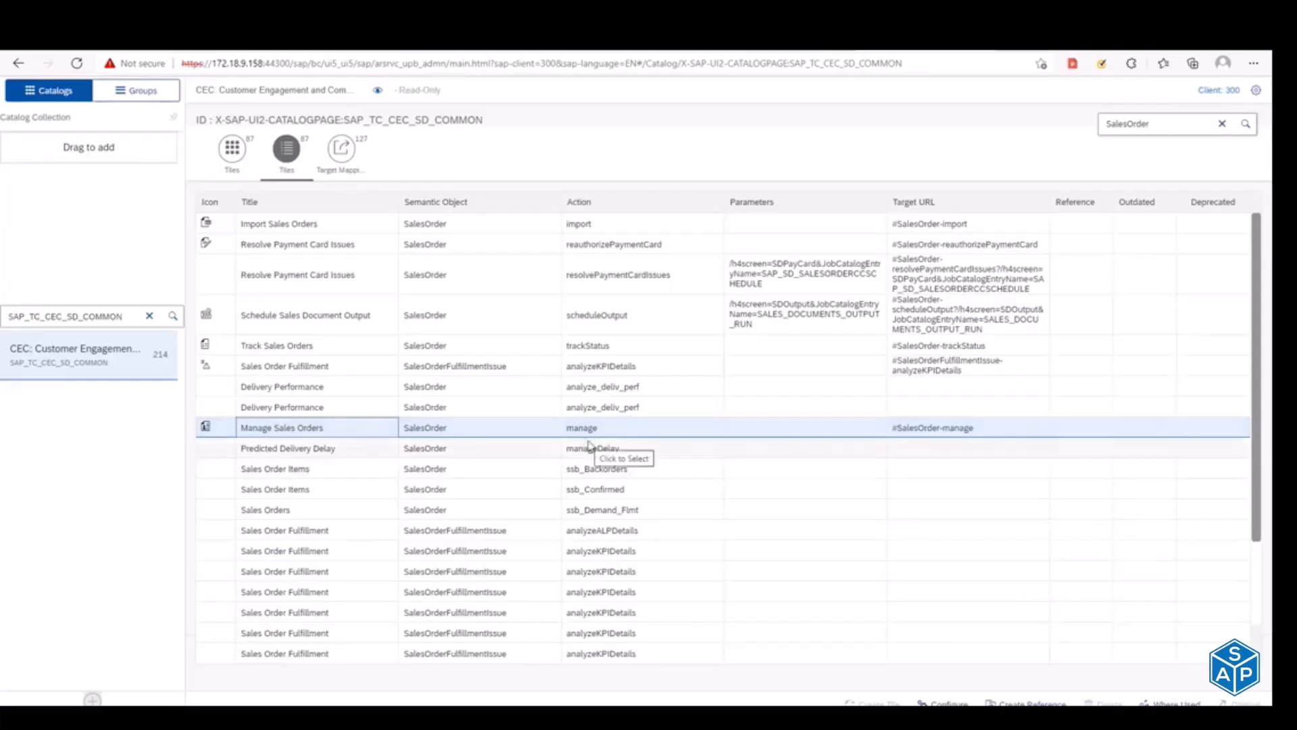
click(405, 428)
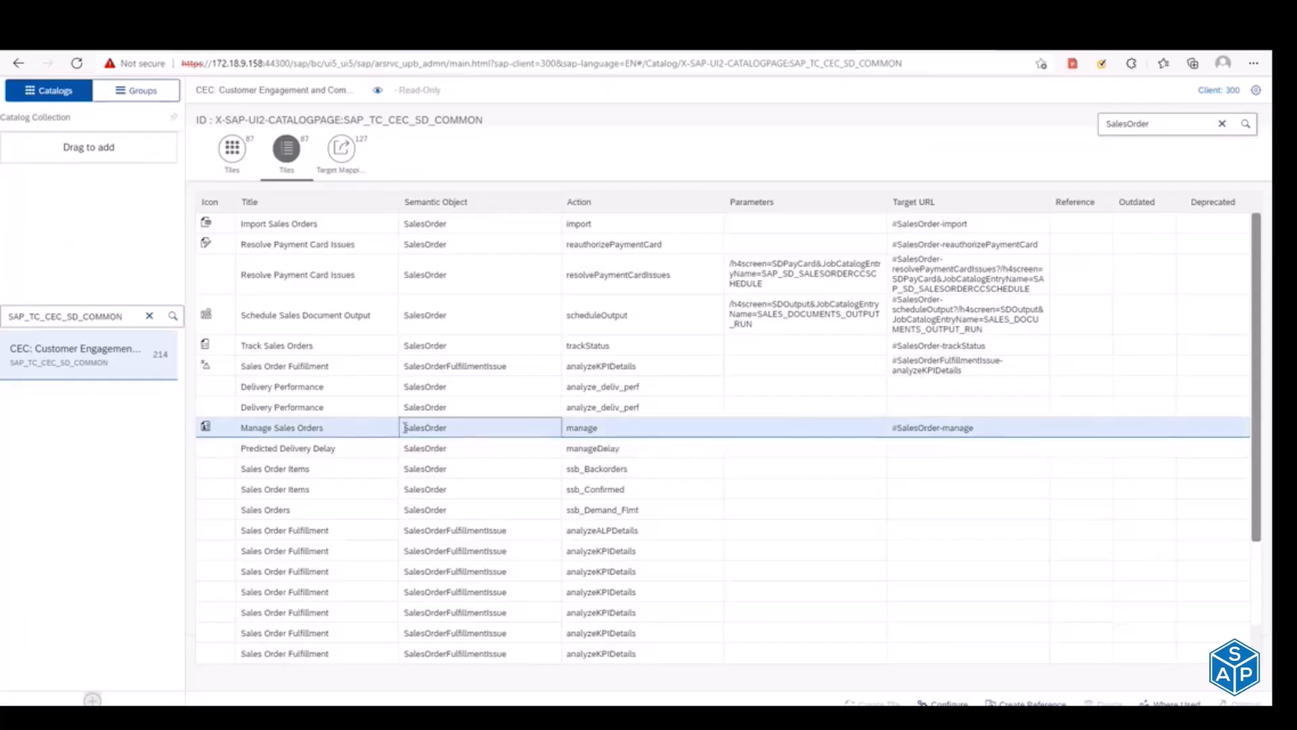
click(444, 428)
click(313, 432)
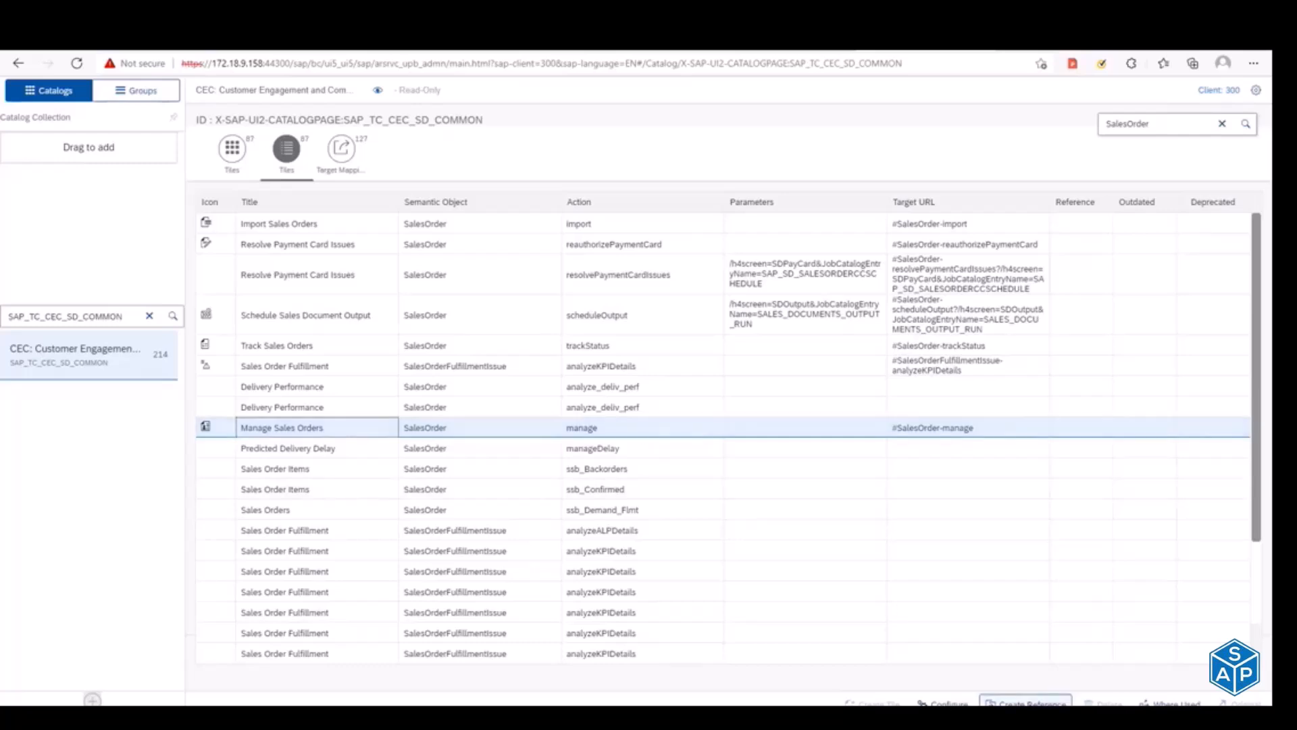
Step: Create a reference for the Manage Sales Orders tile in the Sales_Report catalog ZTC_Sales_Display
click(1026, 702)
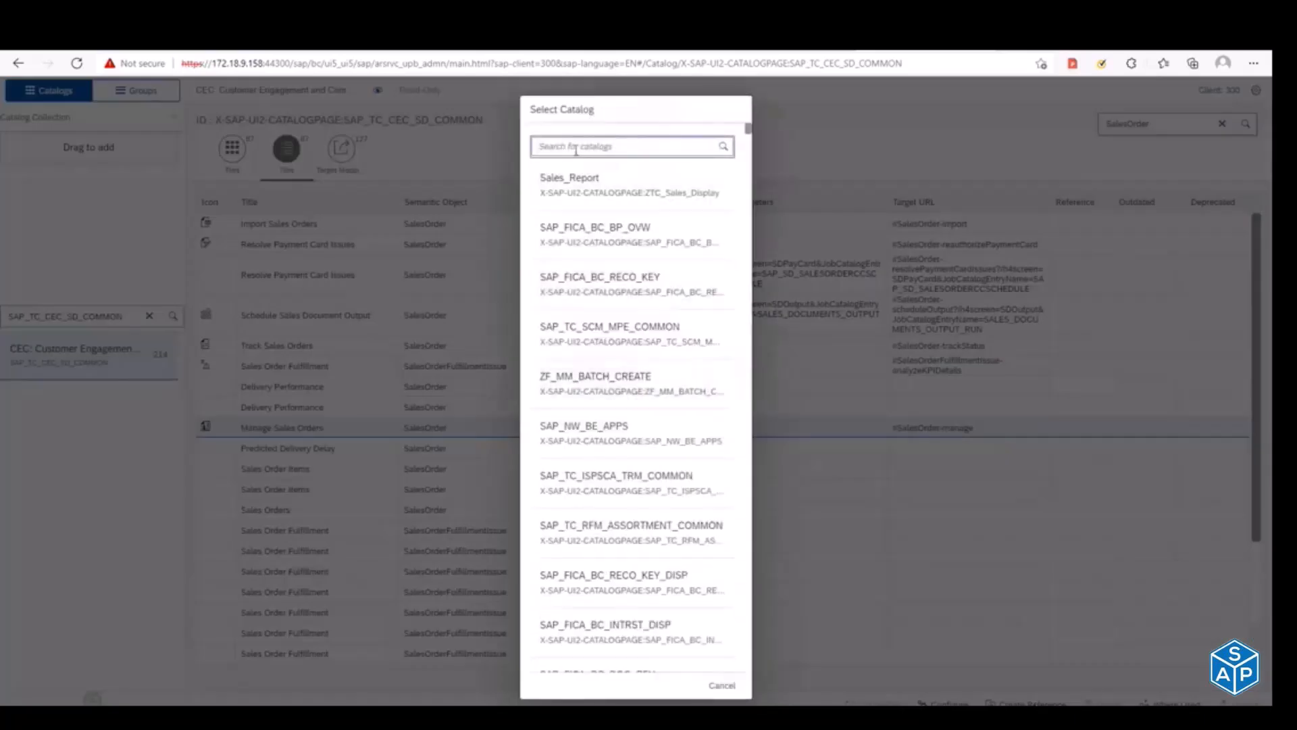
text(z)
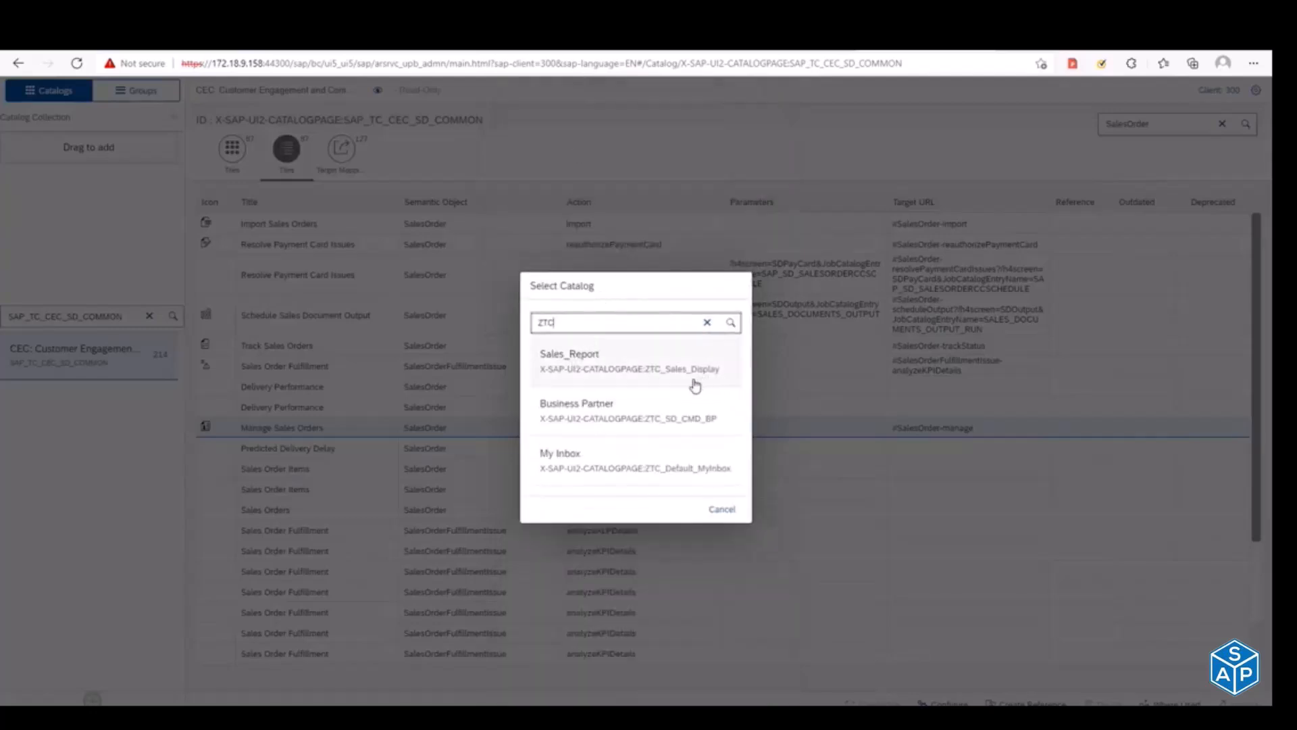
click(604, 366)
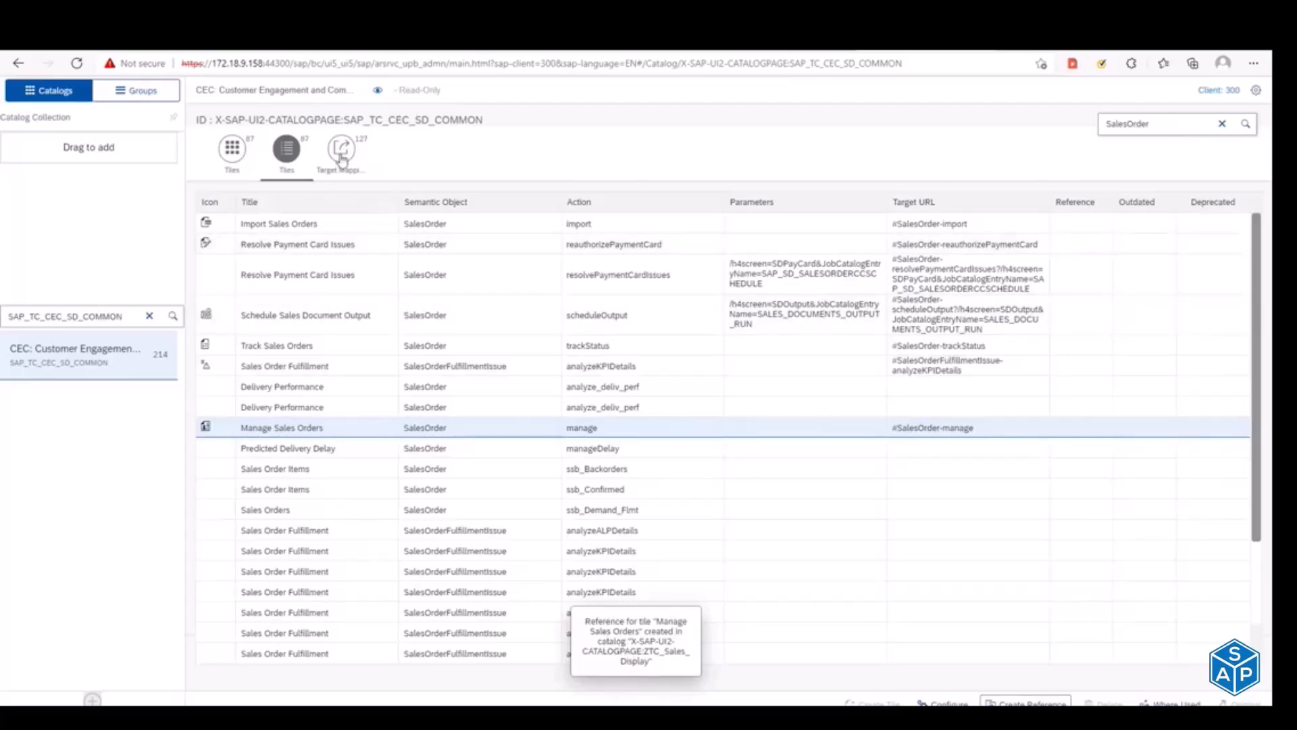
Step: Compare the catalog's SalesOrder target mappings with the Manage Sales Orders row in the tile list
click(339, 177)
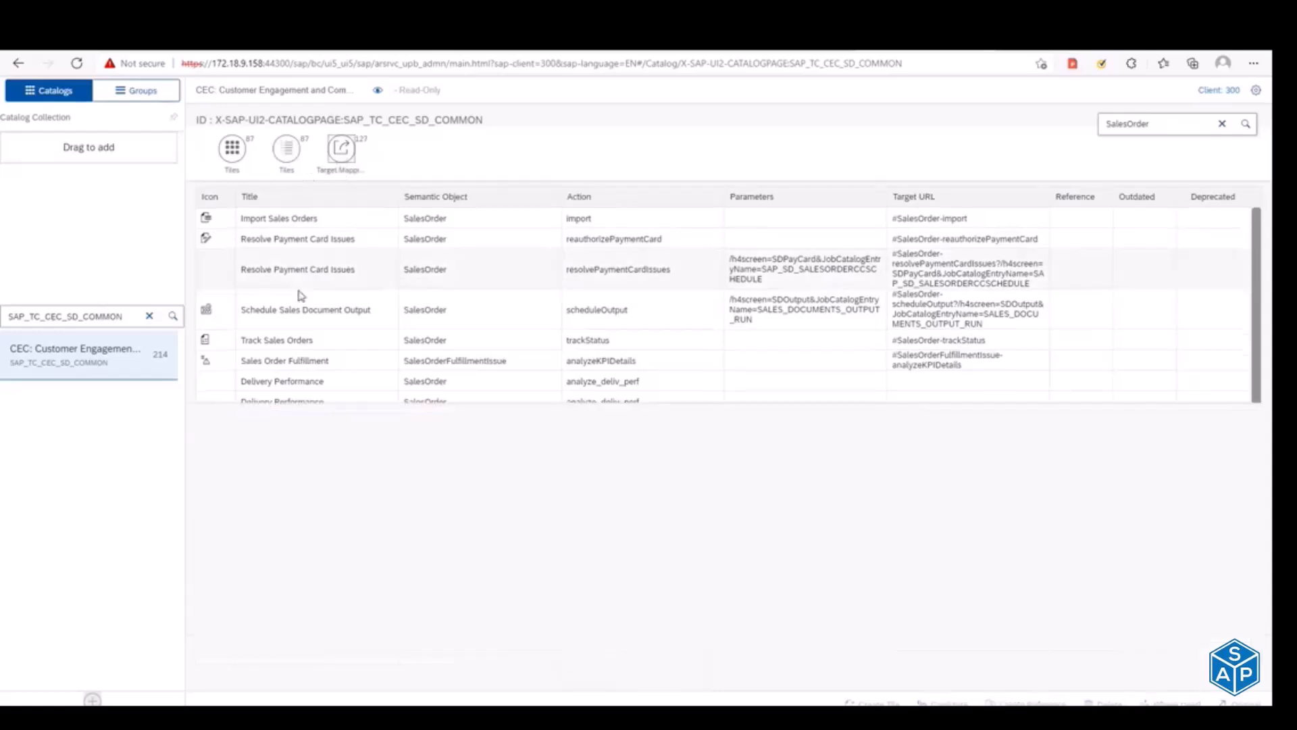
click(294, 169)
click(358, 428)
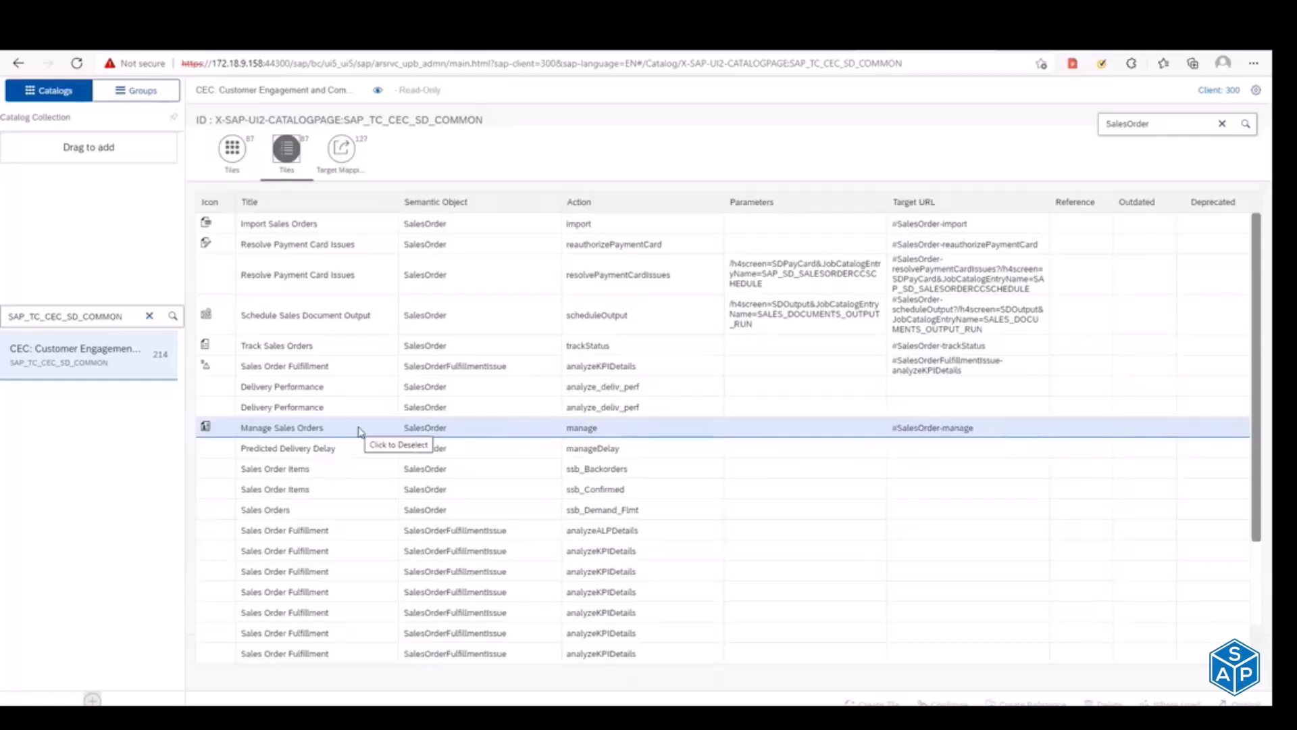
click(346, 157)
click(1169, 120)
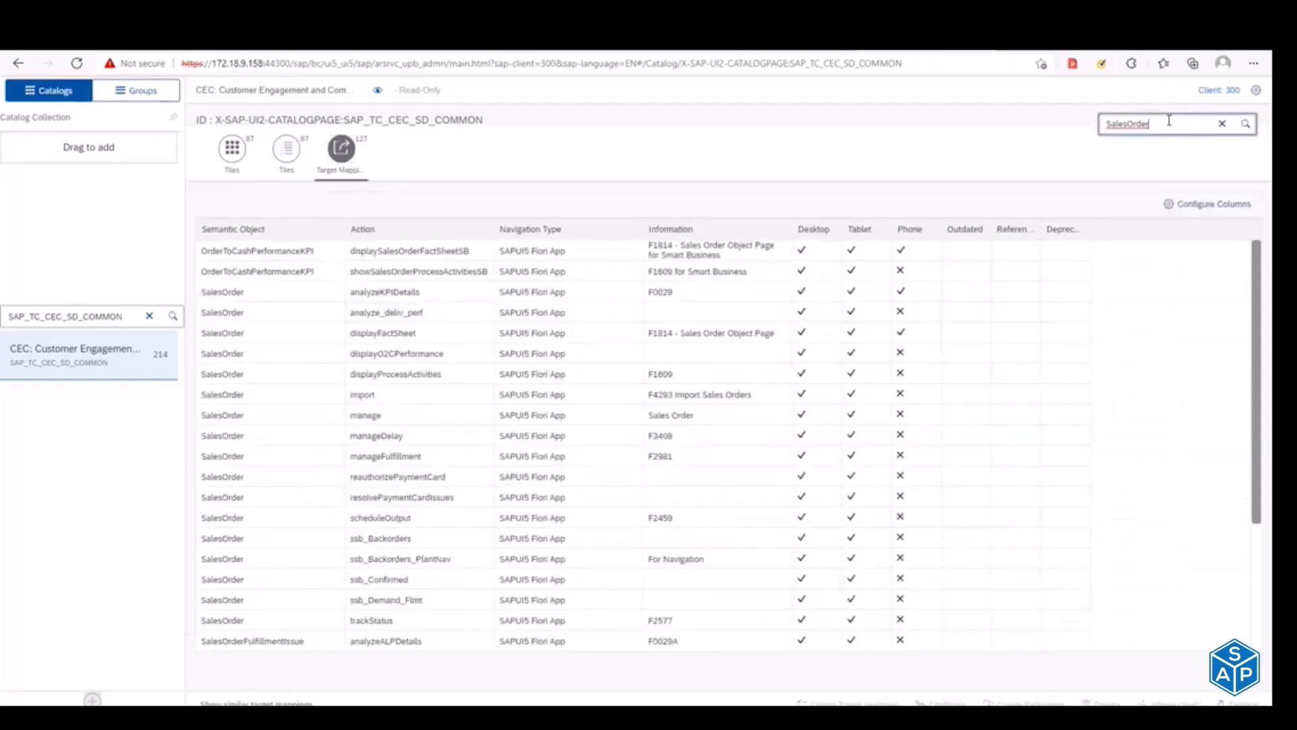
click(287, 157)
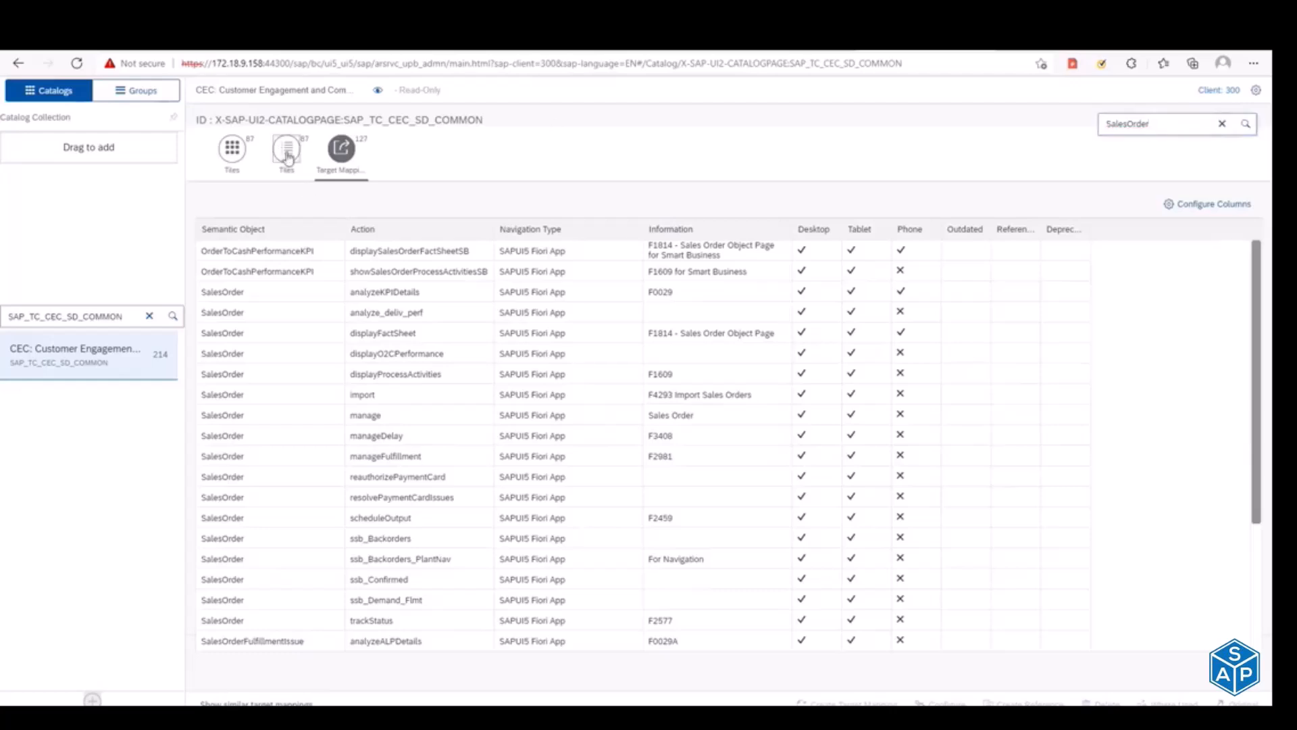
click(398, 428)
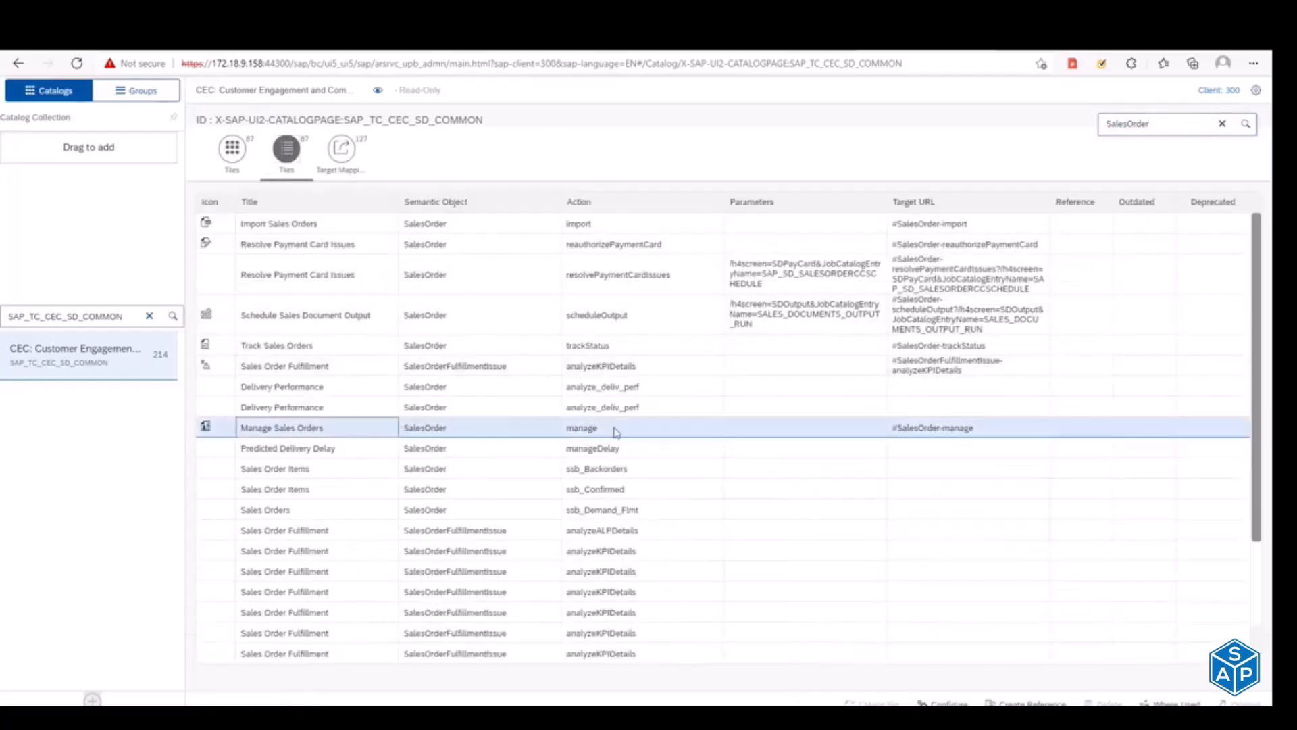
Step: Create a reference for the target mapping SalesOrder with action manage in the Sales_Report catalog ZTC_Sales_Display
click(329, 147)
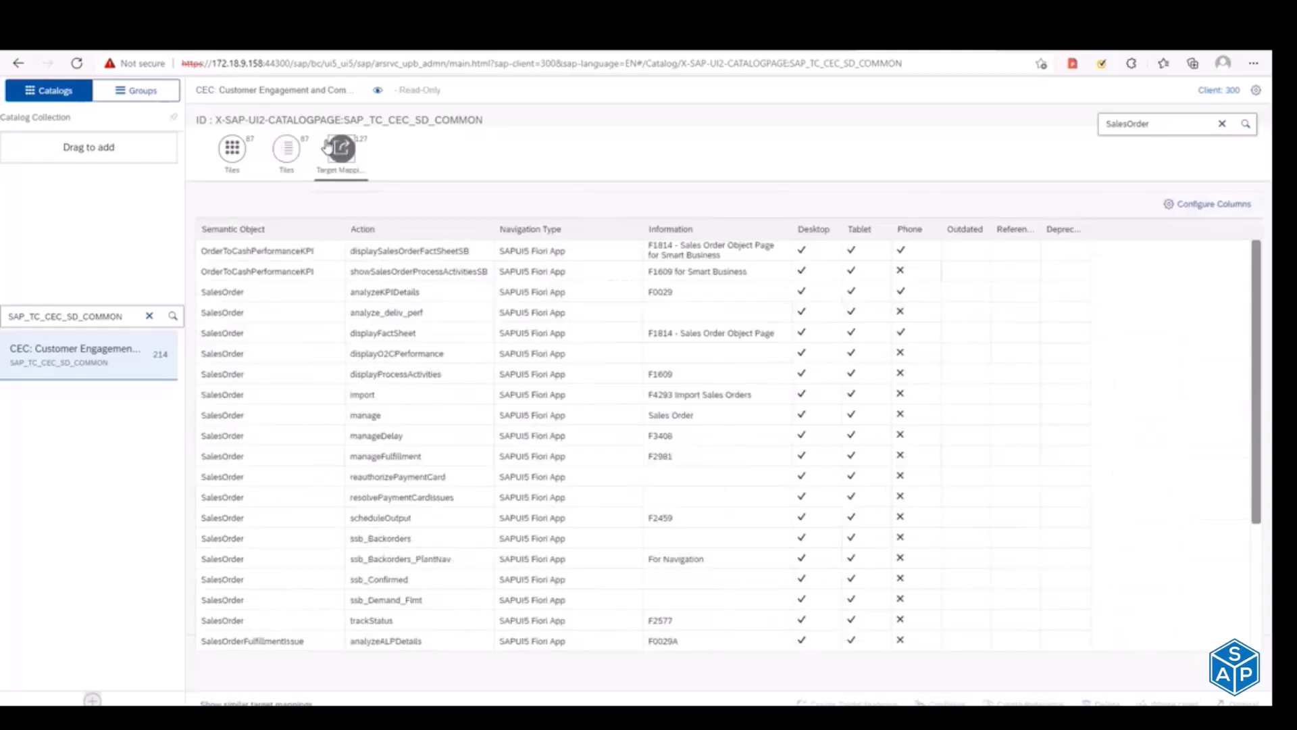
click(267, 415)
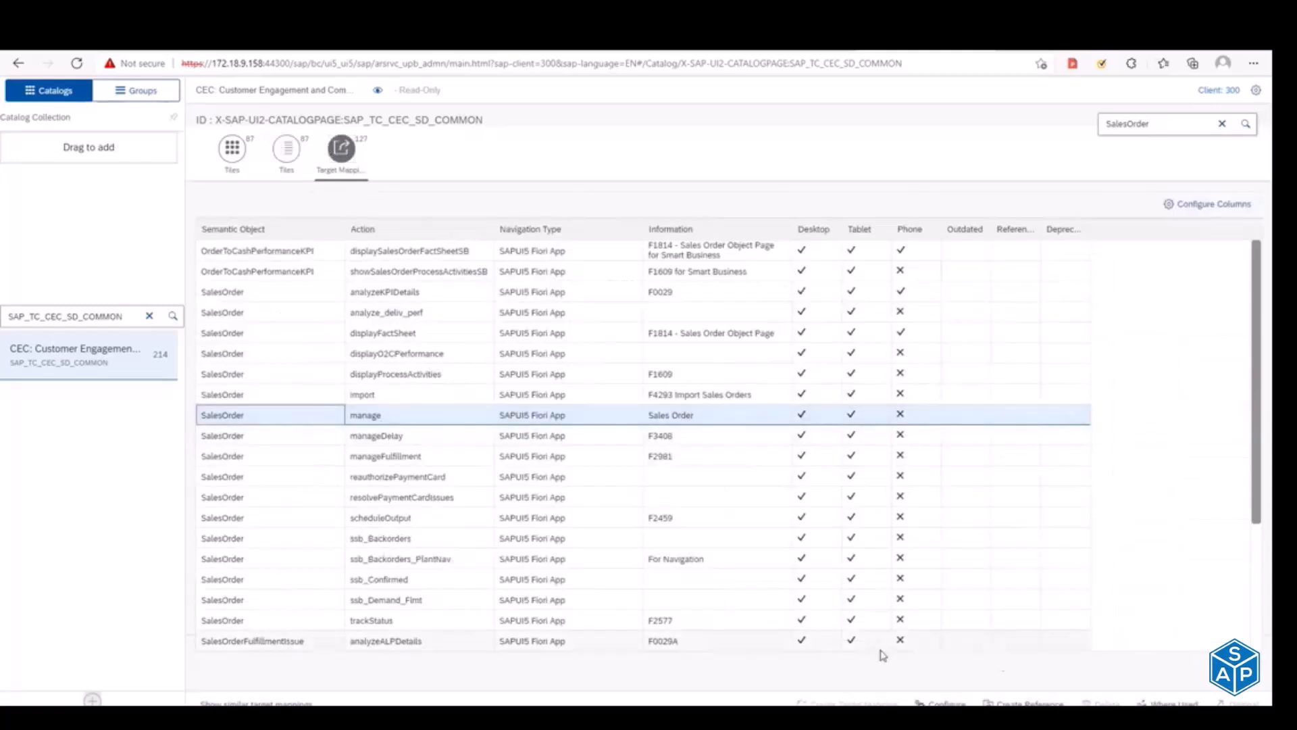
click(1029, 700)
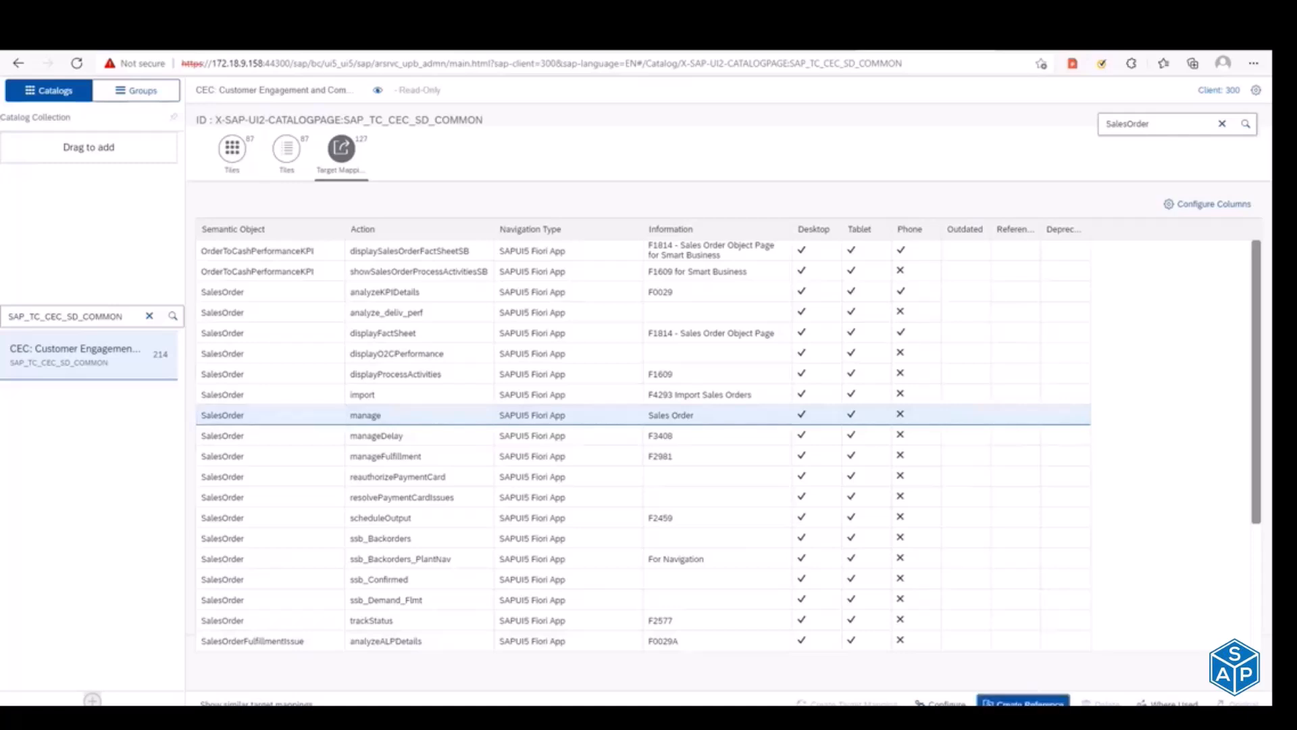
text(ZTC)
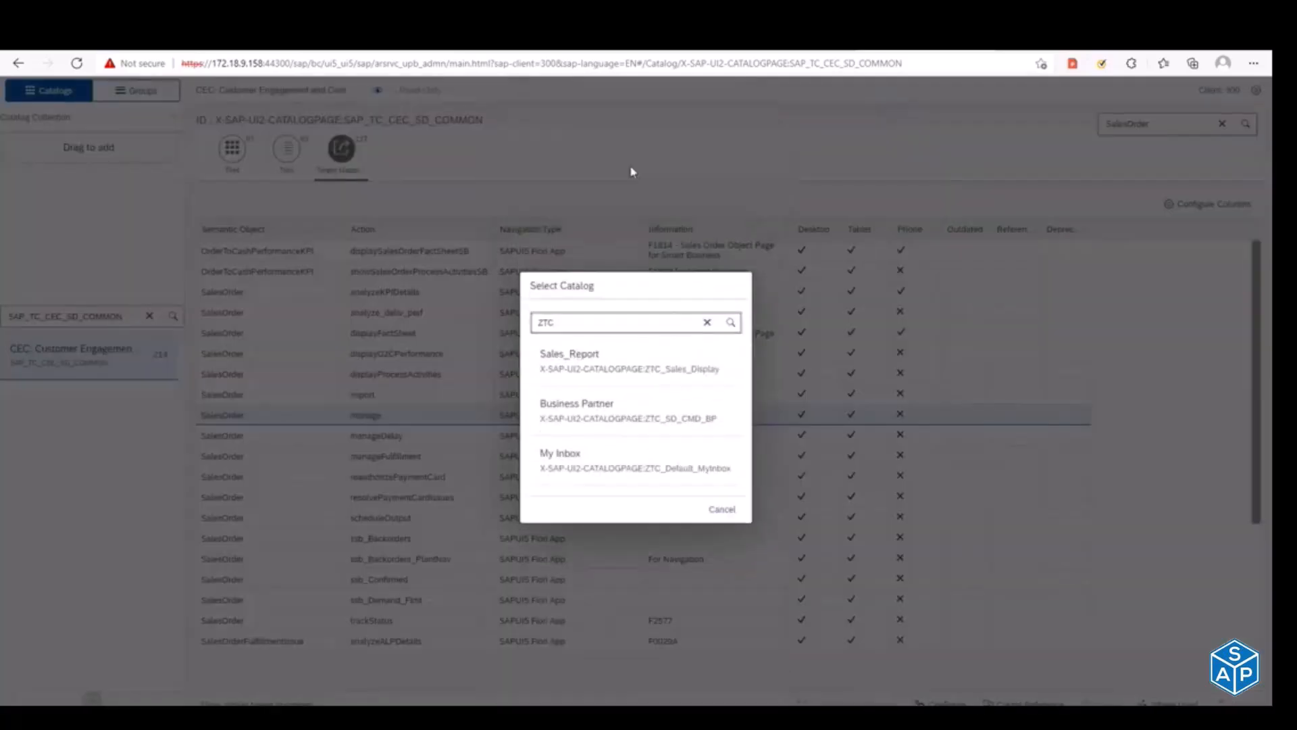
click(627, 371)
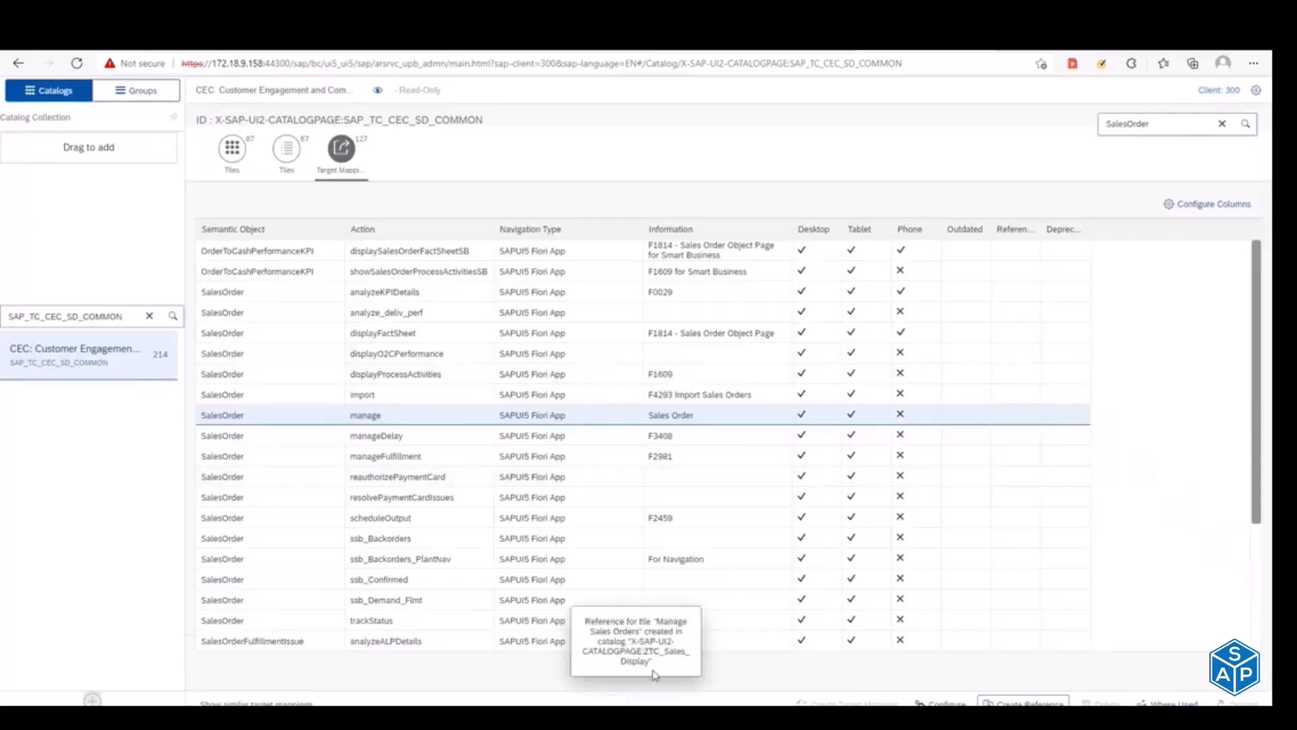
Step: Find the catalogs starting with ZTC, open Sales_Report (ZTC_Sales_Display), and view its referenced content as tiles
double_click(125, 318)
key(BackSpace)
text(zTC)
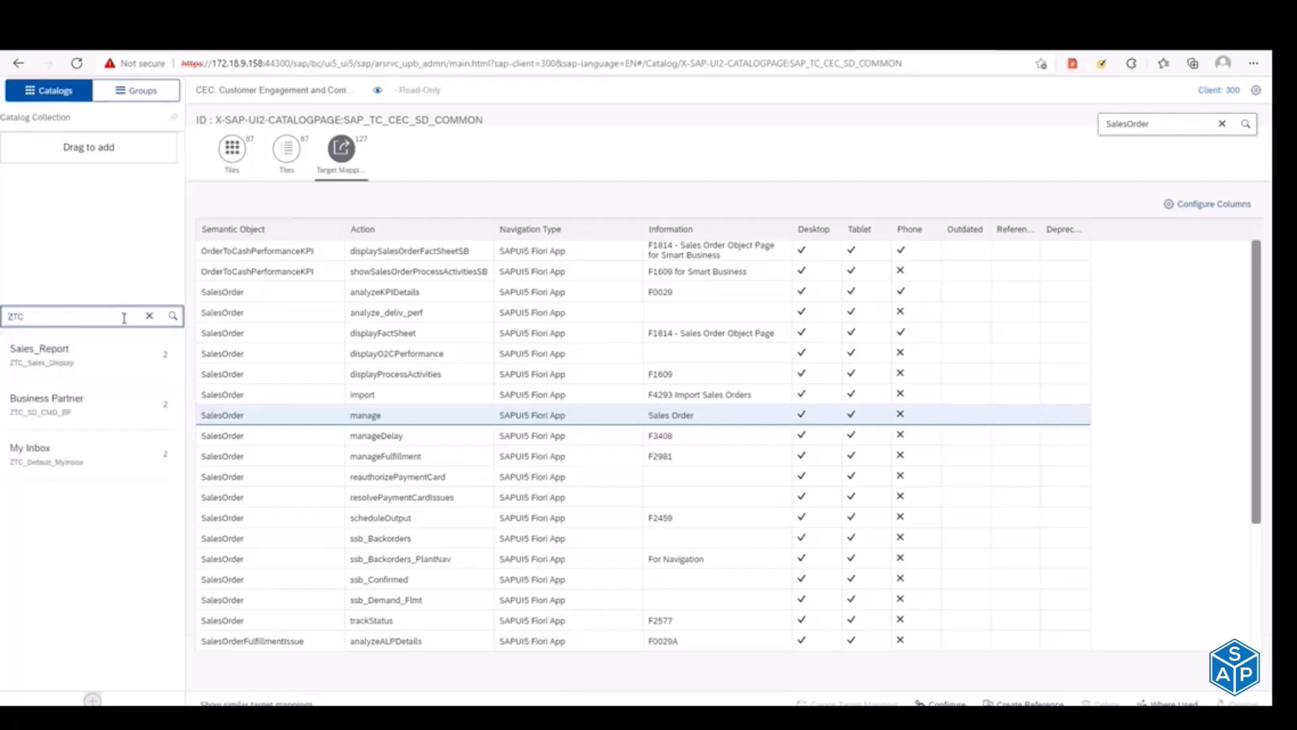
click(57, 368)
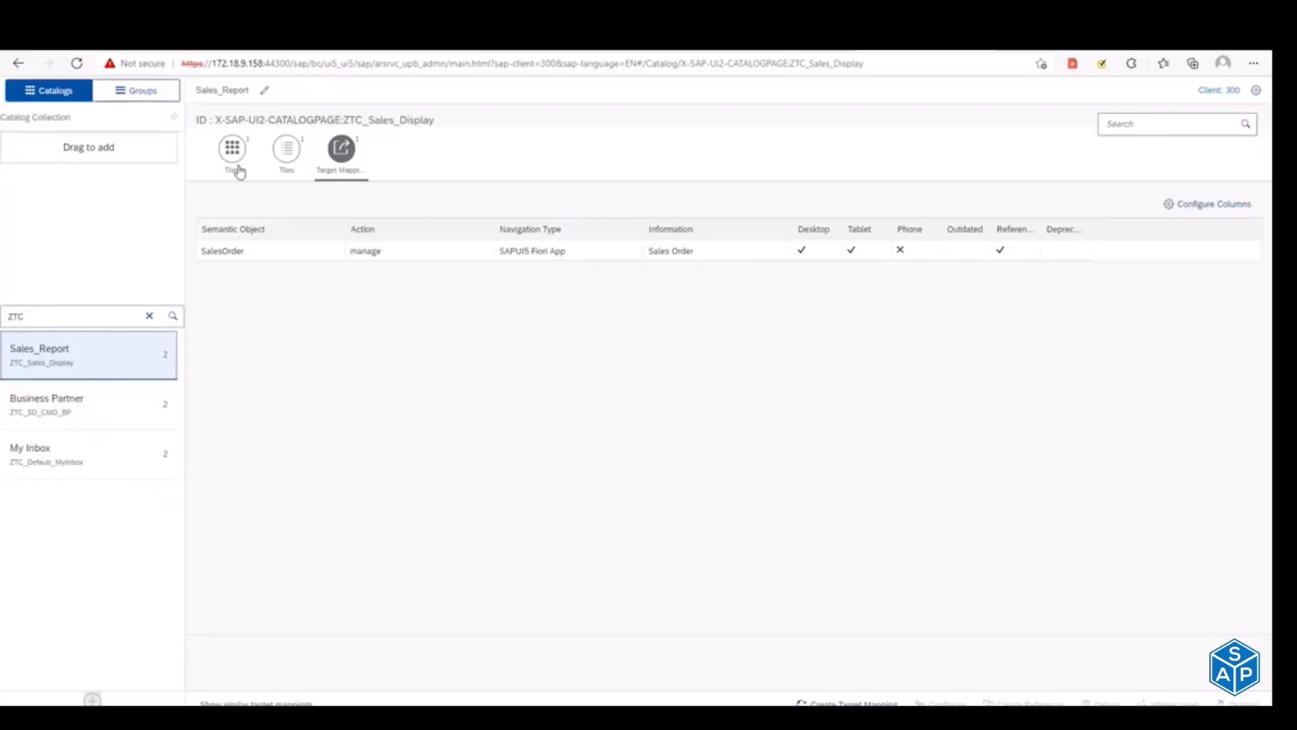
click(233, 163)
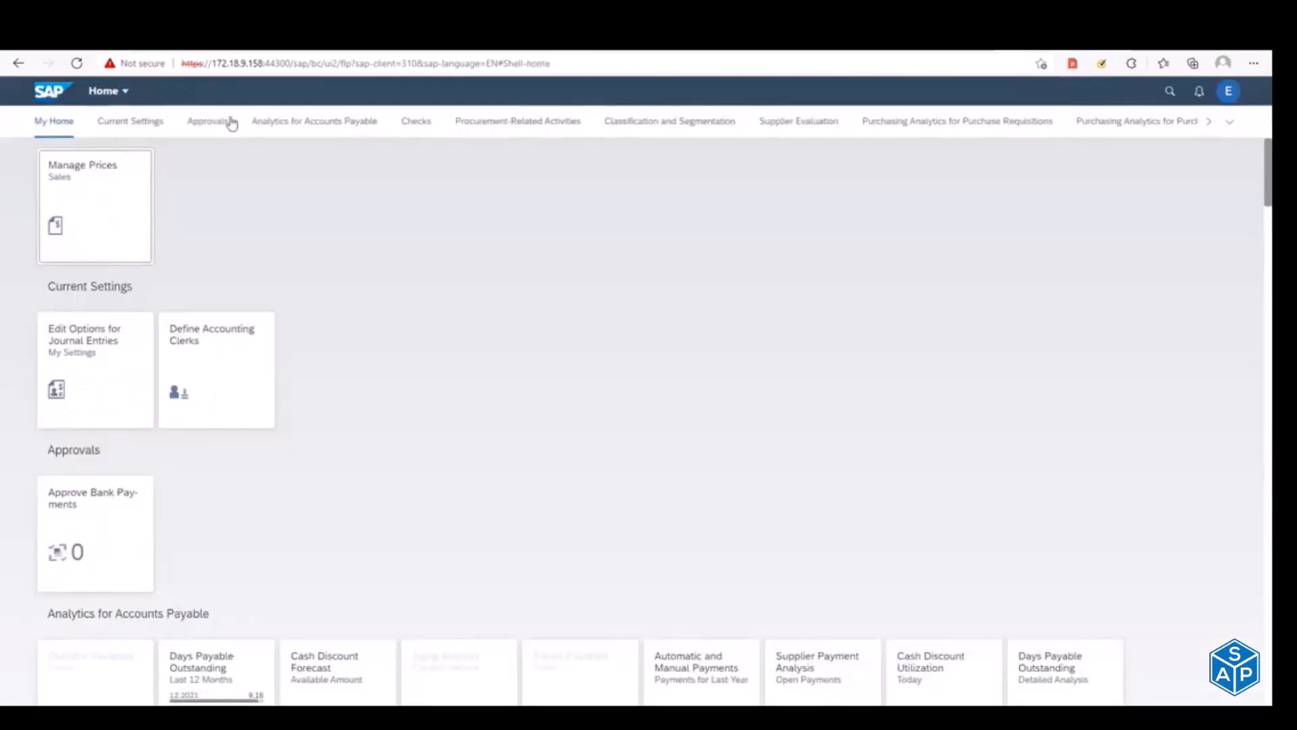
Step: Browse the tile groups on the Fiori launchpad home page, from Current Settings to Accounts Receivable Manager, and return to My Home
click(134, 123)
click(207, 121)
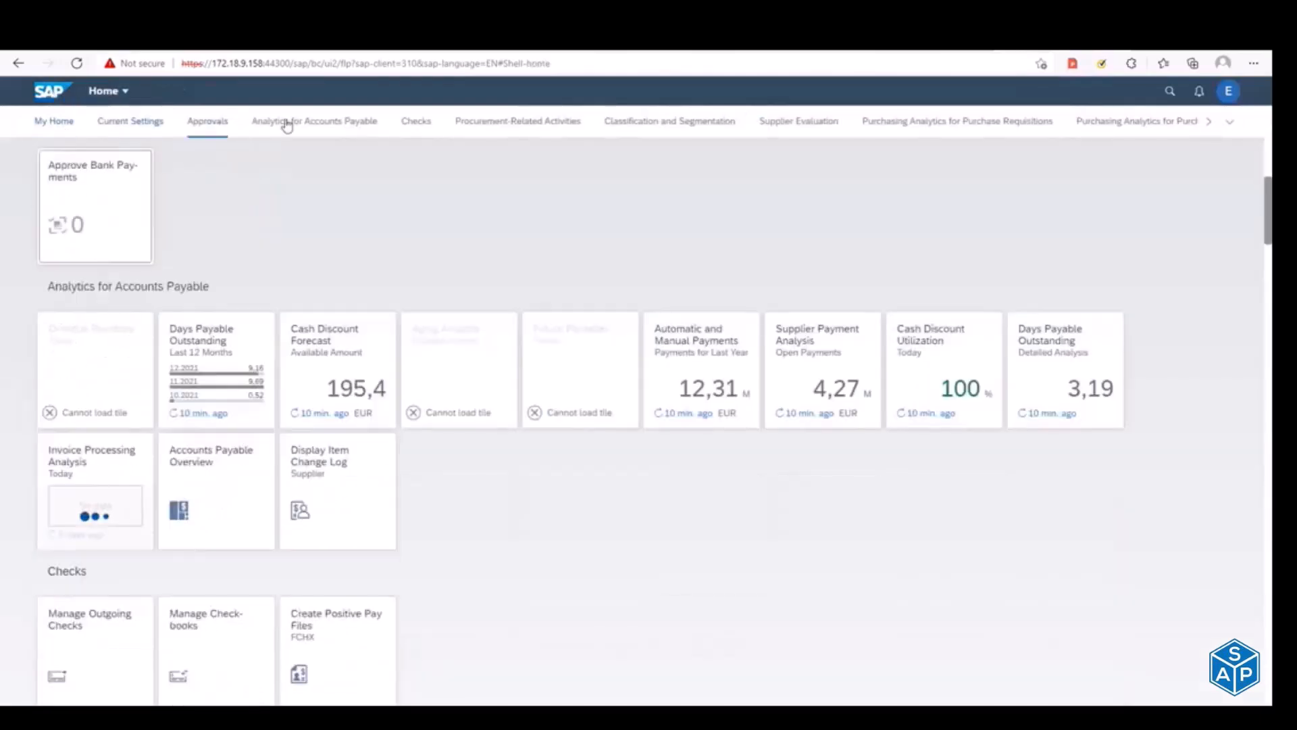
click(287, 123)
click(413, 122)
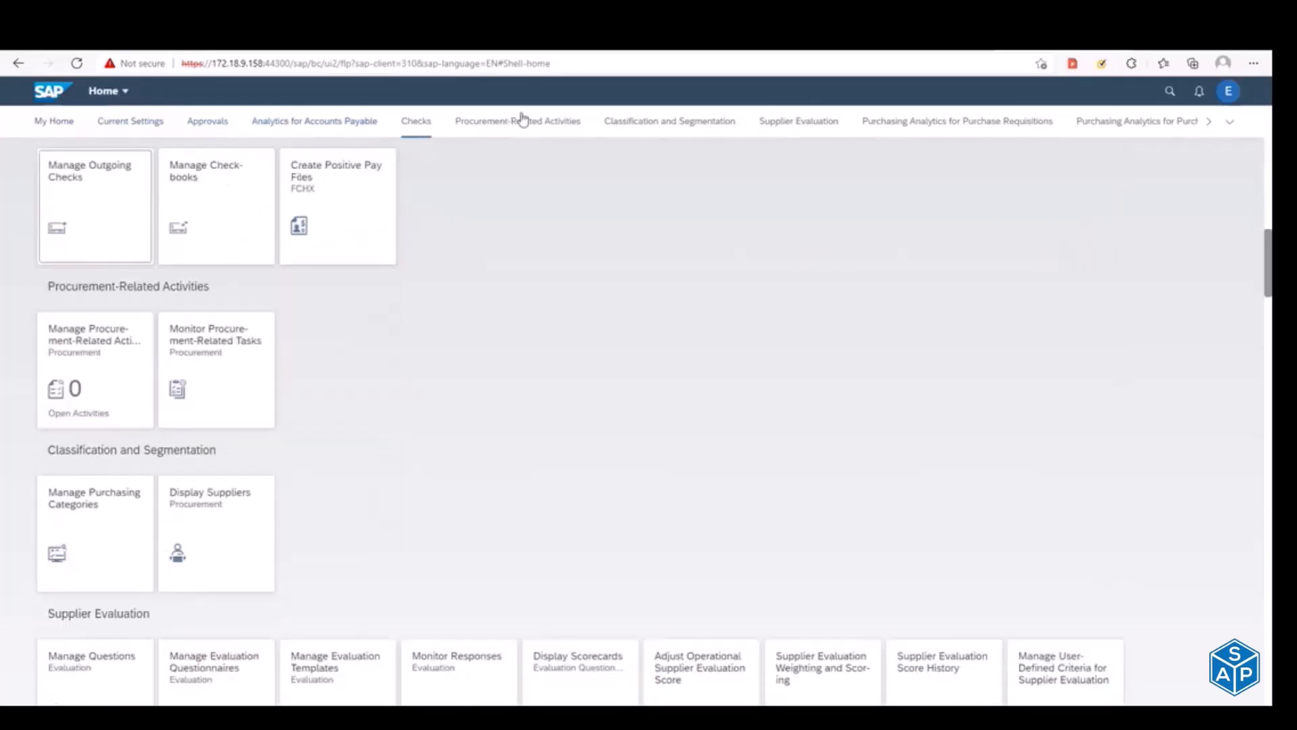
click(521, 119)
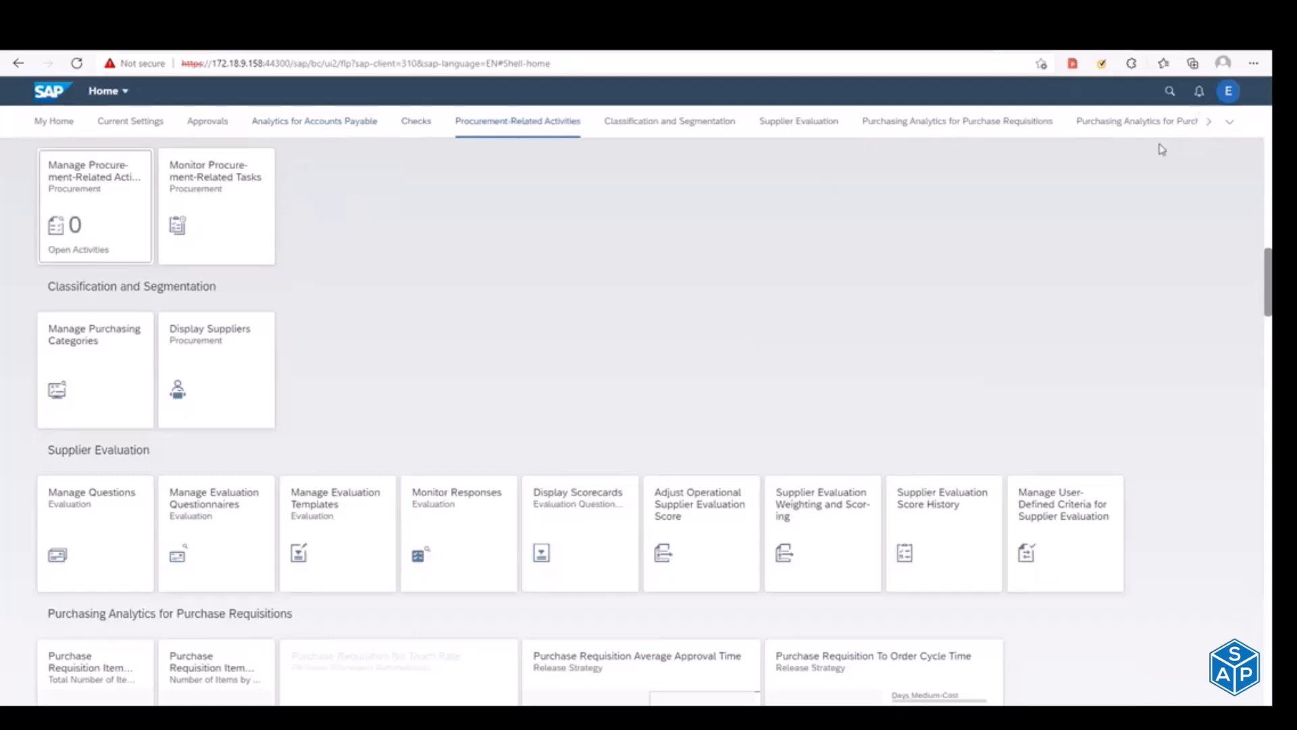
click(1213, 121)
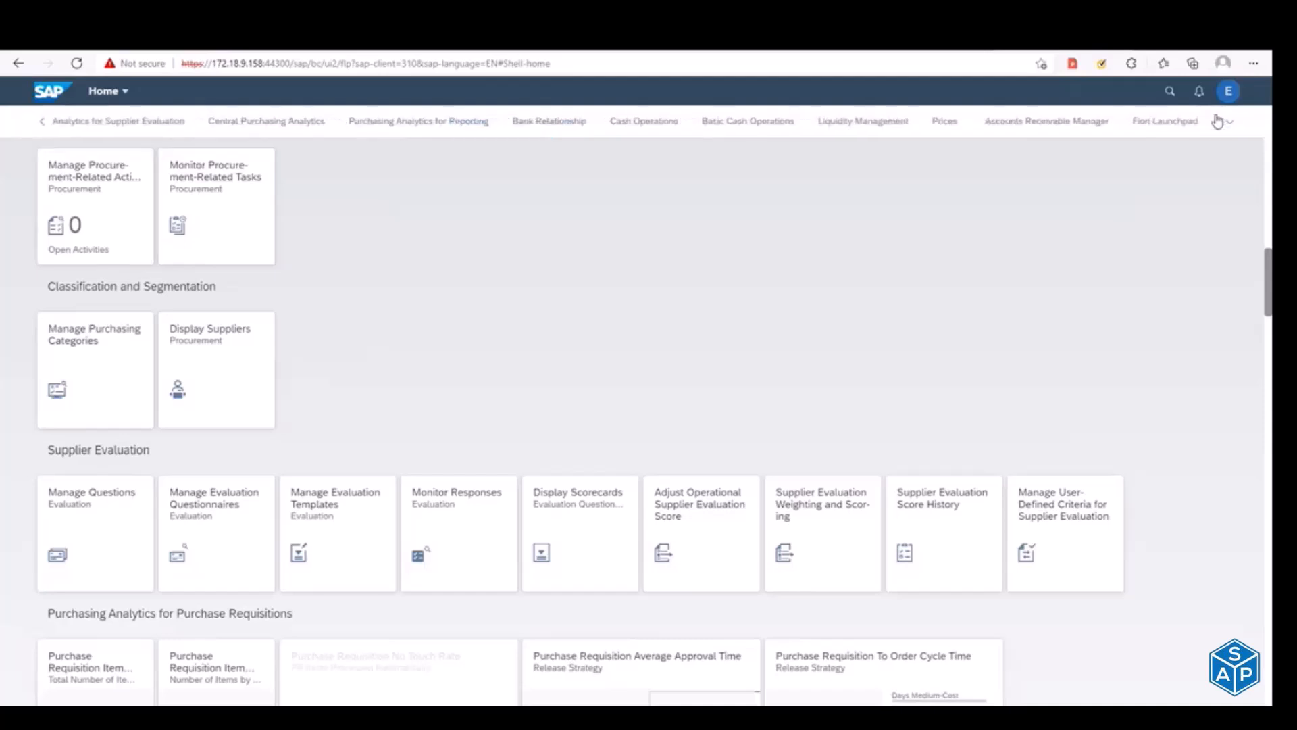
click(1085, 123)
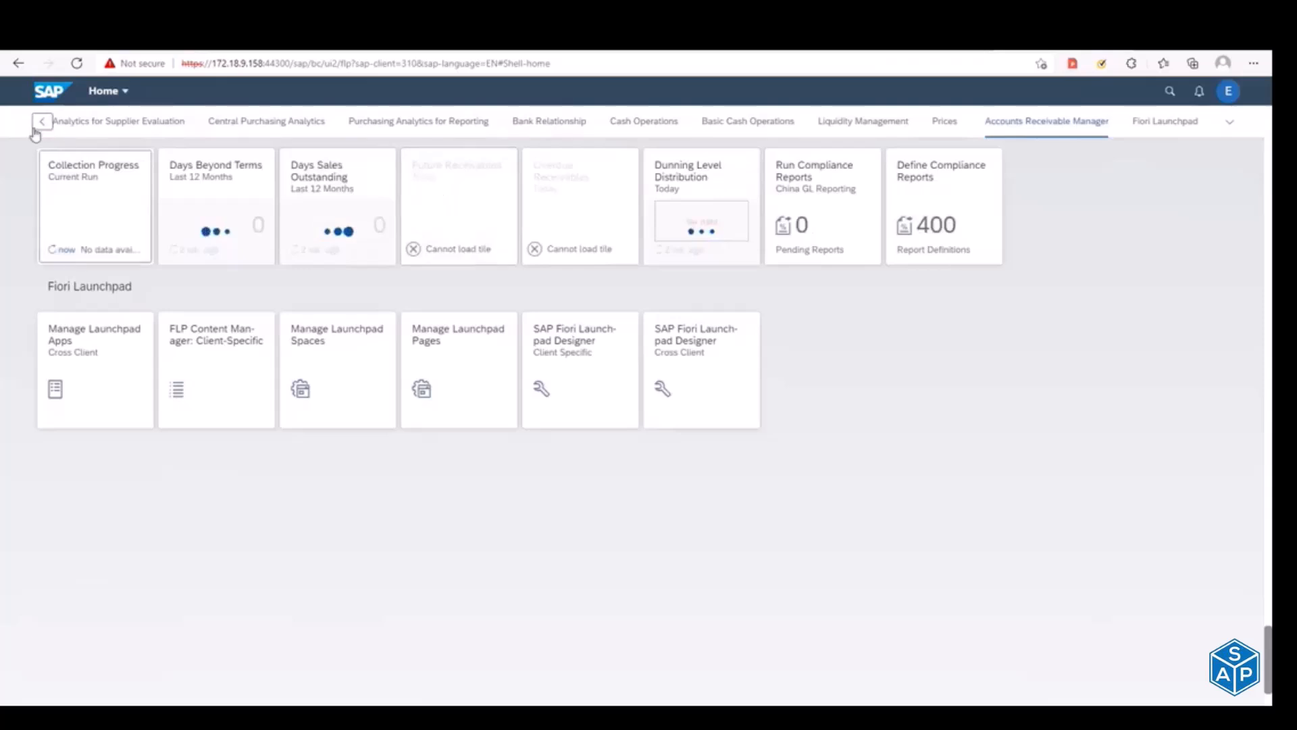
click(42, 121)
click(60, 129)
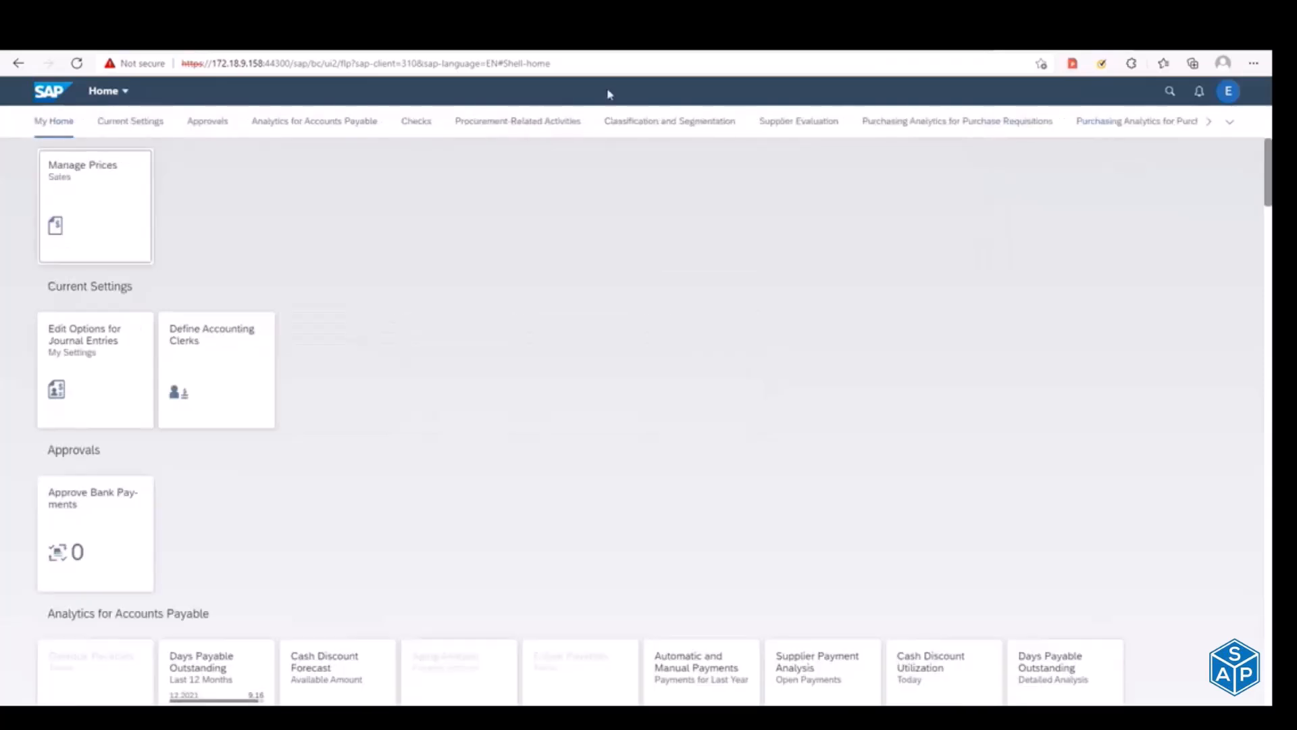
Step: Open the App Finder and search its catalogs for "manage" and "manage sal"
click(1230, 94)
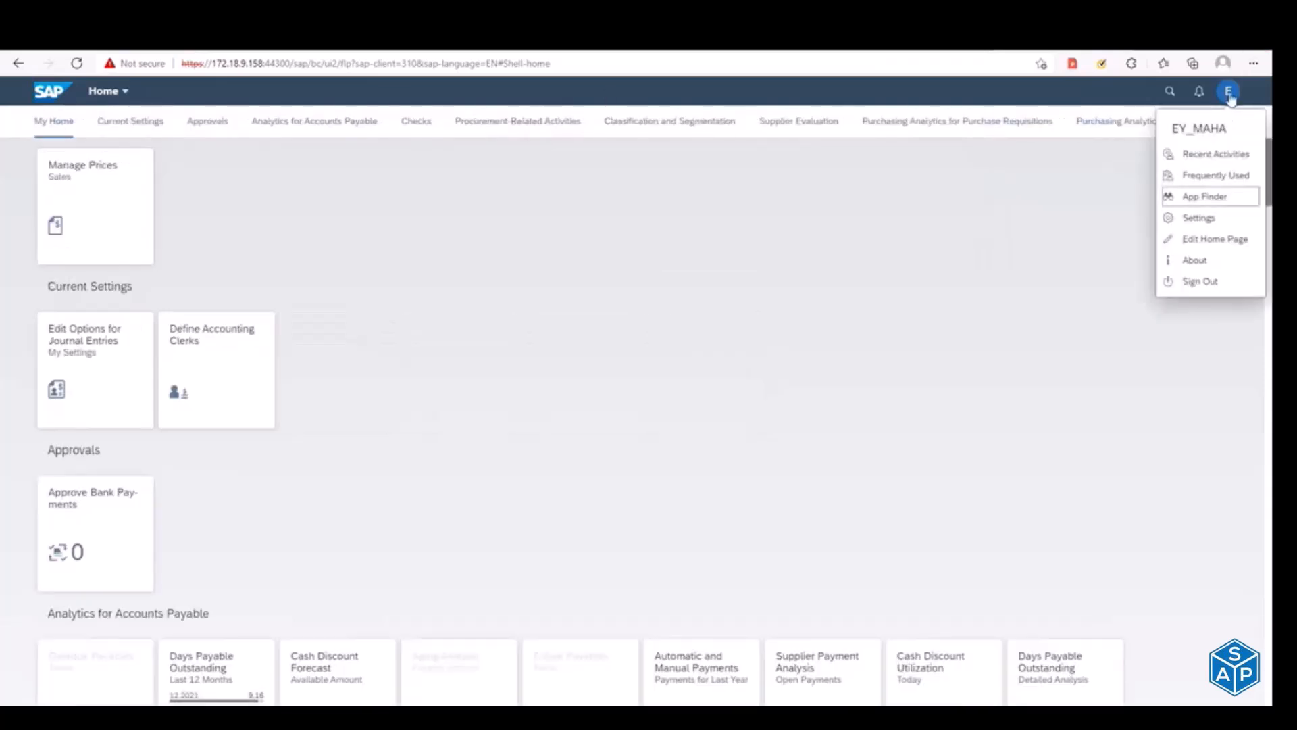
click(1199, 201)
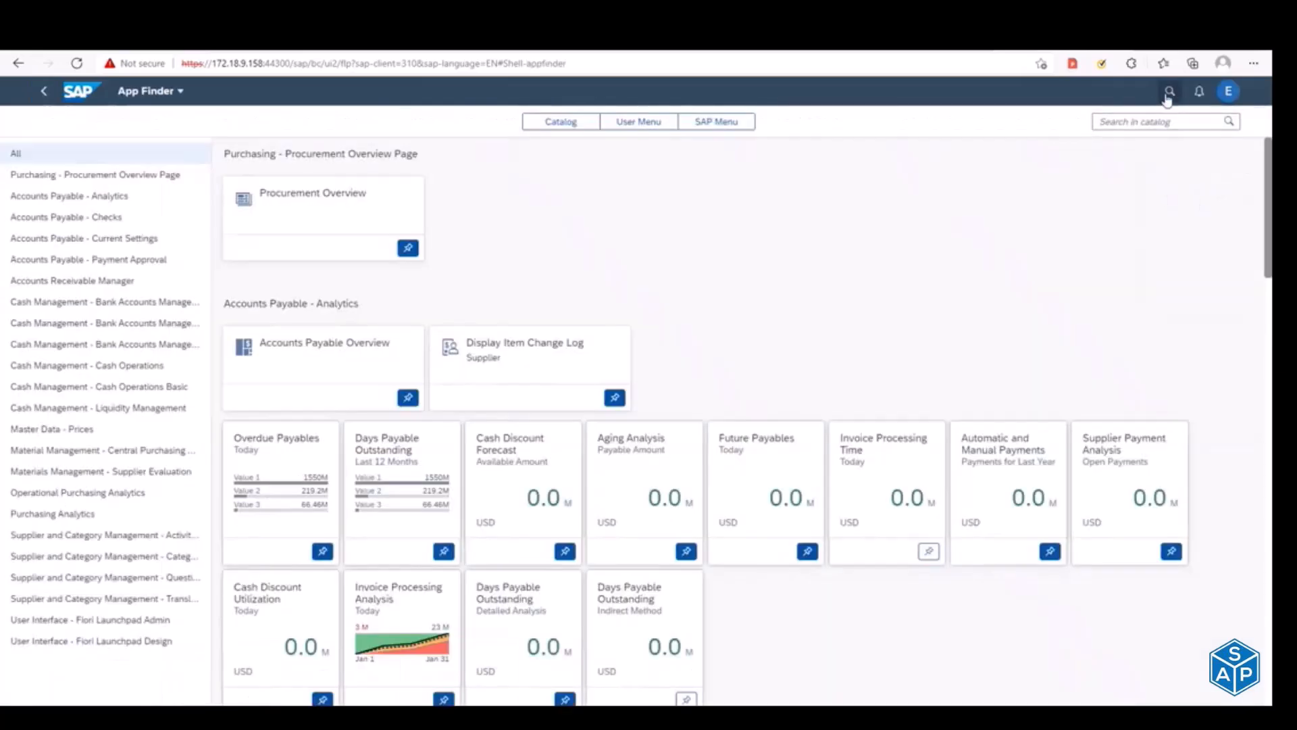
click(1149, 122)
text(manage)
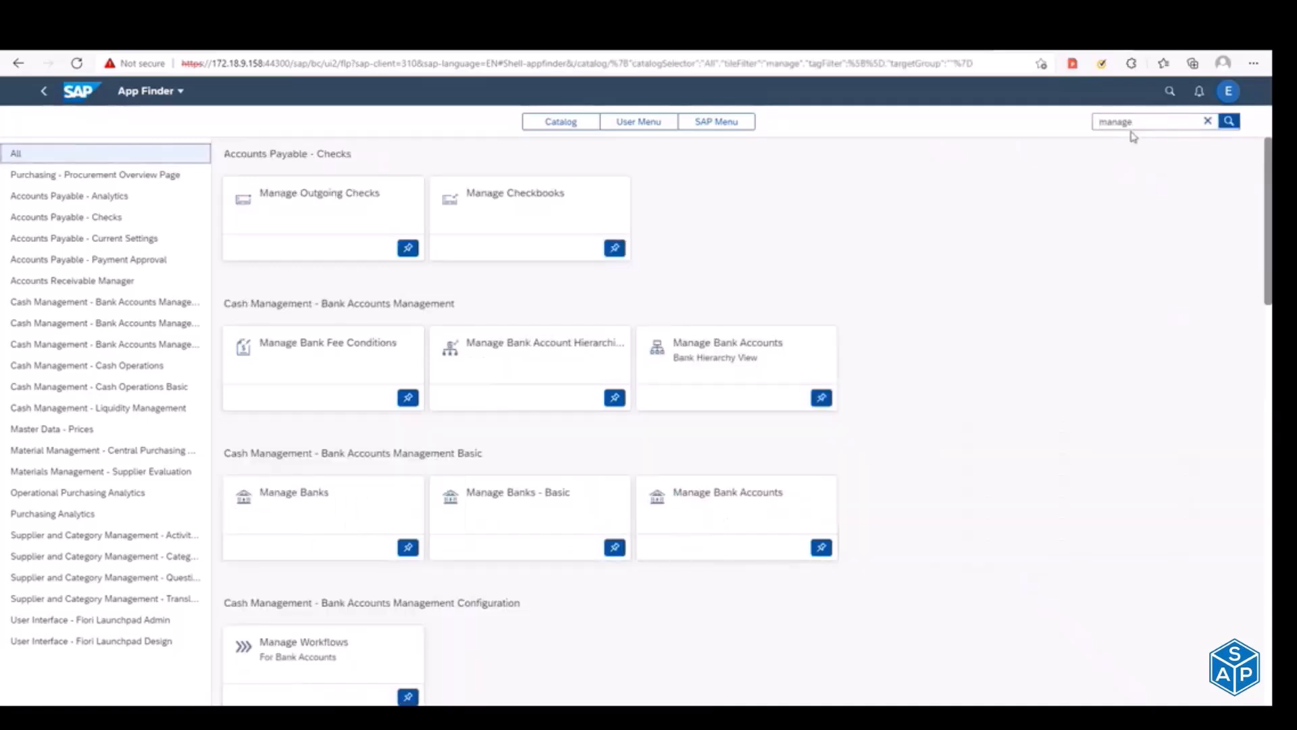
double_click(1149, 126)
click(1150, 126)
text(sal)
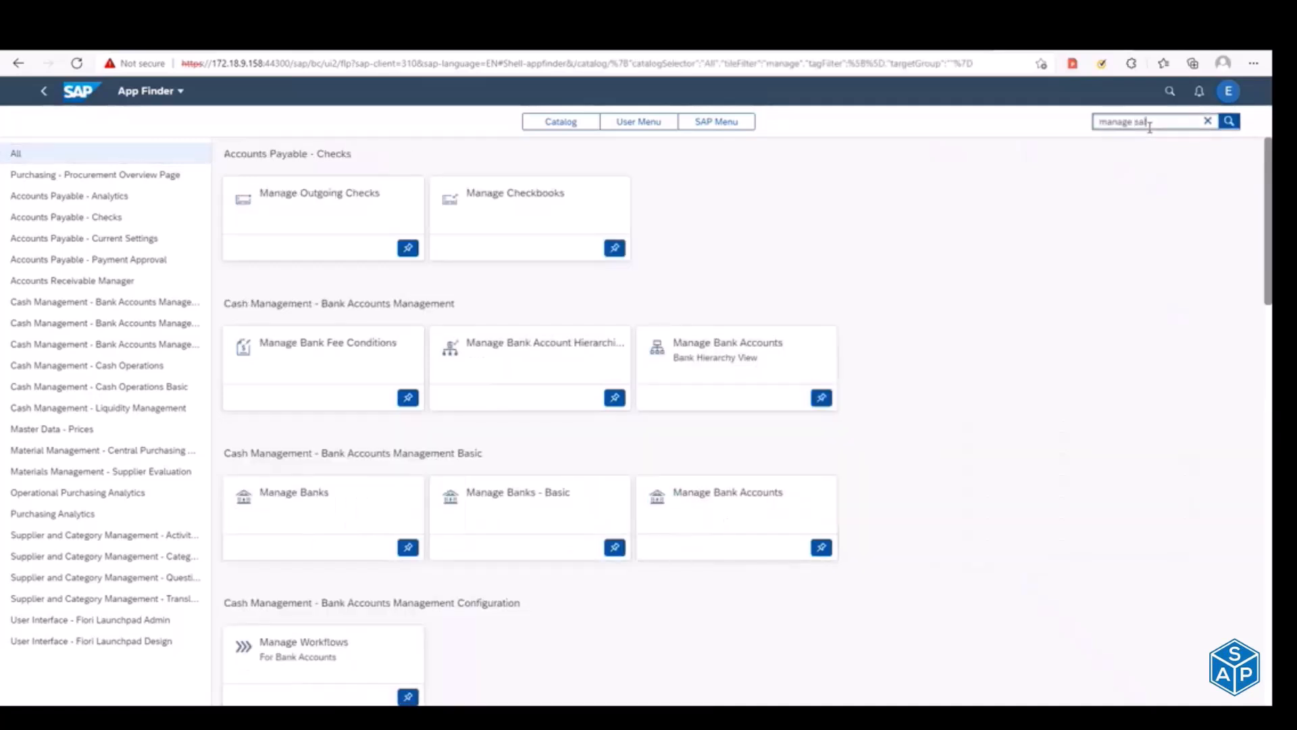
key(Return)
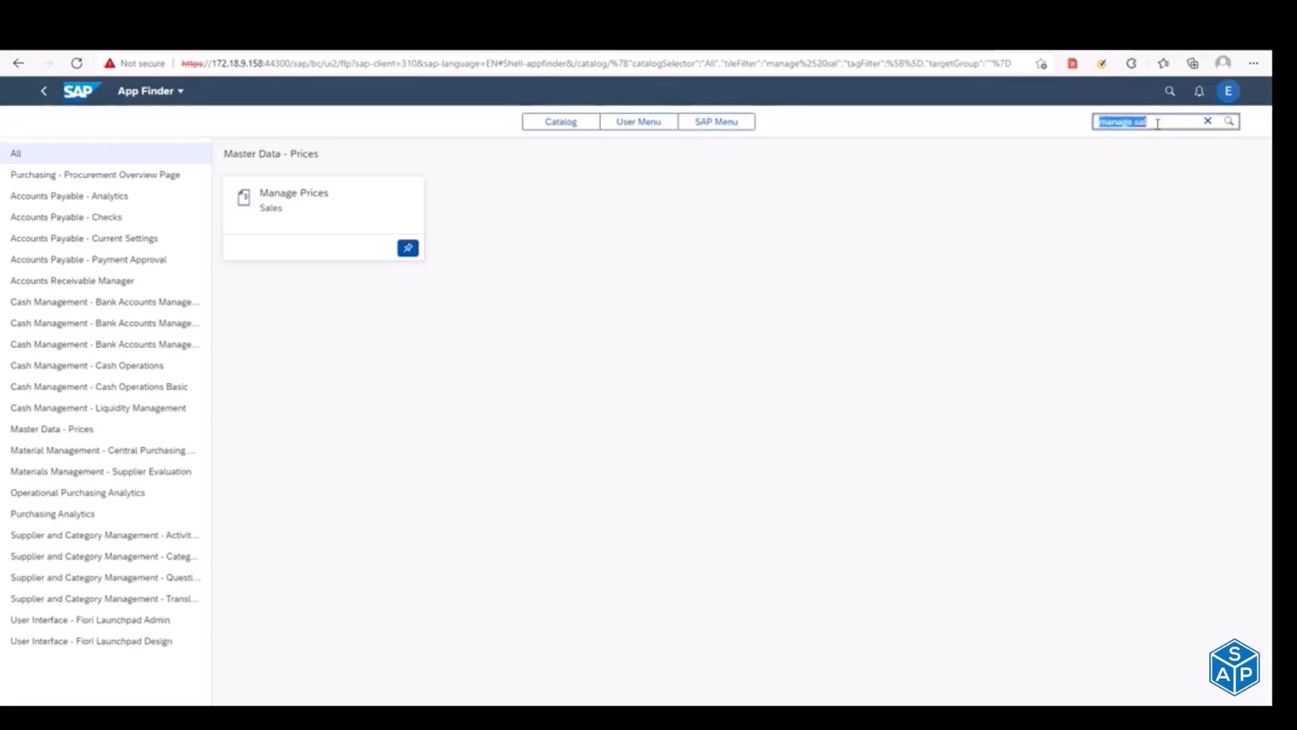
Step: Clear the App Finder search, return to the launchpad home page, and view the Checks group
drag(1158, 123, 1040, 124)
key(BackSpace)
click(1173, 92)
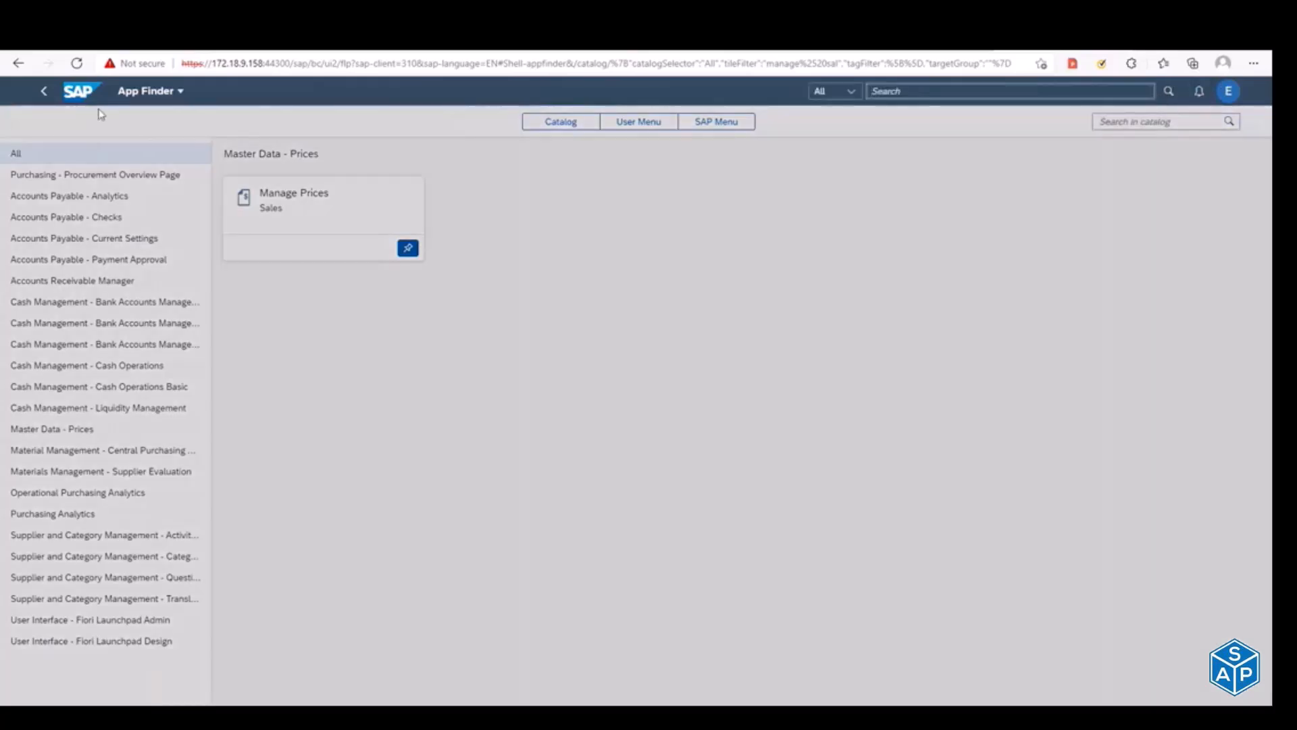
click(79, 93)
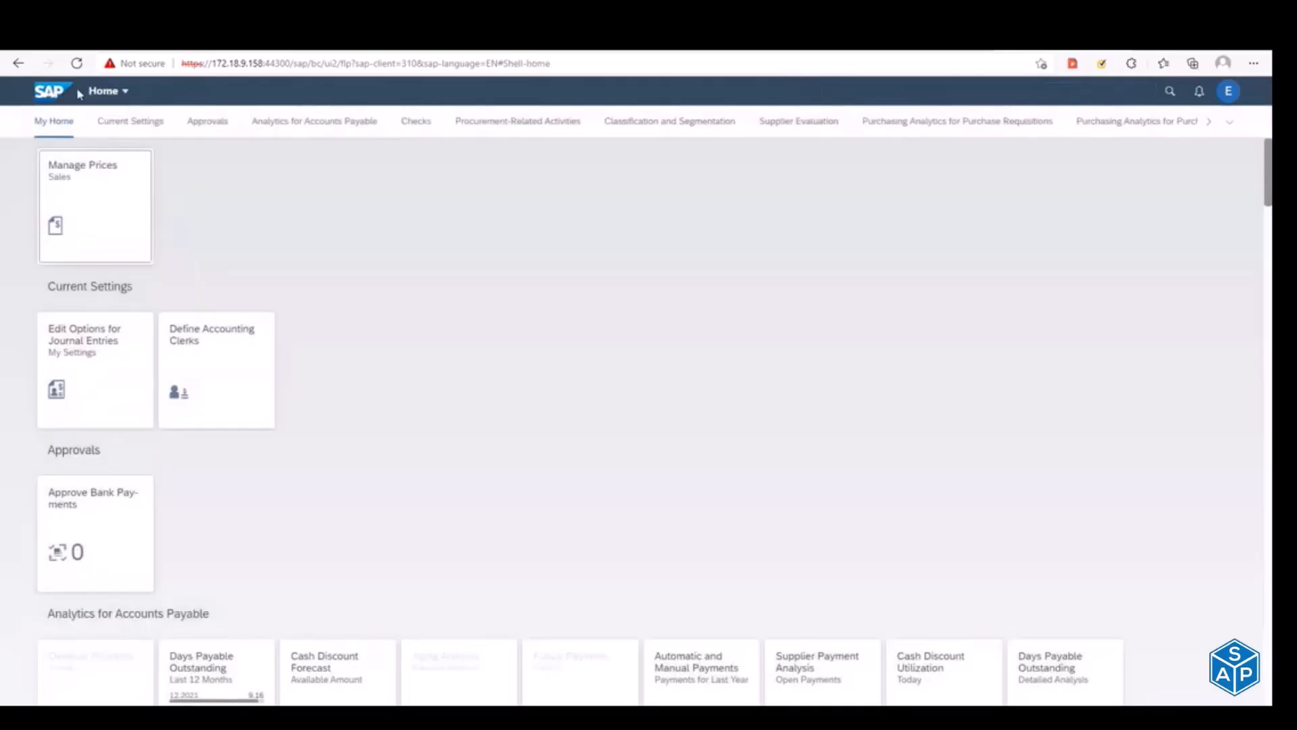
click(435, 124)
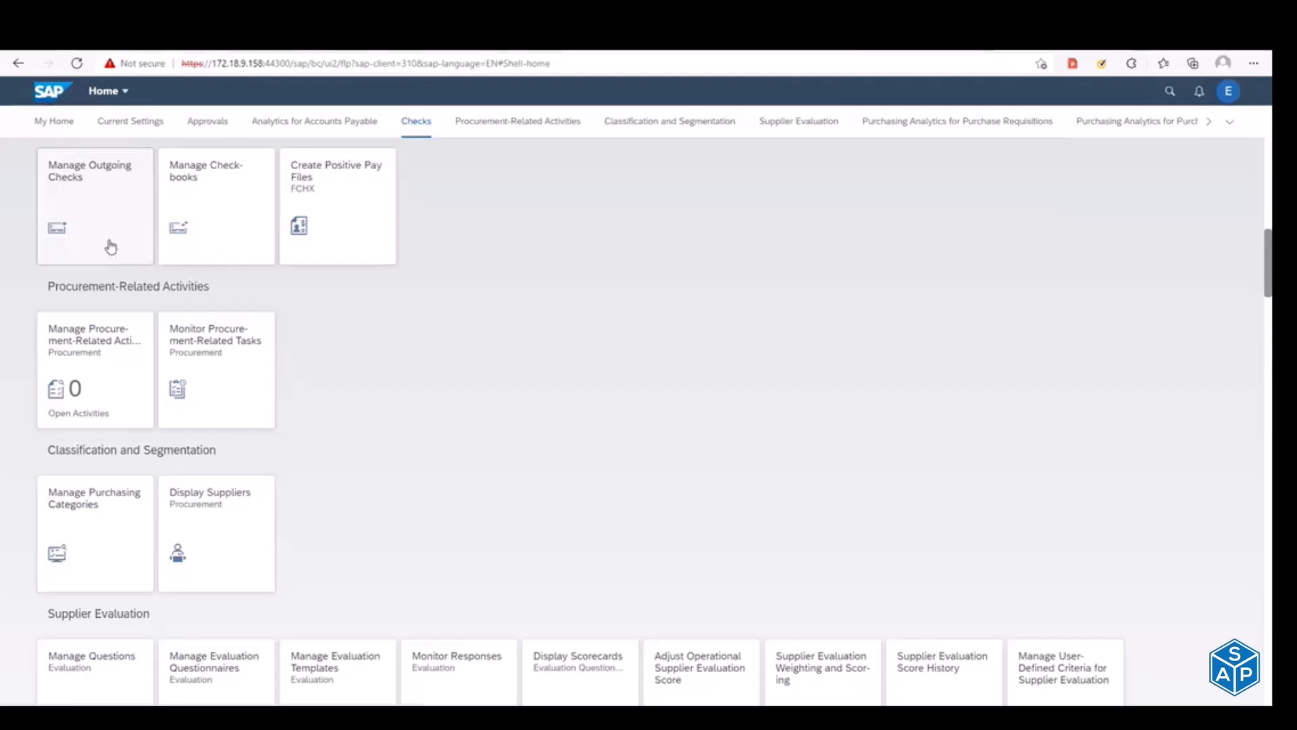
Step: Return to the launchpad designer with the ZTC_Sales_Display catalog and switch from catalogs to groups
key(alt+Tab)
key(Tab)
key(Escape)
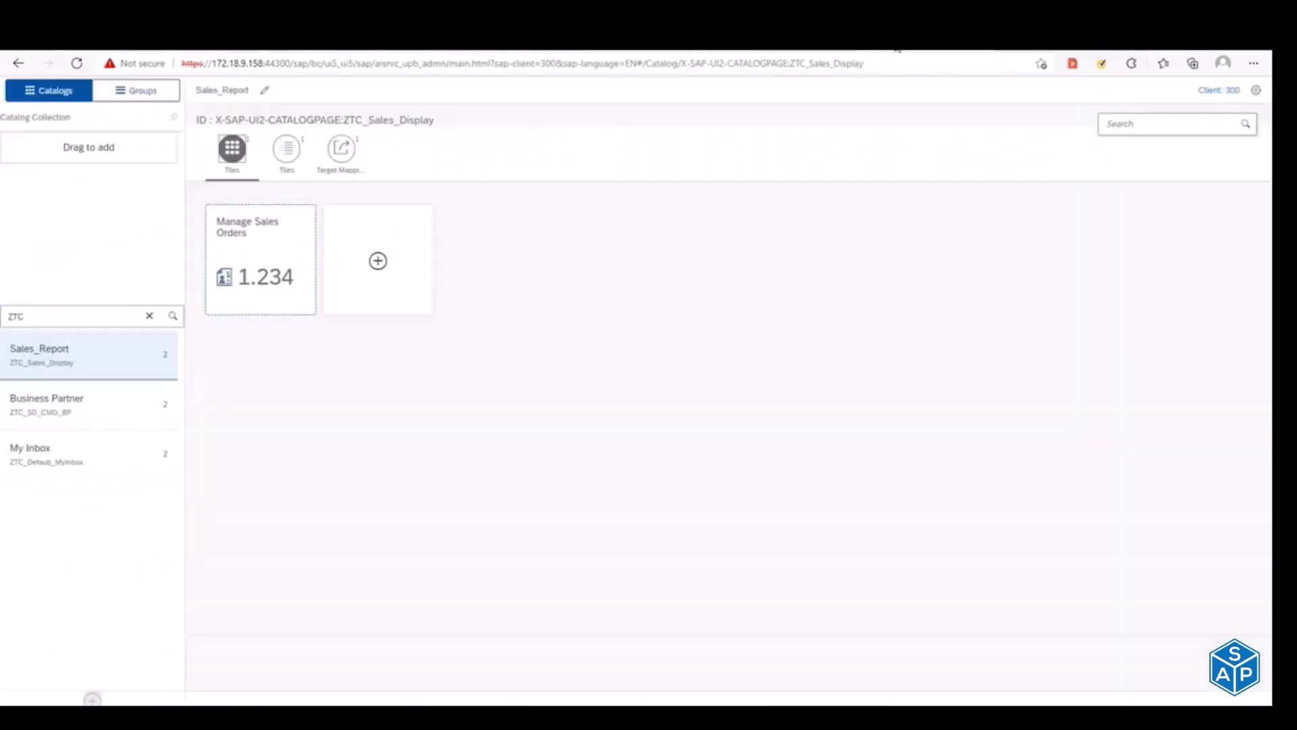
click(144, 94)
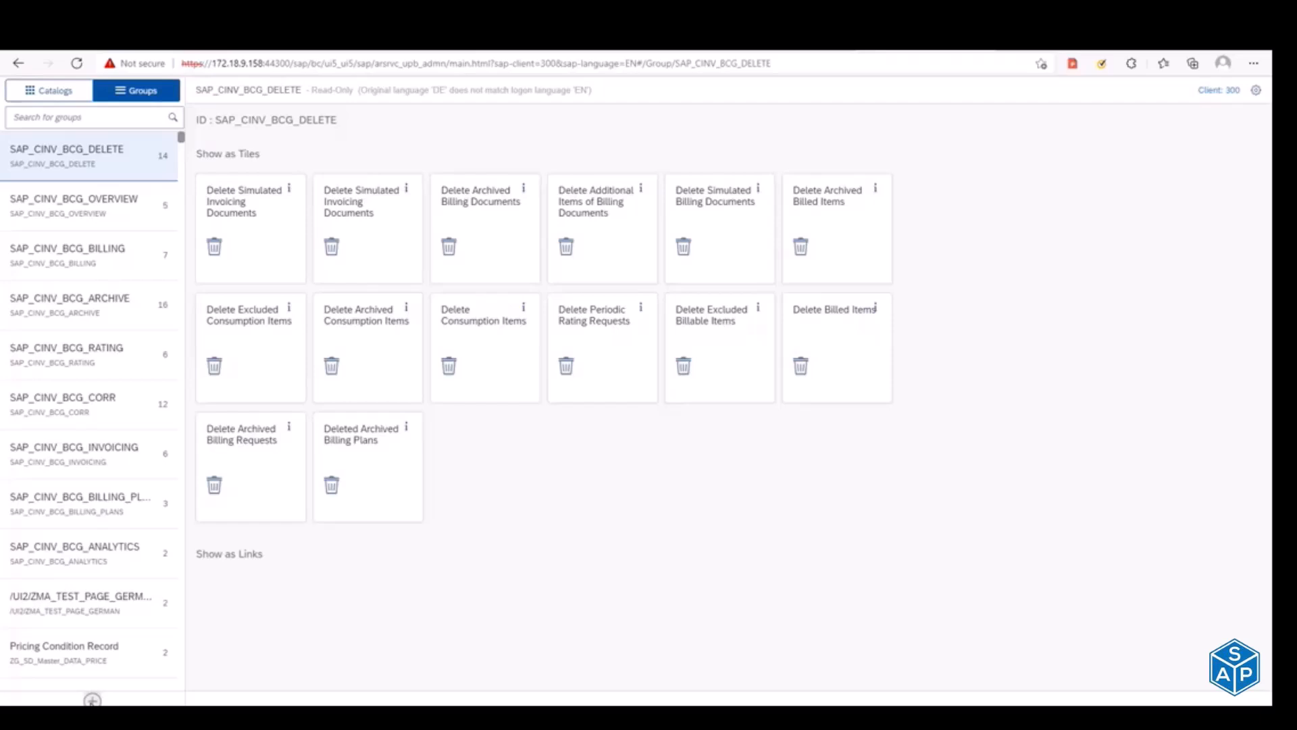
Step: Start creating a new group with the title SalesDisplayDemo
click(93, 699)
text(SalesDisplay)
key(BackSpace)
text(yD)
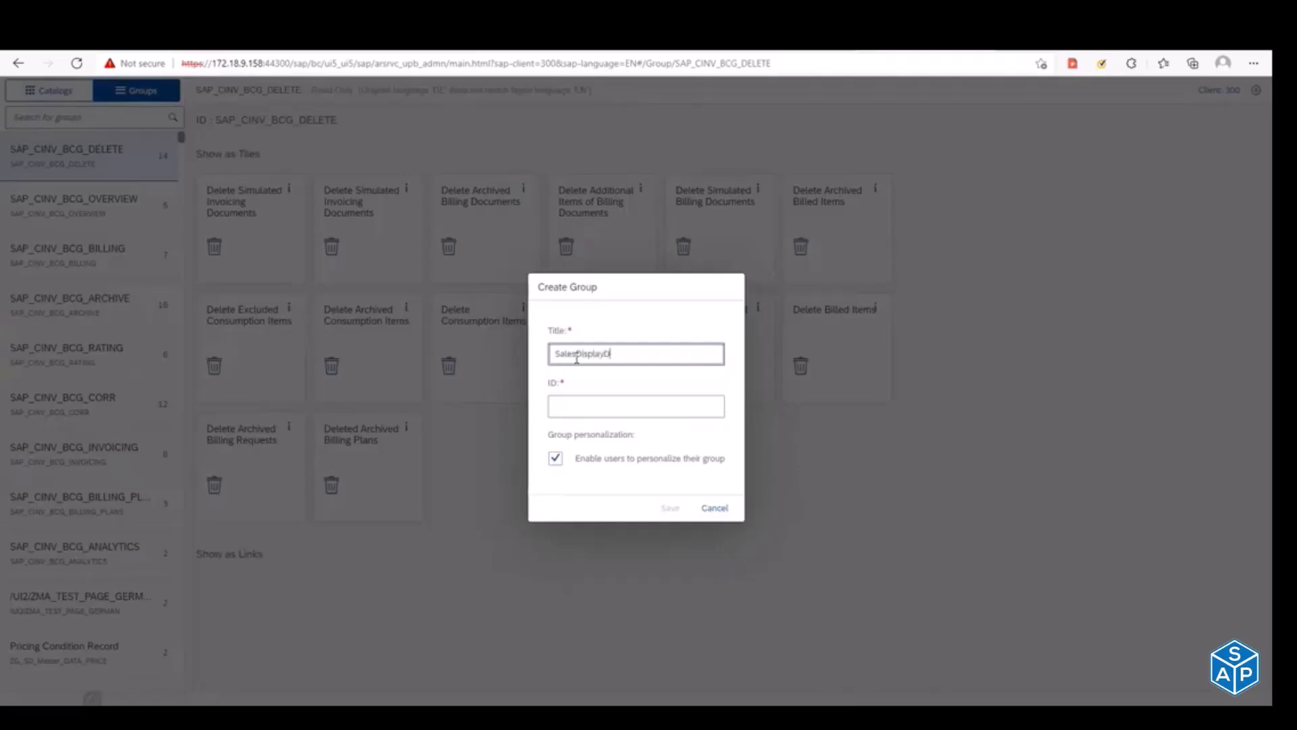
text(emo)
Step: Set the new group's ID to ZTG_Sales_Display and select the ID text
click(590, 406)
text(ZTC)
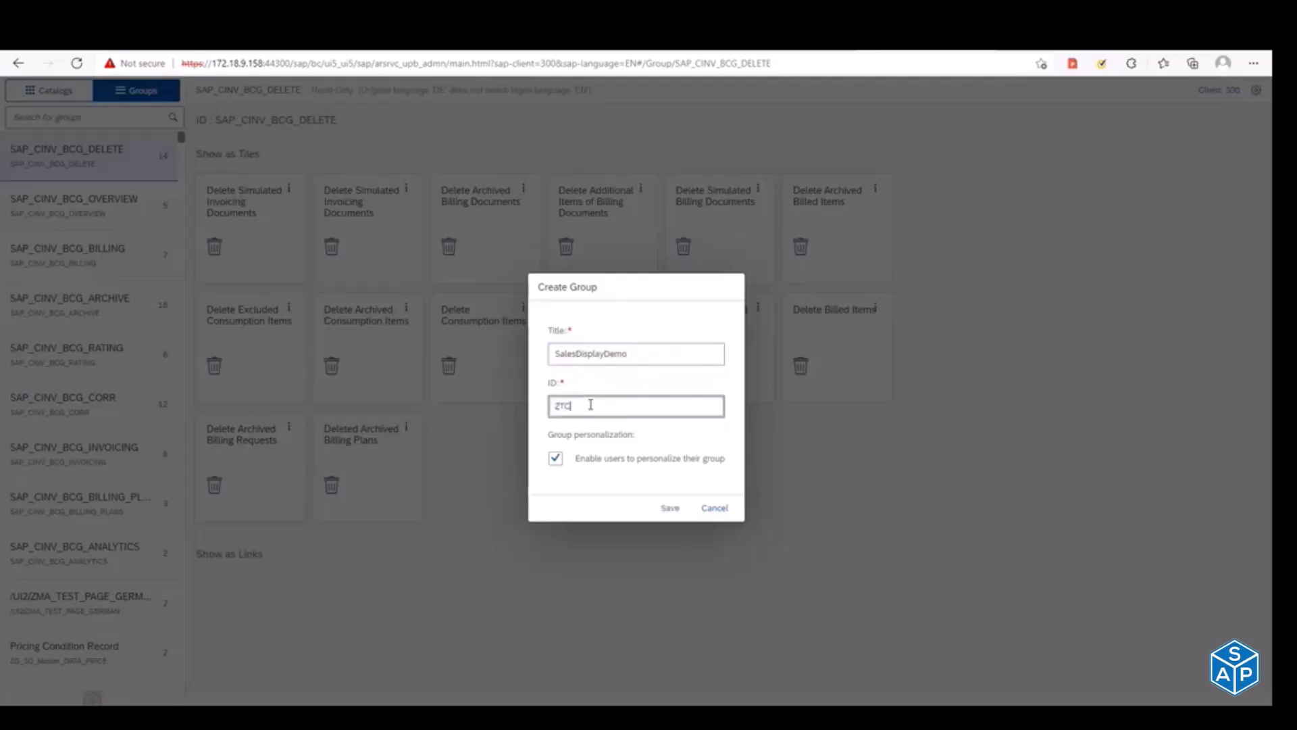
text(_)
text(_)
text(SalesD)
text(isplay)
drag(645, 404, 492, 408)
Step: Save the new SalesDisplayDemo group and add the Manage Sales Orders tile from the Sales_Report catalog ZTC_Sales_Display to it
click(664, 512)
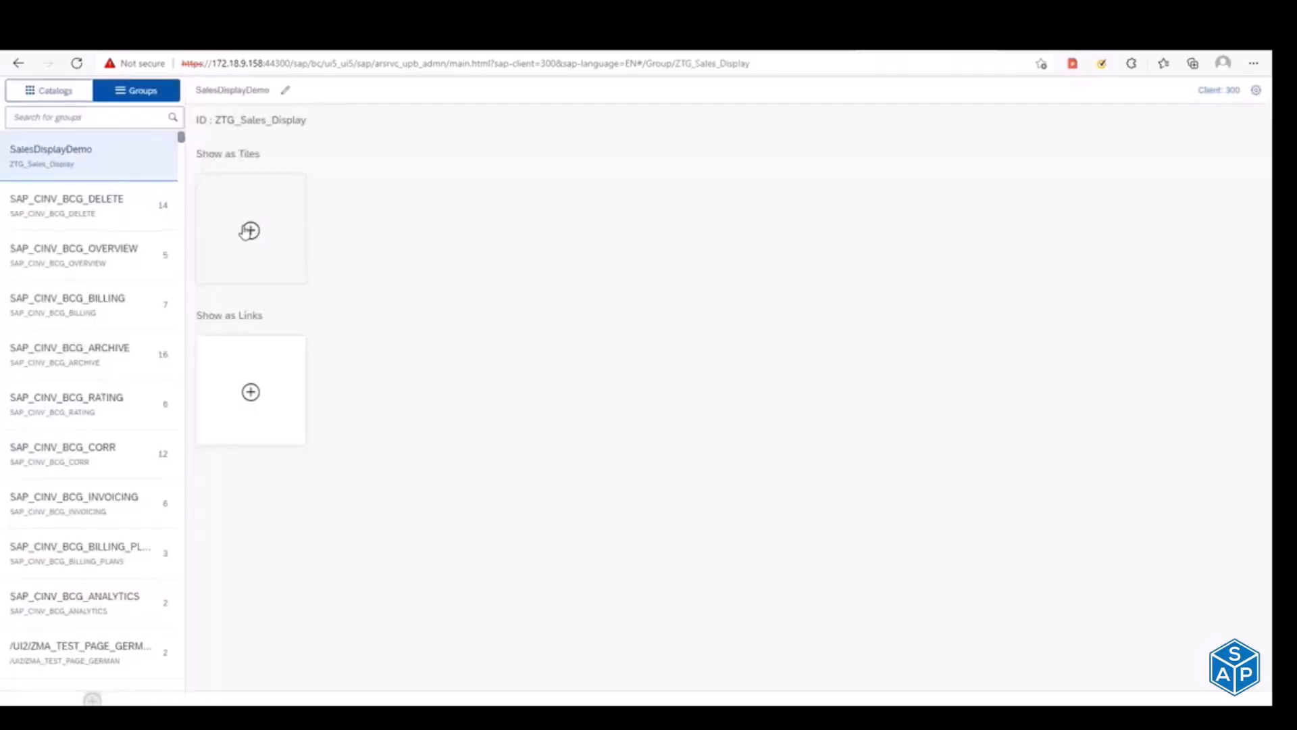
click(250, 231)
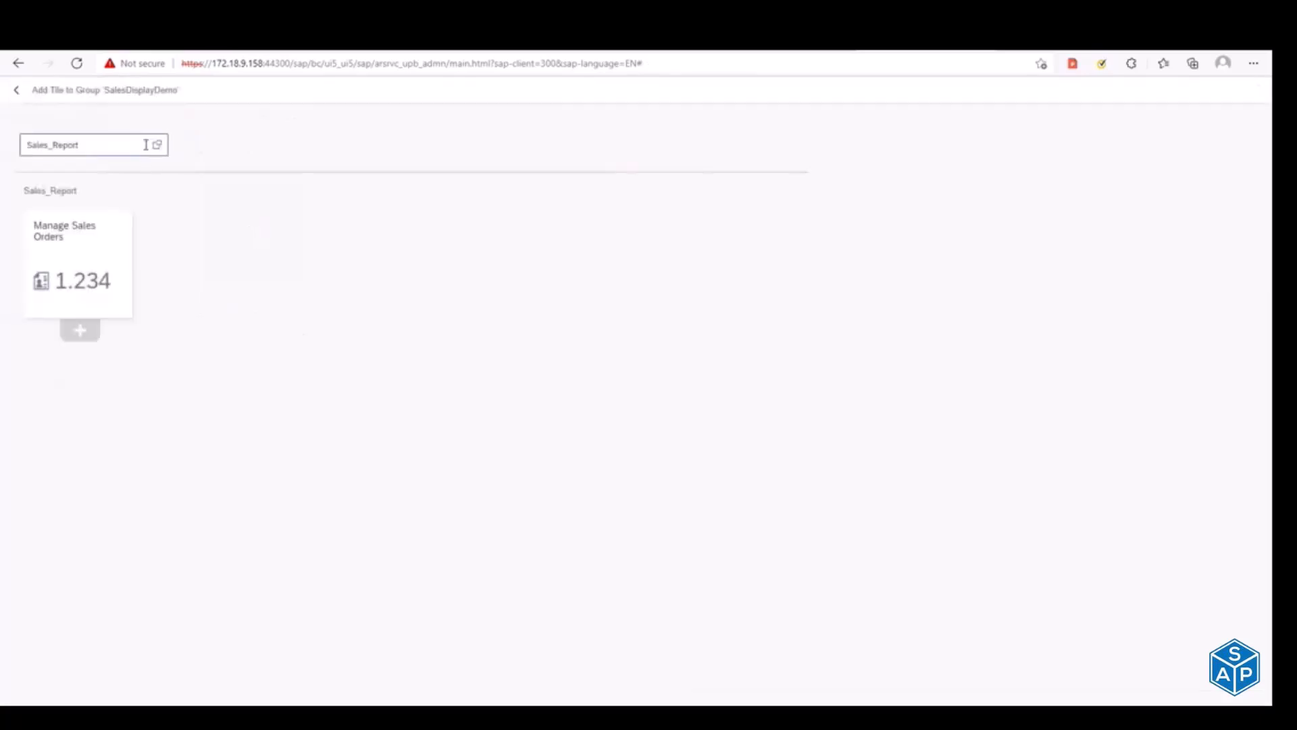
click(160, 147)
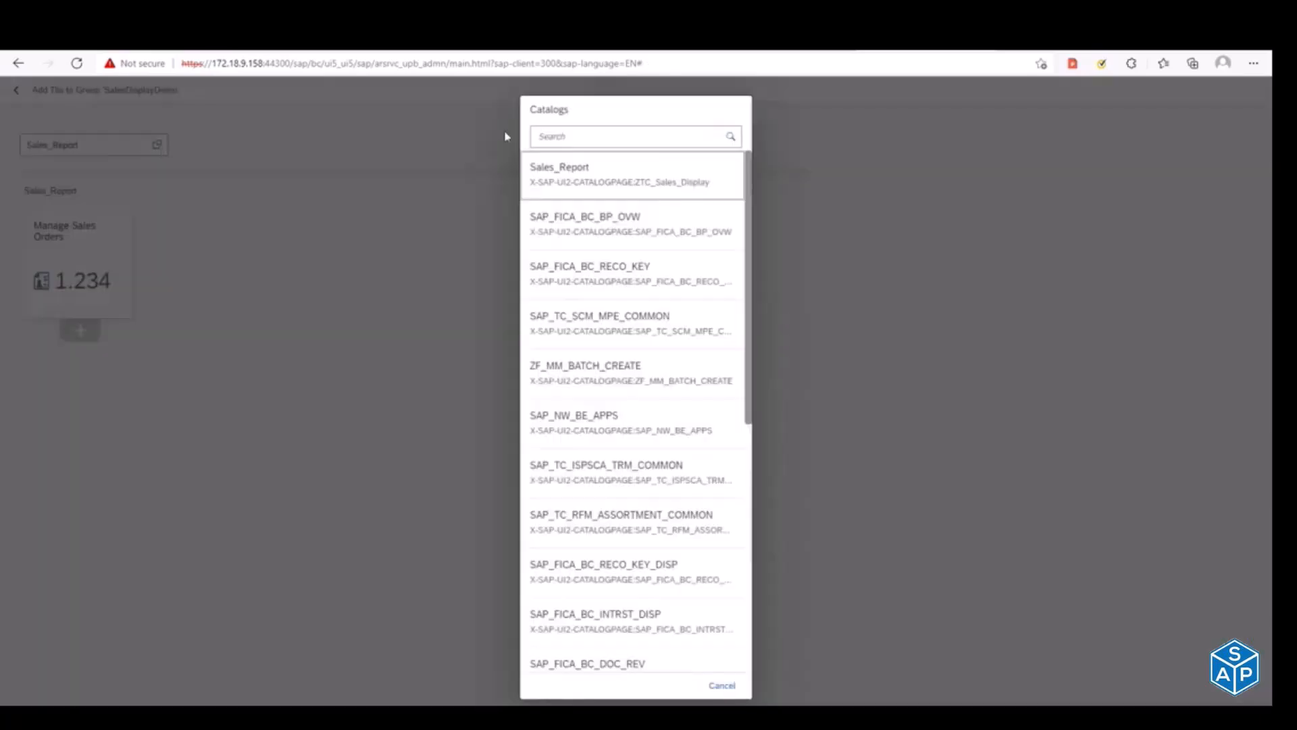
click(553, 139)
text(ZTC)
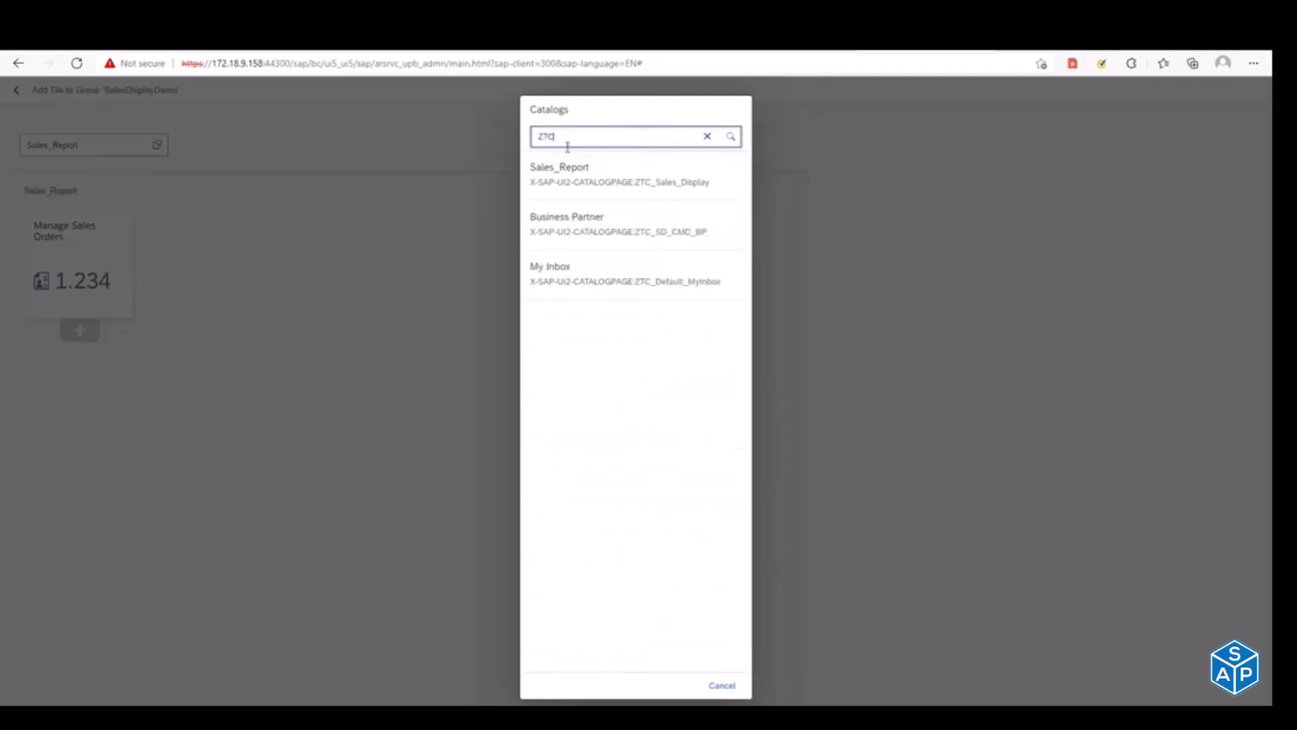
click(580, 181)
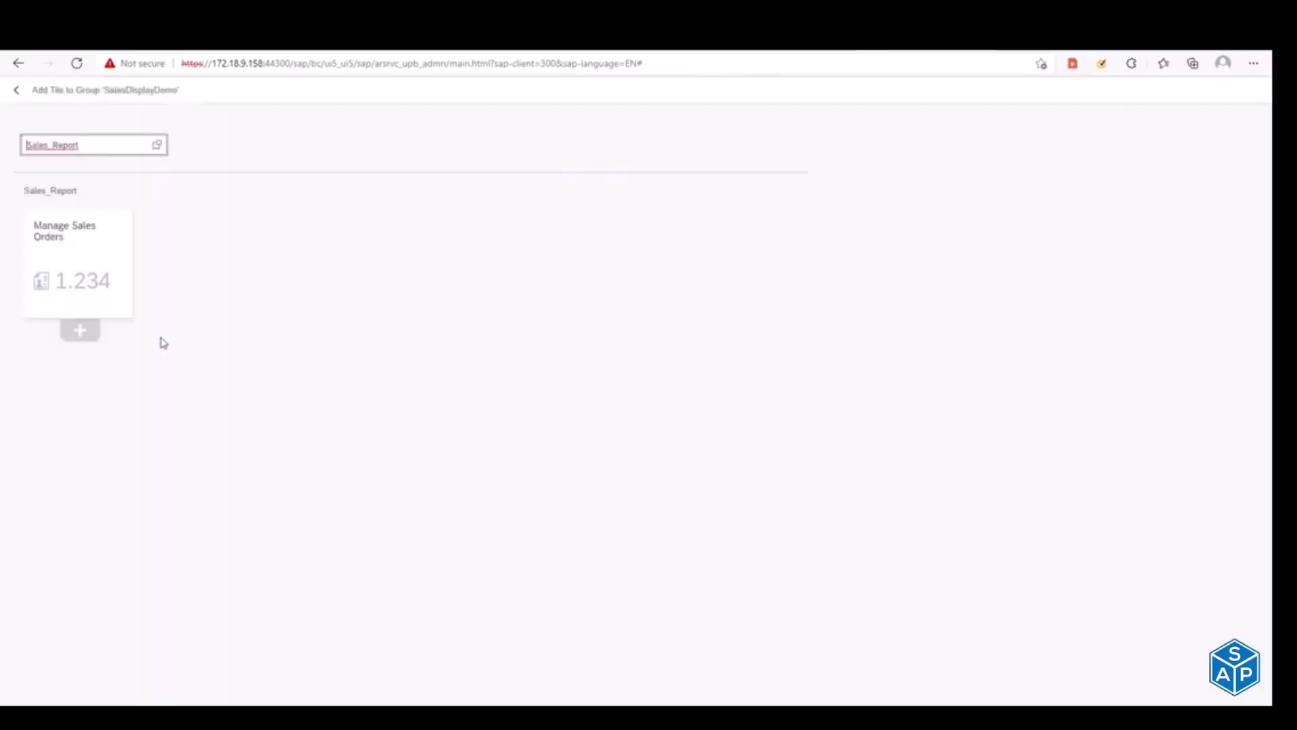
click(80, 331)
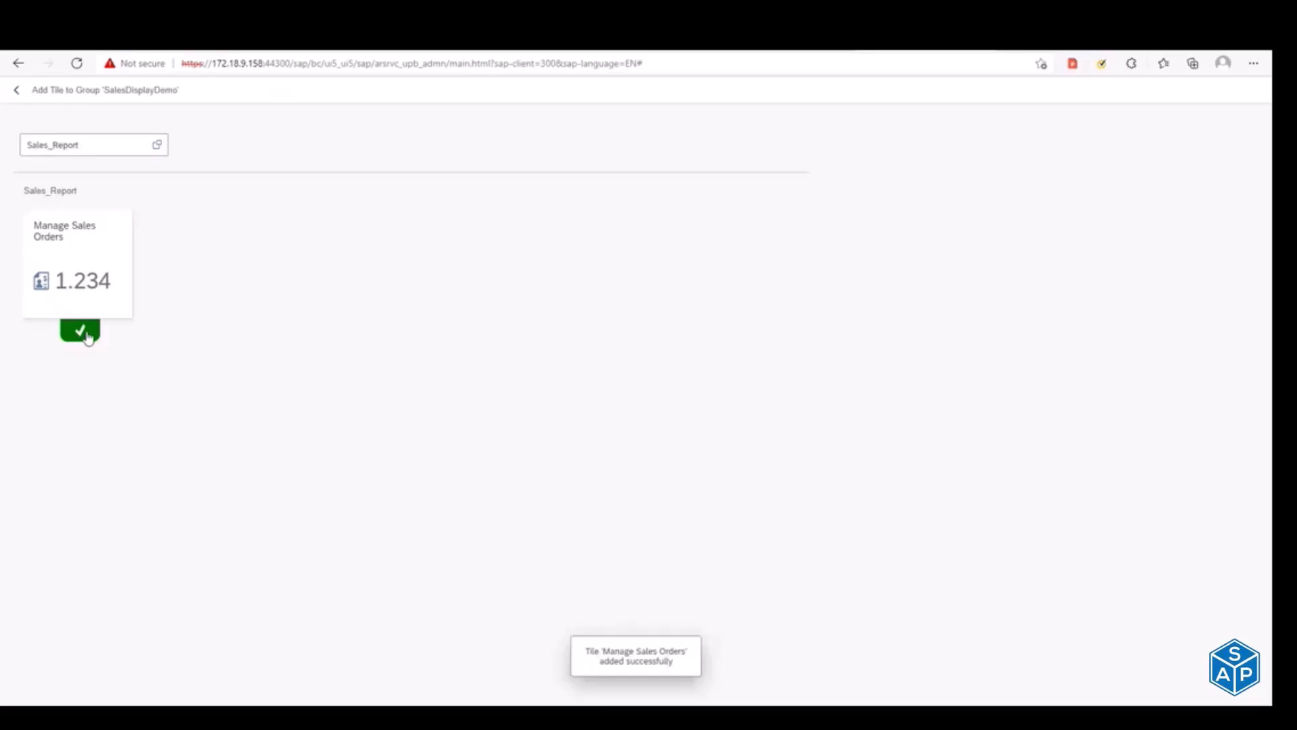
click(15, 91)
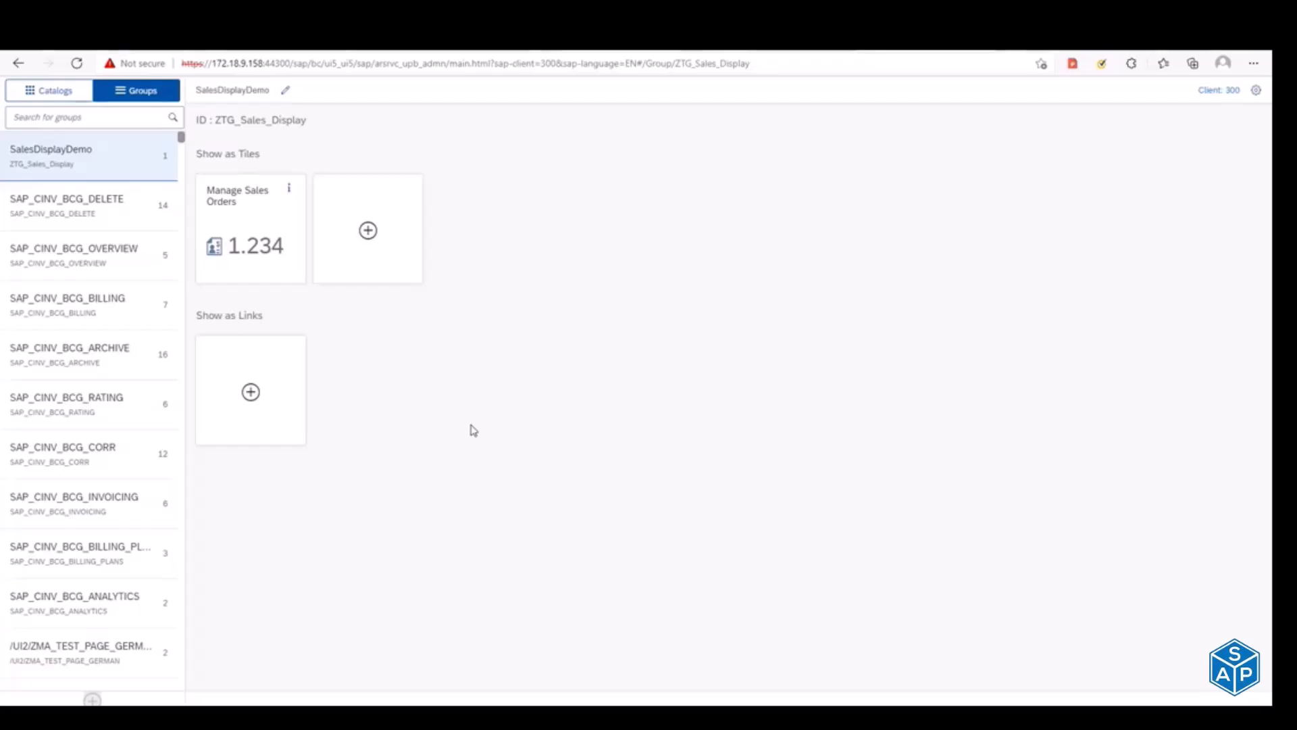
Step: Switch to SAP GUI and open role maintenance with transaction pfcg in a new session
key(alt+Tab)
key(alt+Tab)
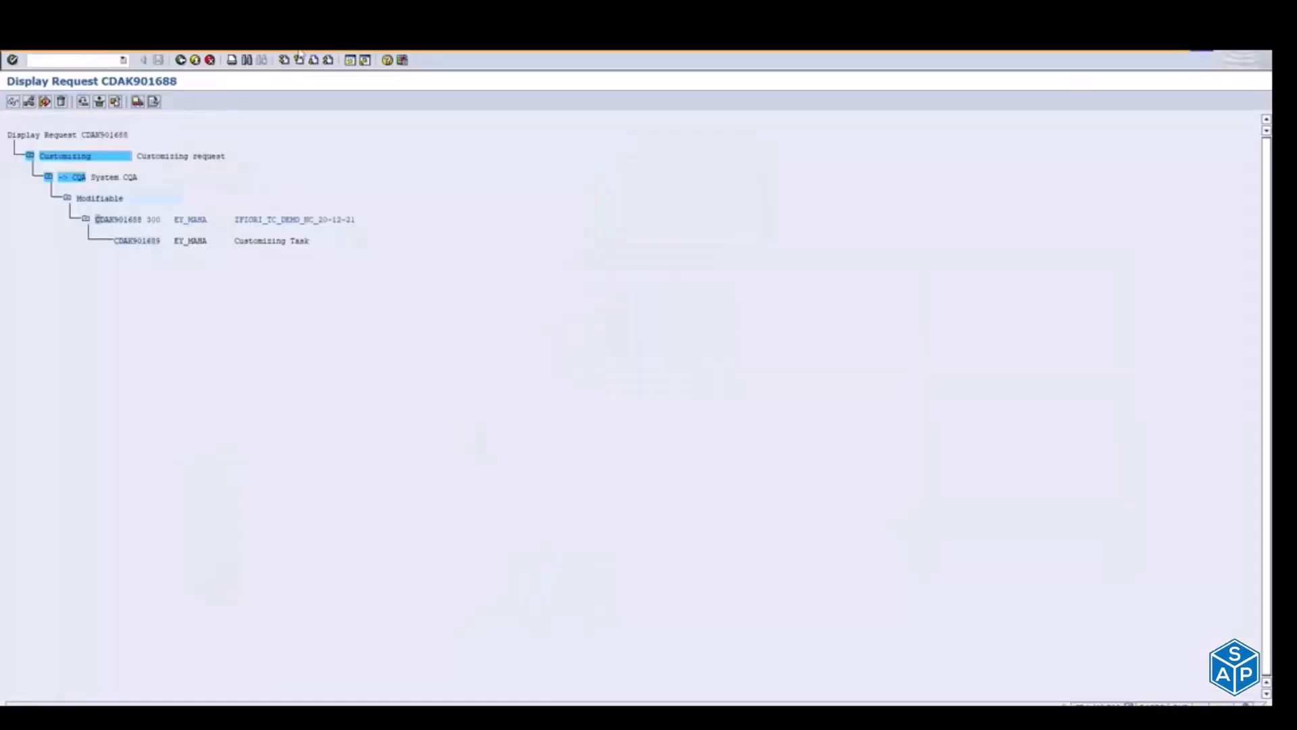
click(354, 63)
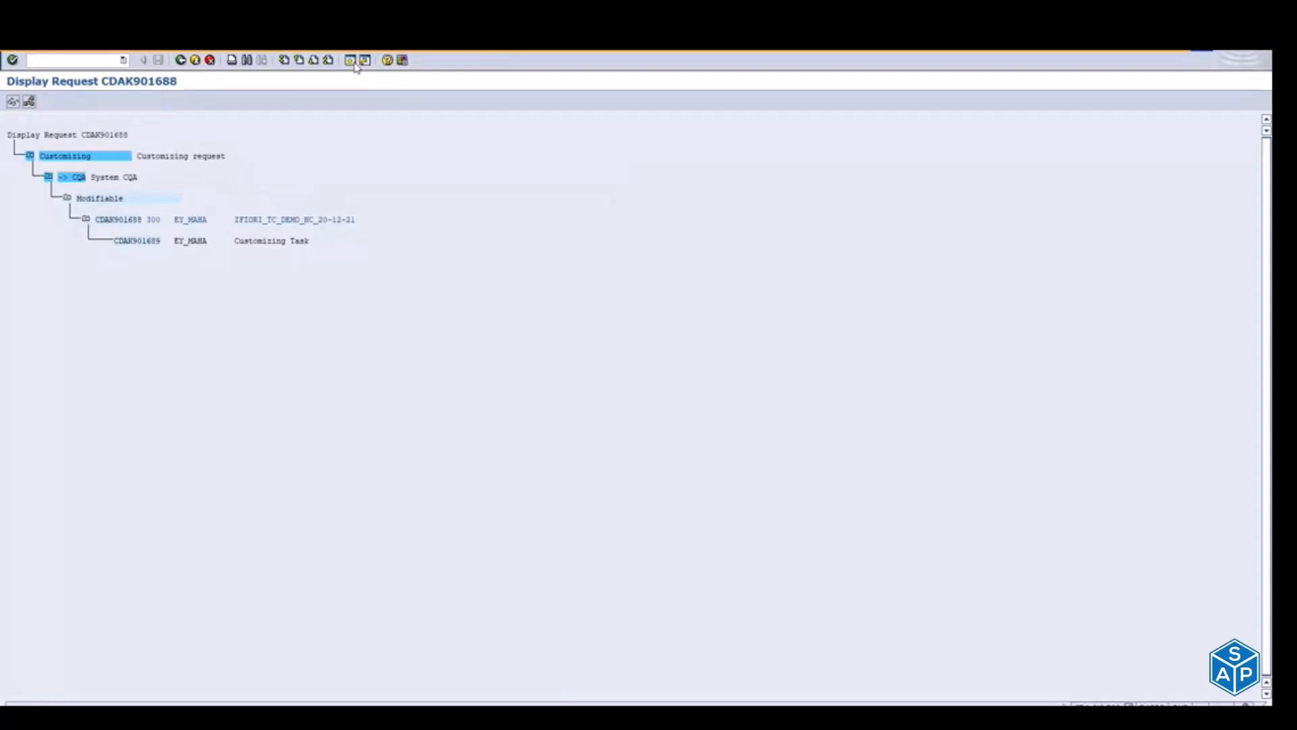
text(pfcg)
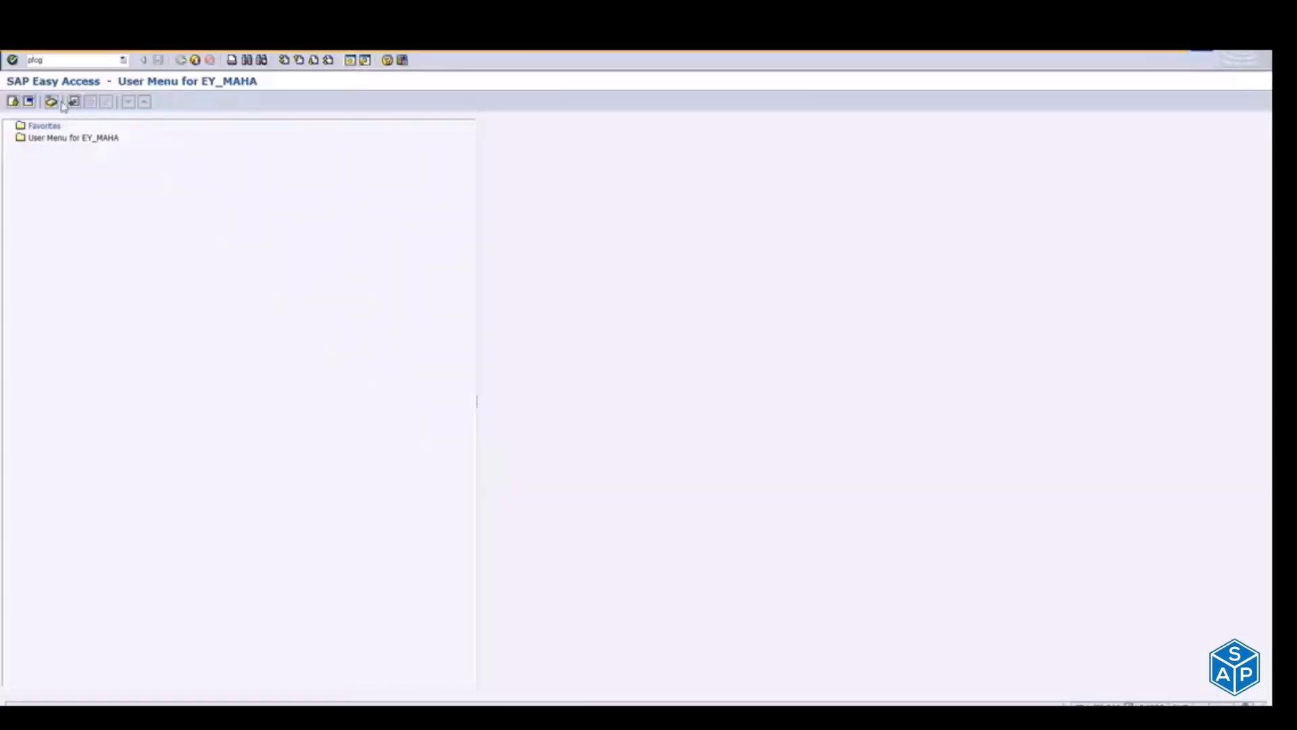
key(Return)
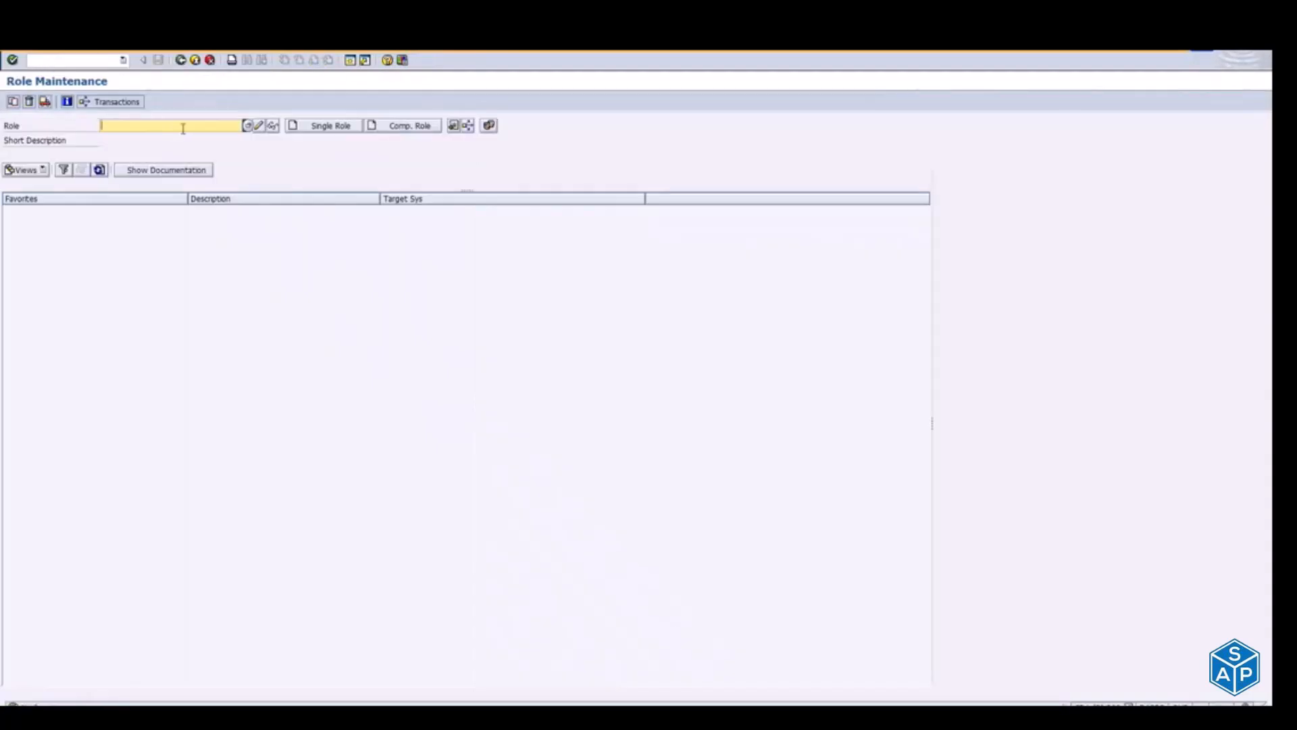
Step: Create a single role named ZF:Sales_Display
text(Z)
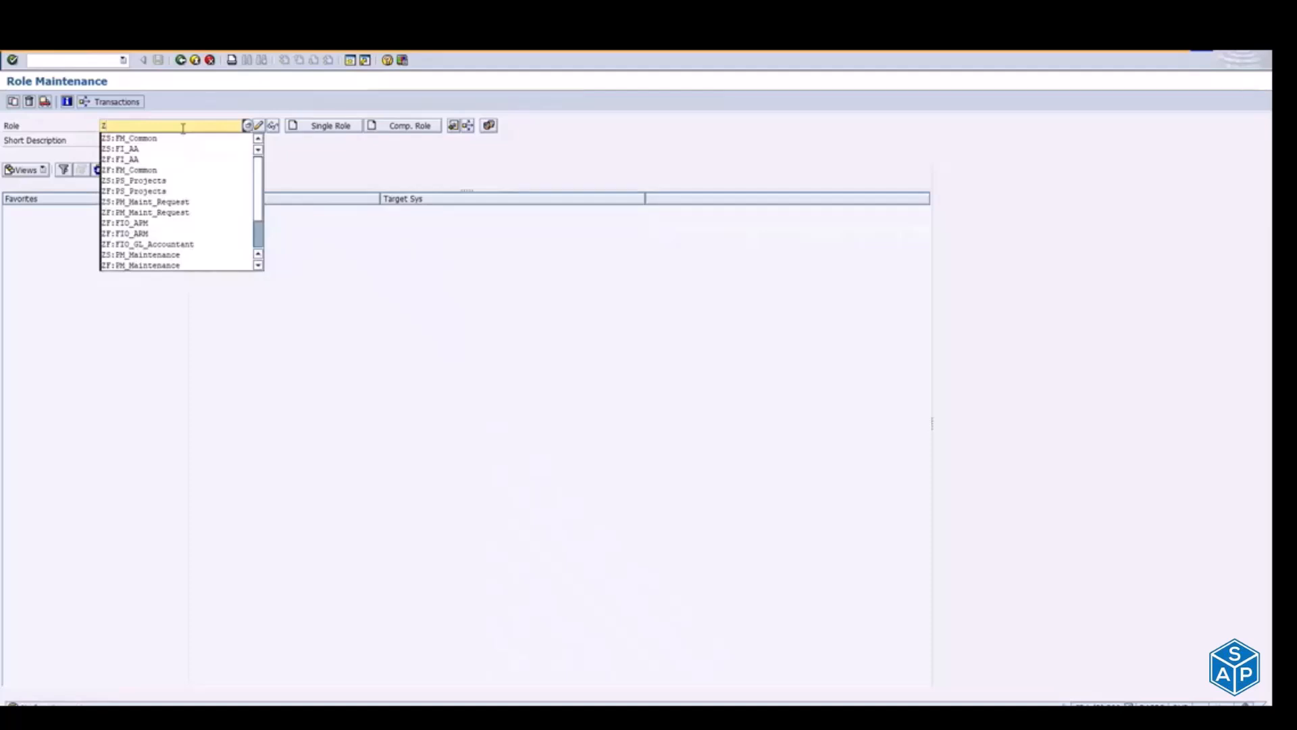
text(F)
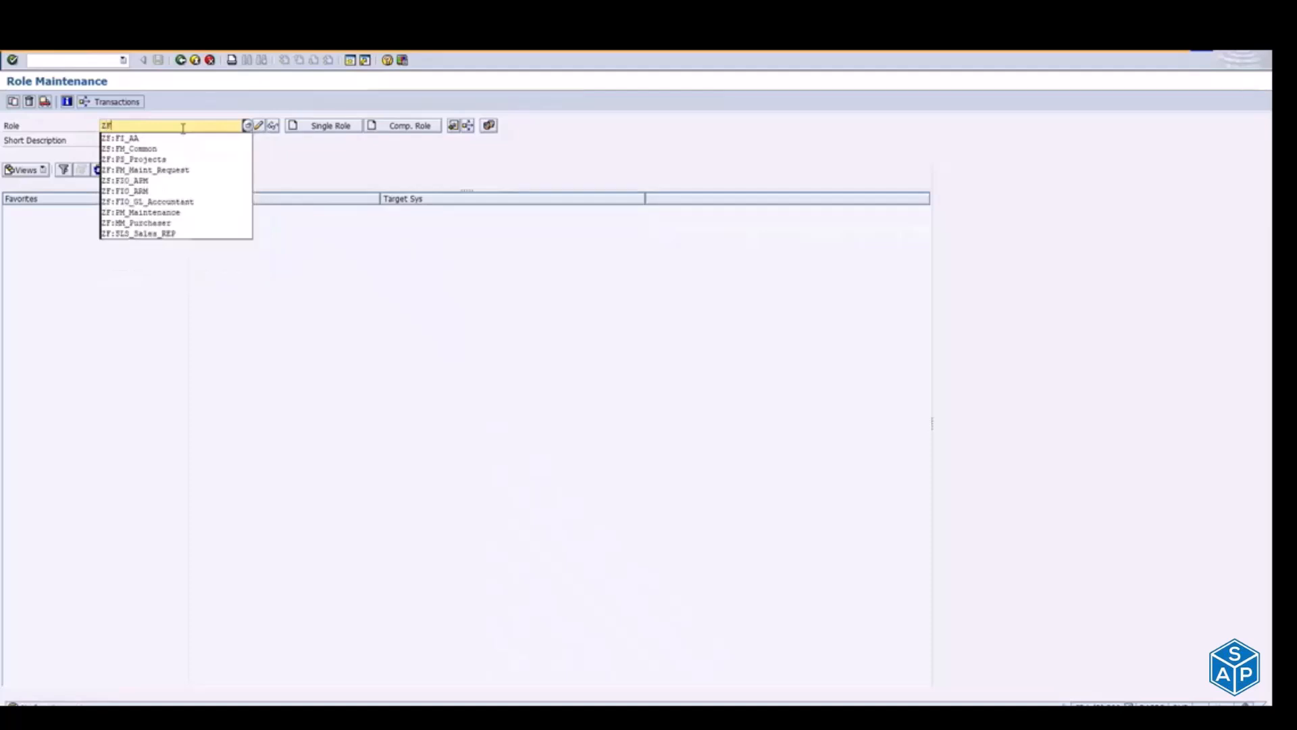
text(:Sales_Displ)
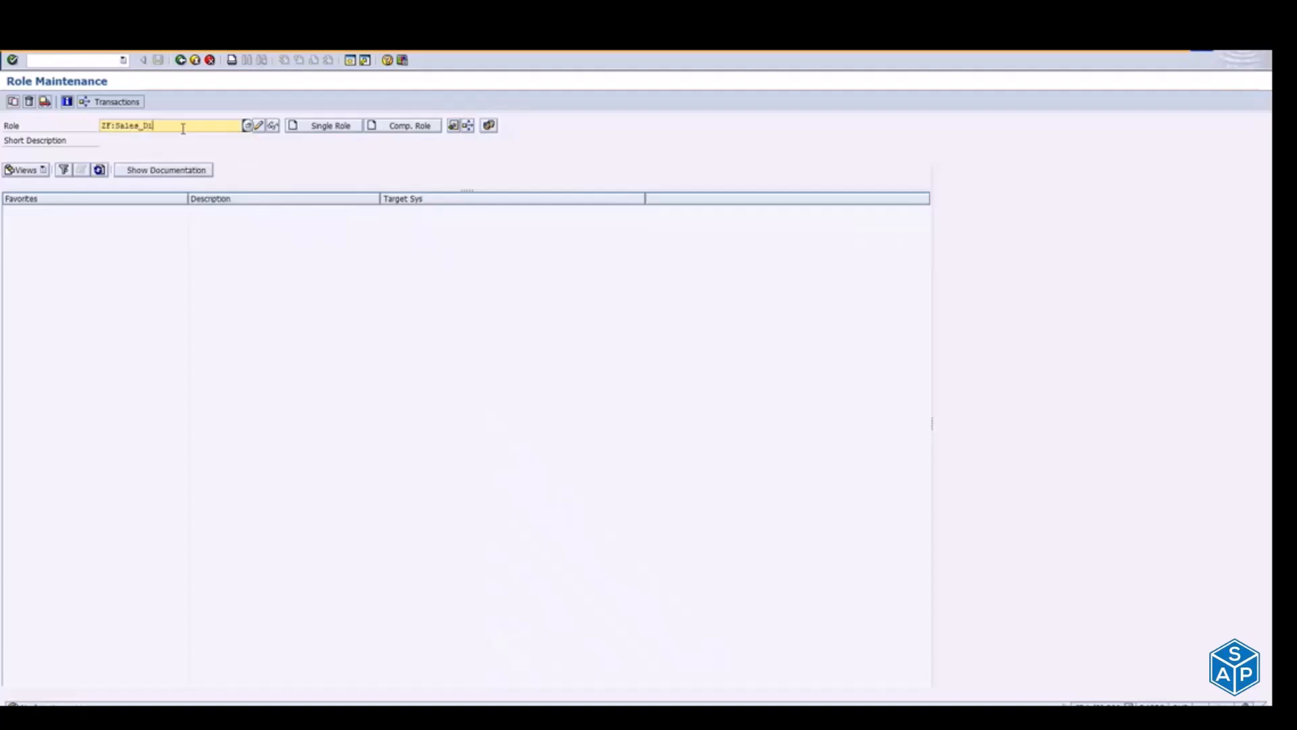
text(ay)
click(322, 130)
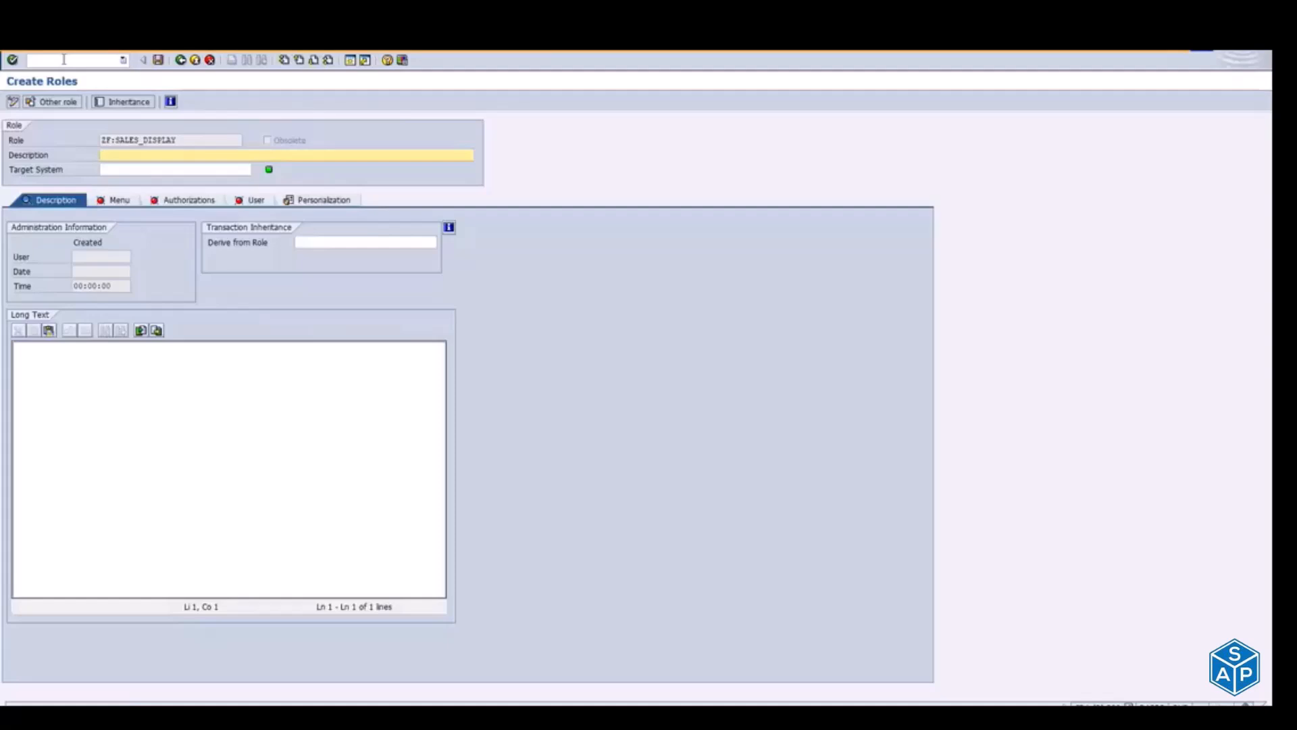
Step: Describe the role as Fiori Sales Apps Demo NC, then open its menu definition and save the role
text(Fiori Sales Apps Demo NC)
click(111, 202)
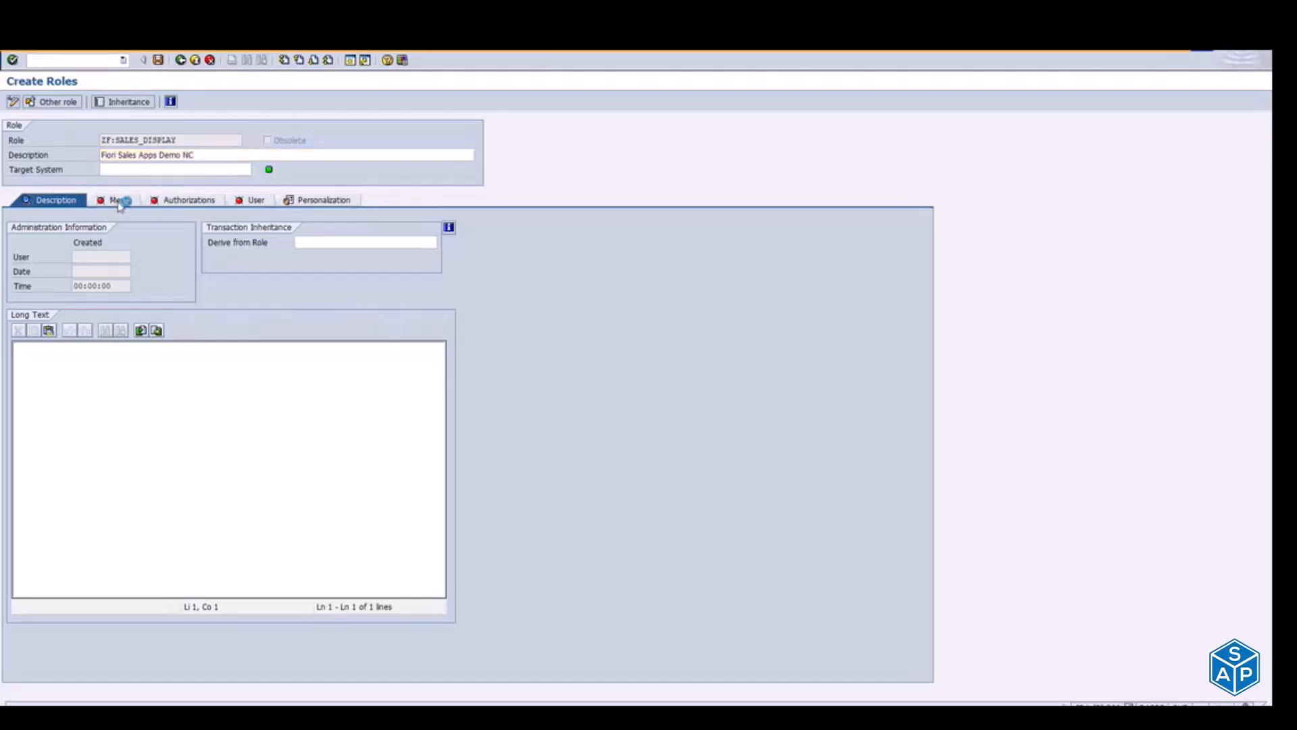
click(177, 275)
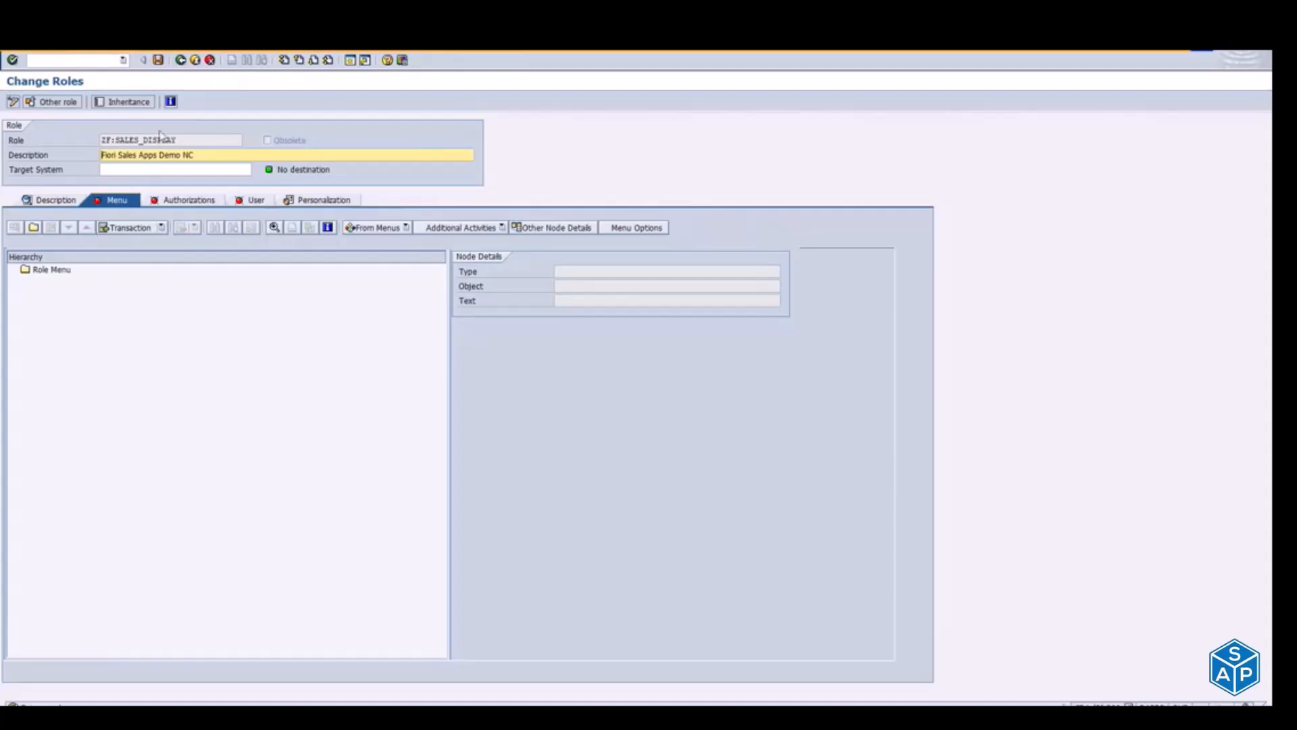
drag(103, 139, 218, 137)
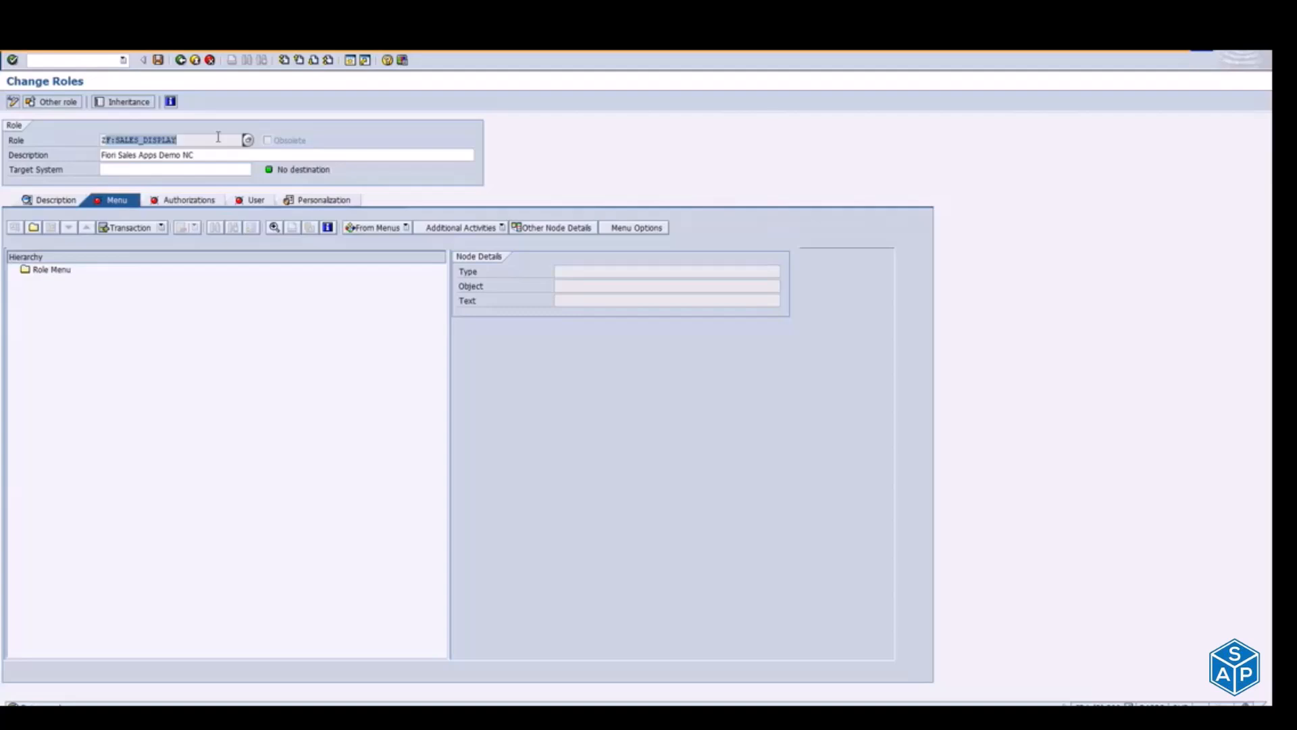
click(163, 228)
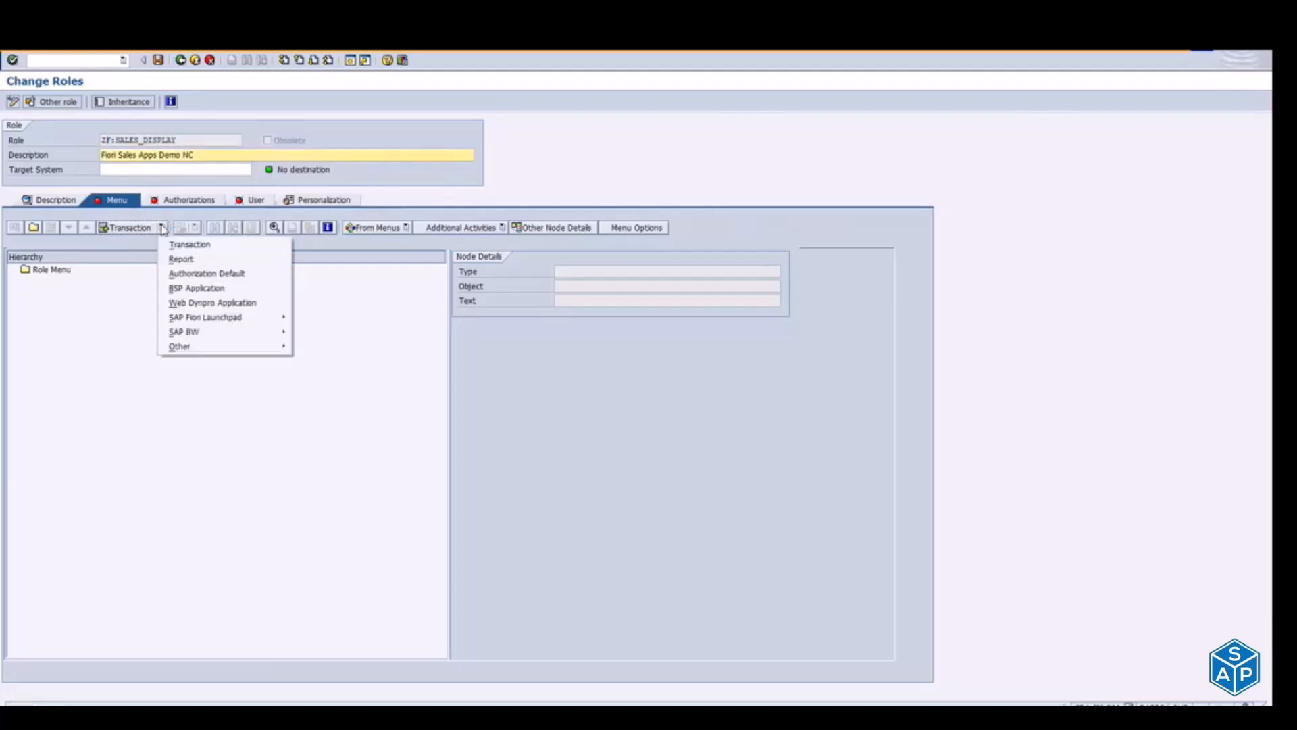
click(164, 227)
click(105, 201)
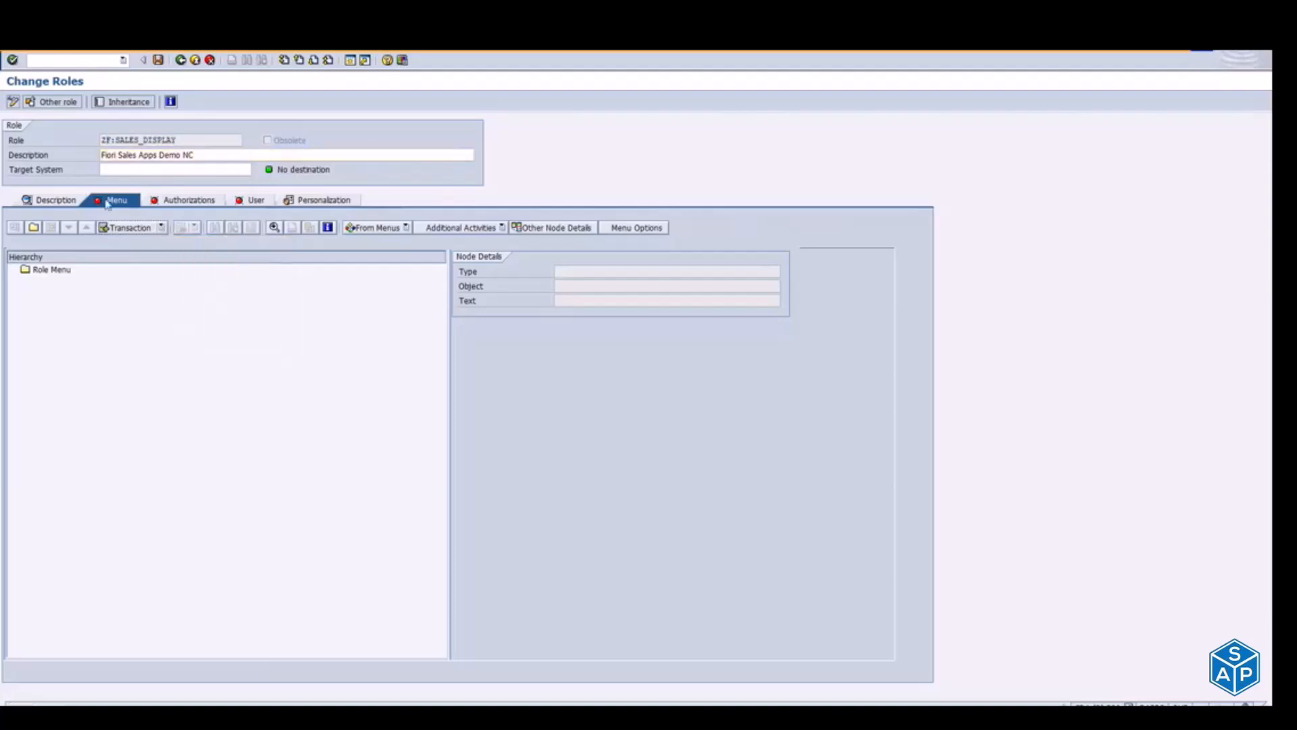
Step: Start assigning an SAP Fiori launchpad catalog to the role menu, ready for its catalog ID
click(163, 228)
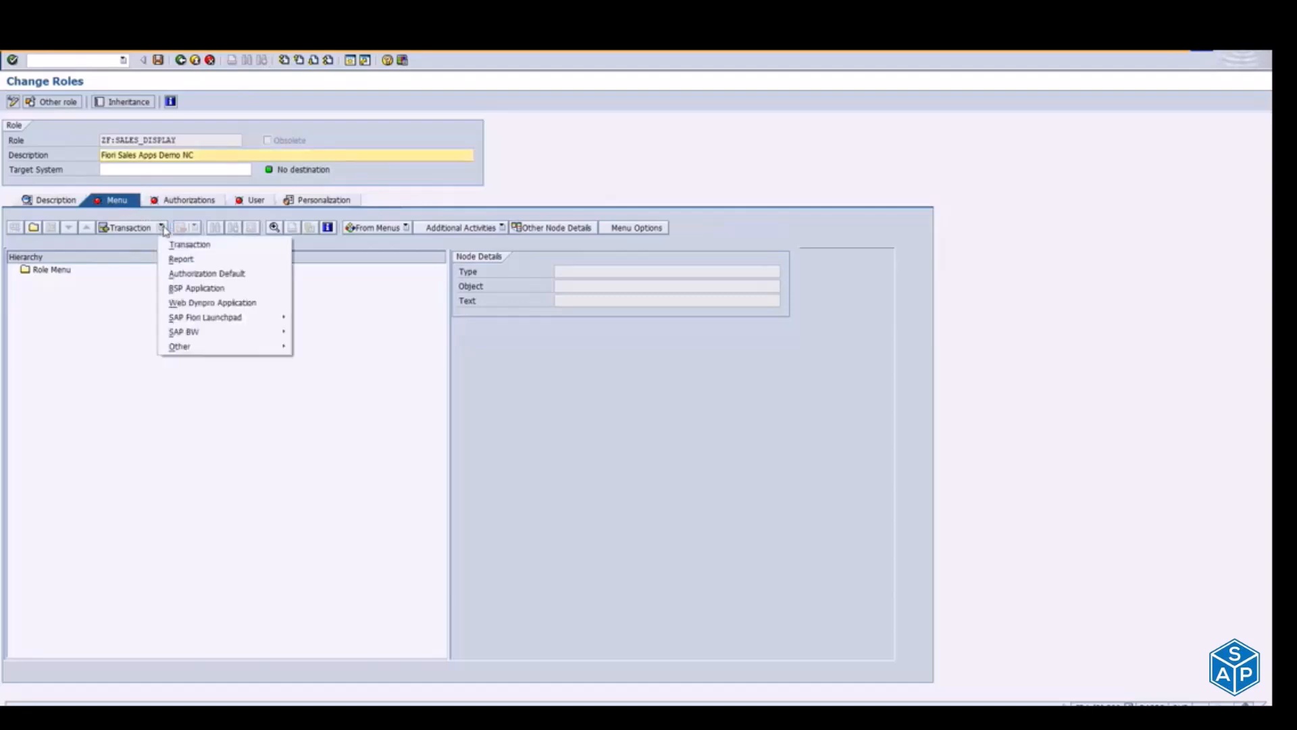
mouse_move(218, 319)
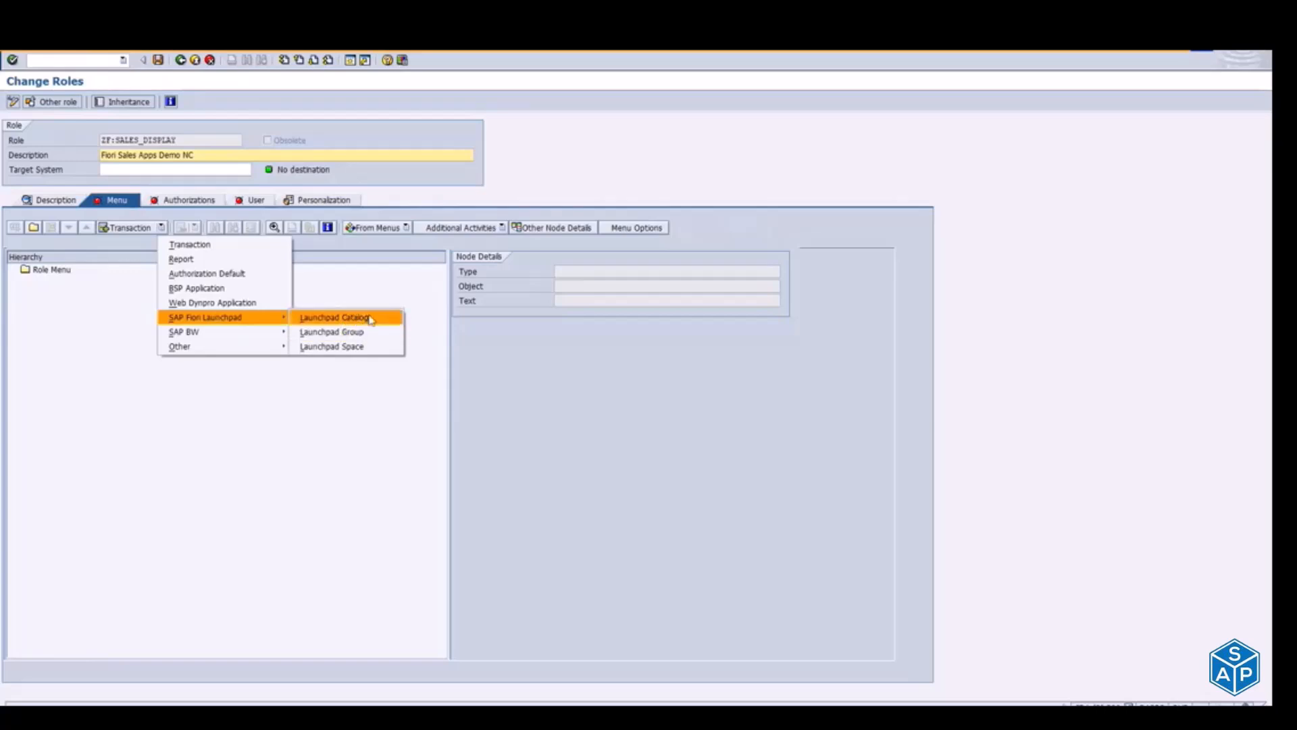
click(371, 319)
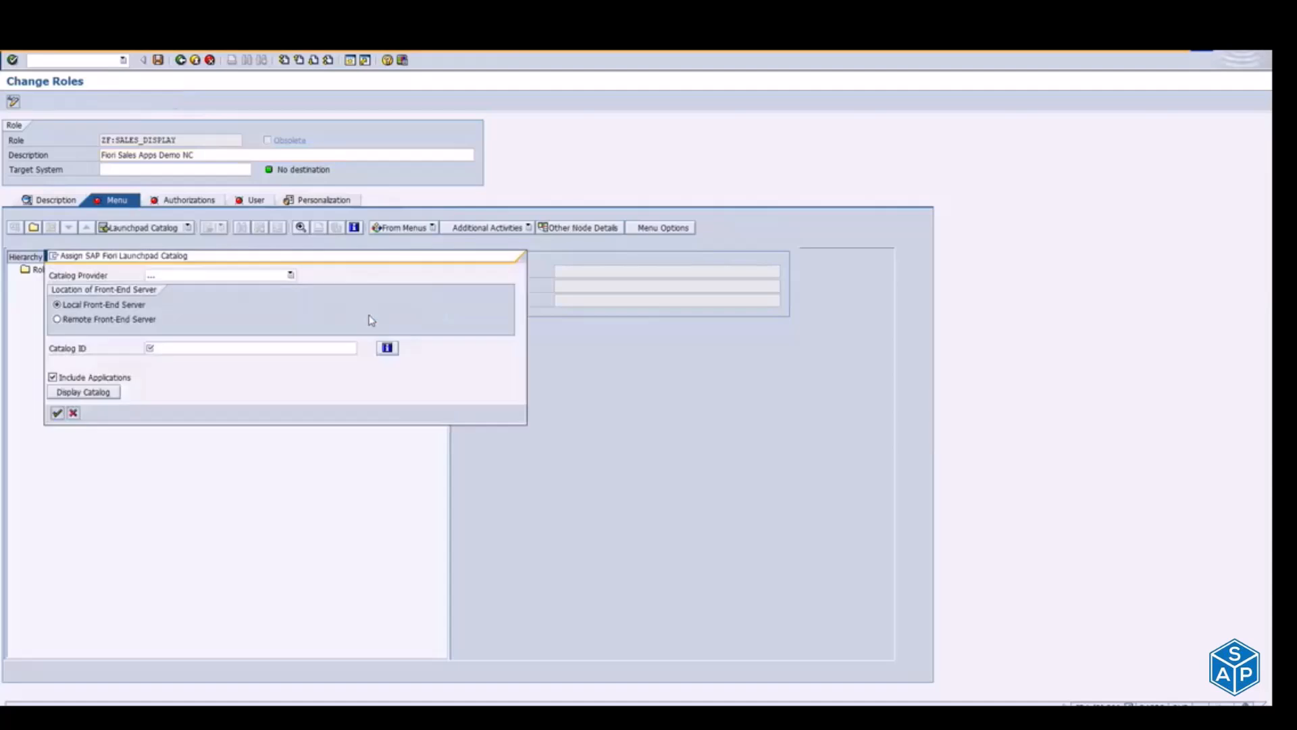
click(200, 348)
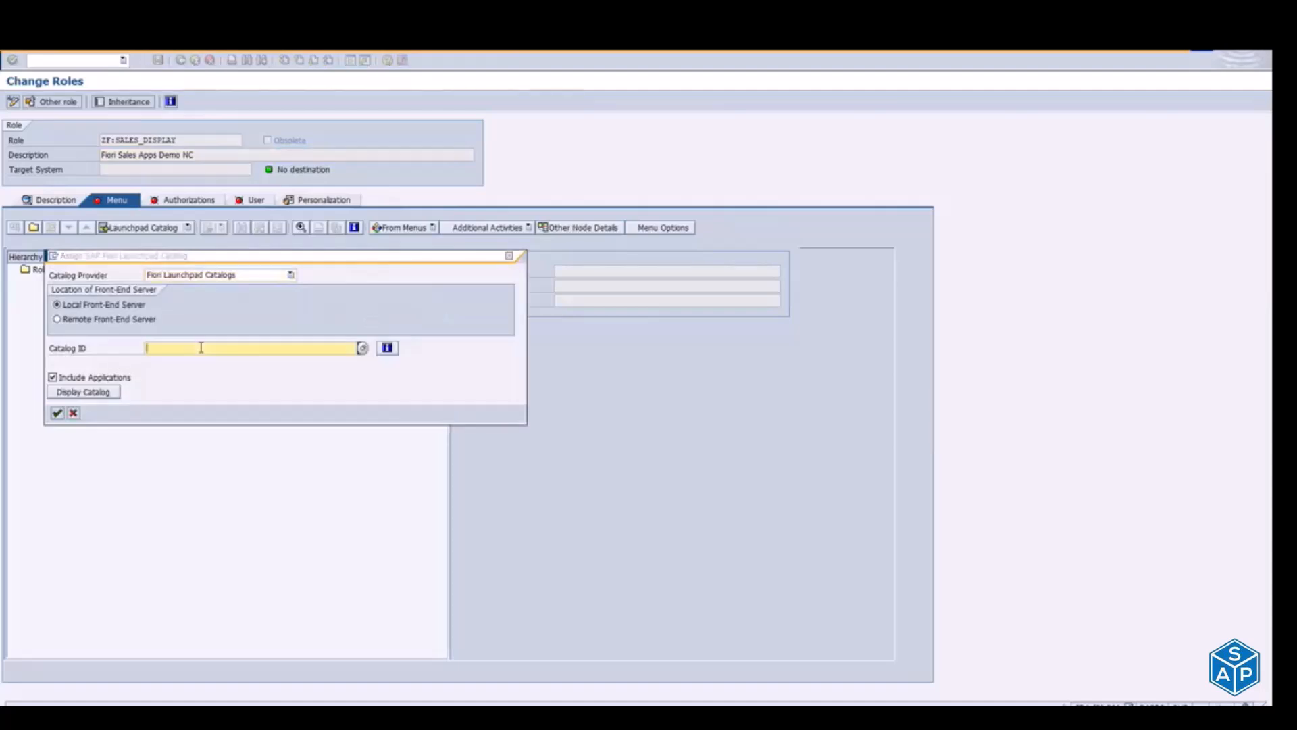
Step: Copy the ID ZTC_Sales_Display from the launchpad designer and assign that catalog to the role from the local front-end server
key(alt+Tab)
key(Escape)
key(alt+Tab)
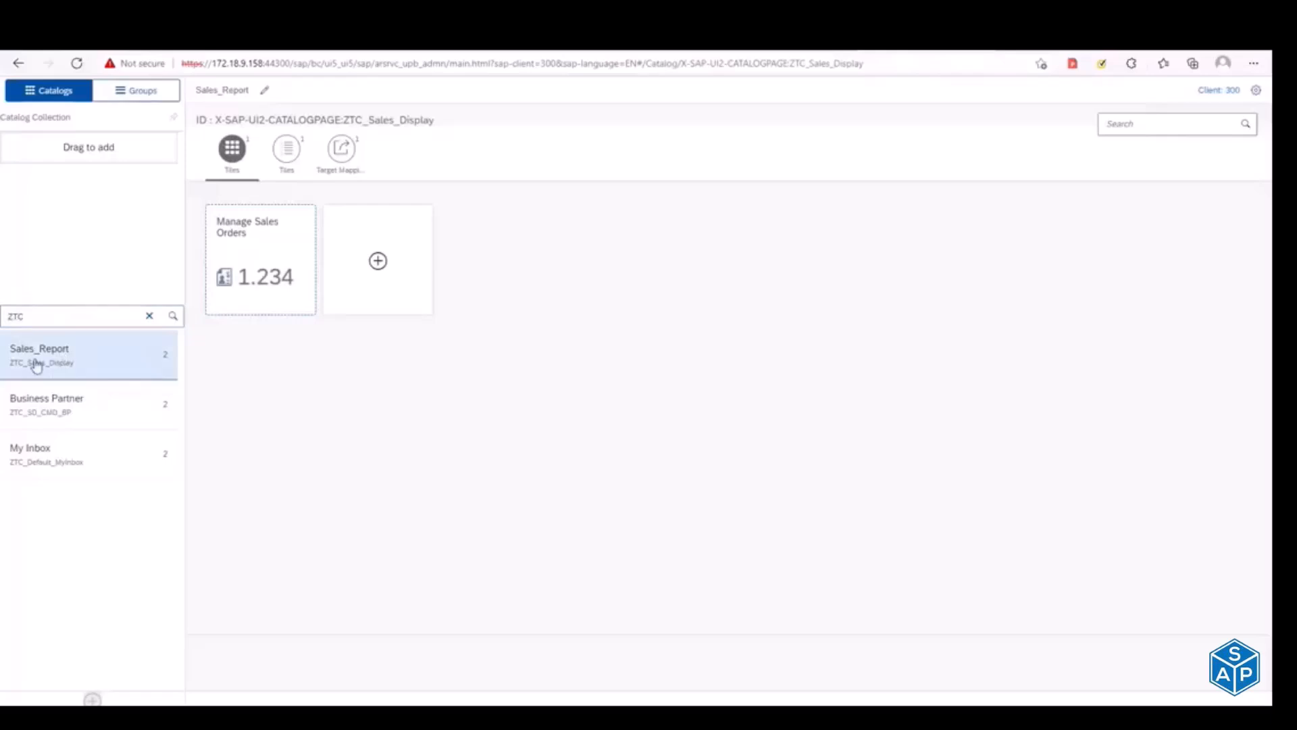
drag(344, 120, 446, 125)
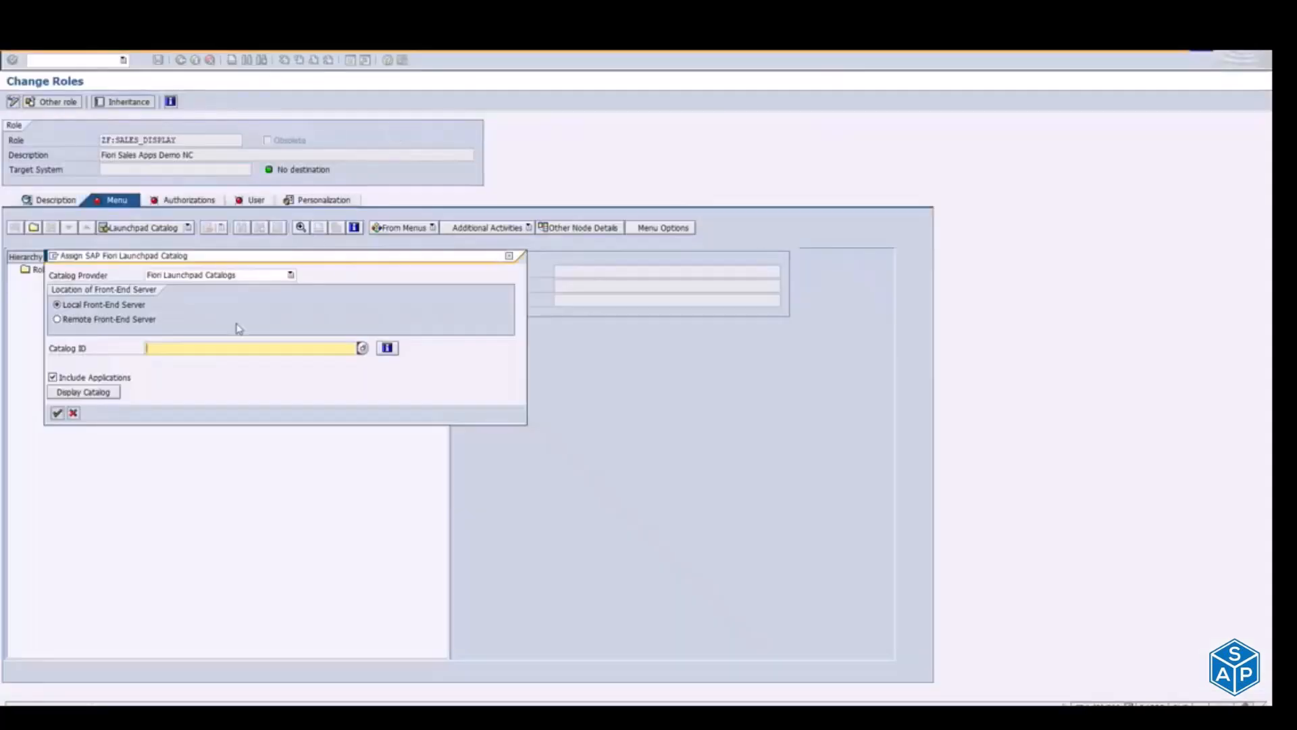
text(ZTC_Sales_Display)
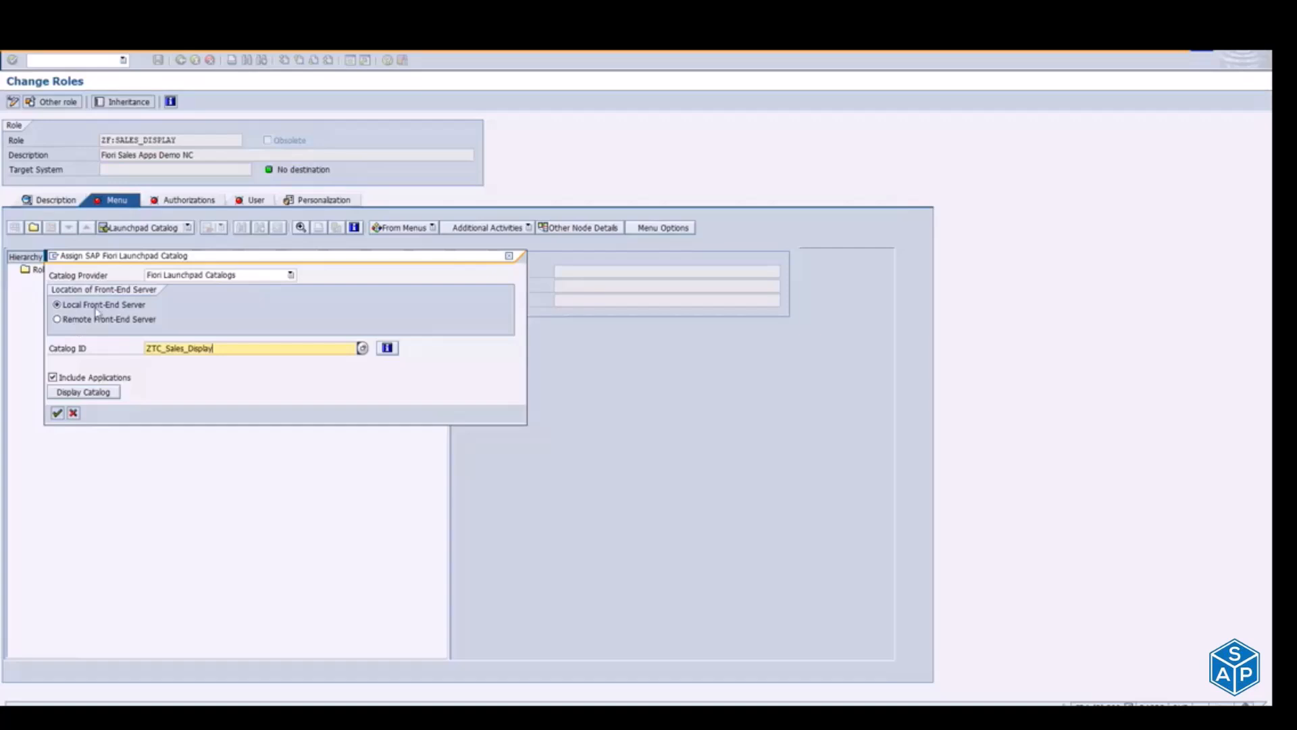
click(57, 414)
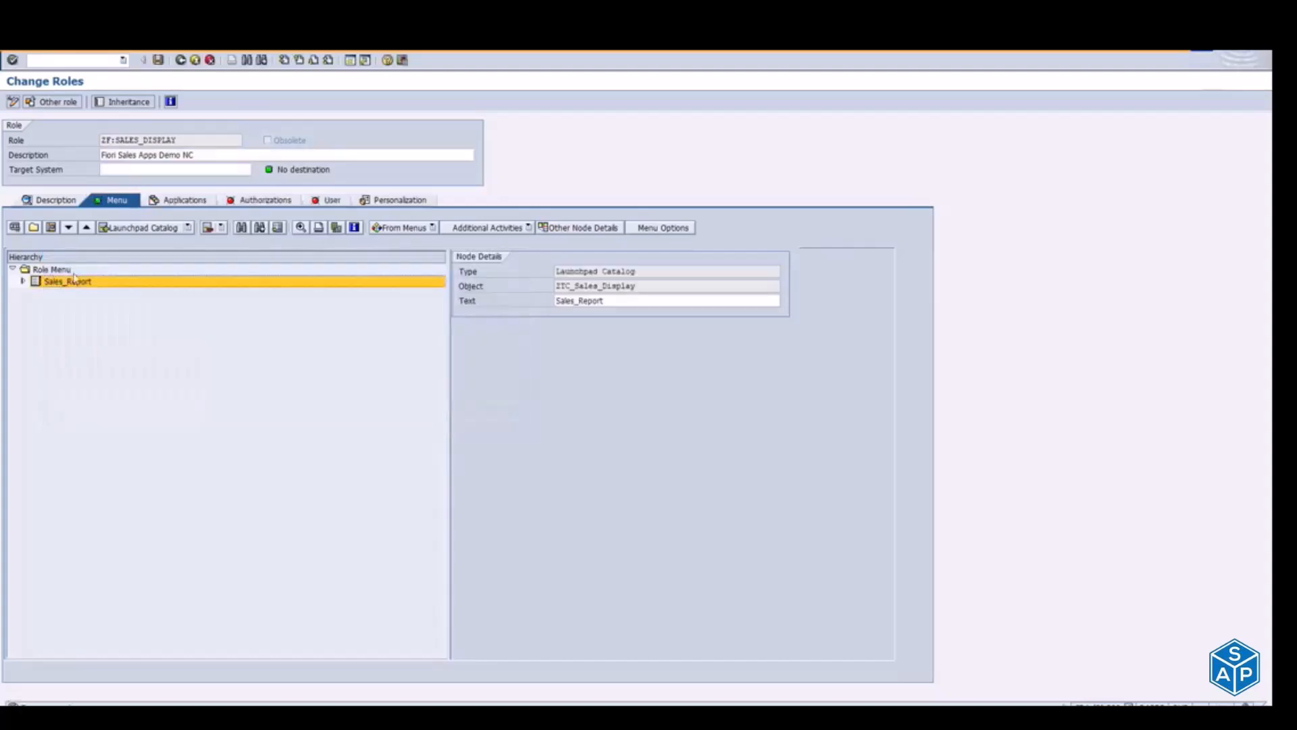
Step: Start assigning an SAP Fiori launchpad group under the Role Menu folder
click(65, 271)
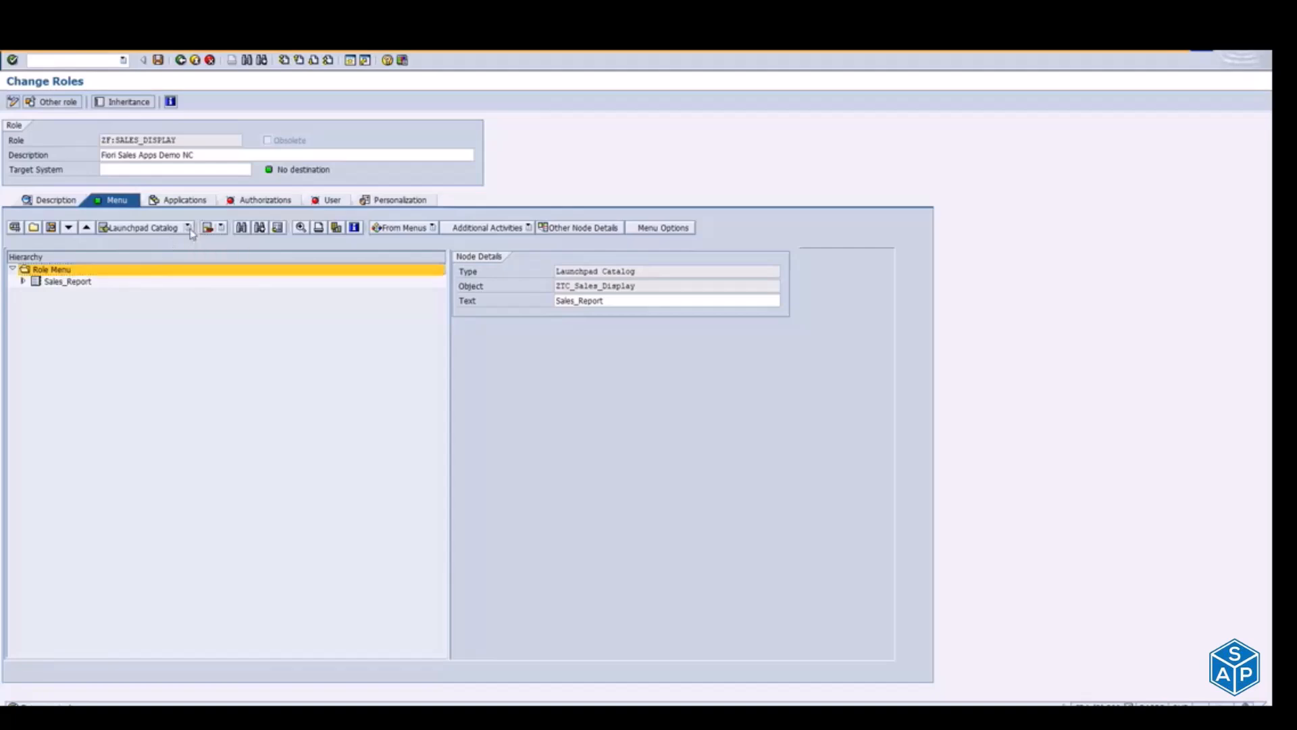
click(190, 229)
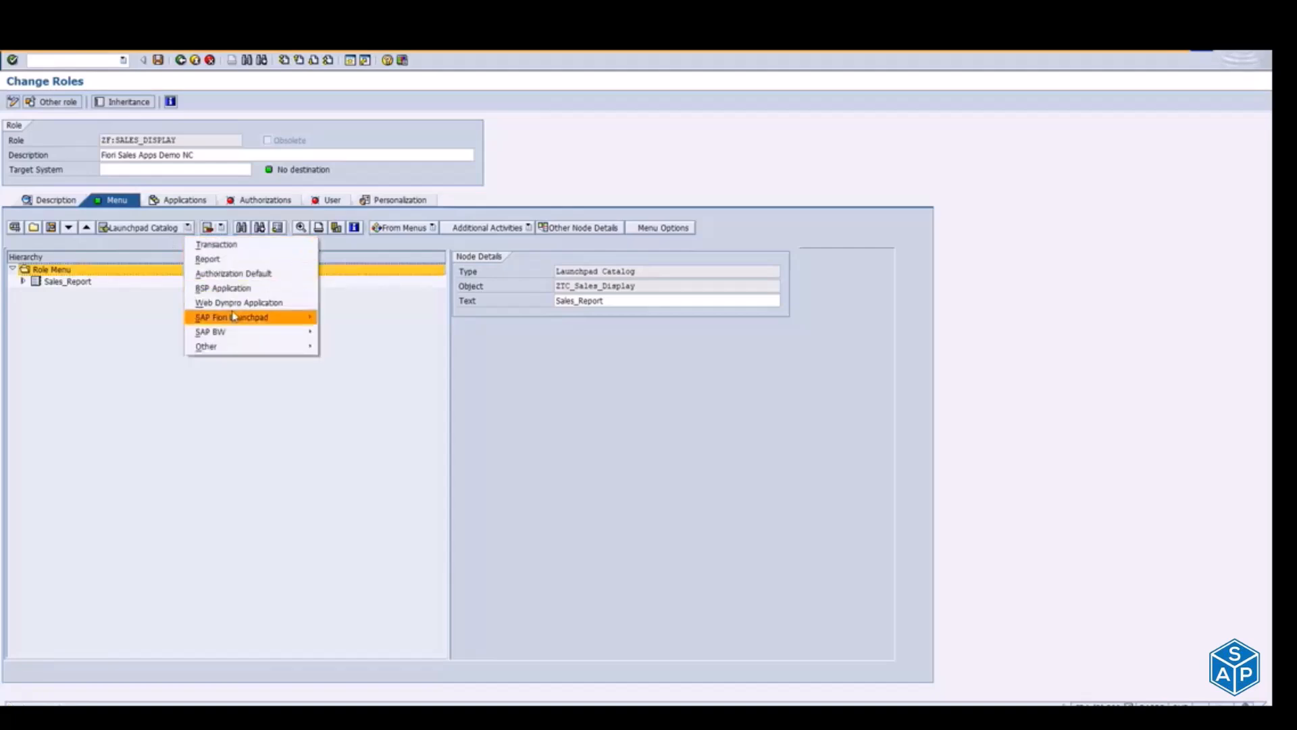
mouse_move(233, 317)
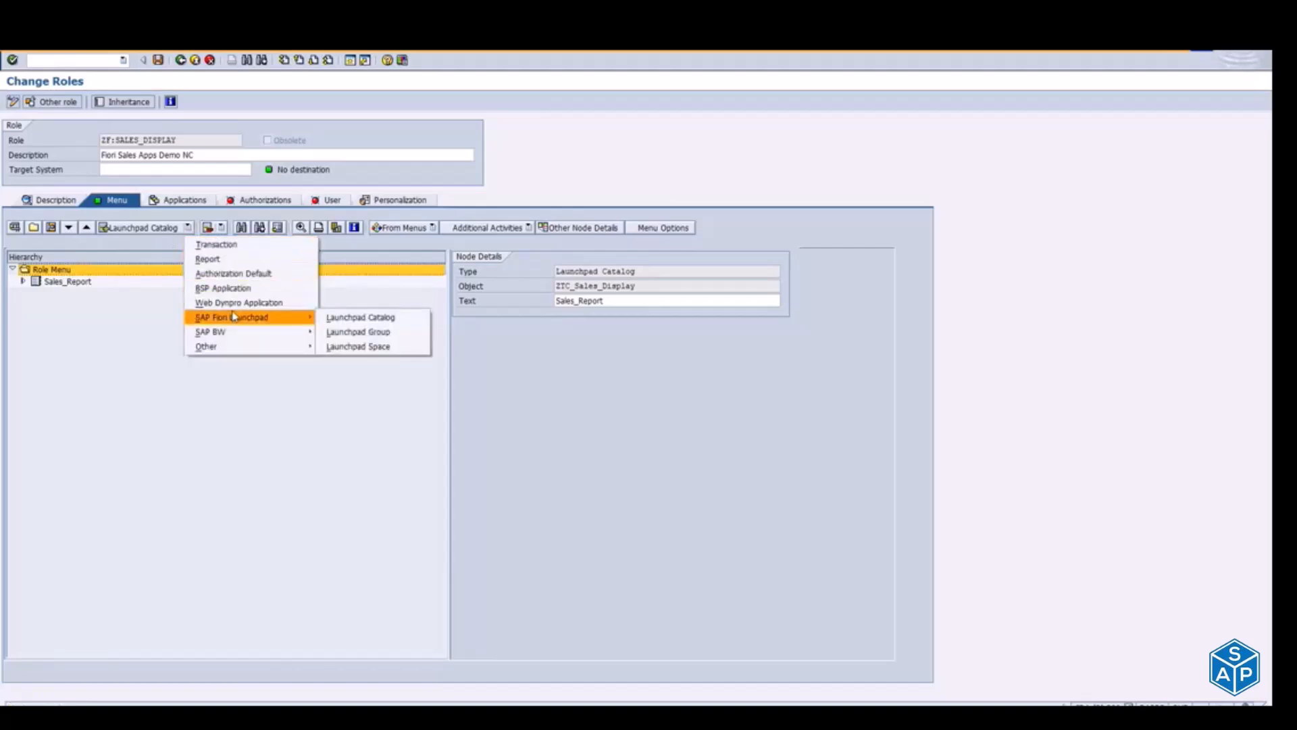
click(357, 333)
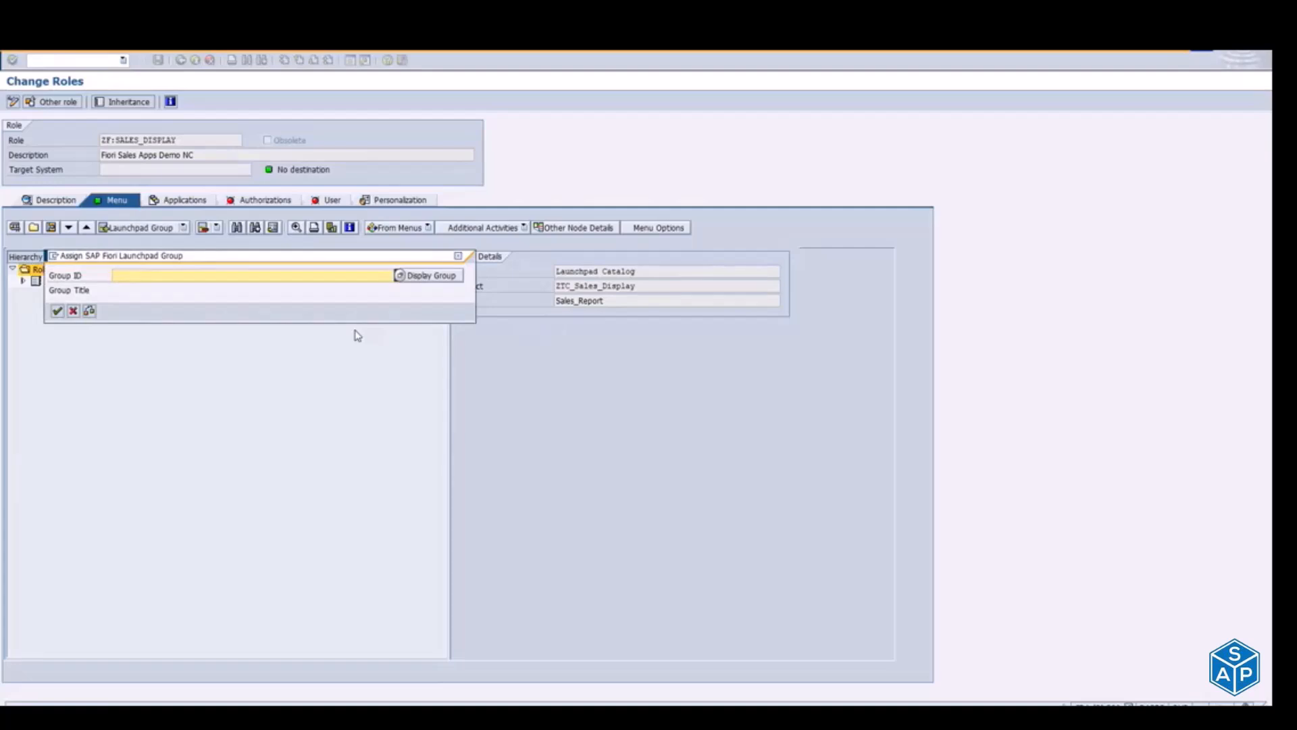
key(alt+Tab)
key(alt+Tab)
key(alt+Tab)
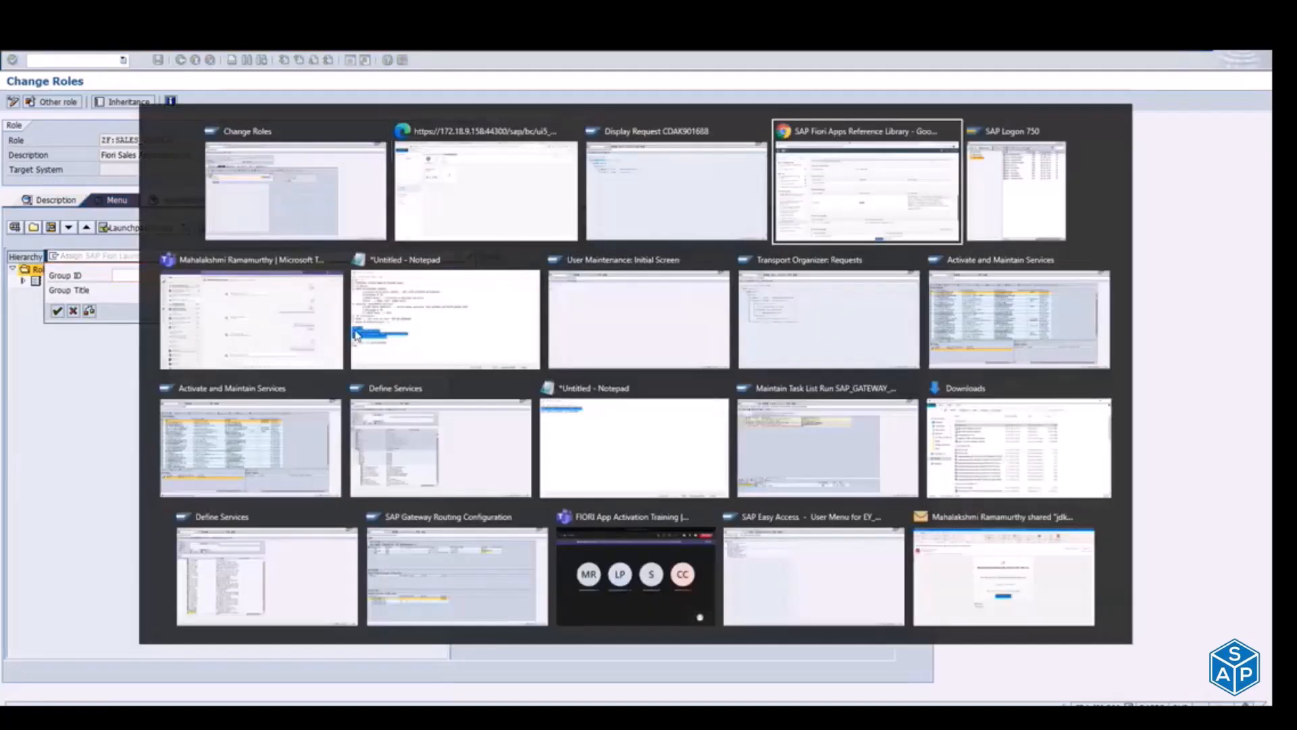
key(alt+Tab)
key(alt+Tab)
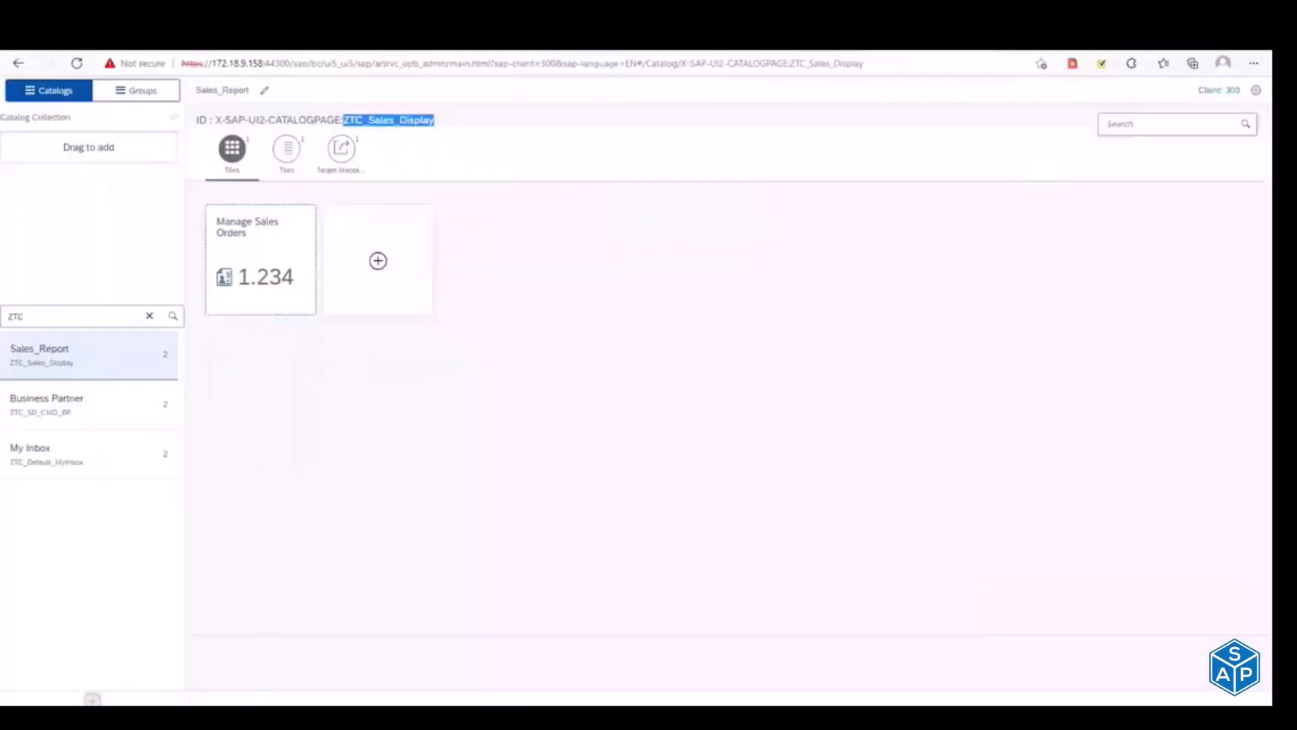
key(ctrl+Tab)
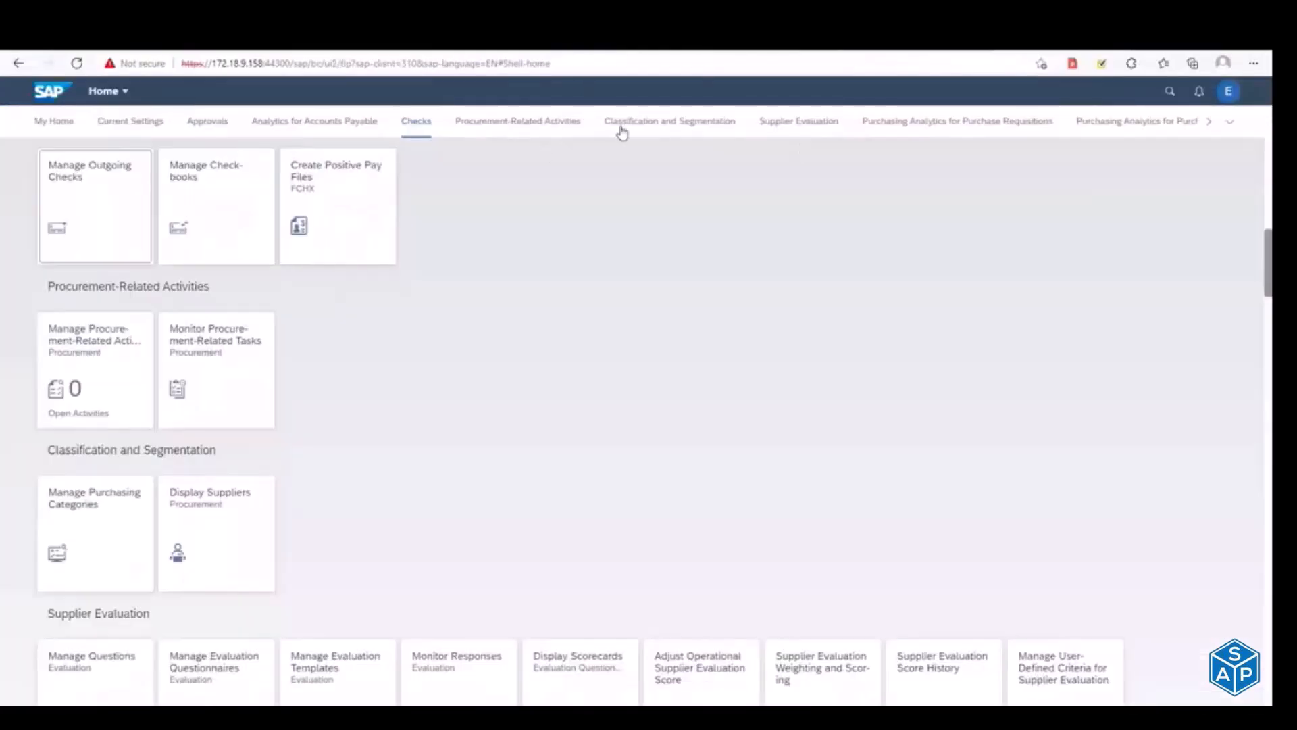
click(714, 127)
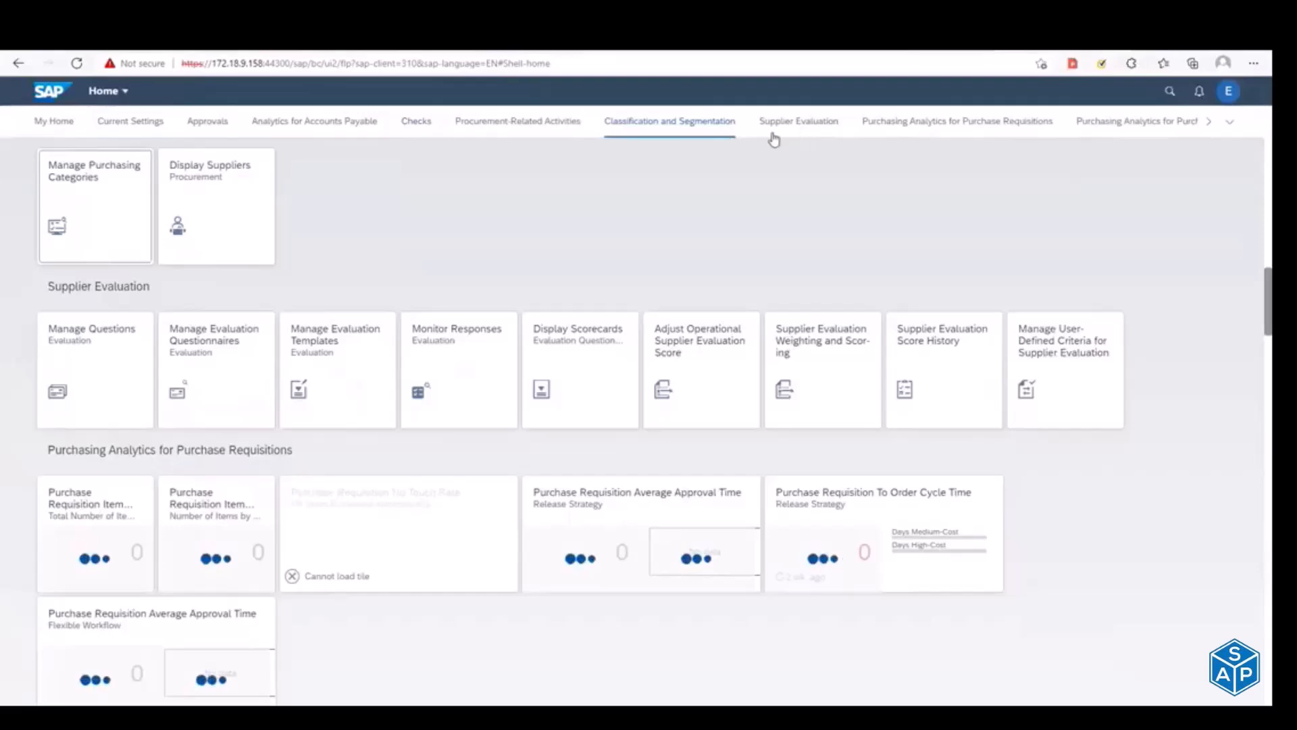
key(alt+Tab)
click(189, 276)
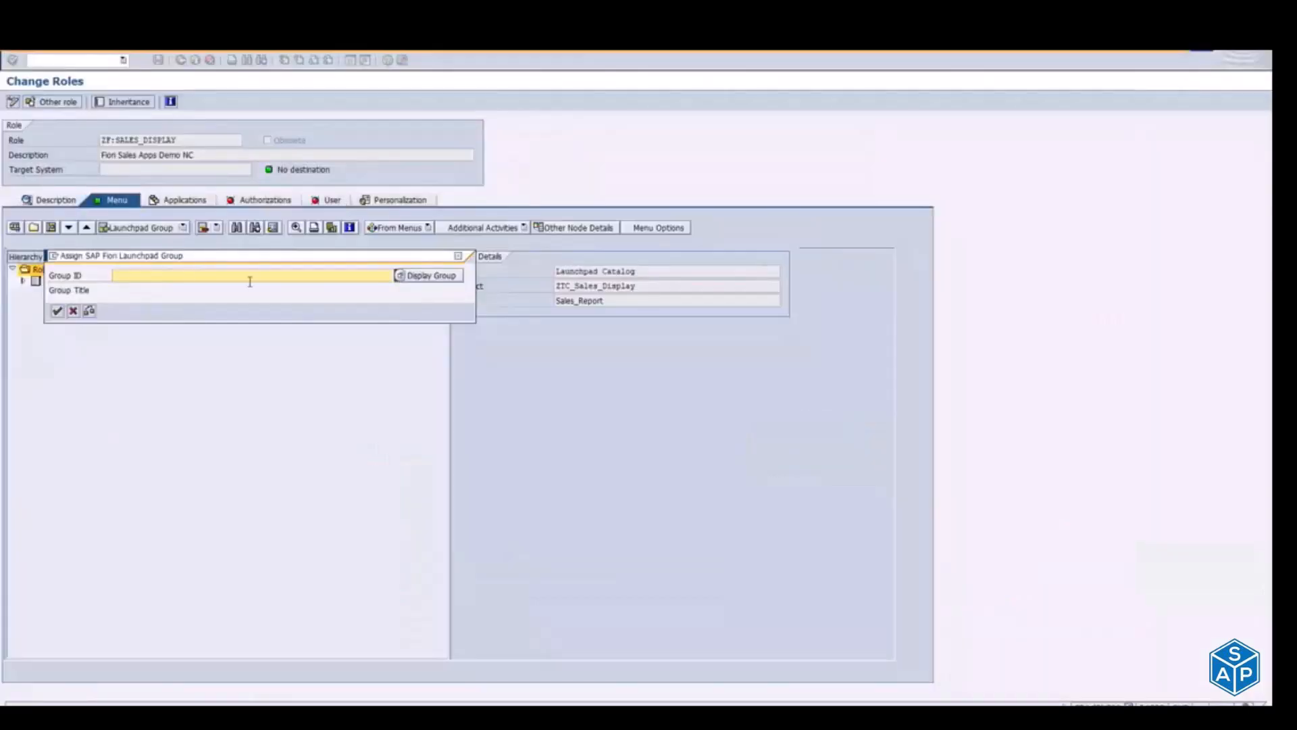
Step: Switch to the launchpad designer, show the groups, and pick up the ID ZTG_Sales_Display of the SalesDisplayDemo group for copying
key(alt+Tab)
key(alt+Tab)
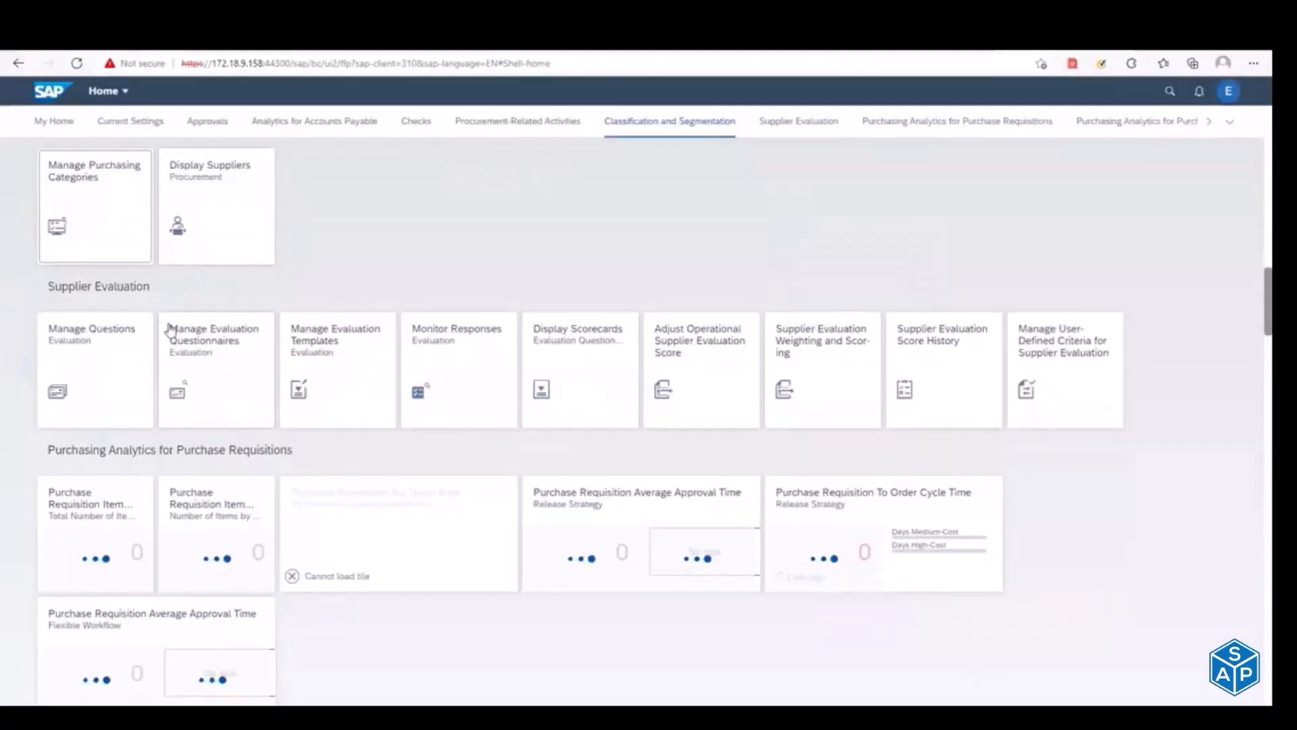
key(alt+Tab)
key(alt+Tab)
key(alt+Tab)
key(alt+Tab)
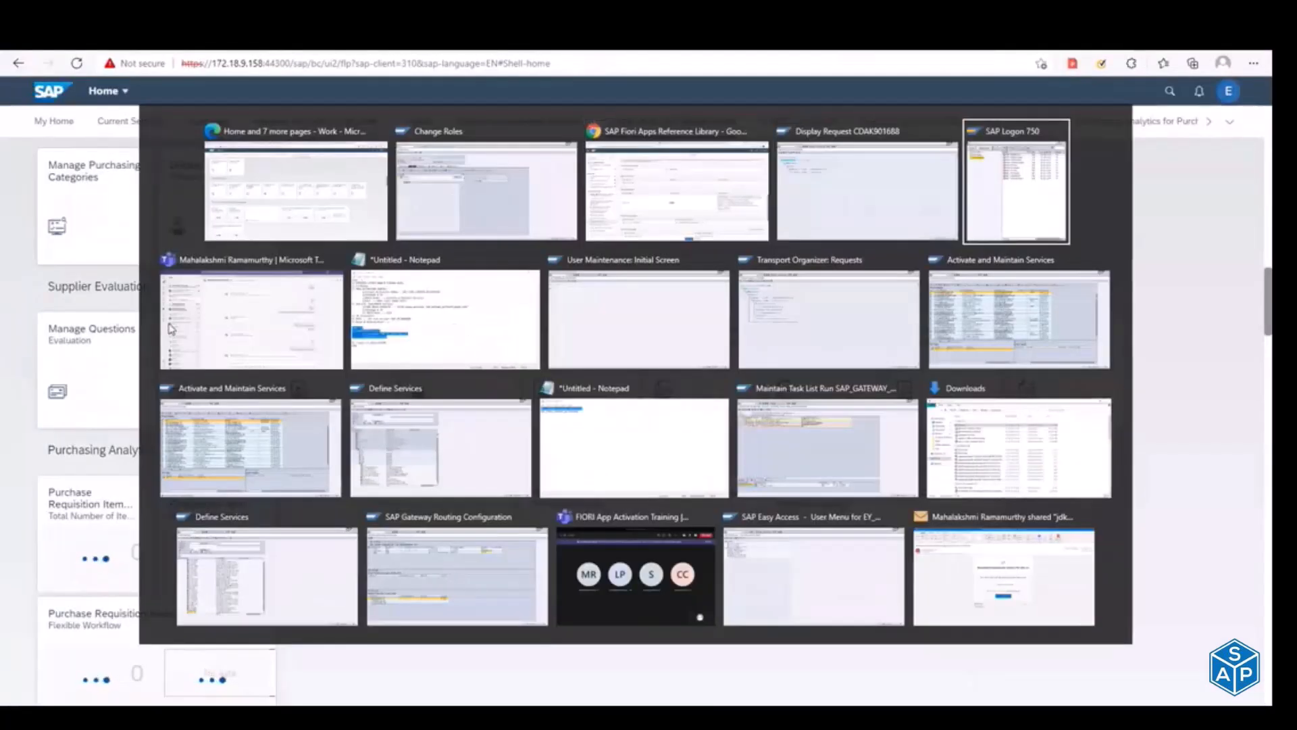
key(Escape)
click(893, 47)
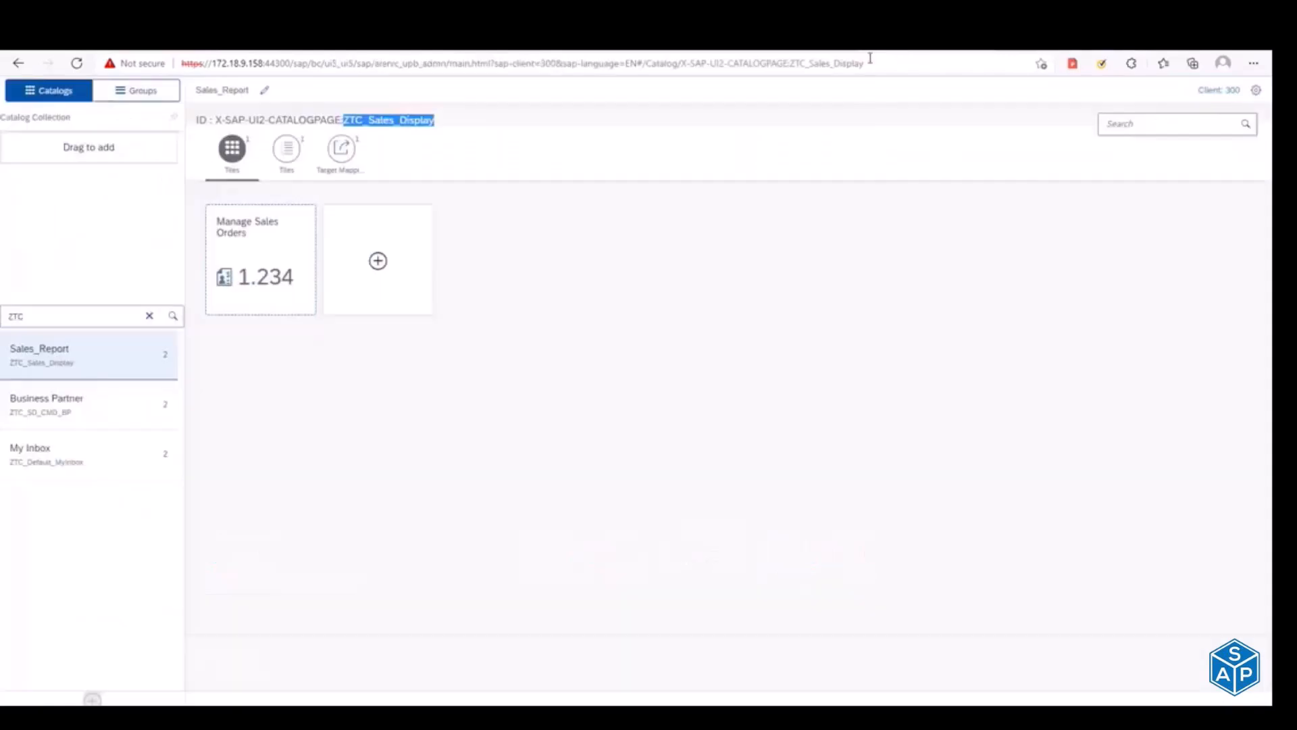
click(129, 97)
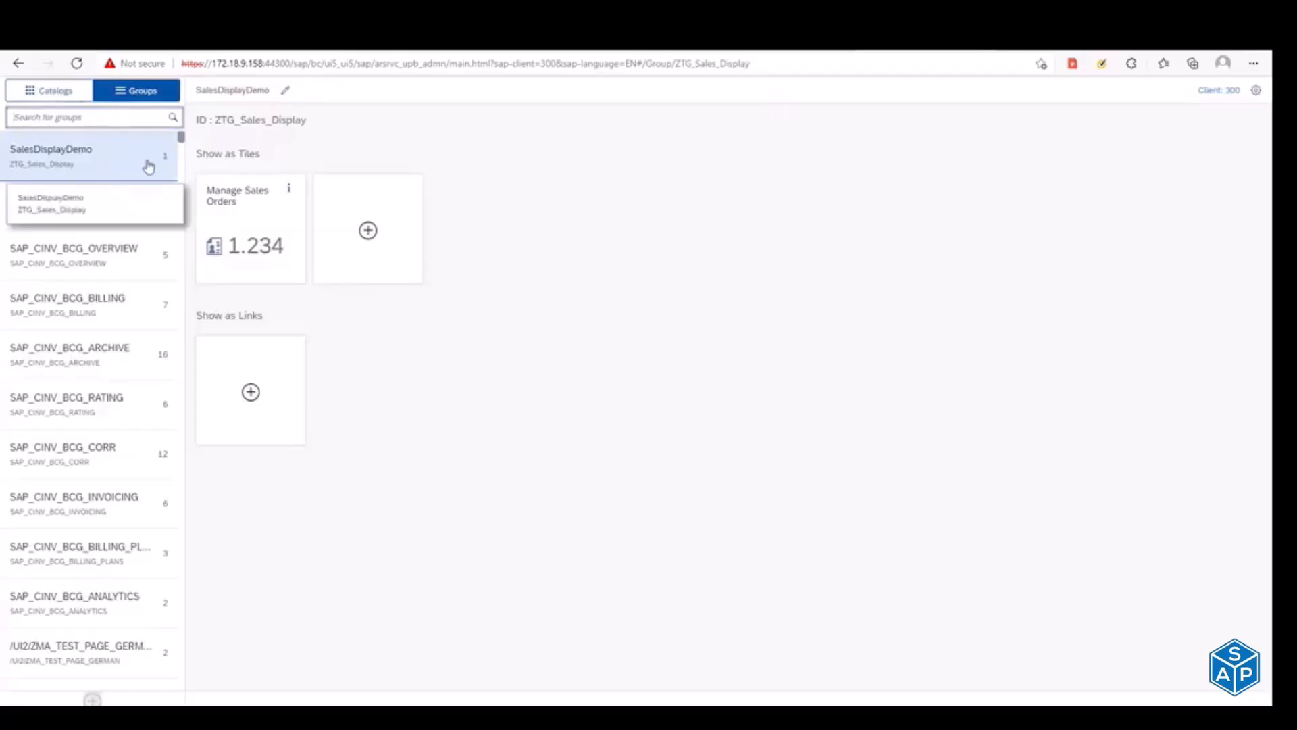
drag(216, 121, 307, 123)
key(ctrl+c)
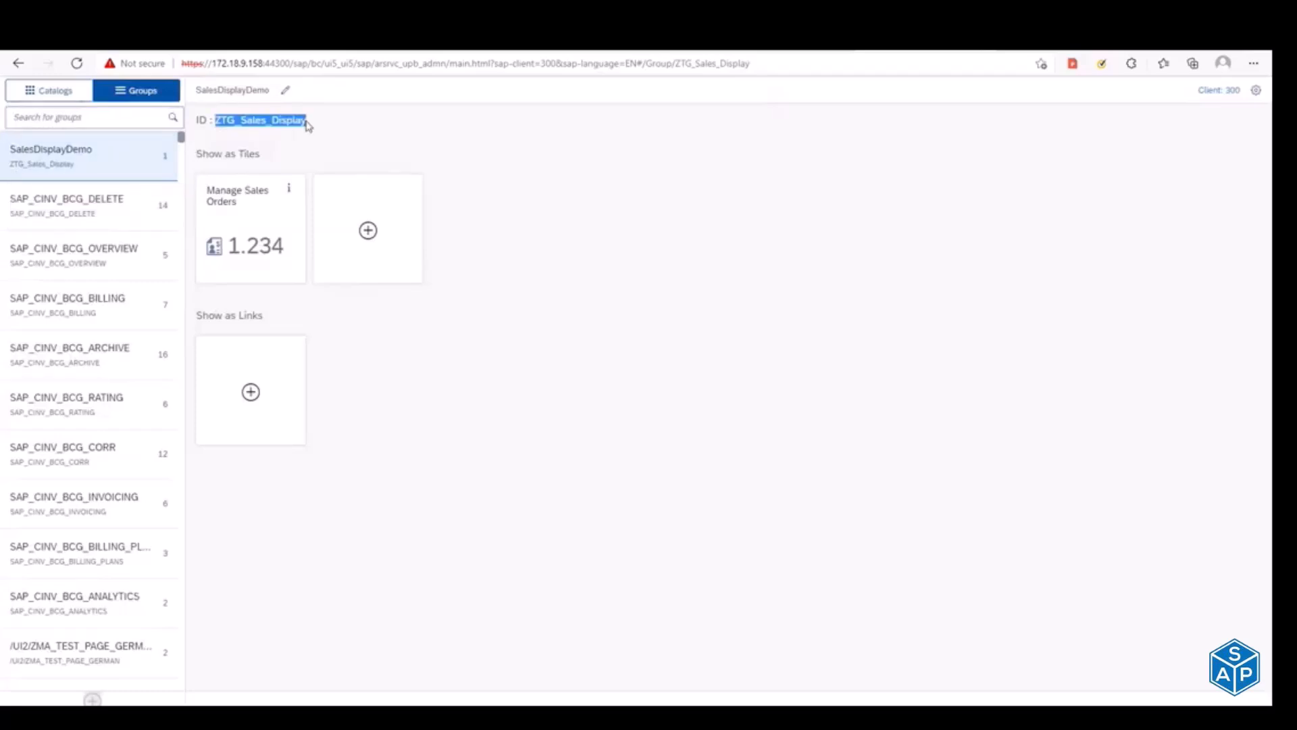
Step: Return to Change Roles and assign the launchpad group ZTG_Sales_Display to the role menu
key(alt+Tab)
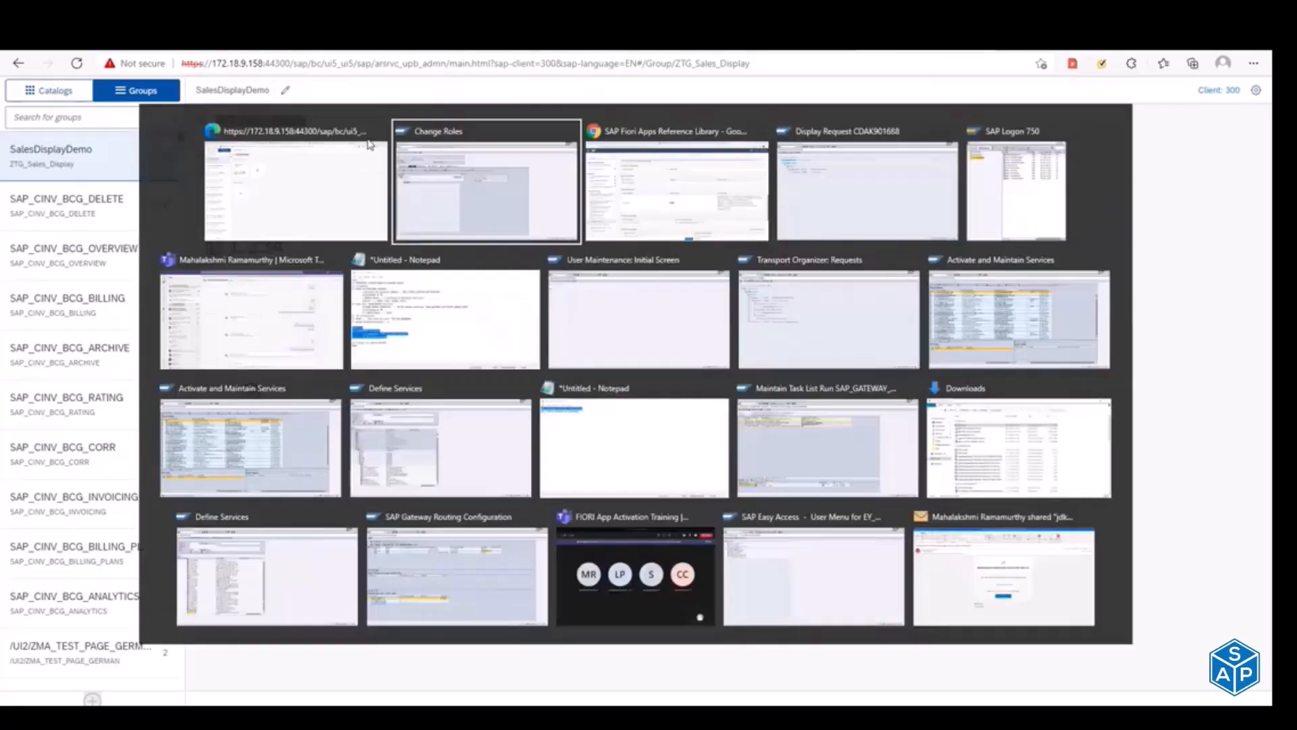
key(ctrl+v)
click(57, 311)
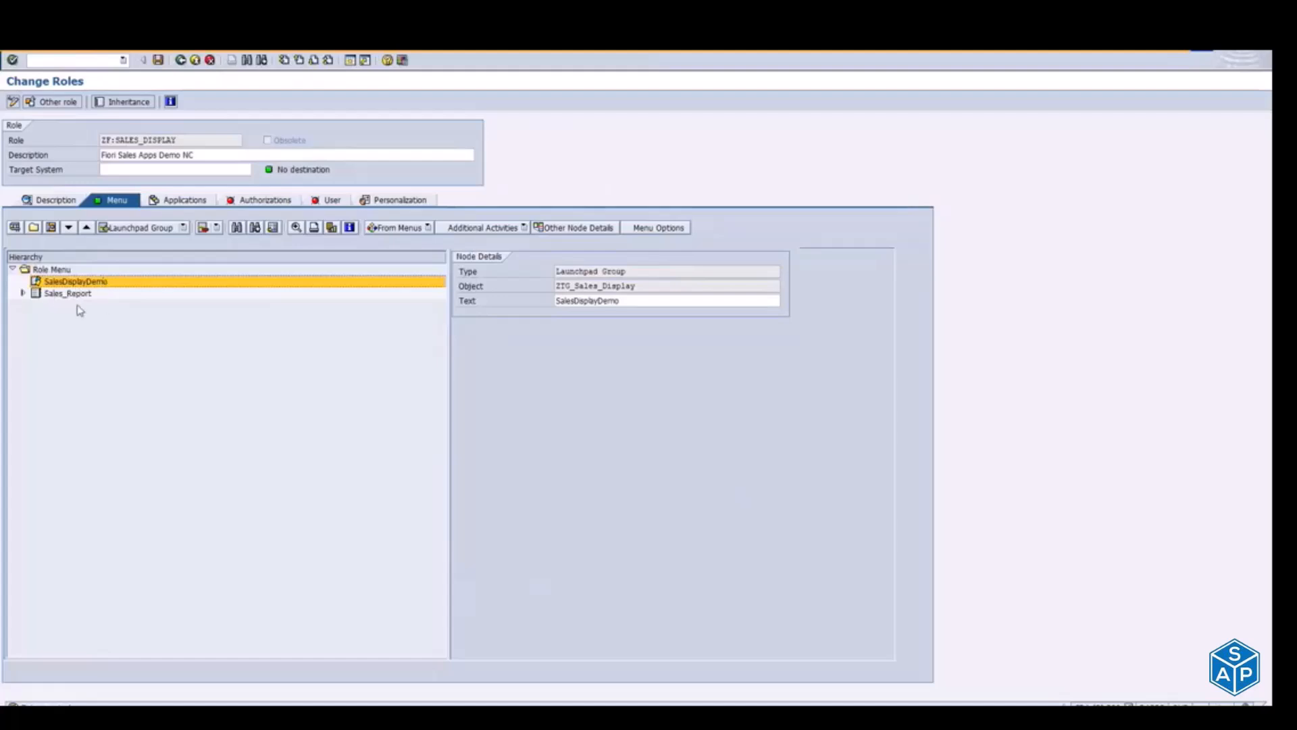
Step: Open the role's authorization data for changing and move the organizational levels dialog clear of the object class list
click(256, 201)
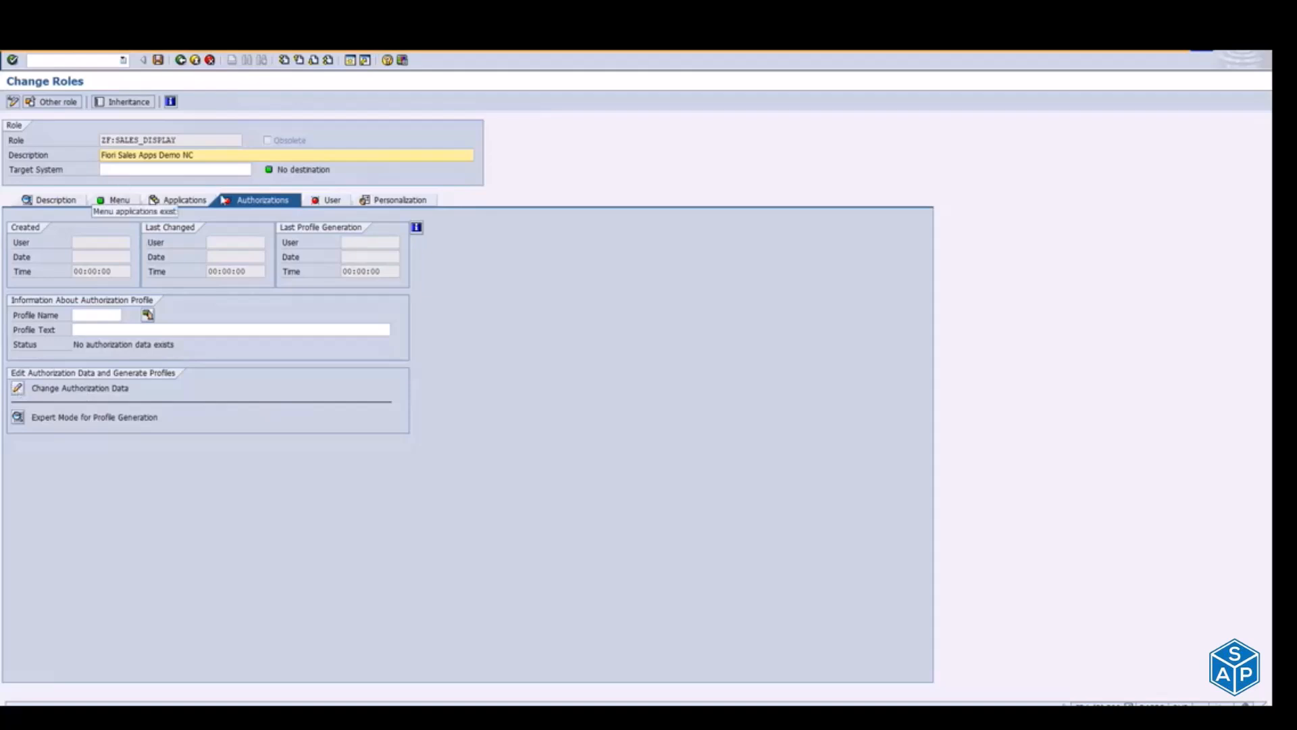
click(18, 390)
click(179, 273)
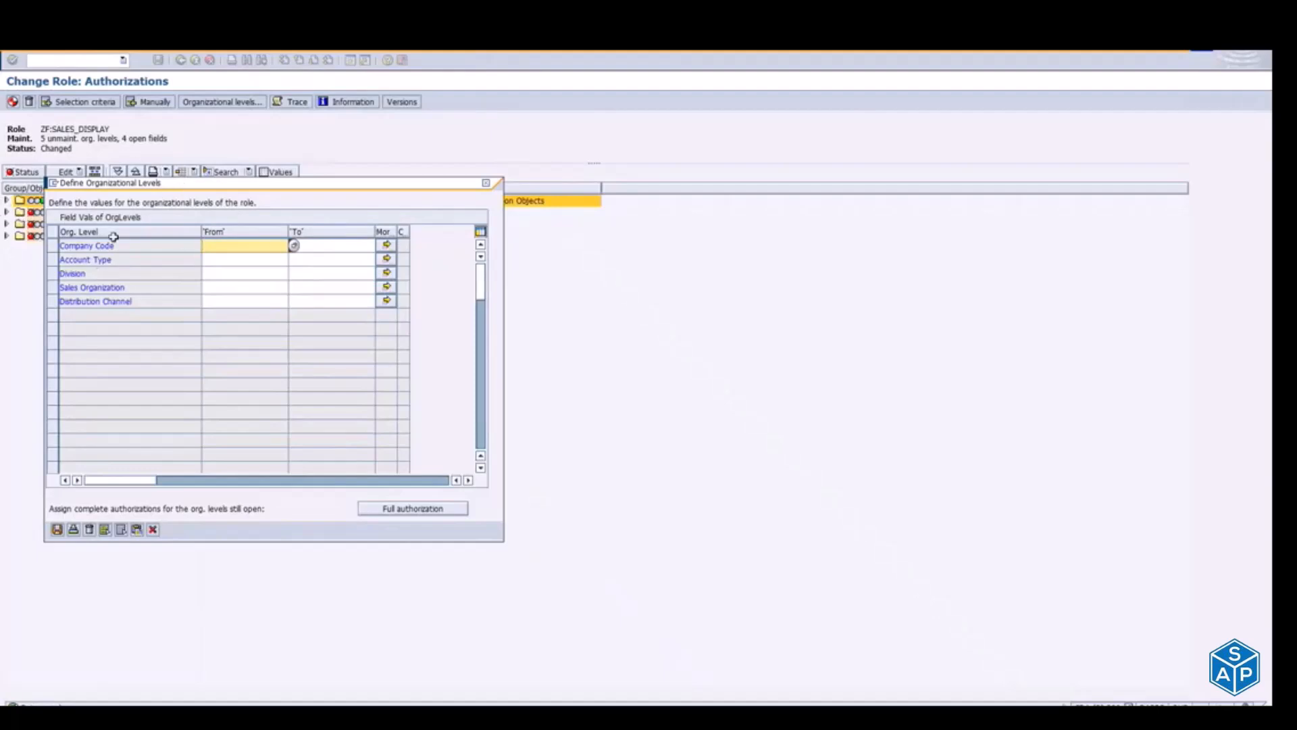
drag(188, 193, 349, 186)
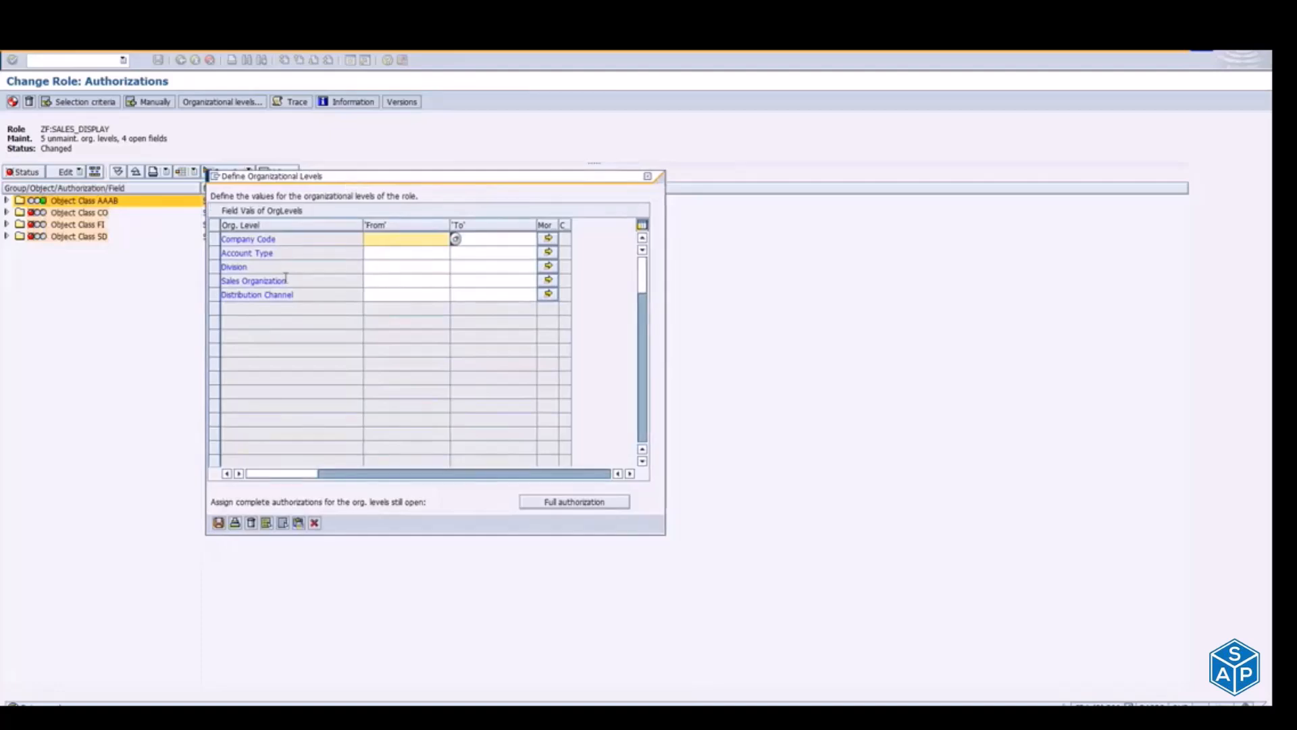
Step: Examine the organizational levels that need values: Company Code, Account Type, Division, Sales Organization and Distribution Channel
click(384, 254)
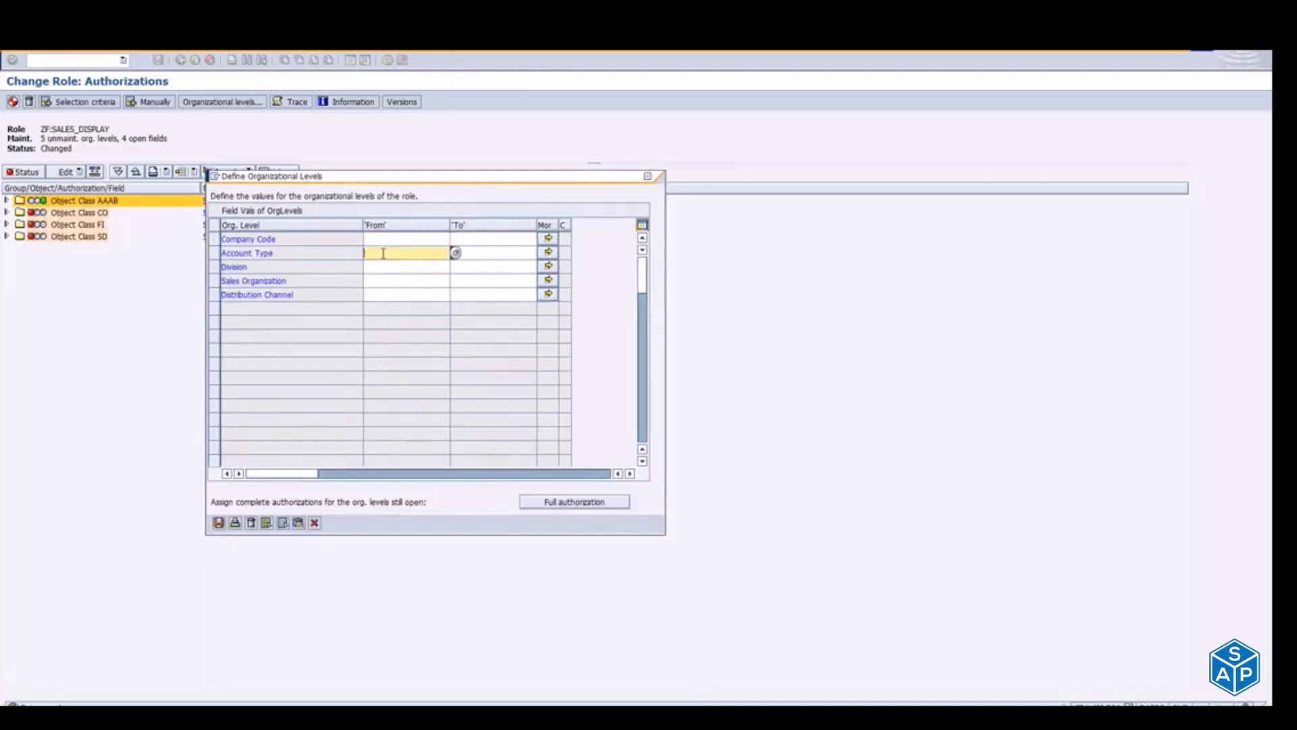
click(382, 268)
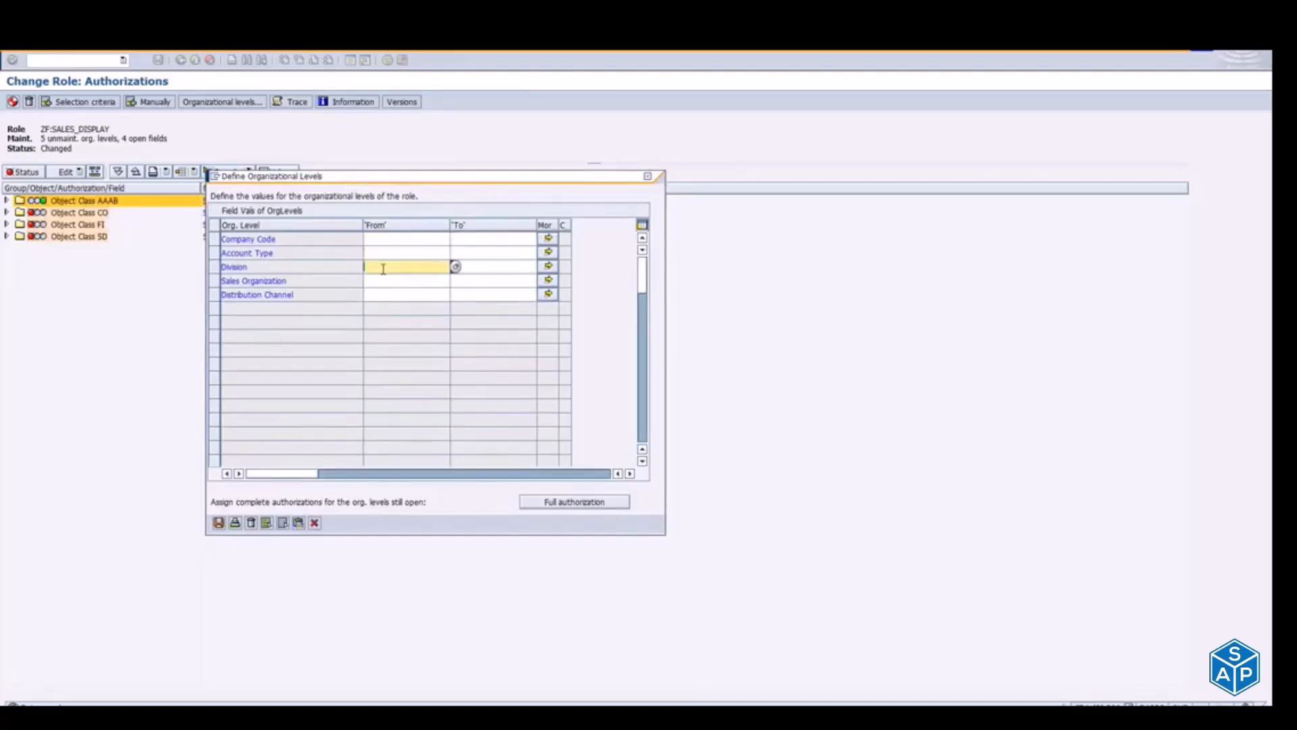
click(385, 282)
click(384, 295)
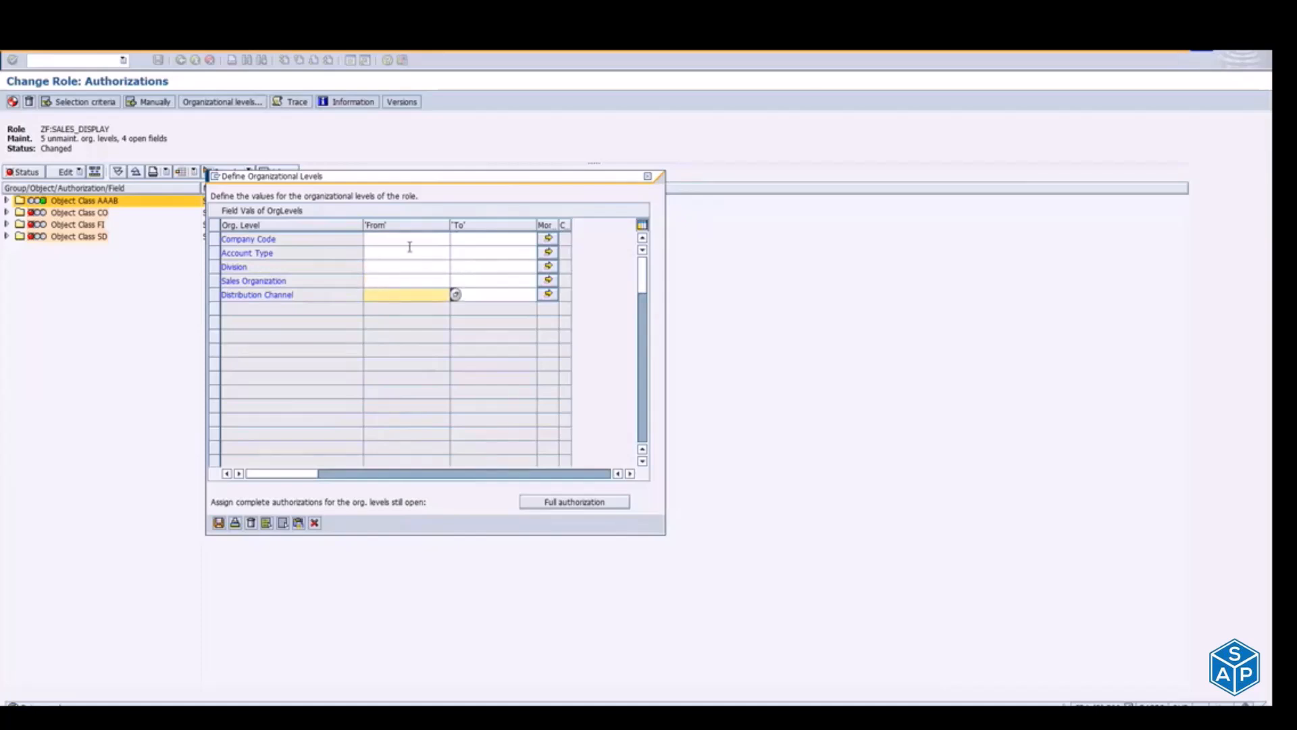
click(400, 256)
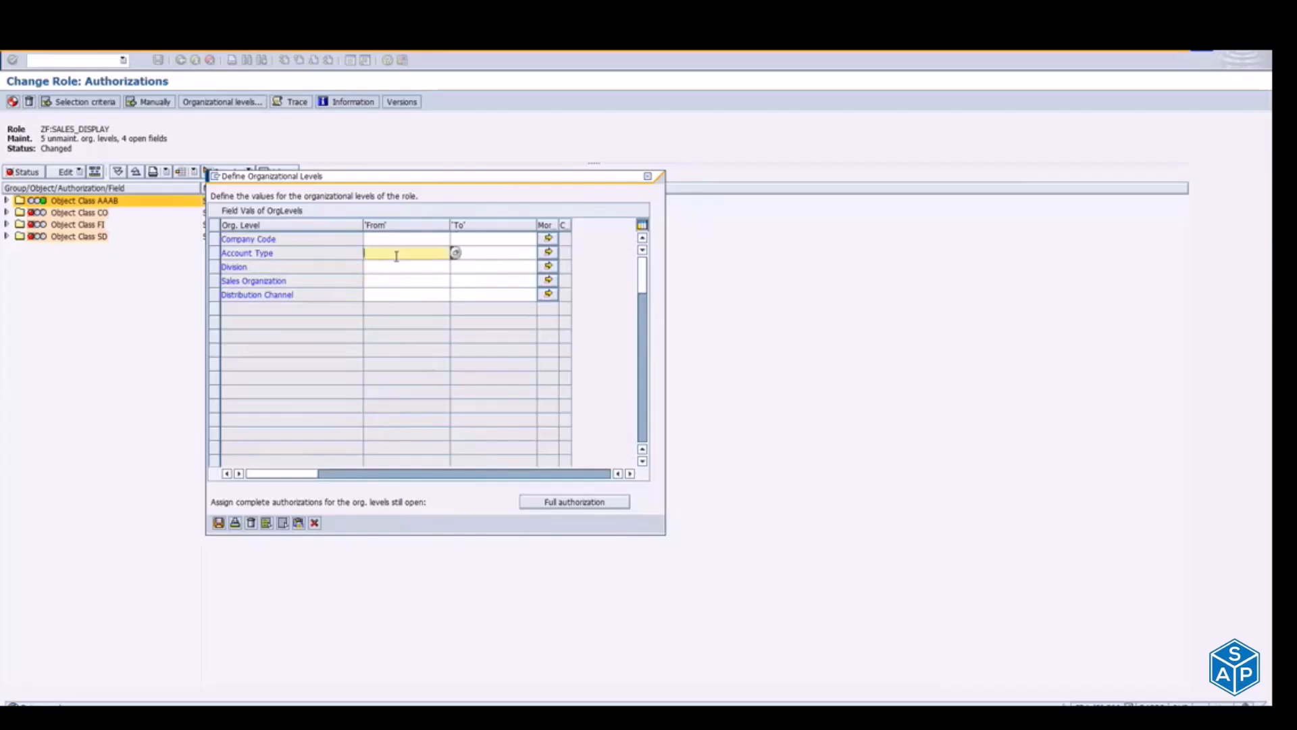
click(376, 242)
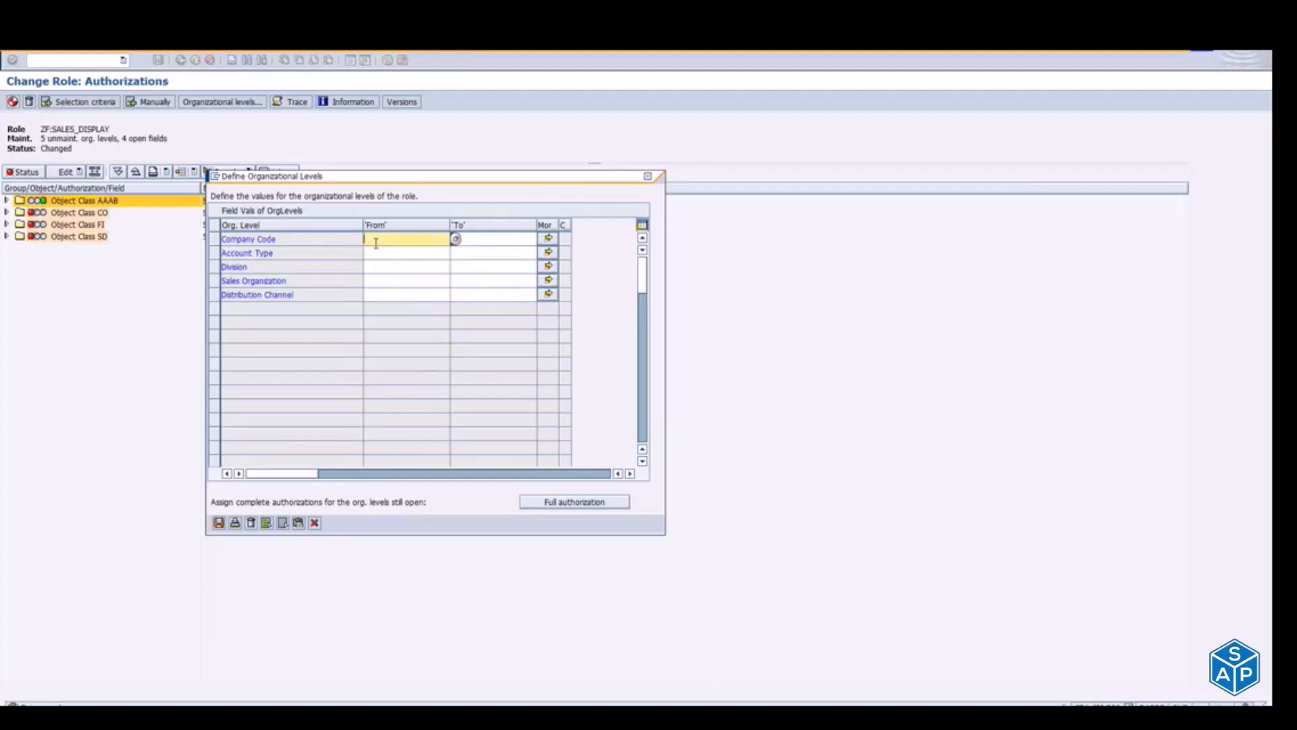
click(398, 269)
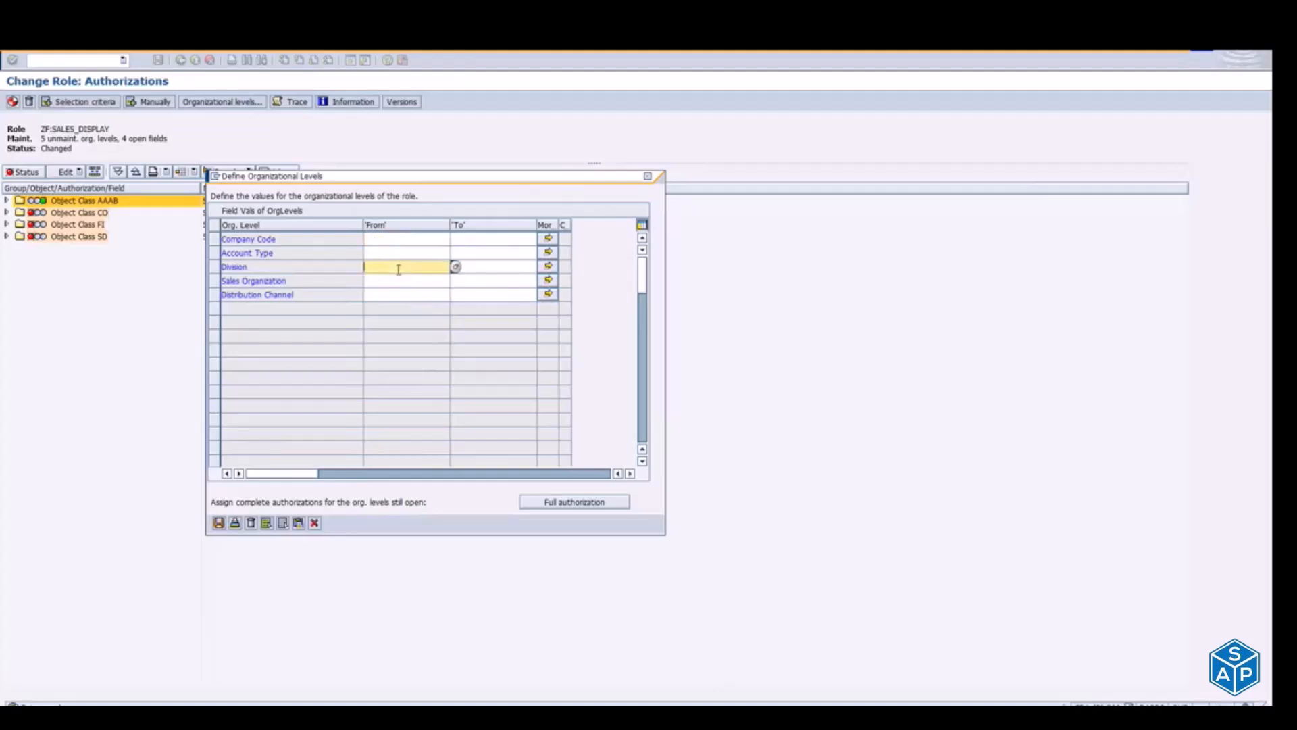
click(398, 253)
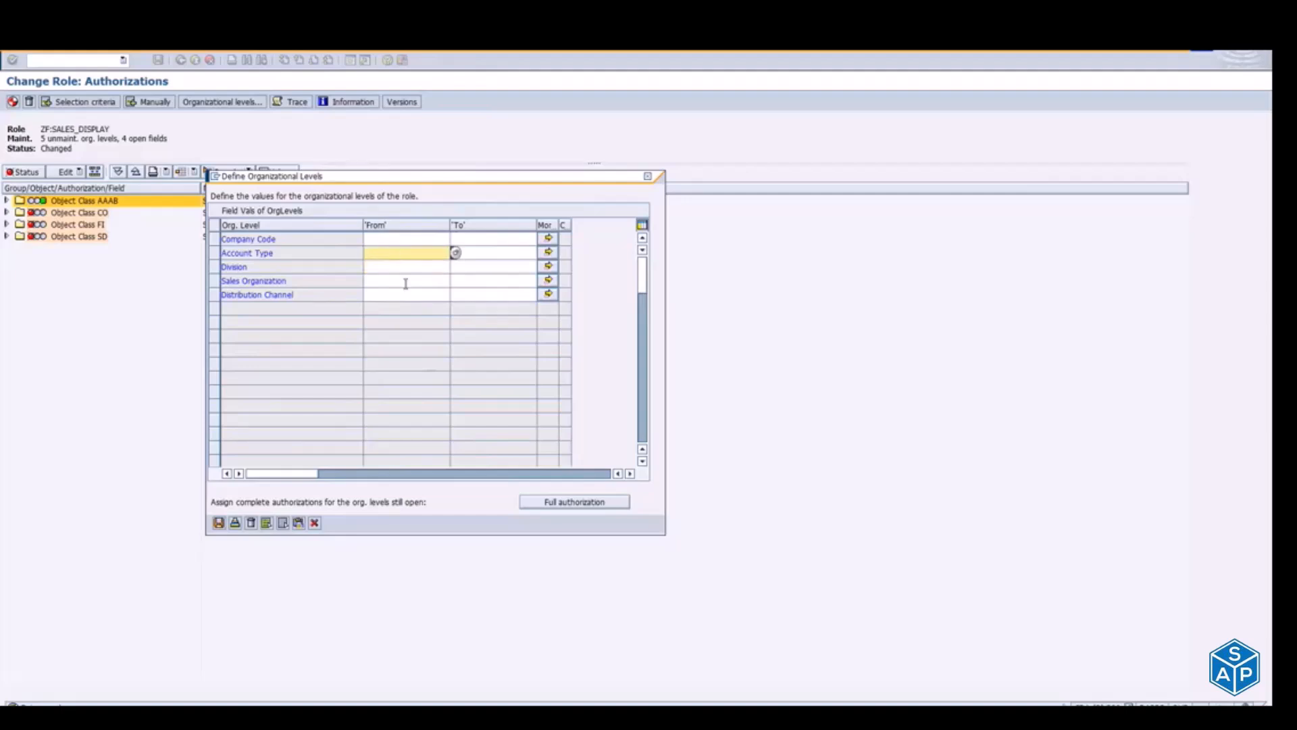
click(392, 281)
click(392, 292)
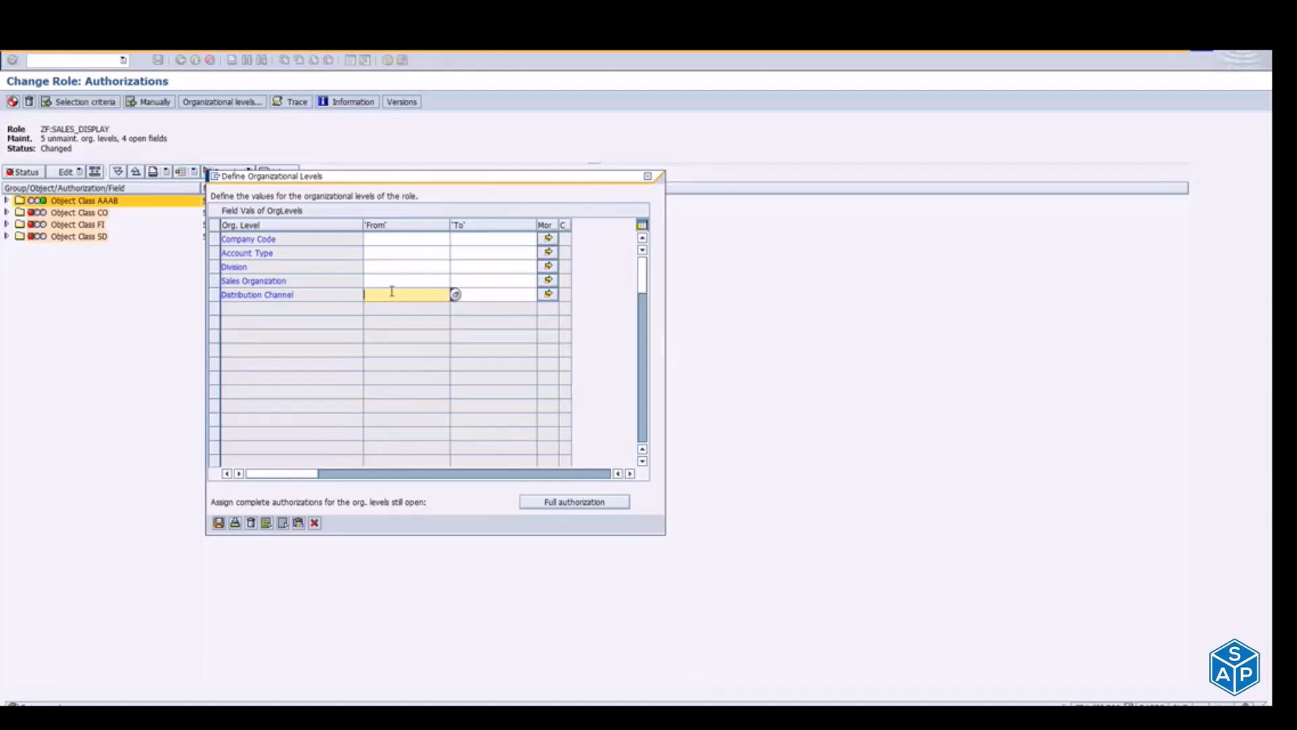
Step: Assign full authorization to all open organizational levels of the role and save them
click(571, 506)
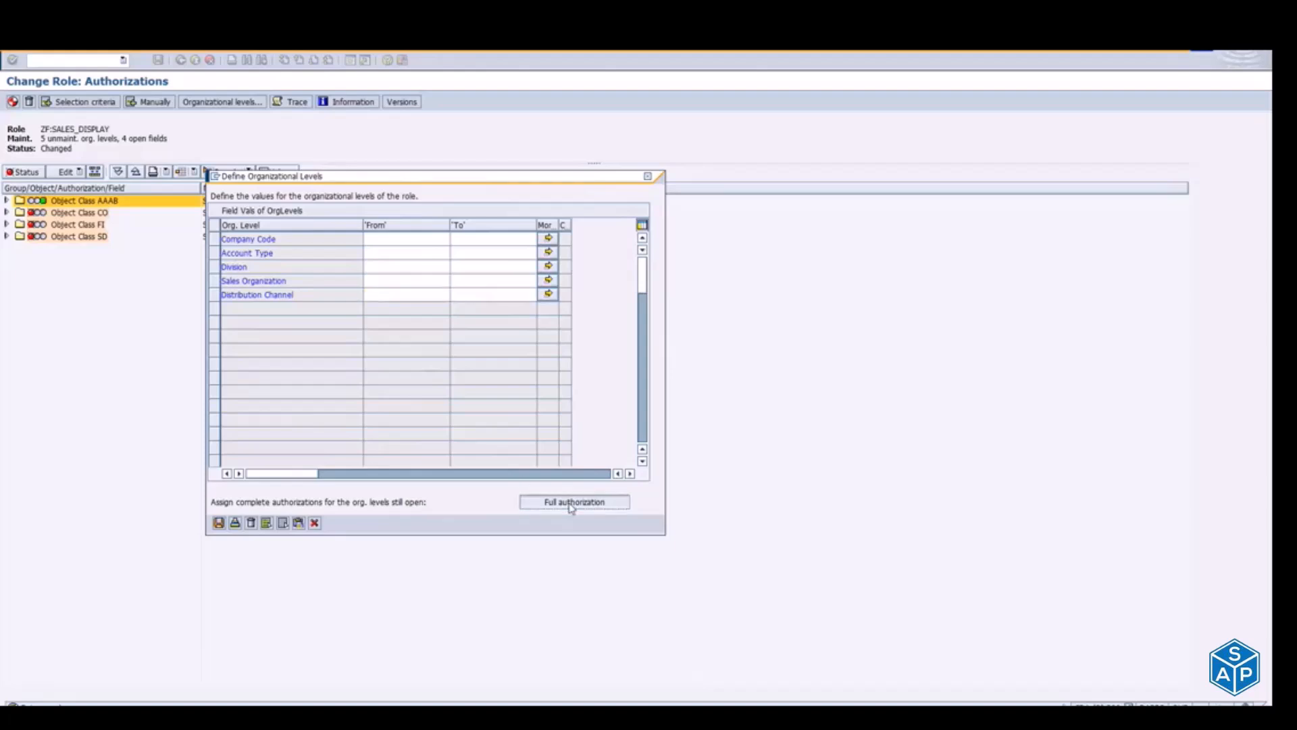
click(571, 507)
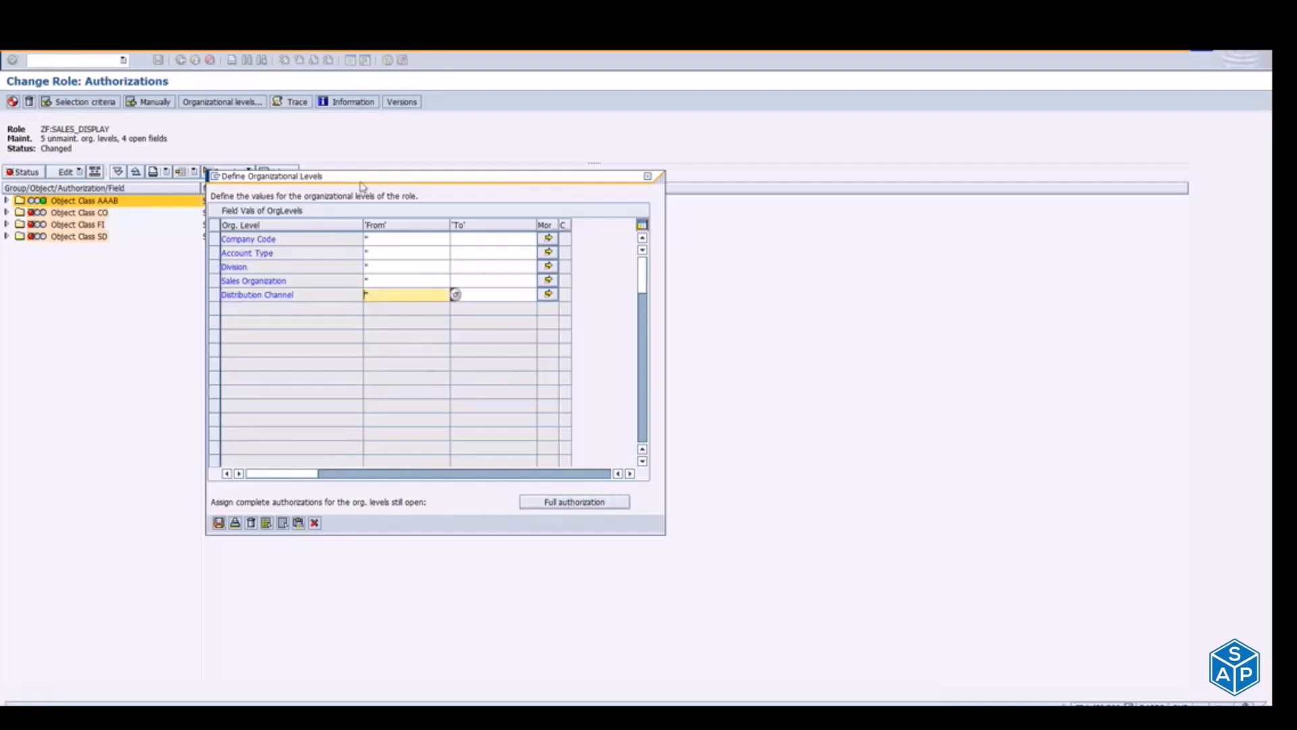
click(380, 241)
click(381, 257)
click(383, 266)
click(385, 280)
click(386, 293)
click(406, 281)
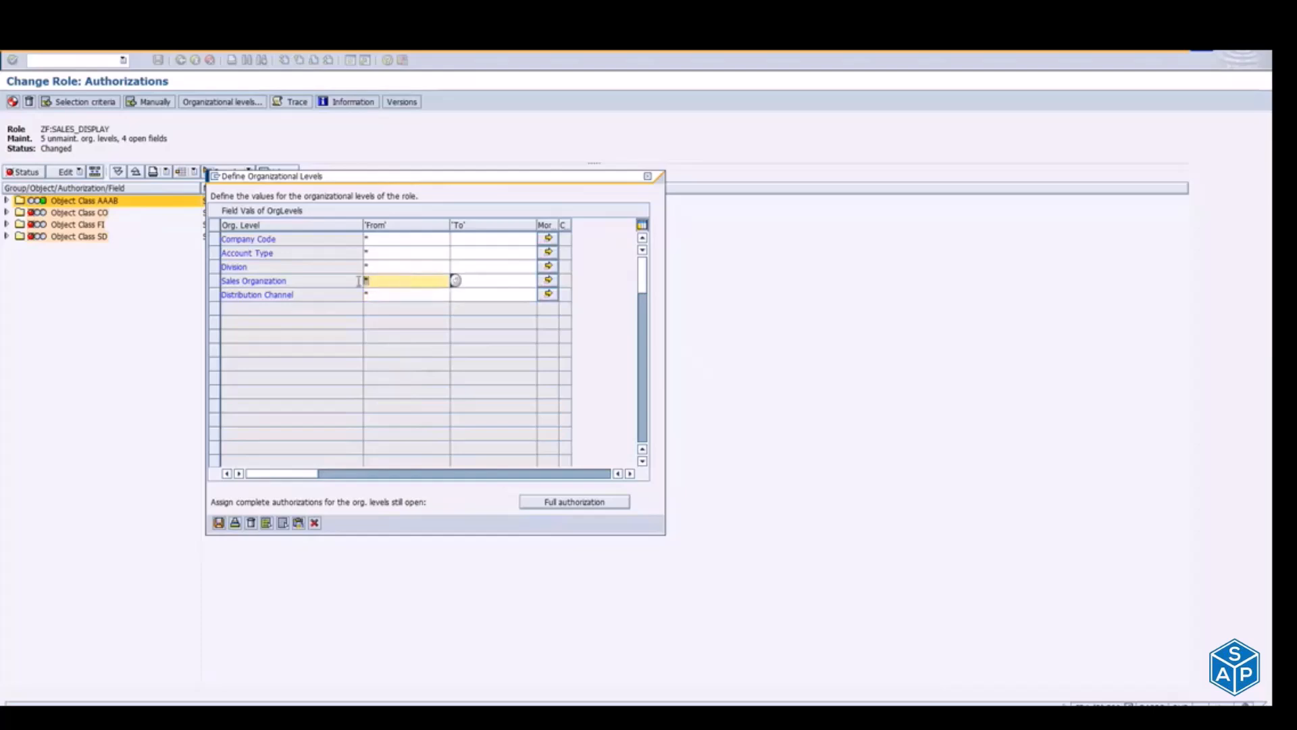
click(427, 239)
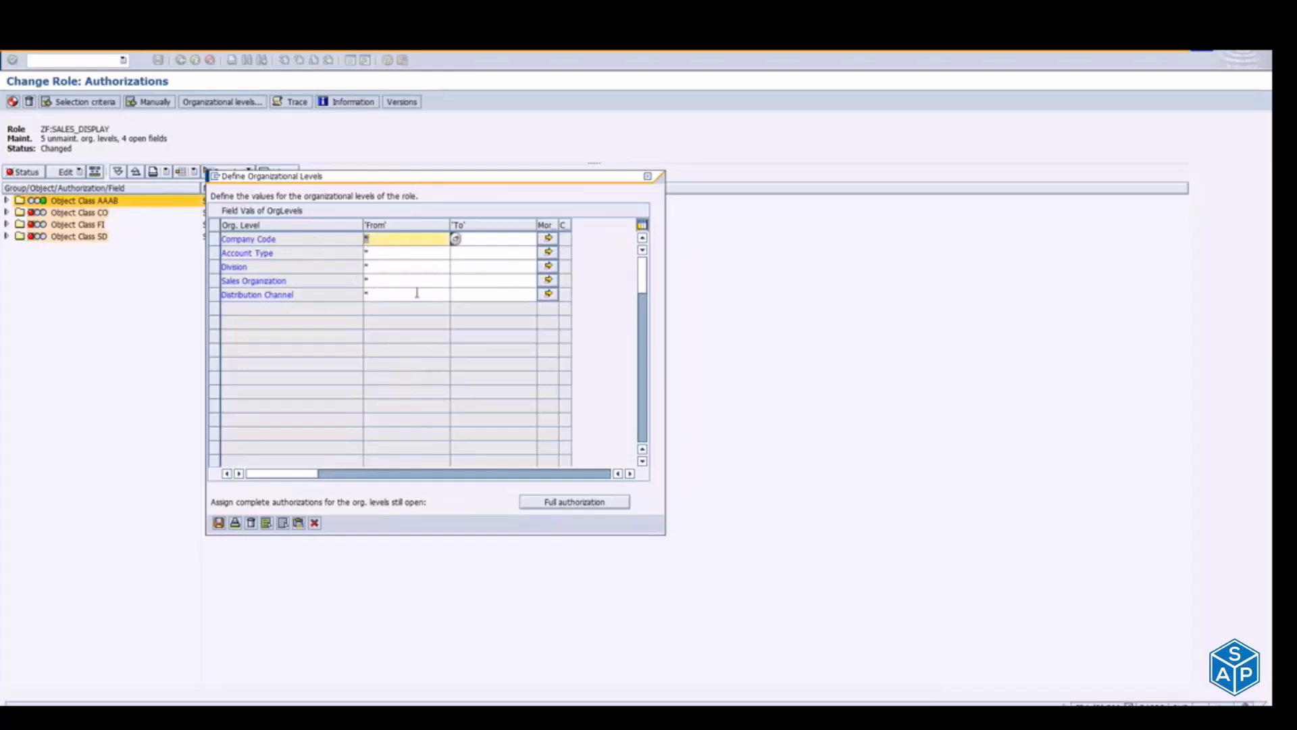
click(417, 293)
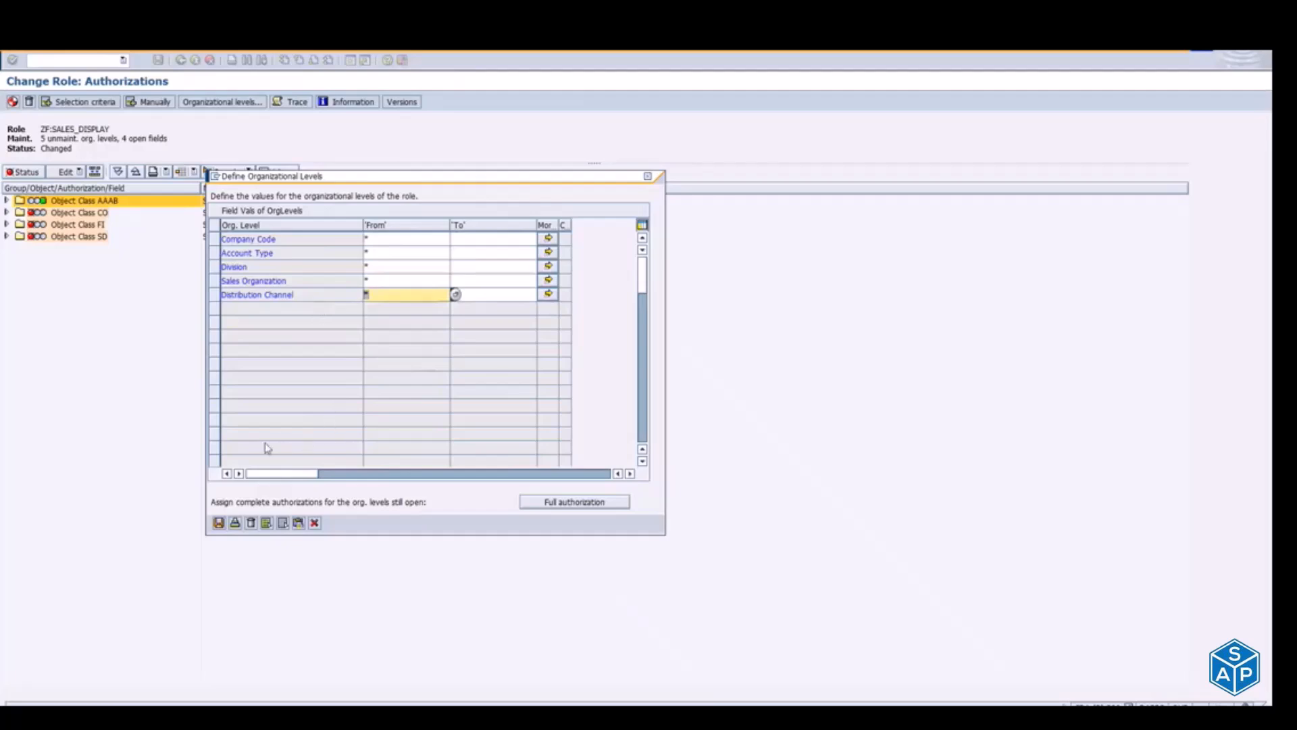
click(220, 525)
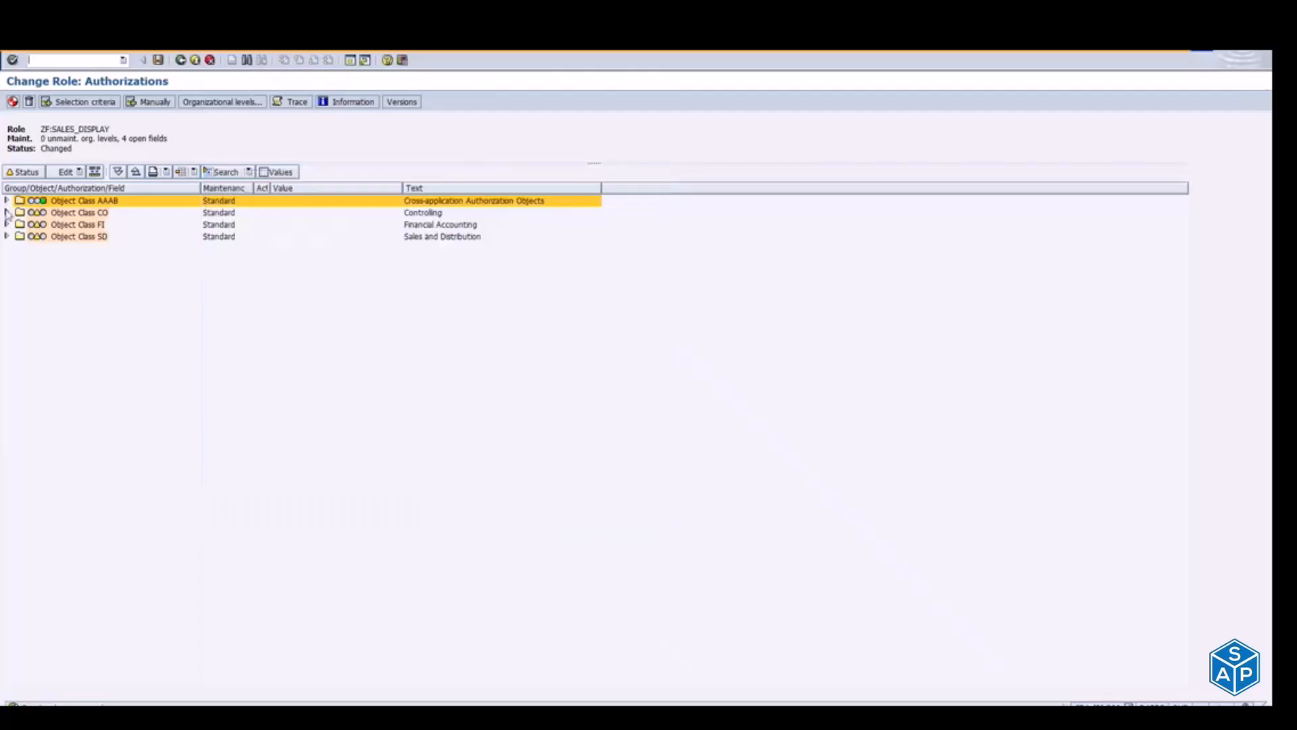
Step: Expand authorization object K_KEKO under Object Class CO and give its Costing Variant field KLVAR full authorization
click(7, 213)
click(17, 224)
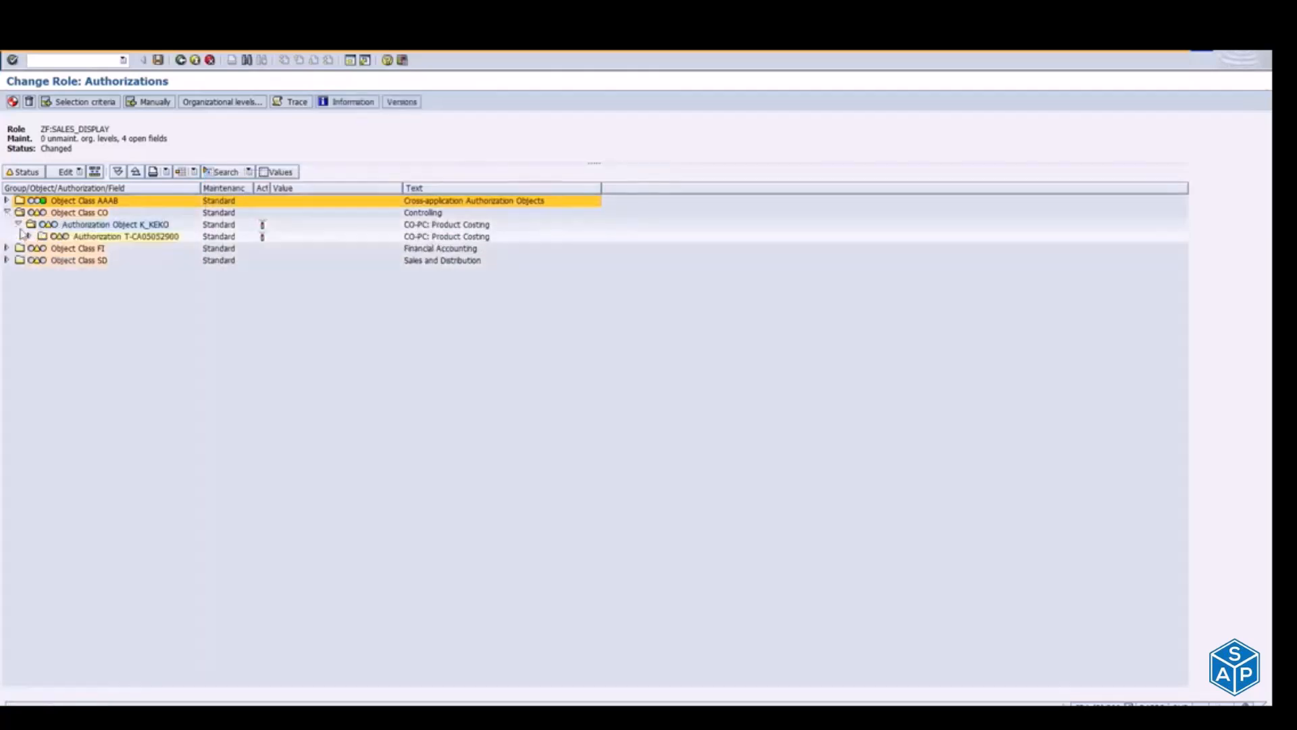
click(30, 235)
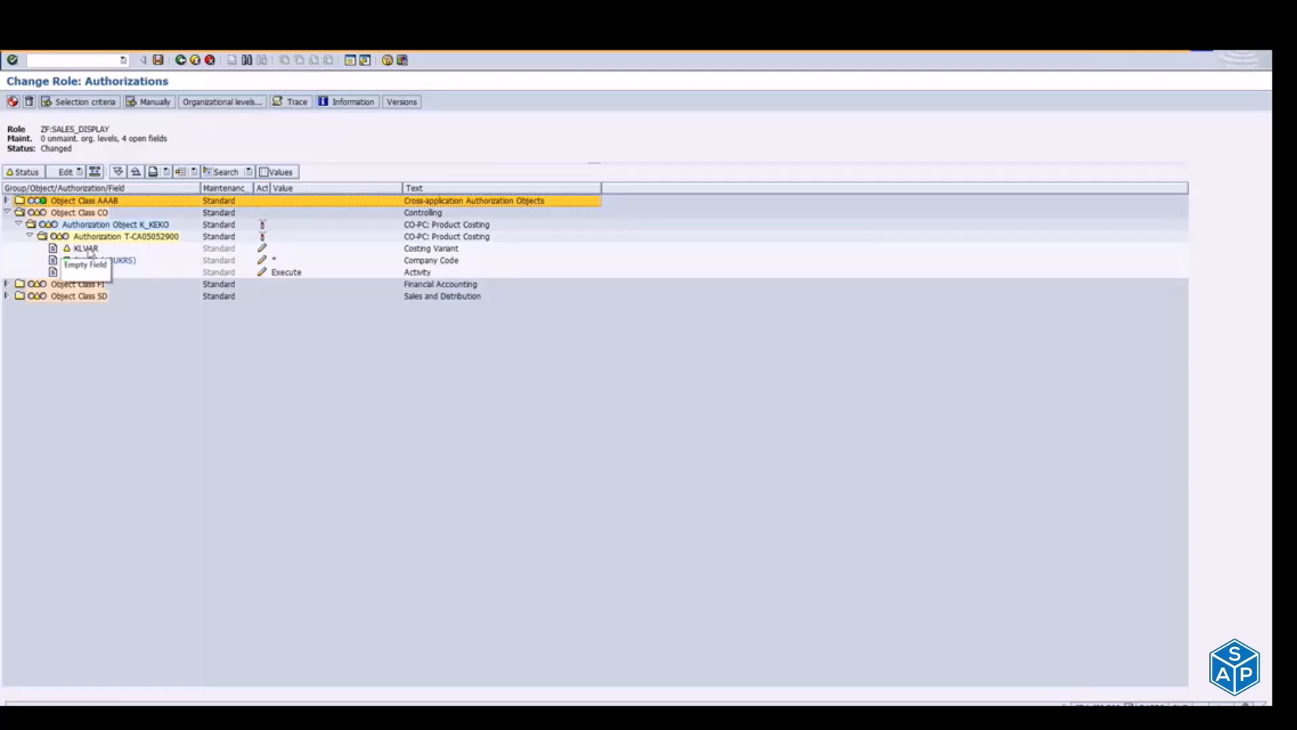
click(66, 248)
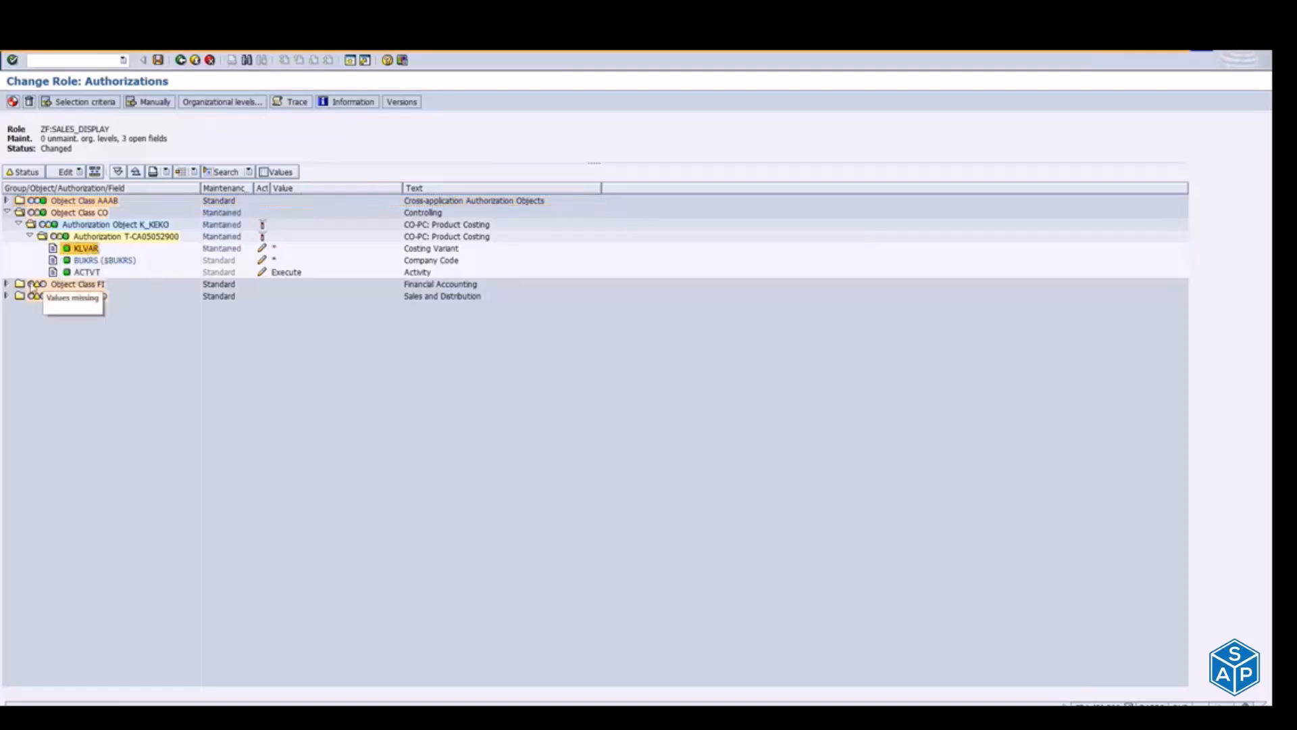
Step: Expand authorization object F_BKPF_KOA under Object Class FI and inspect the selectable activities of its ACTVT field without changing them
click(6, 284)
click(17, 295)
click(30, 308)
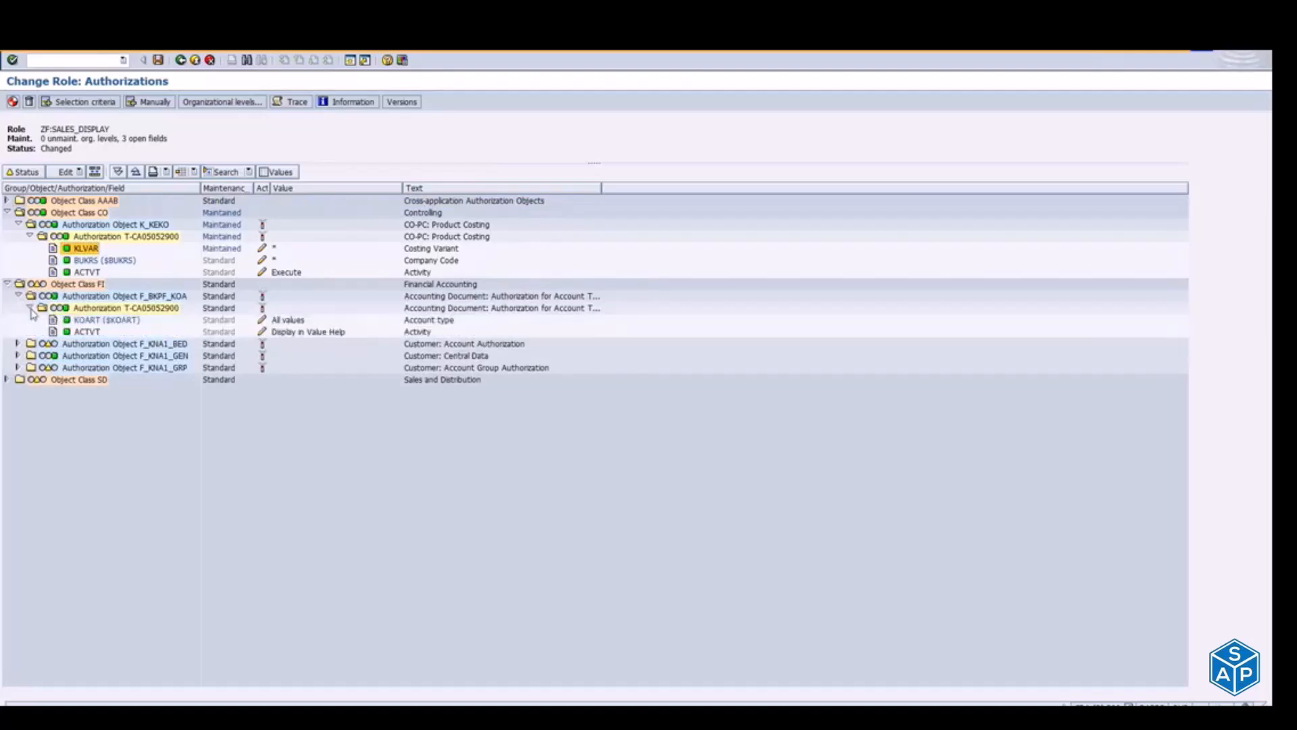
click(262, 331)
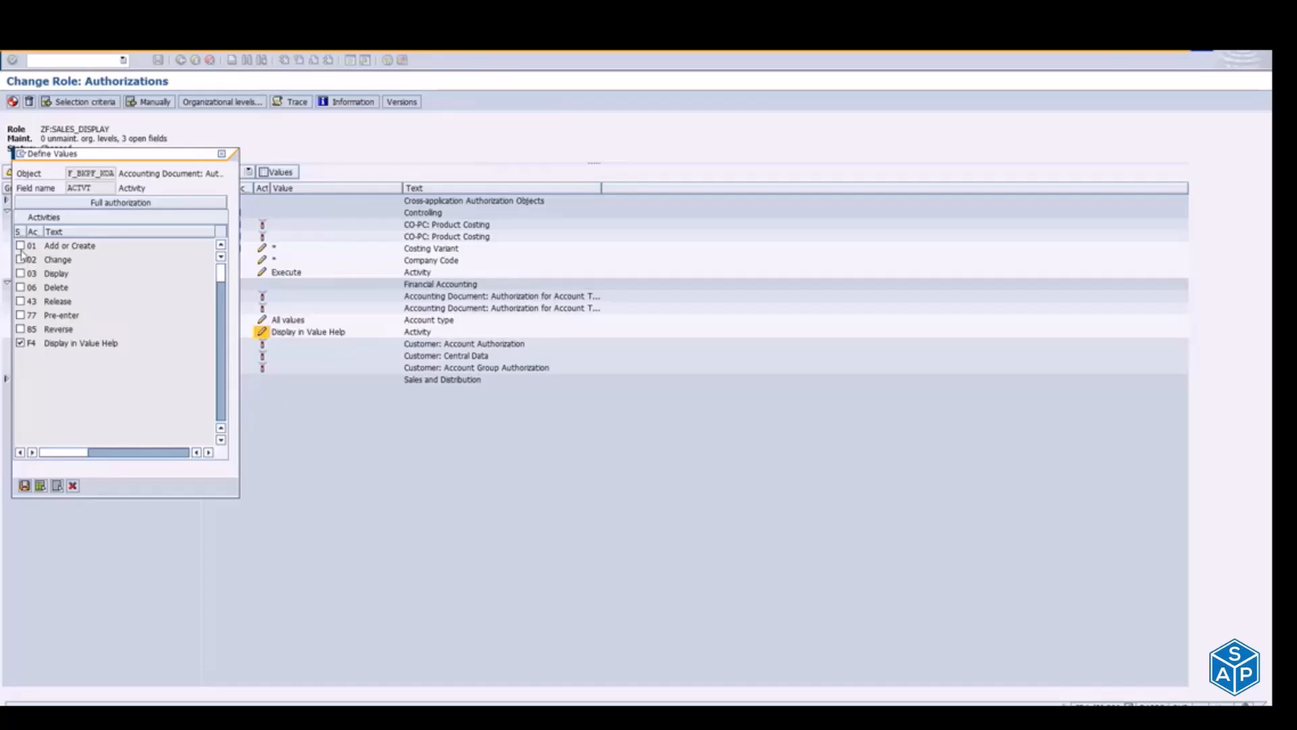
click(224, 160)
Step: Expand authorization object F_KNA1_BED under Object Class FI and give its Authorization Group field BRGRU full authorization
click(19, 343)
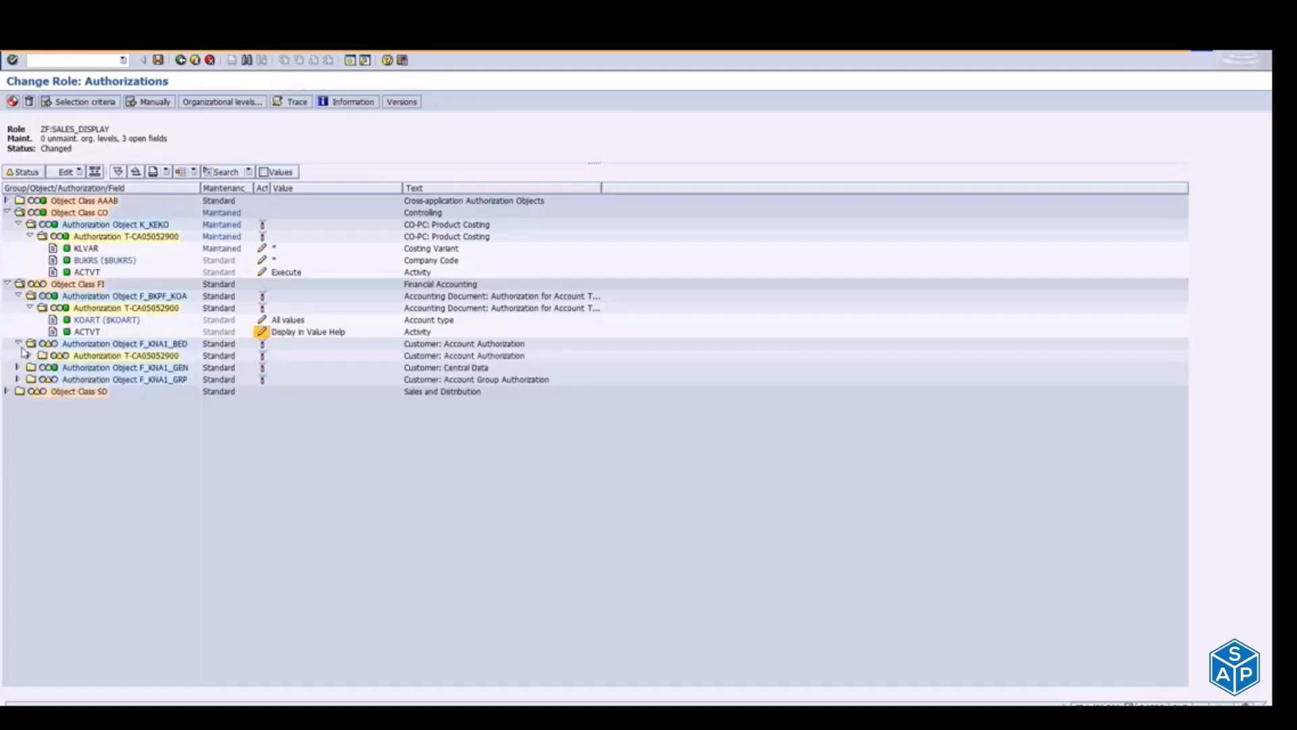
click(29, 354)
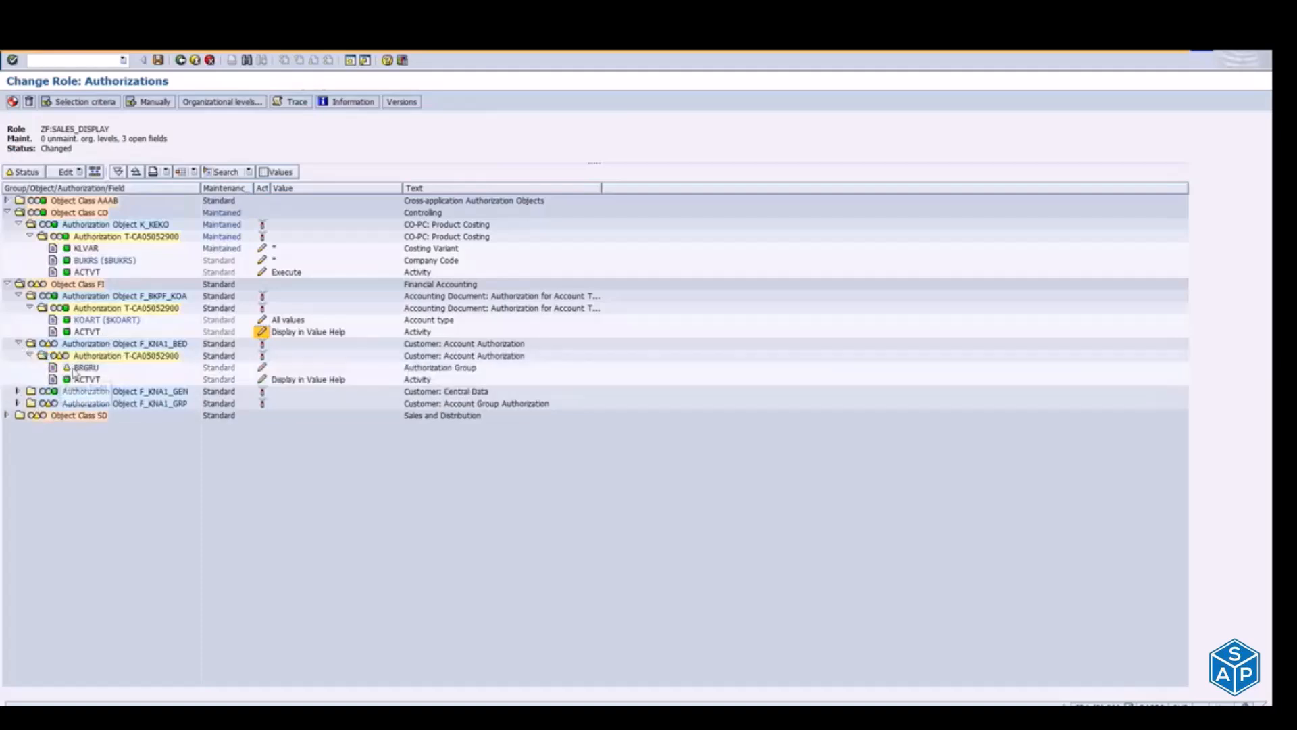
click(67, 369)
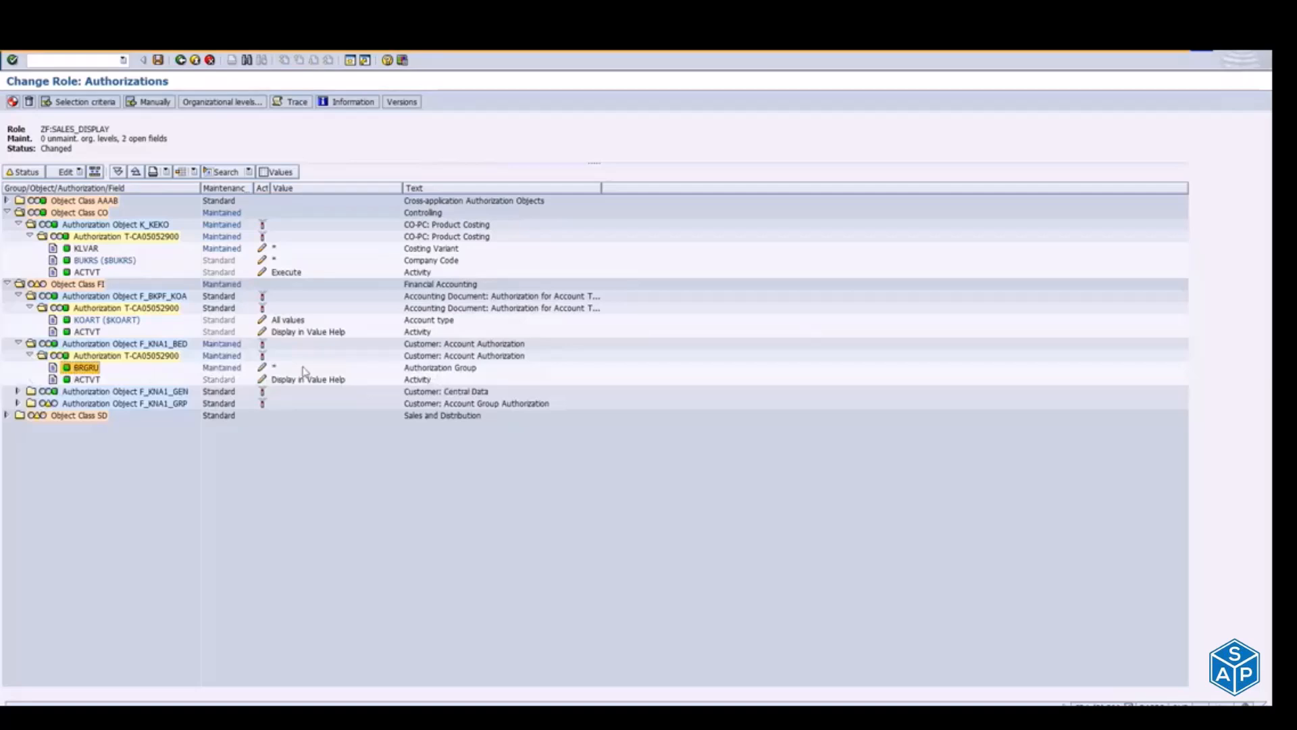
Step: Expand authorization object F_KNA1_GRP and give its Customer Account Group field KTOKD full authorization
click(18, 403)
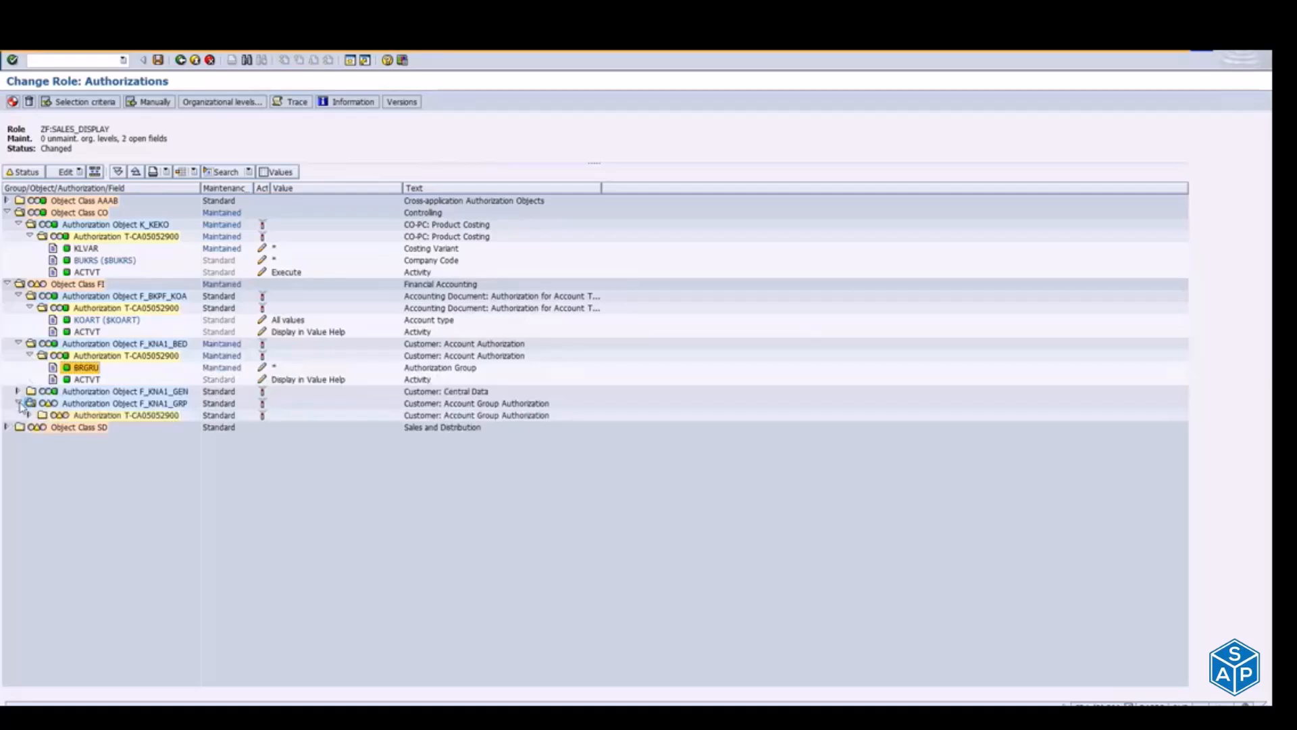
click(39, 415)
click(66, 426)
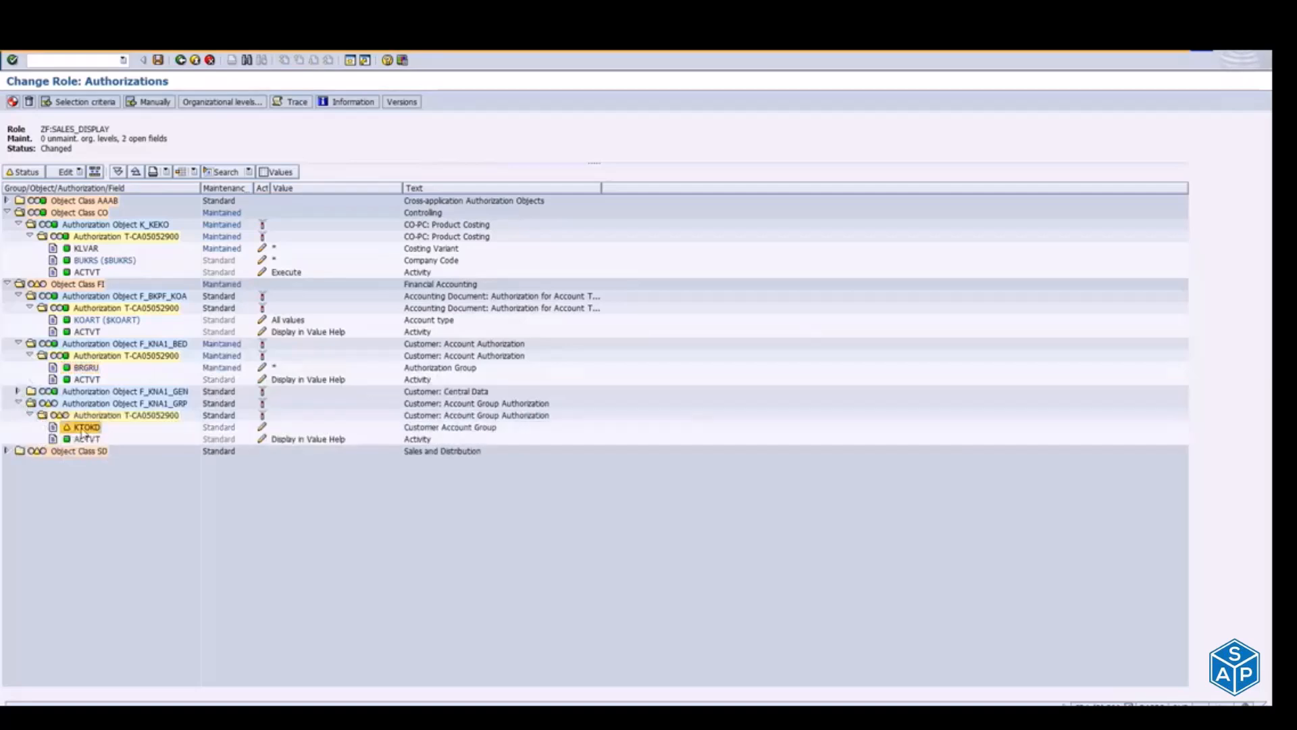
Step: Expand authorization object V_VBAK_AAT under Object Class SD and give its Sales Document Type field AUART full authorization
click(7, 450)
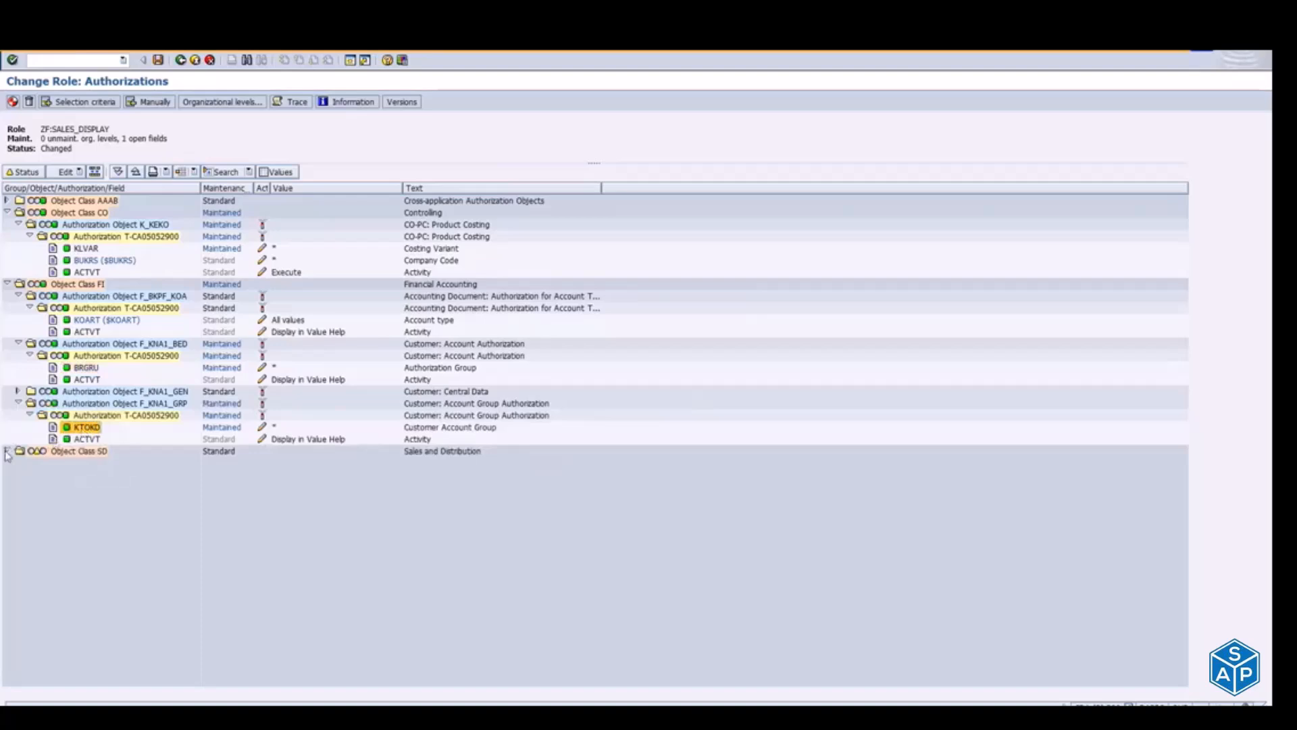
click(19, 463)
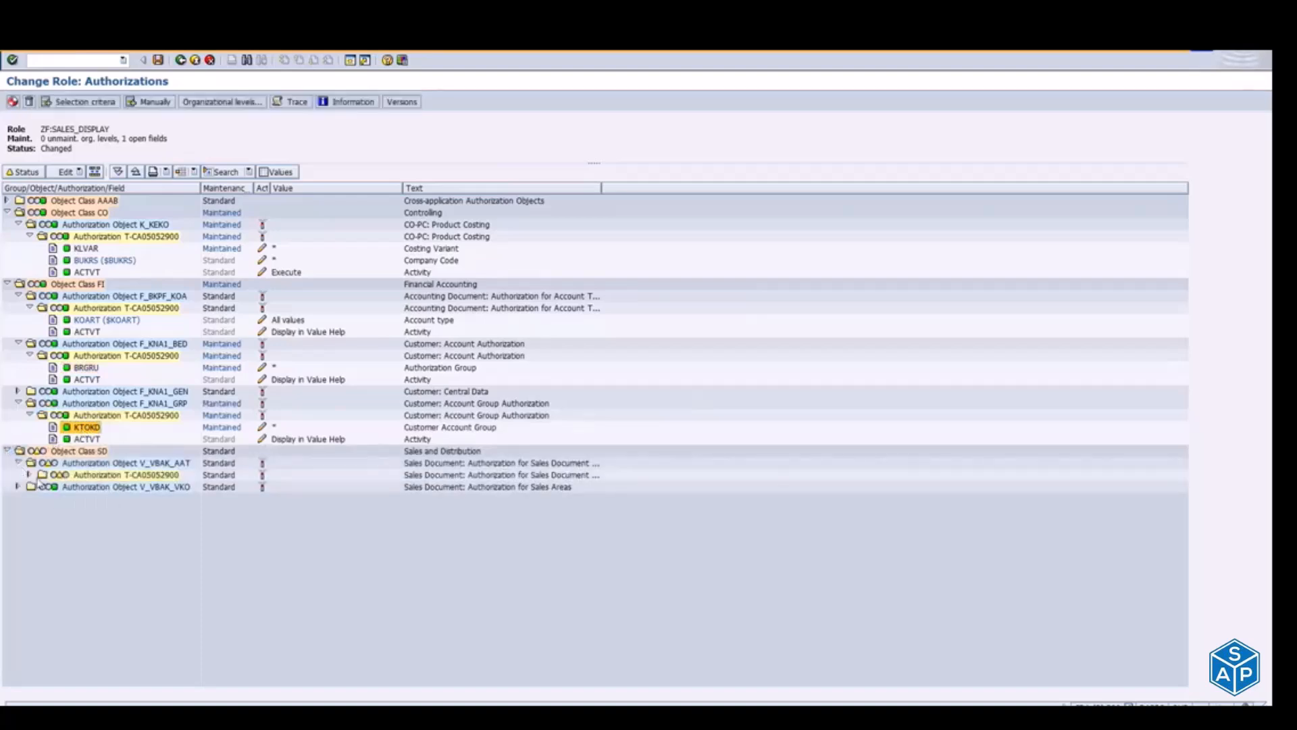
click(30, 474)
click(83, 490)
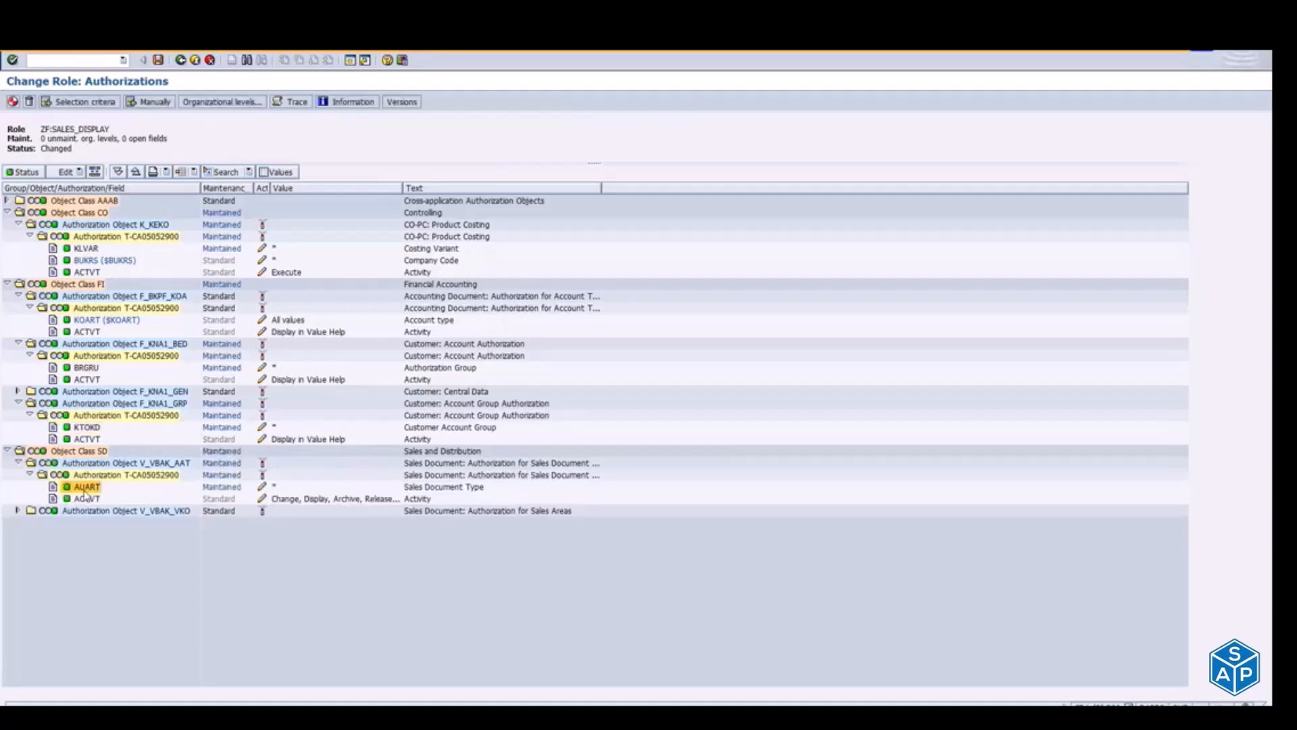
Step: Generate the authorization profile of ZF:SALES_DISPLAY with the proposed profile name and return to the Role Maintenance start screen
click(13, 102)
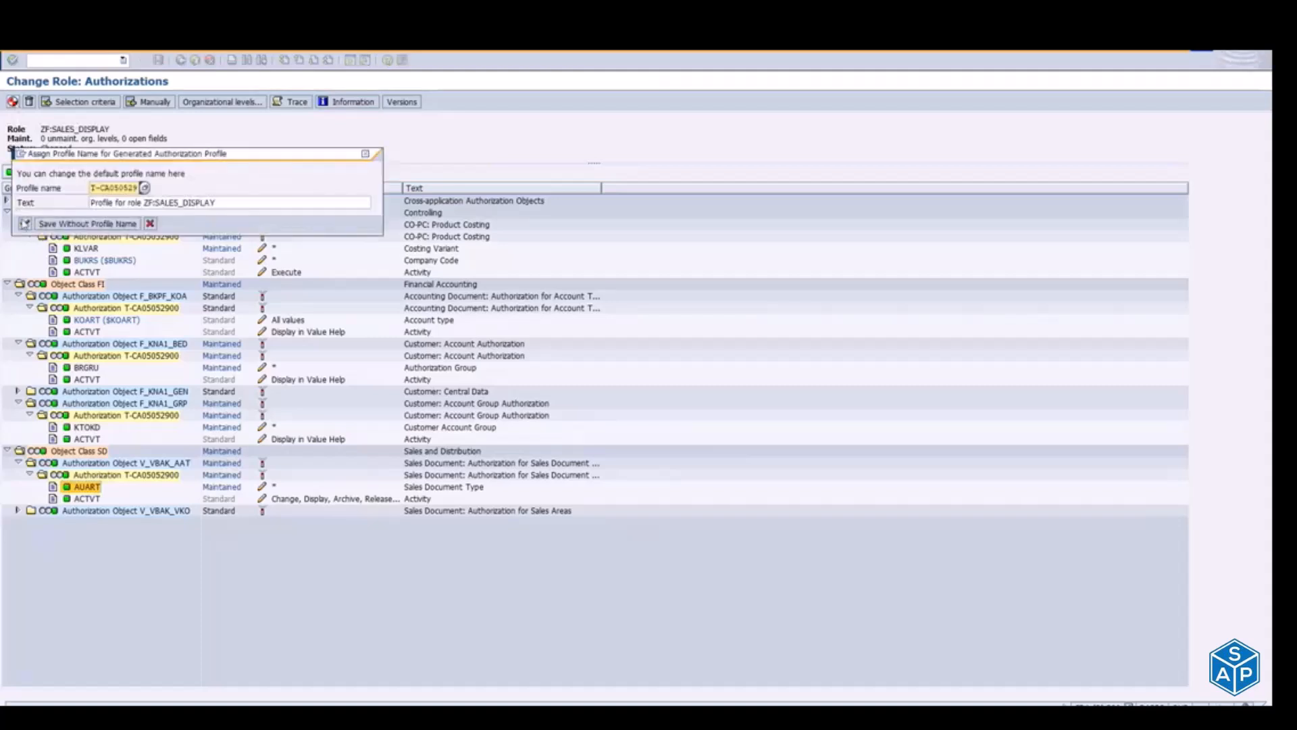
click(25, 224)
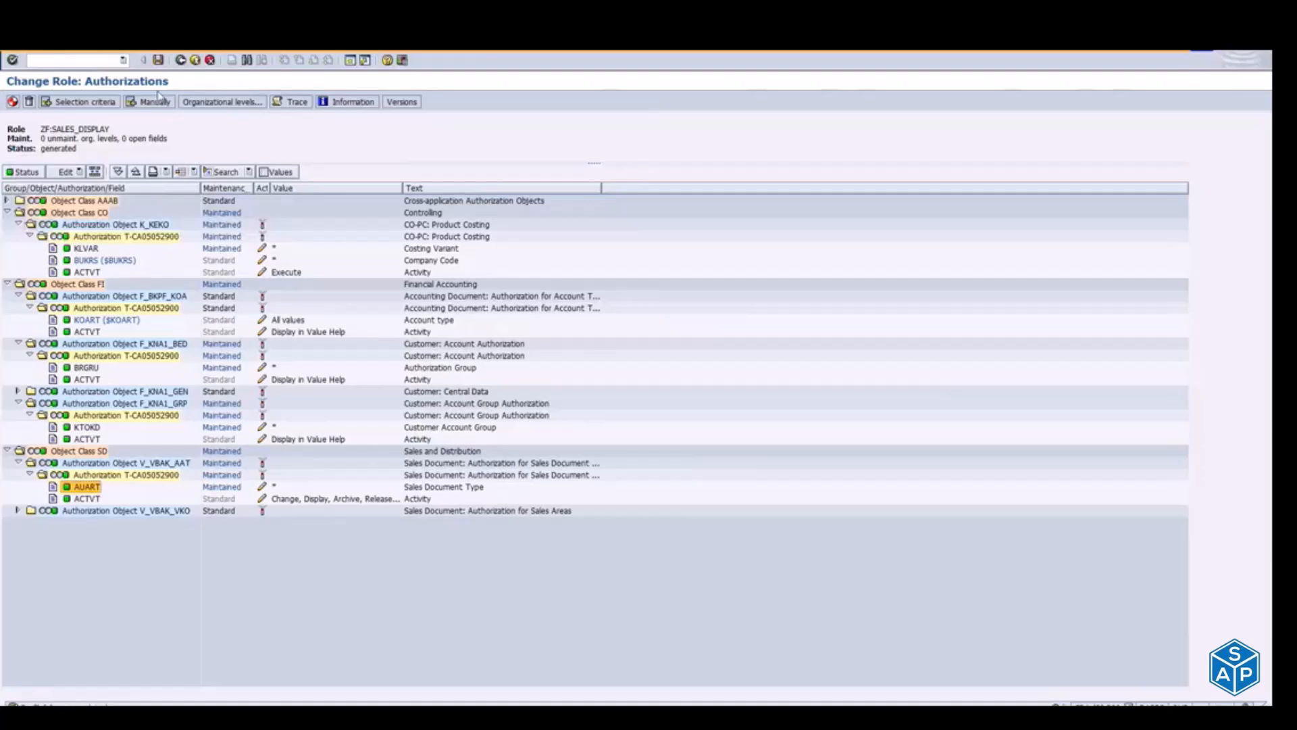
click(180, 61)
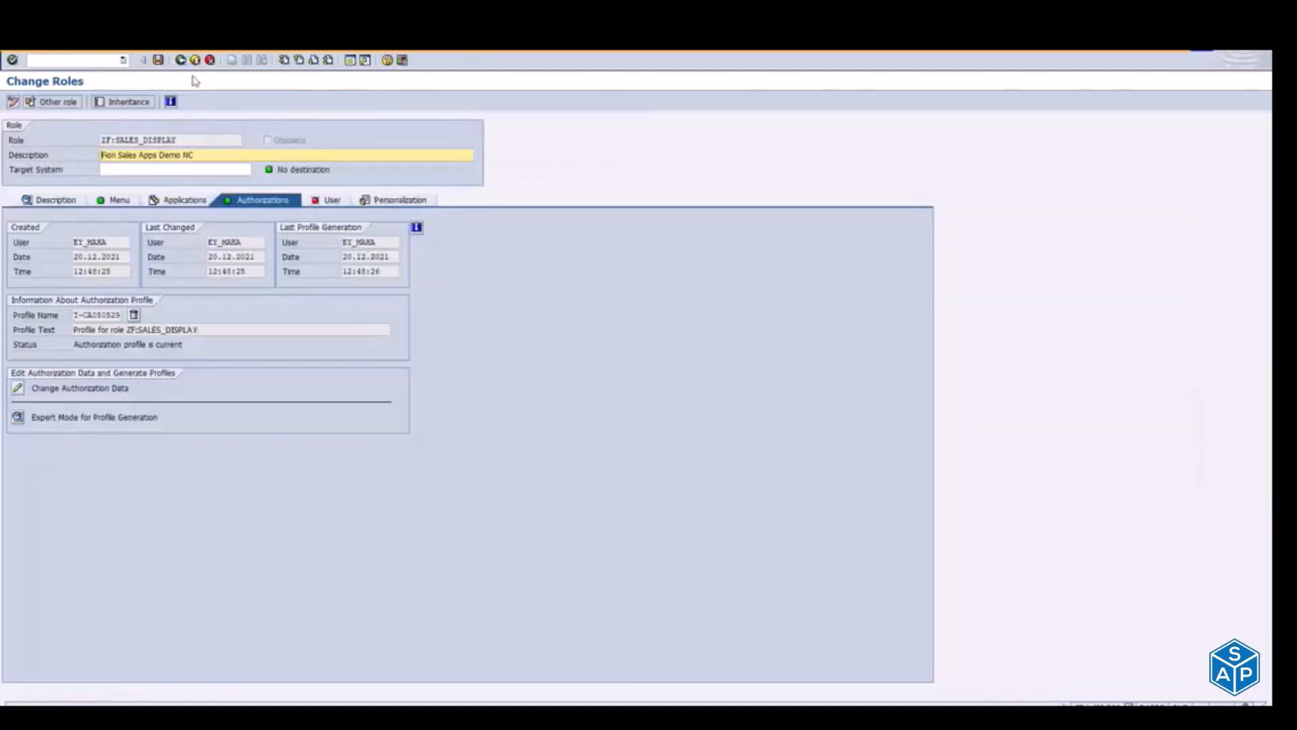
click(180, 61)
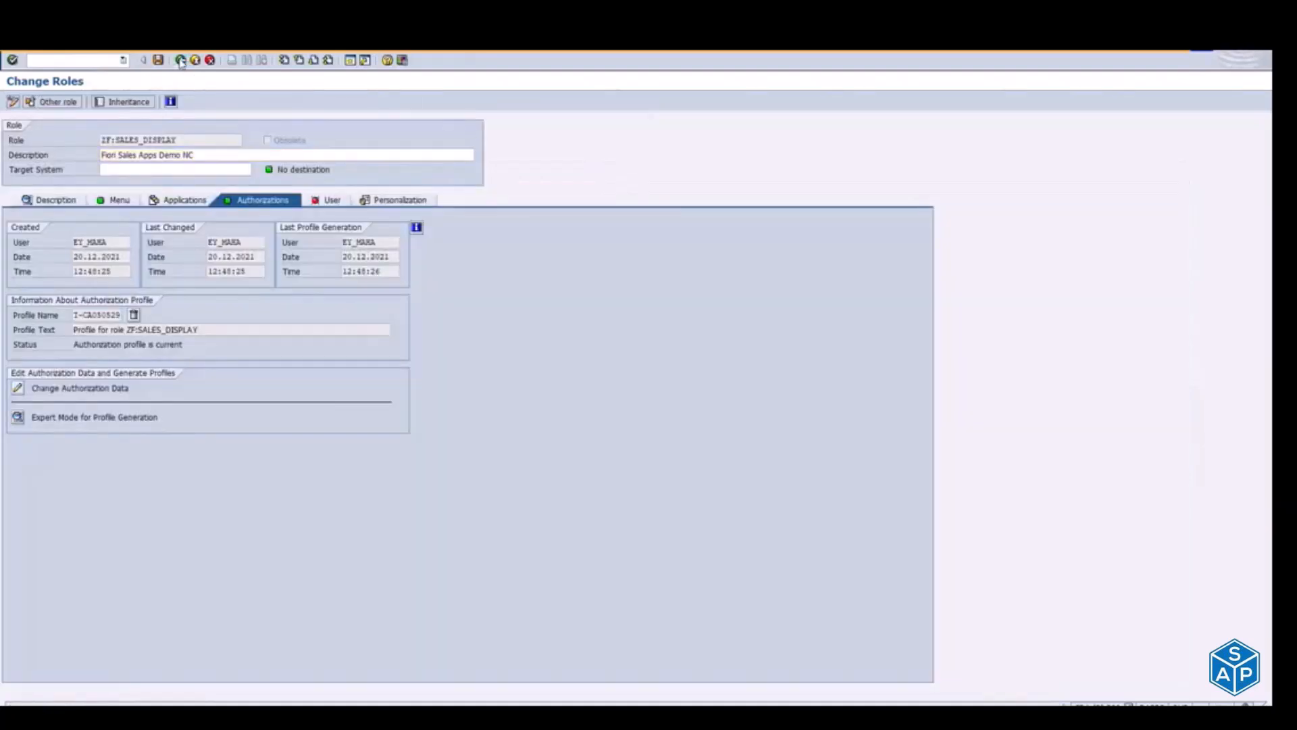
key(Return)
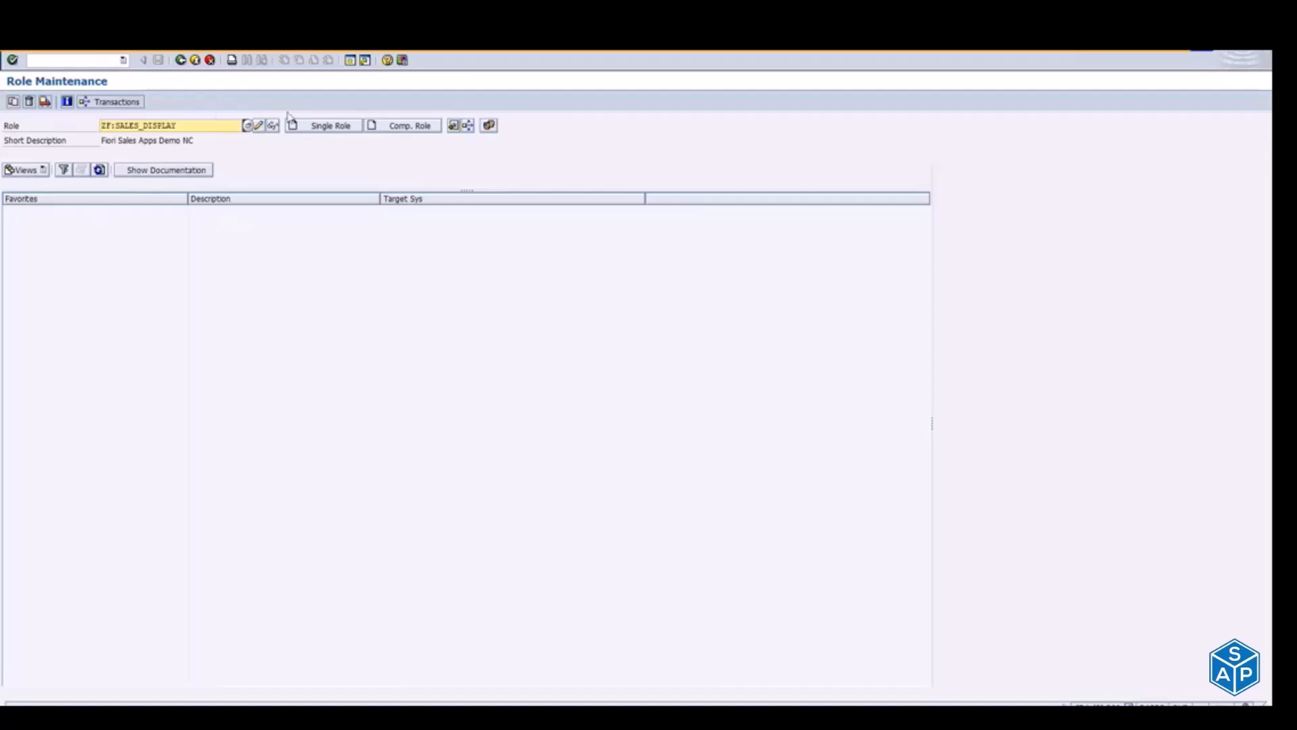
Step: Copy the role name ZF:SALES_DISPLAY and open the demo user's record for editing in User Maintenance
click(327, 130)
drag(227, 126, 48, 134)
key(ctrl+c)
click(196, 62)
text(su01)
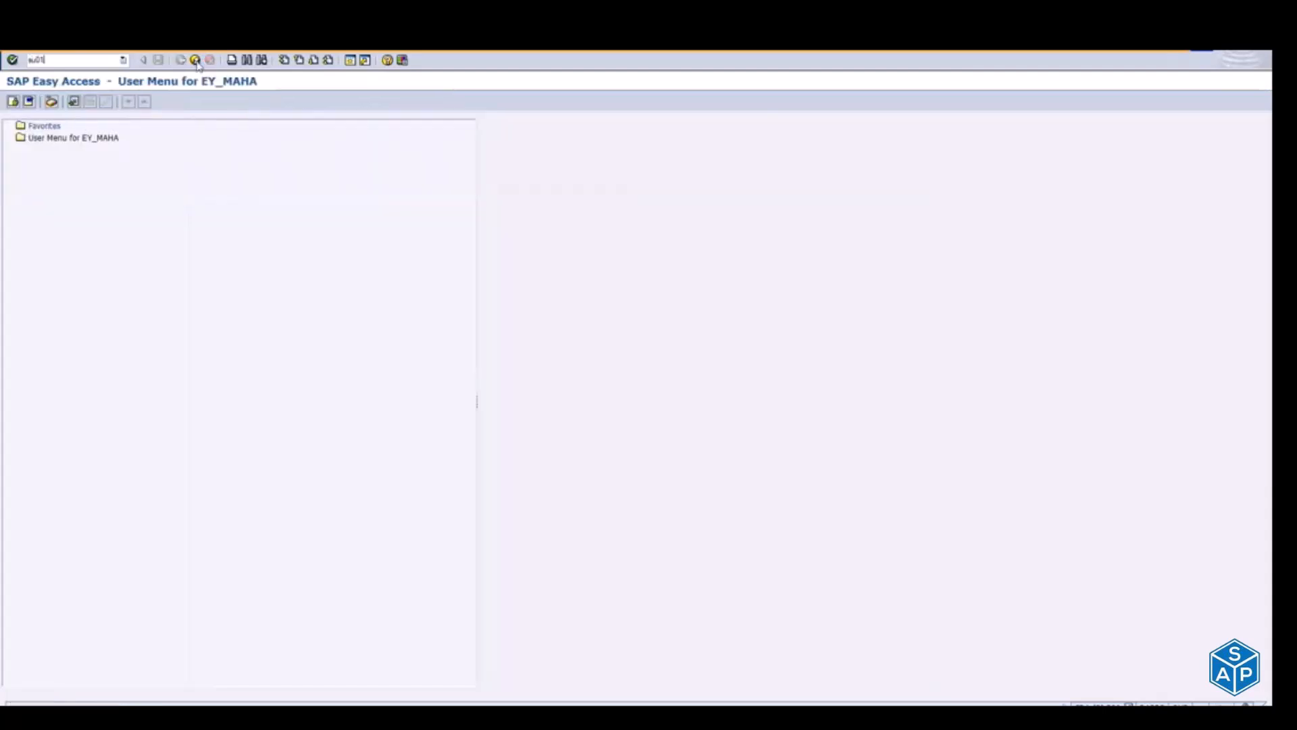
key(Return)
text(ey_maha)
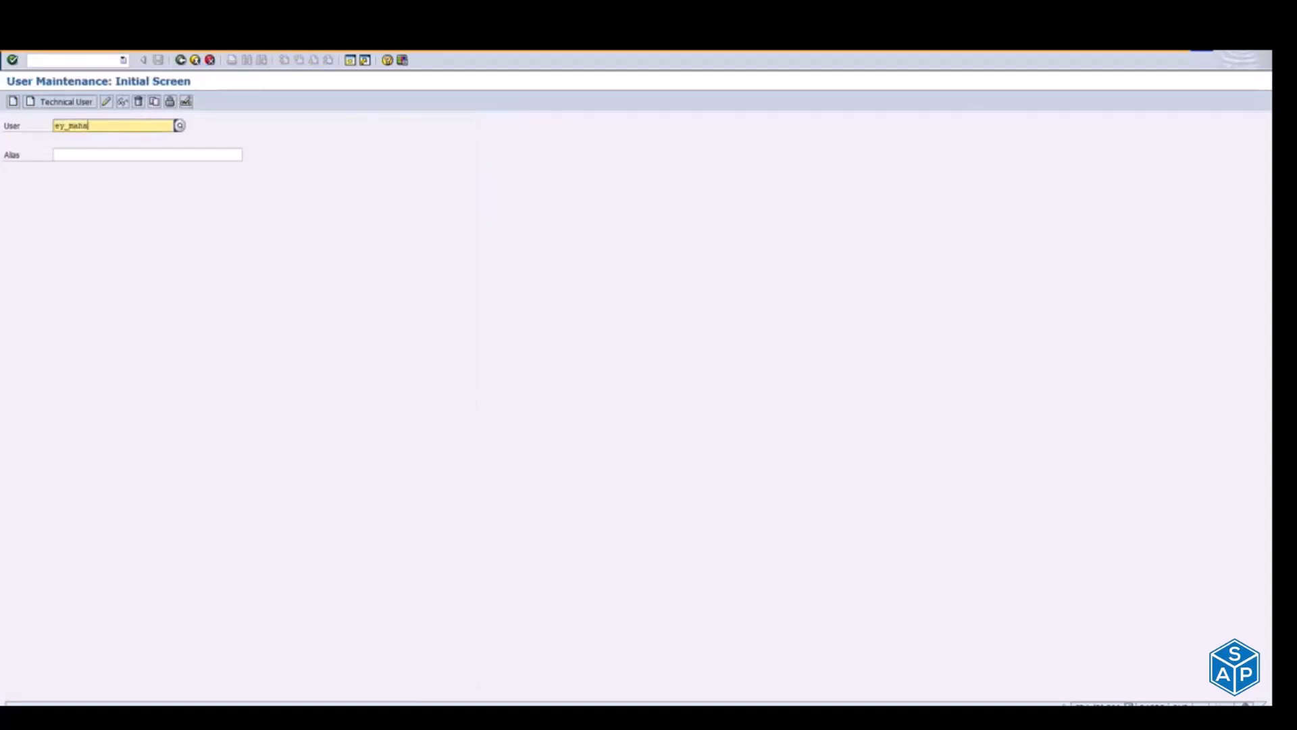
key(Return)
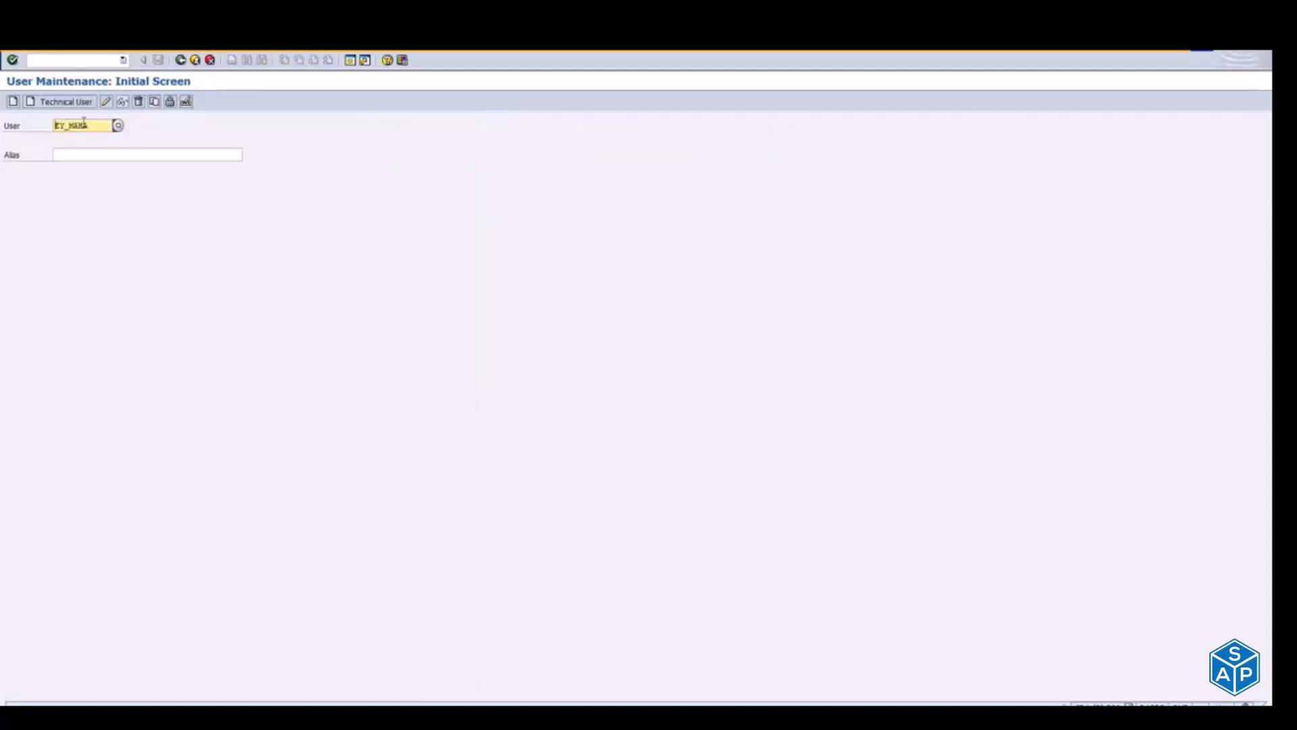
click(106, 101)
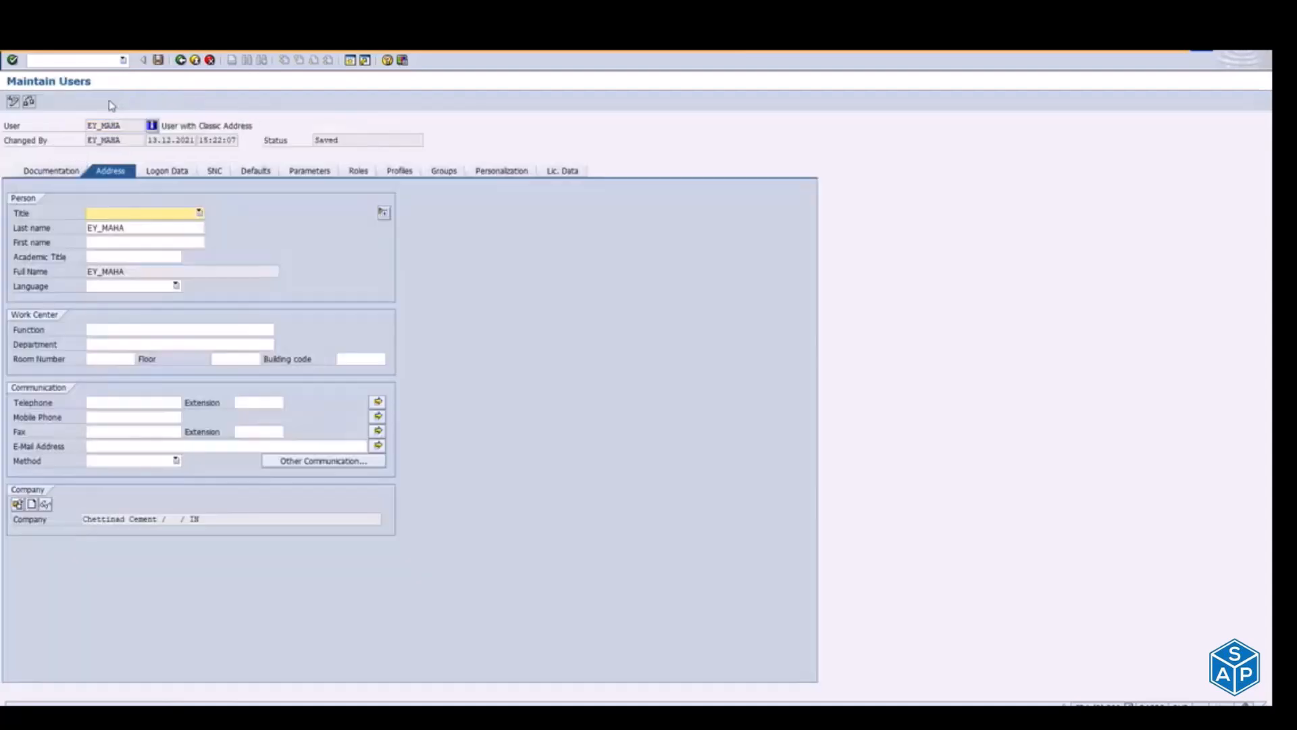
Step: Add the role ZF:SALES_DISPLAY to the user's role assignments, save the user and return to SAP Easy Access
click(443, 171)
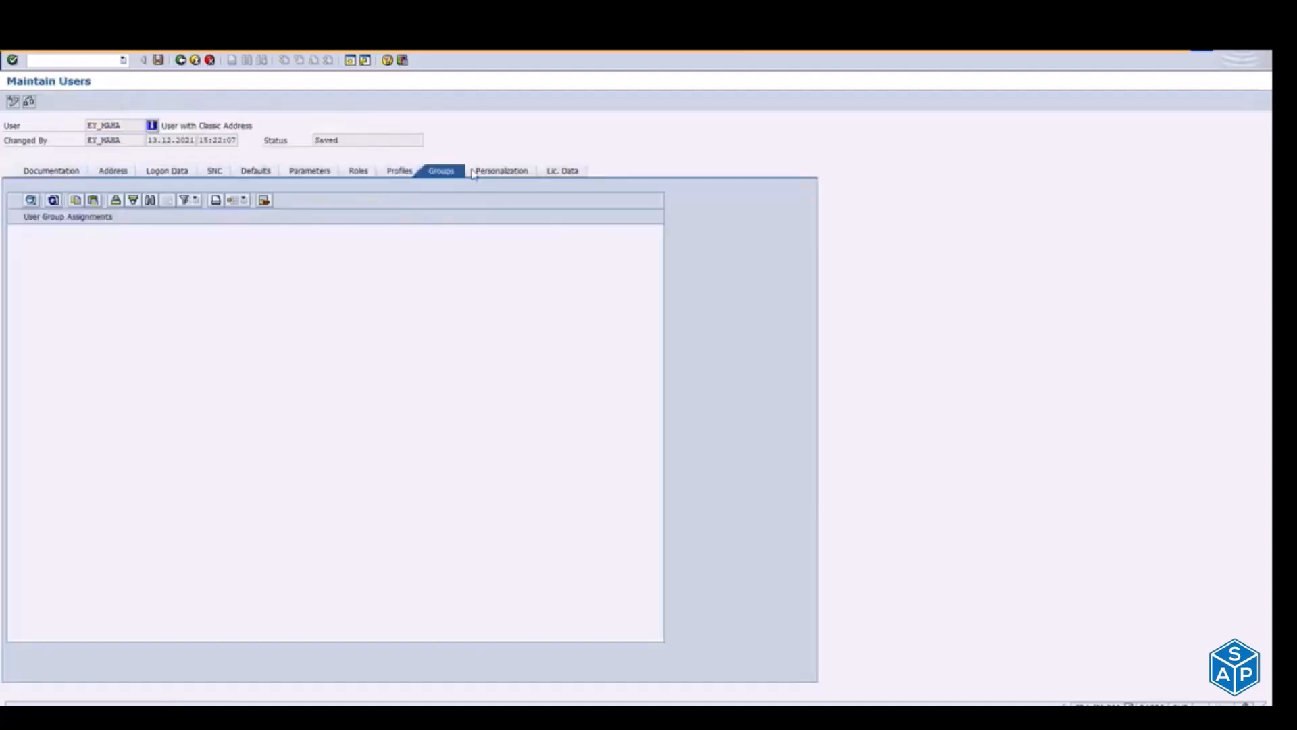
click(353, 172)
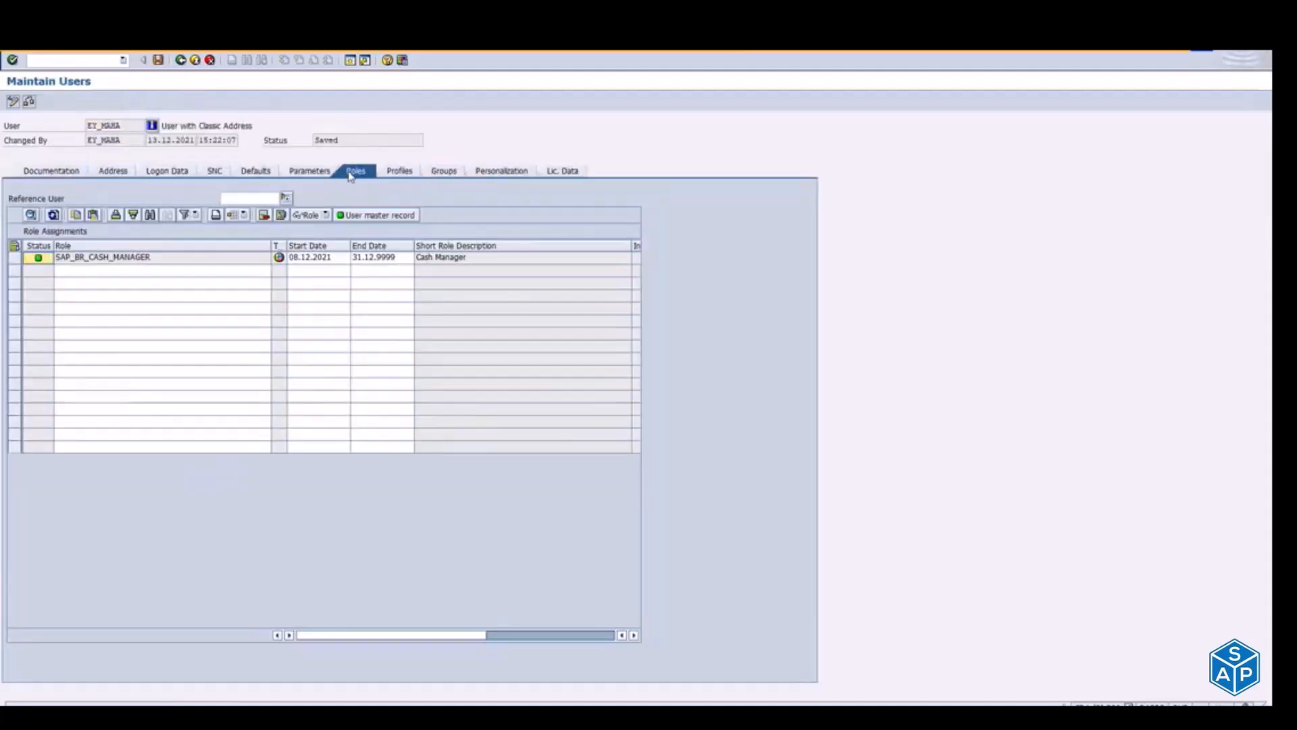
click(126, 269)
key(ctrl+v)
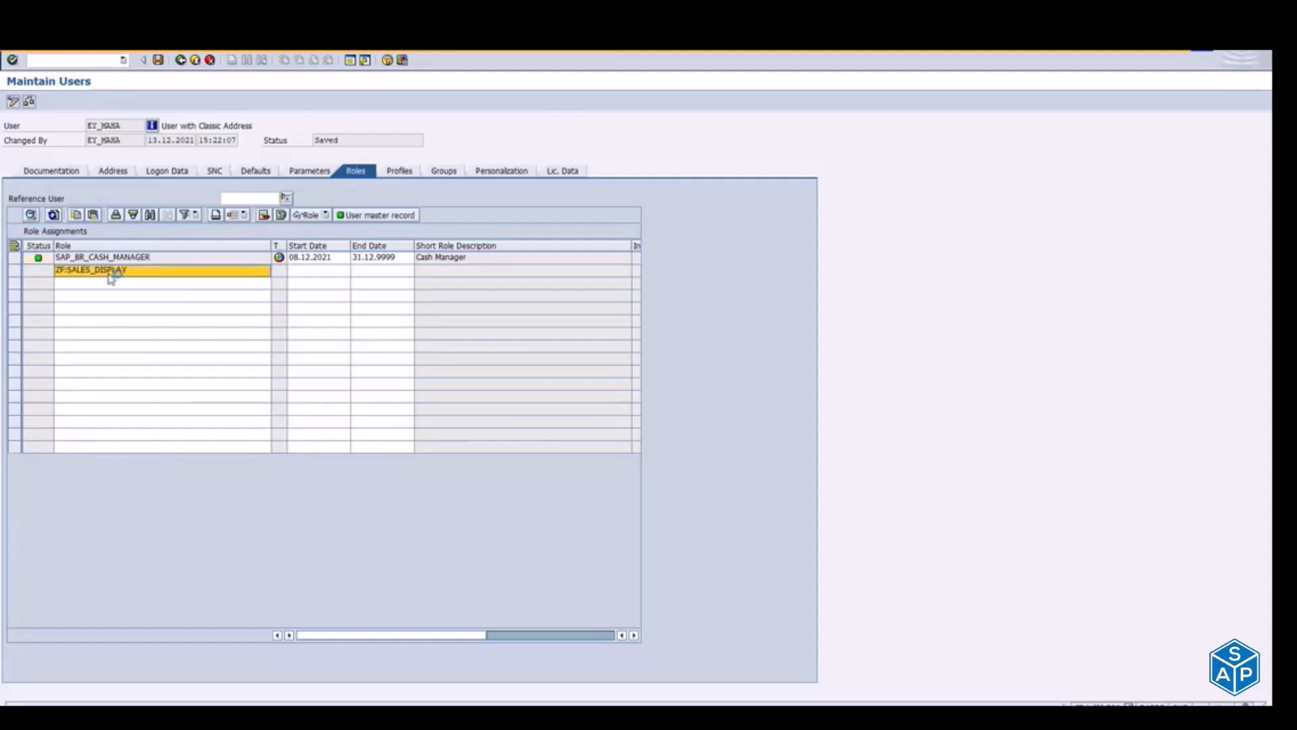
key(Return)
click(157, 60)
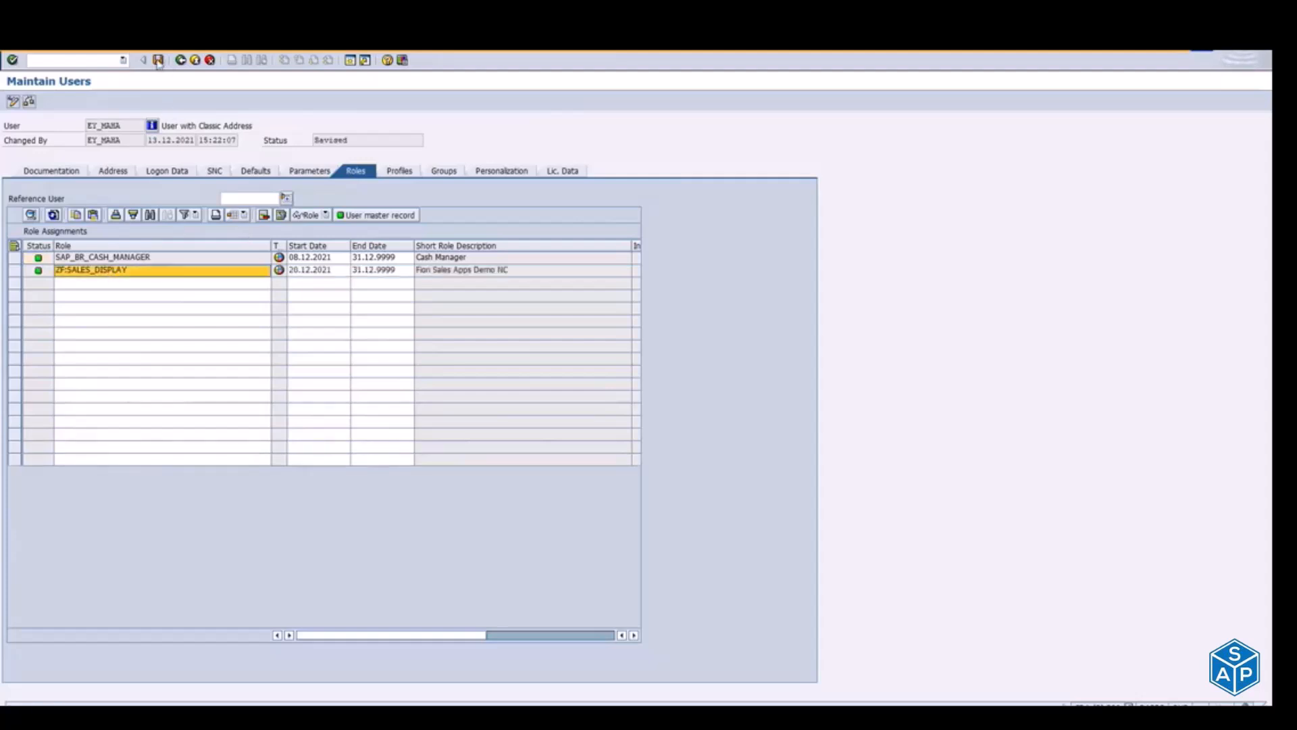
click(195, 61)
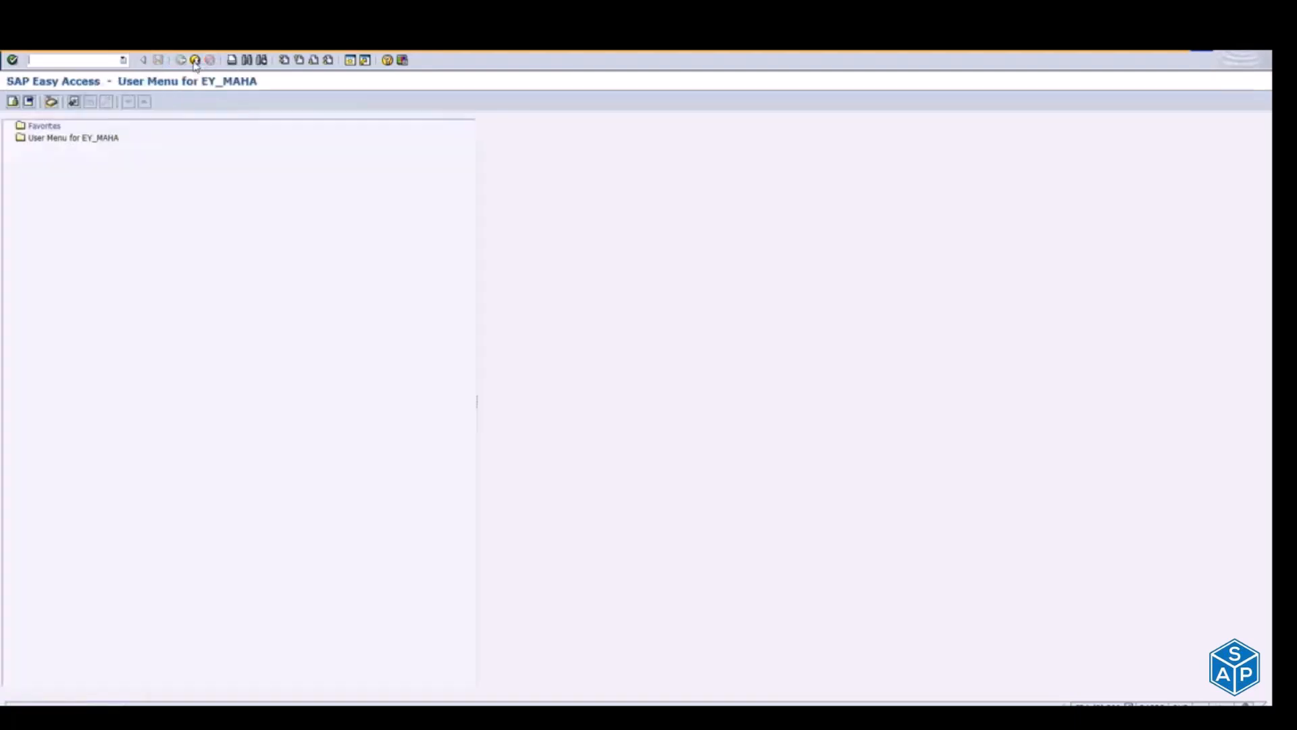
Step: Switch to the Edge browser and view the Fiori launchpad home page
key(alt+Tab)
key(alt+Tab)
key(alt+Tab)
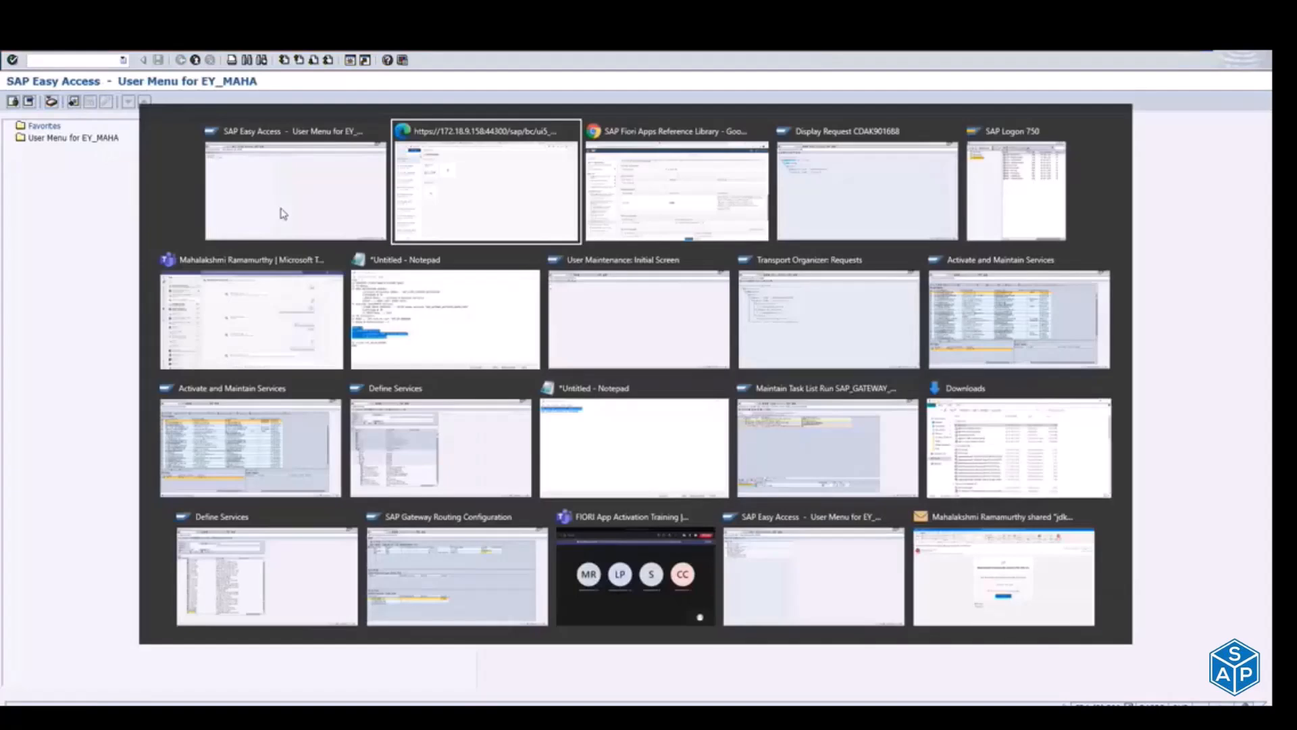
key(alt+Tab)
key(alt+Tab)
key(alt+Tab)
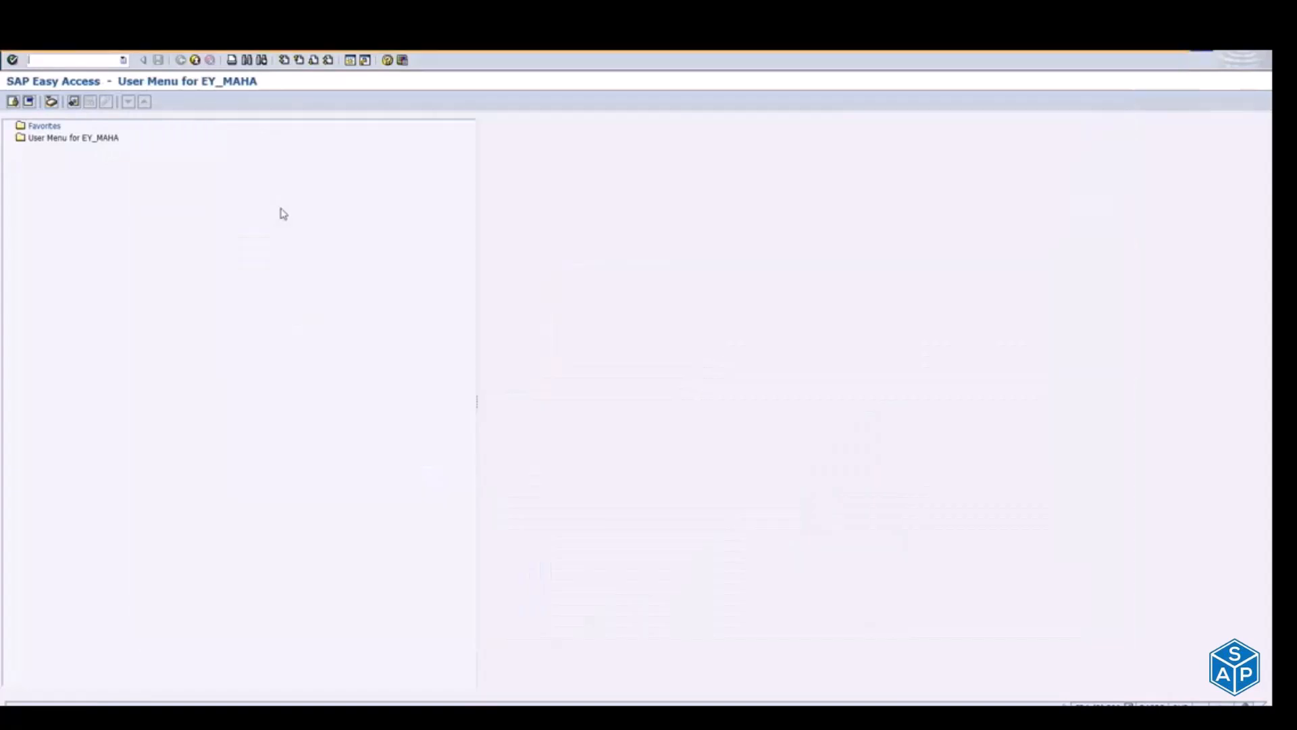
key(alt+Tab)
key(alt+Tab)
key(alt+Tab)
key(alt+Tab)
key(alt+Tab)
key(alt+Tab)
key(alt+Tab)
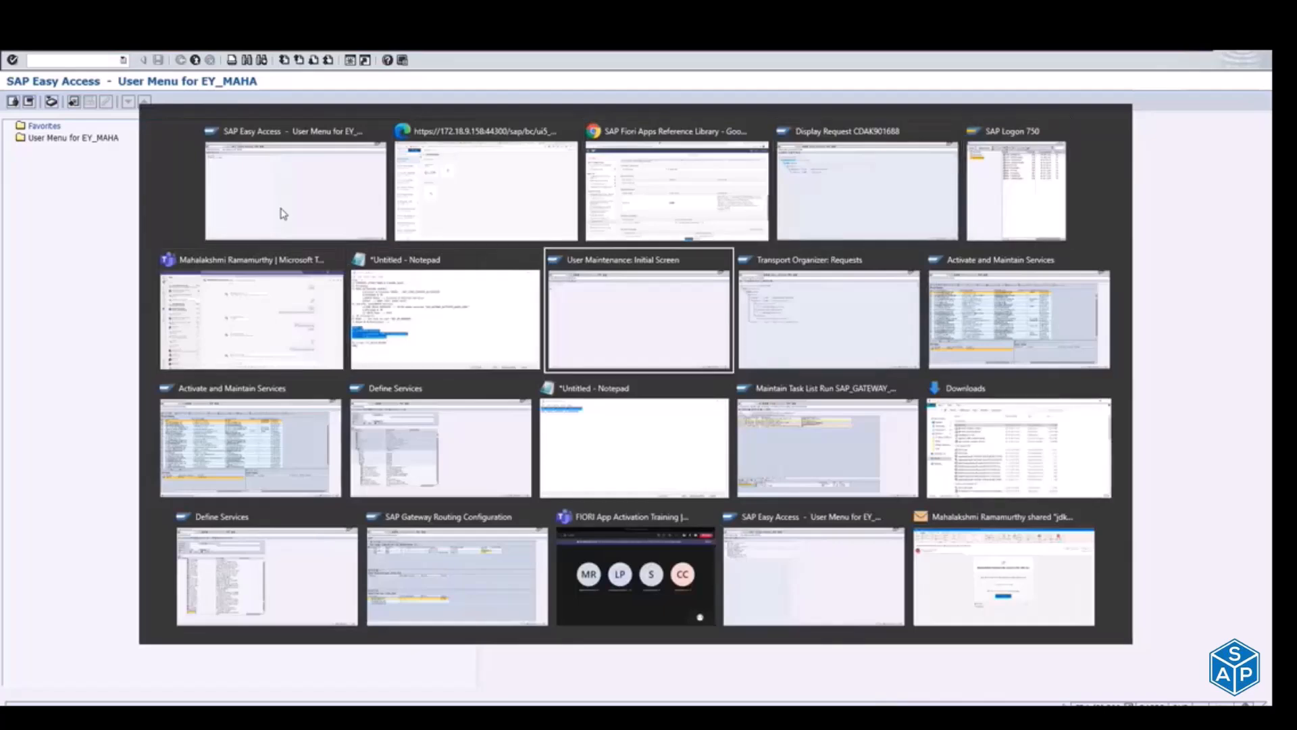
key(alt+Tab)
key(alt+Tab)
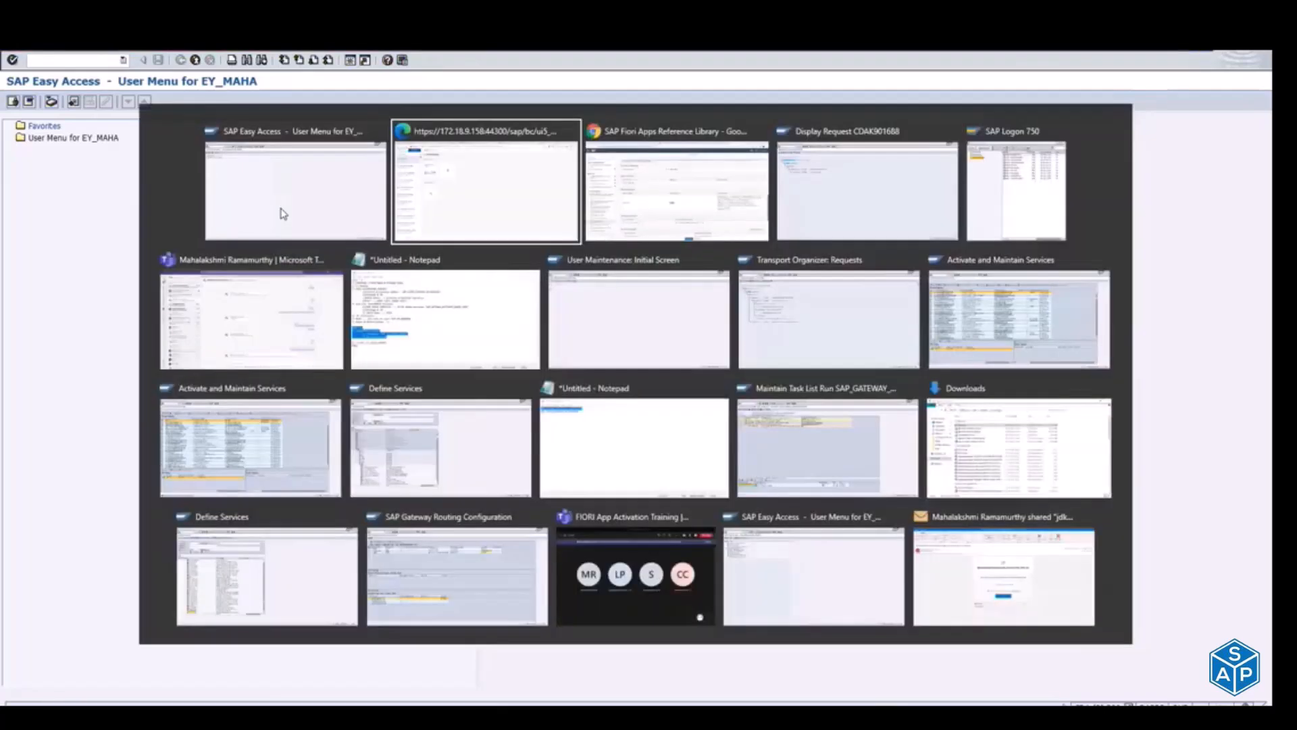
key(alt+Tab)
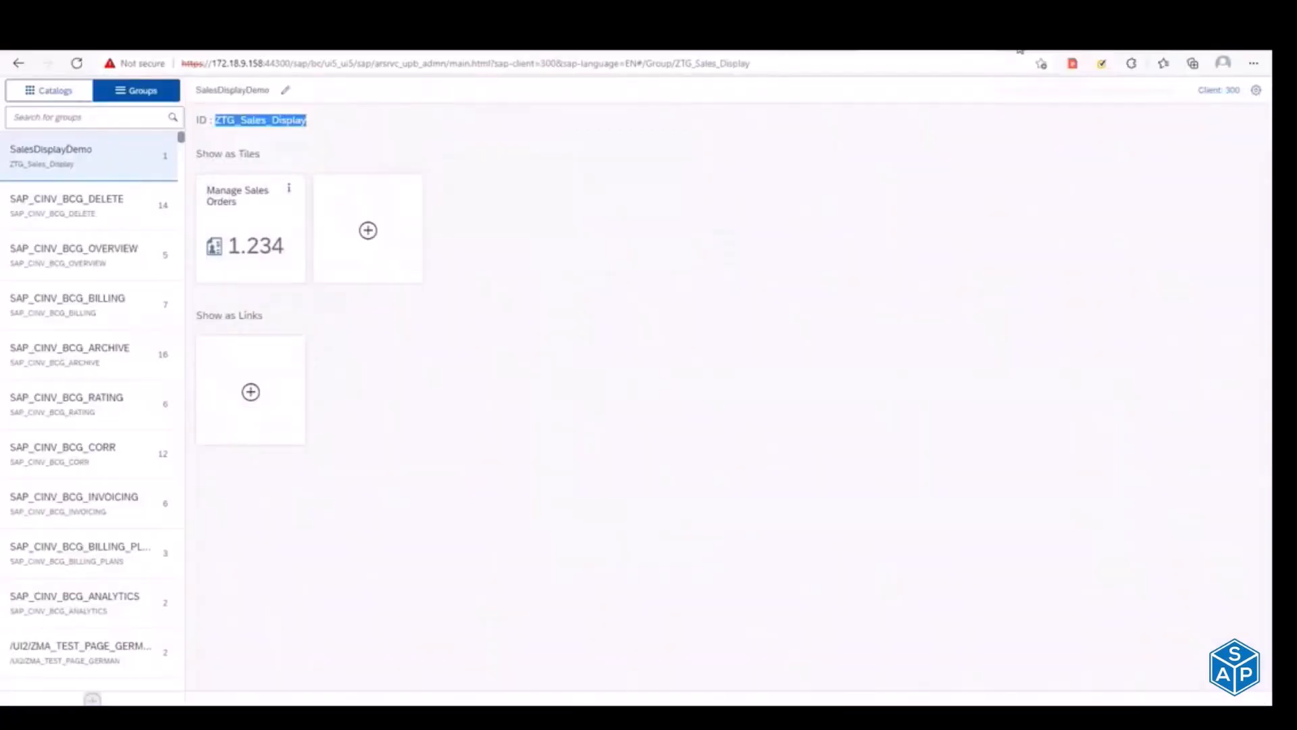
click(1019, 48)
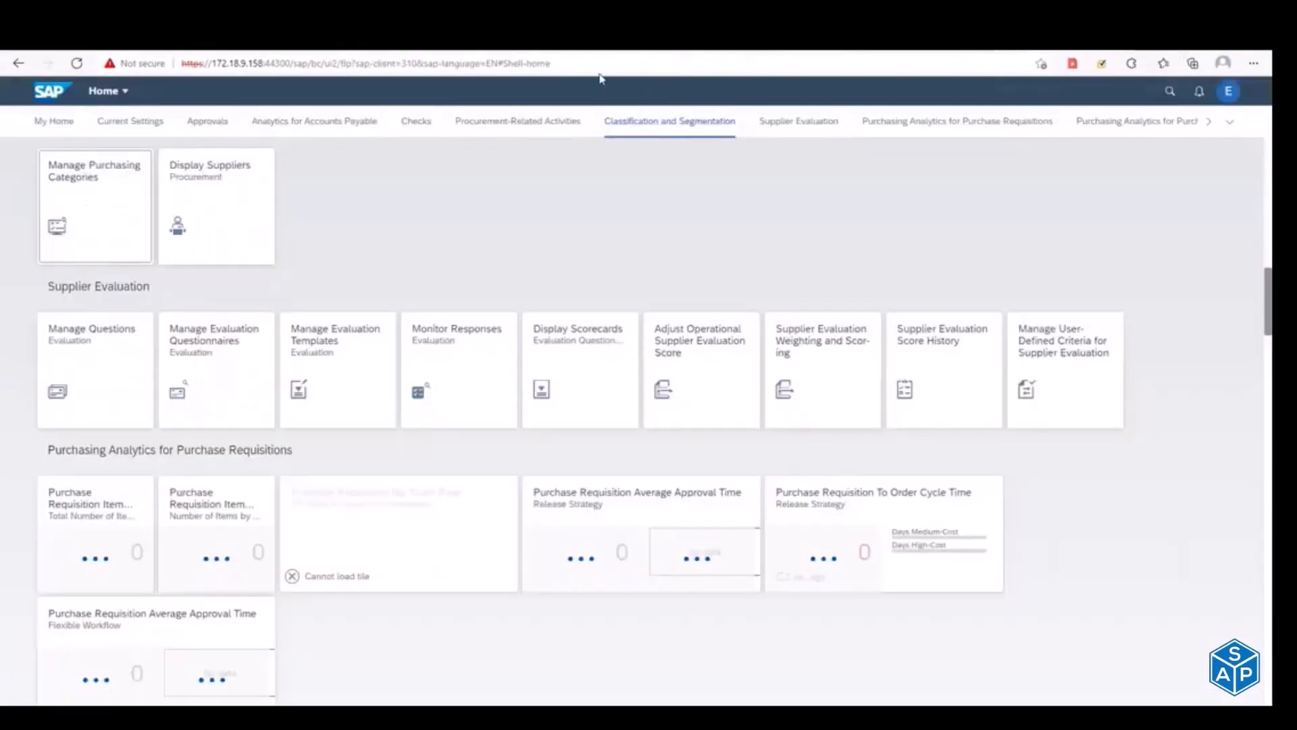
Step: Switch back to SAP Easy Access, open Role Maintenance and execute the transport of ZF:SALES_DISPLAY with its generated profiles
key(alt+Tab)
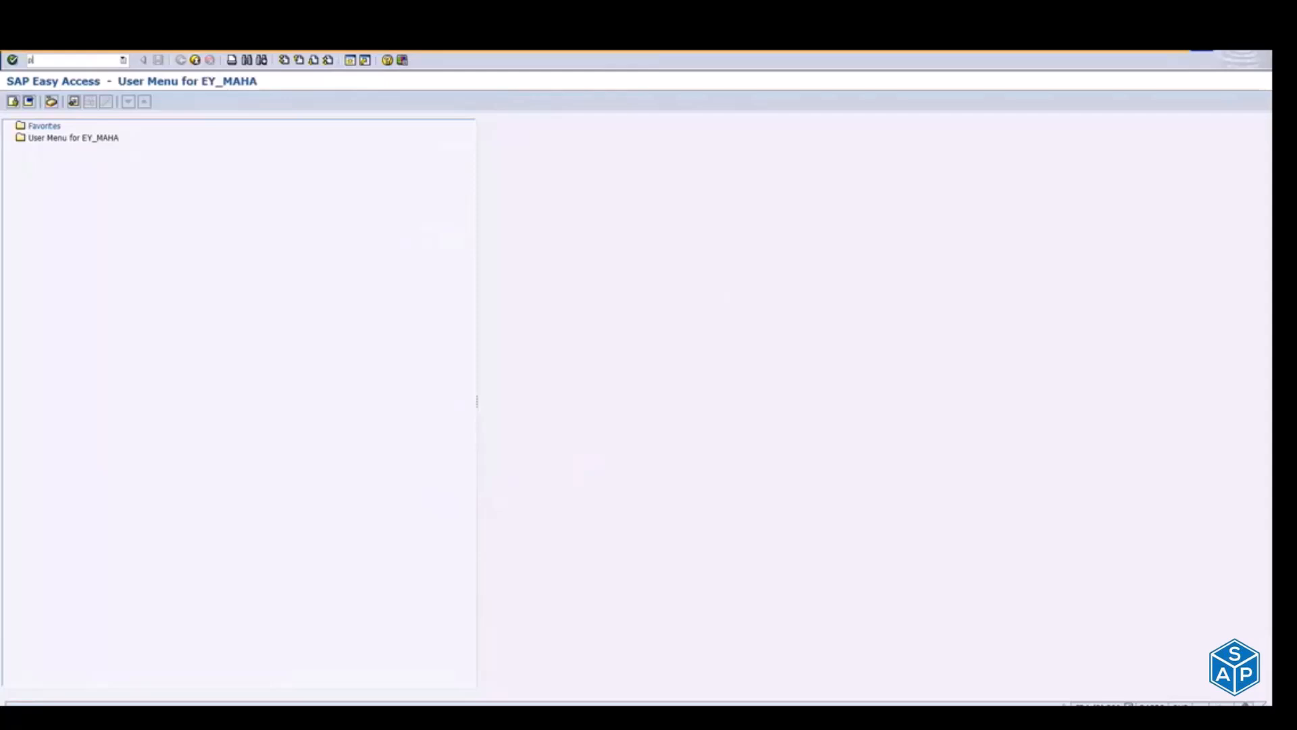
key(Return)
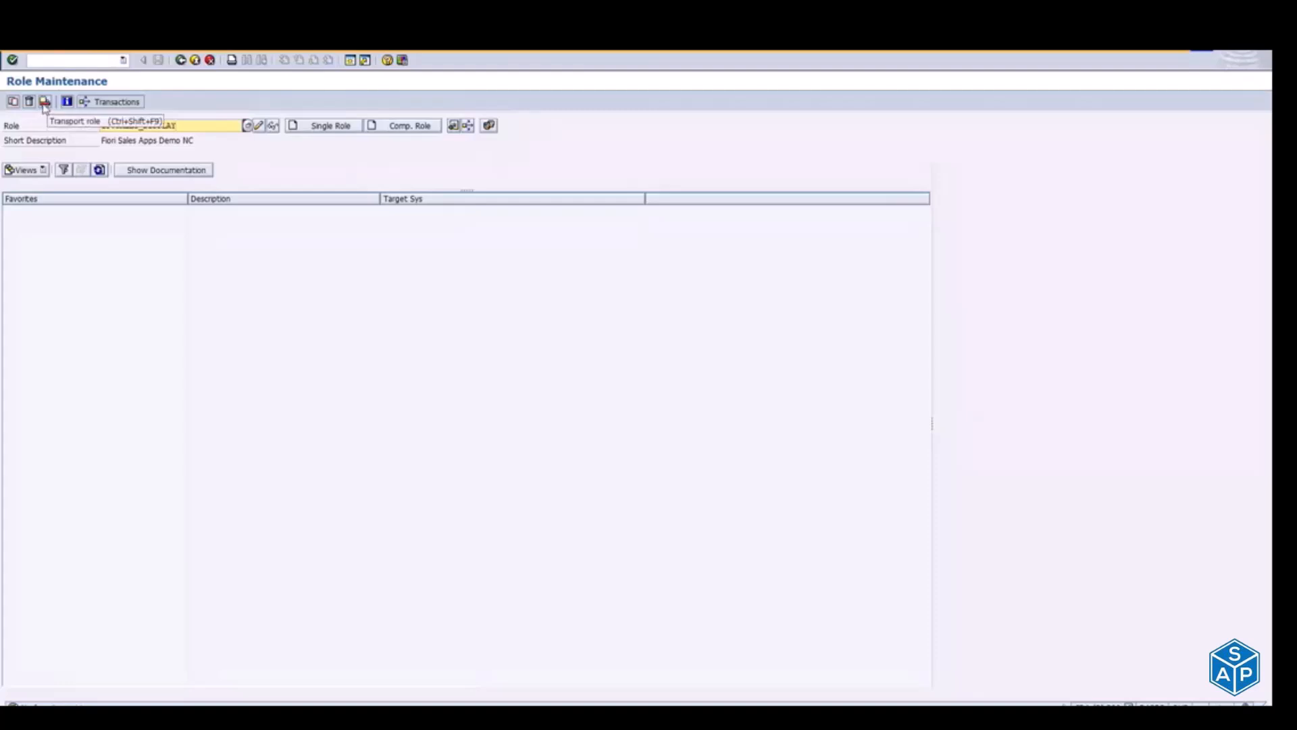
click(45, 103)
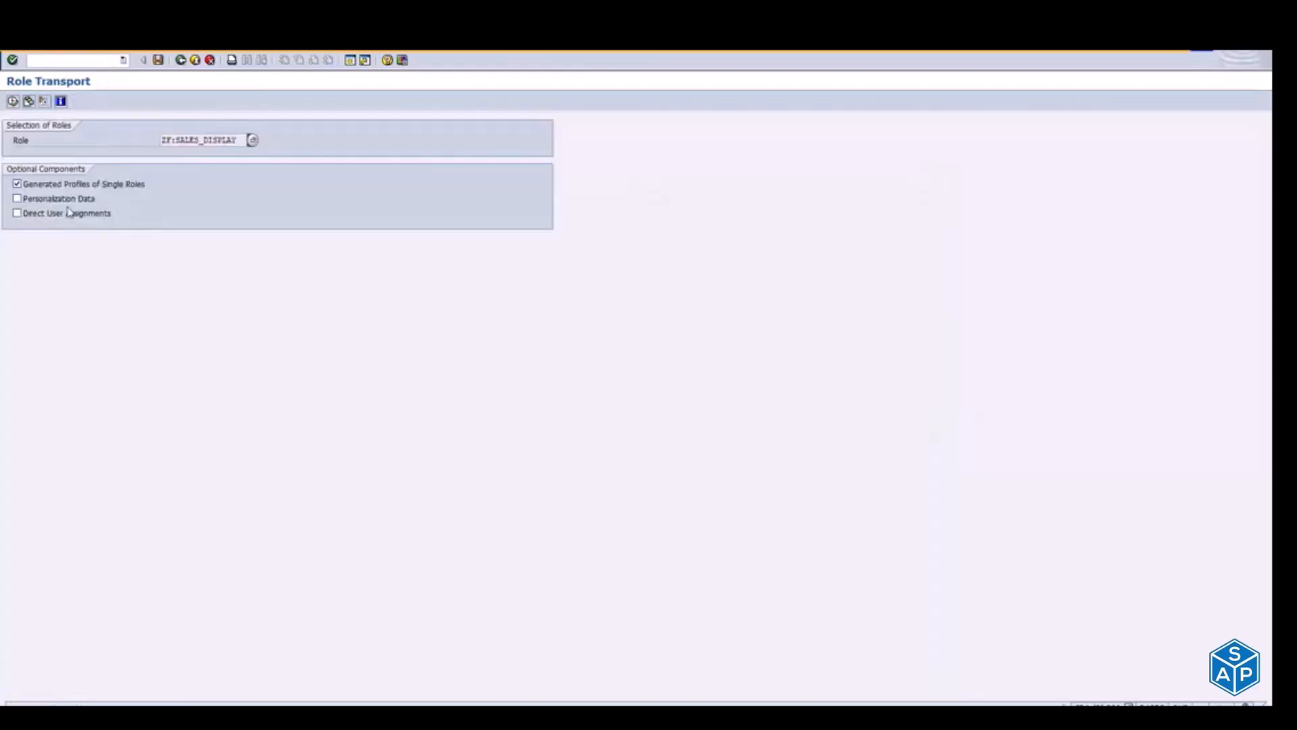
click(14, 102)
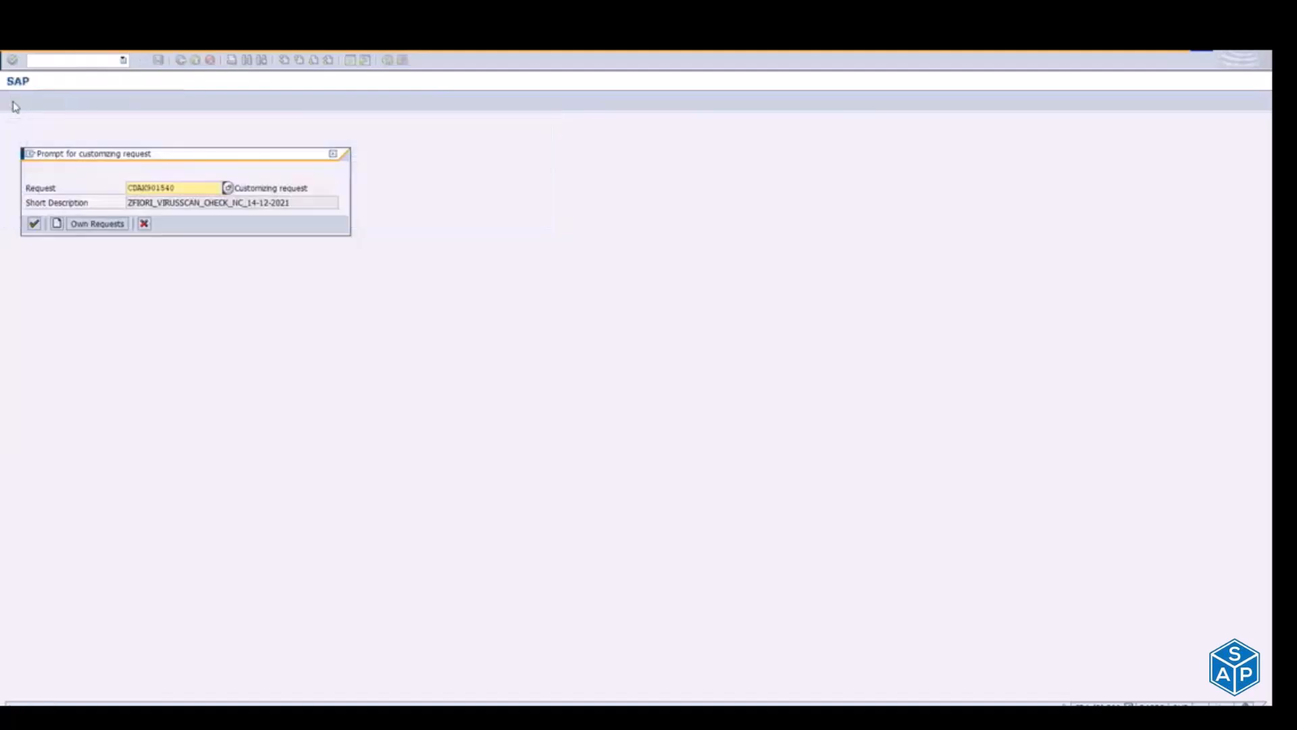
Step: Record the role in customizing request CDAK901688, ZFIORI_TC_DEMO_NC_20-12-21, and leave the transport result
click(228, 188)
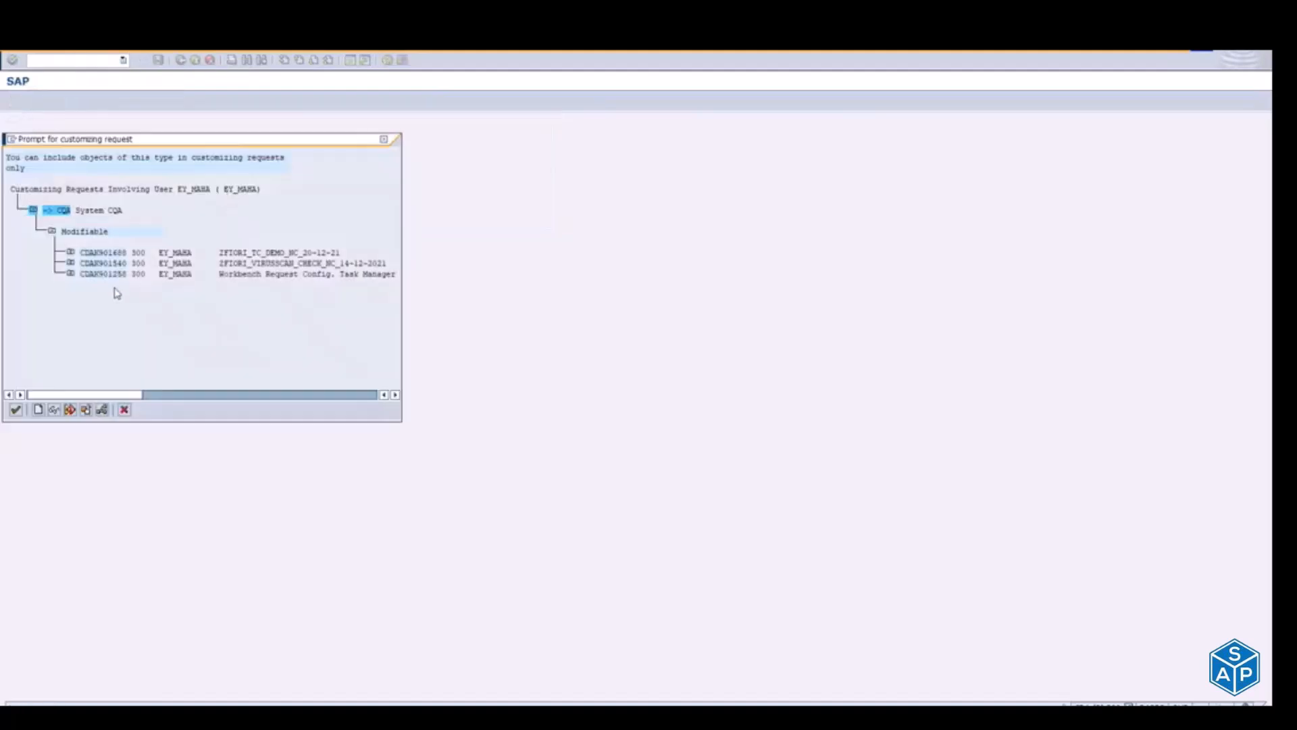
double_click(93, 254)
click(95, 185)
click(34, 224)
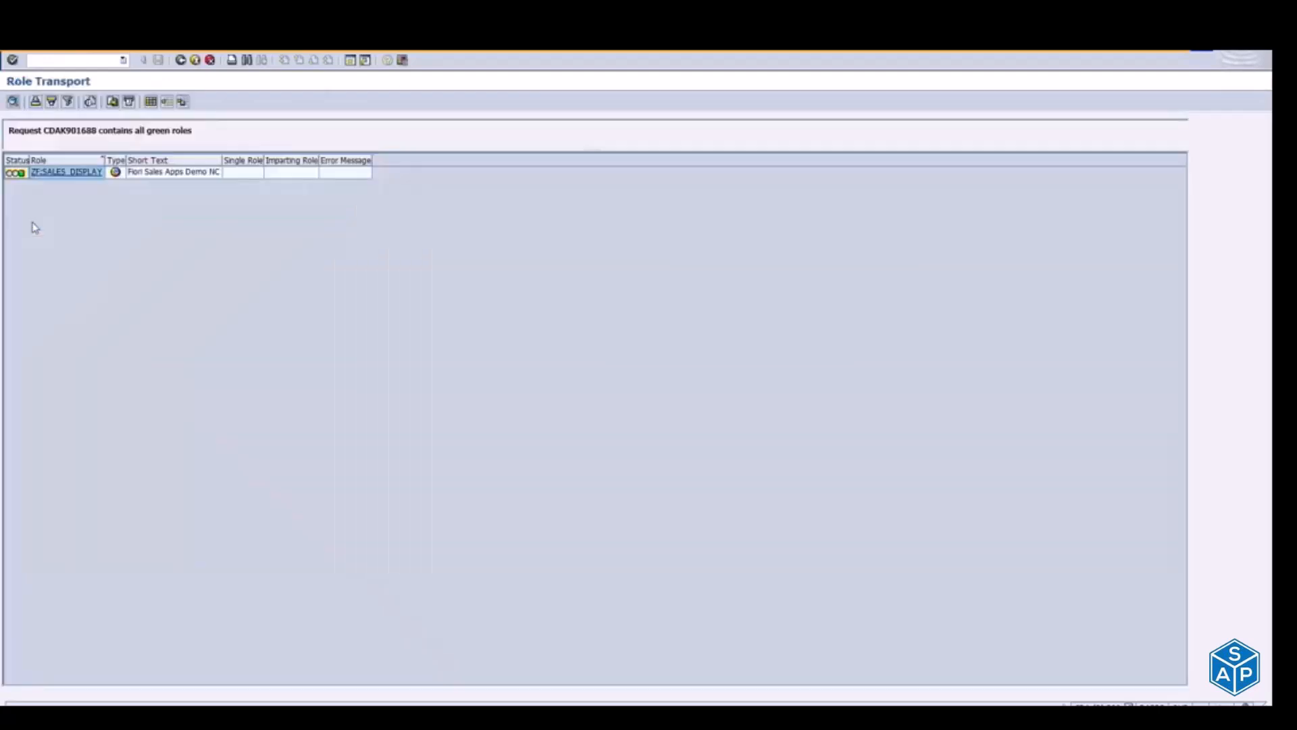
click(195, 60)
Step: Switch to SAP Logon, open the system's logon screen and log on to client 310 with the user ID and account password
key(alt+Tab)
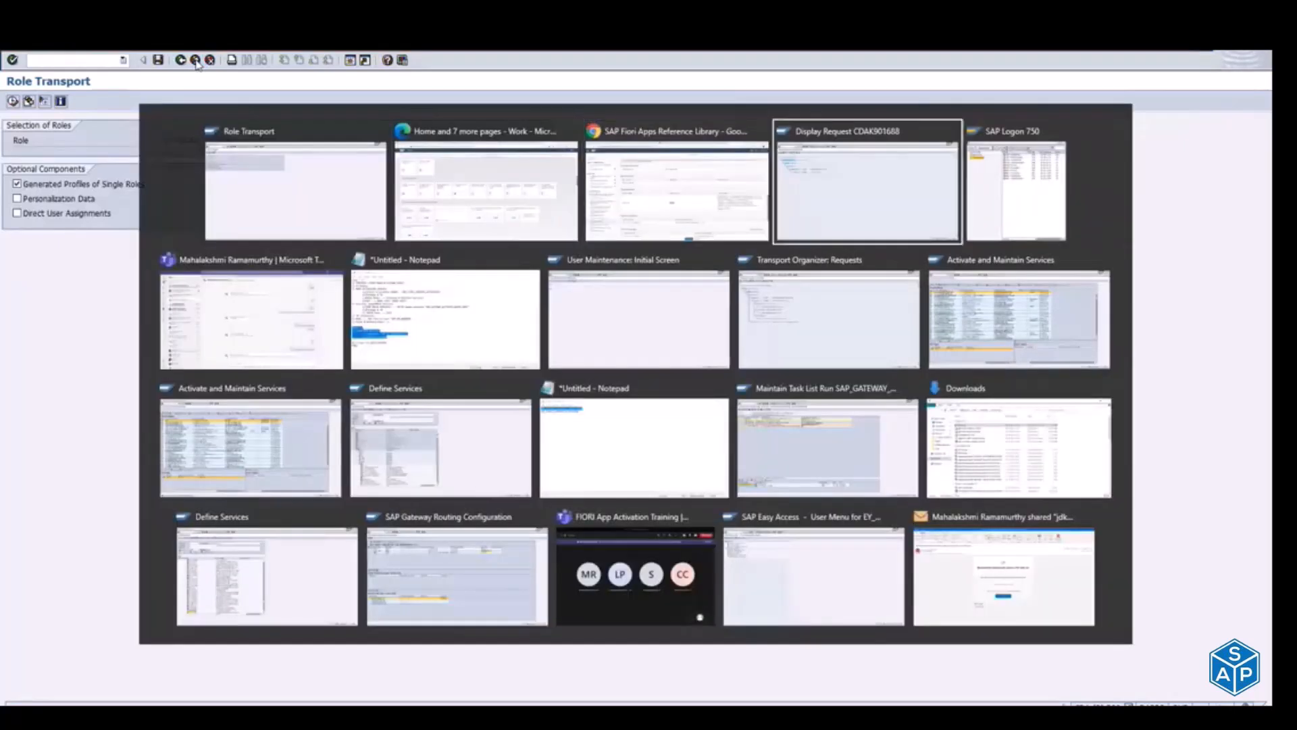
key(alt+Tab)
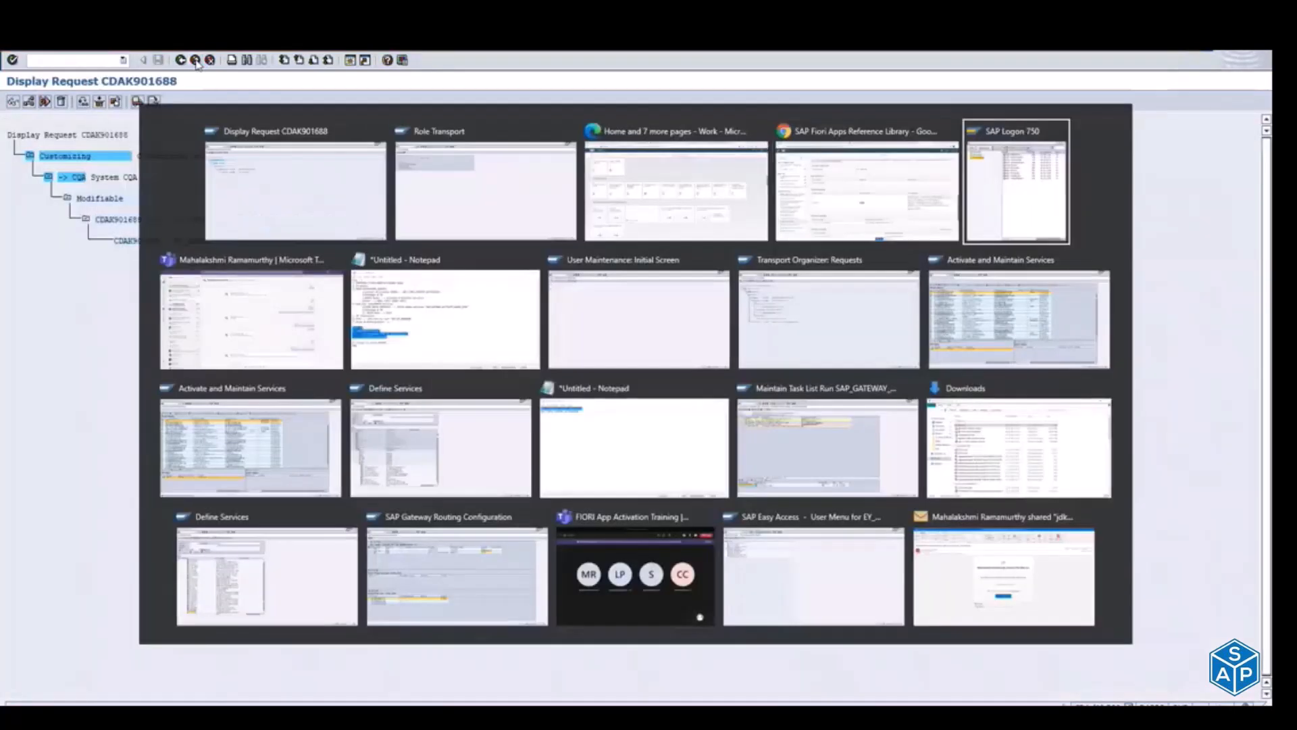
key(Return)
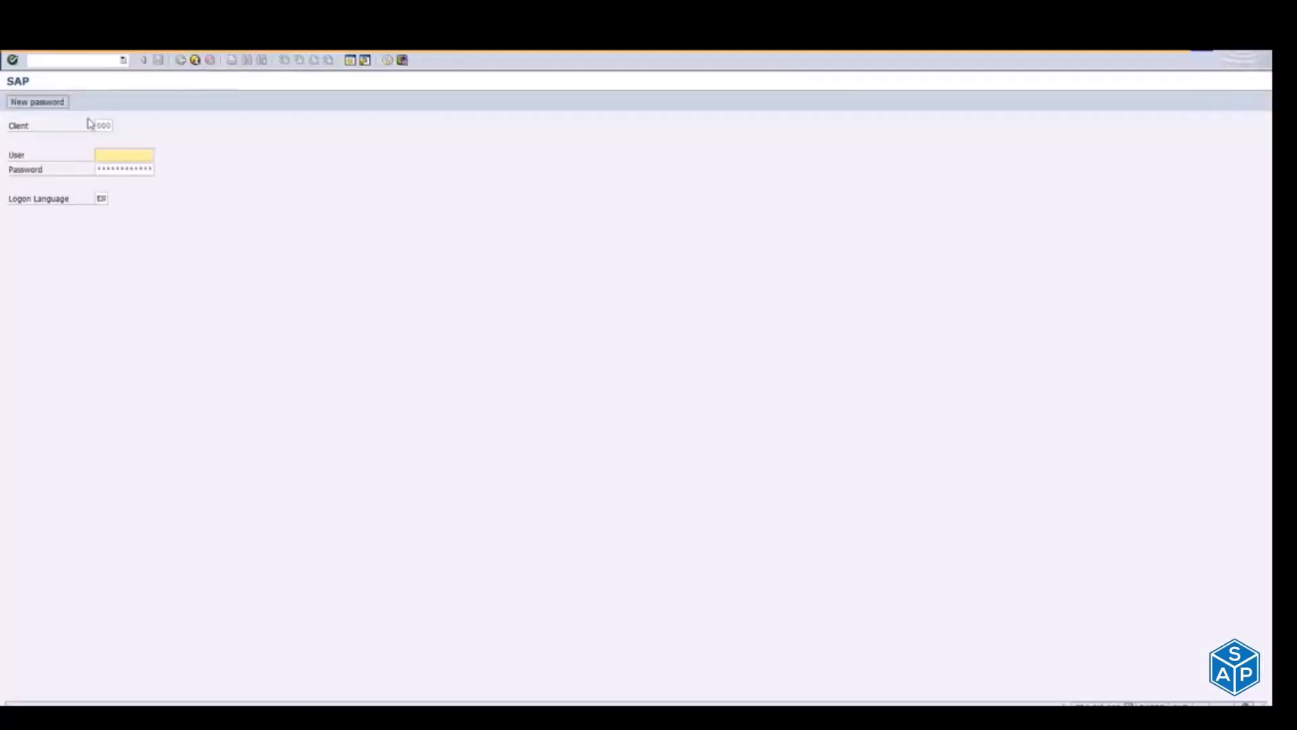
double_click(101, 125)
text(310)
key(Tab)
text(ey)
key(Down)
key(Tab)
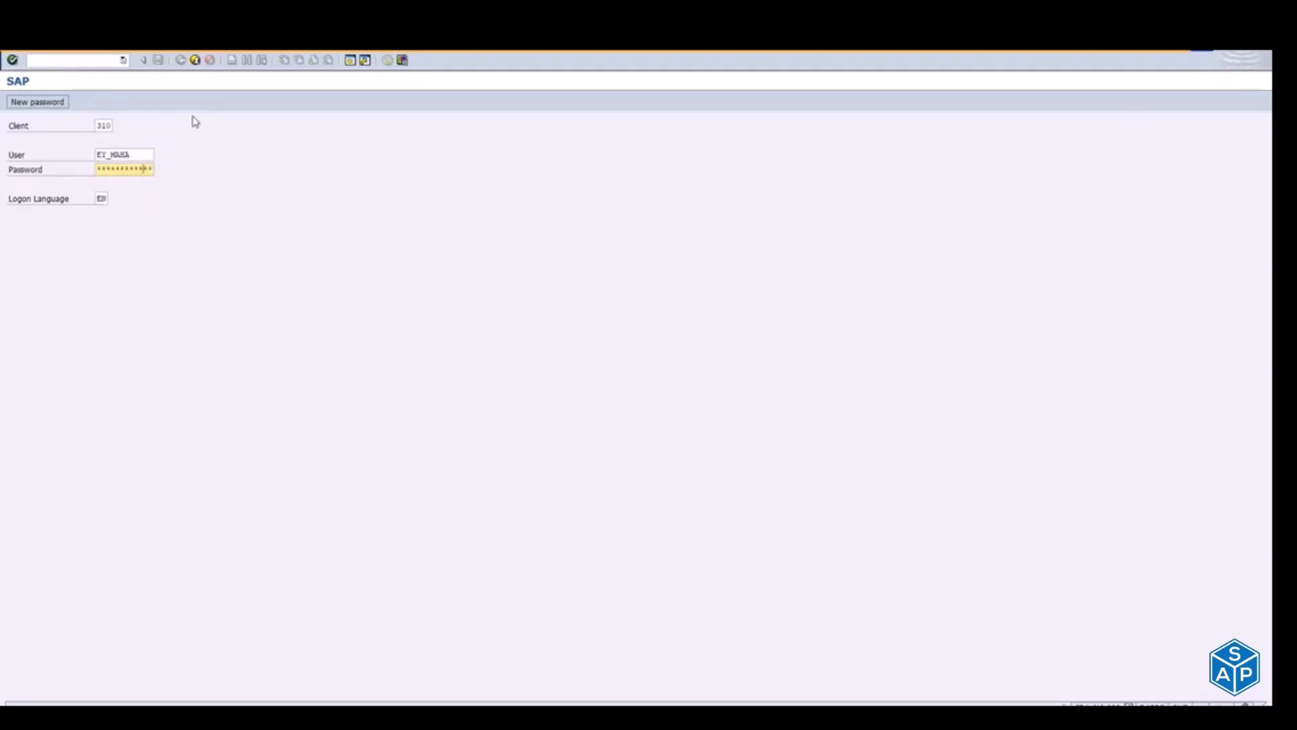
key(Return)
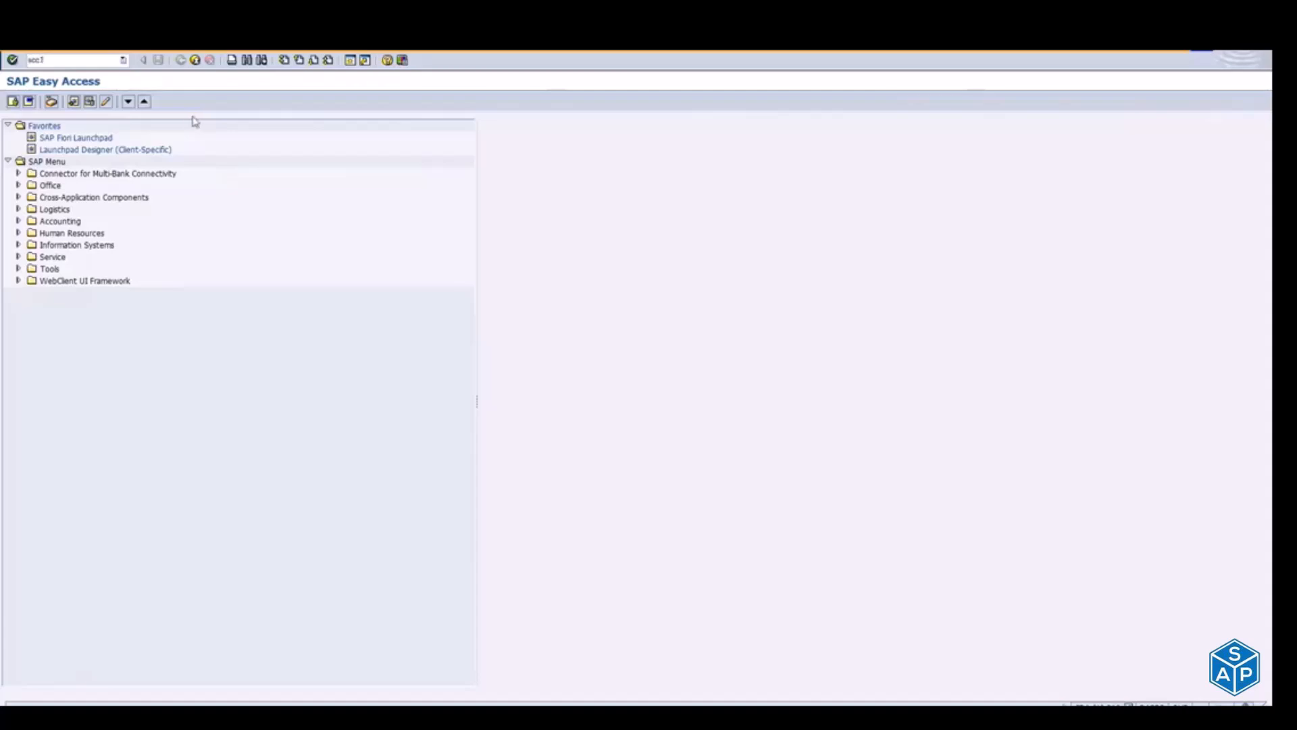
Step: Run transaction SCC1, declining SCC1N, to copy request CDAK901688 with its tasks from client 300, starting immediately, and return to SAP Easy Access
key(Return)
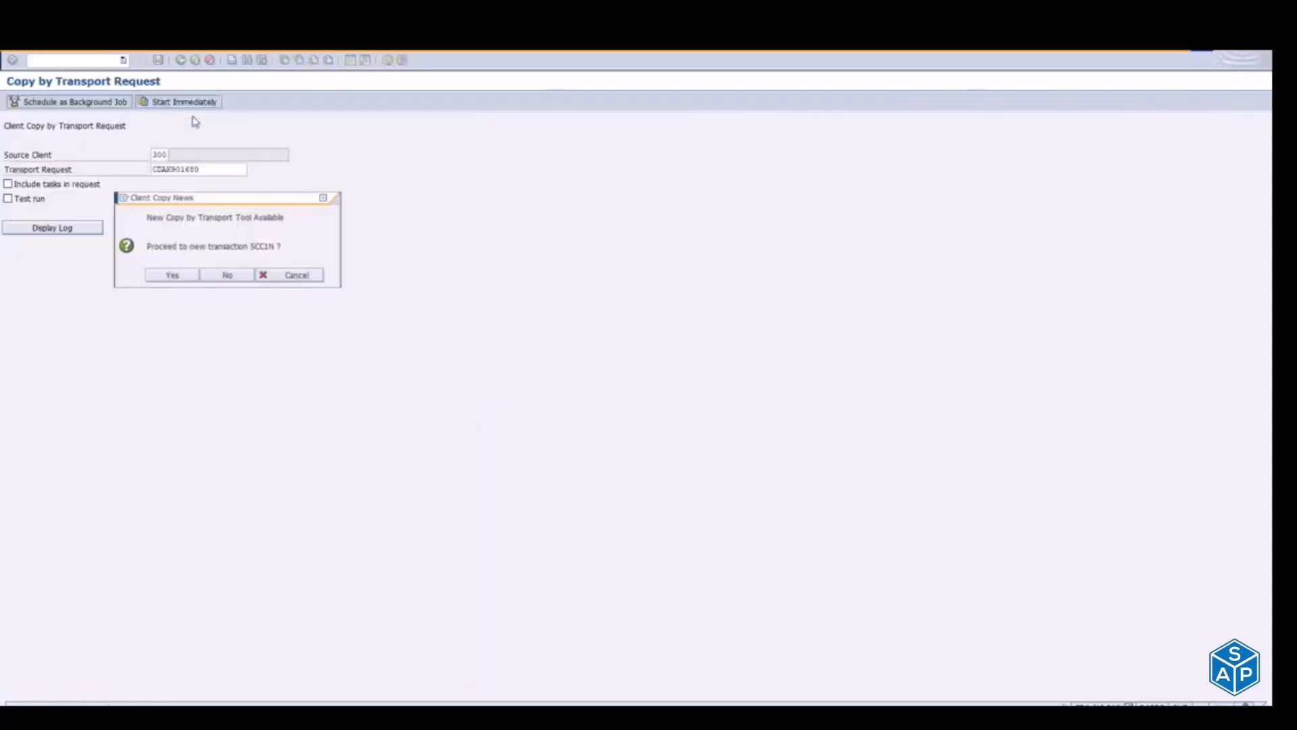
click(209, 277)
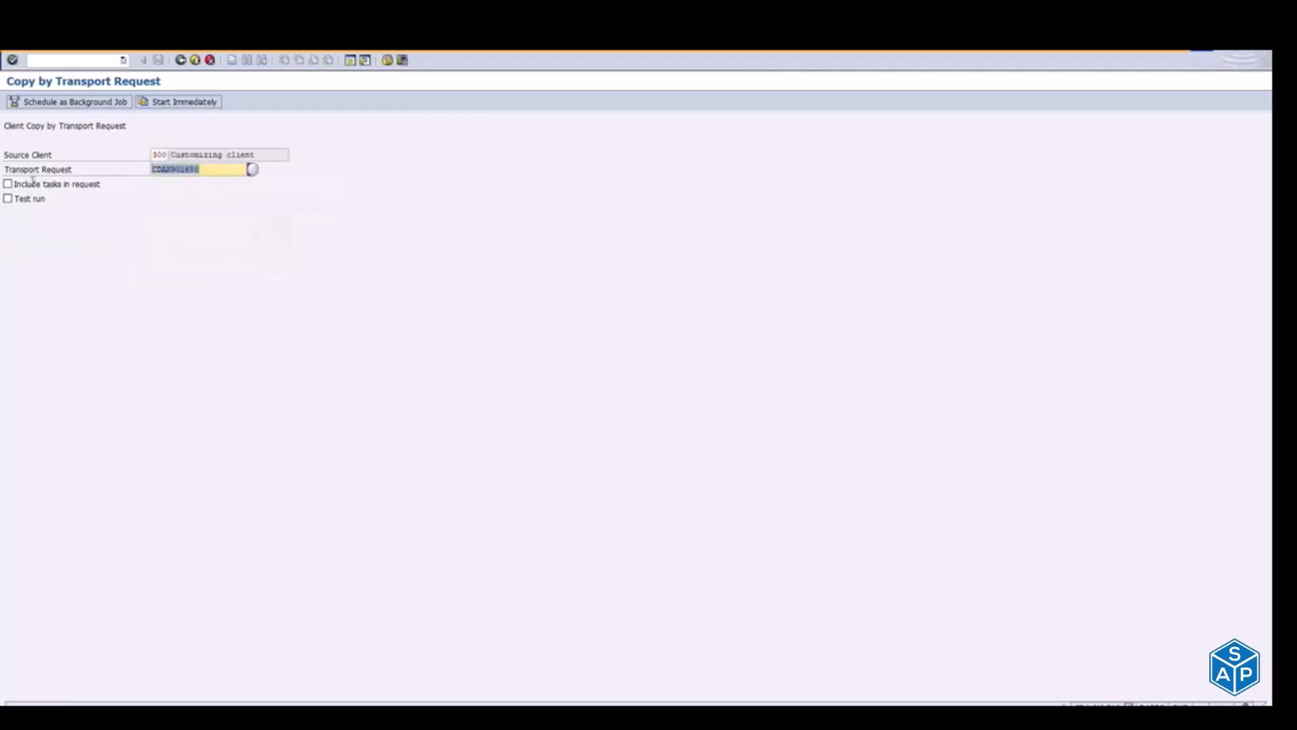
key(ctrl+v)
click(30, 186)
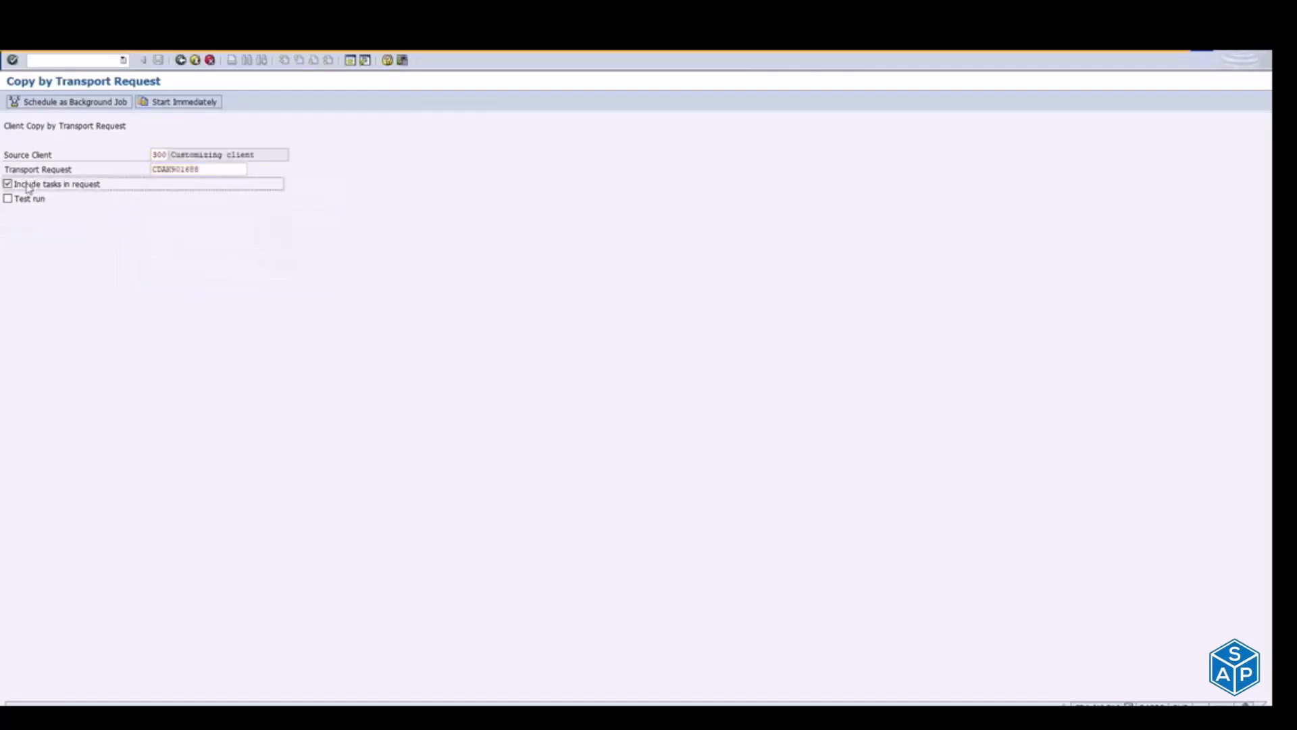
click(184, 106)
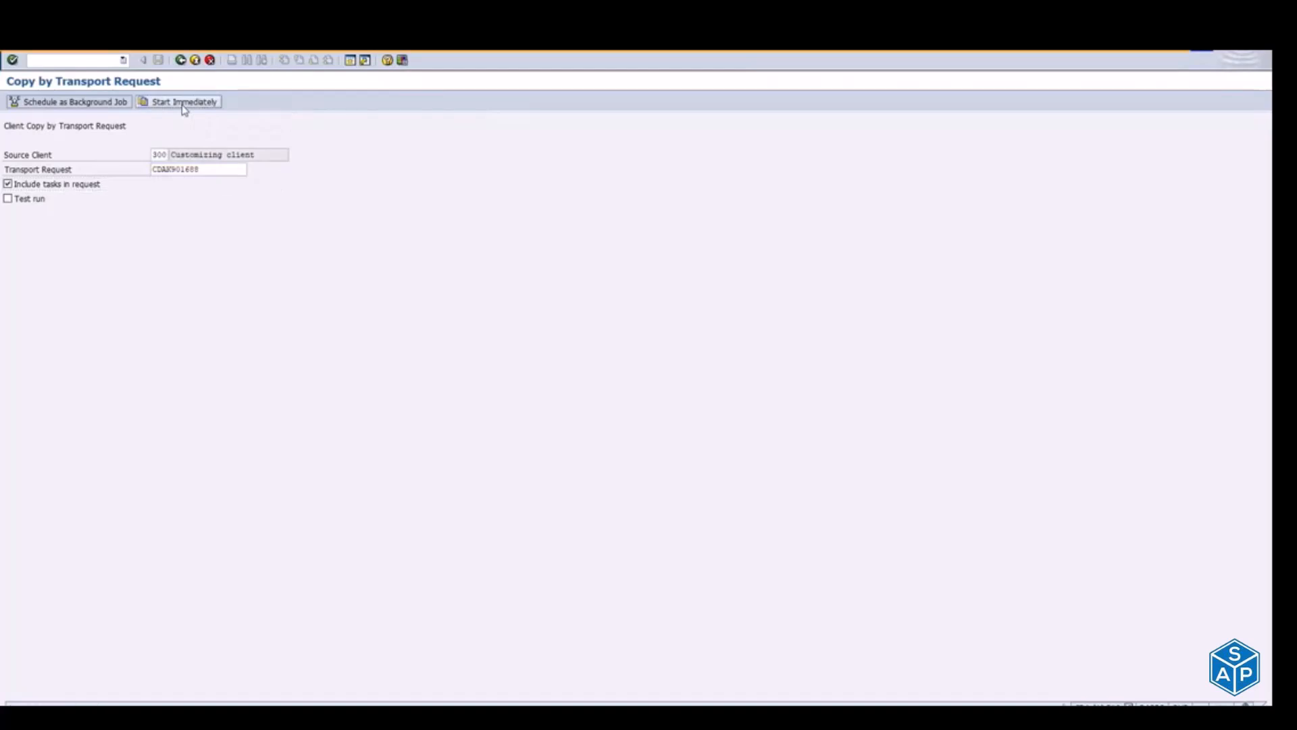
click(191, 262)
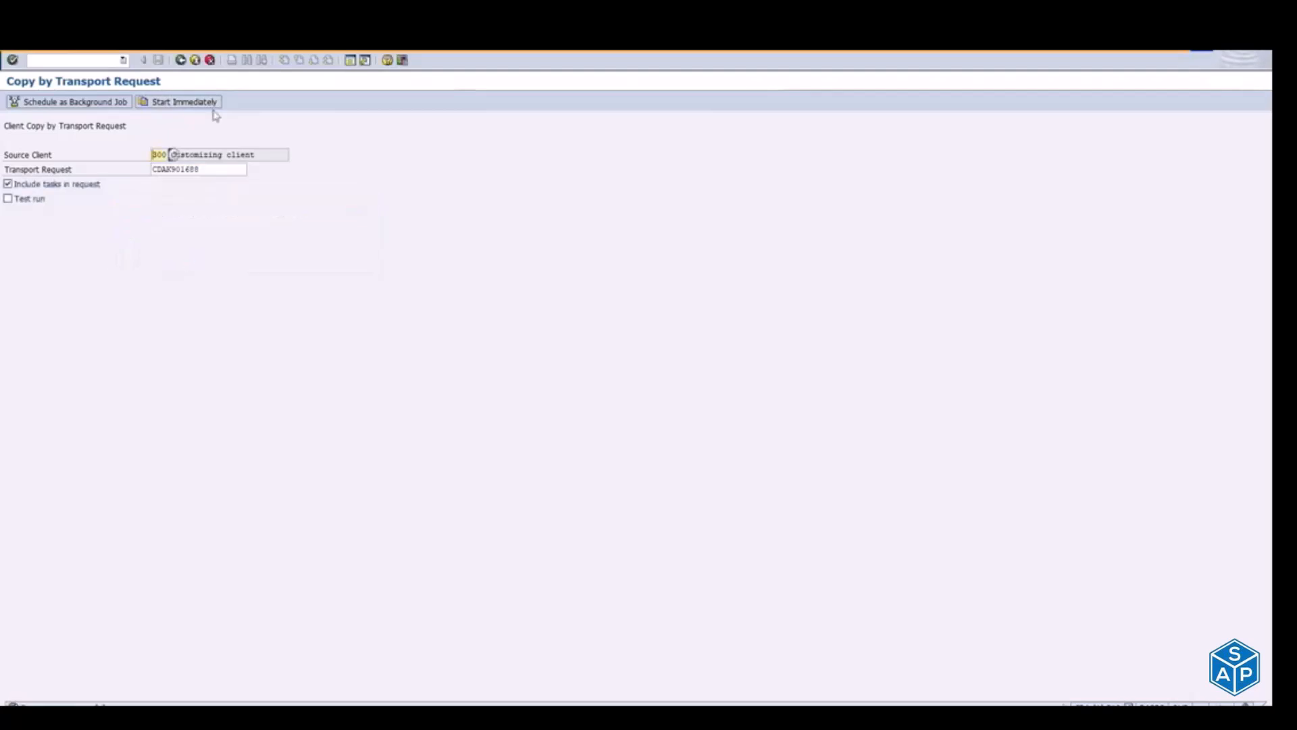
click(195, 60)
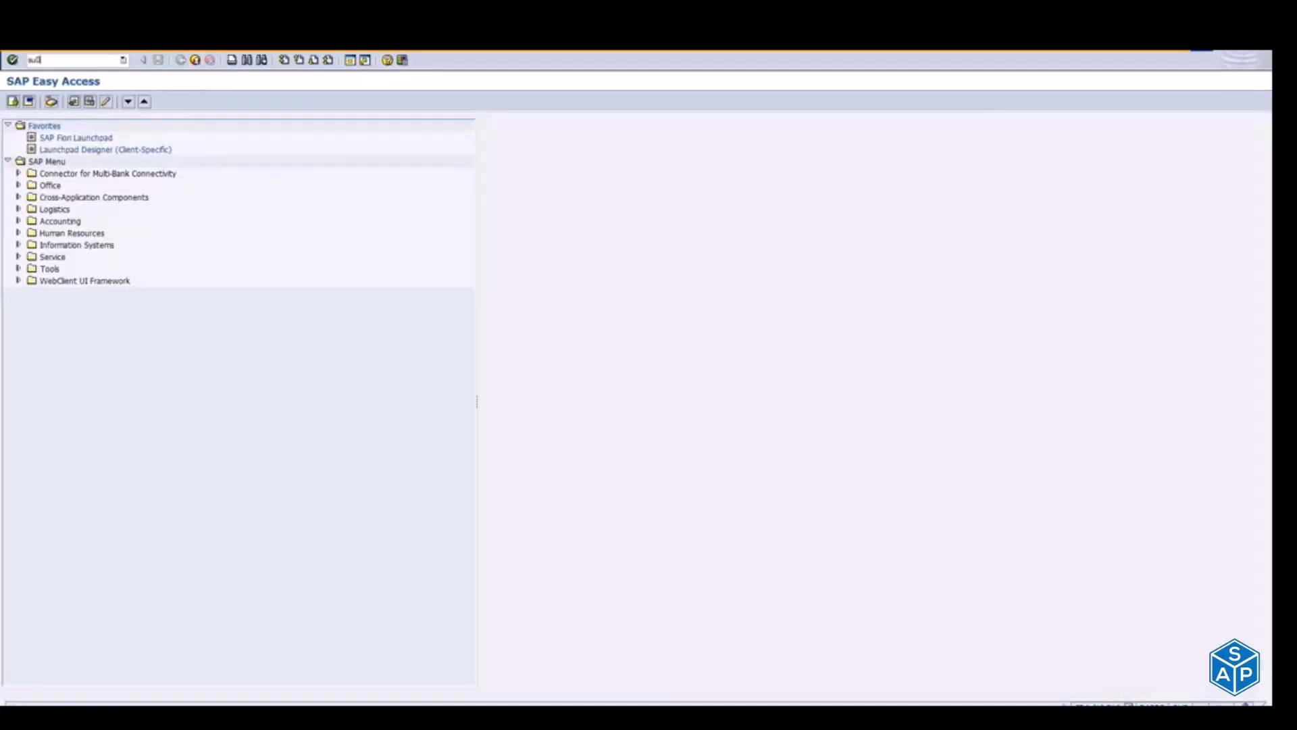
Step: Open User Maintenance, enter the user ID, and open that user's role assignments for editing
key(Return)
text(ey_maha)
key(Return)
click(106, 101)
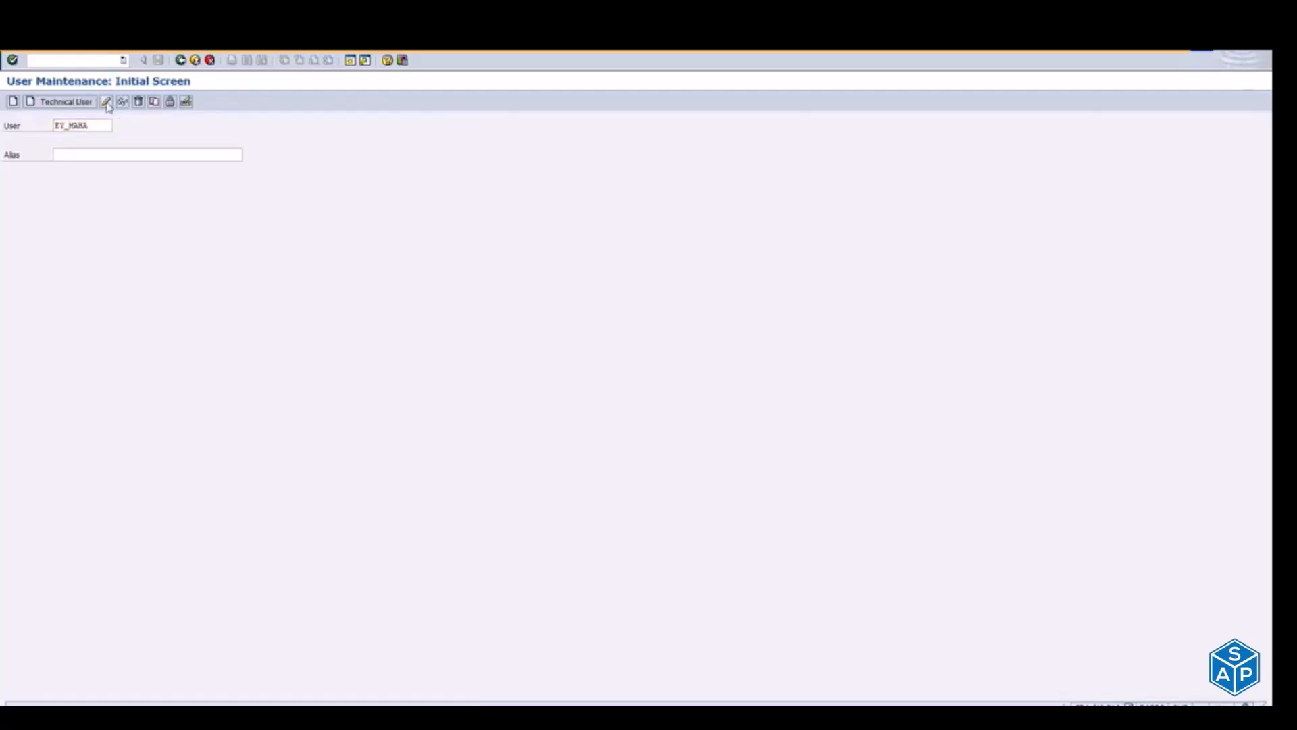
click(358, 171)
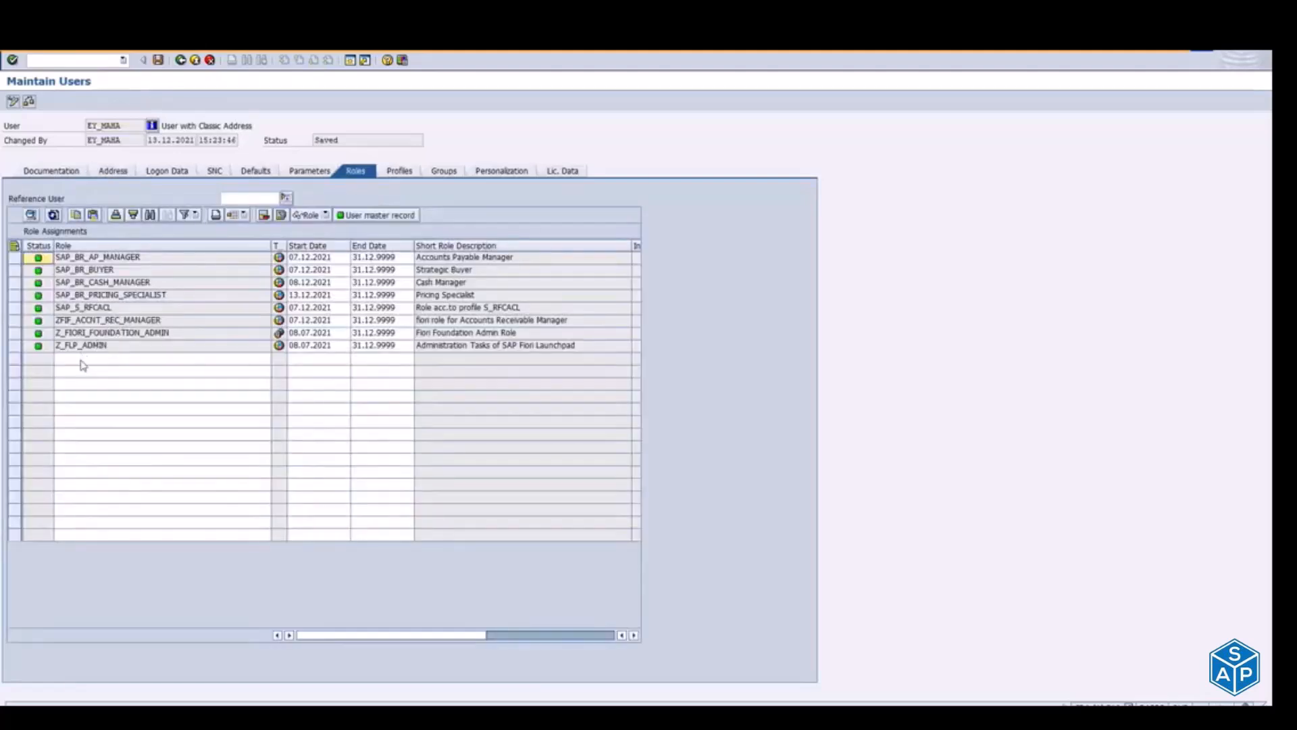
Step: Select the first empty role row, switch to the Role Transport window and copy the role name ZF:SALES_DISPLAY
click(84, 361)
key(alt+Tab)
key(alt+Tab)
key(alt+Tab)
key(alt+Tab)
key(alt+Tab)
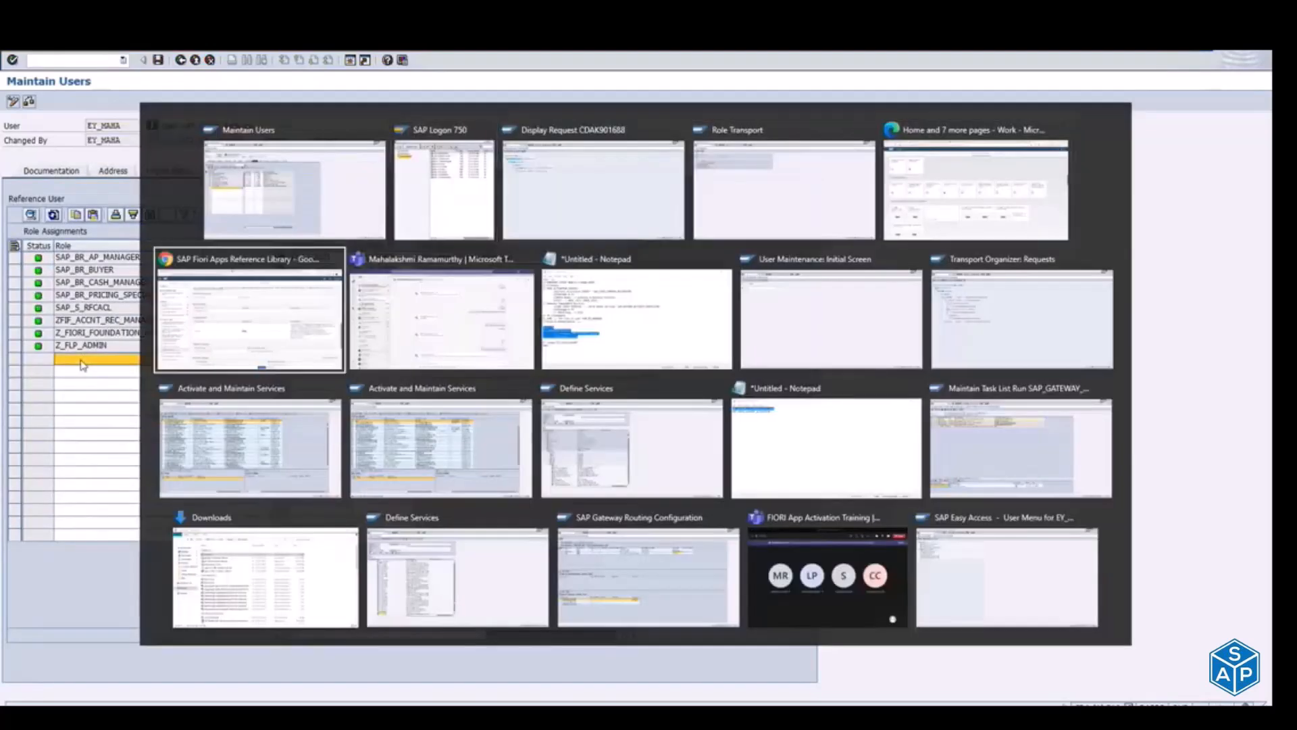
key(Escape)
key(alt+Tab)
key(alt+Tab)
key(alt+Tab)
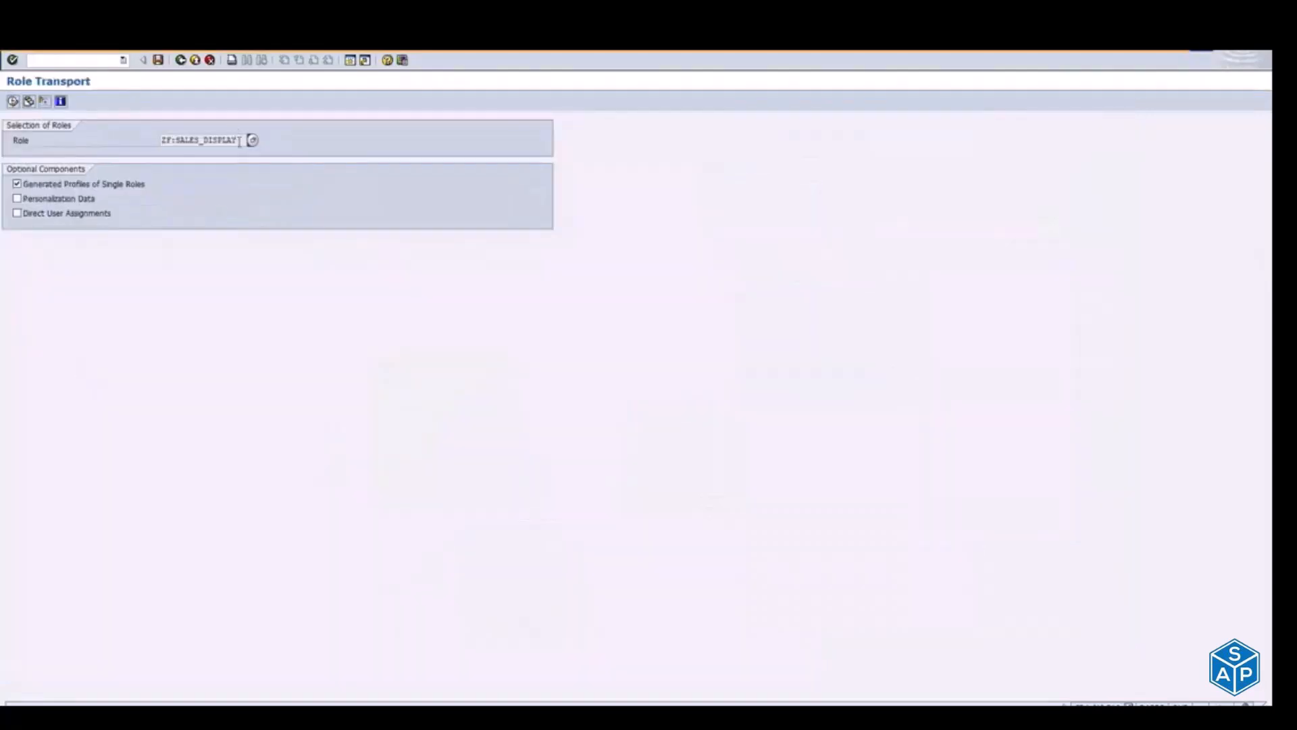
drag(237, 143, 100, 153)
key(ctrl+c)
Step: Return to Maintain Users, add ZF:SALES_DISPLAY to the user's role assignments and save the user
key(alt+Tab)
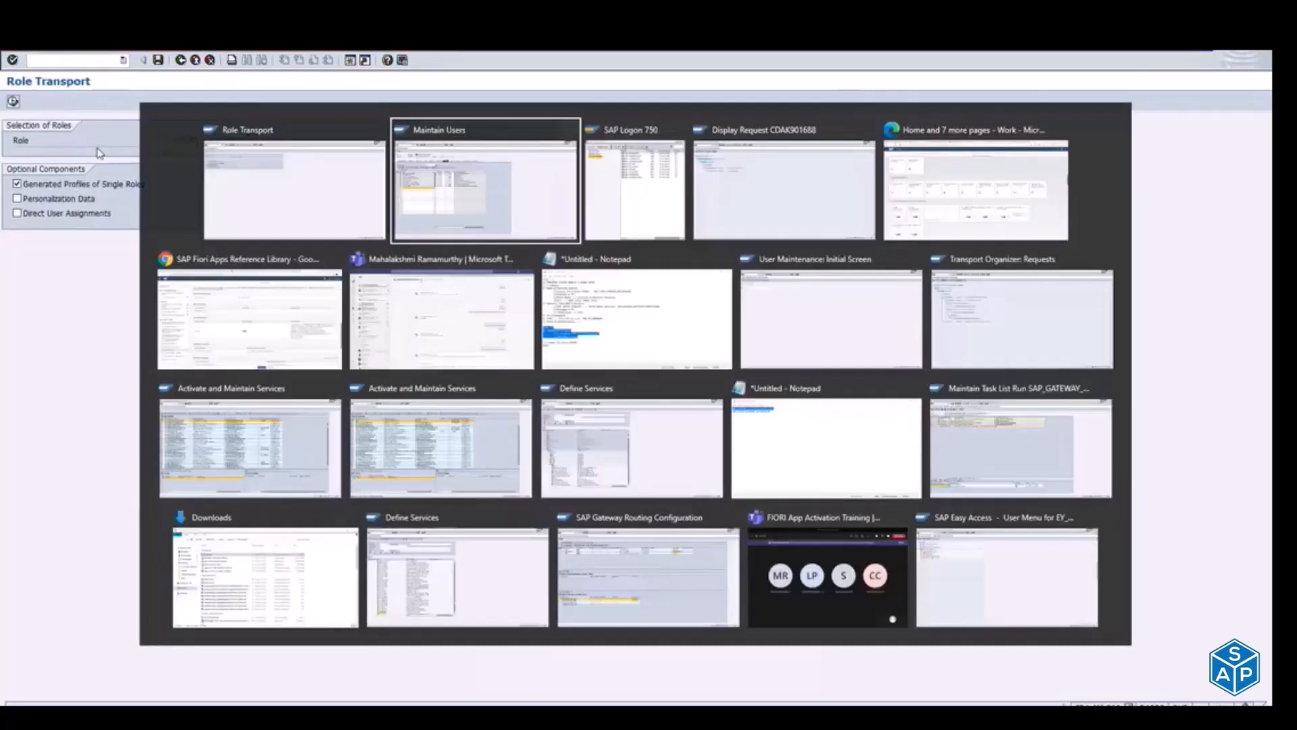
key(ctrl+v)
key(Return)
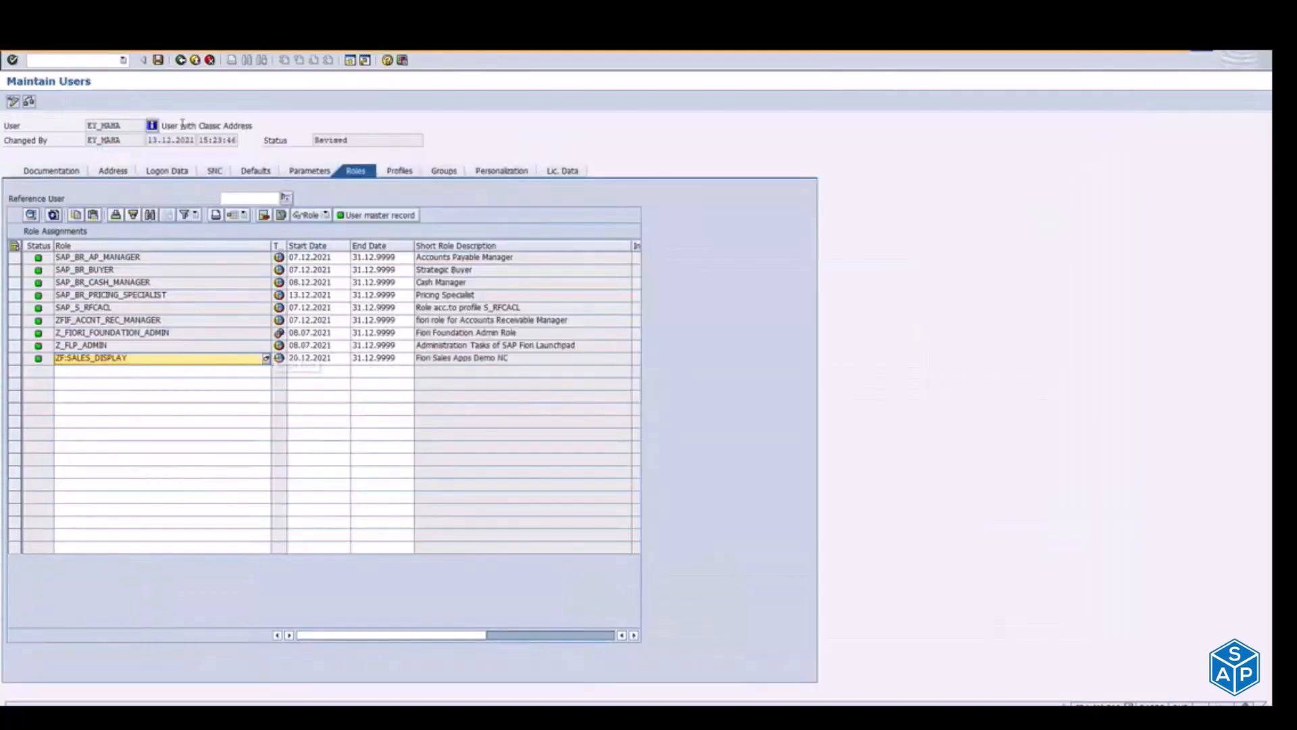
click(159, 61)
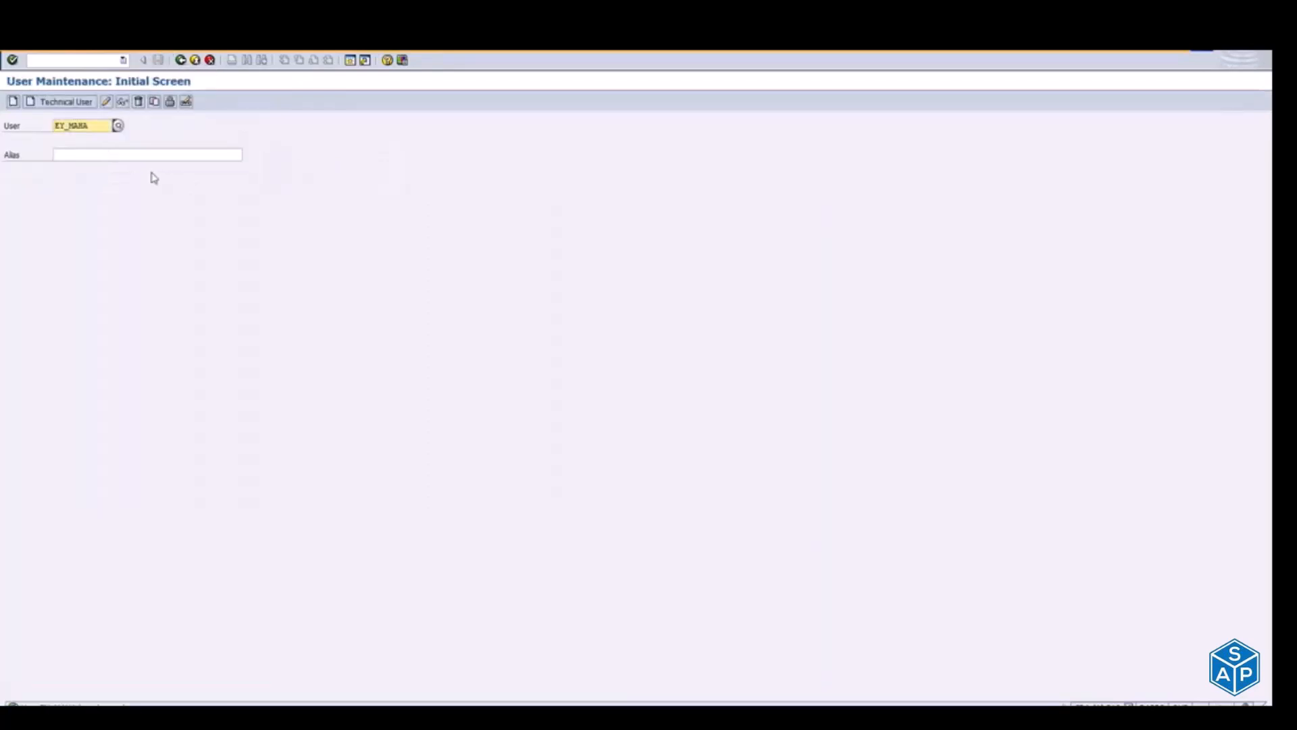
Step: Switch to the Edge browser and reload the Fiori launchpad home page for client 310
key(alt+Tab)
key(alt+Tab)
key(alt+Tab)
key(alt+Tab)
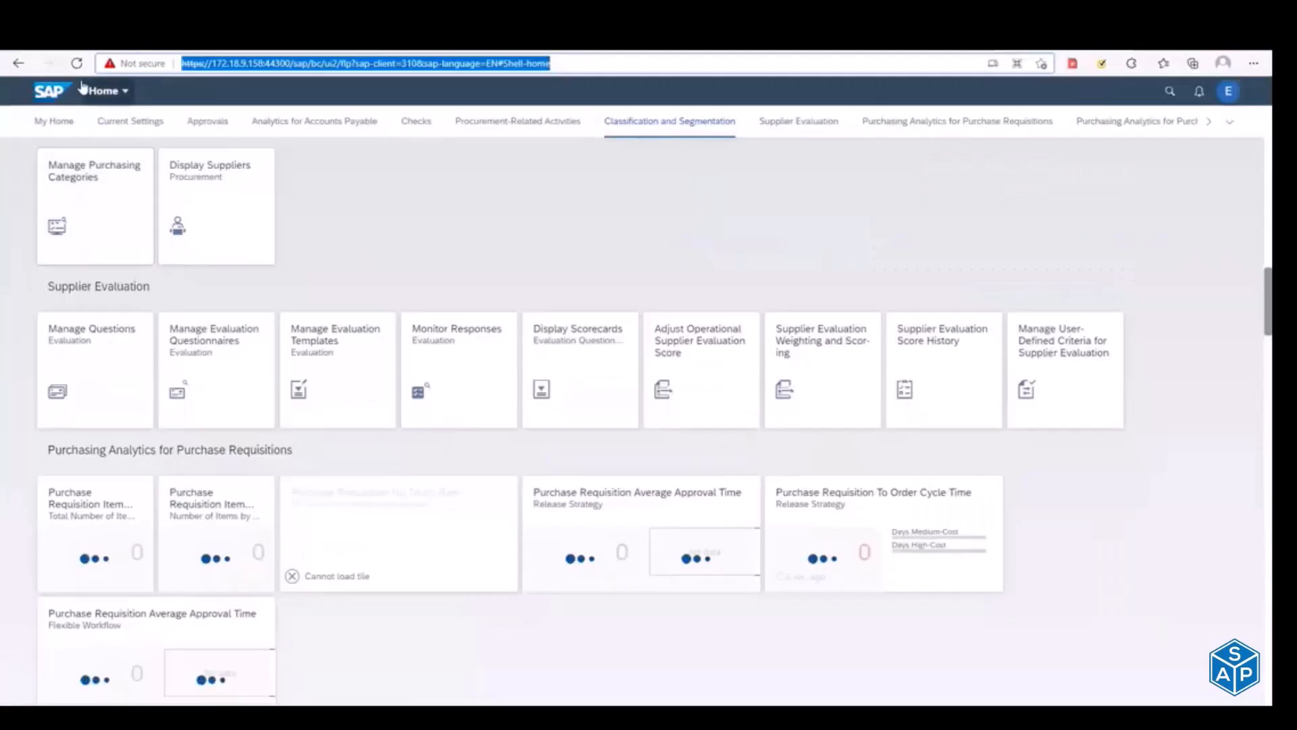
click(76, 64)
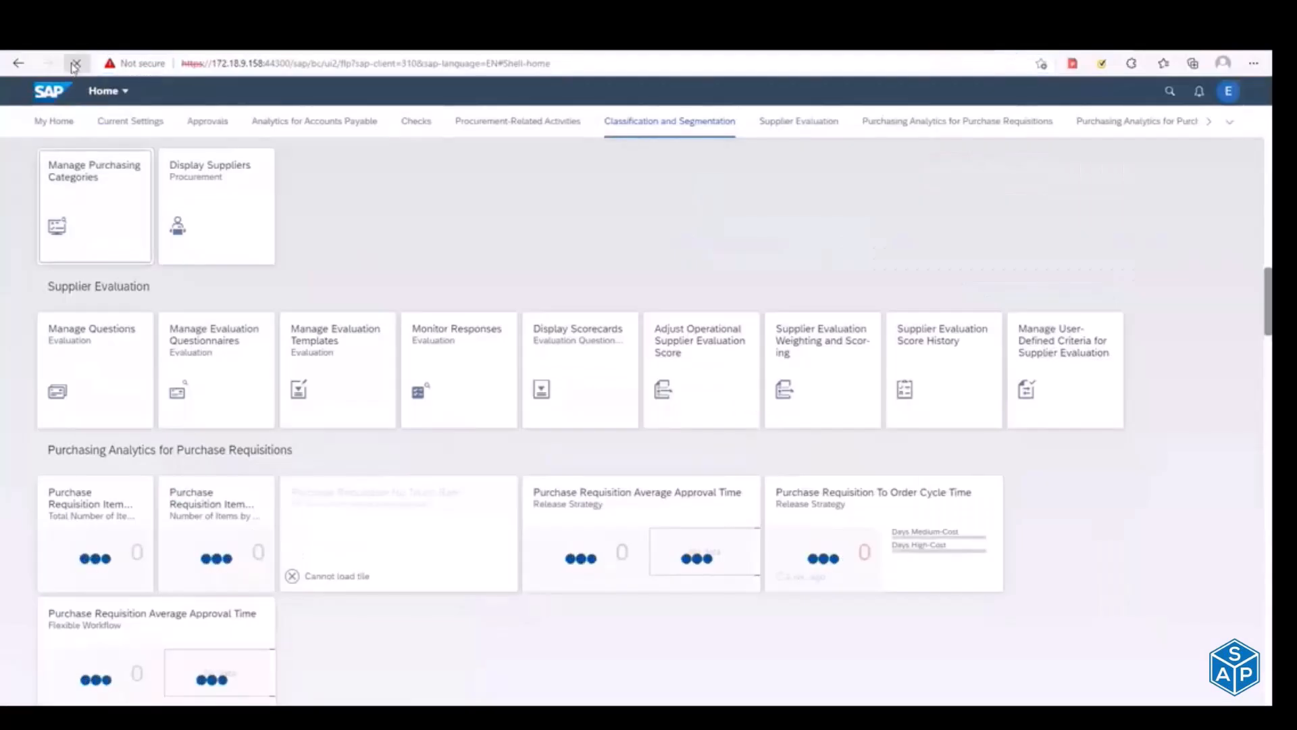
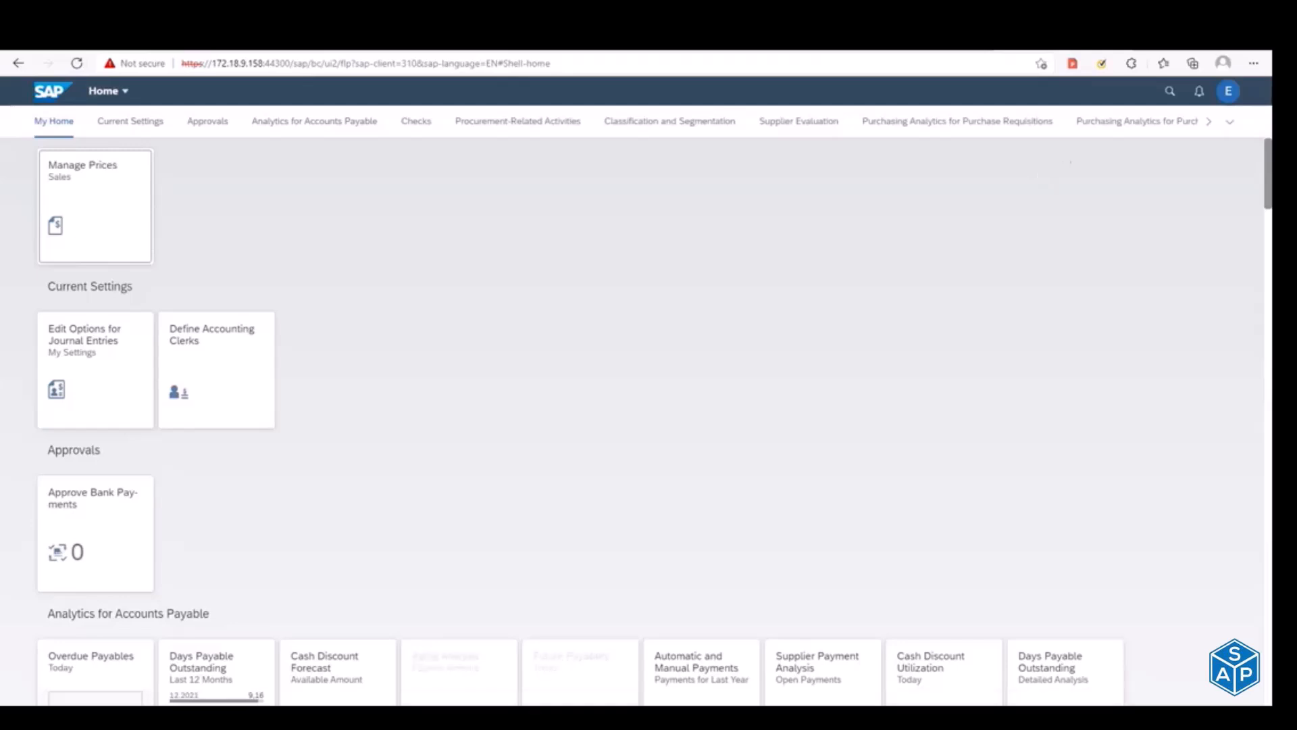
Step: Go to the SalesDisplayDemo group on the launchpad home page and check it for assigned tiles
click(1230, 122)
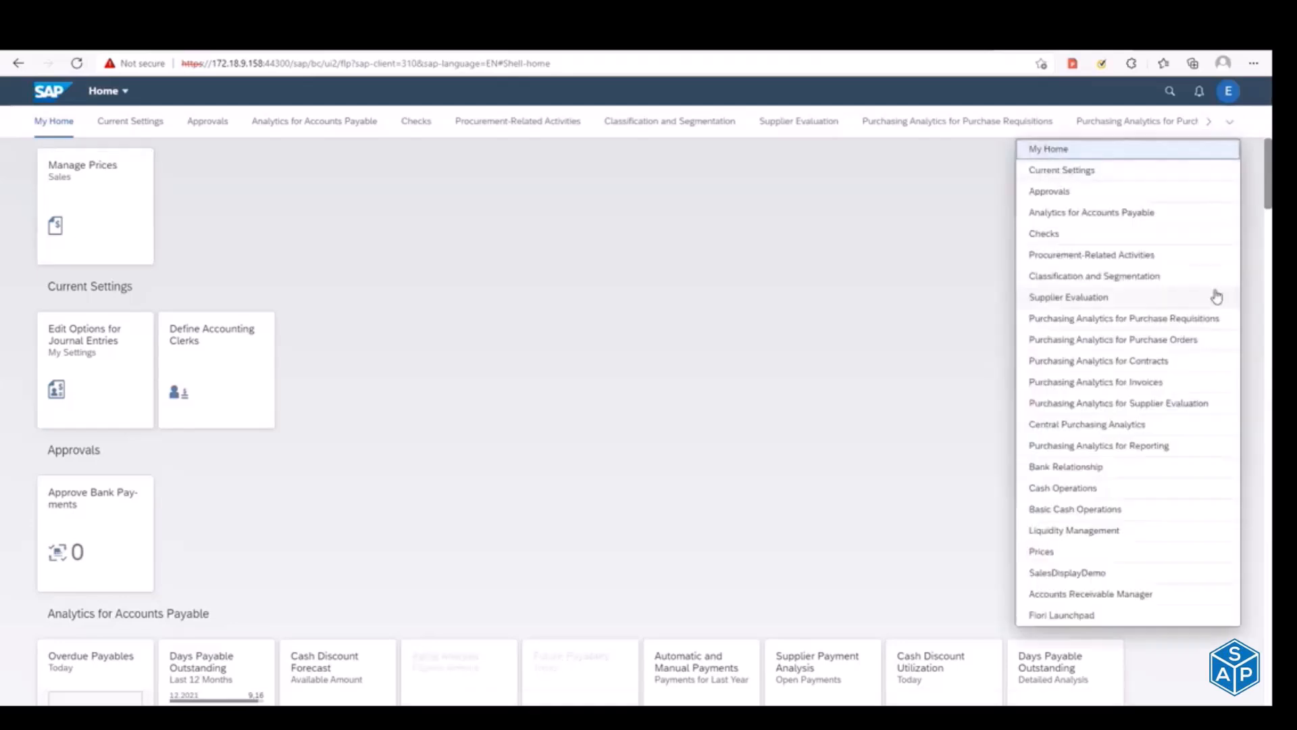
click(1091, 575)
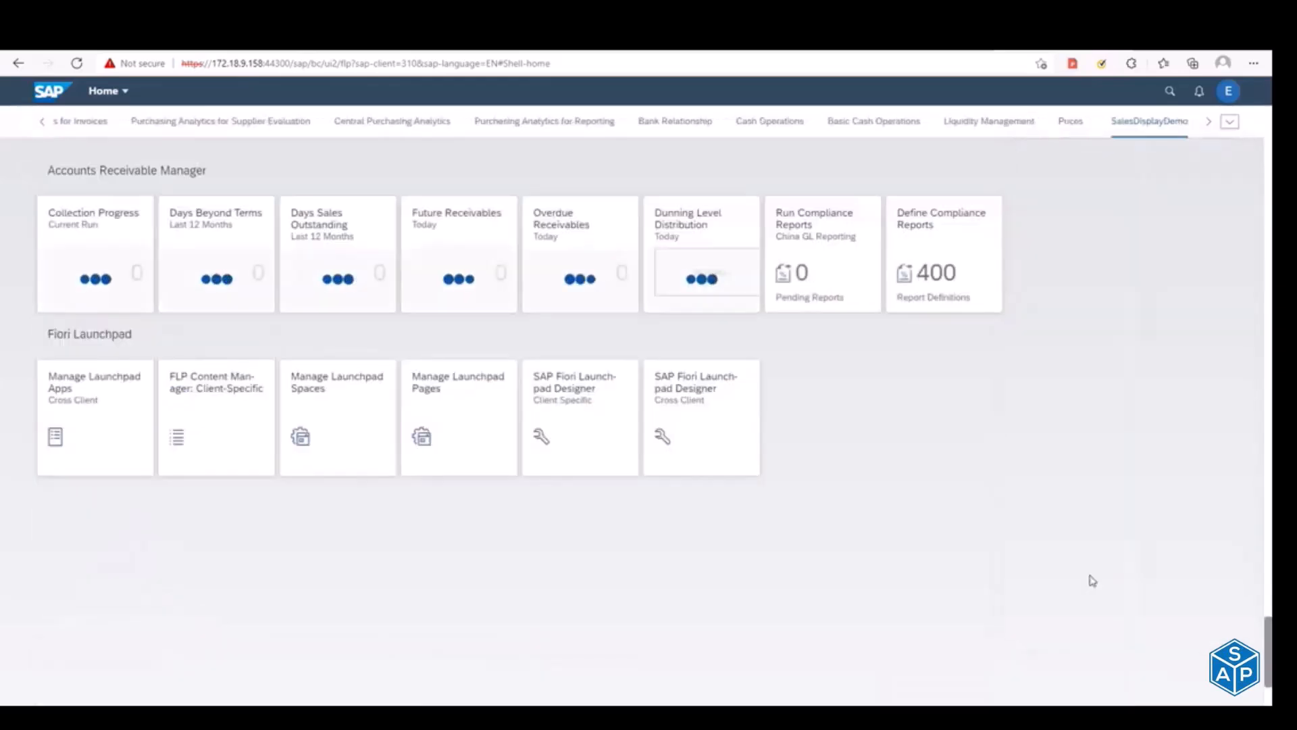
click(1169, 250)
scroll(1170, 251, down, 2)
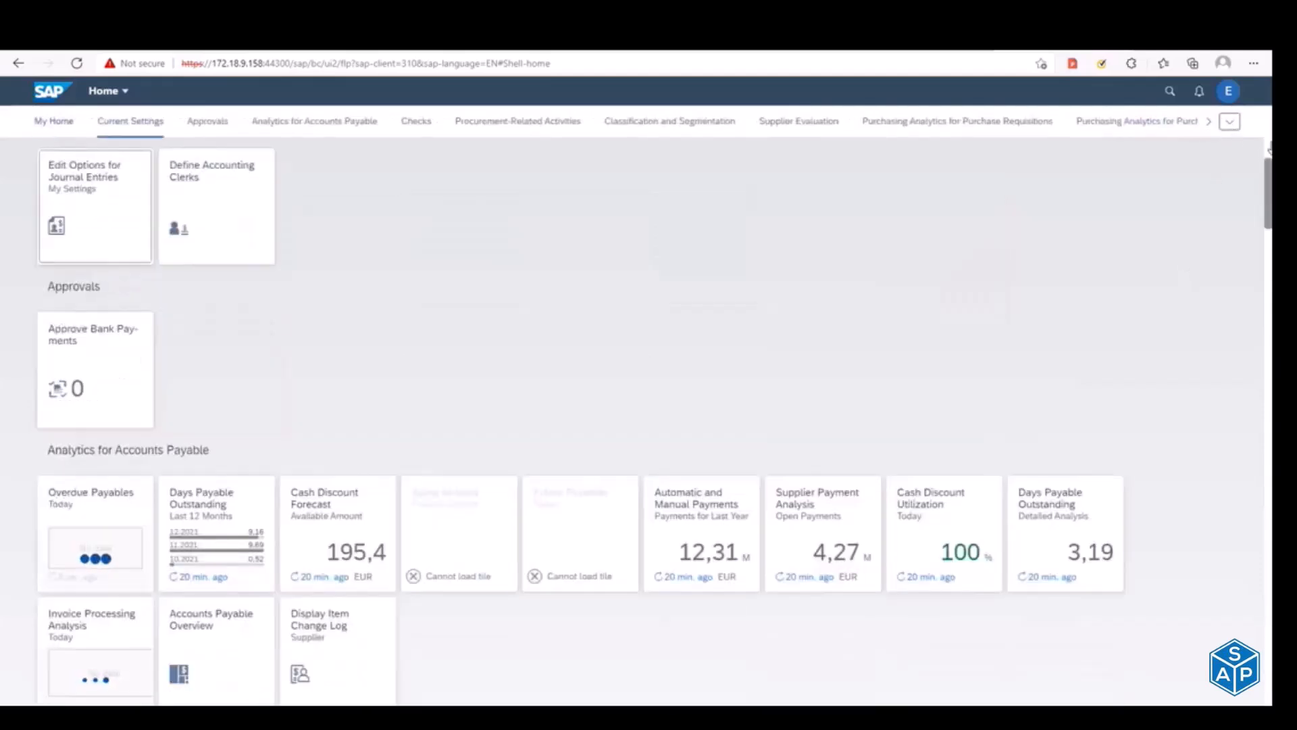
click(1230, 124)
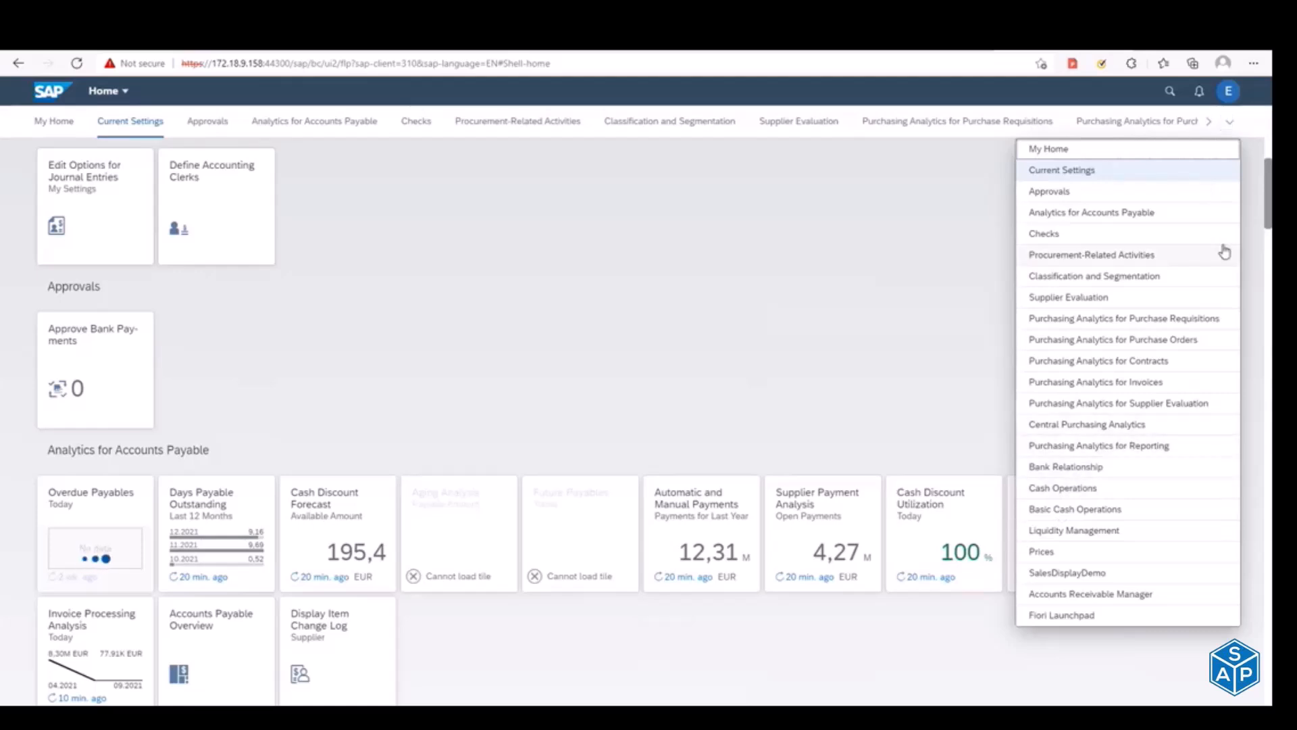
click(1075, 574)
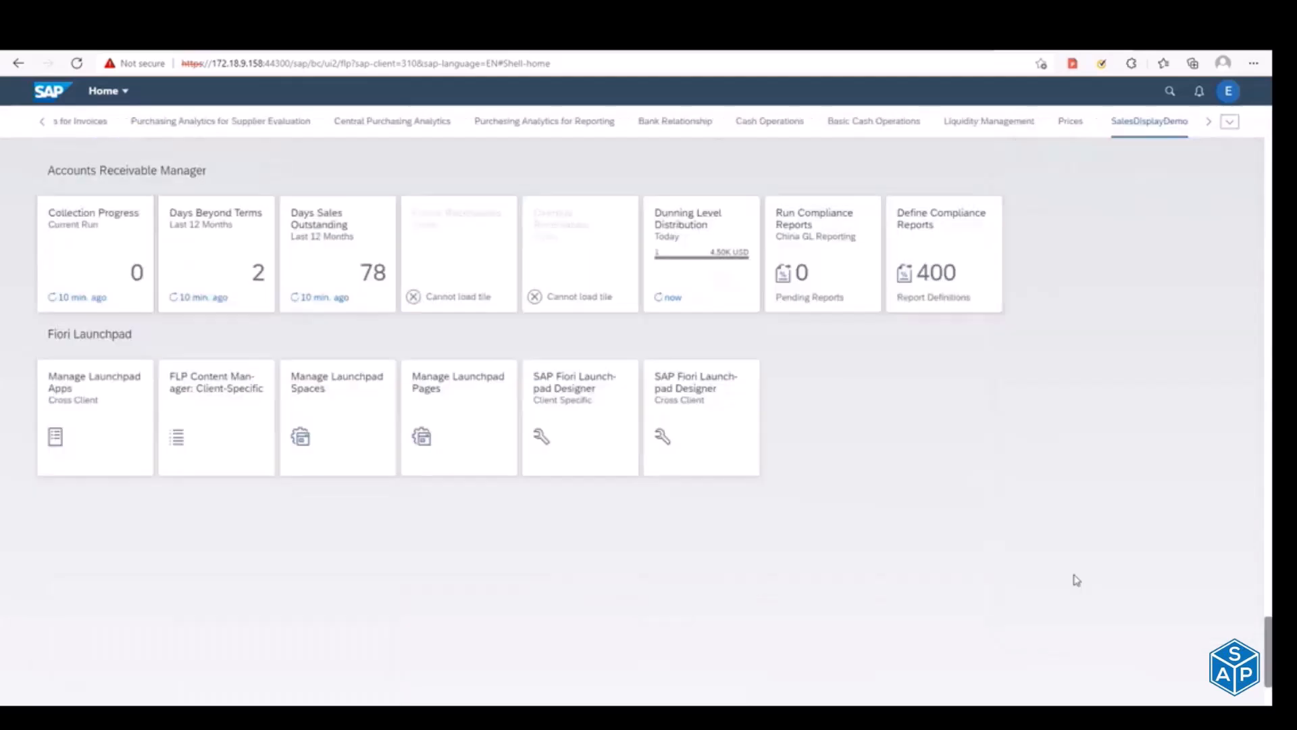
click(1197, 480)
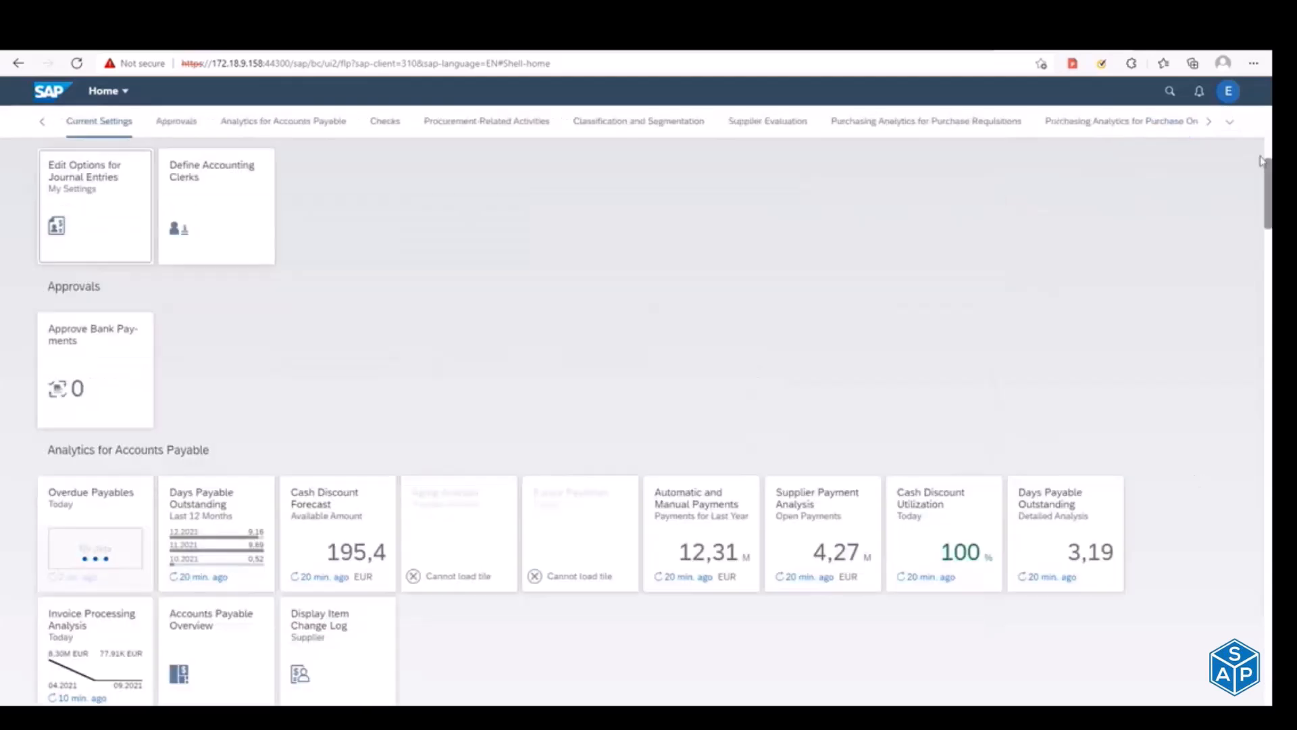
Step: Open the App Finder from the user options and search the catalog for "manage sal"
click(1229, 91)
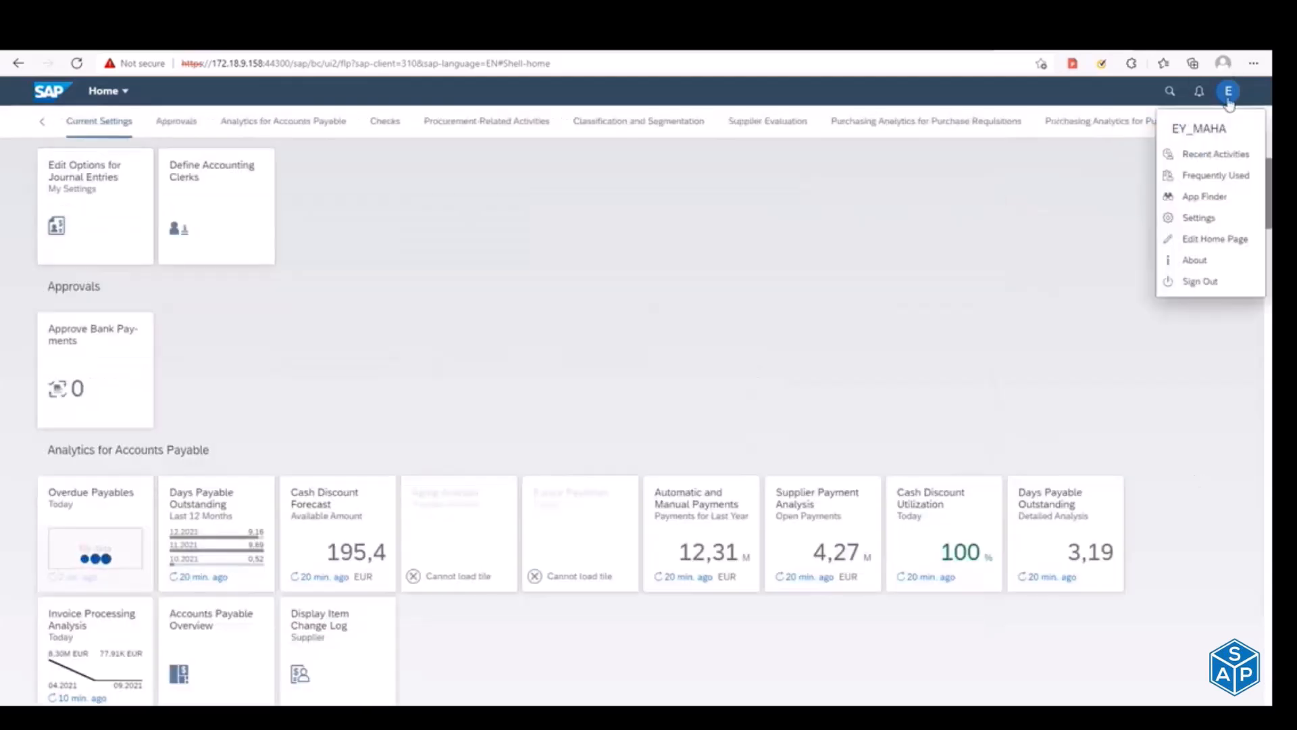
click(1204, 196)
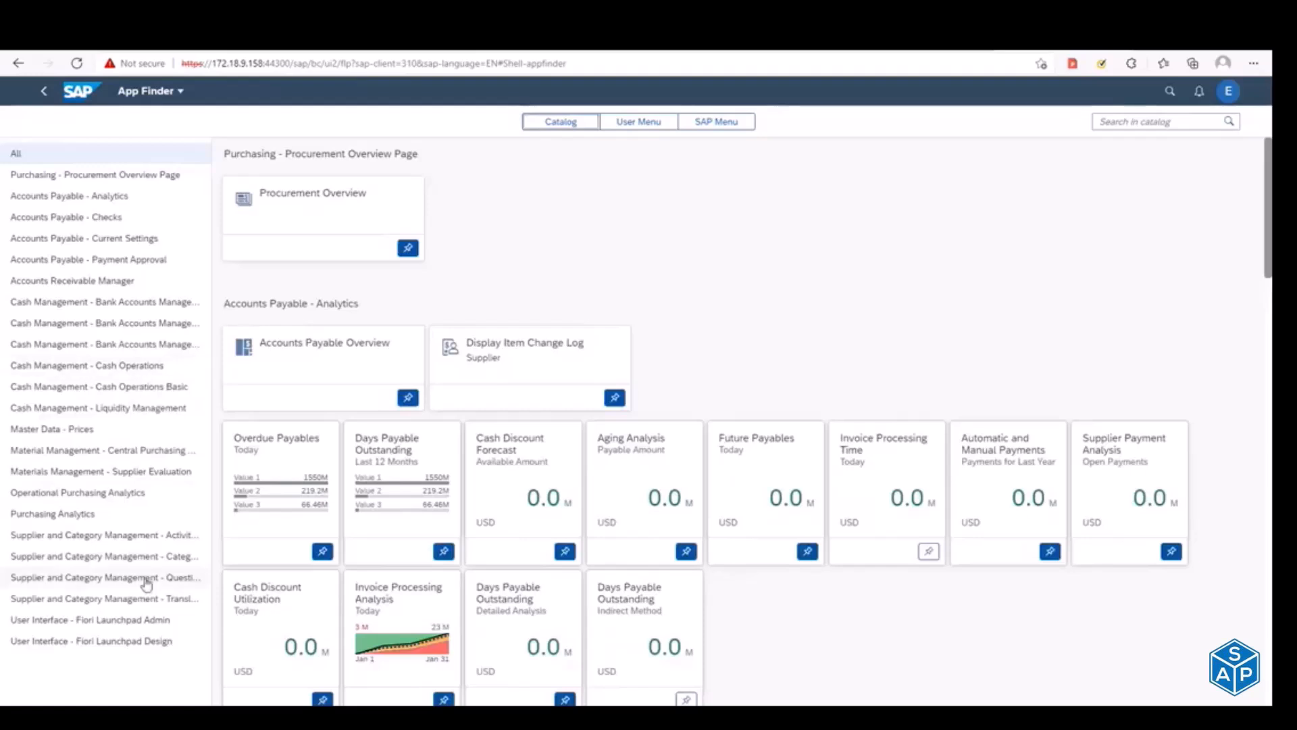
click(1130, 120)
text(manage sal)
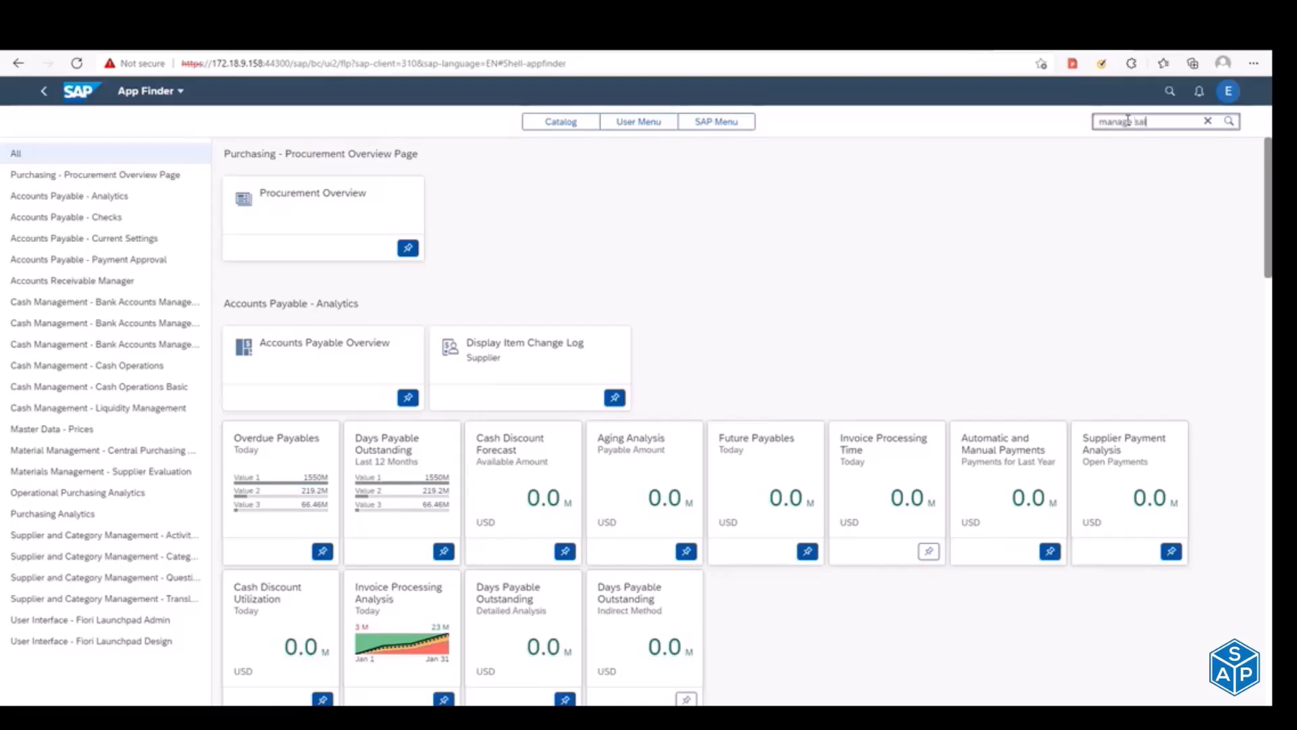
key(Return)
Step: Reload the App Finder page and check the client number in the Launchpad Designer's web address
key(BackSpace)
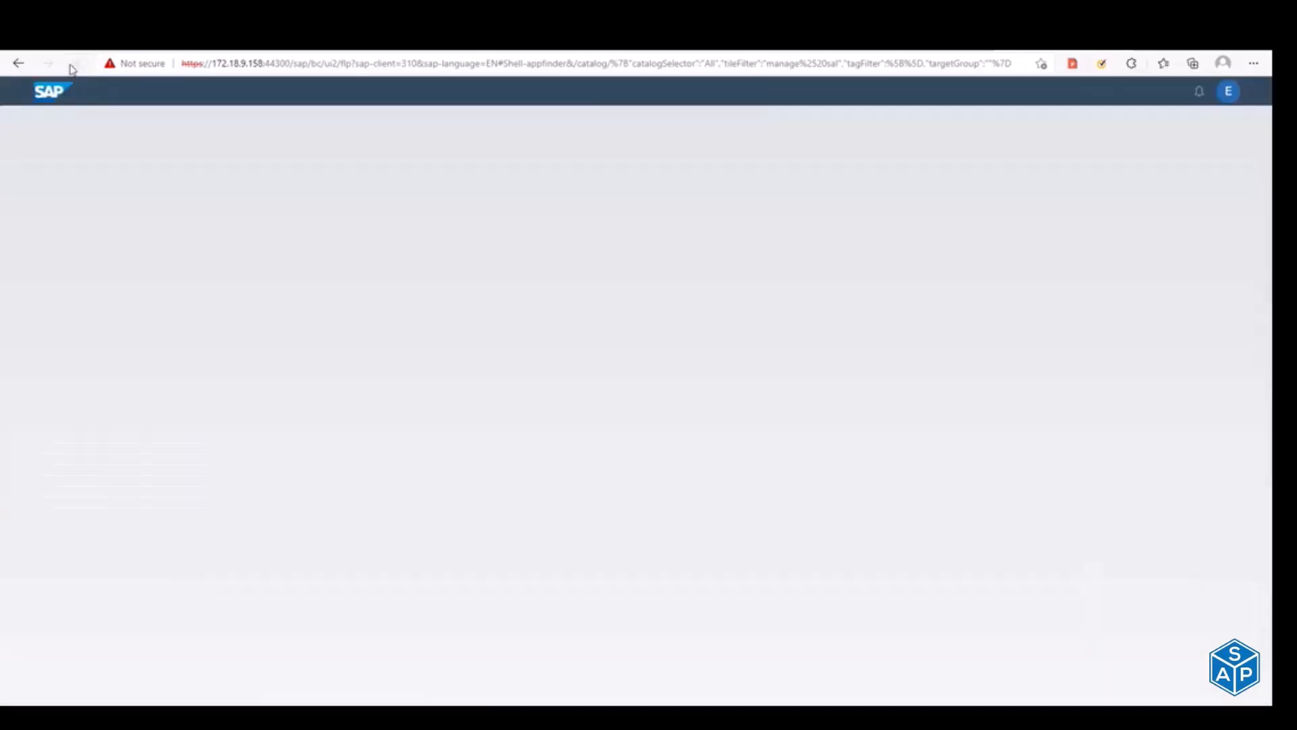
key(alt+Tab)
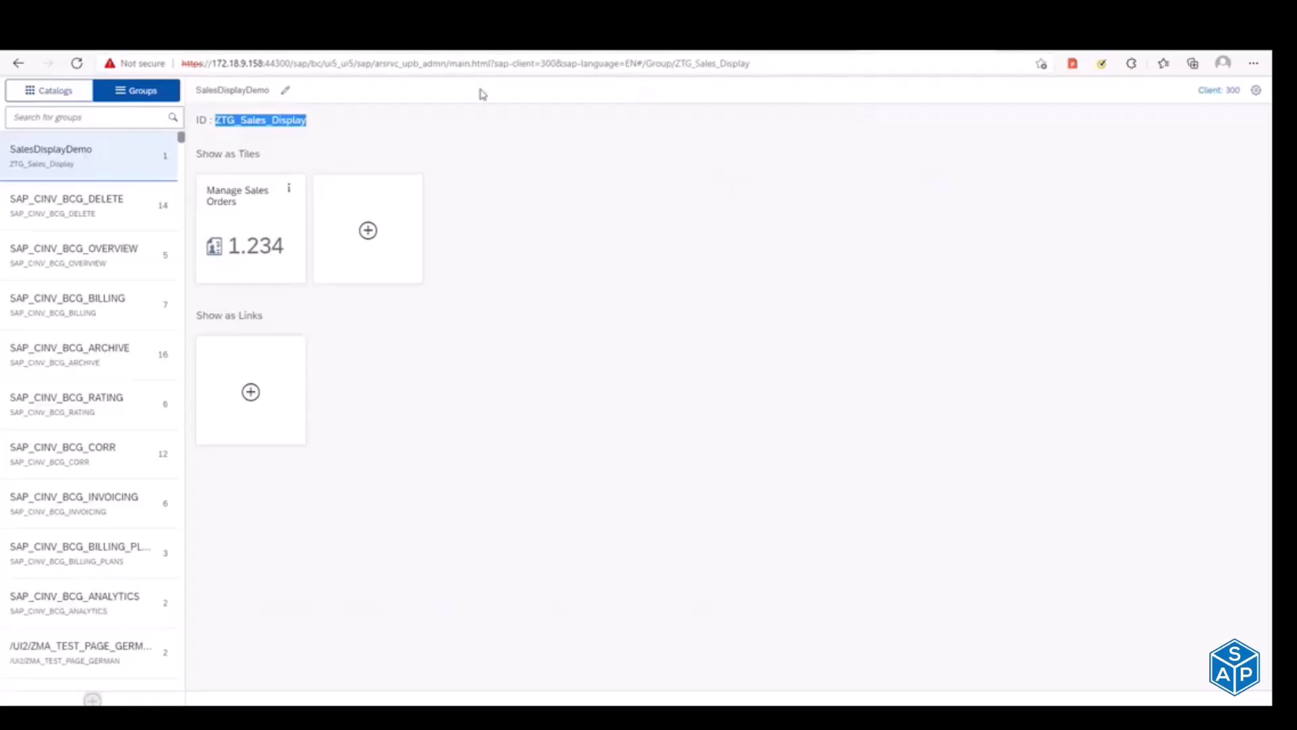
drag(545, 64, 579, 63)
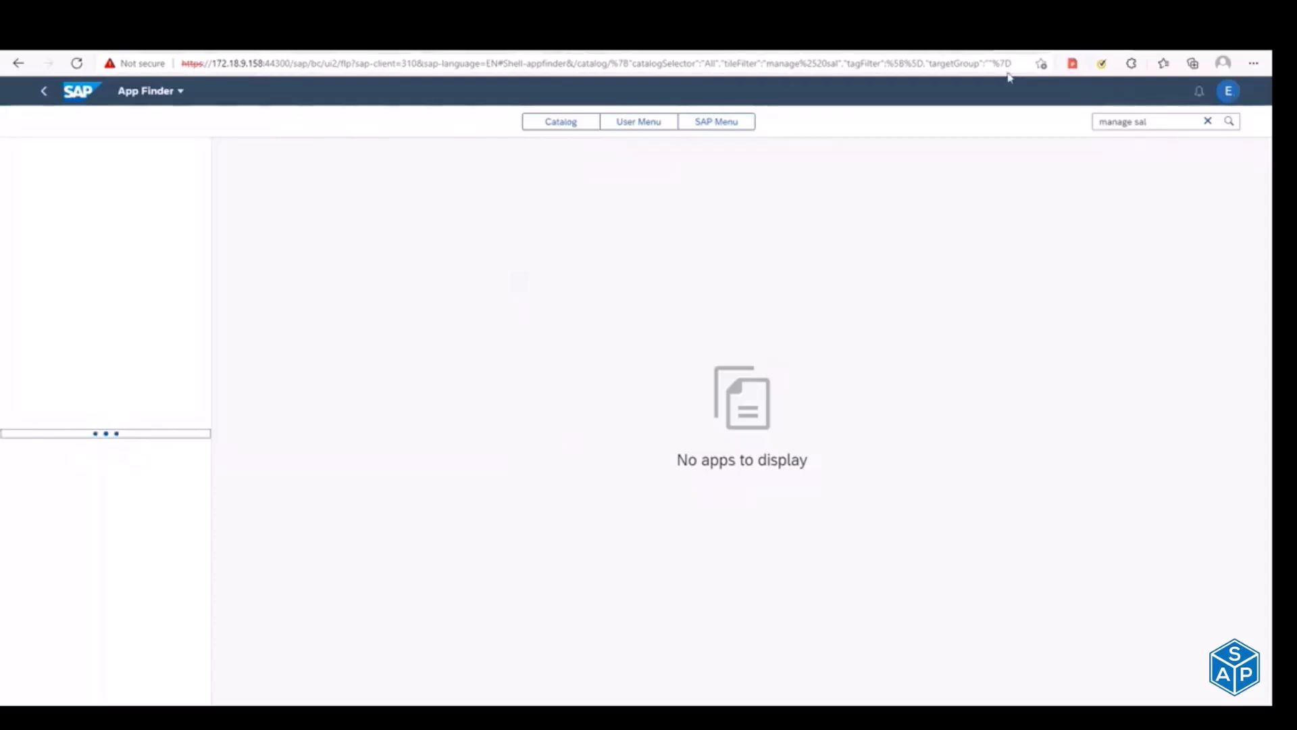
Step: Switch to SAP GUI, leave user maintenance and open transaction SA38
key(alt+Tab)
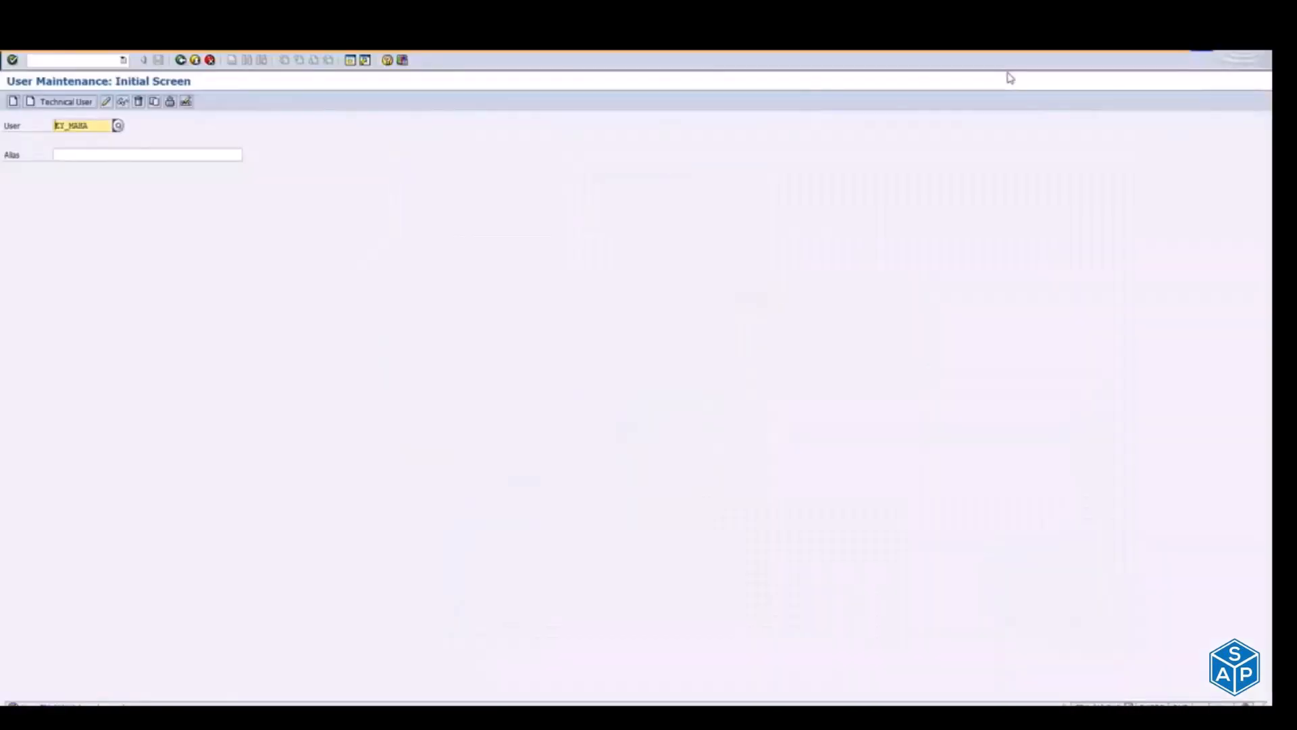
click(196, 61)
text(su)
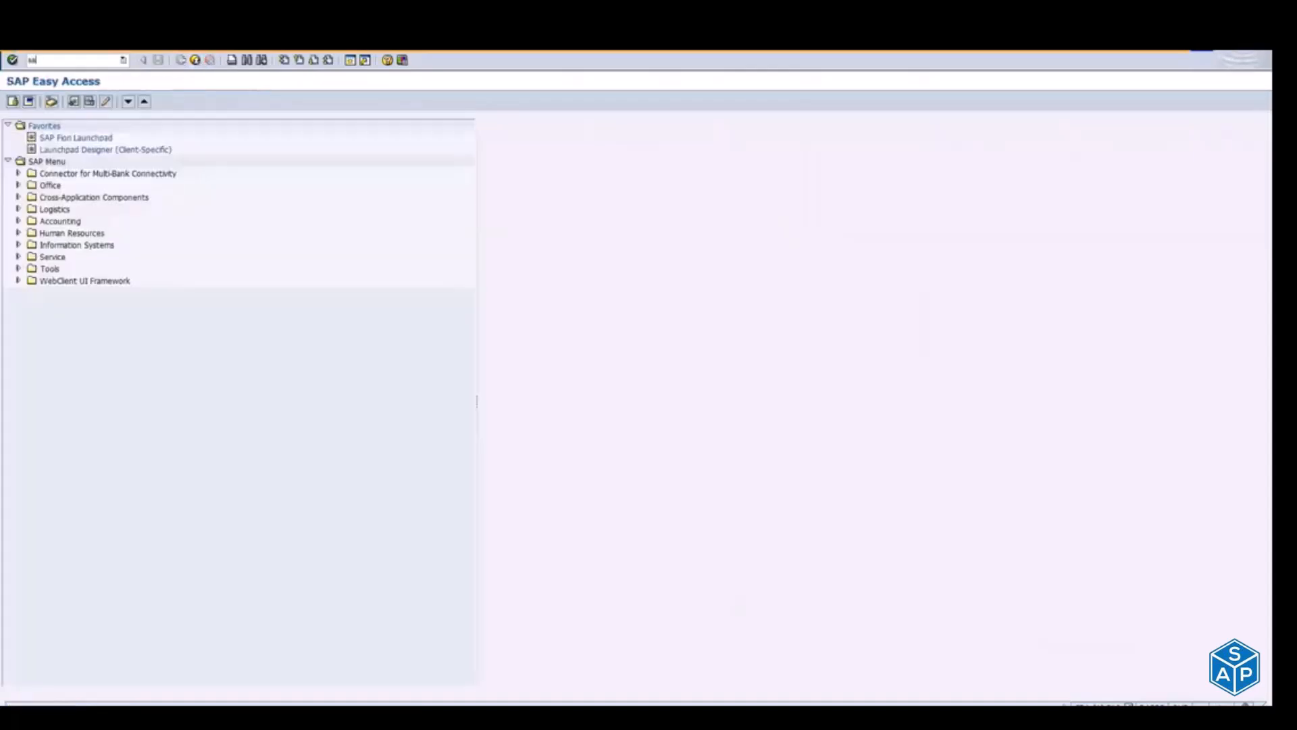
text(38)
key(Return)
Step: Enter /UI2/INVALIDATE_GLOBAL_CACHES as the program to execute
click(138, 126)
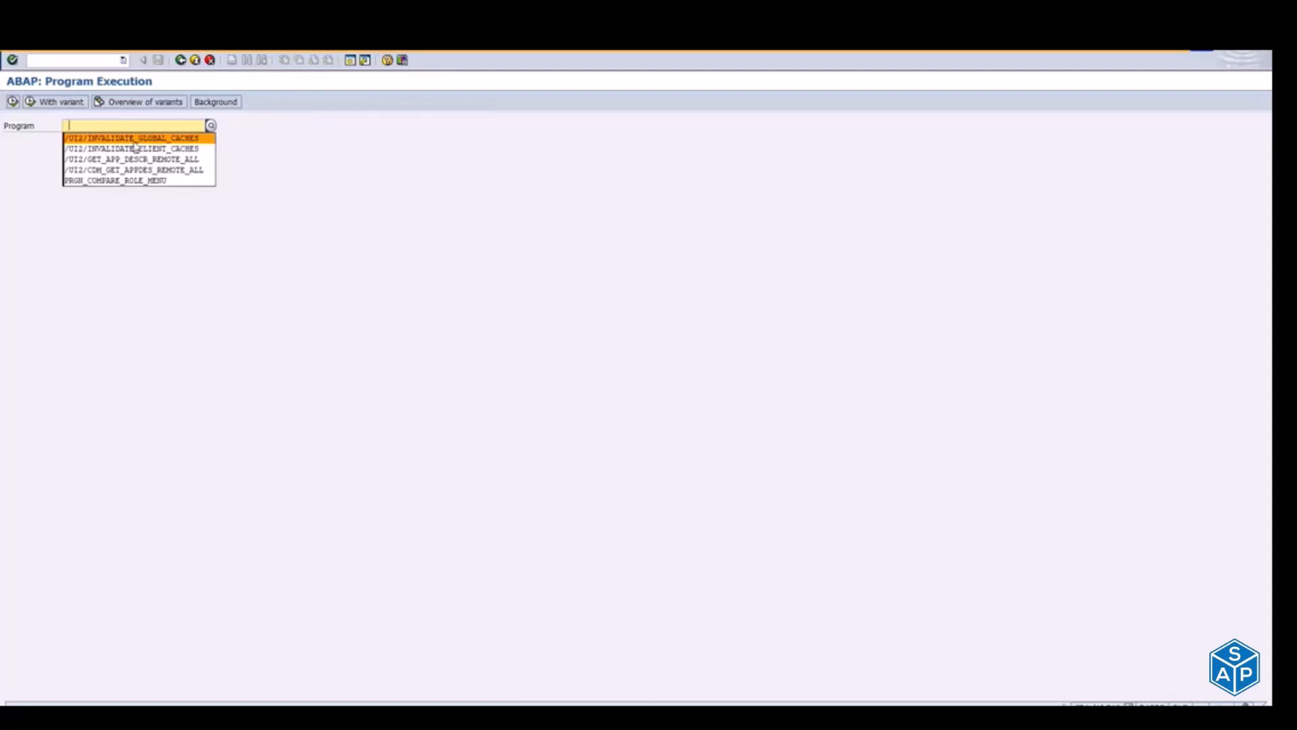
click(135, 140)
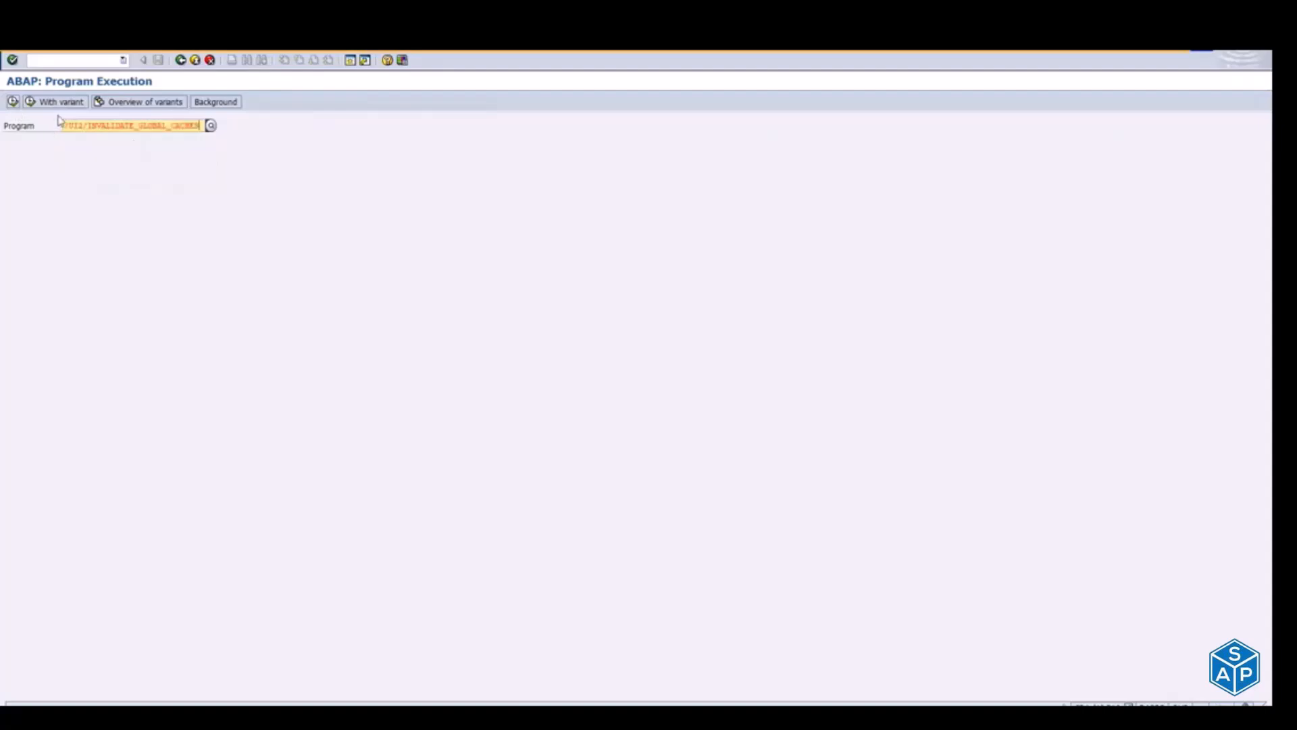
drag(103, 125, 202, 125)
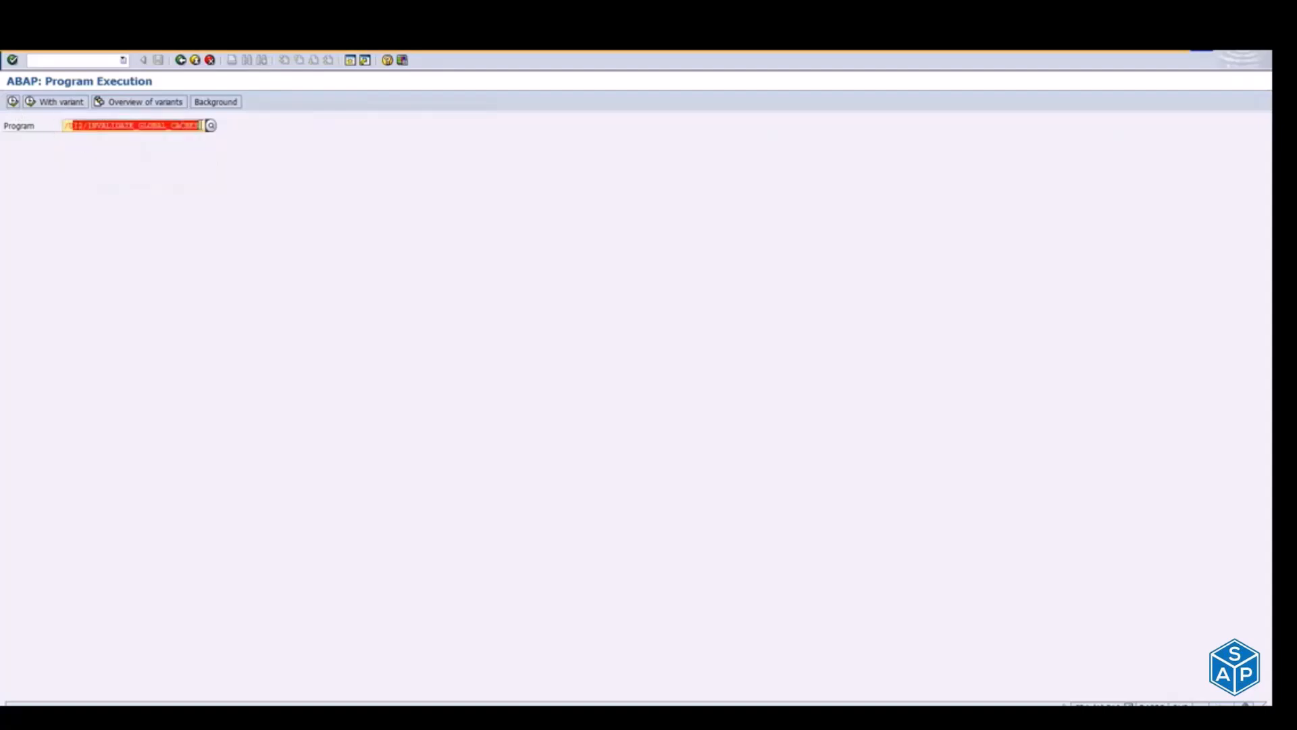
click(80, 127)
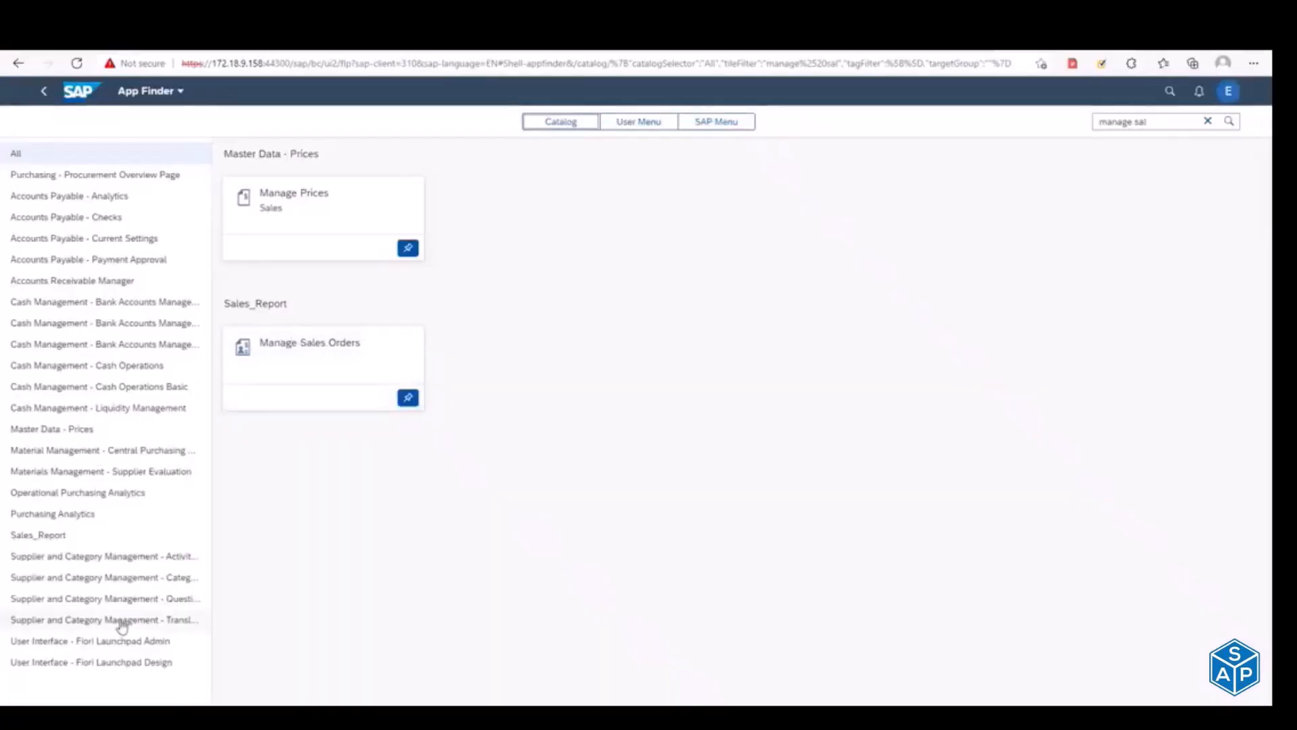
Step: View the Sales_Report catalog in the App Finder, and return to the SalesDisplayDemo group on the home page
click(31, 539)
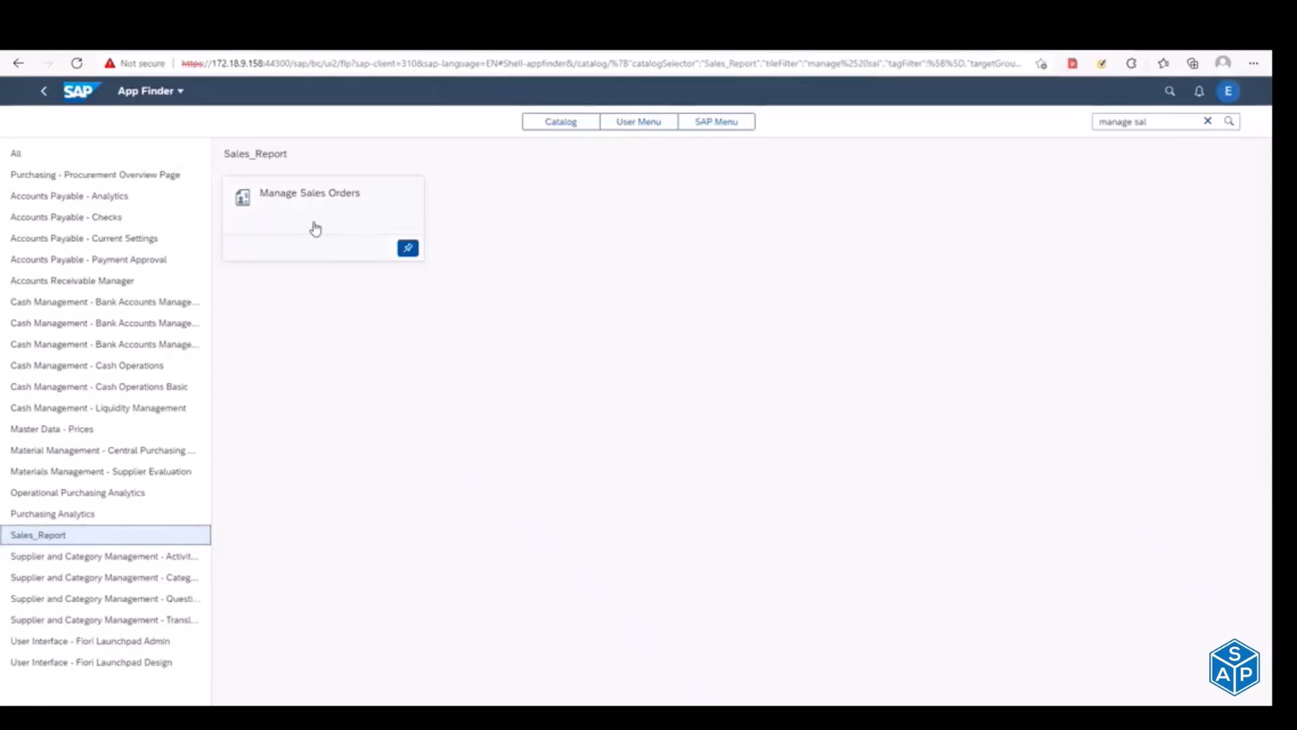
click(79, 95)
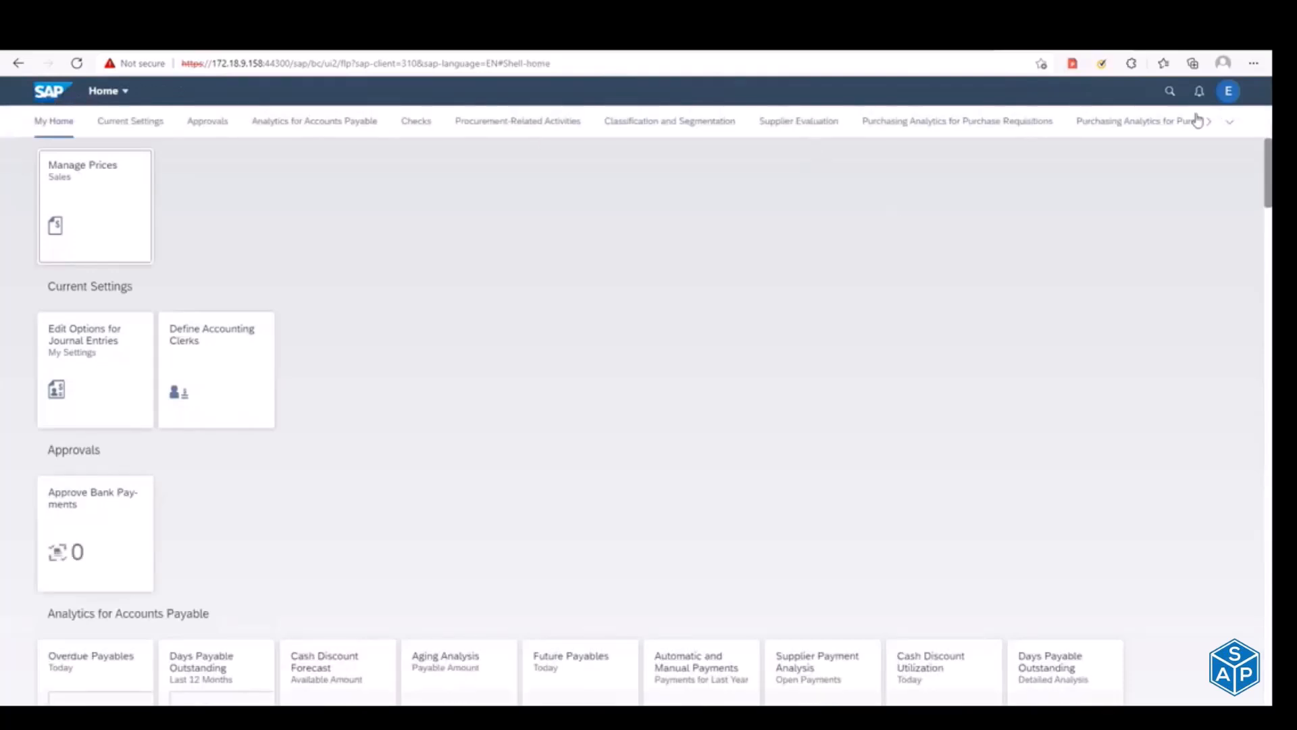
click(1230, 122)
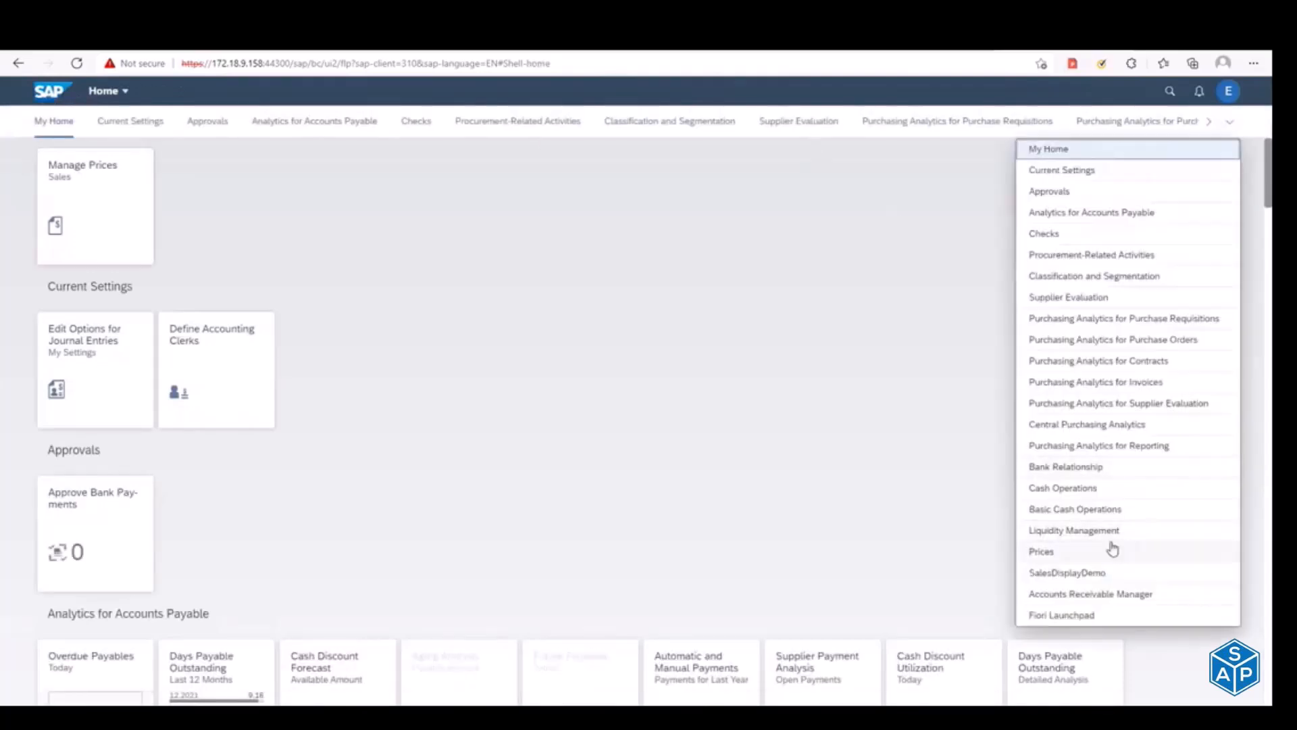
click(1068, 573)
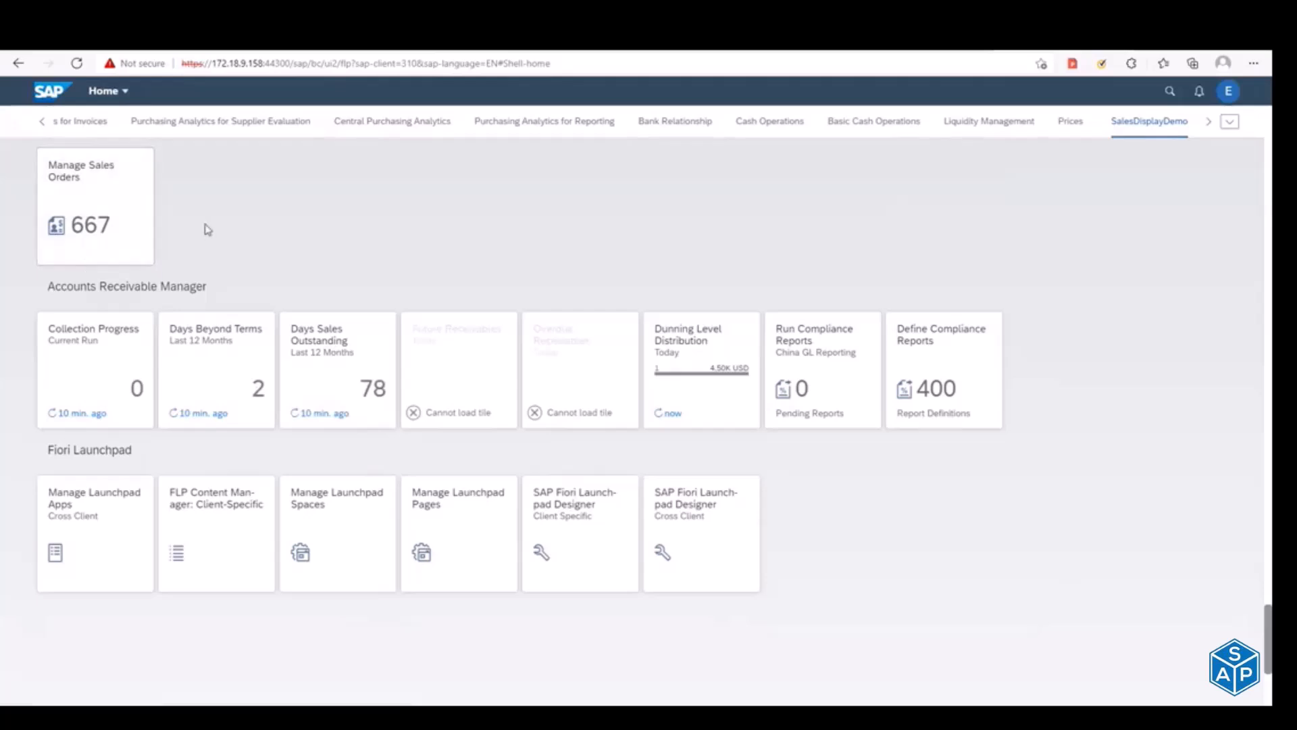
Step: Launch the Manage Sales Orders app and list the sales orders without setting any filters
click(111, 197)
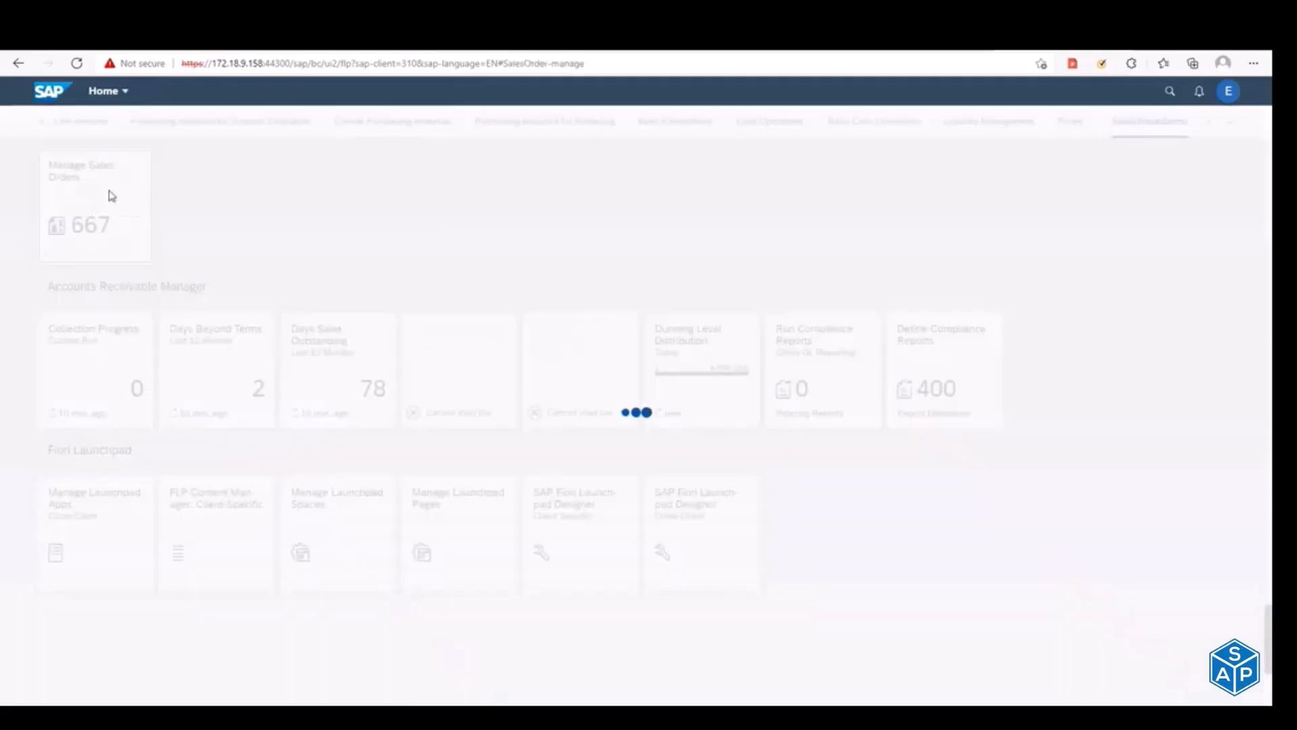
key(alt+Tab)
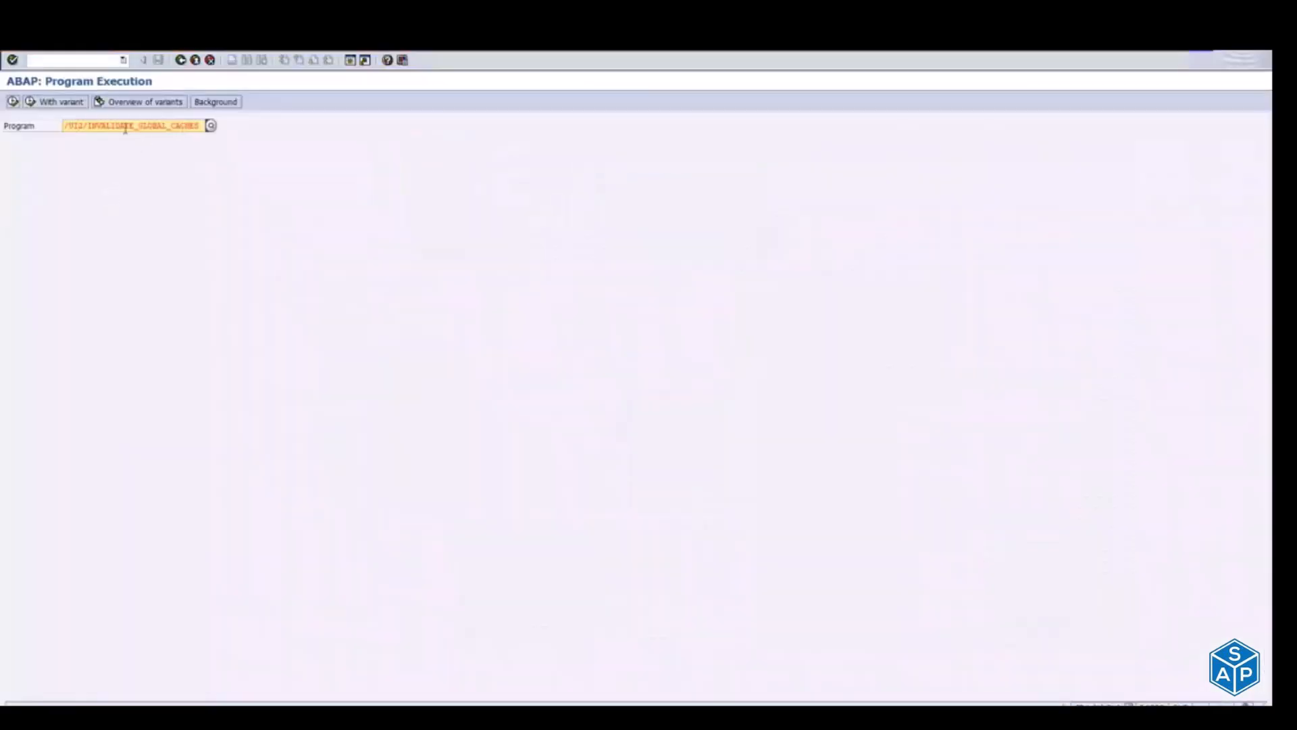
key(alt+Tab)
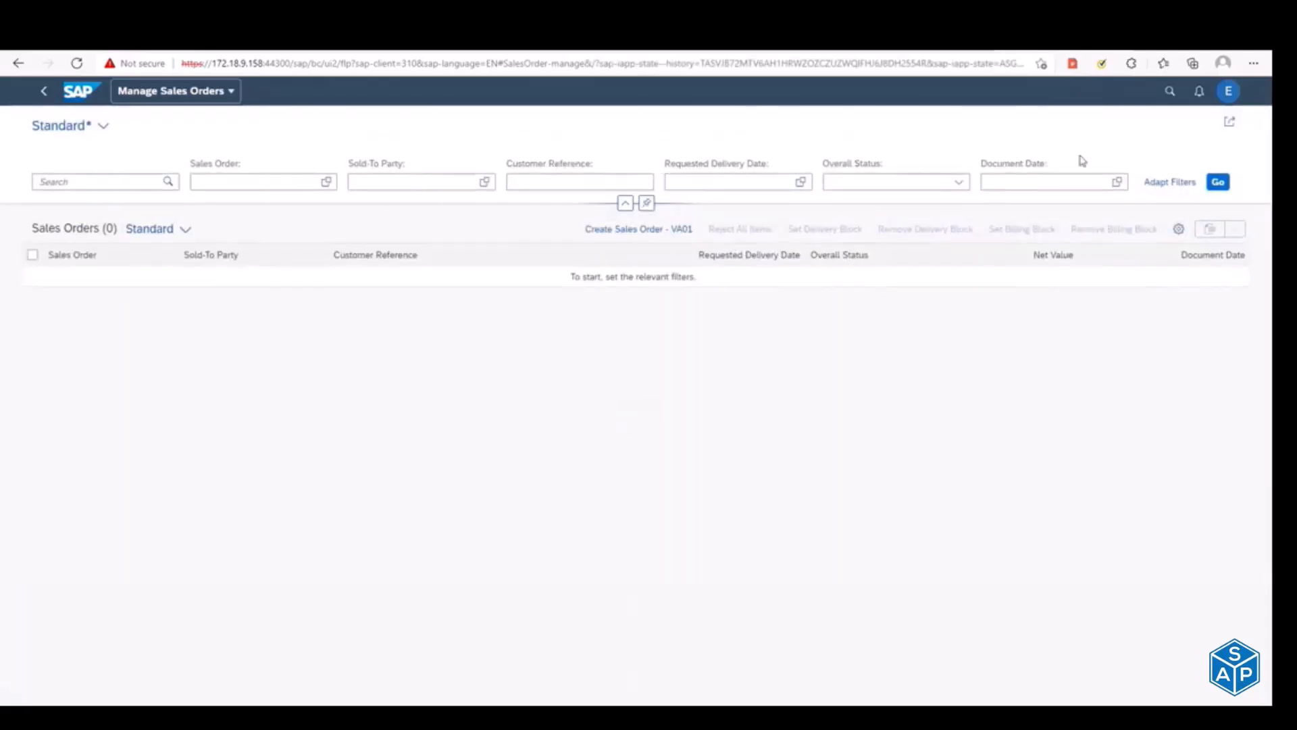
click(1218, 184)
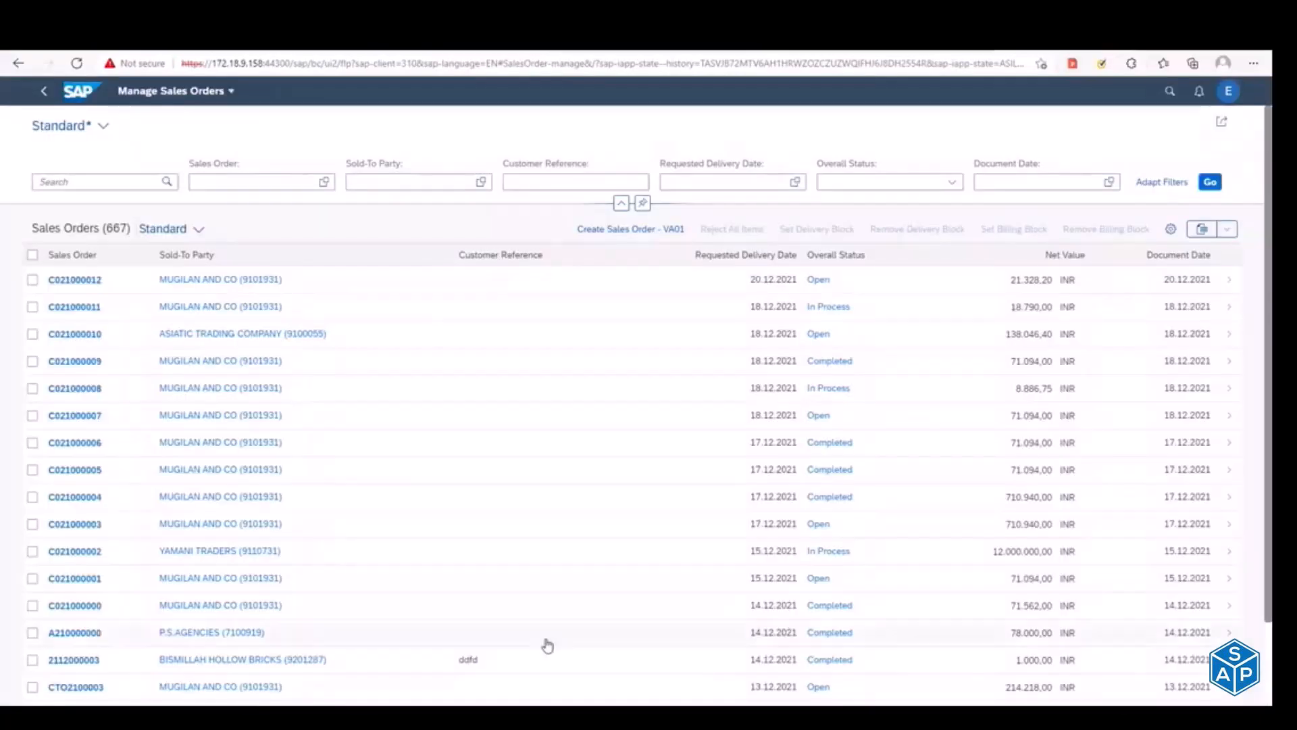
Step: Examine the sold-to party details and available links for the second sales order, cancelling the link list without changes
click(204, 310)
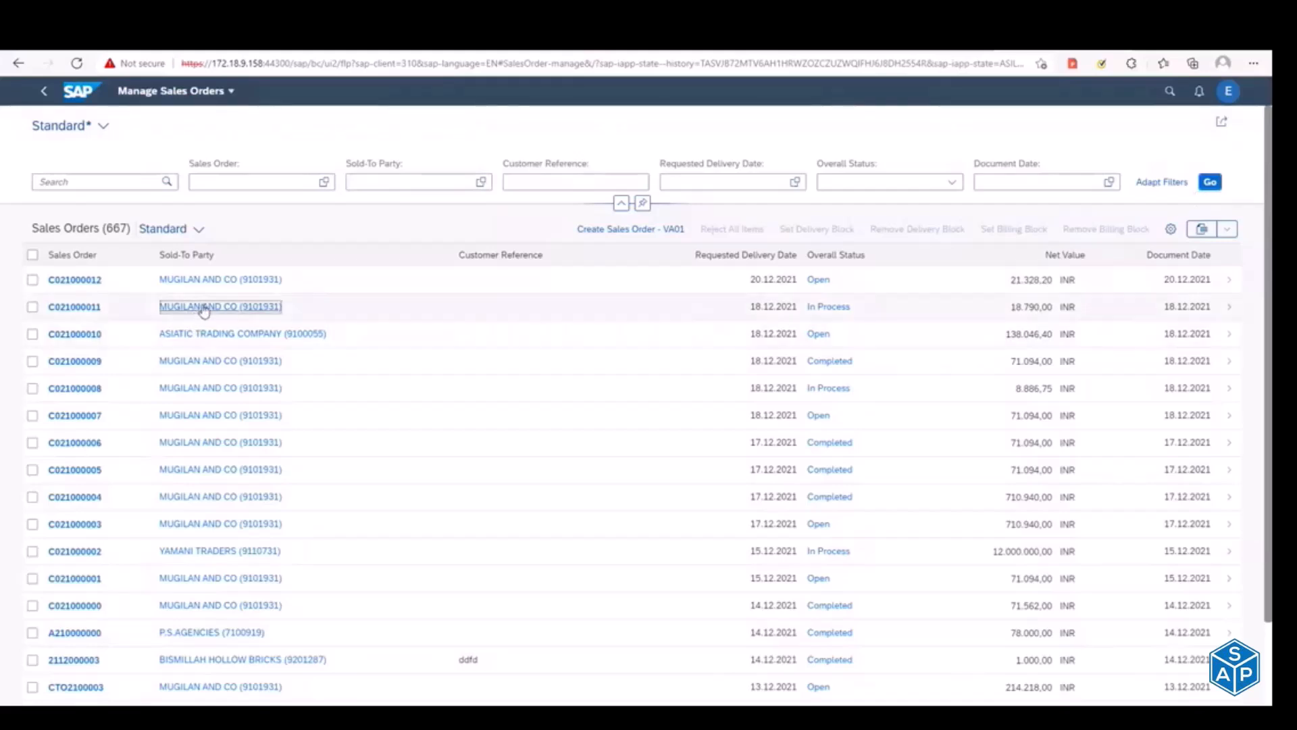
click(493, 428)
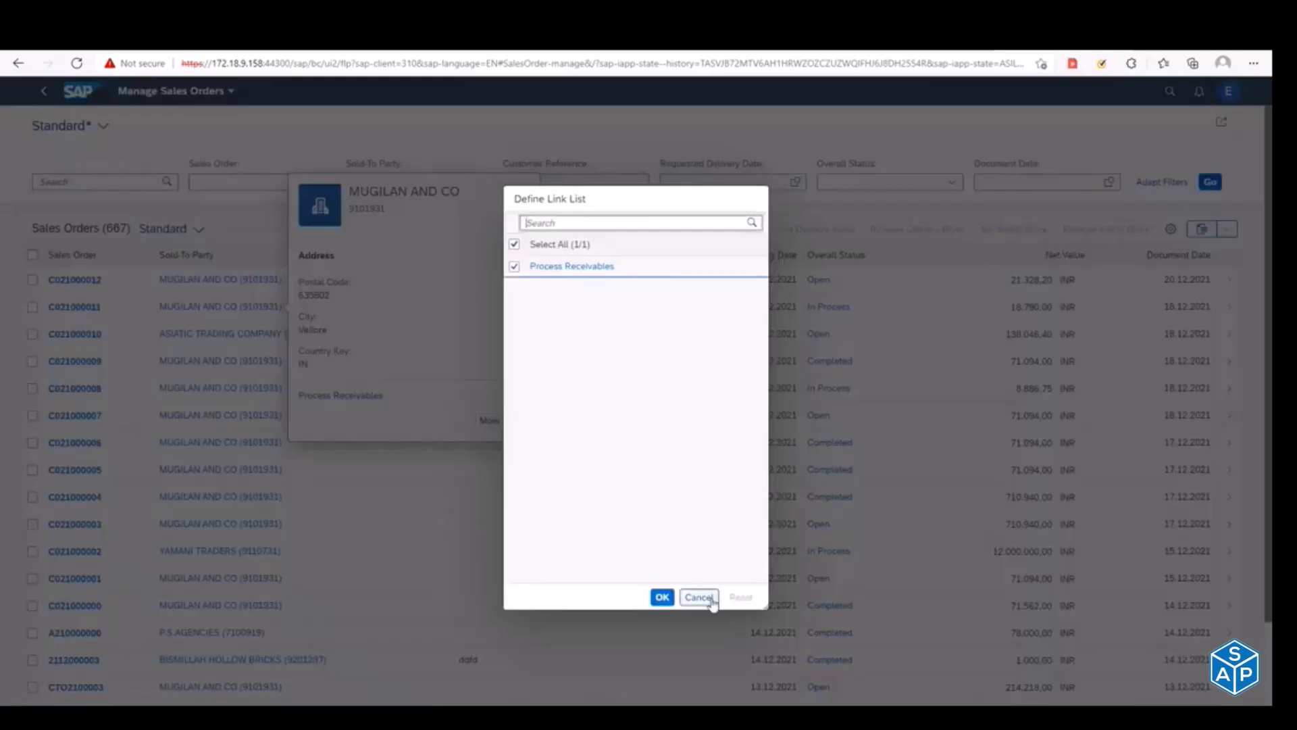
click(711, 599)
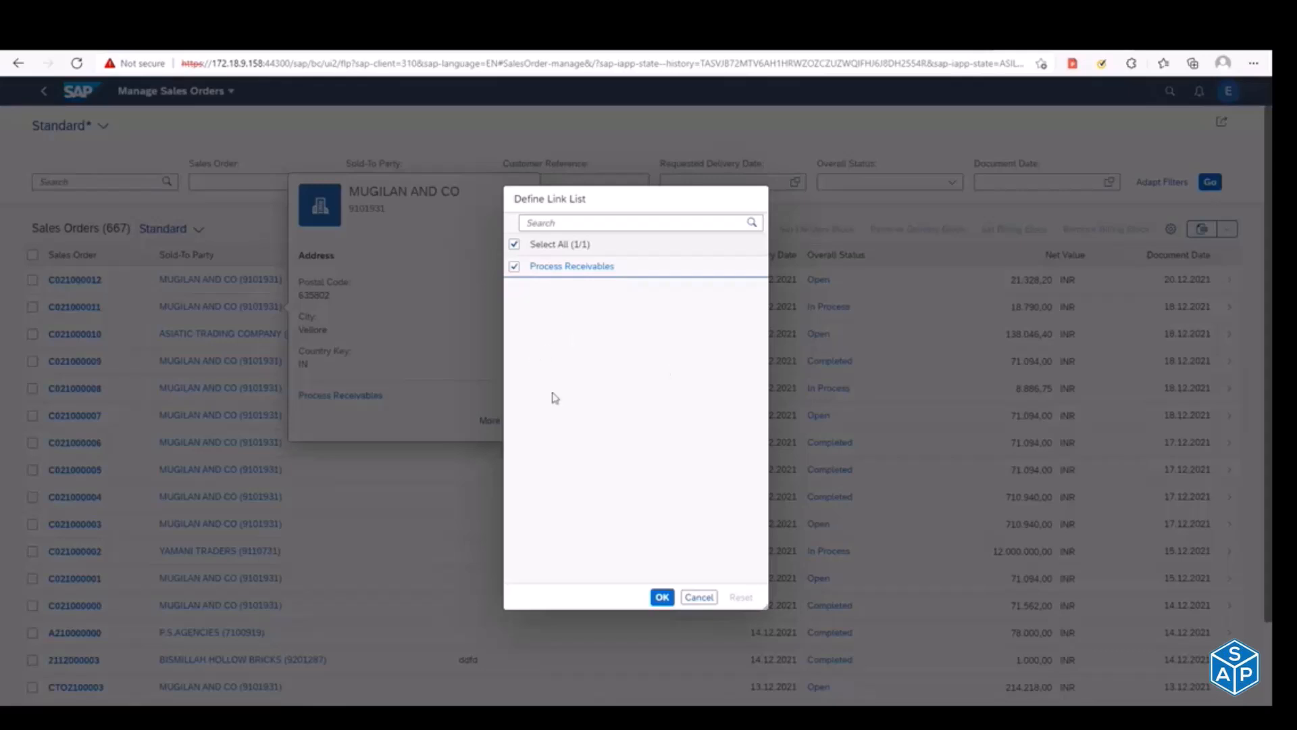
click(699, 600)
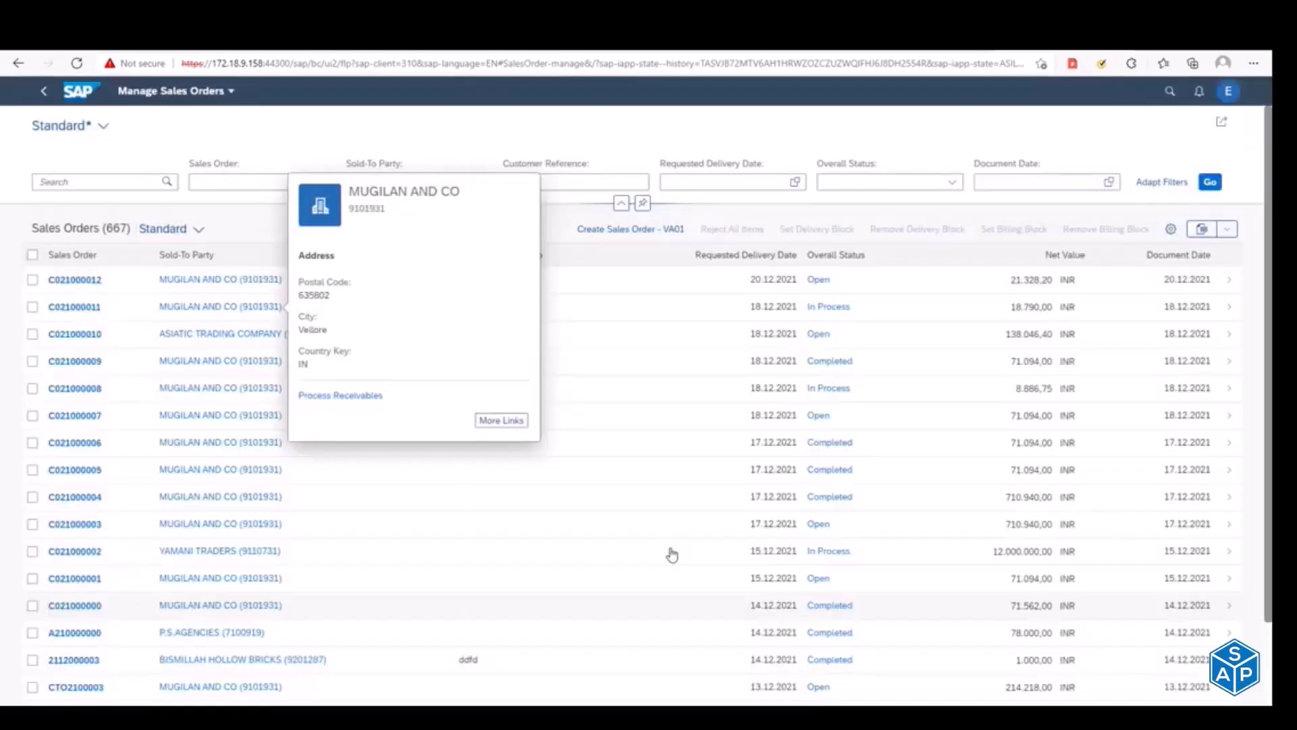
click(467, 140)
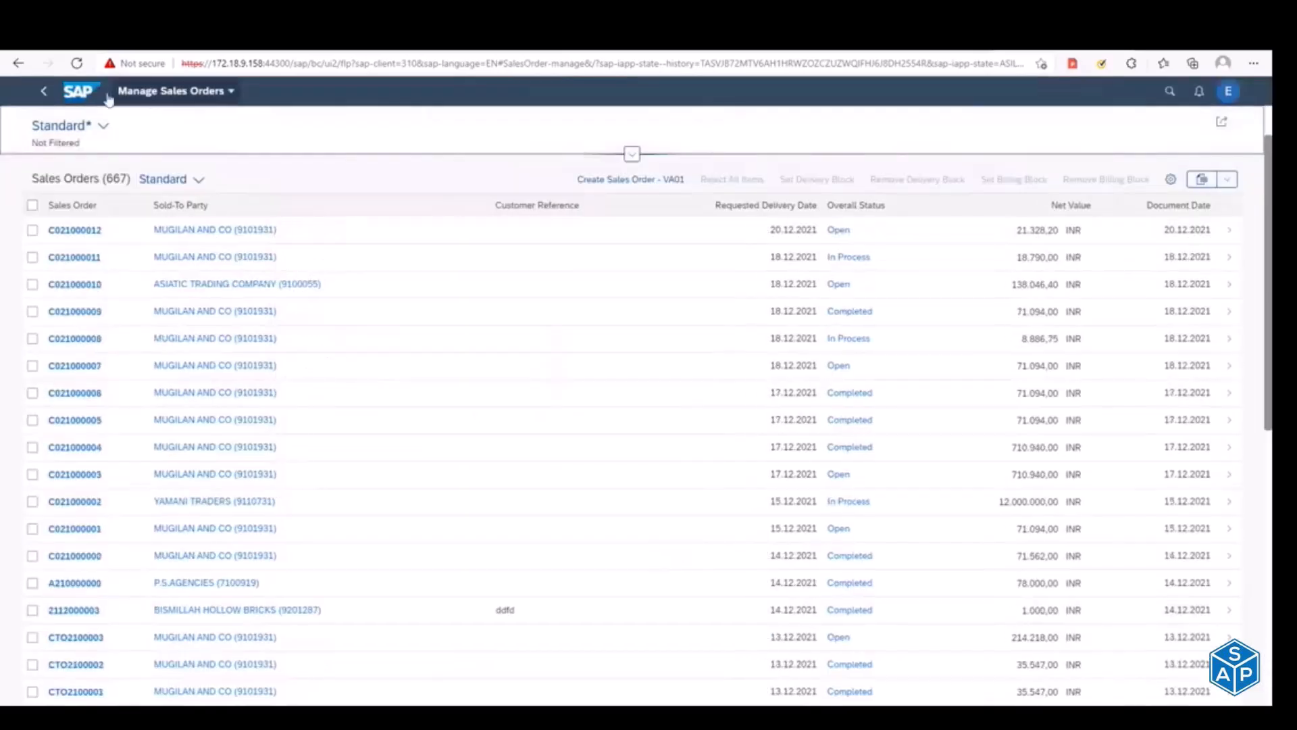
click(108, 99)
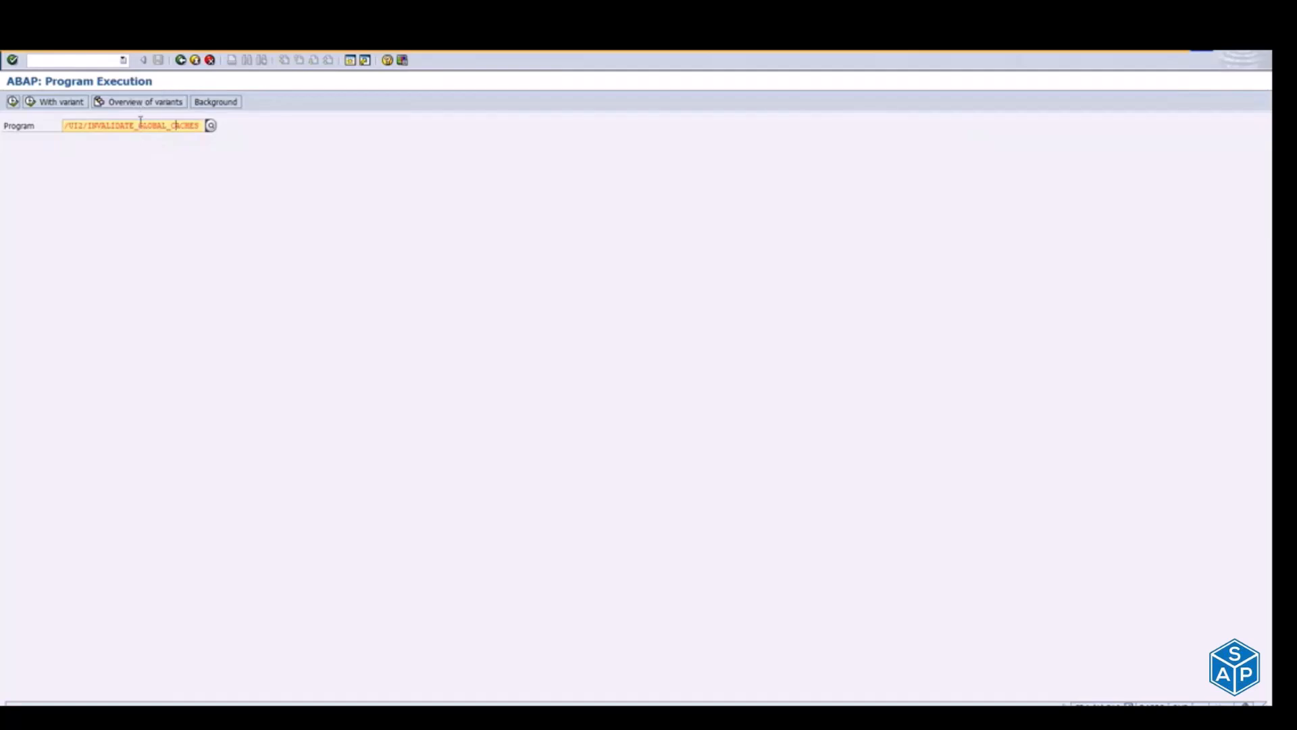
Step: Replace the program to execute in SA38 with /UI2/INVALIDATE_CLIENT_CACHES
drag(138, 125, 168, 122)
text(clien)
key(BackSpace)
key(BackSpace)
key(BackSpace)
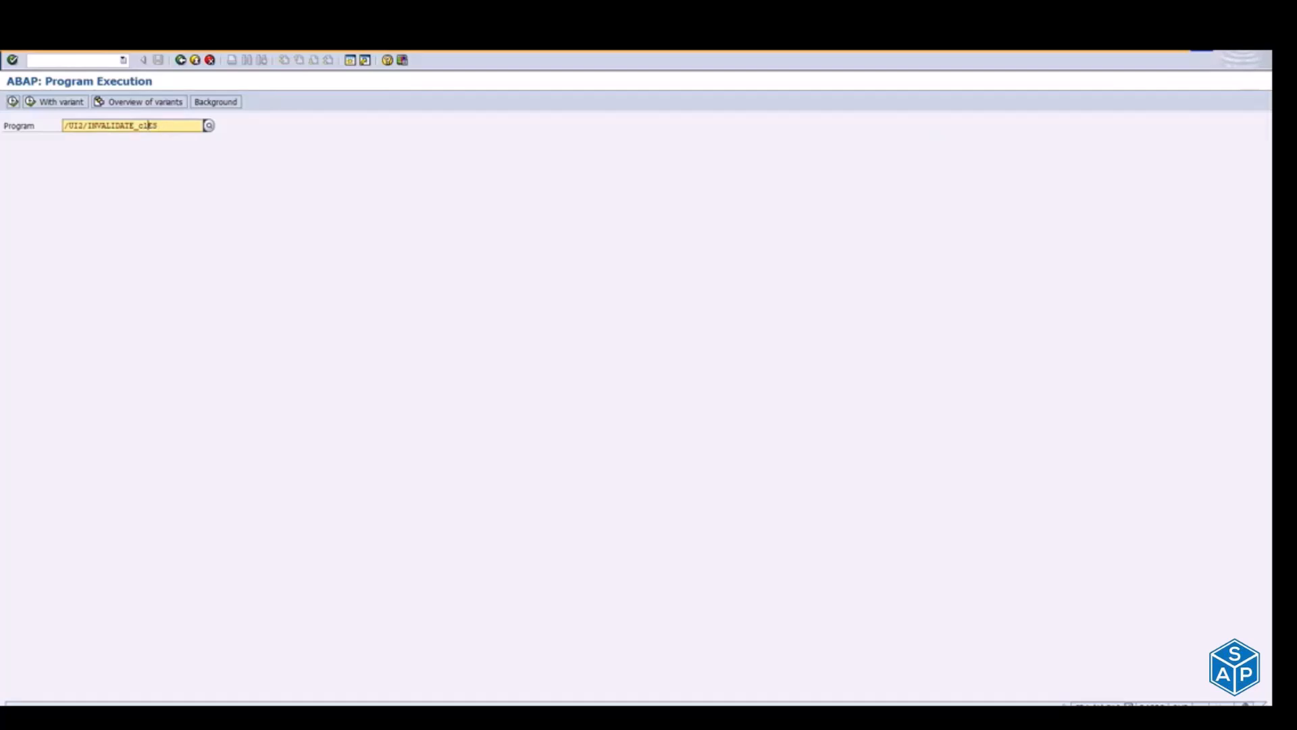
text(ient)
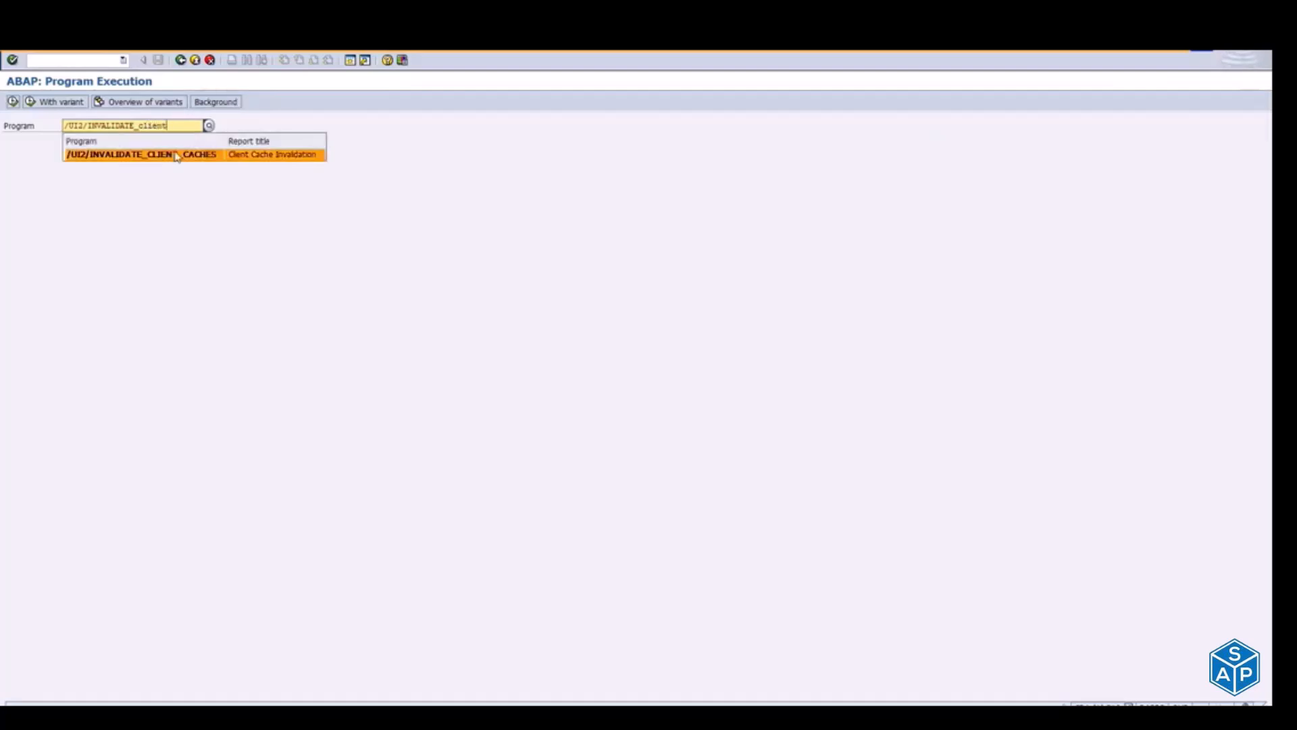
click(177, 154)
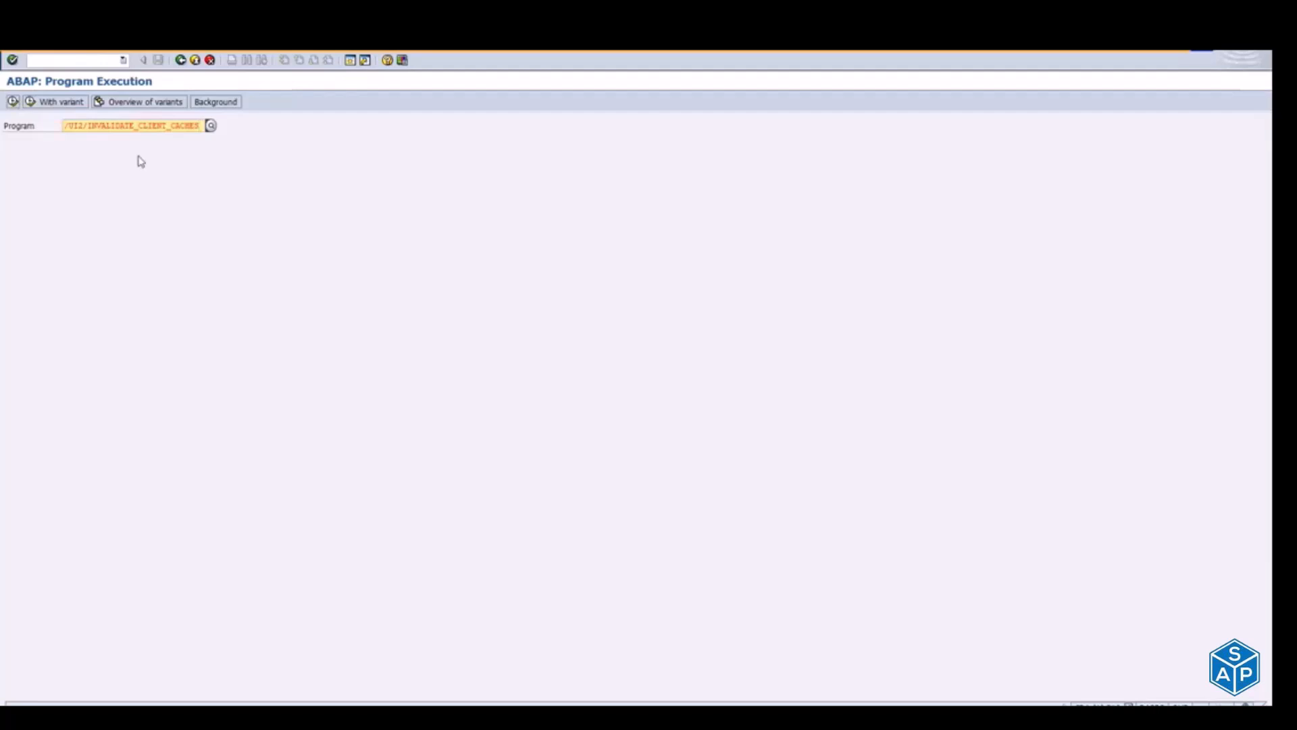
Step: Switch to the Fiori Launchpad Designer in the browser and examine the SalesDisplayDemo group and the designer's URL
key(alt+Tab)
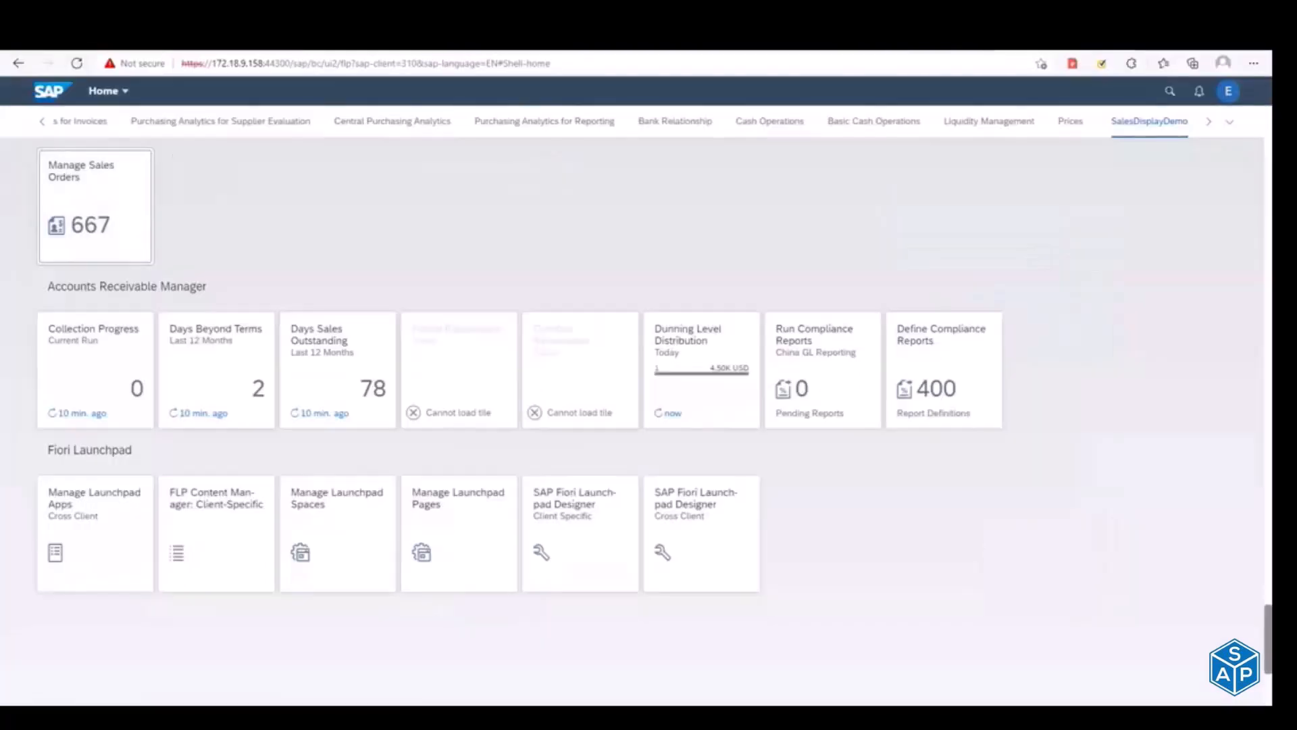
click(933, 38)
drag(212, 64, 559, 78)
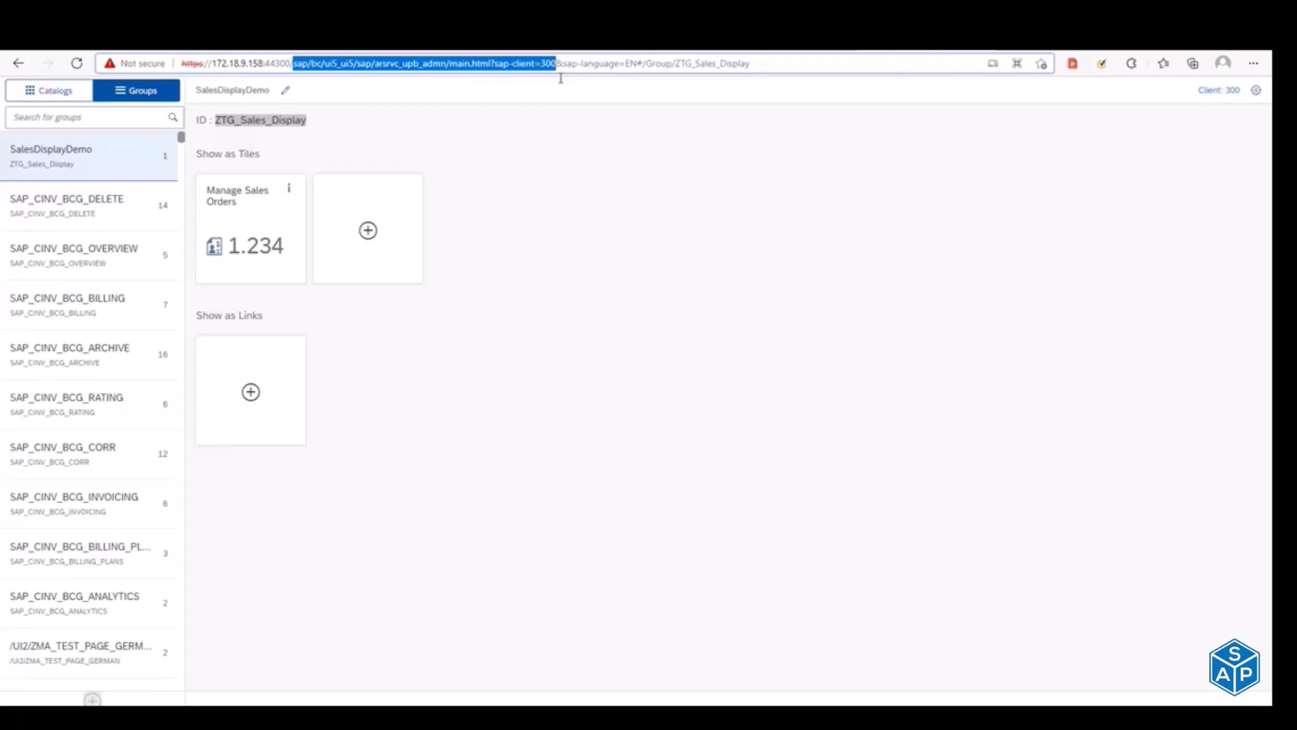
double_click(569, 81)
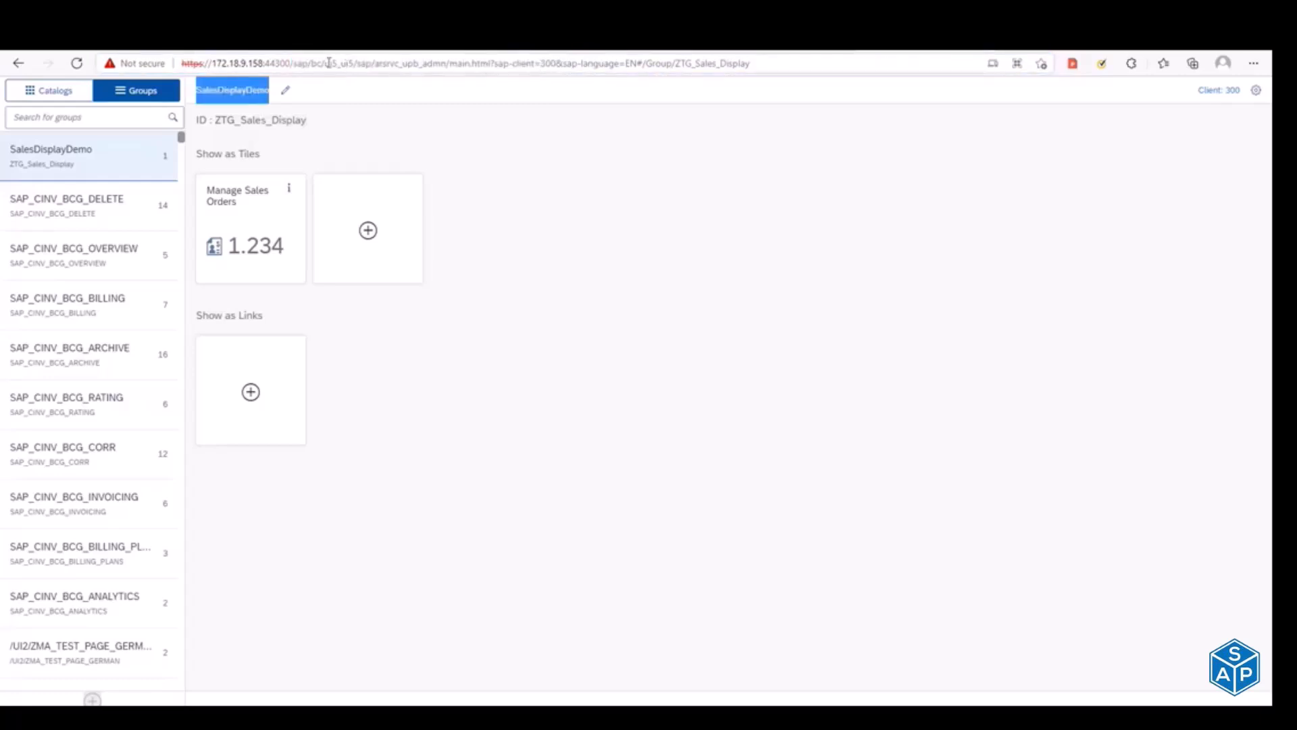
drag(289, 63, 698, 63)
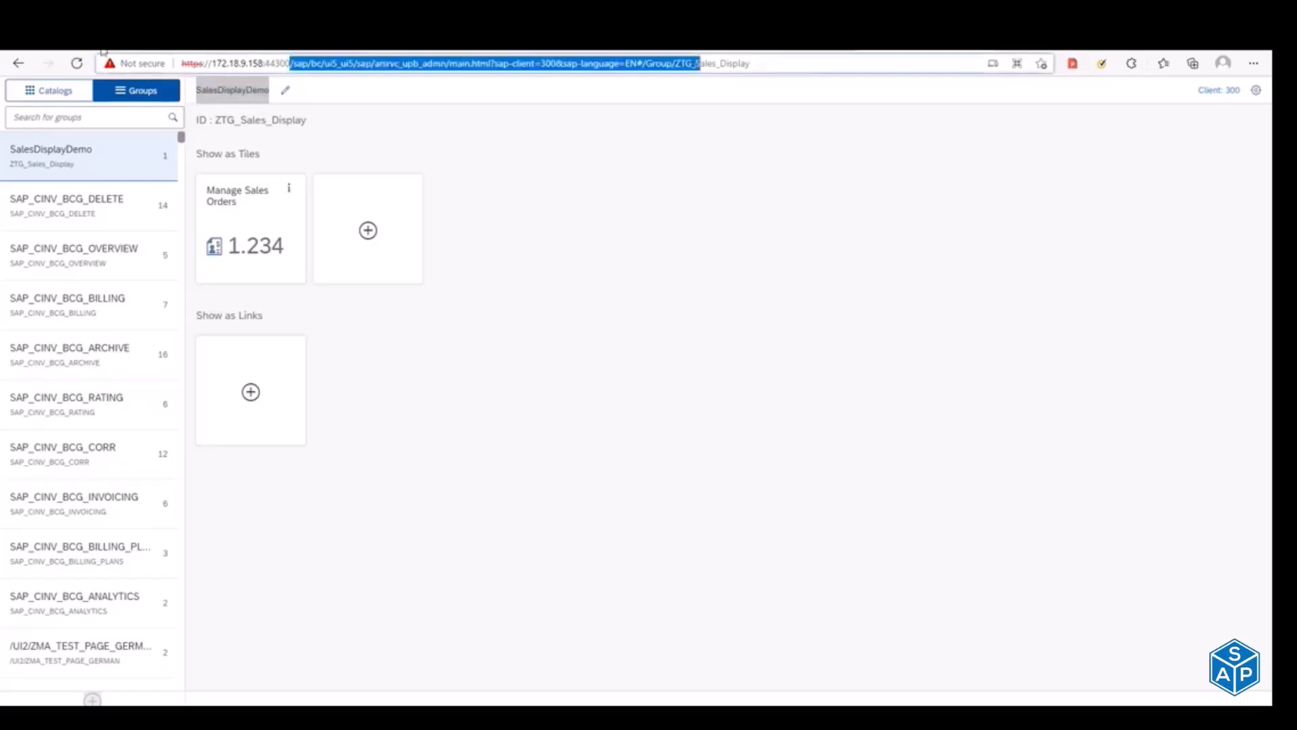
Step: Search the catalogs for ZTC and open the Sales_Report catalog
click(56, 98)
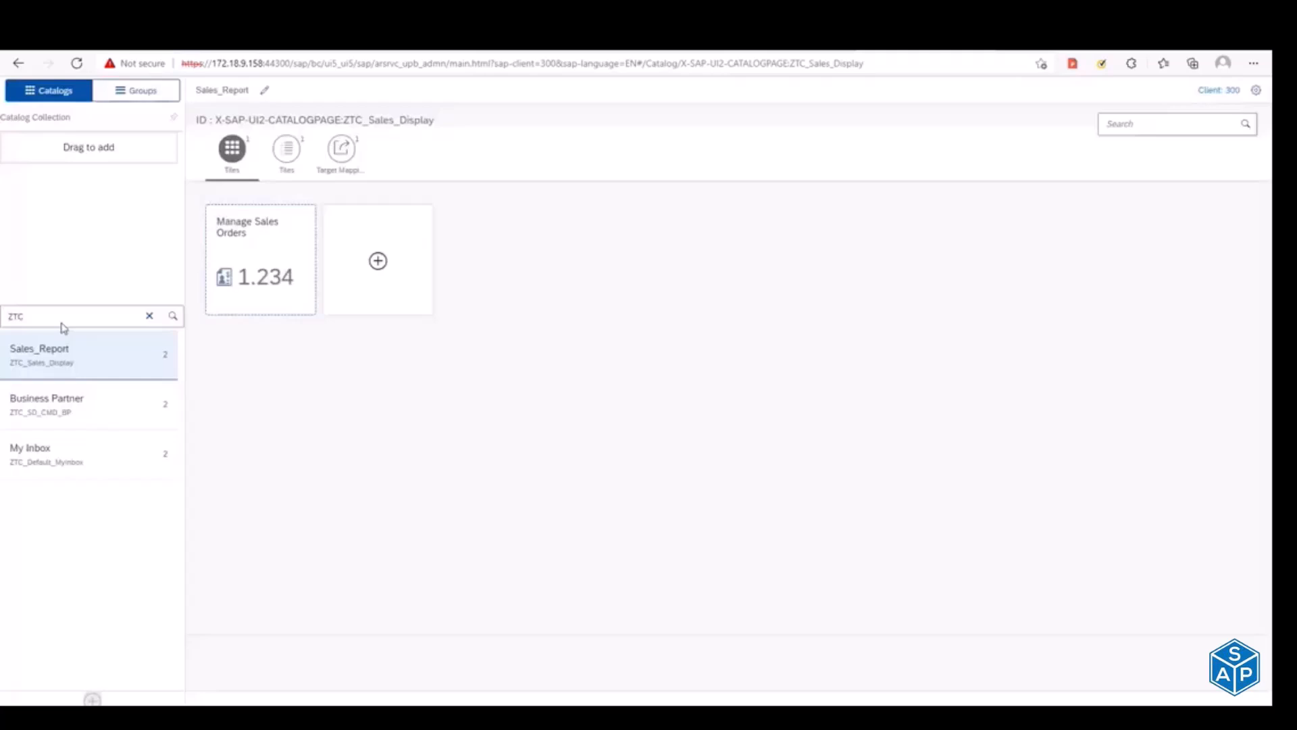
click(62, 320)
key(Return)
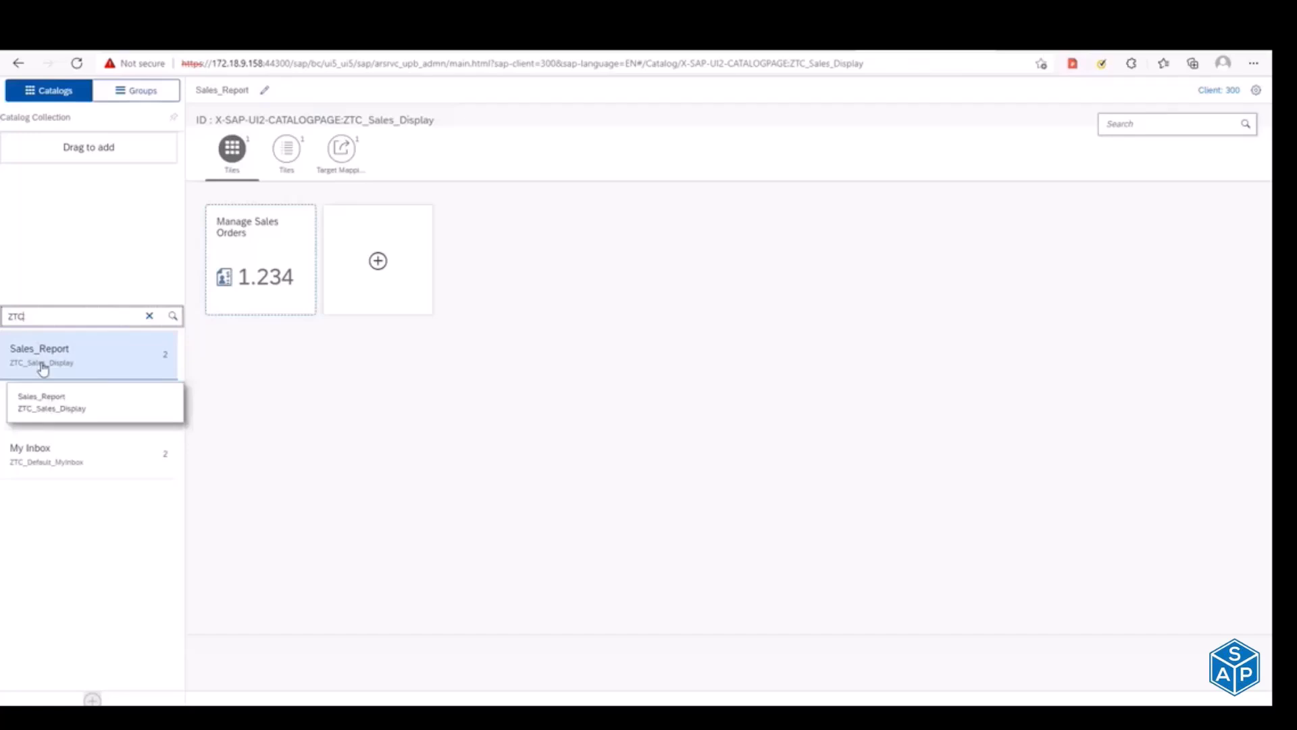
click(82, 368)
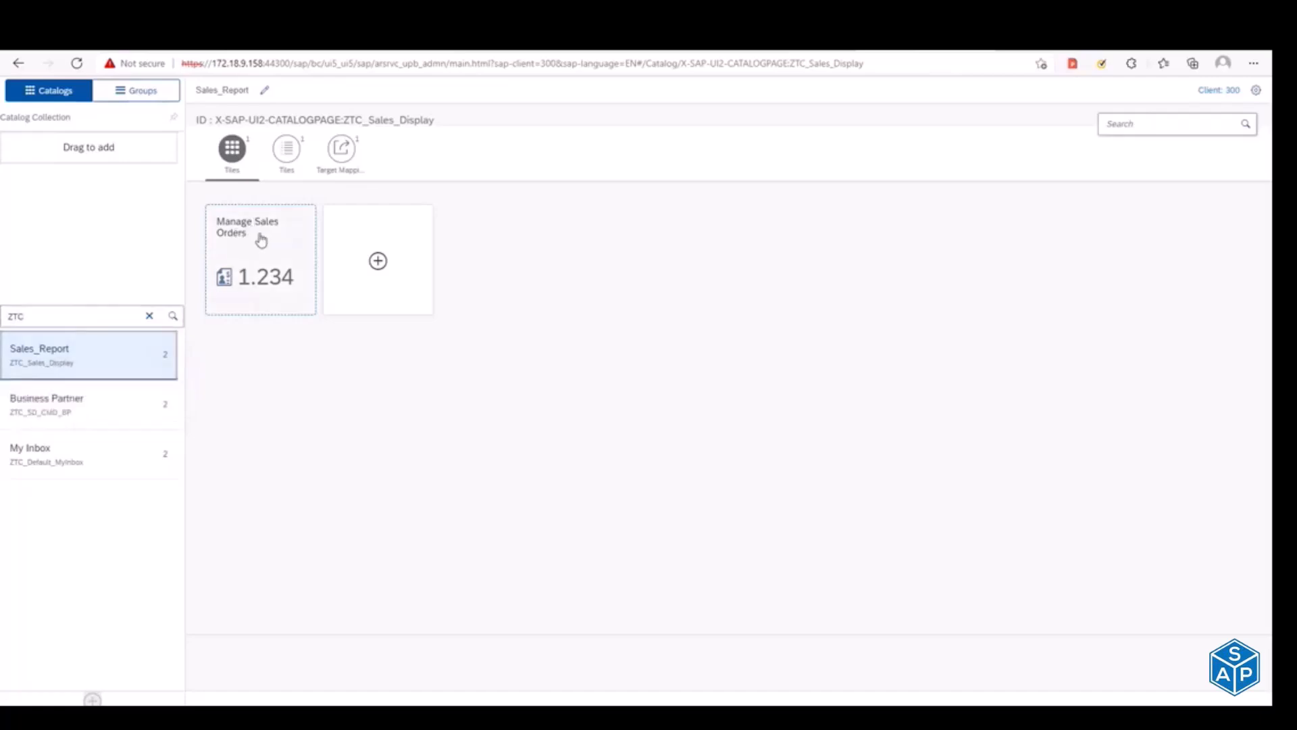
Step: Examine the tile list and the target mapping of the Sales_Report catalog
click(287, 161)
click(341, 160)
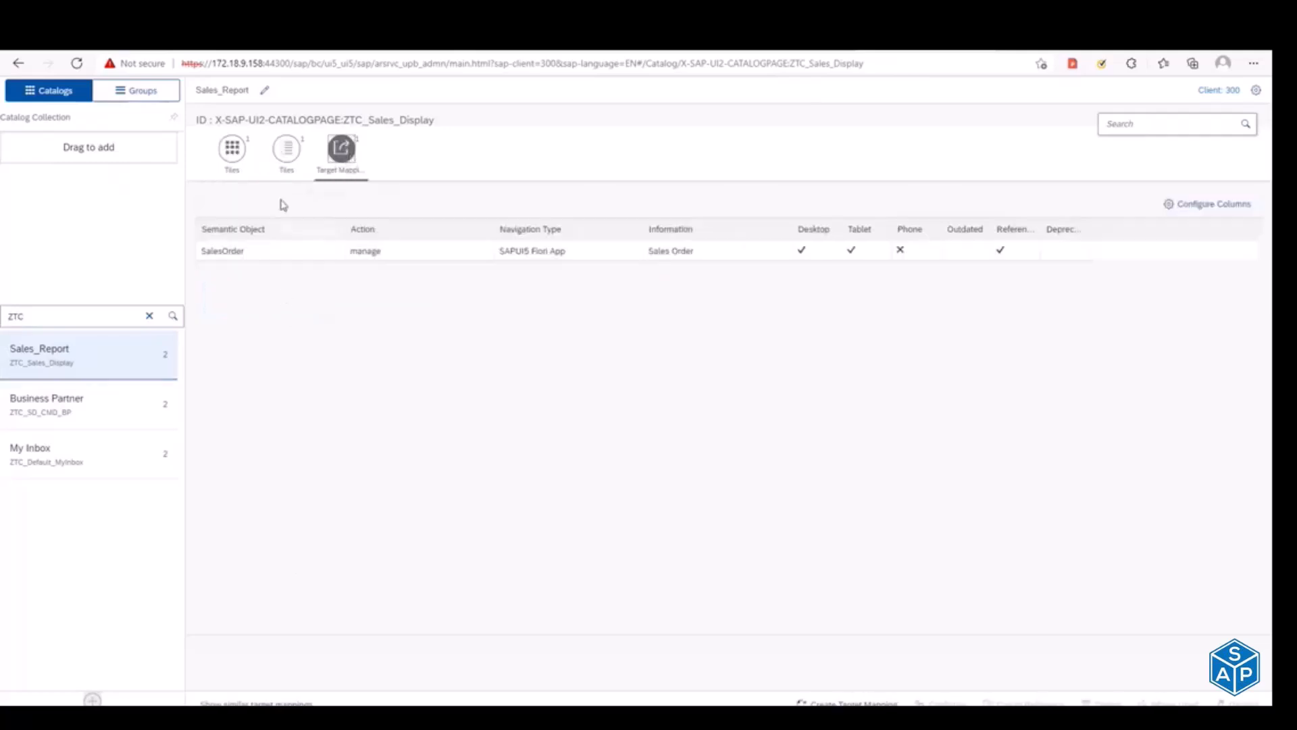
click(287, 163)
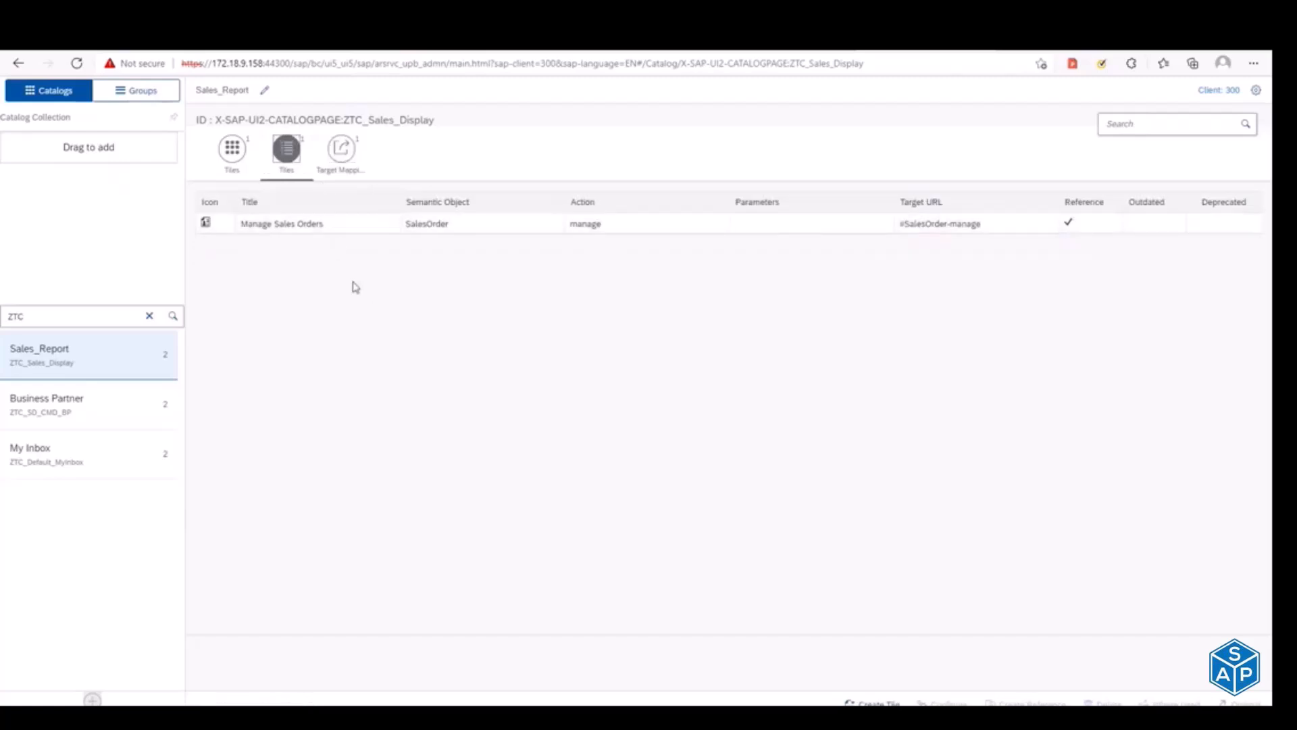
click(344, 163)
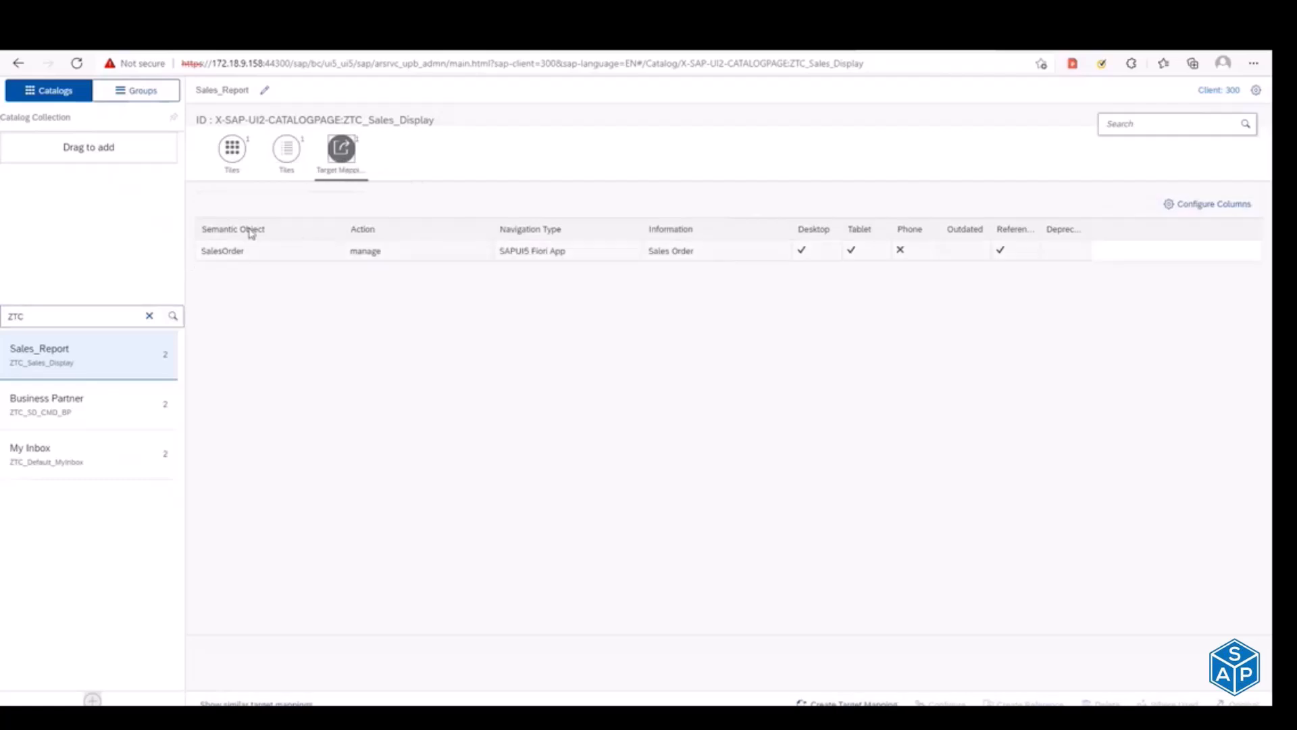
click(286, 153)
Step: Switch to SAP GUI and check the cache invalidation program entered for execution, returning to the Launchpad Designer
key(alt+Tab)
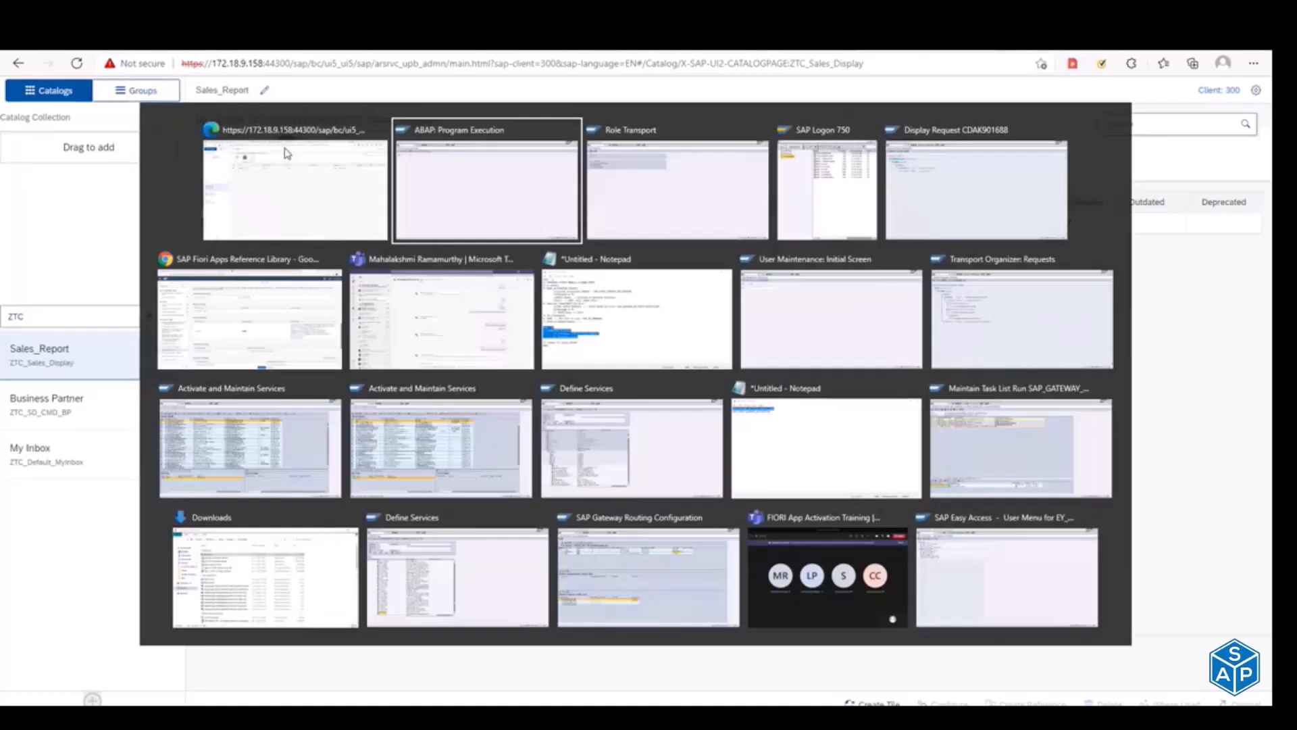
drag(137, 128, 209, 126)
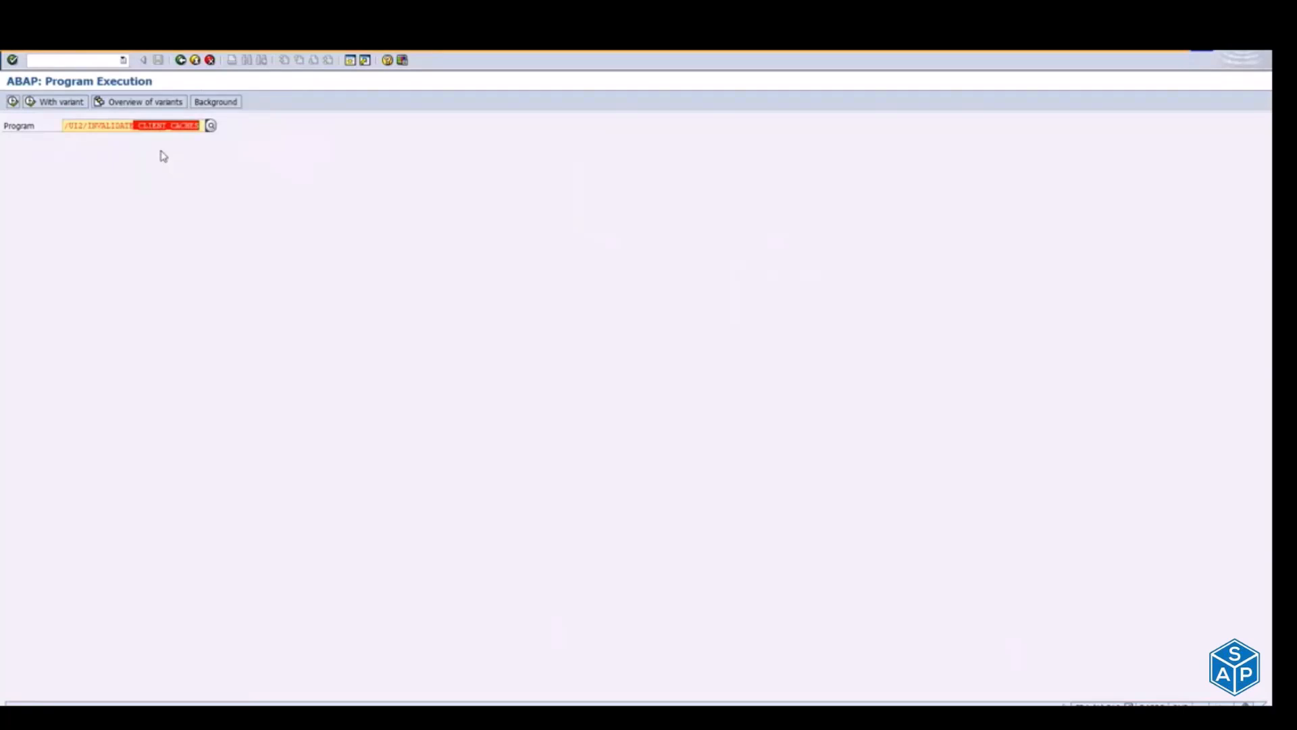
key(alt+Tab)
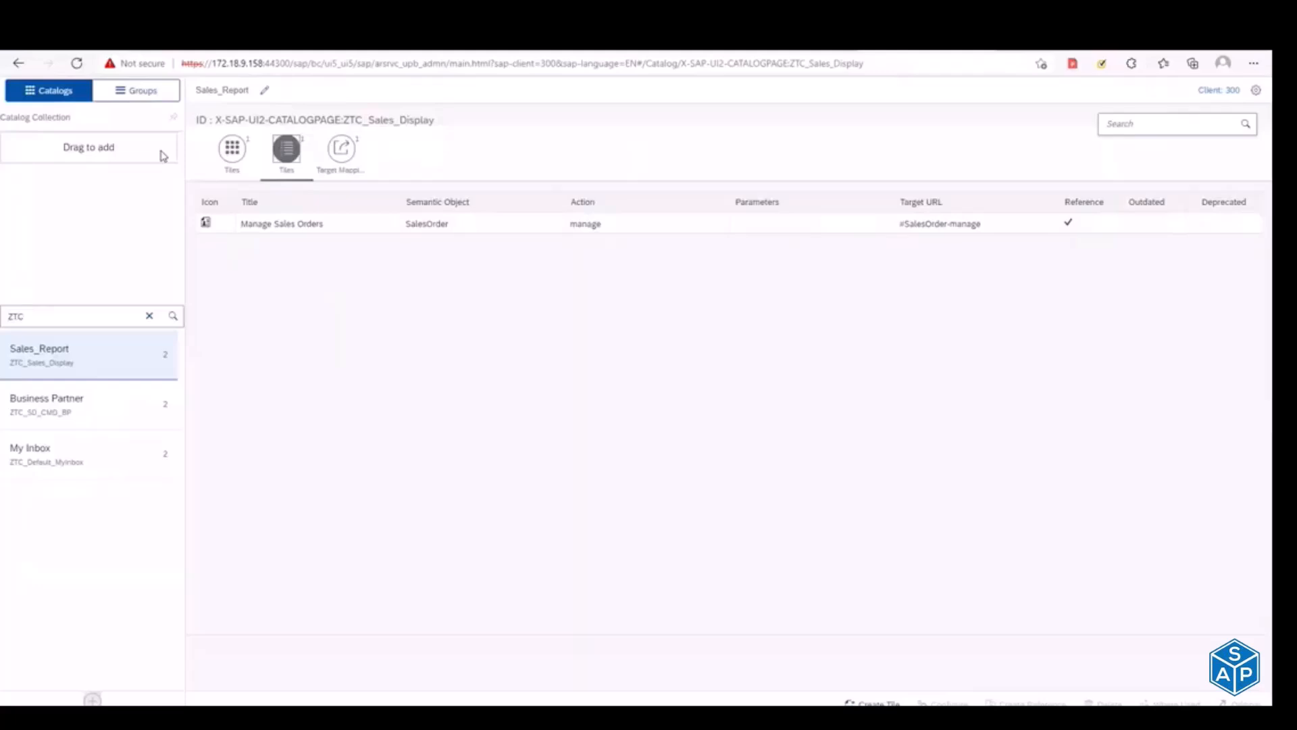
key(alt+Tab)
key(alt+Tab)
key(alt+Tab)
key(alt+Tab)
key(Escape)
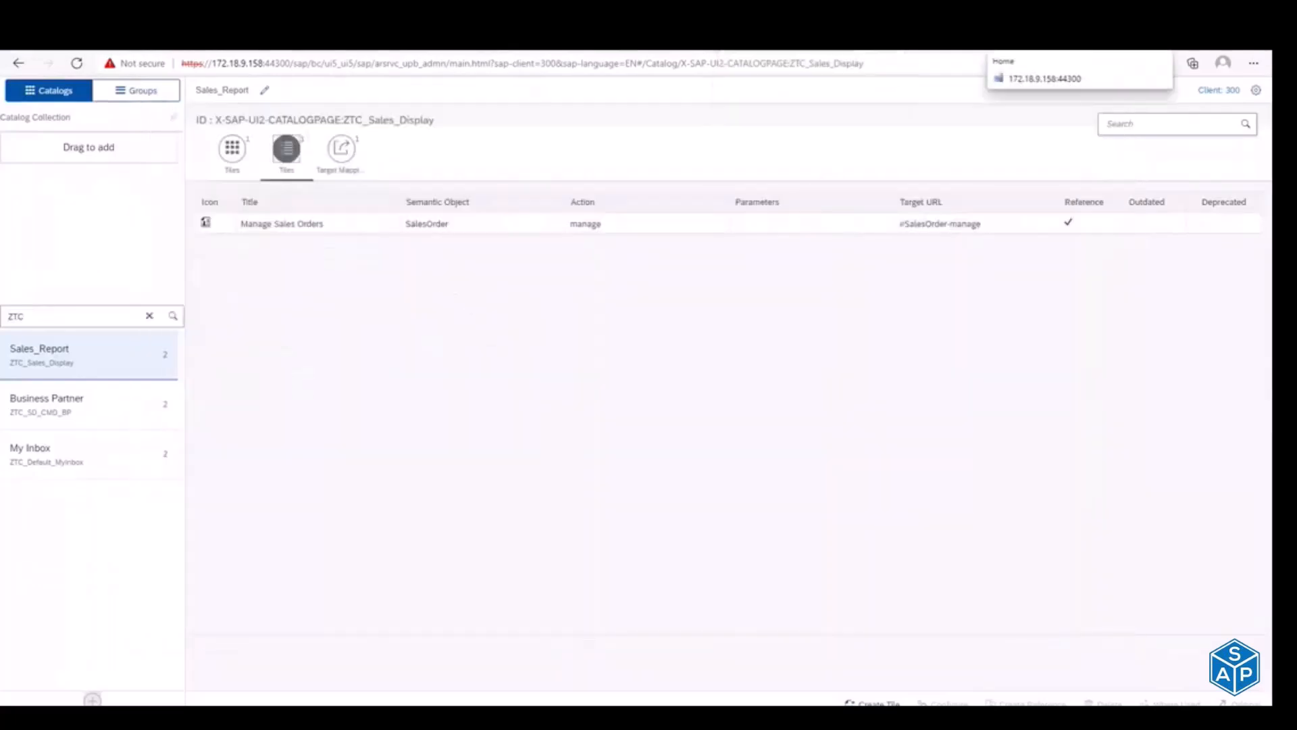
click(1006, 42)
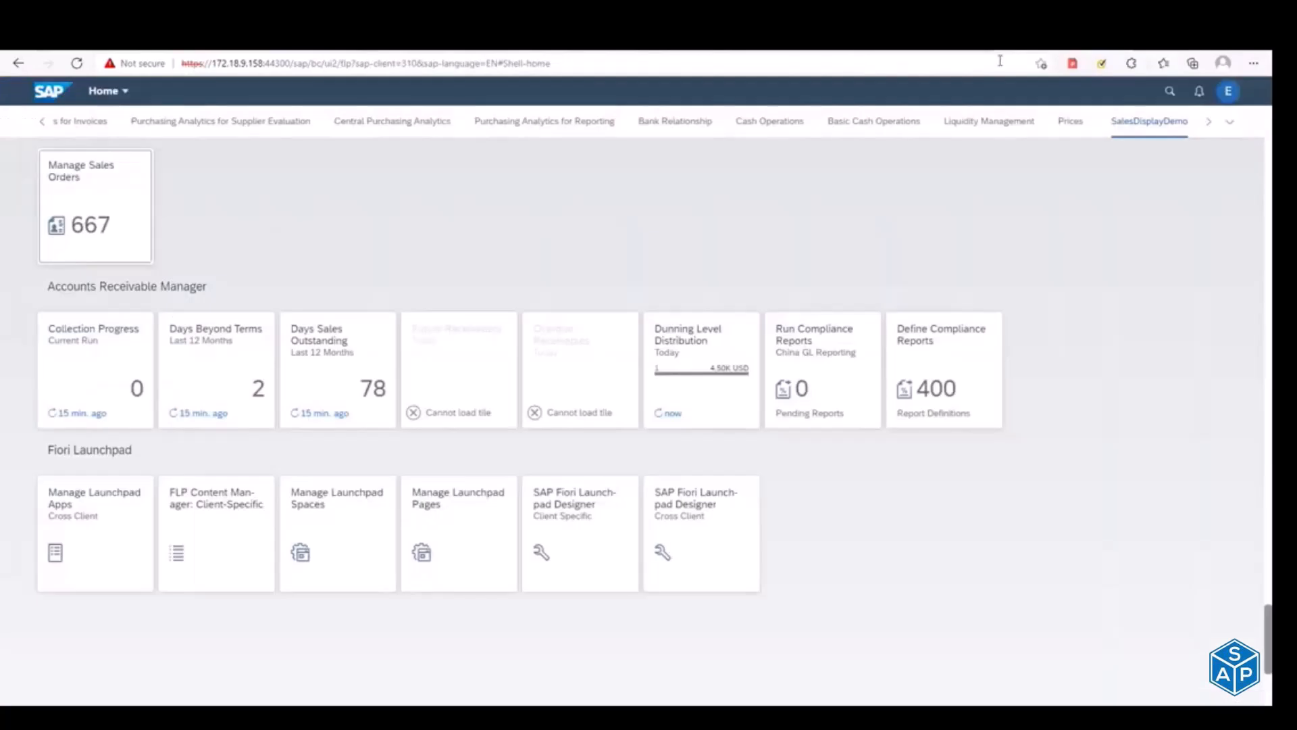
click(895, 51)
click(774, 52)
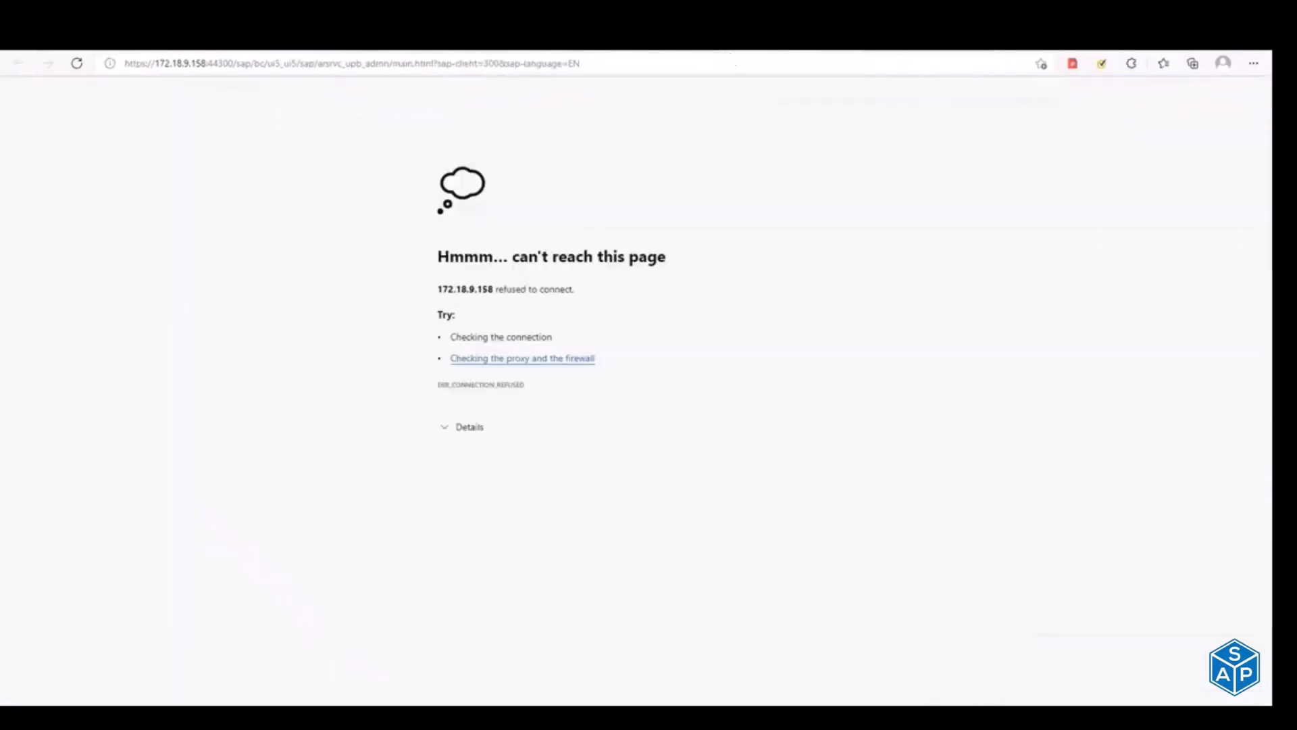
click(901, 53)
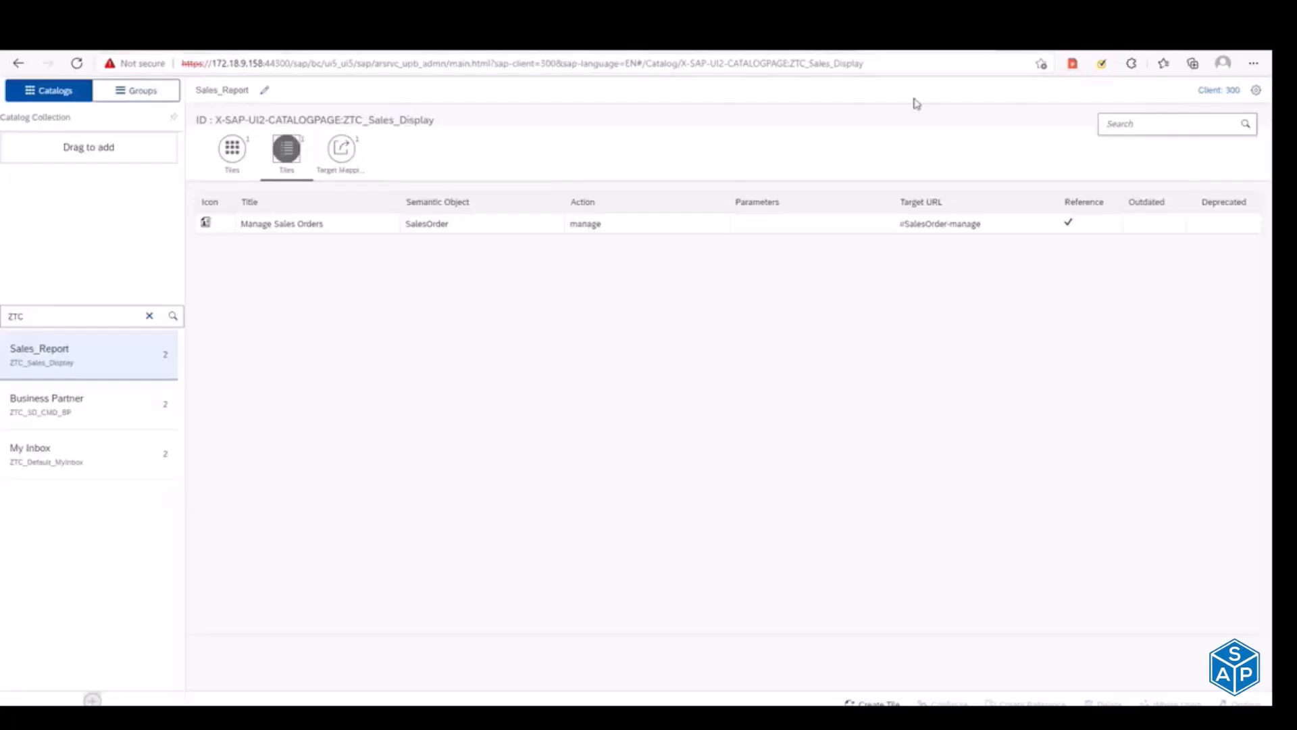
Step: Switch to the Notepad notes and review the Step 1 items on mass activation and specific task/ODATA services
key(alt+Tab)
key(alt+Tab)
key(alt+Tab)
key(alt+Tab)
key(alt+Tab)
key(alt+Tab)
key(alt+Tab)
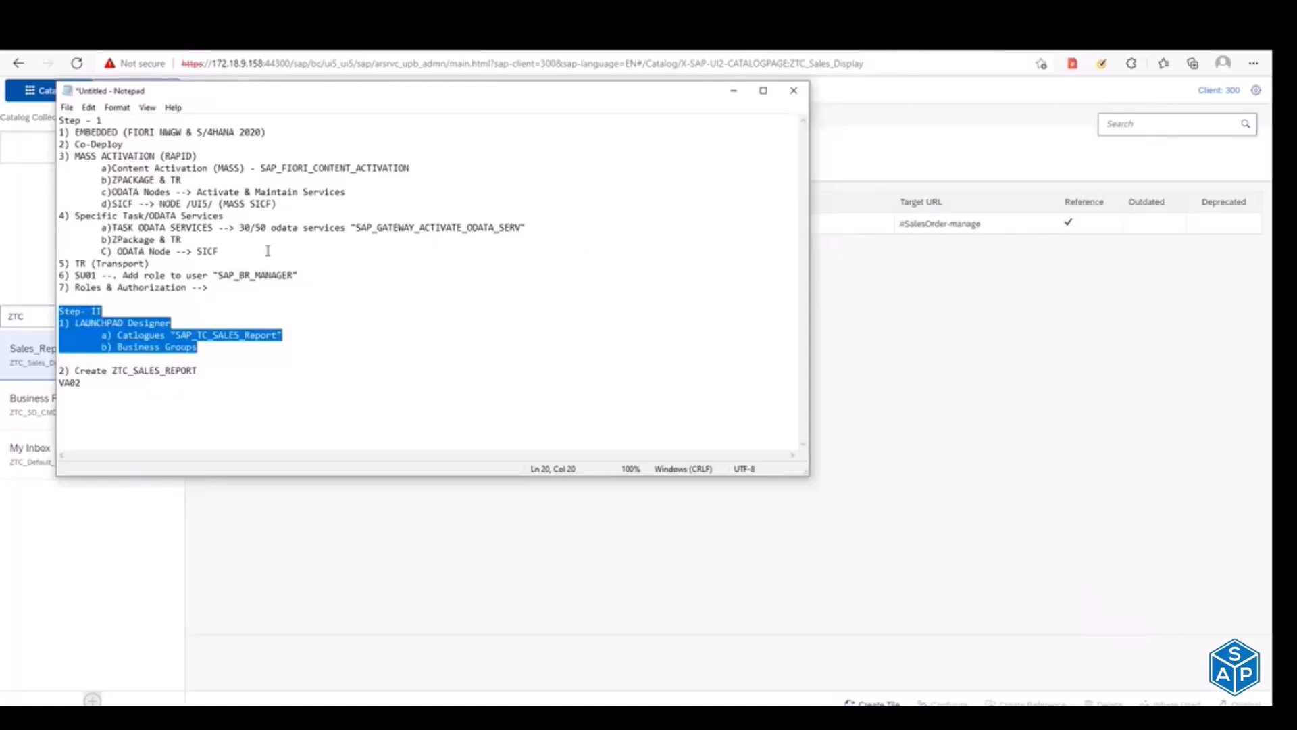
click(241, 250)
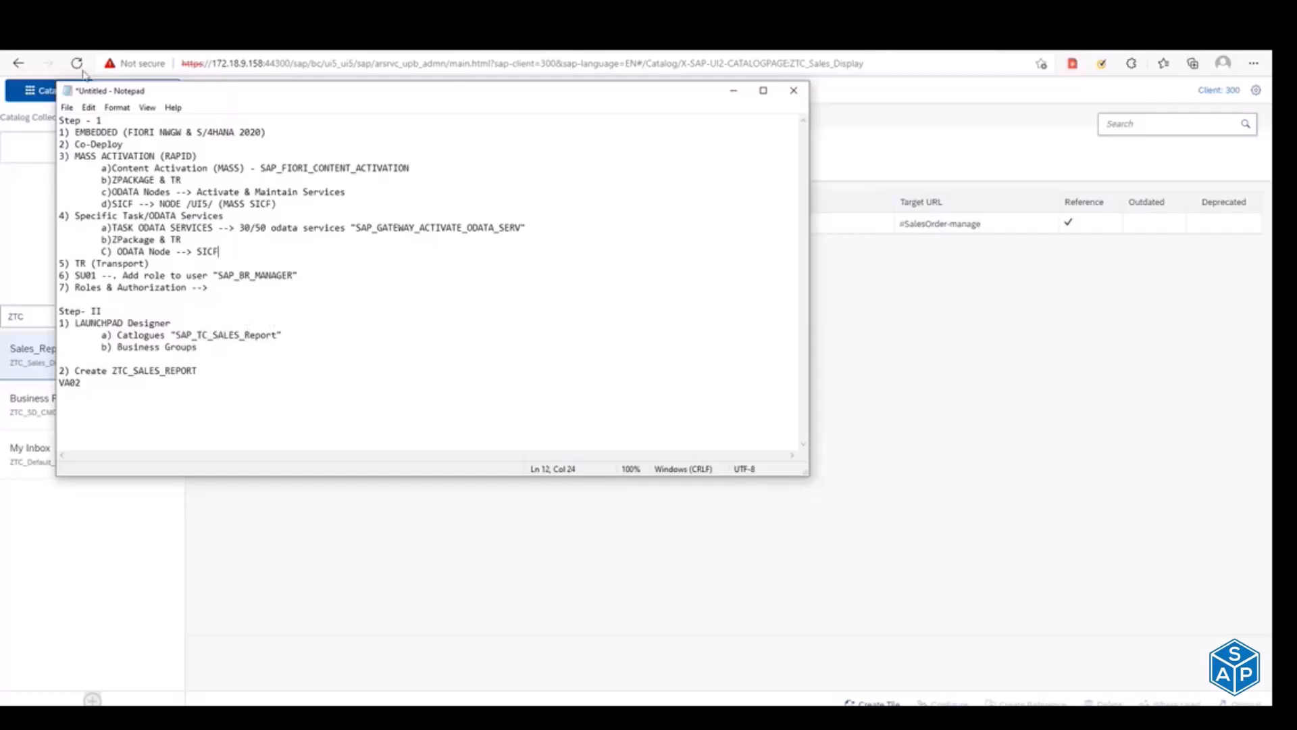
drag(79, 132, 191, 135)
drag(75, 144, 300, 209)
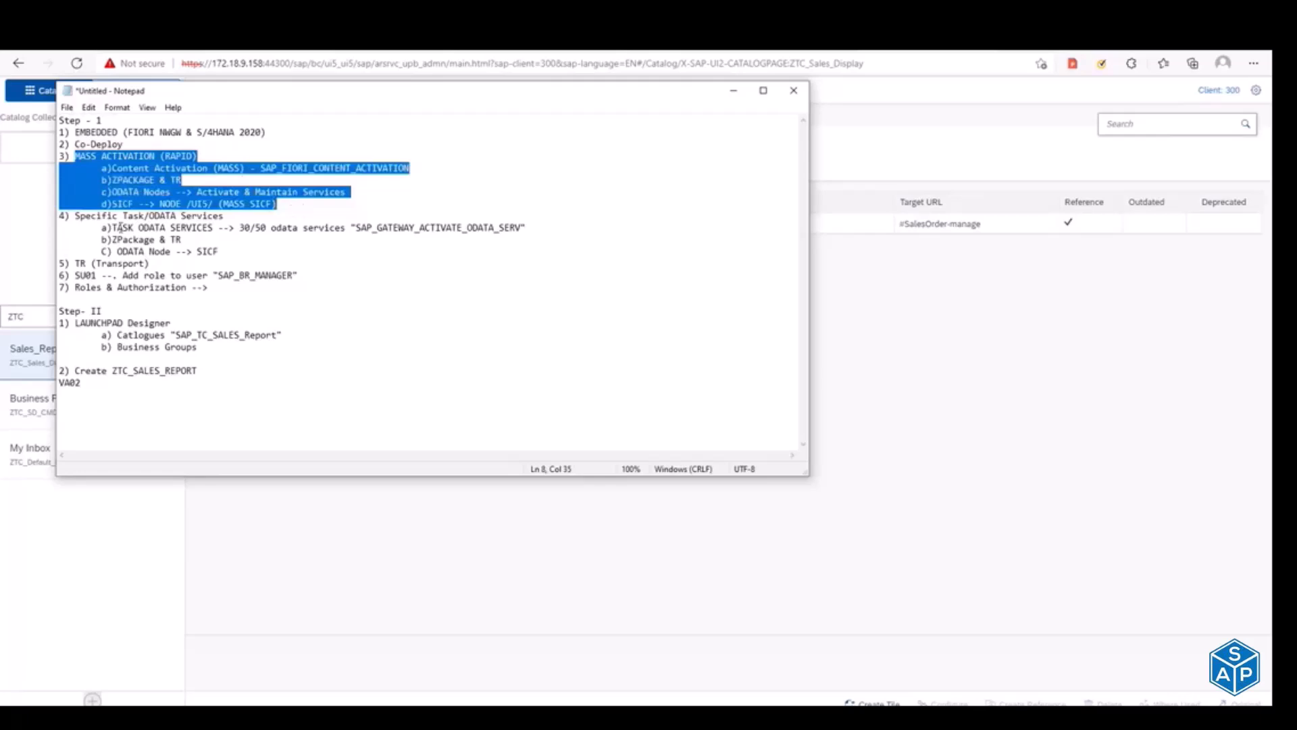
click(75, 217)
drag(76, 217, 237, 247)
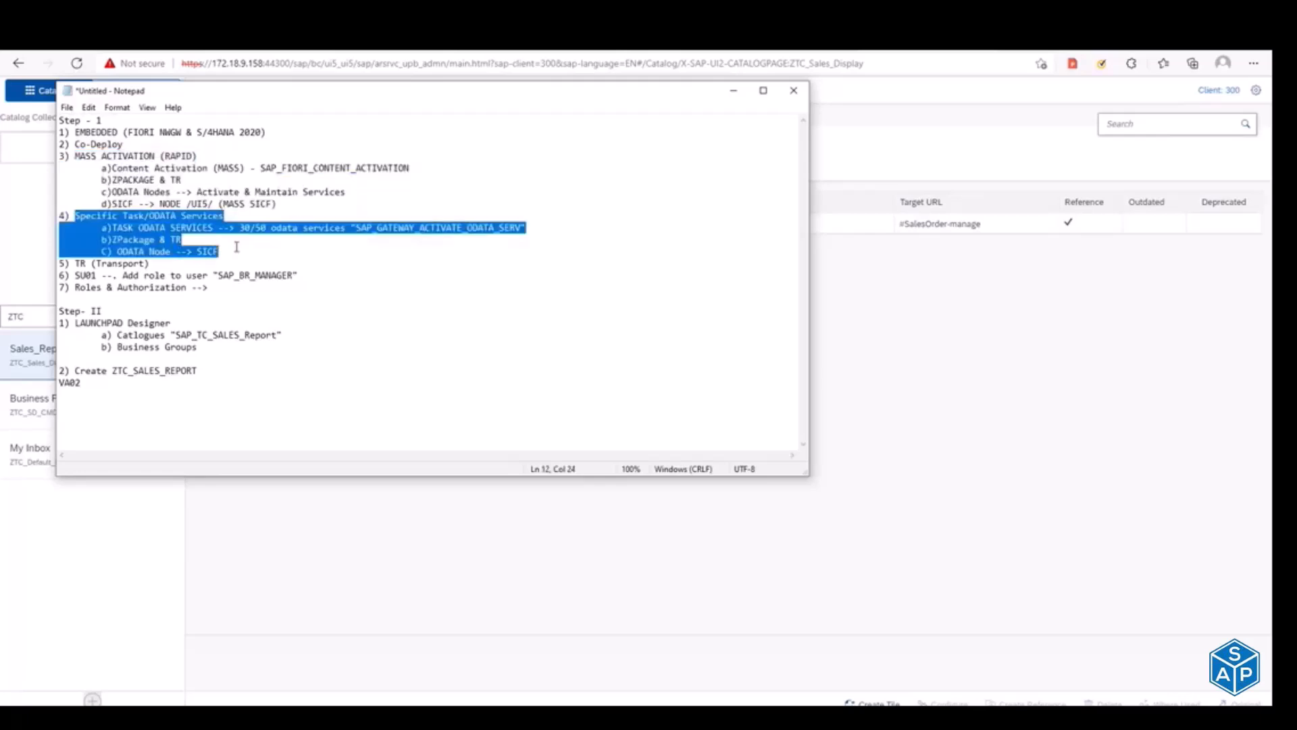
Step: Add the line "5) Manual ODATA Service Activation" below the "ODATA Node --> SICF" line
click(236, 247)
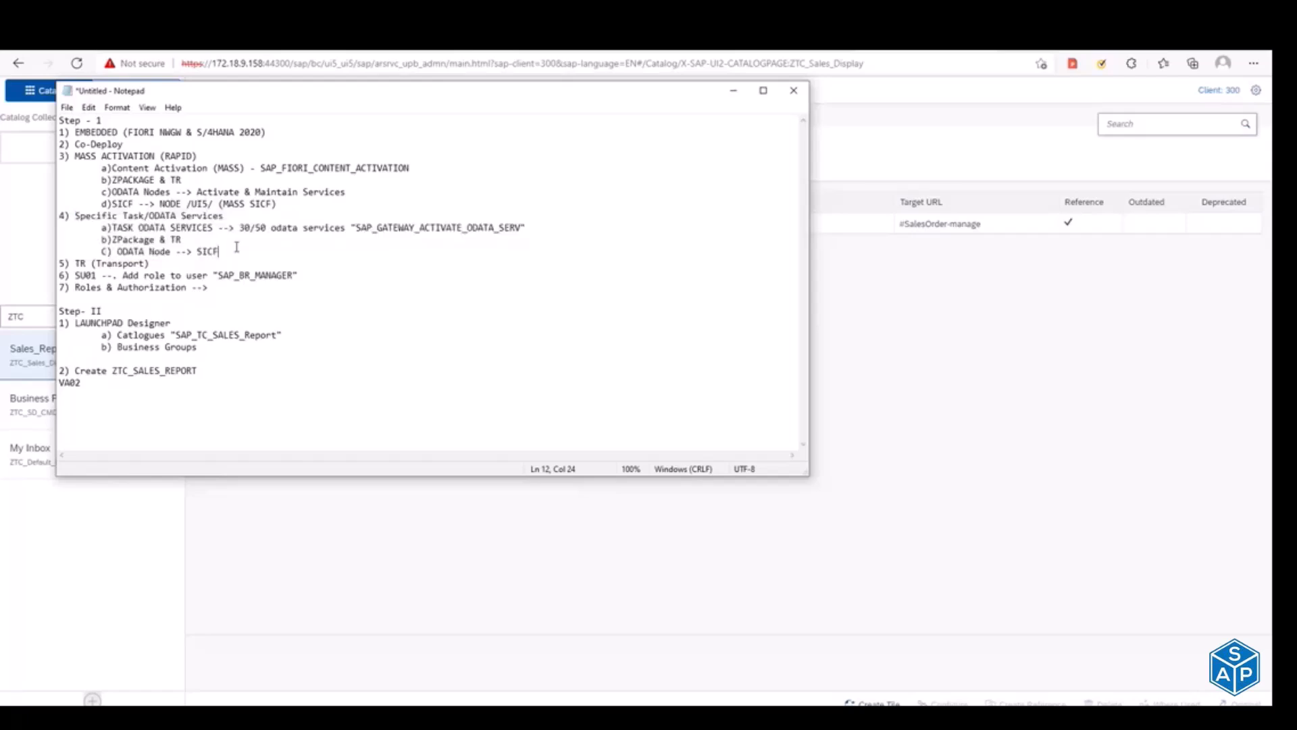
key(Return)
text(5))
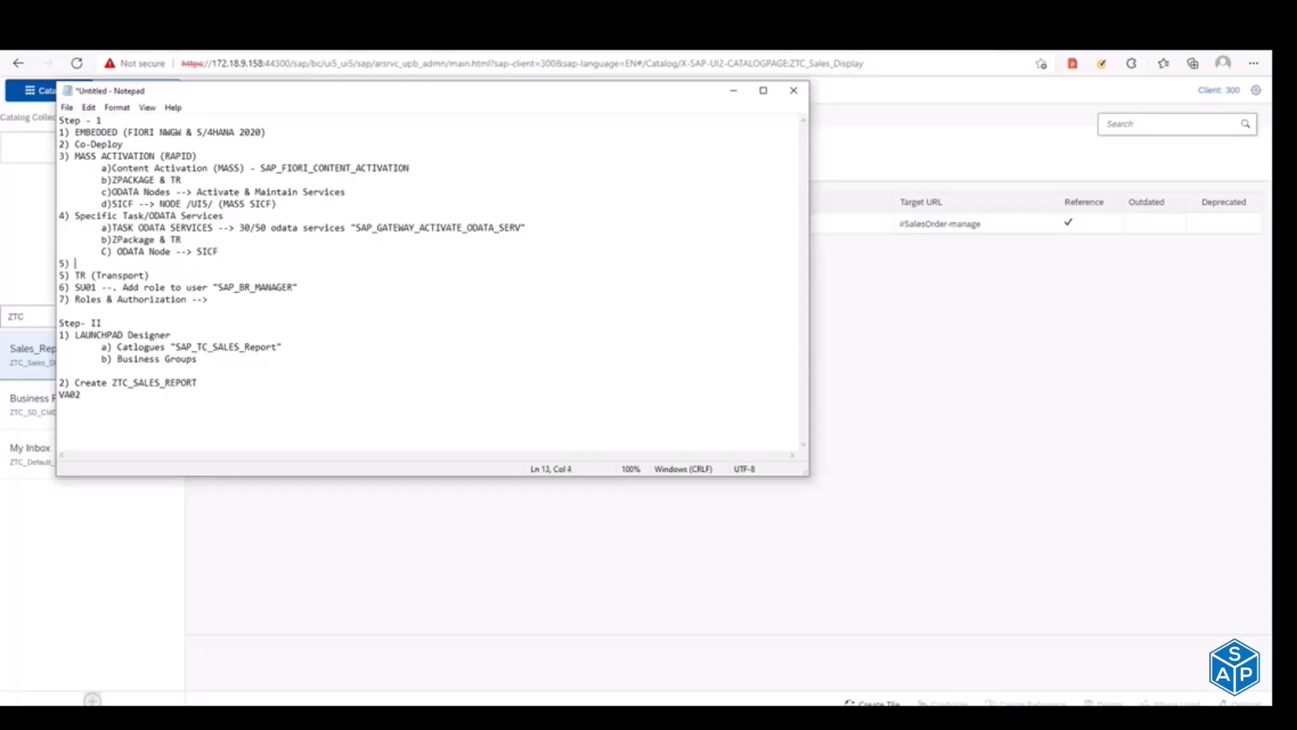
text( Manual ODATA Service Activatio)
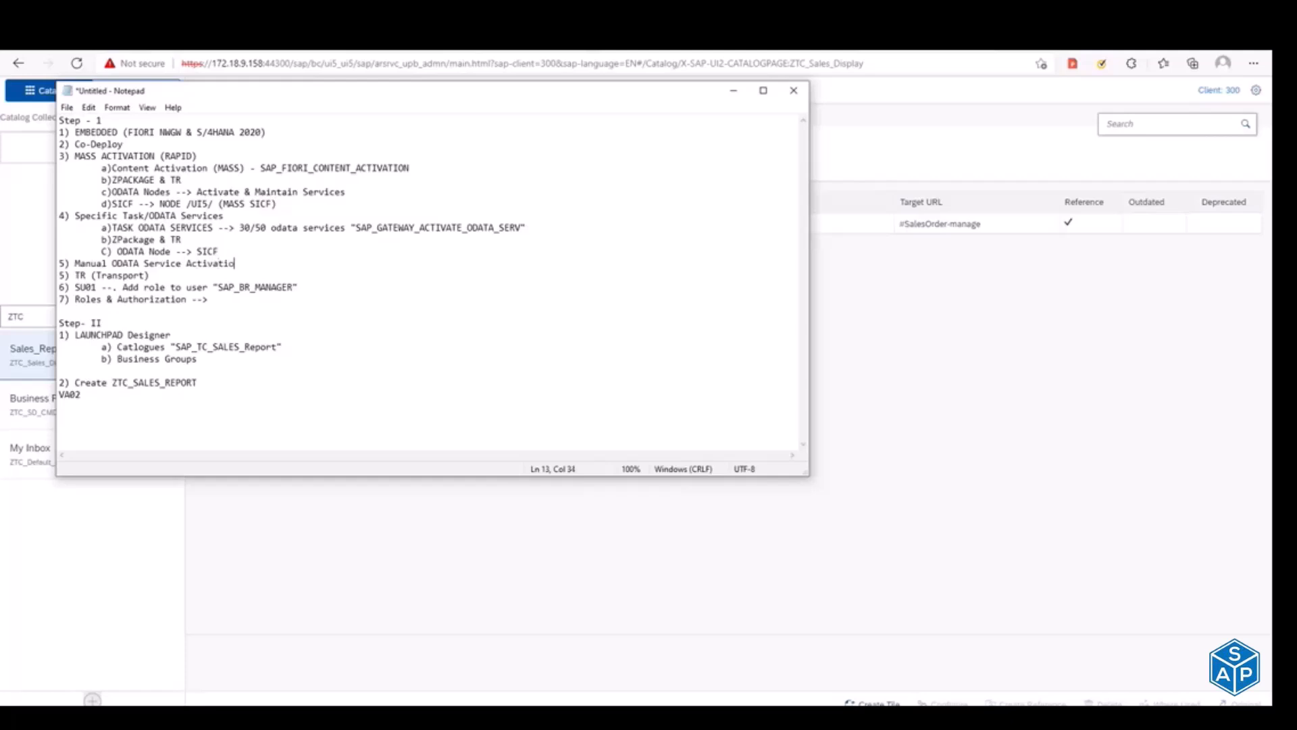
text(n ()
text(Prefer if )
text(its )
text(o)
text(nly 5 to)
Step: Append "(Prefer if its only 10 services)" to the Manual ODATA Service Activation line
key(BackSpace)
key(BackSpace)
key(BackSpace)
key(BackSpace)
text(10 services))
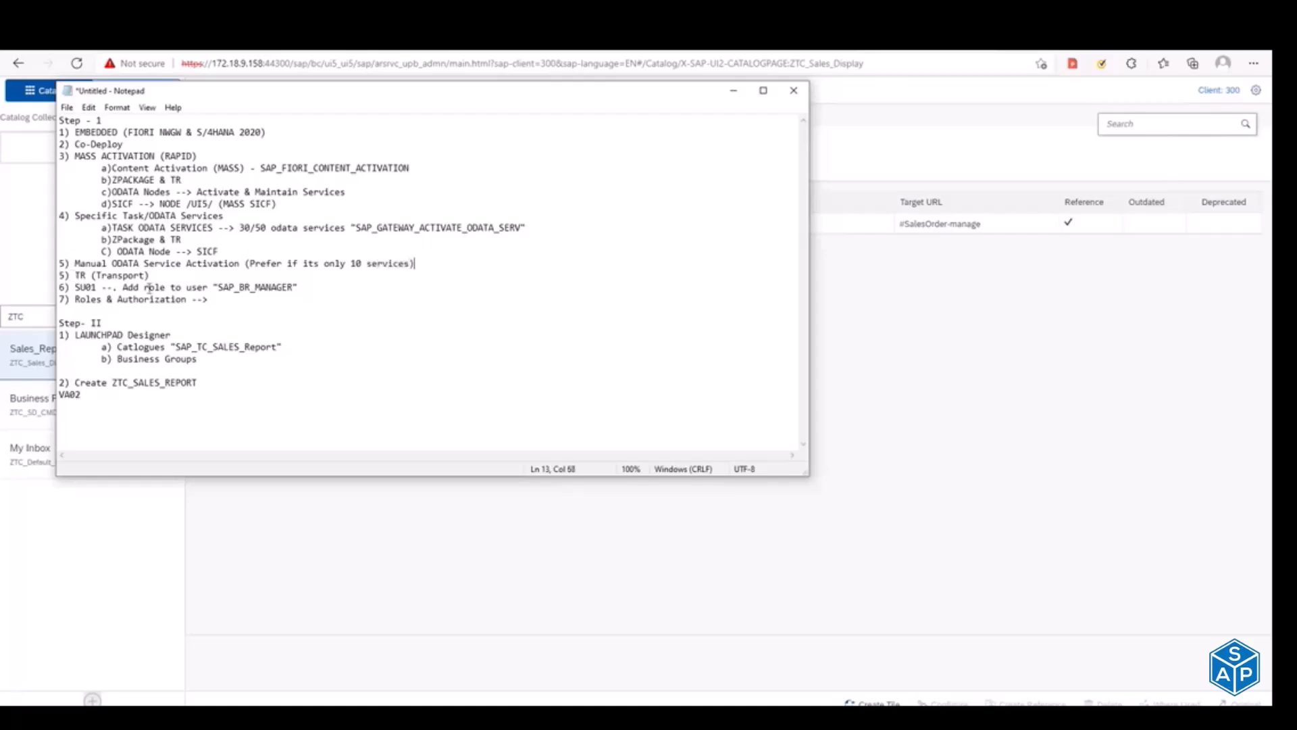
Step: Append "- Should be followed for any changes" to the TR (Transport) line
click(163, 277)
text(- Should be followed for any changes)
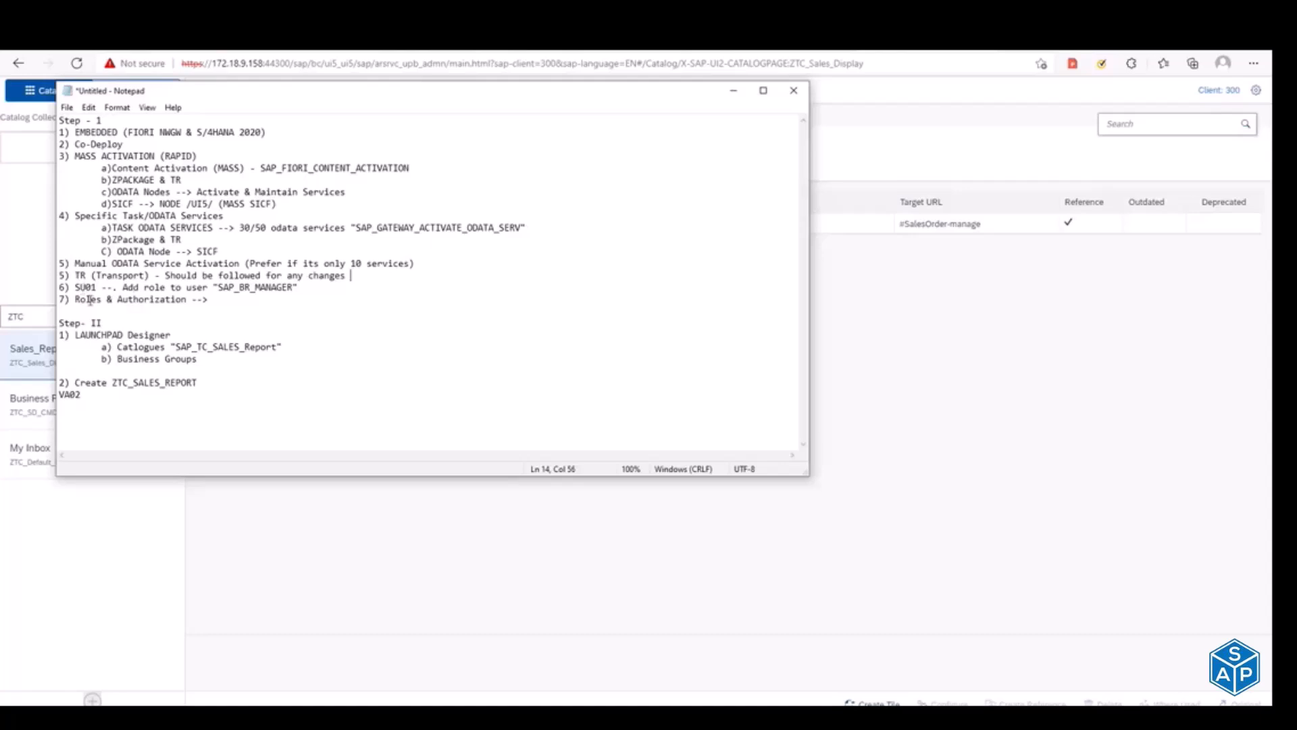
Step: Review the Step 1 and Step II sections, and replace the VA02 line with "3) Create ZTG_SALES_REPORT"
click(104, 300)
drag(209, 300, 8, 105)
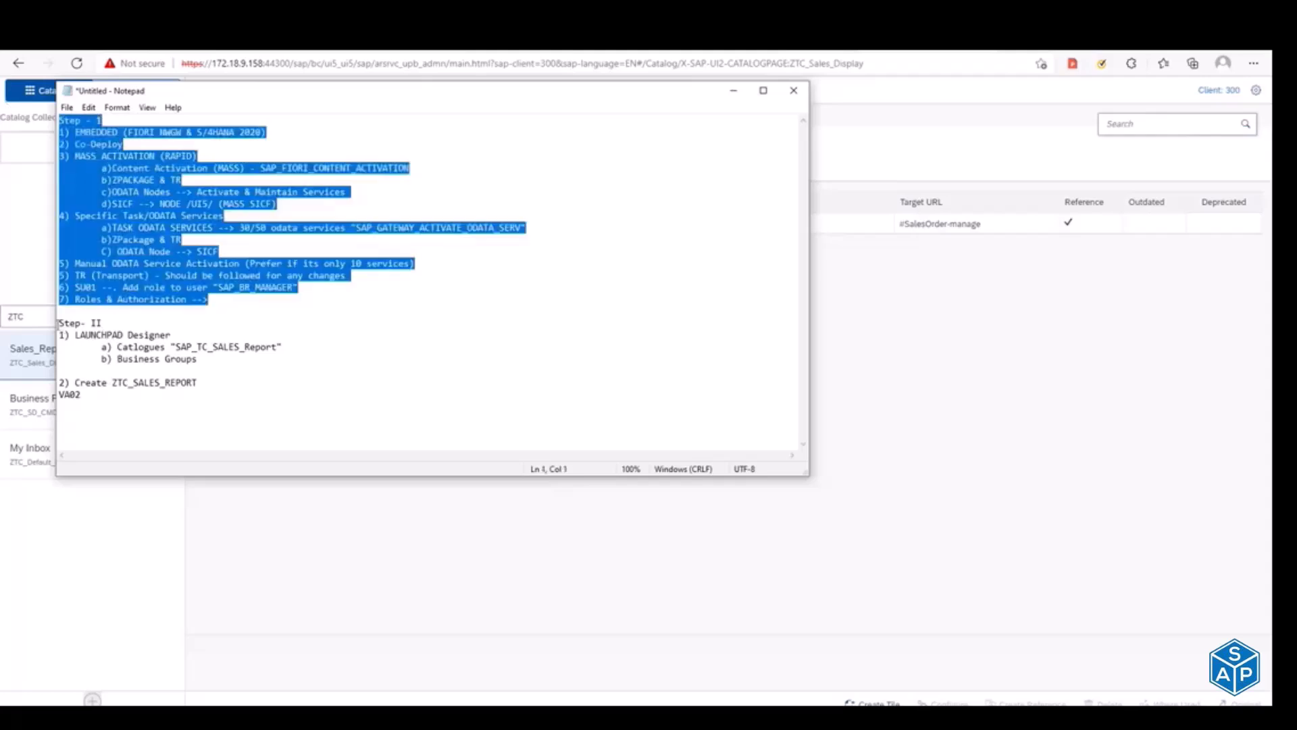
drag(58, 323, 232, 433)
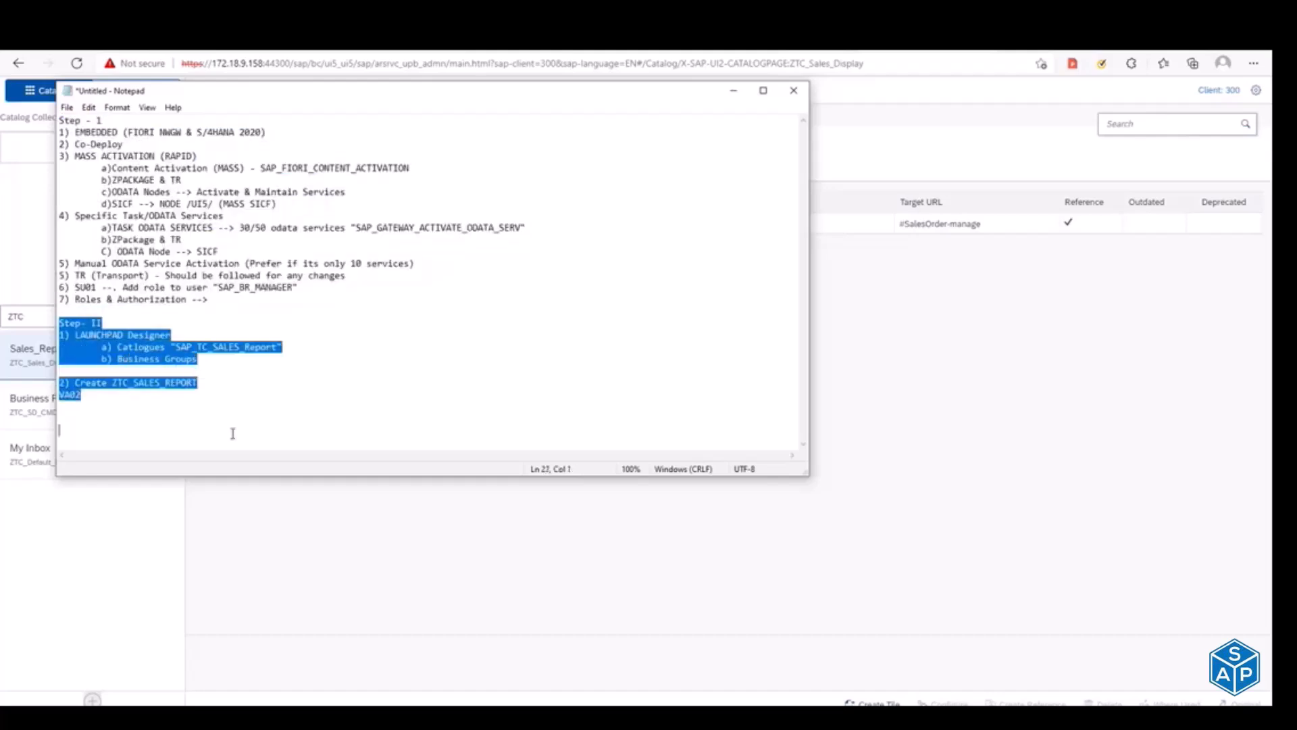
click(89, 398)
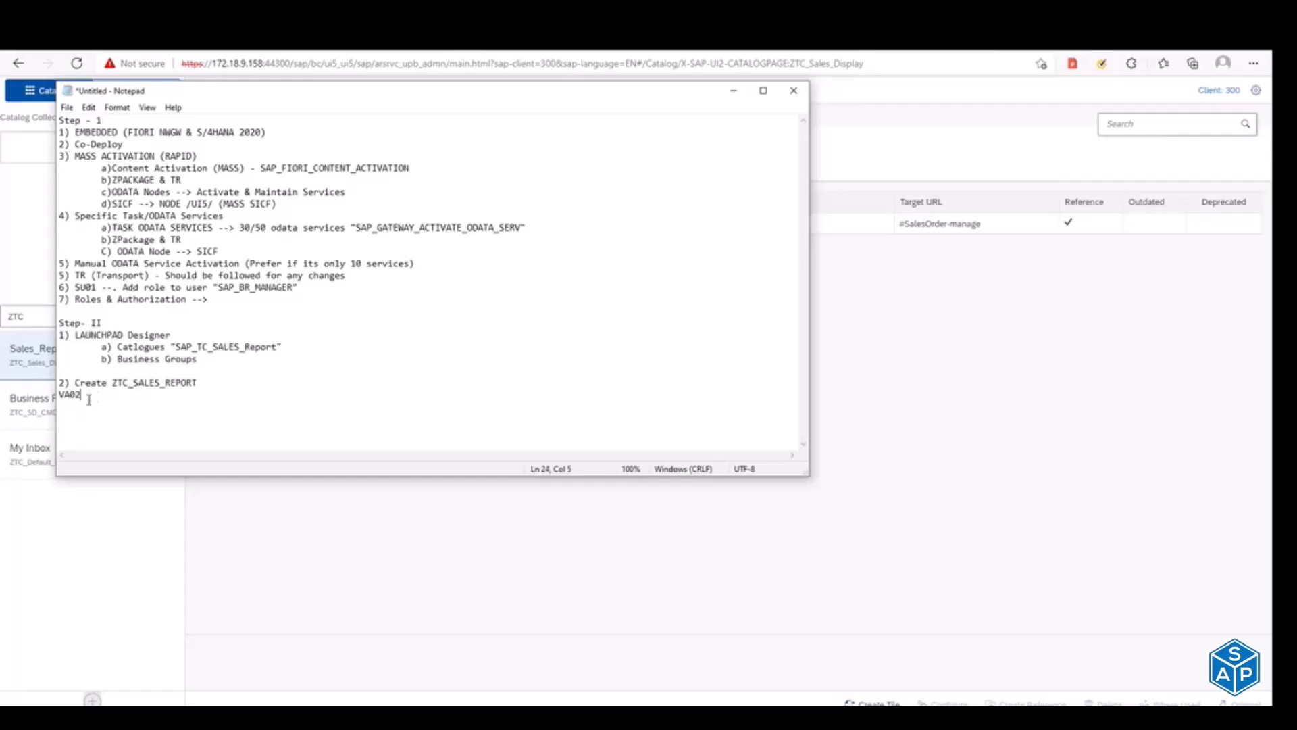
key(BackSpace)
key(BackSpace)
key(BackSpace)
key(BackSpace)
text(3)
text() Create )
text(ZTC_)
text(SALES_REPO)
text(RT)
Step: Append "(Techincal Catlogue)" to the ZTC_SALES_REPORT line
click(215, 382)
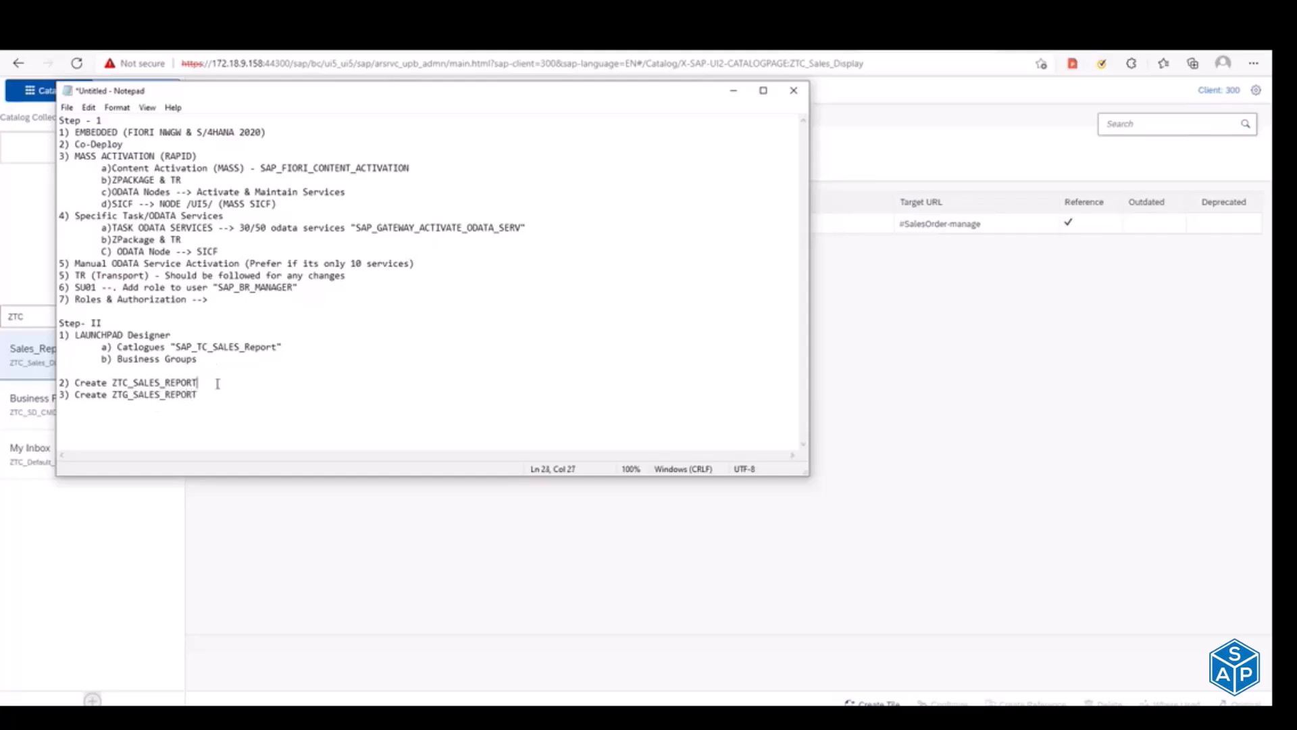
text((Techincal Catlogue))
Step: Append "(Technical Business Group)" to the ZTG_SALES_REPORT line
key(Down)
text((Technical Business)
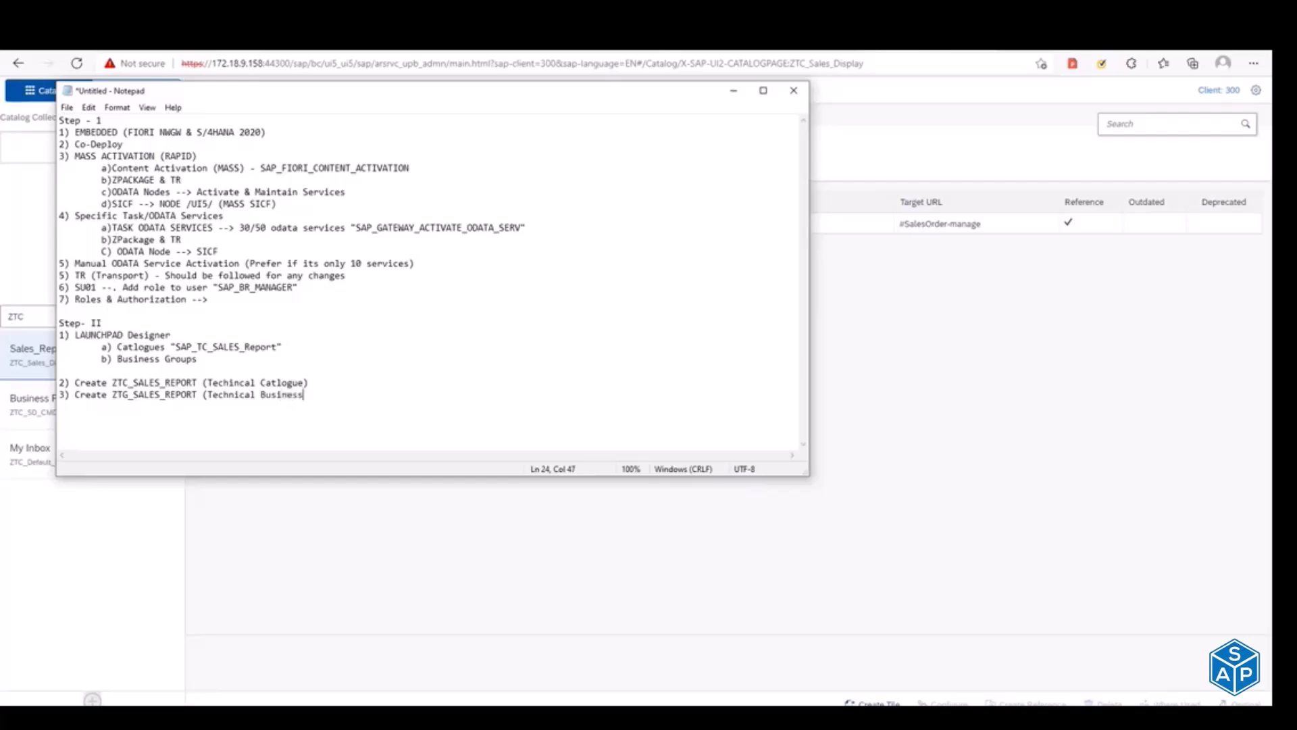
text( Group_)
text())
Step: Add the line "4) Create ROLE (PFCG)" below the ZTG_SALES_REPORT line
key(Return)
text(3)
key(BackSpace)
text(4) Create ROLE (PFCG))
Step: Add the line "5) Assign the created ZTC & ZTG" below the role creation line
key(Return)
text(5) Assign the created)
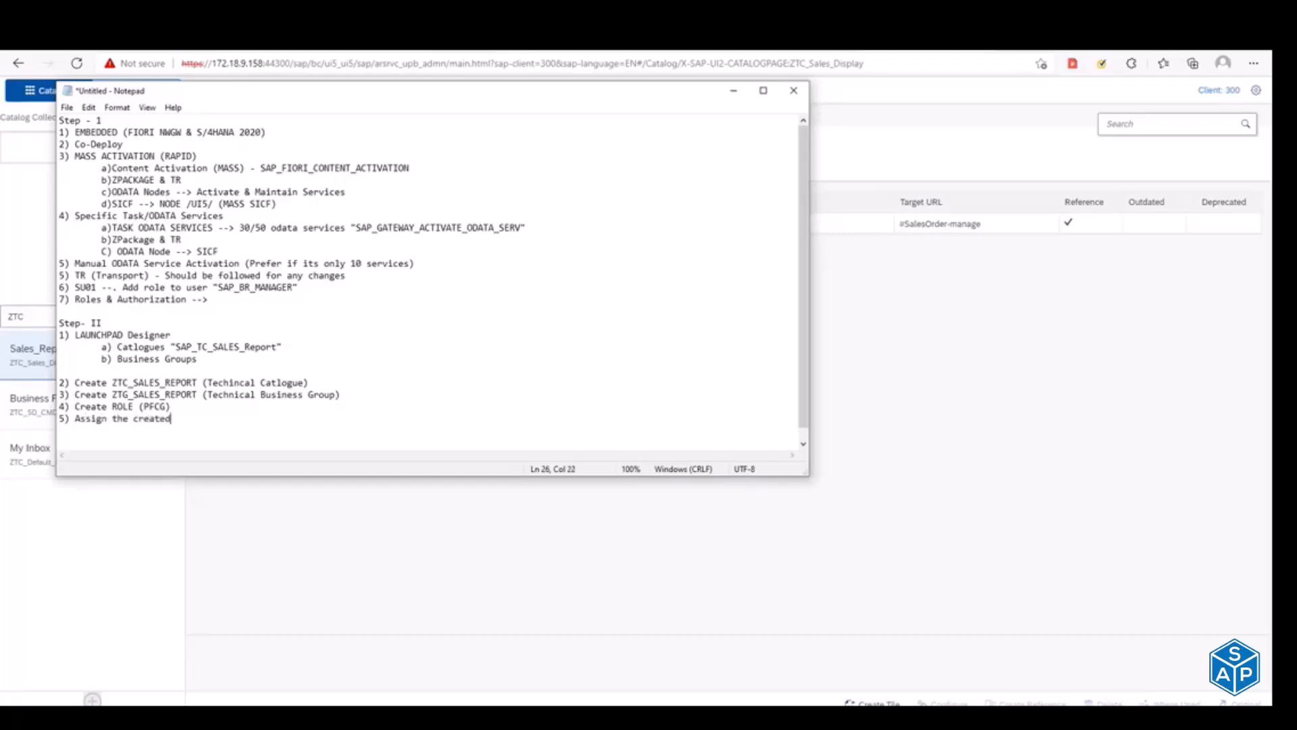
text( ZTC & ZTG)
Step: Add the line "6) Generate Authorization profile" to the Step II notes
key(Return)
text(5)
key(BackSpace)
text(6) Generate Auth)
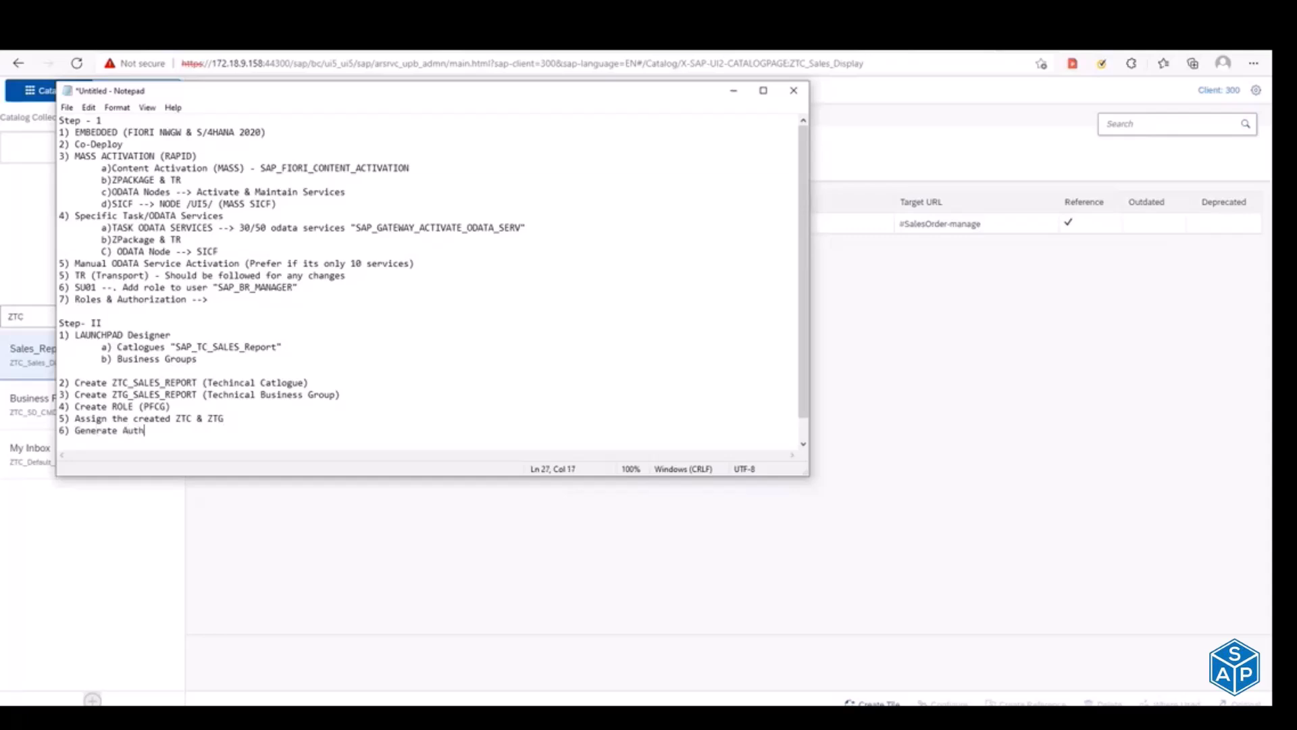
text(oriza)
text(tion profile)
Step: Add the line "7) Assign the role to end user" to the Step II notes
key(Return)
text(7))
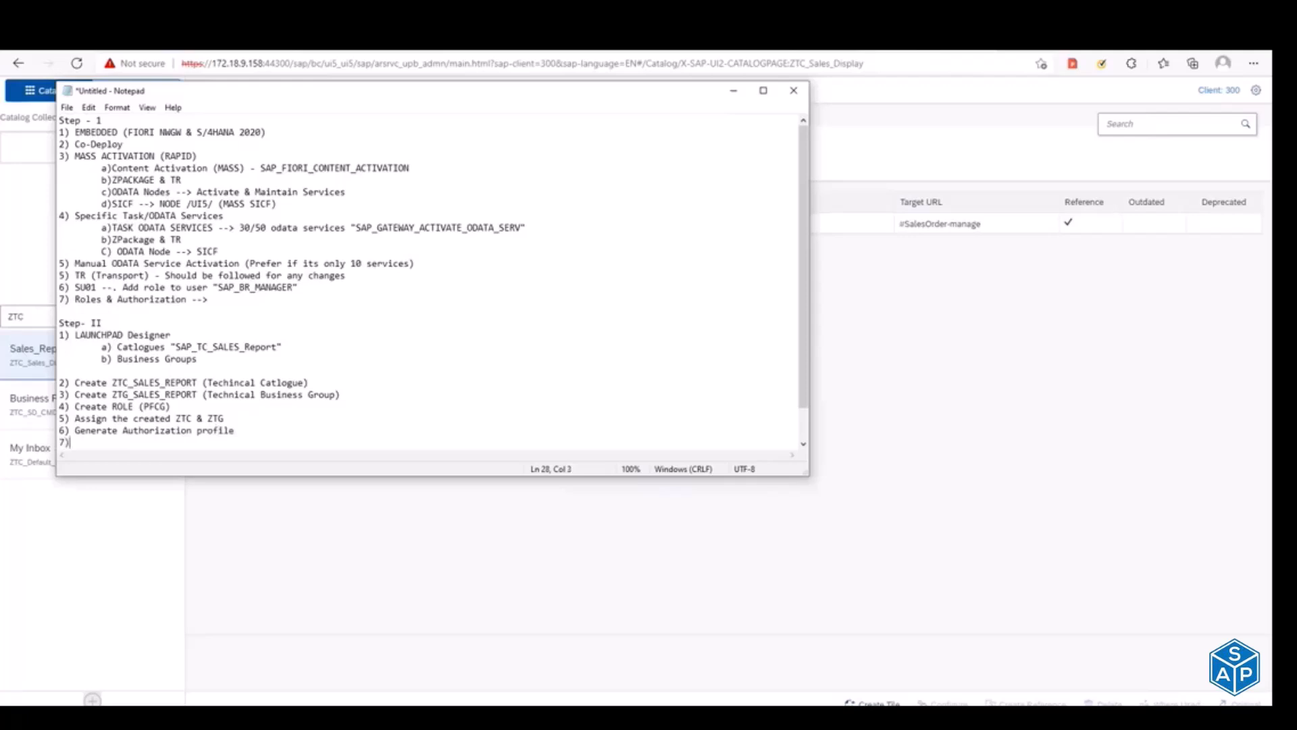
text( Assign the role to end user)
Step: Add the line "8) Run the End user fiori launchpad" below the role assignment line
key(Return)
text(8) )
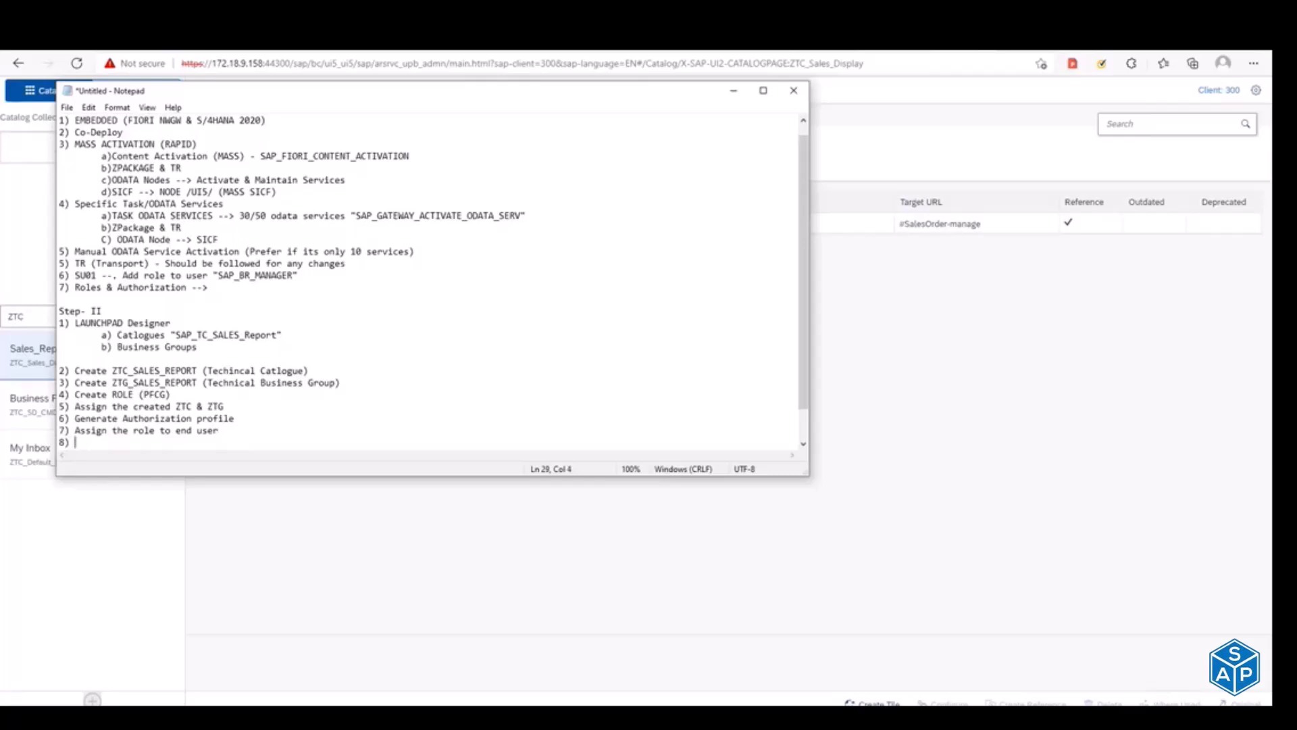
text(Run the End user fiori launchpad)
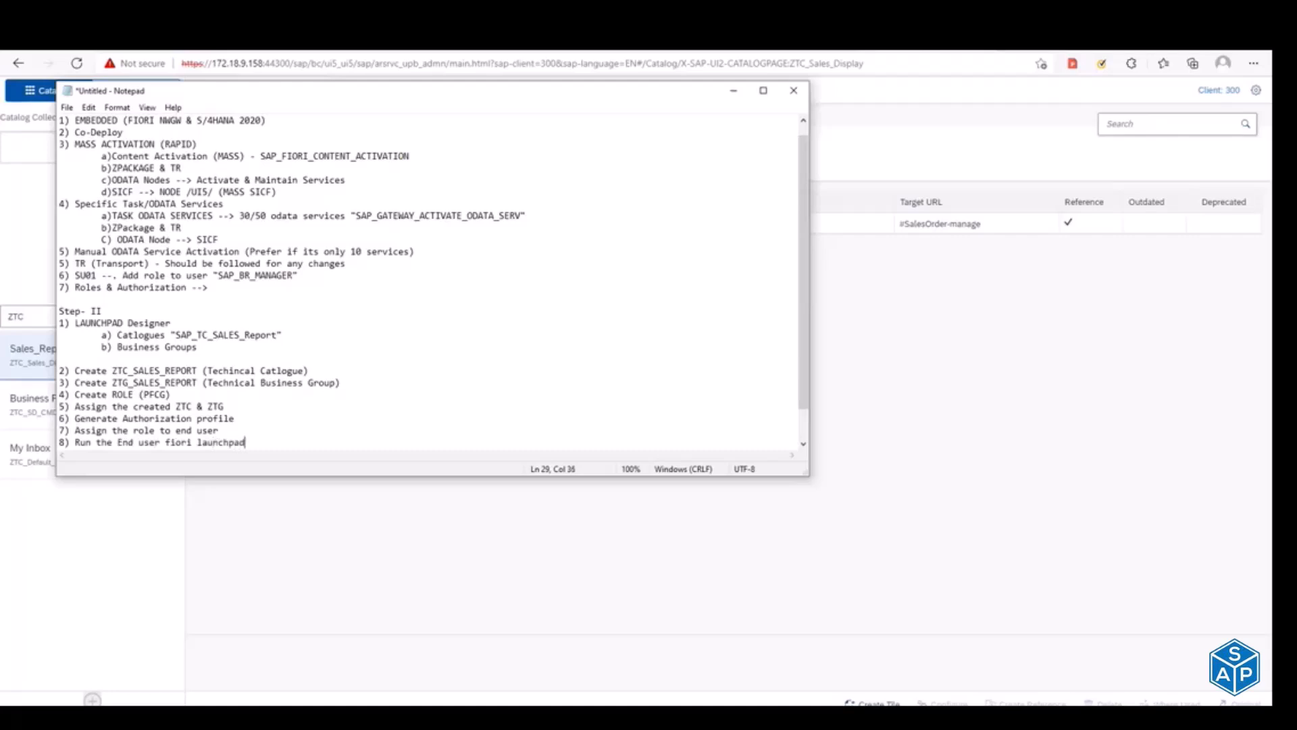
Step: Add the line "9) If App loads fine --> Sucess else" below the launchpad line
key(Return)
text(10)
key(BackSpace)
key(BackSpace)
text(9) Clear th)
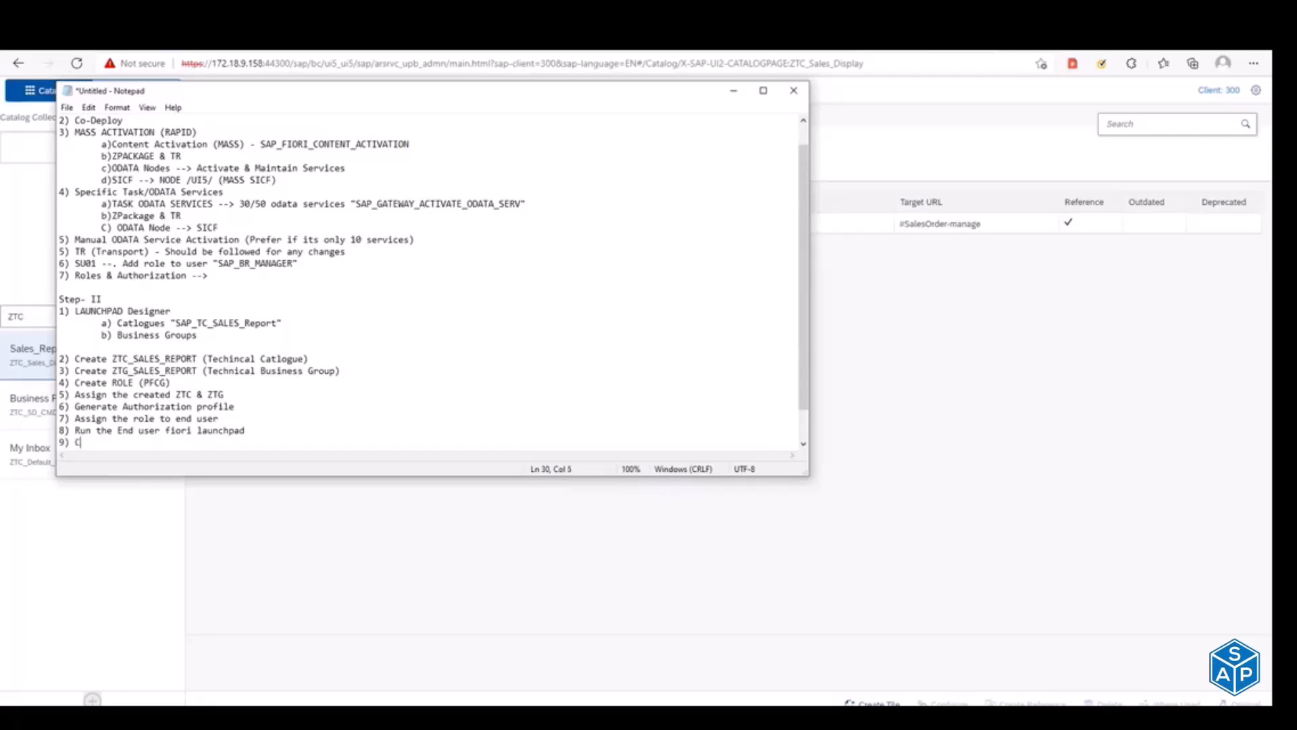
key(BackSpace)
key(BackSpace)
key(BackSpace)
key(BackSpace)
key(BackSpace)
key(BackSpace)
key(BackSpace)
key(BackSpace)
text(If App and)
key(BackSpace)
key(BackSpace)
key(BackSpace)
text(load s fine --> Sucess e)
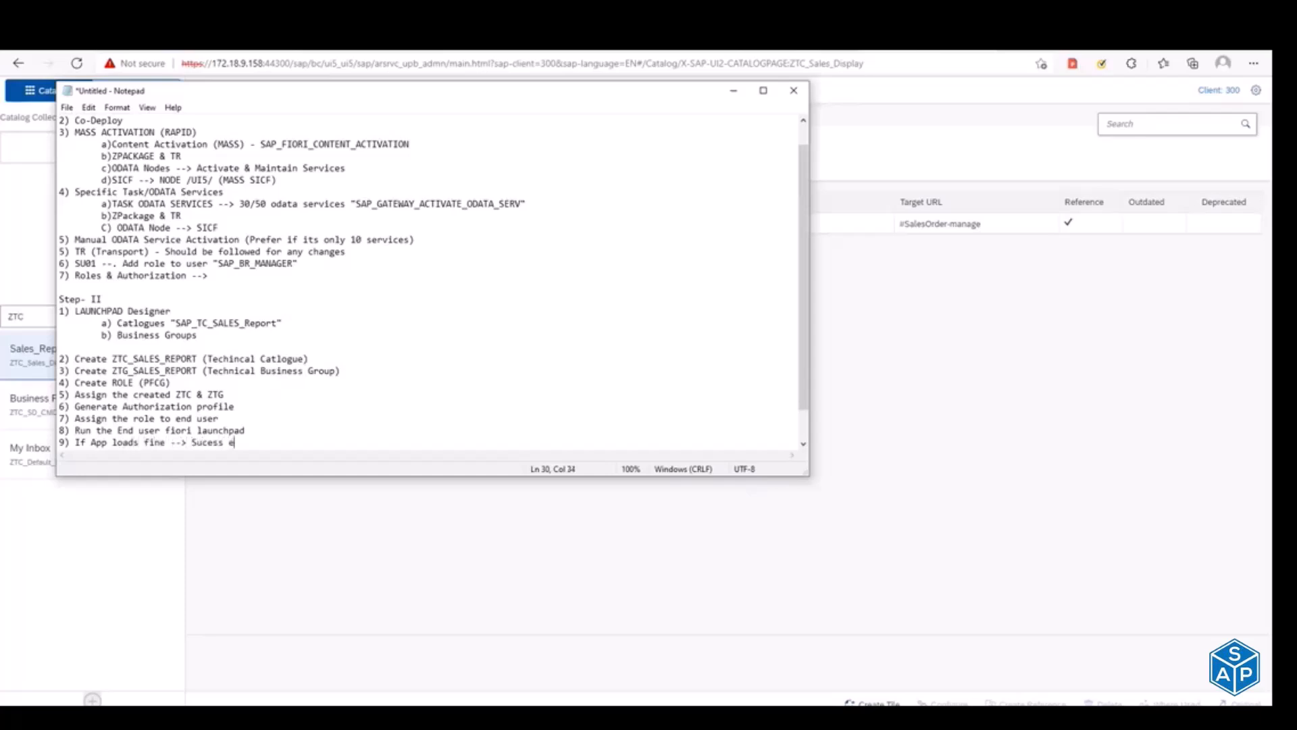
text(lse)
Step: Add the line "10) Clear the Cache" to the Step II notes
key(Return)
text(10))
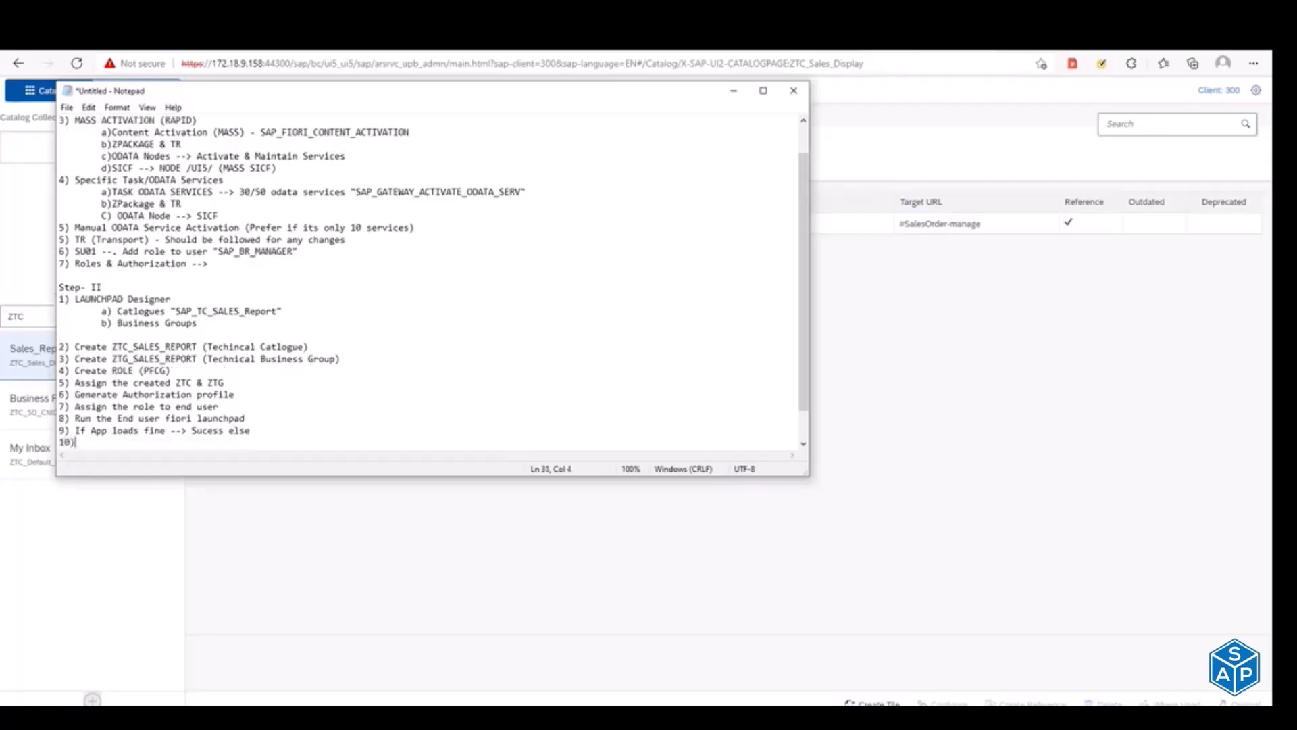
text( Clear the Cache)
Step: Add the sub-item "a) SA38 - /UI2/INVALIDATE_CLIENT_CACHES" under the cache line, copying the program name from SAP's Program Execution screen
key(Return)
key(Tab)
text(a))
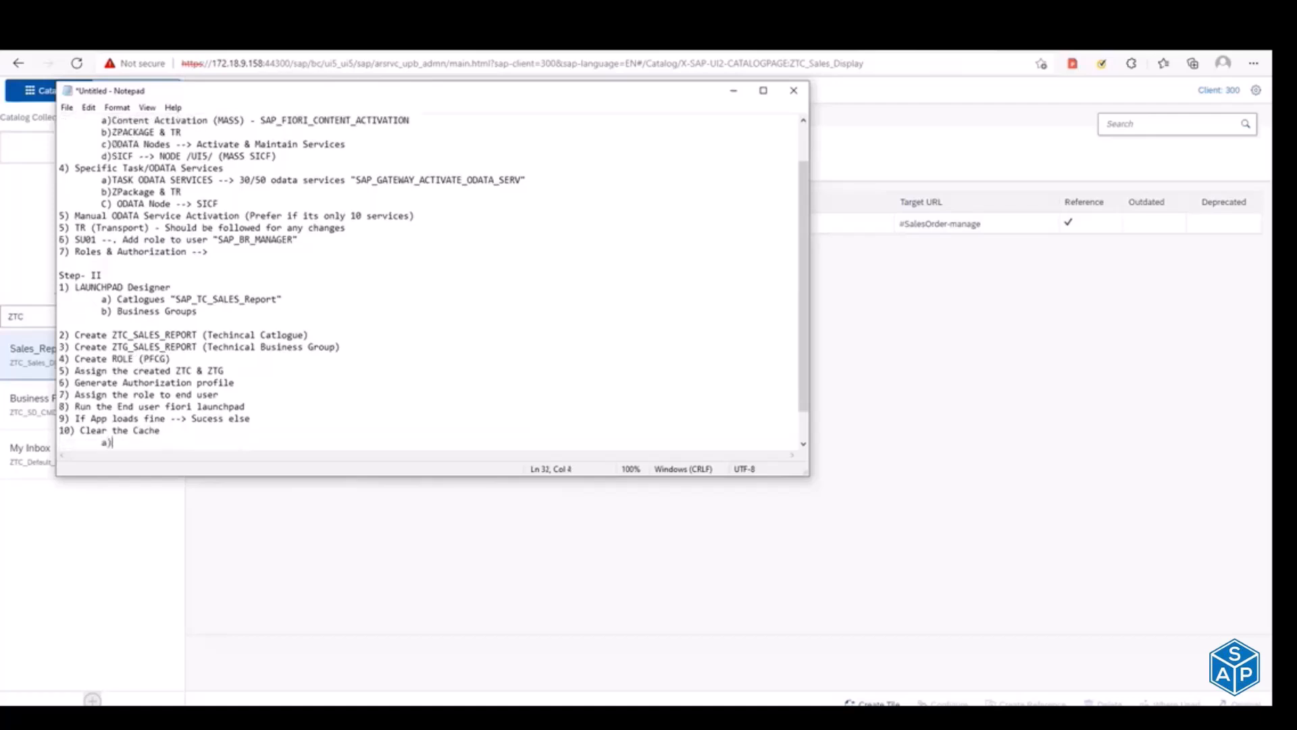
key(alt+Tab)
key(alt+Tab)
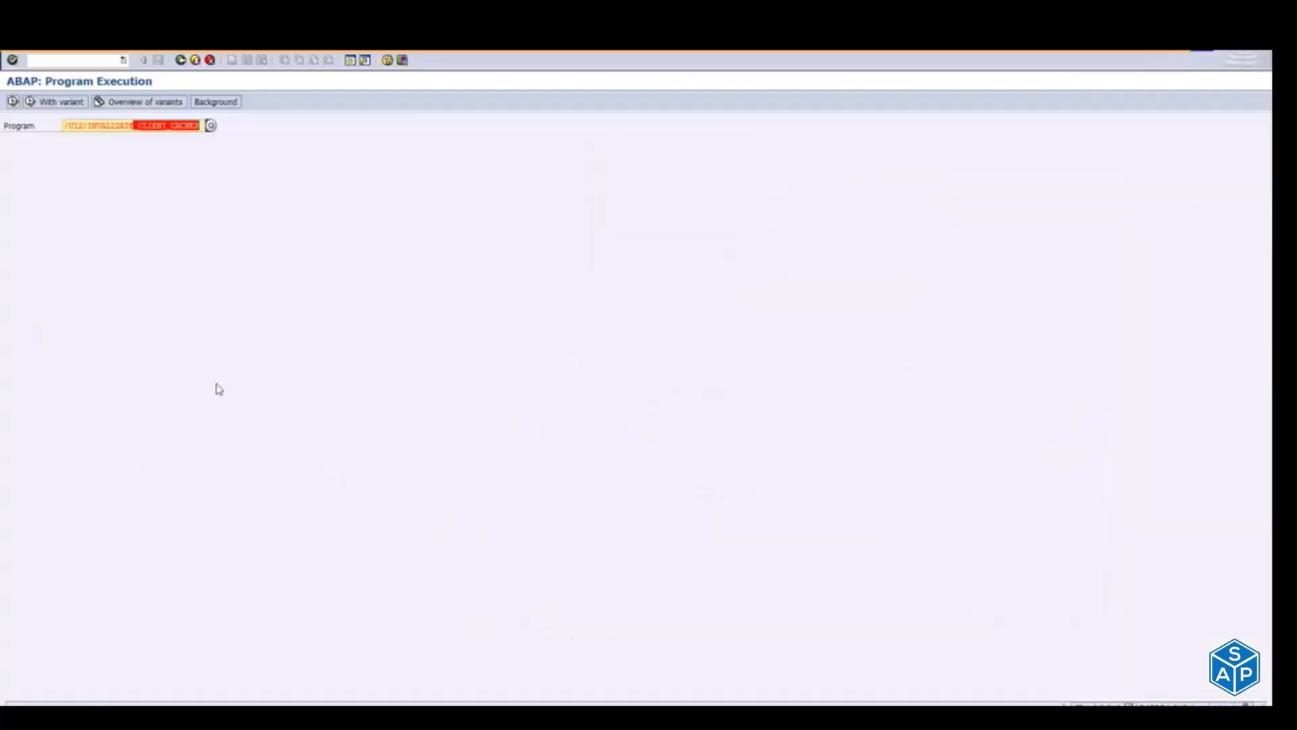
click(94, 125)
double_click(93, 126)
key(ctrl+c)
key(alt+Tab)
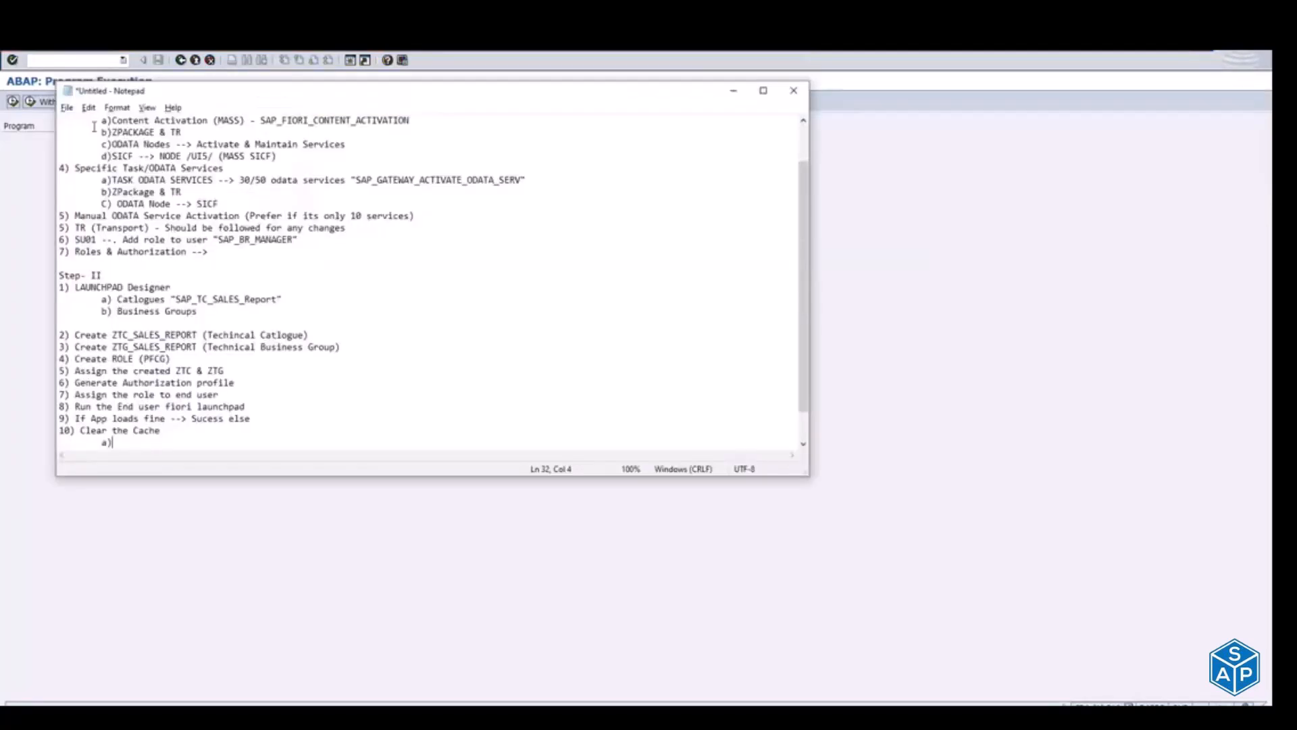
text(SA38 -)
key(ctrl+v)
Step: Add the sub-item "b) SA38 - /UI2/INVALIDATE_GLOBAL_CACHES", choosing and copying the global cache program name from SAP's Program Execution screen
key(Return)
key(Tab)
text(b) )
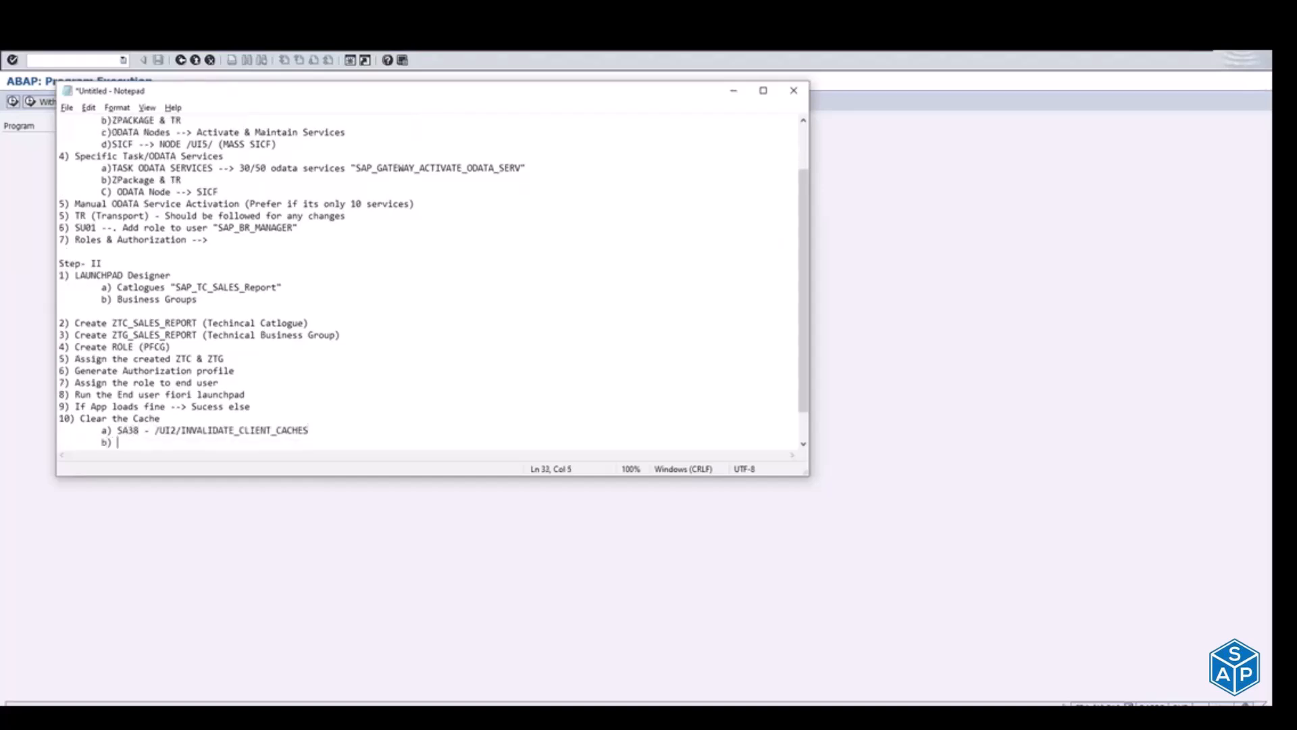
text(SA38 -)
key(alt+Tab)
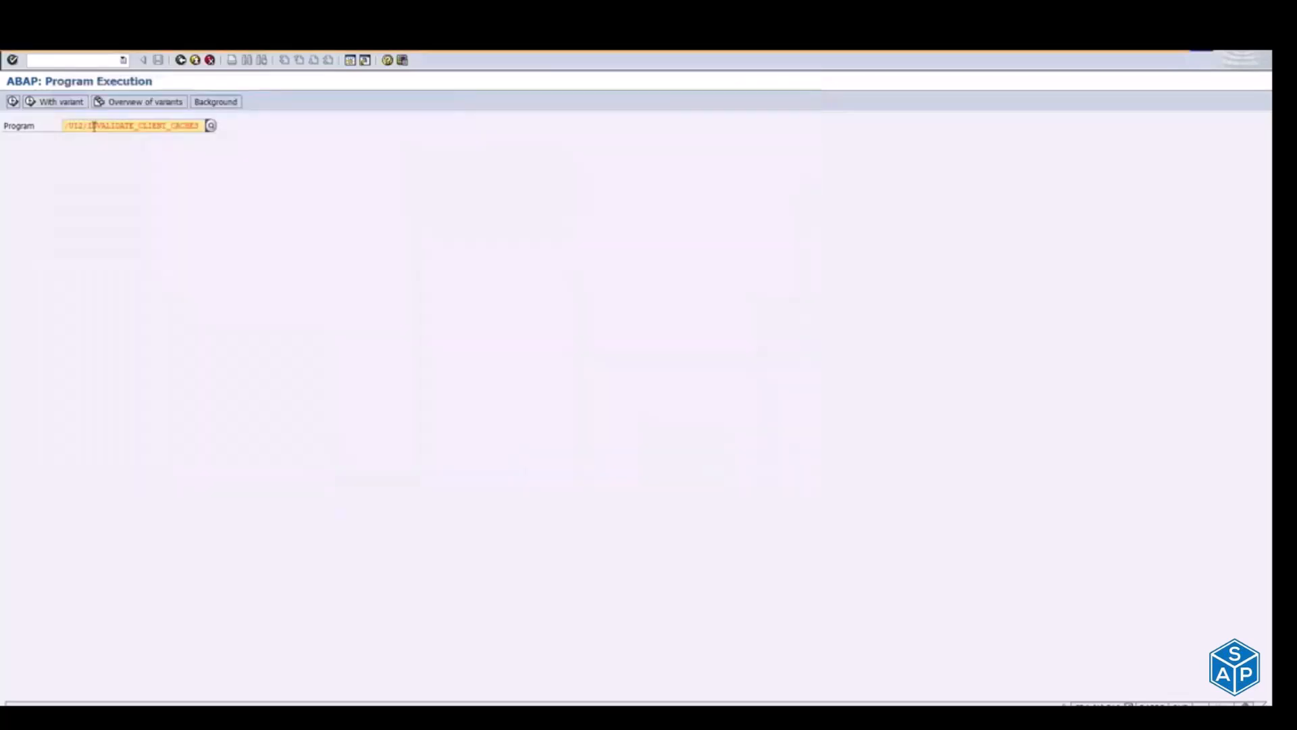
drag(139, 125, 258, 139)
text(glo)
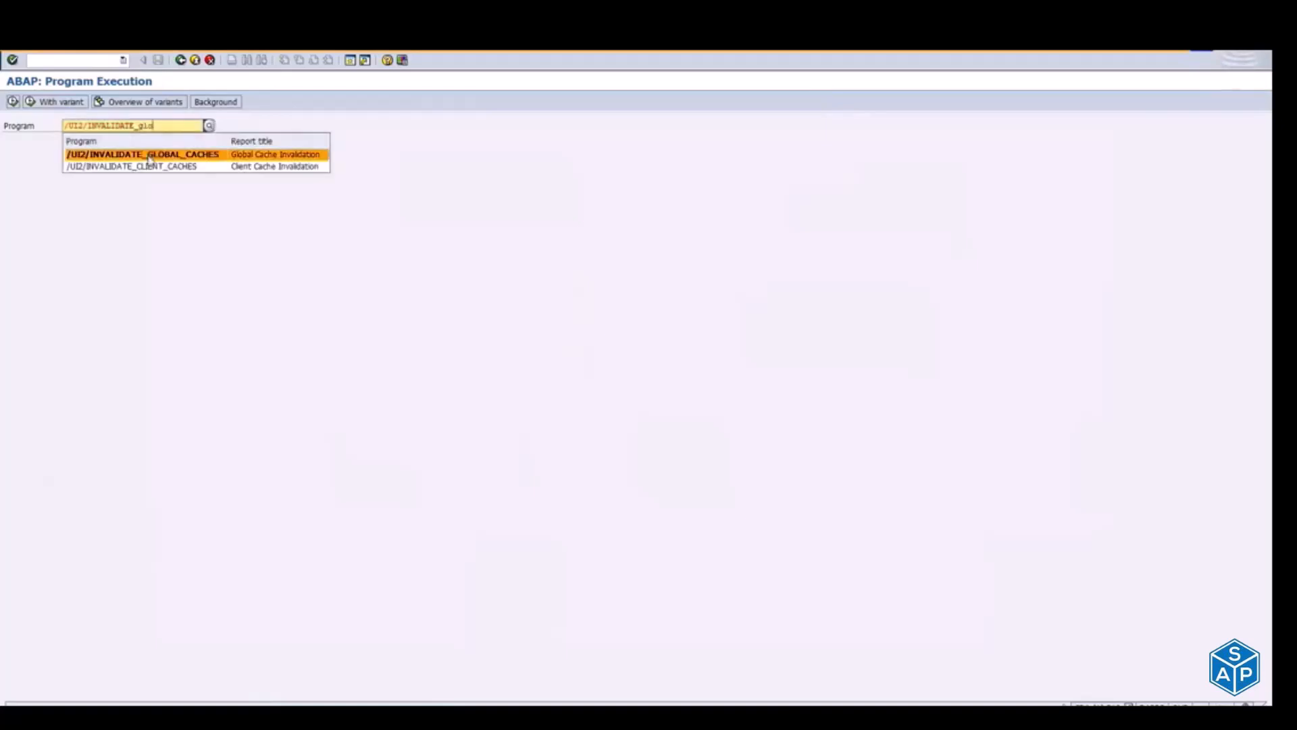
click(149, 155)
key(F8)
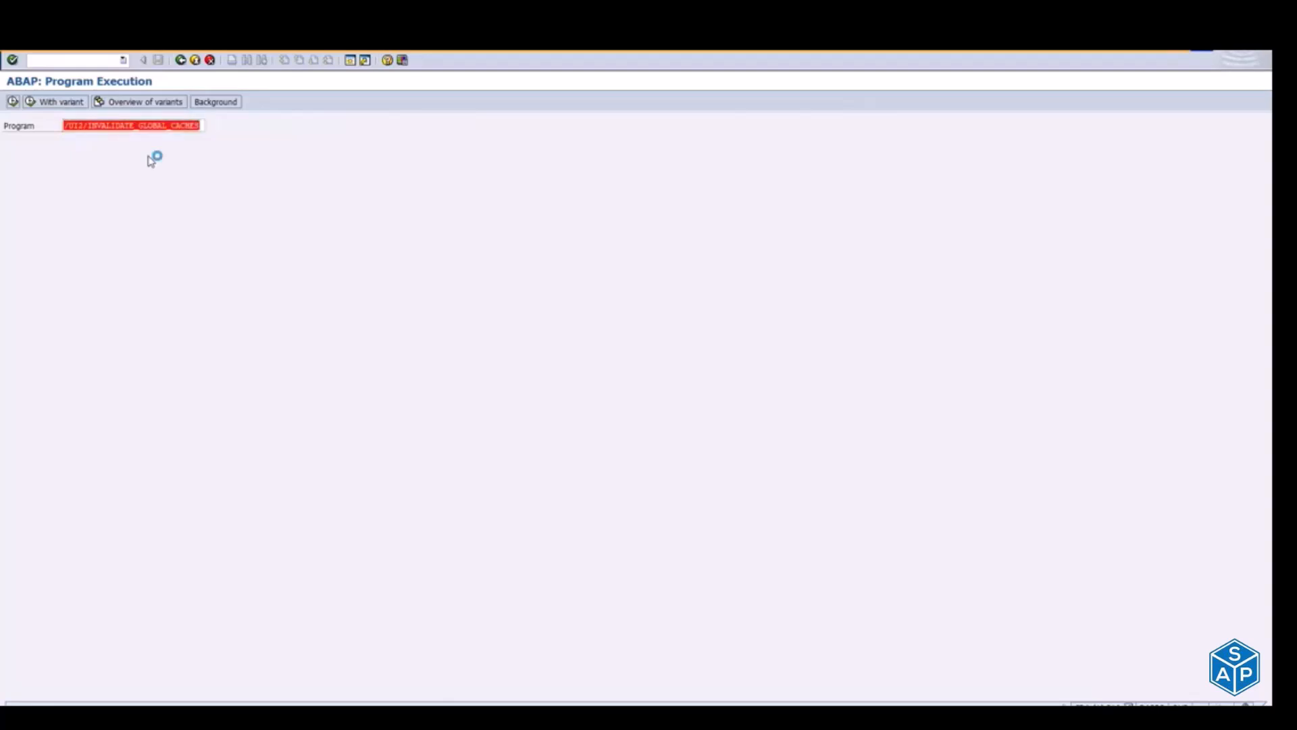
key(alt+Tab)
Step: Close the Step II notes with a separator line of asterisks below the cache sub-items
key(Return)
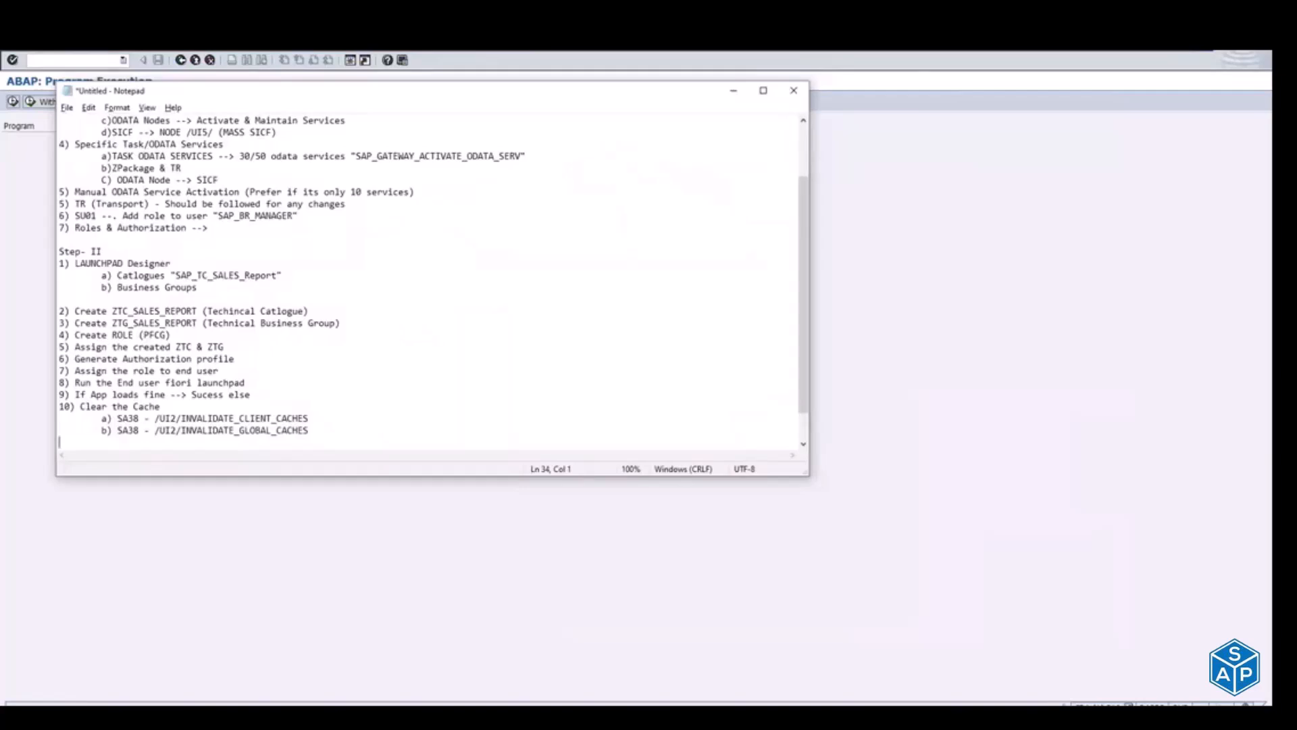
text(**********************************************************************************)
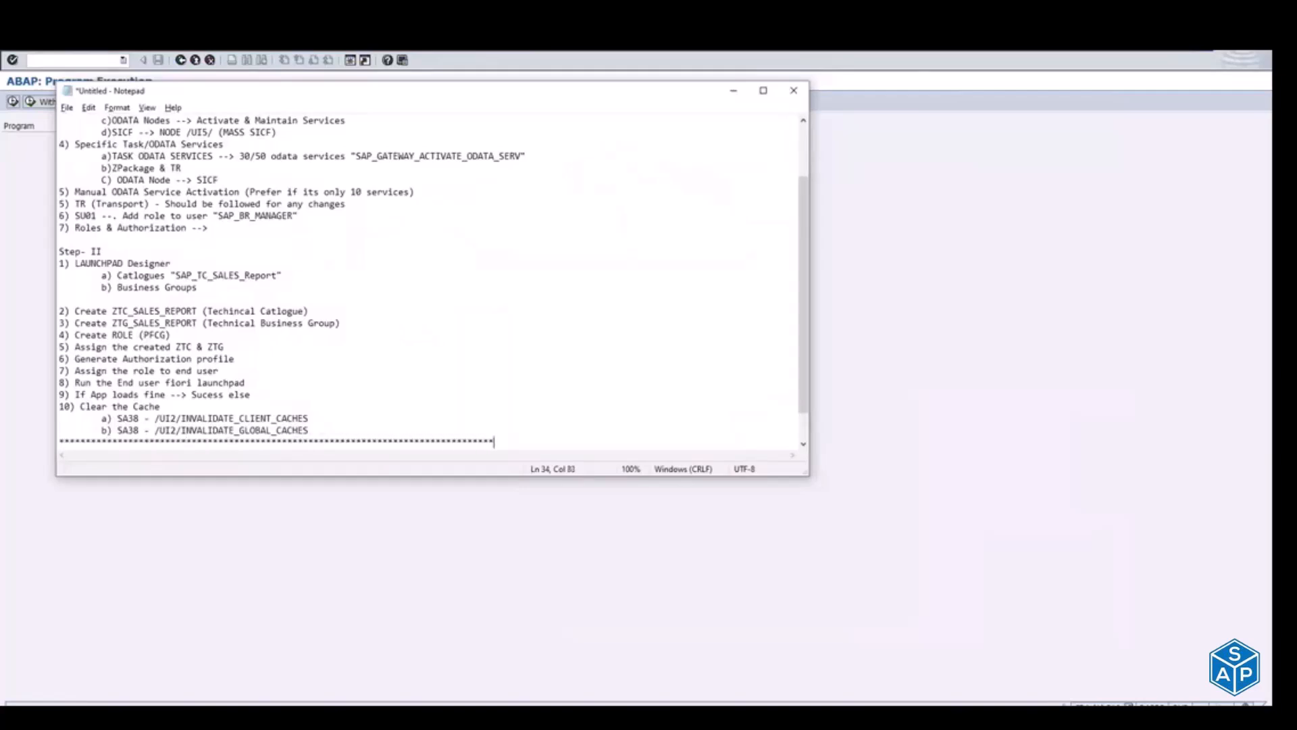
Step: Review the notes from the beginning, highlighting the Step 1 block and the Step II block in turn
key(Up)
key(Up)
key(Up)
key(Up)
key(Up)
key(Up)
key(Up)
key(Up)
key(Up)
key(Up)
key(Up)
key(Up)
key(Up)
key(Up)
key(Up)
key(Up)
key(Up)
key(Up)
key(Up)
key(Up)
key(Up)
key(Up)
key(Up)
key(Up)
key(Up)
key(Up)
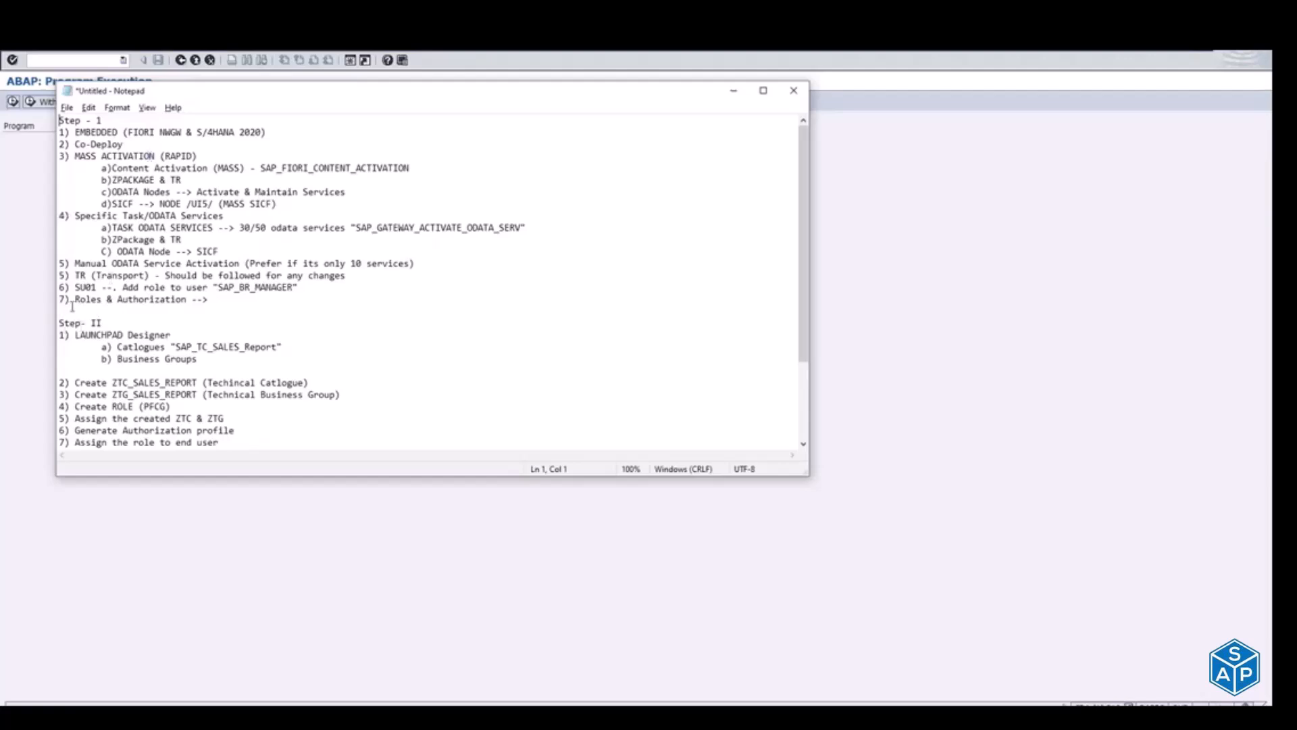
drag(73, 306, 42, 115)
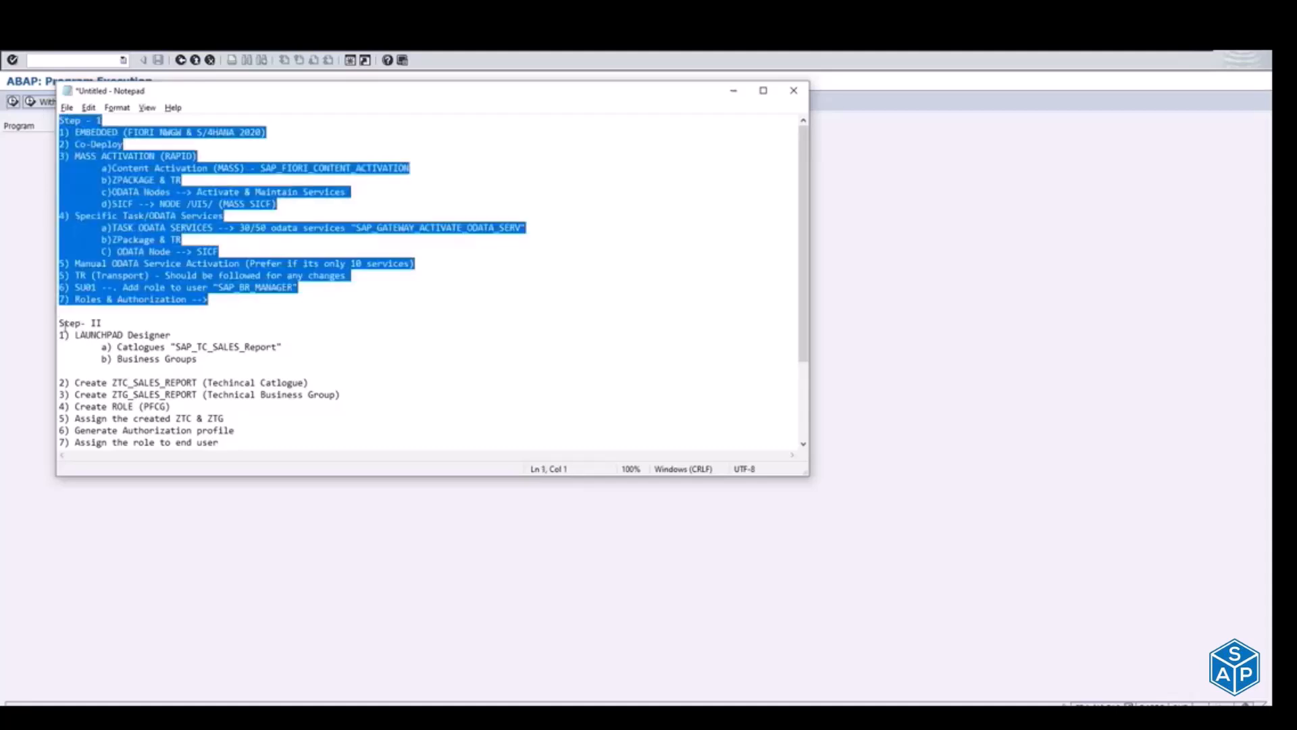
drag(60, 324, 223, 443)
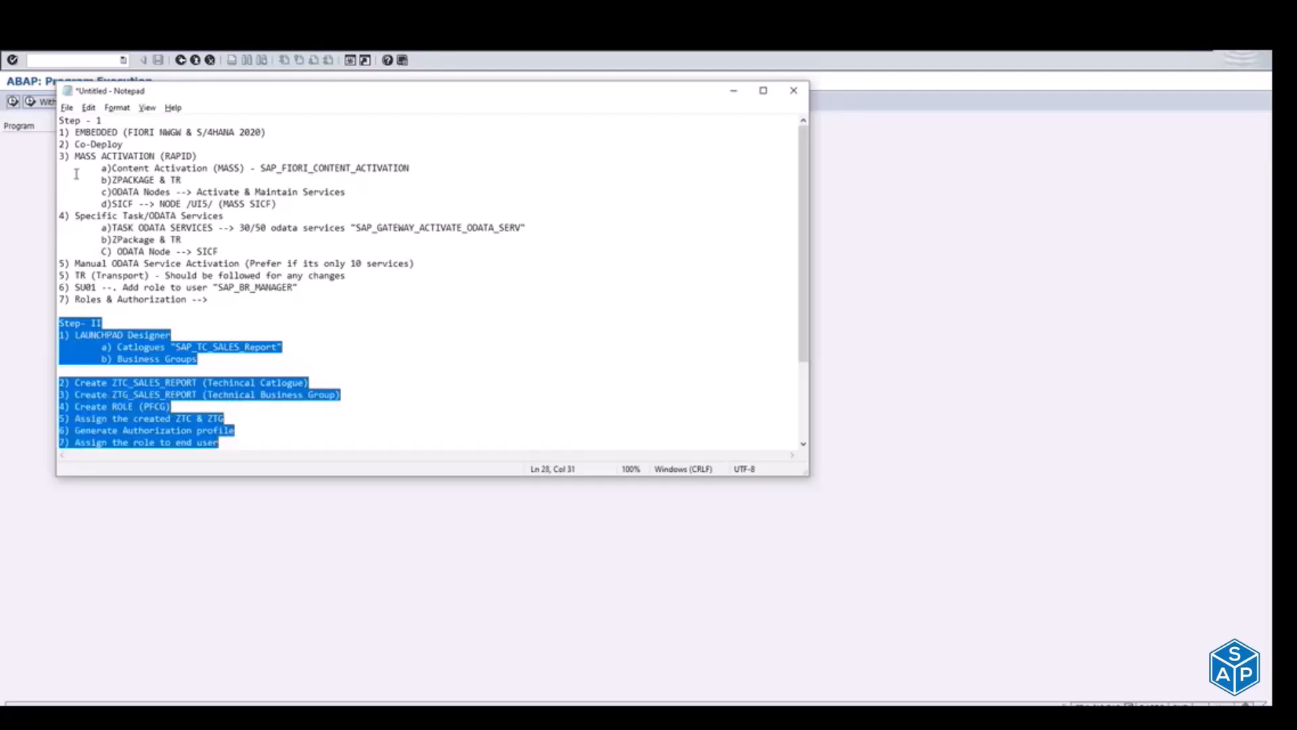